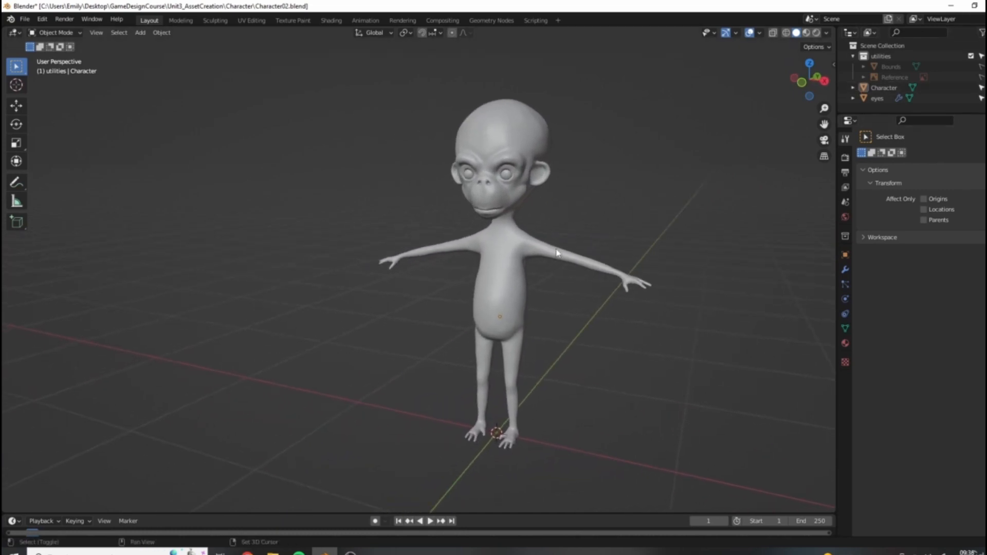
# Step: Enlarge the Outliner area and collapse the utilities collection
pyautogui.moveTo(613, 407); pyautogui.dragTo(531, 231, button='middle')
pyautogui.moveTo(520, 380); pyautogui.dragTo(531, 300, button='middle')
pyautogui.moveTo(869, 115); pyautogui.dragTo(879, 283)
pyautogui.click(853, 56)
# Step: Examine the sculpted character's head, brows, eyes, mouth and ears up close from several angles
pyautogui.moveTo(553, 152); pyautogui.dragTo(651, 225, button='middle')
pyautogui.scroll(4, 645, 193)
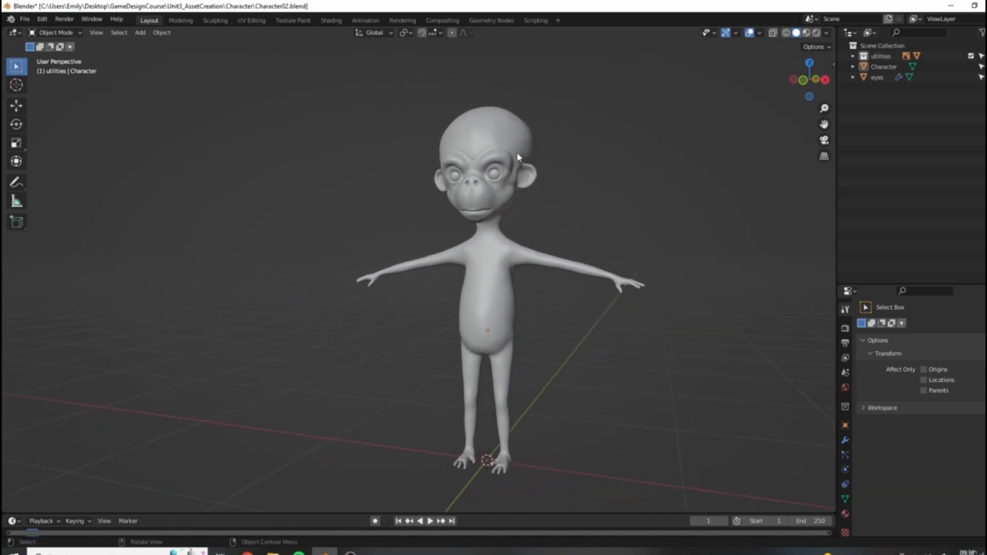
pyautogui.scroll(3, 571, 177)
pyautogui.keyDown('shift'); pyautogui.moveTo(572, 175); pyautogui.dragTo(565, 285, button='middle'); pyautogui.keyUp('shift')
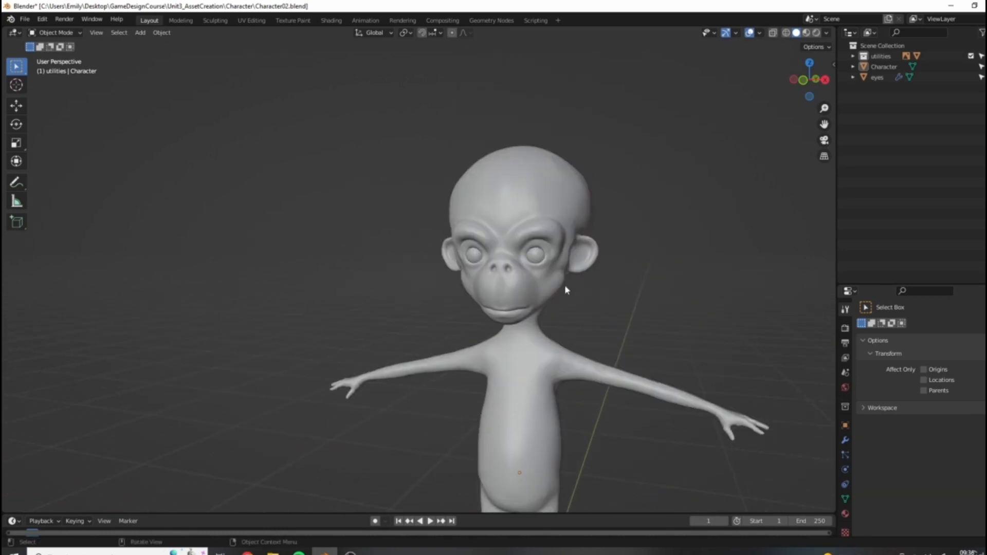
pyautogui.scroll(4, 594, 146)
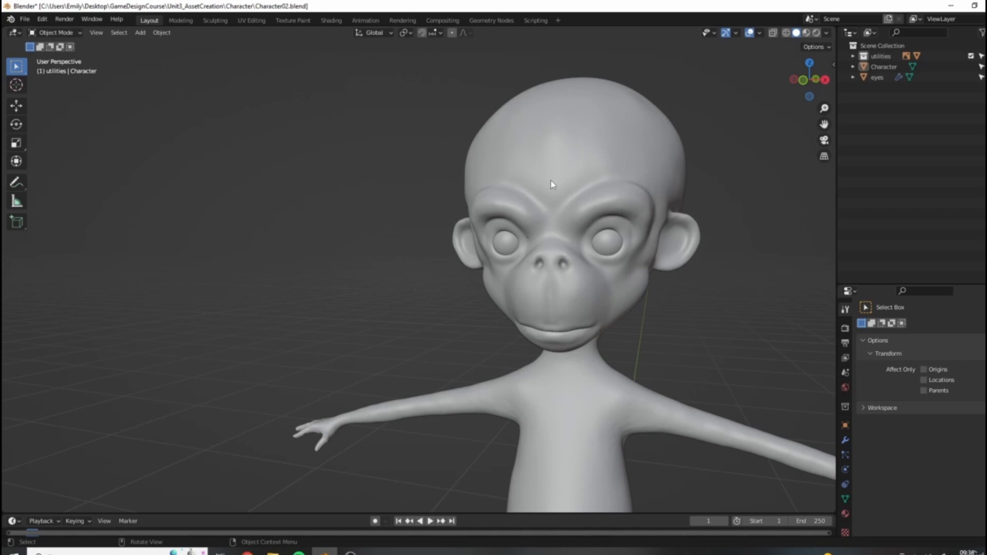
pyautogui.scroll(-5, 551, 181)
pyautogui.moveTo(592, 270); pyautogui.dragTo(487, 255, button='middle')
pyautogui.scroll(3, 488, 255)
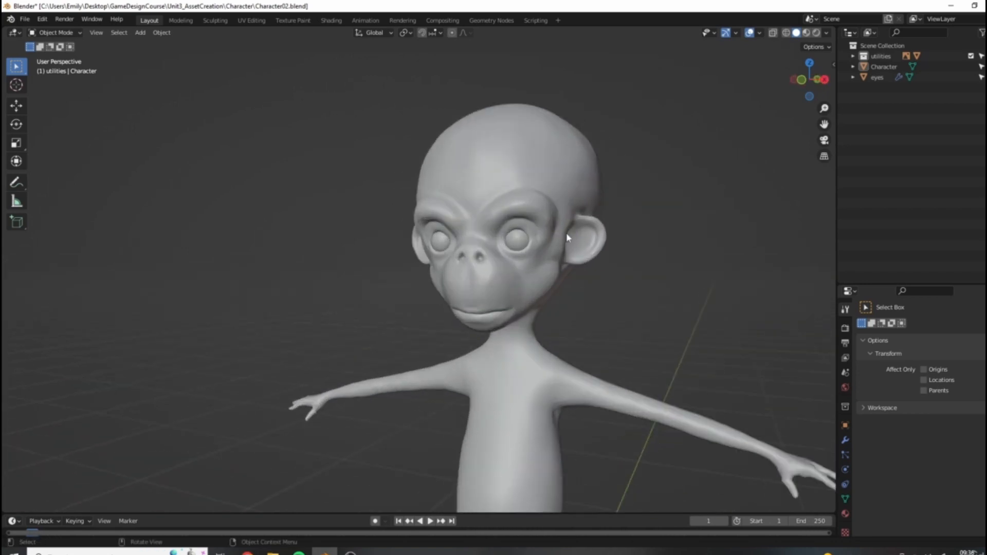
pyautogui.moveTo(559, 266); pyautogui.dragTo(563, 298, button='middle')
pyautogui.scroll(2, 591, 311)
pyautogui.scroll(-3, 562, 287)
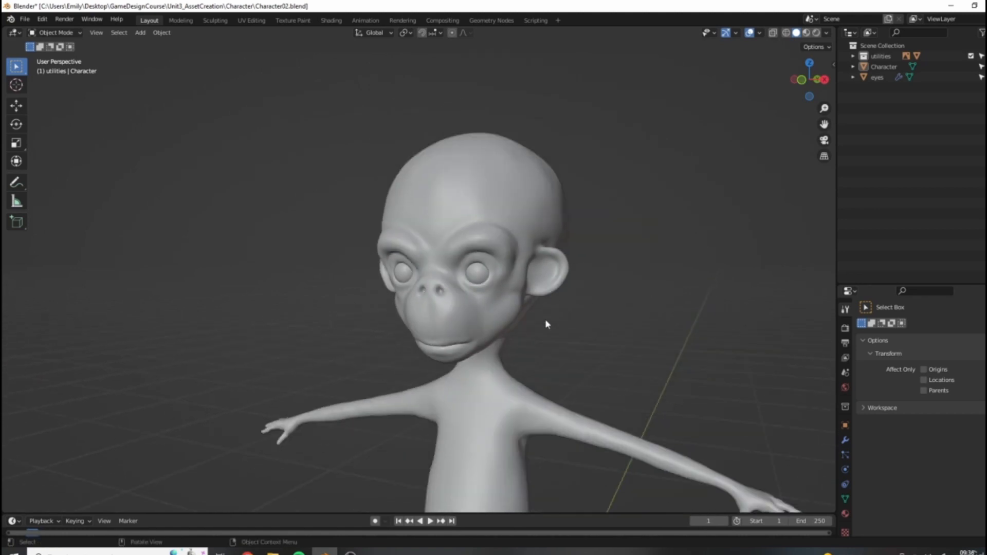
pyautogui.moveTo(393, 322); pyautogui.dragTo(505, 254, button='middle')
pyautogui.scroll(4, 504, 253)
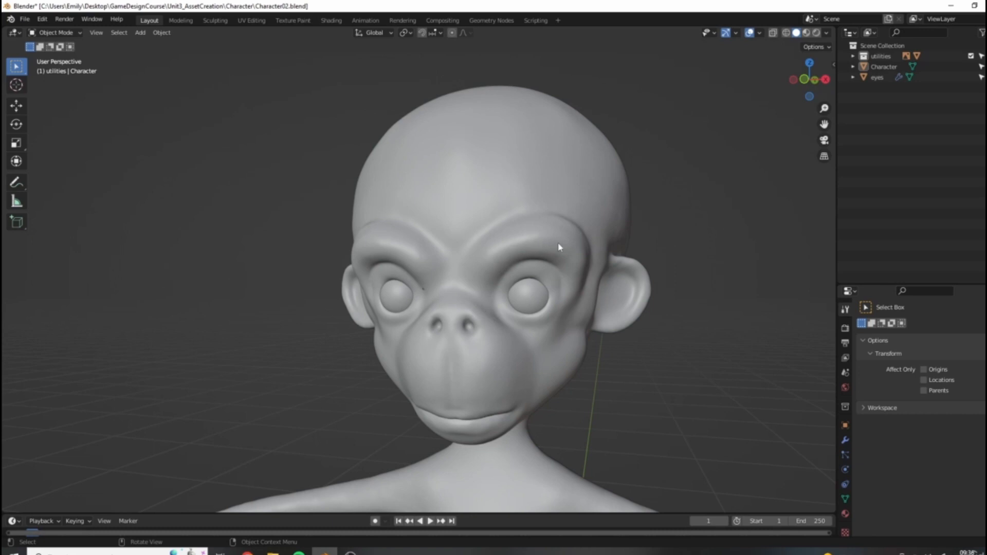
pyautogui.moveTo(461, 308); pyautogui.dragTo(565, 308, button='middle')
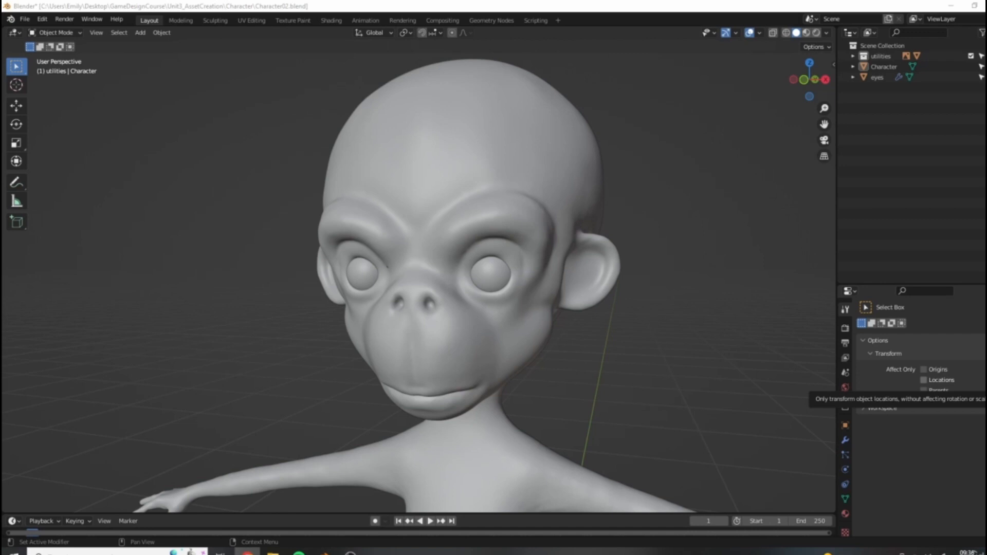
# Step: Switch to the browser's Polycount FaceTopology page and study the coloured edge loops around the eyes, forehead, mouth and jaw
pyautogui.hotkey('alt', 'Tab')
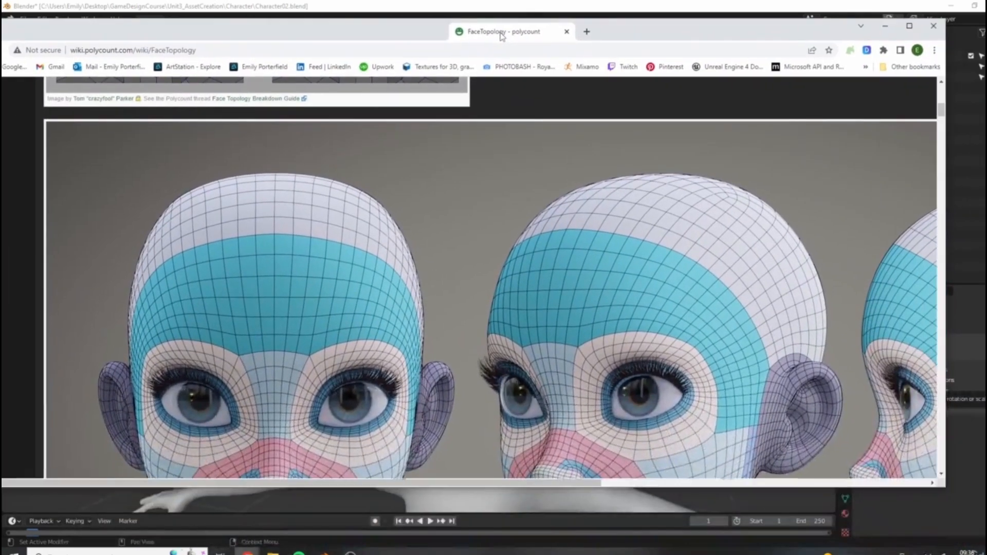
pyautogui.scroll(-3, 888, 144)
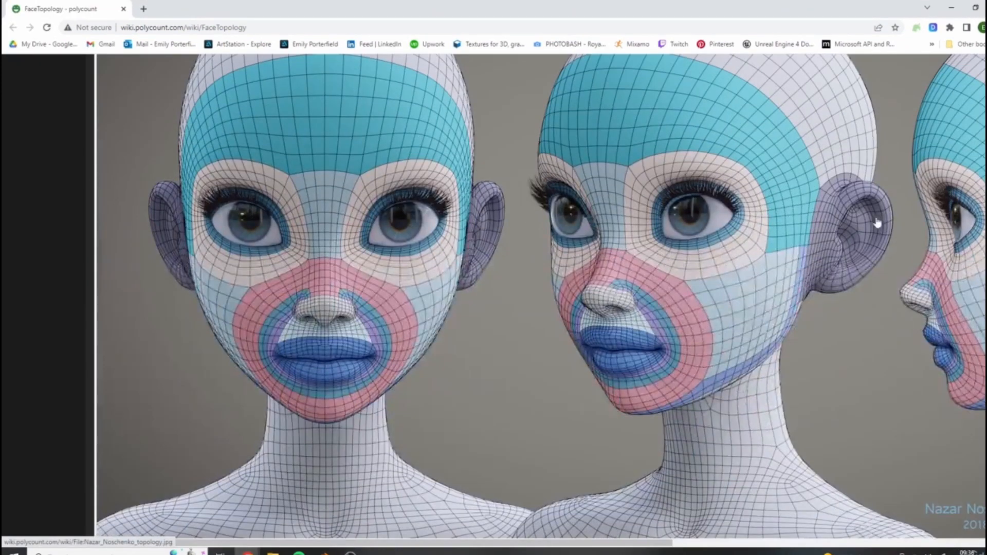
pyautogui.scroll(1, 784, 274)
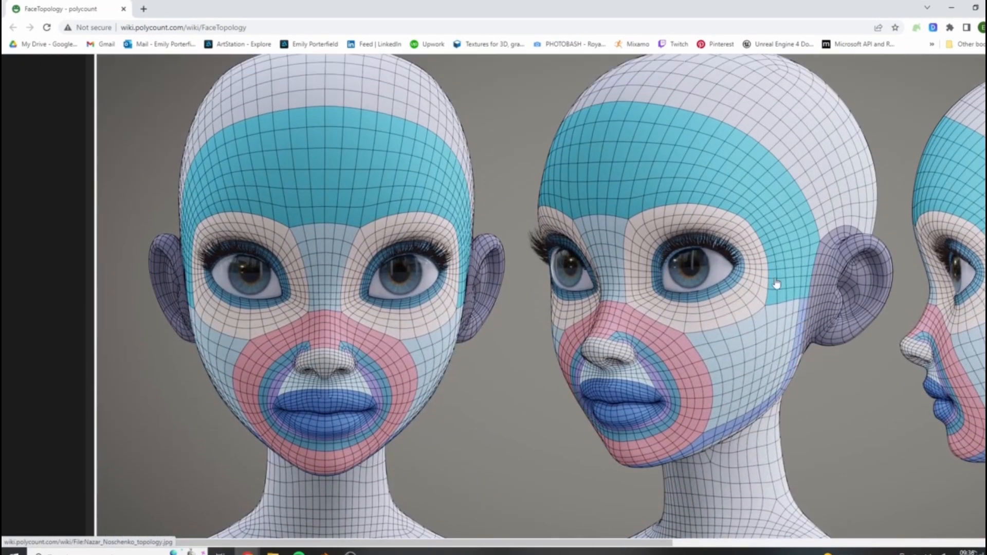
pyautogui.scroll(-1, 803, 337)
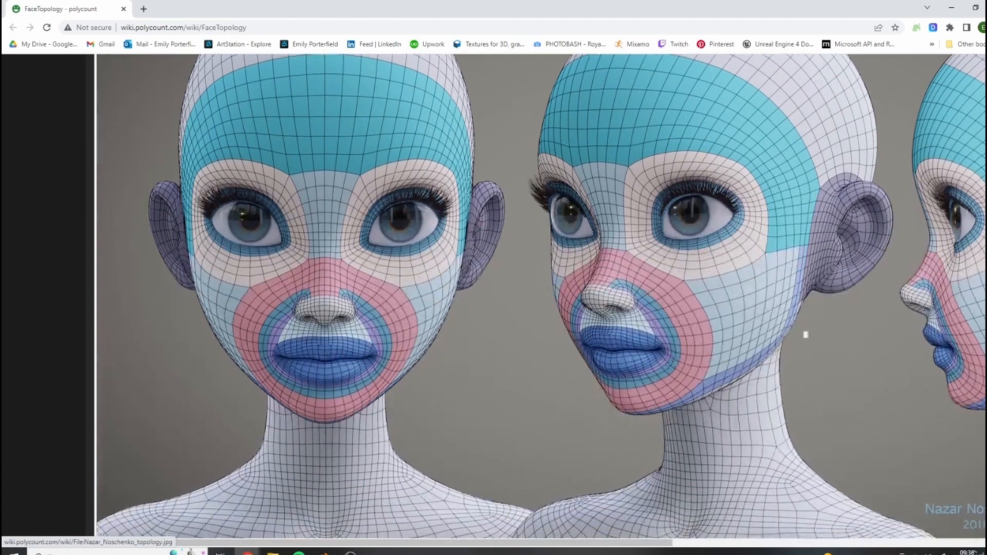
pyautogui.scroll(1, 668, 365)
pyautogui.scroll(1, 672, 368)
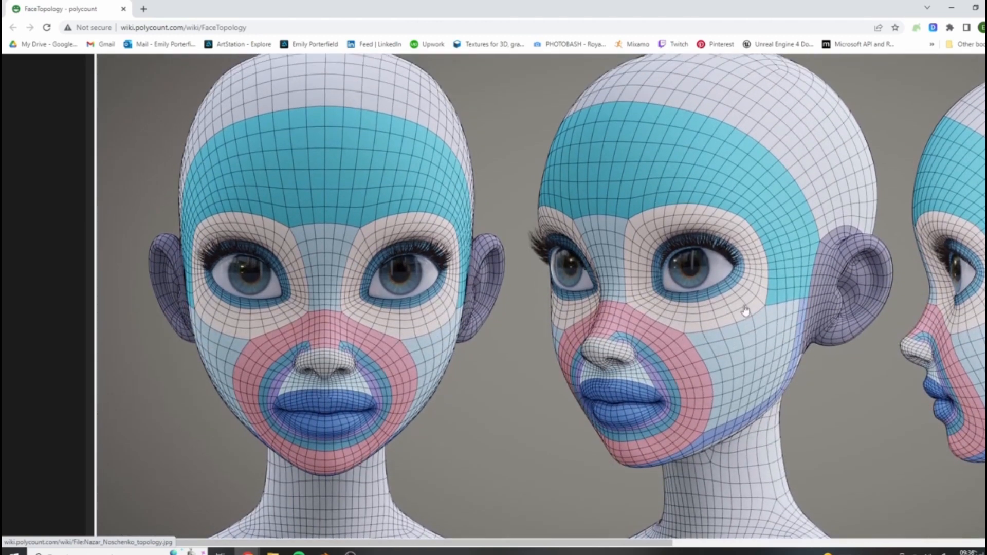
pyautogui.scroll(-4, 737, 309)
pyautogui.scroll(3, 738, 314)
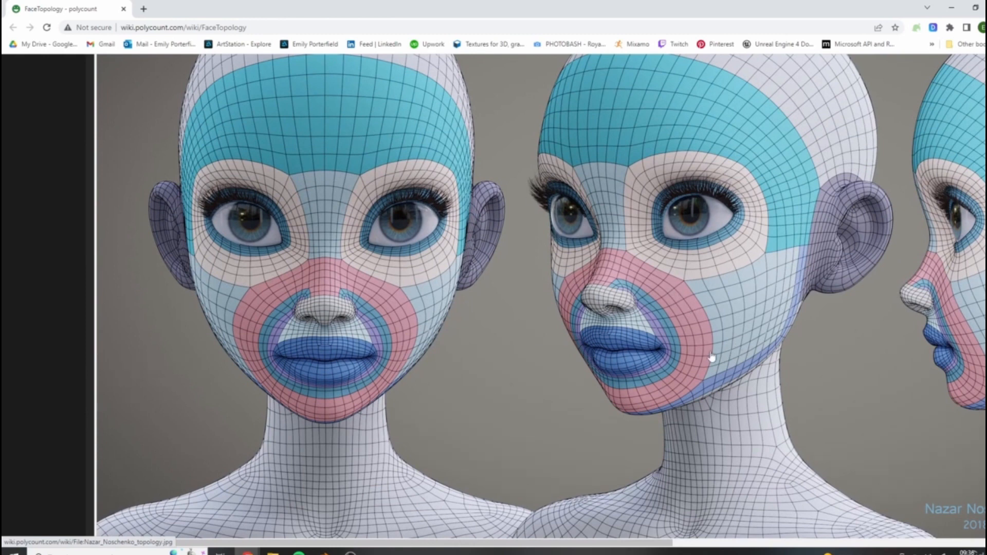
pyautogui.scroll(3, 712, 358)
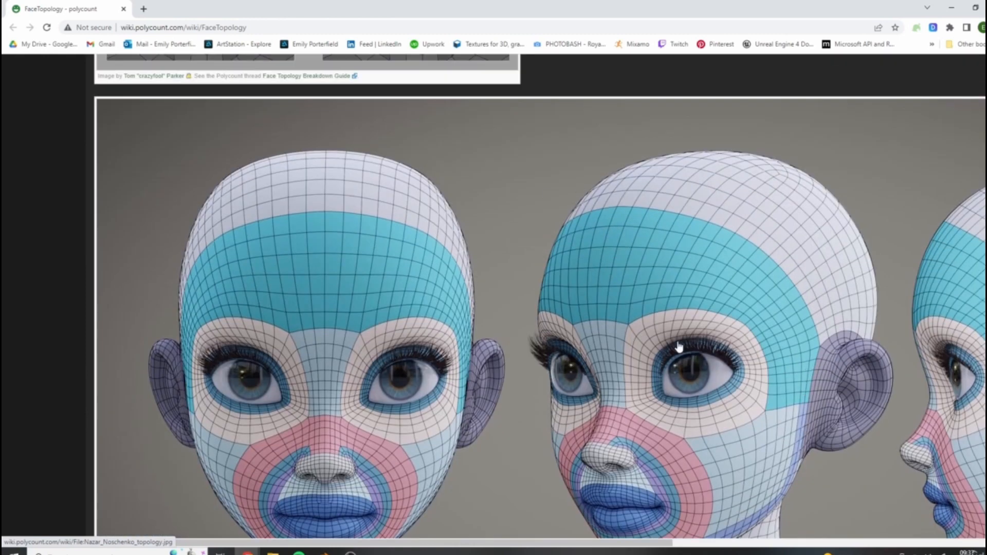
pyautogui.scroll(-2, 683, 347)
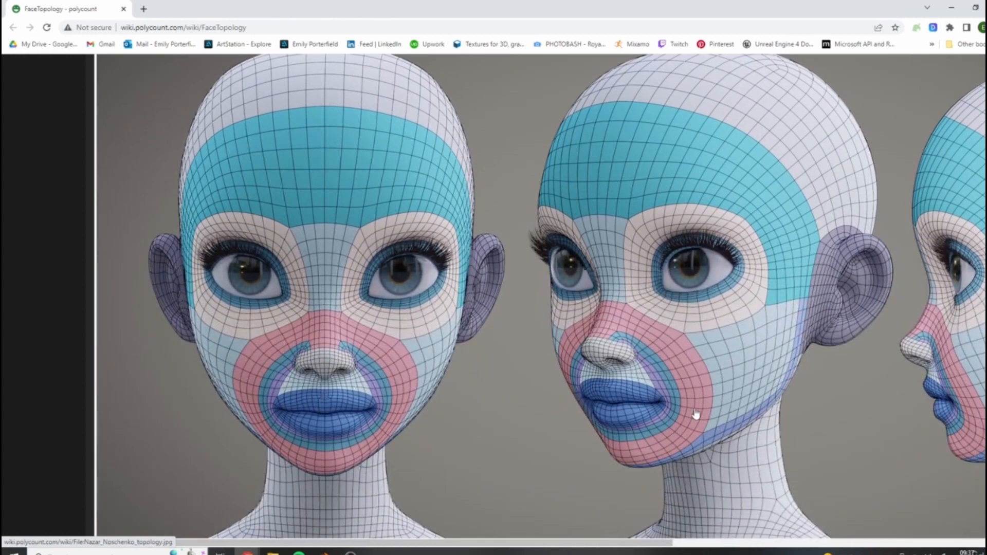
# Step: Open the face topology image in a new tab, continue studying the wiki page's reference, and move the browser off Blender
pyautogui.middleClick(683, 285)
pyautogui.scroll(-2, 684, 286)
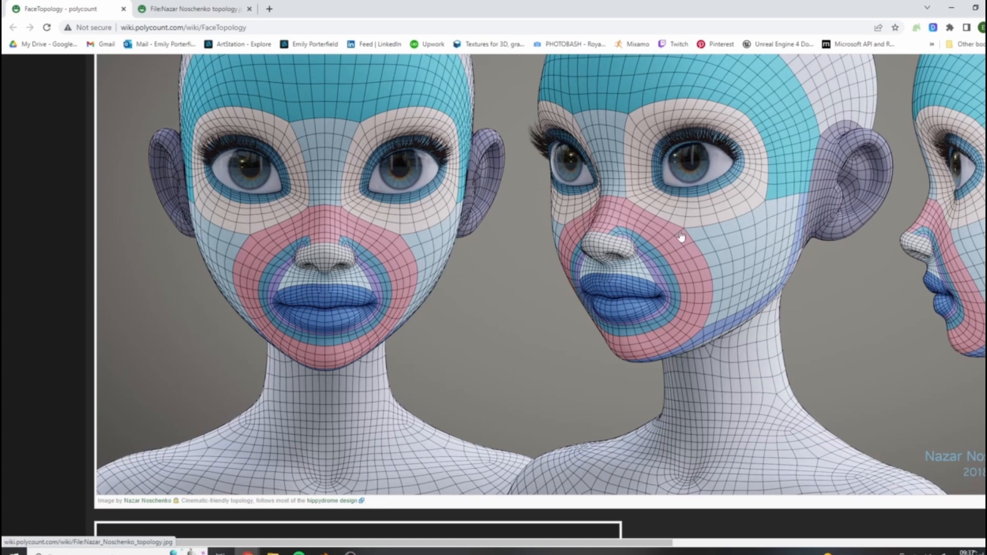
pyautogui.scroll(-7, 663, 238)
pyautogui.scroll(8, 657, 235)
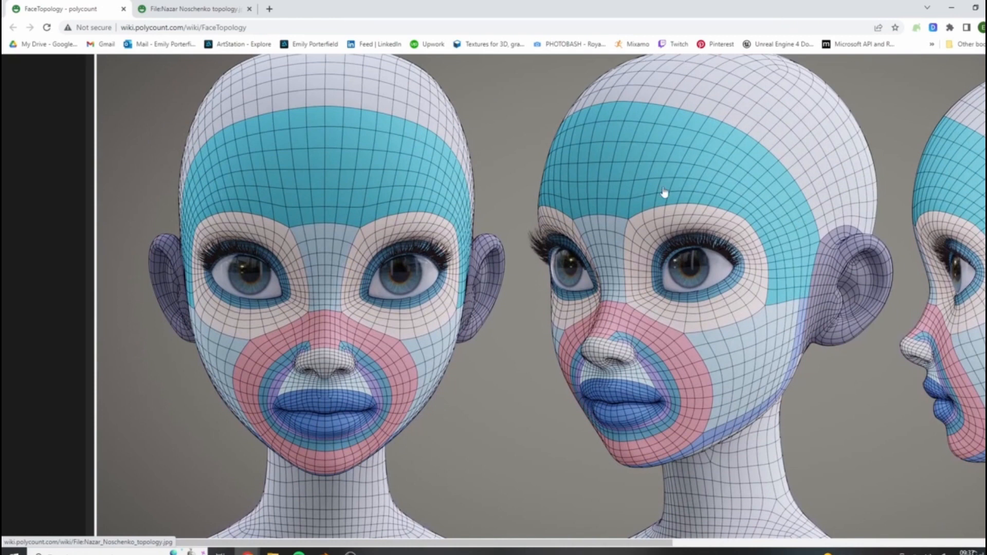
pyautogui.scroll(-1, 684, 284)
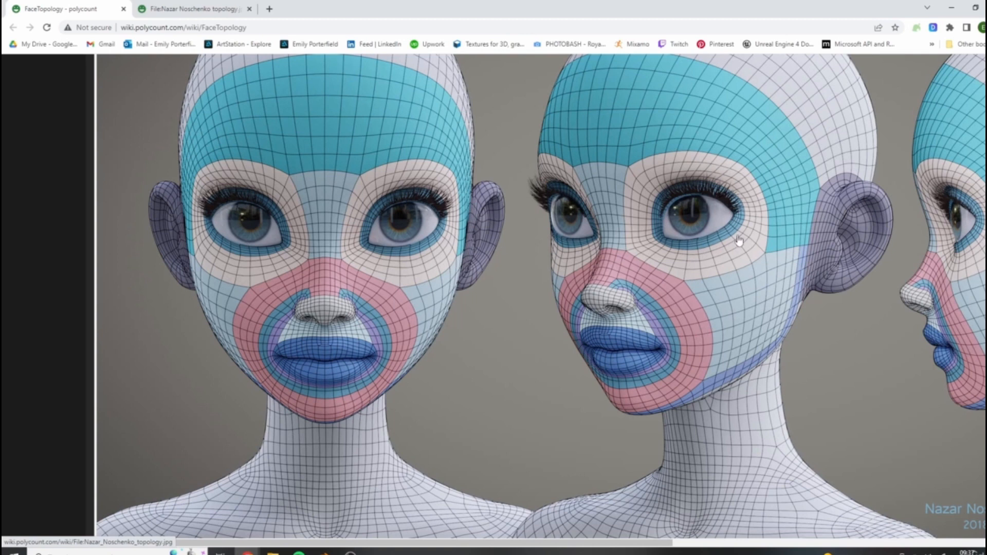
pyautogui.scroll(1, 684, 289)
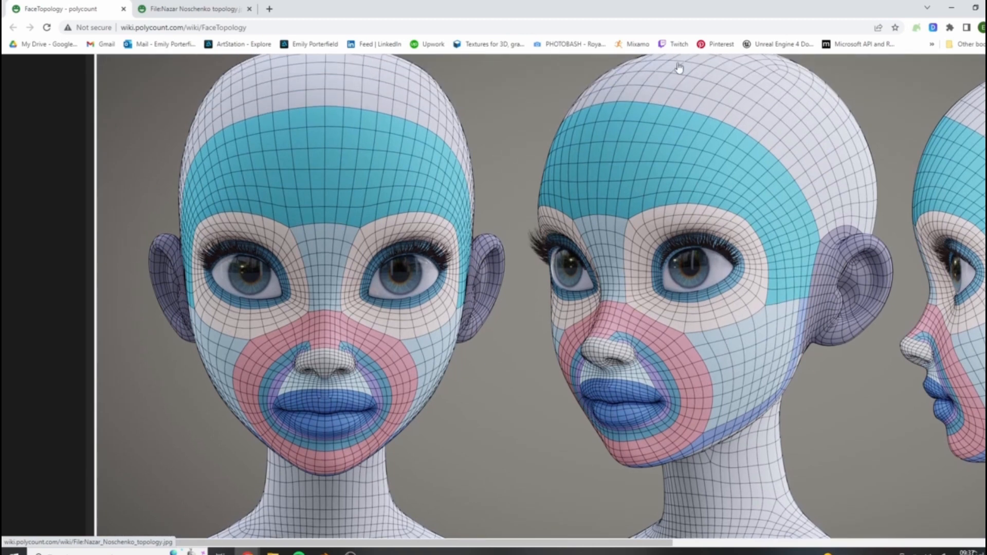
pyautogui.moveTo(565, 6); pyautogui.dragTo(986, 42)
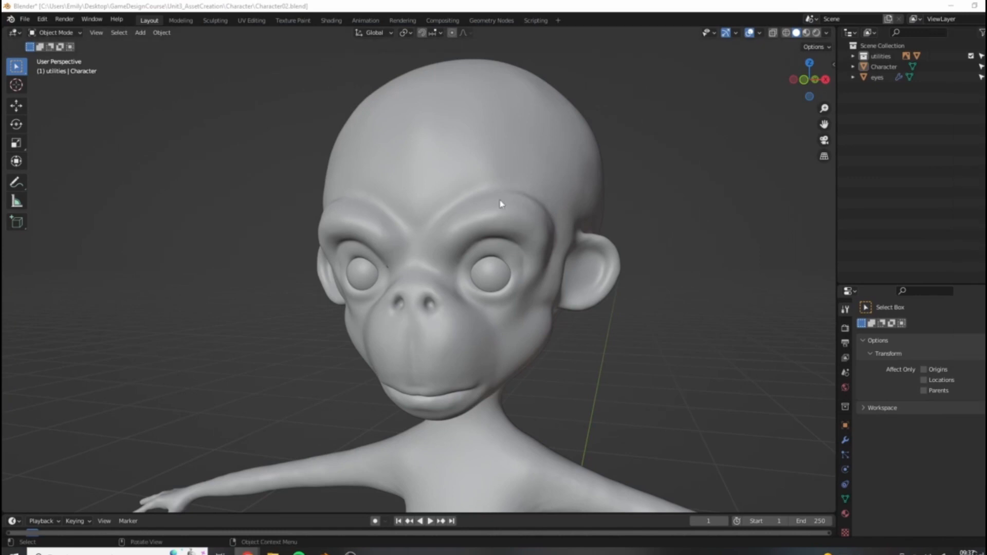
# Step: Place the 3D cursor between the character's eyes on the centre line in front orthographic view
pyautogui.moveTo(561, 351); pyautogui.dragTo(490, 152, button='middle')
pyautogui.scroll(-2, 527, 279)
pyautogui.moveTo(593, 293); pyautogui.dragTo(644, 257, button='middle')
pyautogui.click(350, 553)
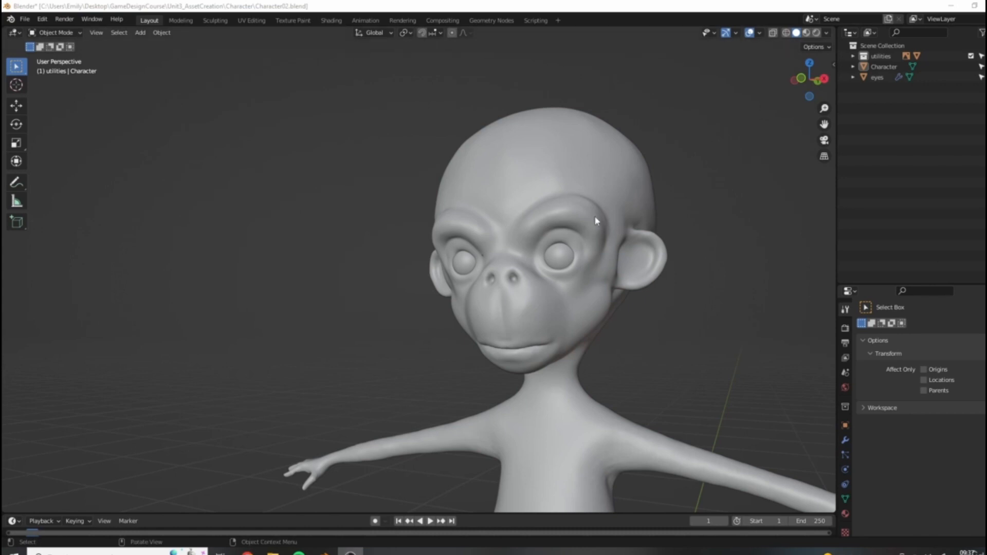
pyautogui.press('KP_1')
pyautogui.scroll(-3, 677, 252)
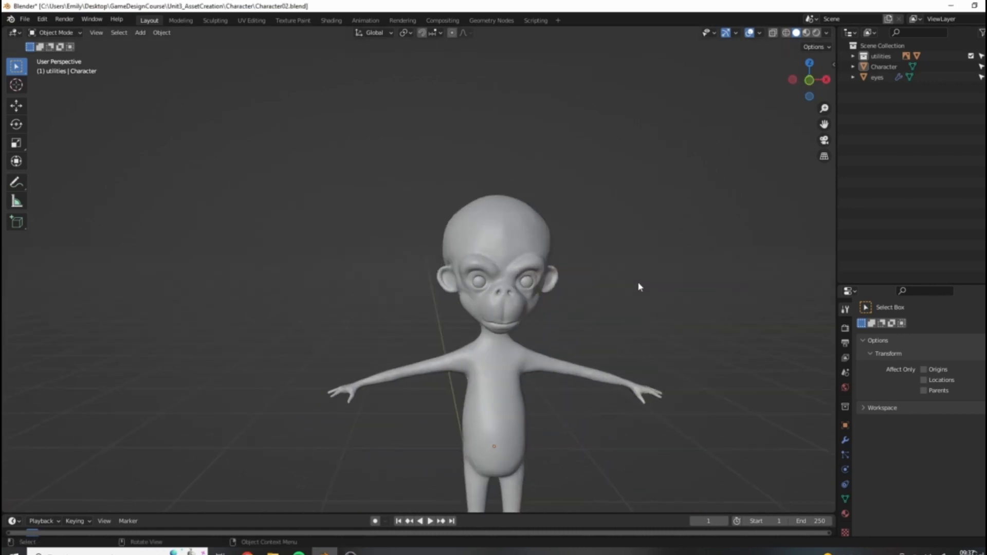
pyautogui.keyDown('shift'); pyautogui.moveTo(596, 292); pyautogui.dragTo(624, 212, button='middle'); pyautogui.keyUp('shift')
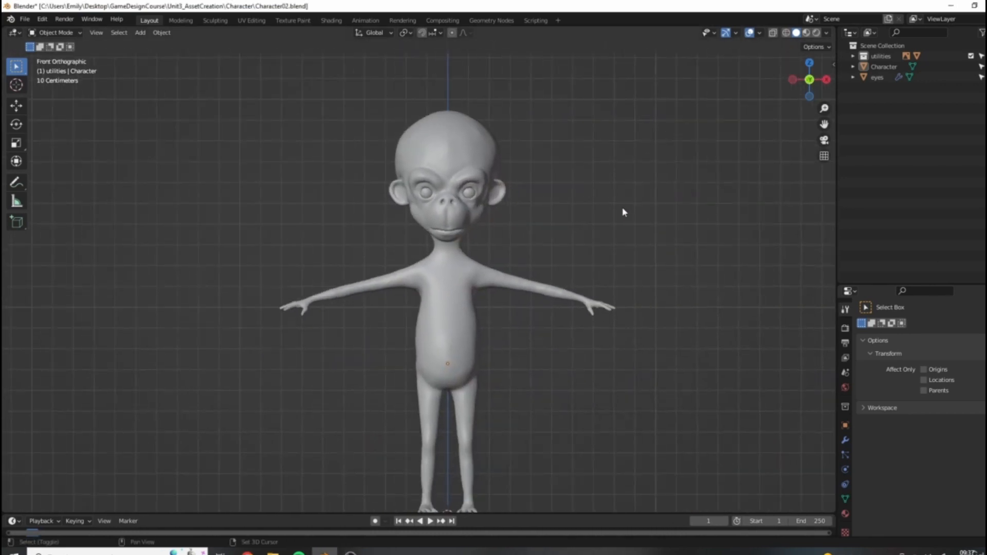
pyautogui.keyDown('shift'); pyautogui.moveTo(657, 361); pyautogui.dragTo(719, 206, button='middle'); pyautogui.keyUp('shift')
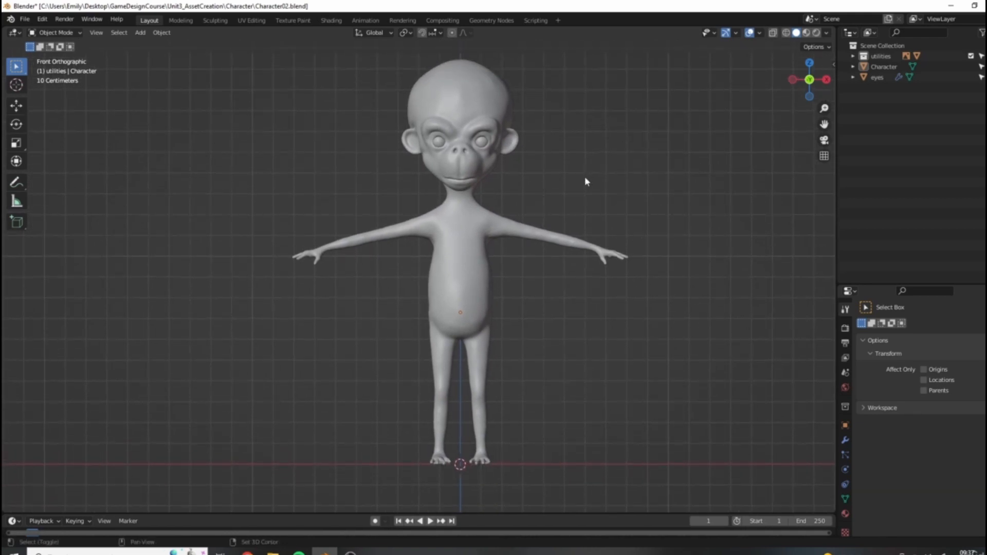
pyautogui.keyDown('shift'); pyautogui.moveTo(517, 93); pyautogui.dragTo(508, 163, button='middle'); pyautogui.keyUp('shift')
pyautogui.keyDown('shift'); pyautogui.moveTo(531, 366); pyautogui.dragTo(486, 196, button='middle'); pyautogui.keyUp('shift')
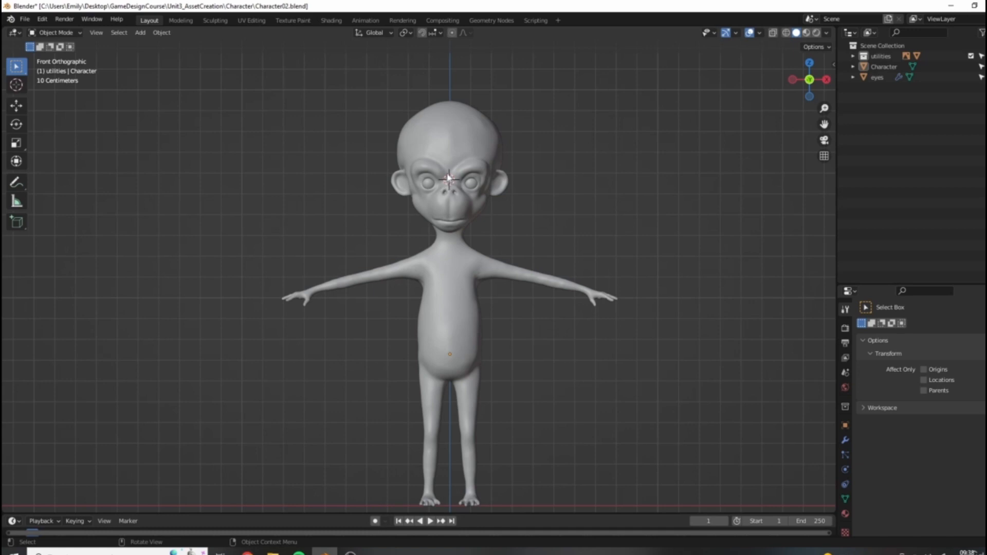
# Step: Check the 3D cursor's position on the face and the whole character's figure from several angles
pyautogui.moveTo(447, 188); pyautogui.dragTo(400, 181, button='middle')
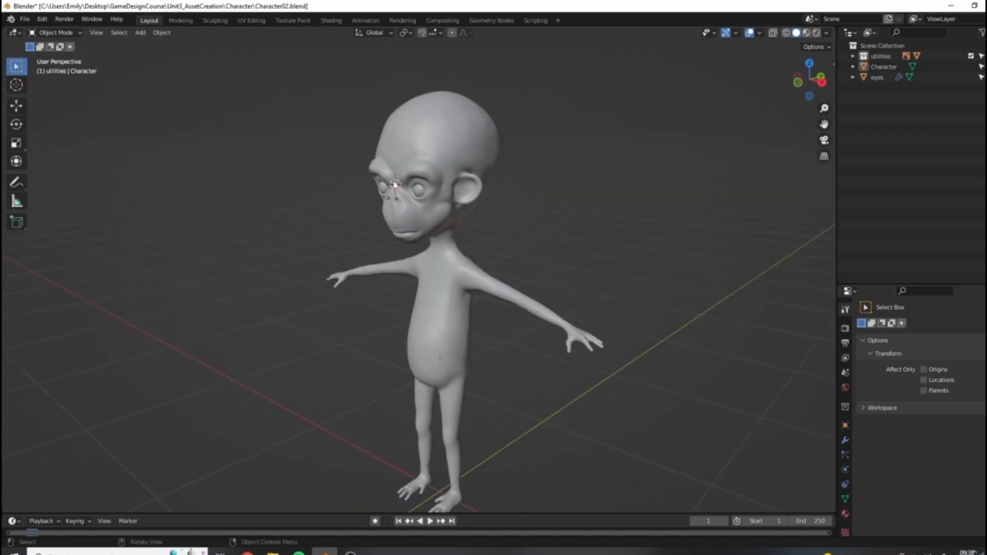
pyautogui.moveTo(373, 228); pyautogui.dragTo(567, 145, button='middle')
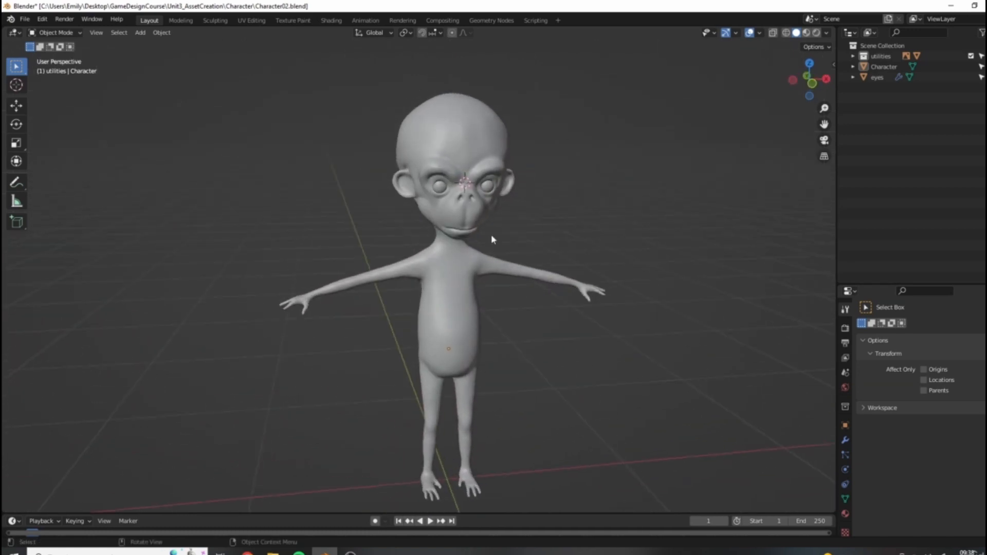
pyautogui.moveTo(473, 212); pyautogui.dragTo(557, 257, button='middle')
pyautogui.scroll(-4, 498, 246)
pyautogui.scroll(4, 534, 237)
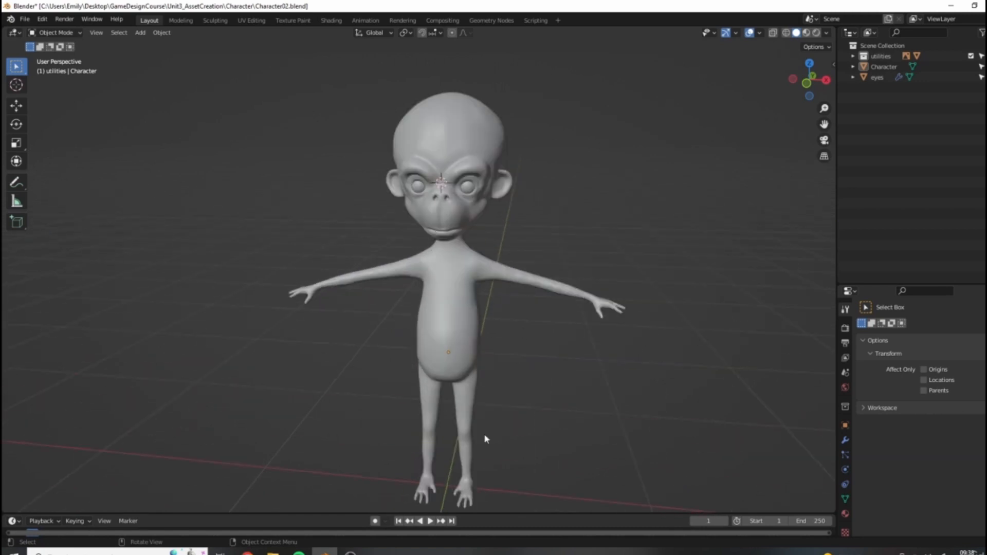
pyautogui.scroll(-3, 514, 216)
pyautogui.moveTo(551, 233); pyautogui.dragTo(518, 232, button='middle')
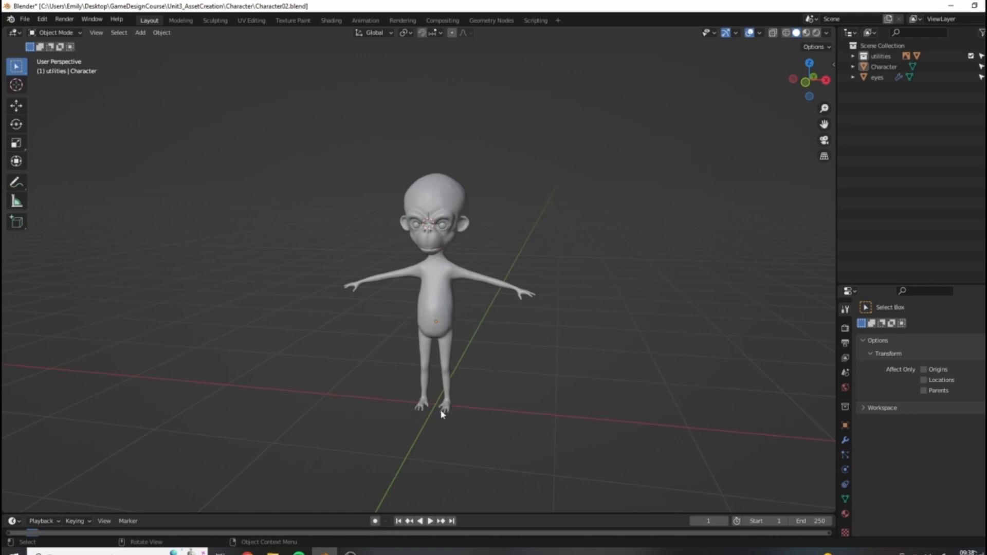
pyautogui.moveTo(446, 414); pyautogui.dragTo(493, 329, button='middle')
pyautogui.scroll(4, 452, 236)
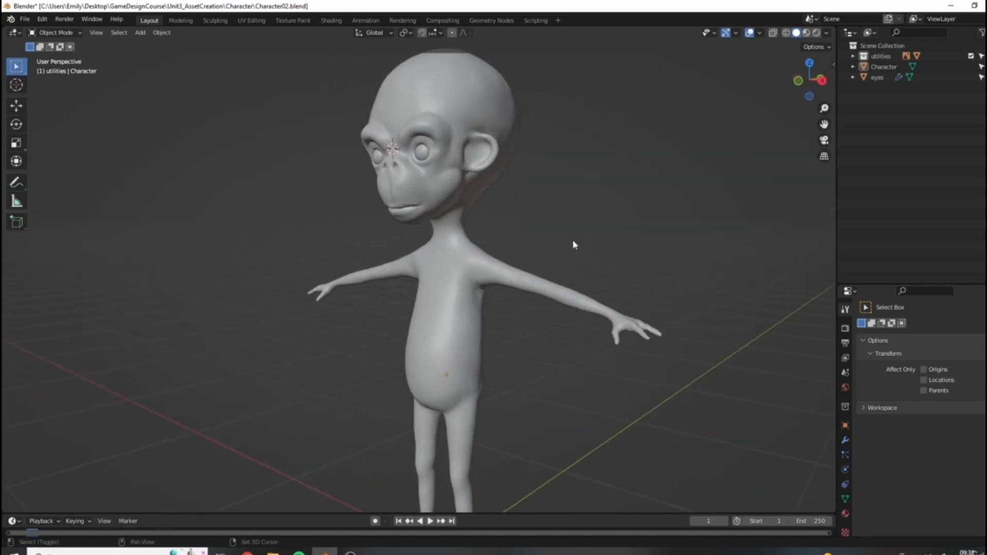
# Step: Add a mesh plane at the 3D cursor between the character's eyes
pyautogui.hotkey('shift', 'a')
pyautogui.moveTo(538, 245)
pyautogui.click(617, 238)
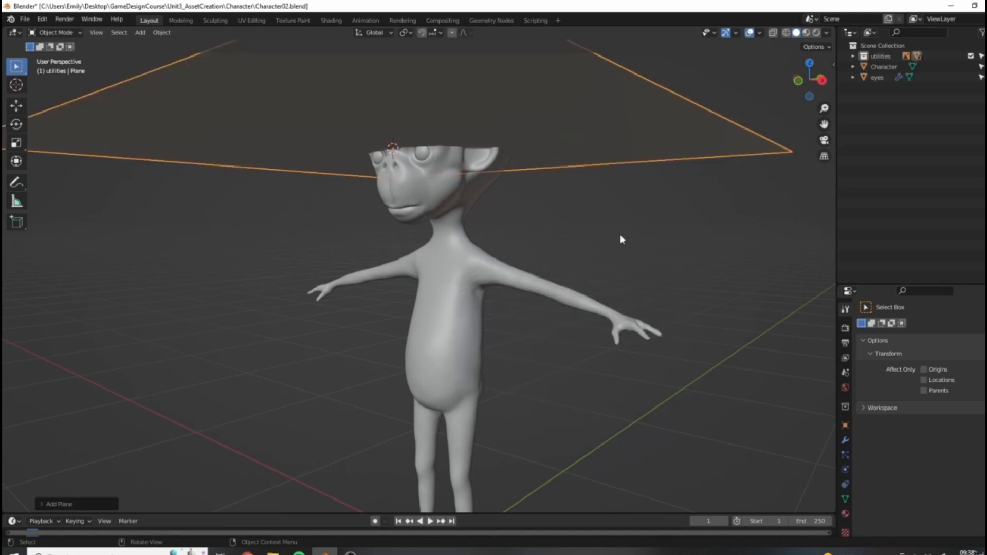
pyautogui.scroll(-5, 363, 137)
pyautogui.moveTo(363, 137); pyautogui.dragTo(567, 248, button='middle')
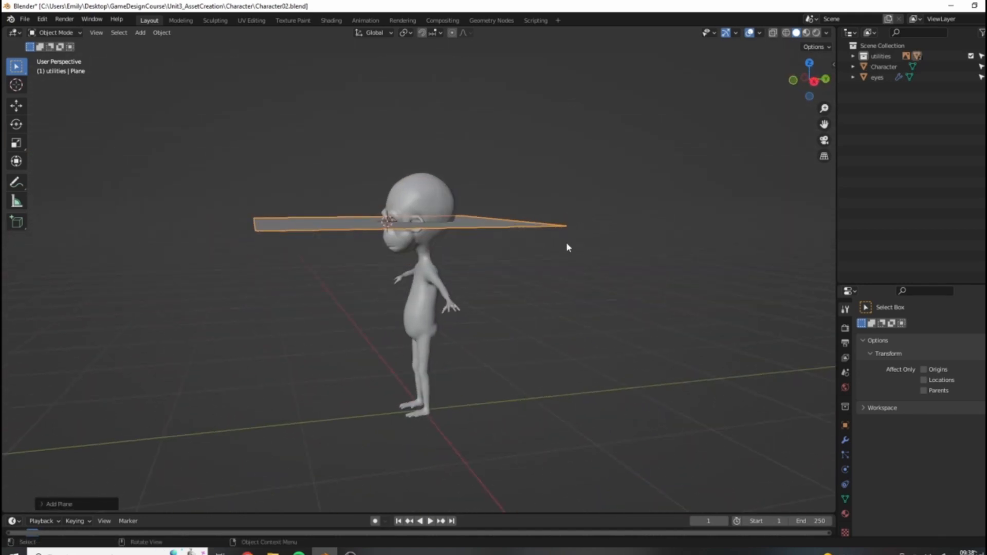
# Step: Rotate the plane 90 degrees around the global X axis and show it in front orthographic view
pyautogui.write('rx')
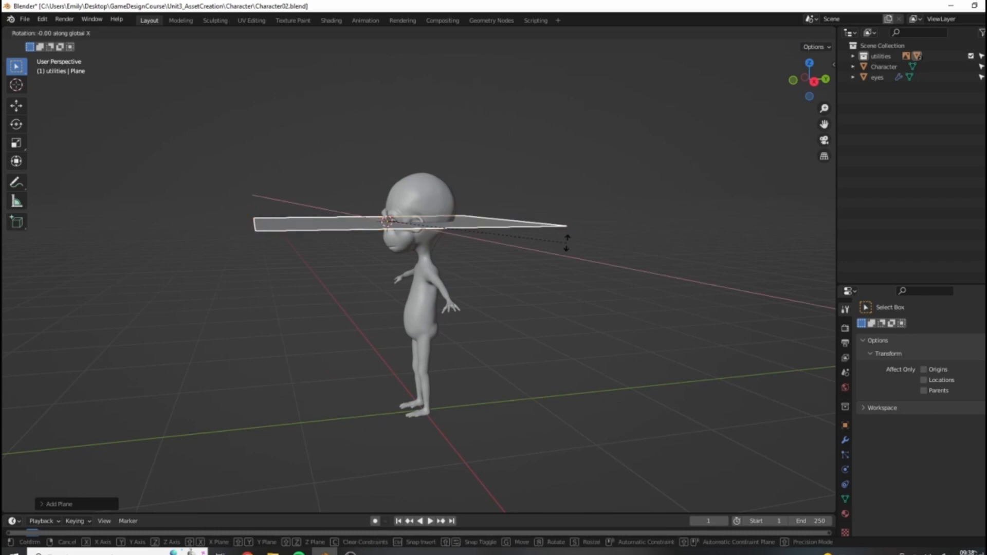
pyautogui.write('90')
pyautogui.press('Return')
pyautogui.moveTo(551, 200); pyautogui.dragTo(603, 240, button='middle')
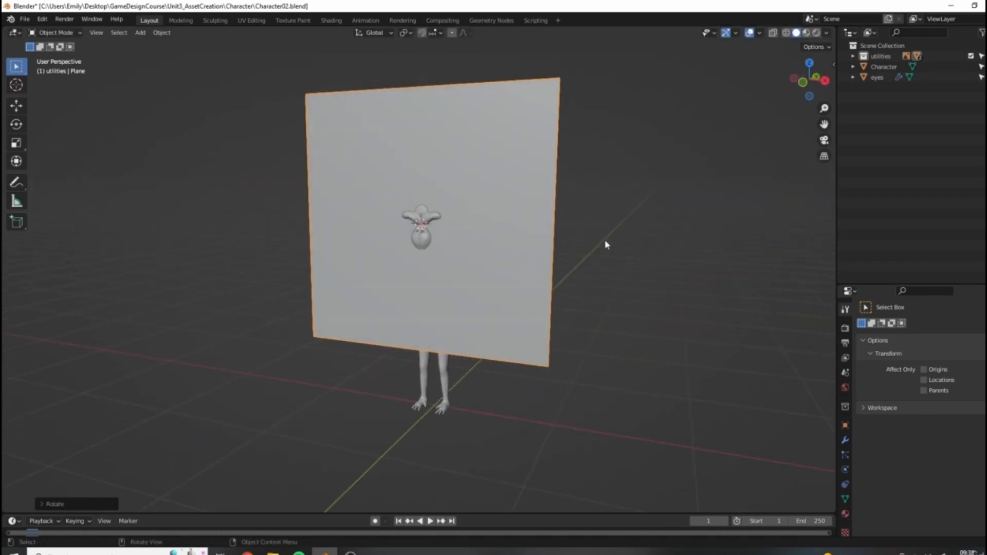
pyautogui.press('KP_1')
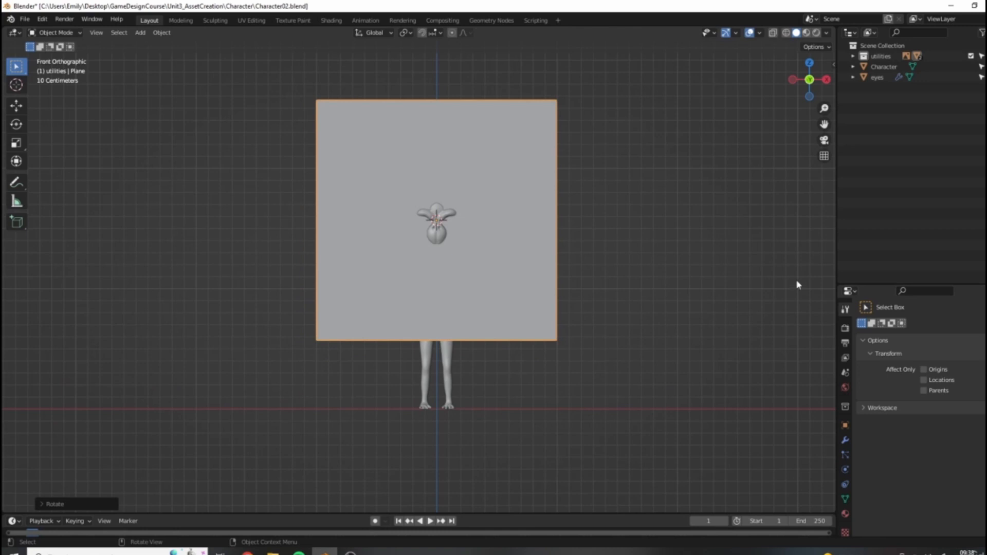
# Step: Scale the plane down to about 0.039 so it fits between the character's eyes
pyautogui.press('s')
pyautogui.click(498, 226)
pyautogui.scroll(4, 499, 227)
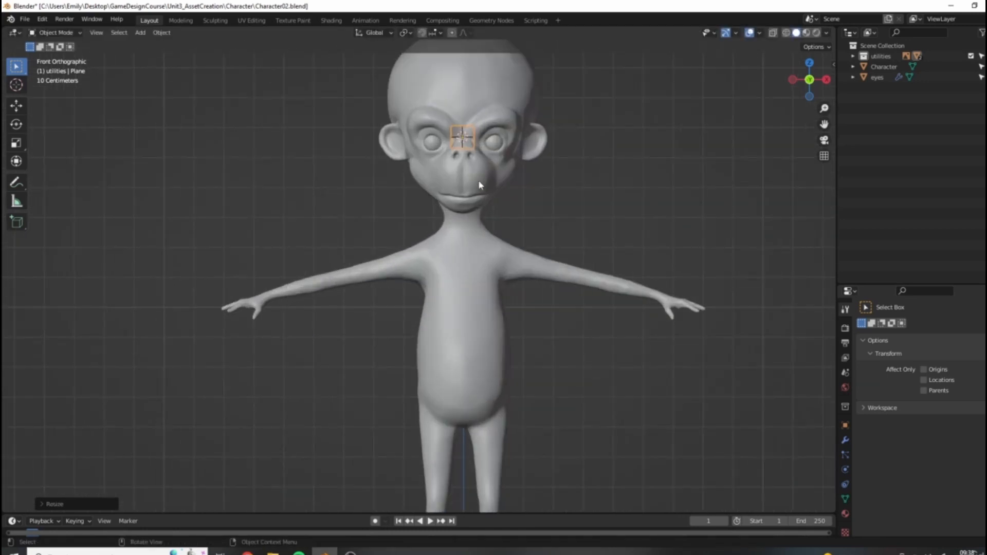
pyautogui.scroll(3, 479, 195)
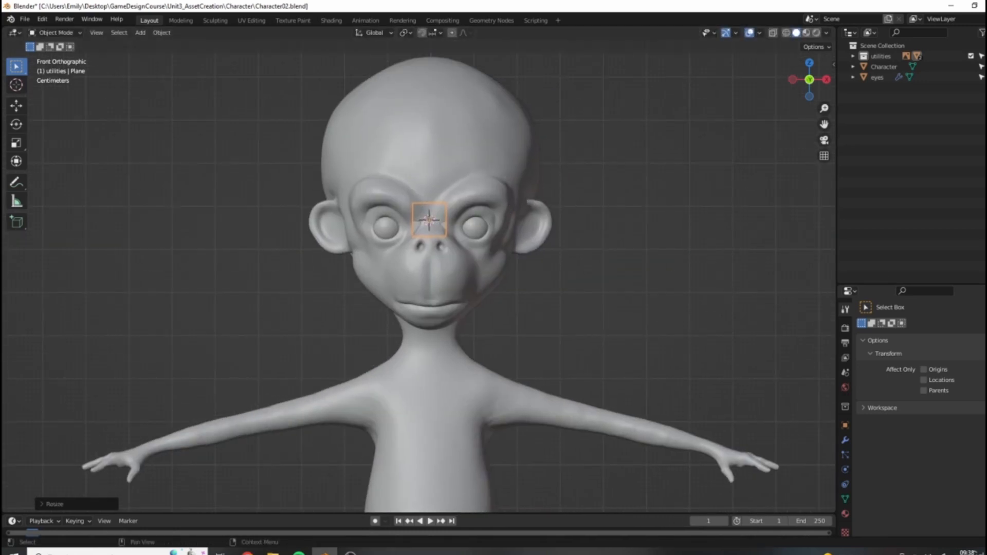
pyautogui.press('a')
pyautogui.press('a')
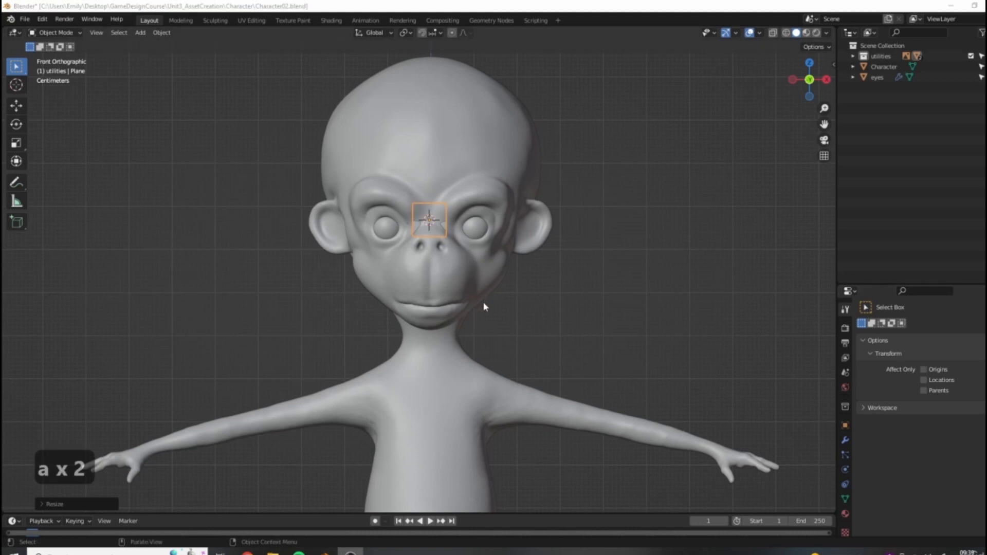
# Step: Turn on snapping to faces with Project Individual Elements enabled
pyautogui.moveTo(660, 252); pyautogui.dragTo(568, 264, button='middle')
pyautogui.scroll(3, 461, 211)
pyautogui.scroll(-3, 541, 260)
pyautogui.scroll(3, 536, 262)
pyautogui.moveTo(610, 217); pyautogui.dragTo(514, 139, button='middle')
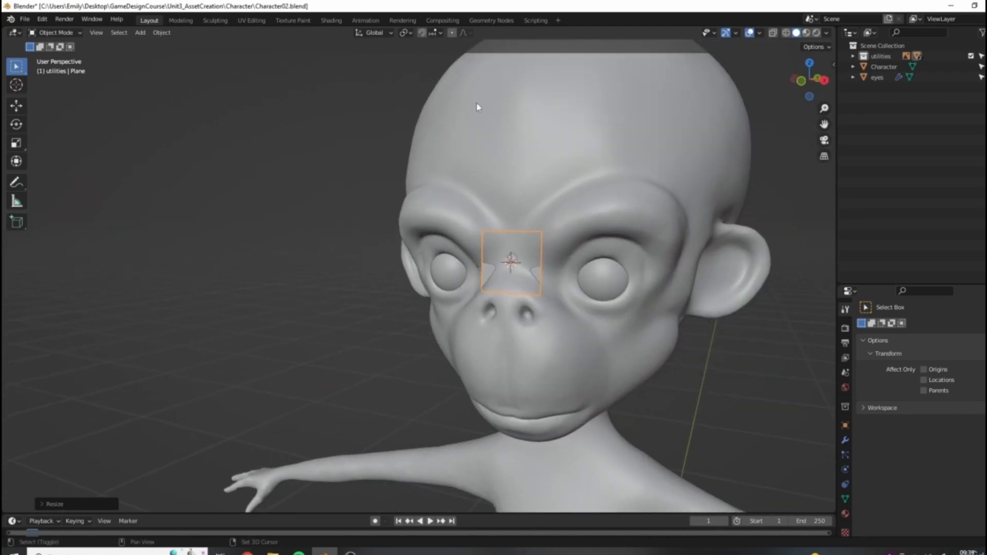
pyautogui.click(442, 35)
pyautogui.click(402, 96)
pyautogui.click(441, 34)
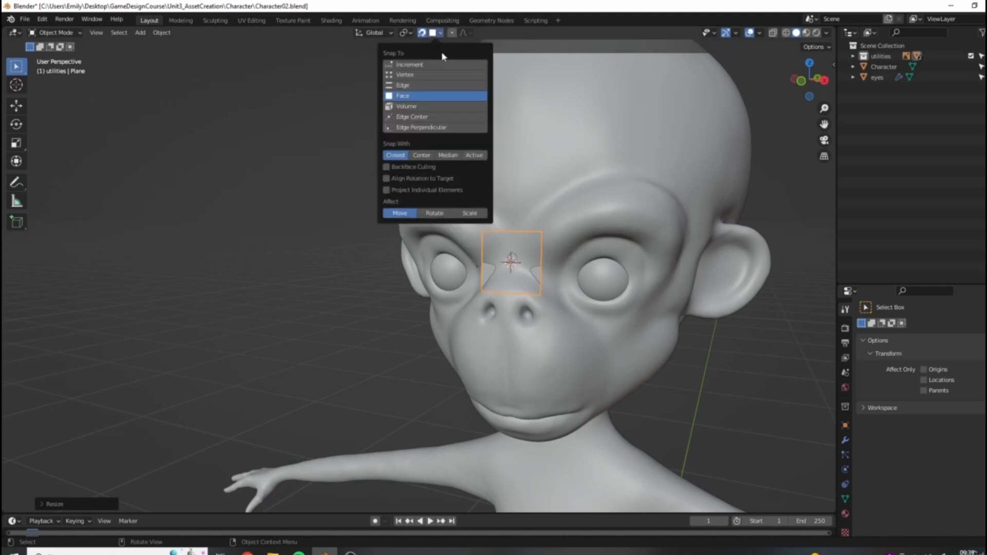
pyautogui.click(387, 193)
pyautogui.moveTo(615, 273); pyautogui.dragTo(772, 285, button='middle')
# Step: Enlarge the object list enough to reach the plane and rename it "retopology"
pyautogui.moveTo(869, 284); pyautogui.dragTo(905, 80)
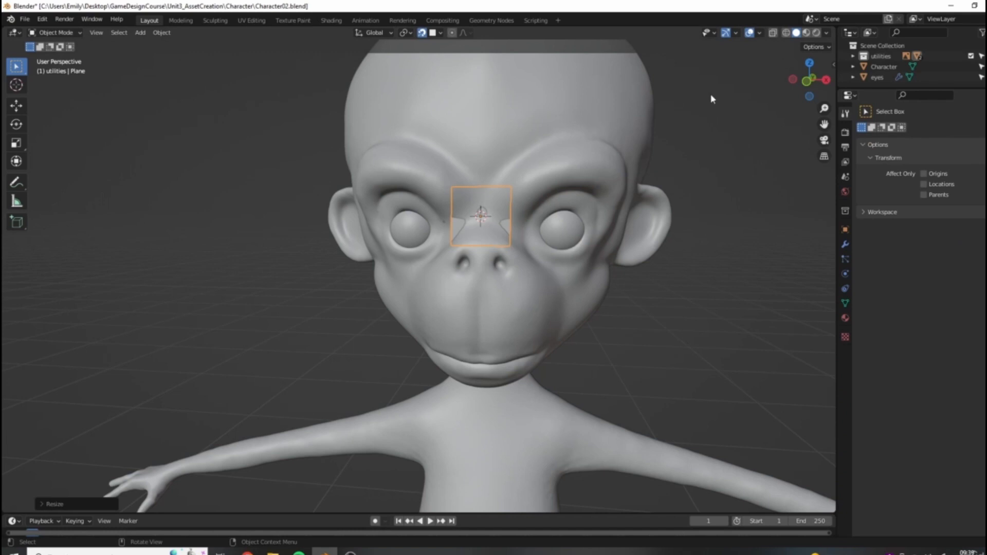
pyautogui.press('KP_Decimal')
pyautogui.moveTo(888, 77); pyautogui.dragTo(885, 46)
pyautogui.click(854, 56)
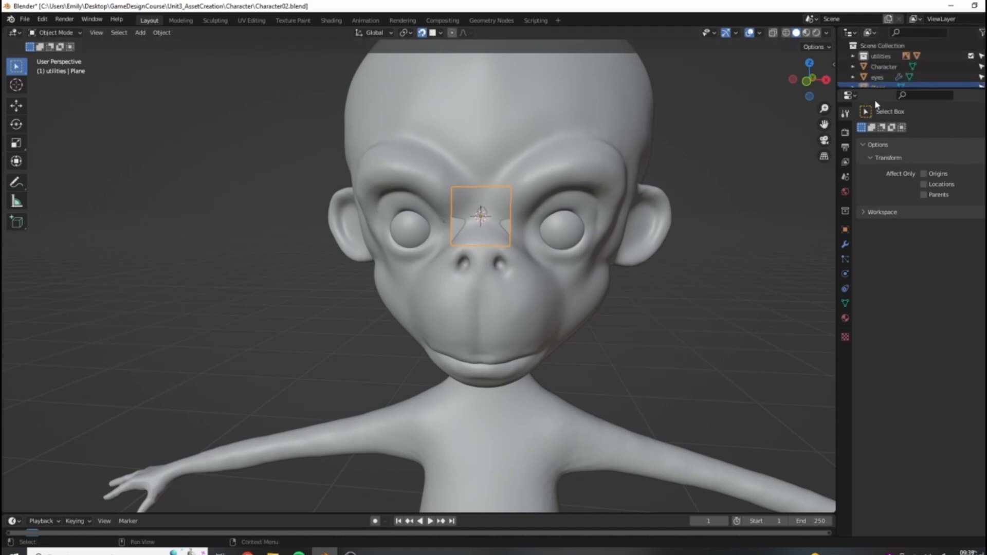
pyautogui.moveTo(875, 88); pyautogui.dragTo(875, 140)
pyautogui.doubleClick(877, 88)
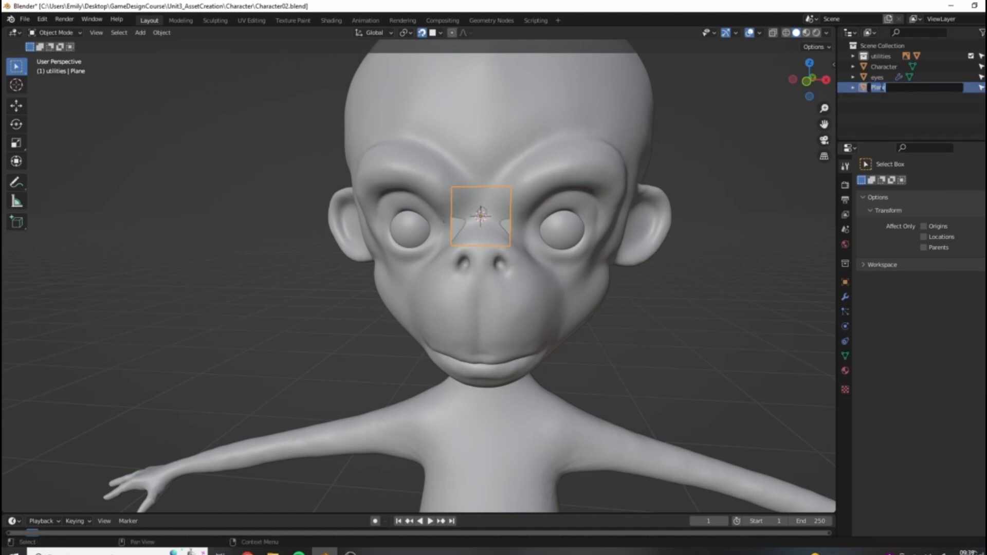
pyautogui.write('retopology')
pyautogui.press('Return')
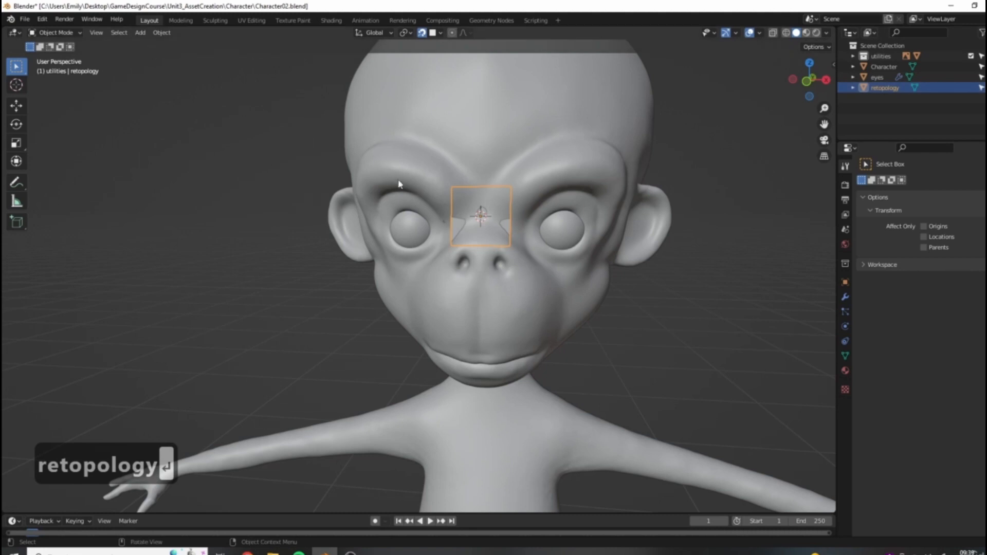
# Step: Add a Shrinkwrap modifier to the retopology plane with the Character mesh as its target
pyautogui.click(845, 296)
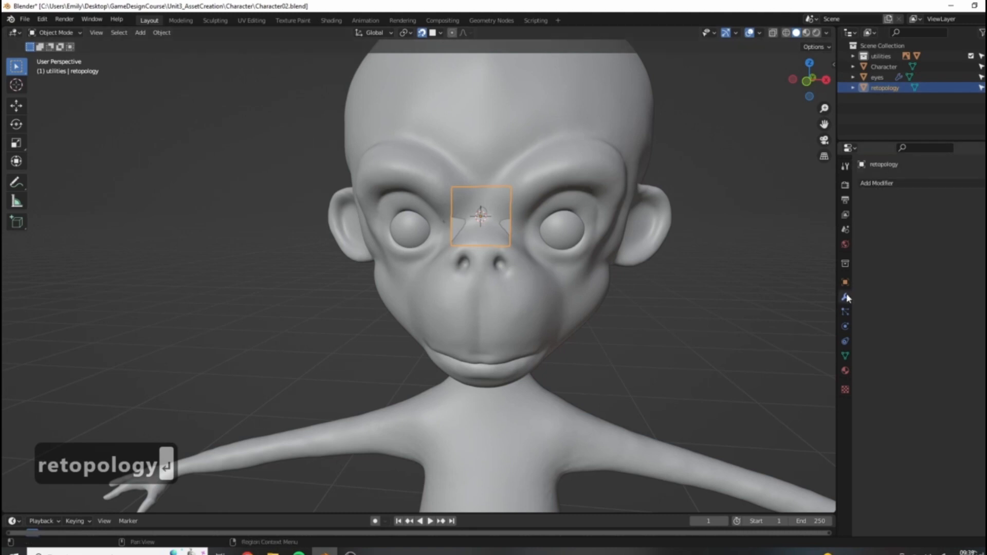
pyautogui.click(910, 181)
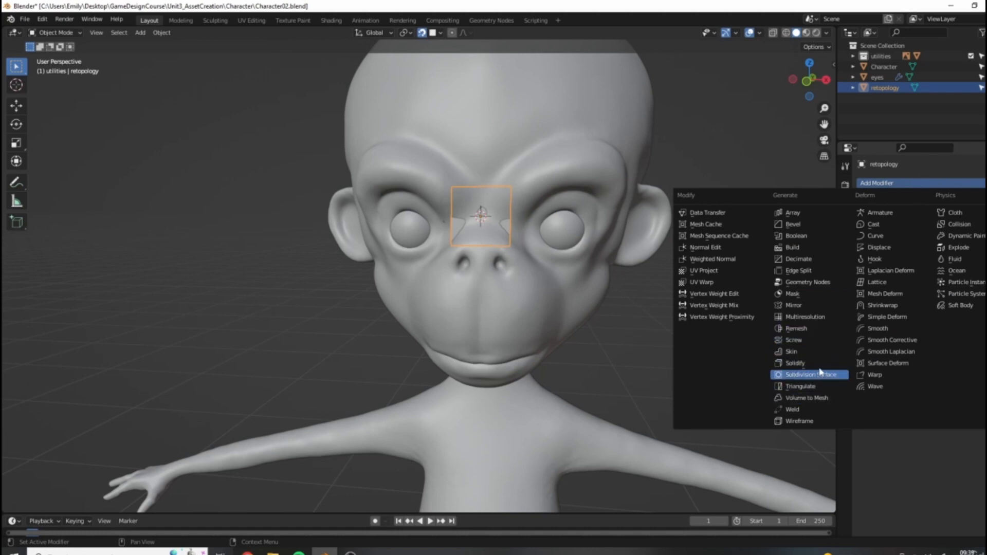
pyautogui.click(883, 305)
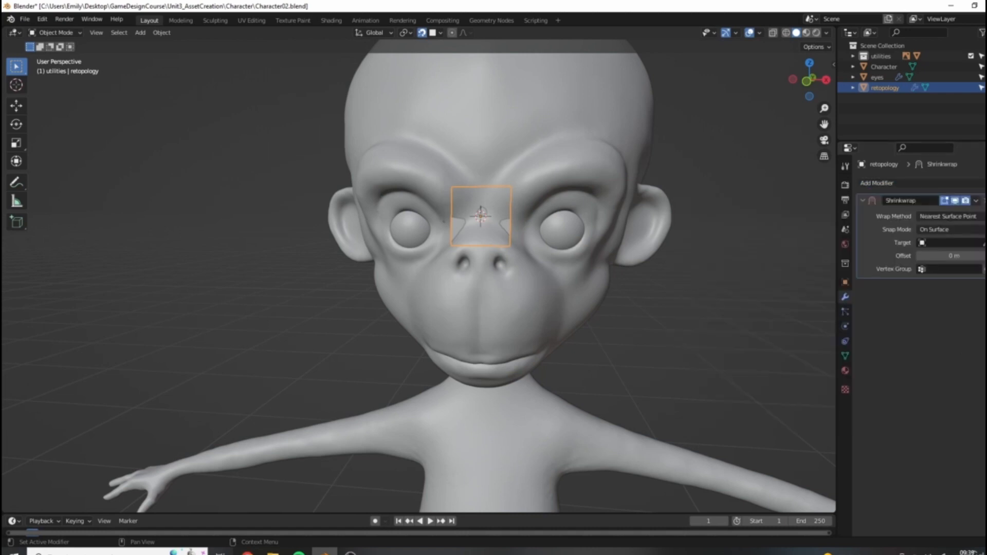
pyautogui.click(977, 243)
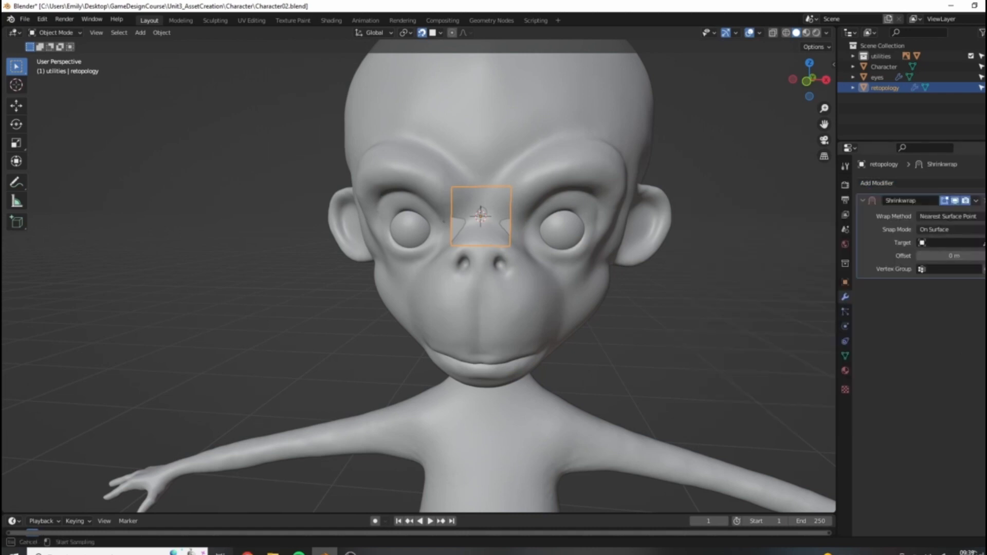
pyautogui.click(543, 99)
pyautogui.moveTo(730, 247); pyautogui.dragTo(620, 253, button='middle')
pyautogui.moveTo(406, 248); pyautogui.dragTo(447, 247, button='middle')
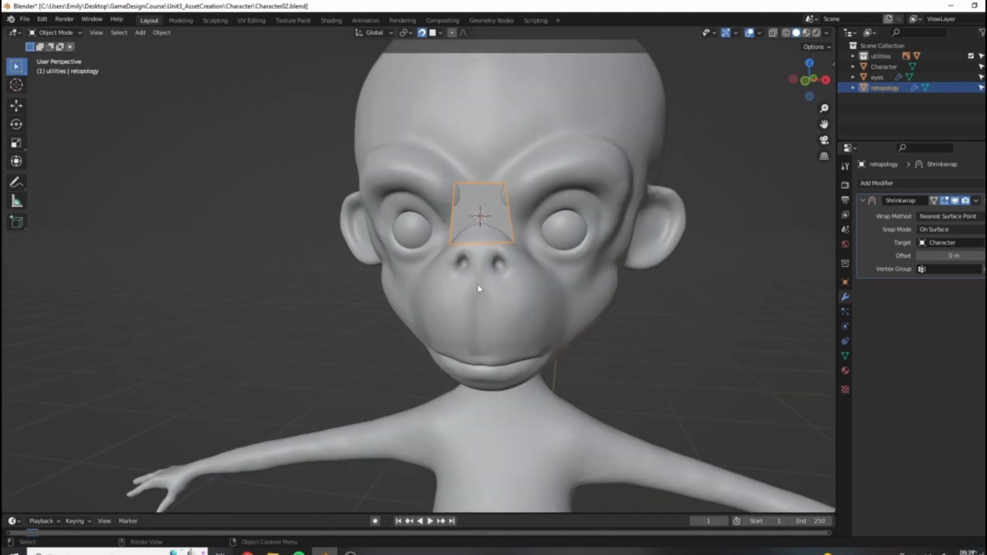
# Step: Set the retopology plane to display In Front of the other objects in the viewport
pyautogui.click(846, 284)
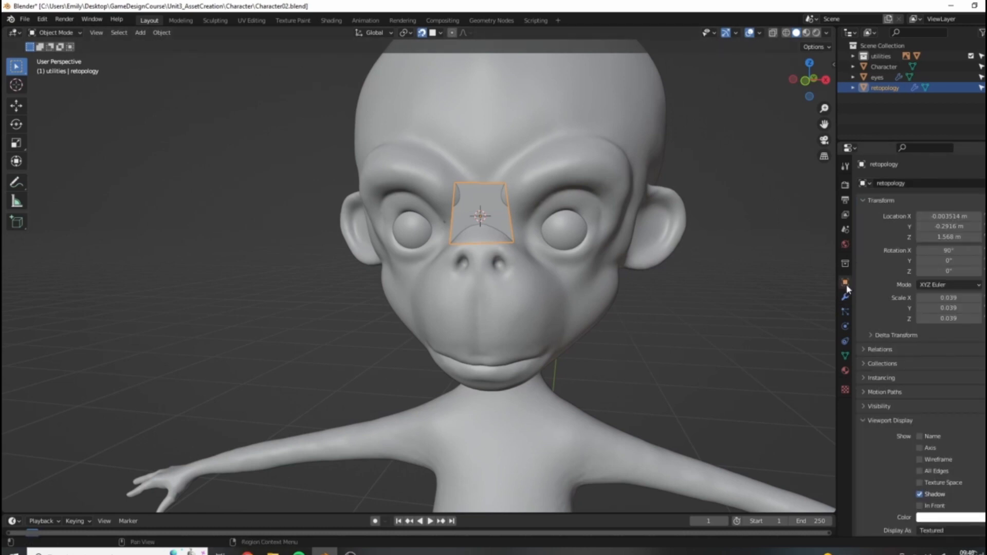
pyautogui.scroll(-2, 931, 394)
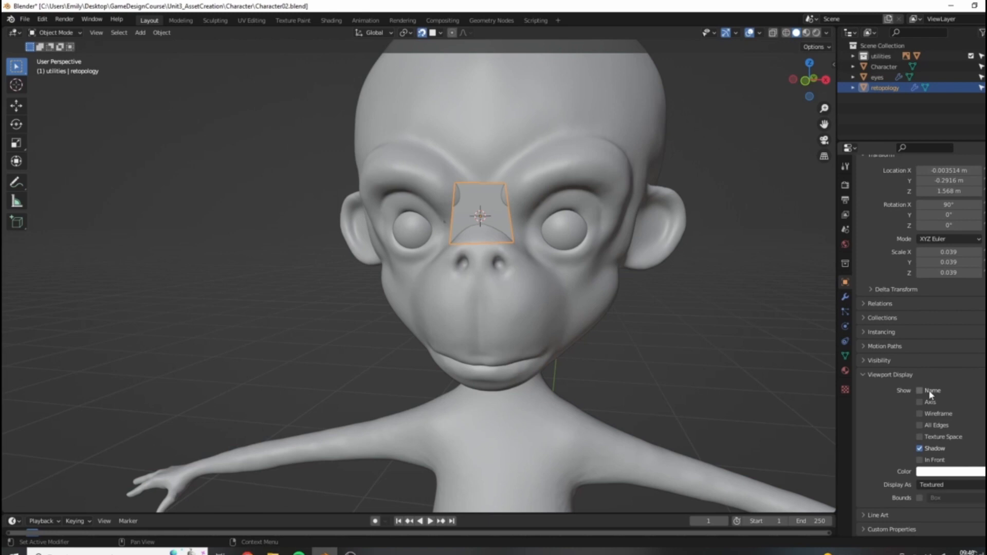
pyautogui.click(920, 460)
pyautogui.moveTo(612, 314); pyautogui.dragTo(473, 196, button='middle')
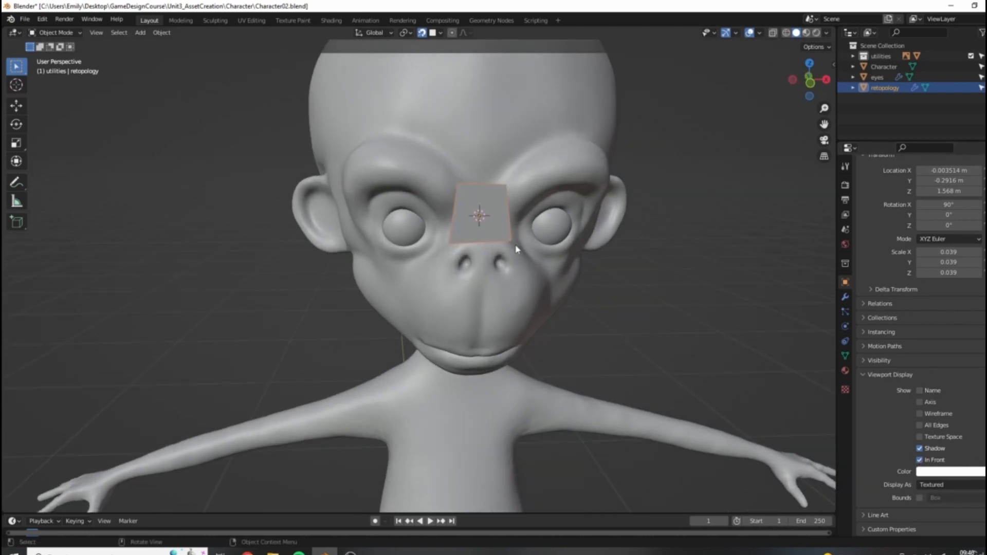
# Step: Make sure Backface Culling is enabled in the viewport shading, and inspect the plane from the front and from behind the head
pyautogui.moveTo(517, 249); pyautogui.dragTo(831, 36, button='middle')
pyautogui.click(828, 33)
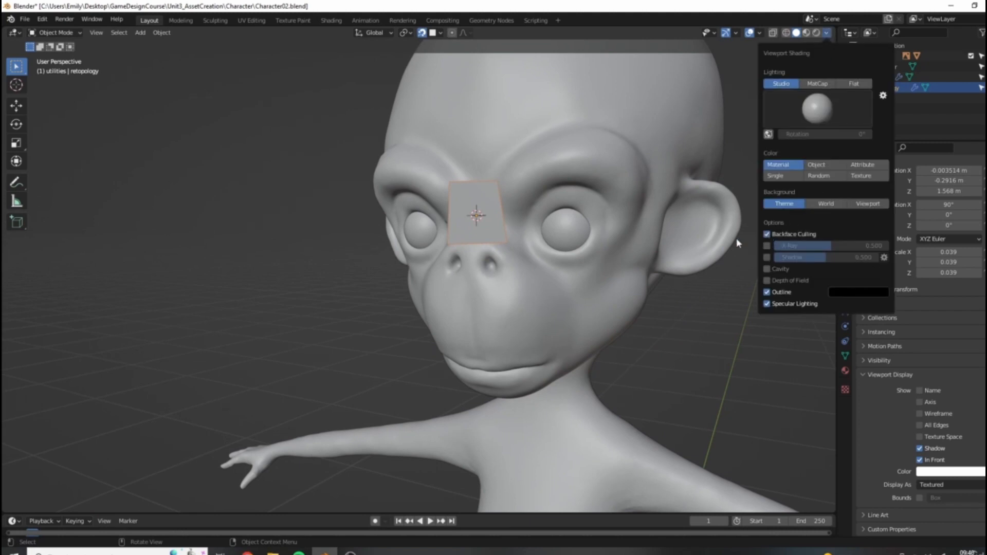
pyautogui.moveTo(736, 242); pyautogui.dragTo(535, 242, button='middle')
pyautogui.scroll(5, 469, 246)
pyautogui.moveTo(469, 247); pyautogui.dragTo(349, 252, button='middle')
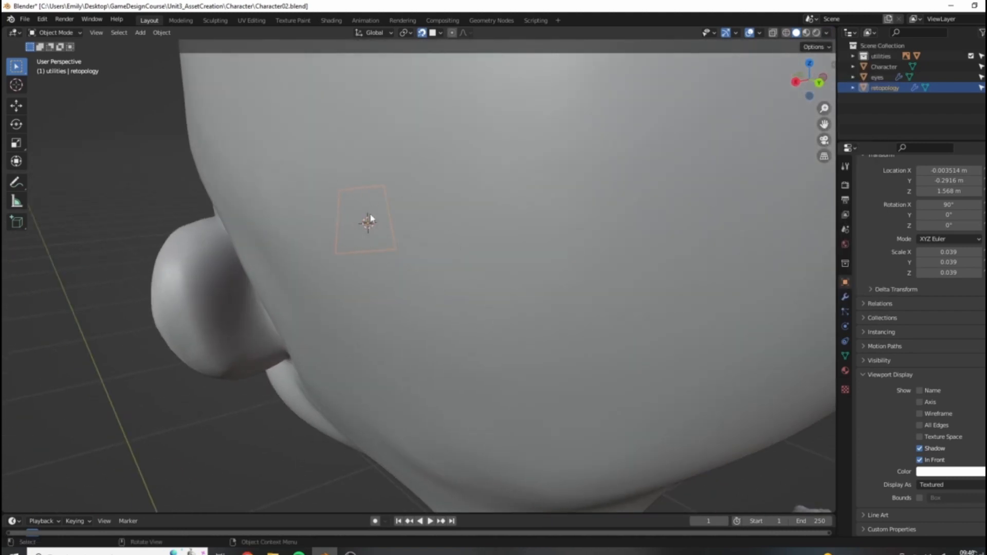
pyautogui.scroll(-5, 370, 218)
pyautogui.moveTo(464, 305); pyautogui.dragTo(514, 288, button='middle')
pyautogui.scroll(5, 606, 220)
pyautogui.scroll(-2, 540, 268)
pyautogui.scroll(1, 541, 269)
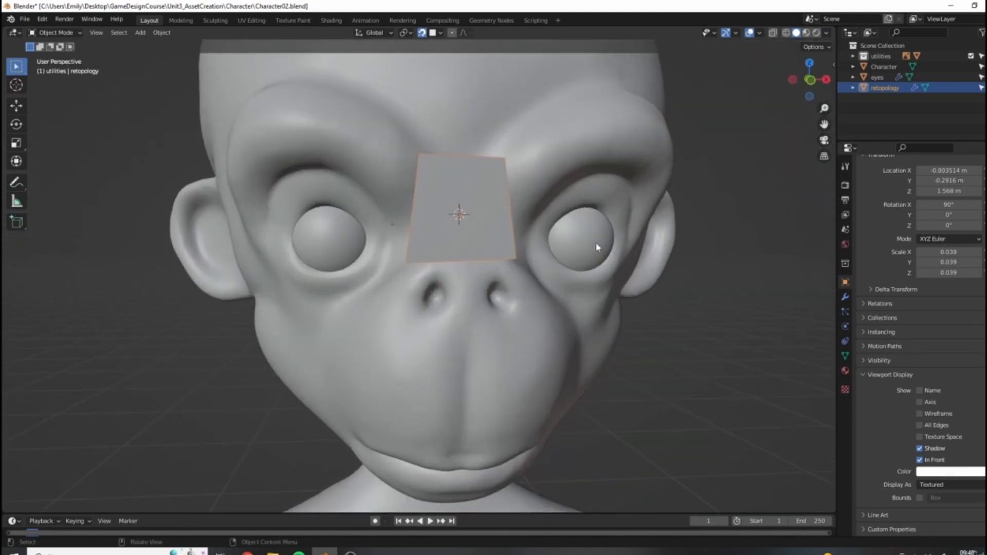
pyautogui.scroll(1, 595, 247)
# Step: Review the plane's Shrinkwrap settings and look over the whole character and its face from several angles
pyautogui.click(844, 297)
pyautogui.scroll(-3, 670, 218)
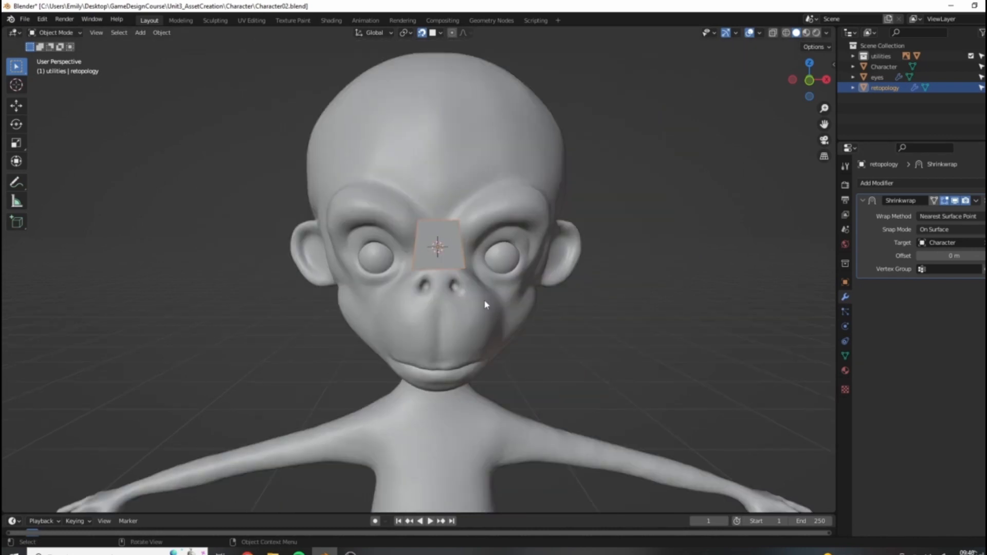
pyautogui.moveTo(638, 242); pyautogui.dragTo(508, 249, button='middle')
pyautogui.scroll(-2, 531, 385)
pyautogui.moveTo(530, 386); pyautogui.dragTo(493, 171, button='middle')
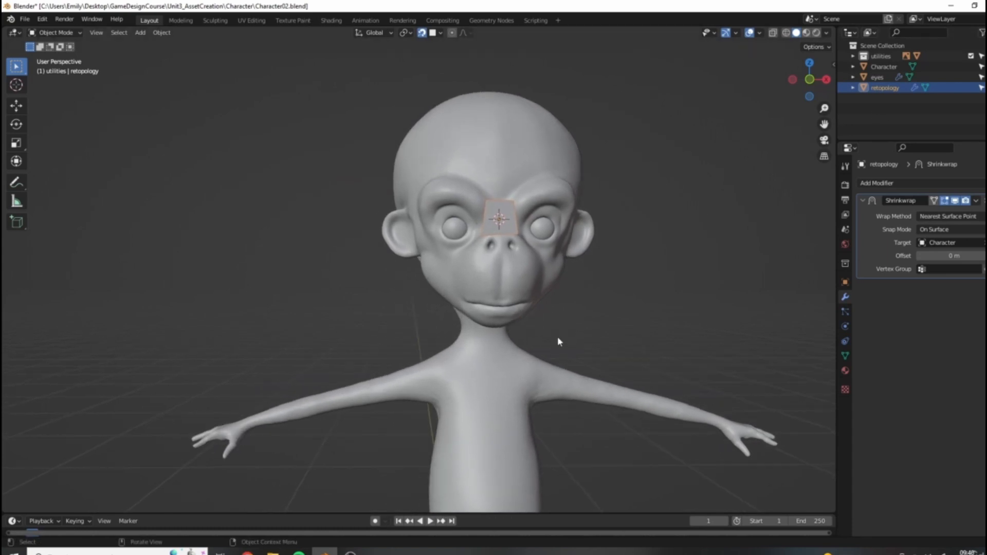
pyautogui.scroll(-3, 522, 245)
pyautogui.moveTo(427, 381); pyautogui.dragTo(484, 331, button='middle')
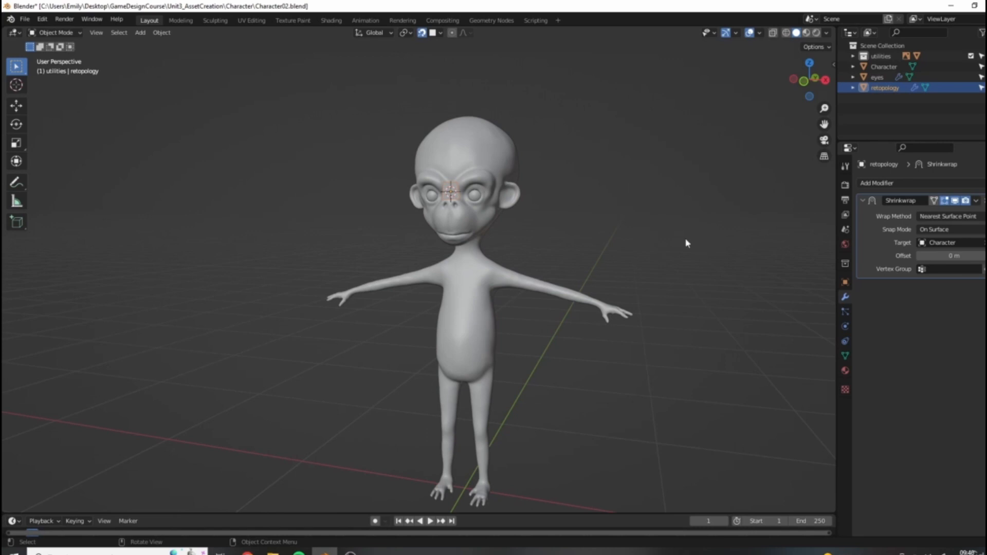
pyautogui.keyDown('shift'); pyautogui.moveTo(565, 204); pyautogui.dragTo(585, 242, button='middle'); pyautogui.keyUp('shift')
pyautogui.scroll(4, 586, 241)
pyautogui.keyDown('shift'); pyautogui.moveTo(631, 221); pyautogui.dragTo(551, 312, button='middle'); pyautogui.keyUp('shift')
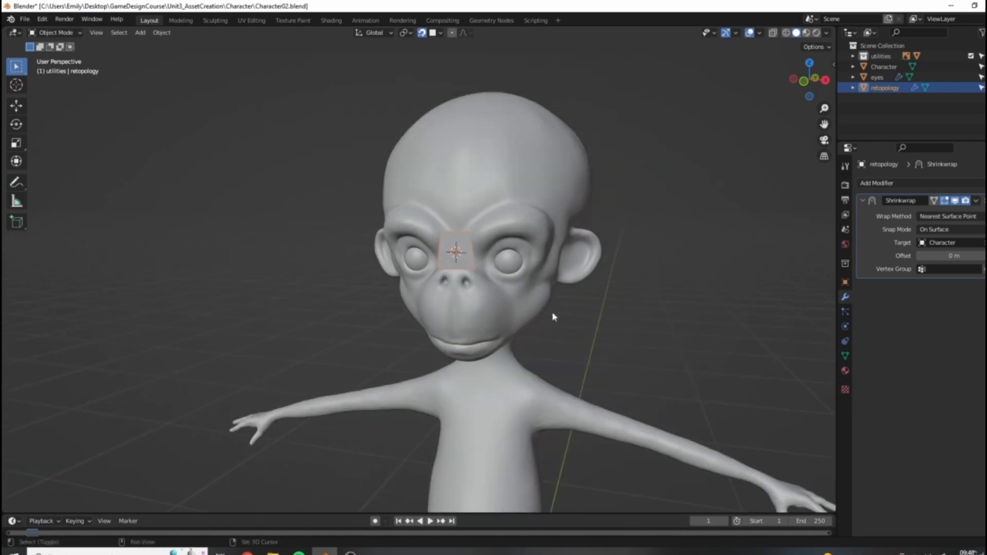
pyautogui.scroll(2, 540, 293)
pyautogui.moveTo(506, 253); pyautogui.dragTo(532, 248, button='middle')
pyautogui.moveTo(618, 259); pyautogui.dragTo(642, 257, button='middle')
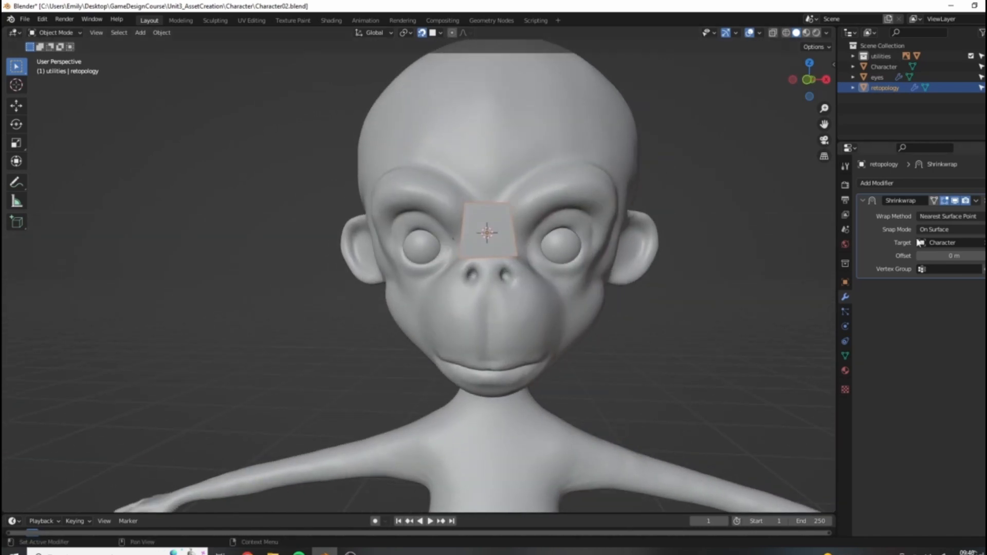
# Step: Add a Mirror modifier on the X axis to the retopology plane and enable Clipping
pyautogui.click(873, 184)
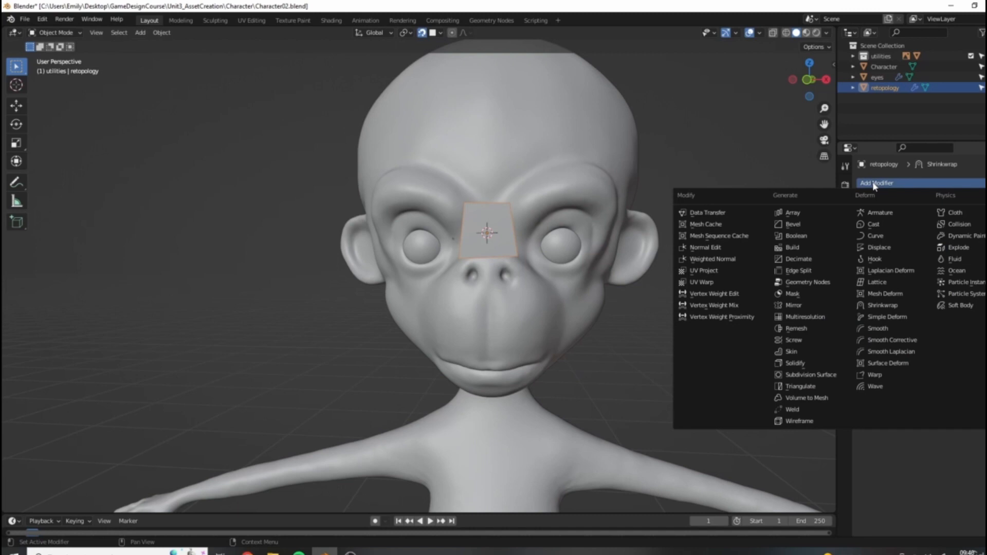
pyautogui.click(793, 305)
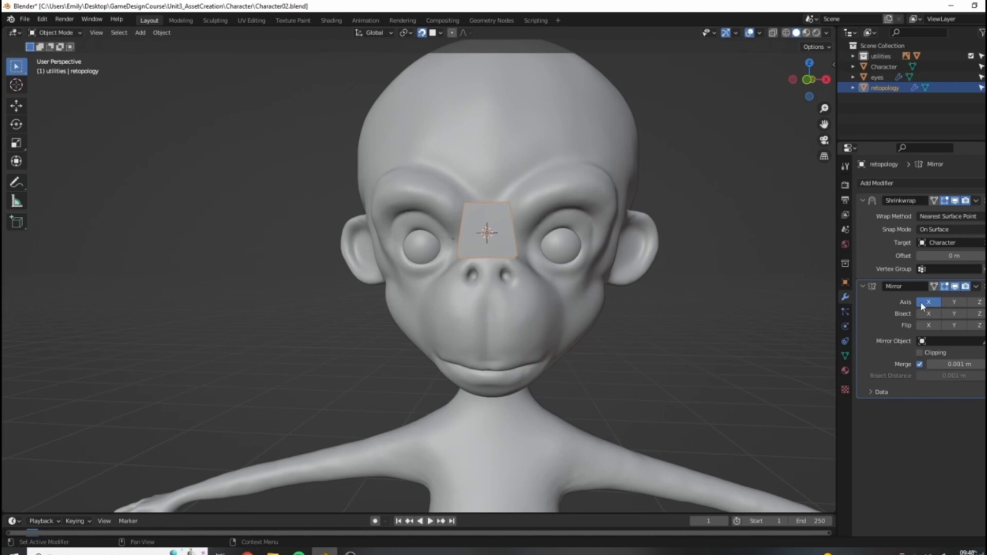
pyautogui.click(919, 353)
pyautogui.scroll(3, 590, 327)
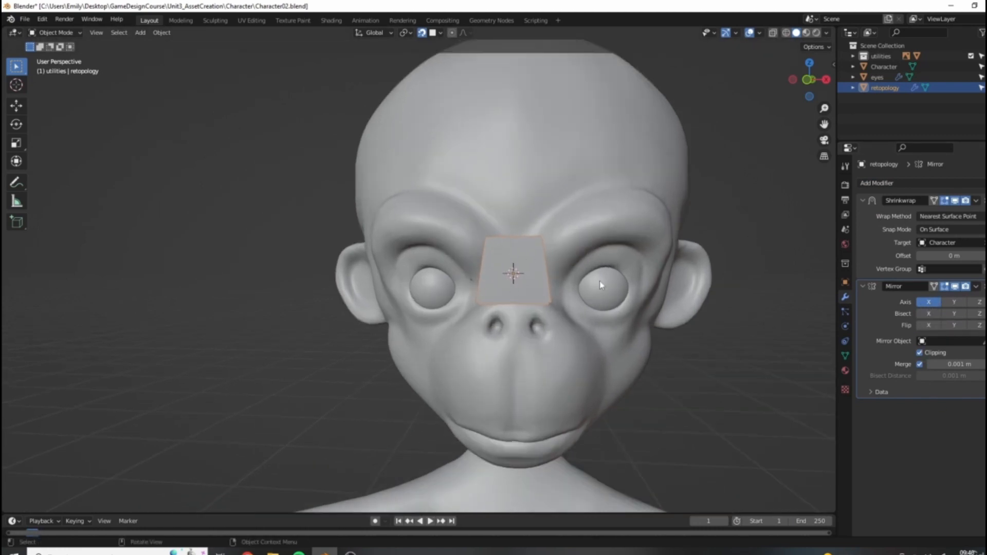
pyautogui.moveTo(601, 285); pyautogui.dragTo(595, 246, button='middle')
pyautogui.scroll(2, 537, 235)
# Step: In Edit Mode, move the whole plane sideways along global X until its inner edge meets the face's centre line
pyautogui.press('Tab')
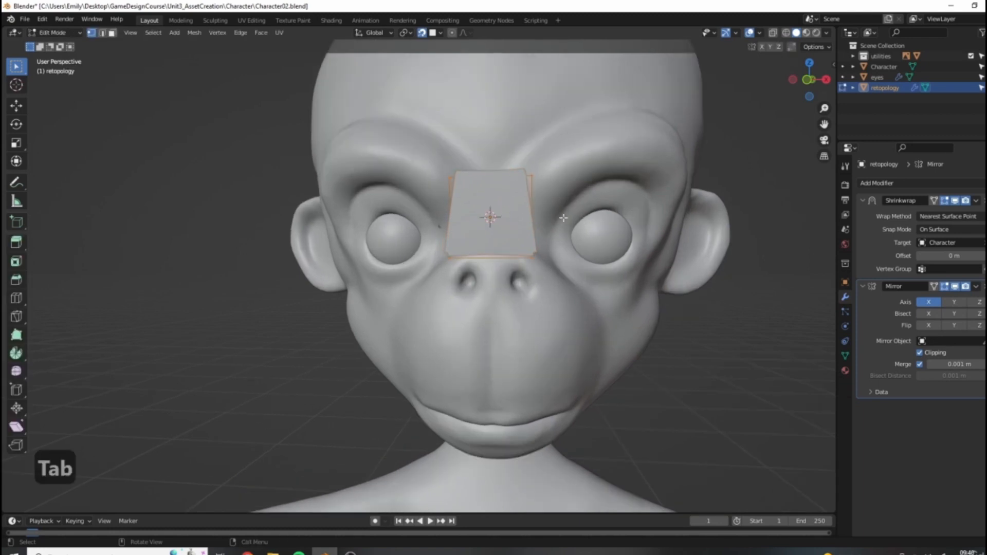
pyautogui.keyDown('shift'); pyautogui.moveTo(563, 218); pyautogui.dragTo(558, 244, button='middle'); pyautogui.keyUp('shift')
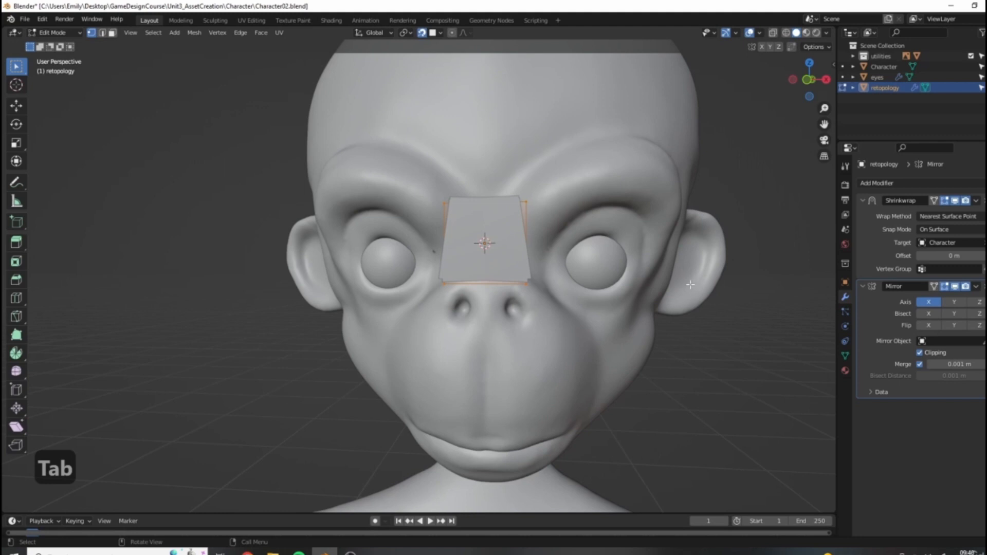
pyautogui.moveTo(596, 174); pyautogui.dragTo(594, 191, button='middle')
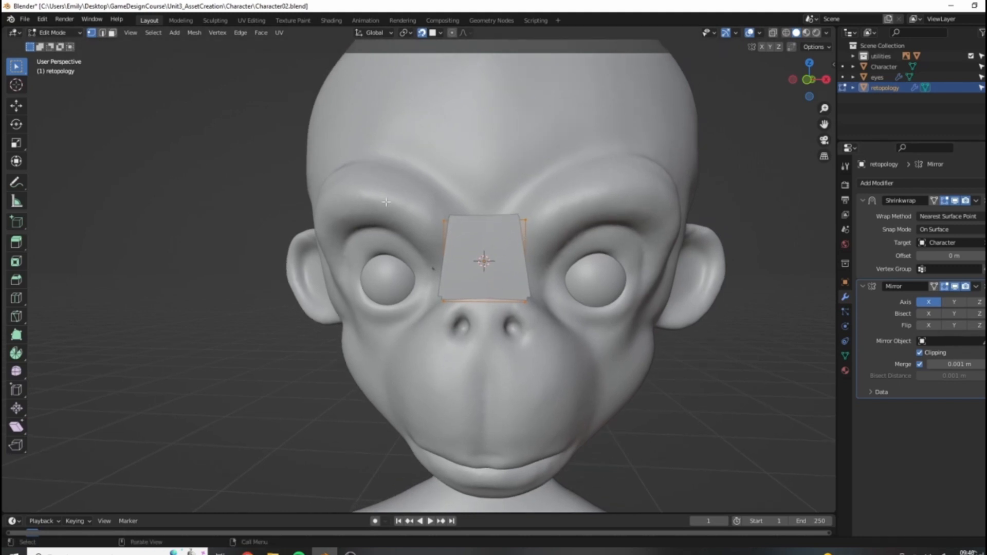
pyautogui.press('g')
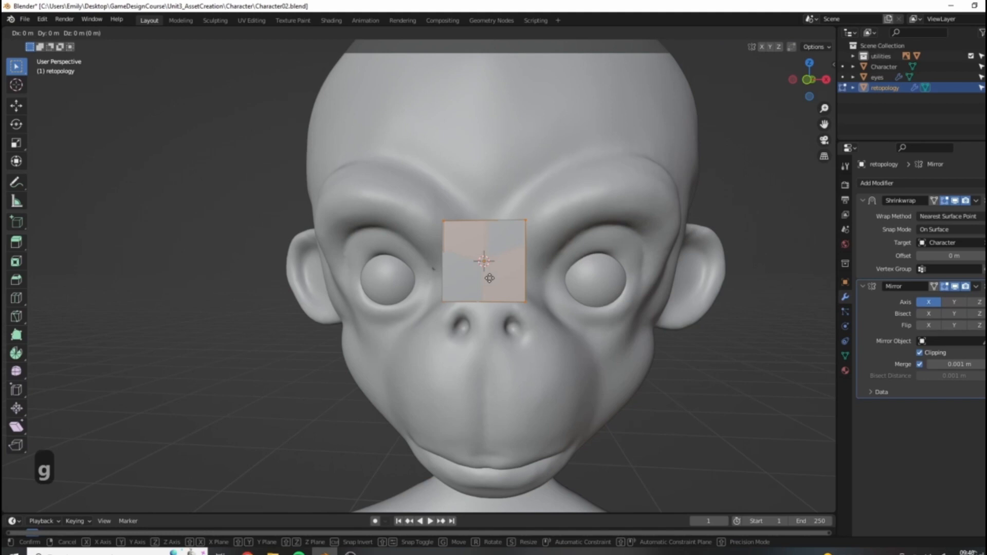
pyautogui.press('x')
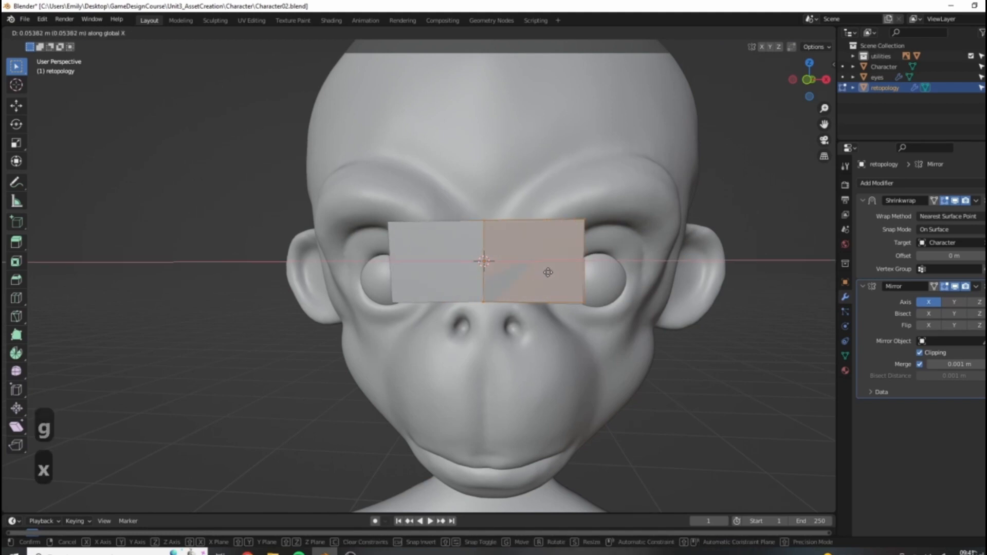
pyautogui.click(564, 272)
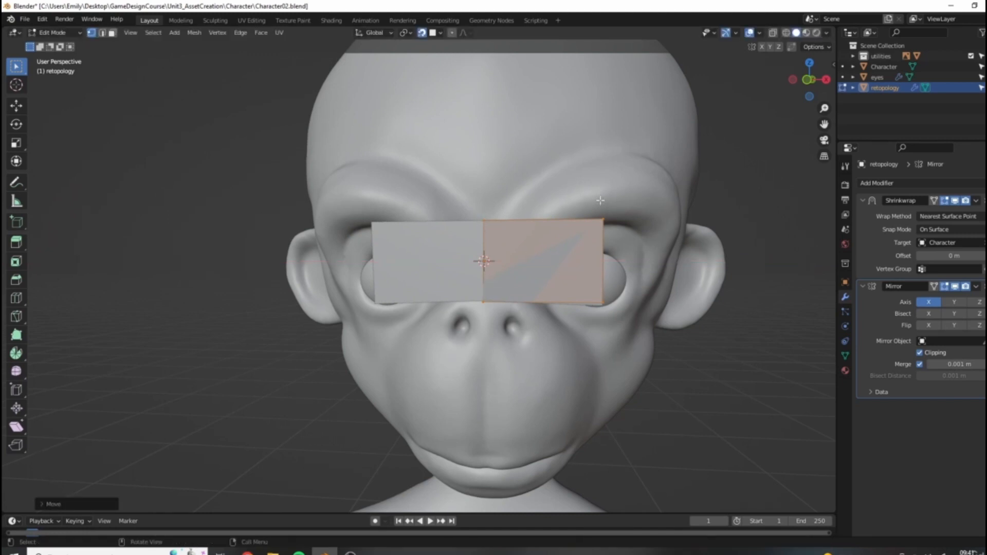
# Step: Move the plane's outer edge inward so the mirrored plane spans only the bridge of the nose
pyautogui.click(604, 219)
pyautogui.keyDown('shift'); pyautogui.click(605, 301); pyautogui.keyUp('shift')
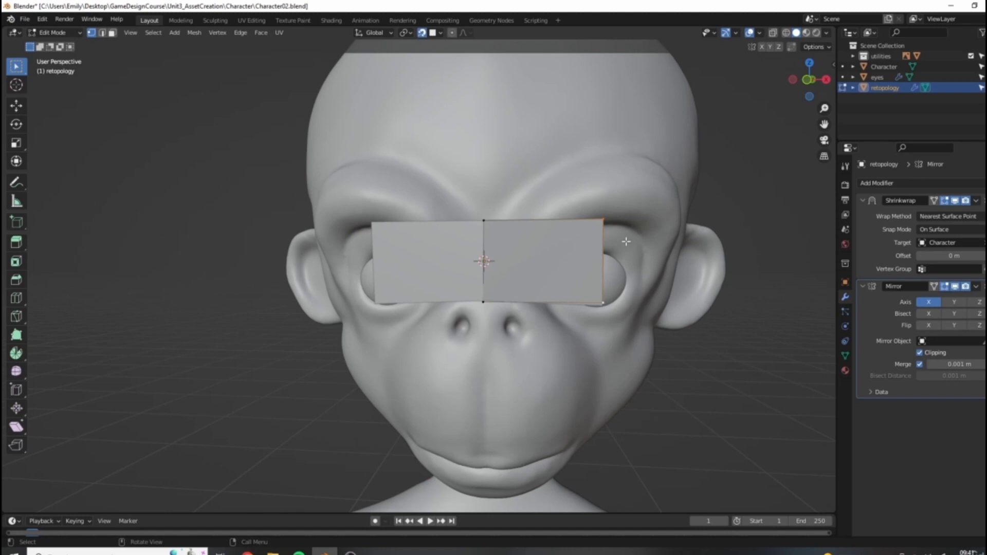
pyautogui.press('g')
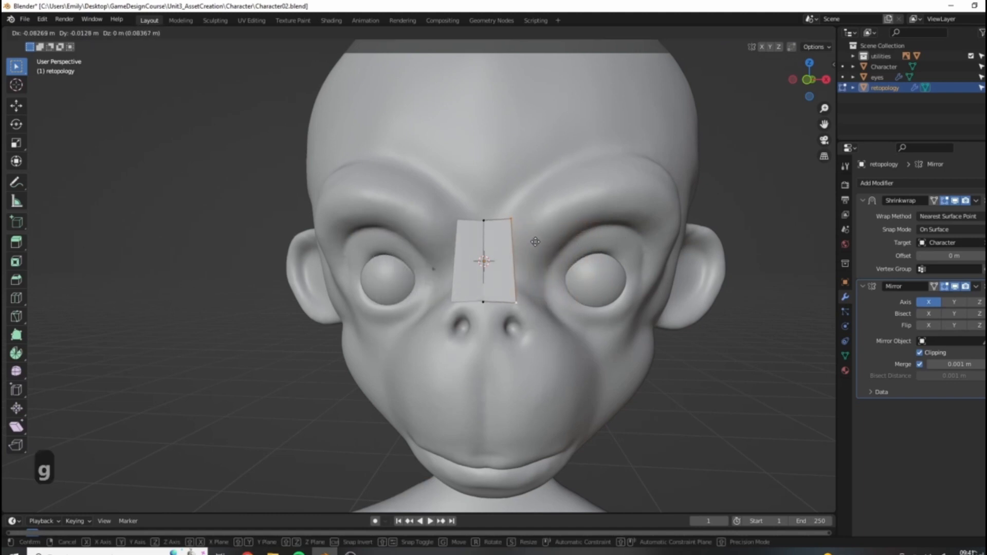
pyautogui.click(535, 242)
pyautogui.moveTo(535, 242); pyautogui.dragTo(554, 344, button='middle')
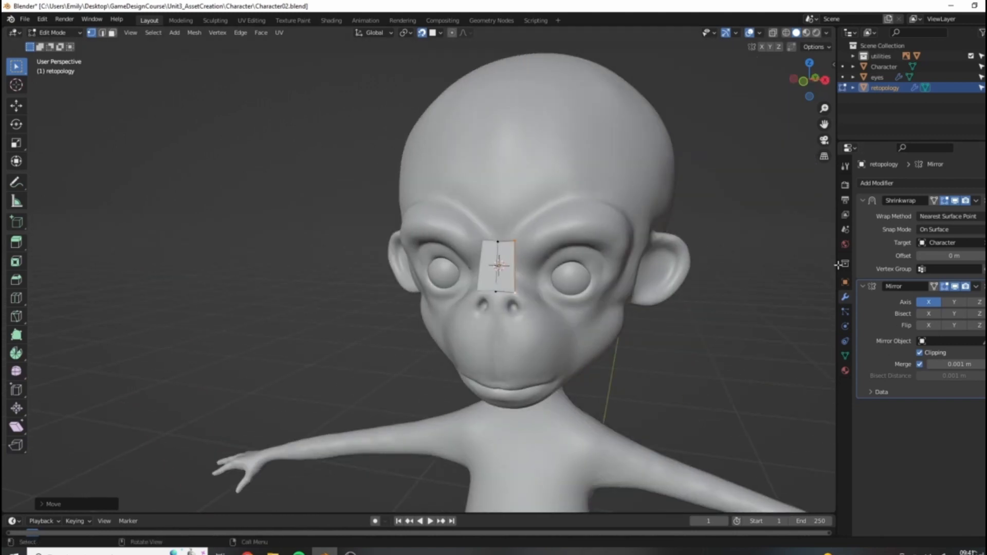
pyautogui.moveTo(838, 343); pyautogui.dragTo(866, 344)
pyautogui.scroll(3, 604, 301)
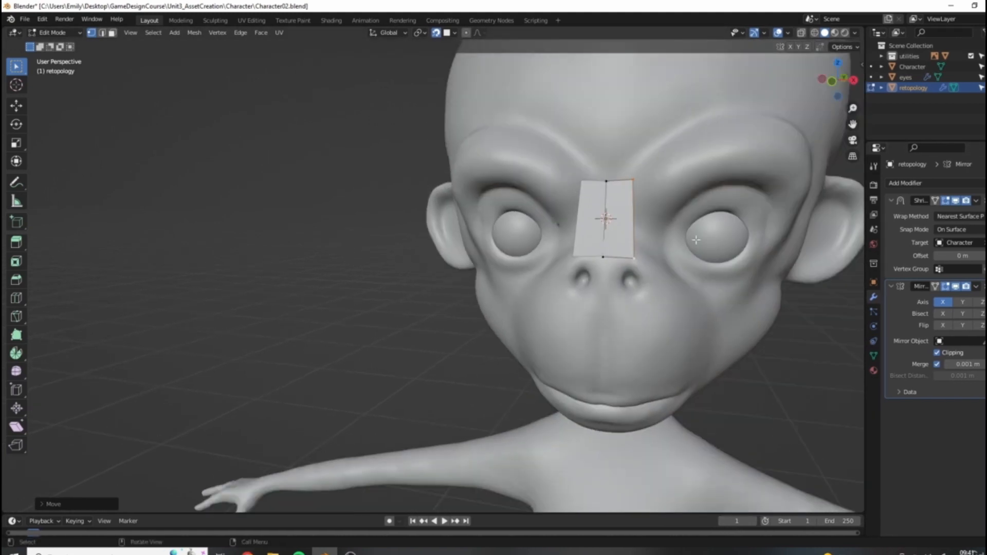
# Step: In Edit Mode, lower the nose patch's top edge along Z to just above the nostrils and reposition its outer top corner
pyautogui.press('Tab')
pyautogui.press('Tab')
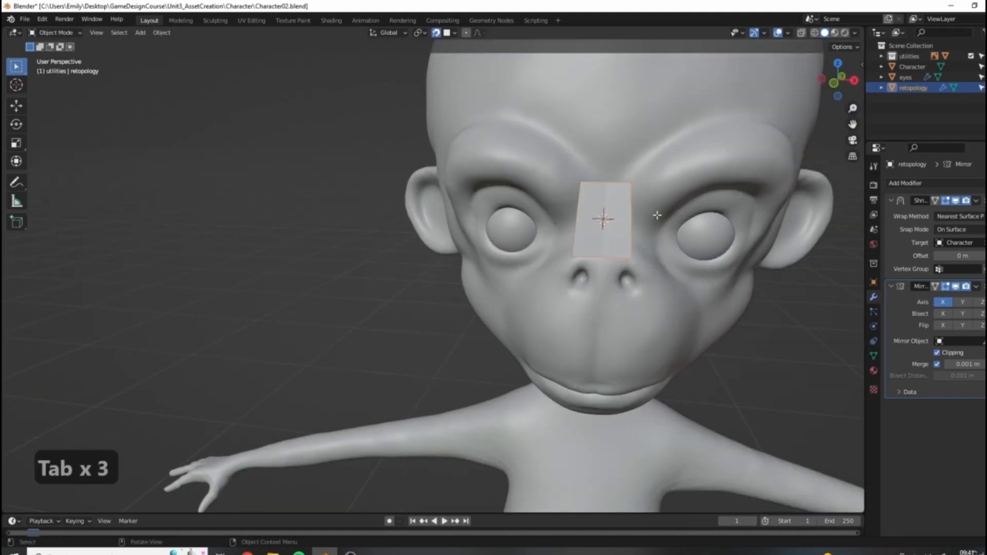
pyautogui.press('Tab')
pyautogui.moveTo(585, 171); pyautogui.dragTo(658, 199)
pyautogui.moveTo(658, 200); pyautogui.dragTo(650, 200, button='middle')
pyautogui.press('g')
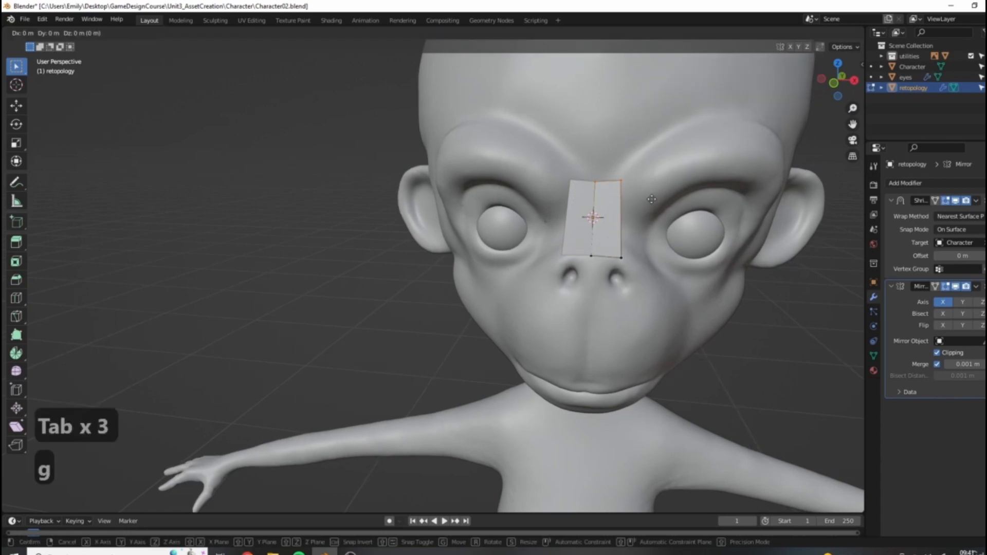
pyautogui.press('z')
pyautogui.click(646, 243)
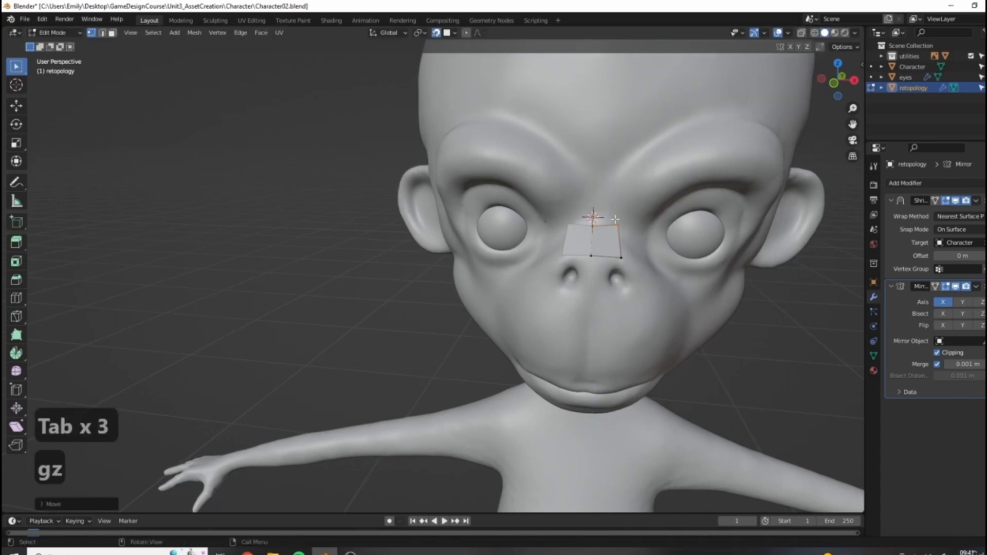
pyautogui.press('g')
pyautogui.click(617, 259)
# Step: Extrude the nose patch's outer edge toward the cheek and reposition the new vertices beside the nostril
pyautogui.moveTo(630, 270); pyautogui.dragTo(611, 320, button='middle')
pyautogui.scroll(-3, 592, 282)
pyautogui.scroll(-3, 594, 269)
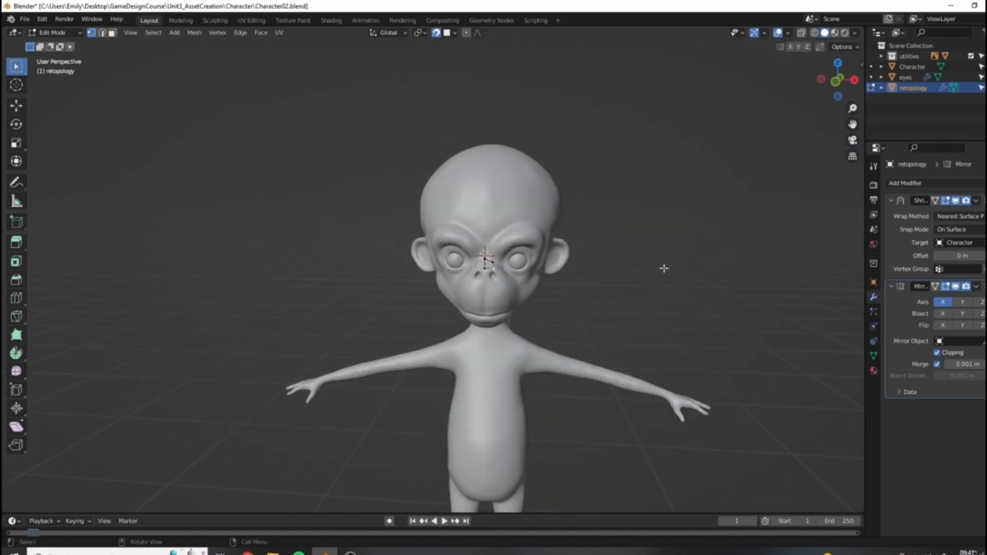
pyautogui.scroll(2, 507, 295)
pyautogui.scroll(2, 687, 275)
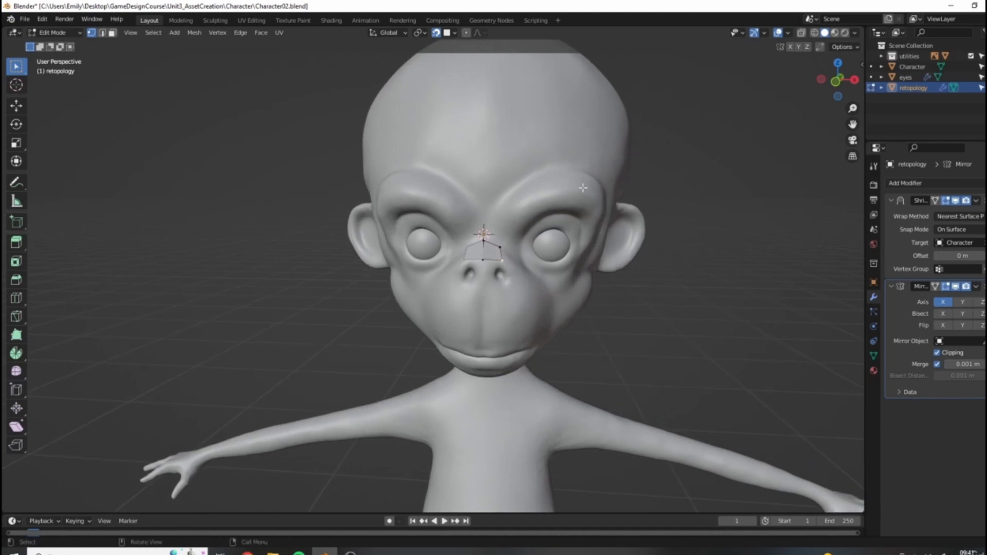
pyautogui.scroll(1, 599, 231)
pyautogui.moveTo(599, 231); pyautogui.dragTo(573, 278, button='middle')
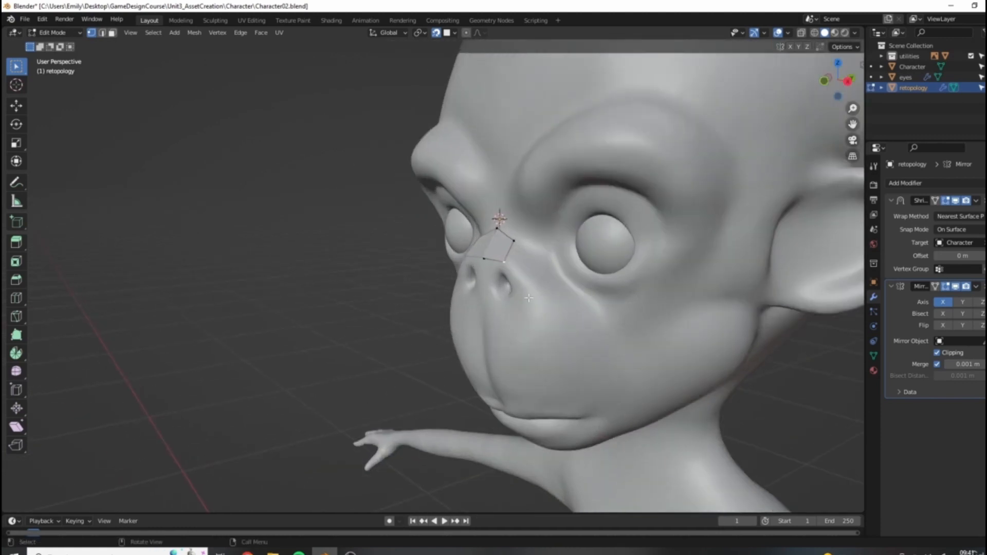
pyautogui.scroll(2, 573, 277)
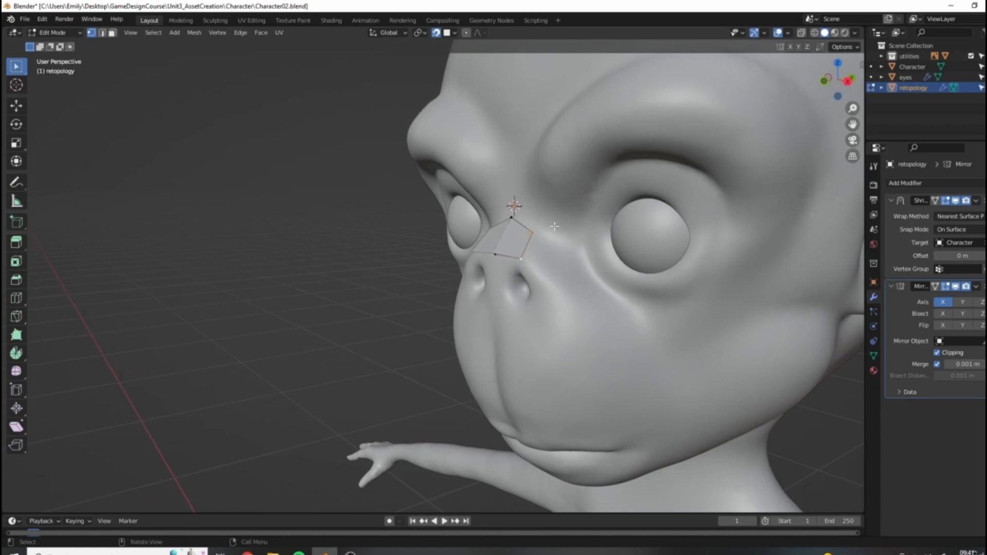
pyautogui.moveTo(557, 280); pyautogui.dragTo(517, 278, button='middle')
pyautogui.scroll(2, 617, 282)
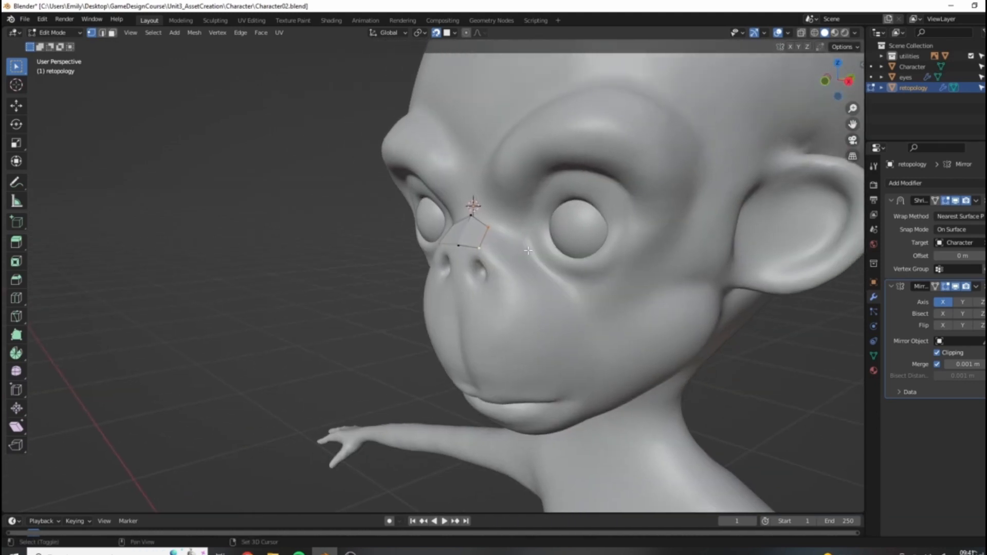
pyautogui.press('e')
pyautogui.click(531, 286)
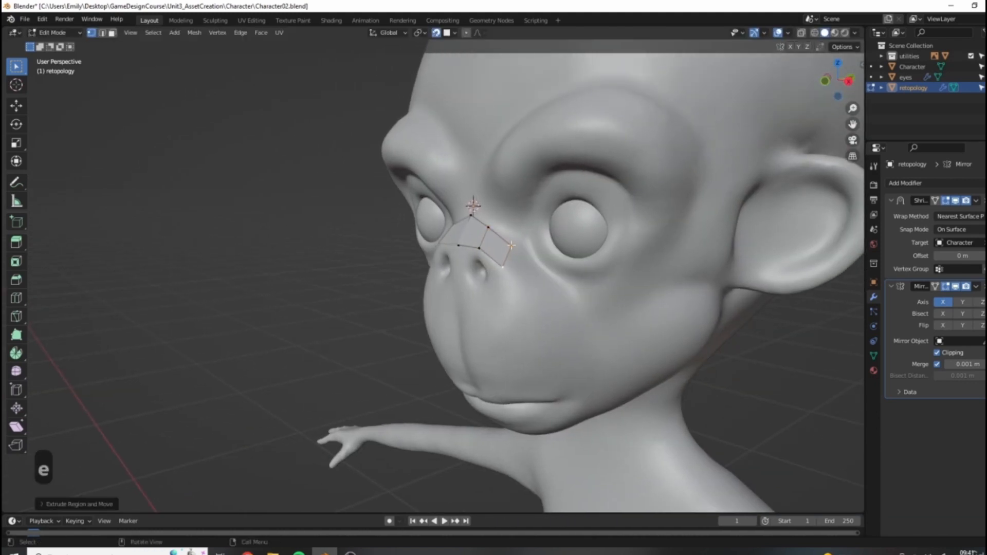
pyautogui.press('g')
pyautogui.press('g')
pyautogui.click(538, 254)
# Step: Extrude the strip's end edge twice more, diagonally down the cheek below the eye
pyautogui.moveTo(539, 254); pyautogui.dragTo(560, 273, button='middle')
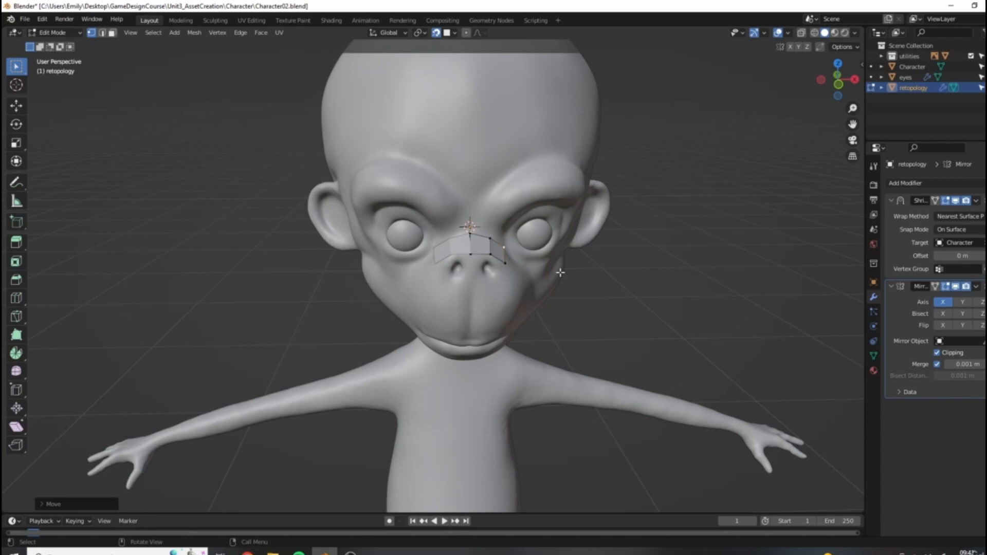
pyautogui.scroll(3, 518, 90)
pyautogui.moveTo(518, 90); pyautogui.dragTo(526, 216, button='middle')
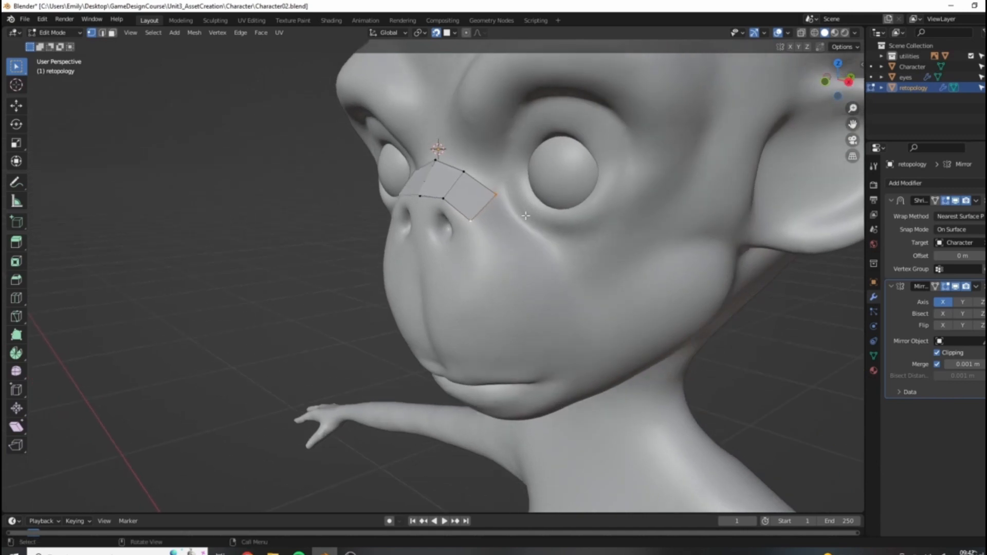
pyautogui.press('e')
pyautogui.click(537, 250)
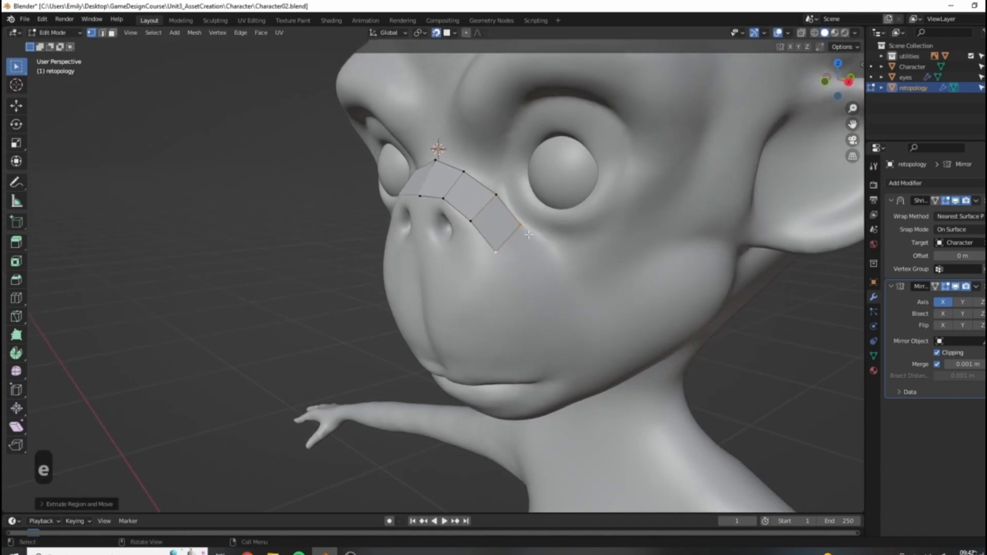
pyautogui.press('e')
pyautogui.click(558, 271)
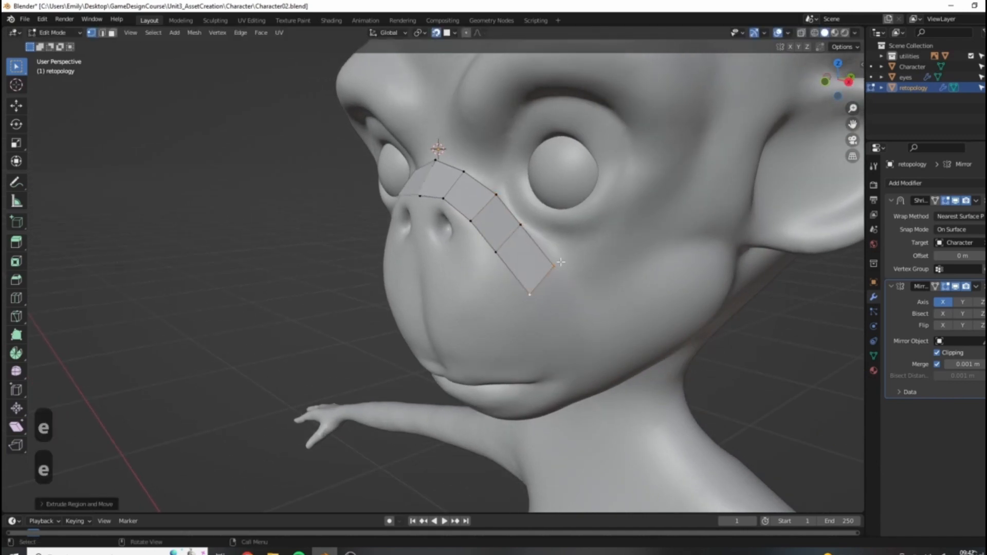
# Step: Reposition the strip's outer end corner and the two vertices of the preceding edge to even out the quads
pyautogui.press('g')
pyautogui.click(566, 264)
pyautogui.click(519, 226)
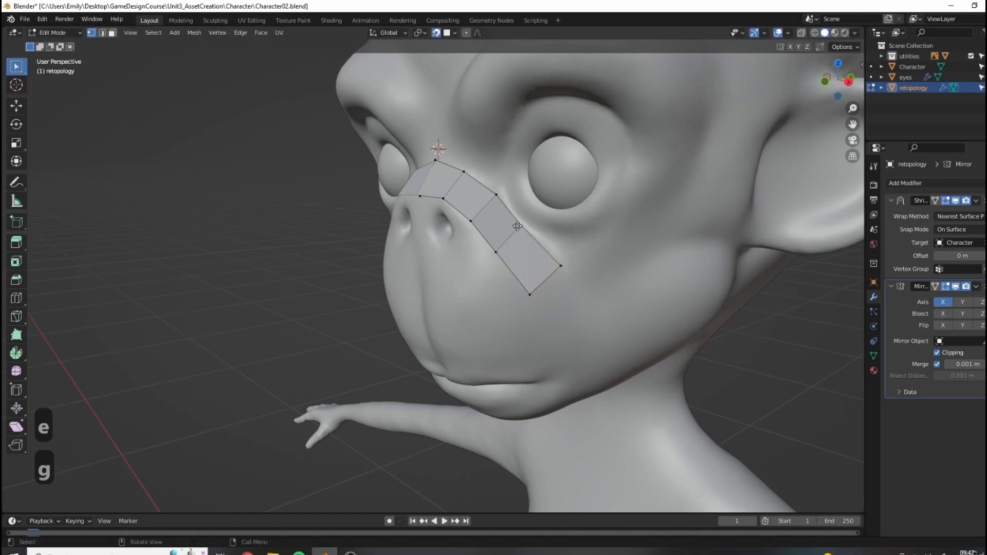
pyautogui.press('g')
pyautogui.click(530, 235)
pyautogui.click(495, 251)
pyautogui.press('g')
pyautogui.click(502, 257)
# Step: Extrude the strip one segment further down the side of the muzzle and adjust its last two outer vertices
pyautogui.scroll(-2, 501, 257)
pyautogui.moveTo(501, 257); pyautogui.dragTo(606, 298, button='middle')
pyautogui.scroll(2, 659, 356)
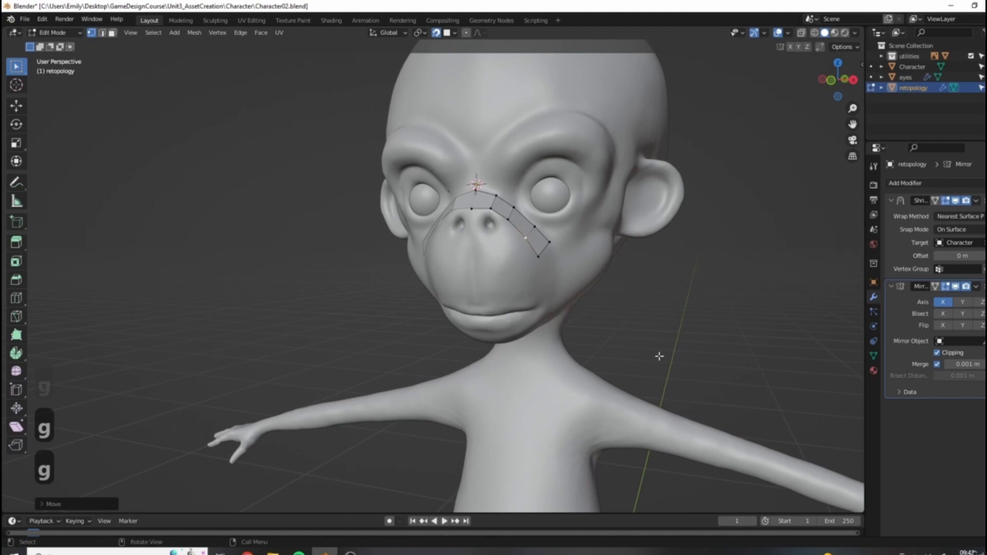
pyautogui.moveTo(549, 284); pyautogui.dragTo(485, 234, button='middle')
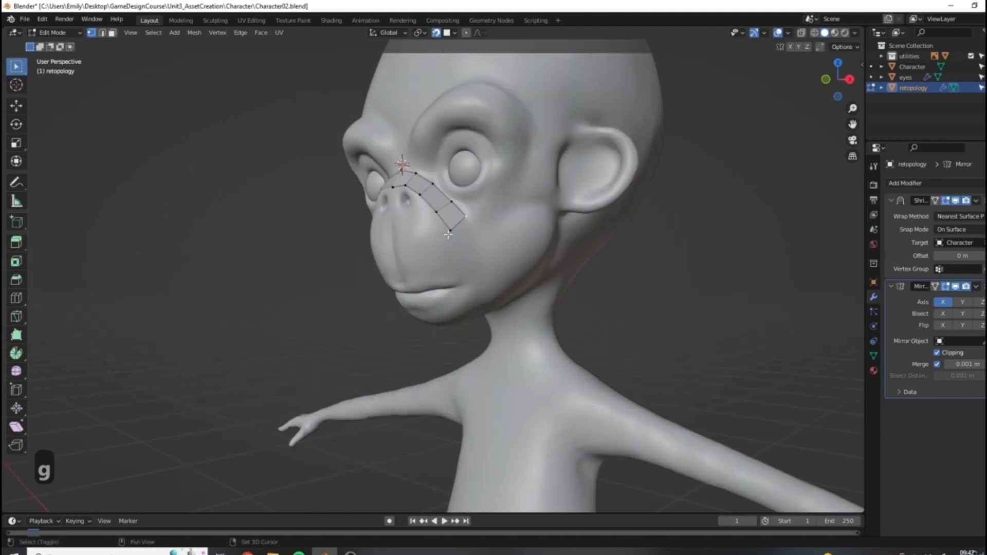
pyautogui.scroll(2, 485, 234)
pyautogui.scroll(3, 485, 234)
pyautogui.press('e')
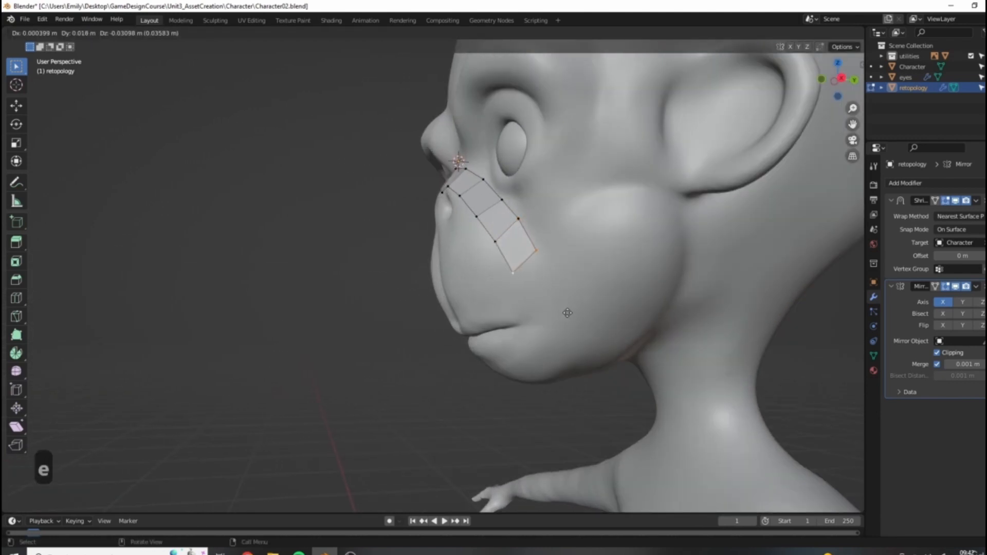
pyautogui.click(569, 314)
pyautogui.click(538, 253)
pyautogui.press('g')
pyautogui.click(582, 264)
pyautogui.click(519, 219)
pyautogui.press('g')
pyautogui.click(522, 222)
# Step: Extrude the strip two more segments down past the mouth corner and adjust the position of its end
pyautogui.moveTo(522, 222); pyautogui.dragTo(544, 290, button='middle')
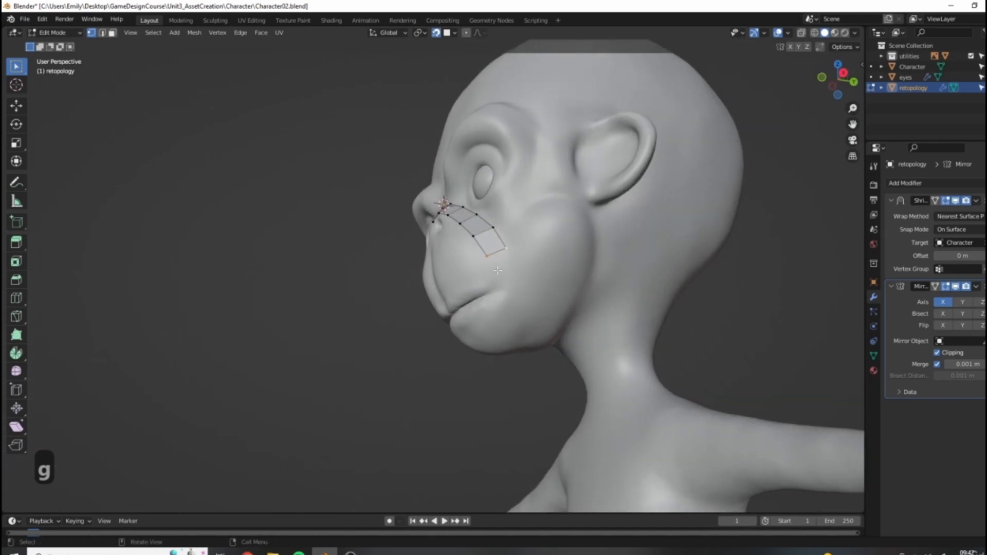
pyautogui.press('e')
pyautogui.click(543, 303)
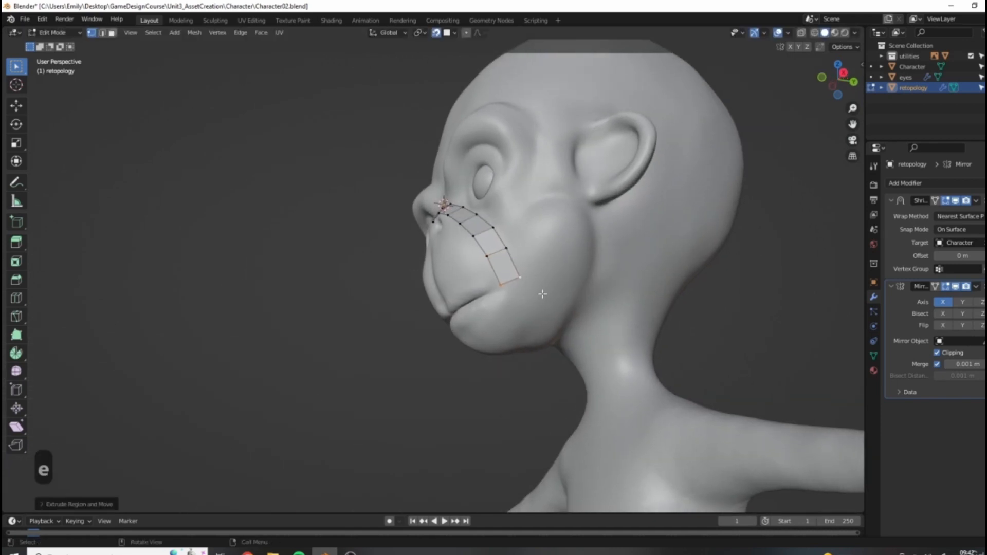
pyautogui.press('e')
pyautogui.click(525, 314)
pyautogui.moveTo(526, 315)
pyautogui.mouseDown(button='middle')
pyautogui.moveTo(528, 279)
pyautogui.moveTo(540, 308)
pyautogui.moveTo(509, 359)
pyautogui.moveTo(524, 295)
pyautogui.moveTo(532, 298)
pyautogui.mouseUp(button='middle')
pyautogui.press('g')
pyautogui.click(548, 294)
pyautogui.press('e')
pyautogui.click(535, 300)
pyautogui.hotkey('ctrl', 'z')
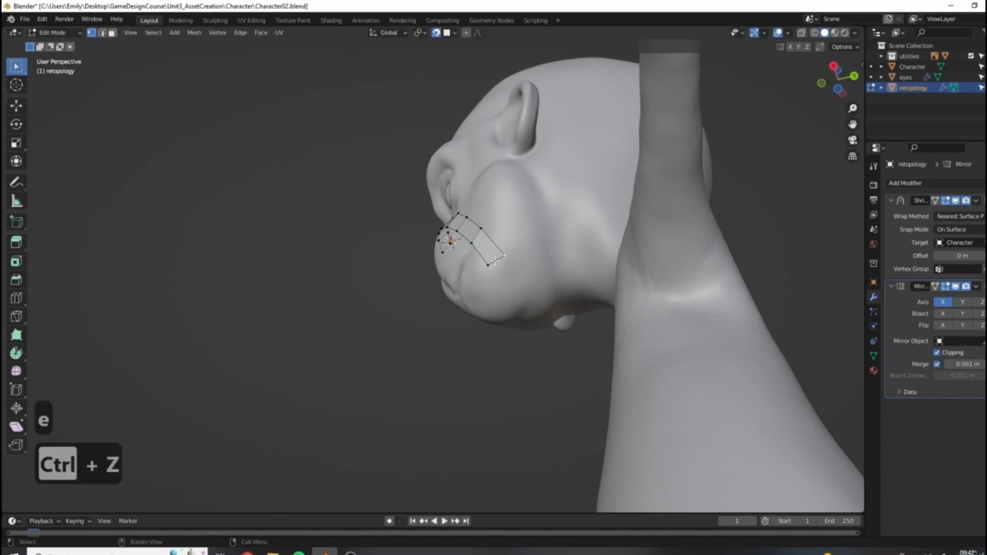
# Step: Extrude the strip two more segments around the jaw and underneath the chin
pyautogui.scroll(4, 550, 292)
pyautogui.press('e')
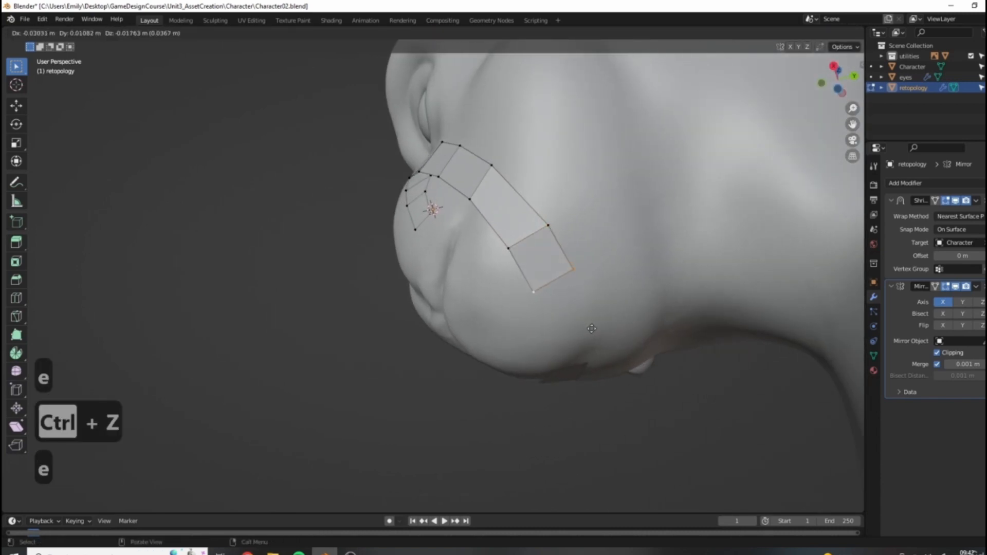
pyautogui.click(595, 336)
pyautogui.moveTo(595, 335); pyautogui.dragTo(566, 288, button='middle')
pyautogui.press('e')
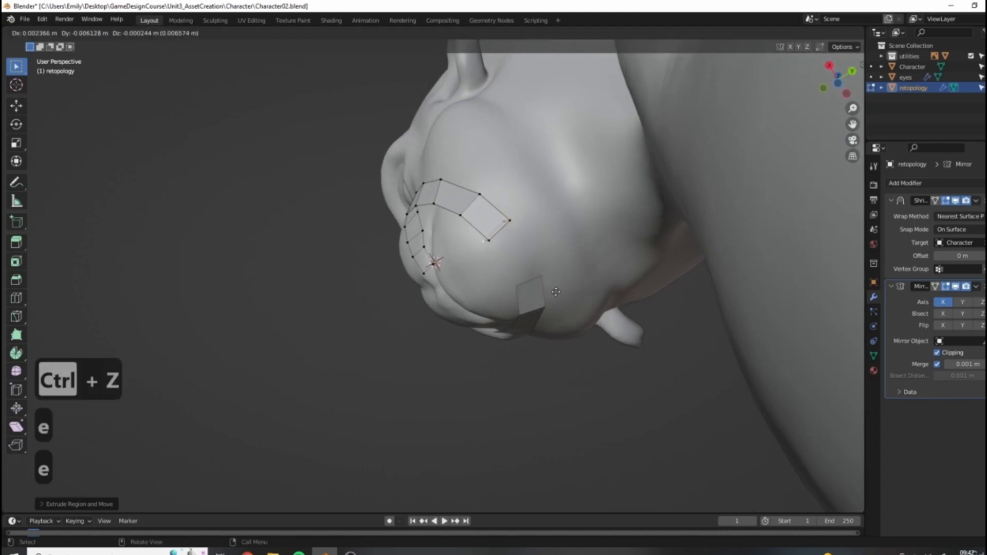
pyautogui.click(584, 326)
# Step: Select the strip's cross edge beside the mouth corner and shift it slightly to follow the muzzle's curve
pyautogui.scroll(-3, 584, 326)
pyautogui.moveTo(584, 325); pyautogui.dragTo(631, 372, button='middle')
pyautogui.scroll(4, 495, 285)
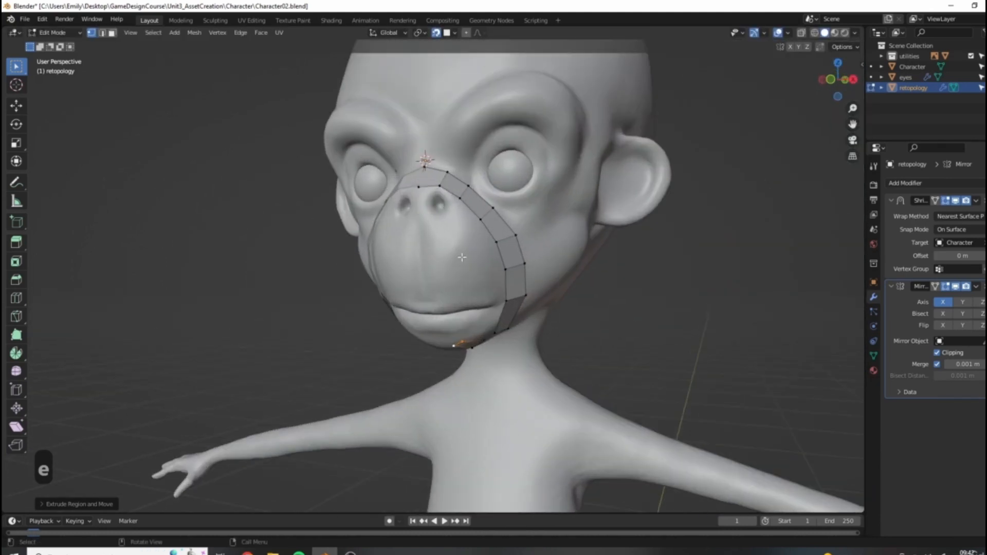
pyautogui.scroll(-2, 516, 281)
pyautogui.moveTo(515, 281); pyautogui.dragTo(474, 298, button='middle')
pyautogui.scroll(2, 474, 298)
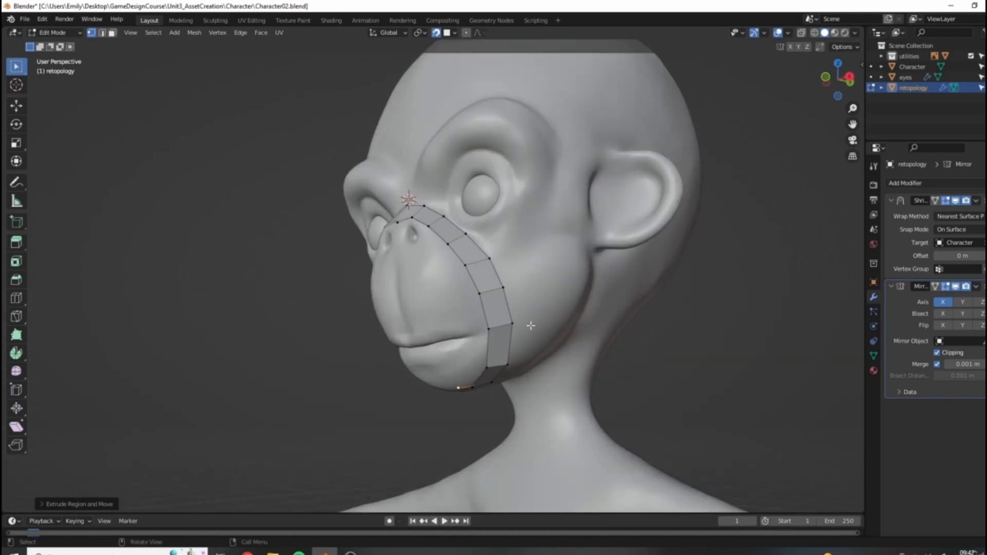
pyautogui.moveTo(478, 315); pyautogui.dragTo(531, 338)
pyautogui.press('g')
pyautogui.click(543, 333)
# Step: Add two loop cuts across the strip, one through the long jaw quad and one through the quad above it
pyautogui.moveTo(542, 334); pyautogui.dragTo(569, 370, button='middle')
pyautogui.hotkey('ctrl', 'r')
pyautogui.click(501, 354)
pyautogui.hotkey('ctrl', 'r')
pyautogui.click(503, 310)
# Step: Move the strip's two cross edges on the cheek above the mouth corner upward to even out the quad spacing
pyautogui.moveTo(472, 286); pyautogui.dragTo(524, 302)
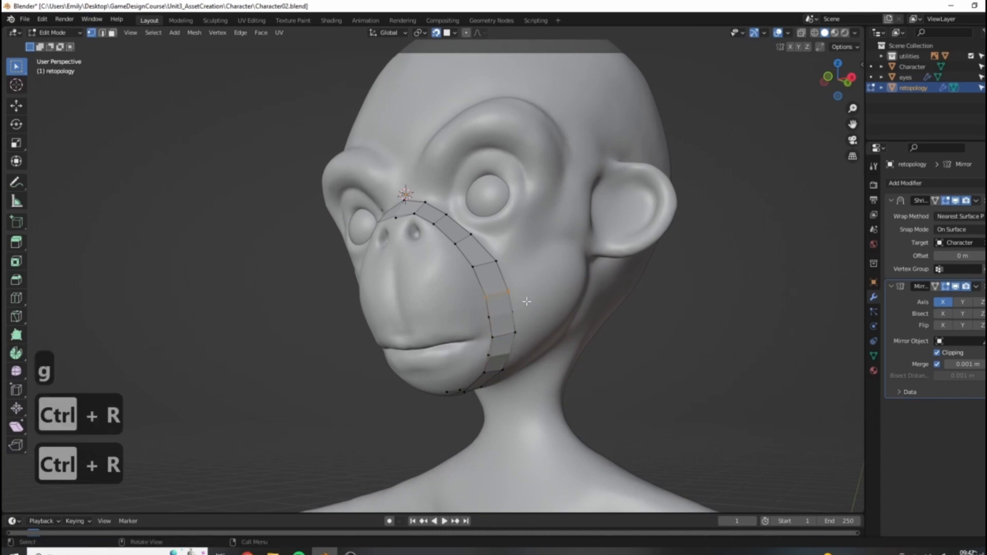
pyautogui.press('g')
pyautogui.click(526, 296)
pyautogui.moveTo(461, 252); pyautogui.dragTo(504, 274)
pyautogui.press('g')
pyautogui.click(507, 265)
# Step: Reposition the outer side of the nose-bridge quad so it follows the top of the muzzle
pyautogui.moveTo(506, 266); pyautogui.dragTo(476, 224, button='middle')
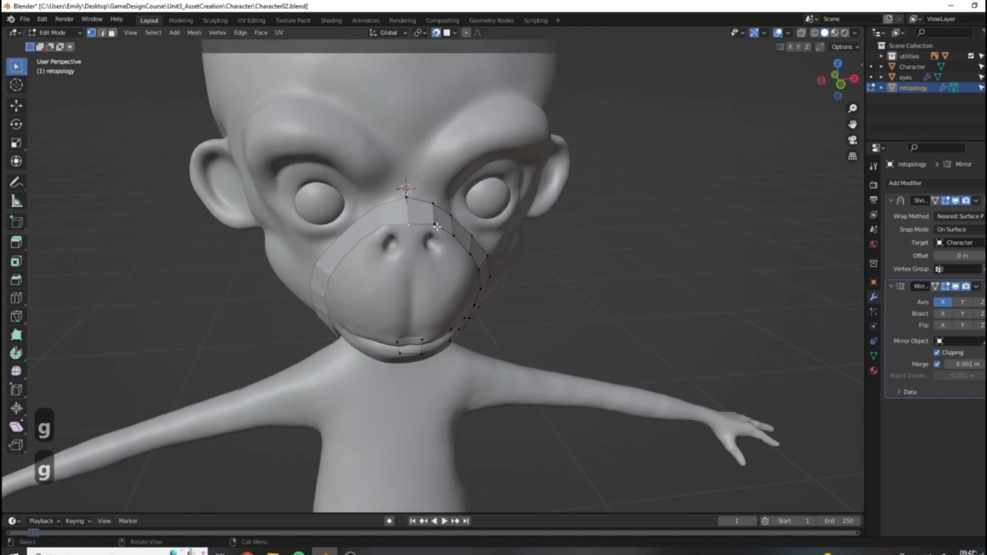
pyautogui.click(434, 223)
pyautogui.scroll(4, 439, 226)
pyautogui.press('g')
pyautogui.click(450, 184)
# Step: Extrude the lower edge of the nose-bridge quad down to between the nostrils
pyautogui.moveTo(449, 183); pyautogui.dragTo(560, 257, button='middle')
pyautogui.scroll(-4, 522, 354)
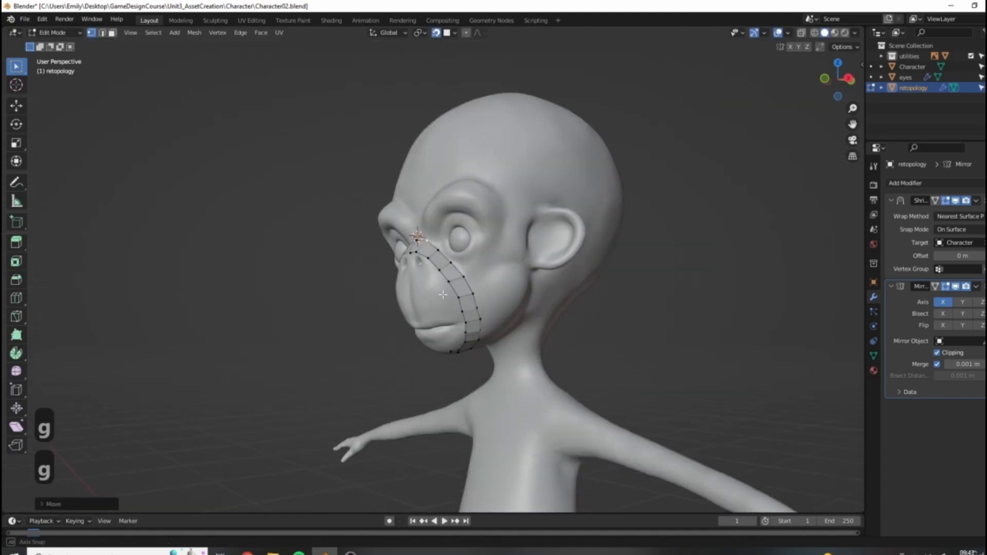
pyautogui.scroll(2, 530, 317)
pyautogui.moveTo(499, 230); pyautogui.dragTo(593, 271, button='middle')
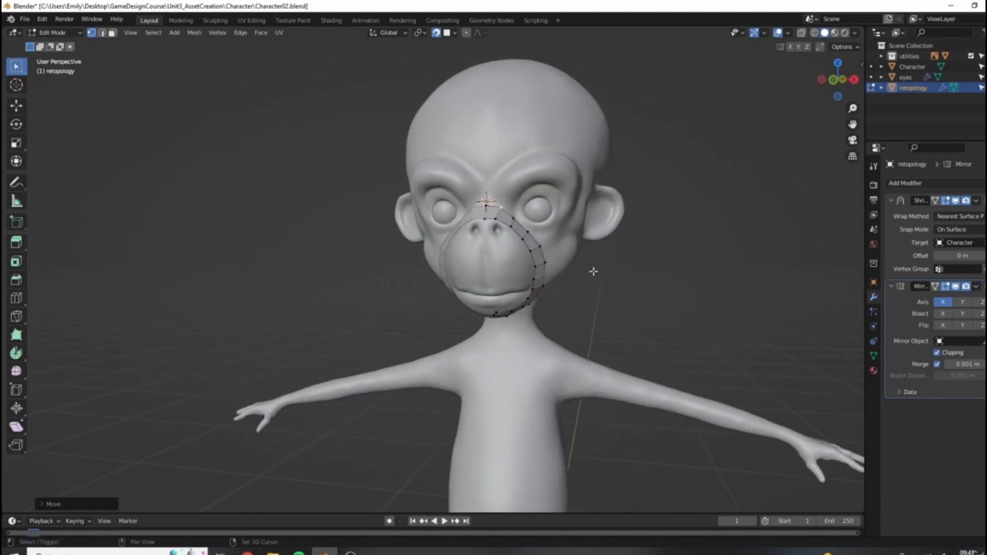
pyautogui.scroll(5, 593, 271)
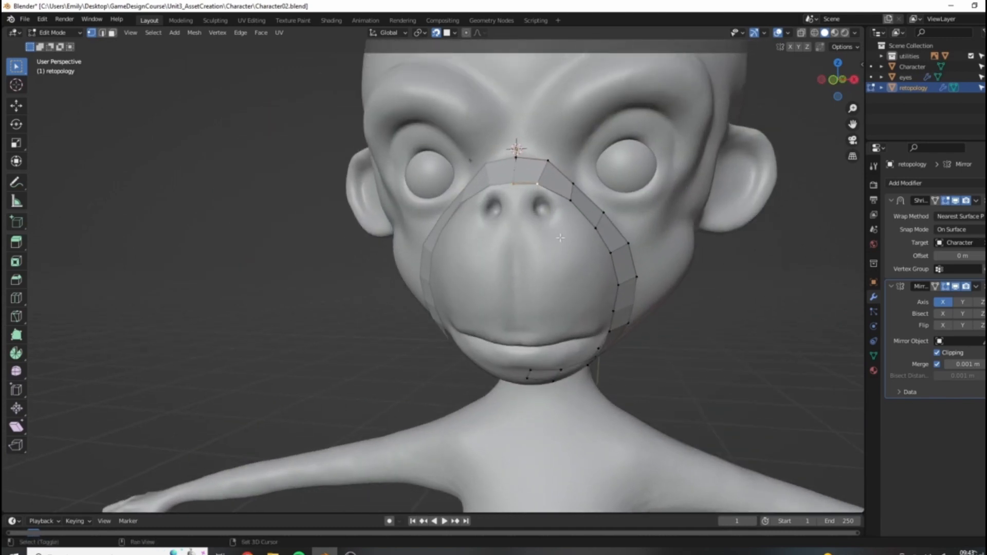
pyautogui.keyDown('shift'); pyautogui.moveTo(561, 238); pyautogui.dragTo(514, 273, button='middle'); pyautogui.keyUp('shift')
pyautogui.press('e')
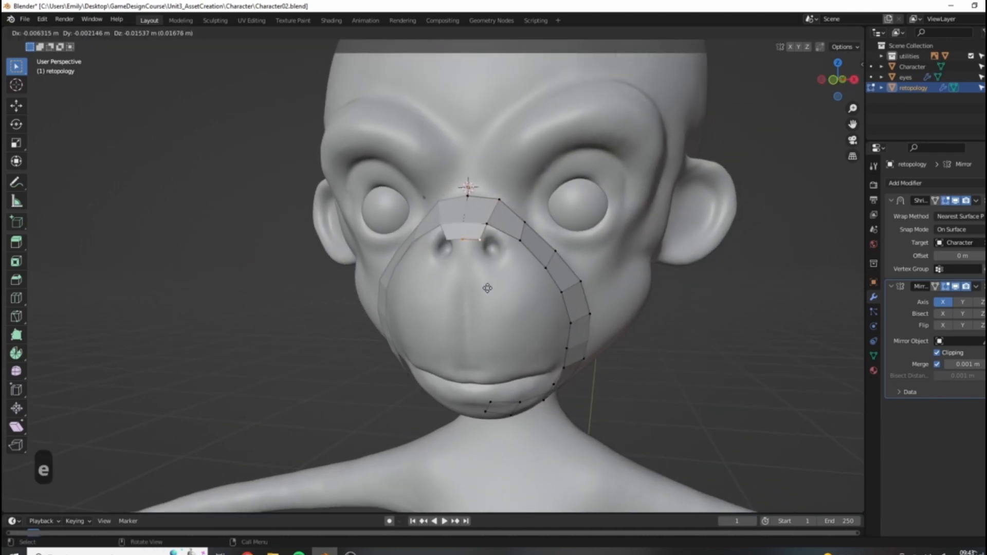
pyautogui.click(488, 288)
# Step: Reposition the corner vertices of the extruded nose quad and the bridge quad above it to narrow the strip between the nostrils
pyautogui.scroll(1, 496, 242)
pyautogui.press('g')
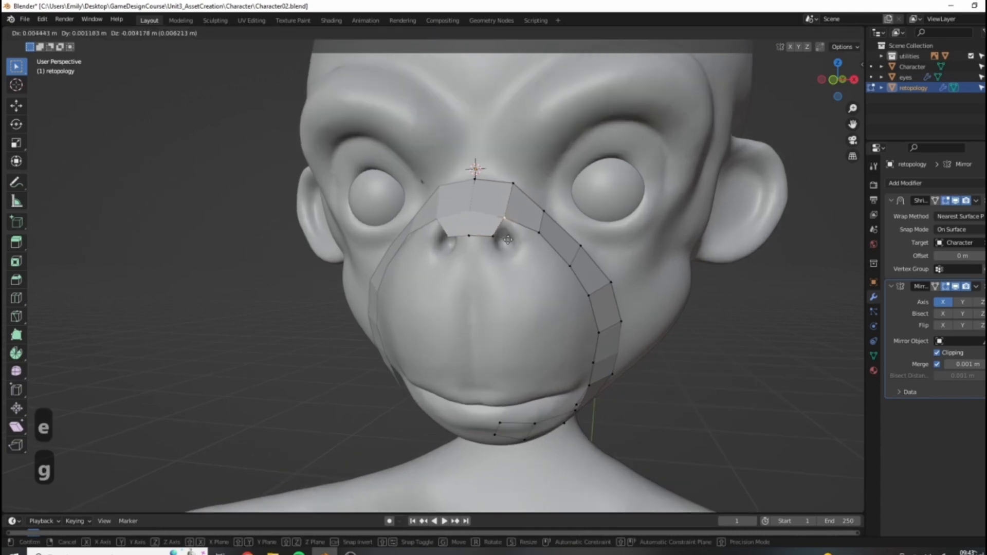
pyautogui.click(509, 241)
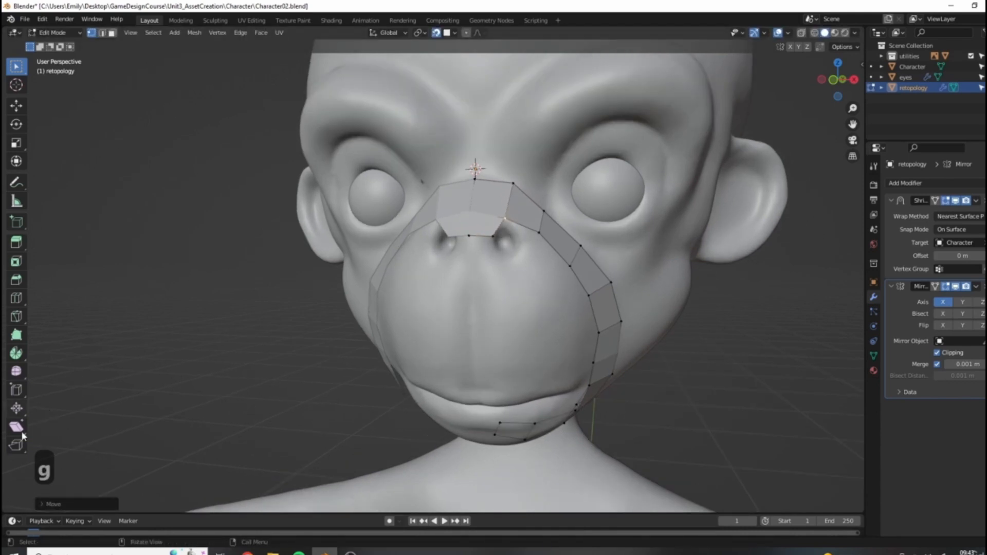
pyautogui.scroll(2, 517, 207)
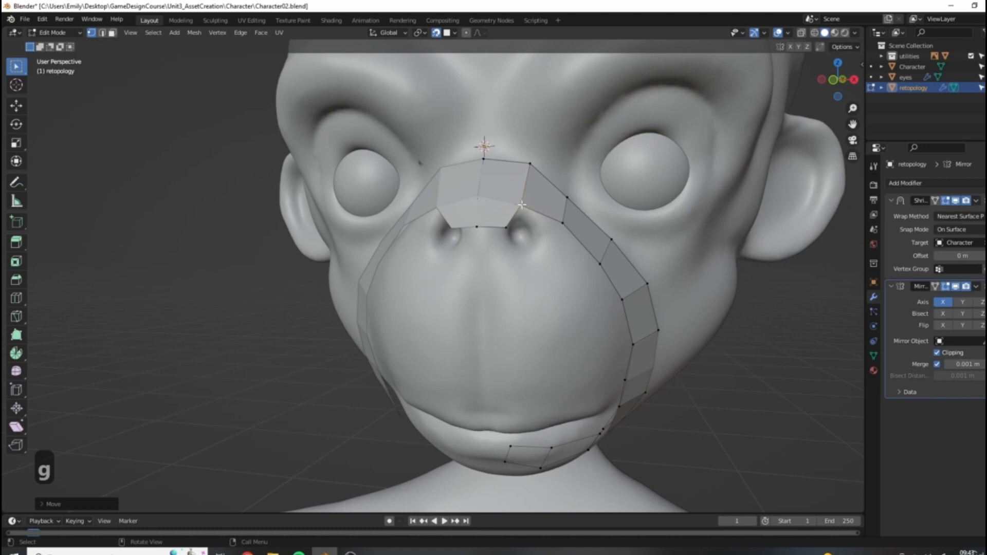
pyautogui.press('g')
pyautogui.click(500, 222)
pyautogui.click(506, 227)
pyautogui.press('g')
pyautogui.click(503, 227)
pyautogui.moveTo(445, 214)
pyautogui.mouseDown(button='middle')
pyautogui.moveTo(463, 218)
pyautogui.moveTo(452, 220)
pyautogui.mouseUp(button='middle')
pyautogui.click(518, 208)
pyautogui.press('g')
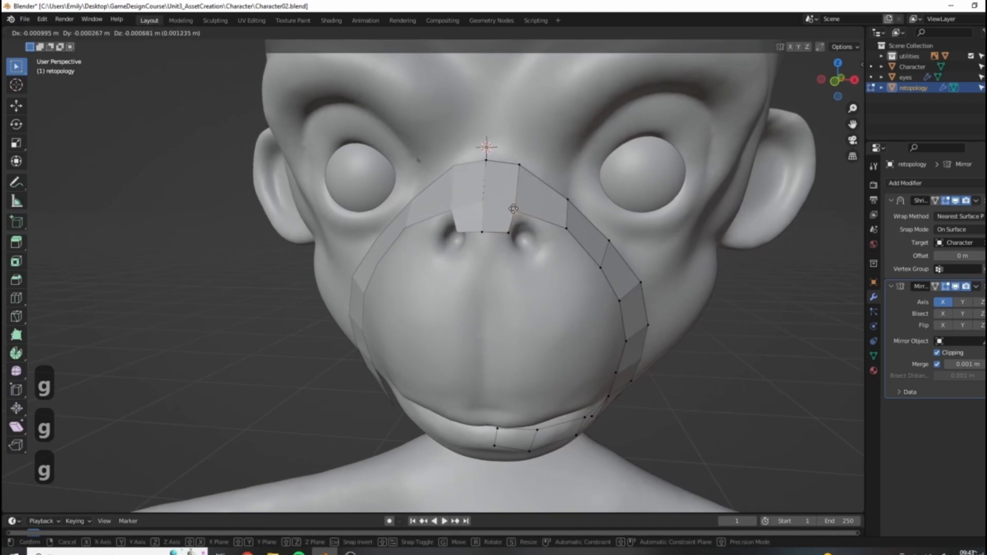
pyautogui.click(513, 210)
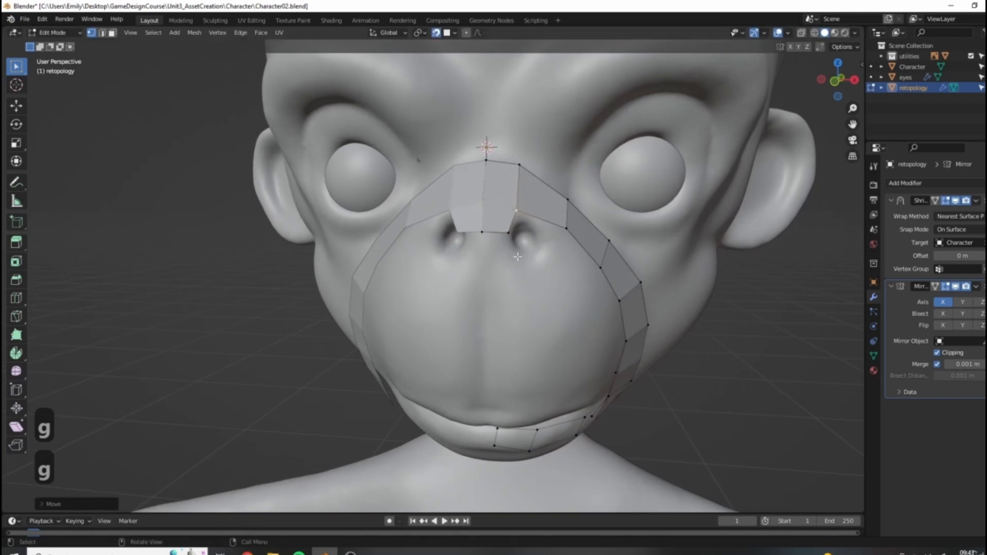
pyautogui.moveTo(518, 256); pyautogui.dragTo(489, 274, button='middle')
pyautogui.moveTo(490, 383); pyautogui.dragTo(537, 268, button='middle')
# Step: Undo the nose extrusion and the vertex moves that followed it
pyautogui.hotkey('ctrl', 'z')
pyautogui.hotkey('ctrl', 'z')
pyautogui.hotkey('ctrl', 'z')
pyautogui.hotkey('ctrl', 'z')
pyautogui.hotkey('ctrl', 'z')
pyautogui.hotkey('ctrl', 'z')
pyautogui.hotkey('ctrl', 'z')
pyautogui.hotkey('ctrl', 'z')
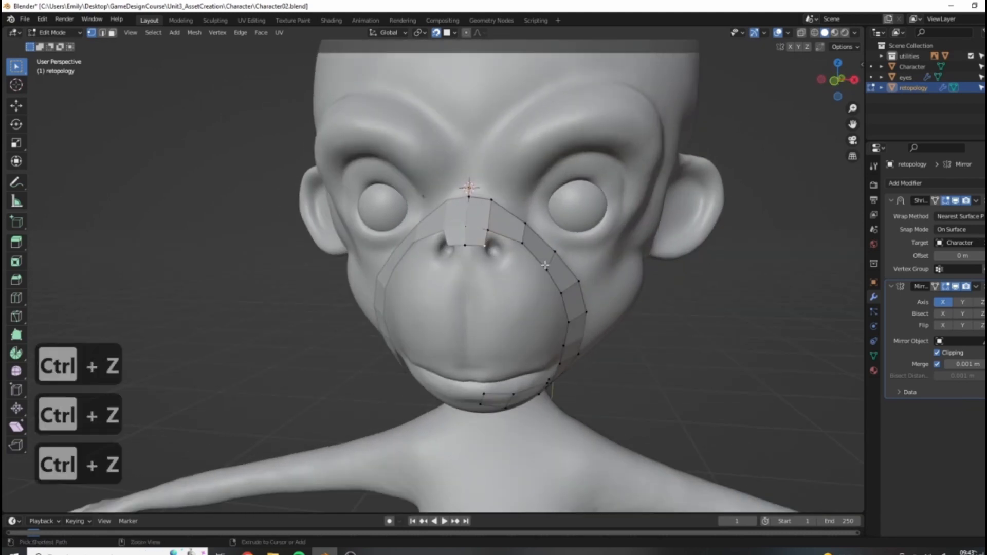
pyautogui.hotkey('ctrl', 'z')
pyautogui.hotkey('ctrl', 'z')
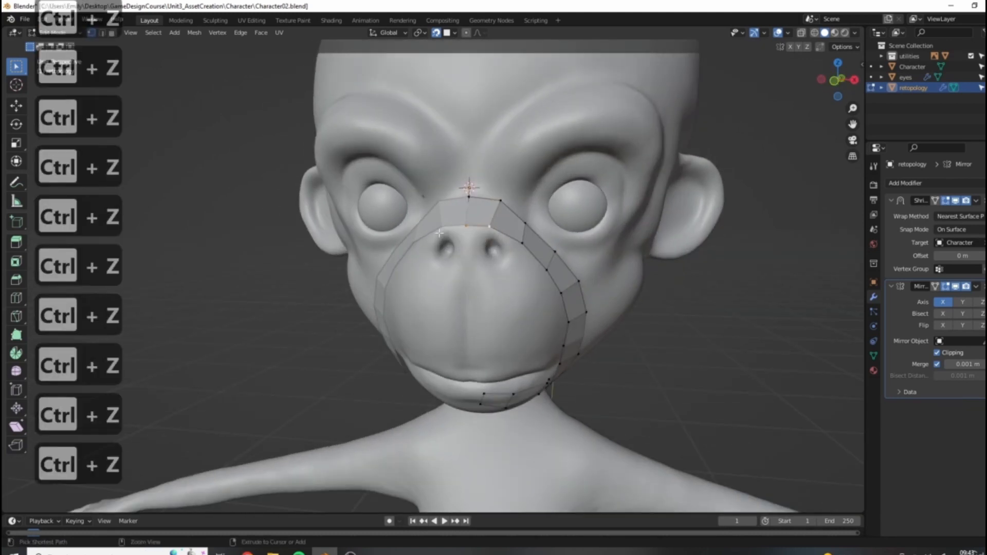
# Step: Nudge the upper and lower outer corners of the nose-bridge quad to refine its shape above the nostril
pyautogui.scroll(2, 464, 195)
pyautogui.press('g')
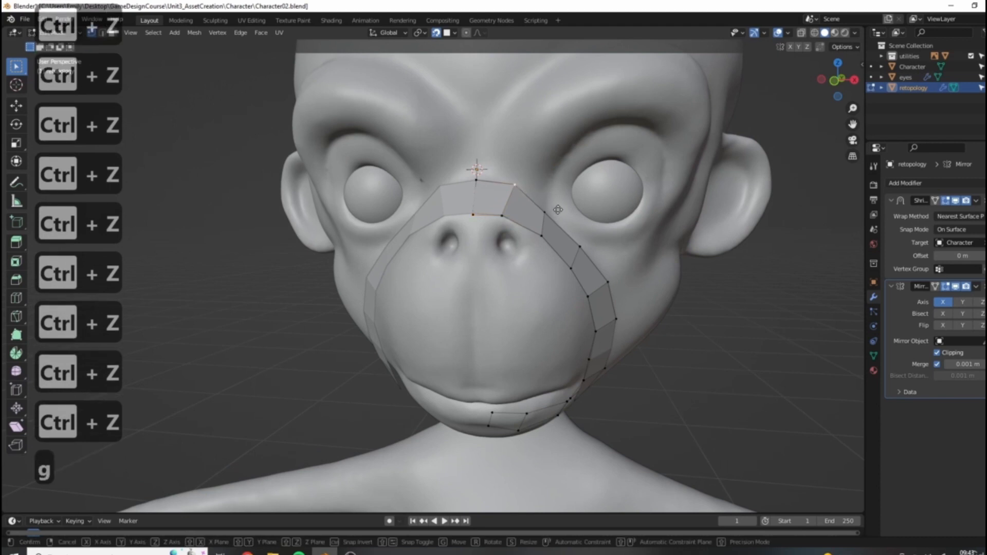
pyautogui.click(549, 203)
pyautogui.click(504, 219)
pyautogui.press('g')
pyautogui.click(505, 220)
# Step: Shift the strip's vertices between the nose and the eye to even out the quads along the cheek
pyautogui.scroll(-2, 581, 221)
pyautogui.moveTo(591, 221); pyautogui.dragTo(516, 237, button='middle')
pyautogui.press('g')
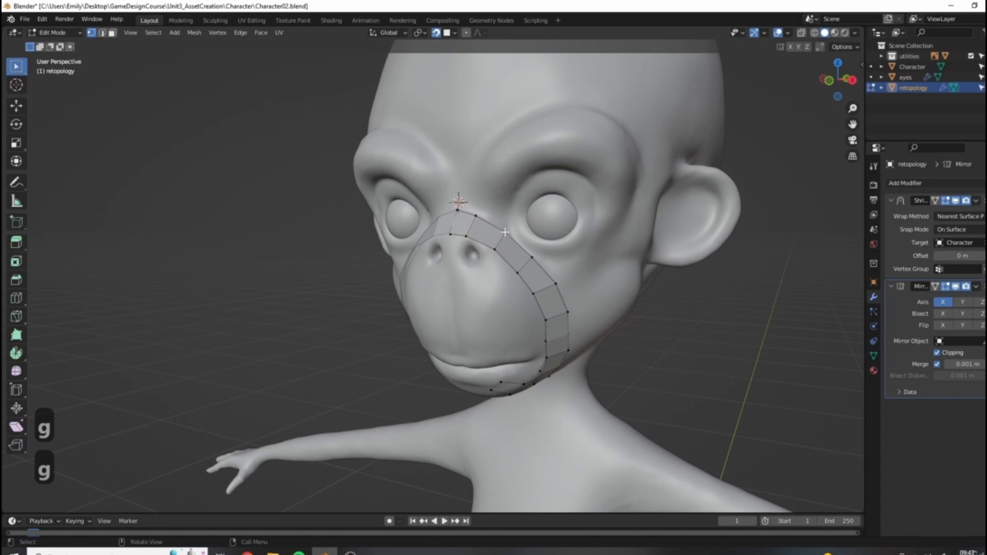
pyautogui.click(534, 254)
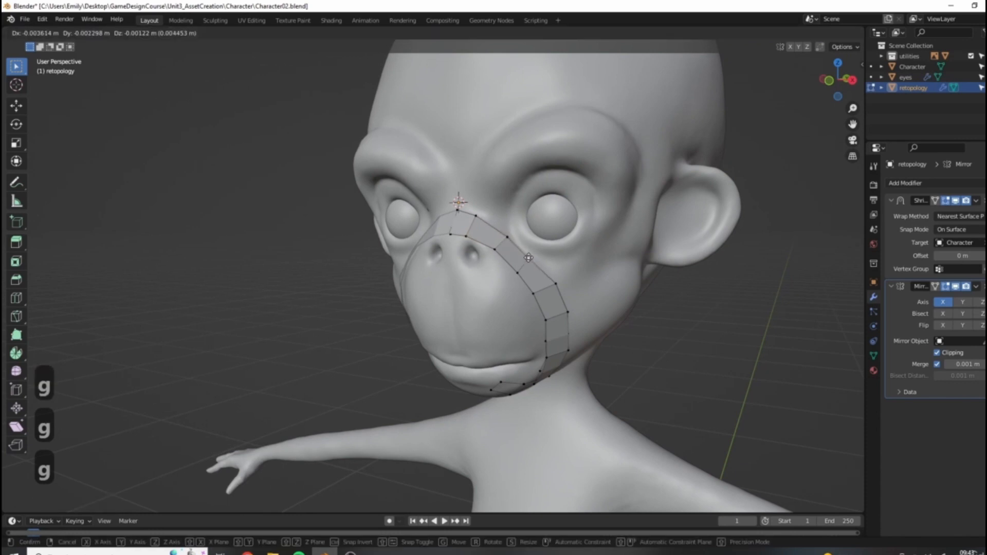
pyautogui.press('g')
pyautogui.click(518, 277)
# Step: Duplicate the strip's outer vertex below the inner eye corner and place the copy beside the eye socket
pyautogui.scroll(-3, 541, 286)
pyautogui.moveTo(532, 268); pyautogui.dragTo(483, 294, button='middle')
pyautogui.scroll(2, 527, 261)
pyautogui.scroll(2, 481, 296)
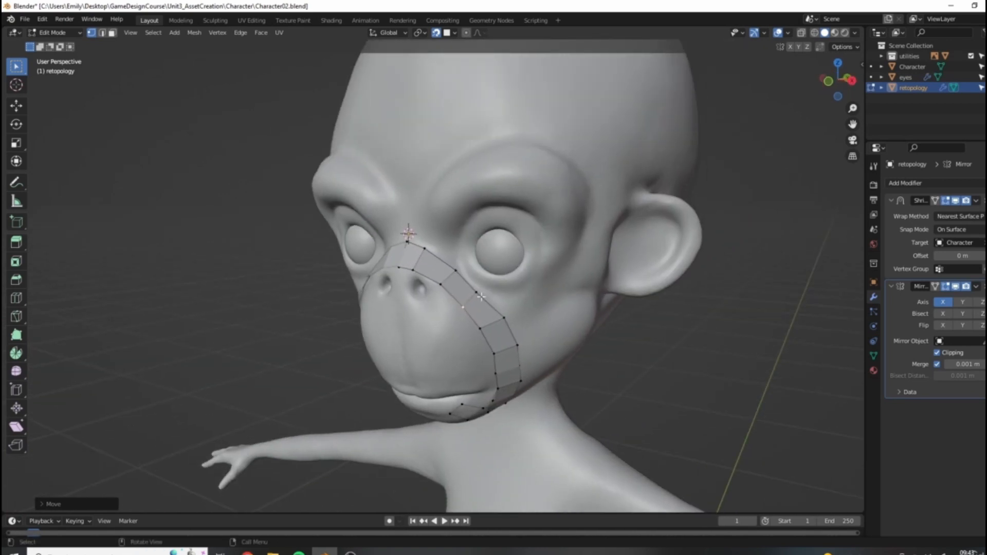
pyautogui.moveTo(484, 342); pyautogui.dragTo(488, 254, button='middle')
pyautogui.scroll(2, 506, 280)
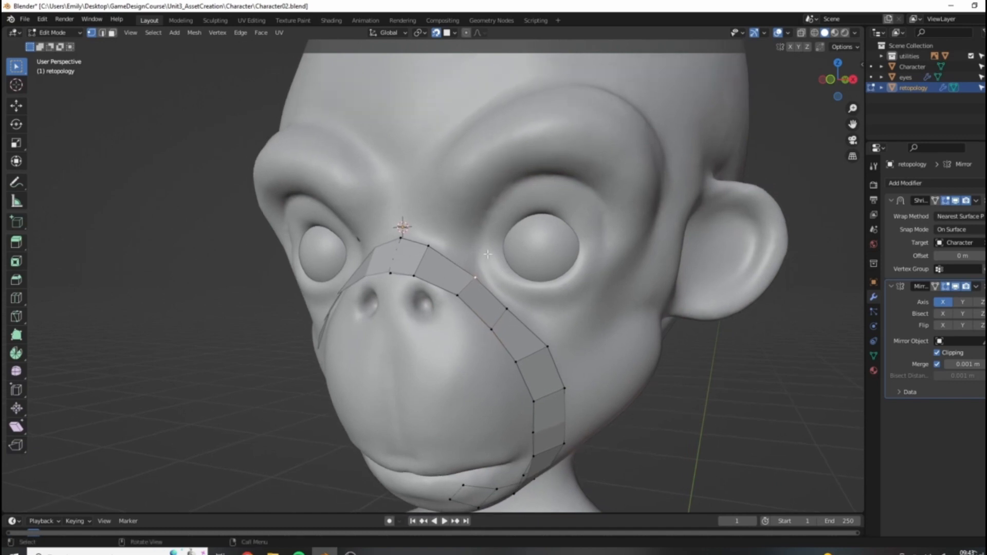
pyautogui.scroll(2, 491, 267)
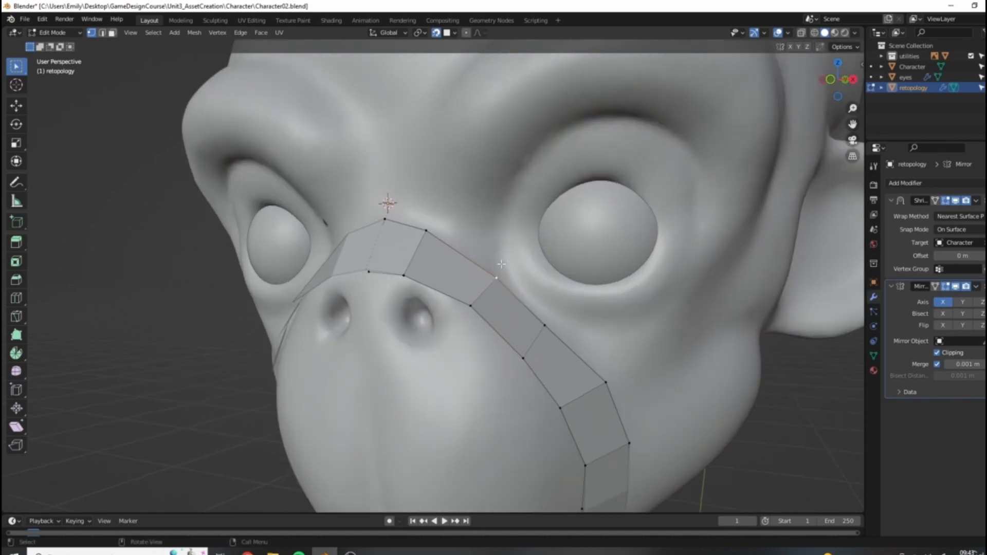
pyautogui.moveTo(529, 265); pyautogui.dragTo(508, 332, button='middle')
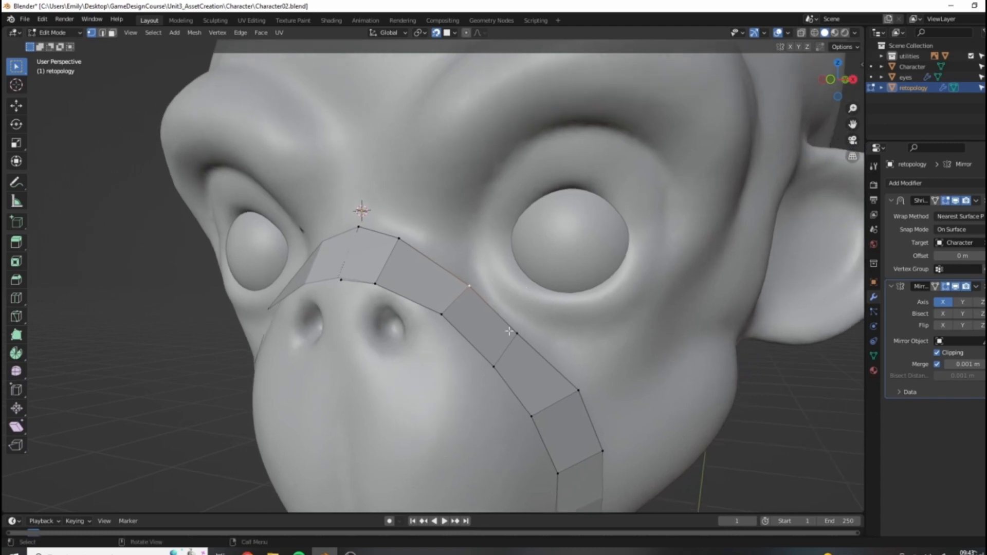
pyautogui.hotkey('shift', 'd')
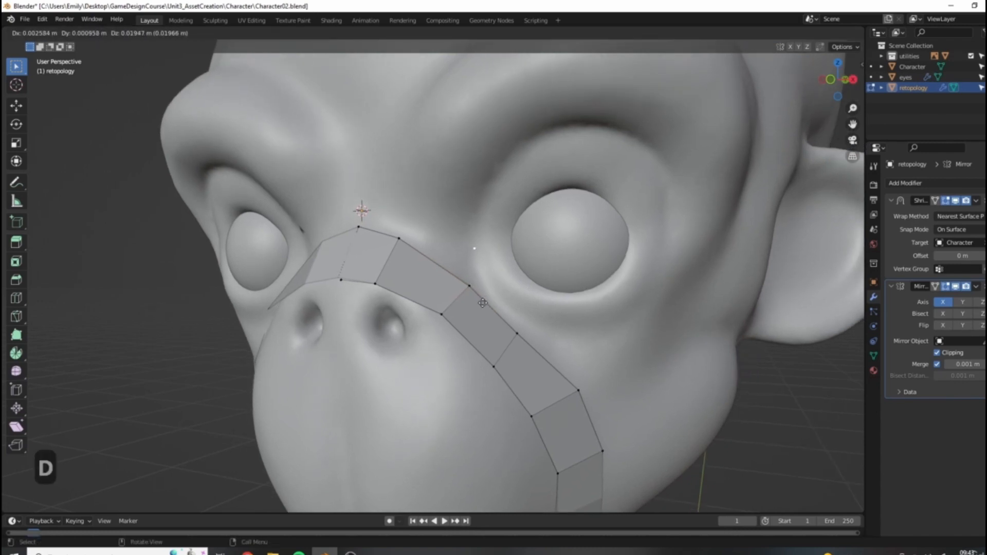
pyautogui.click(482, 304)
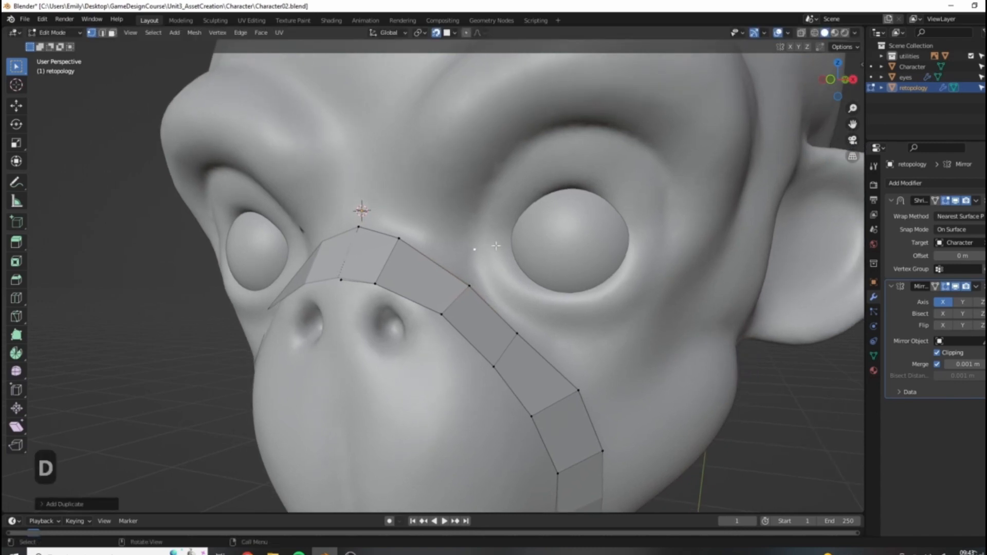
# Step: Extrude the duplicated vertex sideways to the eyeball's rim, forming a short edge at the inner eye corner
pyautogui.moveTo(462, 253); pyautogui.dragTo(508, 259, button='middle')
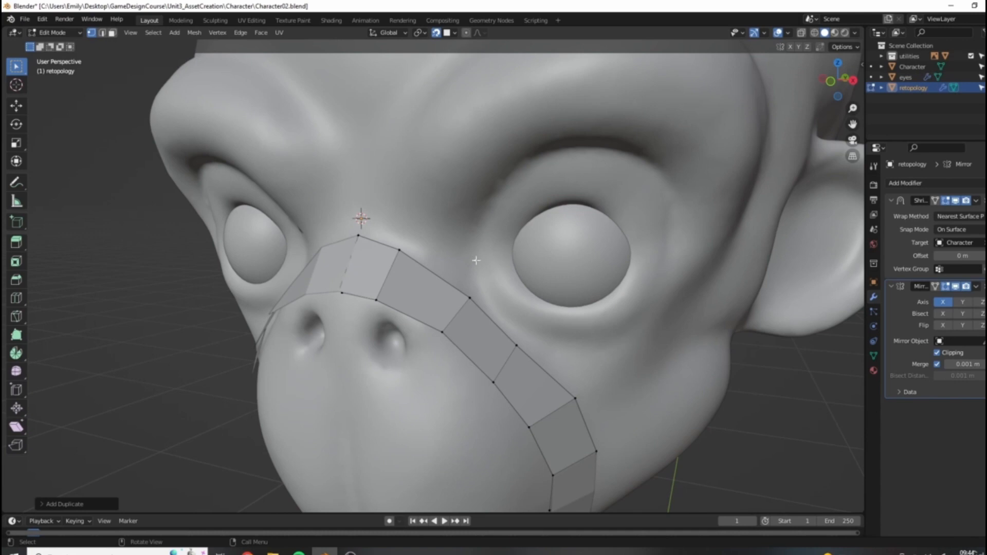
pyautogui.scroll(-3, 478, 308)
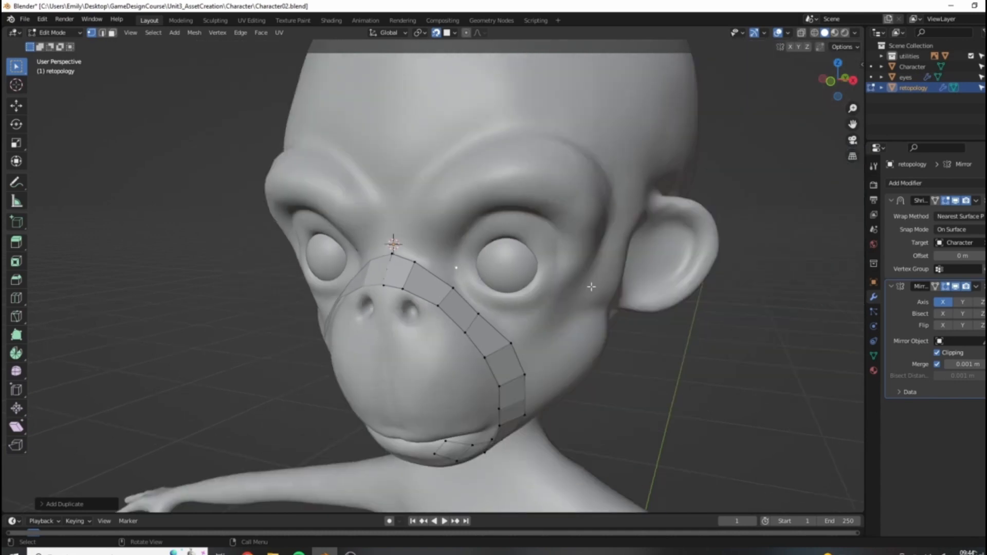
pyautogui.scroll(3, 459, 279)
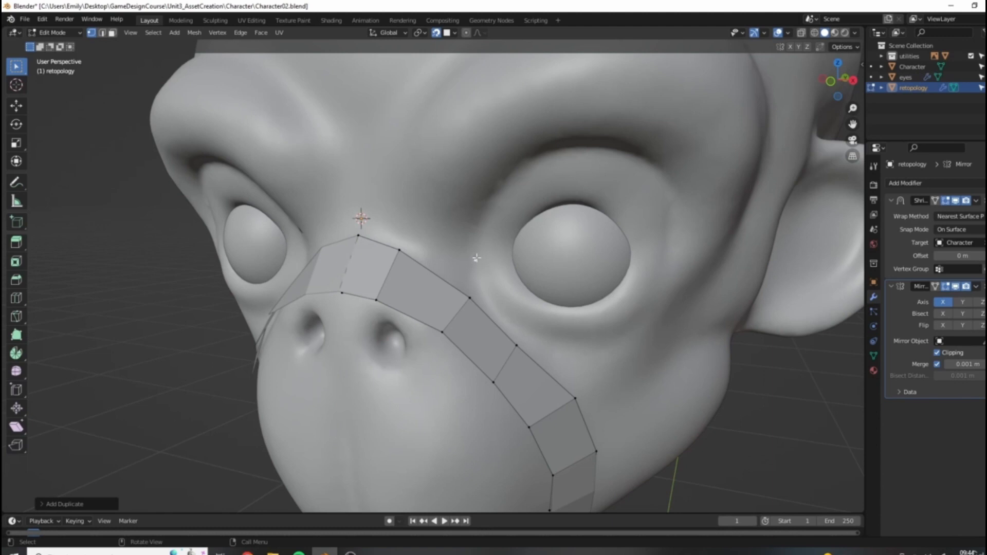
pyautogui.press('e')
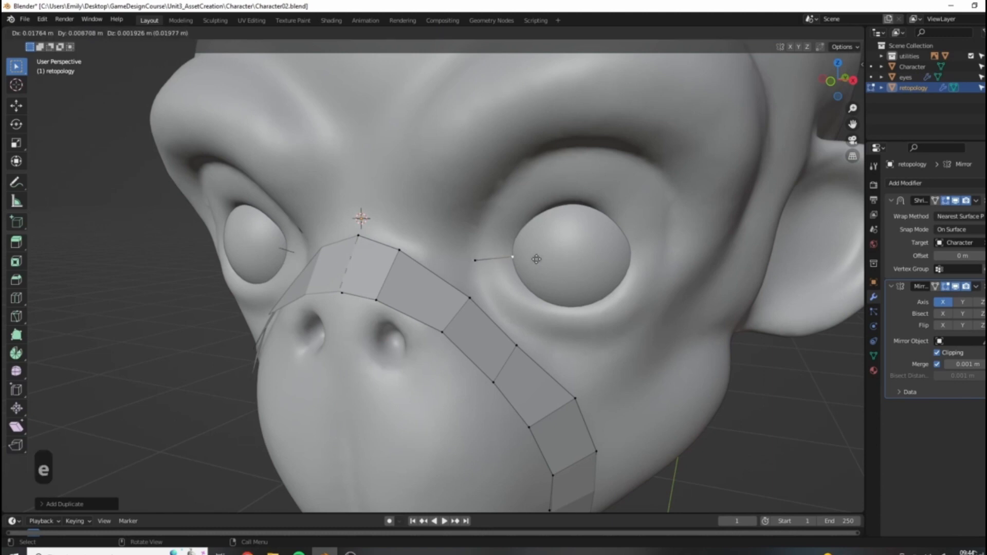
pyautogui.click(491, 258)
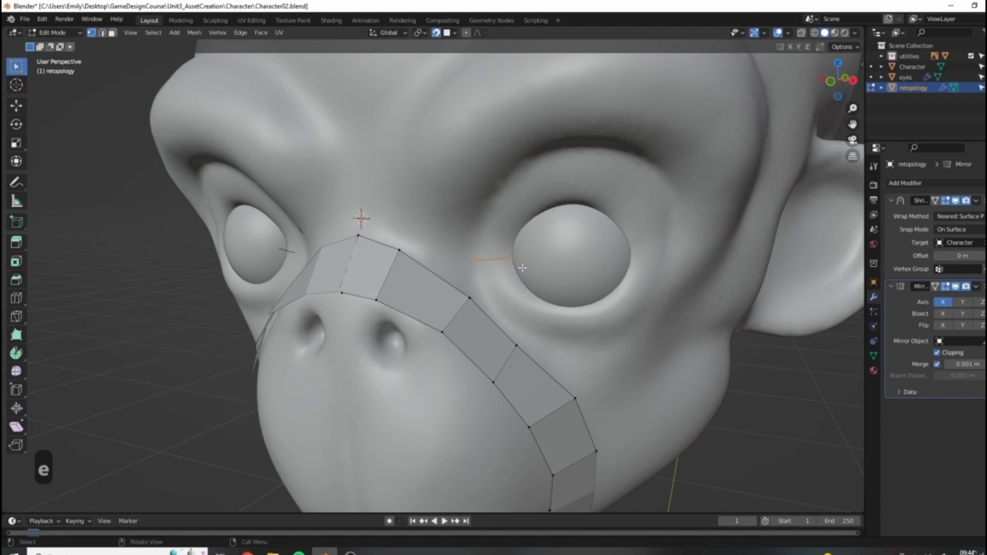
# Step: Extrude the eye-corner edge upward into a quad and rotate its upper edge to follow the eye's curve
pyautogui.moveTo(488, 228); pyautogui.dragTo(501, 241, button='middle')
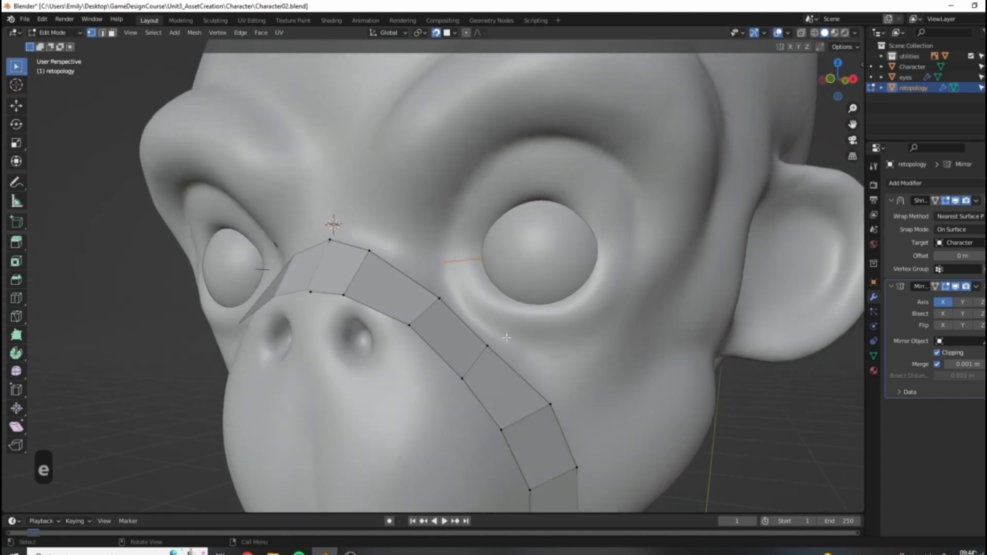
pyautogui.press('e')
pyautogui.click(497, 297)
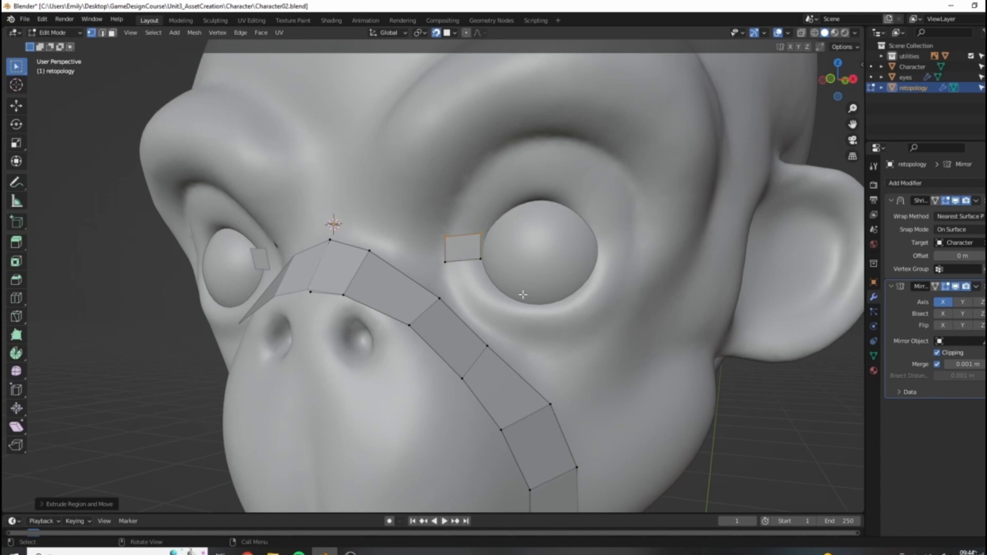
pyautogui.keyDown('shift'); pyautogui.moveTo(455, 197); pyautogui.dragTo(439, 213, button='middle'); pyautogui.keyUp('shift')
pyautogui.press('r')
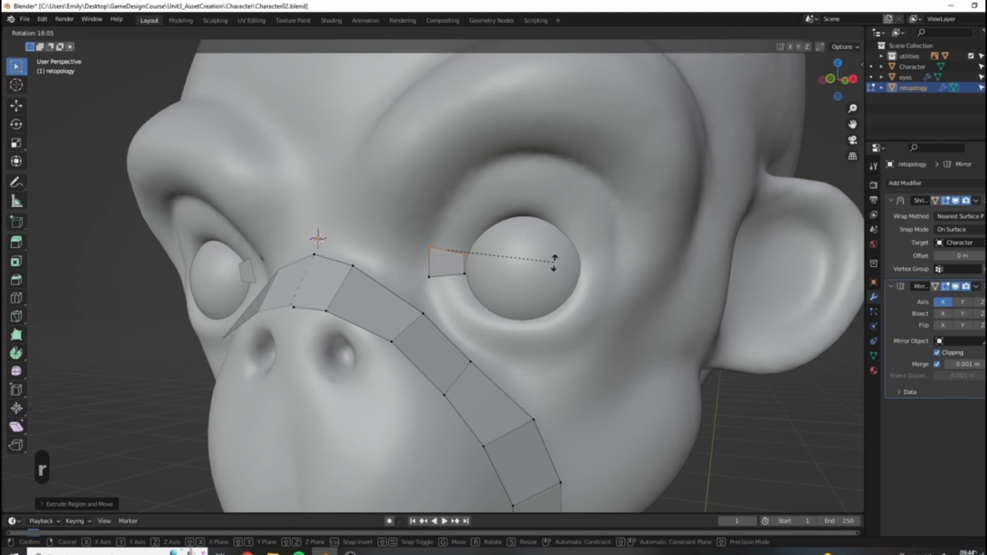
pyautogui.click(551, 258)
# Step: Extrude a second quad up the inner side of the eye, rotate its end edge, and slide the outer vertex between the quads
pyautogui.press('e')
pyautogui.click(565, 239)
pyautogui.press('r')
pyautogui.click(599, 314)
pyautogui.press('g')
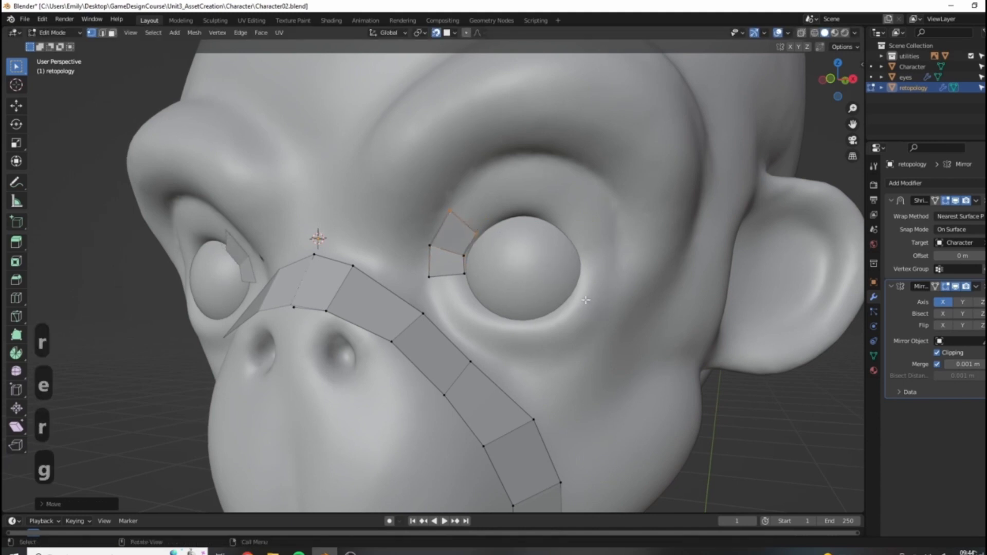
pyautogui.click(450, 207)
pyautogui.press('g')
pyautogui.press('g')
pyautogui.click(450, 206)
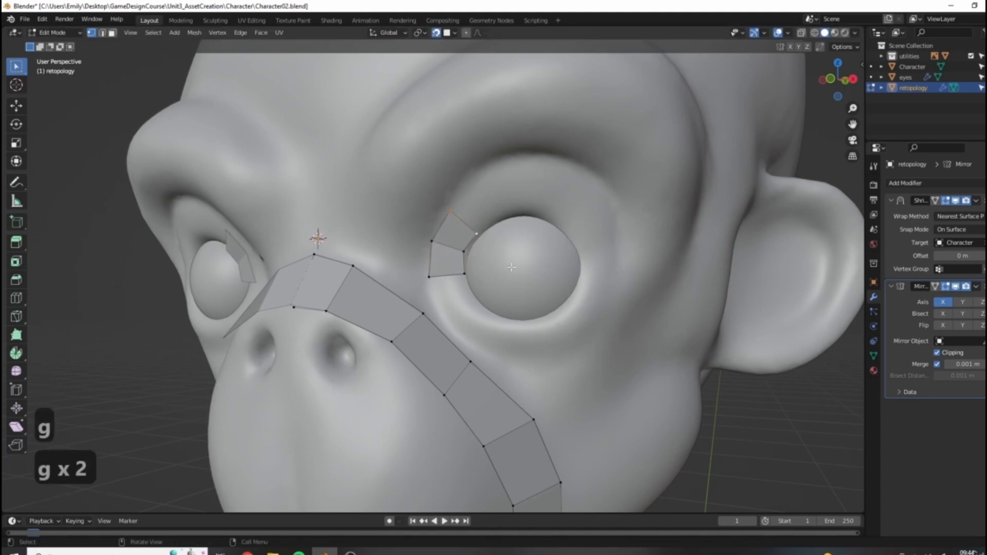
# Step: Extrude a third quad along the inner upper eyelid and rotate and reposition its edges to fit the eyeball's rim
pyautogui.press('e')
pyautogui.click(599, 253)
pyautogui.press('r')
pyautogui.click(496, 175)
pyautogui.press('g')
pyautogui.click(454, 211)
pyautogui.press('g')
pyautogui.press('g')
pyautogui.click(484, 226)
pyautogui.press('g')
pyautogui.click(510, 241)
# Step: Extrude a fourth quad to the top of the eye and place its end vertices around the upper eyelid
pyautogui.press('e')
pyautogui.click(530, 190)
pyautogui.press('g')
pyautogui.click(554, 164)
pyautogui.press('g')
pyautogui.click(524, 160)
# Step: Extrude a fifth quad past the top of the eye and align its end vertices with the eyelid's outer curve
pyautogui.press('e')
pyautogui.click(589, 219)
pyautogui.press('g')
pyautogui.click(566, 229)
pyautogui.press('g')
pyautogui.click(592, 188)
# Step: Extrude a sixth quad down toward the outer side of the eye and adjust its outer vertex
pyautogui.press('e')
pyautogui.click(626, 213)
pyautogui.press('g')
pyautogui.click(633, 243)
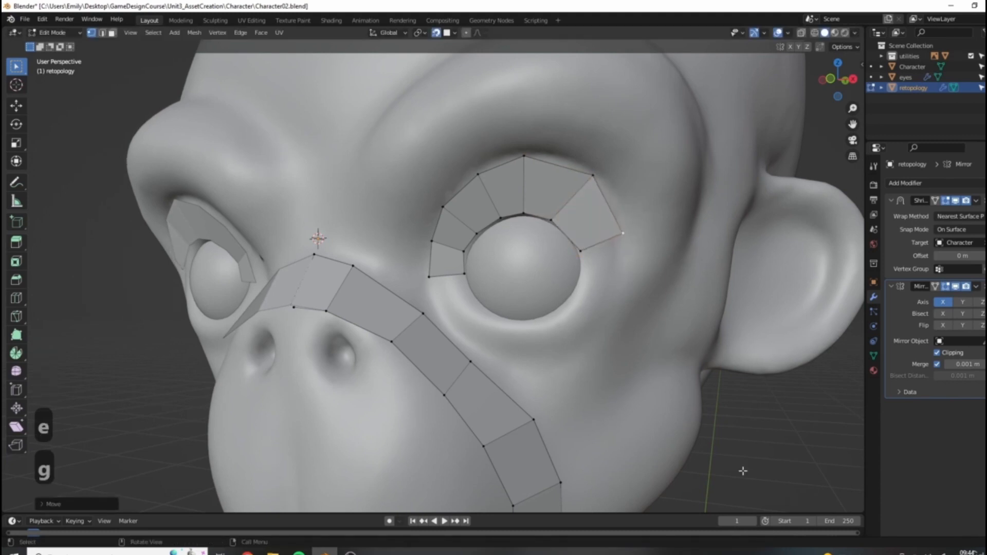
# Step: Extrude a seventh quad down the outer side of the eye and fit its end vertices to the socket
pyautogui.click(591, 247)
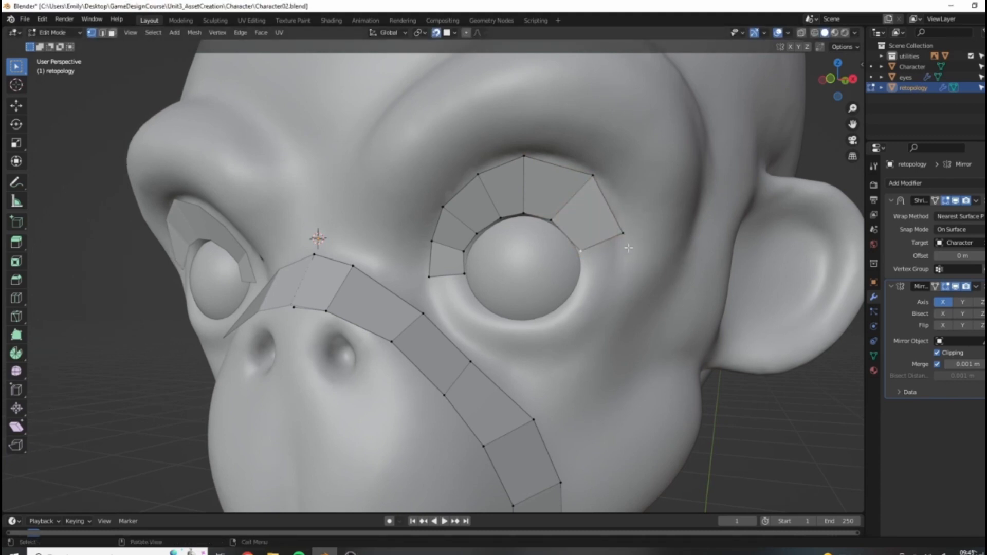
pyautogui.press('e')
pyautogui.press('g')
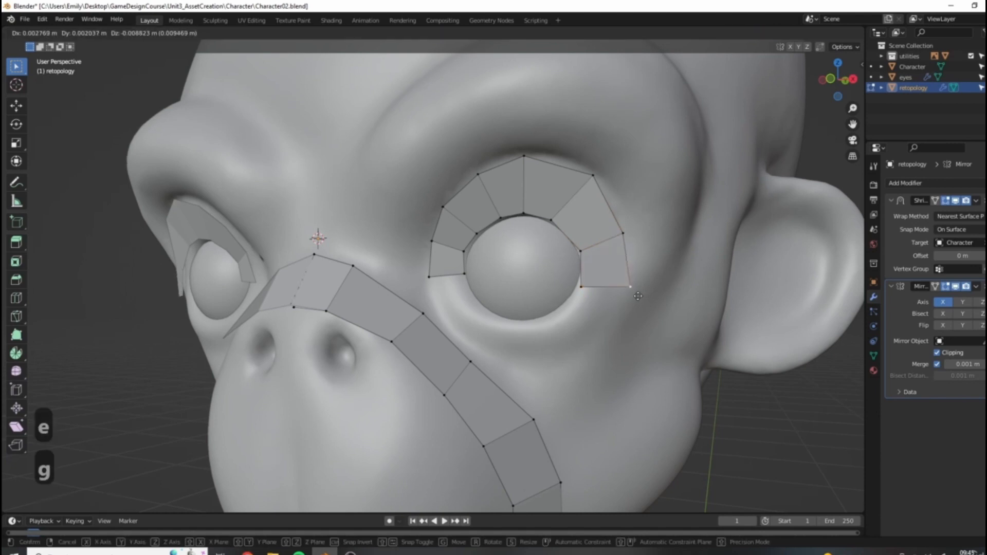
pyautogui.press('g')
pyautogui.press('g')
# Step: Shift the vertices along the top of the eye loop toward the outer side to even out the upper eyelid quads
pyautogui.press('g')
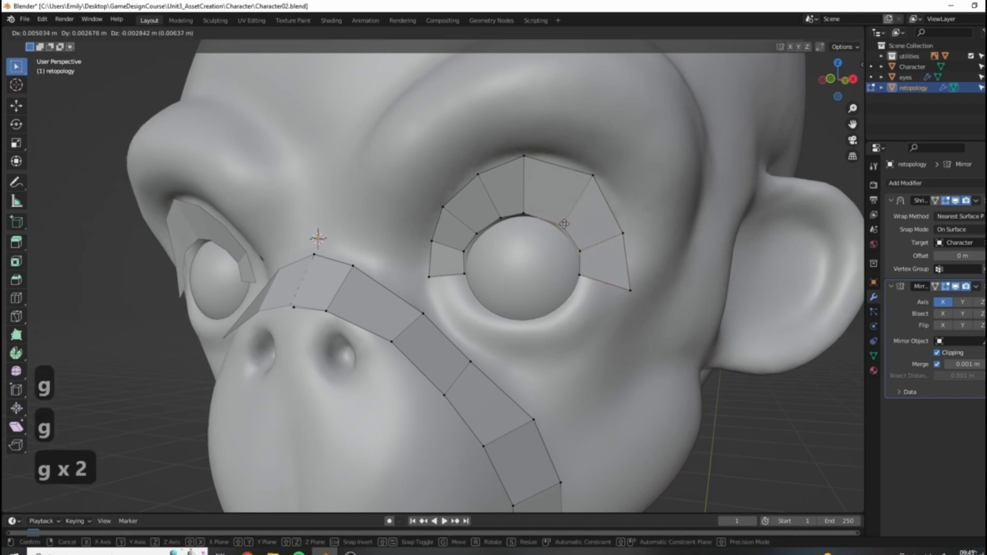
pyautogui.press('g')
pyautogui.press('g')
pyautogui.click(538, 159)
# Step: Nudge the three inner-rim vertices near the inner eye corner so they hug the eyeball
pyautogui.click(474, 236)
pyautogui.press('g')
pyautogui.click(479, 233)
pyautogui.click(468, 252)
pyautogui.press('g')
pyautogui.click(469, 252)
pyautogui.click(465, 274)
pyautogui.press('g')
pyautogui.click(465, 276)
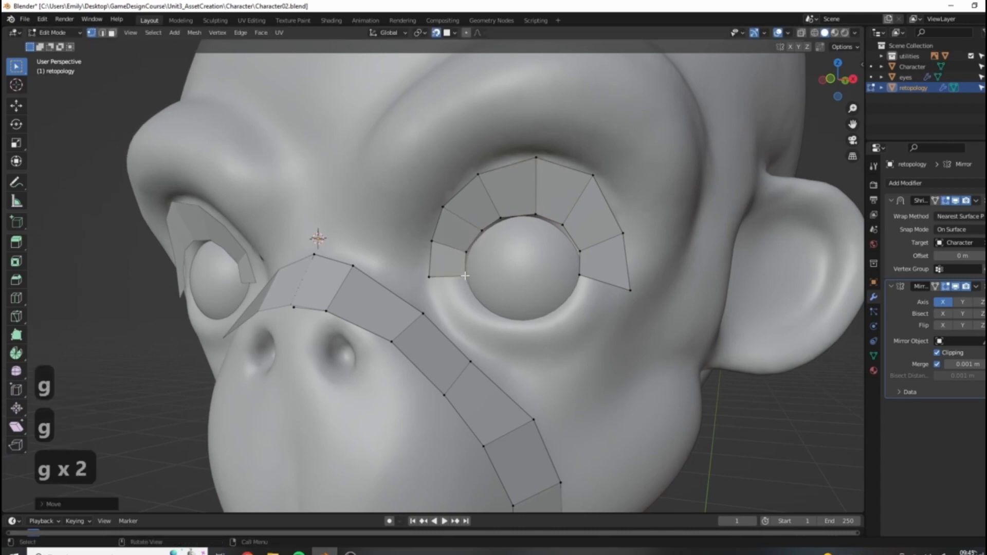
# Step: Lower the outer vertex of the end quad at the inner eye corner and nudge the top inner-rim vertex inward along the eyeball
pyautogui.press('g')
pyautogui.click(436, 288)
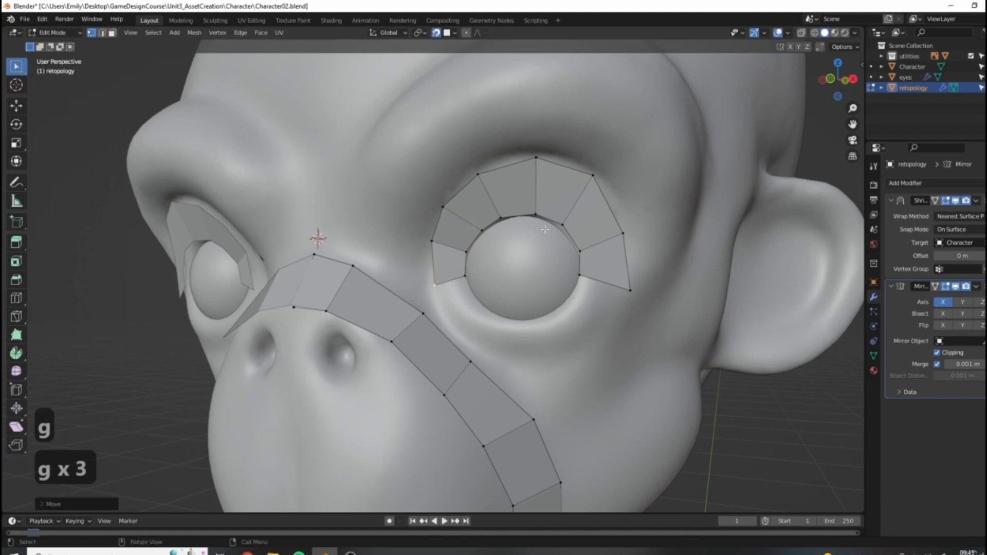
pyautogui.click(539, 213)
pyautogui.press('g')
pyautogui.click(532, 215)
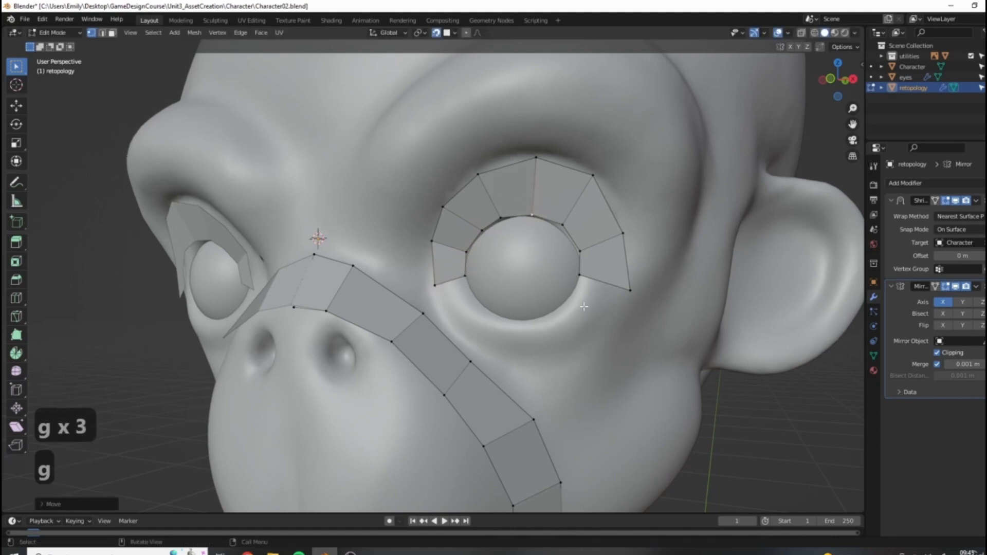
# Step: Extrude the open edge at the outer side of the eye downward into another quad and fit its vertices to the socket
pyautogui.keyDown('shift'); pyautogui.moveTo(615, 285); pyautogui.dragTo(612, 248, button='middle'); pyautogui.keyUp('shift')
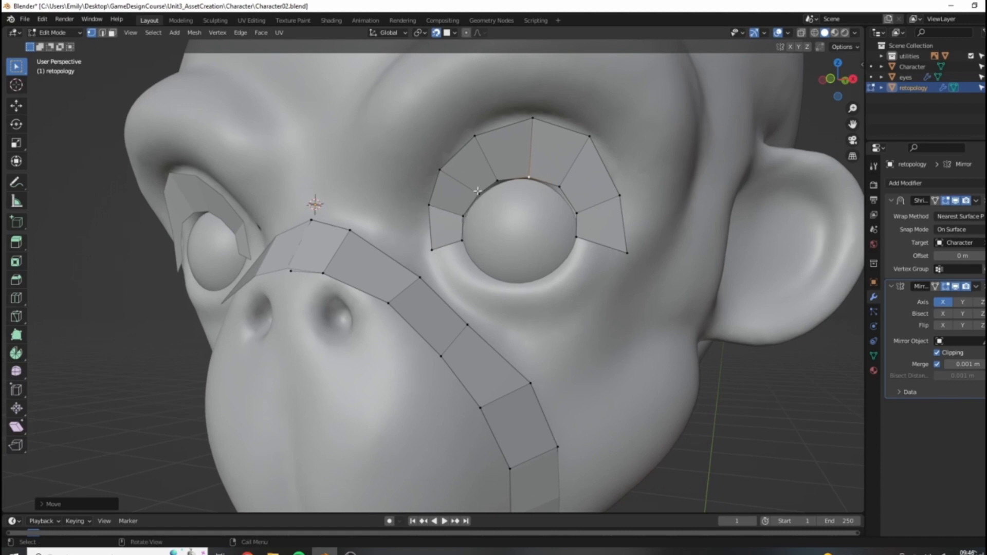
pyautogui.click(579, 241)
pyautogui.press('e')
pyautogui.click(630, 281)
pyautogui.press('g')
pyautogui.click(631, 281)
pyautogui.press('g')
pyautogui.press('g')
pyautogui.click(591, 299)
# Step: Extrude the next quad along the outer part of the lower eyelid and adjust its outer vertex
pyautogui.press('e')
pyautogui.click(552, 320)
pyautogui.press('g')
pyautogui.click(563, 333)
# Step: Extrude a quad along the middle of the lower eyelid and fit its inner vertex to the eyeball
pyautogui.press('e')
pyautogui.click(516, 329)
pyautogui.press('g')
pyautogui.click(493, 323)
pyautogui.click(493, 289)
pyautogui.press('g')
pyautogui.click(493, 287)
# Step: Extrude the last lower-eyelid quad toward the inner eye corner and fill the remaining gap to close the eye loop
pyautogui.keyDown('shift'); pyautogui.click(494, 308); pyautogui.keyUp('shift')
pyautogui.press('e')
pyautogui.click(445, 285)
pyautogui.press('g')
pyautogui.click(441, 290)
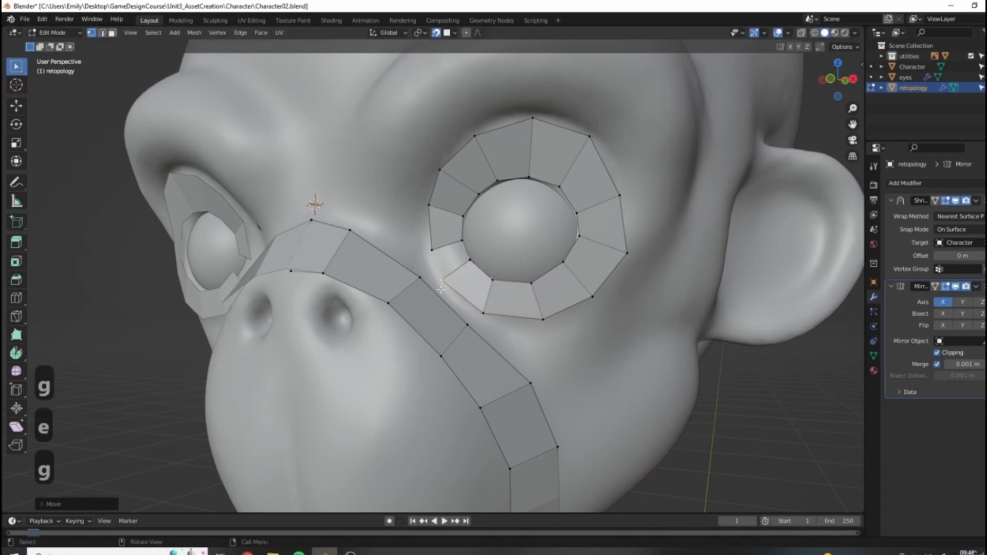
pyautogui.press('f')
pyautogui.press('f')
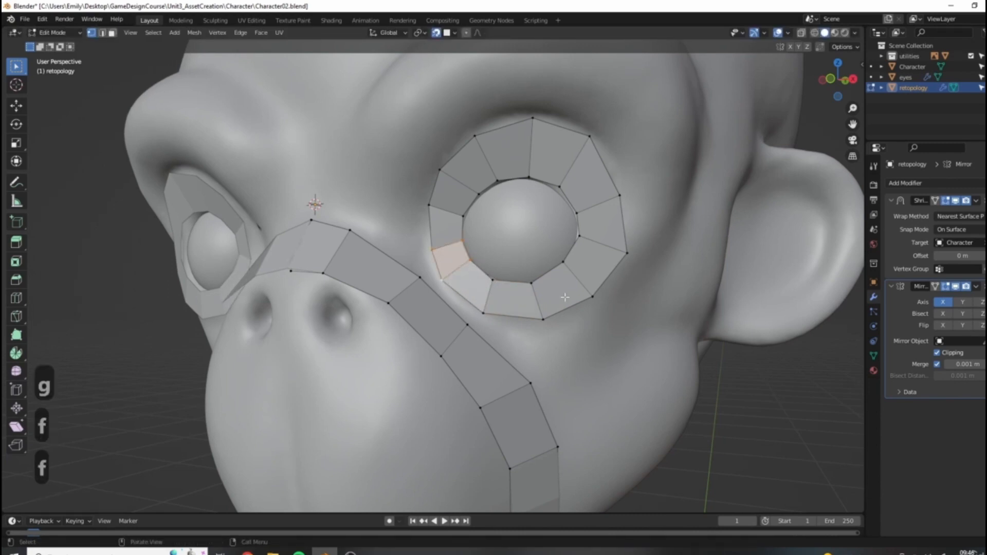
# Step: Fine-tune the outer vertex of the lower eye loop nearest the muzzle loop so the lower-eyelid quads follow the socket evenly
pyautogui.moveTo(565, 297); pyautogui.dragTo(479, 303, button='middle')
pyautogui.press('g')
pyautogui.click(472, 305)
pyautogui.press('g')
pyautogui.click(472, 306)
pyautogui.press('g')
pyautogui.click(474, 304)
pyautogui.press('g')
pyautogui.click(476, 302)
pyautogui.moveTo(476, 302); pyautogui.dragTo(525, 278, button='middle')
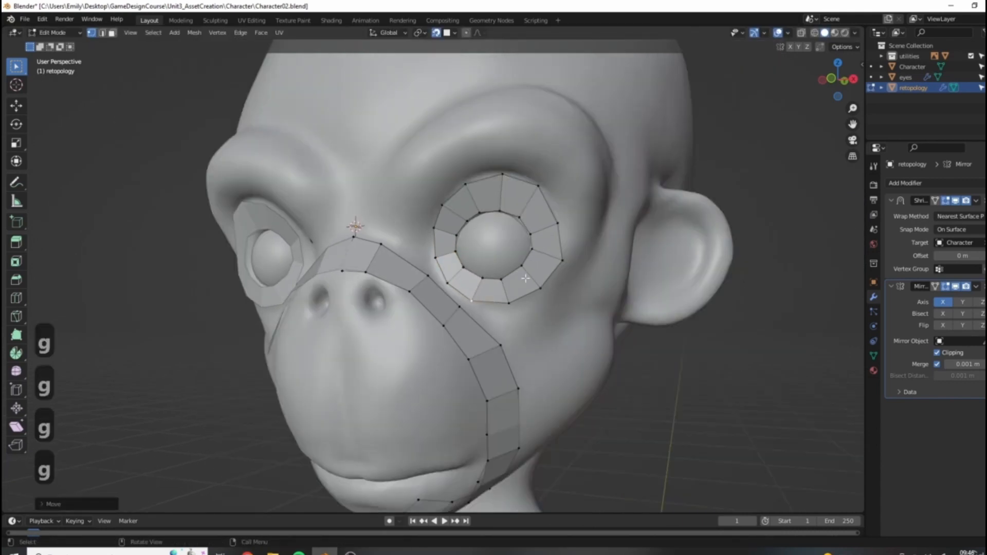
pyautogui.scroll(5, 525, 278)
pyautogui.press('g')
pyautogui.click(465, 330)
# Step: Connect the lower eye-loop vertex to the nearest upper vertex of the muzzle loop with an edge
pyautogui.click(452, 334)
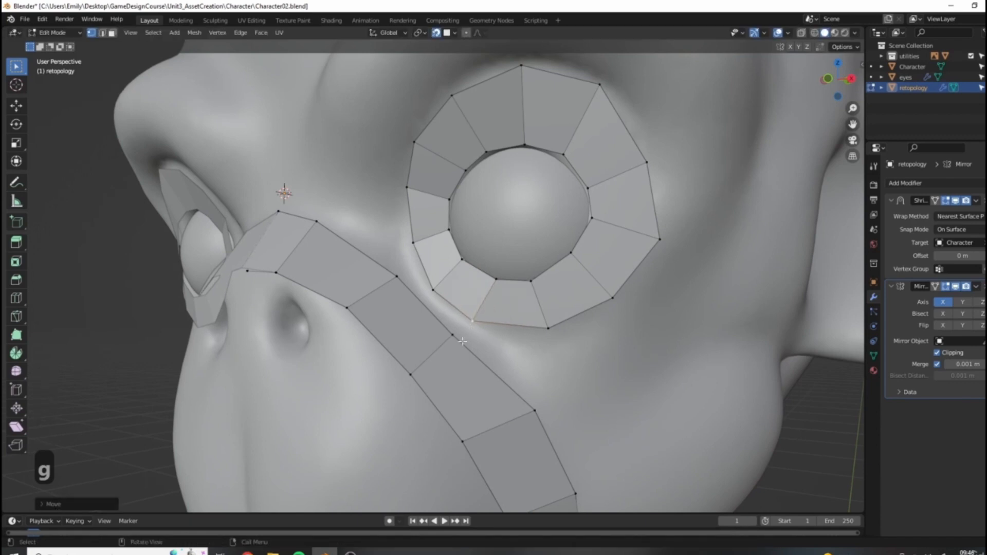
pyautogui.press('f')
pyautogui.scroll(-3, 553, 370)
pyautogui.moveTo(552, 370); pyautogui.dragTo(463, 288, button='middle')
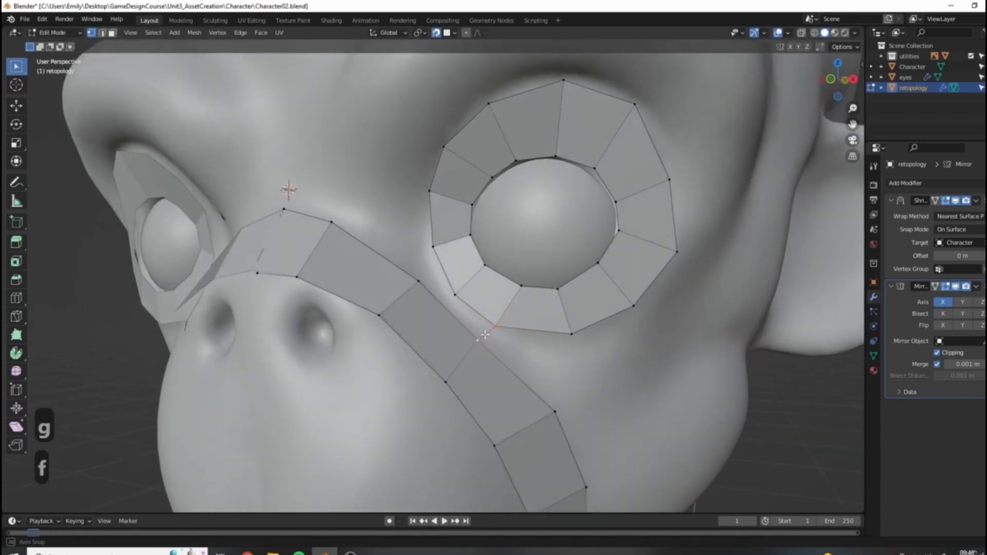
# Step: Add a centred loop cut across the muzzle-loop quad beneath the inner eye corner and fill the faces bridging the muzzle and eye loops
pyautogui.scroll(3, 442, 271)
pyautogui.hotkey('ctrl', 'r')
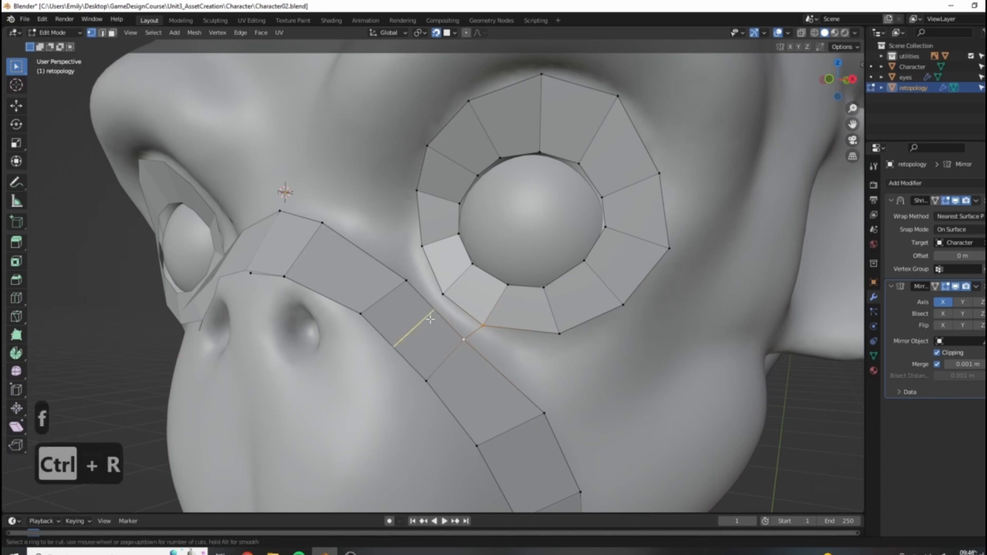
pyautogui.click(433, 320)
pyautogui.rightClick(434, 319)
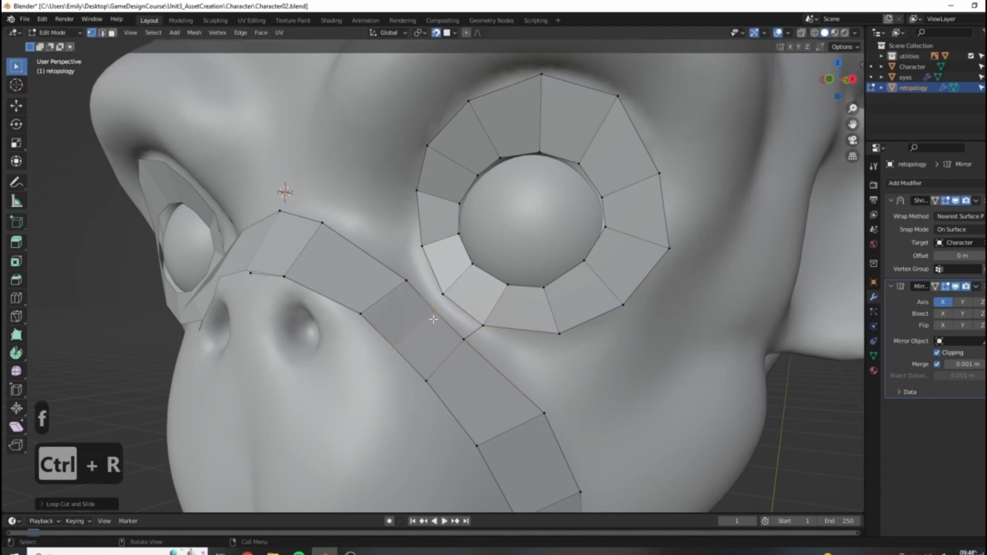
pyautogui.click(482, 325)
pyautogui.press('f')
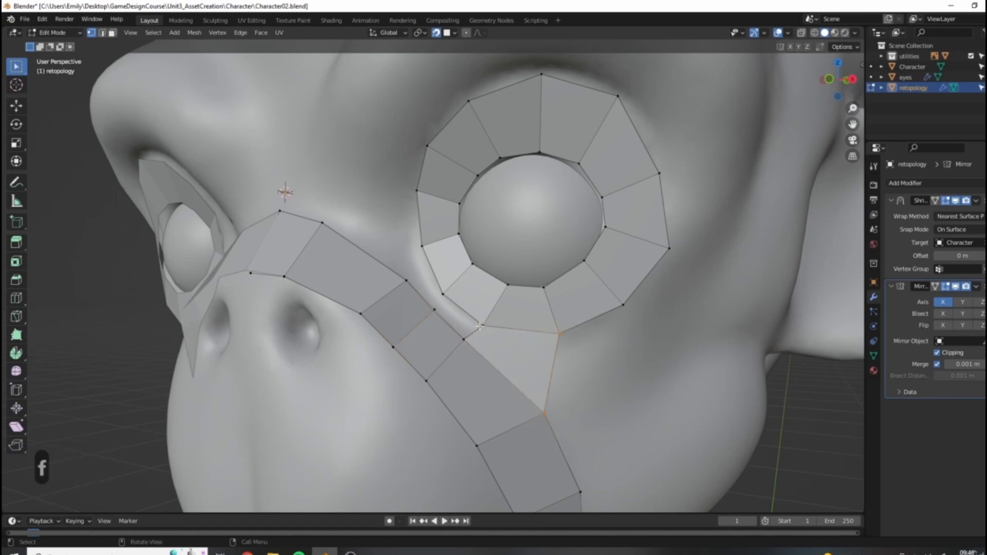
# Step: Reposition the muzzle-loop and lower eye-loop vertices around the new bridging faces to even out the quads
pyautogui.press('g')
pyautogui.press('g')
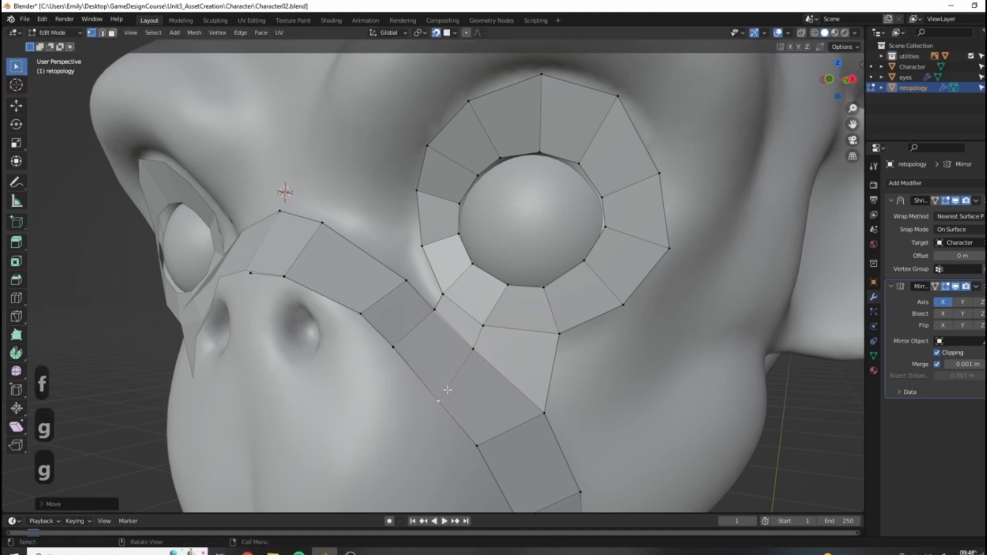
pyautogui.press('g')
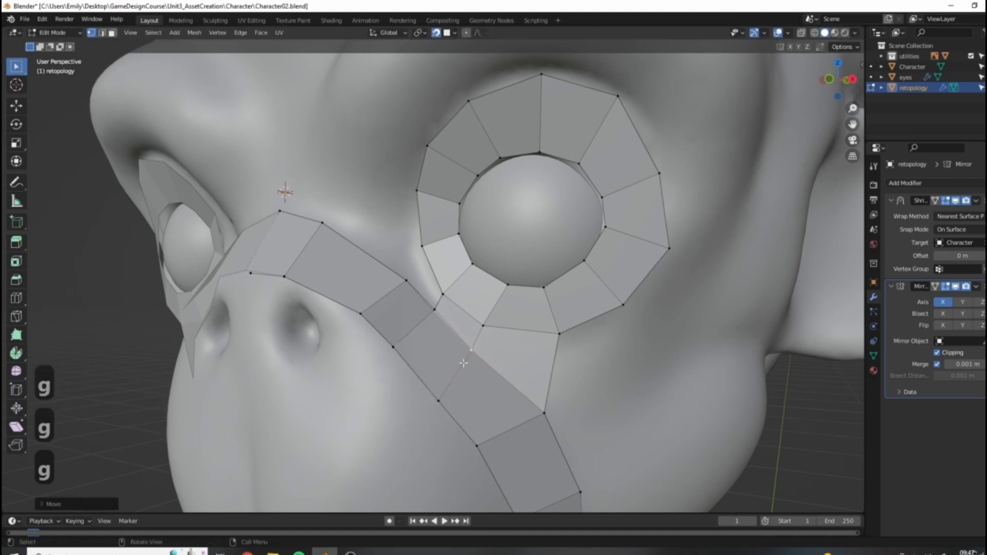
pyautogui.click(494, 331)
pyautogui.click(475, 354)
pyautogui.press('g')
pyautogui.click(479, 357)
pyautogui.click(542, 412)
pyautogui.press('g')
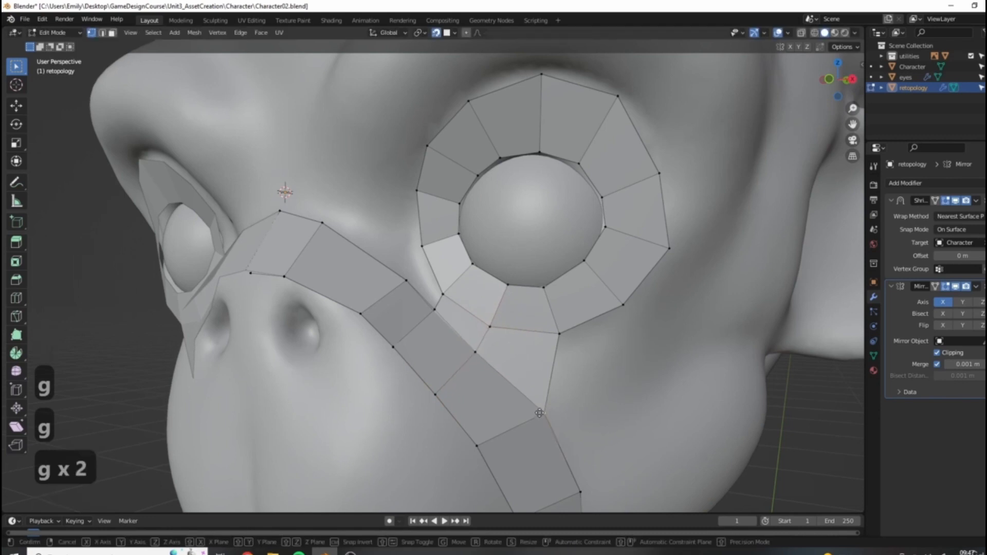
pyautogui.click(528, 399)
# Step: Duplicate an inner muzzle-loop vertex and place the copy on the mouth line near the centre of the lips
pyautogui.scroll(-6, 554, 366)
pyautogui.moveTo(475, 340); pyautogui.dragTo(480, 261, button='middle')
pyautogui.scroll(3, 457, 257)
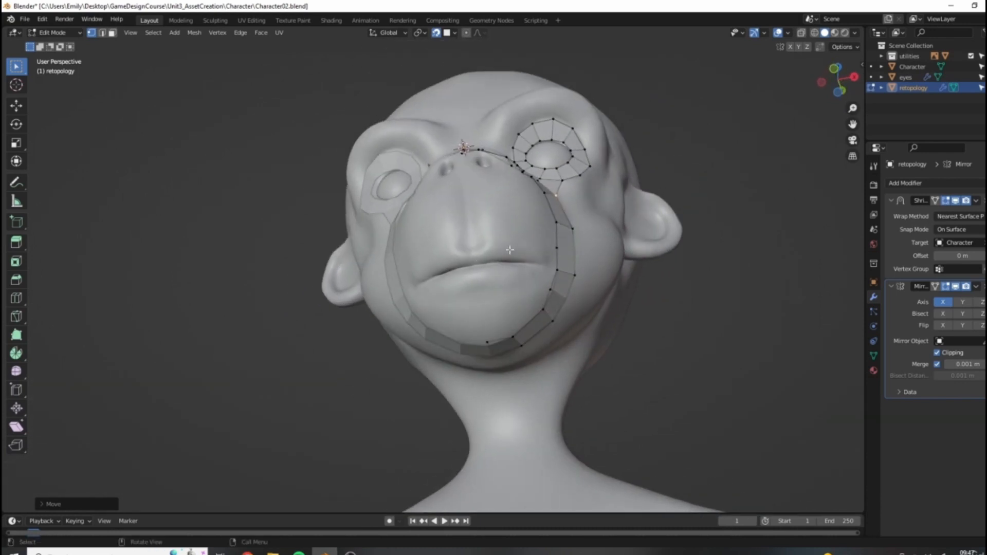
pyautogui.scroll(5, 512, 245)
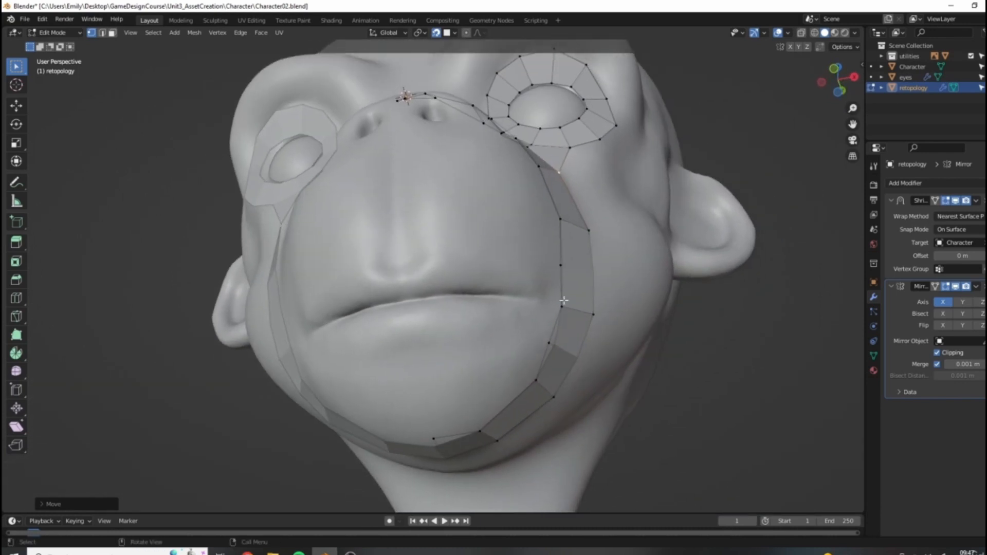
pyautogui.click(562, 306)
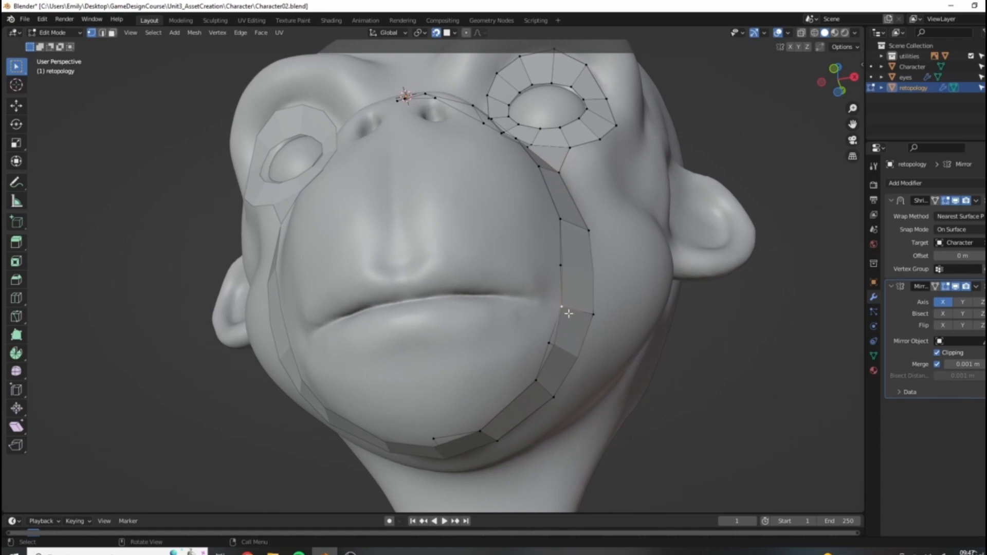
pyautogui.moveTo(538, 304); pyautogui.dragTo(616, 352, button='middle')
pyautogui.hotkey('shift', 'd')
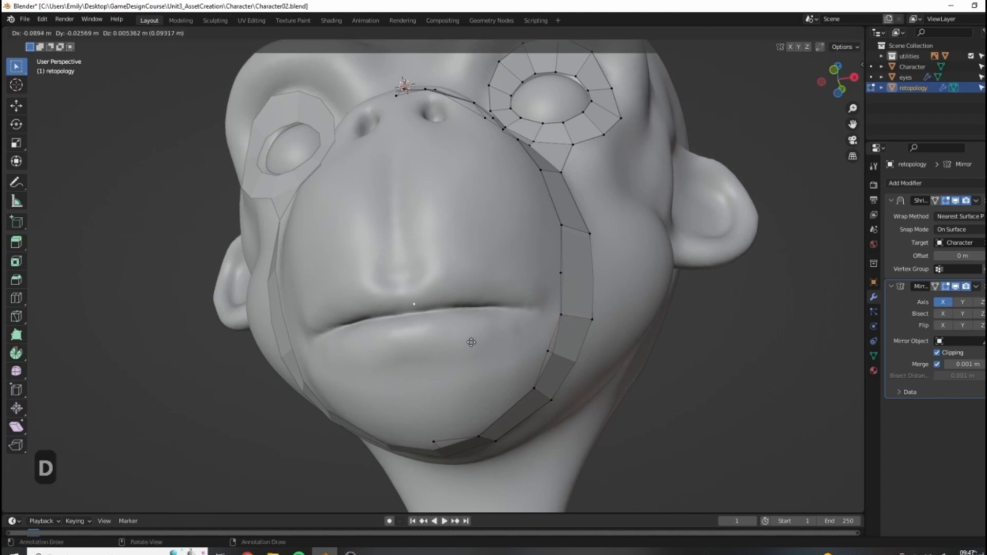
pyautogui.click(466, 348)
pyautogui.moveTo(466, 348); pyautogui.dragTo(442, 348, button='middle')
pyautogui.scroll(3, 492, 311)
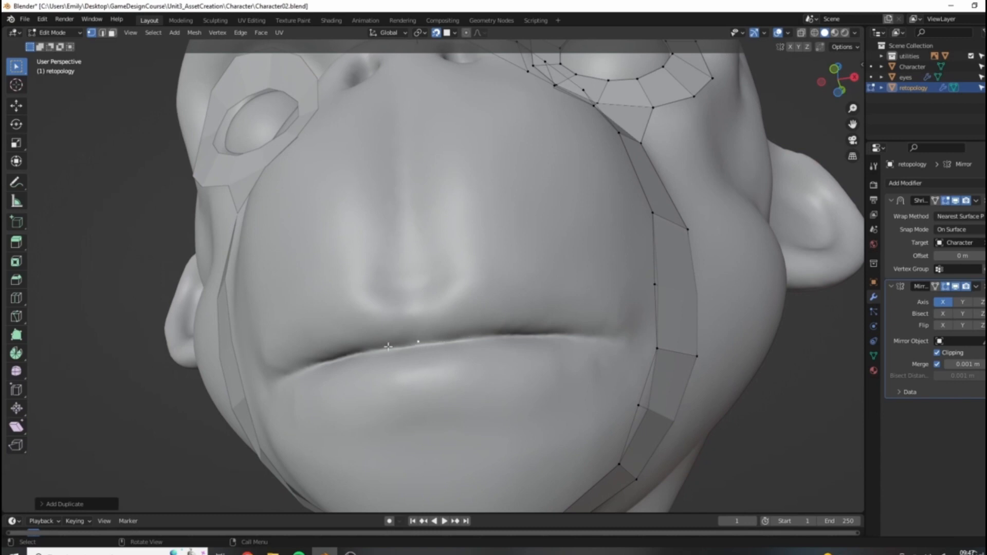
pyautogui.moveTo(426, 348); pyautogui.dragTo(459, 350, button='middle')
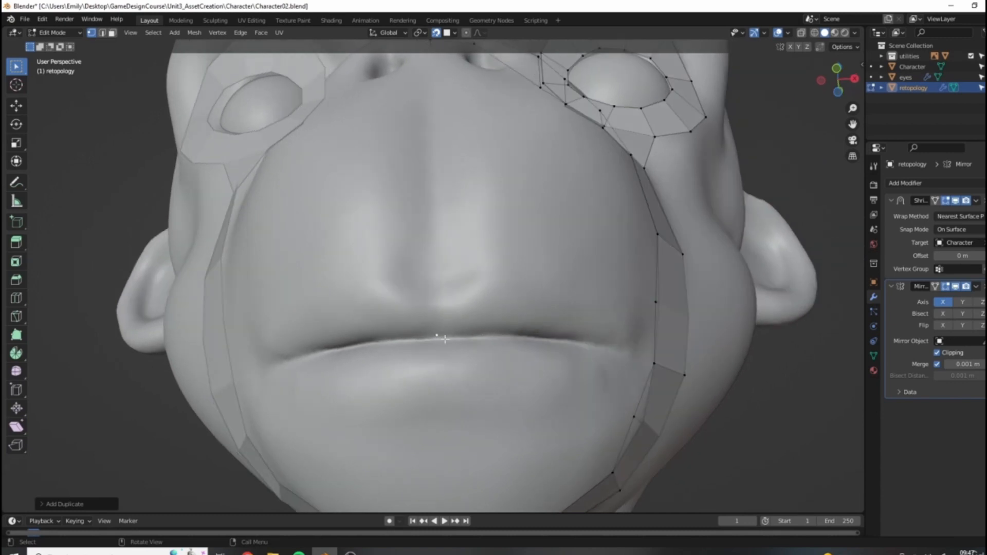
# Step: Extrude the duplicated vertex upward onto the upper lip to form a short vertical edge
pyautogui.press('e')
pyautogui.click(444, 309)
pyautogui.moveTo(519, 334); pyautogui.dragTo(488, 361, button='middle')
pyautogui.scroll(-3, 457, 352)
pyautogui.moveTo(417, 344); pyautogui.dragTo(438, 335, button='middle')
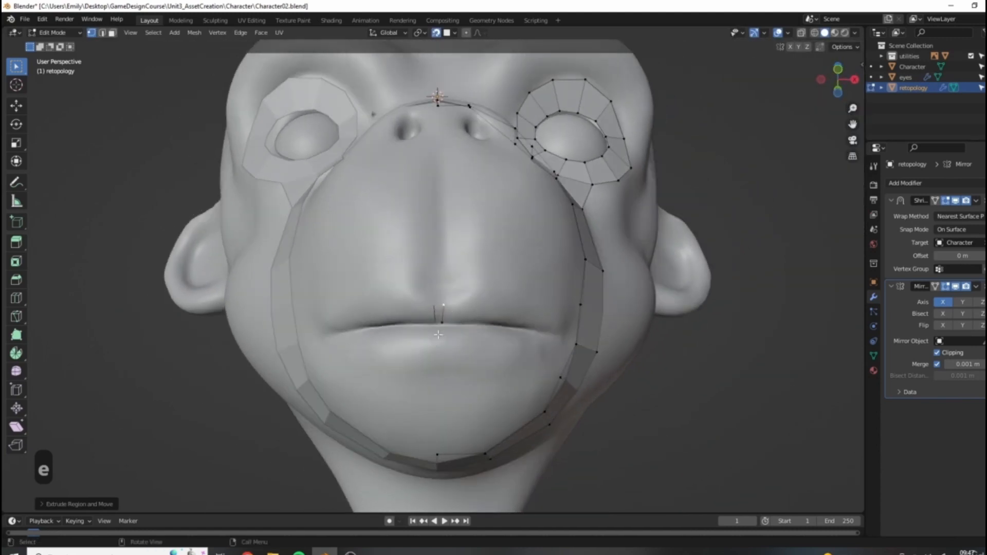
# Step: Move the lip edge outward along X and extrude it back to the centre line as the first upper-lip quad
pyautogui.scroll(2, 443, 317)
pyautogui.keyDown('shift'); pyautogui.click(449, 352); pyautogui.keyUp('shift')
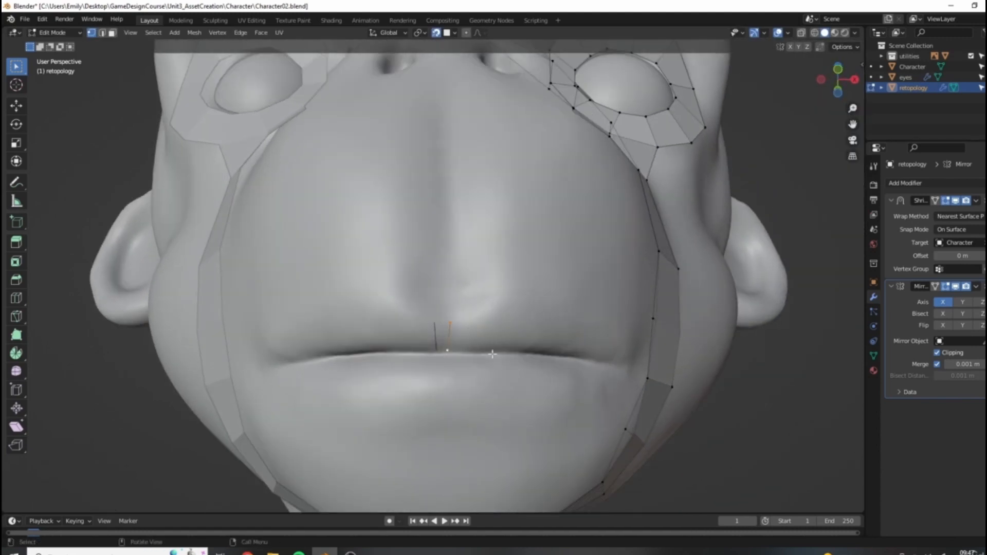
pyautogui.press('g')
pyautogui.press('x')
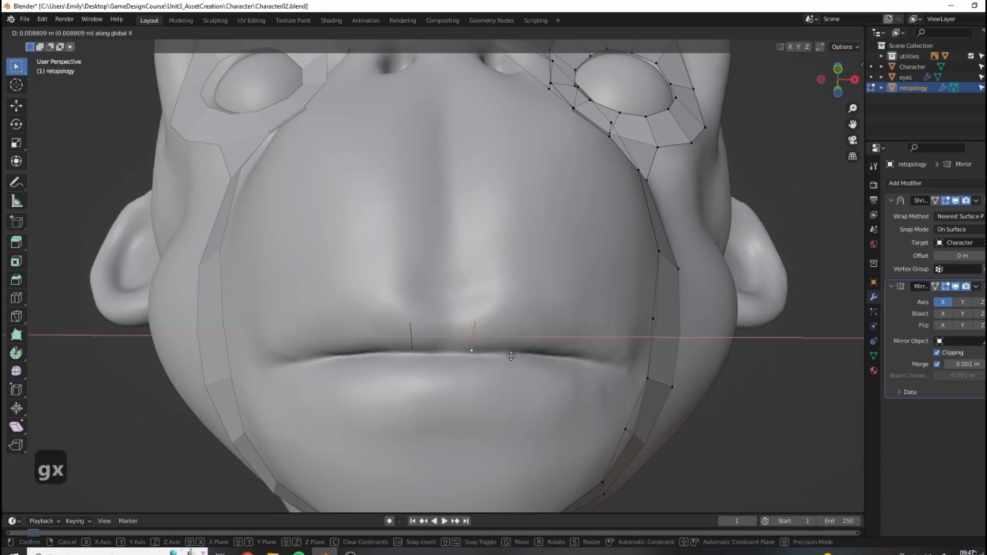
pyautogui.click(488, 329)
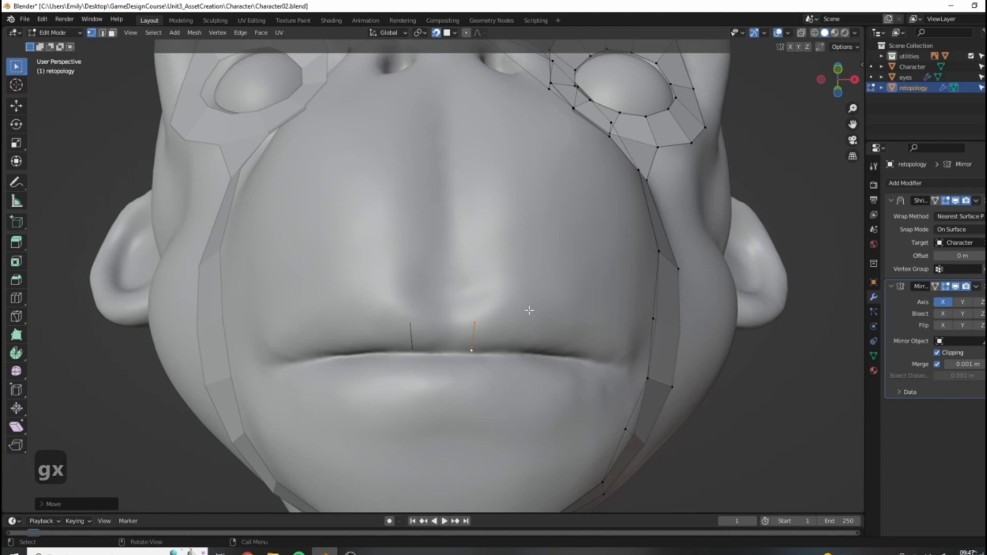
pyautogui.press('e')
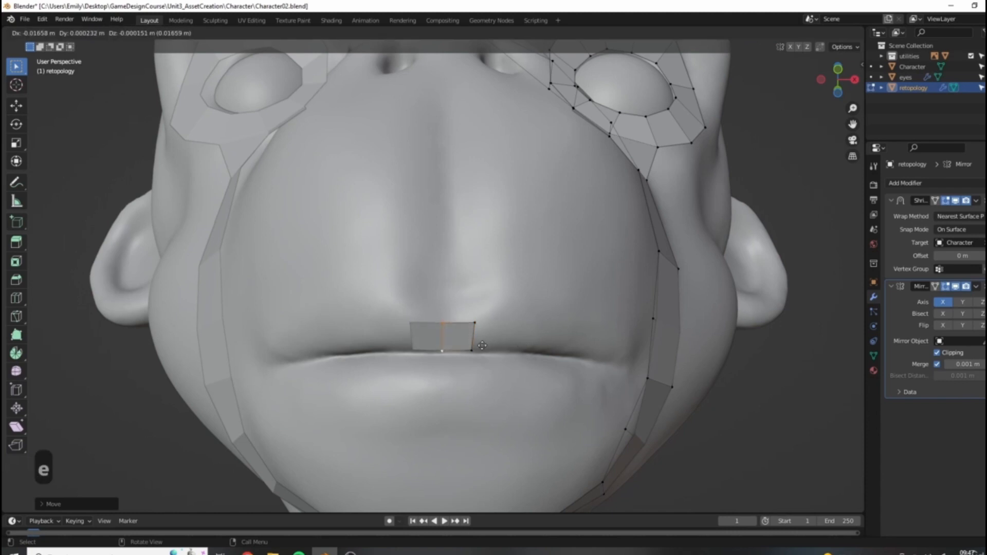
pyautogui.click(437, 323)
pyautogui.moveTo(446, 349)
pyautogui.mouseDown(button='middle')
pyautogui.moveTo(423, 380)
pyautogui.moveTo(437, 351)
pyautogui.mouseUp(button='middle')
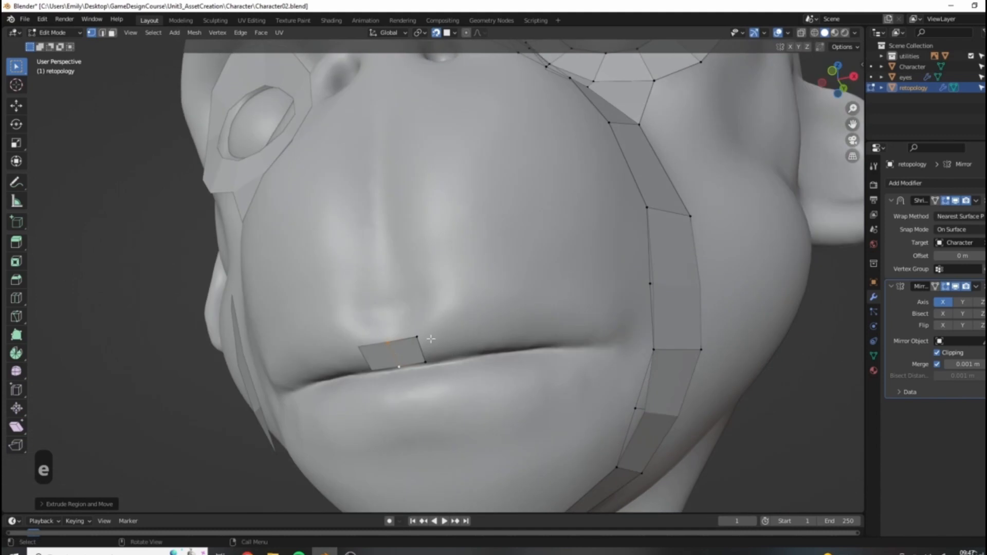
# Step: Extrude the outer edge of the lip quad four times along the mouth line toward the corner of the mouth
pyautogui.keyDown('alt'); pyautogui.click(421, 350); pyautogui.keyUp('alt')
pyautogui.press('e')
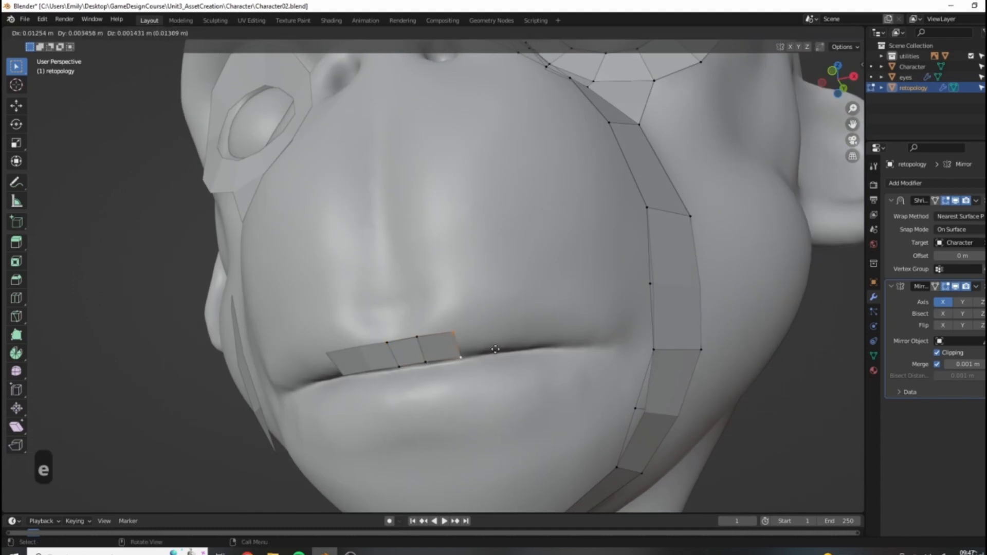
pyautogui.click(495, 349)
pyautogui.press('e')
pyautogui.click(531, 342)
pyautogui.press('e')
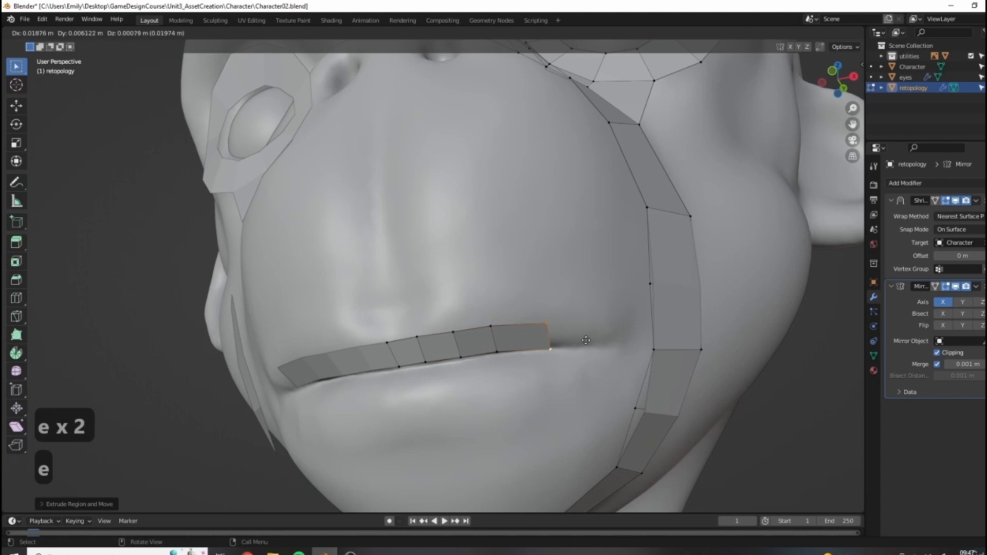
pyautogui.click(572, 334)
pyautogui.press('e')
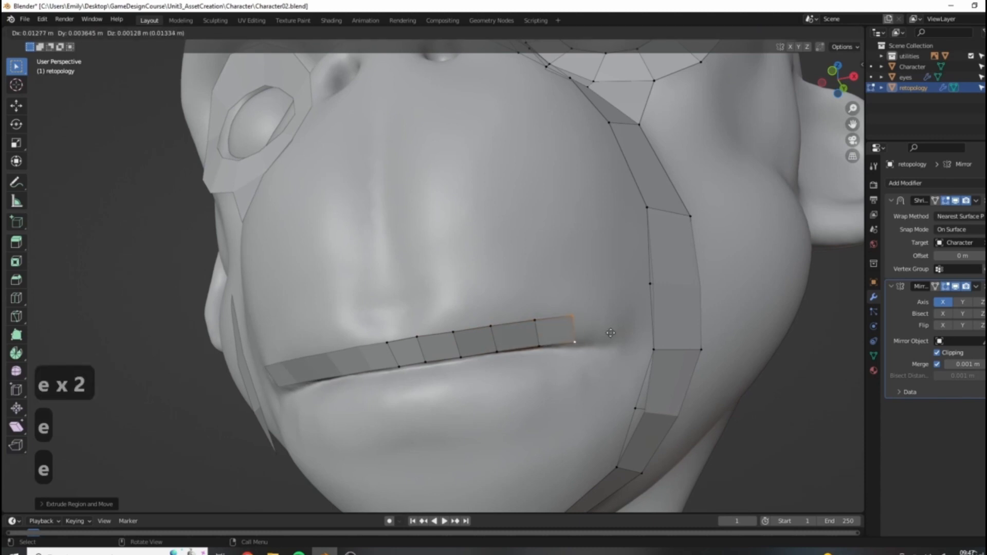
pyautogui.click(611, 333)
# Step: Raise the three upper-edge vertices of the lip strip nearest the centre line to follow the upper lip
pyautogui.scroll(-5, 667, 342)
pyautogui.moveTo(666, 342); pyautogui.dragTo(420, 357, button='middle')
pyautogui.scroll(5, 430, 269)
pyautogui.scroll(-5, 430, 269)
pyautogui.scroll(5, 420, 356)
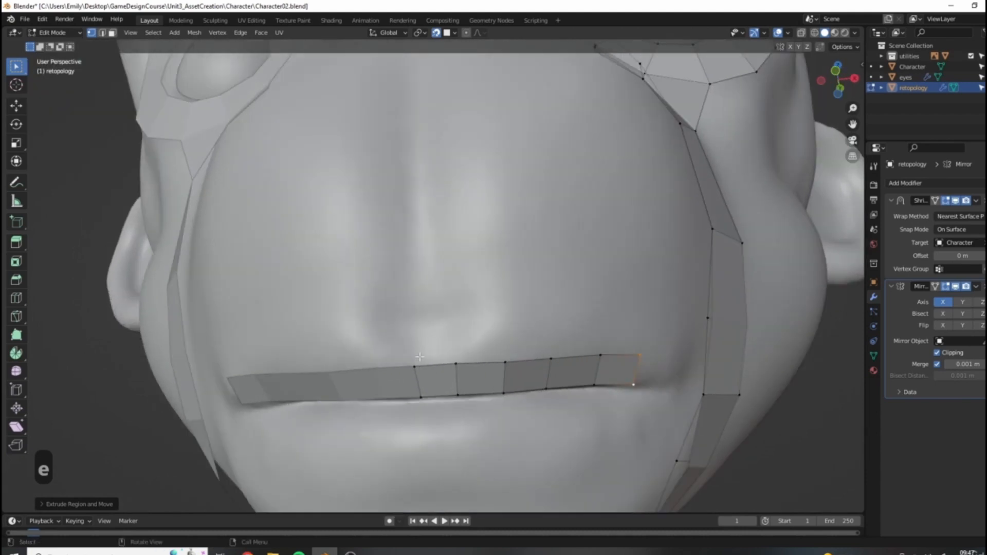
pyautogui.click(418, 360)
pyautogui.press('g')
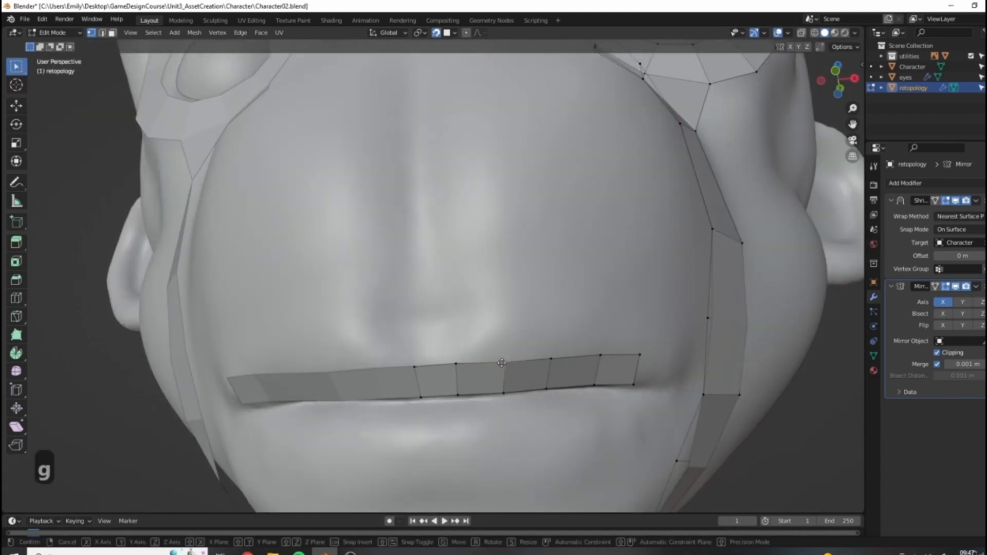
pyautogui.click(503, 353)
pyautogui.press('g')
pyautogui.click(454, 362)
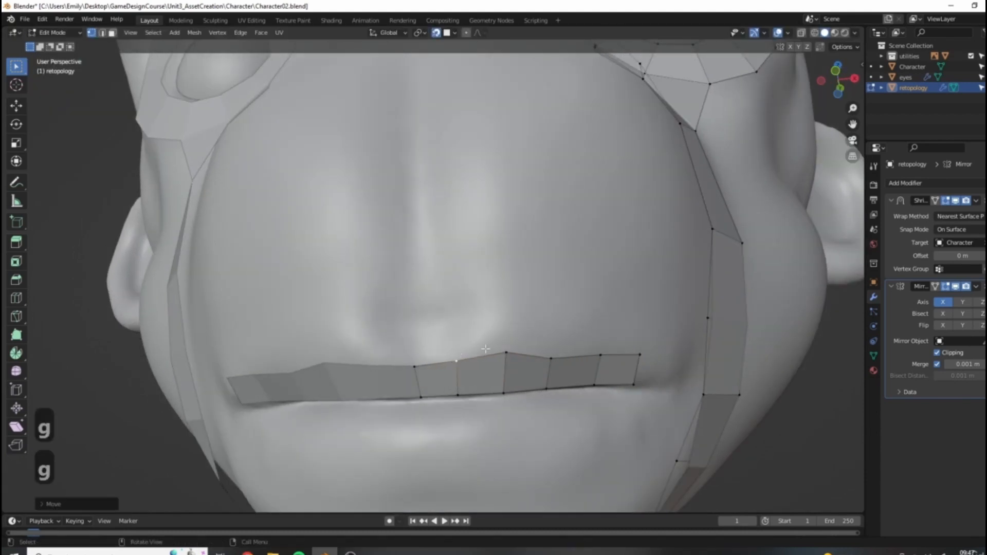
pyautogui.click(414, 366)
pyautogui.press('g')
pyautogui.click(414, 363)
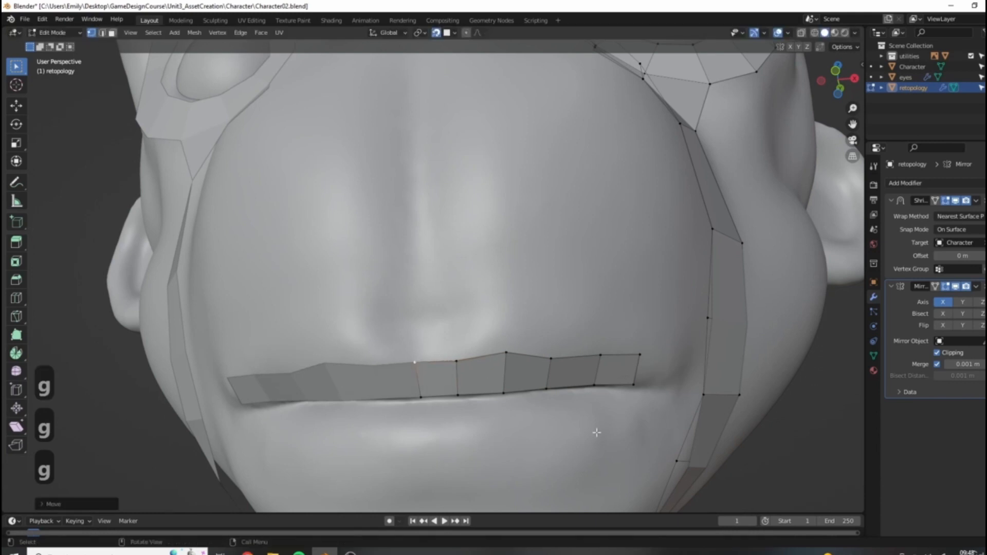
# Step: Rotate the end edge of the lip strip, extrude it into a quad at the mouth corner, and angle and position its end
pyautogui.click(639, 384)
pyautogui.moveTo(629, 327); pyautogui.dragTo(647, 392)
pyautogui.keyDown('shift'); pyautogui.moveTo(654, 379); pyautogui.dragTo(600, 332, button='middle'); pyautogui.keyUp('shift')
pyautogui.press('r')
pyautogui.click(668, 400)
pyautogui.press('e')
pyautogui.click(636, 343)
pyautogui.press('r')
pyautogui.click(636, 333)
pyautogui.press('g')
pyautogui.click(641, 343)
# Step: Extrude another quad down around the mouth corner toward the lower lip, rotating and positioning its end edge
pyautogui.press('e')
pyautogui.click(671, 366)
pyautogui.press('r')
pyautogui.click(637, 385)
pyautogui.press('g')
pyautogui.click(638, 376)
# Step: Shift the vertices around the mouth corner to even out the turning quads
pyautogui.click(645, 337)
pyautogui.press('g')
pyautogui.click(646, 348)
pyautogui.click(591, 311)
pyautogui.press('g')
pyautogui.click(613, 311)
pyautogui.click(573, 343)
pyautogui.press('g')
pyautogui.click(584, 343)
# Step: Reposition the upper and lower vertices along the middle of the upper-lip strip to even out the quad spacing
pyautogui.click(546, 307)
pyautogui.press('g')
pyautogui.click(516, 307)
pyautogui.click(493, 343)
pyautogui.press('g')
pyautogui.click(505, 342)
pyautogui.click(448, 302)
pyautogui.press('g')
pyautogui.click(455, 310)
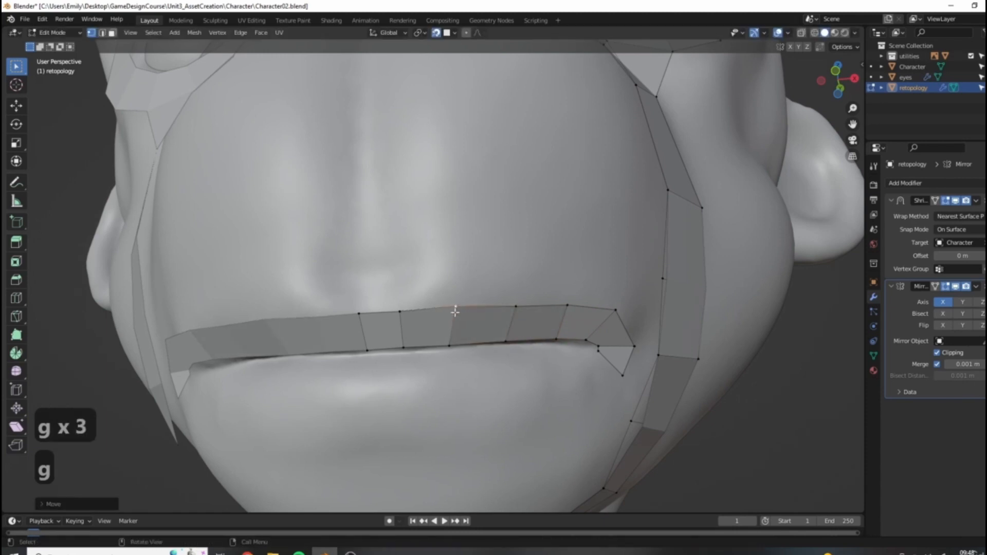
# Step: Move the two mouth-line vertices nearest the centre outward to straighten the upper-lip quads
pyautogui.click(449, 345)
pyautogui.press('g')
pyautogui.click(457, 347)
pyautogui.click(404, 348)
pyautogui.press('g')
pyautogui.click(423, 353)
pyautogui.click(623, 375)
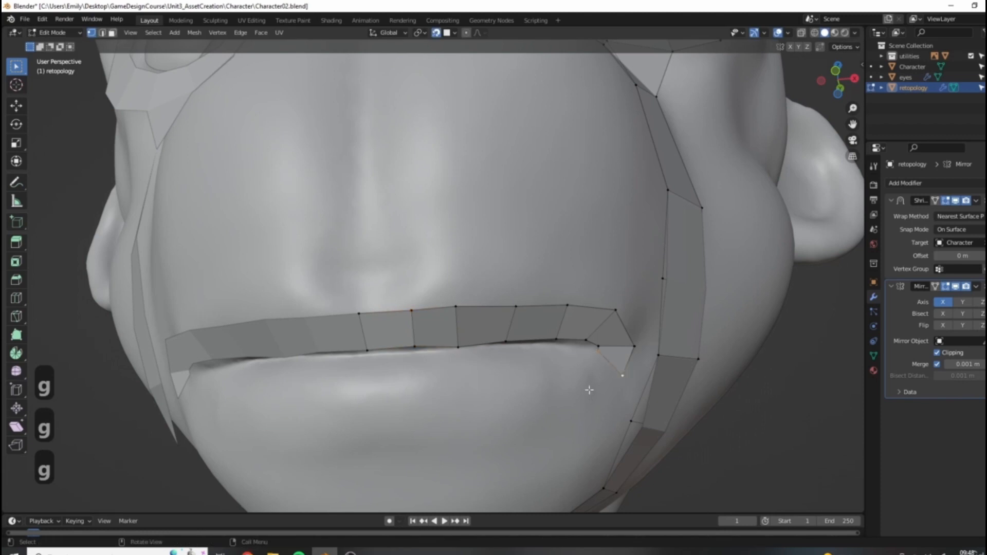
# Step: Extrude another quad from the mouth corner's end edge onto the lower lip and lower its outer vertex
pyautogui.press('e')
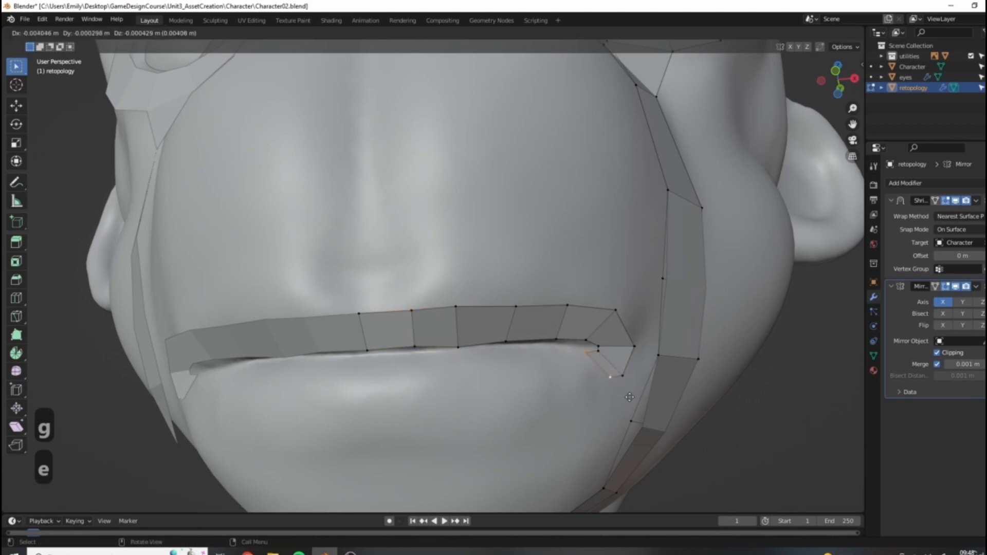
pyautogui.click(628, 397)
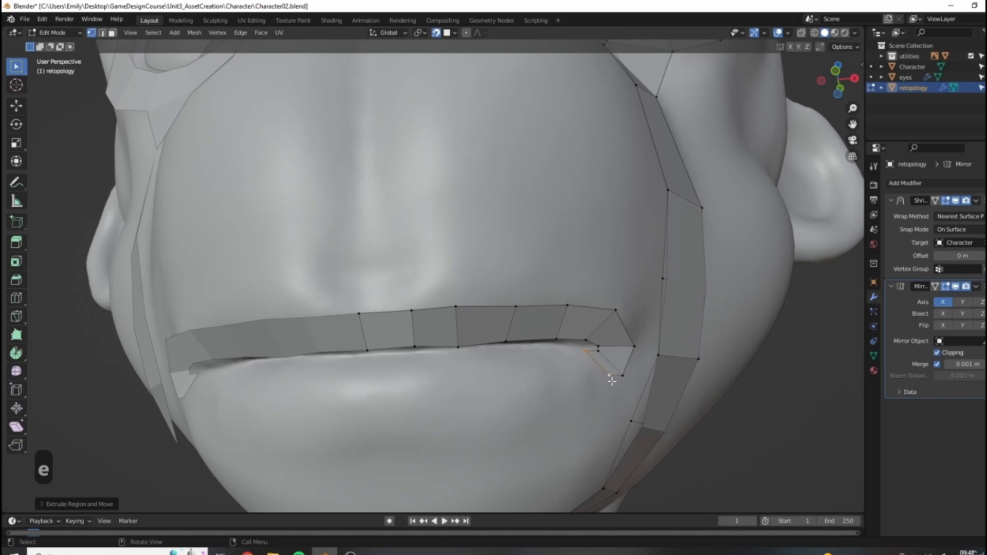
pyautogui.press('g')
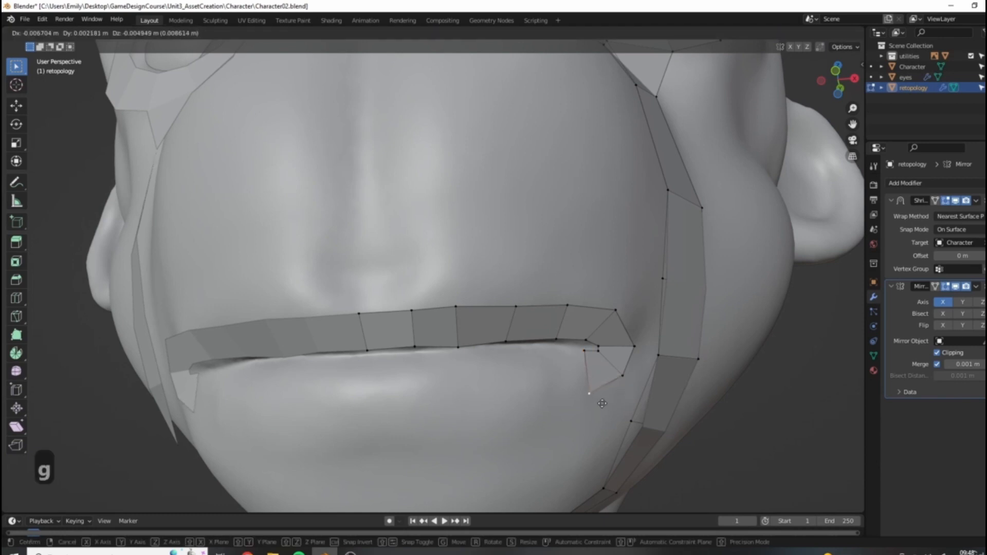
pyautogui.click(608, 406)
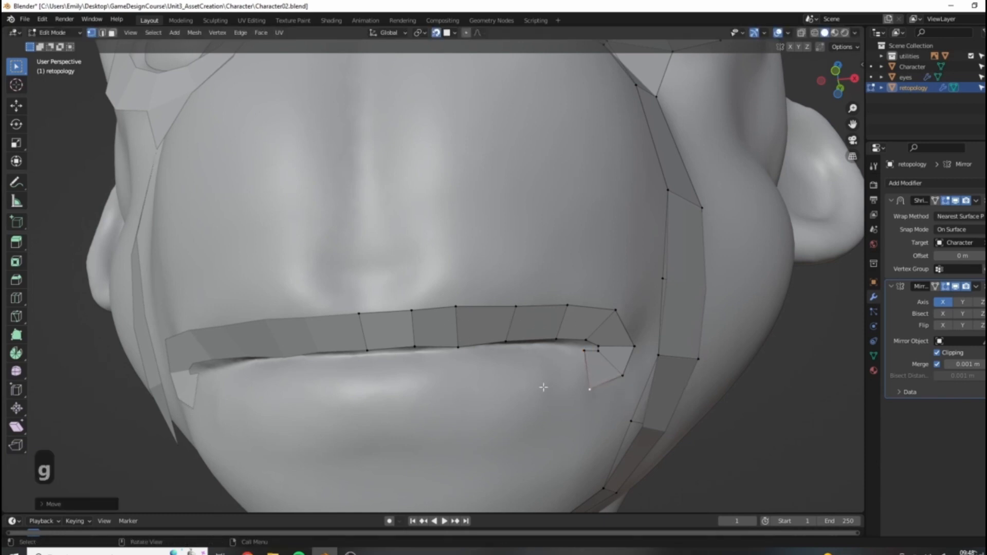
# Step: Extrude the lower-lip end edge inward five times to run a strip of quads to the mouth's centre line
pyautogui.click(589, 389)
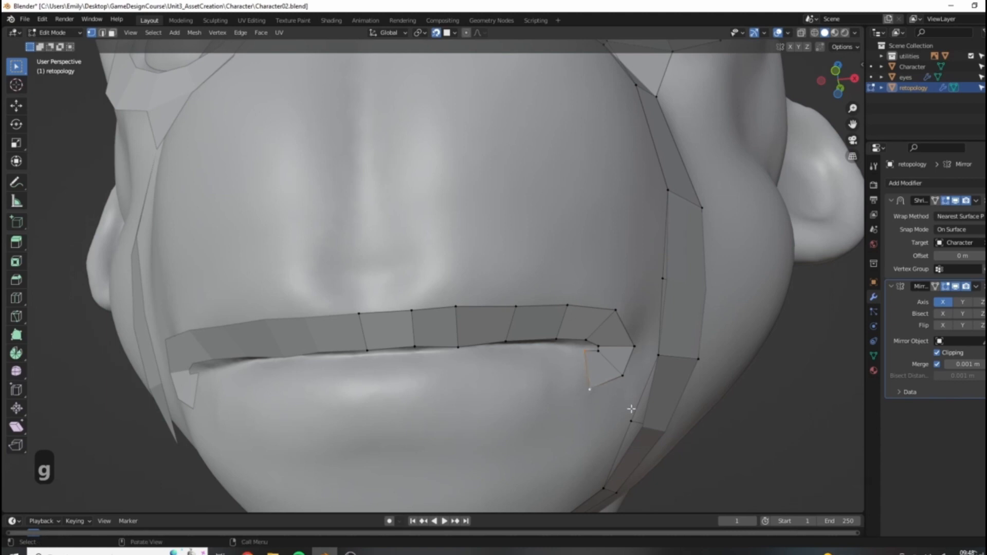
pyautogui.press('e')
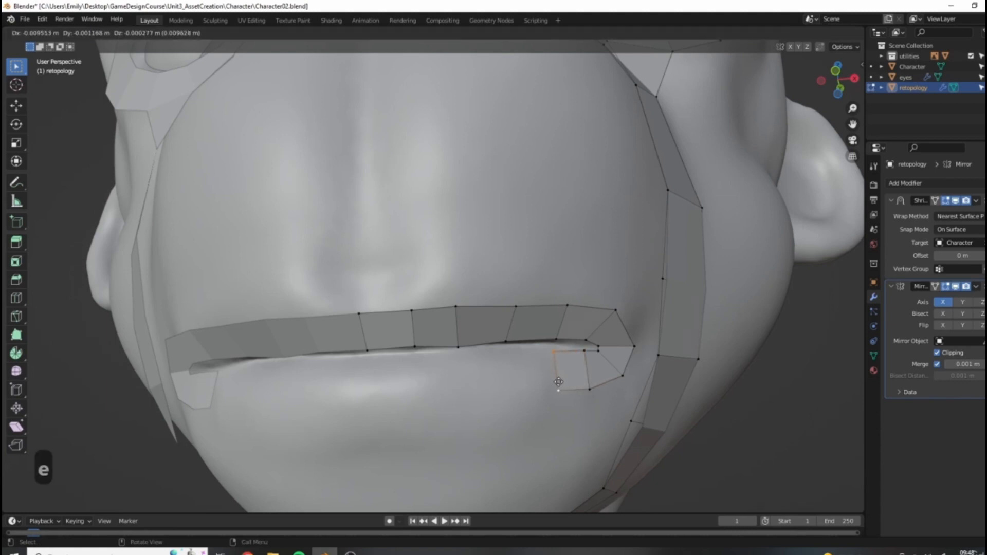
pyautogui.click(575, 389)
pyautogui.press('e')
pyautogui.click(523, 390)
pyautogui.press('e')
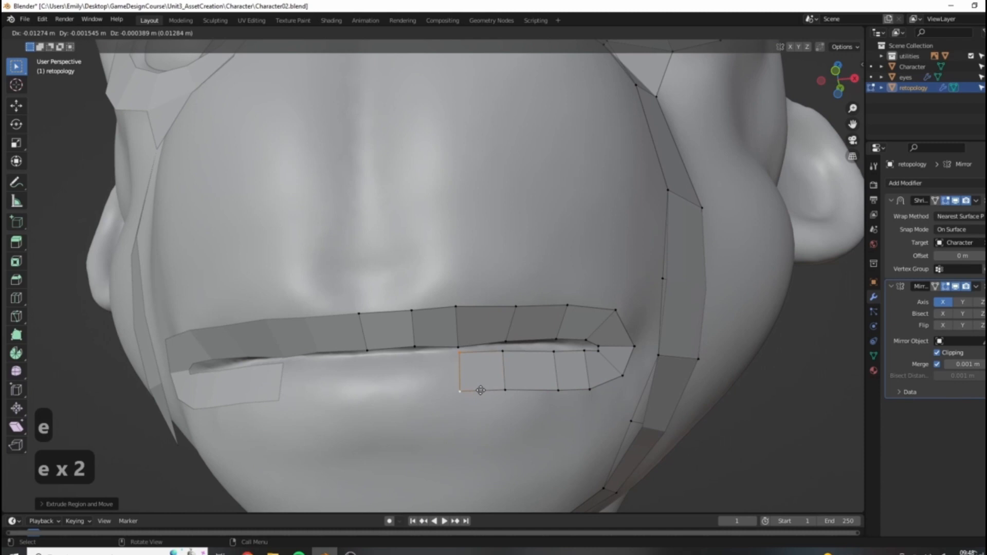
pyautogui.click(478, 391)
pyautogui.press('e')
pyautogui.click(416, 392)
pyautogui.press('e')
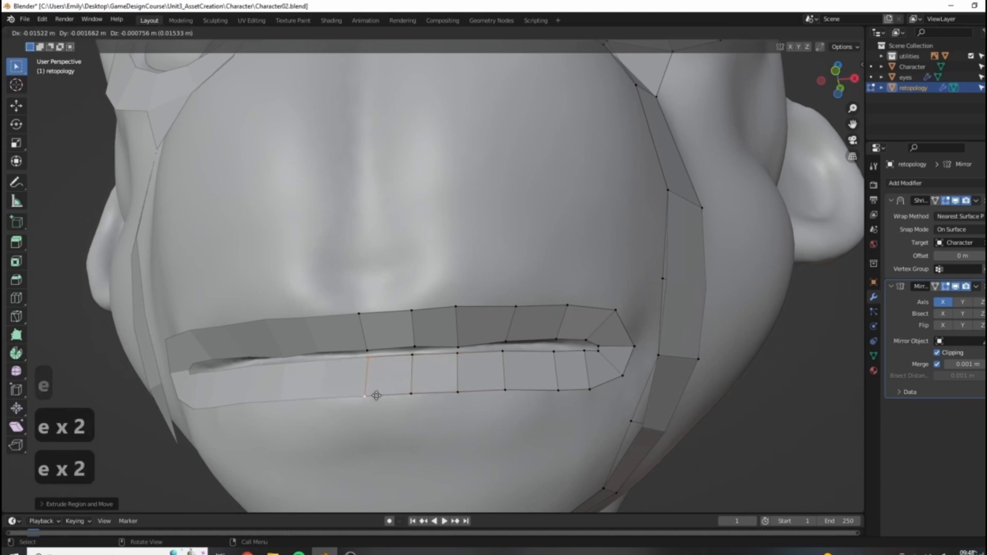
pyautogui.click(373, 395)
# Step: Examine how the new lip strips sit relative to the muzzle and eye loops from several angles
pyautogui.scroll(-4, 498, 398)
pyautogui.moveTo(498, 398); pyautogui.dragTo(357, 286, button='middle')
pyautogui.scroll(3, 371, 325)
pyautogui.moveTo(386, 340); pyautogui.dragTo(473, 313, button='middle')
pyautogui.scroll(-3, 430, 352)
pyautogui.scroll(-3, 485, 318)
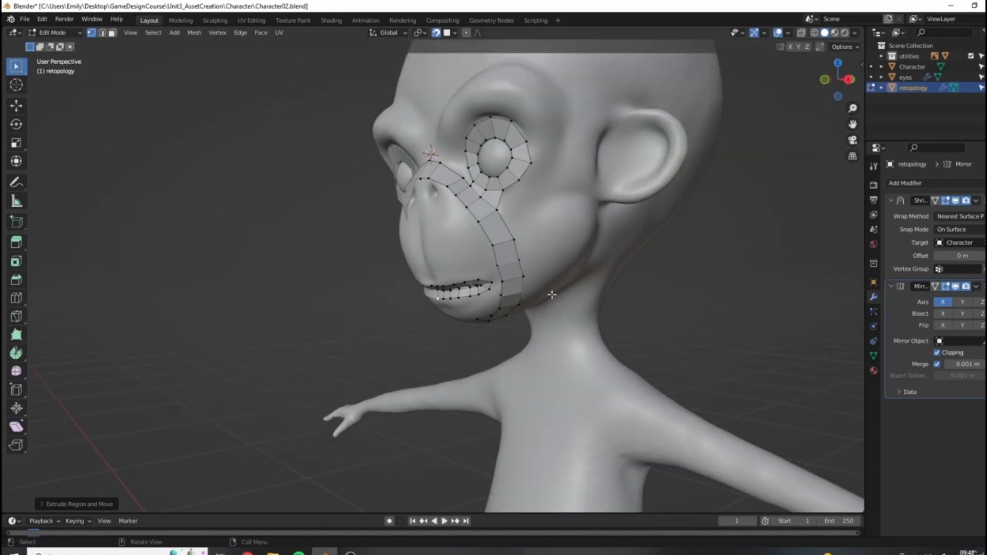
pyautogui.moveTo(551, 294); pyautogui.dragTo(649, 268, button='middle')
pyautogui.scroll(4, 512, 293)
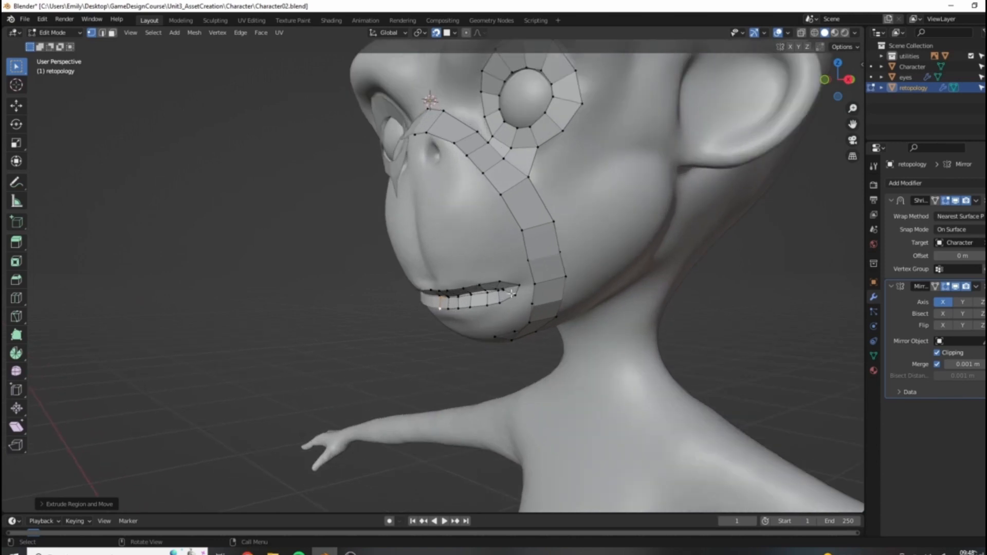
pyautogui.moveTo(523, 176); pyautogui.dragTo(512, 289, button='middle')
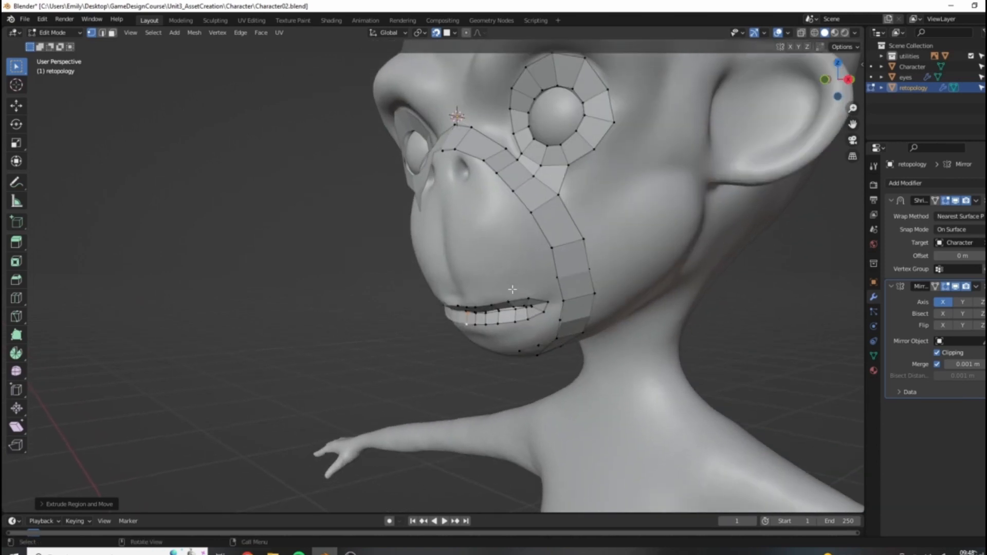
pyautogui.scroll(6, 546, 311)
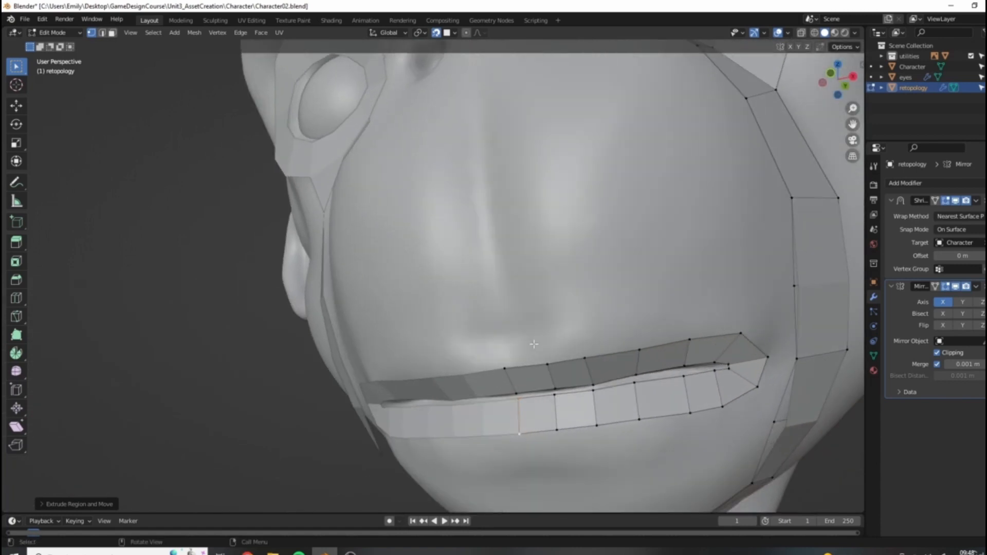
pyautogui.moveTo(562, 312); pyautogui.dragTo(484, 303, button='middle')
pyautogui.scroll(-3, 484, 302)
pyautogui.scroll(-4, 469, 292)
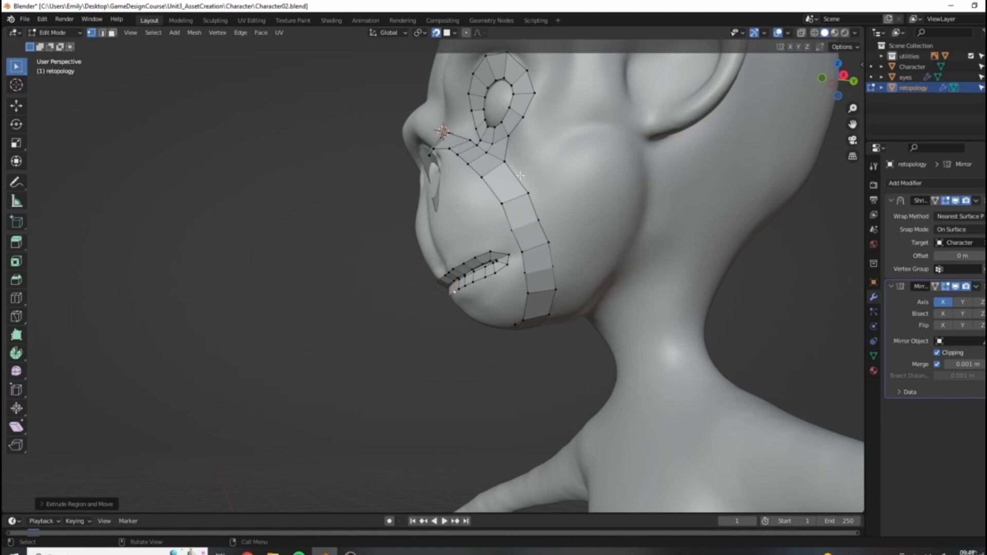
pyautogui.moveTo(454, 277); pyautogui.dragTo(474, 309, button='middle')
pyautogui.scroll(4, 542, 307)
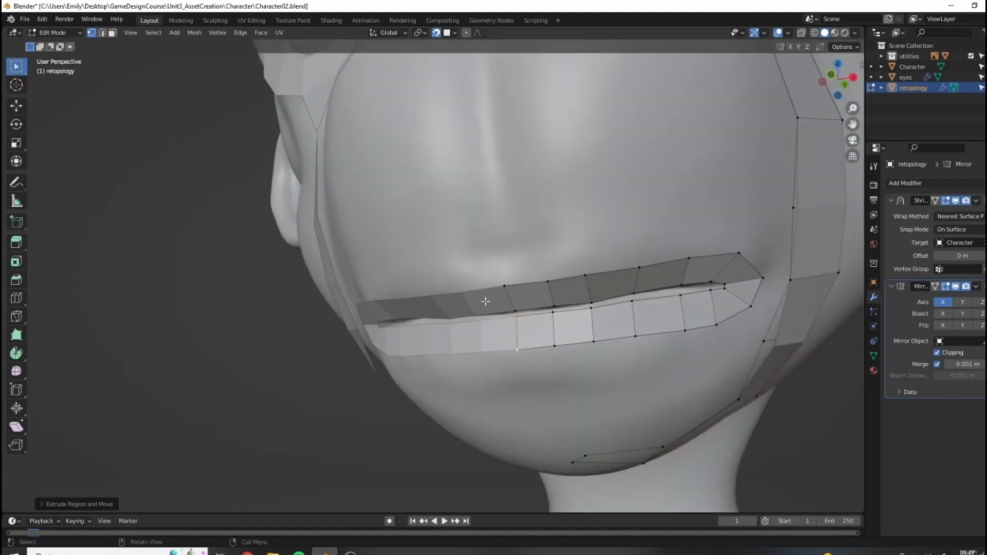
# Step: Nudge the mouth-line vertices of the upper and lower lips midway along the mouth to line them up
pyautogui.click(692, 284)
pyautogui.scroll(2, 733, 357)
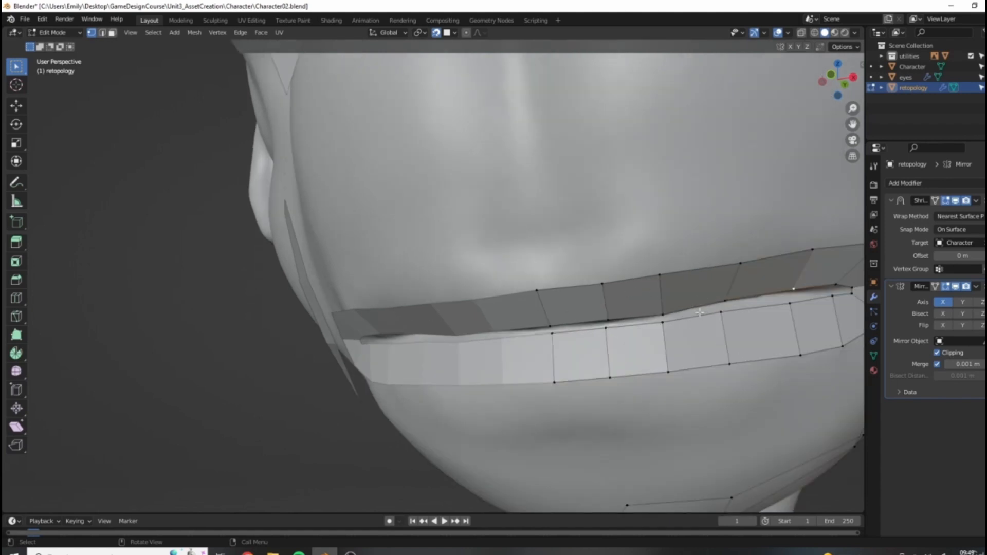
pyautogui.press('g')
pyautogui.press('g')
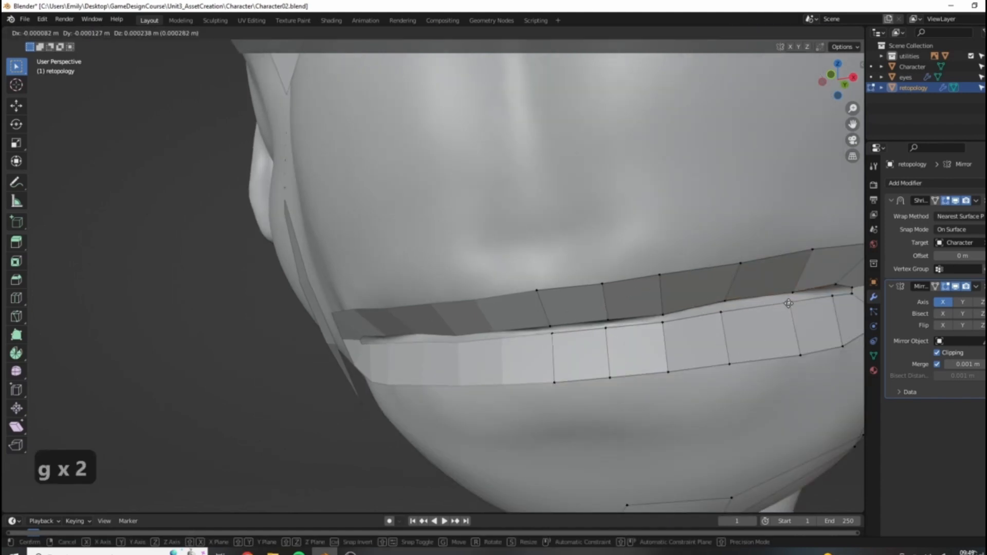
pyautogui.click(790, 304)
pyautogui.click(726, 312)
pyautogui.press('g')
pyautogui.click(728, 311)
pyautogui.click(726, 301)
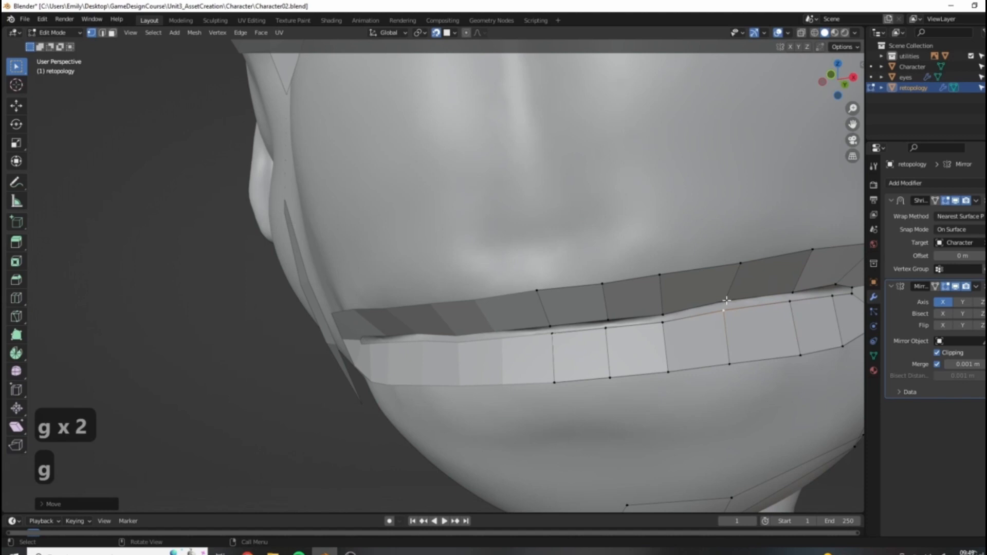
pyautogui.press('g')
pyautogui.click(725, 303)
# Step: Fill the gap between the upper and lower lip strips with faces from the centre line to the mouth corner
pyautogui.click(551, 325)
pyautogui.keyDown('shift'); pyautogui.click(552, 334); pyautogui.keyUp('shift')
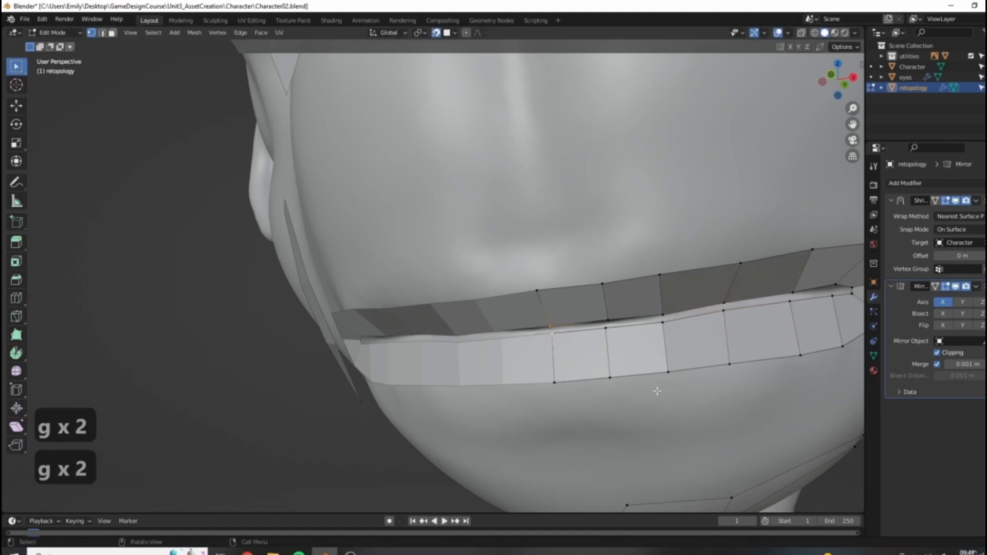
pyautogui.press('f')
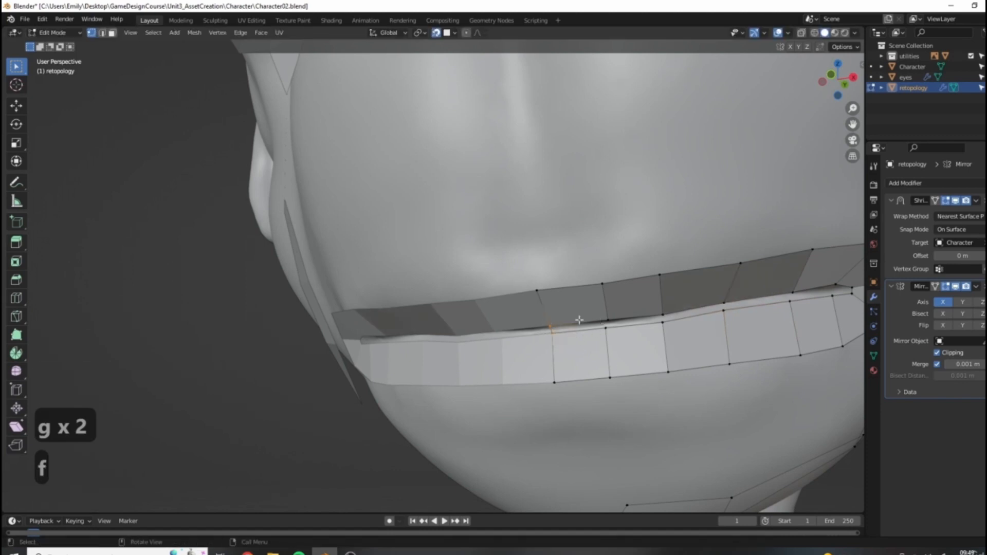
pyautogui.moveTo(563, 342); pyautogui.dragTo(501, 283, button='middle')
pyautogui.scroll(4, 535, 340)
pyautogui.scroll(-3, 500, 283)
pyautogui.press('f')
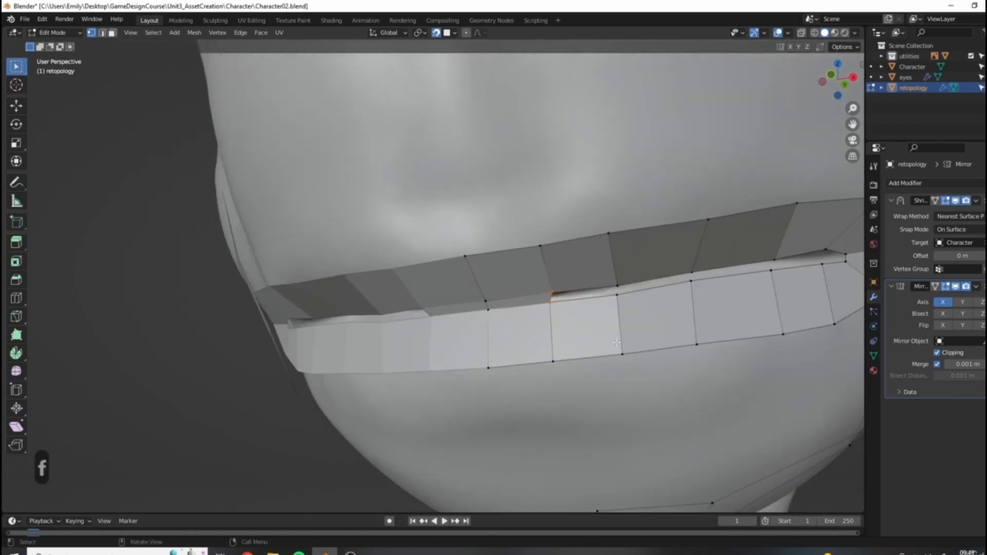
pyautogui.press('f')
pyautogui.press('f')
pyautogui.press('f')
pyautogui.press('f')
pyautogui.press('f')
pyautogui.moveTo(617, 343); pyautogui.dragTo(688, 317, button='middle')
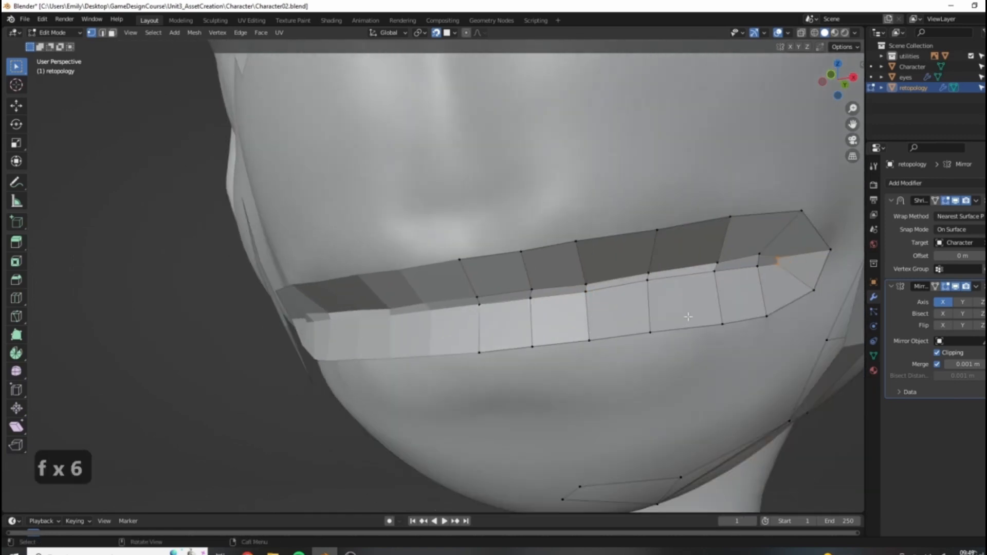
# Step: Examine the gap between the mouth corner and the muzzle loop from several angles
pyautogui.scroll(-6, 688, 317)
pyautogui.scroll(4, 500, 308)
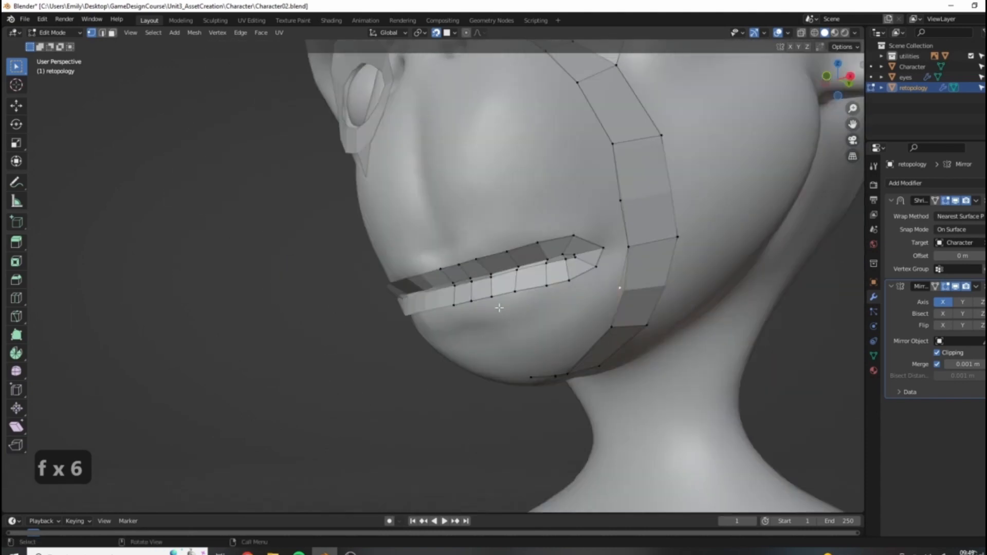
pyautogui.scroll(-5, 493, 279)
pyautogui.moveTo(493, 279); pyautogui.dragTo(558, 278, button='middle')
pyautogui.scroll(4, 470, 269)
pyautogui.scroll(2, 558, 278)
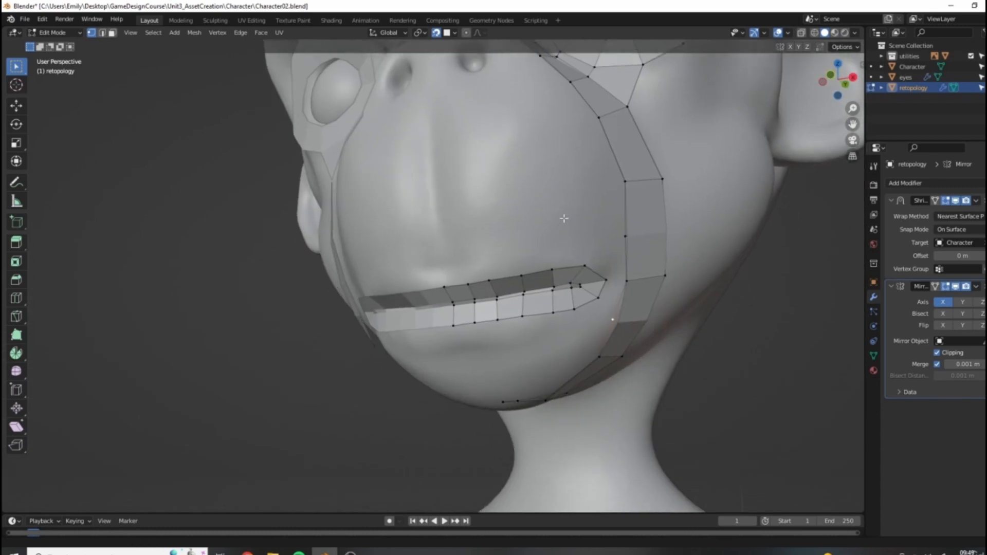
pyautogui.scroll(-5, 594, 290)
pyautogui.moveTo(598, 227); pyautogui.dragTo(627, 266, button='middle')
pyautogui.scroll(2, 542, 230)
pyautogui.scroll(-3, 542, 230)
pyautogui.moveTo(542, 230); pyautogui.dragTo(560, 277, button='middle')
pyautogui.scroll(4, 564, 284)
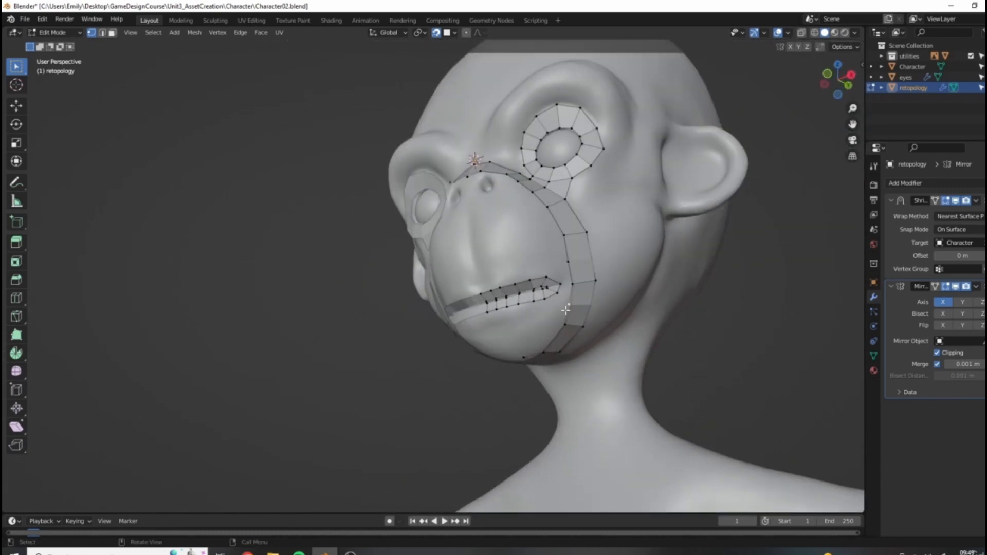
# Step: Bridge the mouth corner to the muzzle loop with one quad below and one quad above the corner
pyautogui.scroll(3, 564, 284)
pyautogui.keyDown('shift'); pyautogui.click(747, 302); pyautogui.keyUp('shift')
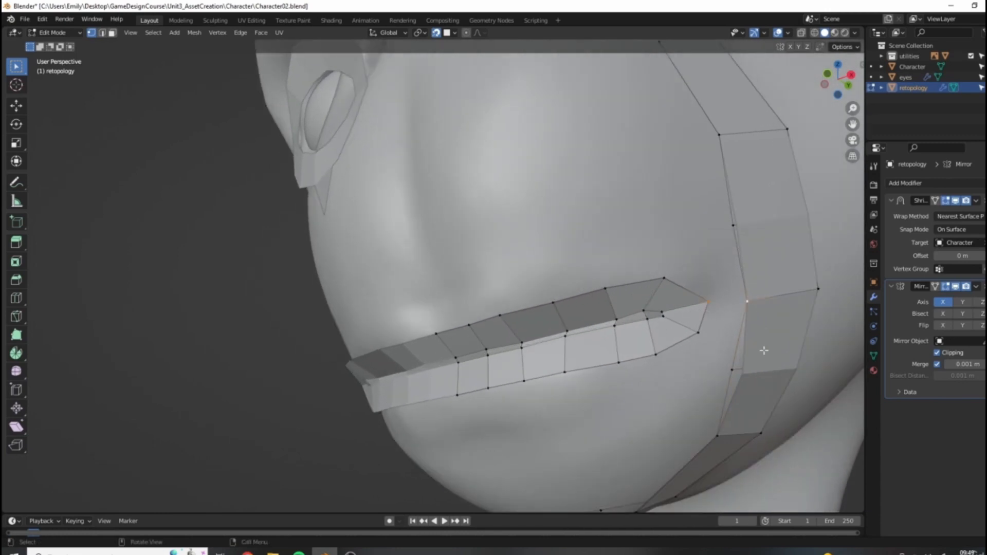
pyautogui.moveTo(747, 301); pyautogui.dragTo(675, 345, button='middle')
pyautogui.scroll(-1, 616, 334)
pyautogui.keyDown('shift'); pyautogui.click(550, 345); pyautogui.keyUp('shift')
pyautogui.press('f')
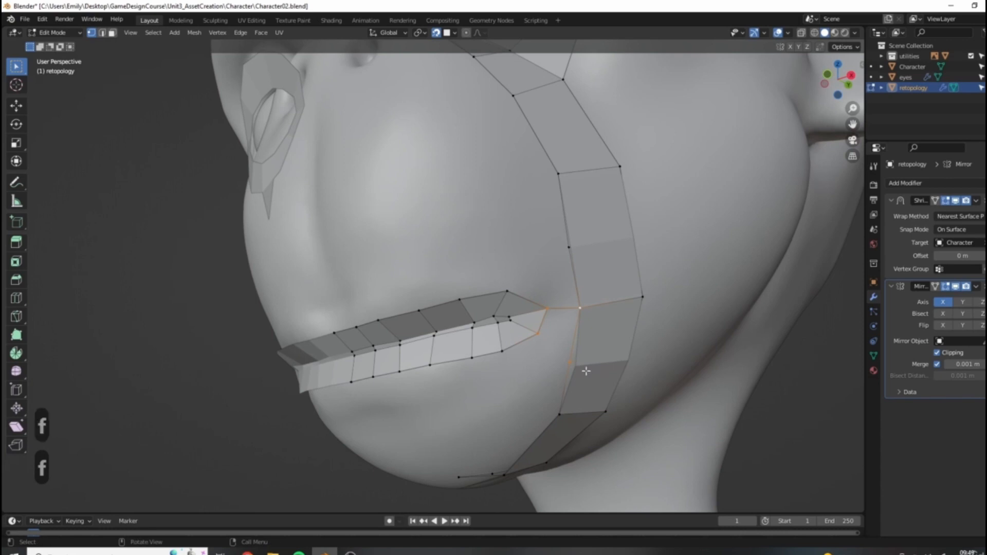
pyautogui.keyDown('shift'); pyautogui.click(569, 248); pyautogui.keyUp('shift')
pyautogui.press('f')
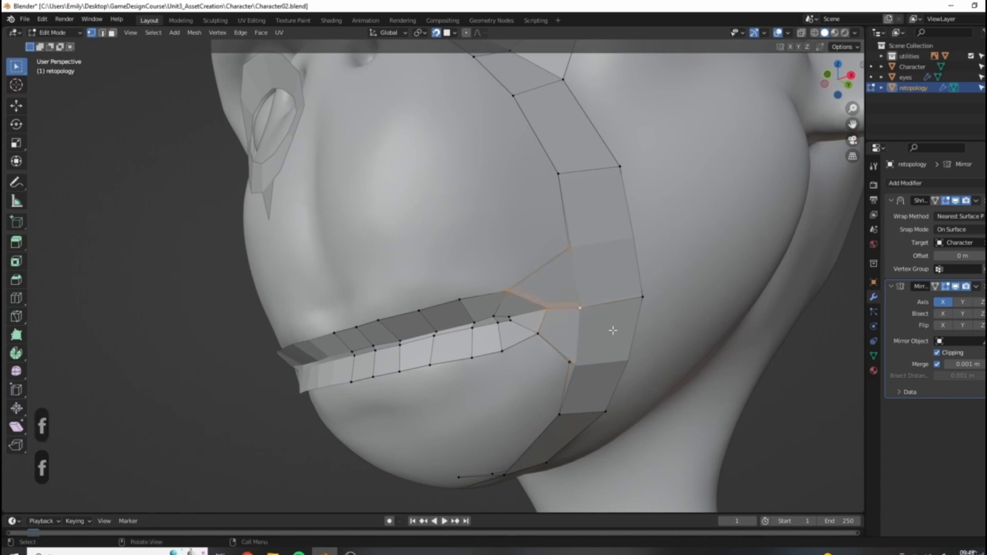
# Step: Raise the vertices along the upper edge of the upper-lip strip one by one from the corner to the centre
pyautogui.press('g')
pyautogui.click(538, 293)
pyautogui.press('g')
pyautogui.click(457, 295)
pyautogui.click(419, 311)
pyautogui.press('g')
pyautogui.click(415, 305)
pyautogui.click(378, 320)
pyautogui.press('g')
pyautogui.click(374, 316)
pyautogui.click(356, 327)
pyautogui.press('g')
pyautogui.click(353, 324)
pyautogui.click(334, 333)
pyautogui.press('g')
pyautogui.click(335, 332)
# Step: Set the viewport shading colour to Random and leave Edit Mode
pyautogui.scroll(-5, 335, 332)
pyautogui.moveTo(335, 331); pyautogui.dragTo(802, 133, button='middle')
pyautogui.click(856, 33)
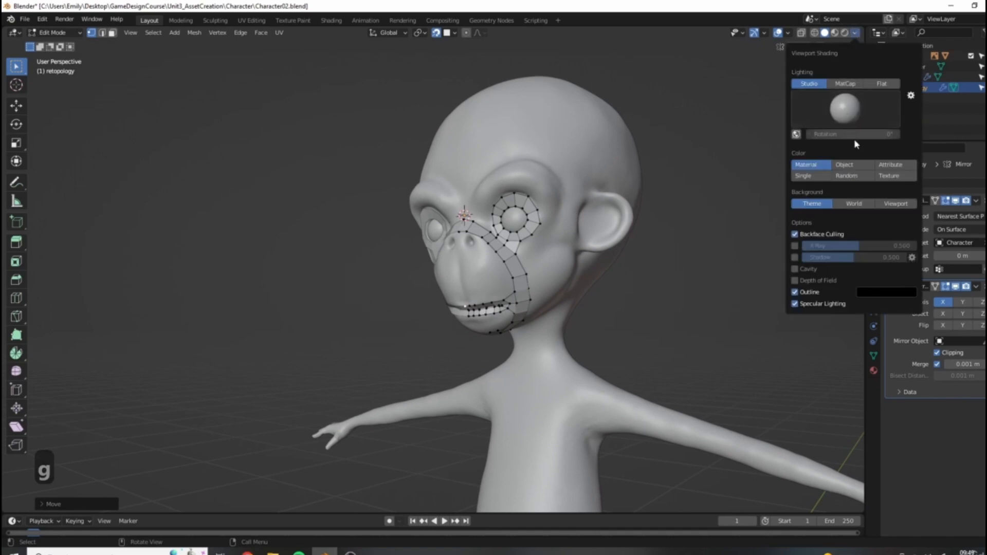
pyautogui.click(850, 176)
pyautogui.moveTo(643, 195)
pyautogui.mouseDown(button='middle')
pyautogui.moveTo(635, 185)
pyautogui.moveTo(641, 231)
pyautogui.mouseUp(button='middle')
pyautogui.press('Tab')
# Step: Examine the coloured retopology loops against the whole head and body from near and far
pyautogui.scroll(-3, 601, 254)
pyautogui.scroll(3, 537, 260)
pyautogui.scroll(-4, 602, 244)
pyautogui.scroll(5, 559, 237)
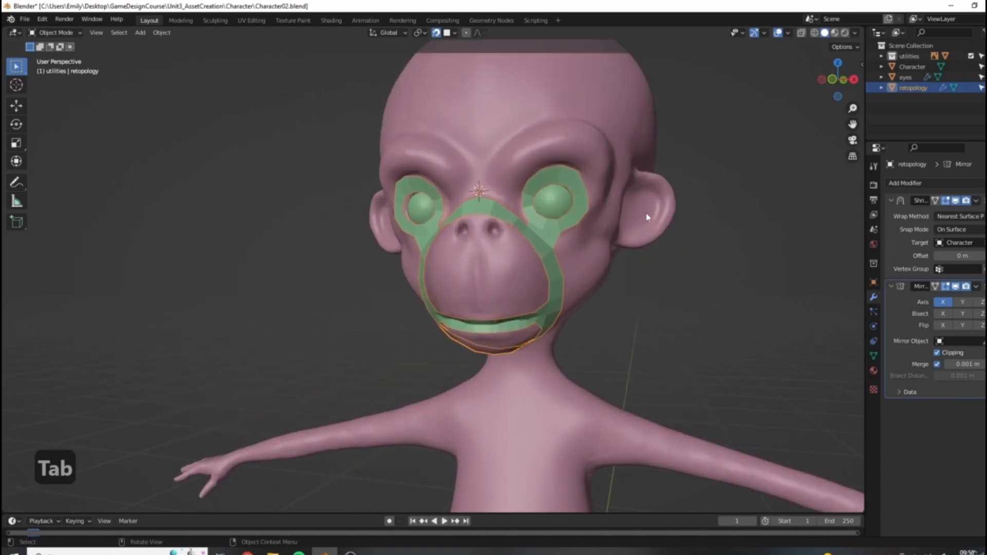
pyautogui.scroll(-3, 665, 190)
pyautogui.moveTo(665, 190); pyautogui.dragTo(563, 281, button='middle')
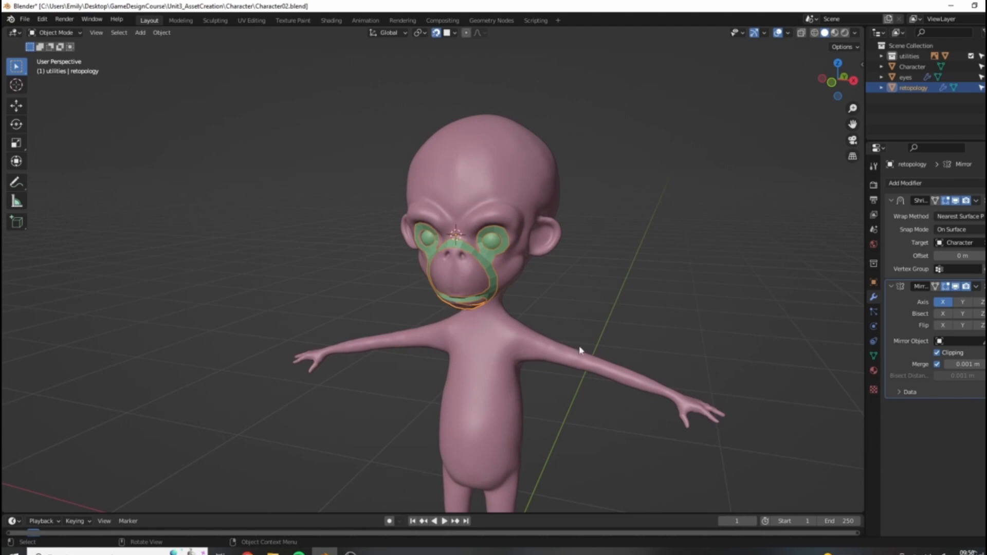
pyautogui.scroll(4, 532, 261)
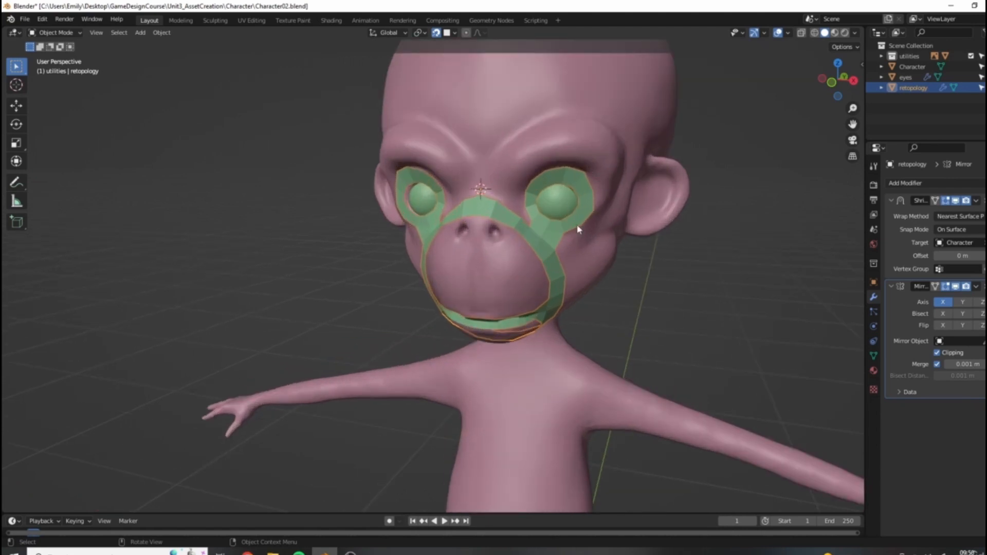
# Step: Select the eyes object and examine the eye, muzzle and mouth loops from both sides and the front
pyautogui.click(570, 233)
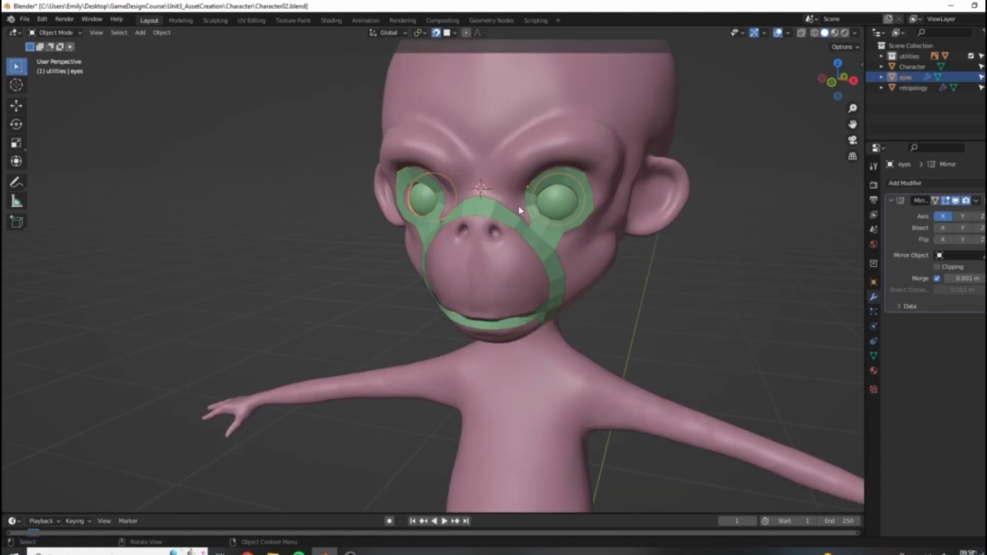
pyautogui.click(572, 239)
pyautogui.click(562, 219)
pyautogui.moveTo(559, 216); pyautogui.dragTo(598, 209, button='middle')
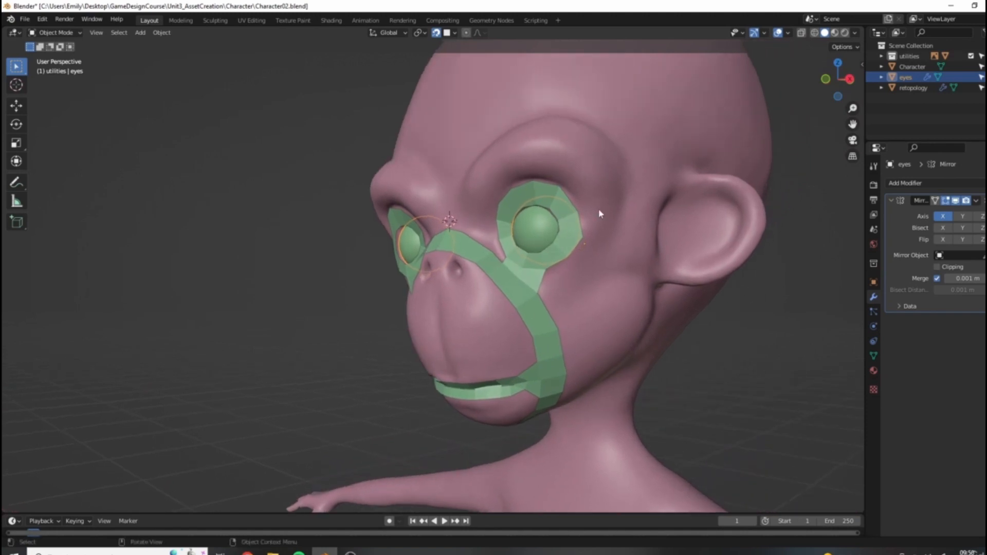
pyautogui.click(555, 263)
pyautogui.click(555, 221)
pyautogui.moveTo(601, 253); pyautogui.dragTo(529, 297, button='middle')
pyautogui.moveTo(535, 228); pyautogui.dragTo(685, 255, button='middle')
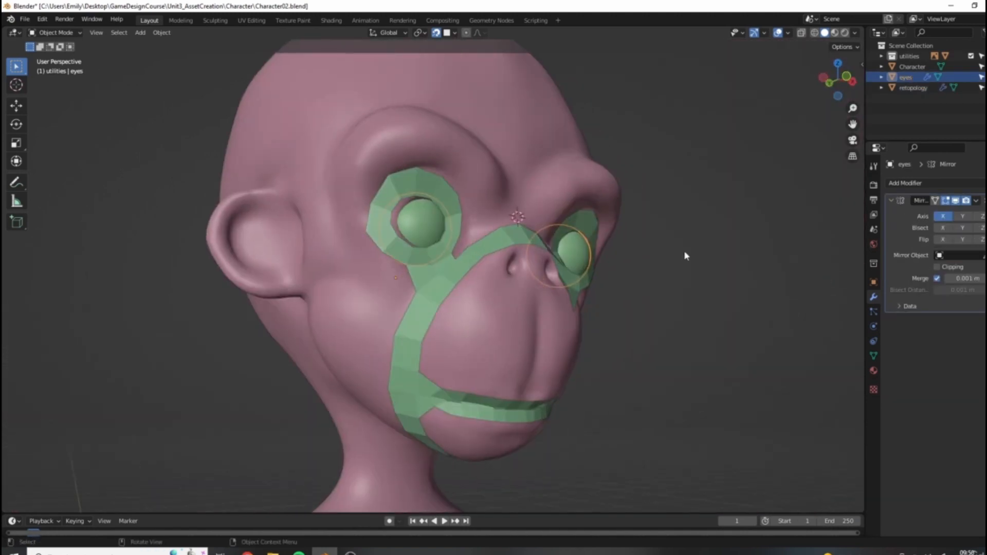
pyautogui.moveTo(404, 238); pyautogui.dragTo(719, 275, button='middle')
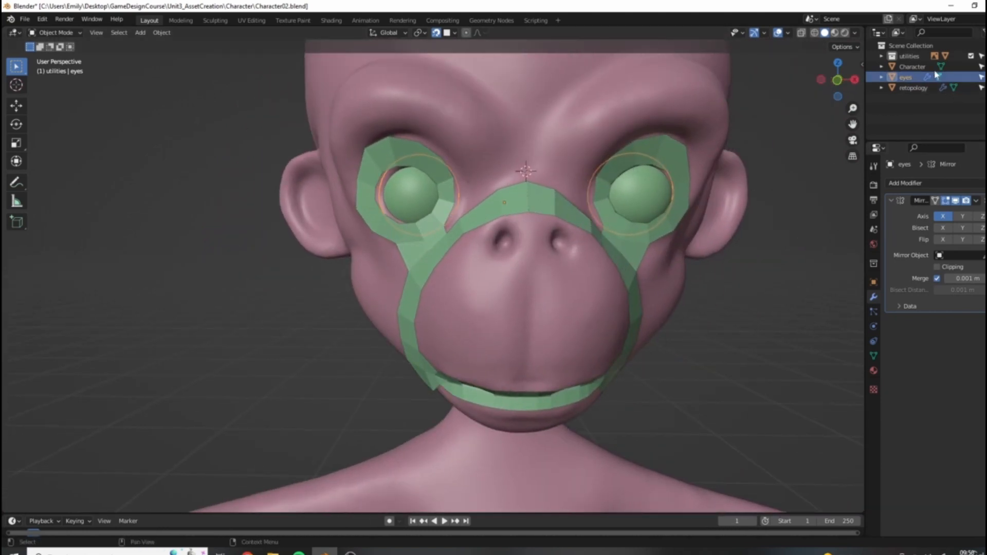
# Step: Capitalise the object names, renaming the eyes object as Eyes and the retopology object as Retopology
pyautogui.doubleClick(915, 76)
pyautogui.write('Eyes')
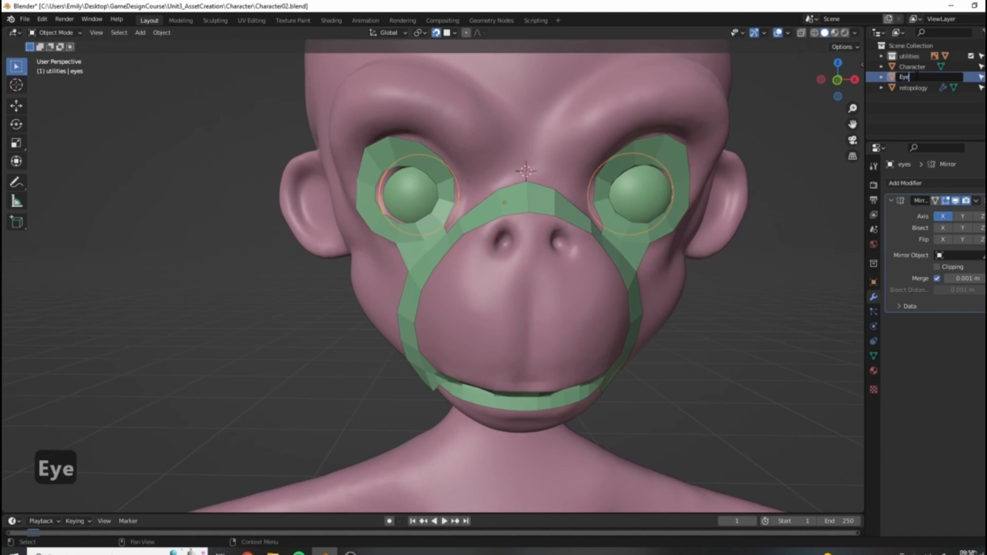
pyautogui.press('Return')
pyautogui.doubleClick(908, 88)
pyautogui.press('Left')
pyautogui.press('Right')
pyautogui.press('BackSpace')
pyautogui.write('R')
pyautogui.press('Return')
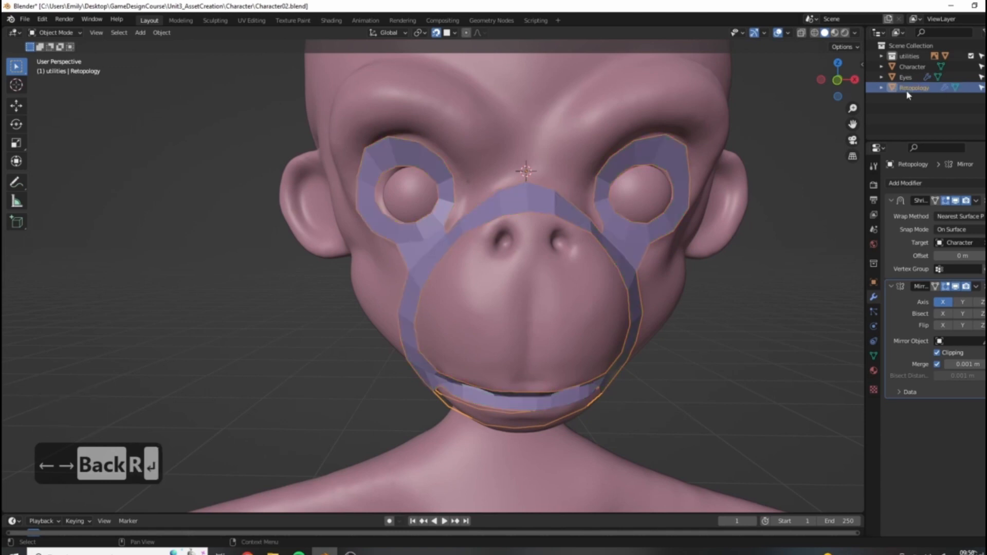
# Step: Try the name Eyes01 on the eyes object and restore its name to Eyes
pyautogui.doubleClick(906, 77)
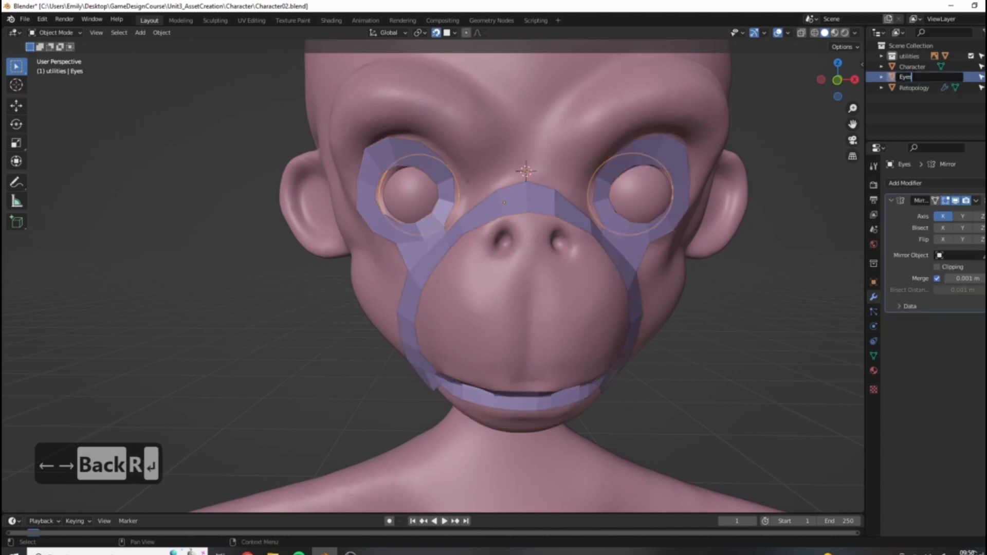
pyautogui.write('01')
pyautogui.press('Return')
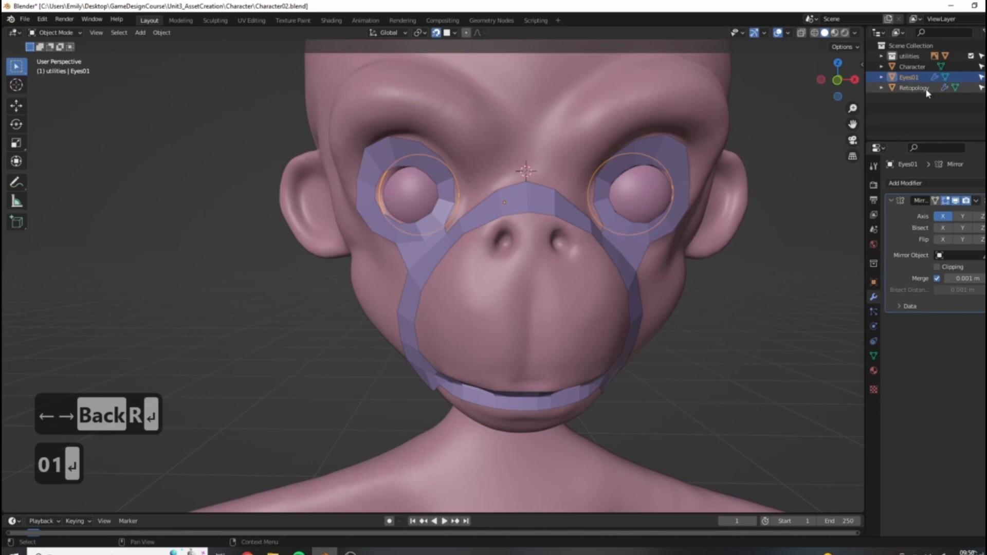
pyautogui.doubleClick(909, 77)
pyautogui.press('BackSpace')
pyautogui.press('BackSpace')
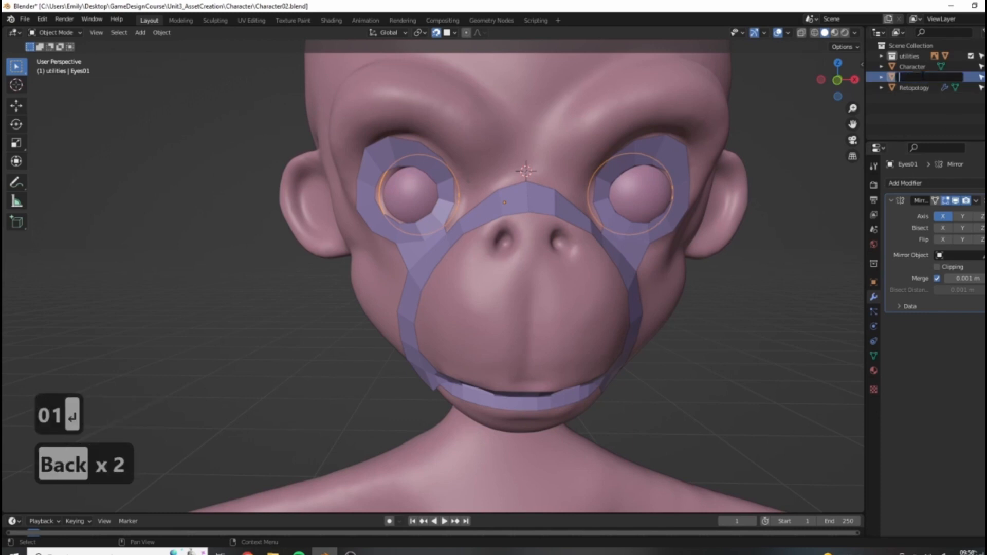
pyautogui.write('Eyes')
pyautogui.press('Return')
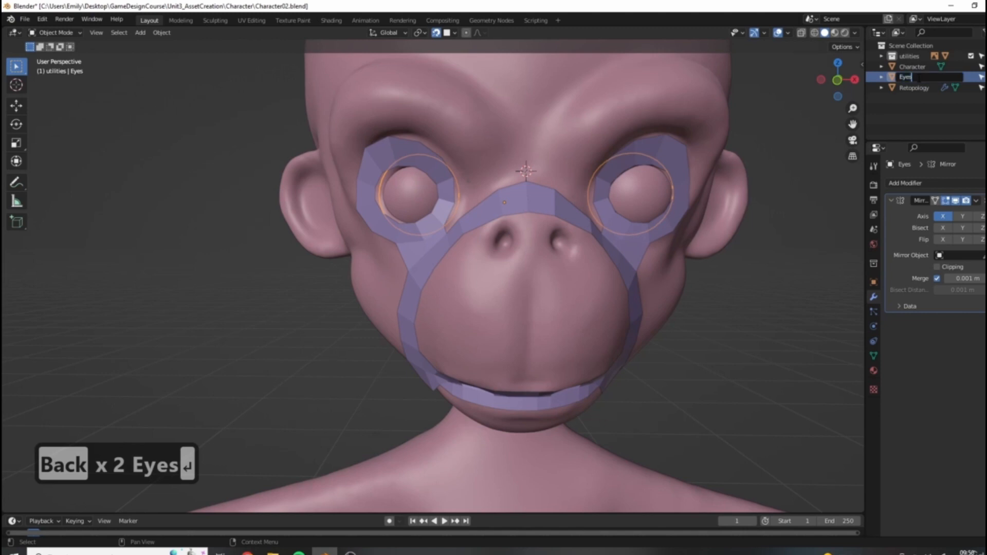
# Step: Add the number 01 to the eyes object's name and change it to Eyes02
pyautogui.write('01')
pyautogui.press('Return')
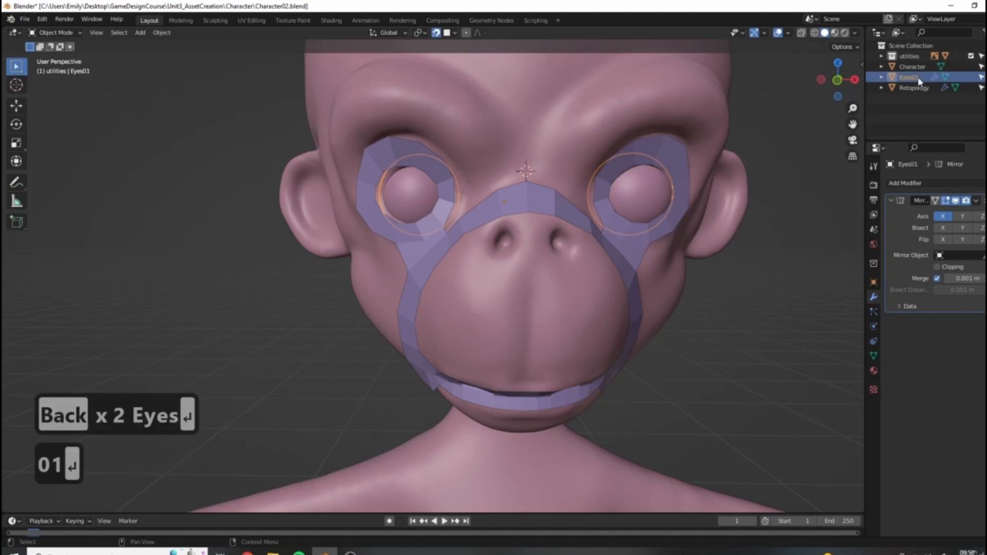
pyautogui.doubleClick(918, 79)
pyautogui.click(918, 78)
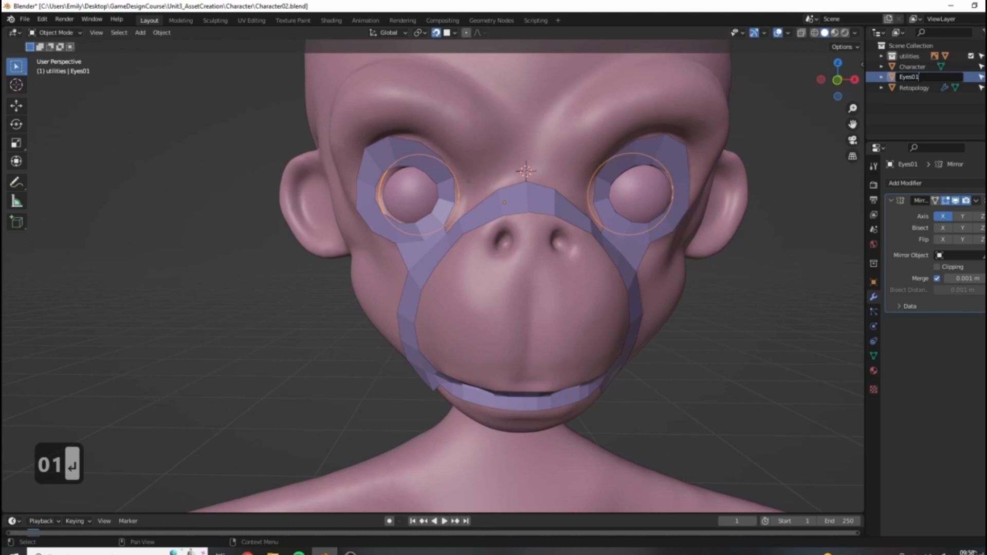
pyautogui.press('BackSpace')
pyautogui.write('2')
pyautogui.press('Return')
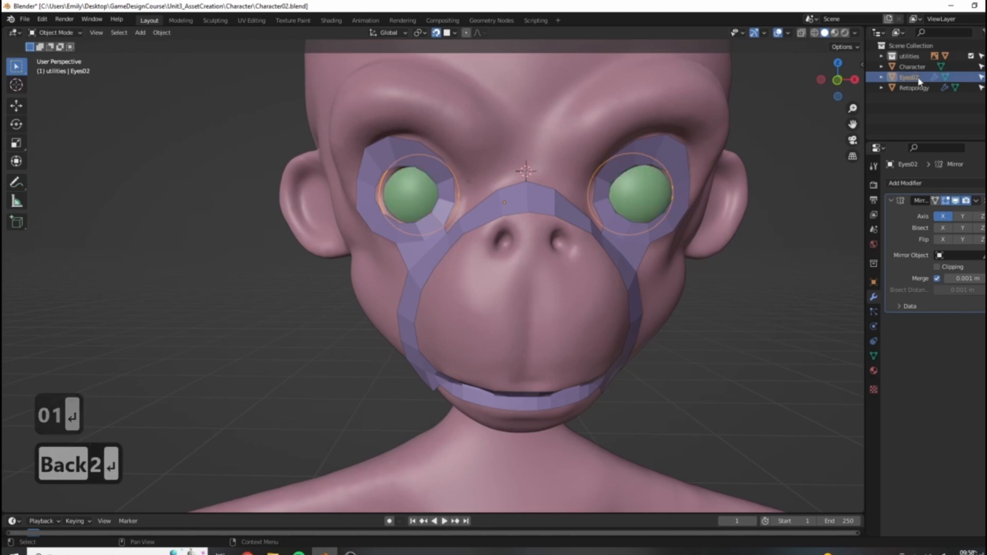
# Step: Remove the number from the eyes object's name so that it reads Eyes
pyautogui.moveTo(793, 149); pyautogui.dragTo(656, 175, button='middle')
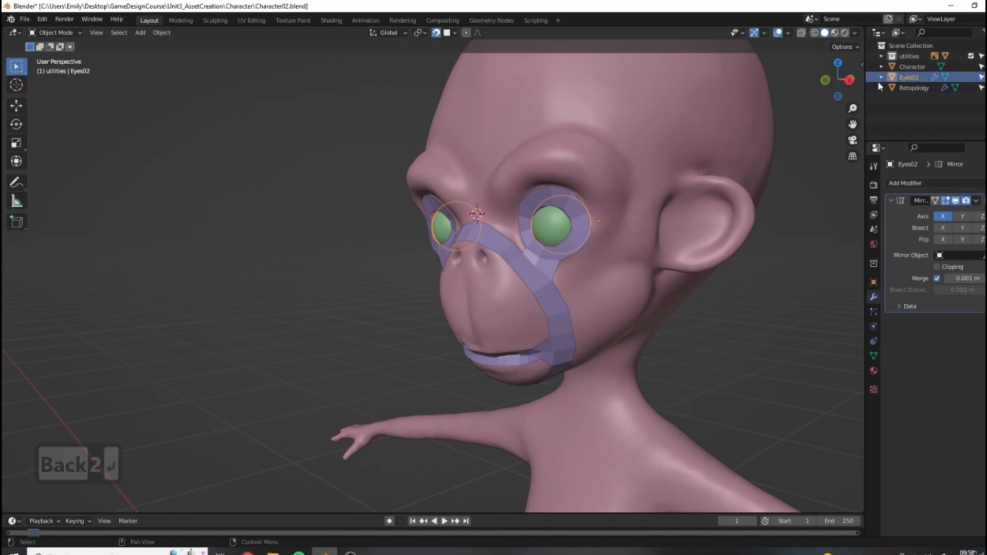
pyautogui.doubleClick(909, 77)
pyautogui.click(925, 77)
pyautogui.press('BackSpace')
pyautogui.press('BackSpace')
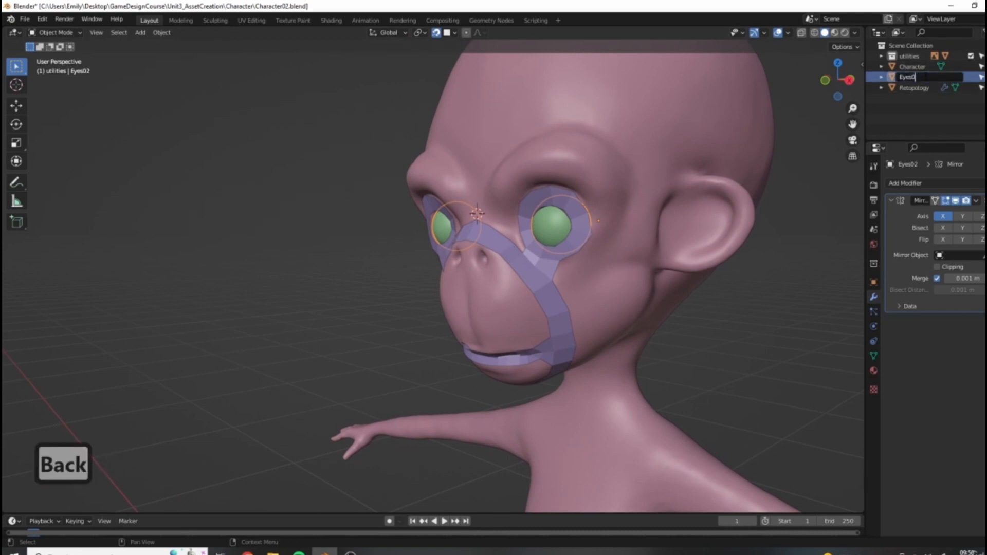
pyautogui.press('Return')
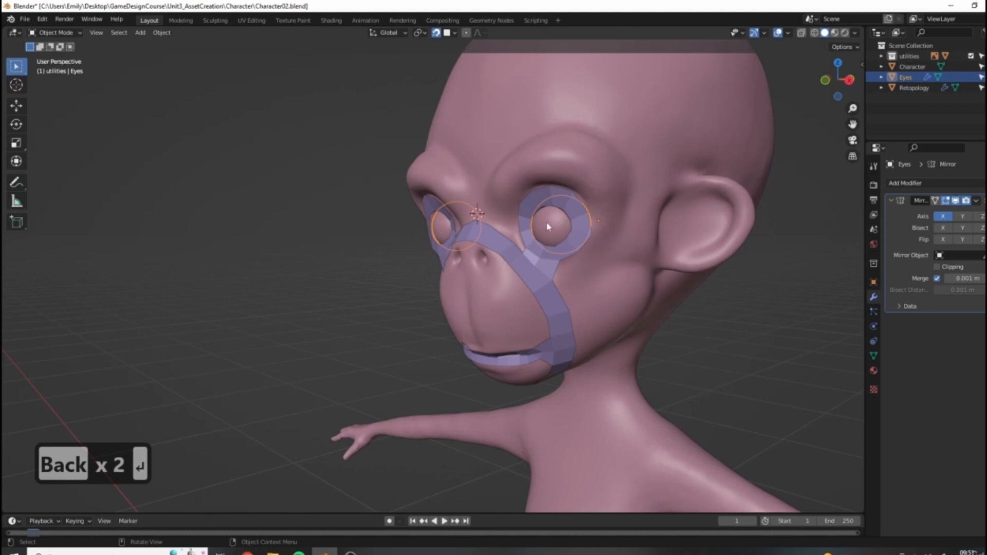
# Step: Rename the eyes object as Eyes02
pyautogui.doubleClick(905, 78)
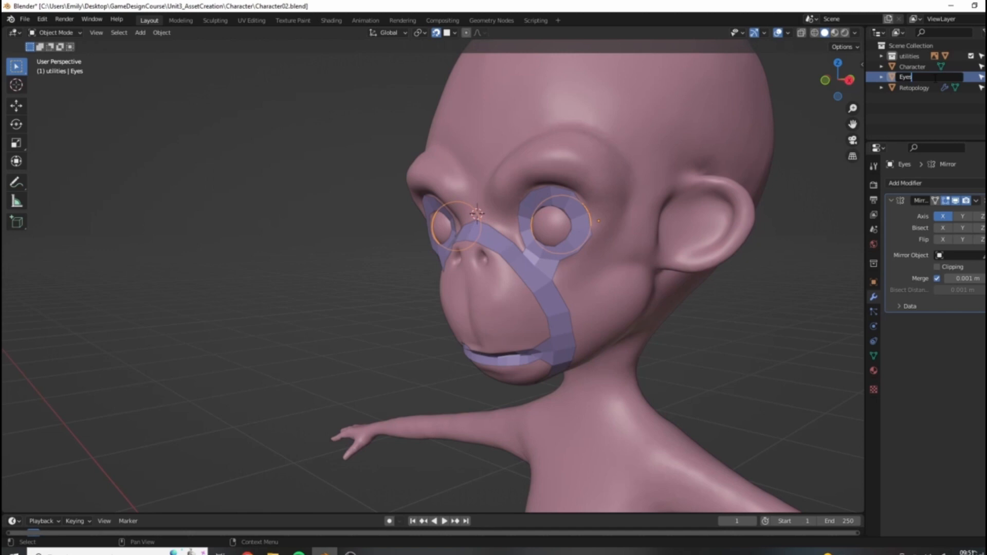
pyautogui.write('01')
pyautogui.press('BackSpace')
pyautogui.write('2')
pyautogui.press('Return')
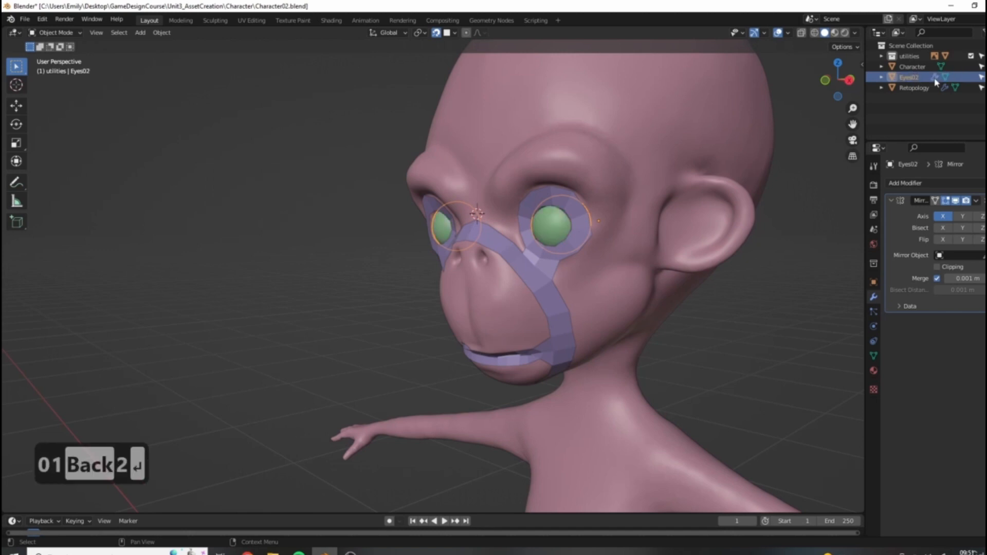
# Step: Select the Retopology mesh on the face and enter Edit Mode
pyautogui.moveTo(667, 213); pyautogui.dragTo(468, 205, button='middle')
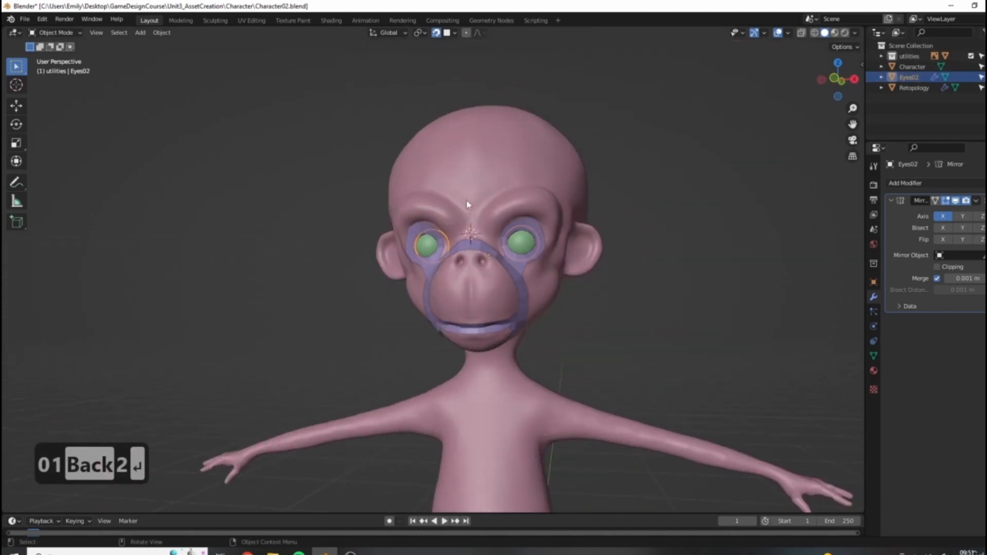
pyautogui.click(468, 204)
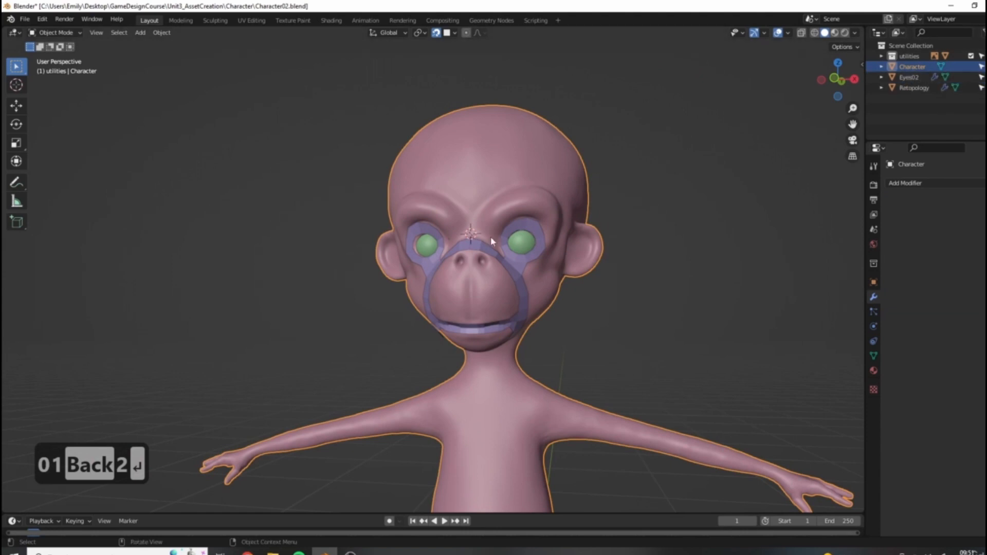
pyautogui.moveTo(491, 241); pyautogui.dragTo(524, 282, button='middle')
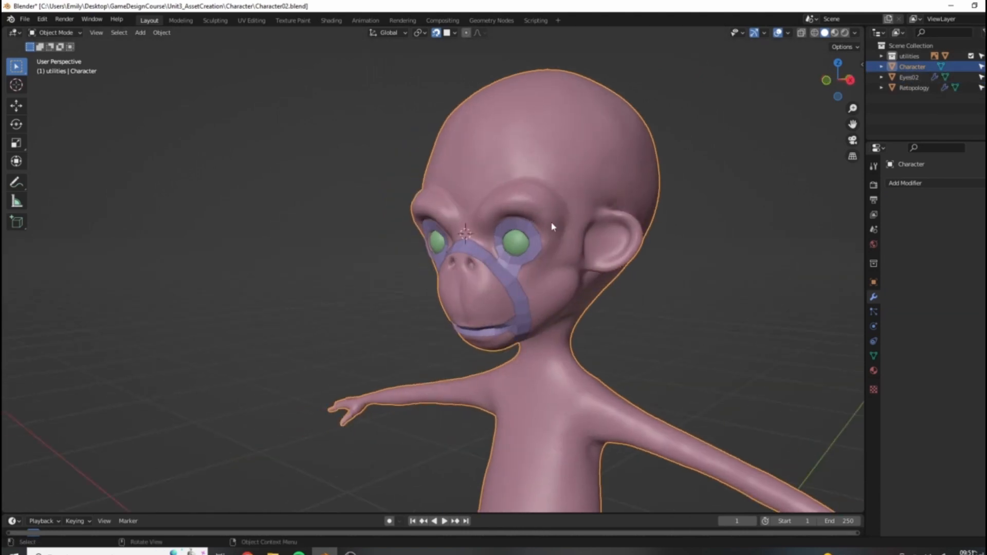
pyautogui.moveTo(524, 328); pyautogui.dragTo(583, 205, button='middle')
pyautogui.click(583, 206)
pyautogui.moveTo(689, 364); pyautogui.dragTo(600, 301, button='middle')
pyautogui.press('Tab')
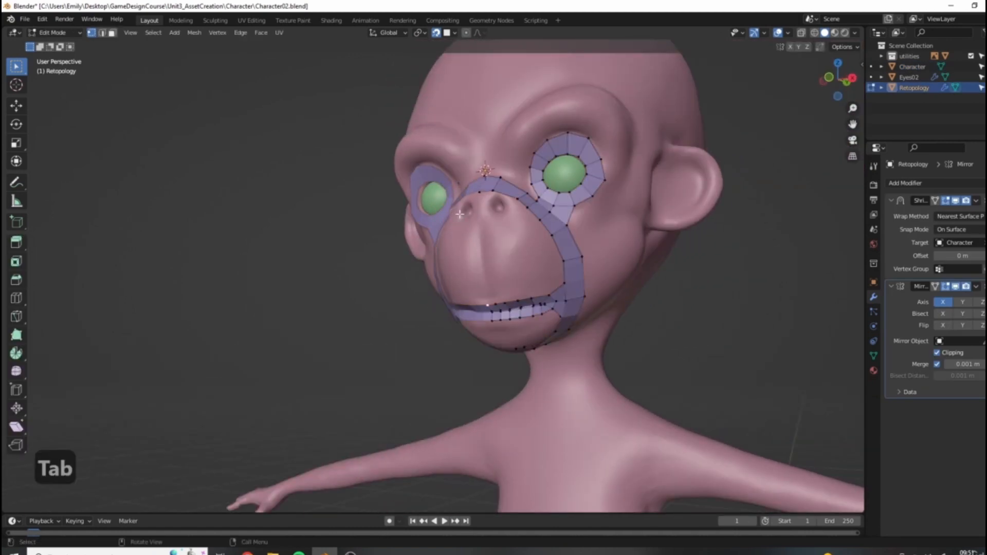
# Step: Extrude the inner centre edge of the muzzle loop one segment down between the nostrils
pyautogui.scroll(1, 573, 276)
pyautogui.moveTo(551, 151); pyautogui.dragTo(496, 268, button='middle')
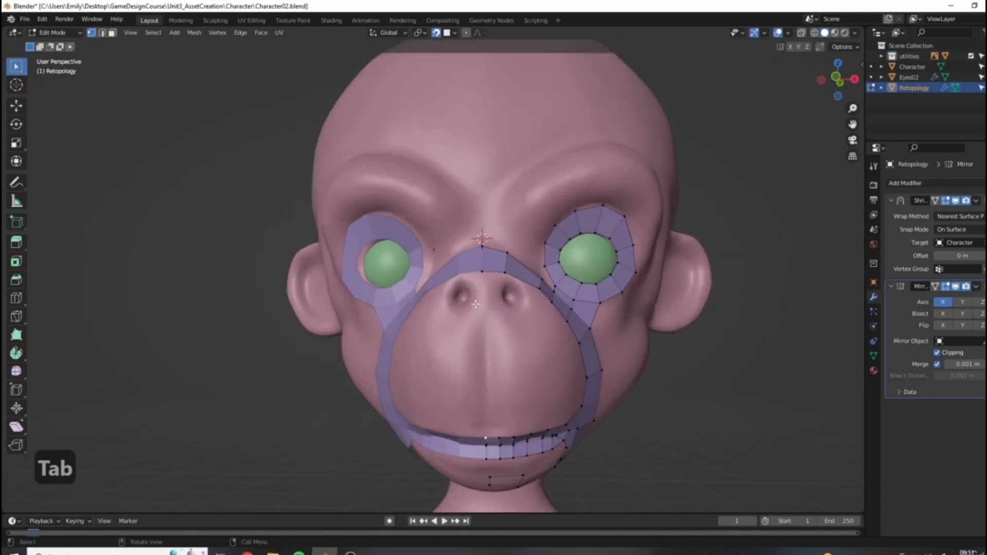
pyautogui.scroll(1, 497, 268)
pyautogui.press('e')
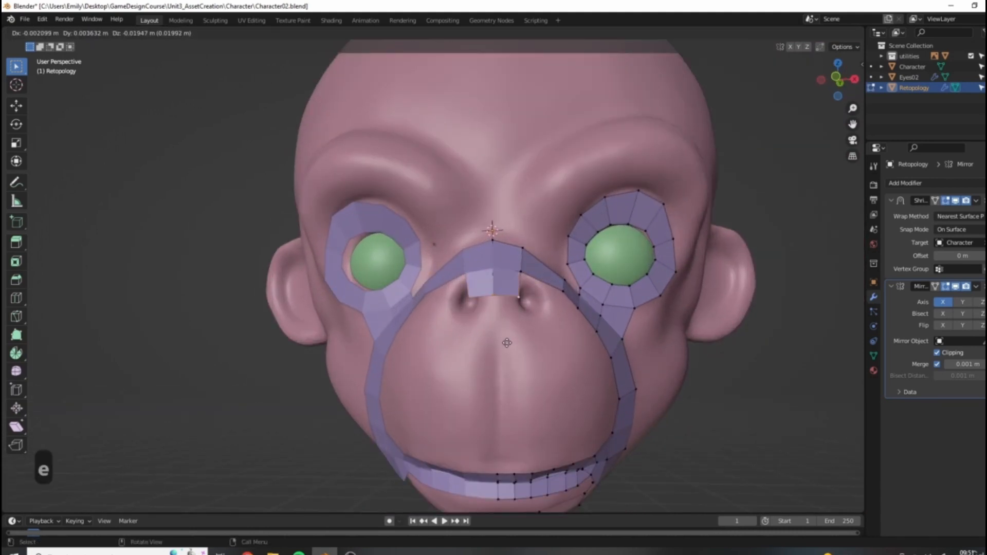
pyautogui.click(520, 276)
# Step: Move the side vertices at the nose bridge inward to narrow the centre strip between the nostrils
pyautogui.click(521, 275)
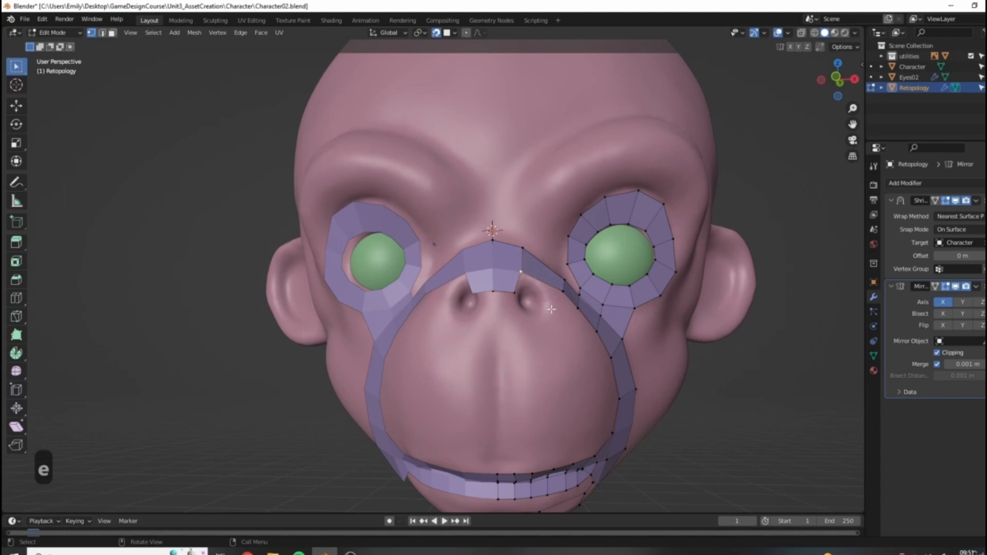
pyautogui.press('g')
pyautogui.click(559, 306)
pyautogui.click(523, 248)
pyautogui.press('g')
pyautogui.click(520, 244)
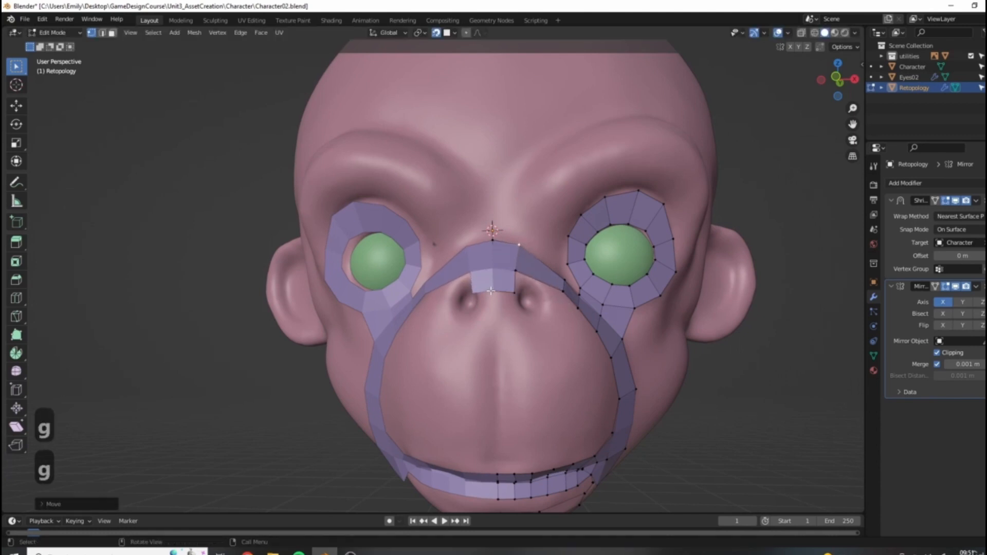
# Step: Extrude the nose strip down the middle of the muzzle in three segments and fill the gap to the upper-lip loop with a face
pyautogui.press('e')
pyautogui.click(537, 332)
pyautogui.press('e')
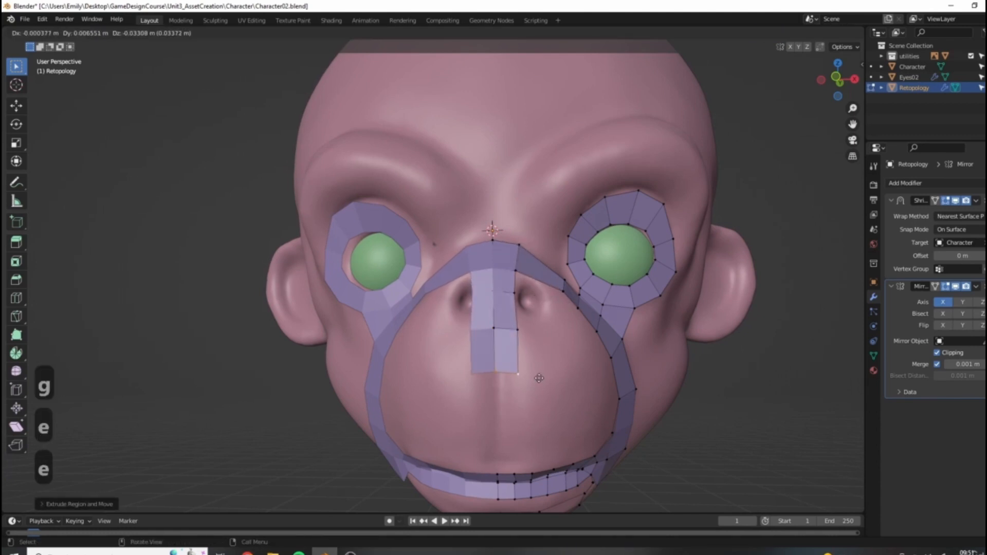
pyautogui.click(539, 378)
pyautogui.scroll(-3, 535, 412)
pyautogui.moveTo(535, 411); pyautogui.dragTo(519, 355, button='middle')
pyautogui.scroll(4, 513, 336)
pyautogui.press('e')
pyautogui.click(545, 363)
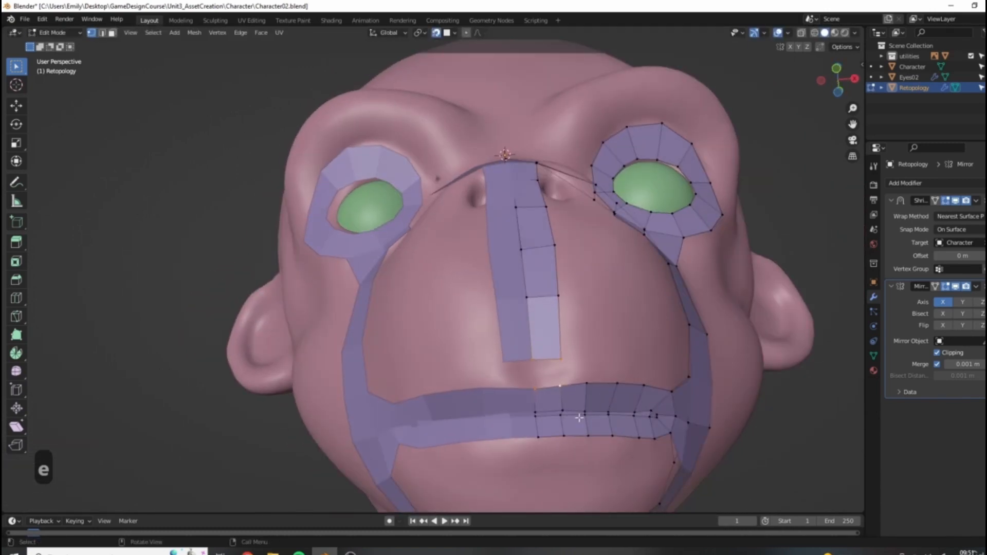
pyautogui.press('f')
# Step: Move the vertex rows of the muzzle's centre strip down one after another to even out their spacing
pyautogui.moveTo(520, 287); pyautogui.dragTo(572, 309)
pyautogui.press('g')
pyautogui.click(574, 323)
pyautogui.moveTo(514, 238); pyautogui.dragTo(564, 260)
pyautogui.press('g')
pyautogui.click(566, 271)
pyautogui.moveTo(514, 201); pyautogui.dragTo(548, 223)
pyautogui.scroll(-3, 549, 224)
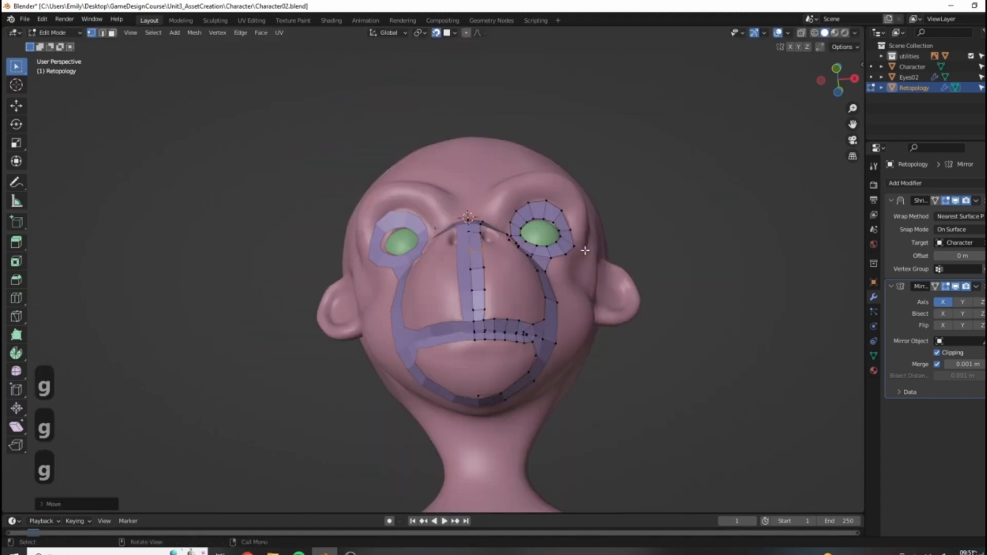
# Step: Extrude the upper centre edge of the muzzle loop one segment up between the eyes
pyautogui.moveTo(549, 224); pyautogui.dragTo(494, 267, button='middle')
pyautogui.scroll(3, 469, 300)
pyautogui.scroll(-3, 469, 301)
pyautogui.moveTo(469, 301); pyautogui.dragTo(492, 325, button='middle')
pyautogui.scroll(-2, 518, 294)
pyautogui.scroll(-2, 519, 294)
pyautogui.scroll(2, 500, 276)
pyautogui.press('e')
pyautogui.click(484, 329)
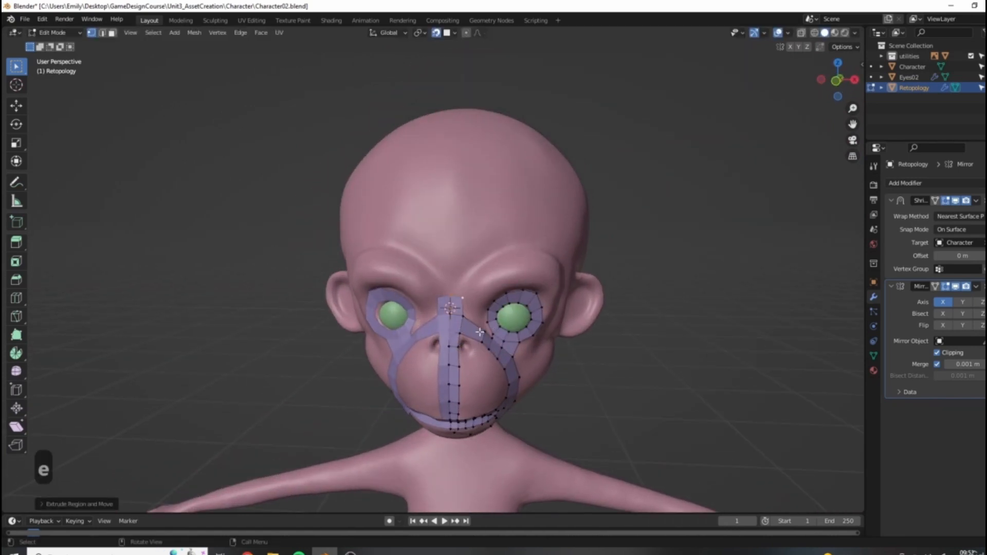
# Step: Extrude the centre strip from between the brows up the forehead in three more segments
pyautogui.press('e')
pyautogui.click(486, 308)
pyautogui.press('e')
pyautogui.click(488, 283)
pyautogui.press('e')
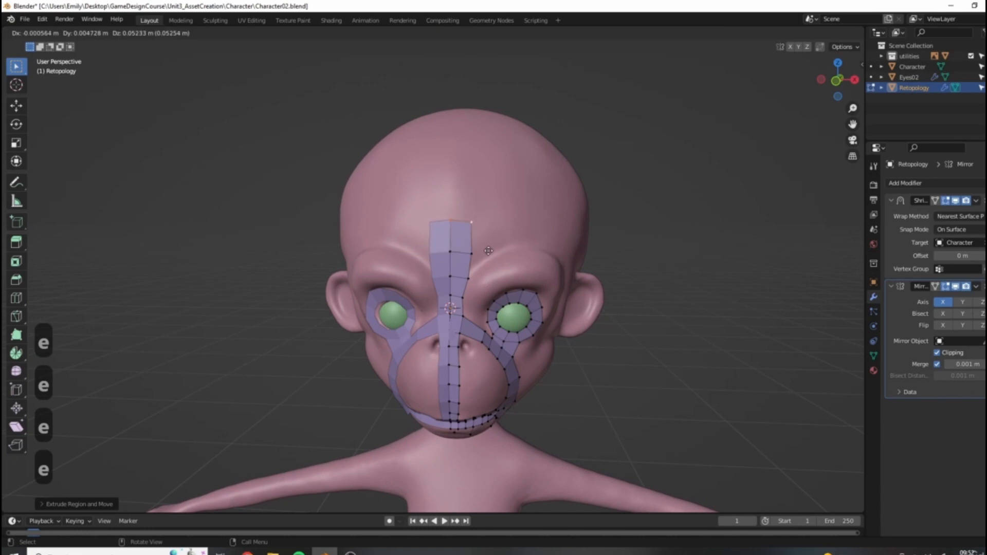
pyautogui.moveTo(492, 212); pyautogui.dragTo(501, 218, button='middle')
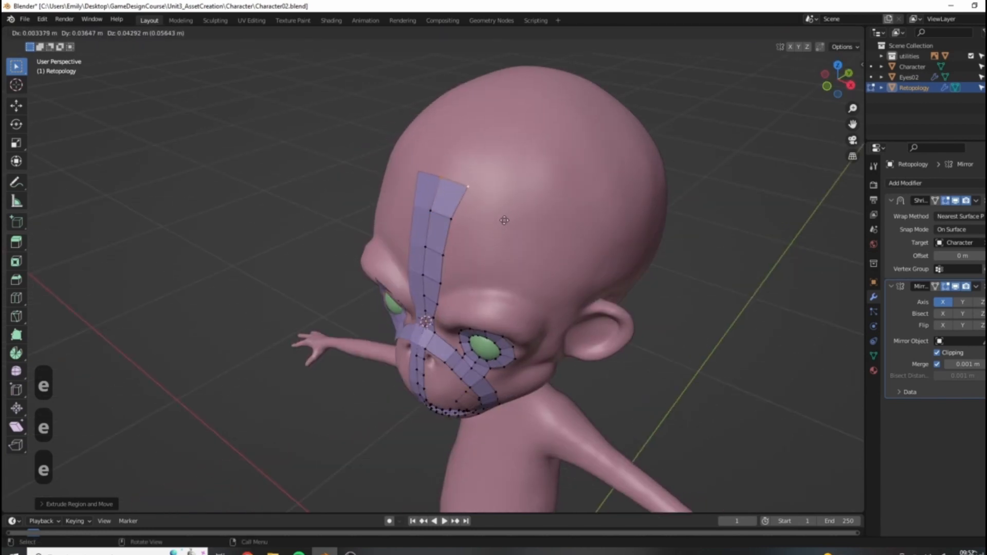
pyautogui.click(532, 151)
# Step: Extrude the forehead strip two more segments towards the top of the head
pyautogui.moveTo(532, 151); pyautogui.dragTo(527, 235, button='middle')
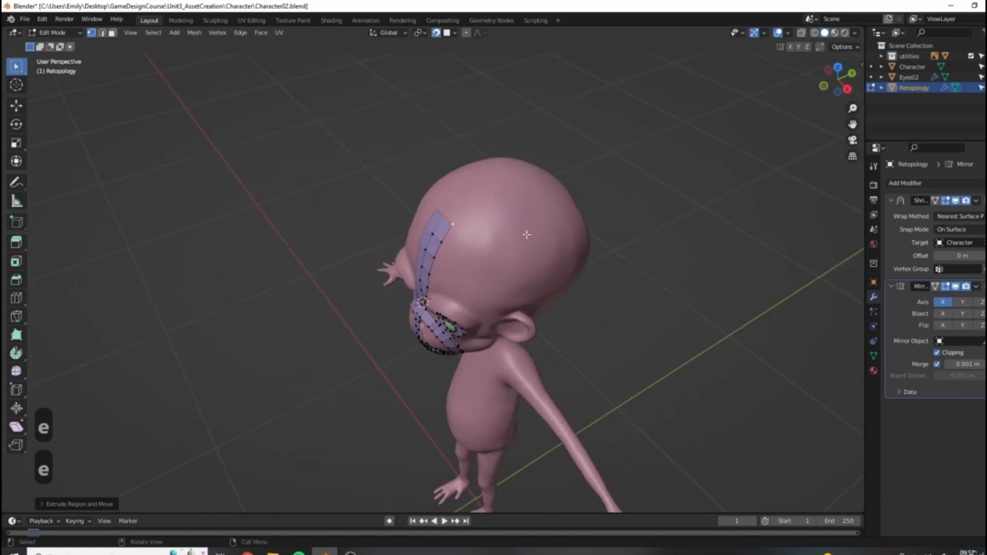
pyautogui.press('e')
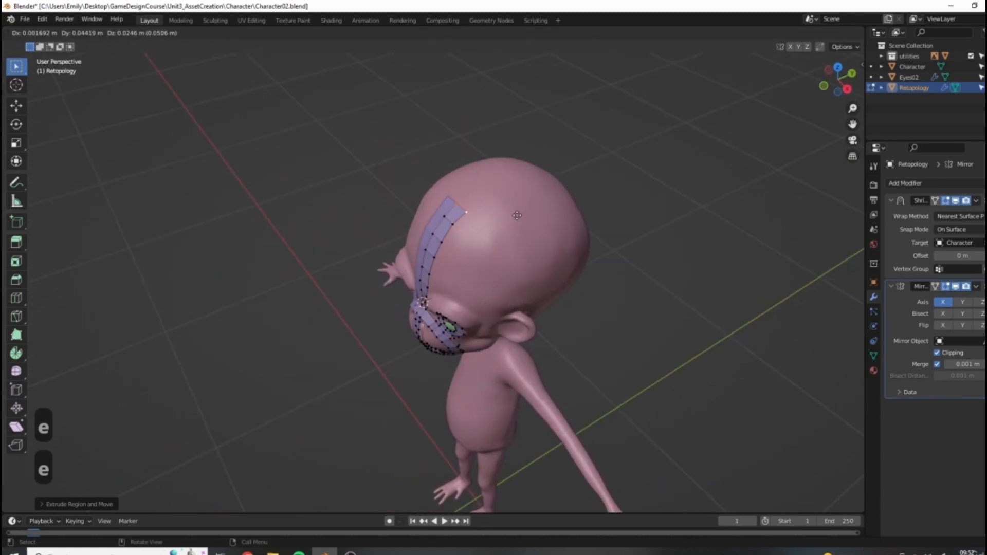
pyautogui.click(537, 205)
pyautogui.moveTo(537, 205); pyautogui.dragTo(571, 254, button='middle')
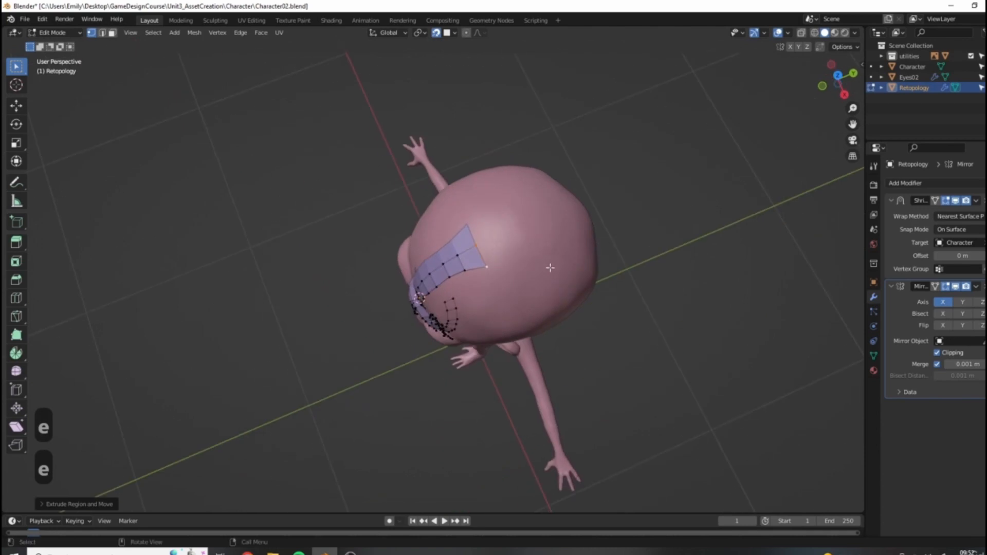
pyautogui.press('e')
pyautogui.click(573, 257)
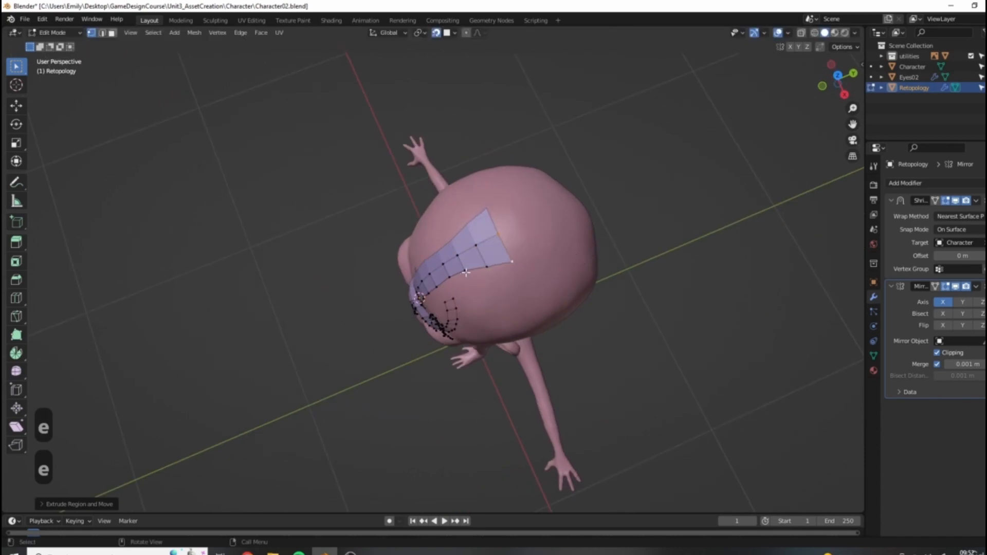
# Step: Reposition the side-edge vertices of the forehead strip to smooth its widening outline
pyautogui.press('g')
pyautogui.press('x')
pyautogui.press('x')
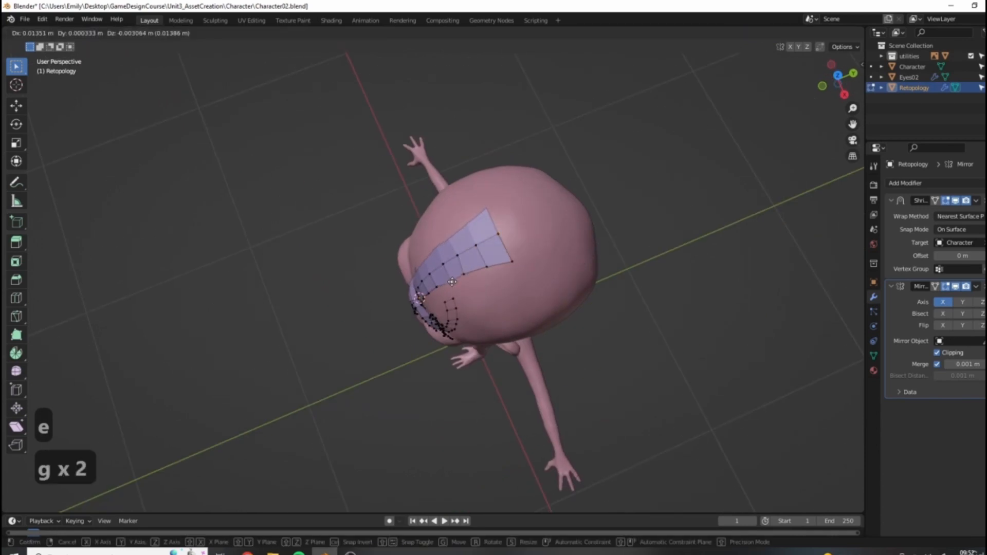
pyautogui.click(450, 281)
pyautogui.click(438, 286)
pyautogui.press('g')
pyautogui.click(439, 288)
# Step: Extrude the end of the centre strip over the crown in three more segments
pyautogui.click(508, 268)
pyautogui.moveTo(512, 249); pyautogui.dragTo(491, 298, button='middle')
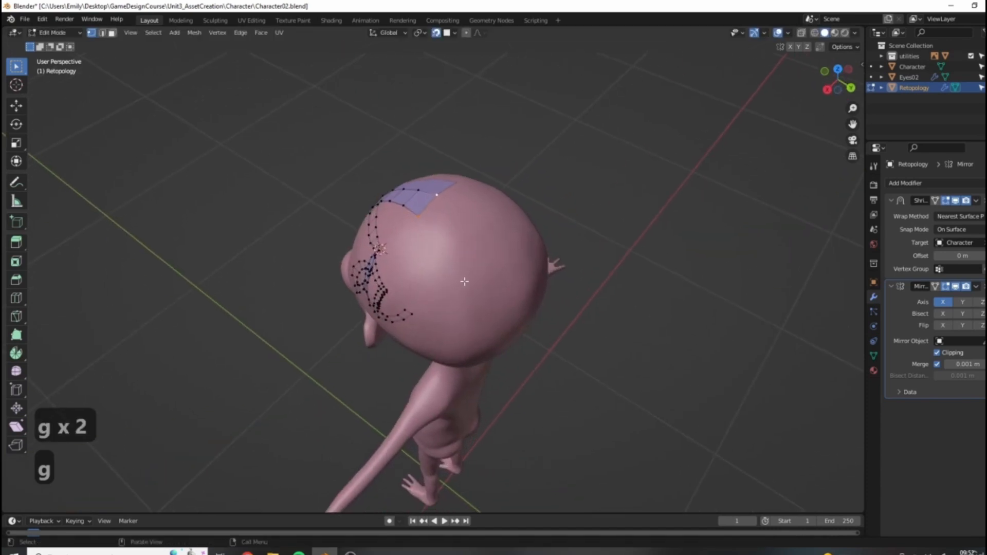
pyautogui.press('e')
pyautogui.click(501, 318)
pyautogui.press('e')
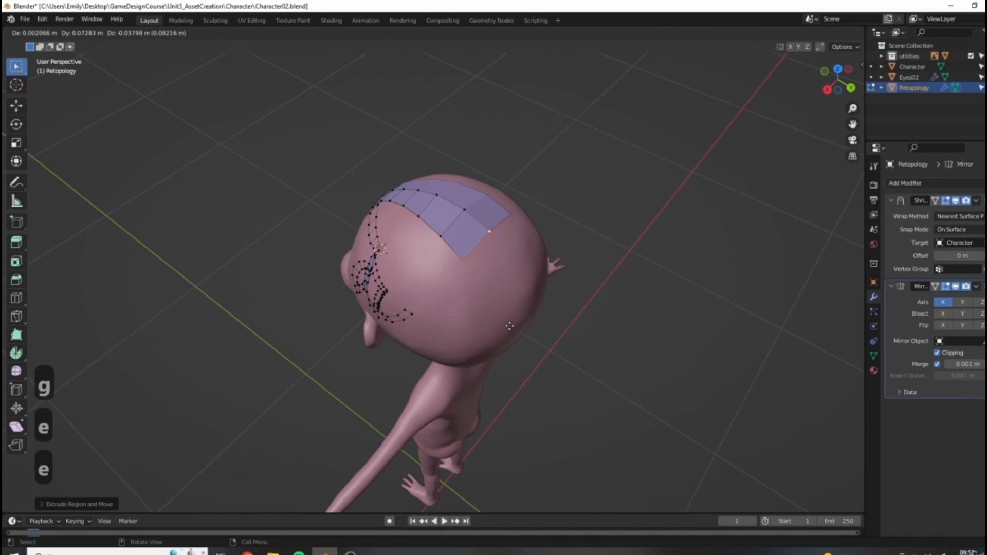
pyautogui.click(510, 326)
pyautogui.press('e')
pyautogui.click(528, 354)
pyautogui.moveTo(528, 354); pyautogui.dragTo(514, 297, button='middle')
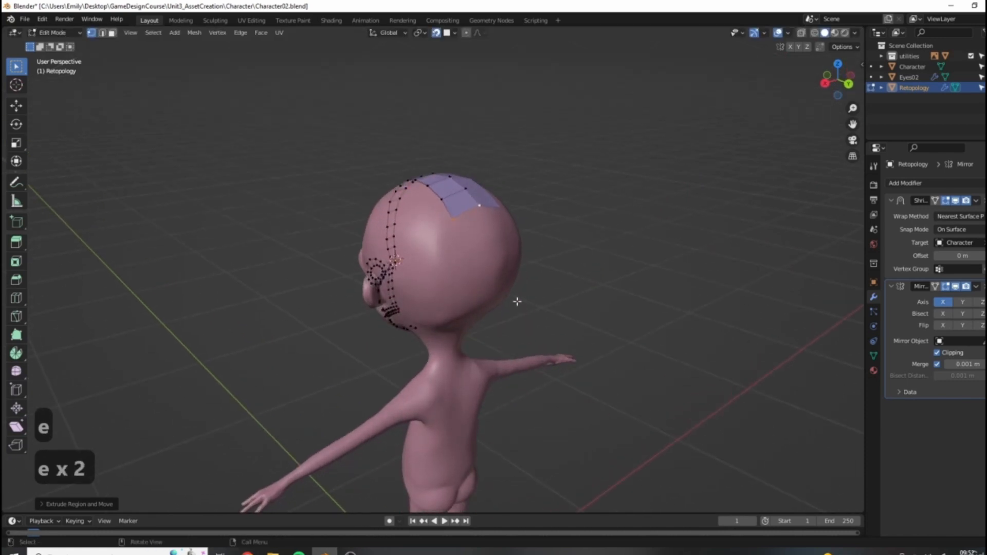
# Step: Adjust the strip's end edge on the crown and extrude it two more segments down the back of the head
pyautogui.press('g')
pyautogui.click(518, 310)
pyautogui.press('g')
pyautogui.click(514, 303)
pyautogui.press('e')
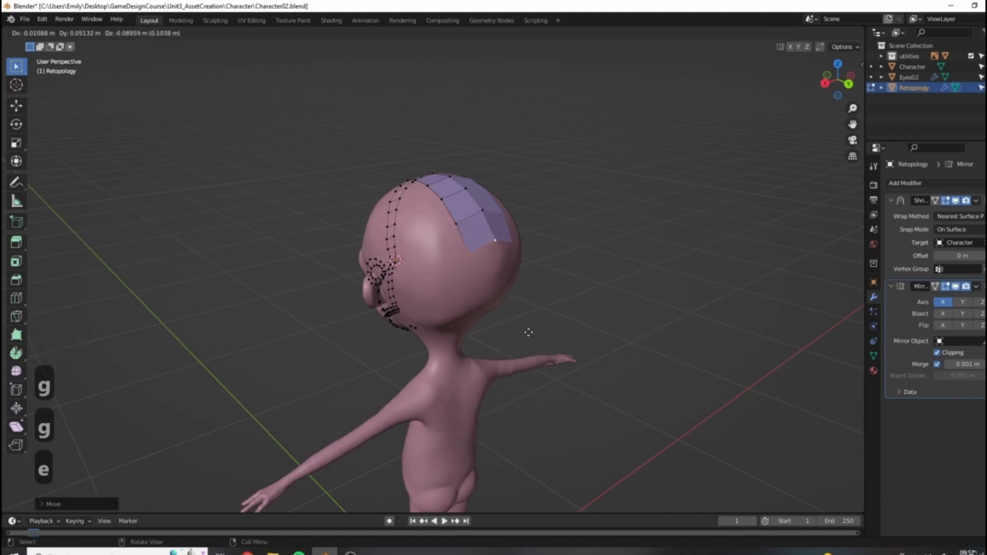
pyautogui.click(527, 332)
pyautogui.moveTo(526, 333); pyautogui.dragTo(598, 202, button='middle')
pyautogui.press('e')
pyautogui.click(514, 346)
# Step: Fill the gap between the eye ring's lower inner corner and the muzzle loop with a face
pyautogui.scroll(3, 520, 242)
pyautogui.scroll(-2, 522, 240)
pyautogui.moveTo(545, 329); pyautogui.dragTo(396, 288, button='middle')
pyautogui.scroll(3, 394, 289)
pyautogui.scroll(-1, 393, 288)
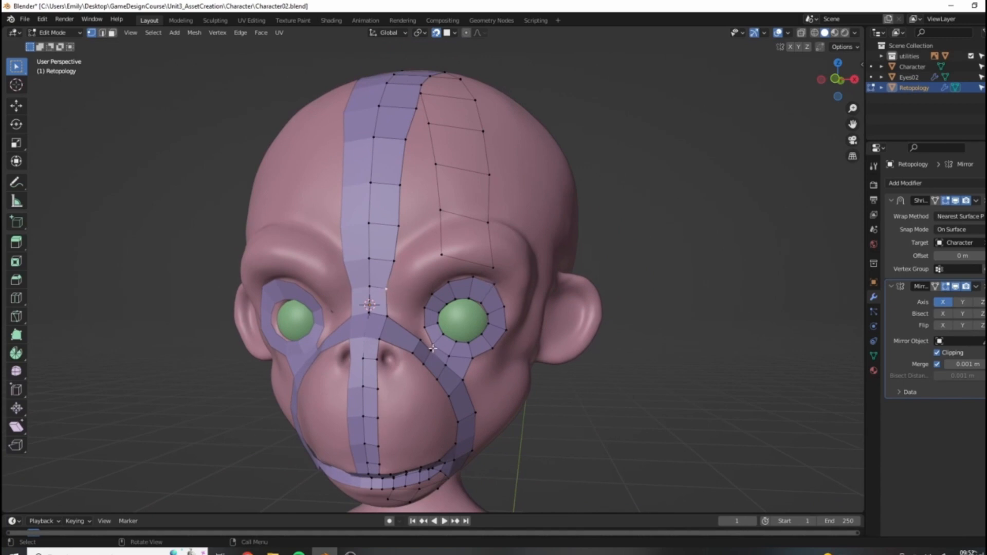
pyautogui.moveTo(495, 316); pyautogui.dragTo(465, 309, button='middle')
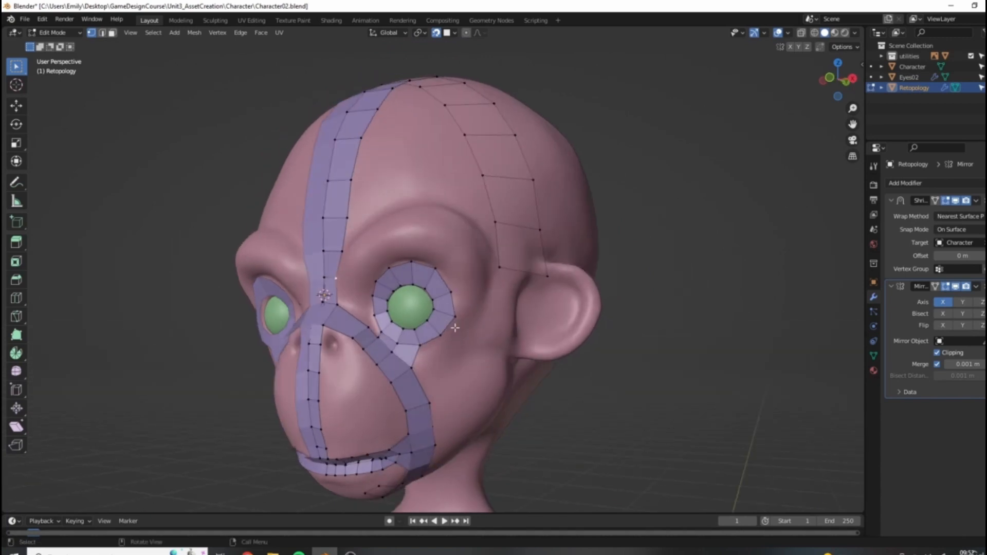
pyautogui.scroll(4, 437, 313)
pyautogui.keyDown('shift'); pyautogui.moveTo(379, 334); pyautogui.dragTo(427, 318, button='middle'); pyautogui.keyUp('shift')
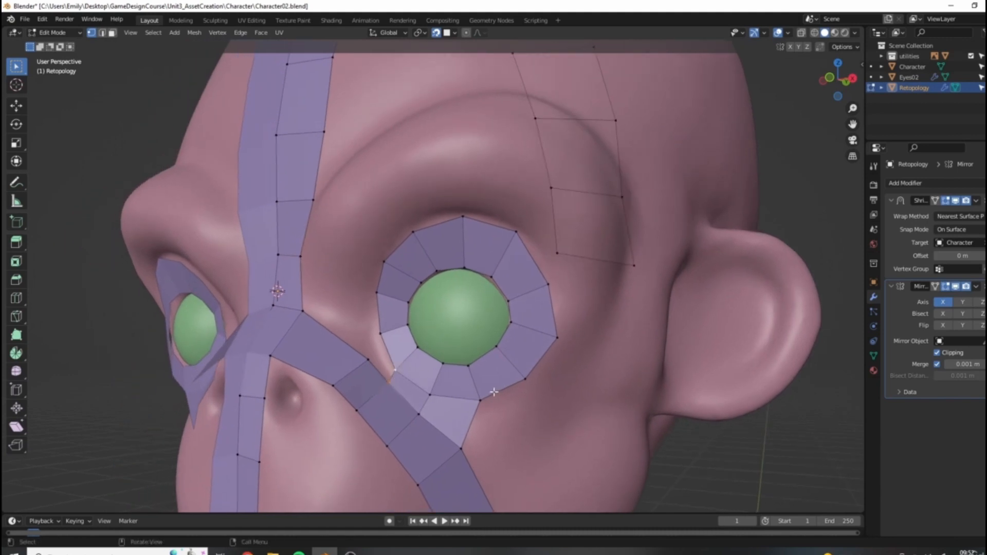
pyautogui.press('f')
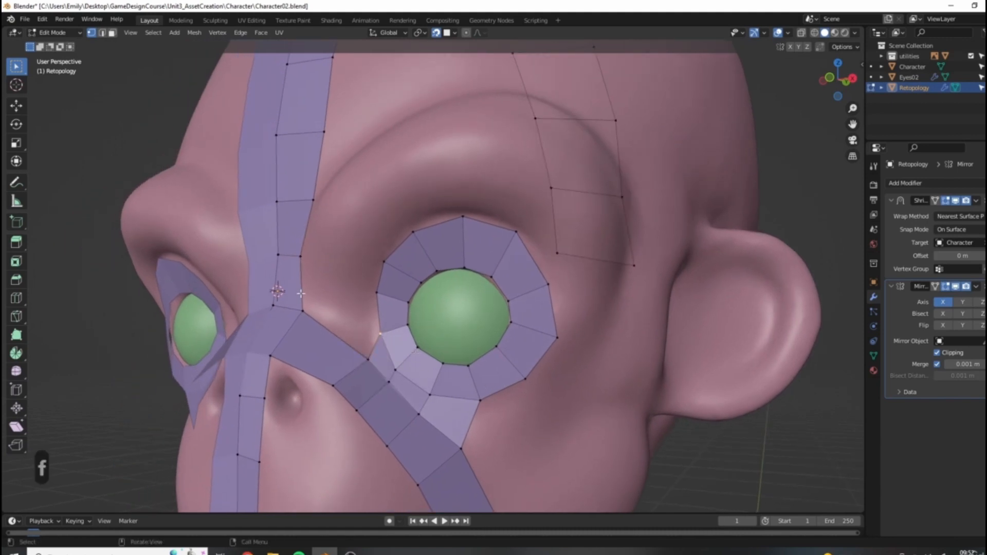
# Step: Move the muzzle loop's inner and outer vertices beside the nostril closer to the nose bridge
pyautogui.press('g')
pyautogui.click(346, 375)
pyautogui.press('g')
pyautogui.click(327, 377)
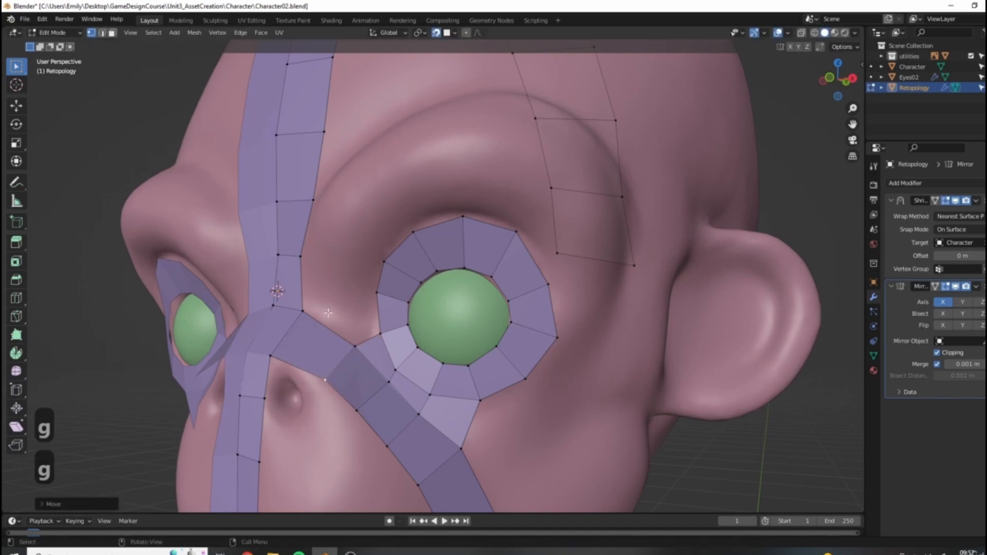
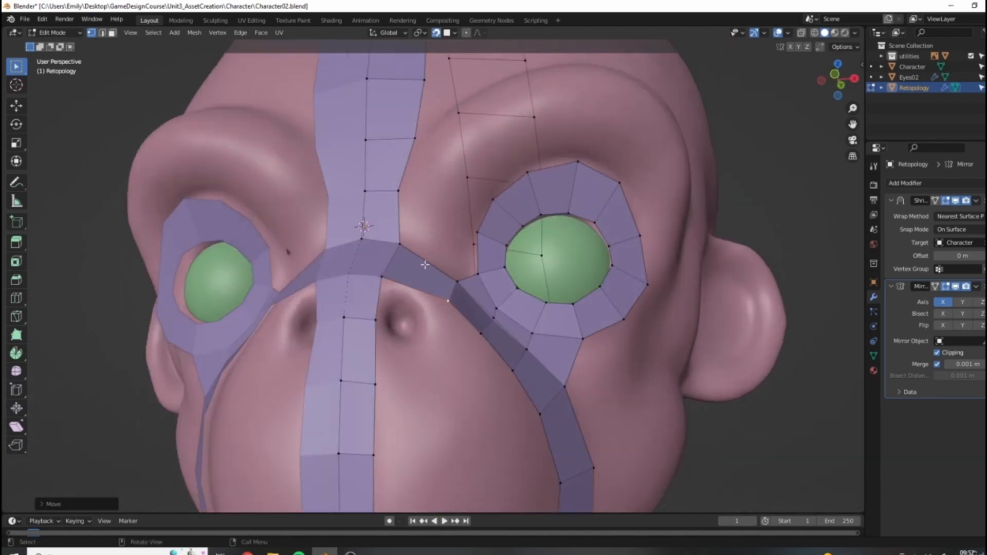
# Step: Extrude a face up beside the inner eye corner, merge its eye-side vertex into the eye ring at centre, and adjust its free corner
pyautogui.moveTo(334, 275); pyautogui.dragTo(411, 328, button='middle')
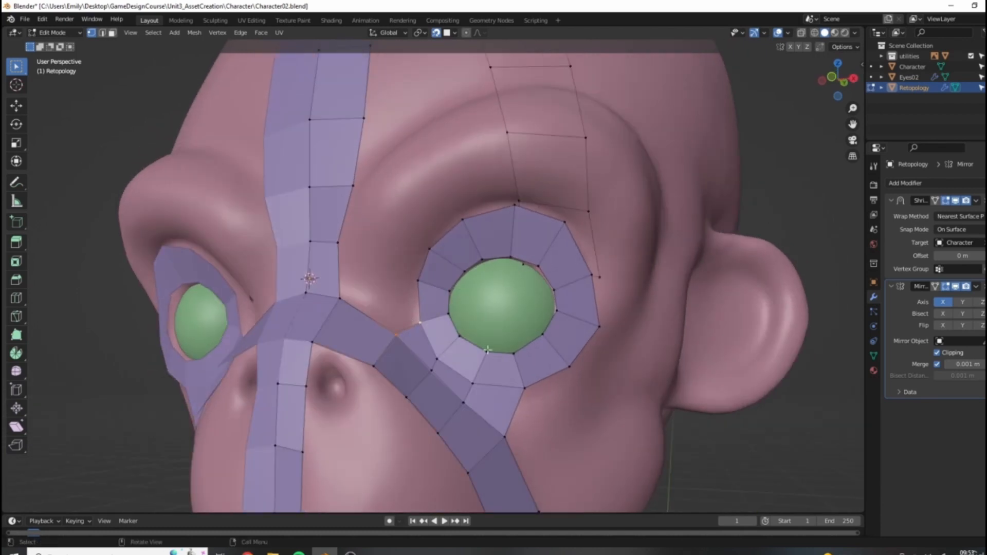
pyautogui.press('e')
pyautogui.click(406, 286)
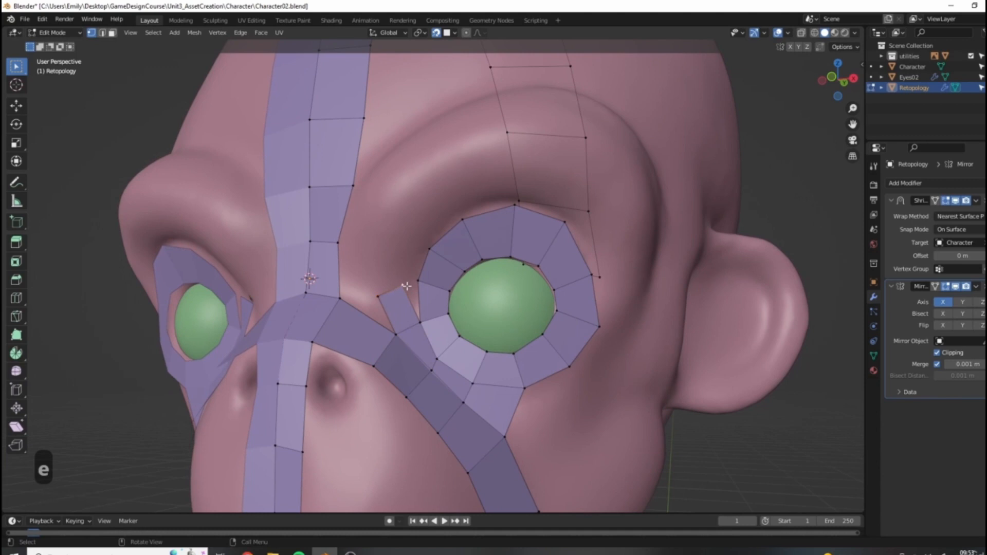
pyautogui.press('m')
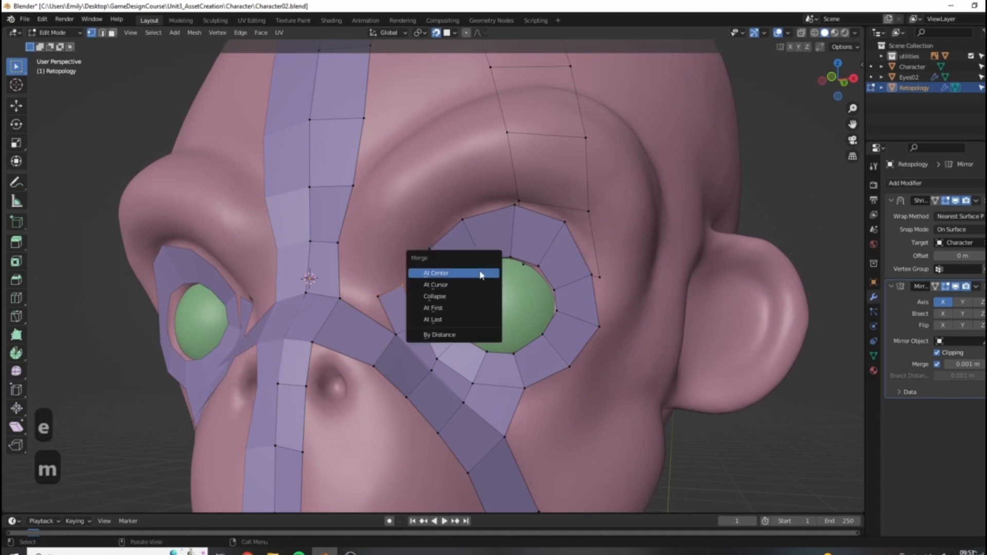
pyautogui.click(448, 275)
pyautogui.click(378, 297)
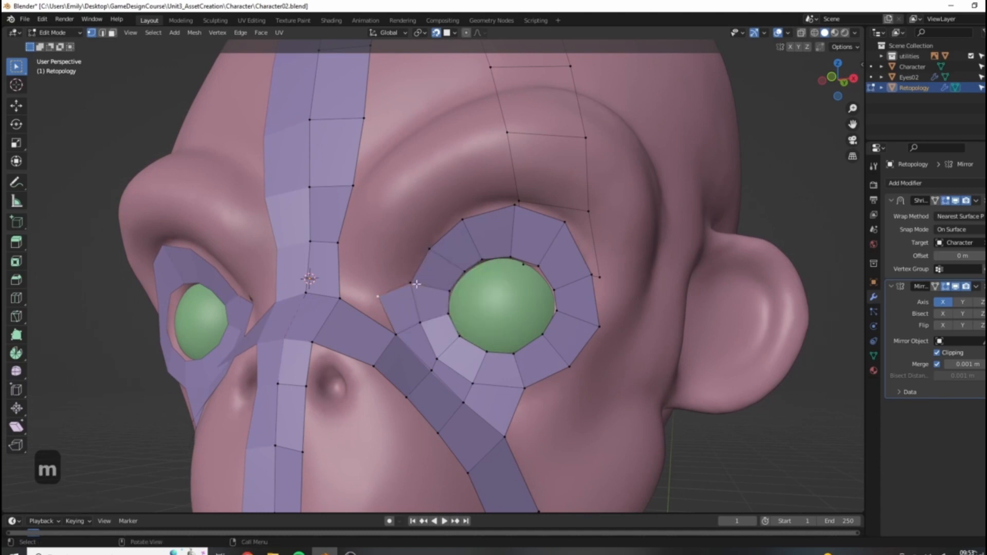
pyautogui.press('g')
pyautogui.click(374, 286)
# Step: Extrude the eye ring's upper and outer edge path and scale it outward to start a second eye loop
pyautogui.click(430, 250)
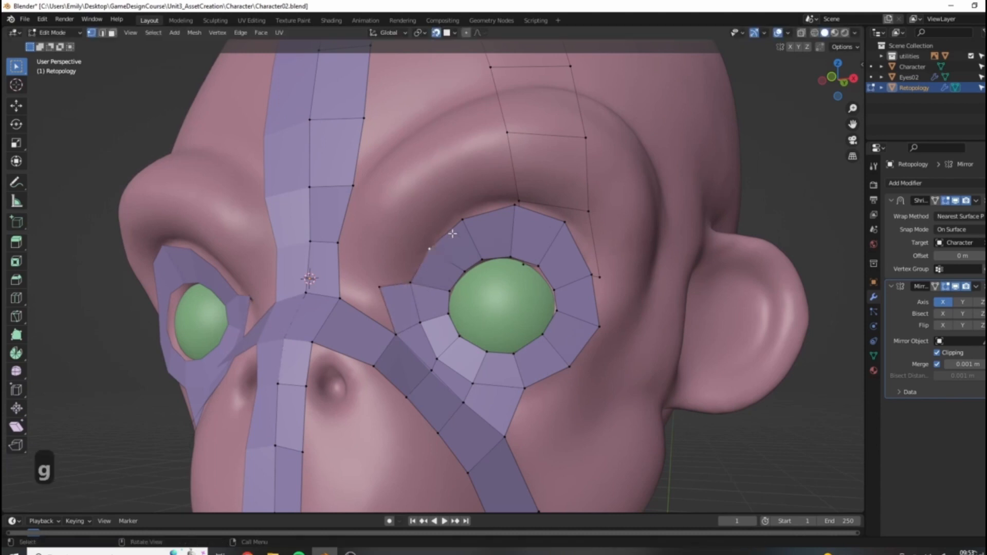
pyautogui.keyDown('ctrl'); pyautogui.click(565, 222); pyautogui.keyUp('ctrl')
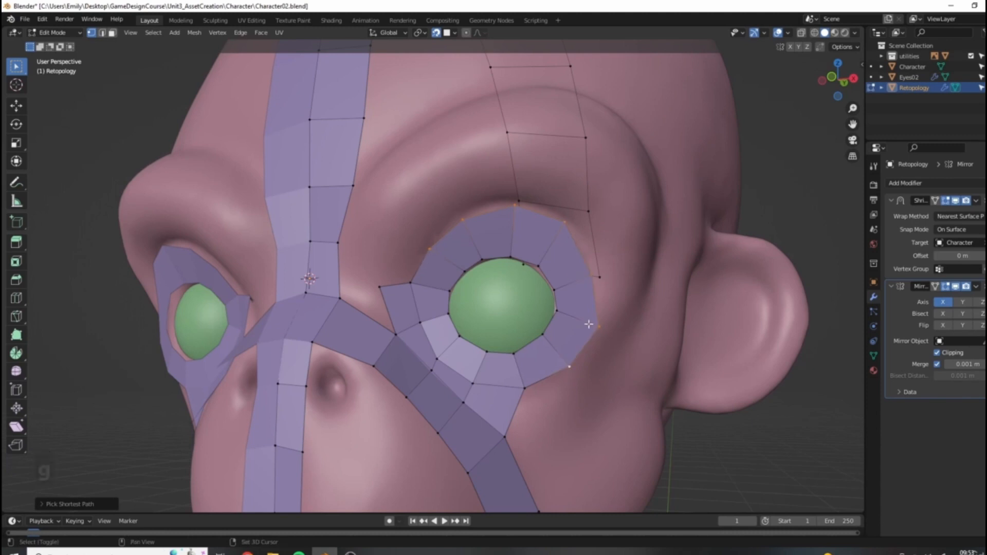
pyautogui.moveTo(621, 375); pyautogui.dragTo(554, 337, button='middle')
pyautogui.press('e')
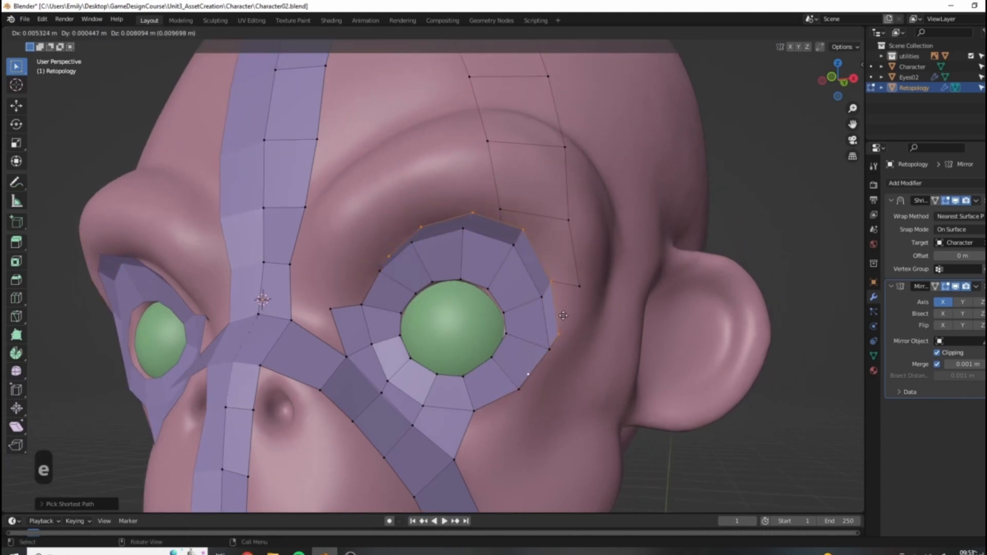
pyautogui.press('s')
pyautogui.click(612, 283)
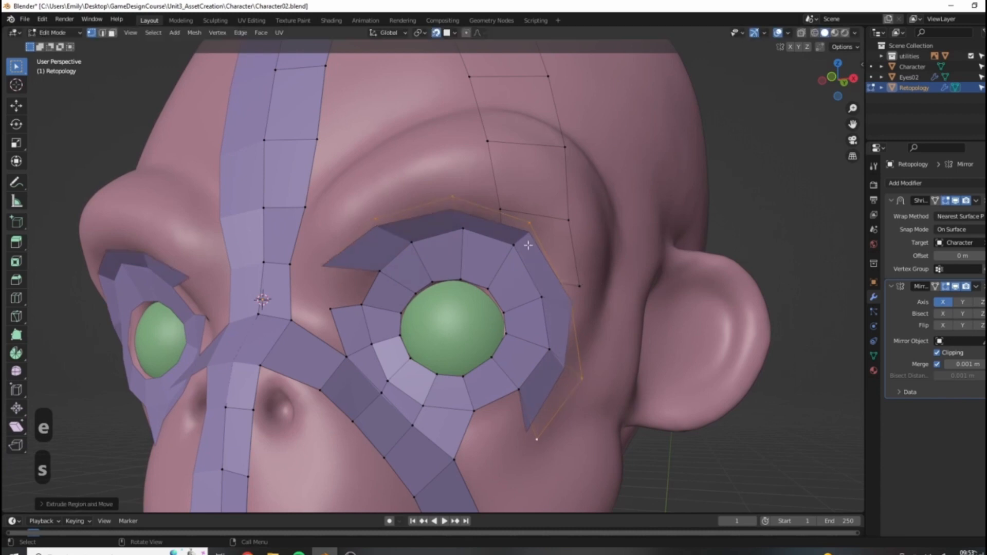
# Step: Reposition the new eye loop's upper vertices outward along the brow
pyautogui.click(530, 221)
pyautogui.press('g')
pyautogui.click(457, 214)
pyautogui.click(452, 197)
pyautogui.press('g')
pyautogui.click(457, 175)
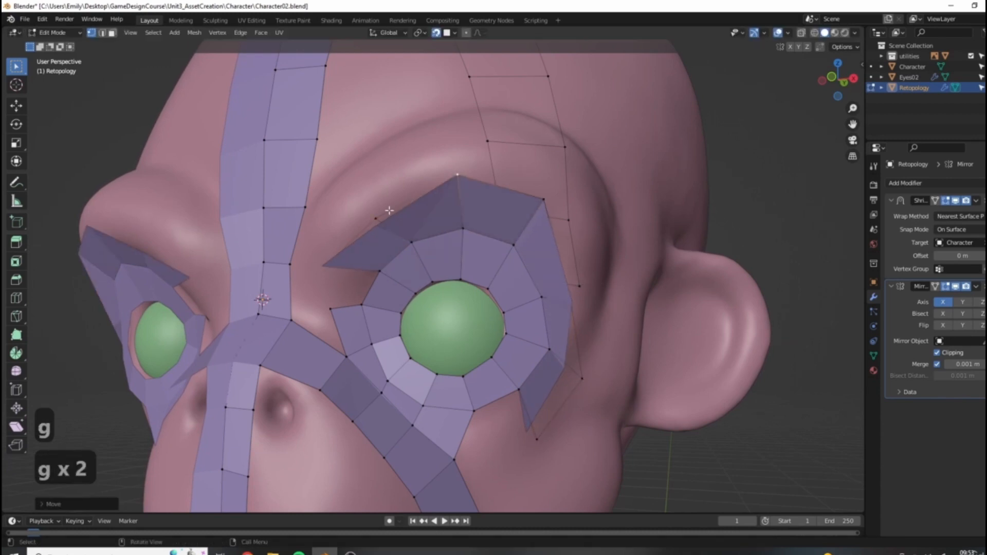
pyautogui.click(375, 219)
pyautogui.press('g')
pyautogui.click(377, 202)
# Step: Reposition the new eye loop's outer and lower vertices to even out its width beside the eye
pyautogui.click(575, 308)
pyautogui.press('g')
pyautogui.click(647, 379)
pyautogui.click(583, 383)
pyautogui.press('g')
pyautogui.click(586, 392)
pyautogui.click(536, 438)
pyautogui.press('g')
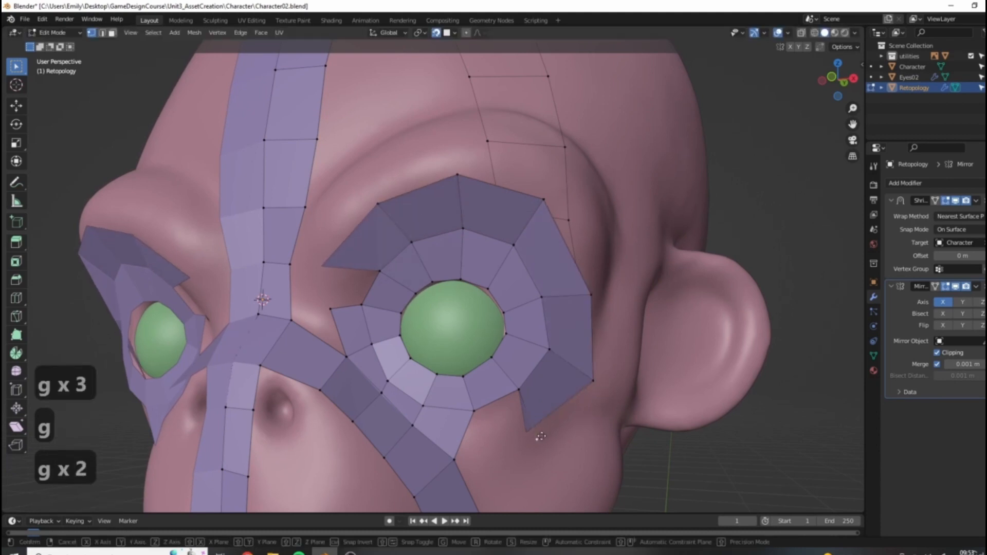
pyautogui.click(535, 426)
# Step: Fill the gap at the inner brow side of the second eye loop and nudge its inner corner vertex towards the eye
pyautogui.scroll(-5, 535, 425)
pyautogui.moveTo(535, 426); pyautogui.dragTo(347, 258, button='middle')
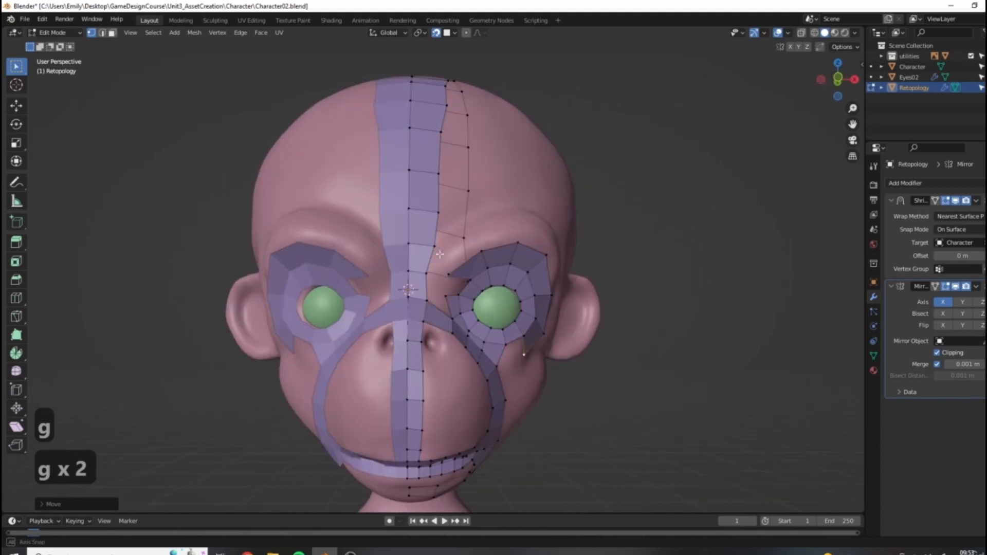
pyautogui.scroll(5, 396, 354)
pyautogui.moveTo(396, 353); pyautogui.dragTo(434, 288, button='middle')
pyautogui.click(434, 268)
pyautogui.keyDown('shift'); pyautogui.click(413, 302); pyautogui.keyUp('shift')
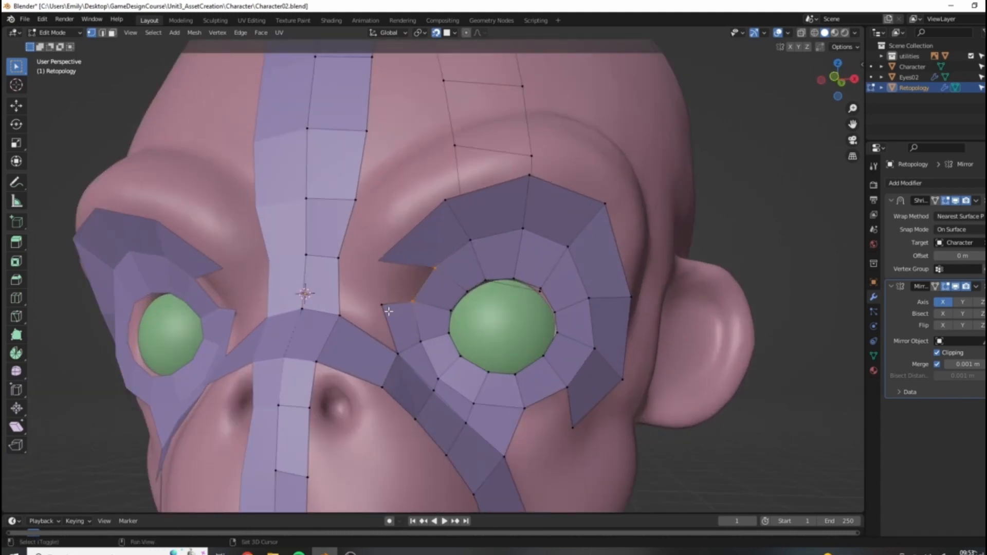
pyautogui.press('f')
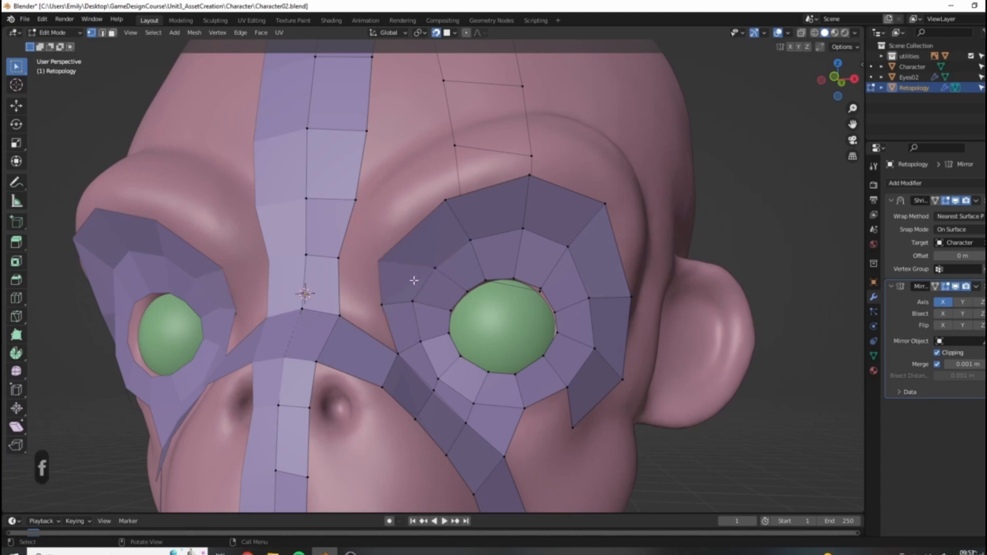
pyautogui.press('f')
pyautogui.hotkey('ctrl', 'z')
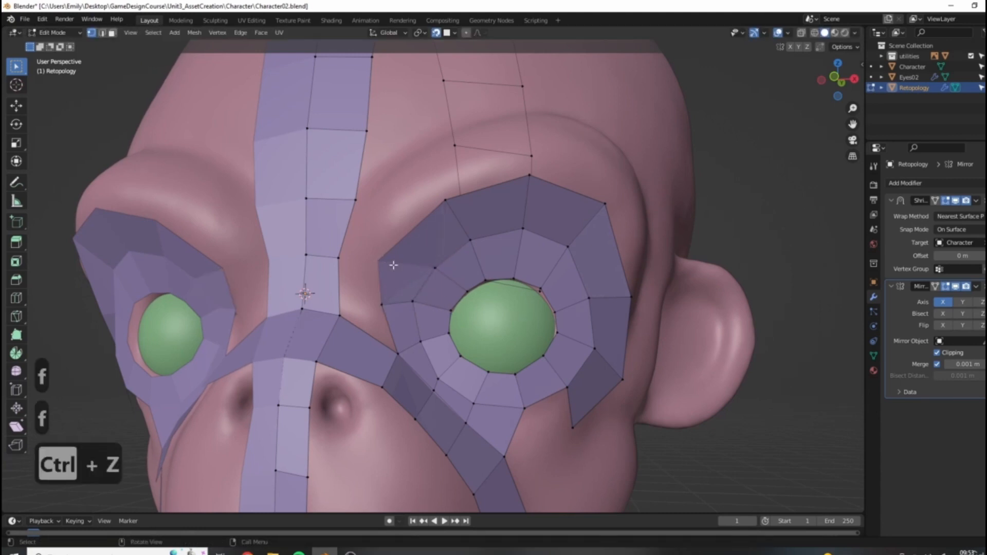
pyautogui.press('g')
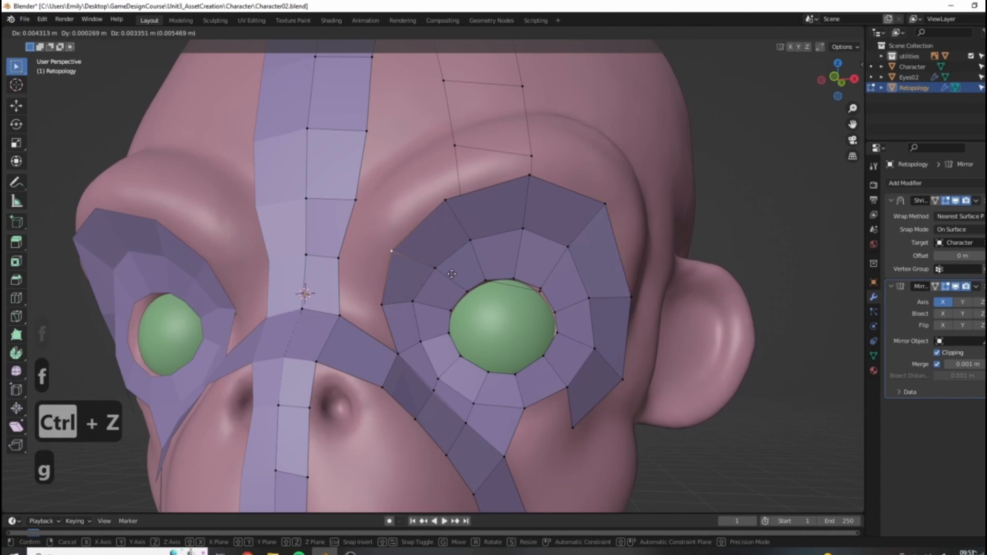
pyautogui.click(592, 402)
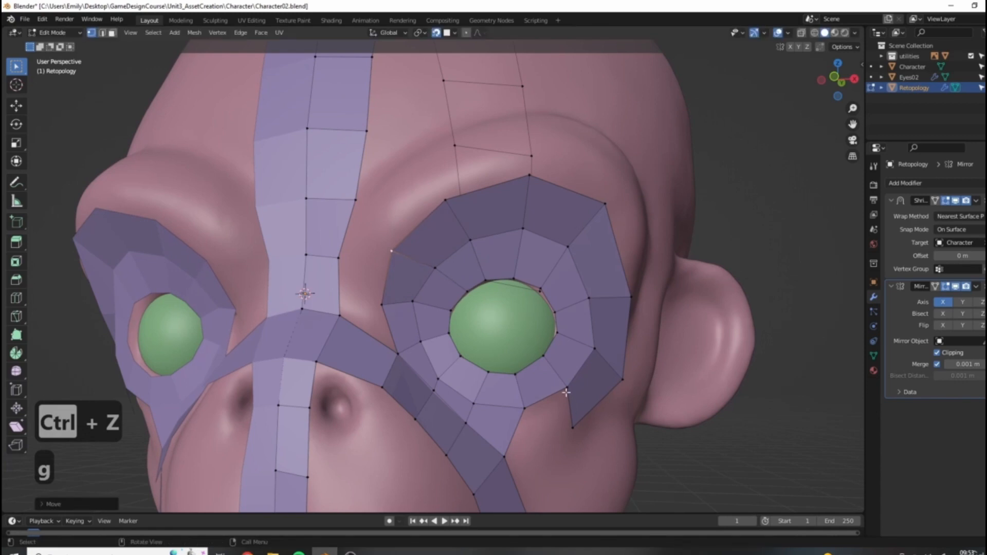
# Step: Fill two more faces under the eye to extend the second eye loop down to the muzzle loop
pyautogui.click(566, 392)
pyautogui.keyDown('shift'); pyautogui.moveTo(601, 400); pyautogui.dragTo(546, 430, button='middle'); pyautogui.keyUp('shift')
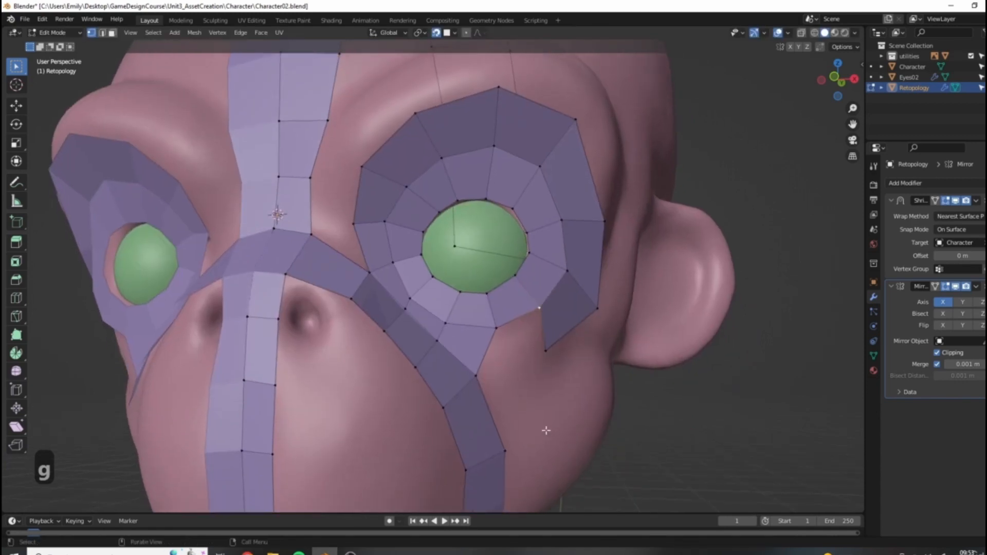
pyautogui.press('f')
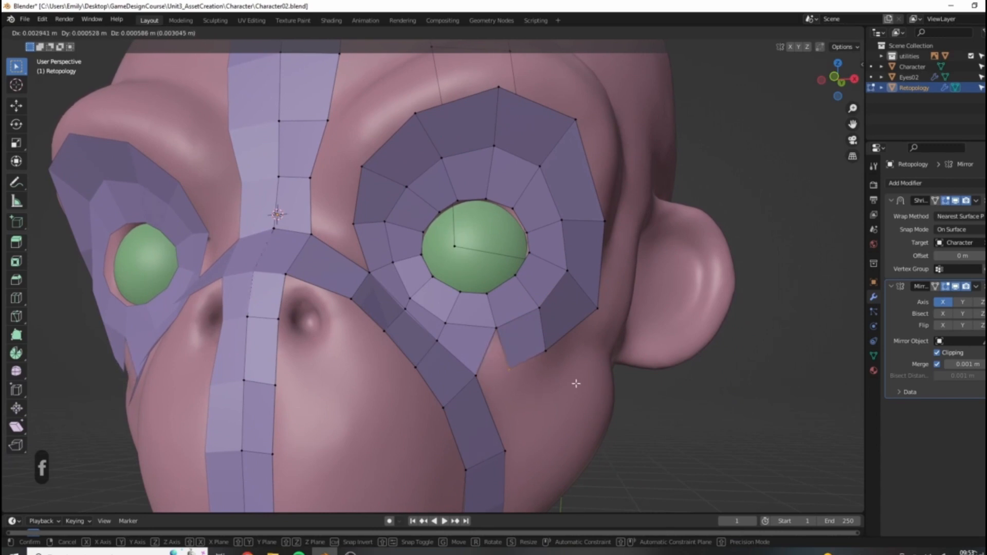
pyautogui.click(512, 410)
pyautogui.press('f')
pyautogui.click(507, 414)
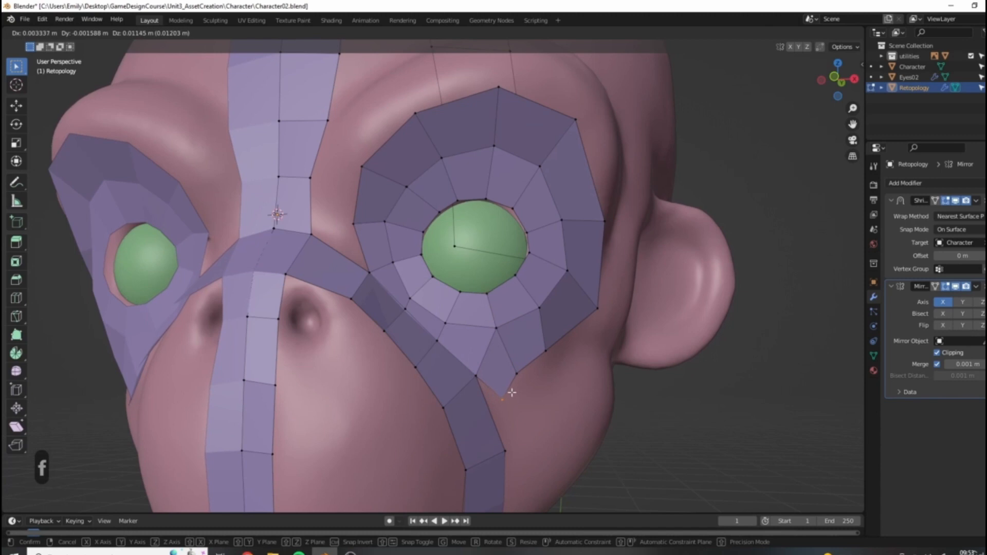
# Step: Add a centred loop cut across the muzzle loop's cheek segment and merge the second eye loop's lower tip into the muzzle loop's outer edge
pyautogui.hotkey('ctrl', 'r')
pyautogui.click(488, 434)
pyautogui.rightClick(488, 435)
pyautogui.click(476, 377)
pyautogui.keyDown('shift'); pyautogui.click(501, 404); pyautogui.keyUp('shift')
pyautogui.moveTo(555, 439); pyautogui.dragTo(511, 407, button='middle')
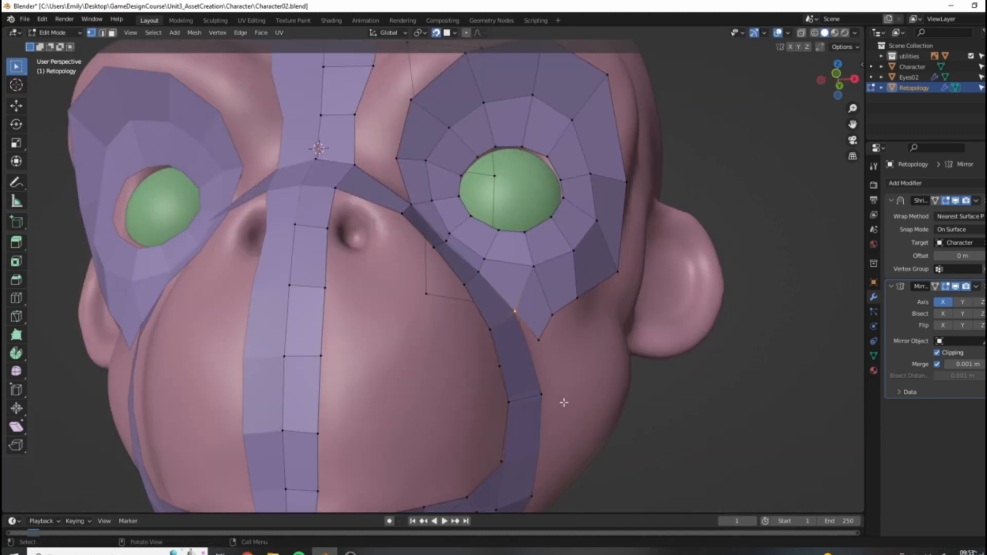
pyautogui.press('m')
pyautogui.click(584, 359)
pyautogui.moveTo(584, 359); pyautogui.dragTo(414, 333, button='middle')
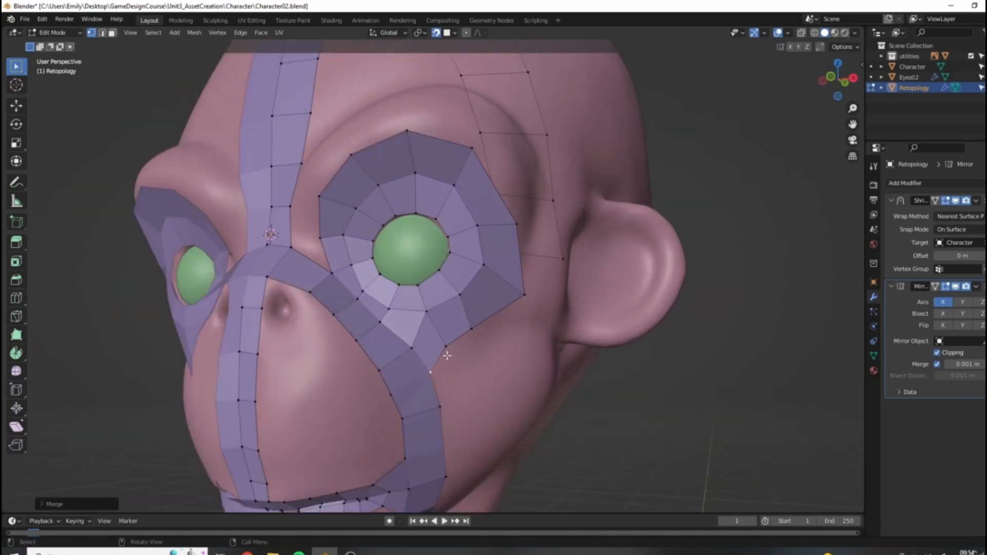
# Step: Shift the two lower outer vertices of the second eye loop to even out its rim under the outer eye corner
pyautogui.click(483, 314)
pyautogui.moveTo(470, 344); pyautogui.dragTo(491, 359, button='middle')
pyautogui.press('g')
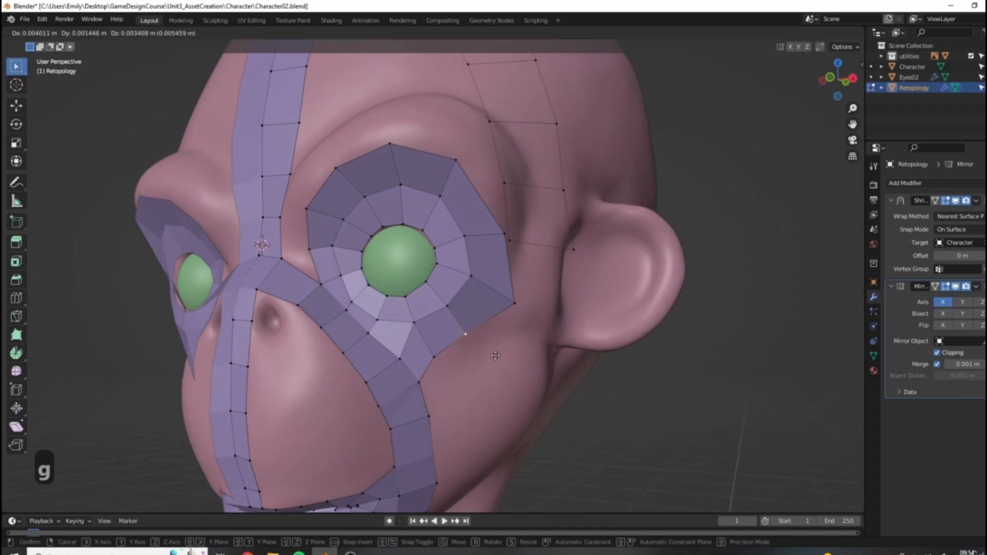
pyautogui.click(498, 355)
pyautogui.click(514, 303)
pyautogui.press('g')
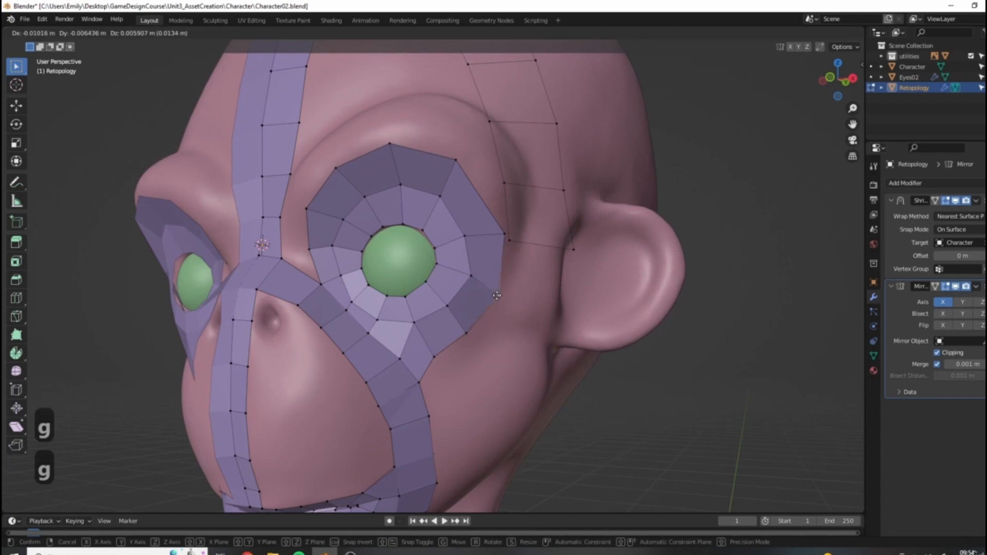
pyautogui.click(498, 294)
# Step: Reposition the second eye loop's outermost vertex beside the eye to smooth its outer rim
pyautogui.click(505, 238)
pyautogui.scroll(-3, 498, 241)
pyautogui.scroll(3, 488, 245)
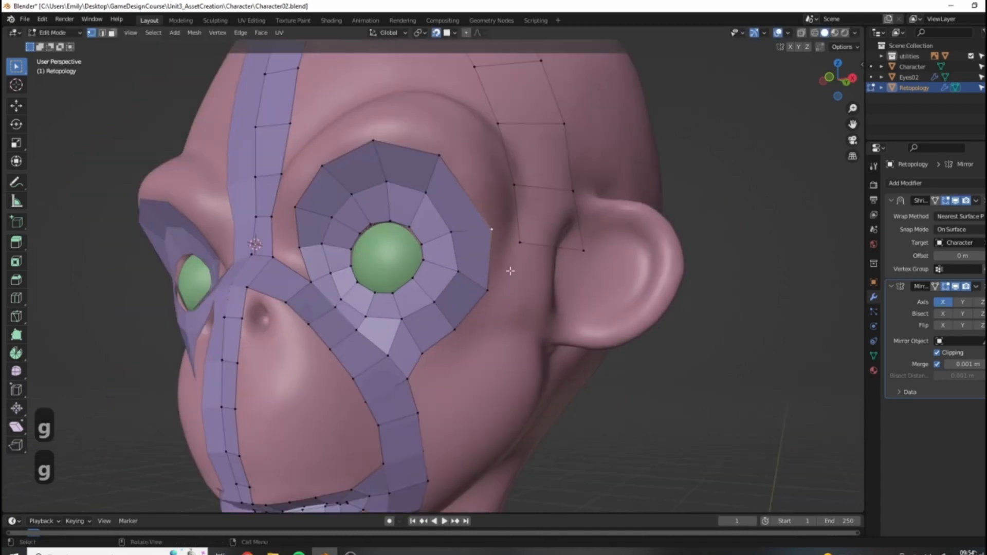
pyautogui.press('g')
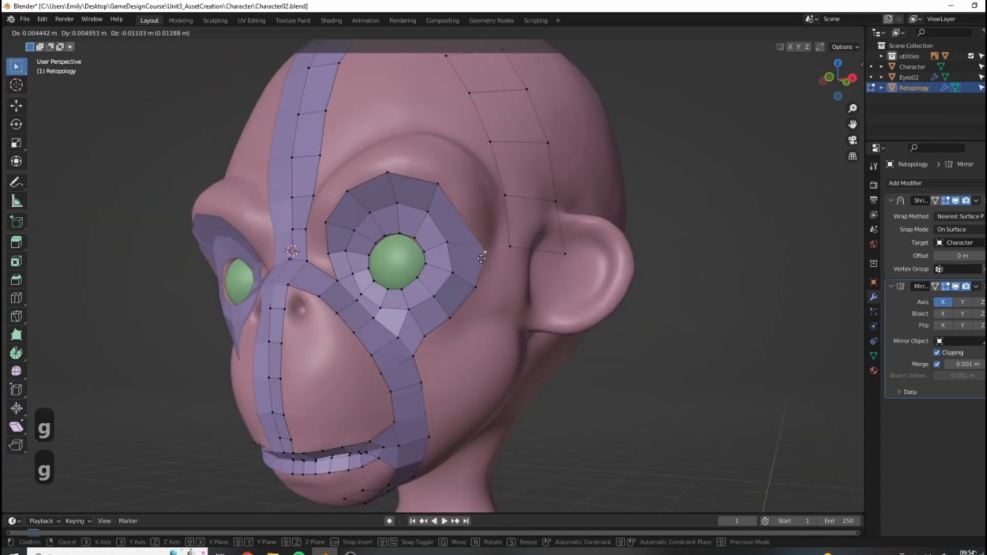
pyautogui.click(486, 249)
# Step: Try to pull the second eye loop's upper outer and outermost vertices outward over the brow ridge
pyautogui.click(441, 184)
pyautogui.press('g')
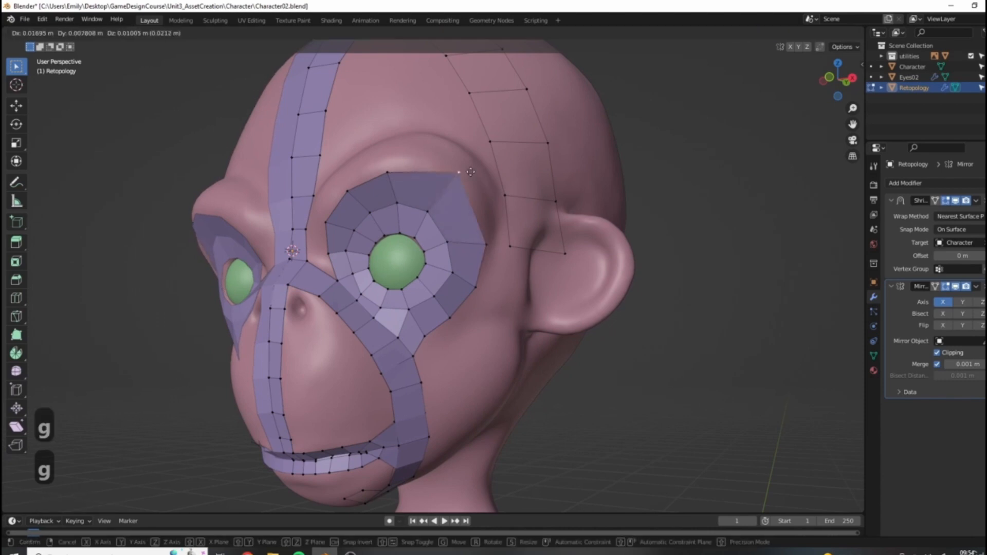
pyautogui.click(474, 163)
pyautogui.click(488, 244)
pyautogui.press('g')
pyautogui.click(492, 243)
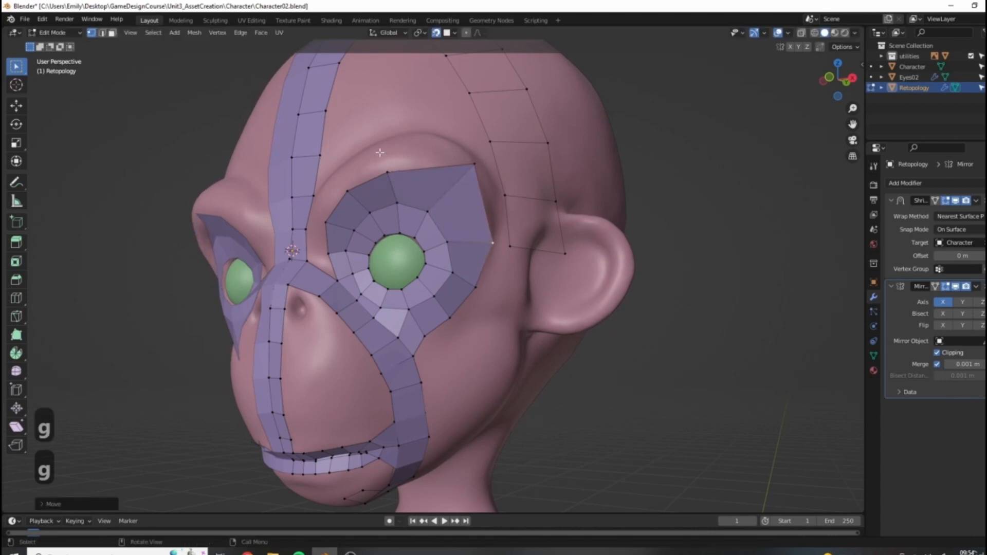
# Step: Try to raise the second eye loop's top and inner brow vertices higher onto the brow ridge
pyautogui.click(387, 172)
pyautogui.press('g')
pyautogui.click(382, 163)
pyautogui.moveTo(383, 163); pyautogui.dragTo(422, 248, button='middle')
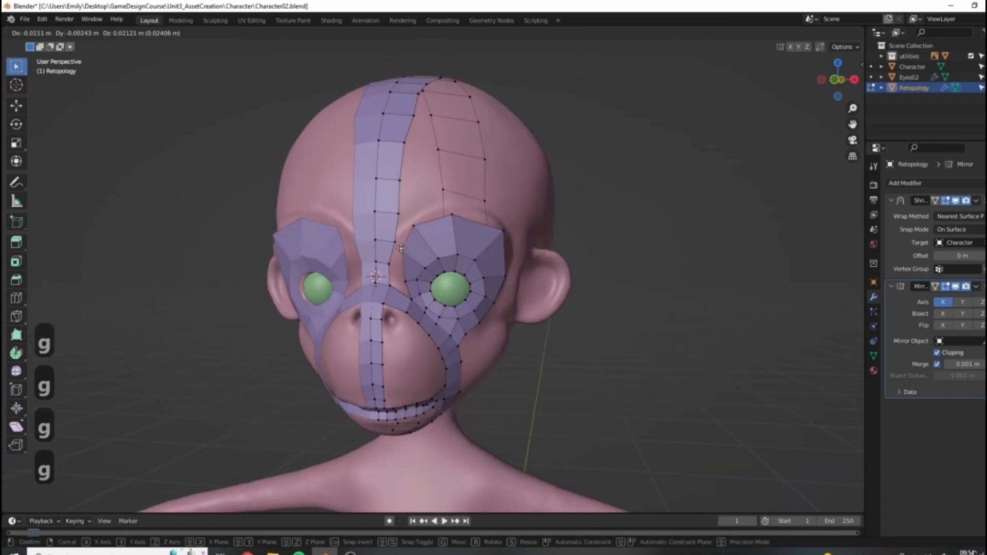
pyautogui.moveTo(405, 280); pyautogui.dragTo(435, 239, button='middle')
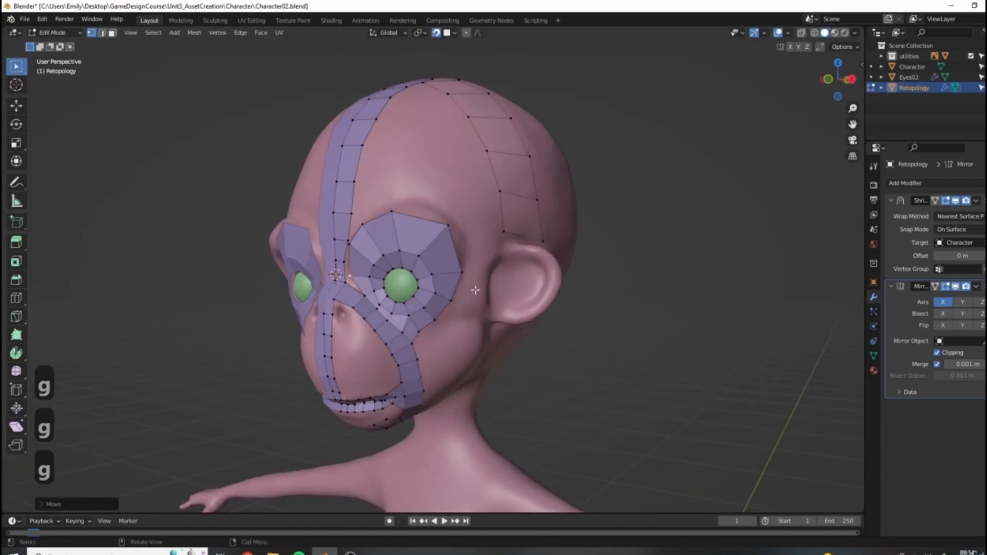
# Step: Try adding a centred loop cut around the widened second eye loop, then undo it
pyautogui.hotkey('ctrl', 'r')
pyautogui.click(435, 237)
pyautogui.rightClick(435, 237)
pyautogui.rightClick(450, 334)
pyautogui.hotkey('ctrl', 'z')
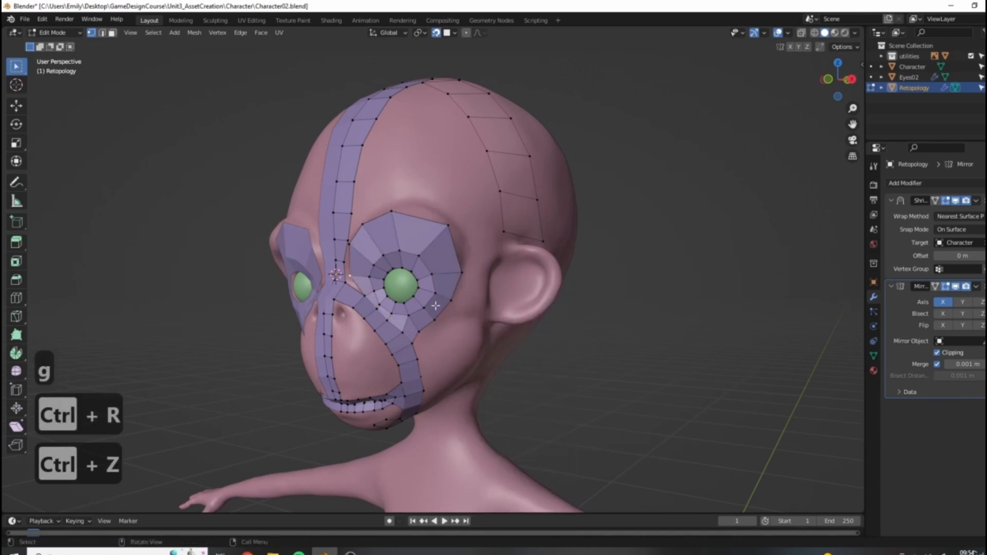
# Step: Undo the vertex moves that widened the second eye loop over the brow
pyautogui.scroll(4, 436, 305)
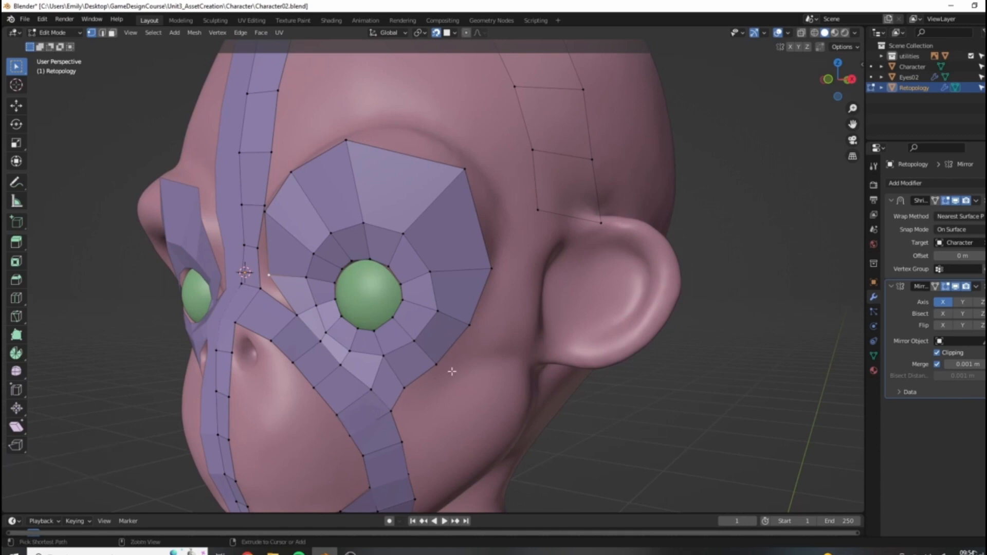
pyautogui.hotkey('ctrl', 'z')
pyautogui.hotkey('ctrl', 'z')
pyautogui.hotkey('ctrl', 'z')
pyautogui.hotkey('ctrl', 'z')
pyautogui.hotkey('ctrl', 'z')
pyautogui.hotkey('ctrl', 'z')
pyautogui.hotkey('ctrl', 'z')
pyautogui.hotkey('ctrl', 'z')
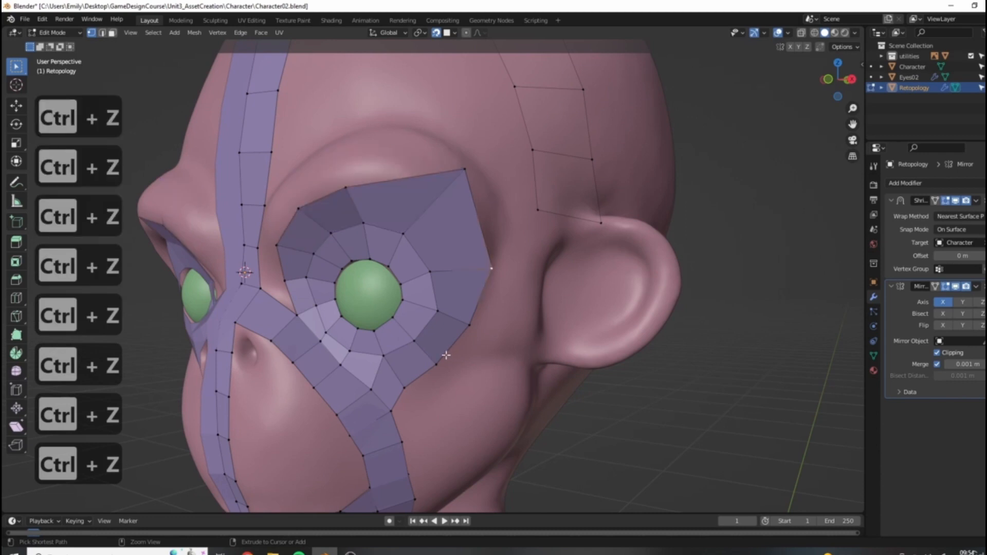
pyautogui.hotkey('ctrl', 'z')
pyautogui.hotkey('ctrl', 'z')
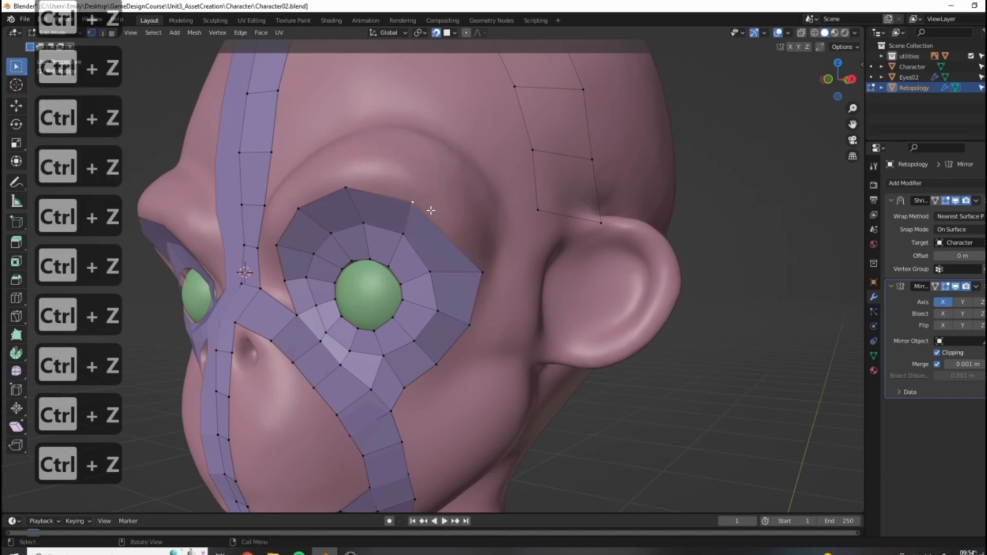
# Step: Nudge the second eye loop's upper outer vertex outward and pull its outermost vertex in towards the eye
pyautogui.press('g')
pyautogui.click(438, 208)
pyautogui.click(473, 267)
pyautogui.press('g')
pyautogui.click(456, 250)
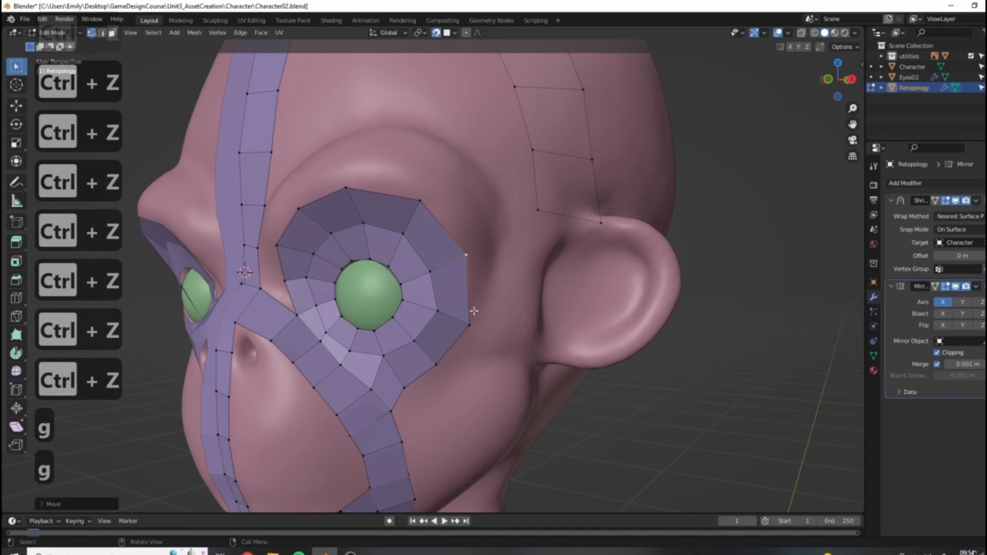
# Step: Fill a face between the nose bridge and the eye loop's inner side, and merge its loose vertex with the eye loop at centre
pyautogui.moveTo(473, 311); pyautogui.dragTo(467, 189, button='middle')
pyautogui.scroll(-2, 464, 195)
pyautogui.moveTo(399, 227); pyautogui.dragTo(418, 221, button='middle')
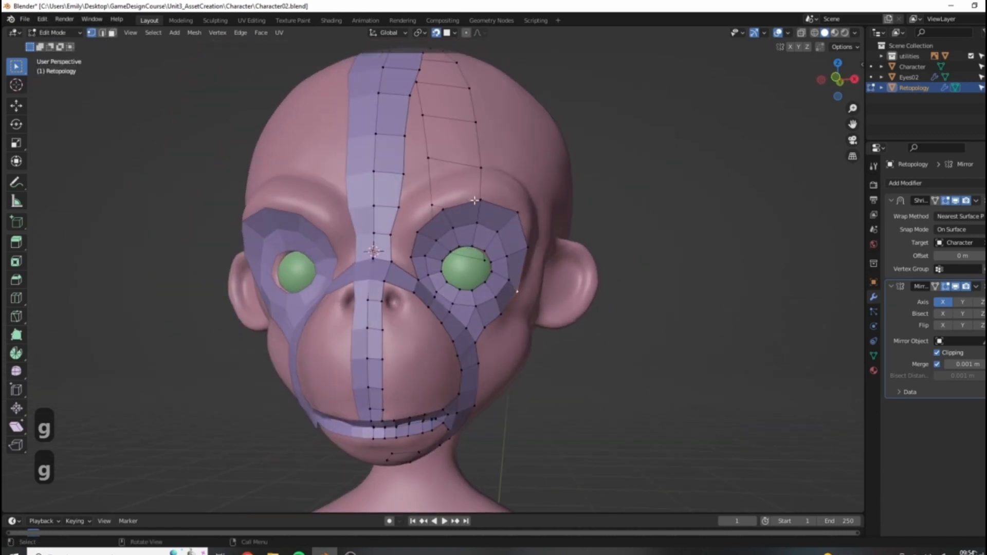
pyautogui.scroll(3, 418, 221)
pyautogui.click(373, 244)
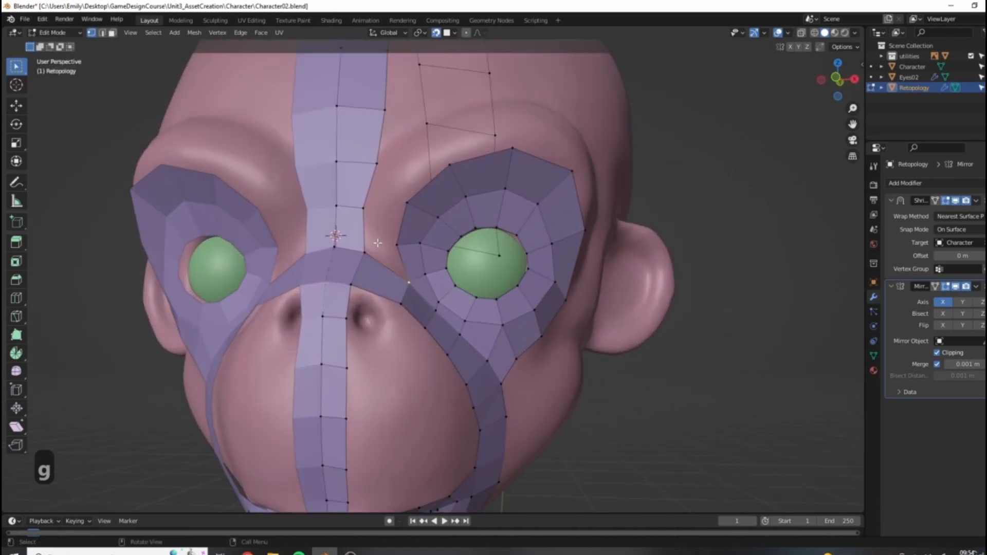
pyautogui.press('f')
pyautogui.click(408, 252)
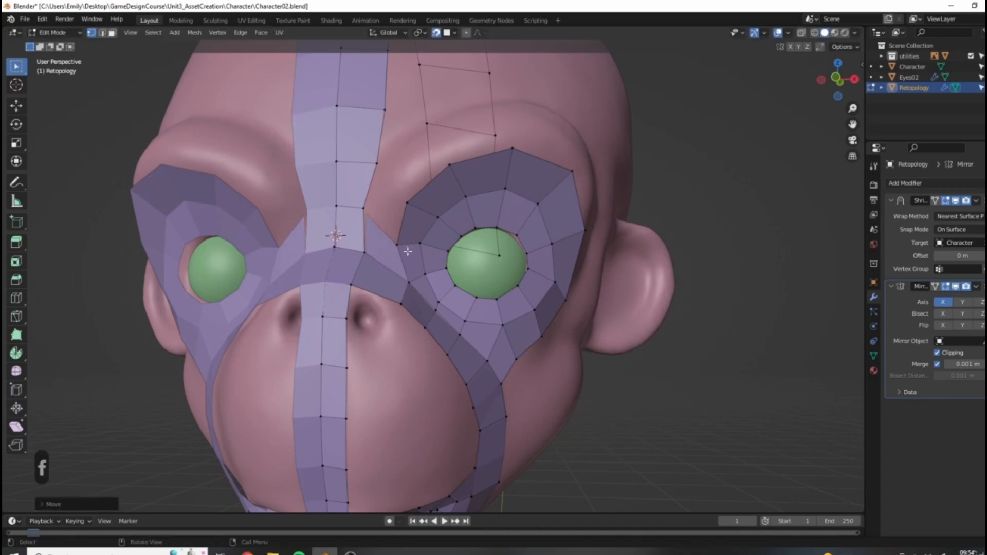
pyautogui.press('m')
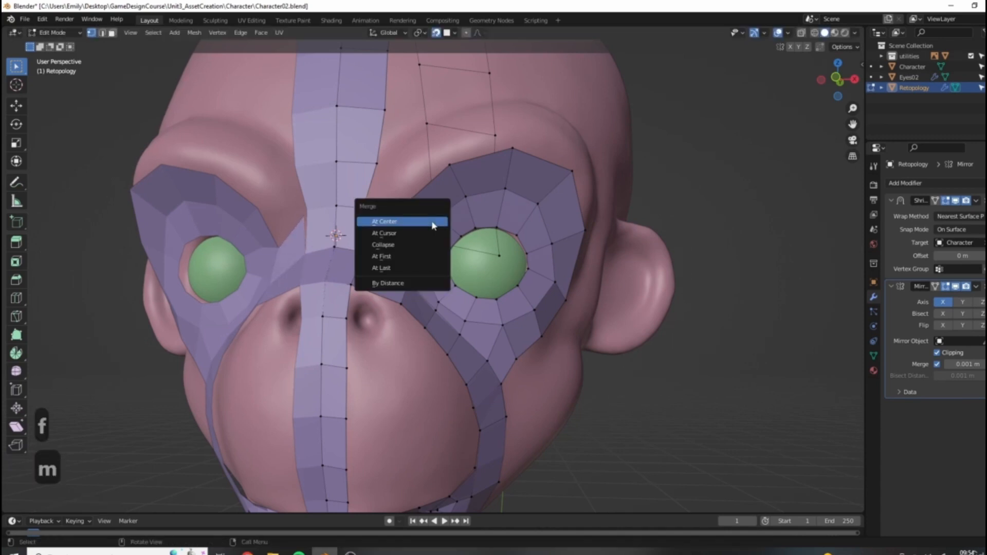
pyautogui.click(430, 220)
# Step: Lower the centre strip's edge and midline vertices at the top of the nose bridge
pyautogui.click(365, 208)
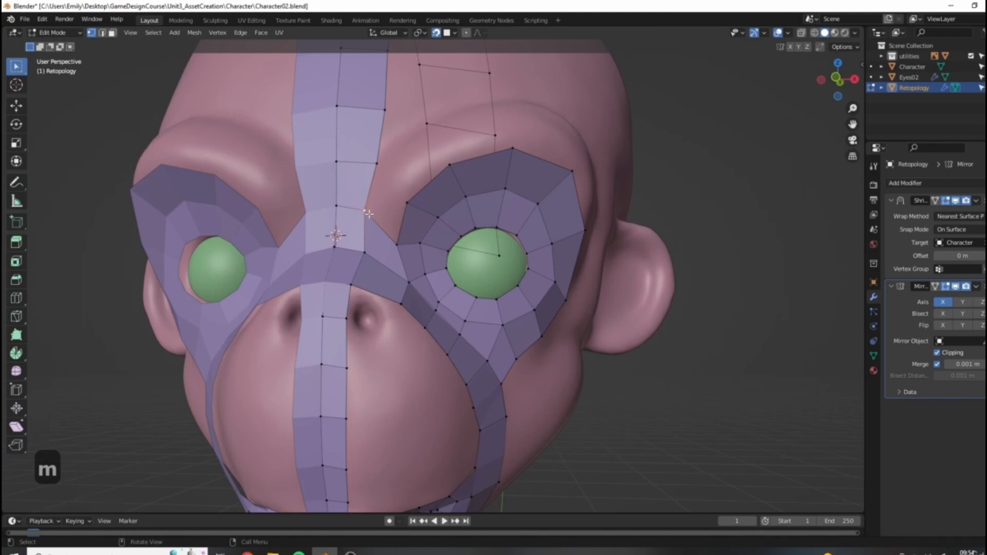
pyautogui.press('g')
pyautogui.click(368, 223)
pyautogui.click(336, 202)
pyautogui.press('g')
pyautogui.click(335, 212)
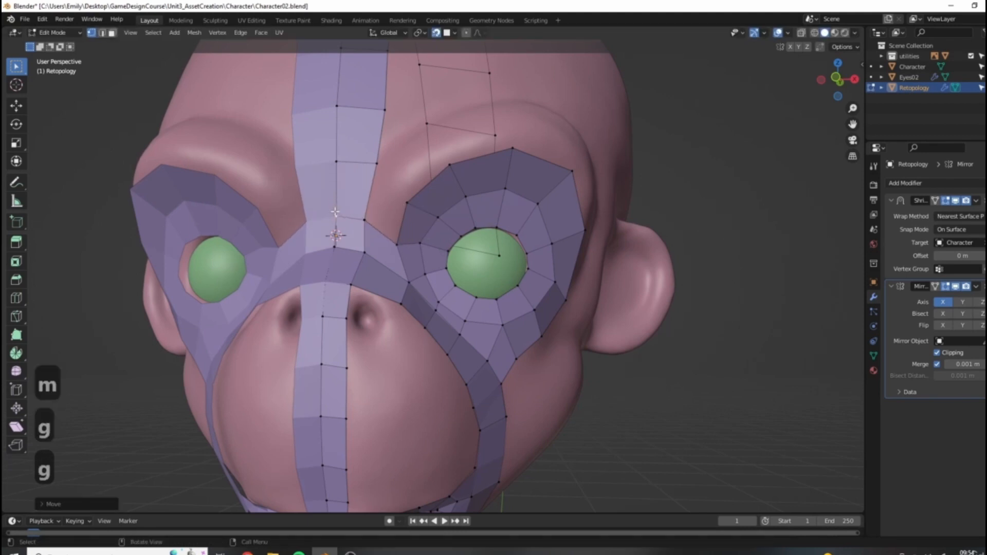
# Step: Move the centre strip's next row of vertices above the nose bridge slightly up the forehead
pyautogui.press('g')
pyautogui.click(335, 166)
pyautogui.moveTo(328, 153); pyautogui.dragTo(386, 180)
pyautogui.press('g')
pyautogui.click(386, 172)
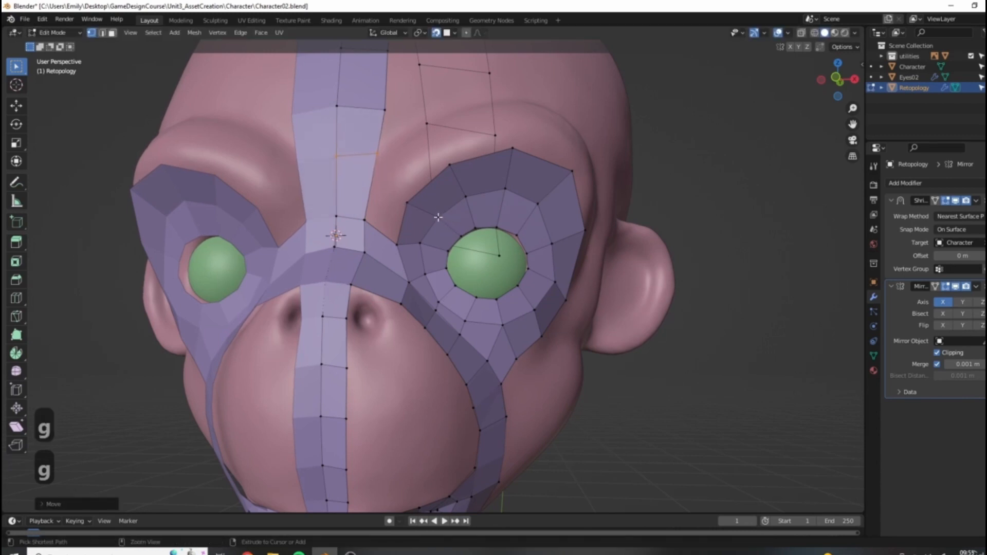
# Step: Add a centred loop cut across the centre strip above the nose bridge and fill a face from it to the inner brow
pyautogui.hotkey('ctrl', 'r')
pyautogui.click(447, 230)
pyautogui.rightClick(447, 230)
pyautogui.click(397, 245)
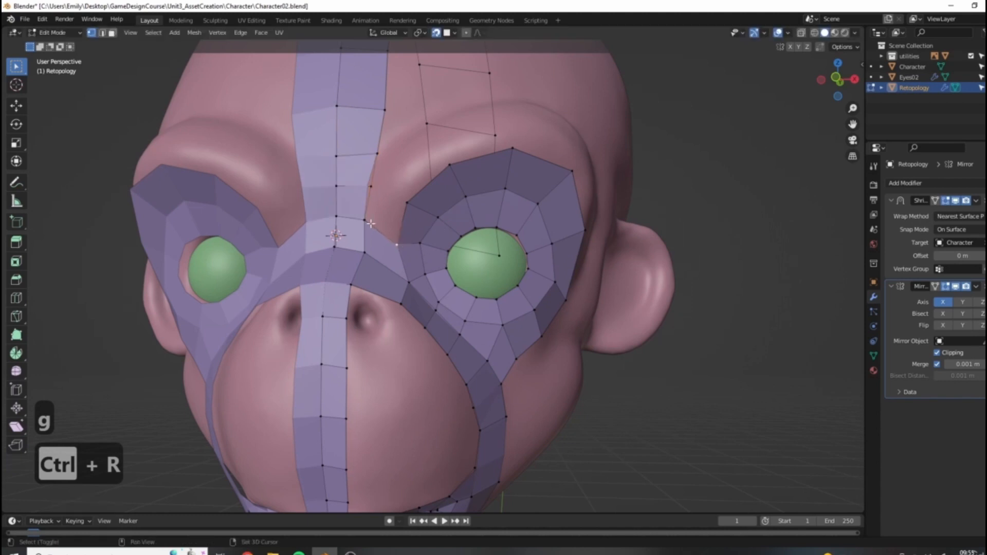
pyautogui.keyDown('shift'); pyautogui.click(406, 201); pyautogui.keyUp('shift')
pyautogui.press('f')
pyautogui.moveTo(411, 201); pyautogui.dragTo(363, 247, button='middle')
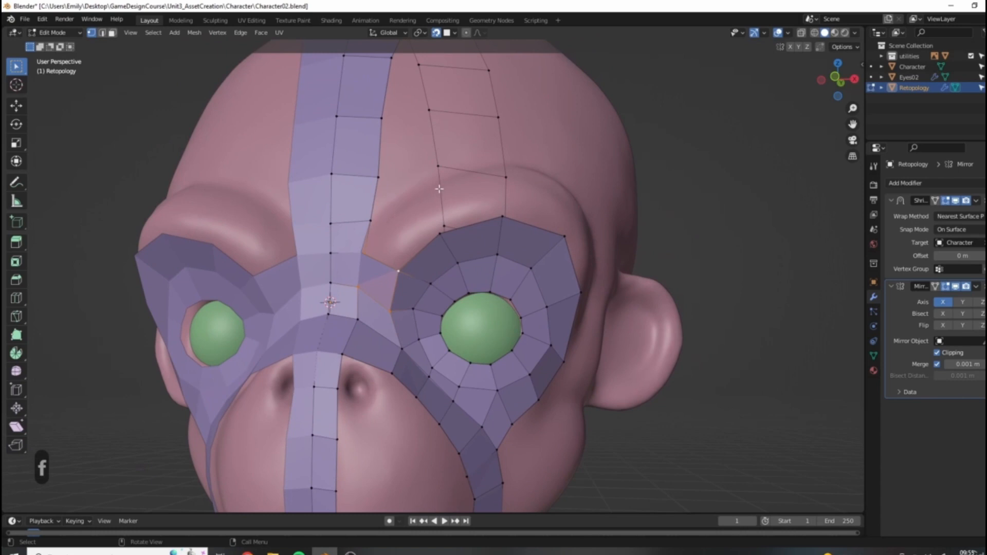
# Step: Extend two faces from the centre strip along the inner brow above the second eye loop, placing their free vertices on the brow ridge
pyautogui.moveTo(589, 234); pyautogui.dragTo(423, 335, button='middle')
pyautogui.click(378, 343)
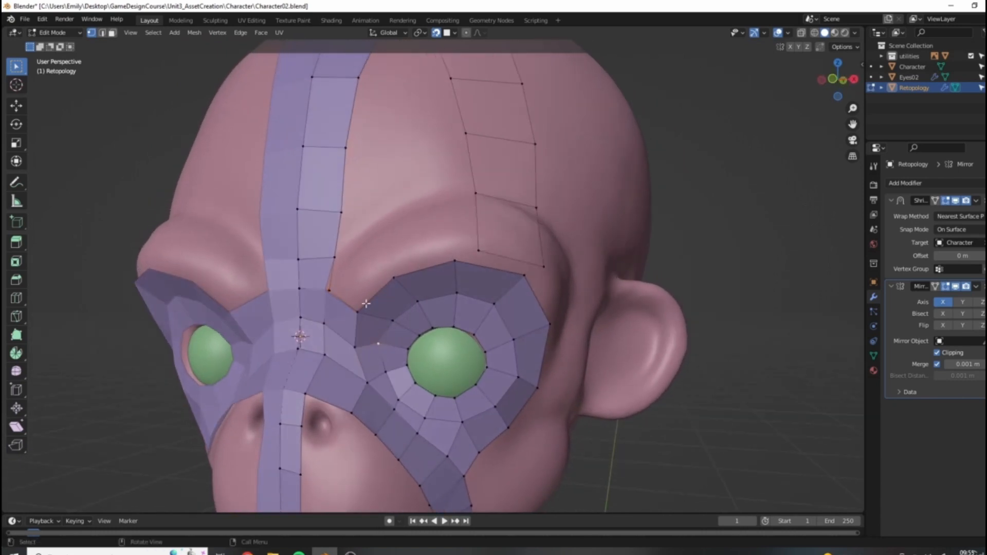
pyautogui.click(355, 307)
pyautogui.press('g')
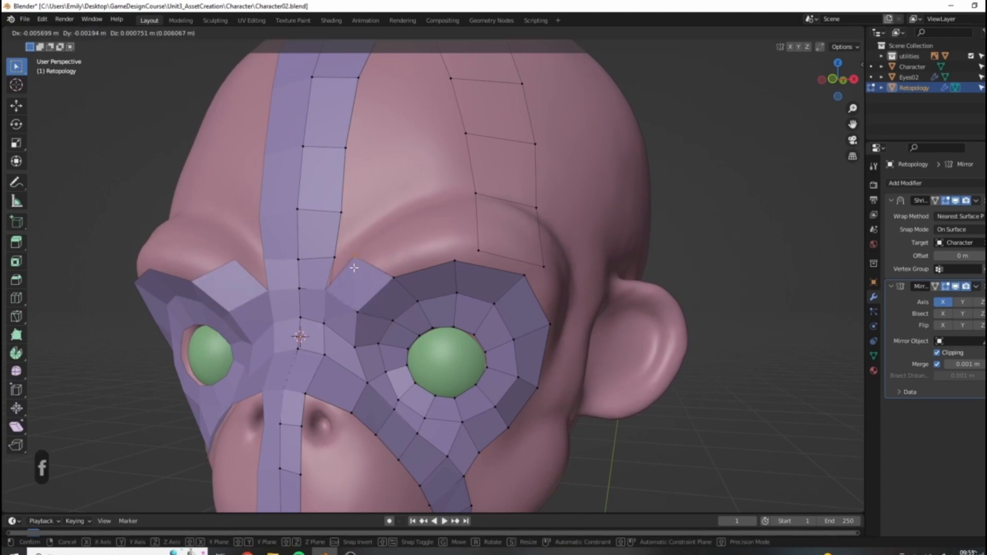
pyautogui.click(354, 268)
pyautogui.click(394, 277)
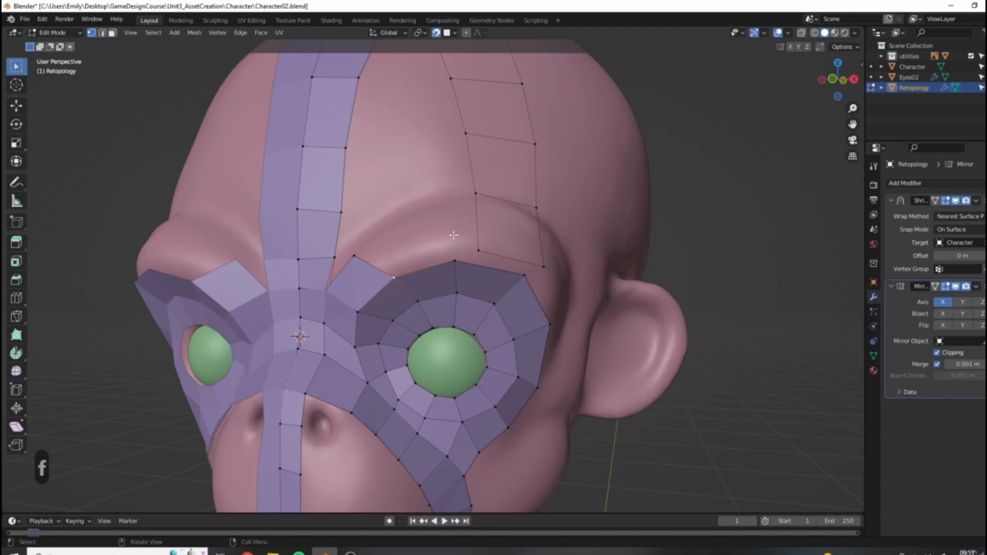
pyautogui.press('e')
pyautogui.click(431, 222)
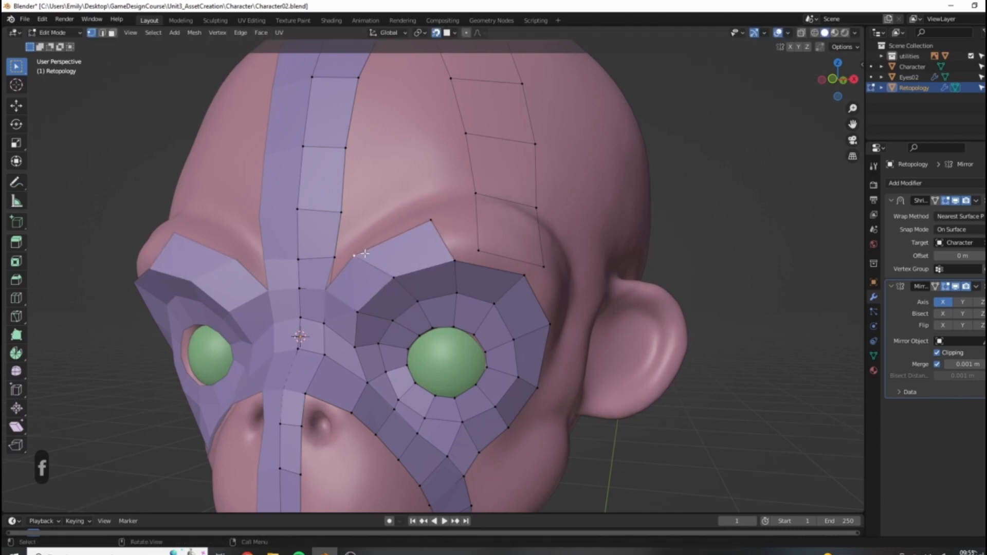
# Step: Fill the next brow face above the top of the eye and place its free vertex on the brow ridge
pyautogui.scroll(-4, 560, 265)
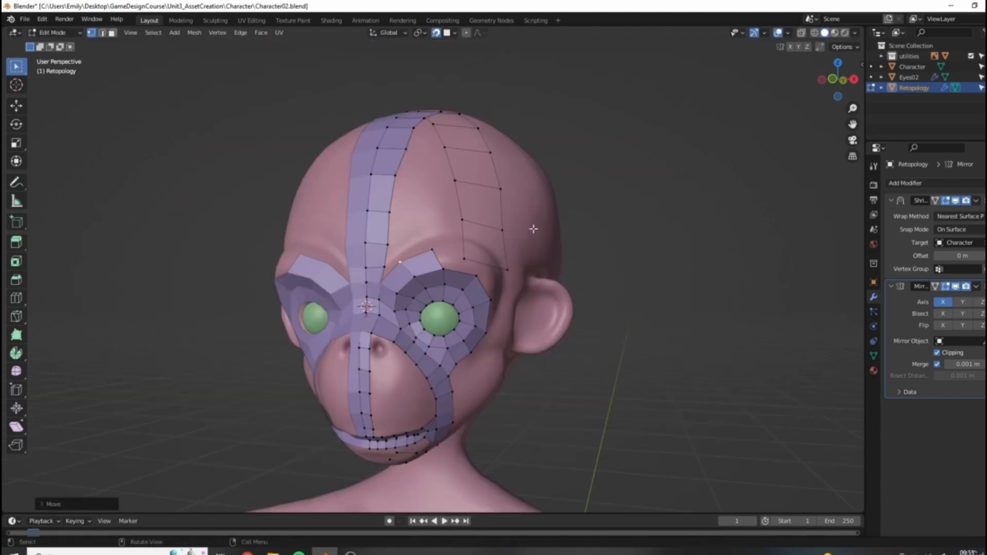
pyautogui.moveTo(533, 229); pyautogui.dragTo(391, 270, button='middle')
pyautogui.scroll(4, 391, 270)
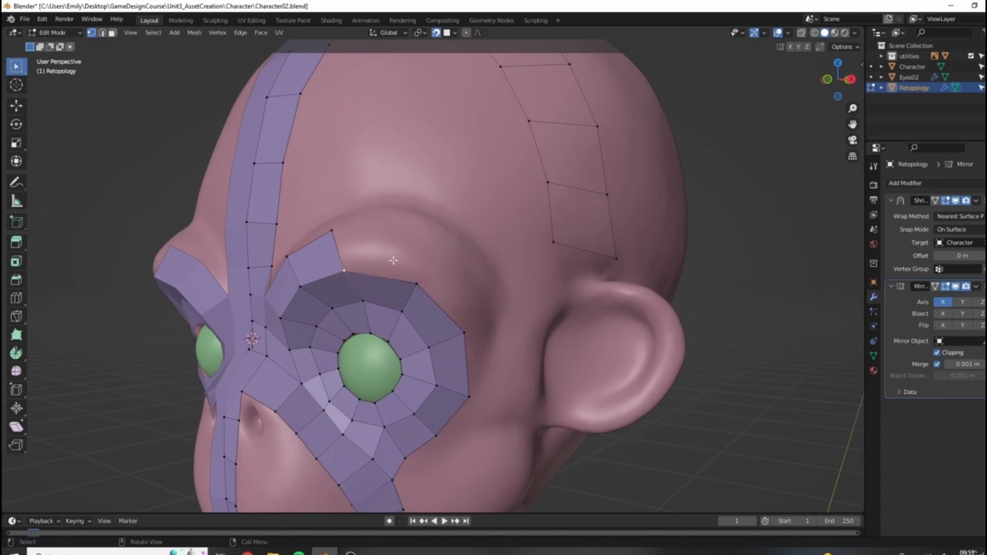
pyautogui.press('f')
pyautogui.press('g')
pyautogui.click(381, 231)
# Step: Nudge the two vertices of the edge shared by the brow faces above the eye to even out their widths
pyautogui.click(346, 266)
pyautogui.press('g')
pyautogui.click(352, 263)
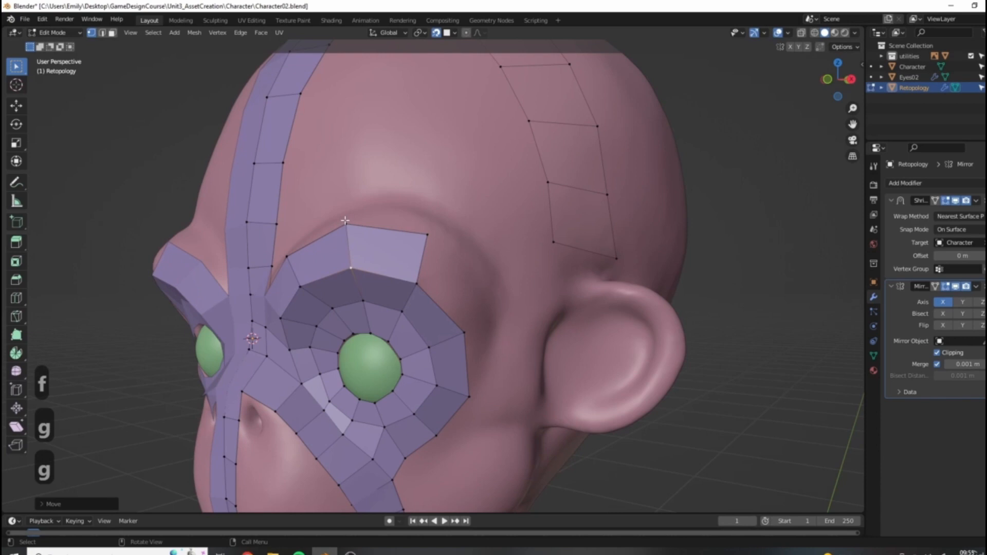
pyautogui.click(345, 220)
pyautogui.press('g')
pyautogui.click(348, 219)
# Step: Fill the next face around the outer brow and adjust the vertex at its upper corner
pyautogui.press('g')
pyautogui.click(489, 321)
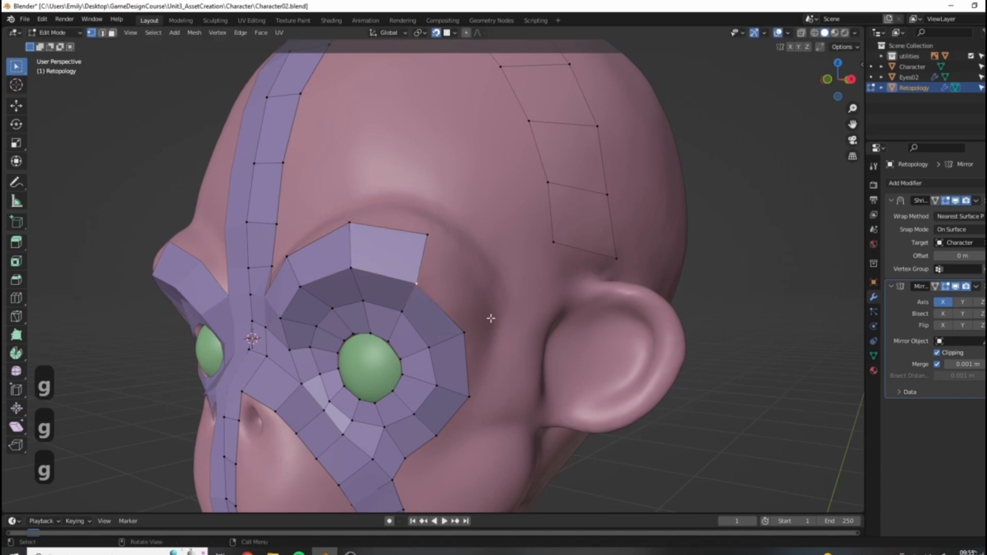
pyautogui.press('f')
pyautogui.click(430, 241)
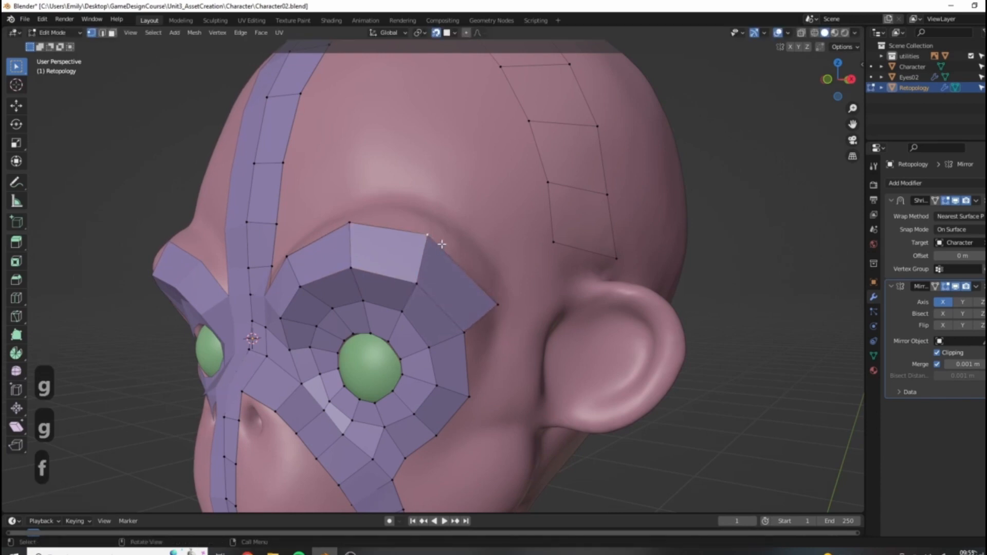
pyautogui.press('g')
pyautogui.click(443, 246)
# Step: Fill the next third-loop face beside the outer corner of the eye and pull its free vertex in towards the second loop
pyautogui.moveTo(443, 246); pyautogui.dragTo(426, 298, button='middle')
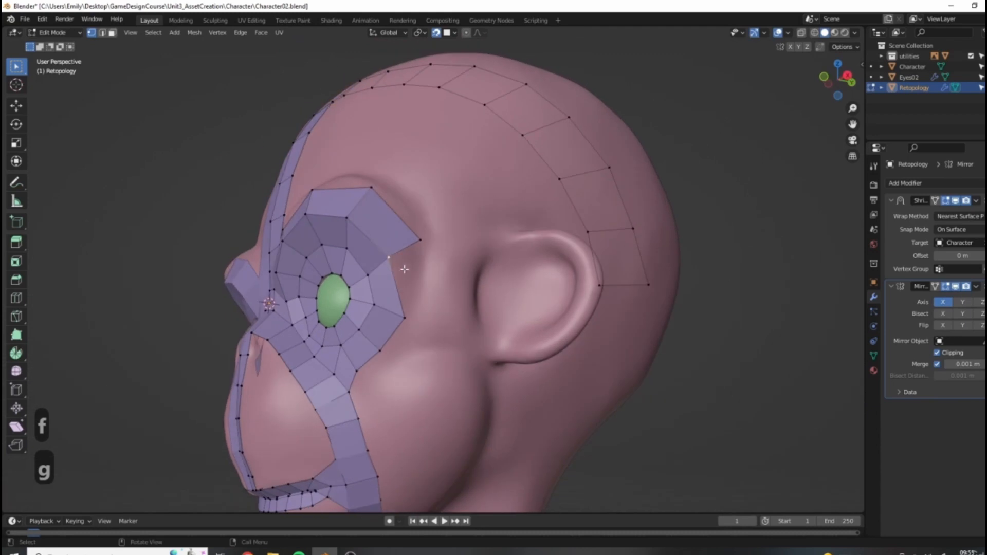
pyautogui.press('f')
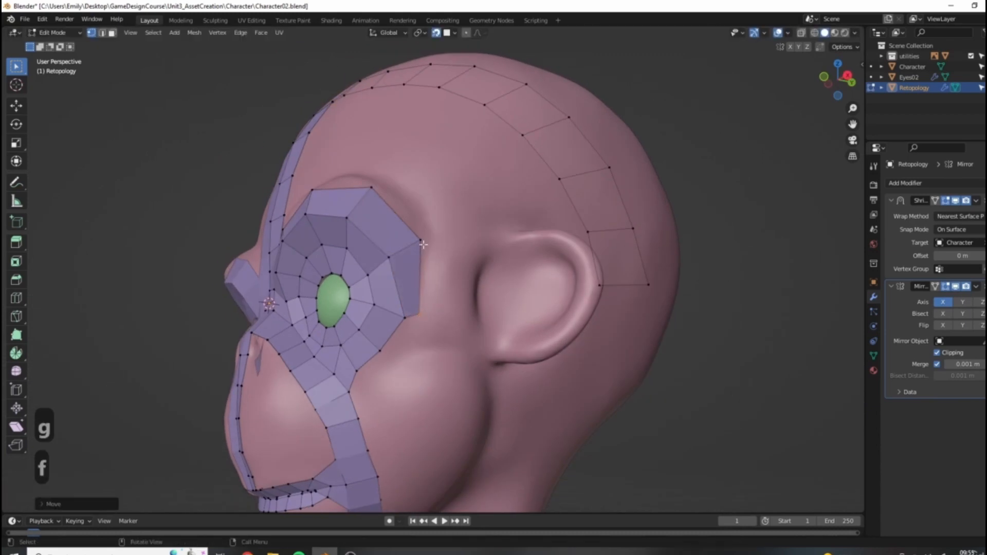
pyautogui.scroll(3, 394, 319)
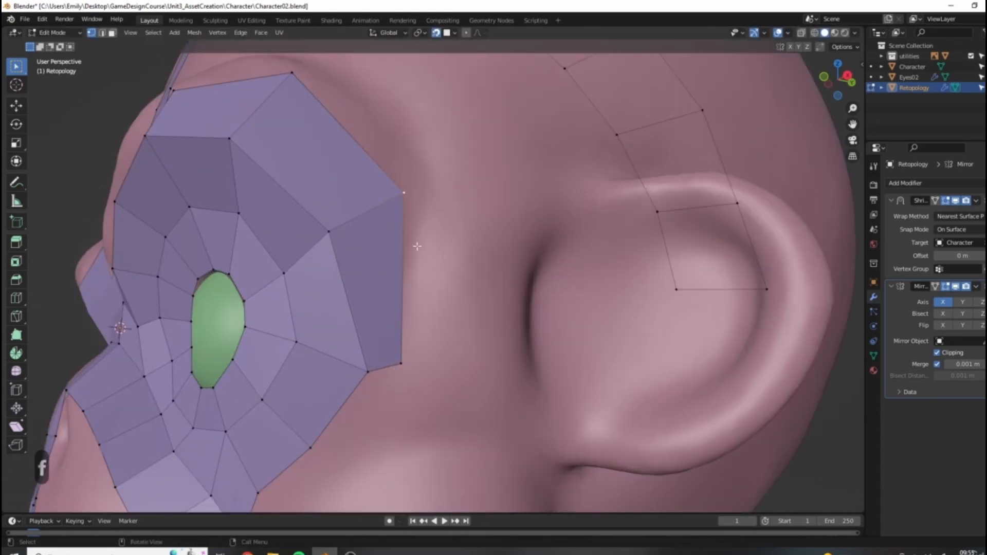
pyautogui.press('g')
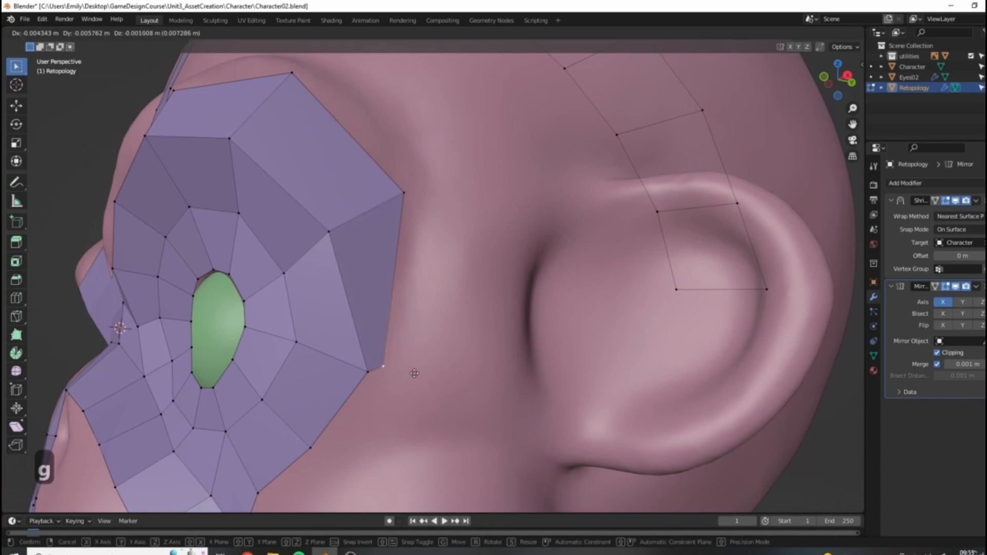
pyautogui.click(386, 366)
pyautogui.scroll(-5, 372, 280)
pyautogui.moveTo(371, 280); pyautogui.dragTo(517, 362, button='middle')
pyautogui.moveTo(346, 336); pyautogui.dragTo(297, 135, button='middle')
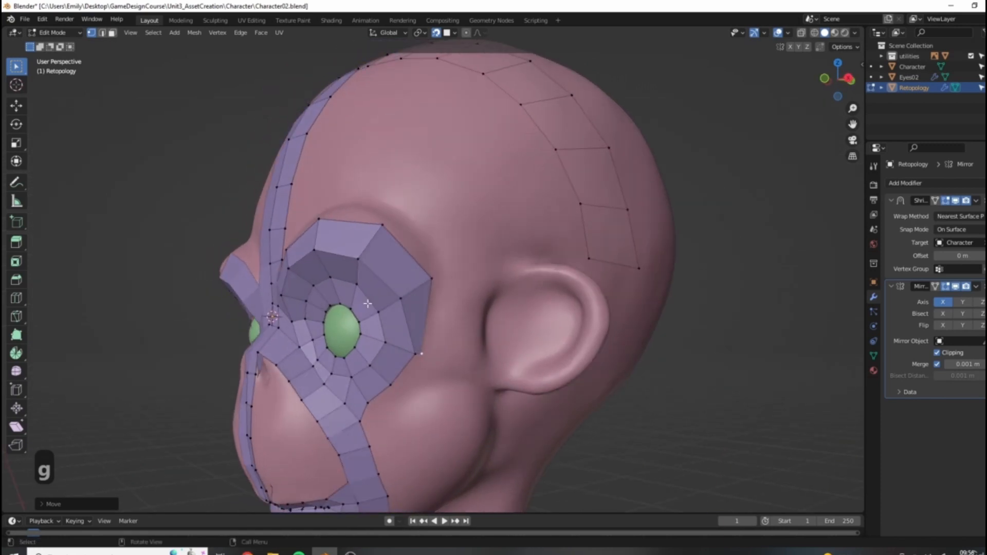
# Step: Adjust the vertices at the lower and upper ends of the outermost face beside the eye
pyautogui.scroll(2, 297, 135)
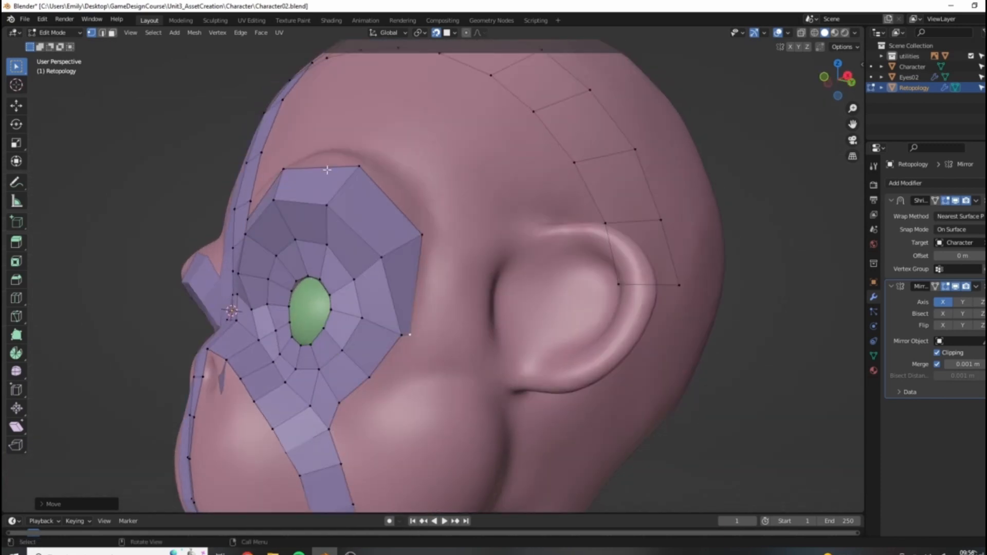
pyautogui.press('g')
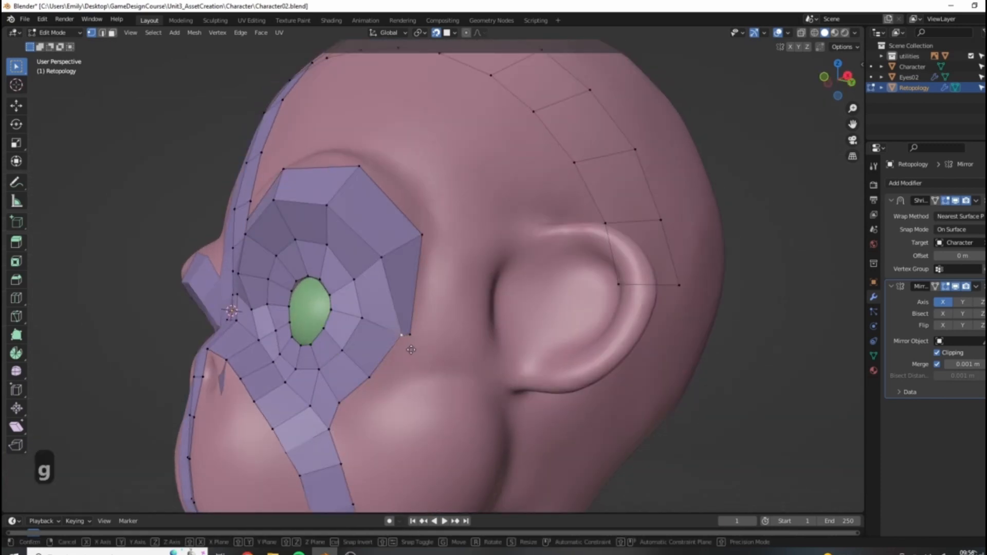
pyautogui.click(404, 348)
pyautogui.press('g')
pyautogui.click(404, 211)
pyautogui.moveTo(404, 210); pyautogui.dragTo(445, 266, button='middle')
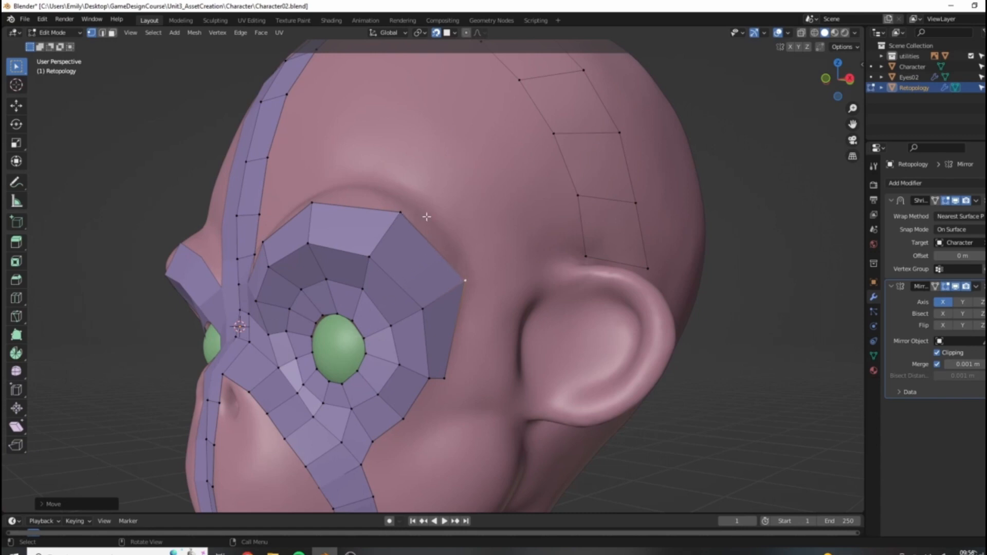
# Step: Cut a loop through the wide faces at the outer brow and move its new vertices outward to round the eye loops
pyautogui.hotkey('ctrl', 'r')
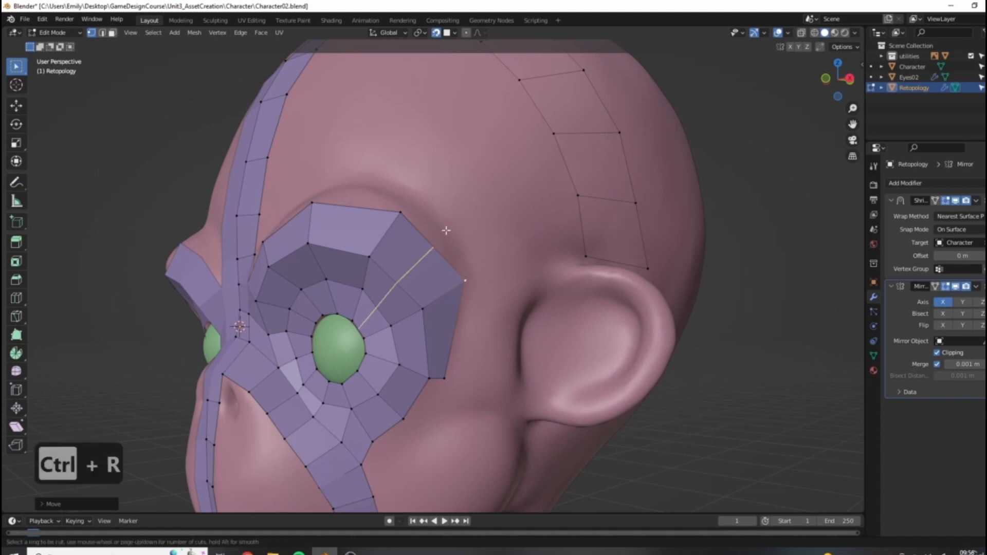
pyautogui.press('Escape')
pyautogui.moveTo(466, 249); pyautogui.dragTo(382, 224, button='middle')
pyautogui.press('g')
pyautogui.click(380, 227)
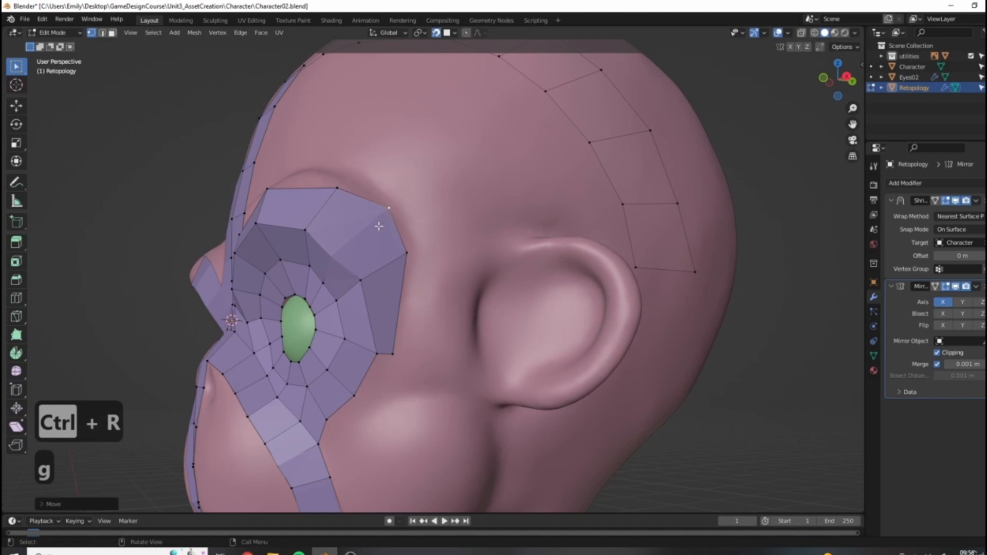
pyautogui.press('g')
pyautogui.click(341, 245)
pyautogui.moveTo(341, 246); pyautogui.dragTo(389, 208, button='middle')
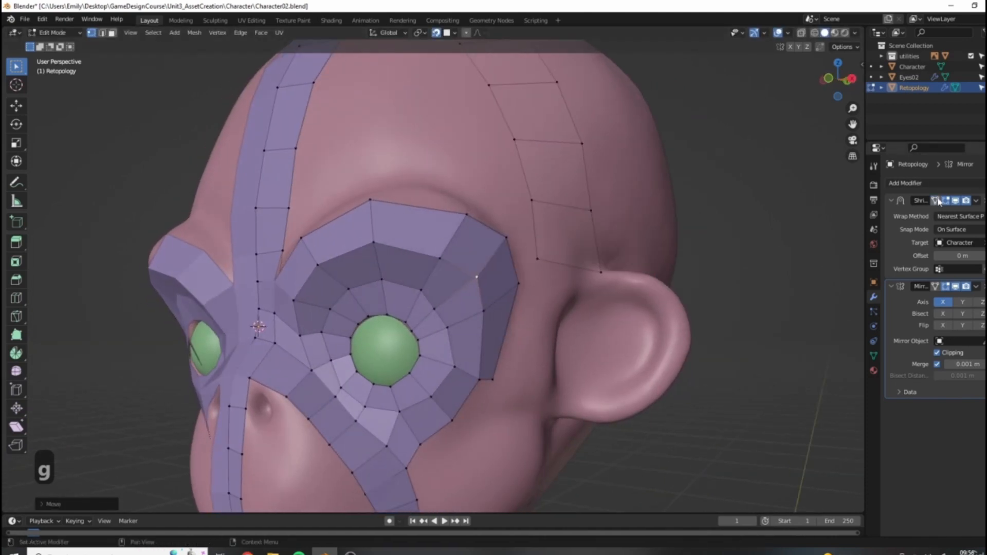
# Step: Examine the eye, brow and nose bridge topology from the front, side and below
pyautogui.scroll(-5, 442, 287)
pyautogui.scroll(5, 451, 302)
pyautogui.moveTo(395, 303)
pyautogui.mouseDown(button='middle')
pyautogui.moveTo(452, 301)
pyautogui.moveTo(414, 298)
pyautogui.mouseUp(button='middle')
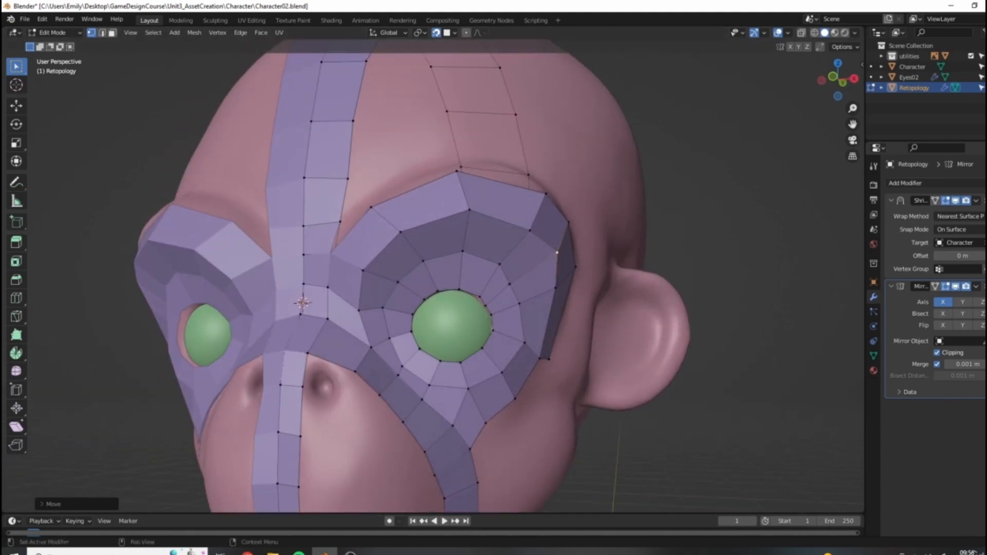
pyautogui.scroll(3, 257, 320)
pyautogui.scroll(-5, 548, 384)
pyautogui.scroll(5, 471, 220)
pyautogui.moveTo(485, 165); pyautogui.dragTo(459, 245, button='middle')
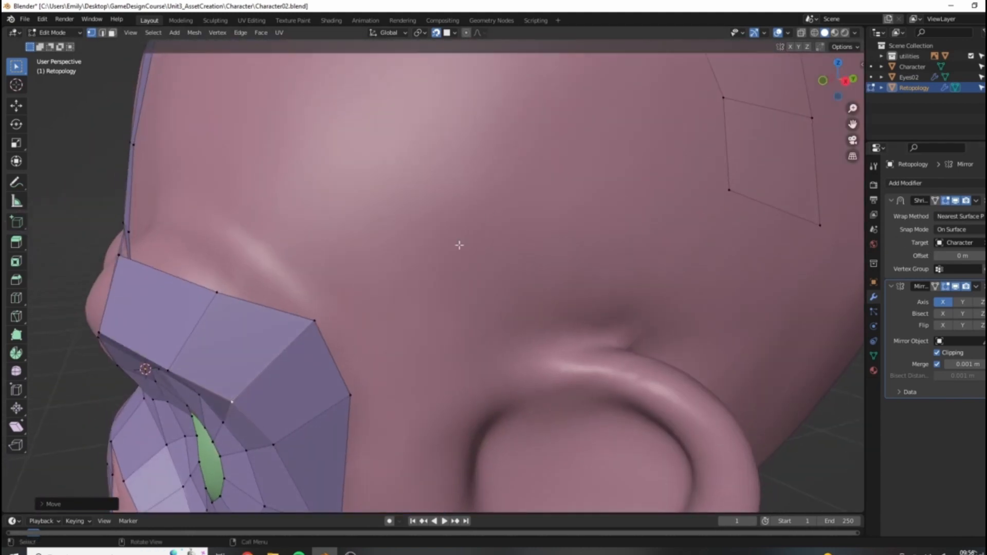
pyautogui.moveTo(223, 293); pyautogui.dragTo(292, 239, button='middle')
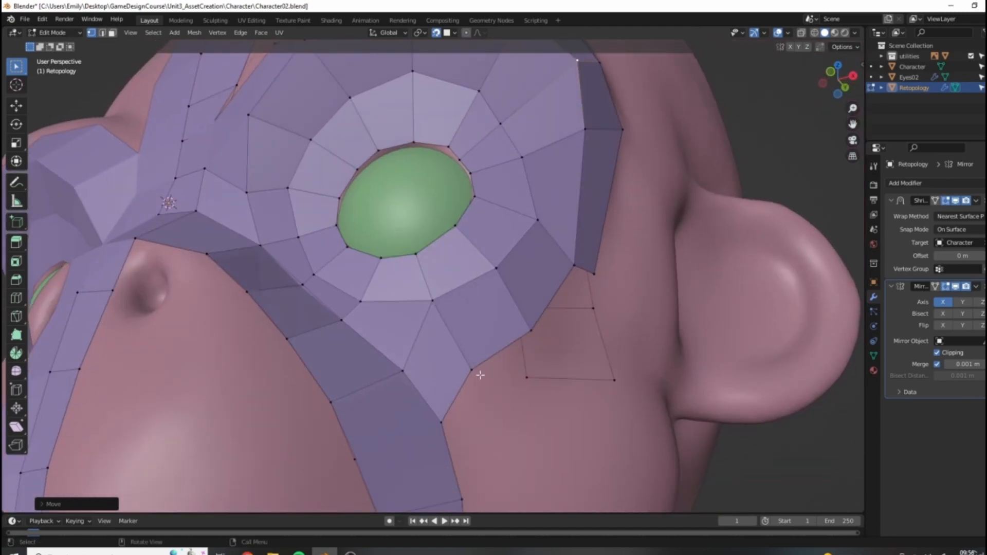
pyautogui.scroll(-5, 481, 375)
pyautogui.scroll(6, 235, 229)
pyautogui.keyDown('shift'); pyautogui.moveTo(235, 229); pyautogui.dragTo(580, 289, button='middle'); pyautogui.keyUp('shift')
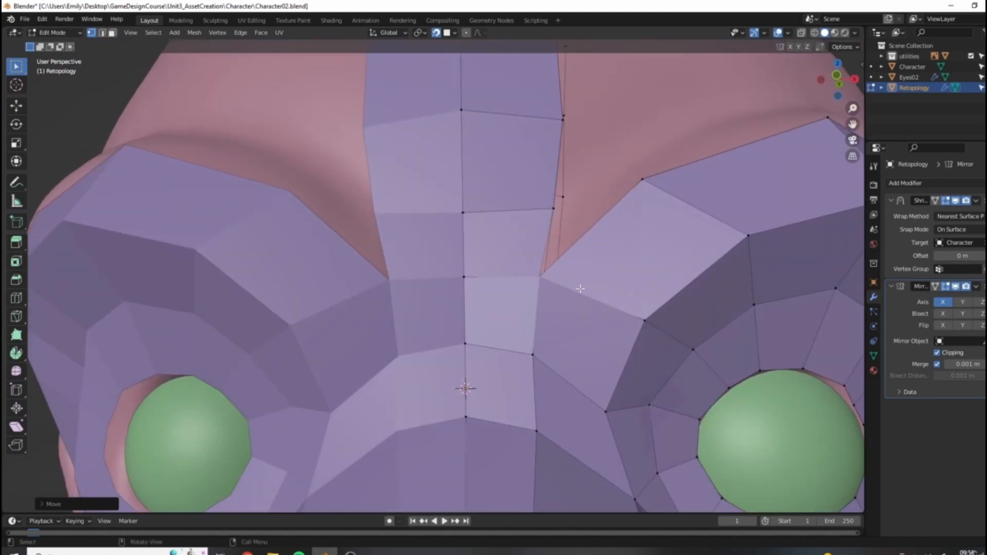
# Step: Turn on the Shrinkwrap modifier's on-cage display and nudge the upper vertices of the third loop along the brow ridge
pyautogui.click(935, 201)
pyautogui.scroll(-5, 589, 269)
pyautogui.moveTo(686, 289); pyautogui.dragTo(604, 288, button='middle')
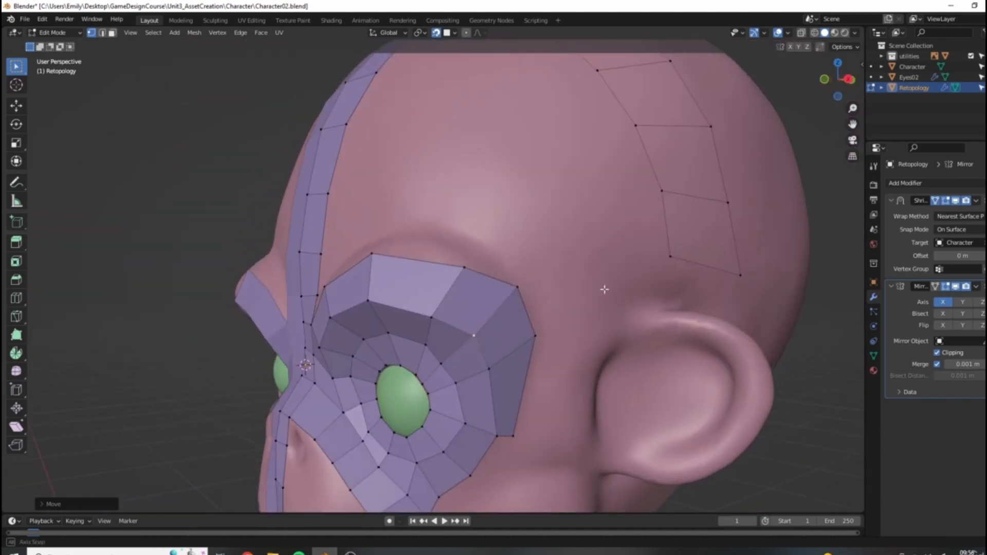
pyautogui.click(468, 266)
pyautogui.press('g')
pyautogui.click(473, 254)
pyautogui.click(518, 284)
pyautogui.moveTo(406, 336); pyautogui.dragTo(436, 331, button='middle')
pyautogui.click(482, 234)
pyautogui.press('g')
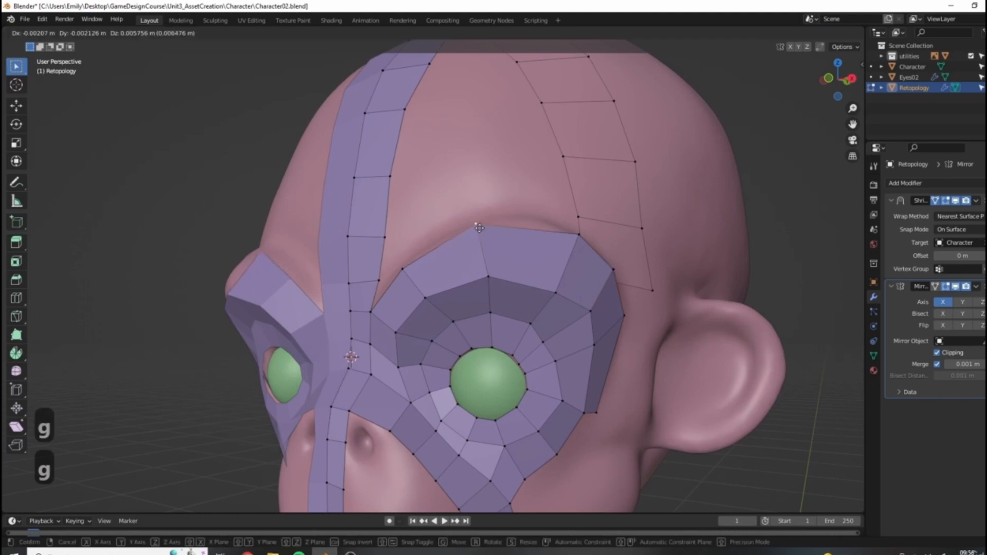
pyautogui.click(533, 217)
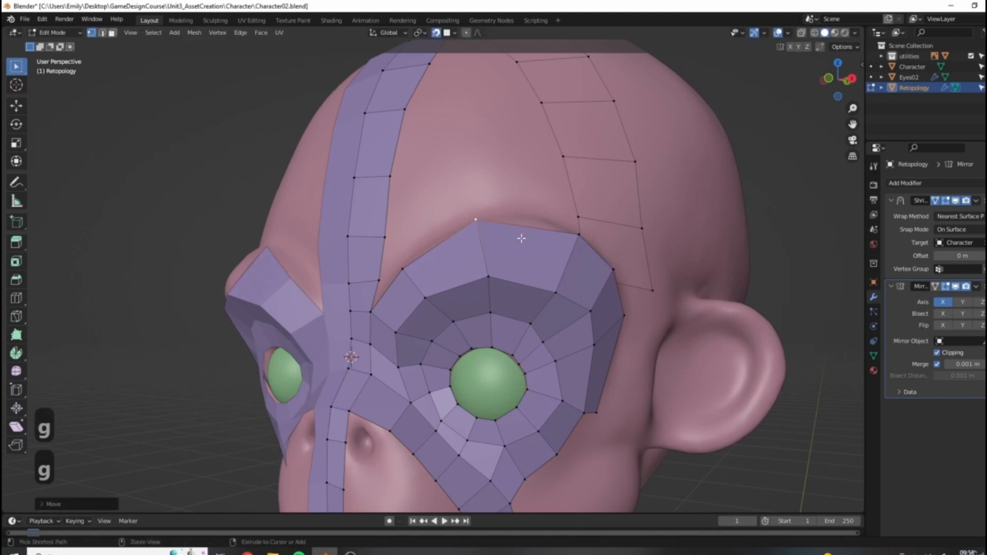
# Step: Cut two more loops through the wide faces above the eye and place their top vertices along the brow ridge
pyautogui.hotkey('ctrl', 'r')
pyautogui.click(383, 308)
pyautogui.moveTo(520, 220); pyautogui.dragTo(500, 263, button='middle')
pyautogui.hotkey('ctrl', 'r')
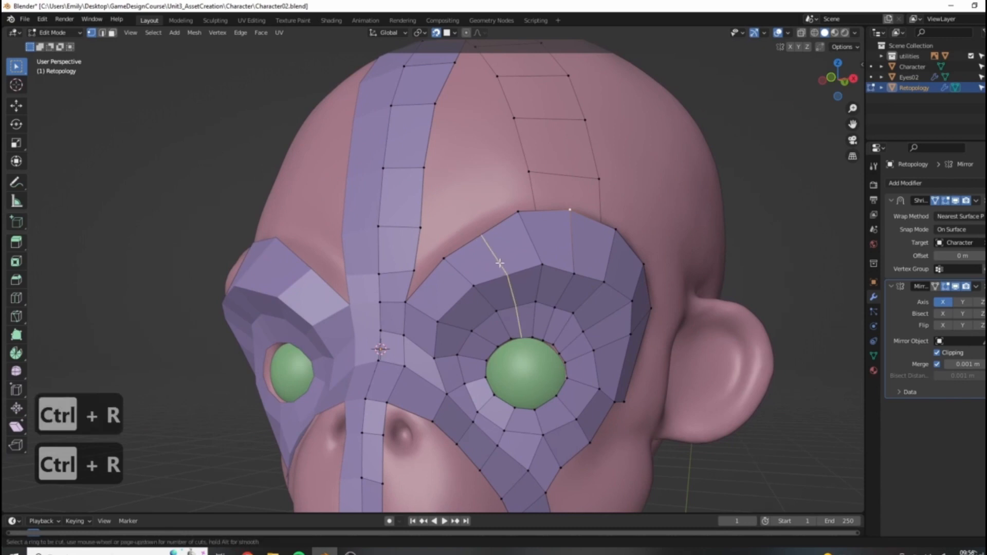
pyautogui.click(498, 249)
pyautogui.rightClick(498, 249)
pyautogui.press('g')
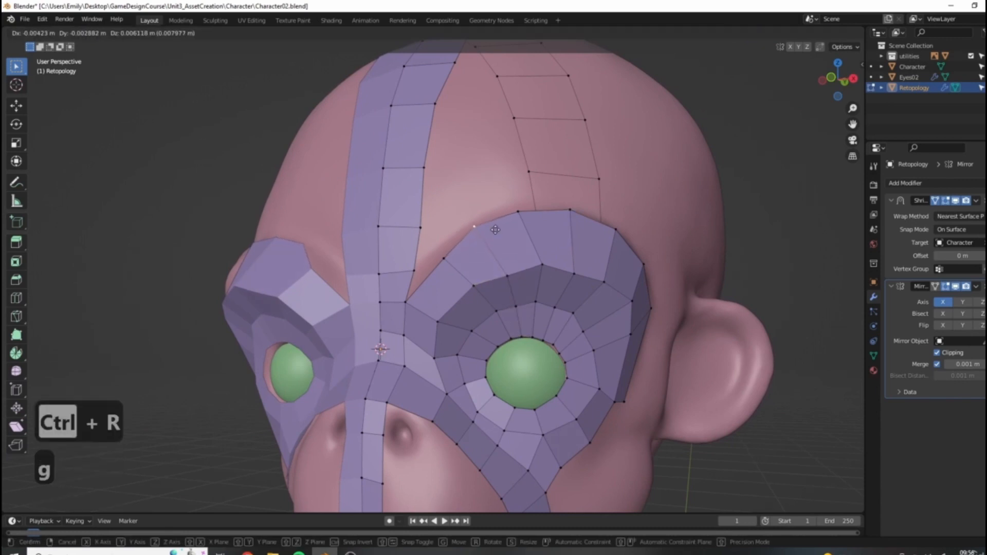
pyautogui.press('g')
pyautogui.click(440, 253)
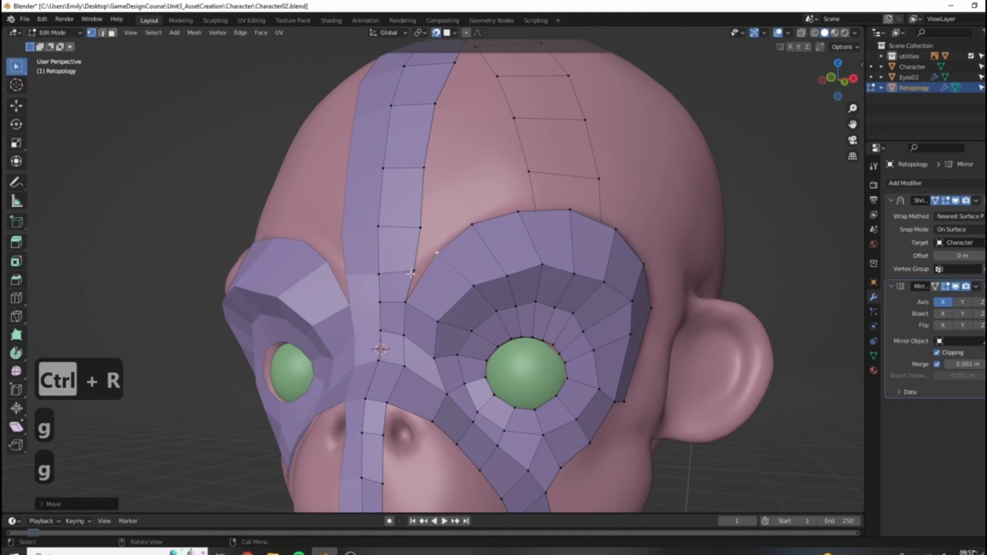
# Step: Move both vertices of the centre strip's cross edge between the inner brows up towards the forehead
pyautogui.press('g')
pyautogui.press('g')
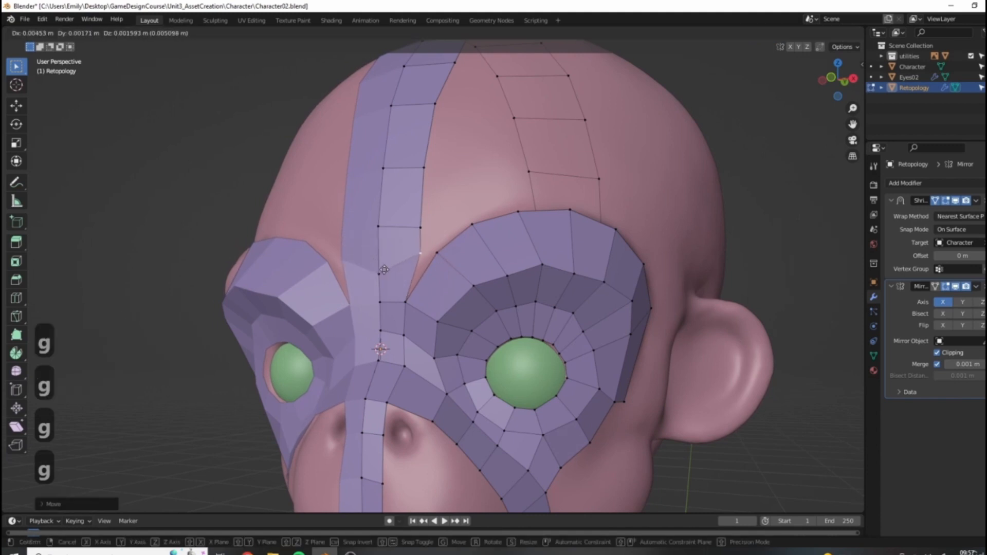
pyautogui.click(383, 268)
pyautogui.click(380, 274)
pyautogui.press('g')
pyautogui.click(379, 261)
# Step: Slide the next cross edge of the centre strip up the forehead and align the two vertices of the edge below
pyautogui.click(379, 225)
pyautogui.keyDown('shift'); pyautogui.click(420, 228); pyautogui.keyUp('shift')
pyautogui.press('g')
pyautogui.press('g')
pyautogui.click(422, 238)
pyautogui.click(419, 253)
pyautogui.press('g')
pyautogui.click(415, 255)
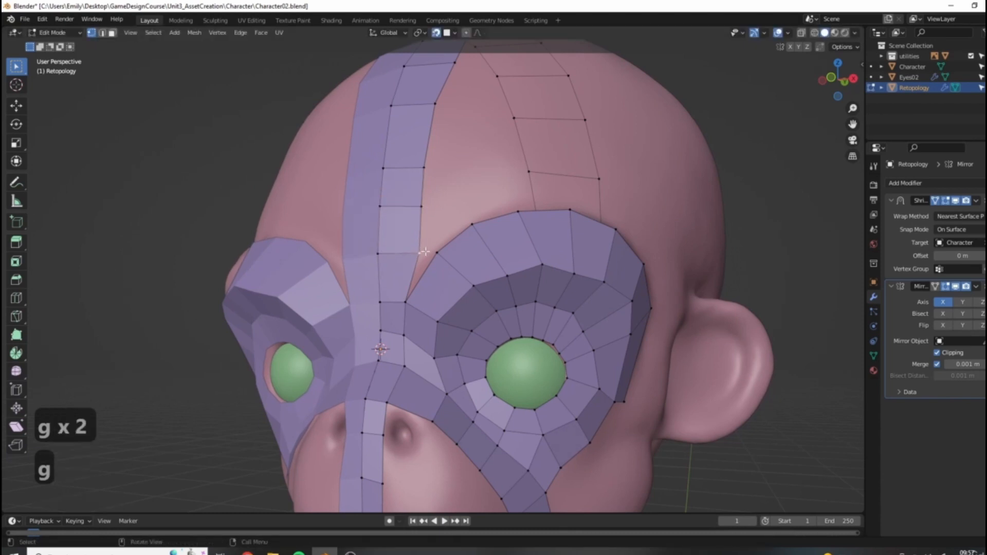
pyautogui.press('g')
pyautogui.rightClick(415, 254)
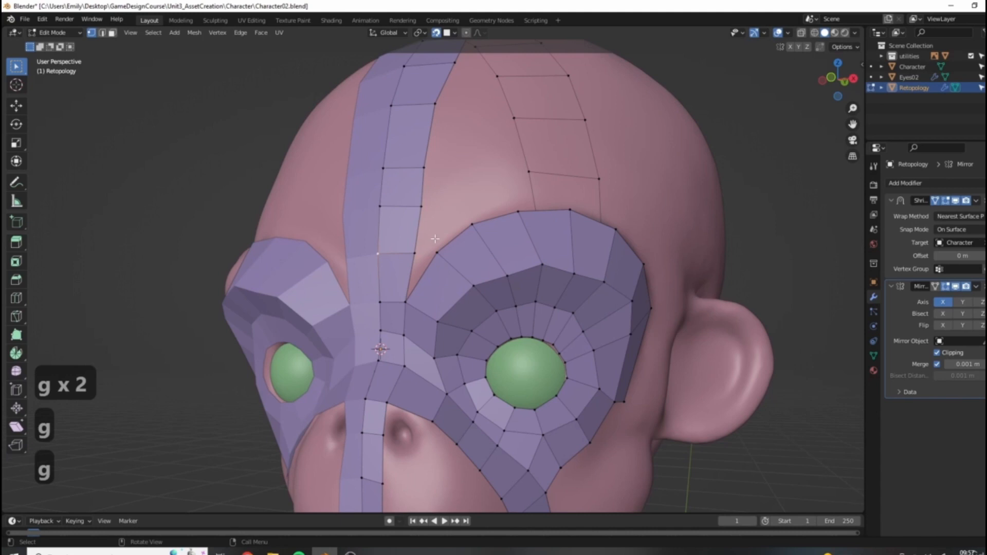
# Step: Slide the cross edge higher on the forehead along the centre strip and even out the strip's outer vertices
pyautogui.moveTo(435, 239); pyautogui.dragTo(524, 170, button='middle')
pyautogui.press('g')
pyautogui.press('g')
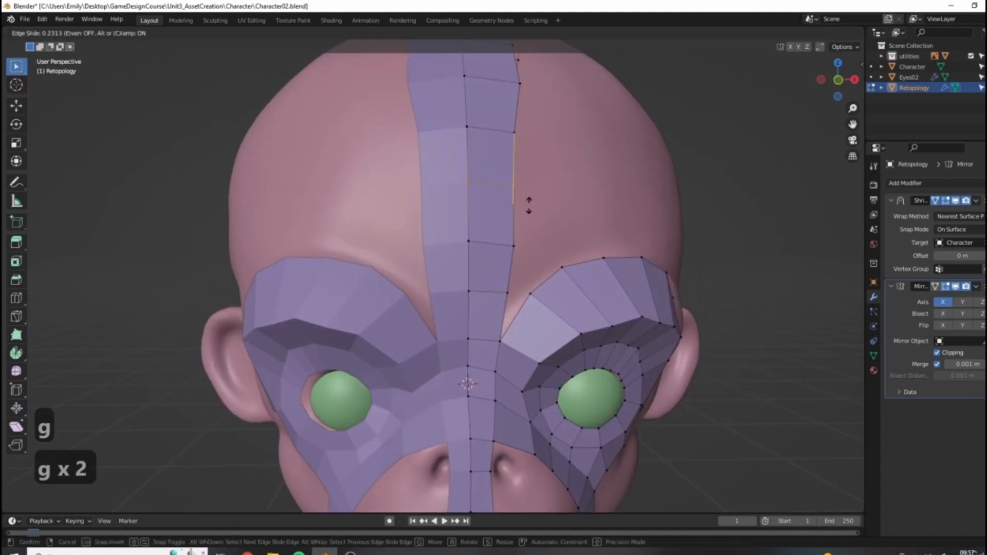
pyautogui.click(529, 206)
pyautogui.scroll(-3, 544, 203)
pyautogui.press('g')
pyautogui.click(463, 204)
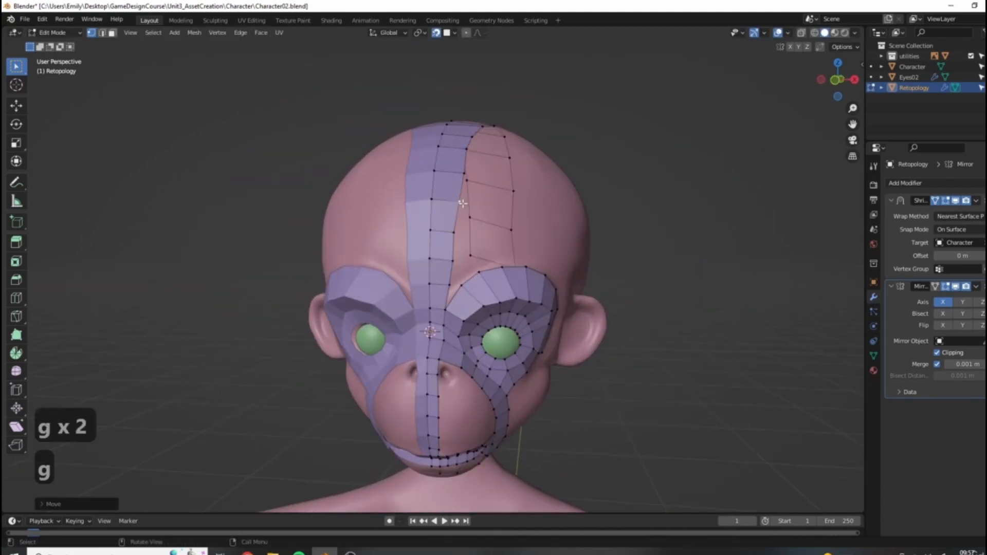
pyautogui.press('g')
pyautogui.press('g')
pyautogui.click(460, 173)
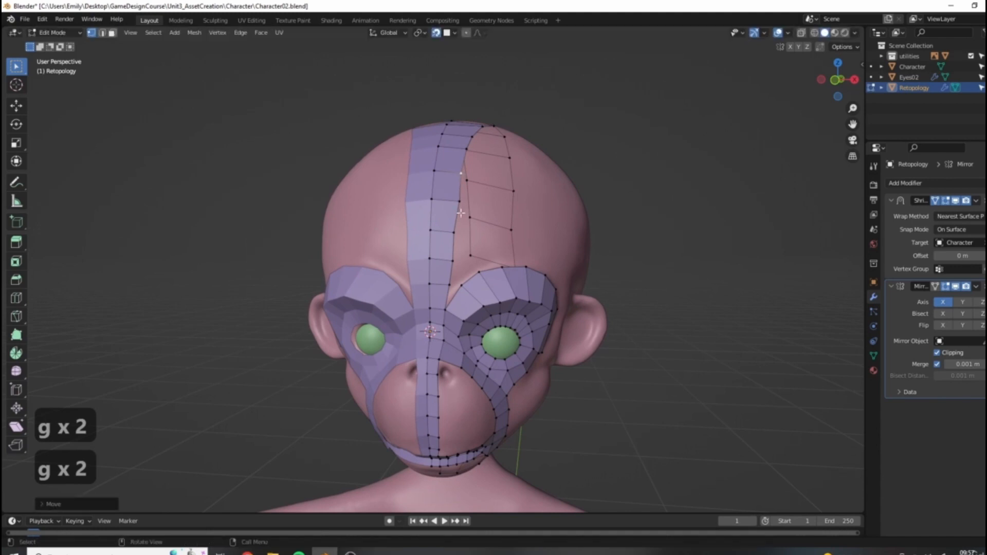
pyautogui.press('g')
pyautogui.click(457, 230)
# Step: Cut a centred loop lengthwise along the third eye loop, splitting the brow band into two rows
pyautogui.scroll(-3, 542, 159)
pyautogui.moveTo(542, 257); pyautogui.dragTo(355, 285, button='middle')
pyautogui.scroll(1, 548, 360)
pyautogui.hotkey('ctrl', 'r')
pyautogui.click(448, 337)
pyautogui.rightClick(447, 337)
pyautogui.moveTo(543, 298)
pyautogui.mouseDown(button='middle')
pyautogui.moveTo(582, 284)
pyautogui.moveTo(584, 301)
pyautogui.moveTo(558, 304)
pyautogui.mouseUp(button='middle')
pyautogui.click(581, 284)
pyautogui.keyDown('shift'); pyautogui.moveTo(530, 304); pyautogui.dragTo(579, 283, button='middle'); pyautogui.keyUp('shift')
pyautogui.scroll(3, 463, 262)
pyautogui.moveTo(452, 260); pyautogui.dragTo(487, 272, button='middle')
pyautogui.scroll(2, 510, 254)
pyautogui.scroll(1, 526, 279)
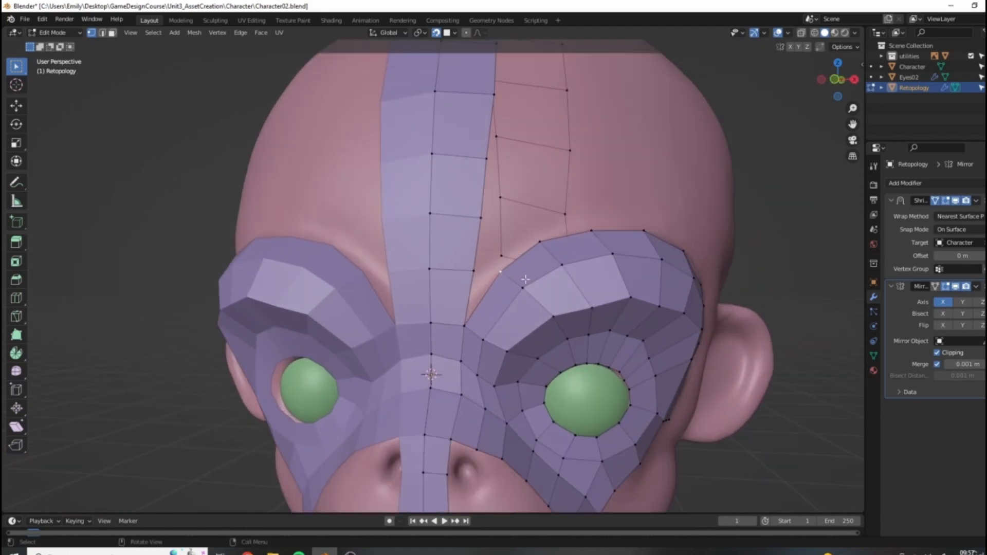
# Step: Extrude a vertex from the centre strip's outer edge and fill the gap between the strip and the inner brow
pyautogui.press('g')
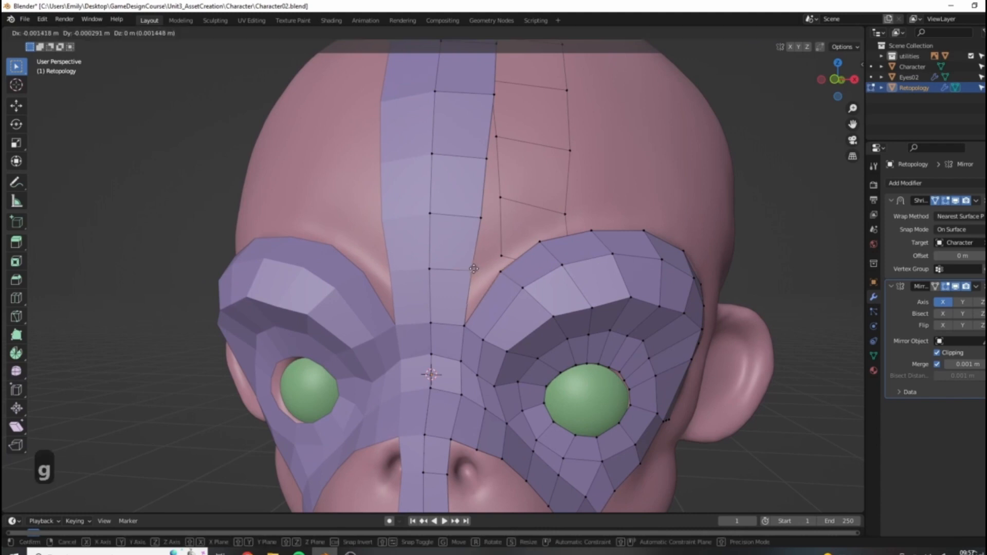
pyautogui.click(496, 277)
pyautogui.press('e')
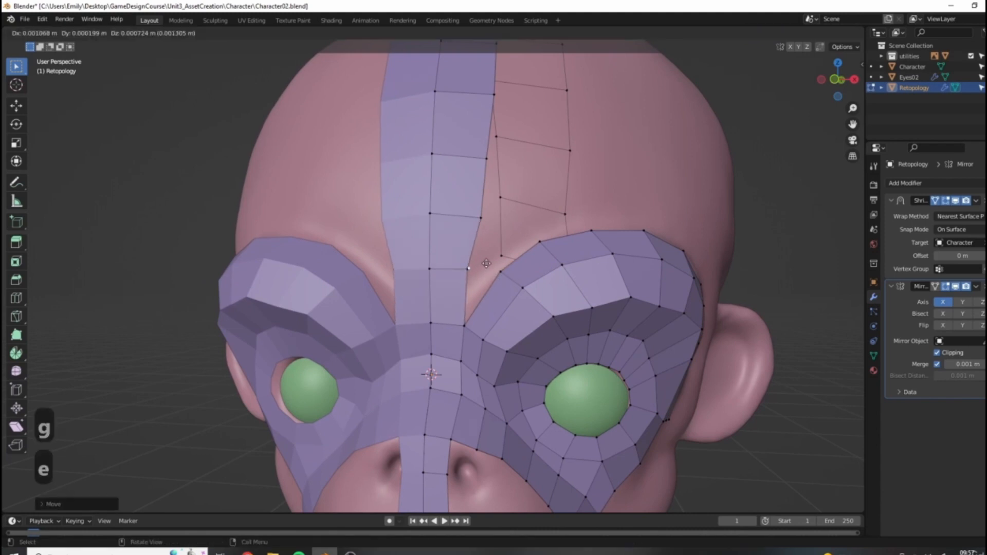
pyautogui.click(488, 255)
pyautogui.keyDown('shift'); pyautogui.click(500, 271); pyautogui.keyUp('shift')
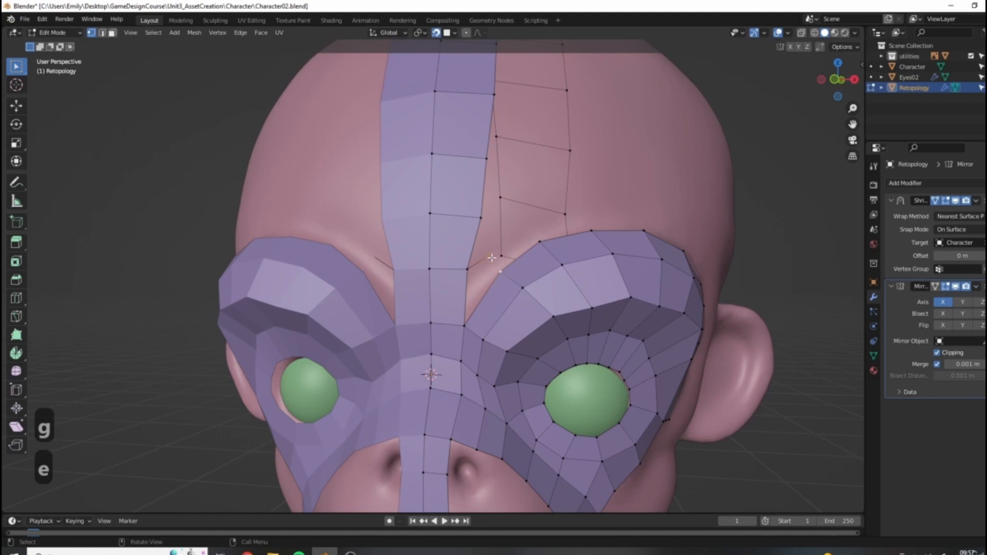
pyautogui.press('f')
pyautogui.keyDown('shift'); pyautogui.click(466, 268); pyautogui.keyUp('shift')
pyautogui.keyDown('shift'); pyautogui.click(488, 255); pyautogui.keyUp('shift')
pyautogui.press('f')
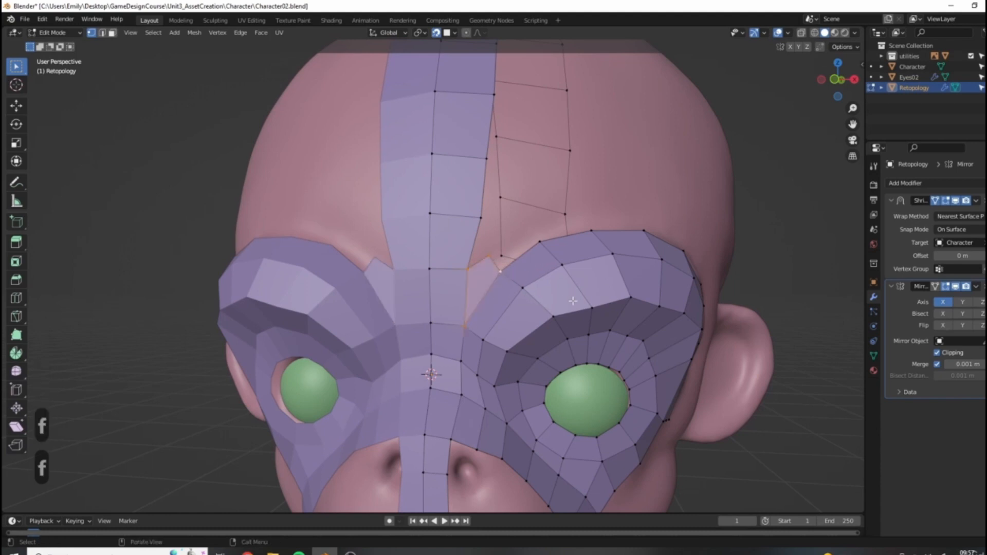
# Step: Nudge a vertex at the inner brow and slide another along the brow loop to even out the spacing
pyautogui.moveTo(573, 301); pyautogui.dragTo(507, 312, button='middle')
pyautogui.click(491, 315)
pyautogui.press('g')
pyautogui.click(491, 313)
pyautogui.click(530, 290)
pyautogui.click(638, 275)
pyautogui.press('g')
pyautogui.press('g')
pyautogui.click(644, 269)
# Step: Move the outer vertices of the centre strip inward up the forehead to narrow and straighten its border
pyautogui.scroll(-2, 643, 269)
pyautogui.moveTo(643, 269); pyautogui.dragTo(447, 264, button='middle')
pyautogui.click(453, 243)
pyautogui.press('g')
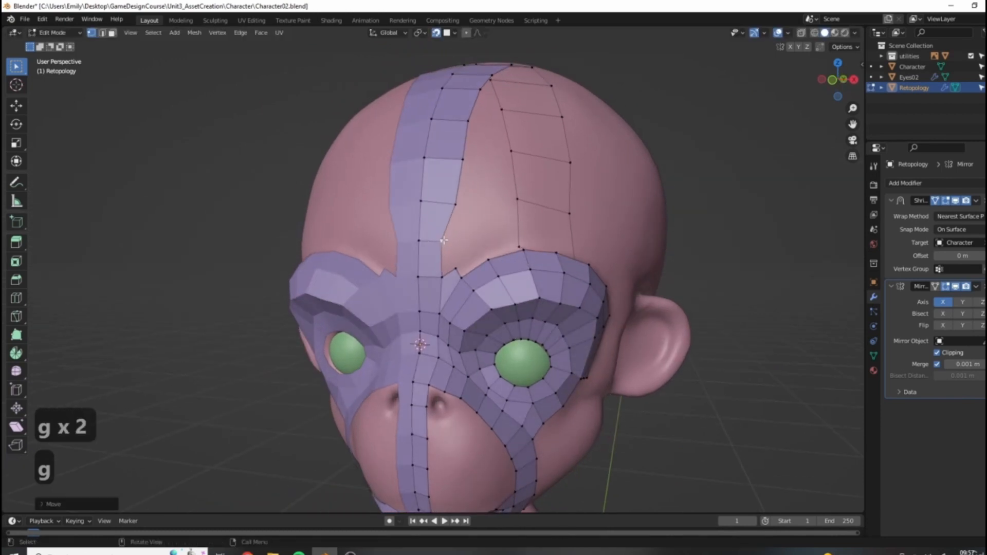
pyautogui.click(457, 206)
pyautogui.press('g')
pyautogui.click(449, 201)
pyautogui.click(467, 162)
pyautogui.press('g')
pyautogui.click(458, 159)
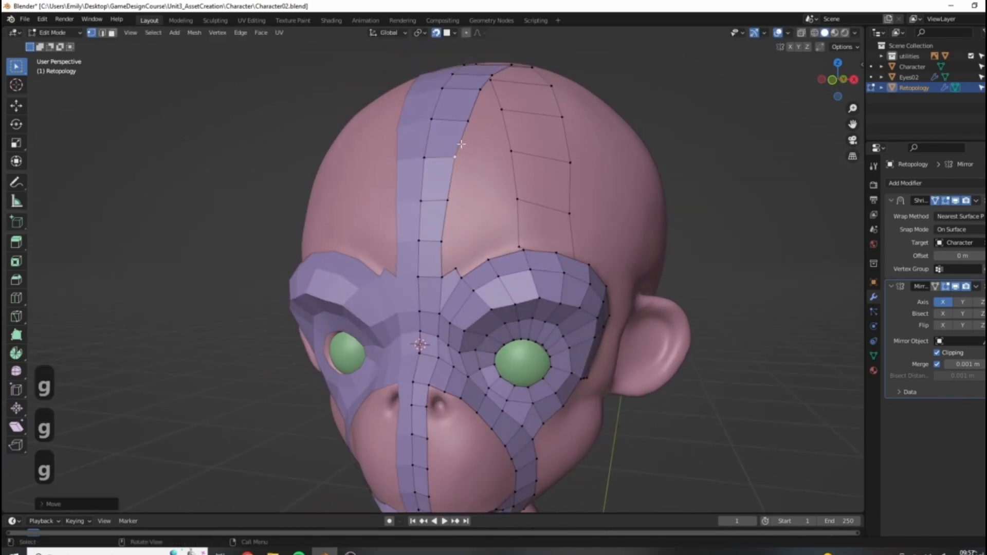
pyautogui.press('g')
pyautogui.click(461, 145)
pyautogui.scroll(-3, 463, 154)
pyautogui.moveTo(478, 216); pyautogui.dragTo(489, 231, button='middle')
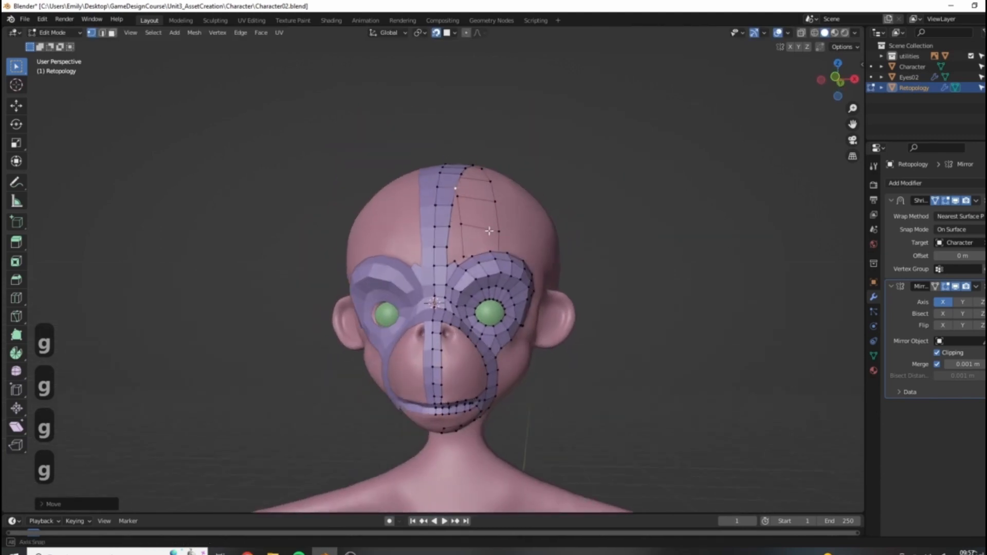
# Step: Examine the head from the front, side and above to plan how the eye and muzzle loops can continue toward the ear
pyautogui.scroll(4, 473, 309)
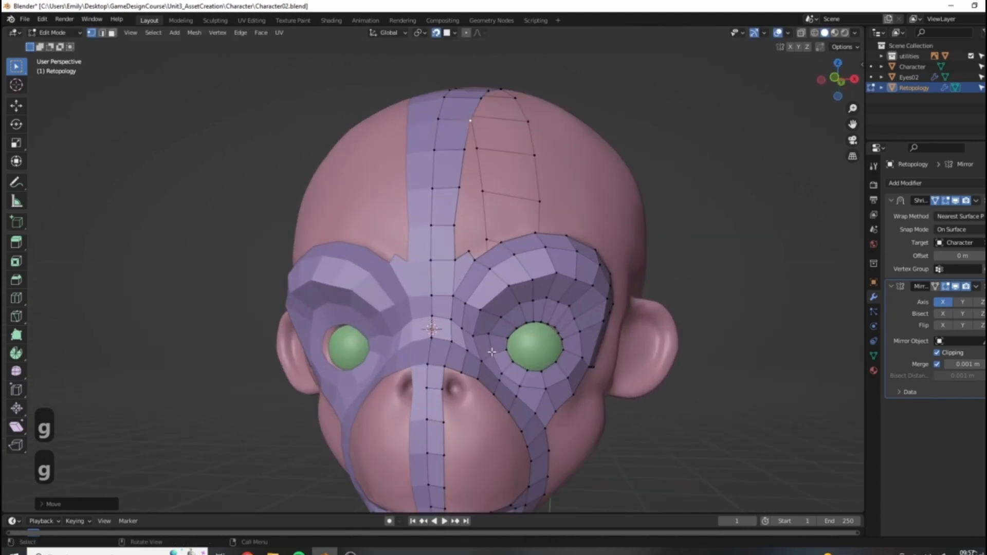
pyautogui.scroll(2, 474, 412)
pyautogui.scroll(-2, 481, 413)
pyautogui.keyDown('shift'); pyautogui.moveTo(481, 399); pyautogui.dragTo(488, 372, button='middle'); pyautogui.keyUp('shift')
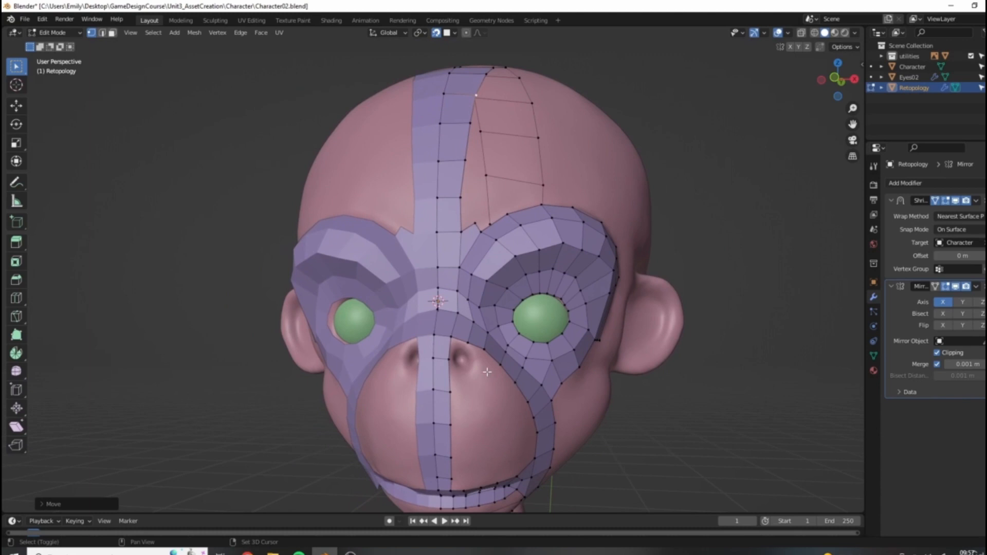
pyautogui.keyDown('shift'); pyautogui.moveTo(525, 234); pyautogui.dragTo(498, 266, button='middle'); pyautogui.keyUp('shift')
pyautogui.scroll(-2, 524, 338)
pyautogui.moveTo(524, 337)
pyautogui.keyDown('shift'); pyautogui.mouseDown(button='middle')
pyautogui.moveTo(534, 248)
pyautogui.moveTo(524, 324)
pyautogui.mouseUp(button='middle'); pyautogui.keyUp('shift')
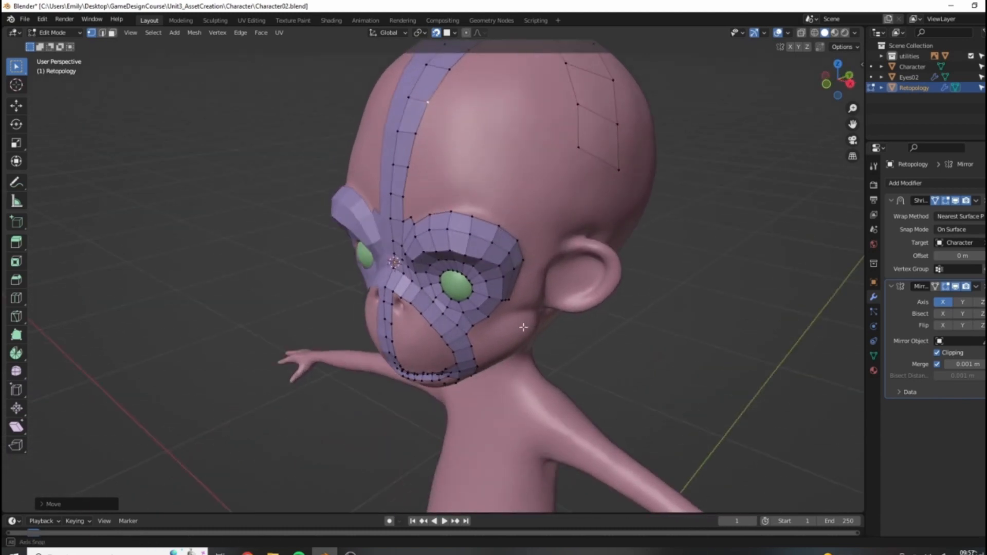
pyautogui.scroll(-3, 531, 268)
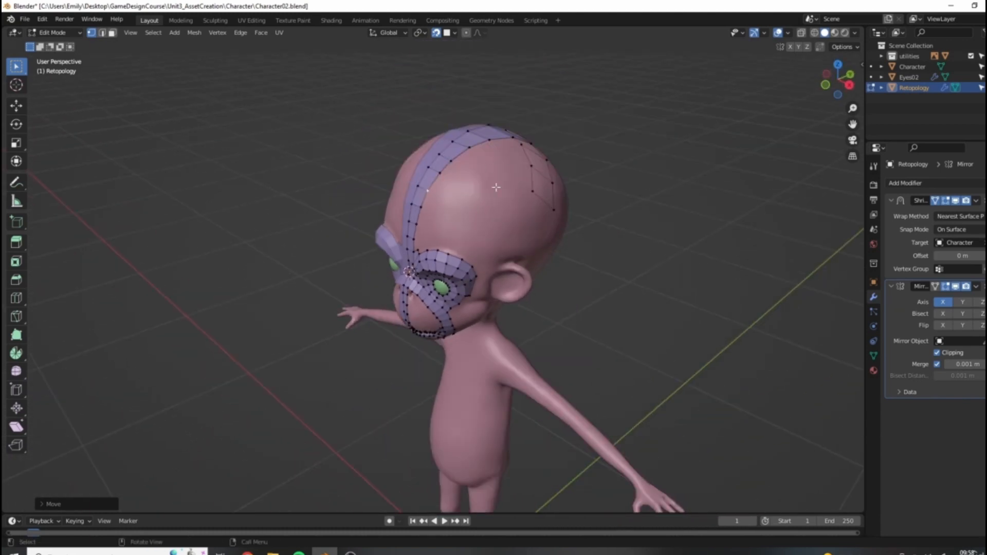
pyautogui.moveTo(486, 263); pyautogui.dragTo(544, 286, button='middle')
pyautogui.scroll(3, 544, 286)
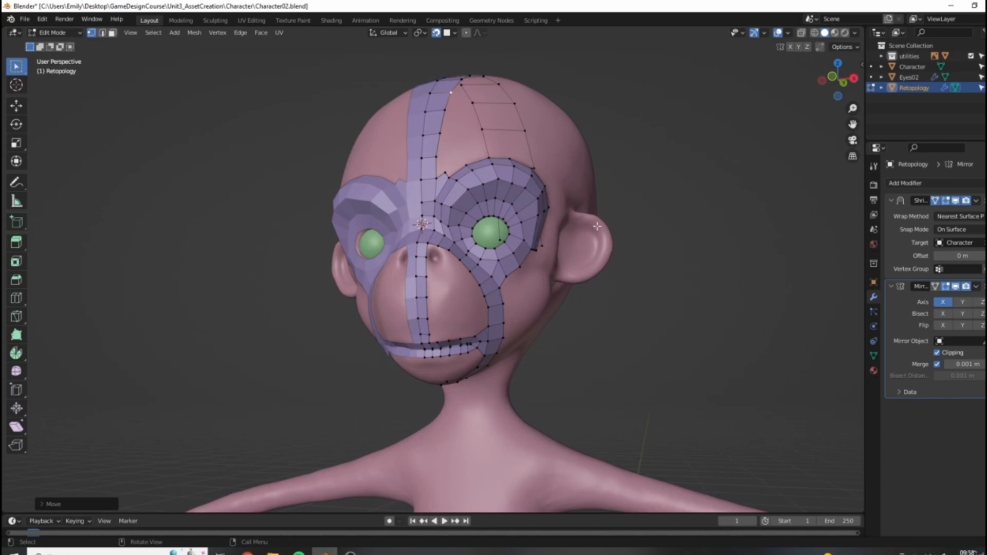
pyautogui.moveTo(594, 244); pyautogui.dragTo(430, 273, button='middle')
pyautogui.moveTo(530, 342); pyautogui.dragTo(503, 308, button='middle')
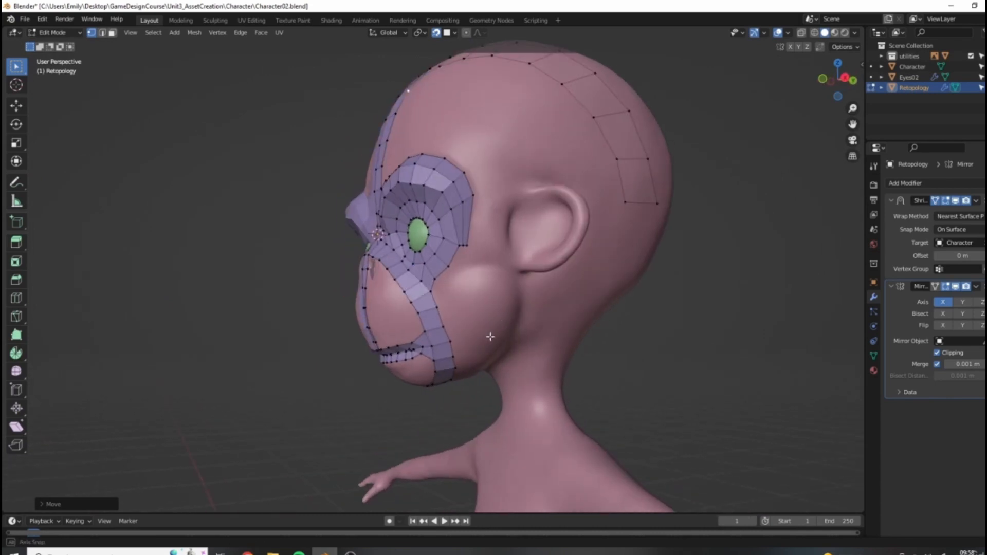
# Step: Nudge the lower end vertex of the outer eye loop toward the ear and reposition a vertex on the muzzle loop's outer edge
pyautogui.scroll(5, 516, 276)
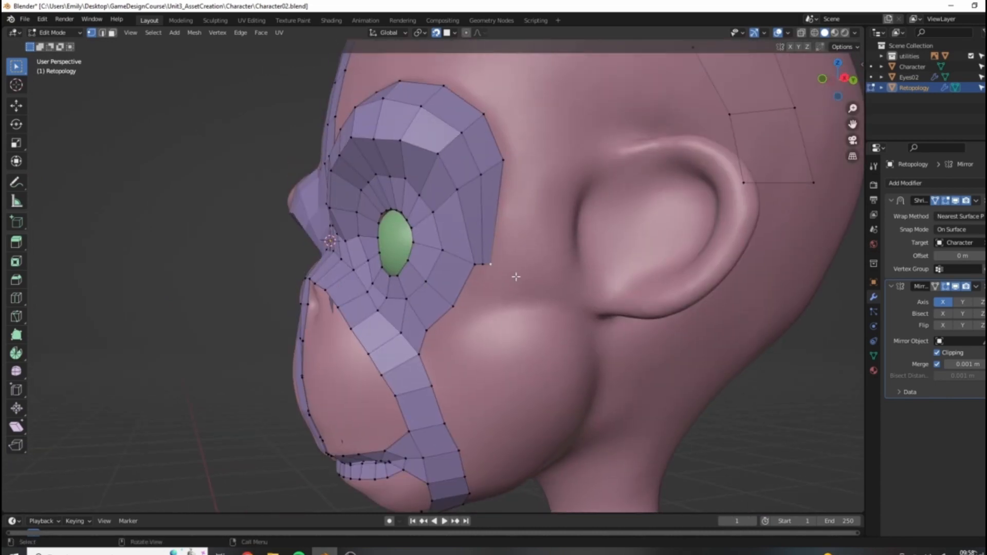
pyautogui.press('g')
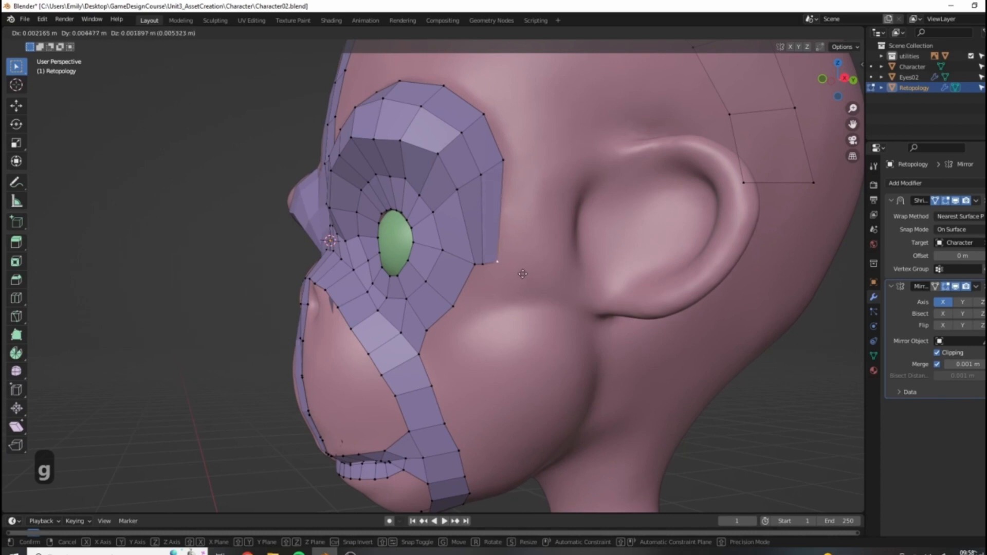
pyautogui.click(523, 275)
pyautogui.moveTo(482, 265); pyautogui.dragTo(551, 322, button='middle')
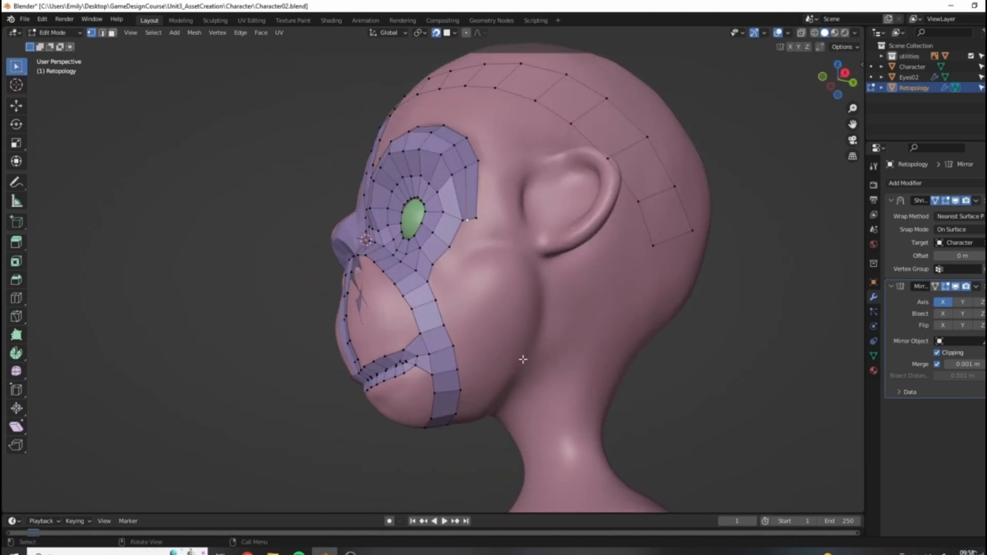
pyautogui.moveTo(477, 277); pyautogui.dragTo(582, 326, button='middle')
pyautogui.moveTo(495, 308); pyautogui.dragTo(519, 326, button='middle')
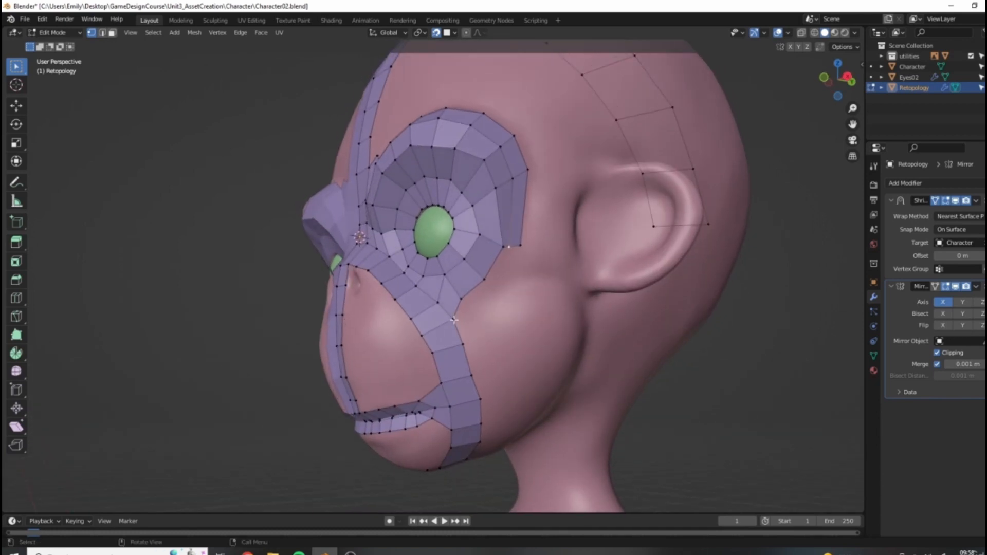
pyautogui.scroll(3, 463, 327)
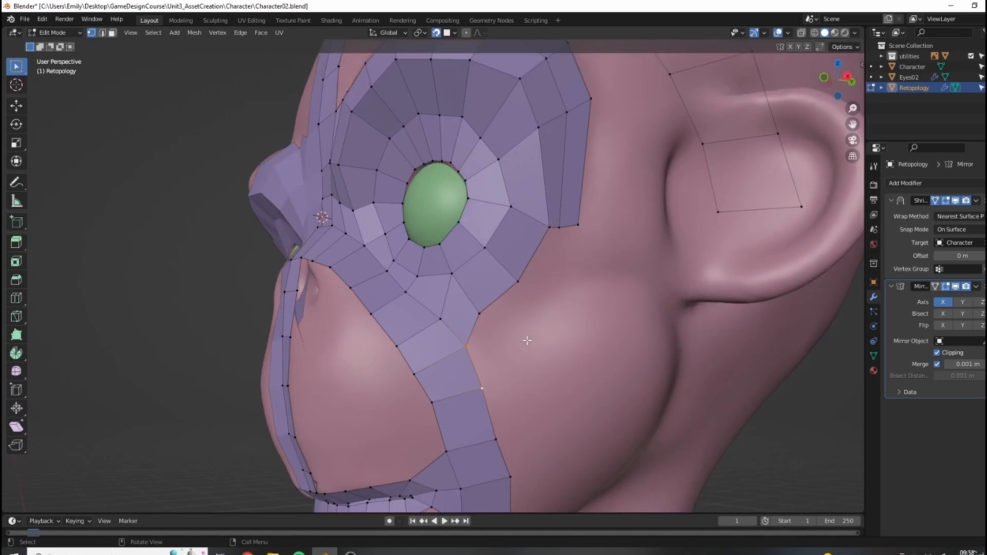
pyautogui.click(462, 322)
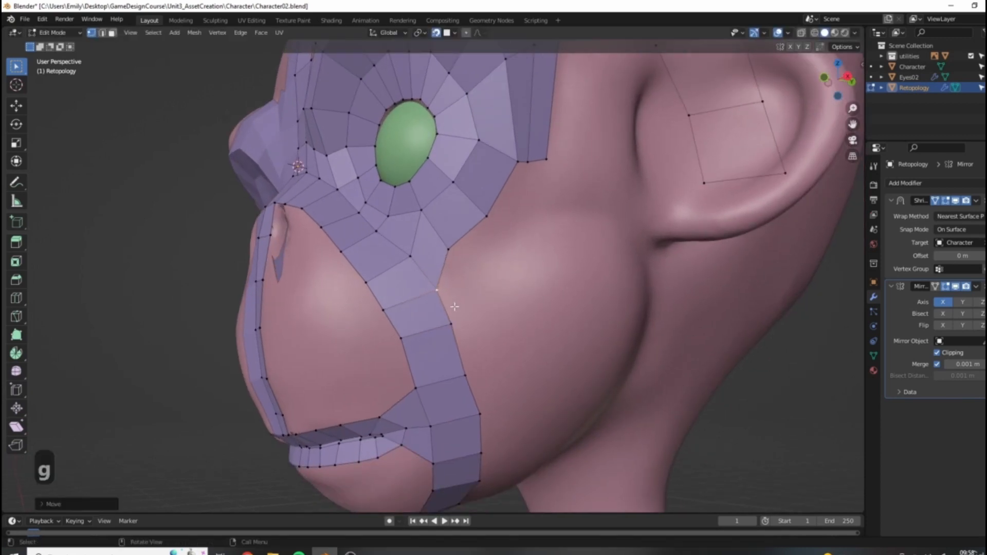
# Step: Extrude an edge of the muzzle loop three times across the cheek toward the ear, rotating the last segment
pyautogui.press('e')
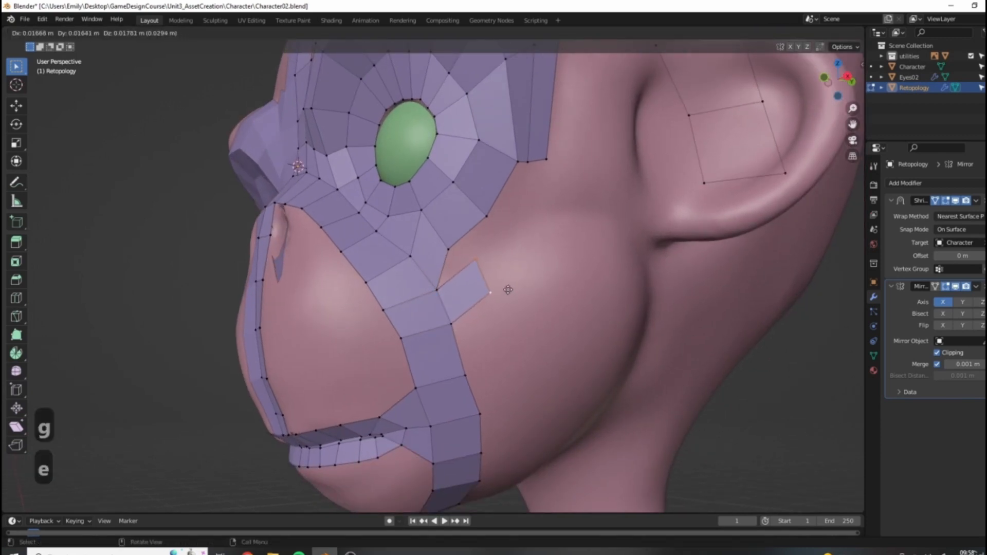
pyautogui.click(506, 282)
pyautogui.press('e')
pyautogui.click(558, 254)
pyautogui.press('e')
pyautogui.press('r')
pyautogui.click(626, 307)
# Step: Reposition the middle vertices of the new cheek strip to follow the top of the cheek
pyautogui.click(525, 230)
pyautogui.press('g')
pyautogui.click(542, 271)
pyautogui.click(539, 264)
pyautogui.press('g')
pyautogui.press('g')
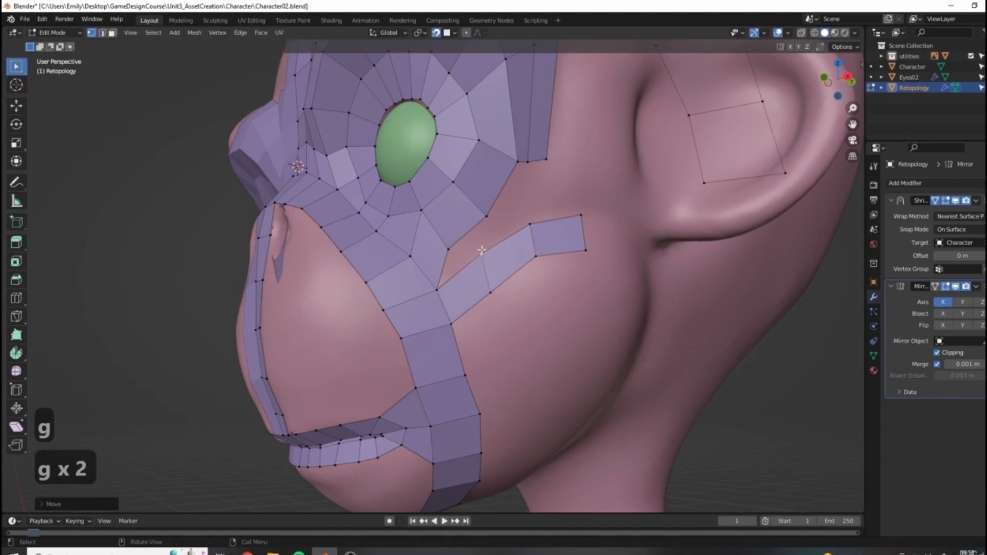
# Step: Move the cheek strip's first upper vertex toward the eye and merge it with the eye loop's lower corner vertex
pyautogui.press('g')
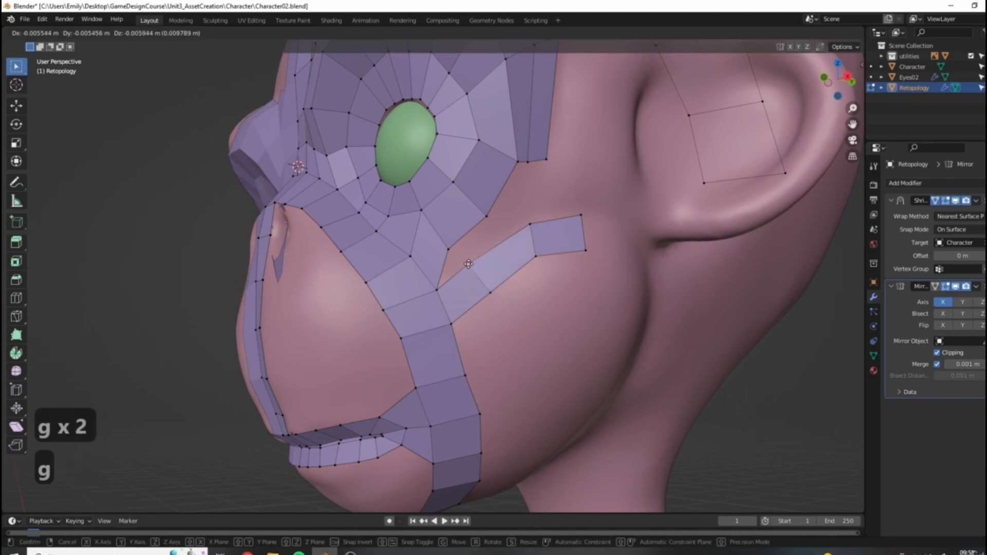
pyautogui.click(467, 264)
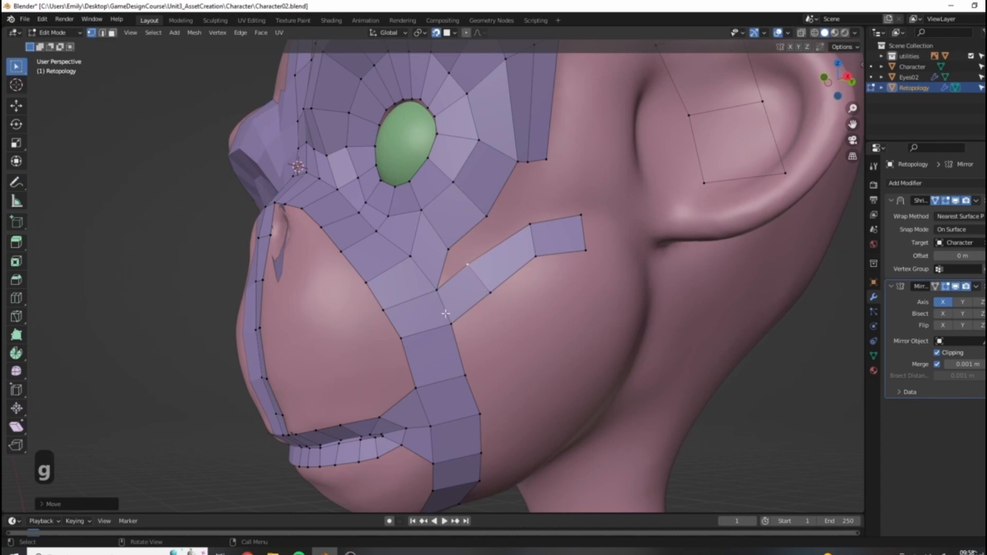
pyautogui.press('m')
pyautogui.click(499, 274)
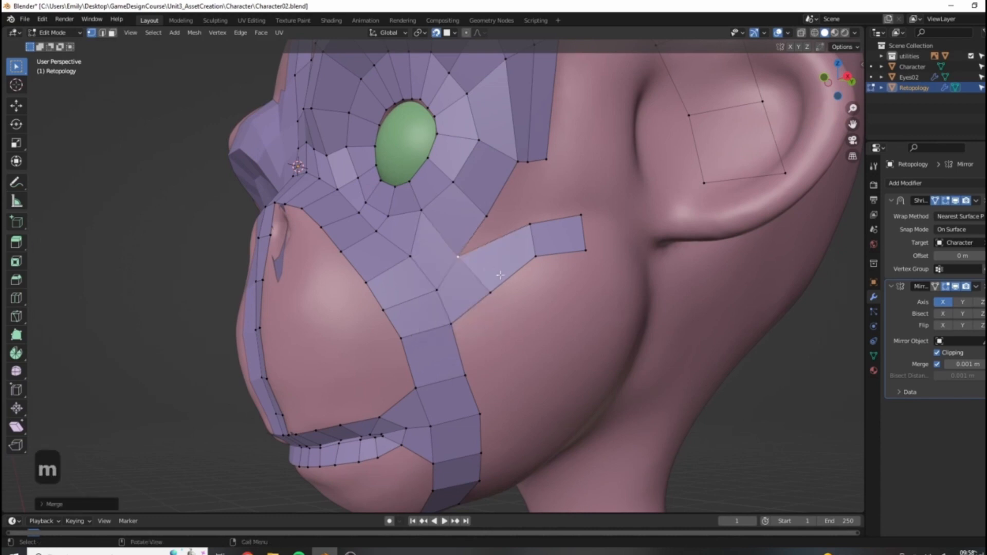
# Step: Move the eye loop vertex above the cheek strip, extrude a new vertex from it and fill the gap down to the strip
pyautogui.click(488, 216)
pyautogui.press('g')
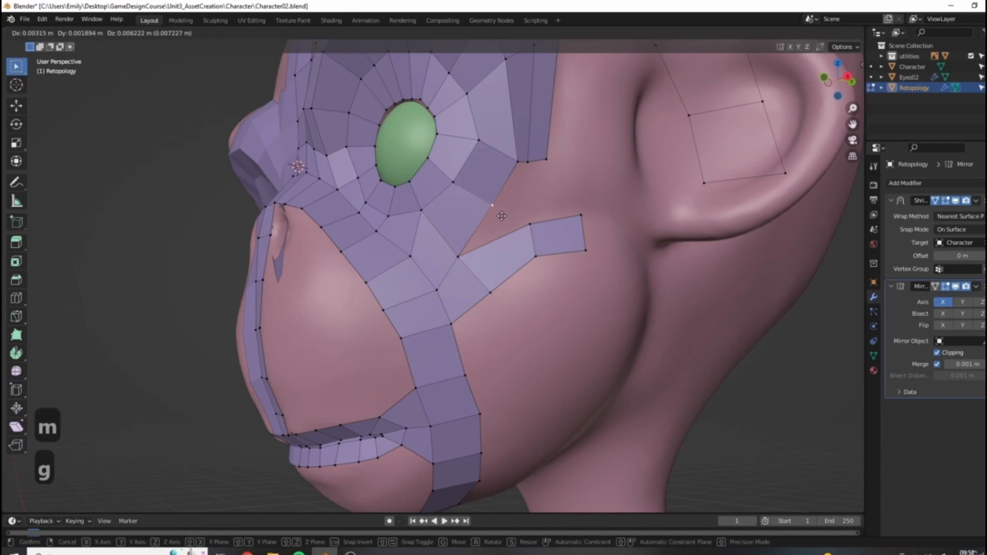
pyautogui.click(515, 213)
pyautogui.press('e')
pyautogui.click(558, 238)
pyautogui.press('f')
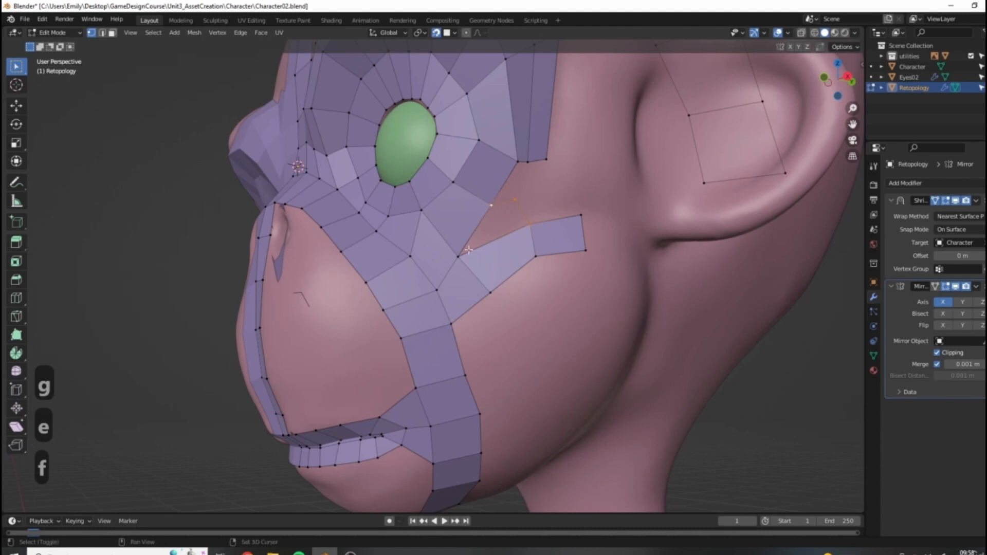
pyautogui.press('f')
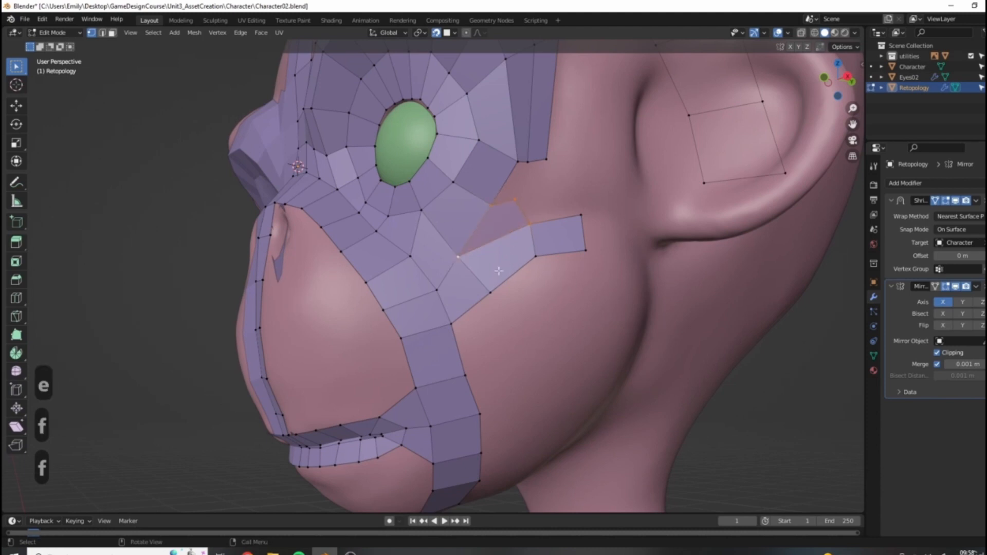
pyautogui.press('f')
pyautogui.moveTo(424, 211); pyautogui.dragTo(429, 218)
pyautogui.scroll(-1, 461, 215)
pyautogui.moveTo(538, 219); pyautogui.dragTo(532, 222, button='middle')
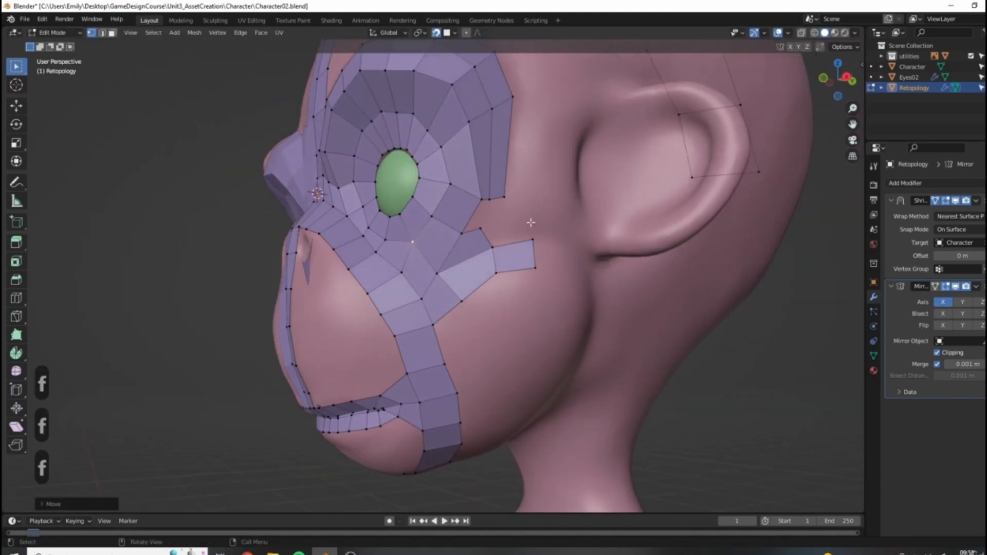
pyautogui.hotkey('ctrl', 'z')
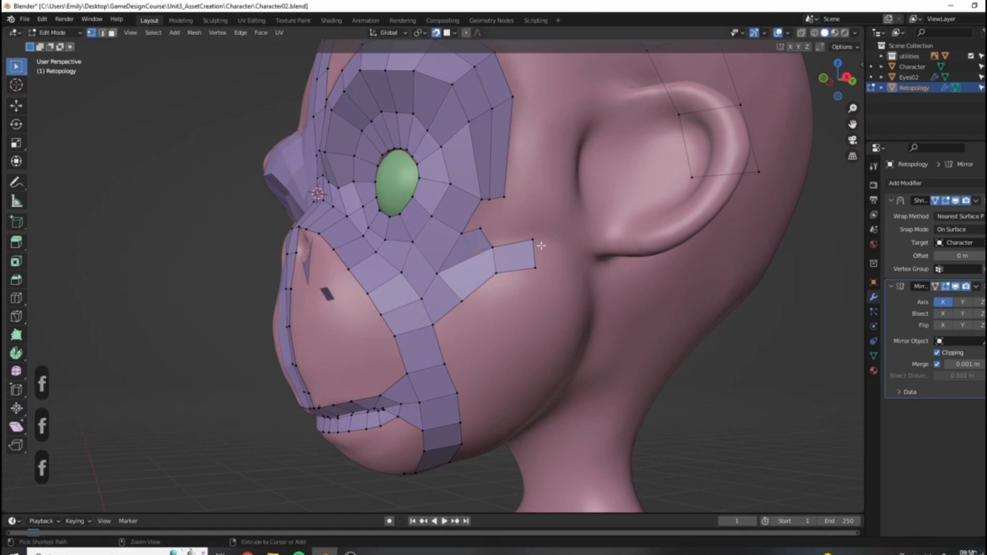
# Step: Move the new patch's outer corner and the eye loop's lower end vertices, and fill the gap between them with a face
pyautogui.press('g')
pyautogui.click(488, 226)
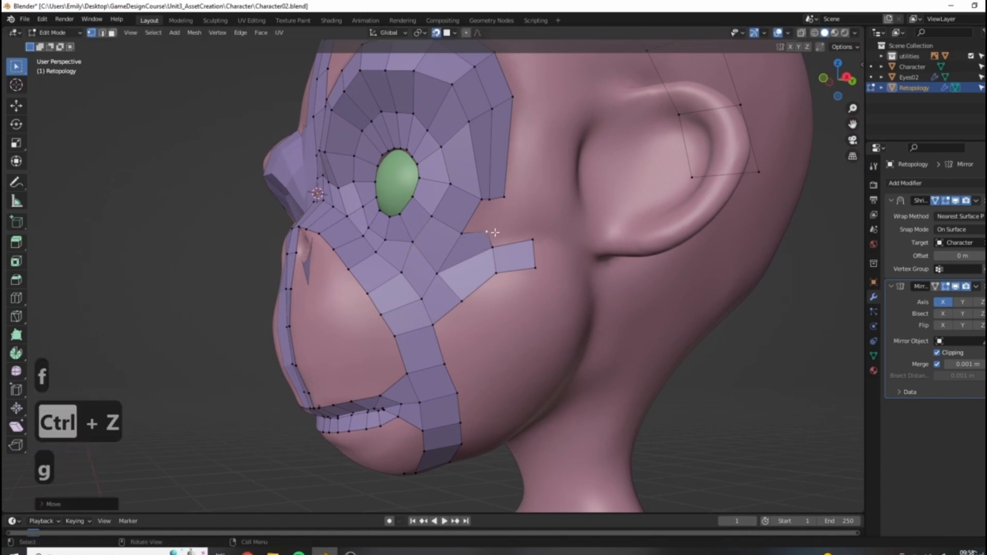
pyautogui.press('g')
pyautogui.click(492, 201)
pyautogui.press('g')
pyautogui.click(494, 203)
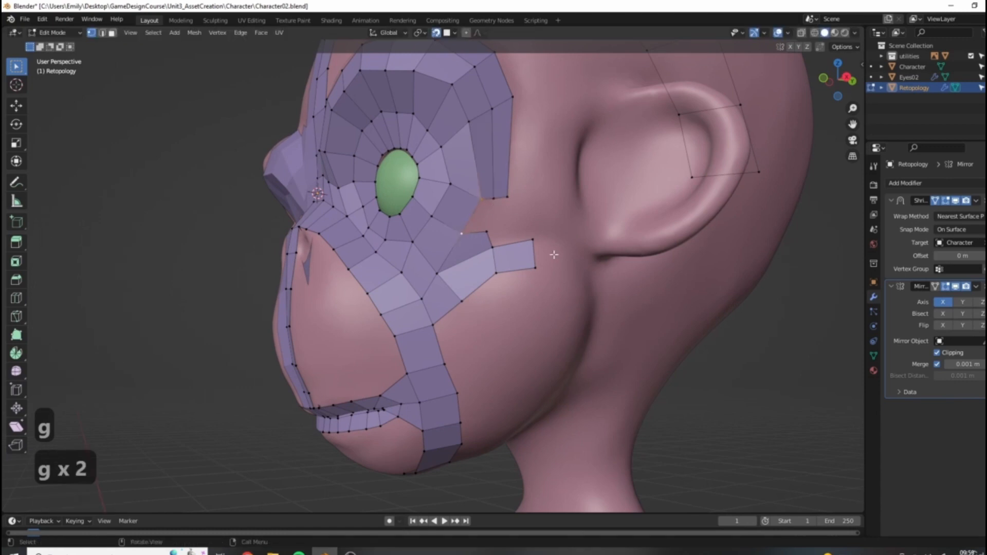
pyautogui.press('f')
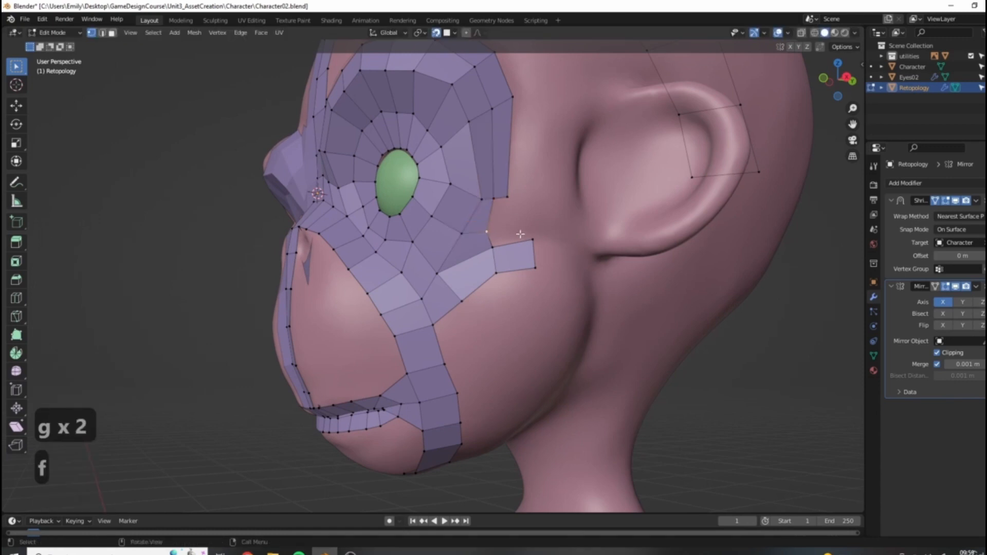
# Step: Nudge the vertex joining the patch to the cheek strip and the patch vertices above it to even out the quads
pyautogui.scroll(2, 600, 227)
pyautogui.scroll(-3, 552, 198)
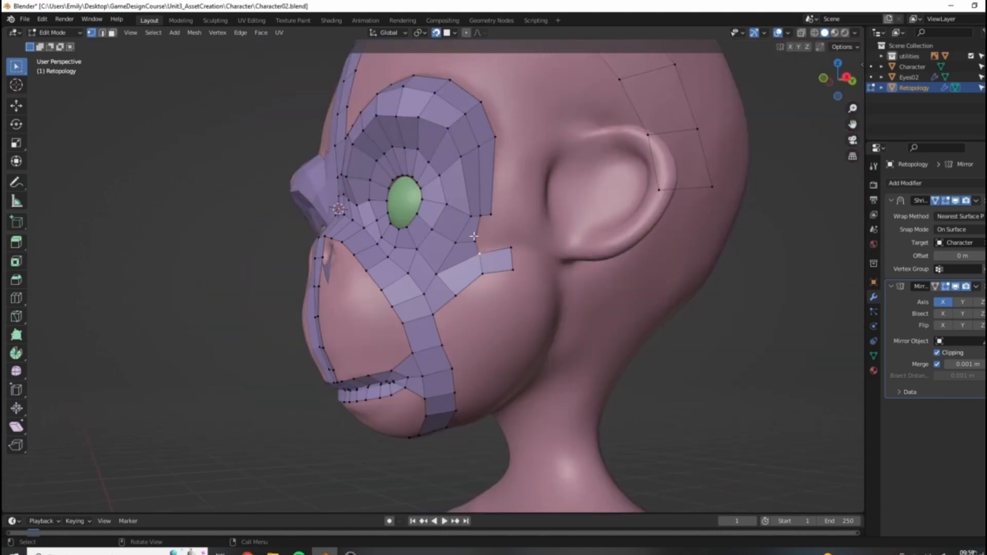
pyautogui.press('g')
pyautogui.click(477, 254)
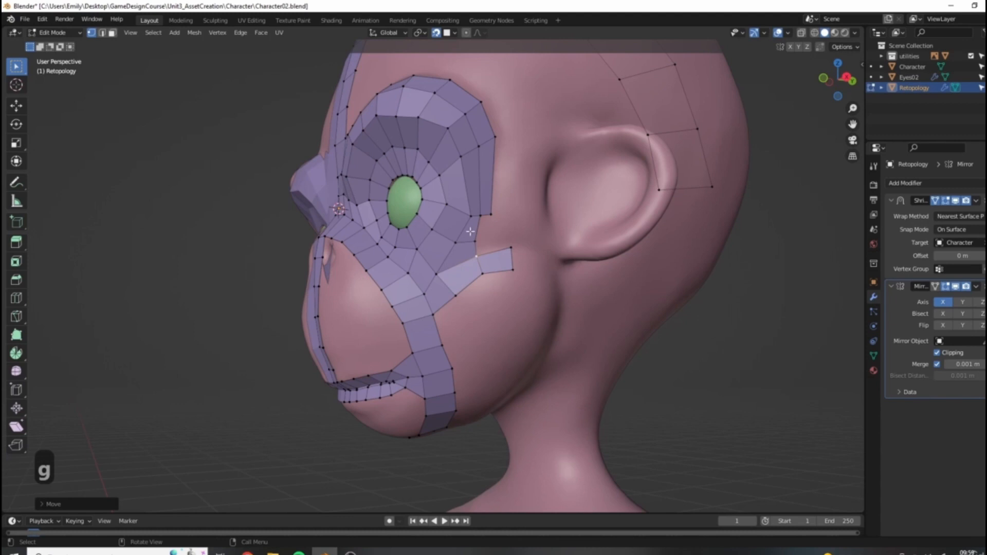
pyautogui.press('g')
pyautogui.press('g')
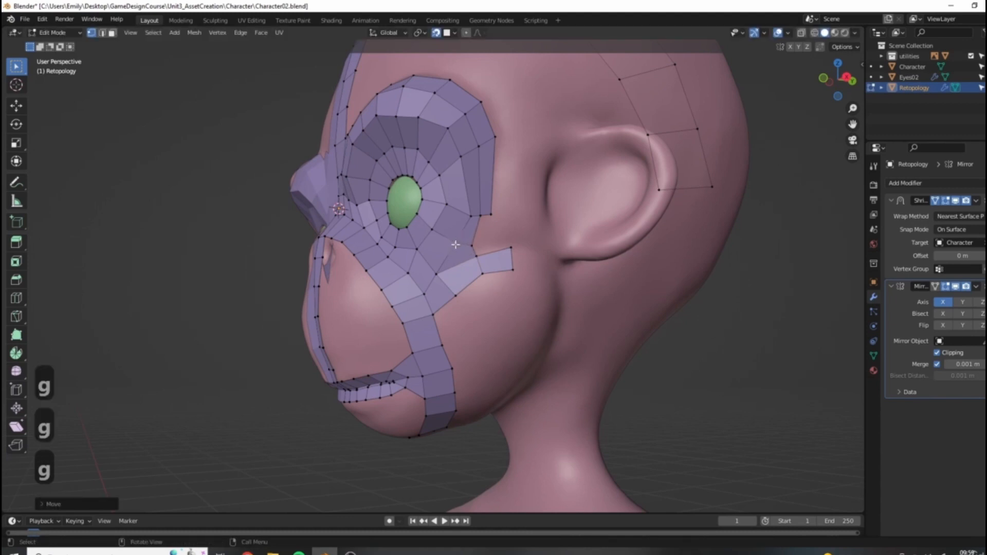
# Step: Fine-tune the strip's junction vertex and the patch corner directly above it
pyautogui.scroll(2, 456, 242)
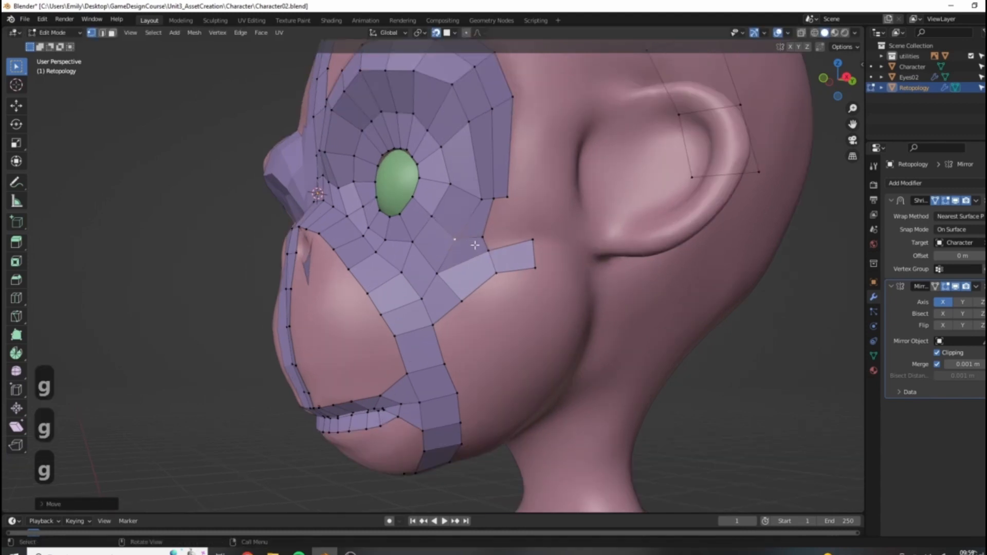
pyautogui.press('g')
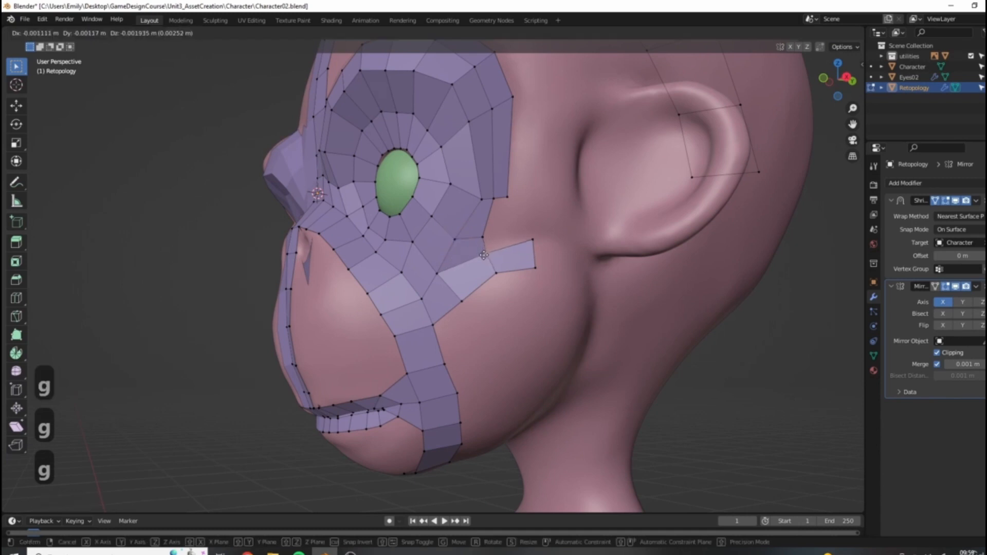
pyautogui.click(486, 241)
pyautogui.press('g')
pyautogui.click(484, 226)
# Step: Move the three vertices along the lower end of the outer eye loop to widen and even their spacing
pyautogui.press('g')
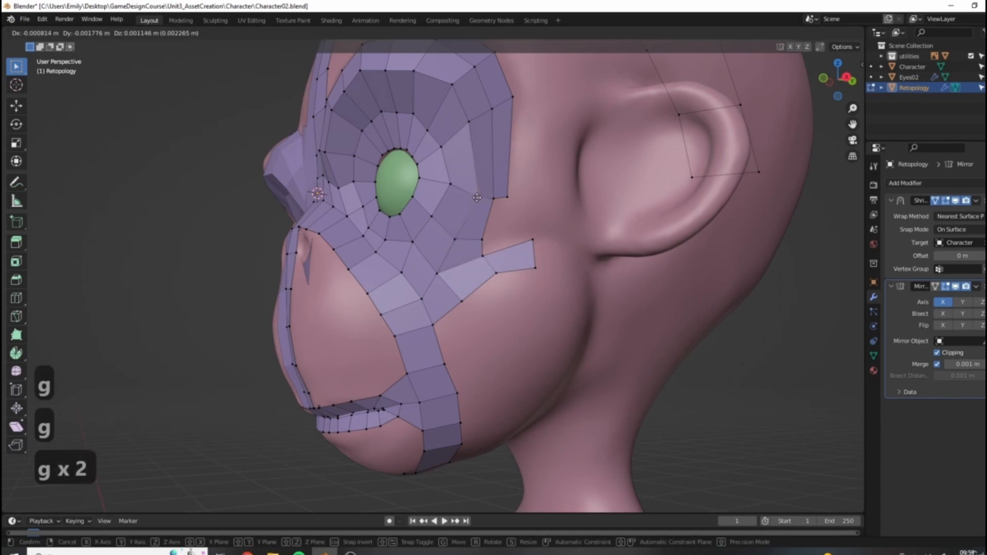
pyautogui.click(480, 200)
pyautogui.press('g')
pyautogui.click(506, 199)
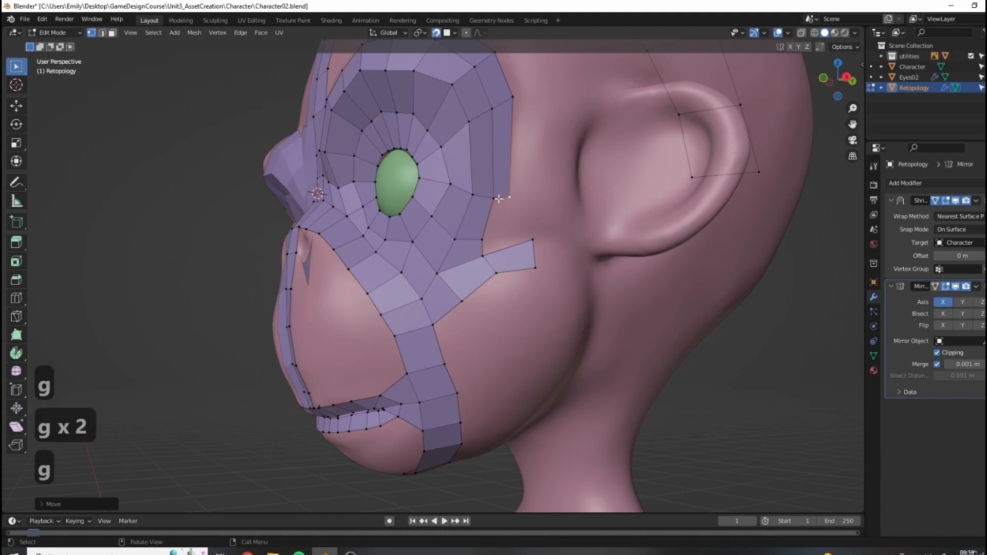
pyautogui.press('g')
pyautogui.click(493, 198)
# Step: Adjust the vertex where the cheek strip bends beneath the eye patch once more
pyautogui.press('g')
pyautogui.click(481, 253)
pyautogui.press('g')
pyautogui.click(481, 253)
# Step: Examine the mesh flow around the mouth, nose and cheek and the open end of the cheek strip
pyautogui.moveTo(482, 253); pyautogui.dragTo(500, 221, button='middle')
pyautogui.moveTo(443, 296); pyautogui.dragTo(582, 313, button='middle')
pyautogui.moveTo(445, 230); pyautogui.dragTo(604, 329, button='middle')
pyautogui.scroll(4, 608, 294)
pyautogui.scroll(3, 603, 332)
pyautogui.moveTo(374, 292); pyautogui.dragTo(525, 298, button='middle')
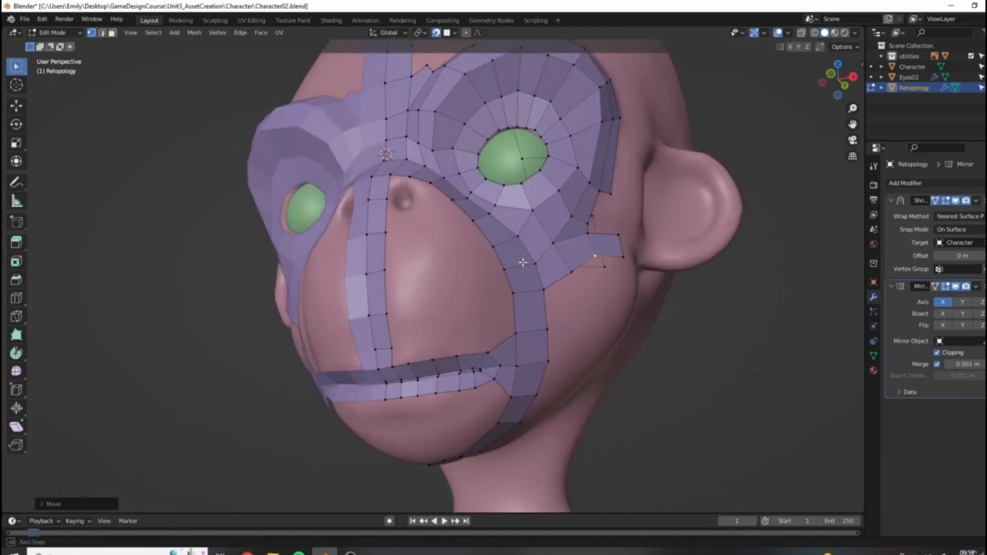
pyautogui.moveTo(445, 235); pyautogui.dragTo(434, 274, button='middle')
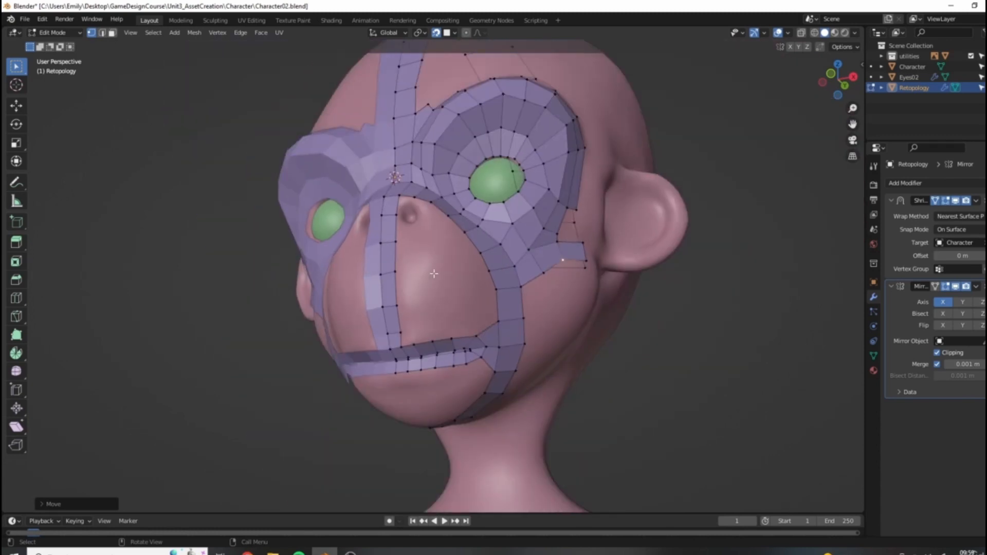
pyautogui.moveTo(584, 264); pyautogui.dragTo(548, 277, button='middle')
pyautogui.scroll(4, 548, 278)
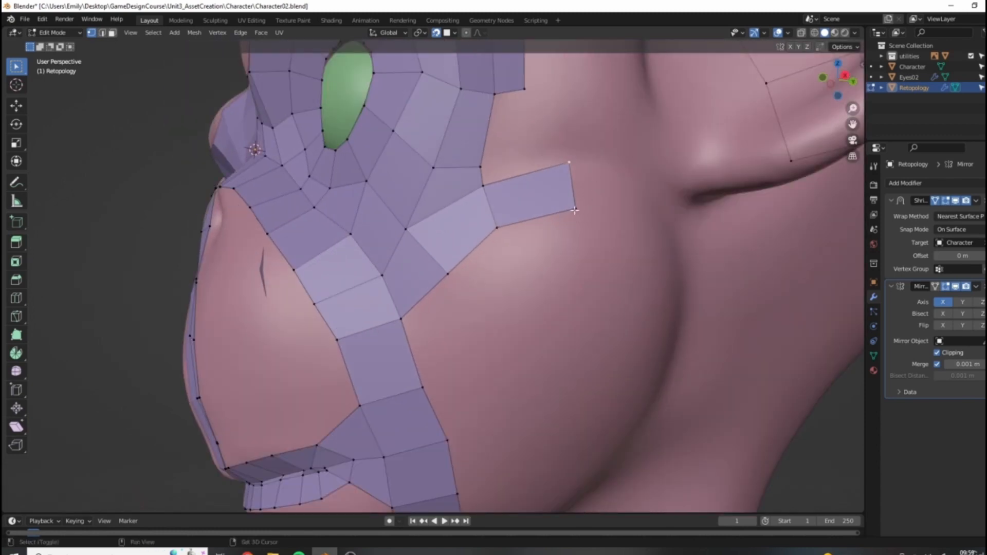
# Step: Rotate and move the open end edge of the cheek strip below the eye so it follows the cheek toward the ear
pyautogui.moveTo(587, 210); pyautogui.dragTo(579, 213, button='middle')
pyautogui.press('r')
pyautogui.click(562, 263)
pyautogui.press('g')
pyautogui.click(536, 235)
pyautogui.press('g')
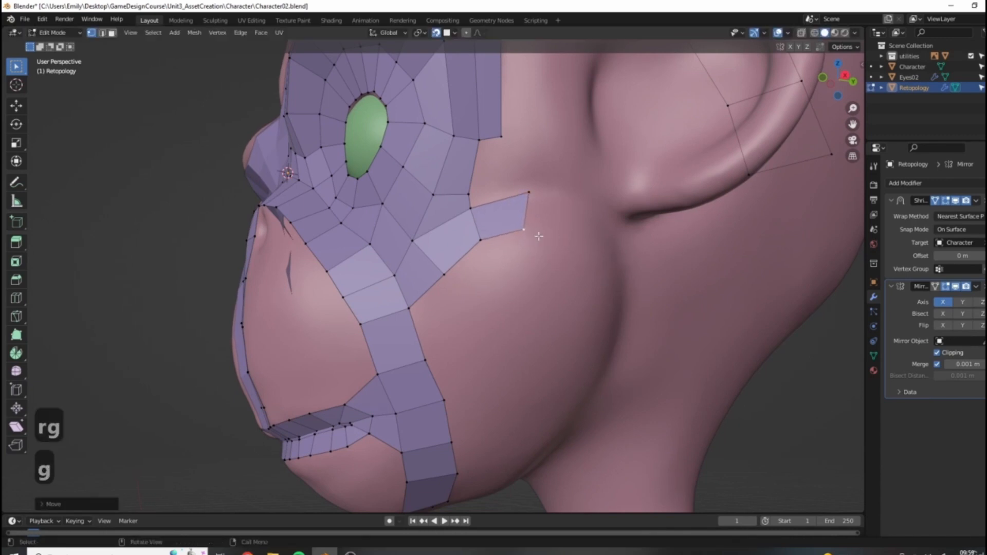
# Step: Extrude another face from the cheek strip toward the ear and rotate its end edge to curve downward
pyautogui.press('e')
pyautogui.click(588, 249)
pyautogui.press('r')
pyautogui.click(597, 301)
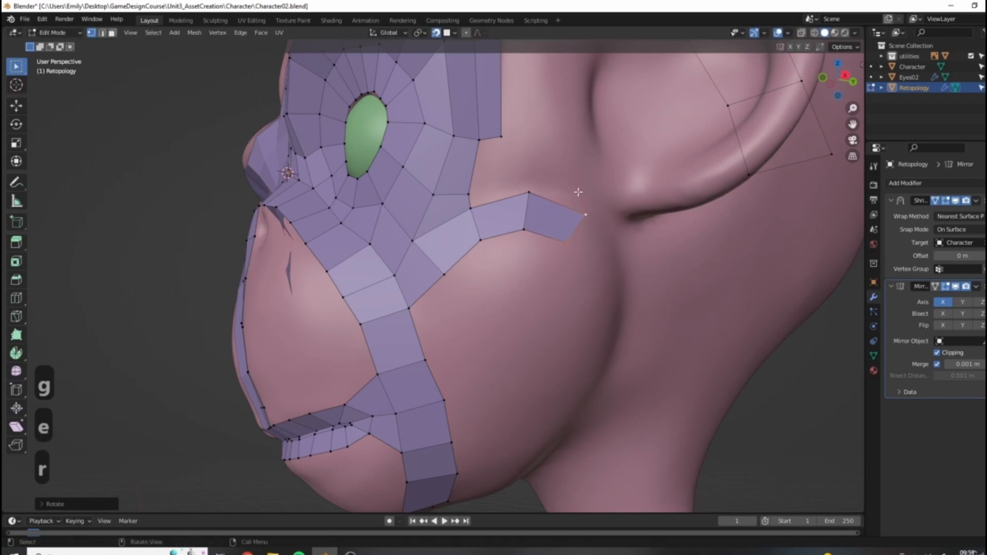
# Step: Reposition the upper and lower vertices of the last cheek strip faces to smooth the curve around the cheek
pyautogui.click(526, 195)
pyautogui.press('g')
pyautogui.click(600, 230)
pyautogui.press('g')
pyautogui.click(554, 239)
pyautogui.click(523, 229)
pyautogui.press('g')
pyautogui.click(526, 226)
pyautogui.click(529, 194)
pyautogui.press('g')
pyautogui.click(519, 193)
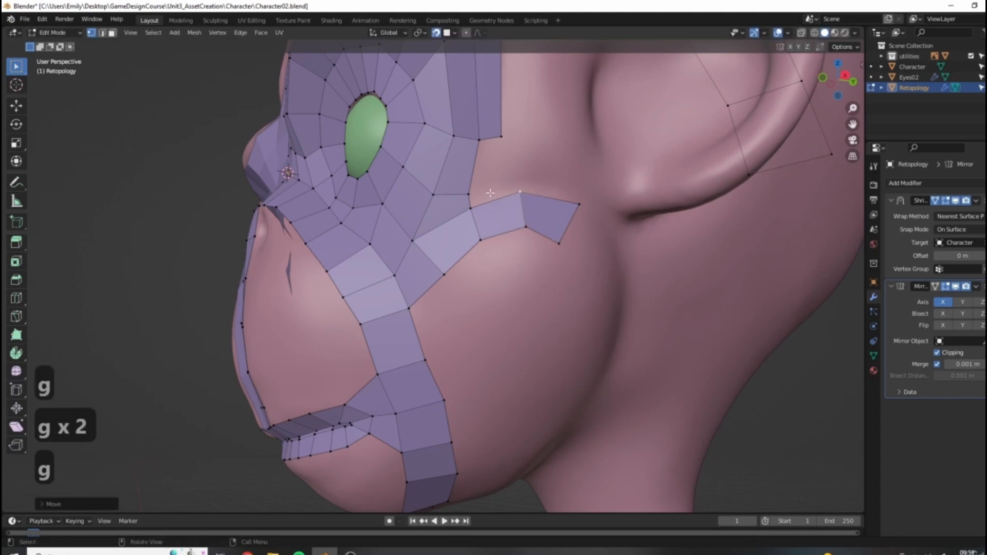
# Step: Examine the eye, brow and cheek topology on the head from the front and side
pyautogui.scroll(-4, 490, 193)
pyautogui.moveTo(490, 193); pyautogui.dragTo(550, 206, button='middle')
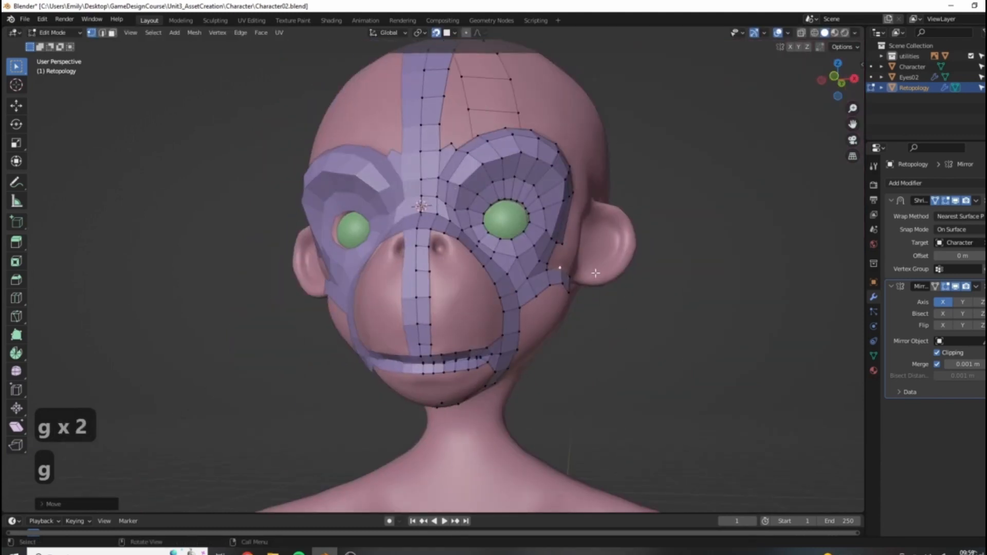
pyautogui.moveTo(641, 265); pyautogui.dragTo(580, 270, button='middle')
pyautogui.moveTo(455, 232); pyautogui.dragTo(502, 256, button='middle')
pyautogui.scroll(2, 471, 327)
pyautogui.scroll(-4, 565, 298)
pyautogui.moveTo(643, 282); pyautogui.dragTo(607, 260, button='middle')
pyautogui.scroll(4, 596, 255)
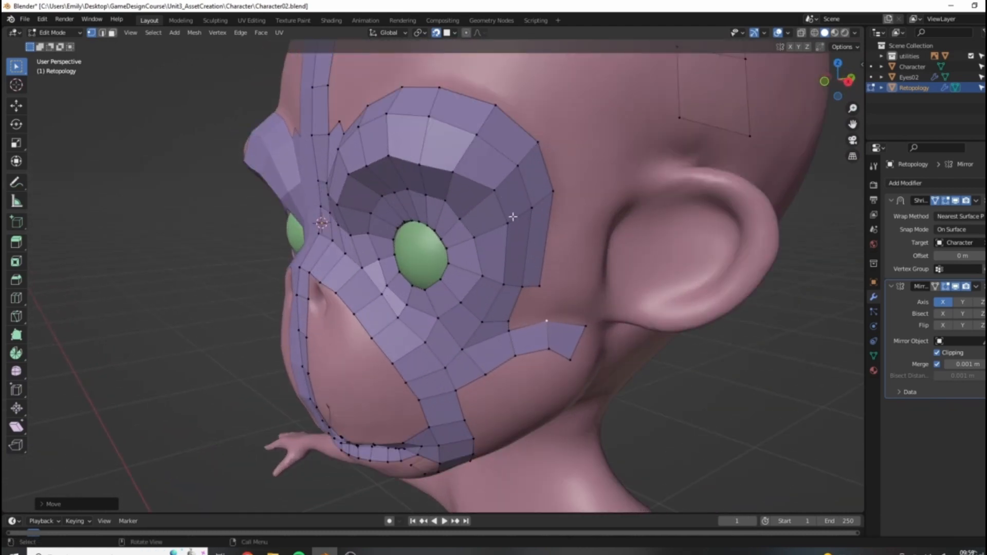
pyautogui.keyDown('shift'); pyautogui.moveTo(450, 142); pyautogui.dragTo(478, 200, button='middle'); pyautogui.keyUp('shift')
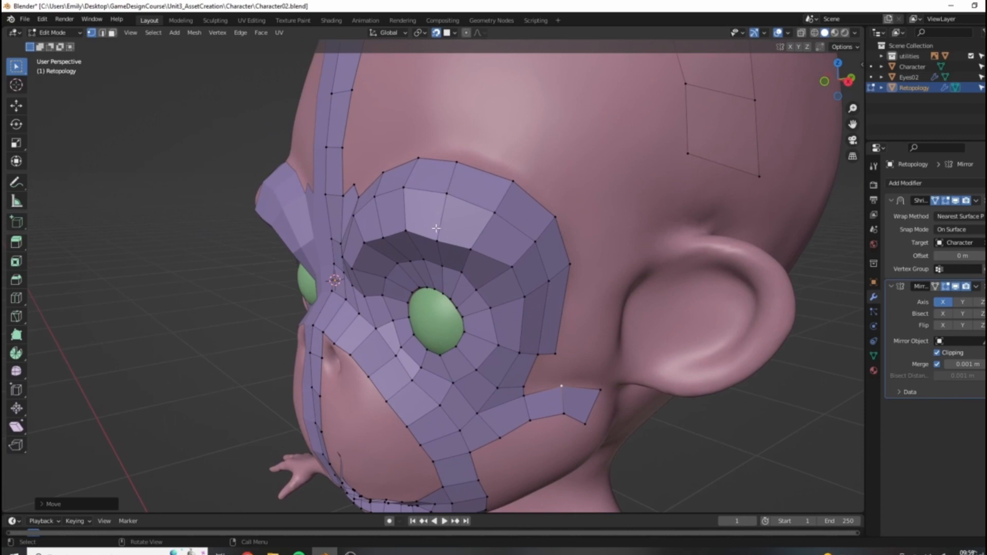
pyautogui.scroll(3, 451, 198)
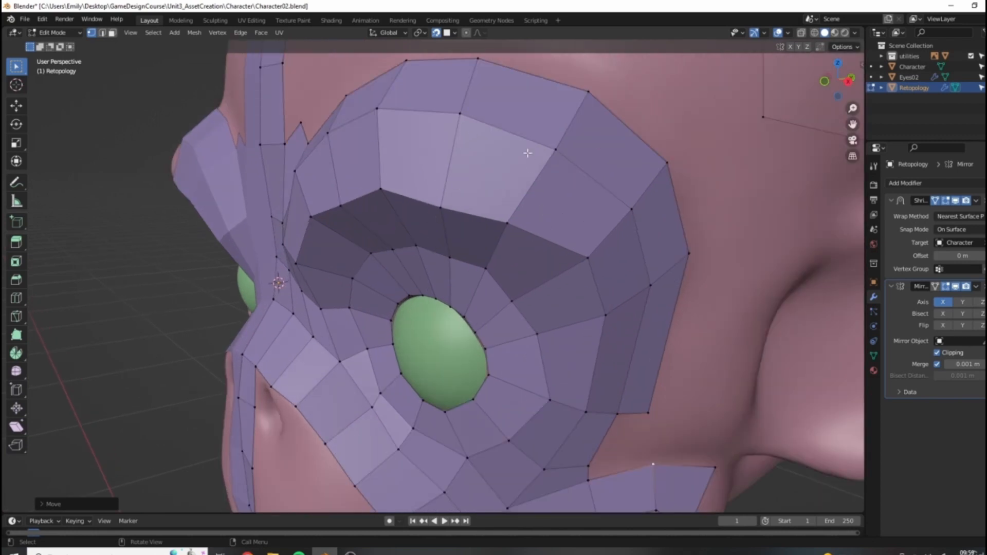
pyautogui.keyDown('shift'); pyautogui.moveTo(528, 153); pyautogui.dragTo(502, 205, button='middle'); pyautogui.keyUp('shift')
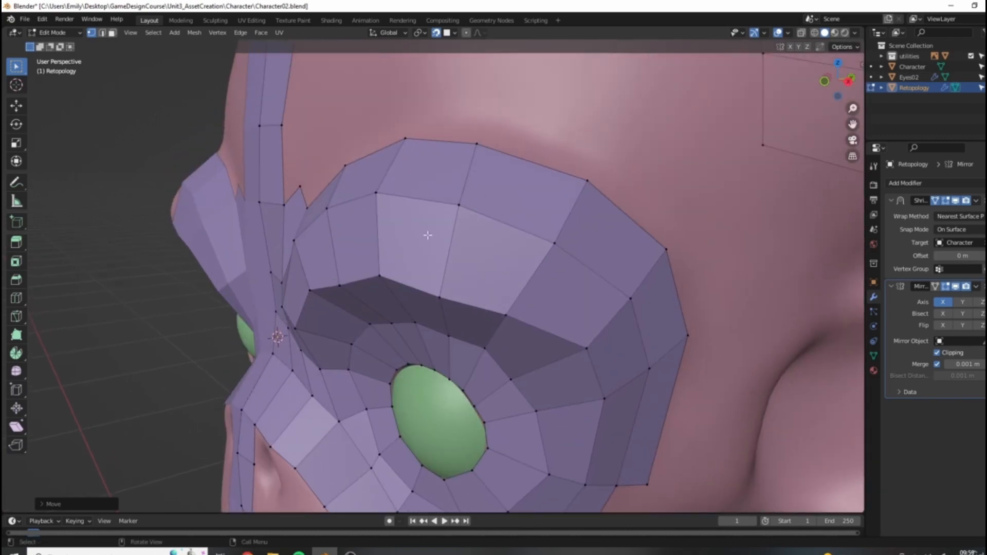
pyautogui.scroll(-10, 428, 235)
pyautogui.moveTo(442, 239); pyautogui.dragTo(478, 248, button='middle')
pyautogui.moveTo(477, 184); pyautogui.dragTo(489, 233, button='middle')
# Step: Extrude two faces upward from the outer brow edge onto the forehead
pyautogui.press('e')
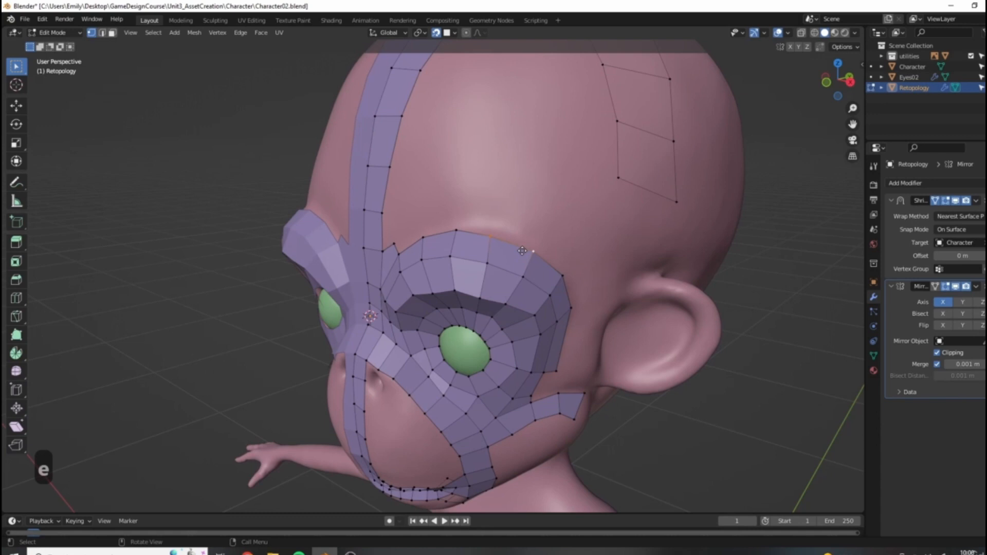
pyautogui.click(526, 244)
pyautogui.press('e')
pyautogui.click(556, 171)
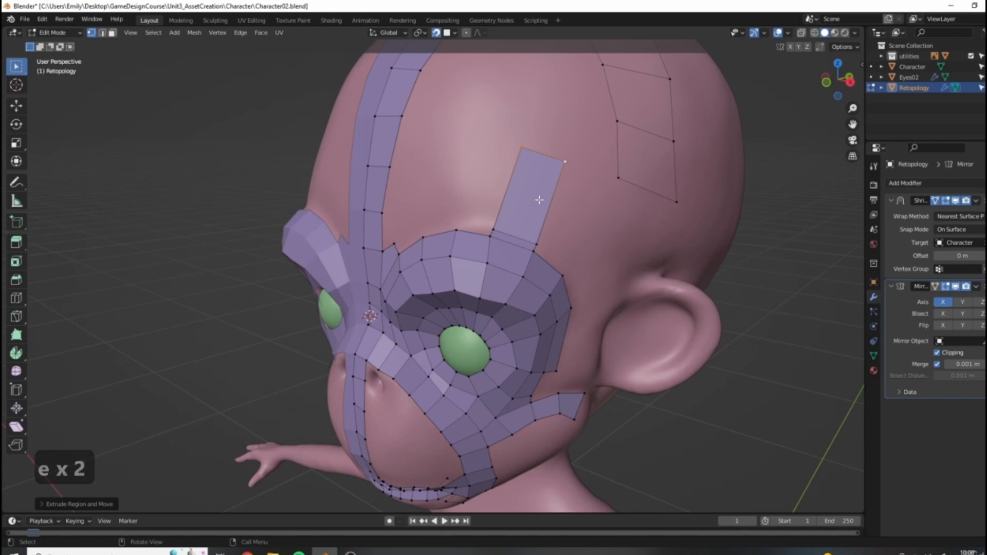
# Step: Nudge the vertices along the mouth opening to tidy the seam between the upper and lower lip loops
pyautogui.moveTo(535, 217); pyautogui.dragTo(561, 255, button='middle')
pyautogui.moveTo(429, 228); pyautogui.dragTo(409, 245, button='middle')
pyautogui.scroll(5, 422, 241)
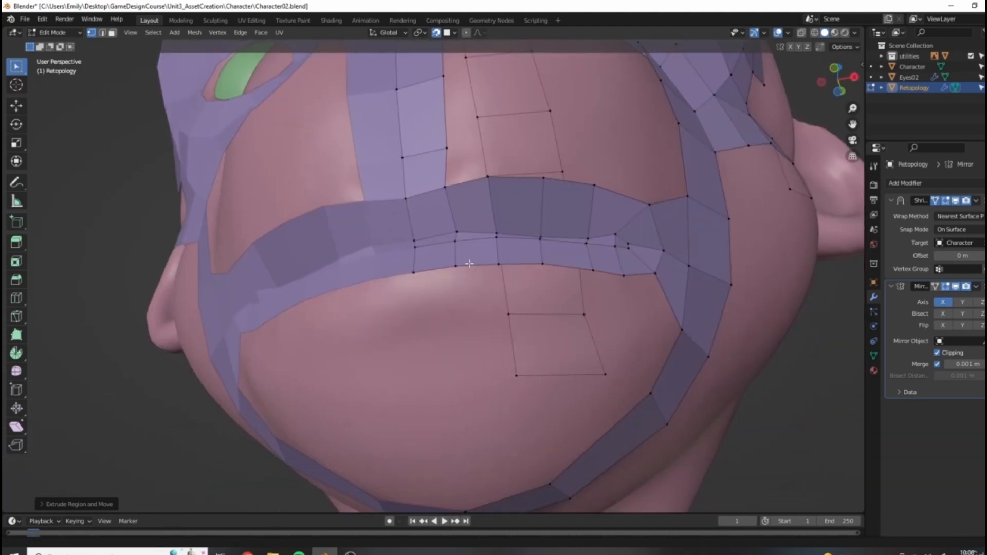
pyautogui.click(460, 228)
pyautogui.press('g')
pyautogui.click(416, 237)
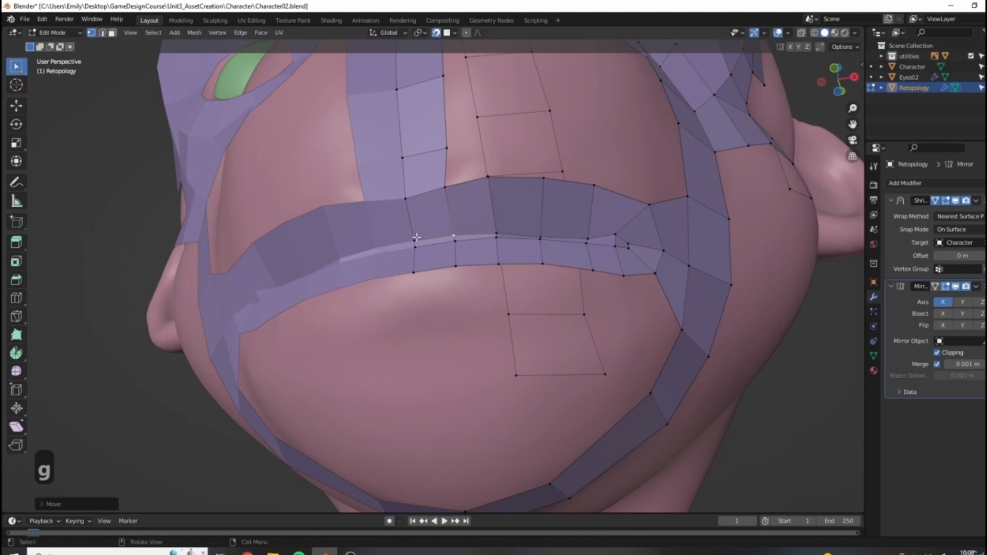
pyautogui.press('g')
pyautogui.click(518, 244)
pyautogui.press('g')
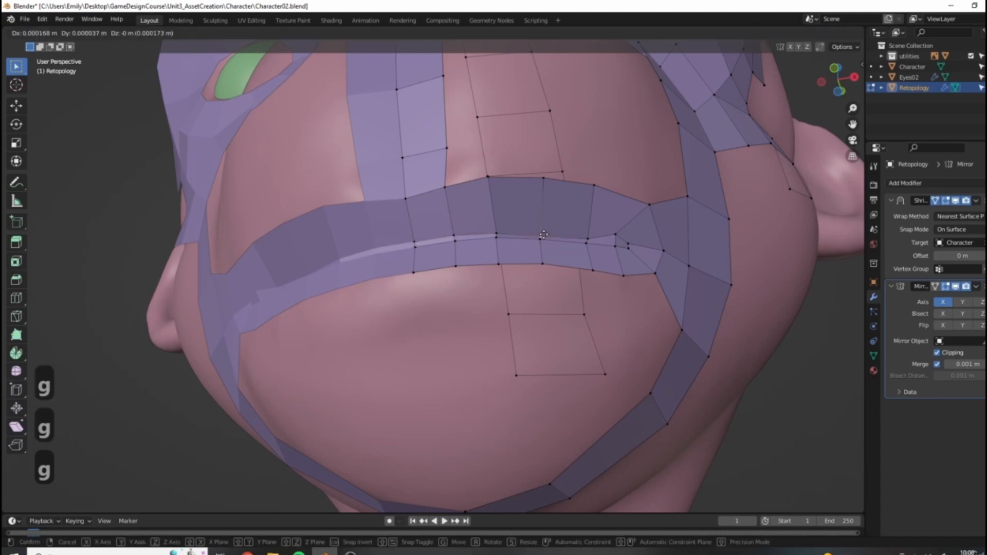
pyautogui.click(623, 238)
pyautogui.click(617, 239)
pyautogui.press('g')
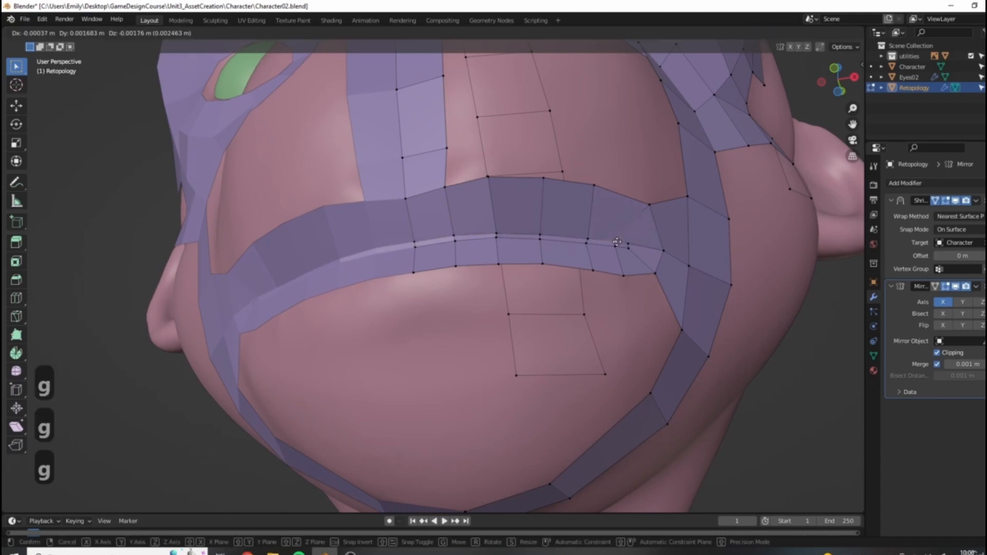
pyautogui.click(617, 238)
# Step: Delete the two faces extruded from the outer brow onto the forehead
pyautogui.scroll(-6, 529, 235)
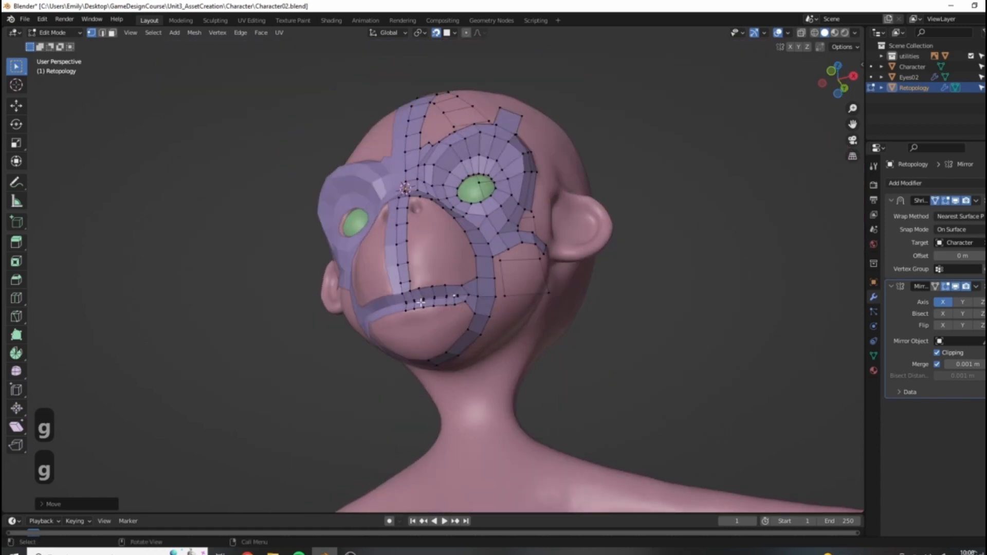
pyautogui.moveTo(488, 281); pyautogui.dragTo(475, 347, button='middle')
pyautogui.scroll(5, 383, 360)
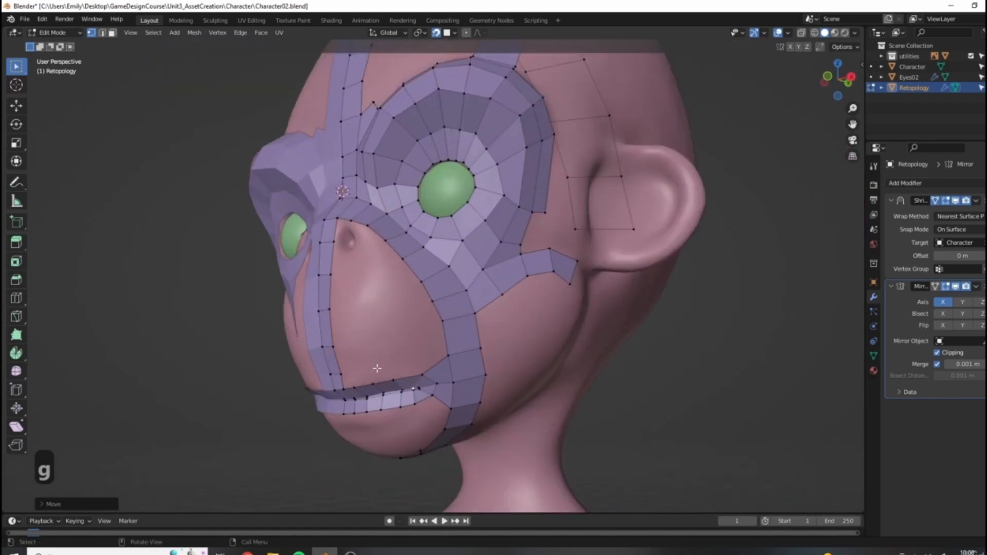
pyautogui.scroll(-4, 381, 433)
pyautogui.moveTo(381, 433); pyautogui.dragTo(320, 214, button='middle')
pyautogui.scroll(3, 546, 149)
pyautogui.moveTo(463, 206); pyautogui.dragTo(550, 278, button='middle')
pyautogui.scroll(3, 529, 257)
pyautogui.press('x')
pyautogui.click(550, 274)
pyautogui.scroll(4, 521, 255)
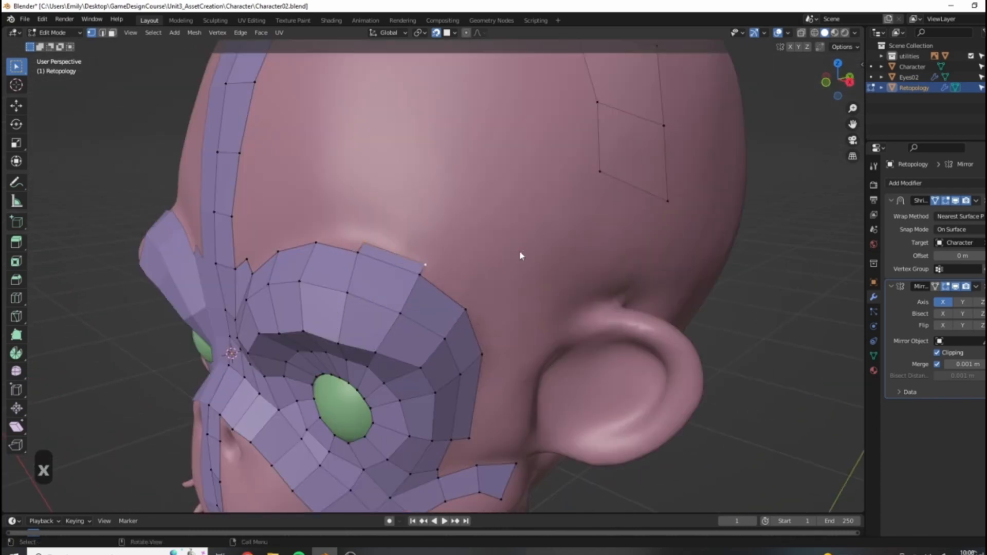
pyautogui.press('x')
pyautogui.click(529, 273)
# Step: Extrude the cheek strip down behind the cheek in further segments, rotating the first new edge to follow the curve
pyautogui.scroll(-5, 533, 278)
pyautogui.moveTo(533, 278); pyautogui.dragTo(452, 205, button='middle')
pyautogui.scroll(4, 443, 199)
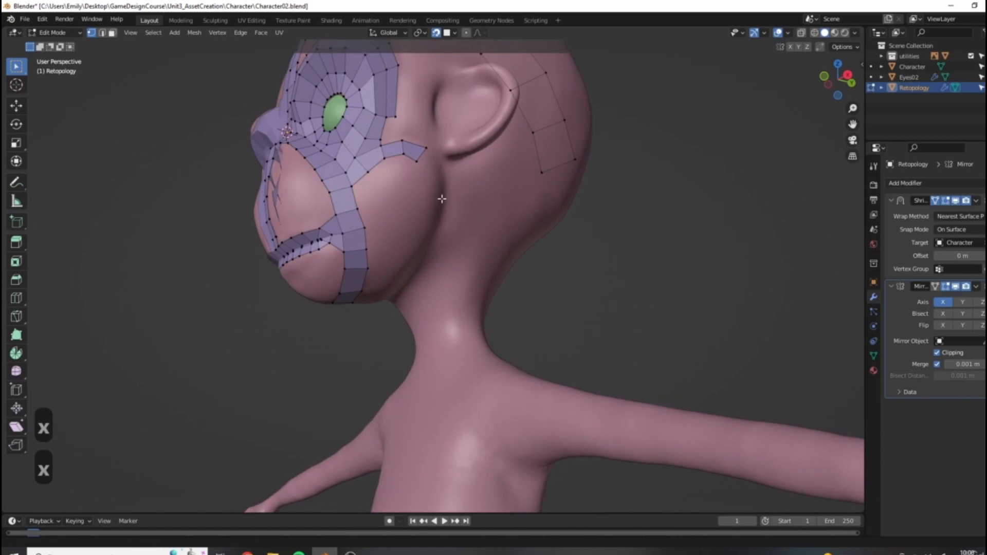
pyautogui.scroll(3, 442, 199)
pyautogui.keyDown('shift'); pyautogui.moveTo(451, 147); pyautogui.dragTo(412, 185, button='middle'); pyautogui.keyUp('shift')
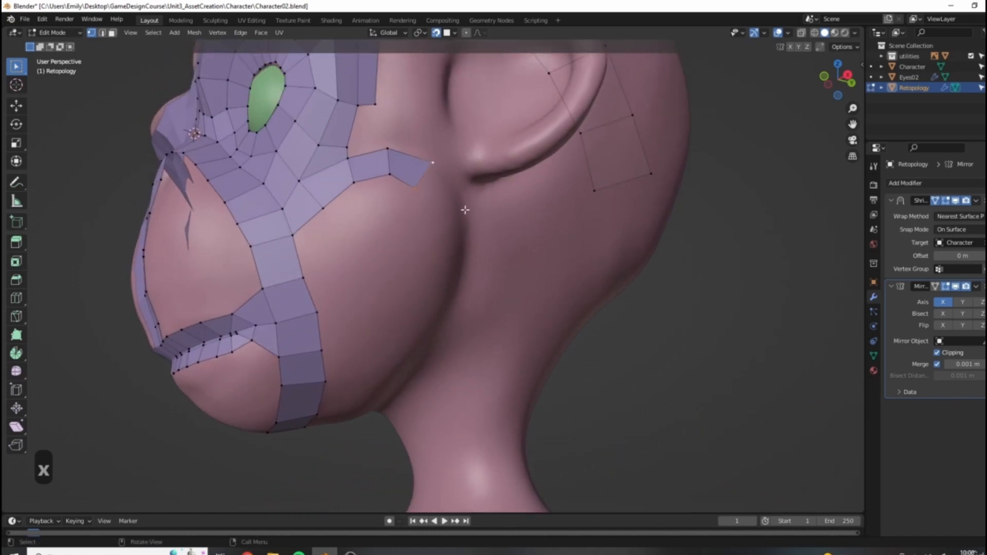
pyautogui.press('e')
pyautogui.click(490, 248)
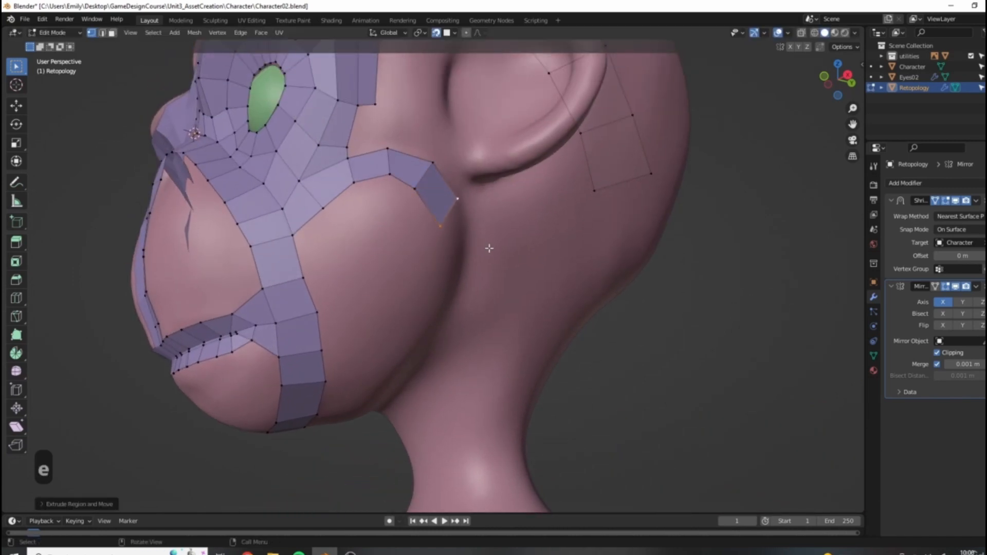
pyautogui.press('r')
pyautogui.click(471, 278)
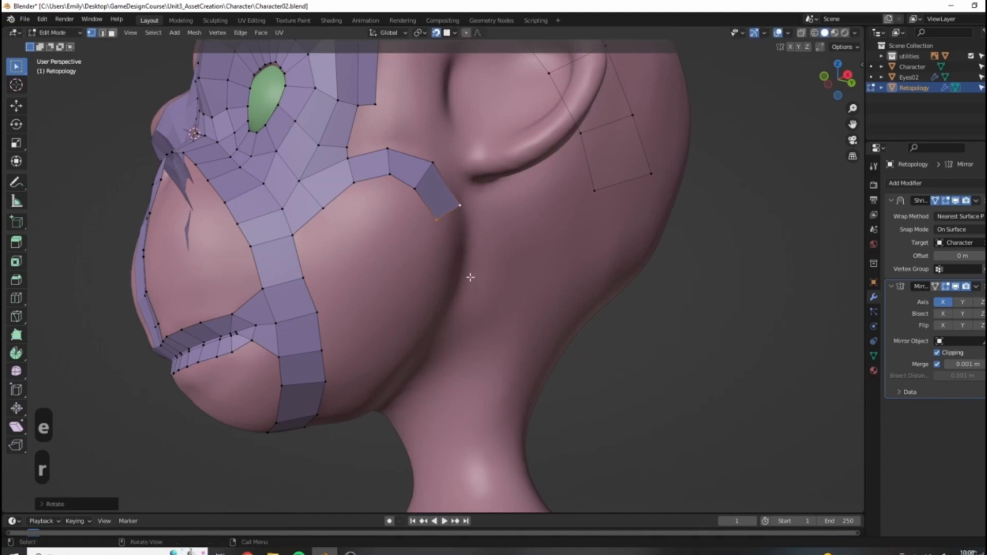
pyautogui.press('e')
pyautogui.click(487, 348)
# Step: Move the inner vertices and lowest corner of the strip behind the cheek to even out its width
pyautogui.click(435, 269)
pyautogui.press('g')
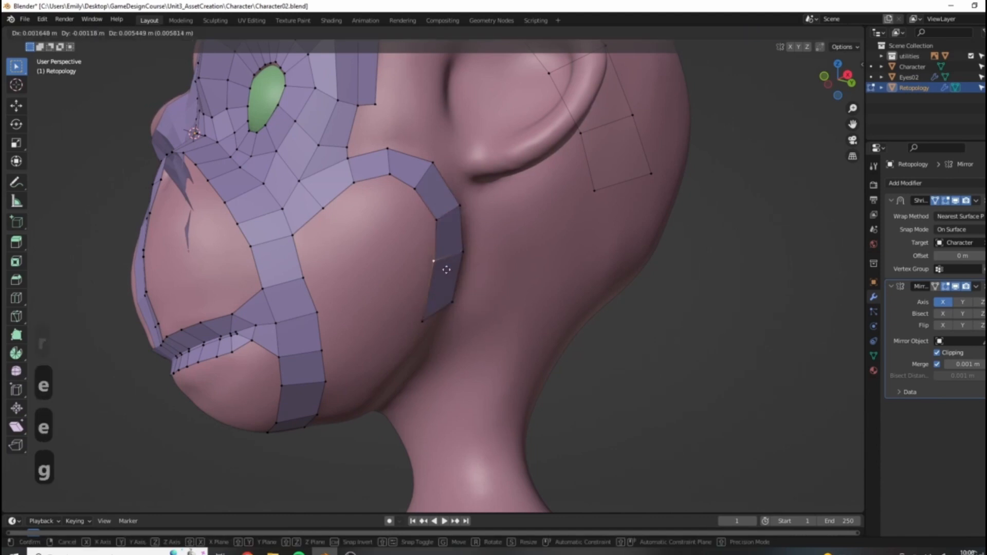
pyautogui.click(441, 249)
pyautogui.press('g')
pyautogui.click(442, 249)
pyautogui.press('g')
pyautogui.click(466, 277)
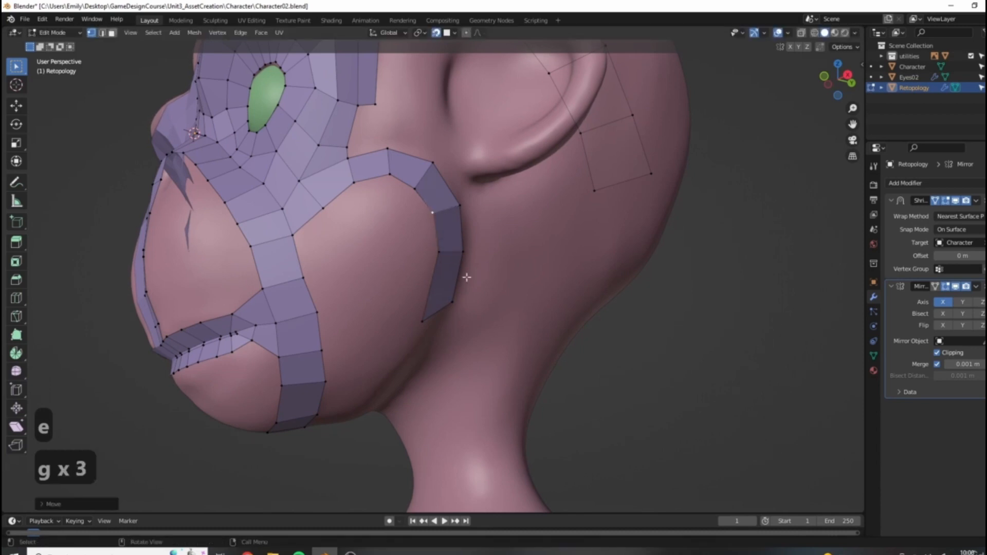
pyautogui.click(423, 321)
pyautogui.press('g')
pyautogui.click(443, 297)
# Step: Extrude the strip behind the cheek three more segments down along the jaw toward the underside of the chin
pyautogui.moveTo(450, 302); pyautogui.dragTo(419, 282, button='middle')
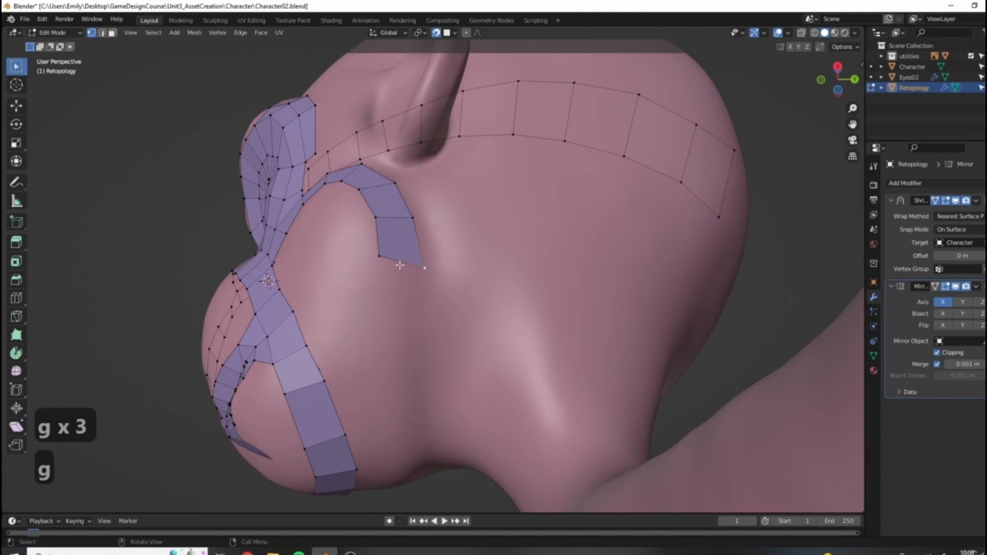
pyautogui.press('e')
pyautogui.click(408, 320)
pyautogui.press('e')
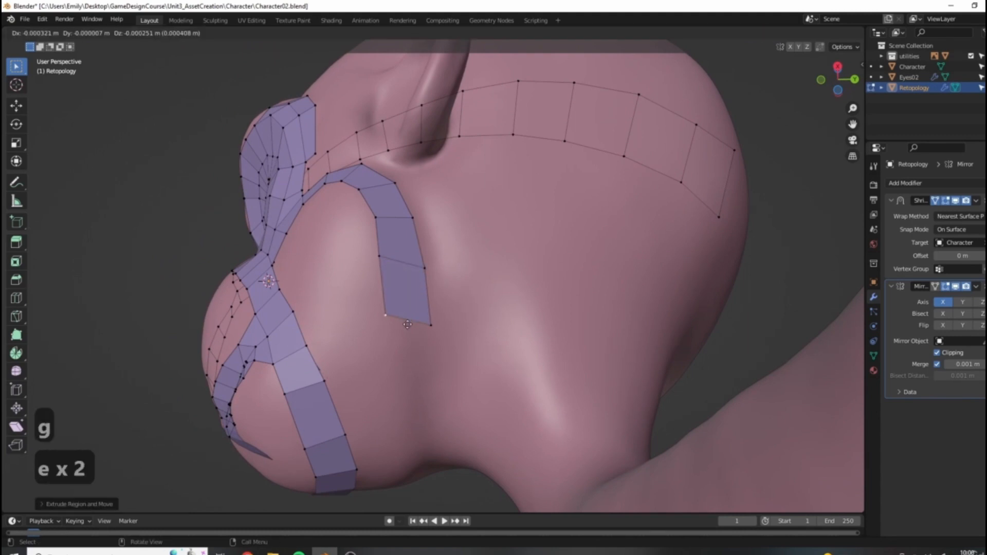
pyautogui.click(410, 388)
pyautogui.press('e')
pyautogui.click(408, 443)
# Step: Reposition the lowest edge of the jaw strip under the chin
pyautogui.moveTo(407, 443); pyautogui.dragTo(415, 411, button='middle')
pyautogui.press('g')
pyautogui.click(418, 443)
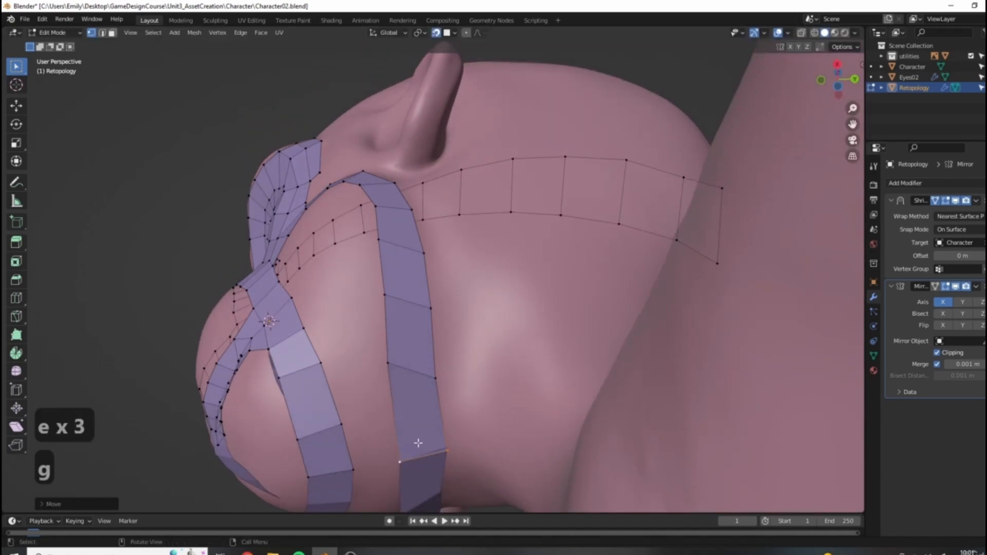
pyautogui.press('g')
pyautogui.click(461, 480)
# Step: Select the cross edge in the lower part of the jaw strip and slide it down toward the chin
pyautogui.moveTo(400, 384); pyautogui.dragTo(389, 355, button='middle')
pyautogui.click(397, 336)
pyautogui.keyDown('shift'); pyautogui.click(422, 349); pyautogui.keyUp('shift')
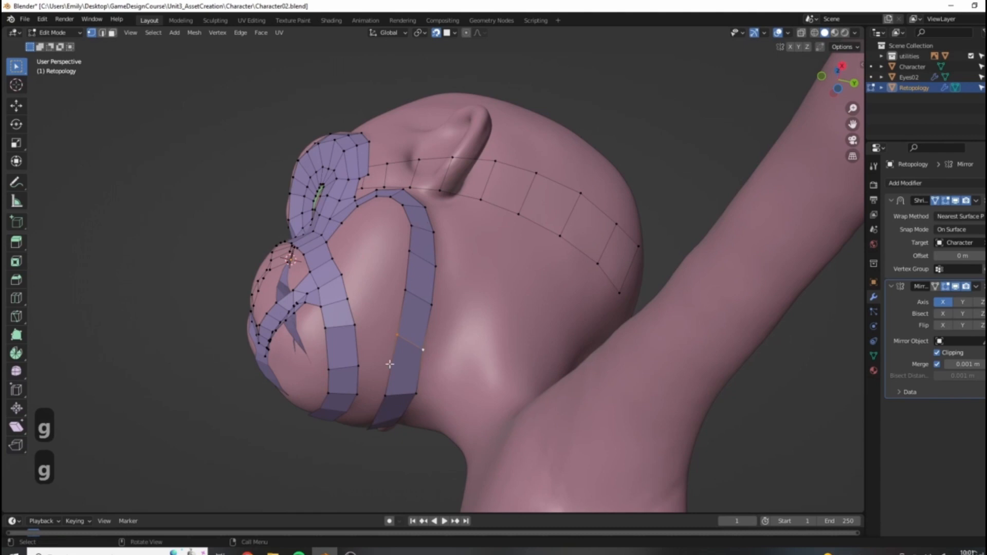
pyautogui.scroll(3, 389, 364)
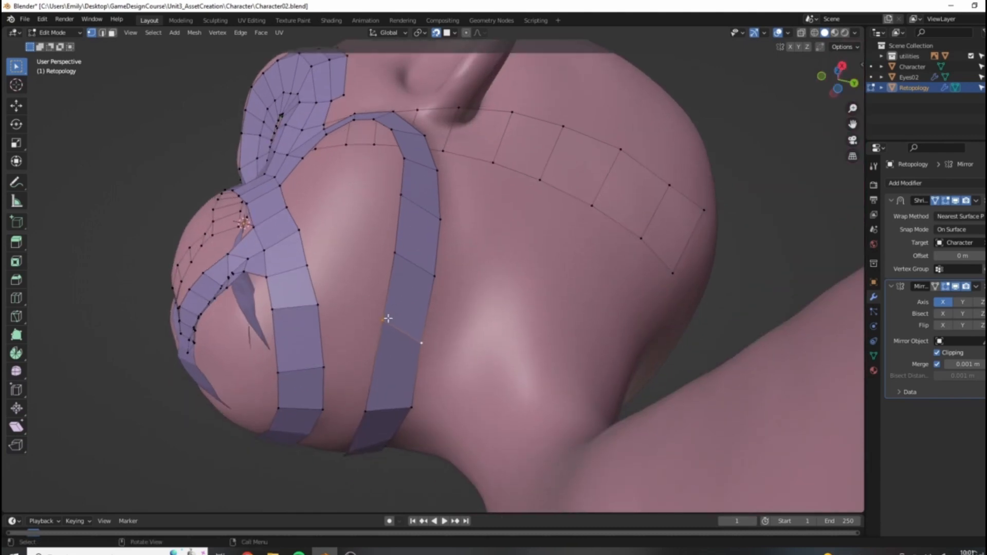
pyautogui.press('g')
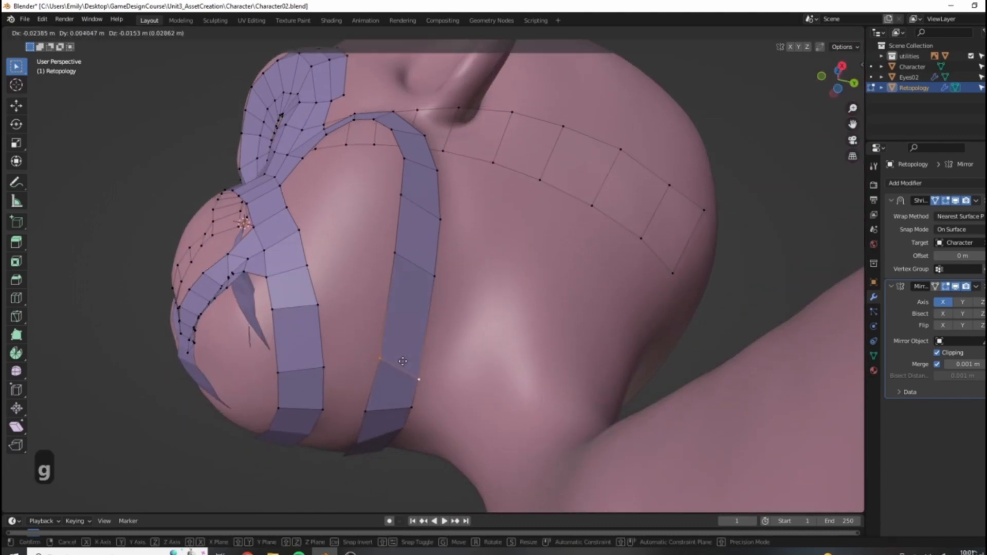
pyautogui.press('g')
pyautogui.click(377, 368)
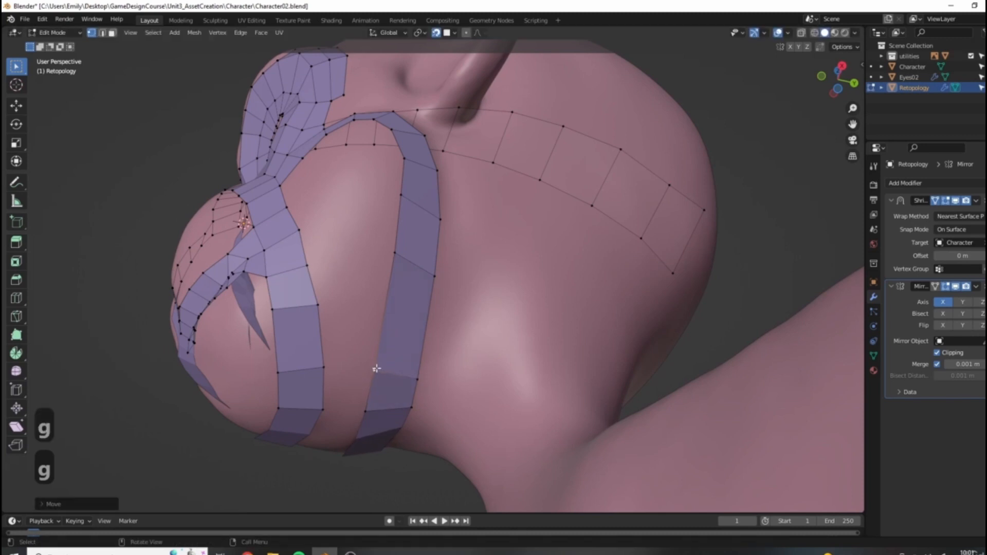
# Step: Add a loop cut across the long segment of the jaw strip and slide the new edge down slightly
pyautogui.hotkey('ctrl', 'r')
pyautogui.click(409, 315)
pyautogui.rightClick(445, 329)
pyautogui.moveTo(447, 330); pyautogui.dragTo(474, 350, button='middle')
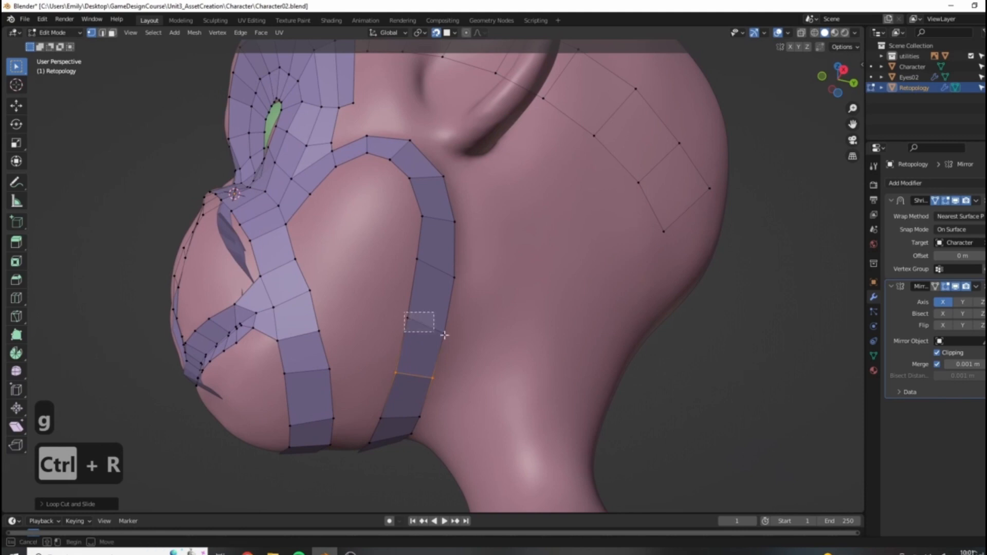
pyautogui.press('g')
pyautogui.press('g')
pyautogui.click(440, 340)
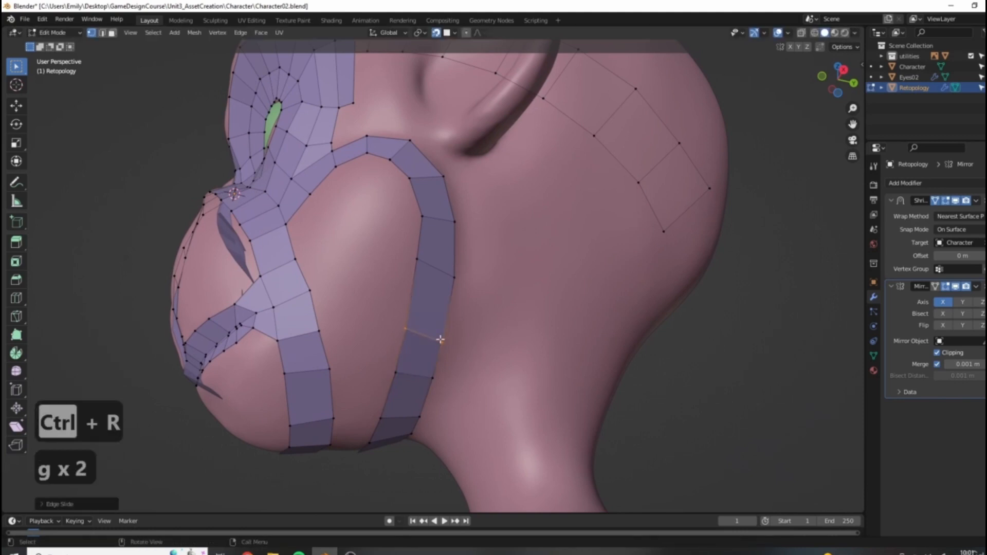
# Step: Fill faces between the mouth-side strip and the jaw strip under the chin, undoing the wrongly connected face and refilling it
pyautogui.moveTo(399, 383); pyautogui.dragTo(308, 404, button='middle')
pyautogui.click(308, 404)
pyautogui.press('f')
pyautogui.press('f')
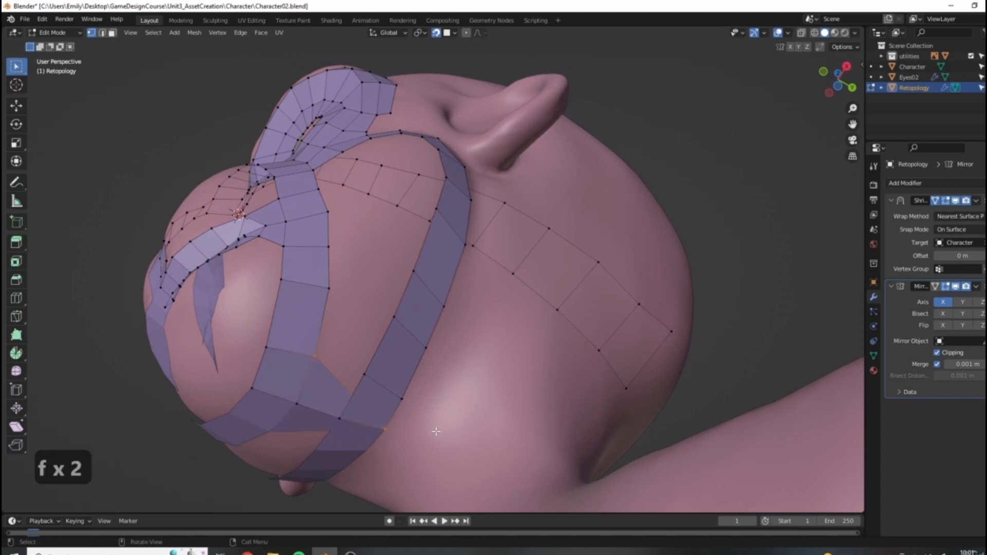
pyautogui.hotkey('ctrl', 'x')
pyautogui.hotkey('ctrl', 'z')
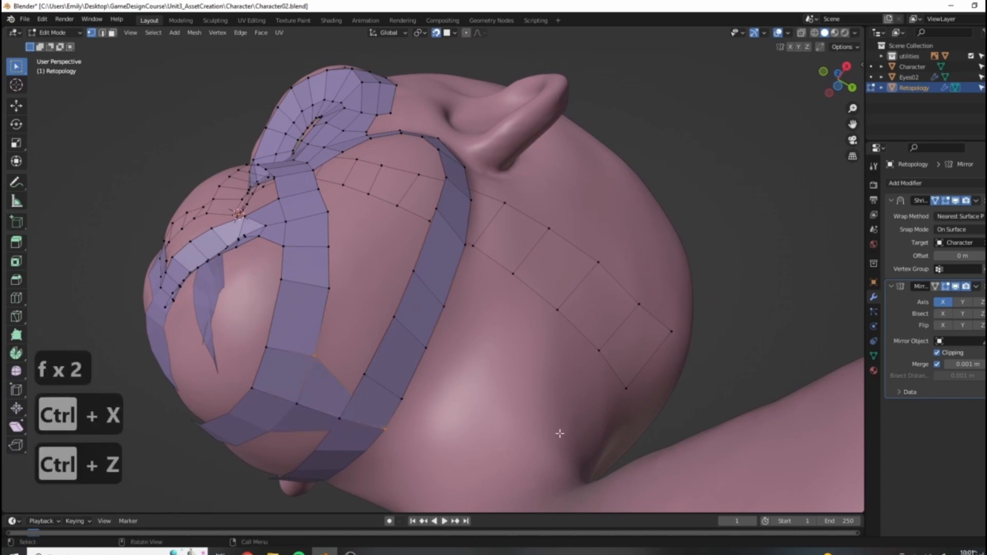
pyautogui.hotkey('ctrl', 'z')
pyautogui.click(314, 356)
pyautogui.press('f')
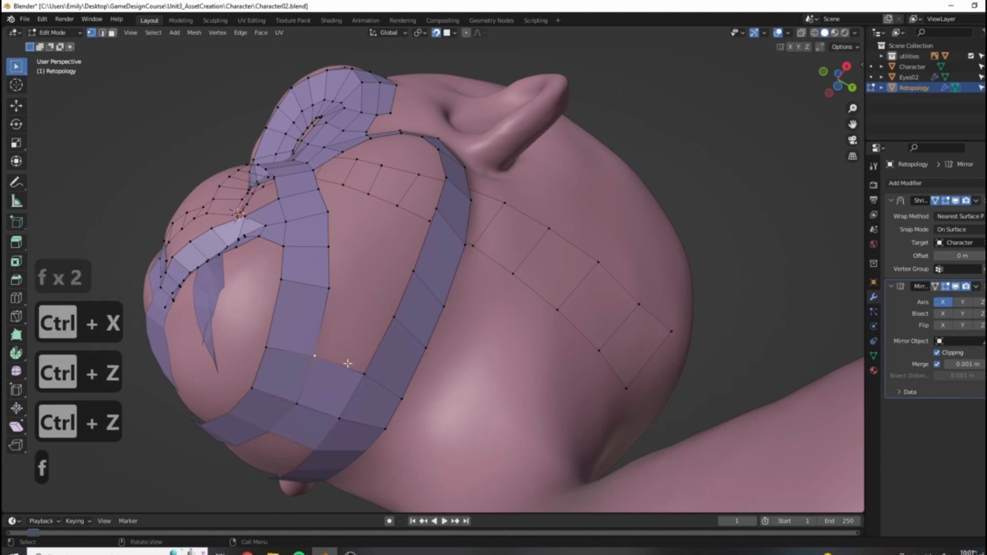
# Step: Fill the faces between the mouth-side strip and the jaw strip from the chin up across the lower cheek
pyautogui.moveTo(388, 344); pyautogui.dragTo(348, 357, button='middle')
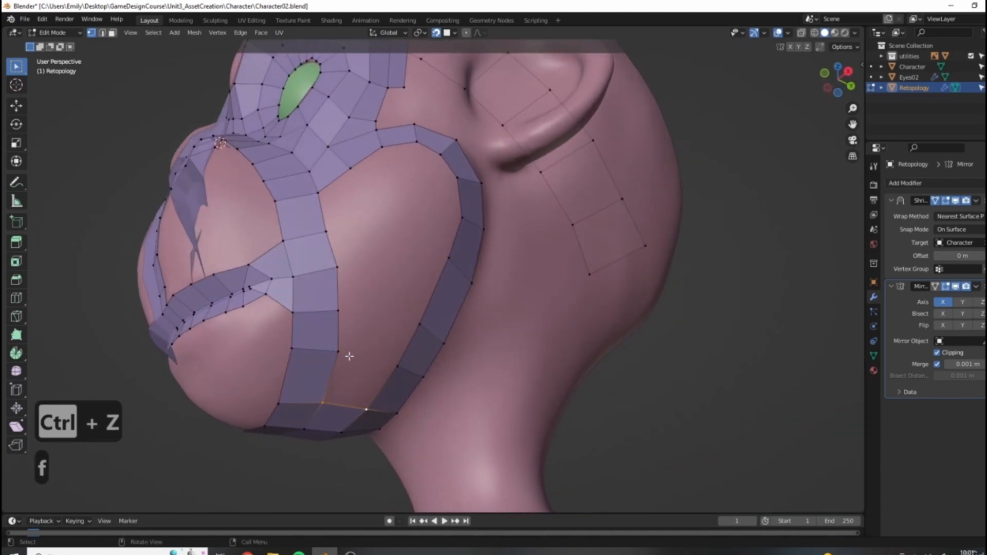
pyautogui.press('f')
pyautogui.press('f')
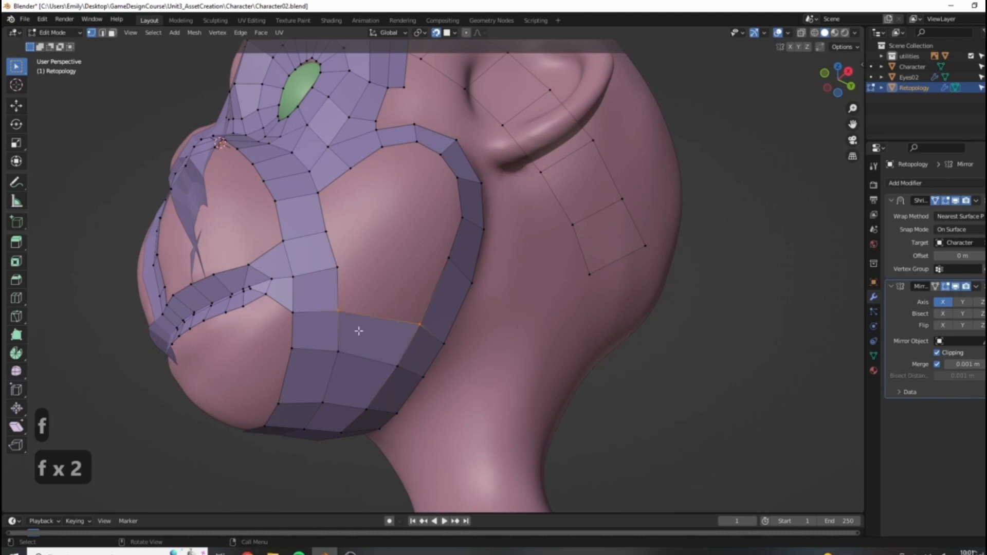
pyautogui.moveTo(453, 277); pyautogui.dragTo(413, 340, button='middle')
pyautogui.press('f')
pyautogui.press('f')
pyautogui.moveTo(427, 293); pyautogui.dragTo(424, 249, button='middle')
pyautogui.moveTo(382, 345); pyautogui.dragTo(407, 302, button='middle')
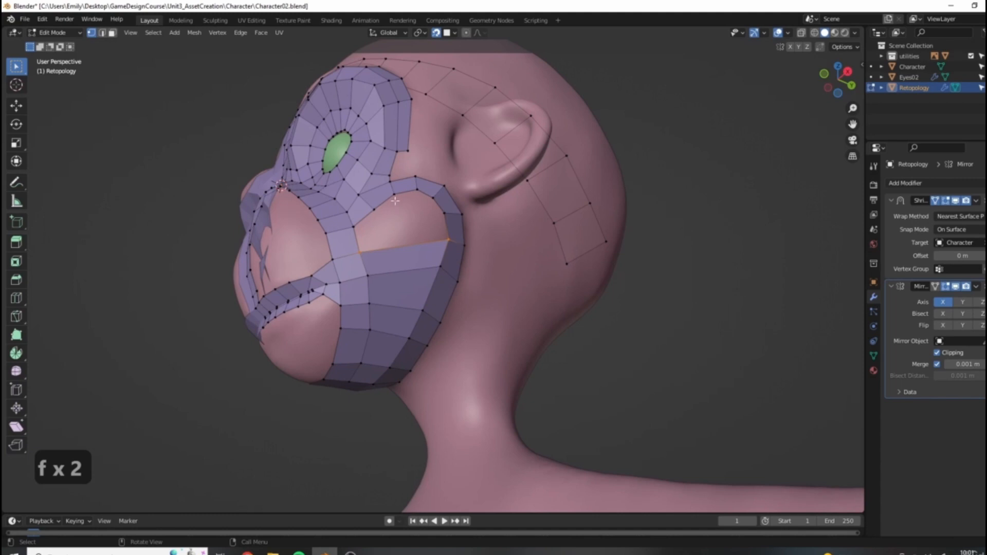
# Step: Try a single loop cut running down the middle of the filled cheek faces to the chin
pyautogui.hotkey('ctrl', 'r')
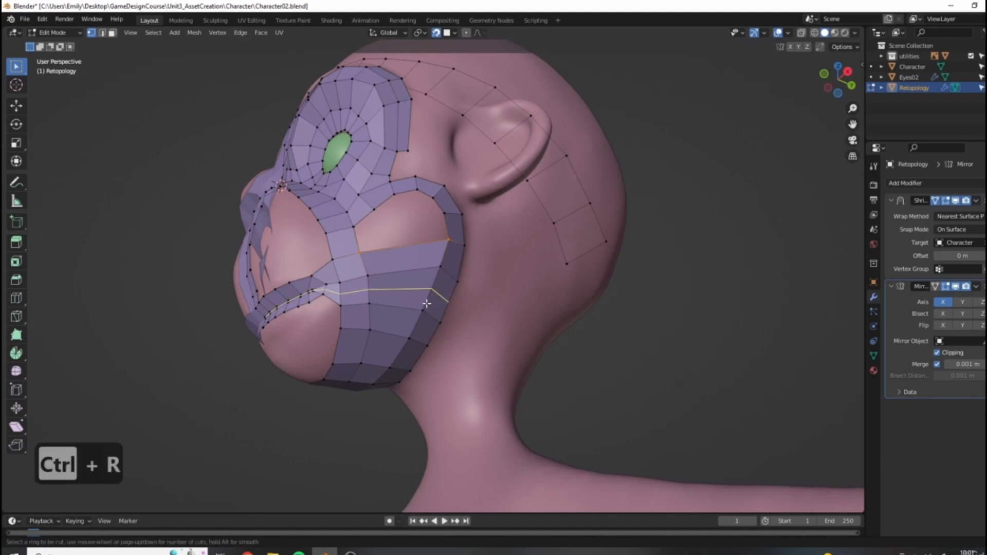
pyautogui.click(431, 305)
pyautogui.moveTo(431, 305); pyautogui.dragTo(433, 287, button='middle')
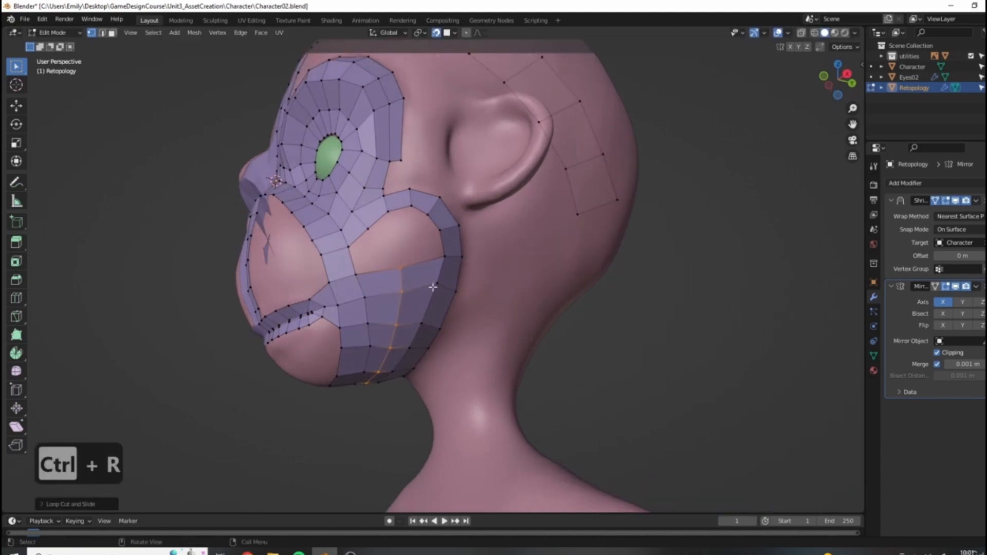
pyautogui.click(392, 214)
pyautogui.keyDown('shift'); pyautogui.click(407, 262); pyautogui.keyUp('shift')
pyautogui.moveTo(408, 247); pyautogui.dragTo(421, 230, button='middle')
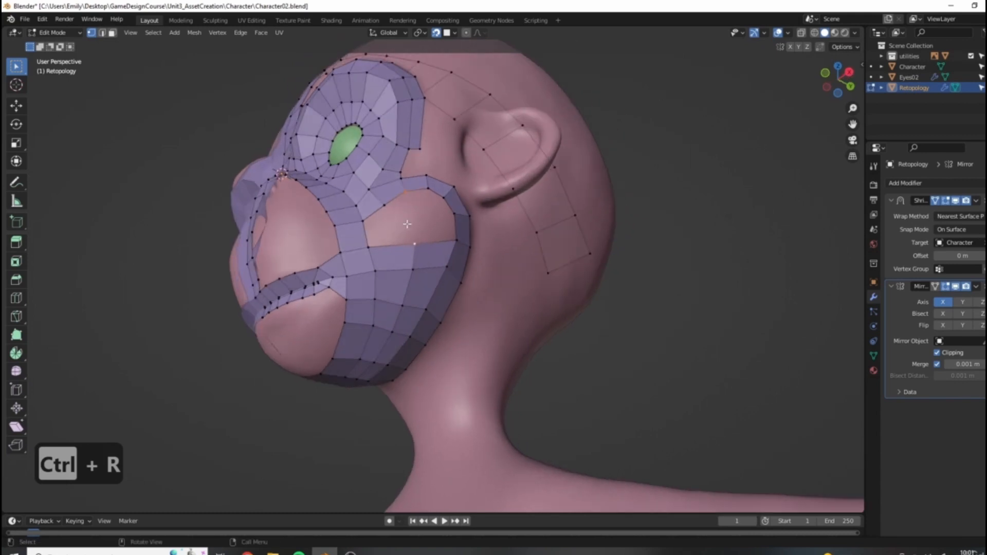
pyautogui.scroll(3, 408, 215)
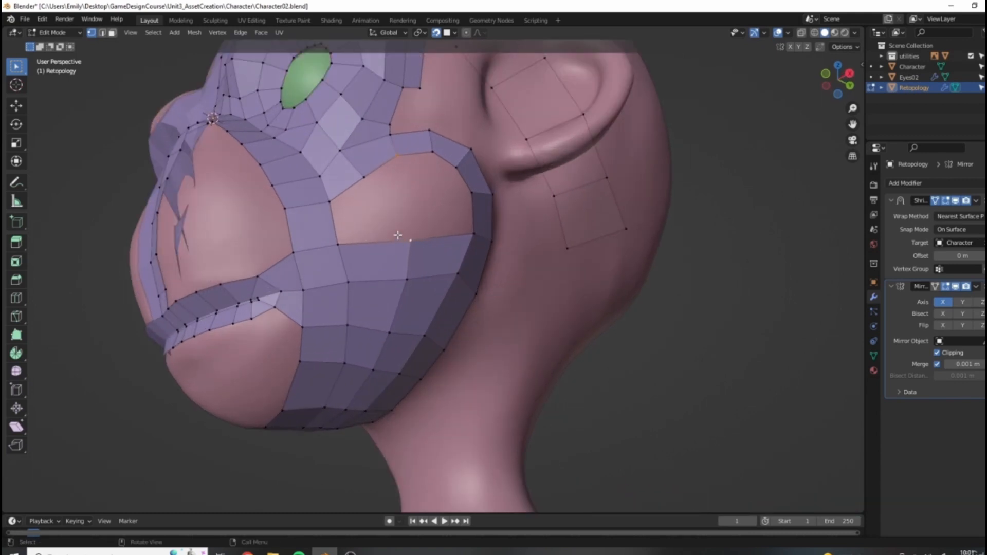
pyautogui.scroll(-2, 430, 234)
pyautogui.moveTo(430, 235); pyautogui.dragTo(540, 266, button='middle')
pyautogui.moveTo(456, 262); pyautogui.dragTo(411, 267, button='middle')
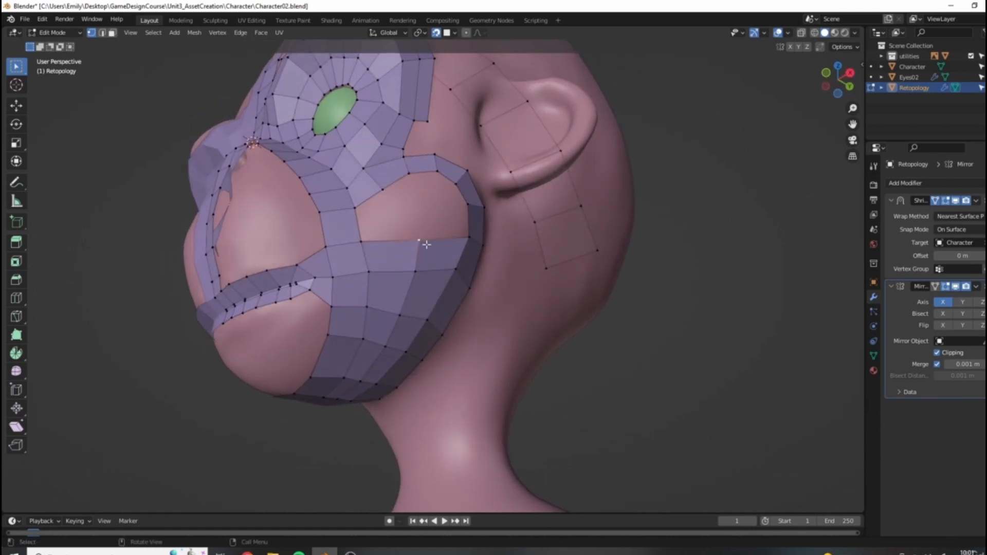
# Step: Undo the single loop cut through the cheek faces
pyautogui.hotkey('ctrl', 'z')
pyautogui.hotkey('ctrl', 'z')
pyautogui.hotkey('ctrl', 'z')
pyautogui.hotkey('ctrl', 'z')
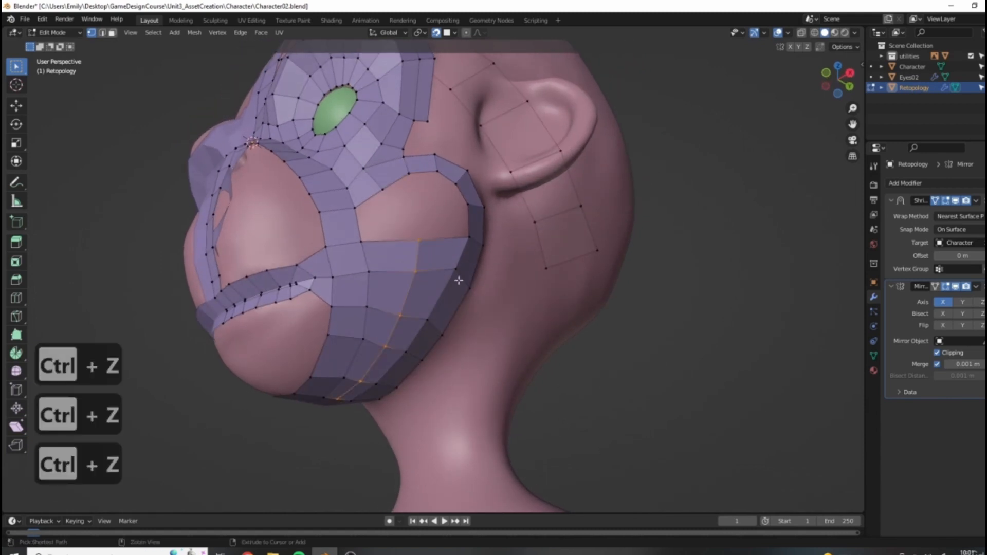
pyautogui.hotkey('ctrl', 'r')
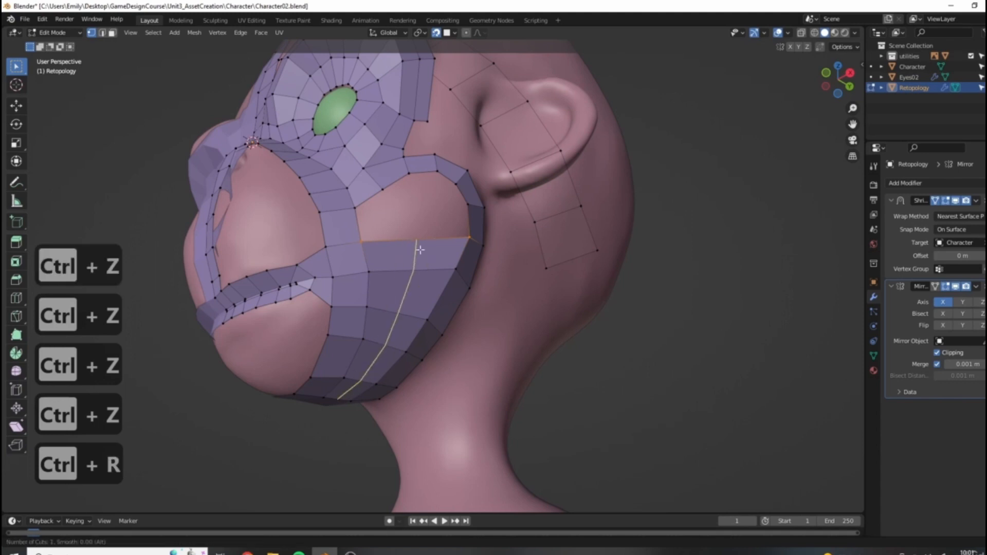
pyautogui.press('Escape')
pyautogui.moveTo(488, 276); pyautogui.dragTo(454, 267, button='middle')
pyautogui.moveTo(498, 203); pyautogui.dragTo(190, 449, button='middle')
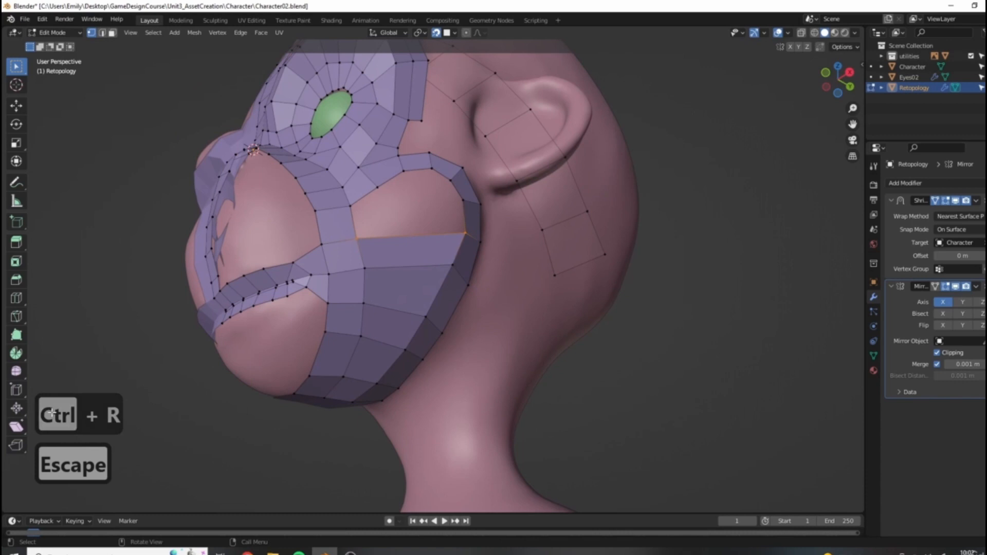
# Step: Add two evenly spaced loop cuts running down the filled cheek faces to the chin, without sliding them
pyautogui.moveTo(433, 302); pyautogui.dragTo(403, 249, button='middle')
pyautogui.hotkey('ctrl', 'r')
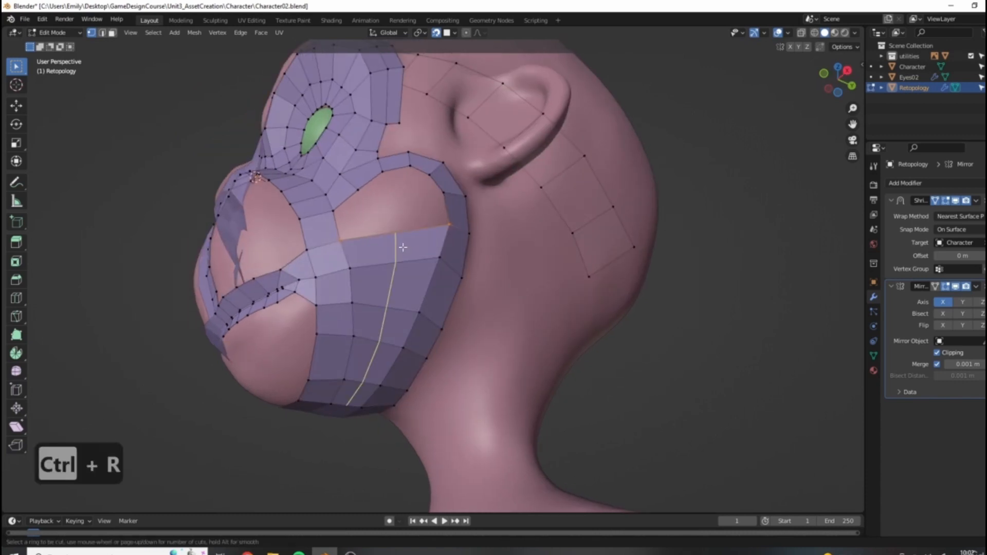
pyautogui.scroll(10, 400, 248)
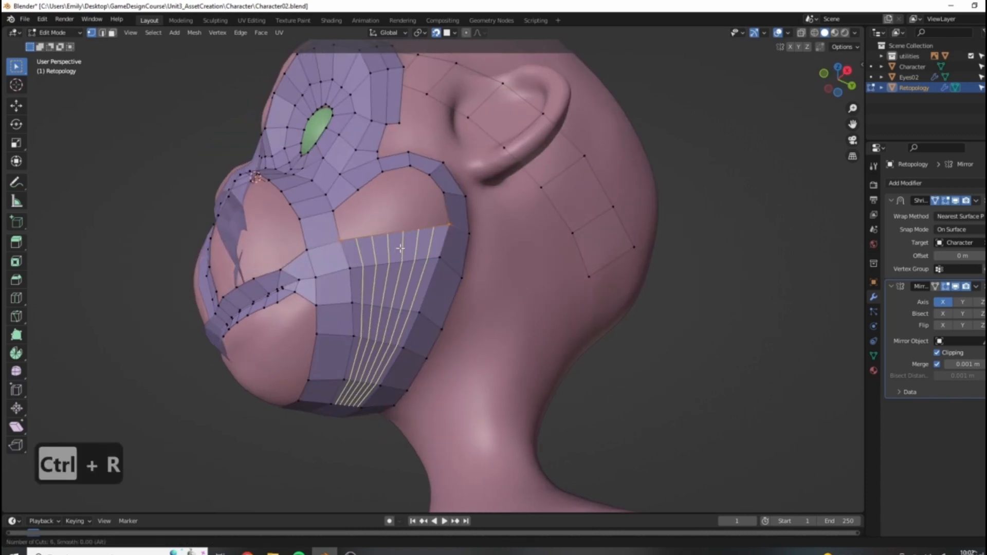
pyautogui.scroll(-9, 400, 249)
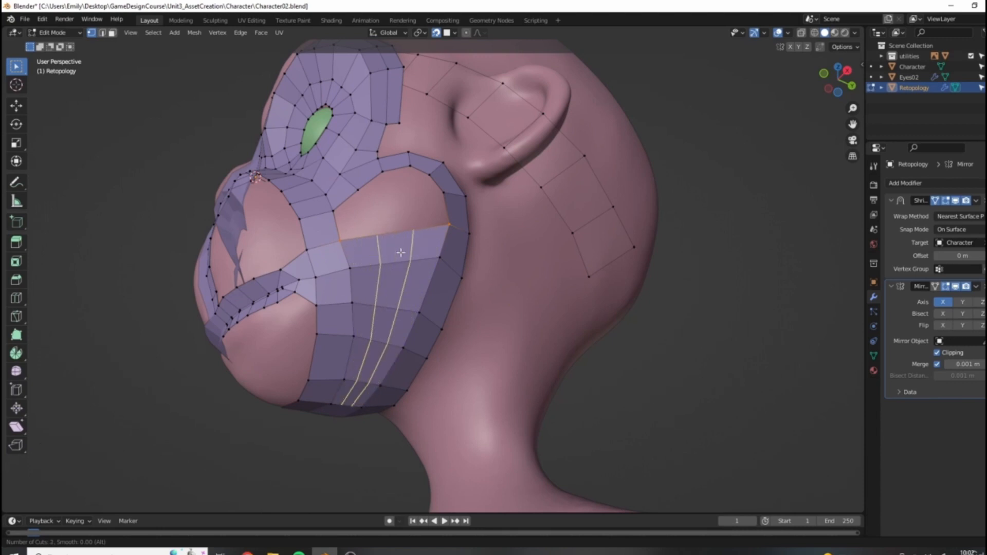
pyautogui.click(403, 255)
pyautogui.rightClick(402, 255)
pyautogui.moveTo(545, 252); pyautogui.dragTo(516, 300, button='middle')
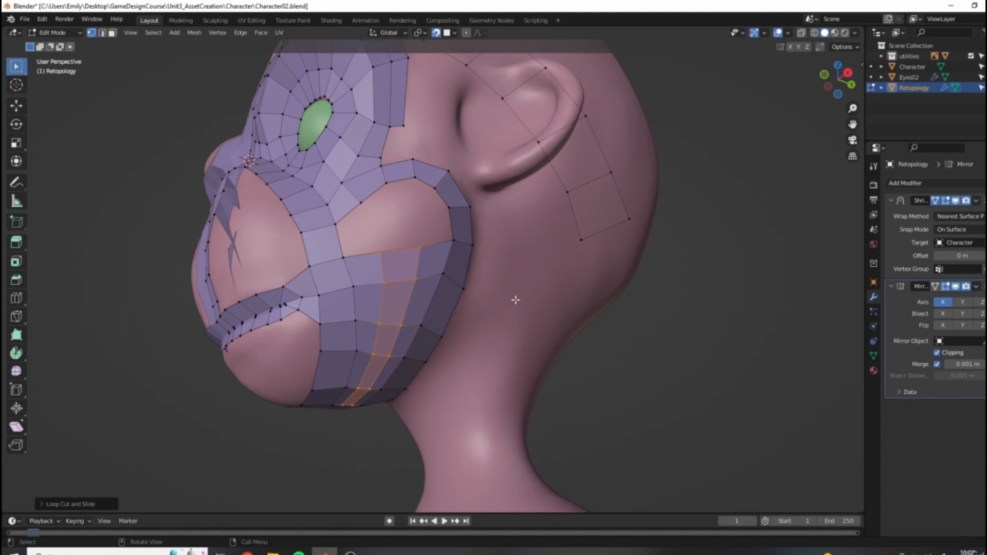
# Step: Add a centred loop cut across the filled faces at the front of the cheek gap and fill the adjoining face by the jaw strip
pyautogui.hotkey('ctrl', 'z')
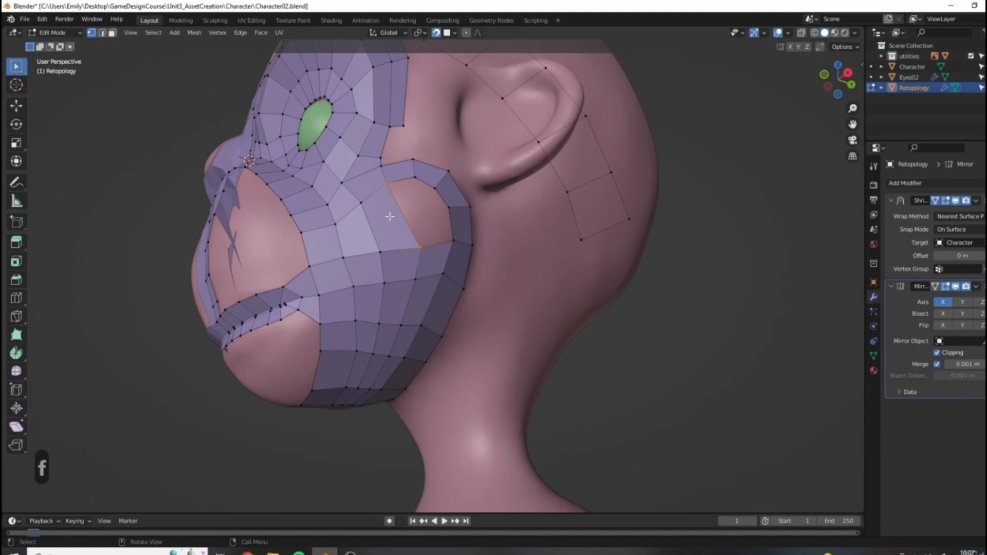
pyautogui.hotkey('ctrl', 'r')
pyautogui.click(377, 228)
pyautogui.rightClick(543, 242)
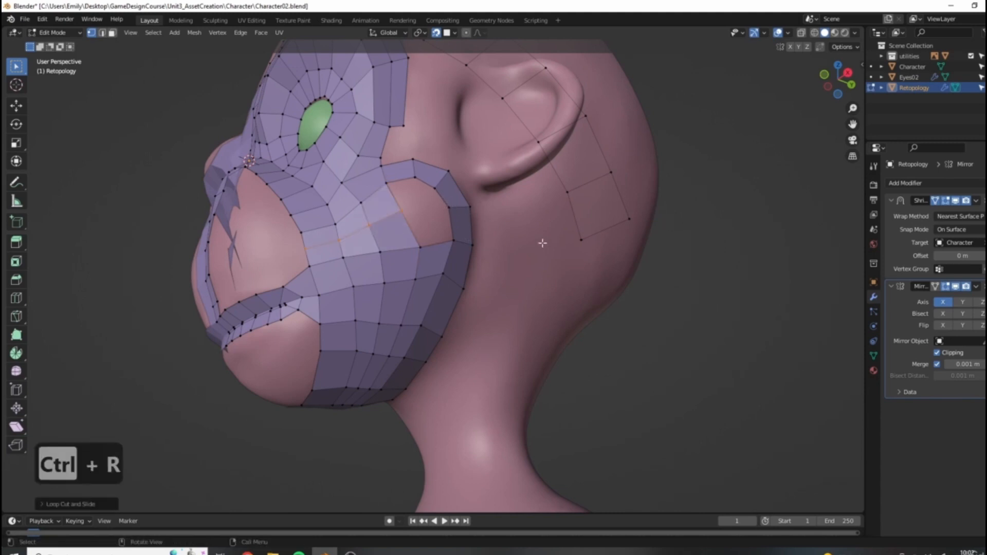
pyautogui.click(407, 212)
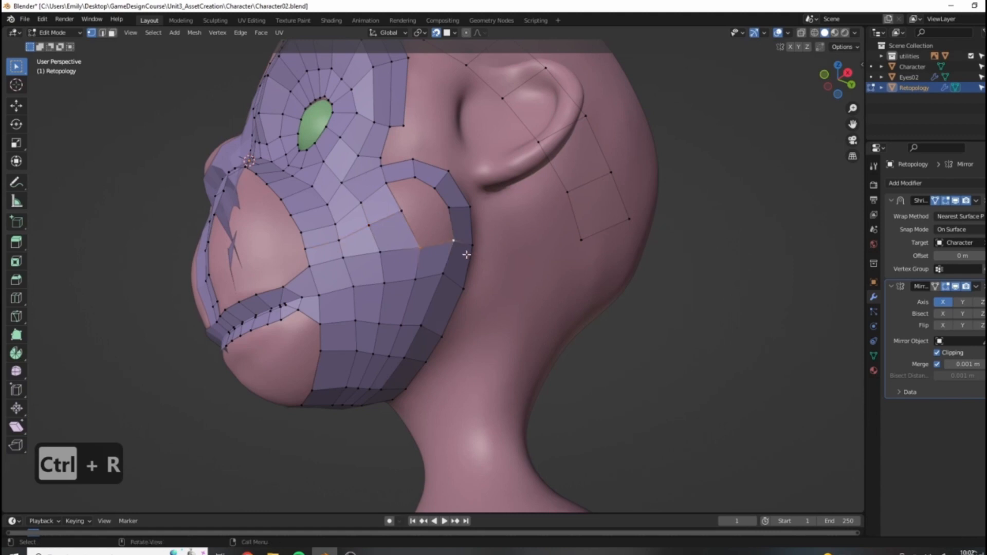
pyautogui.press('f')
# Step: Nudge the vertex in front of and below the cheek gap slightly upward to even out the surrounding quads
pyautogui.scroll(3, 462, 236)
pyautogui.moveTo(462, 199); pyautogui.dragTo(442, 216, button='middle')
pyautogui.moveTo(369, 160); pyautogui.dragTo(442, 264, button='middle')
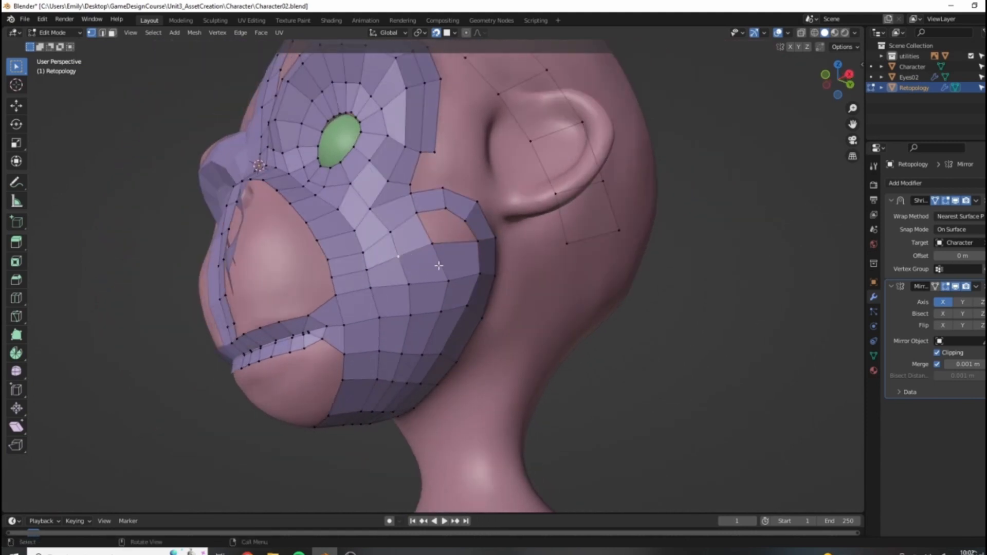
pyautogui.press('g')
pyautogui.click(407, 245)
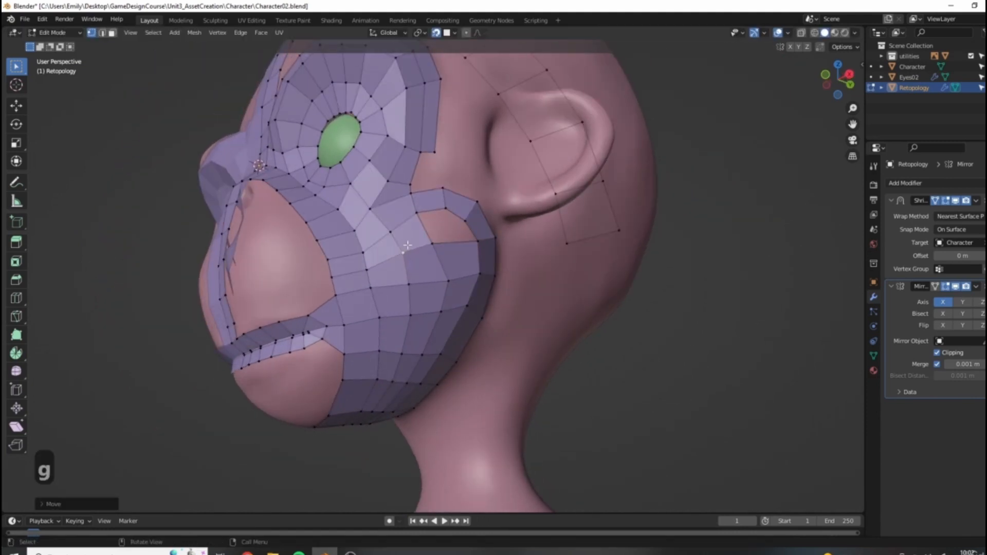
pyautogui.scroll(2, 455, 212)
pyautogui.scroll(-4, 373, 244)
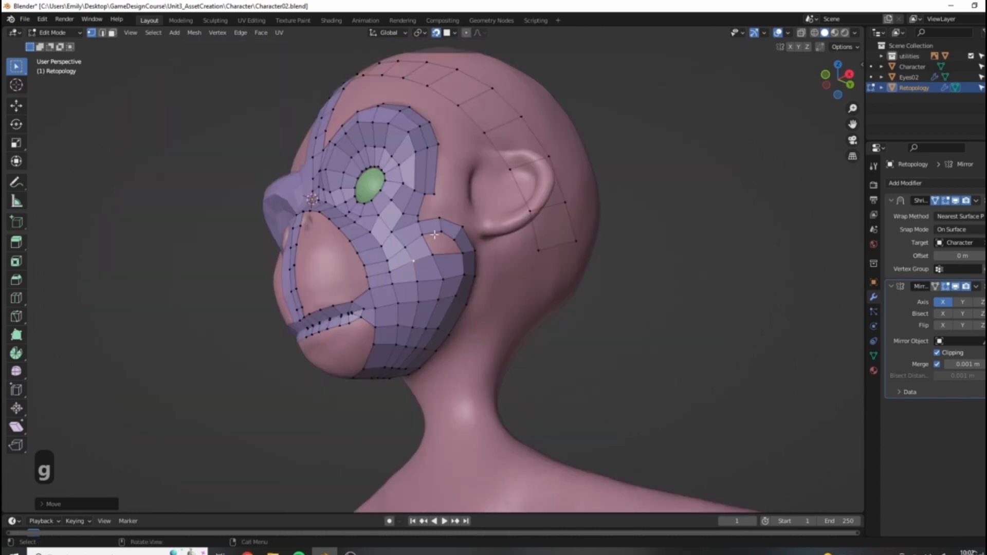
# Step: Move the vertex directly below the newly filled cheek face slightly downward to even out its quads
pyautogui.moveTo(428, 245); pyautogui.dragTo(413, 244, button='middle')
pyautogui.scroll(3, 415, 244)
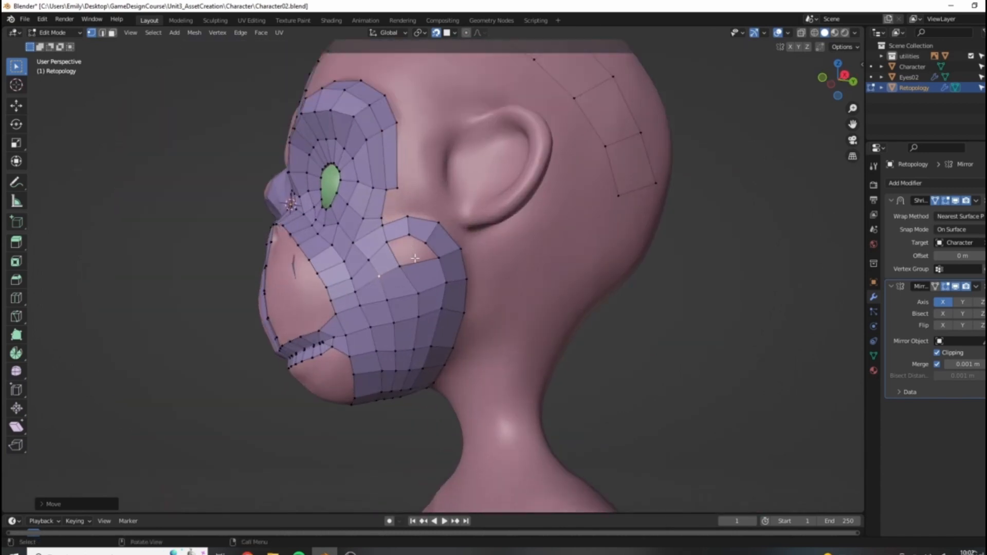
pyautogui.click(408, 301)
pyautogui.press('g')
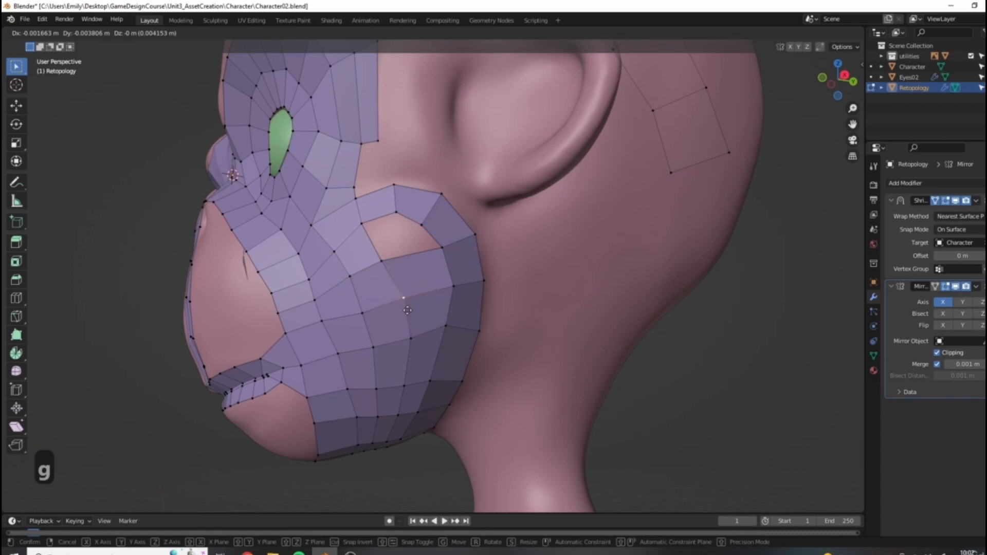
pyautogui.click(406, 316)
pyautogui.scroll(2, 420, 270)
pyautogui.scroll(1, 420, 269)
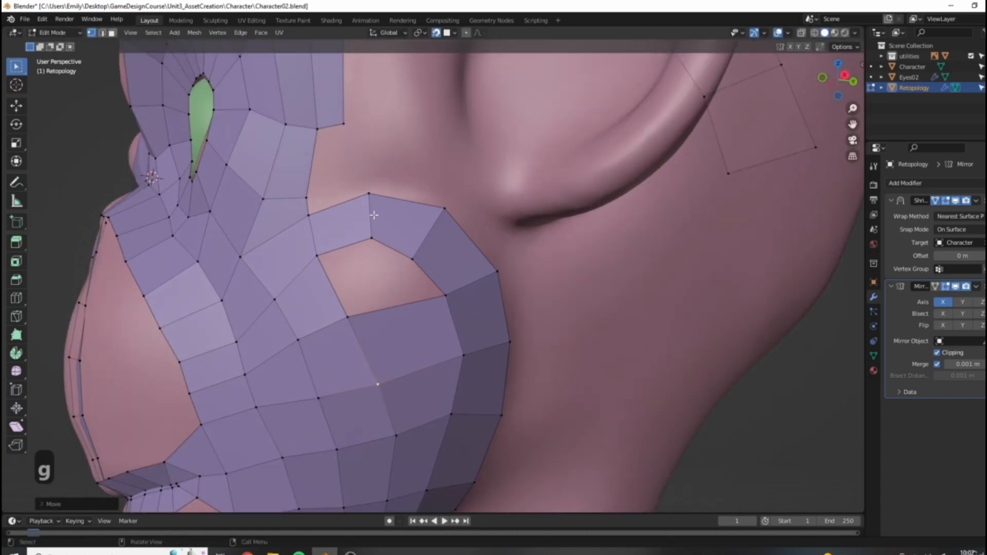
# Step: Slide the top cross edge above the cheek gap forward and add a centred loop cut in the strip segment behind it
pyautogui.click(369, 194)
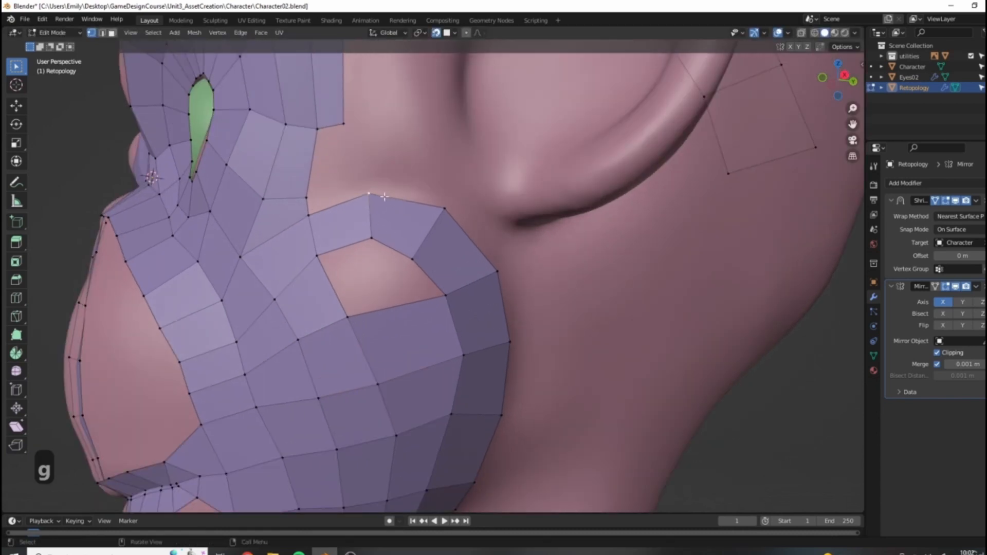
pyautogui.press('g')
pyautogui.press('g')
pyautogui.click(409, 224)
pyautogui.hotkey('ctrl', 'r')
pyautogui.click(401, 226)
pyautogui.rightClick(401, 224)
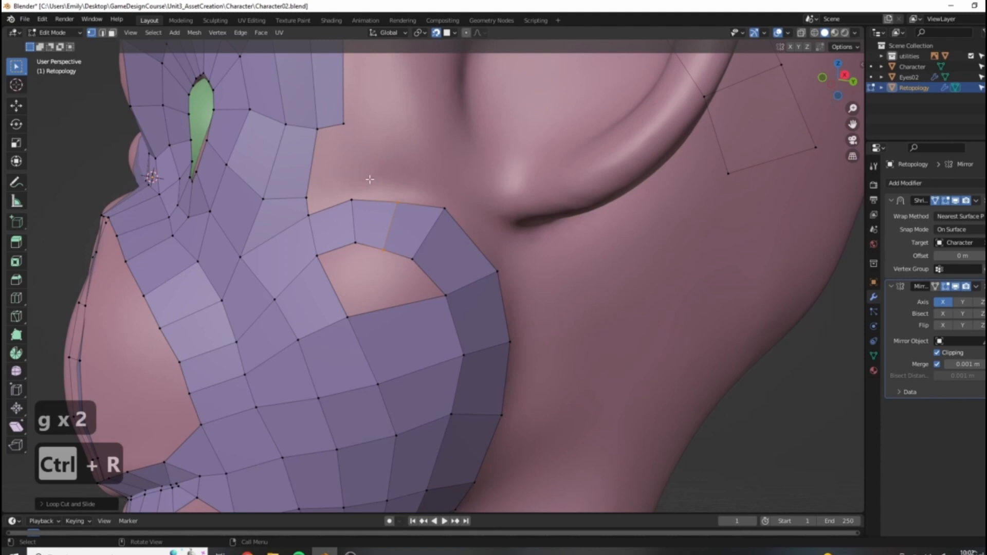
# Step: Reposition the new and neighbouring vertices along the strip above the cheek gap to round its arch and even its spacing
pyautogui.click(399, 203)
pyautogui.press('g')
pyautogui.click(400, 194)
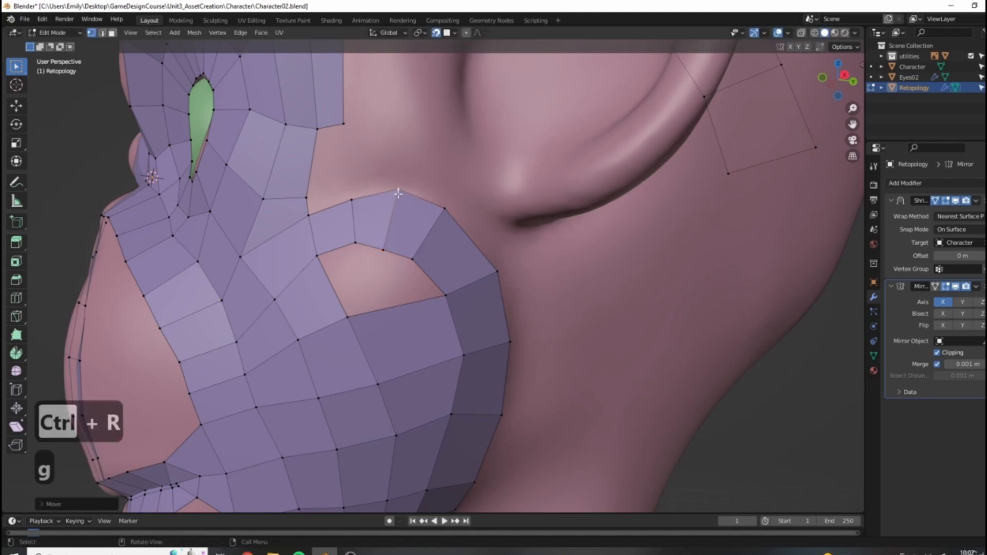
pyautogui.click(384, 247)
pyautogui.press('g')
pyautogui.press('g')
pyautogui.click(355, 200)
pyautogui.click(355, 242)
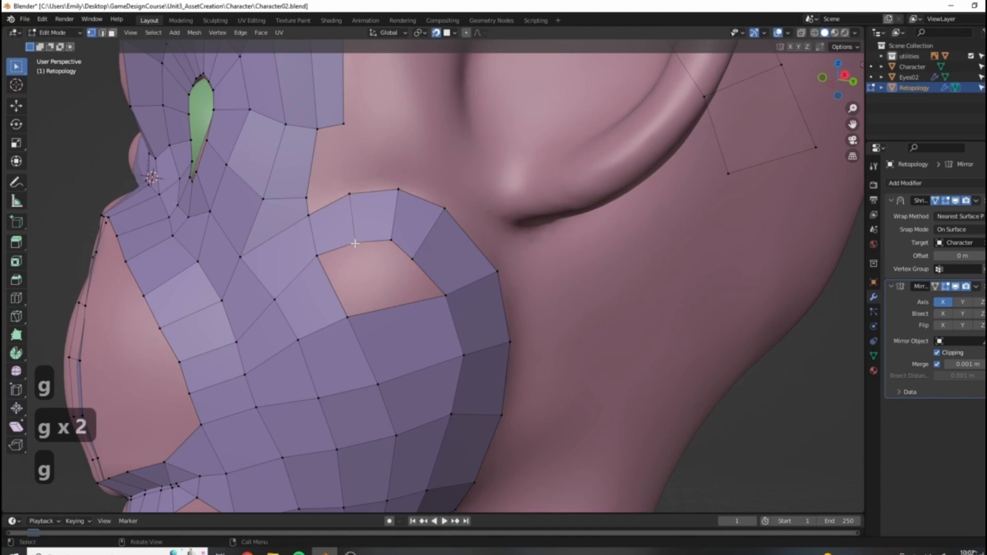
pyautogui.press('g')
pyautogui.press('g')
pyautogui.click(309, 216)
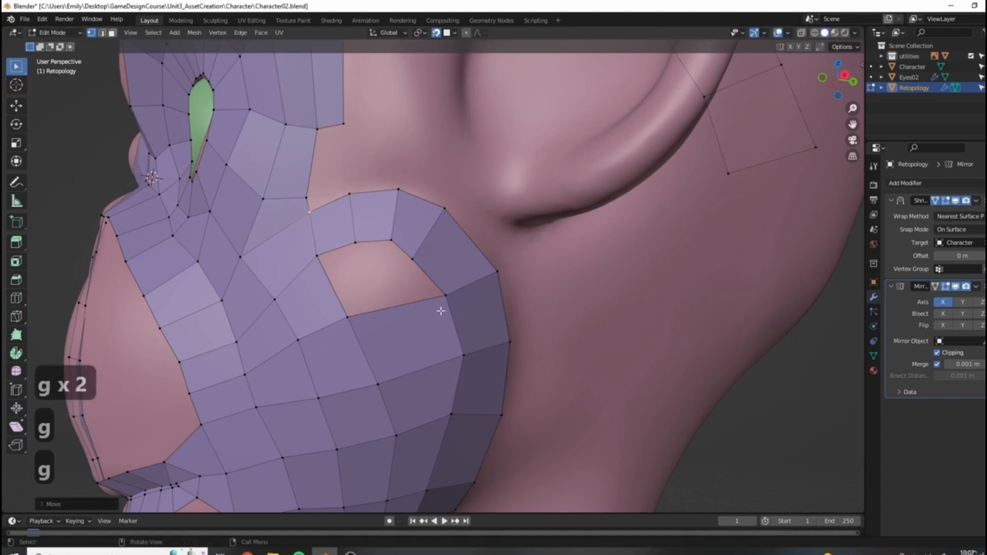
# Step: Fill the lower part of the cheek gap with a four-sided face
pyautogui.click(318, 256)
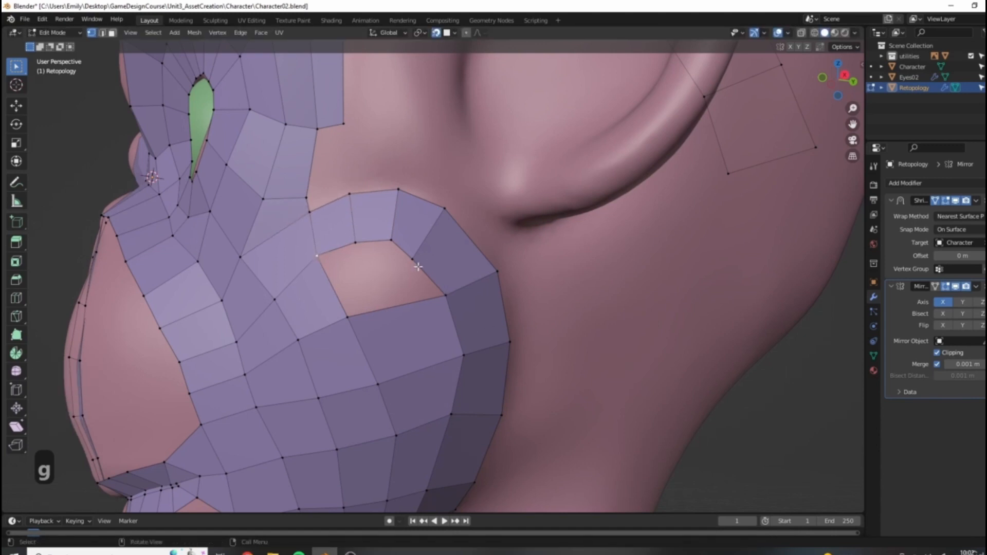
pyautogui.keyDown('shift'); pyautogui.click(356, 243); pyautogui.keyUp('shift')
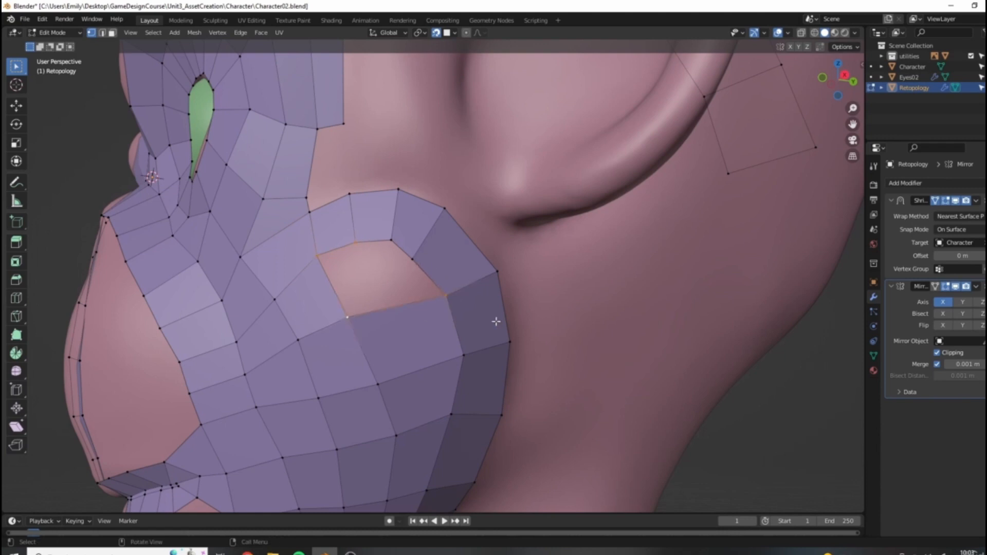
pyautogui.press('f')
# Step: Move the two upper rim vertices of the remaining cheek hole outward to widen it
pyautogui.click(418, 256)
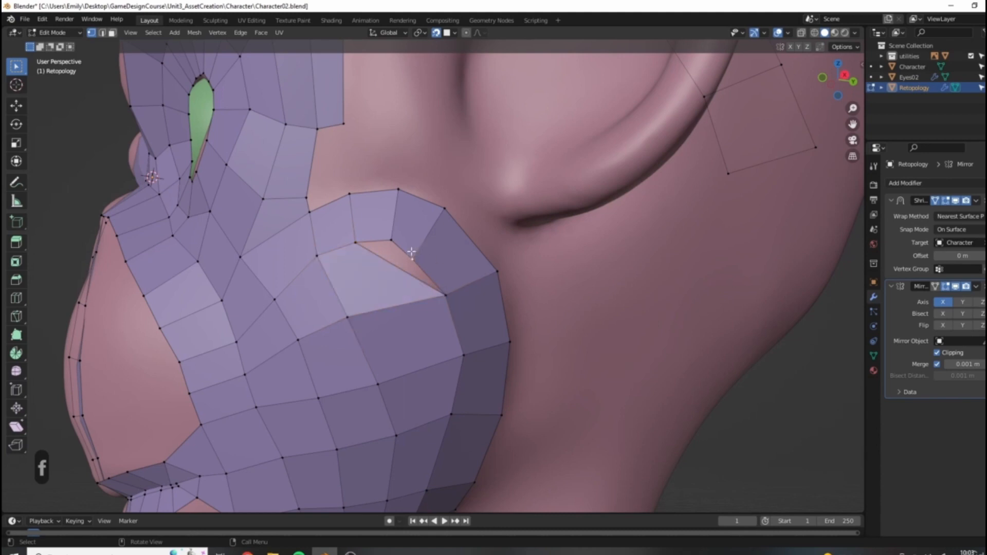
pyautogui.press('g')
pyautogui.click(427, 247)
pyautogui.click(391, 239)
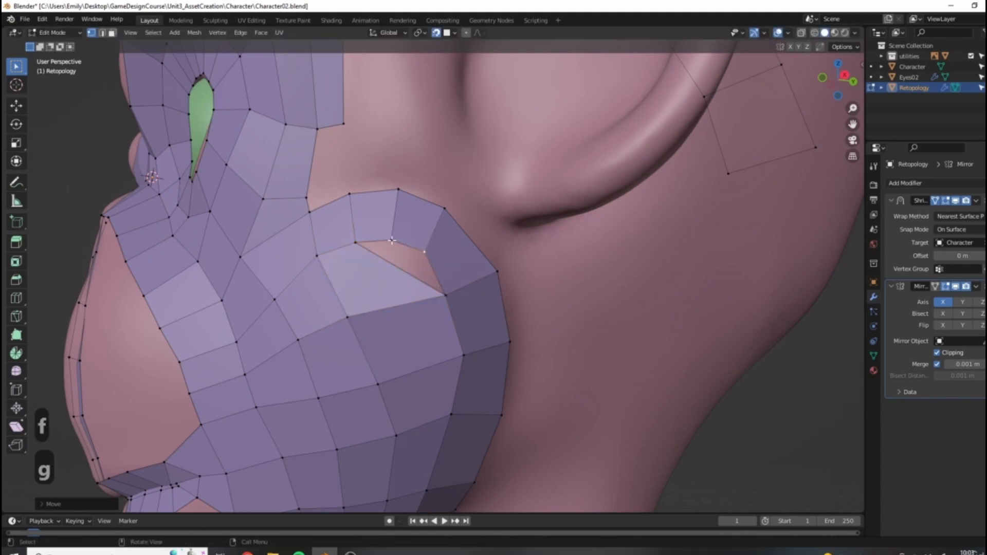
pyautogui.press('g')
pyautogui.click(391, 234)
pyautogui.click(432, 251)
pyautogui.press('g')
pyautogui.click(432, 249)
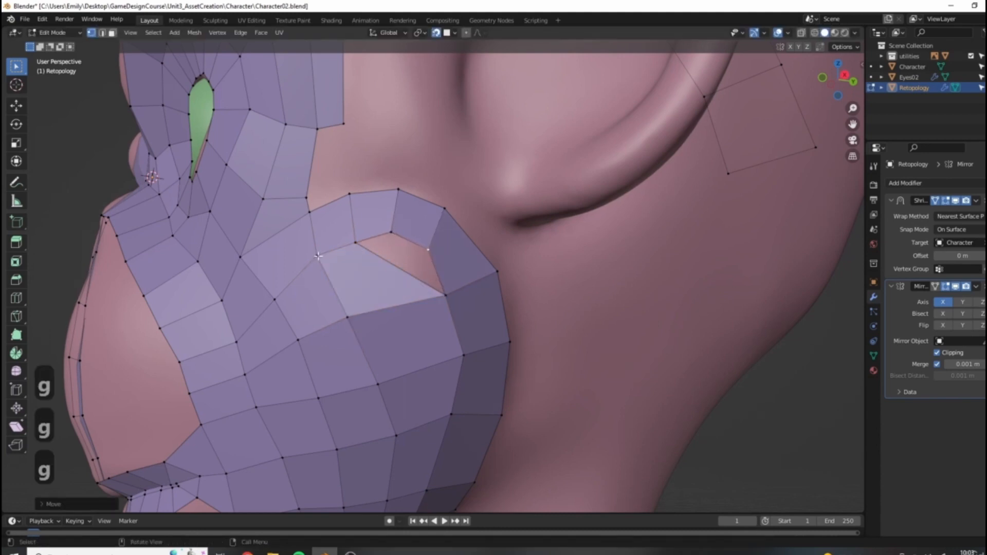
# Step: Fill the remaining small hole at the top of the cheek with a face after adjusting its rim vertex
pyautogui.press('g')
pyautogui.click(430, 249)
pyautogui.keyDown('shift'); pyautogui.click(430, 249); pyautogui.keyUp('shift')
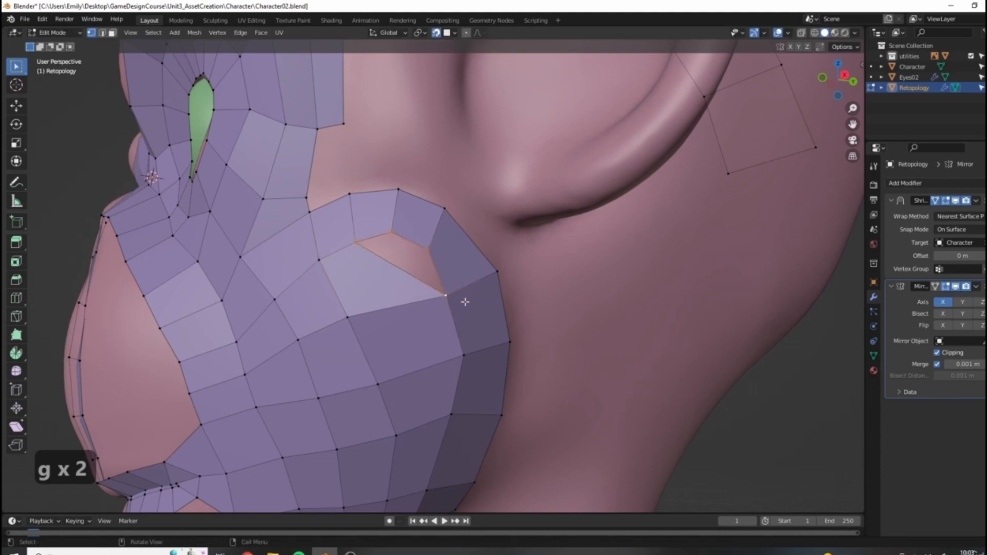
pyautogui.press('f')
# Step: Check how the face loops run around the mouth and the eye by selecting each loop in face mode
pyautogui.scroll(-4, 368, 247)
pyautogui.click(497, 309)
pyautogui.scroll(-5, 464, 322)
pyautogui.moveTo(465, 321); pyautogui.dragTo(401, 283, button='middle')
pyautogui.hotkey('ctrl', 'r')
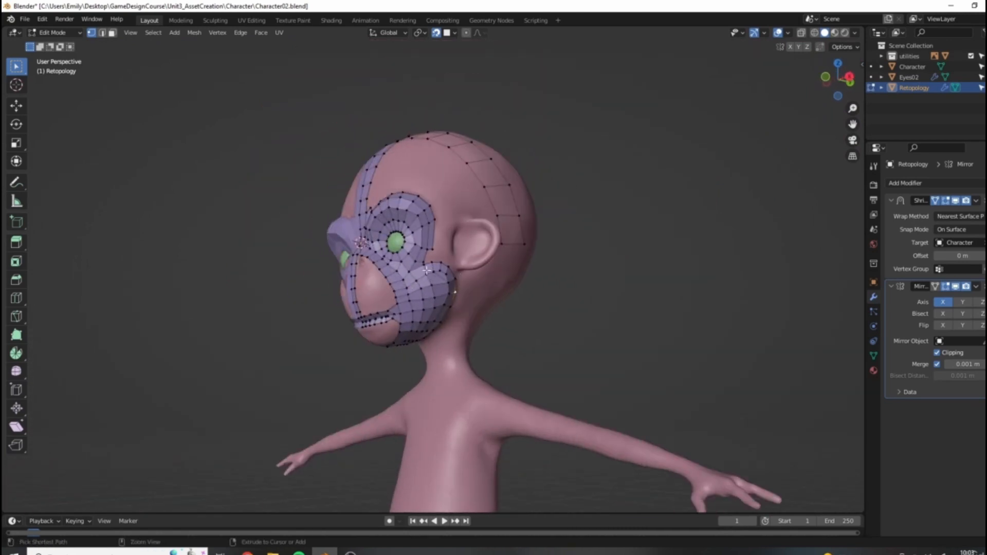
pyautogui.press('Escape')
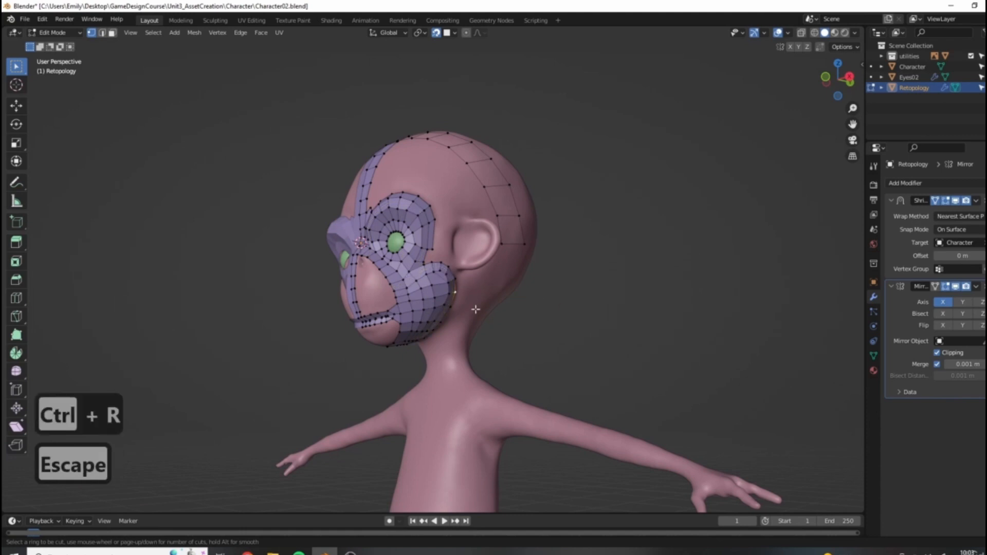
pyautogui.scroll(5, 466, 282)
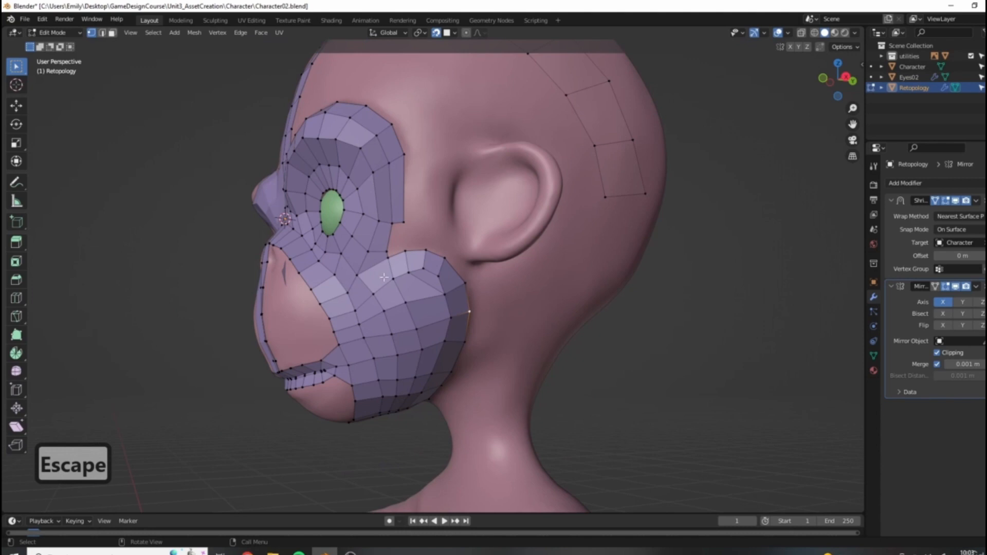
pyautogui.click(112, 33)
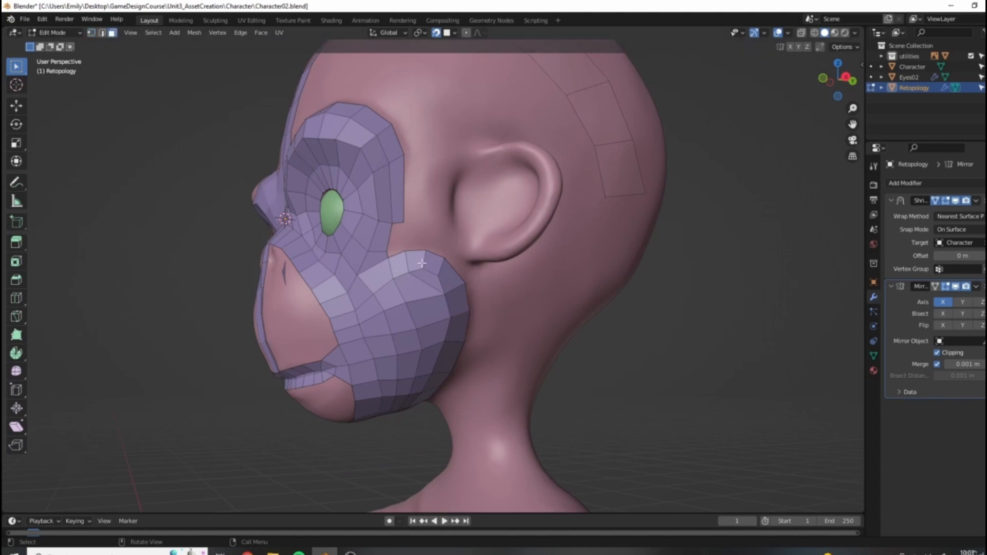
pyautogui.keyDown('alt'); pyautogui.click(438, 268); pyautogui.keyUp('alt')
pyautogui.moveTo(350, 324); pyautogui.dragTo(452, 330, button='middle')
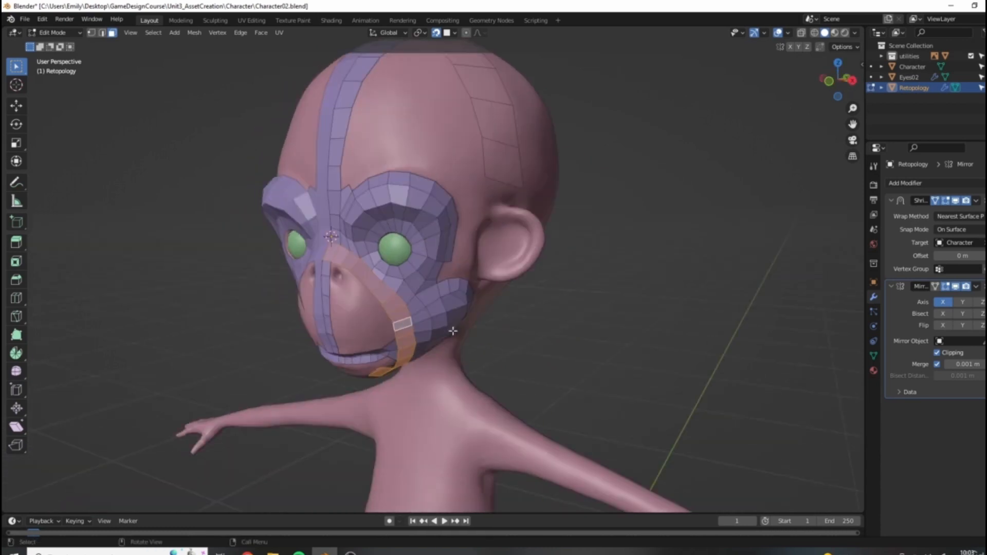
pyautogui.keyDown('alt'); pyautogui.click(389, 201); pyautogui.keyUp('alt')
pyautogui.moveTo(388, 201); pyautogui.dragTo(465, 294, button='middle')
pyautogui.click(395, 263)
pyautogui.press('Escape')
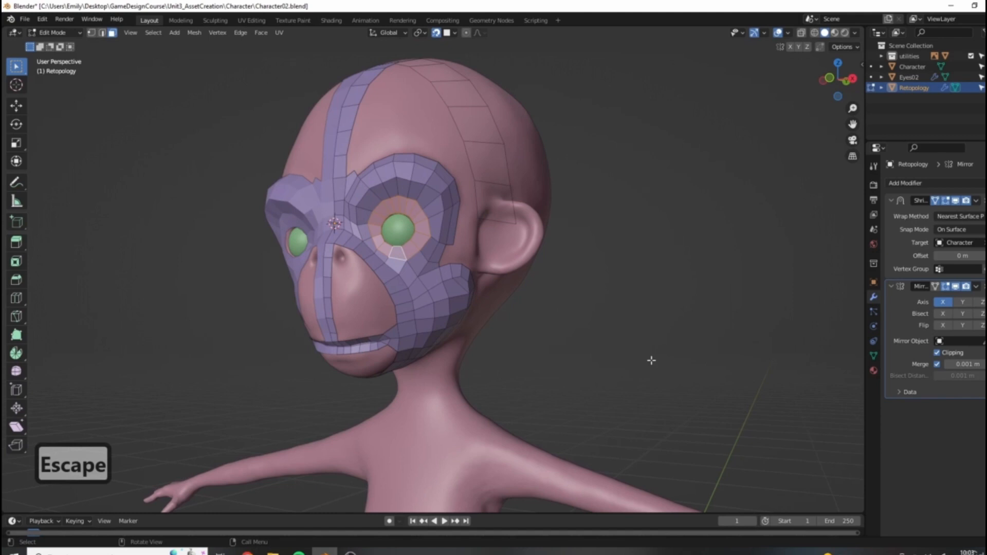
# Step: Examine the edge flow across the face and forehead strip using loop cut previews
pyautogui.moveTo(651, 361); pyautogui.dragTo(406, 292, button='middle')
pyautogui.hotkey('ctrl', 'r')
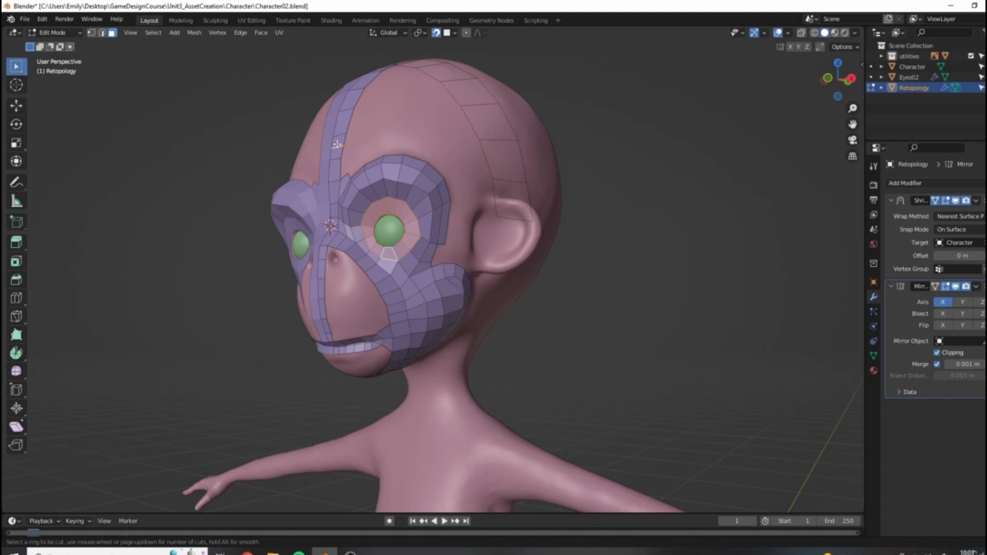
pyautogui.press('Escape')
pyautogui.moveTo(401, 342); pyautogui.dragTo(437, 314, button='middle')
pyautogui.scroll(3, 439, 321)
pyautogui.hotkey('ctrl', 'r')
pyautogui.press('Escape')
pyautogui.moveTo(586, 352); pyautogui.dragTo(477, 340, button='middle')
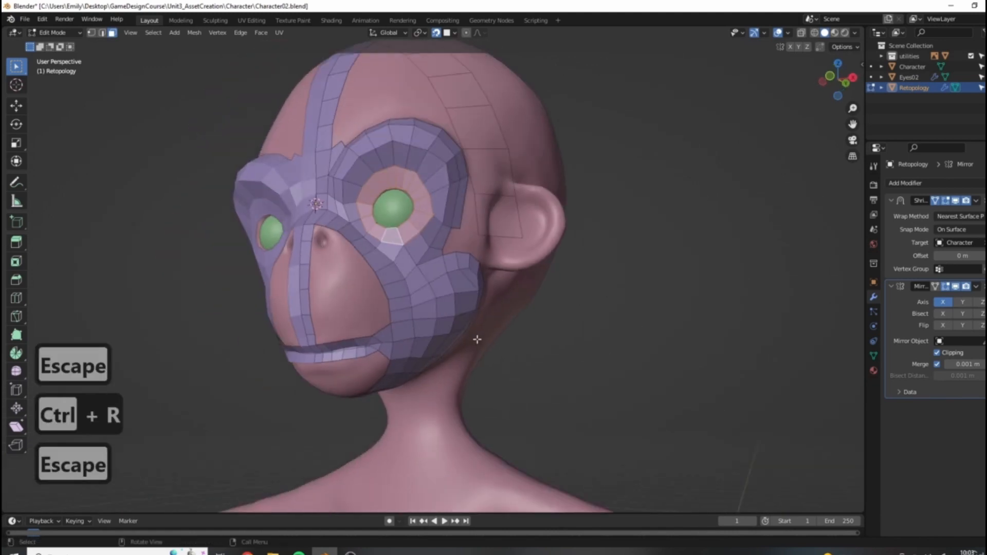
# Step: Move the two vertices of the cross edge between the eye strip and the cheek upward to even the spacing
pyautogui.scroll(3, 449, 288)
pyautogui.moveTo(449, 288); pyautogui.dragTo(470, 257, button='middle')
pyautogui.scroll(4, 250, 247)
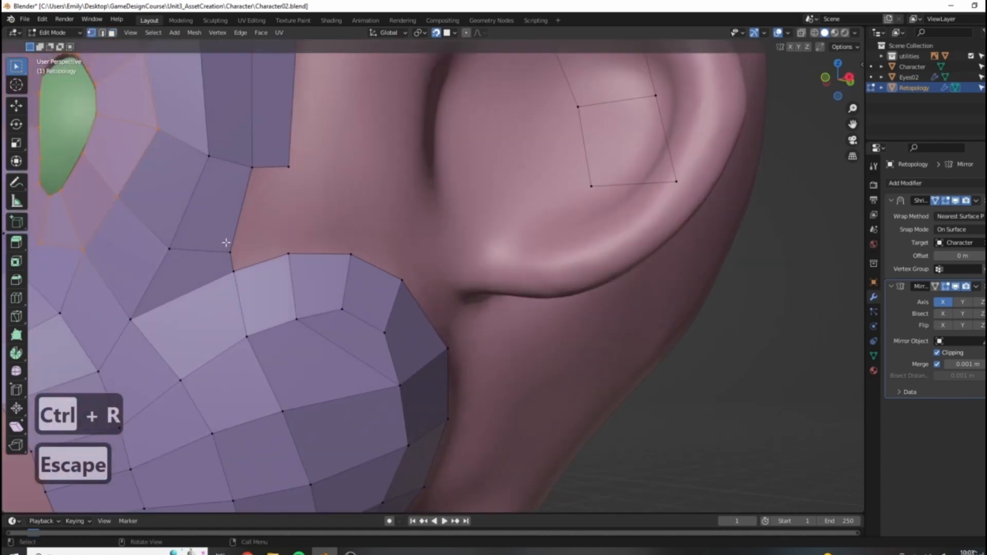
pyautogui.press('g')
pyautogui.press('g')
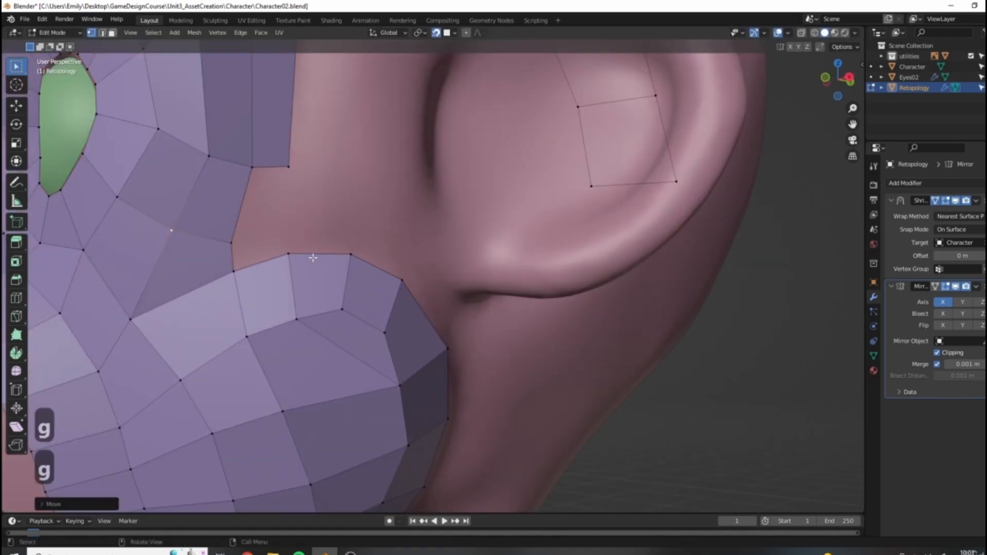
# Step: Fill the notch between the eye's outer strip and the top of the cheek with new faces
pyautogui.scroll(-3, 371, 271)
pyautogui.press('f')
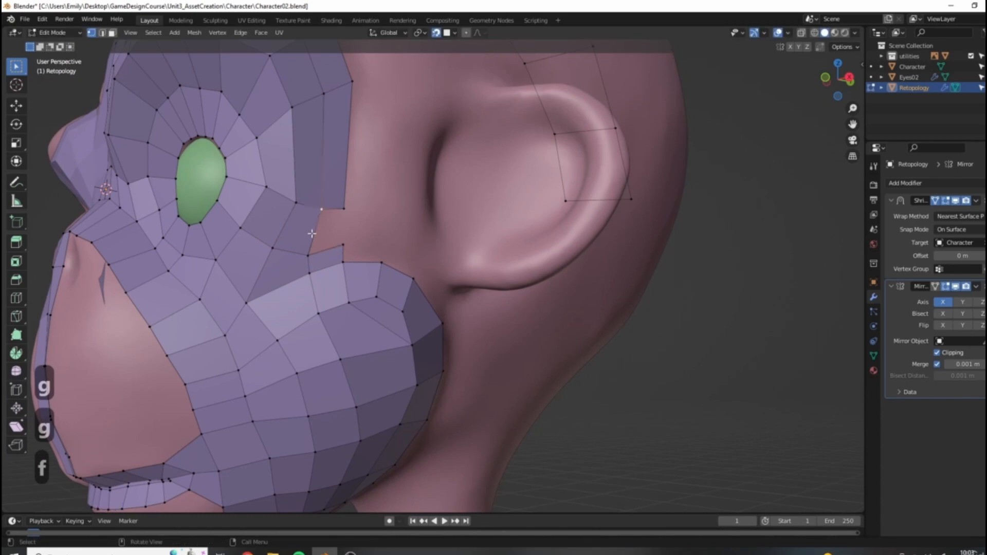
pyautogui.press('f')
pyautogui.moveTo(411, 261); pyautogui.dragTo(509, 282, button='middle')
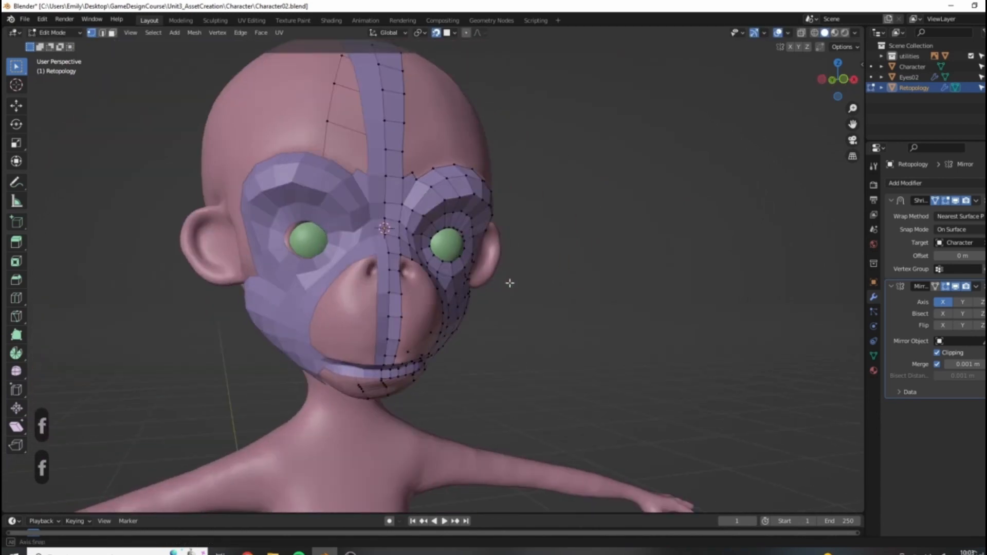
# Step: Adjust the position of the inner vertices at the corner of the mouth
pyautogui.scroll(3, 509, 282)
pyautogui.scroll(-3, 353, 303)
pyautogui.moveTo(352, 303); pyautogui.dragTo(508, 304, button='middle')
pyautogui.scroll(2, 477, 301)
pyautogui.scroll(5, 469, 347)
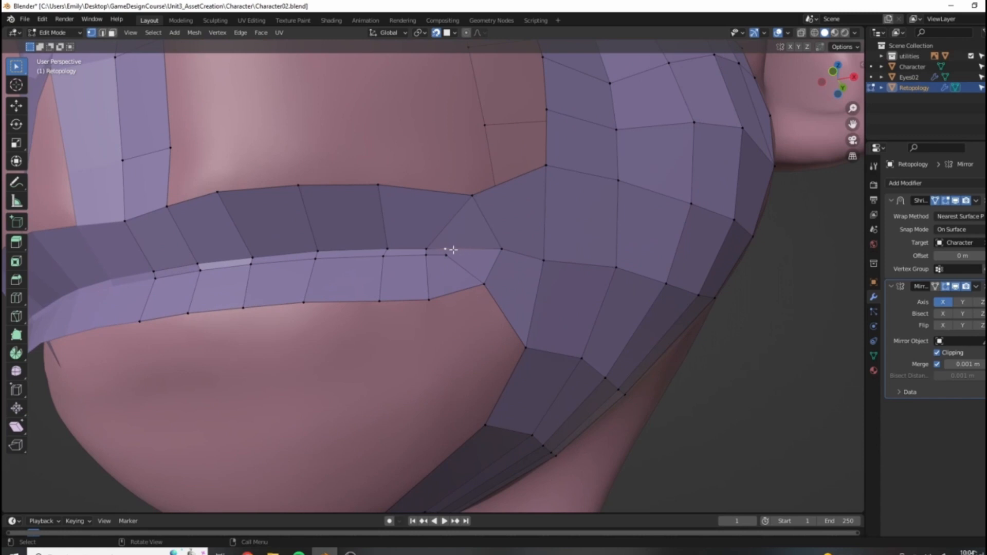
pyautogui.press('g')
pyautogui.click(466, 250)
pyautogui.press('g')
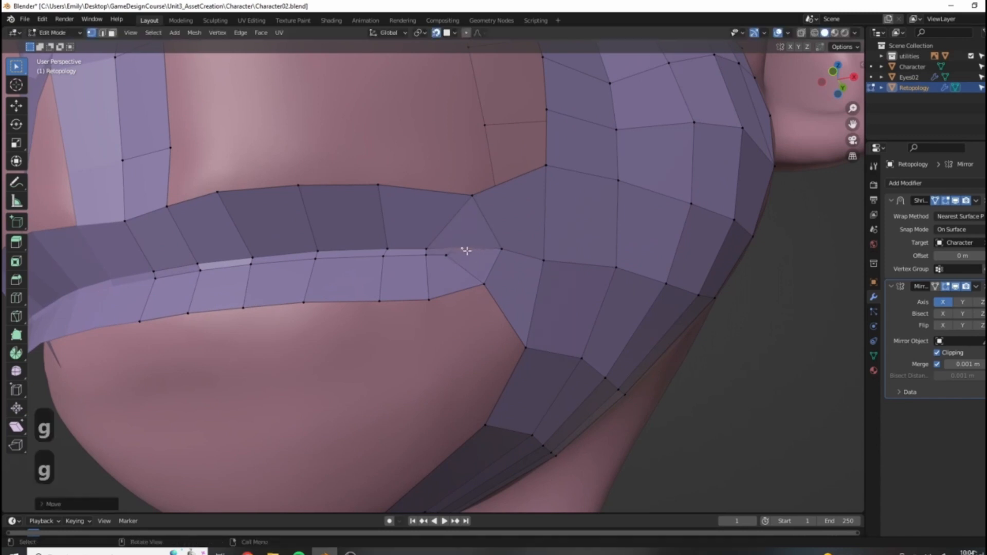
pyautogui.scroll(-8, 466, 250)
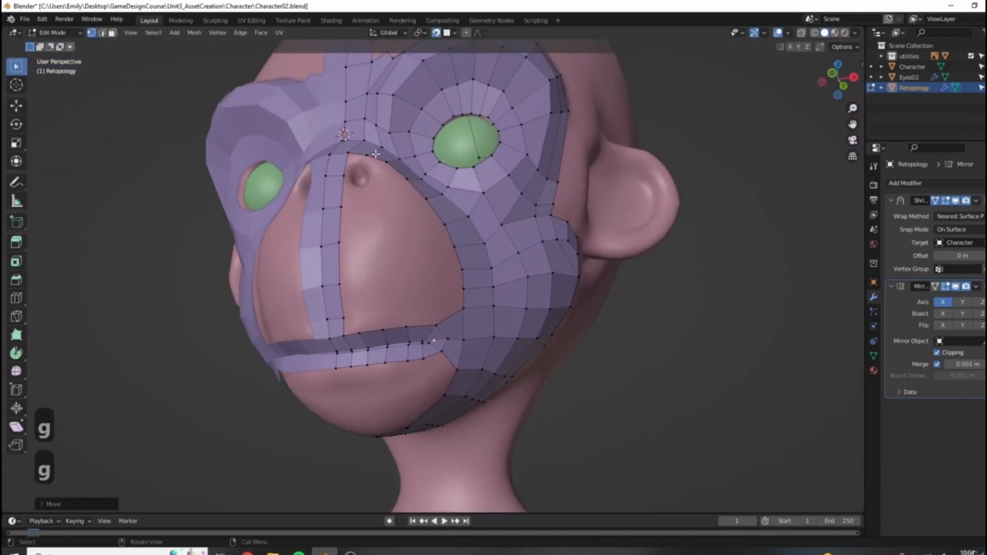
# Step: Try to fill the open muzzle area beside the nose strip with Grid Fill, using its border loop
pyautogui.keyDown('alt'); pyautogui.click(404, 177); pyautogui.keyUp('alt')
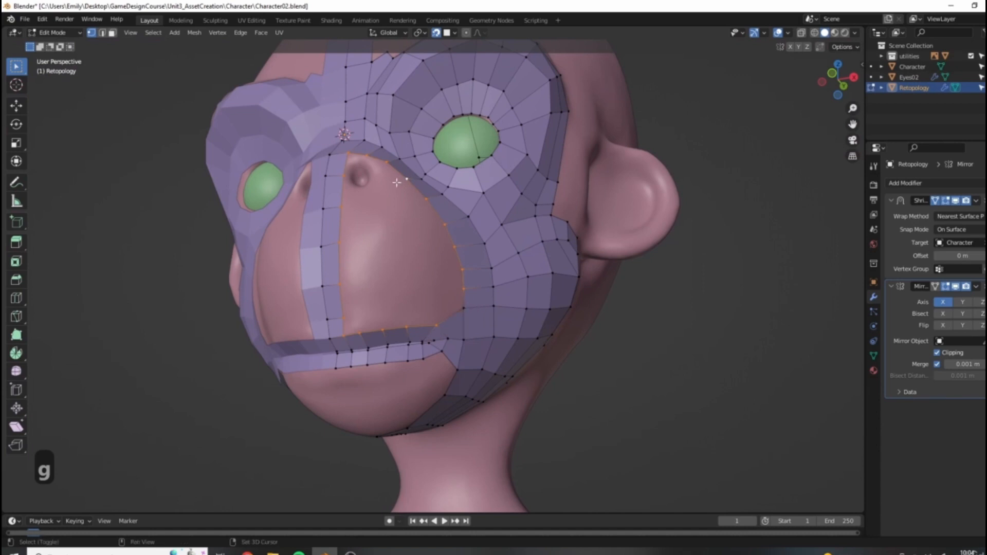
pyautogui.moveTo(571, 314); pyautogui.dragTo(515, 292, button='middle')
pyautogui.press('F3')
pyautogui.write('grid')
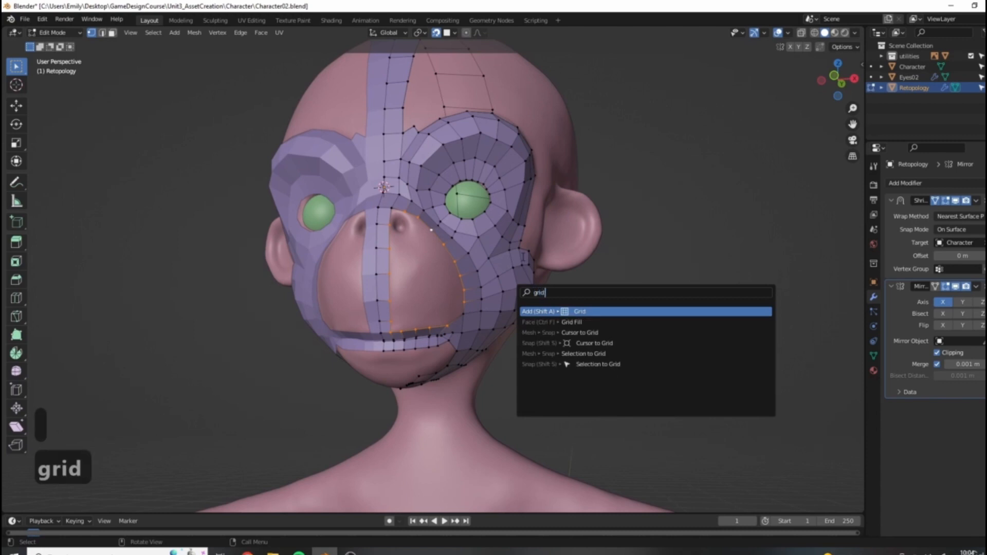
pyautogui.click(575, 323)
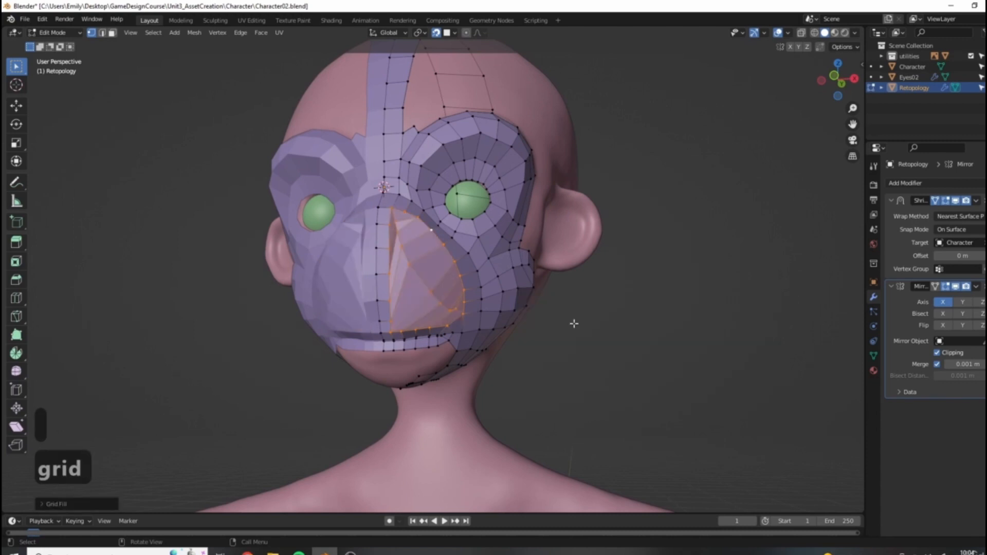
pyautogui.click(55, 503)
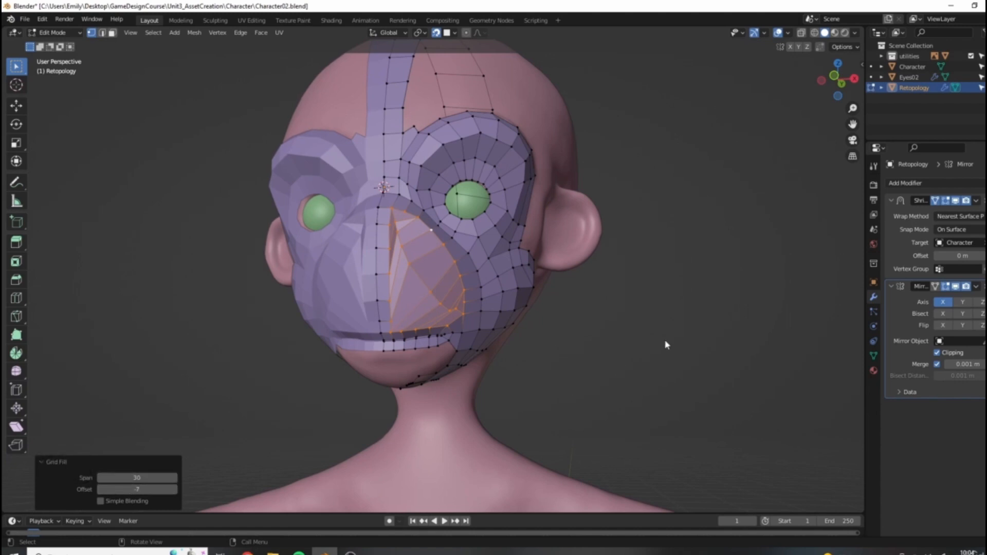
pyautogui.hotkey('ctrl', 'z')
# Step: Examine the border vertices of the open muzzle area from several angles
pyautogui.moveTo(451, 309); pyautogui.dragTo(402, 432, button='middle')
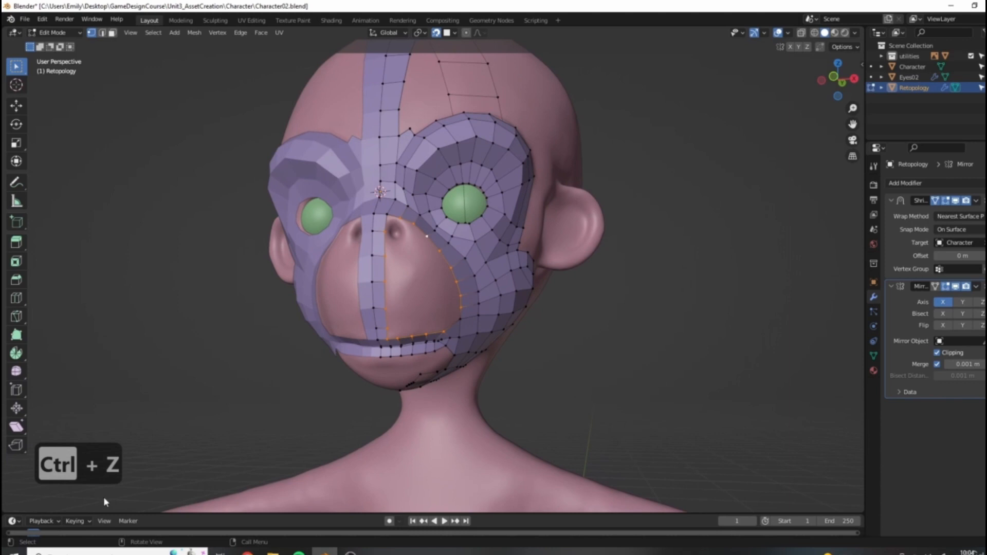
pyautogui.scroll(3, 291, 309)
pyautogui.moveTo(291, 309); pyautogui.dragTo(331, 315, button='middle')
pyautogui.scroll(-2, 501, 303)
pyautogui.moveTo(471, 298); pyautogui.dragTo(432, 285, button='middle')
pyautogui.scroll(2, 432, 285)
pyautogui.scroll(-2, 472, 293)
pyautogui.scroll(3, 458, 293)
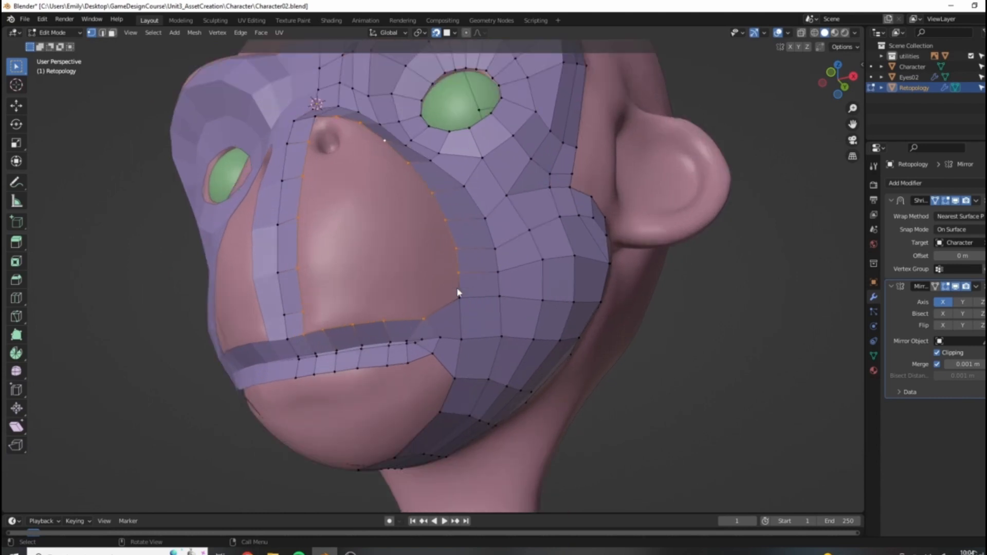
pyautogui.moveTo(496, 273); pyautogui.dragTo(555, 322, button='middle')
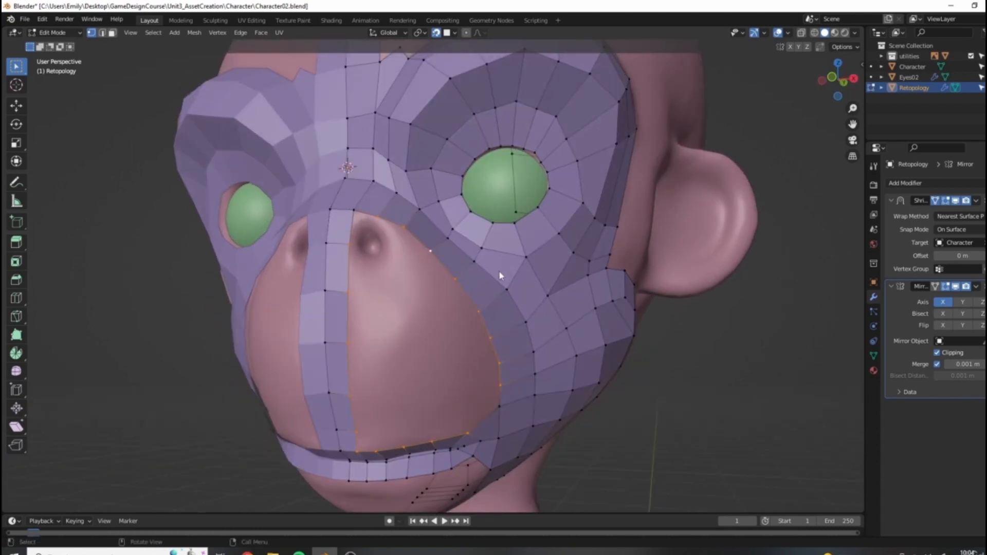
# Step: Move the two cross edges of the muzzle's rim strip below the inner eye toward the nose to make room for another edge
pyautogui.click(455, 246)
pyautogui.press('g')
pyautogui.click(440, 256)
pyautogui.press('g')
pyautogui.click(436, 256)
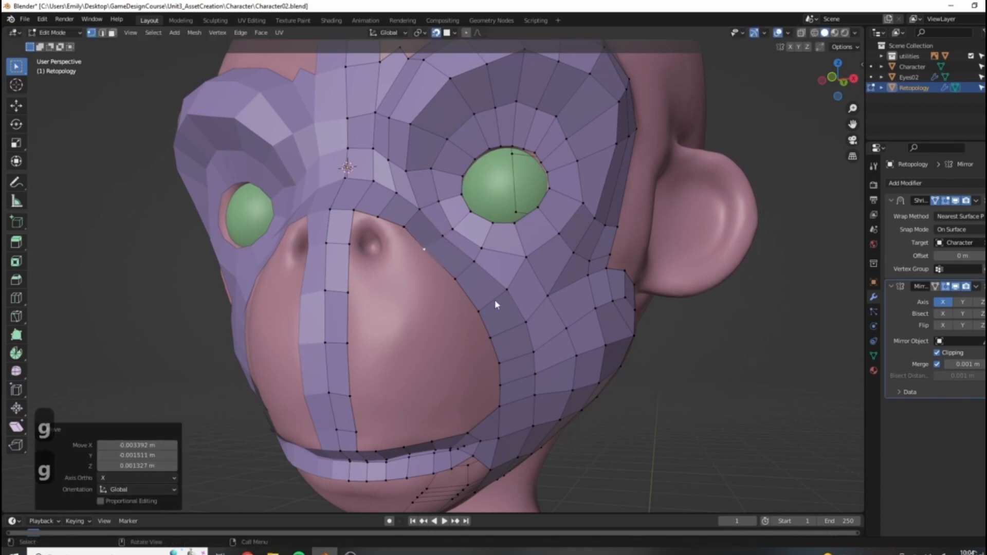
pyautogui.click(473, 266)
pyautogui.press('g')
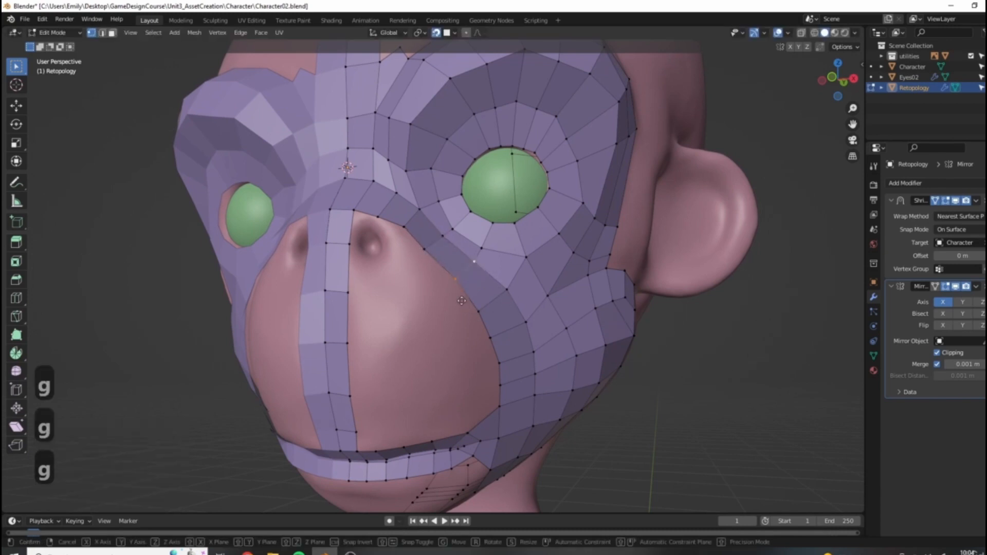
pyautogui.click(459, 297)
# Step: Add a centred loop cut running from the muzzle rim up to the lower edge of the eye opening
pyautogui.hotkey('ctrl', 'r')
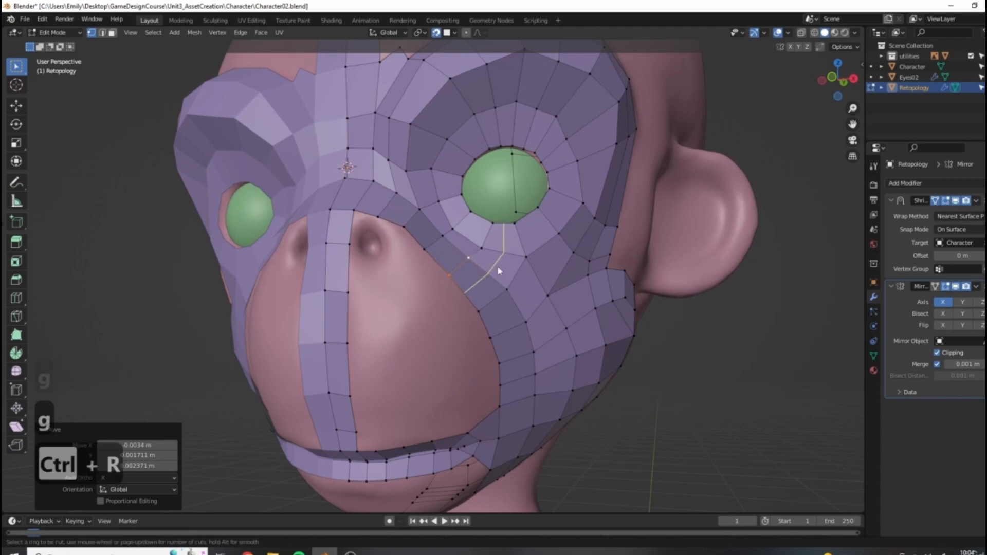
pyautogui.click(498, 266)
pyautogui.rightClick(498, 267)
# Step: Try Grid Fill on the muzzle opening again with span 1 and offset 0, testing Simple Blending
pyautogui.keyDown('alt'); pyautogui.click(502, 380); pyautogui.keyUp('alt')
pyautogui.keyDown('ctrl'); pyautogui.click(350, 245); pyautogui.keyUp('ctrl')
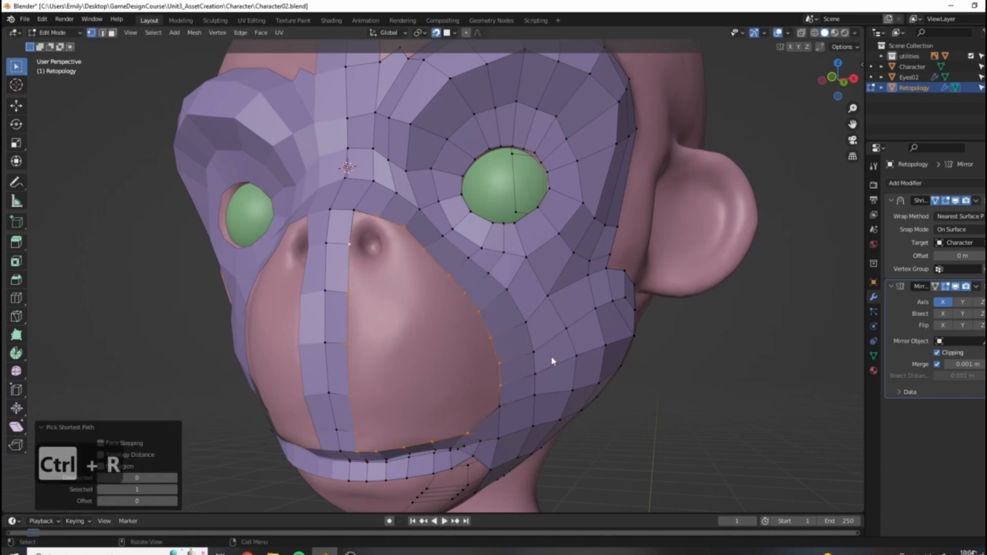
pyautogui.press('f')
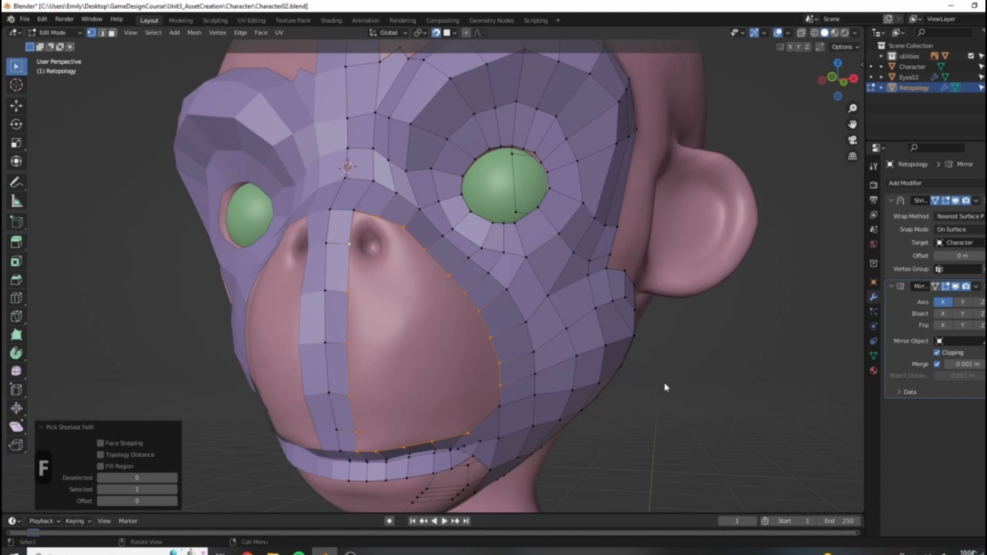
pyautogui.hotkey('ctrl', 'f')
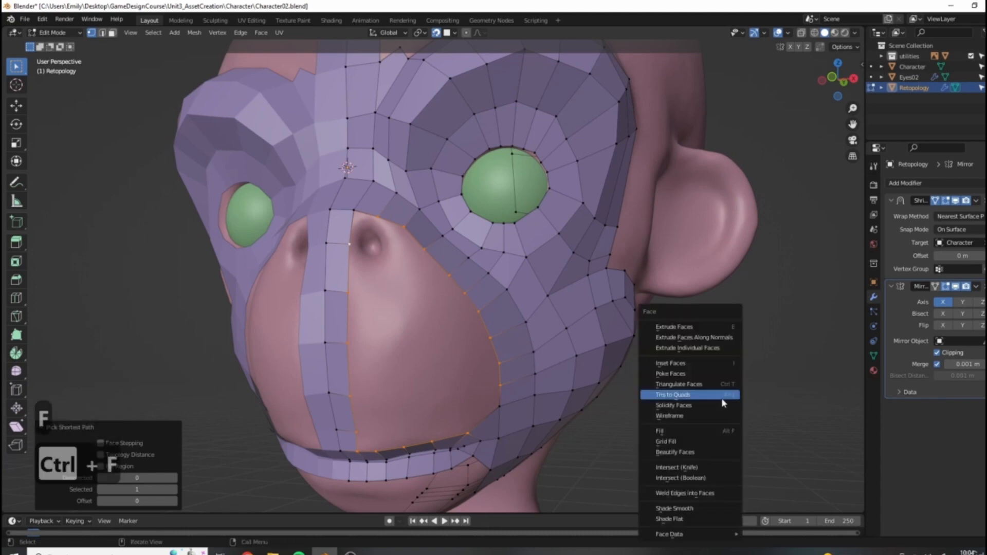
pyautogui.click(674, 442)
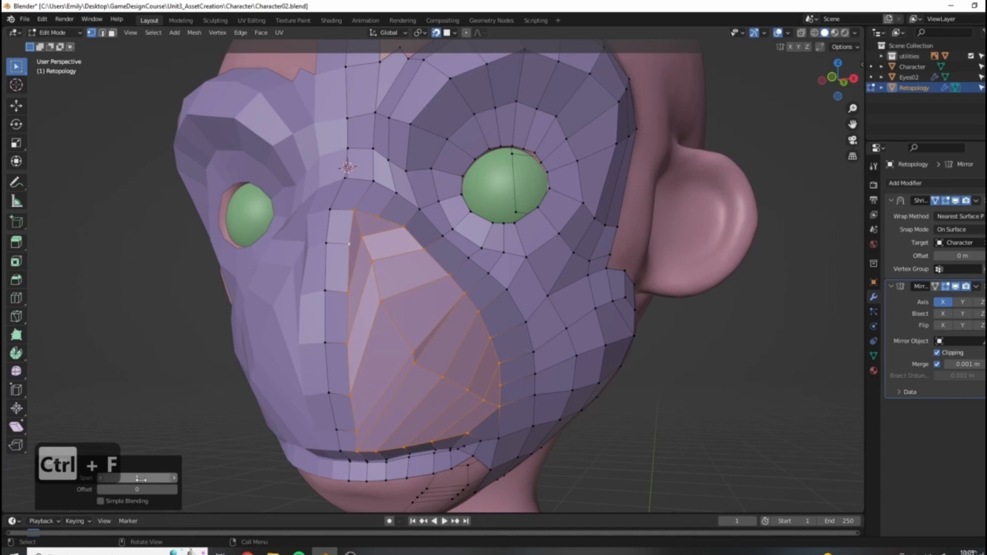
pyautogui.click(119, 501)
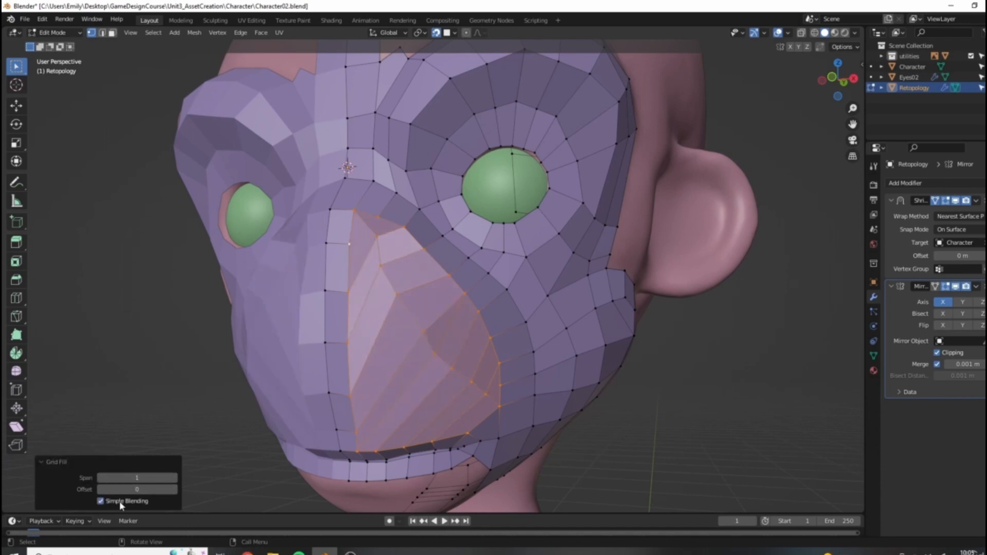
pyautogui.click(119, 502)
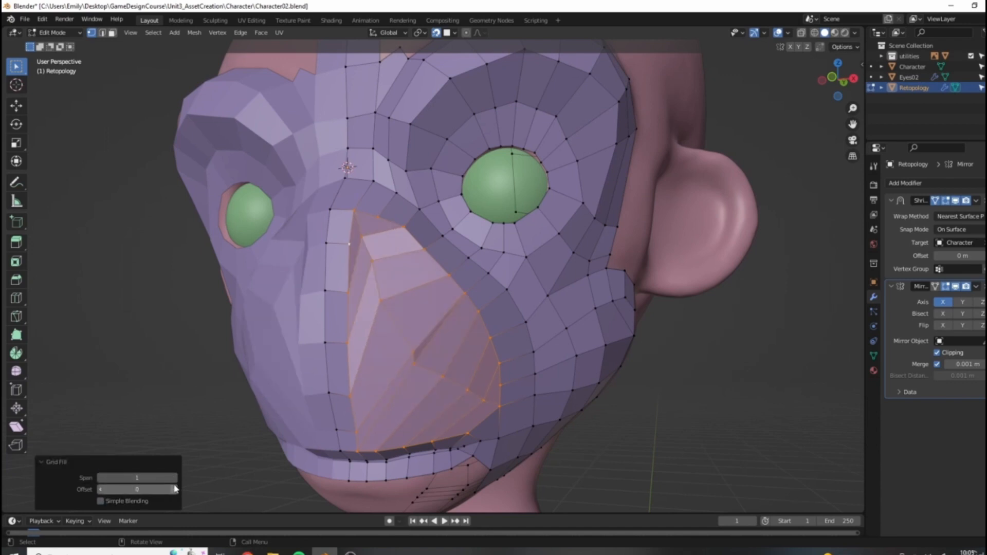
pyautogui.moveTo(422, 318)
pyautogui.mouseDown(button='middle')
pyautogui.moveTo(455, 338)
pyautogui.moveTo(529, 287)
pyautogui.moveTo(394, 329)
pyautogui.moveTo(412, 333)
pyautogui.mouseUp(button='middle')
pyautogui.hotkey('ctrl', 'z')
# Step: Move the middle cross edge of the central muzzle strip slightly upward and add a centred loop cut in the segment below it
pyautogui.hotkey('alt', 'a')
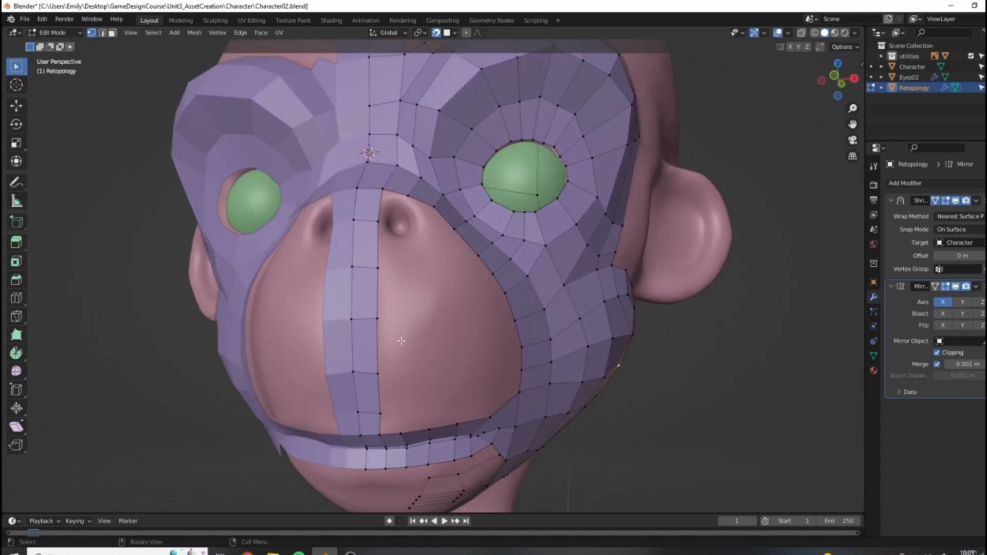
pyautogui.moveTo(326, 315); pyautogui.dragTo(409, 329)
pyautogui.press('g')
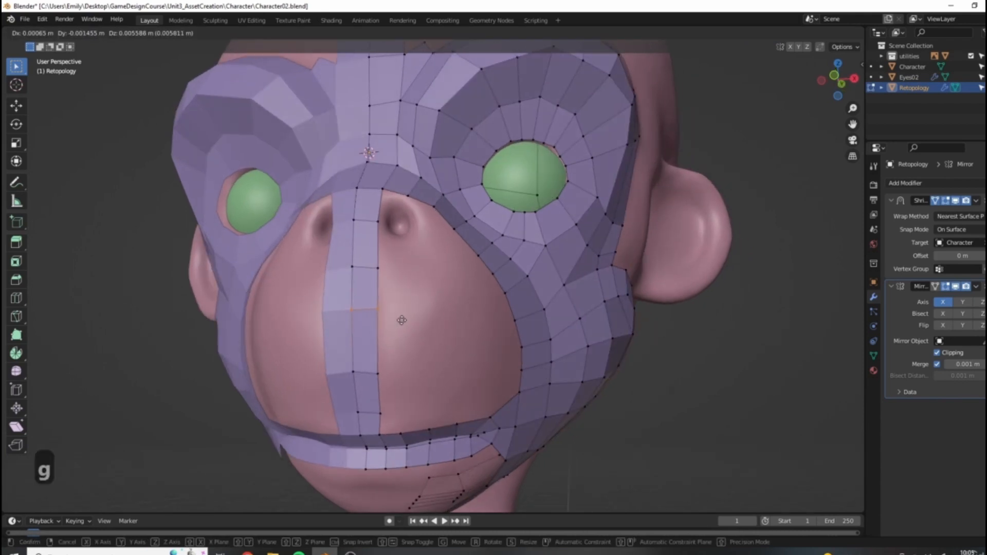
pyautogui.click(401, 322)
pyautogui.hotkey('ctrl', 'r')
pyautogui.doubleClick(375, 350)
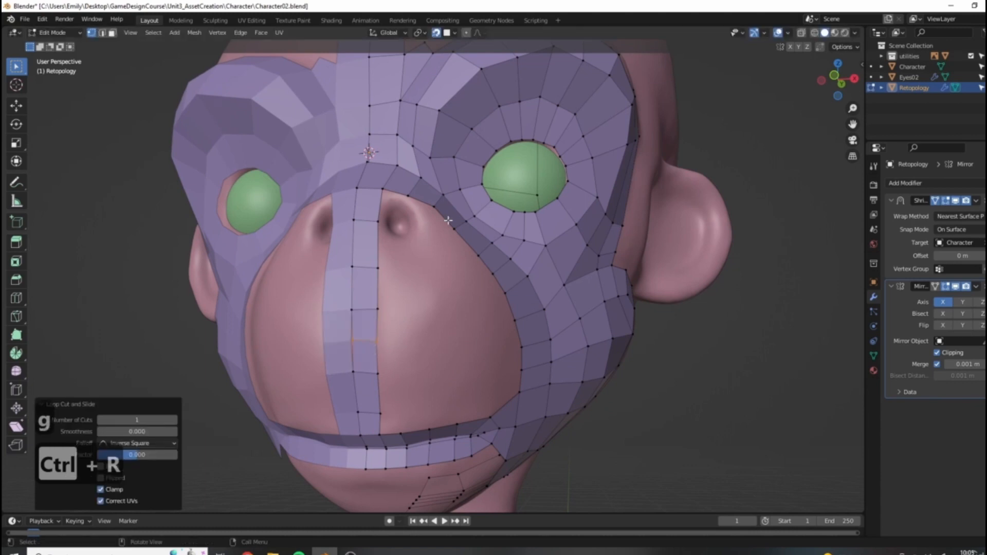
# Step: Reposition the centre-line vertex of the middle cross edge on the central muzzle strip
pyautogui.moveTo(447, 254); pyautogui.dragTo(416, 366, button='middle')
pyautogui.click(351, 361)
pyautogui.press('g')
pyautogui.click(357, 370)
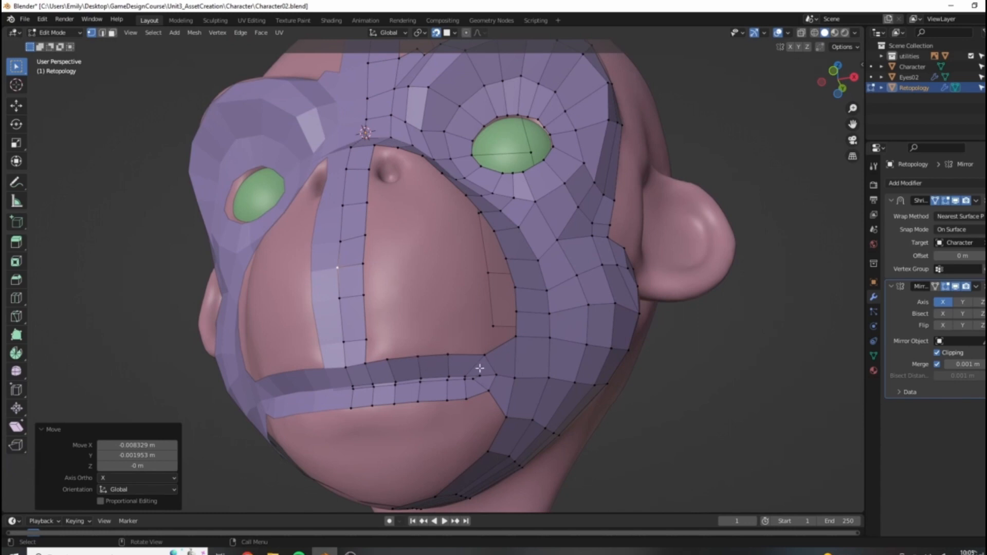
# Step: Extrude a chain of edges from the central strip's middle vertex across the muzzle opening and join it to the cheek-side rim
pyautogui.moveTo(370, 268); pyautogui.dragTo(414, 297, button='middle')
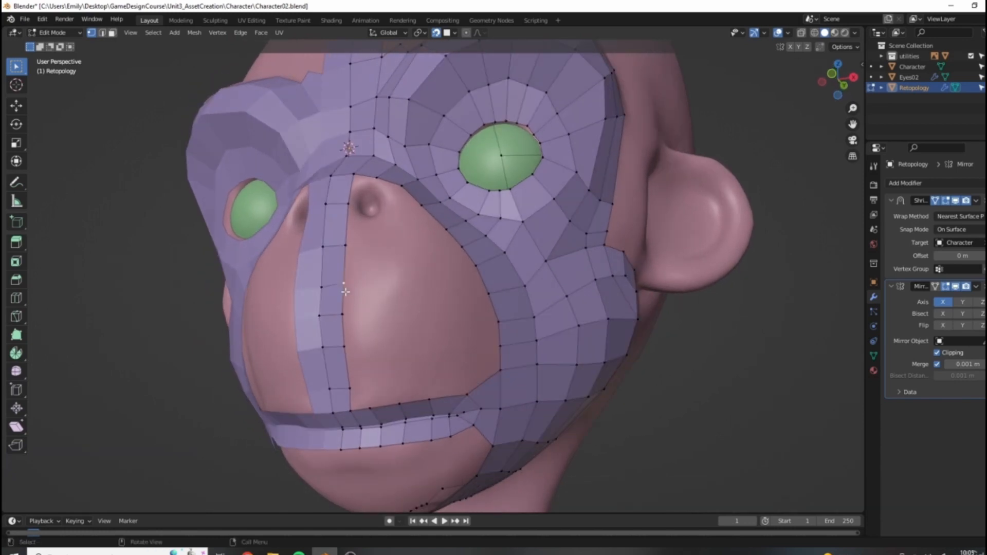
pyautogui.press('e')
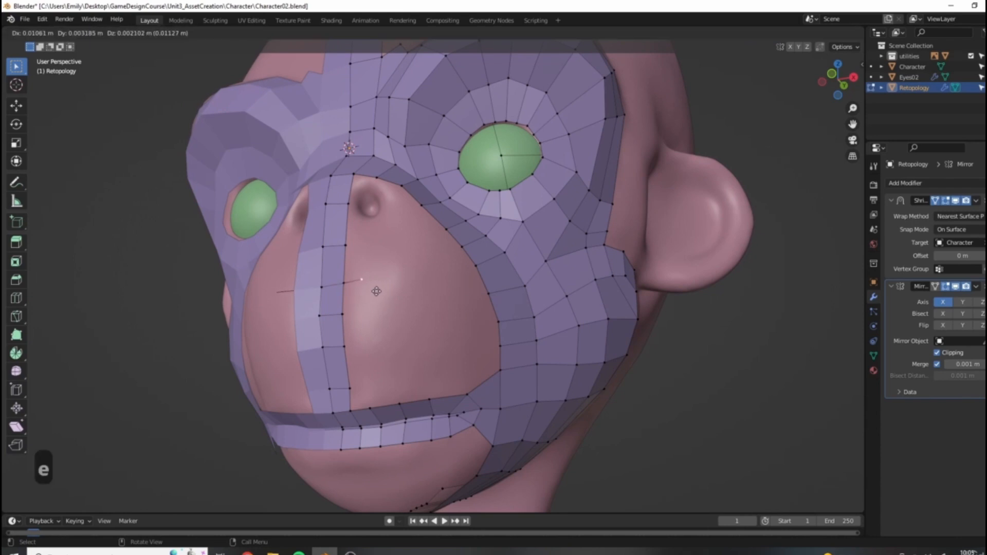
pyautogui.click(376, 291)
pyautogui.press('e')
pyautogui.click(407, 286)
pyautogui.press('e')
pyautogui.click(443, 280)
pyautogui.press('e')
pyautogui.click(472, 280)
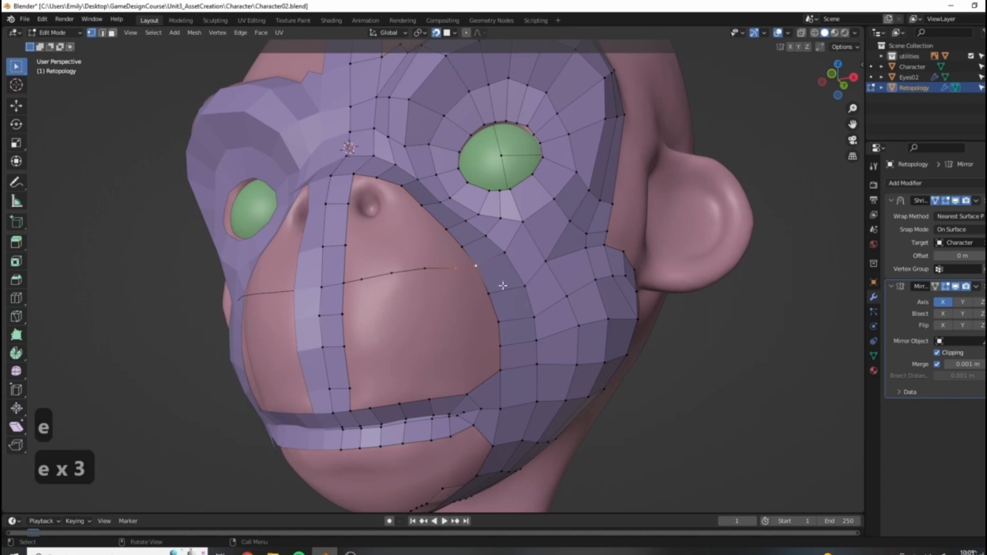
pyautogui.press('f')
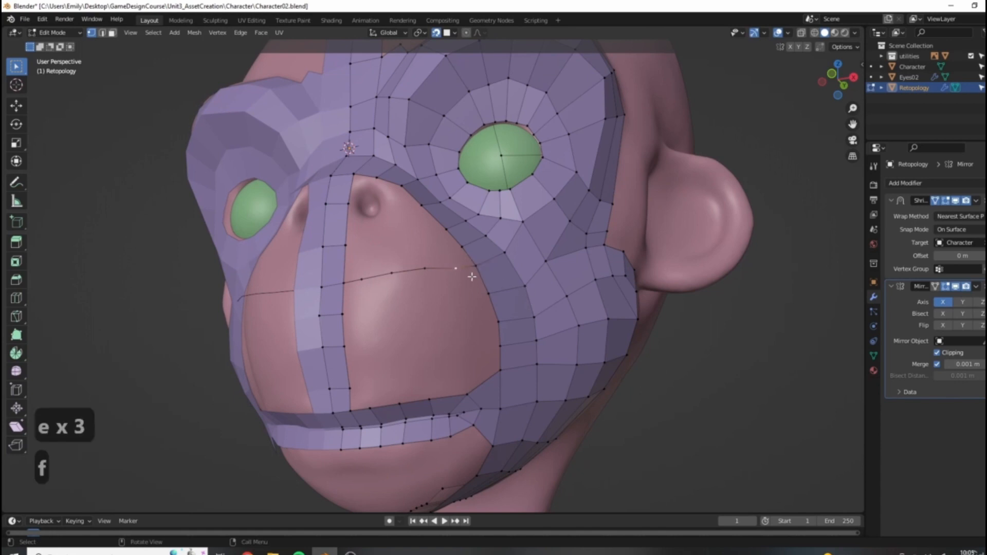
pyautogui.press('g')
pyautogui.click(466, 275)
# Step: Try Grid Fill between the new dividing edge chain and the lower edge of the muzzle opening
pyautogui.click(360, 280)
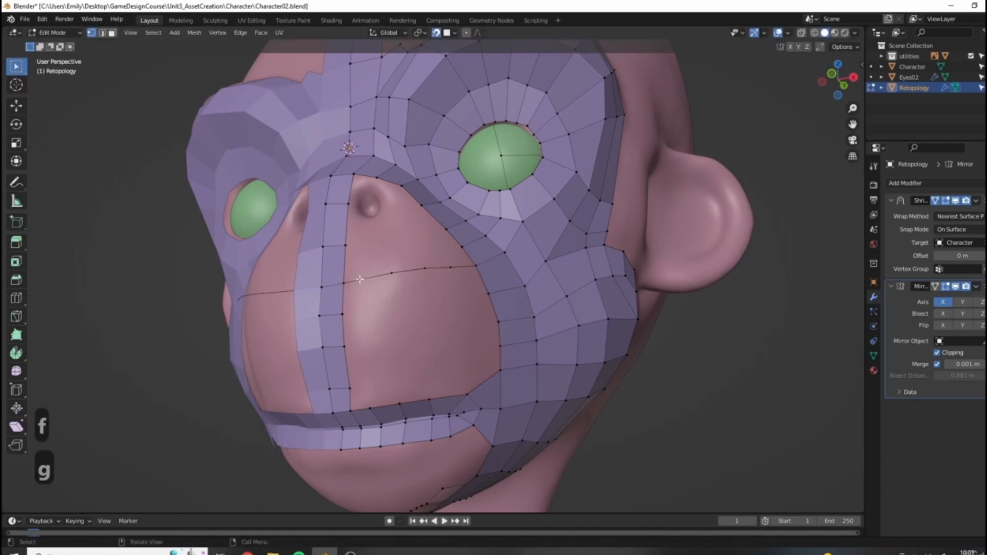
pyautogui.keyDown('ctrl'); pyautogui.click(458, 270); pyautogui.keyUp('ctrl')
pyautogui.keyDown('shift'); pyautogui.click(370, 408); pyautogui.keyUp('shift')
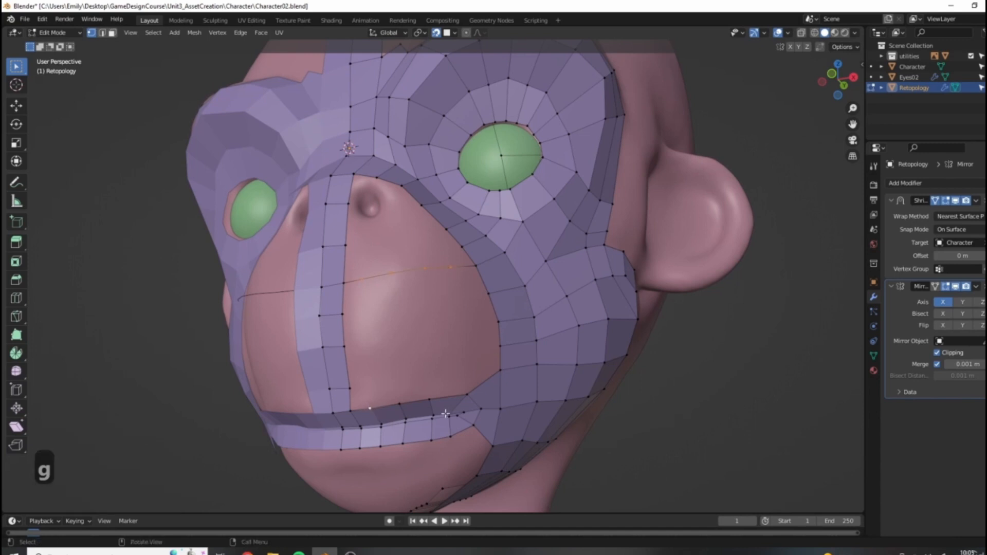
pyautogui.keyDown('ctrl'); pyautogui.click(464, 394); pyautogui.keyUp('ctrl')
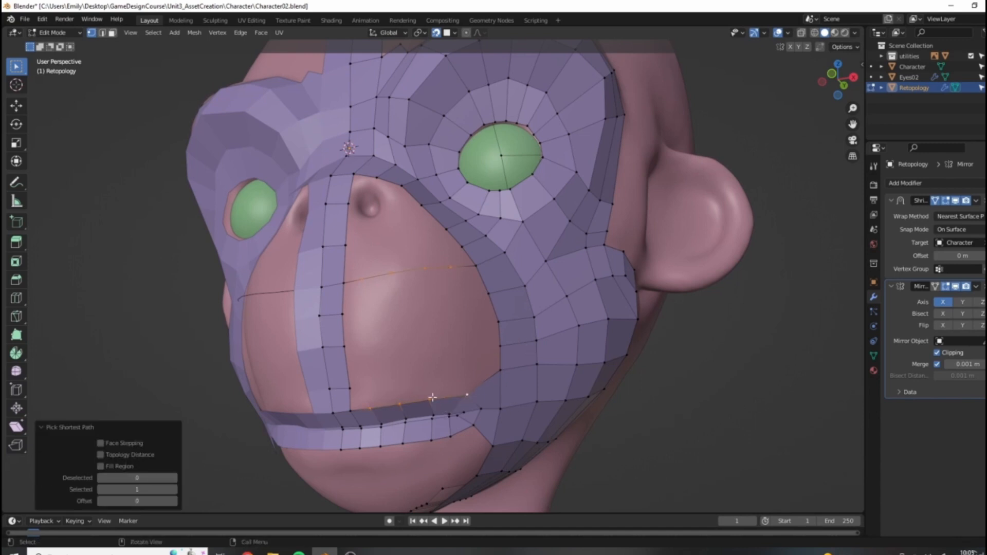
pyautogui.hotkey('ctrl', 'f')
pyautogui.click(555, 347)
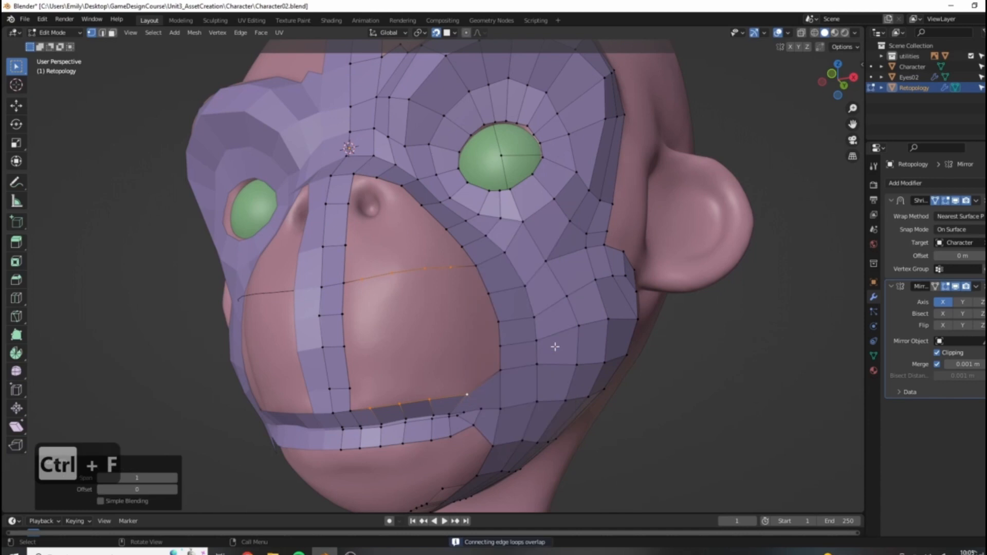
pyautogui.moveTo(440, 358); pyautogui.dragTo(509, 332, button='middle')
pyautogui.moveTo(607, 303); pyautogui.dragTo(553, 333, button='middle')
pyautogui.click(567, 303)
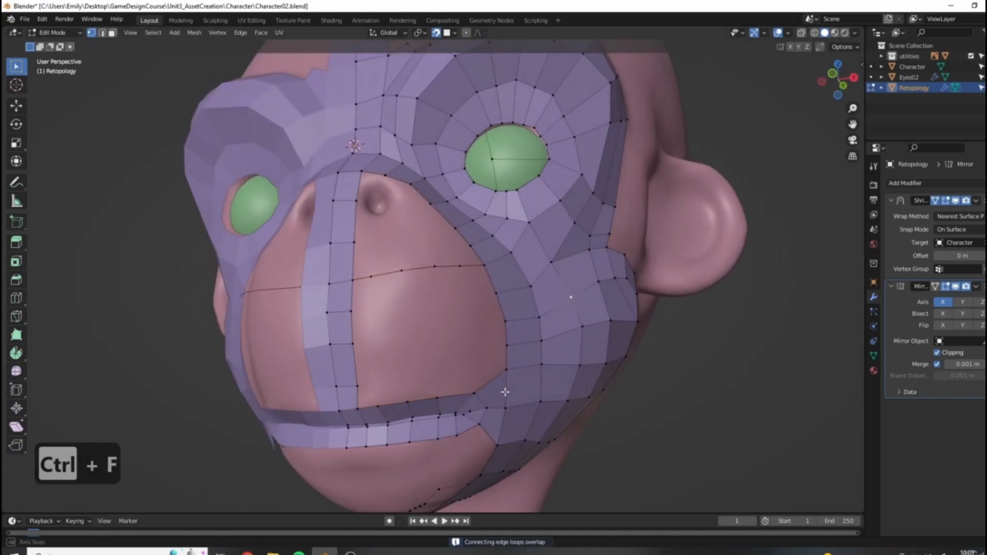
# Step: Try Grid Fill between the cheek-side rim and the central strip's edge below the dividing chain, then undo the fill
pyautogui.moveTo(505, 393); pyautogui.dragTo(508, 355, button='middle')
pyautogui.click(506, 360)
pyautogui.keyDown('ctrl'); pyautogui.click(494, 281); pyautogui.keyUp('ctrl')
pyautogui.keyDown('shift'); pyautogui.click(350, 332); pyautogui.keyUp('shift')
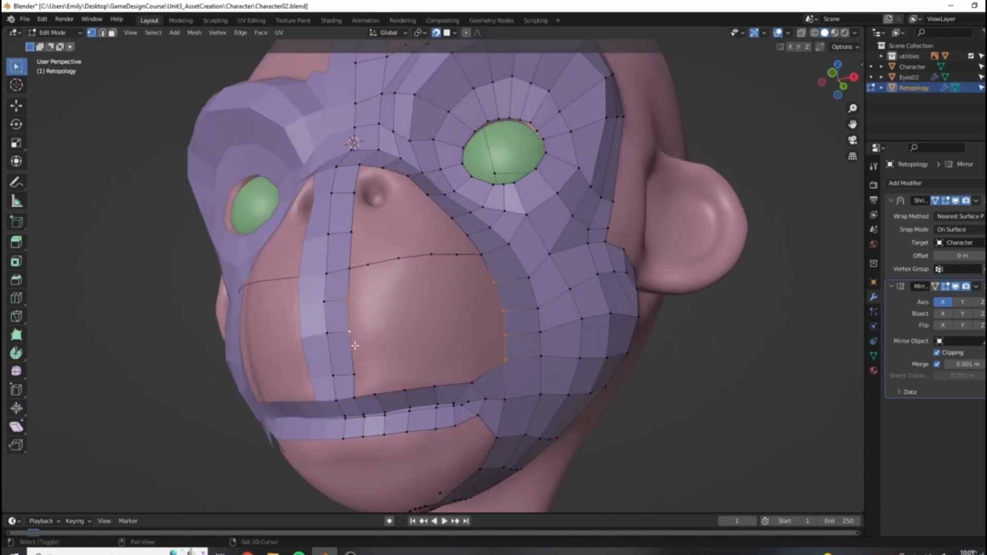
pyautogui.keyDown('shift'); pyautogui.click(355, 398); pyautogui.keyUp('shift')
pyautogui.hotkey('ctrl', 'f')
pyautogui.hotkey('ctrl', 'f')
pyautogui.click(488, 358)
pyautogui.moveTo(487, 358); pyautogui.dragTo(465, 328, button='middle')
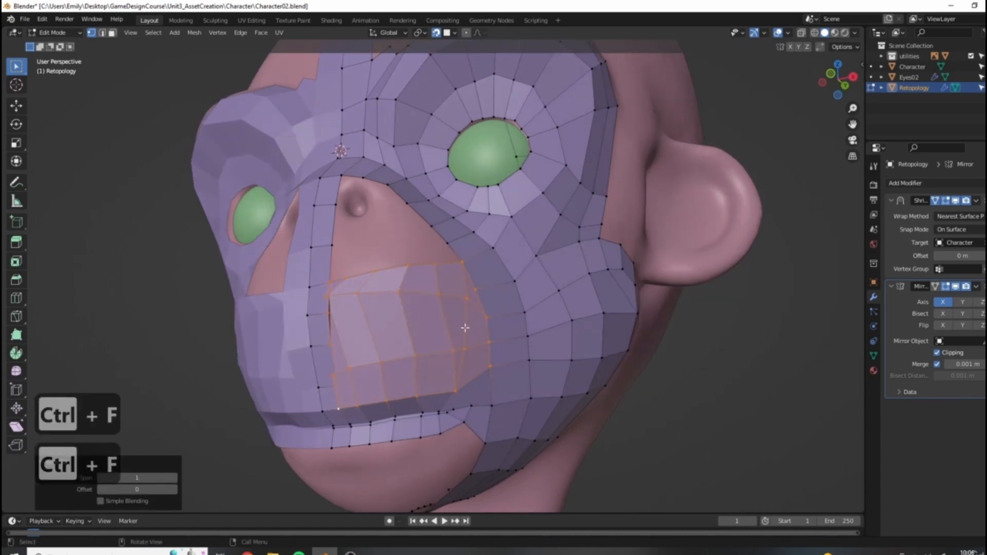
pyautogui.hotkey('ctrl', 'z')
# Step: Reposition the vertices along the lower edge of the muzzle opening above the mouth to even out their spacing
pyautogui.click(506, 363)
pyautogui.moveTo(464, 374); pyautogui.dragTo(498, 304, button='middle')
pyautogui.press('g')
pyautogui.click(454, 337)
pyautogui.press('g')
pyautogui.click(495, 338)
pyautogui.press('g')
pyautogui.click(454, 338)
pyautogui.moveTo(458, 334); pyautogui.dragTo(448, 422, button='middle')
pyautogui.press('g')
pyautogui.click(448, 424)
pyautogui.press('g')
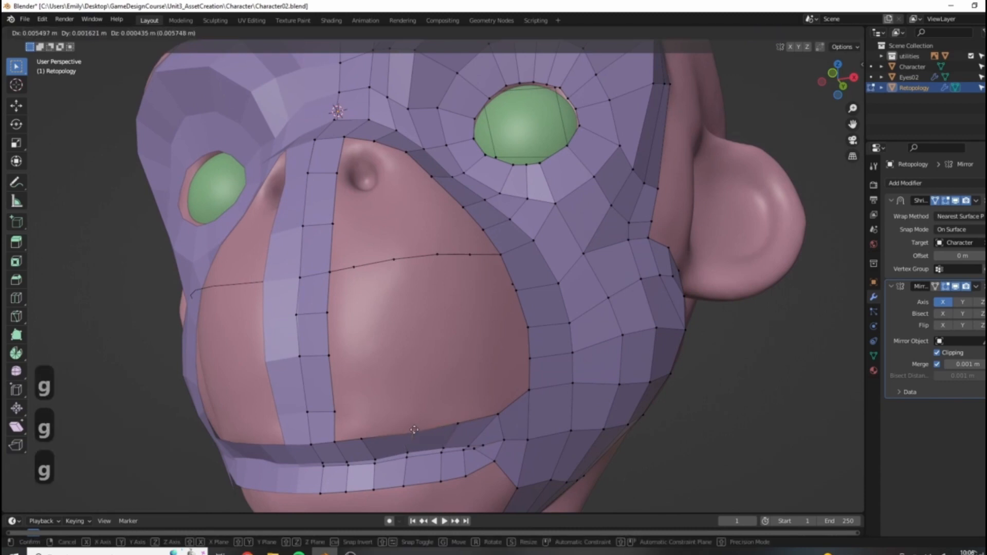
pyautogui.click(412, 431)
# Step: Try Grid Fill once more on the lower part of the muzzle opening using its adjusted lower edge
pyautogui.click(402, 426)
pyautogui.keyDown('shift'); pyautogui.click(497, 414); pyautogui.keyUp('shift')
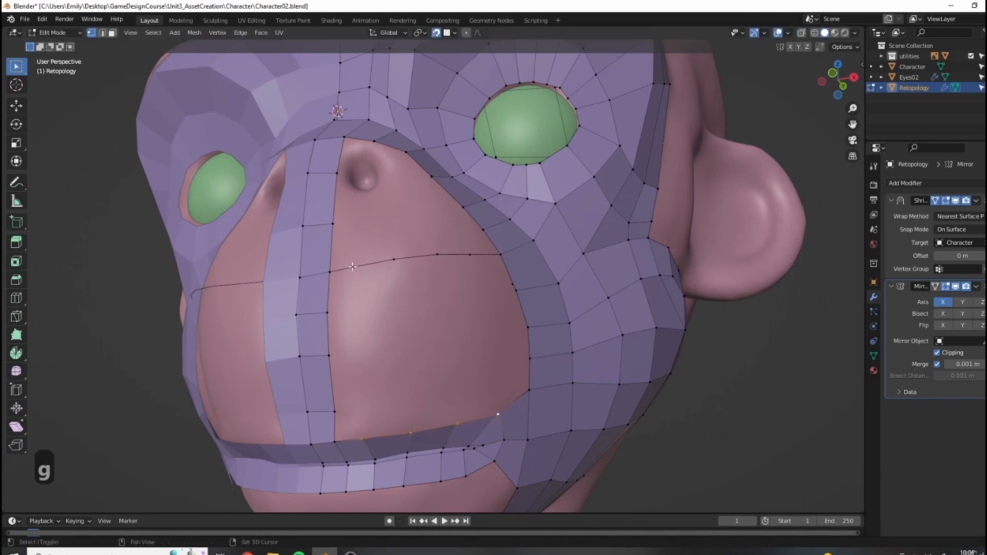
pyautogui.moveTo(483, 255); pyautogui.dragTo(509, 311, button='middle')
pyautogui.keyDown('shift'); pyautogui.click(312, 438); pyautogui.keyUp('shift')
pyautogui.hotkey('ctrl', 'f')
pyautogui.click(488, 395)
pyautogui.hotkey('alt', 'a')
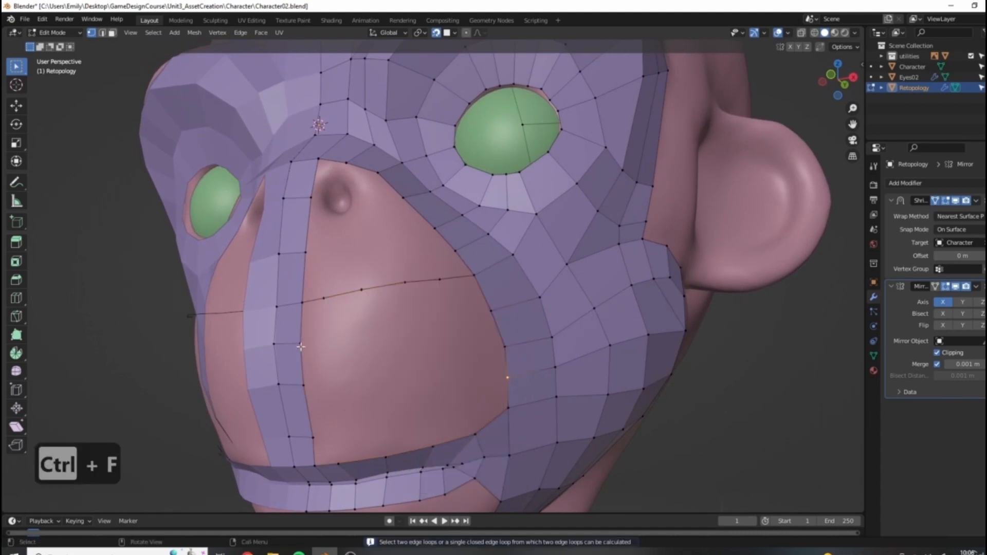
# Step: Fill the first column of quads beside the central muzzle strip, from the mouth edge up to the dividing edge chain
pyautogui.moveTo(524, 376); pyautogui.dragTo(388, 405, button='middle')
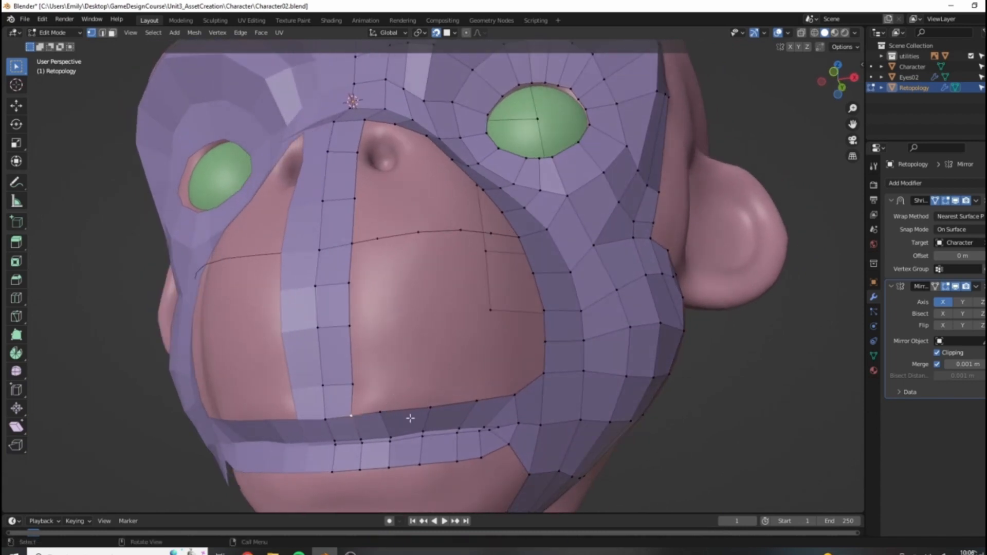
pyautogui.press('f')
pyautogui.click(382, 379)
pyautogui.press('f')
pyautogui.click(378, 331)
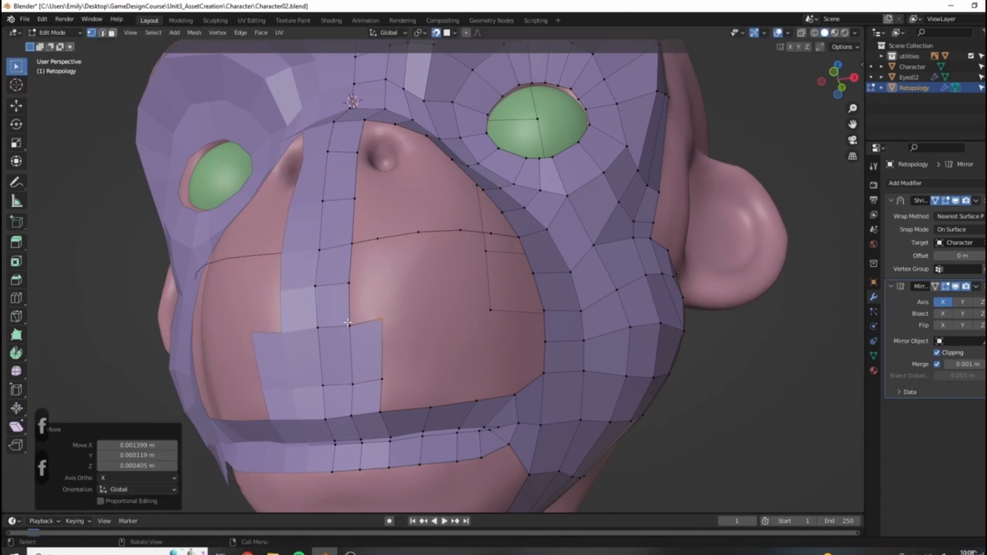
pyautogui.press('f')
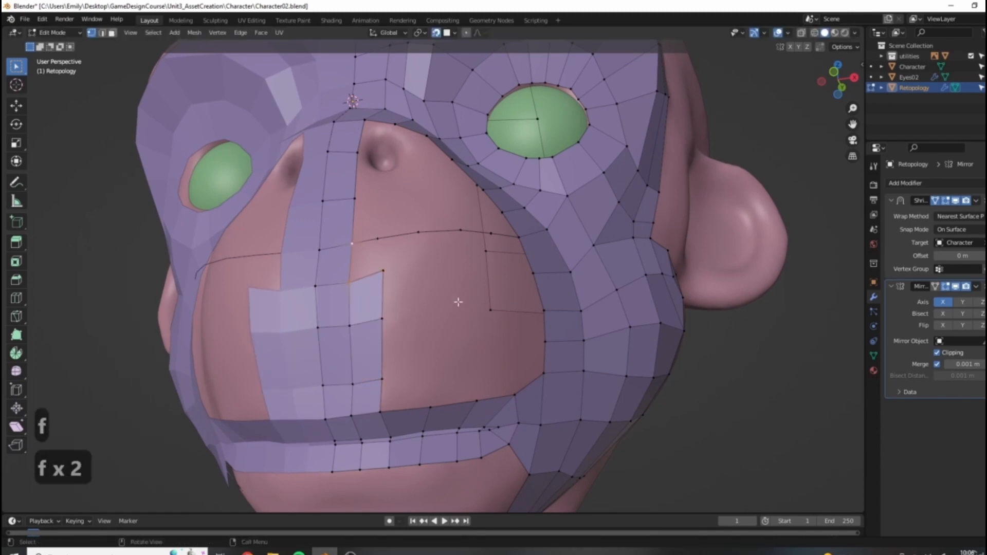
pyautogui.press('f')
pyautogui.press('f')
pyautogui.click(389, 270)
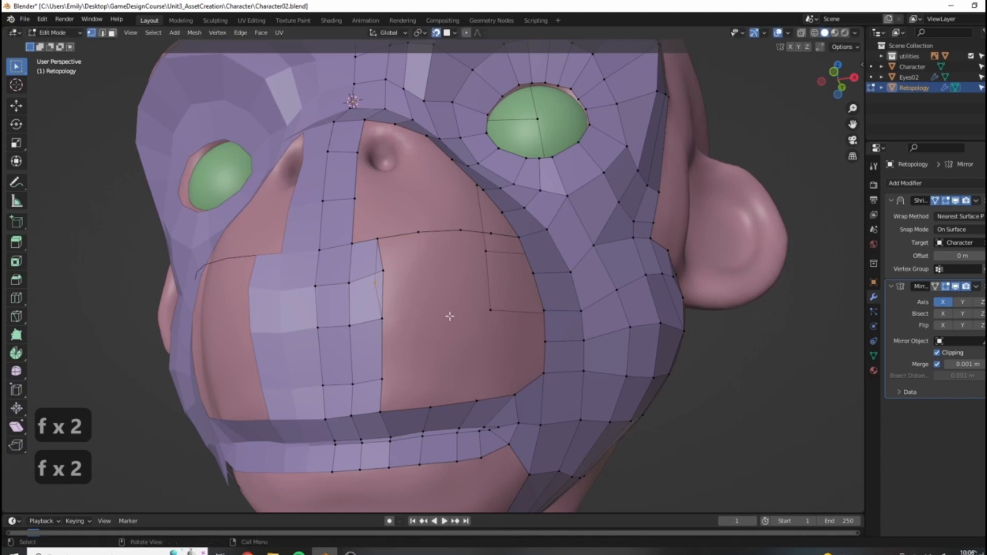
# Step: Undo the last change and adjust the upper outer vertices of the first quad column
pyautogui.hotkey('ctrl', 'z')
pyautogui.press('g')
pyautogui.click(424, 286)
pyautogui.press('g')
pyautogui.click(381, 236)
pyautogui.moveTo(467, 366); pyautogui.dragTo(437, 375, button='middle')
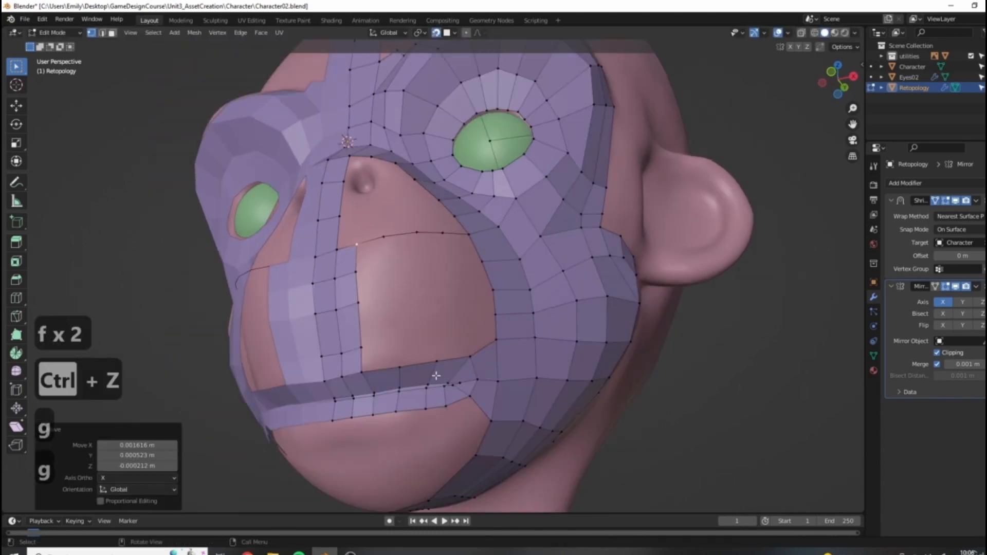
# Step: Fill the second column of muzzle quads up to the dividing edge chain and adjust a vertex on it
pyautogui.click(362, 372)
pyautogui.press('f')
pyautogui.press('f')
pyautogui.press('f')
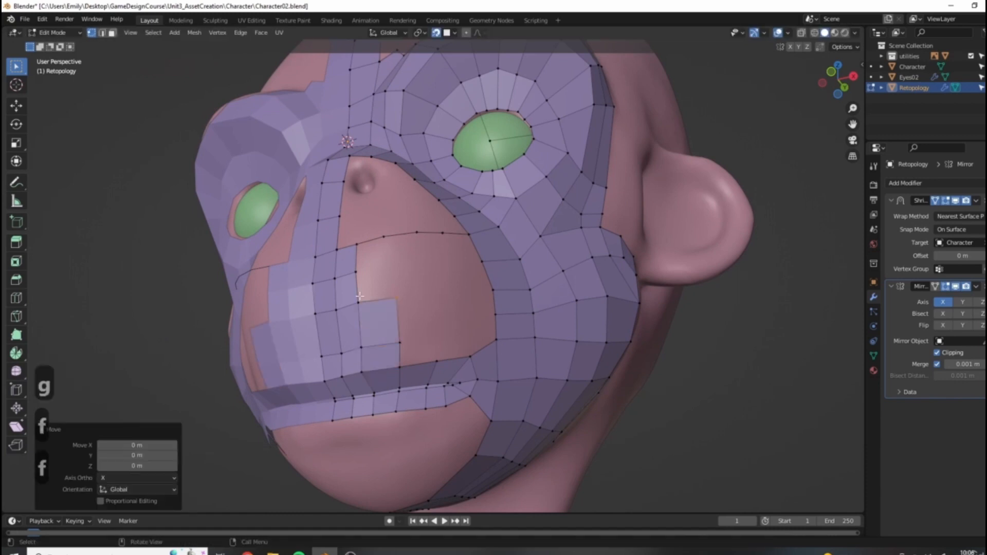
pyautogui.press('f')
pyautogui.moveTo(384, 244); pyautogui.dragTo(410, 321, button='middle')
pyautogui.press('g')
pyautogui.click(407, 319)
# Step: Fill the third column of muzzle quads down to the edge above the mouth
pyautogui.press('f')
pyautogui.press('f')
pyautogui.press('f')
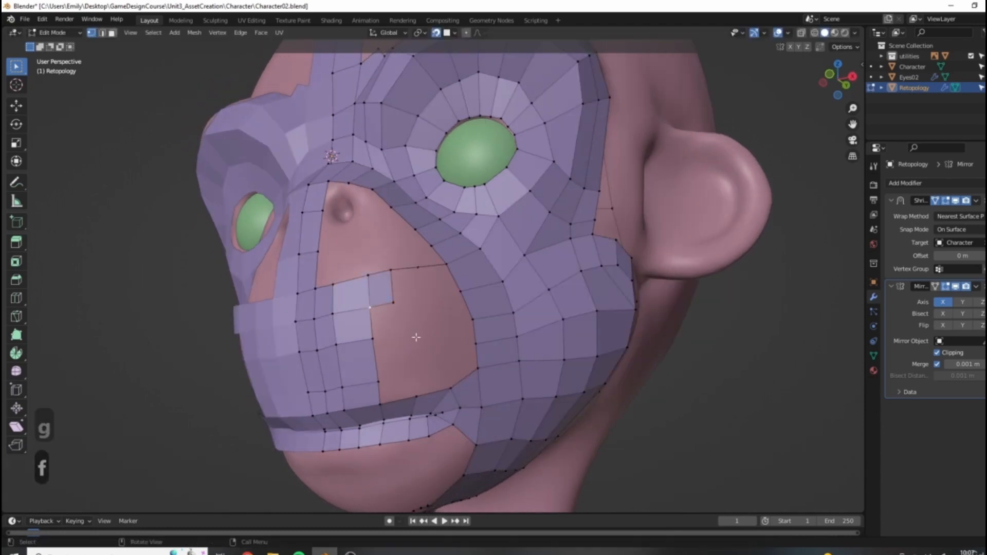
pyautogui.press('f')
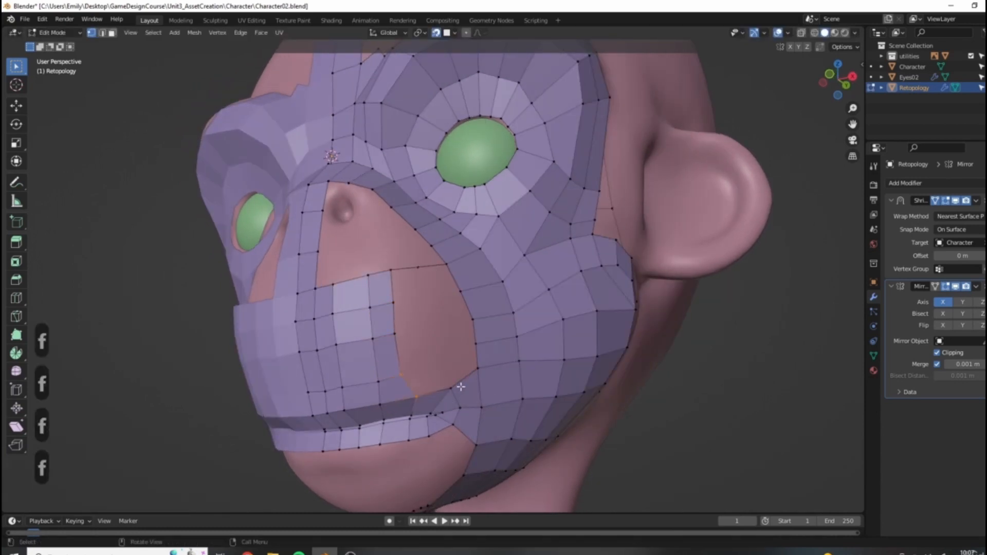
# Step: Move the outer vertices of the third quad column slightly toward the cheek
pyautogui.press('g')
pyautogui.press('g')
pyautogui.press('g')
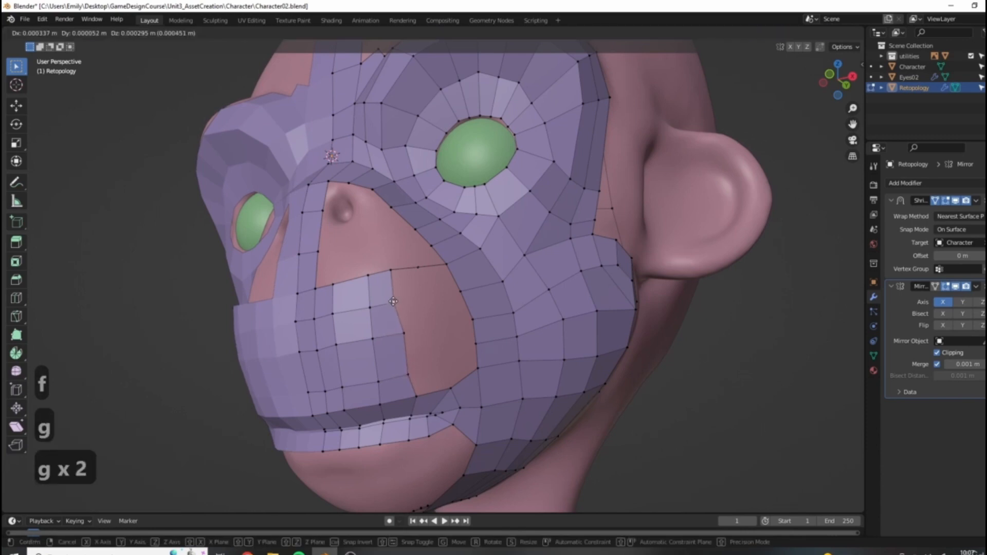
pyautogui.click(399, 303)
pyautogui.click(396, 267)
pyautogui.press('g')
pyautogui.click(400, 266)
# Step: Move the vertices between the second and third quad columns slightly toward the nose to even out the column widths
pyautogui.click(370, 276)
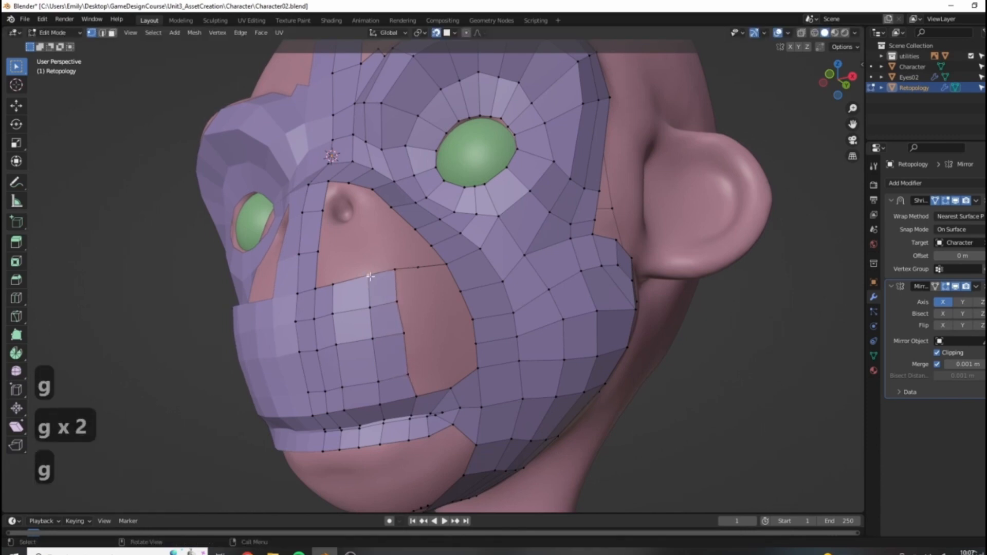
pyautogui.press('g')
pyautogui.click(366, 278)
pyautogui.click(368, 308)
pyautogui.press('g')
pyautogui.click(365, 310)
pyautogui.click(372, 341)
pyautogui.press('g')
pyautogui.click(368, 342)
pyautogui.click(376, 383)
pyautogui.press('g')
pyautogui.click(373, 382)
pyautogui.moveTo(335, 331); pyautogui.dragTo(303, 356, button='middle')
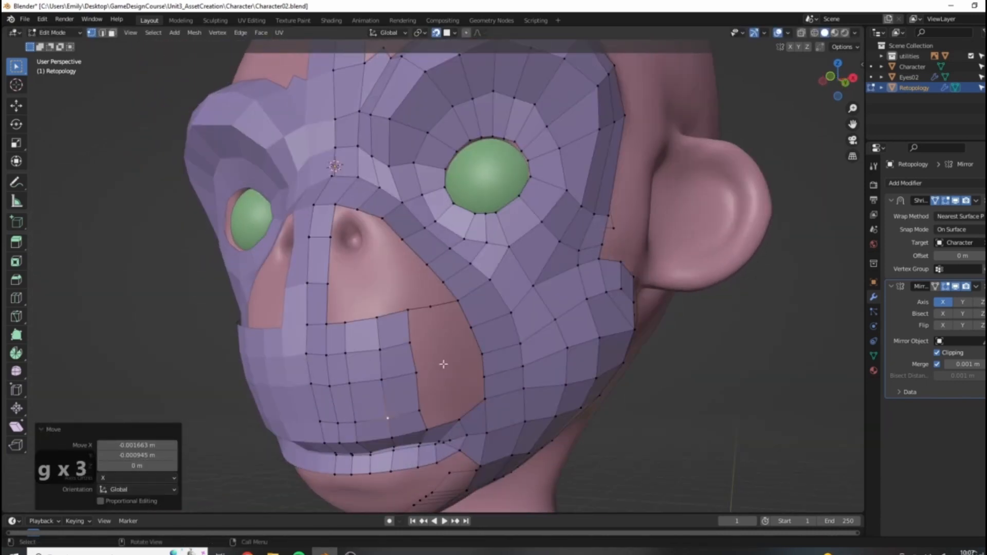
# Step: Fill the fourth column of muzzle quads down to the mouth edge and move its lower outer vertex up toward the cheek
pyautogui.moveTo(443, 364); pyautogui.dragTo(398, 301, button='middle')
pyautogui.click(445, 408)
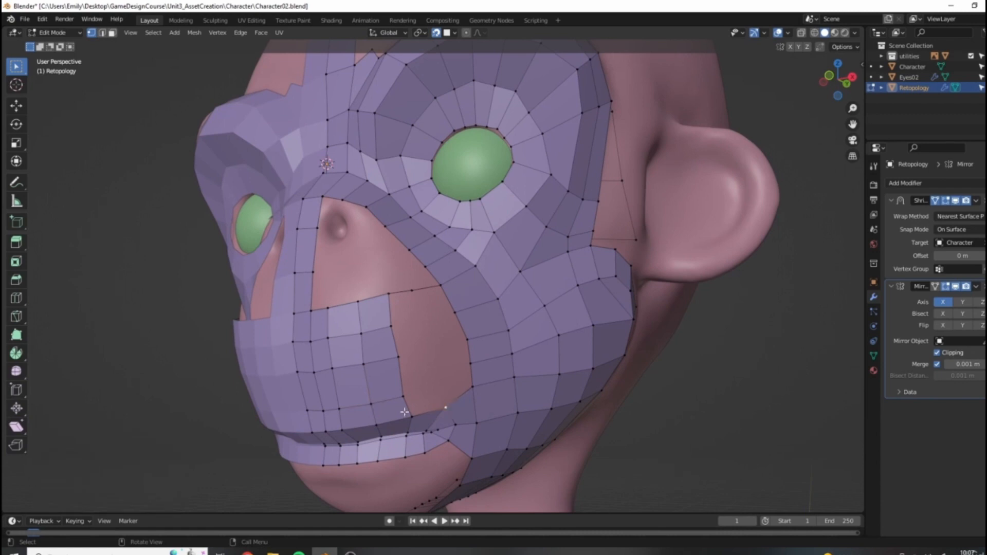
pyautogui.press('f')
pyautogui.press('f')
pyautogui.press('f')
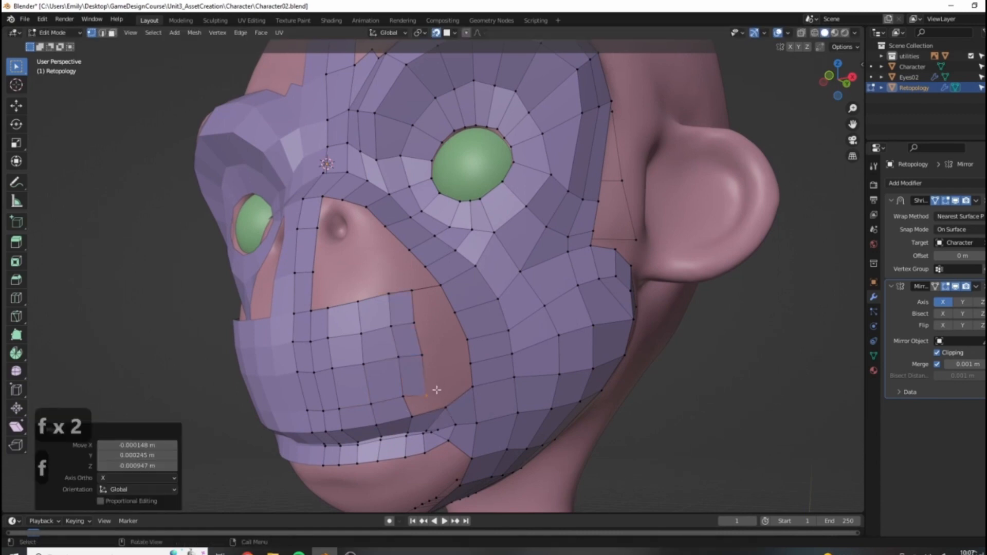
pyautogui.click(408, 400)
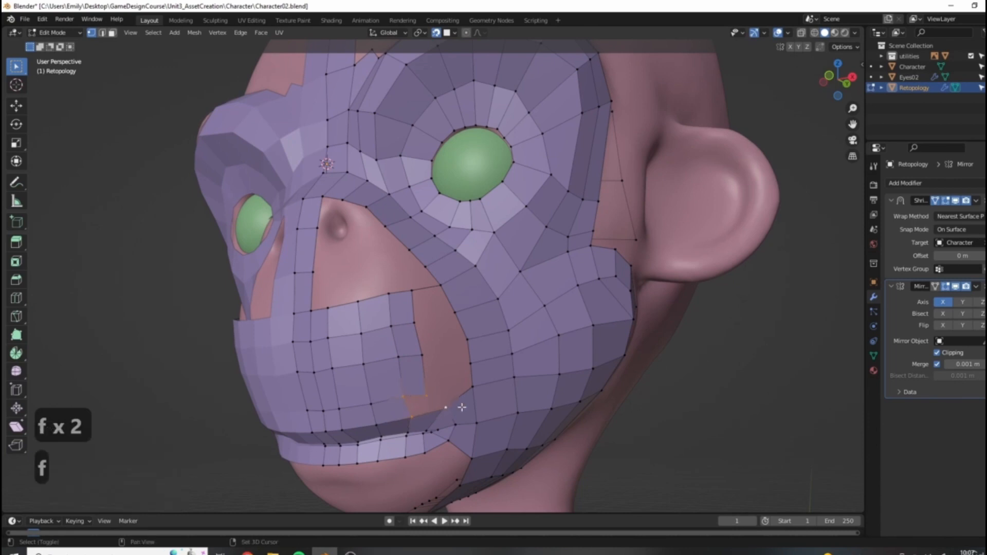
pyautogui.press('f')
pyautogui.click(434, 388)
pyautogui.press('g')
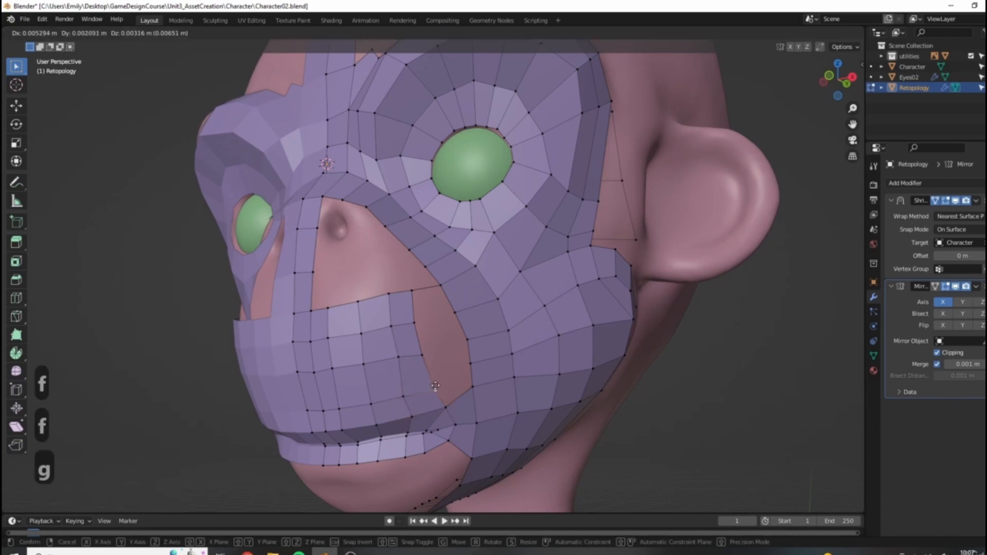
pyautogui.click(434, 384)
# Step: Nudge the vertices along the muzzle's middle row, from the outer column to the centre line, into a smooth horizontal edge flow
pyautogui.click(422, 355)
pyautogui.press('g')
pyautogui.click(423, 355)
pyautogui.click(400, 357)
pyautogui.press('g')
pyautogui.click(397, 361)
pyautogui.click(361, 365)
pyautogui.press('g')
pyautogui.click(332, 368)
pyautogui.click(333, 368)
pyautogui.press('g')
pyautogui.click(296, 370)
pyautogui.press('g')
pyautogui.click(298, 373)
pyautogui.click(312, 374)
pyautogui.press('g')
pyautogui.click(312, 374)
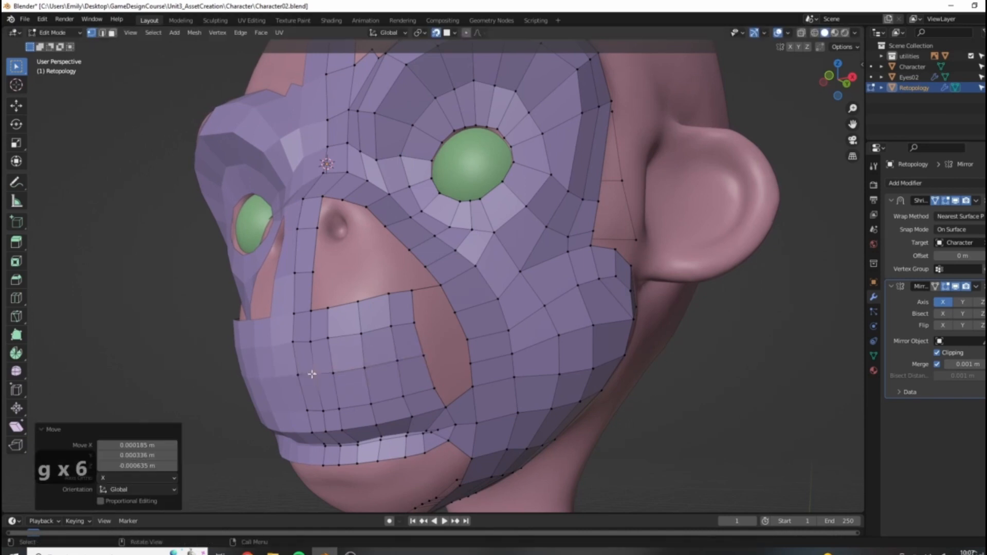
# Step: Fill the remaining gap between the fourth quad column and the cheek-side rim with quads
pyautogui.click(446, 407)
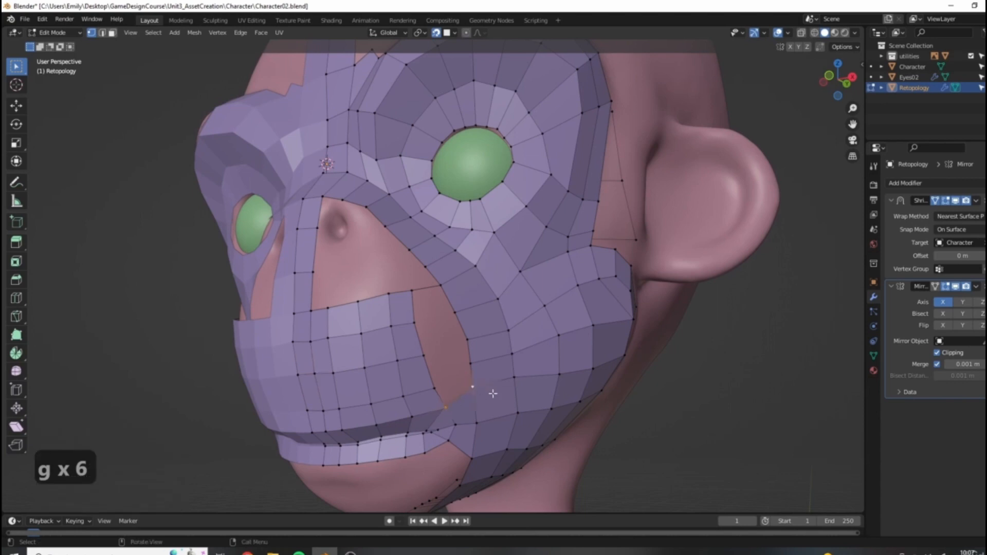
pyautogui.press('f')
pyautogui.press('f')
pyautogui.press('f')
# Step: Examine the filled lower muzzle and the remaining opening around the nostrils from several angles and distances
pyautogui.scroll(-5, 492, 393)
pyautogui.moveTo(514, 375); pyautogui.dragTo(566, 379, button='middle')
pyautogui.scroll(-3, 443, 278)
pyautogui.moveTo(402, 297); pyautogui.dragTo(336, 304, button='middle')
pyautogui.scroll(5, 432, 309)
pyautogui.scroll(2, 457, 331)
pyautogui.scroll(-3, 468, 339)
pyautogui.scroll(3, 465, 334)
pyautogui.scroll(1, 455, 323)
pyautogui.scroll(-2, 336, 304)
pyautogui.scroll(2, 336, 304)
pyautogui.scroll(-3, 403, 232)
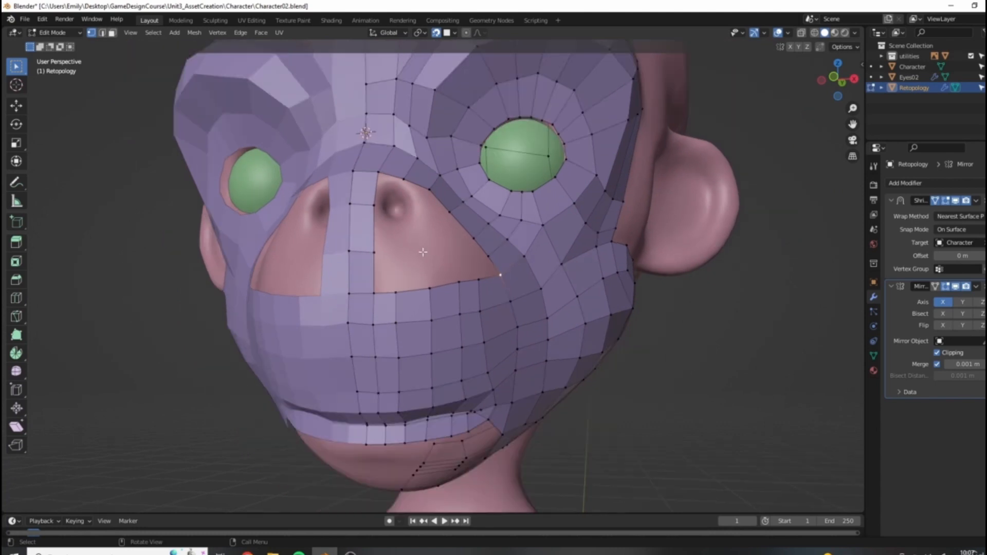
pyautogui.scroll(3, 402, 236)
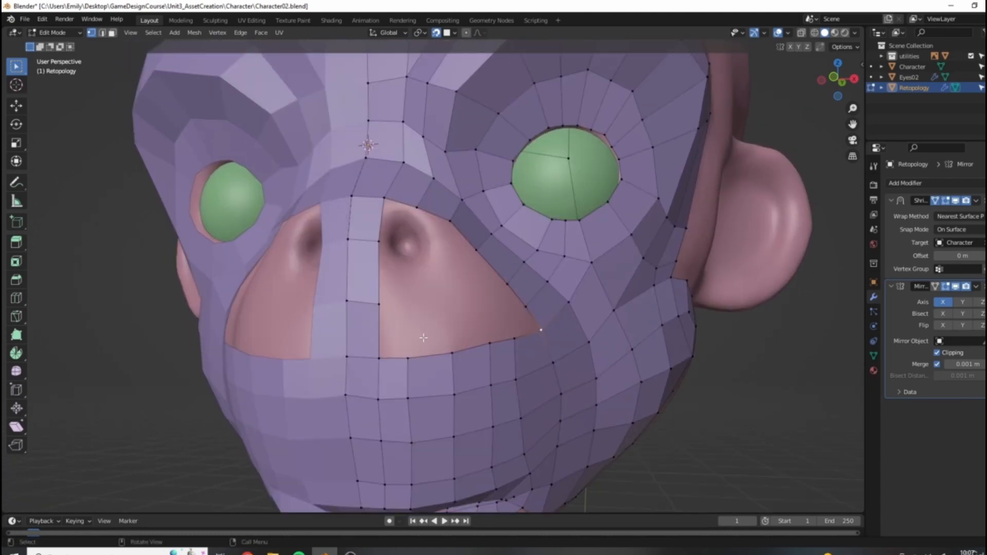
pyautogui.scroll(-4, 413, 348)
pyautogui.scroll(2, 413, 348)
# Step: Slide the cross-jaw edge loop beside the chin outward along the lower jaw toward the cheek
pyautogui.moveTo(413, 349); pyautogui.dragTo(487, 337, button='middle')
pyautogui.keyDown('alt'); pyautogui.click(458, 317); pyautogui.keyUp('alt')
pyautogui.press('g')
pyautogui.press('g')
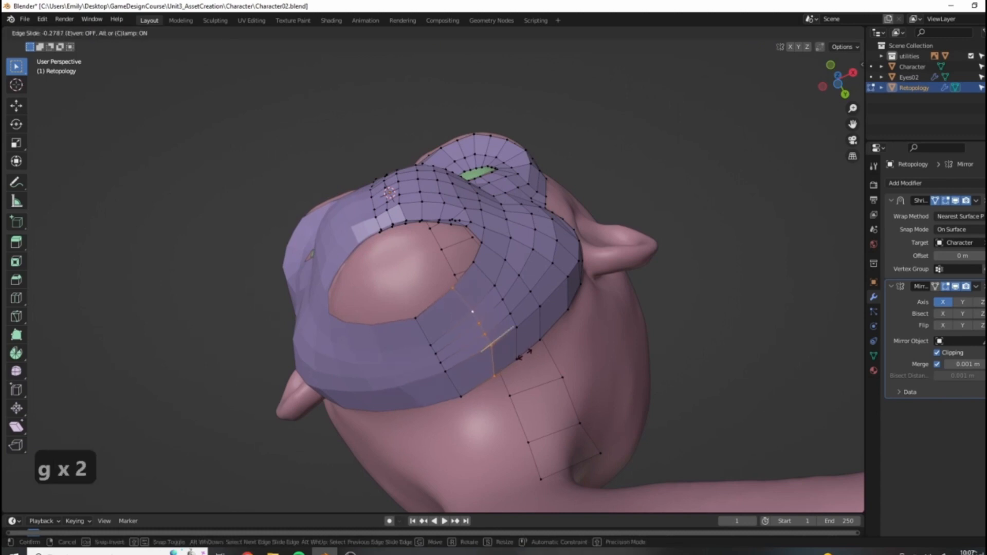
pyautogui.click(522, 354)
# Step: Add one centred loop cut across the wide jaw faces between the chin's centre line and the adjacent edge loop
pyautogui.hotkey('ctrl', 'e')
pyautogui.hotkey('ctrl', 'r')
pyautogui.click(512, 354)
pyautogui.rightClick(460, 320)
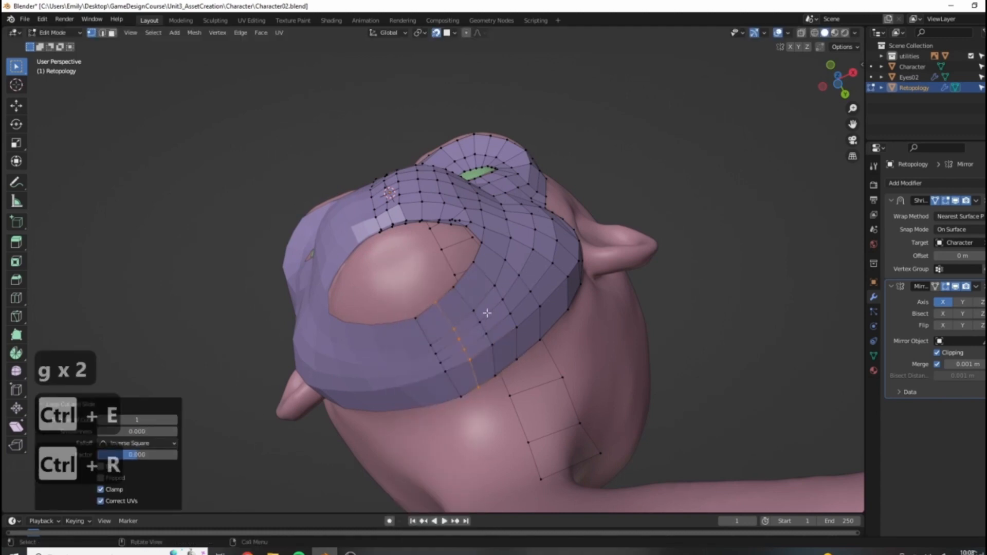
pyautogui.moveTo(483, 316); pyautogui.dragTo(491, 342, button='middle')
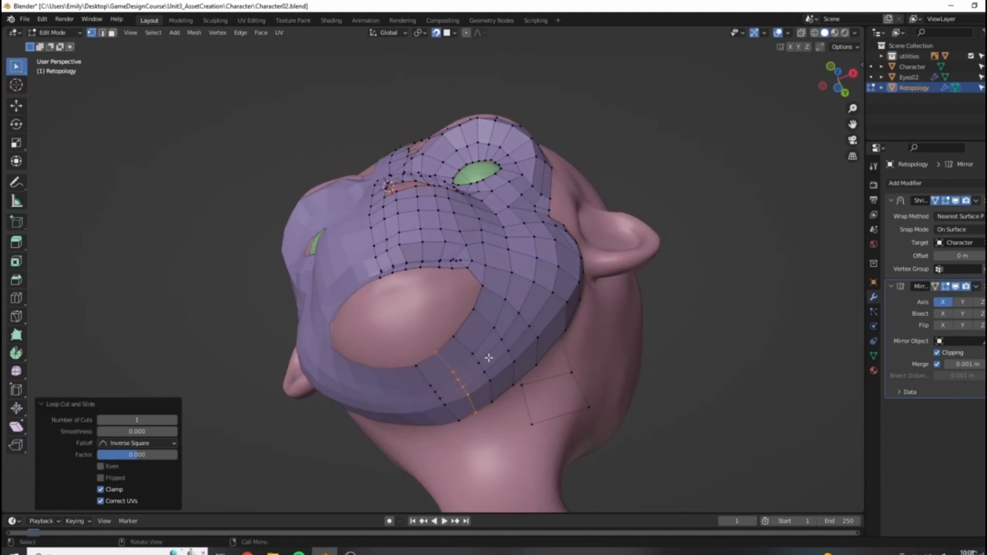
pyautogui.moveTo(610, 346); pyautogui.dragTo(584, 318, button='middle')
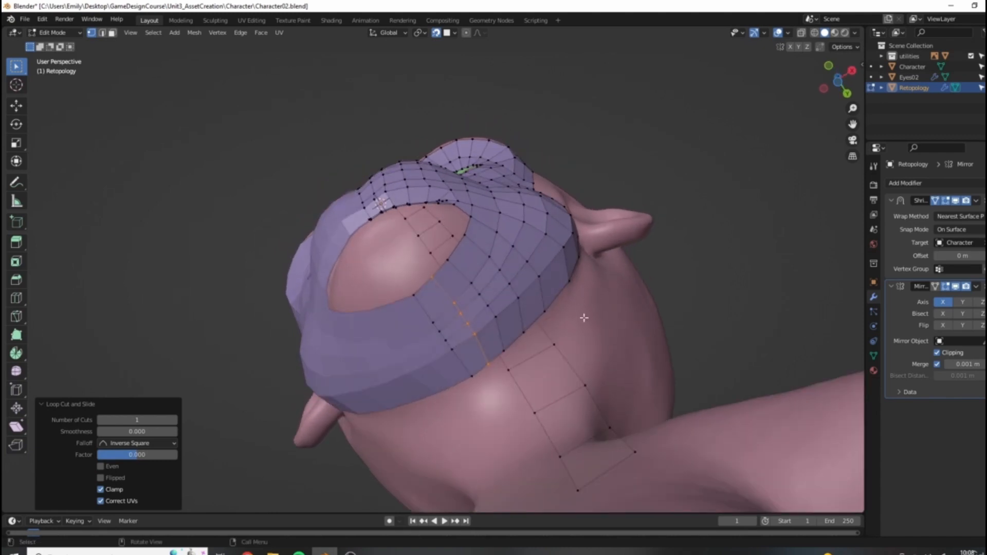
# Step: Slide the lowest inner edge row, from the cheek to the chin's centre line, down toward the jaw rim
pyautogui.click(563, 248)
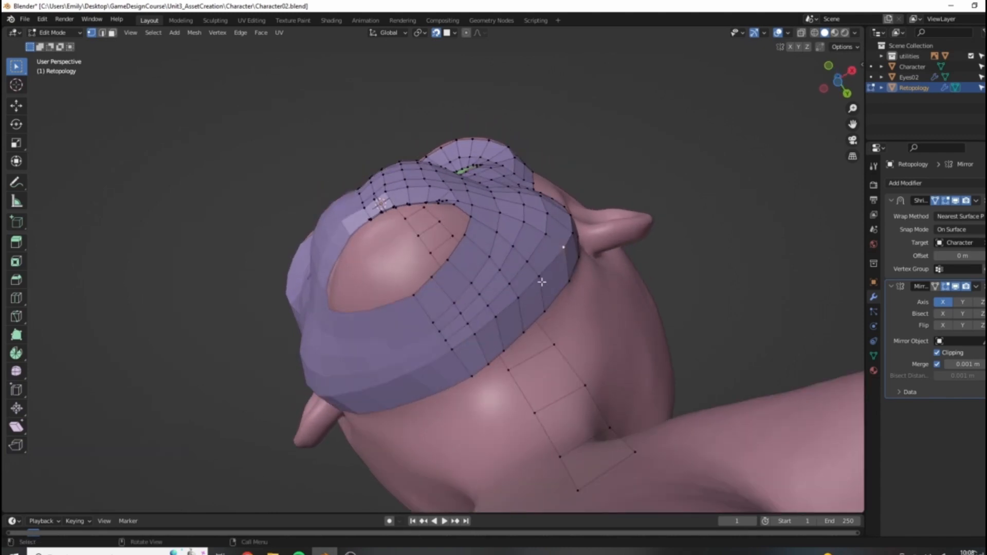
pyautogui.keyDown('ctrl'); pyautogui.click(452, 349); pyautogui.keyUp('ctrl')
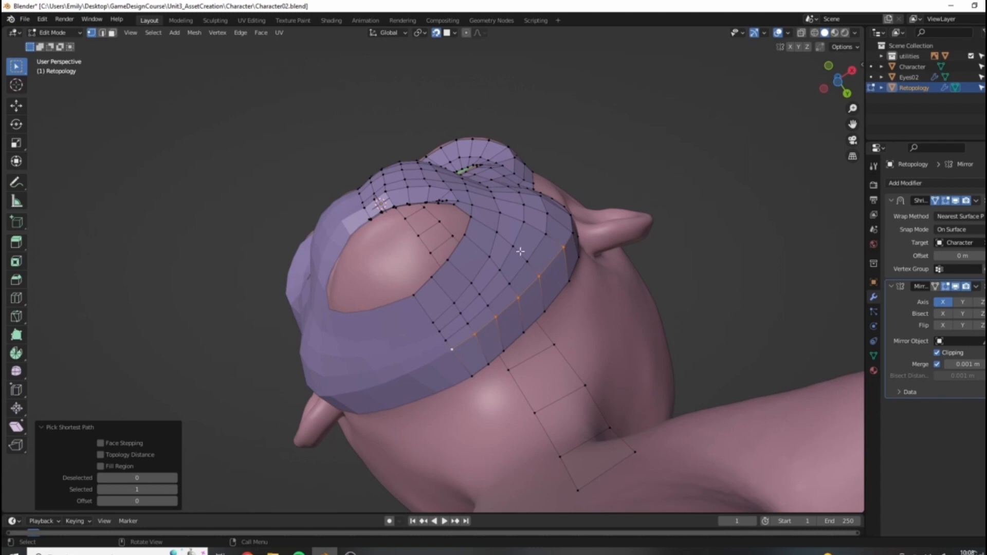
pyautogui.press('g')
pyautogui.press('g')
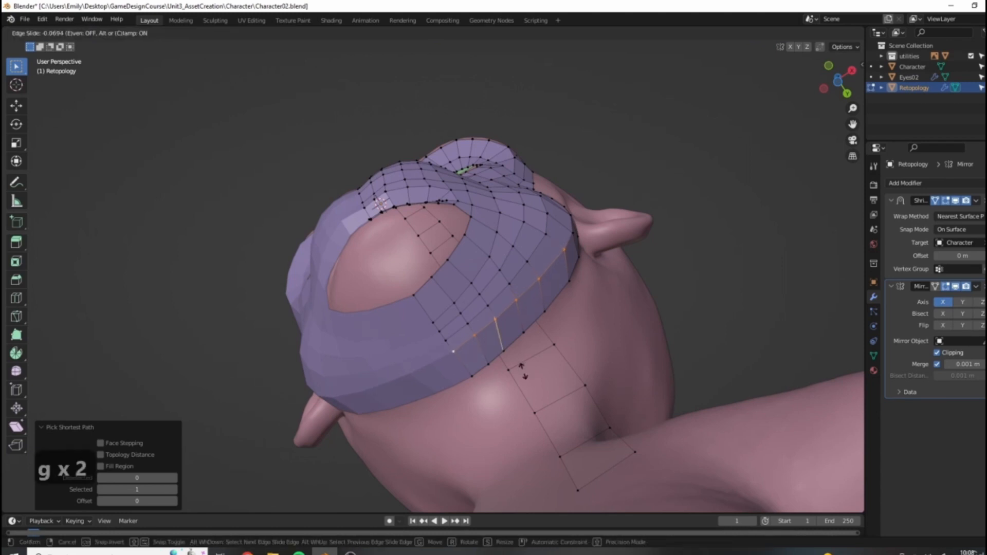
pyautogui.click(523, 379)
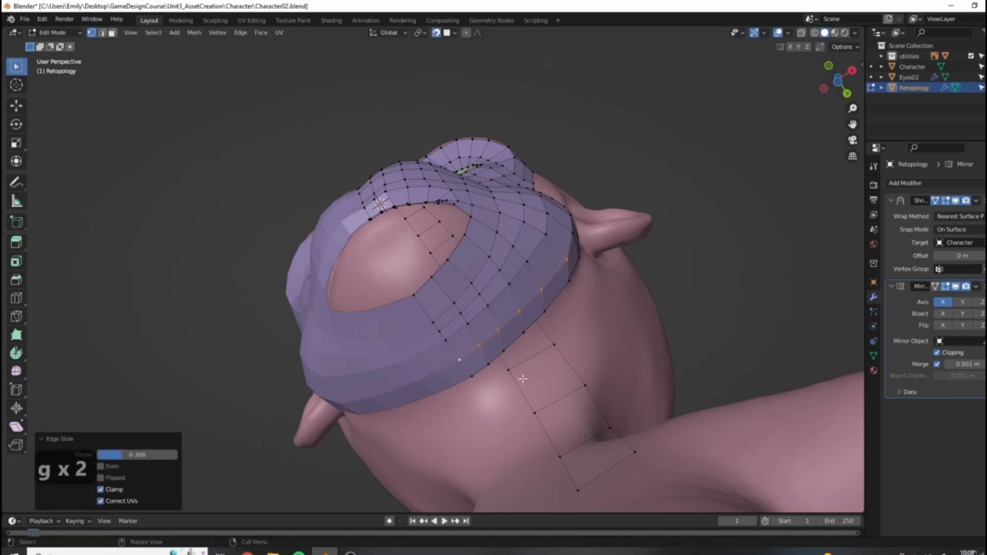
# Step: Slide the next two edge rows along the lower jaw toward the rim to even out the quad spacing
pyautogui.click(445, 339)
pyautogui.keyDown('ctrl'); pyautogui.click(548, 245); pyautogui.keyUp('ctrl')
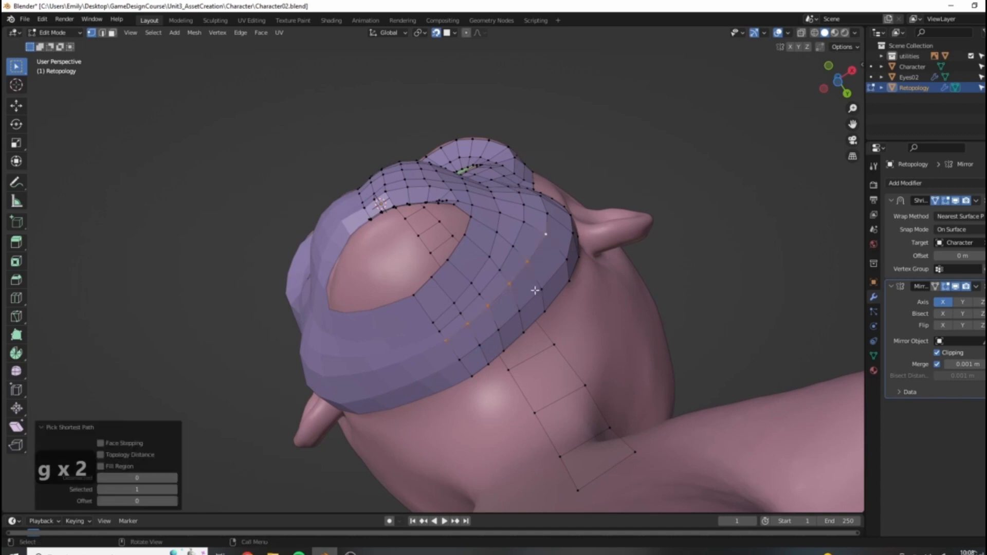
pyautogui.press('g')
pyautogui.press('g')
pyautogui.rightClick(520, 297)
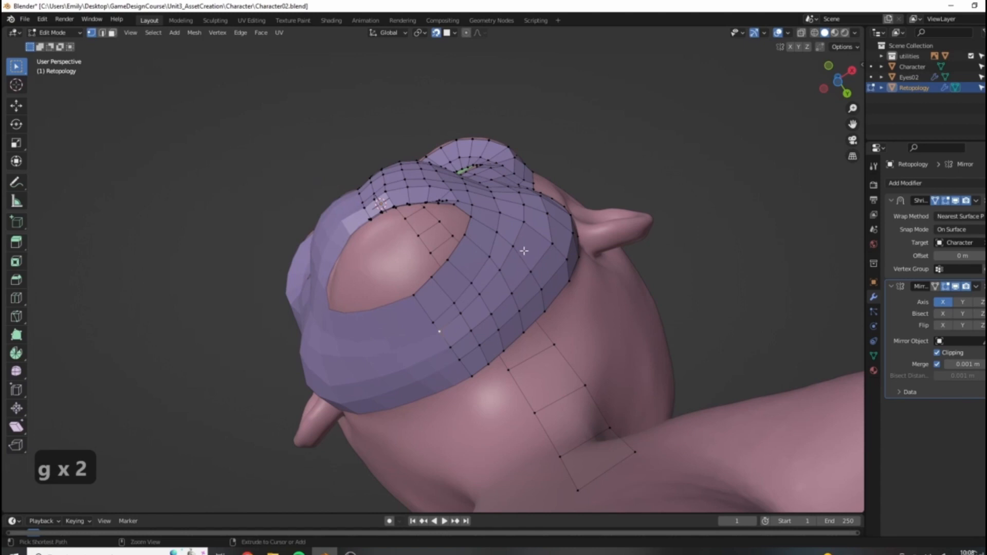
pyautogui.keyDown('ctrl'); pyautogui.click(534, 269); pyautogui.keyUp('ctrl')
pyautogui.press('g')
pyautogui.press('g')
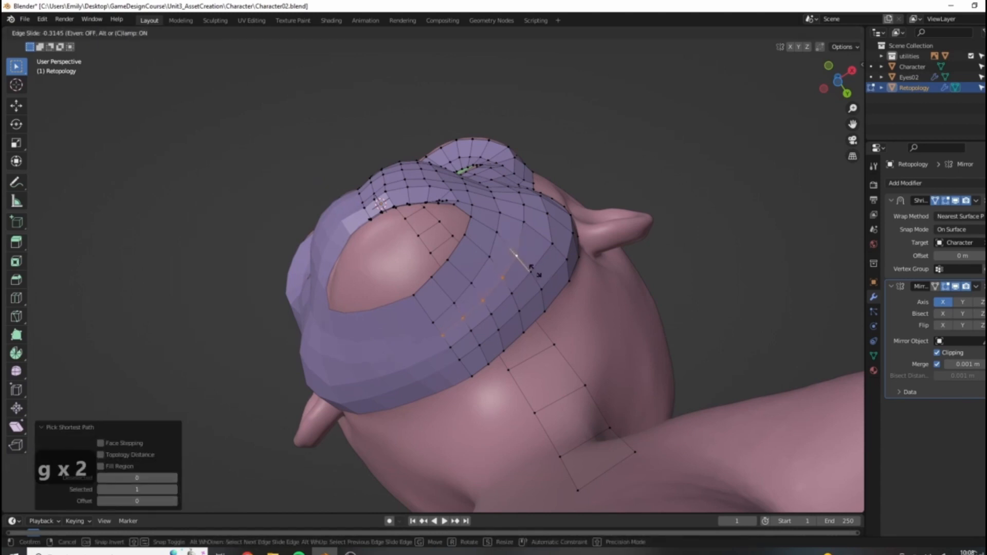
pyautogui.click(539, 275)
# Step: Try to grid fill the chin opening from its boundary edges running from below the lip around to the chin
pyautogui.scroll(-2, 591, 275)
pyautogui.click(604, 282)
pyautogui.moveTo(603, 283); pyautogui.dragTo(492, 279, button='middle')
pyautogui.keyDown('ctrl'); pyautogui.click(436, 323); pyautogui.keyUp('ctrl')
pyautogui.moveTo(466, 327)
pyautogui.mouseDown(button='middle')
pyautogui.moveTo(441, 302)
pyautogui.moveTo(426, 323)
pyautogui.moveTo(480, 326)
pyautogui.mouseUp(button='middle')
pyautogui.click(406, 296)
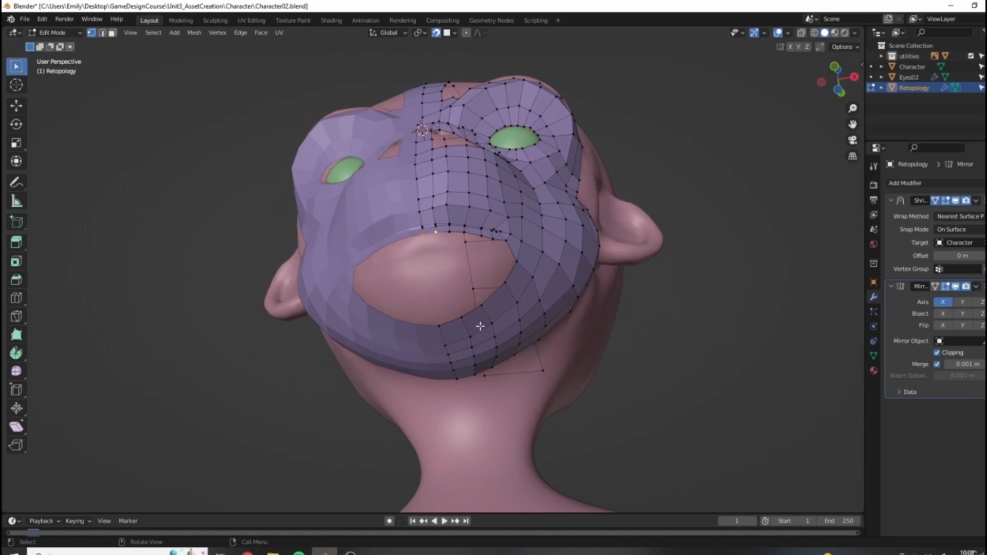
pyautogui.keyDown('ctrl'); pyautogui.click(481, 306); pyautogui.keyUp('ctrl')
pyautogui.hotkey('ctrl', 'f')
pyautogui.click(597, 304)
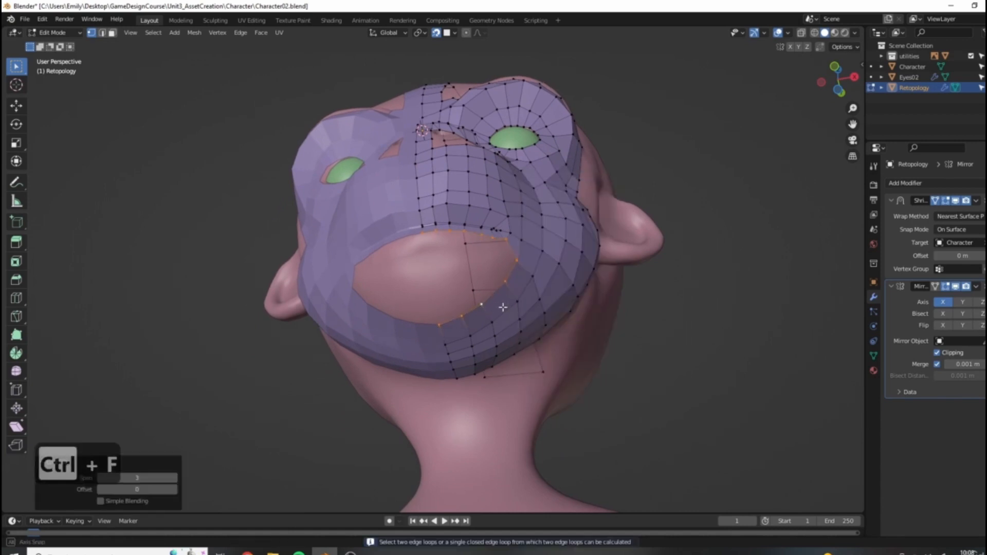
# Step: Try the grid fill of the chin opening again and undo the faces it generates
pyautogui.scroll(3, 489, 299)
pyautogui.moveTo(472, 291); pyautogui.dragTo(524, 326, button='middle')
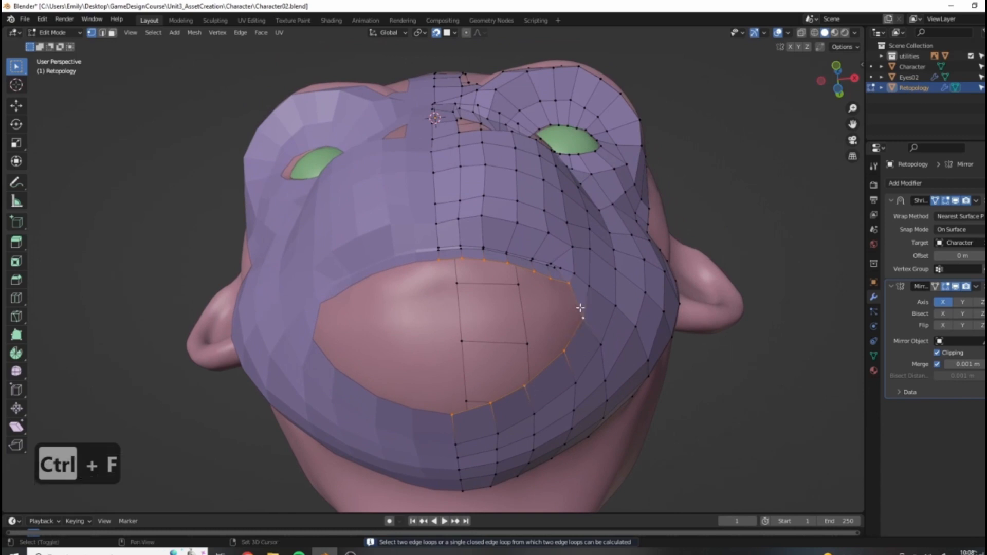
pyautogui.hotkey('ctrl', 'f')
pyautogui.click(675, 351)
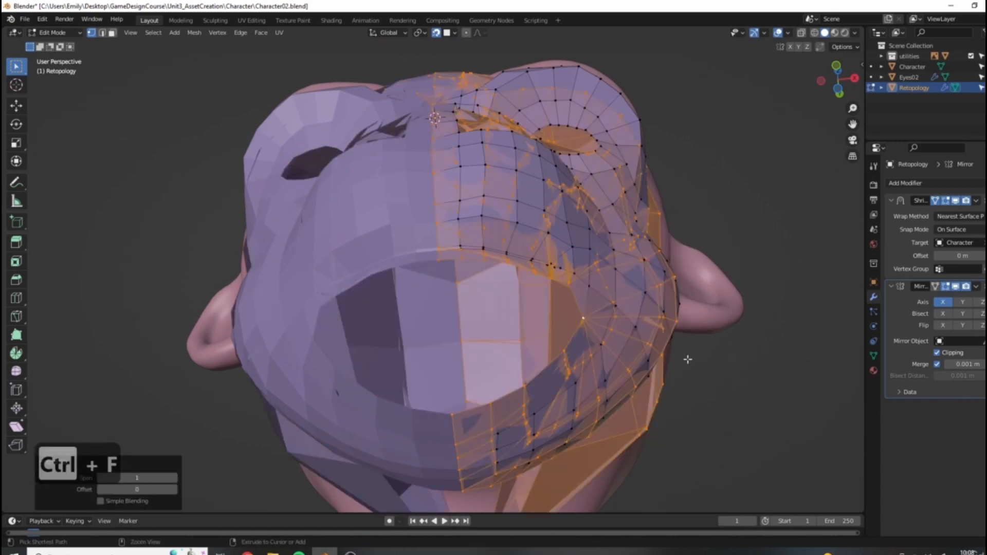
pyautogui.hotkey('ctrl', 'z')
pyautogui.hotkey('ctrl', 'x')
pyautogui.moveTo(589, 344); pyautogui.dragTo(591, 356, button='middle')
pyautogui.hotkey('ctrl', 'z')
# Step: Examine the face from the front and the open chin area from below
pyautogui.scroll(-3, 529, 322)
pyautogui.moveTo(481, 251); pyautogui.dragTo(392, 323, button='middle')
pyautogui.moveTo(476, 302); pyautogui.dragTo(511, 309, button='middle')
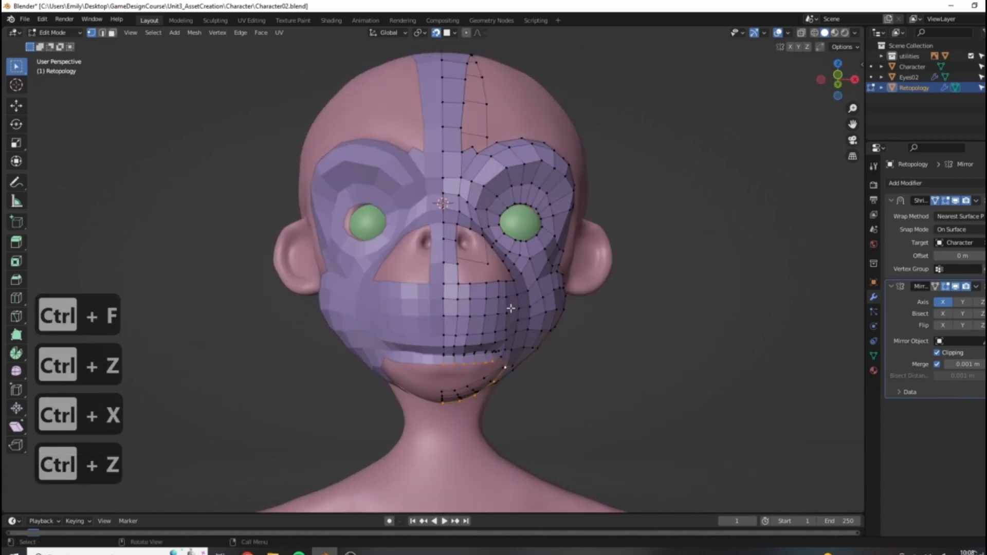
pyautogui.moveTo(416, 169); pyautogui.dragTo(483, 209, button='middle')
pyautogui.moveTo(486, 164); pyautogui.dragTo(526, 286, button='middle')
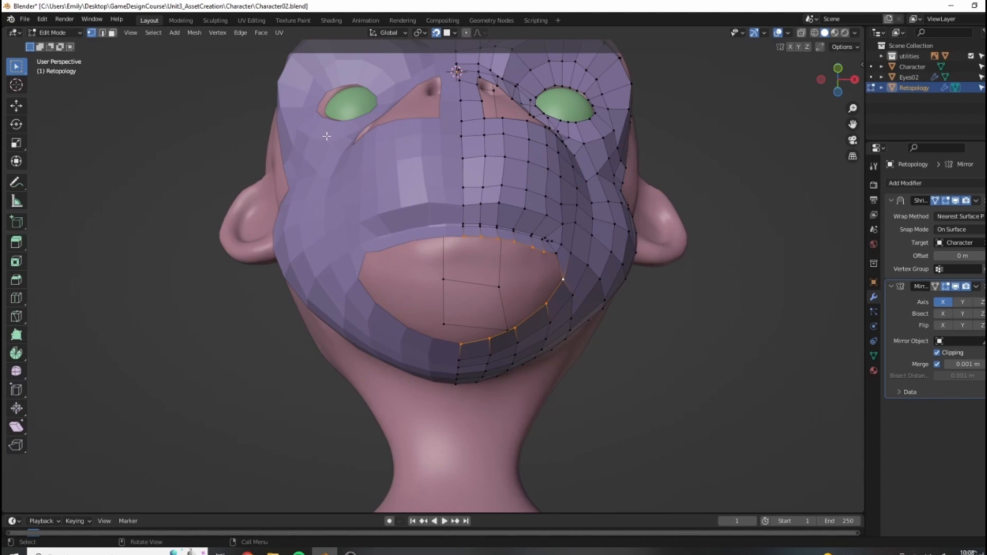
pyautogui.moveTo(566, 267); pyautogui.dragTo(552, 268, button='middle')
pyautogui.scroll(2, 449, 275)
pyautogui.scroll(-2, 451, 267)
# Step: Extrude the lower-lip boundary edges, from the centre line toward the mouth corner, downward into the chin opening
pyautogui.click(441, 241)
pyautogui.moveTo(530, 305); pyautogui.dragTo(486, 343, button='middle')
pyautogui.click(458, 315)
pyautogui.keyDown('shift'); pyautogui.click(478, 312); pyautogui.keyUp('shift')
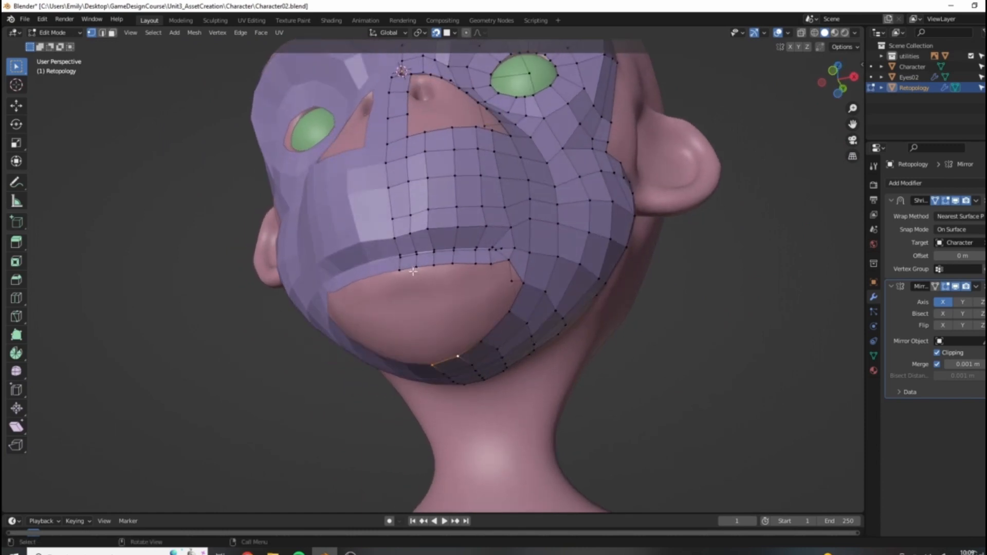
pyautogui.keyDown('ctrl'); pyautogui.click(497, 271); pyautogui.keyUp('ctrl')
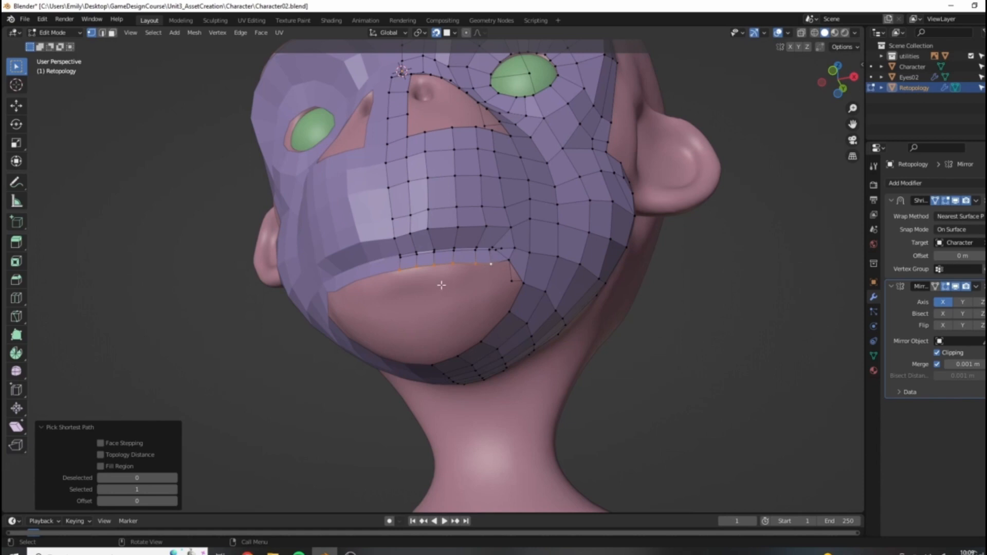
pyautogui.press('e')
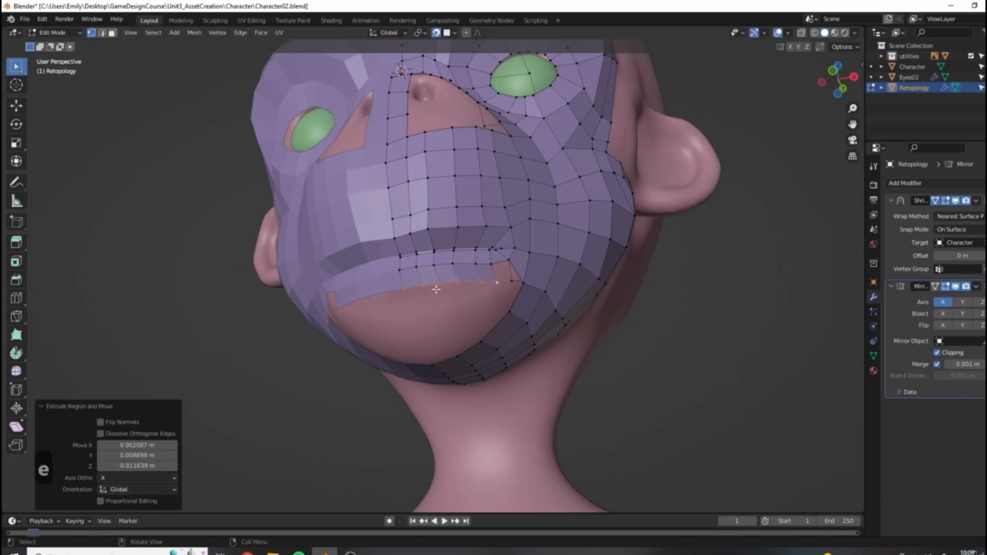
# Step: Fill the gap between the outer end of the extruded lip row and the mouth-corner side of the opening
pyautogui.click(502, 284)
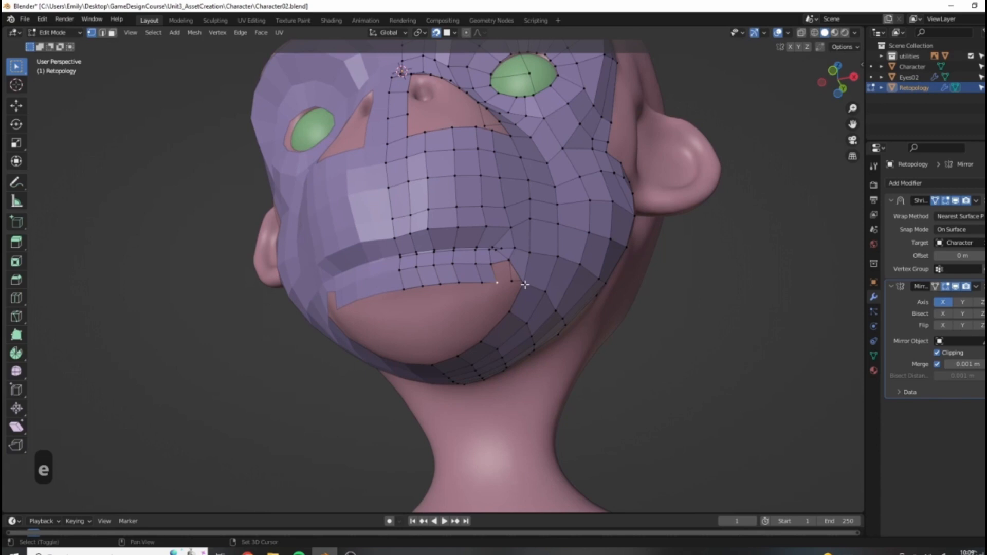
pyautogui.moveTo(504, 262); pyautogui.dragTo(462, 273, button='middle')
pyautogui.press('f')
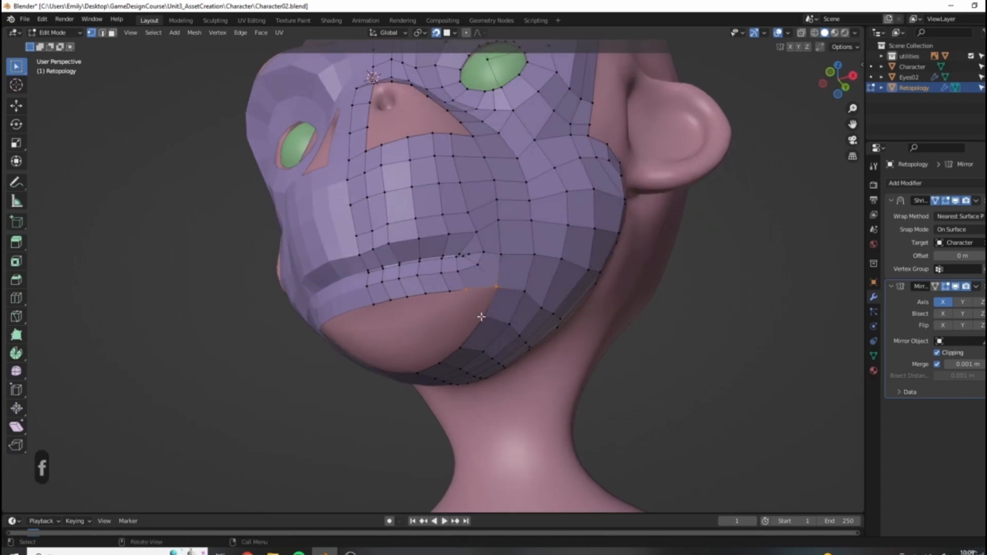
# Step: Reposition the inner and middle vertices along the new lower-lip edge into an evenly spaced, smooth row
pyautogui.scroll(3, 450, 280)
pyautogui.press('g')
pyautogui.click(489, 296)
pyautogui.click(523, 265)
pyautogui.press('g')
pyautogui.click(551, 269)
pyautogui.click(554, 271)
pyautogui.press('g')
pyautogui.click(579, 276)
# Step: Move the outer vertices of the lower-lip edge near the mouth corner to smooth the opening's outline
pyautogui.click(609, 281)
pyautogui.press('g')
pyautogui.click(623, 271)
pyautogui.click(632, 283)
pyautogui.press('g')
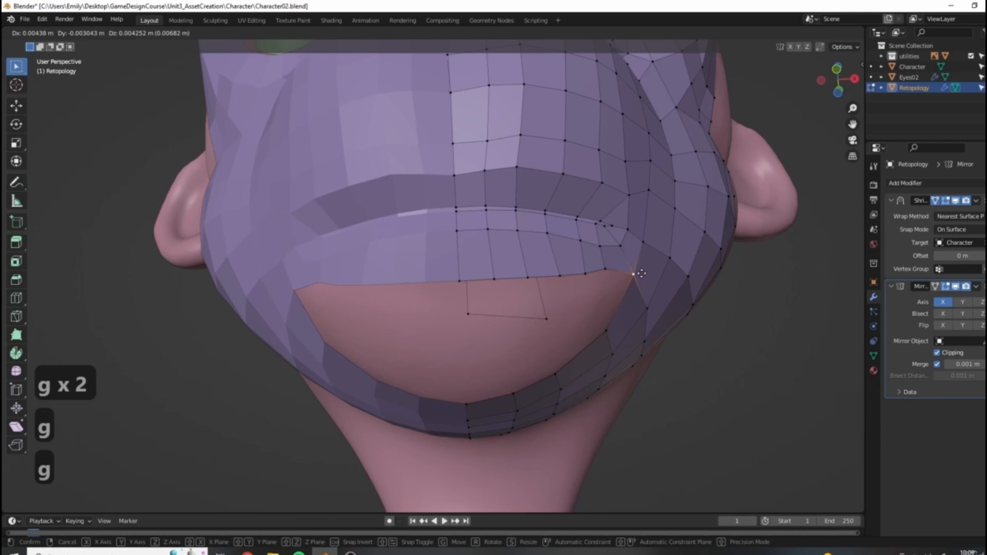
pyautogui.click(590, 322)
# Step: Nudge the lower-lip edge vertex just inside the mouth-corner end of the opening slightly outward
pyautogui.moveTo(590, 322); pyautogui.dragTo(524, 290, button='middle')
pyautogui.moveTo(522, 256); pyautogui.dragTo(517, 286, button='middle')
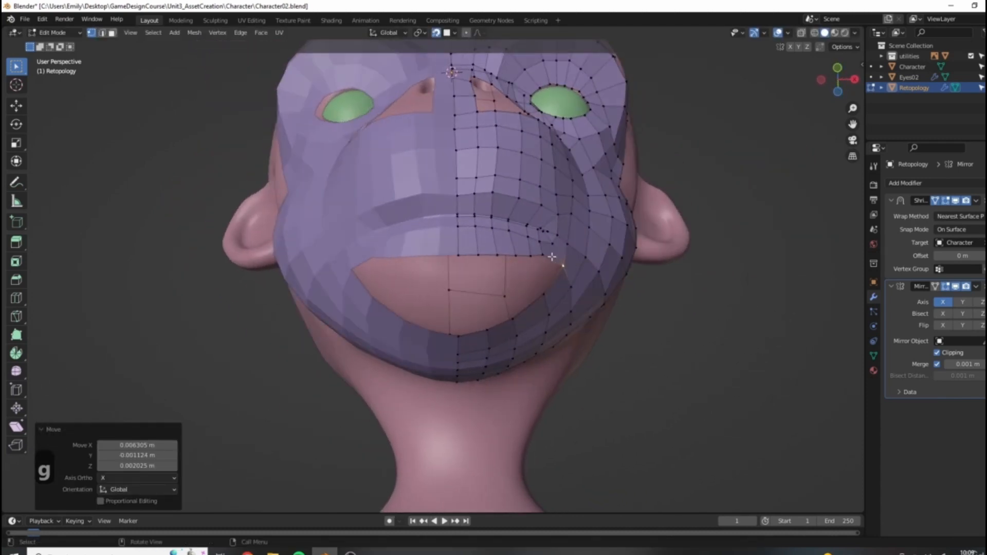
pyautogui.moveTo(585, 280); pyautogui.dragTo(509, 245, button='middle')
pyautogui.scroll(2, 492, 250)
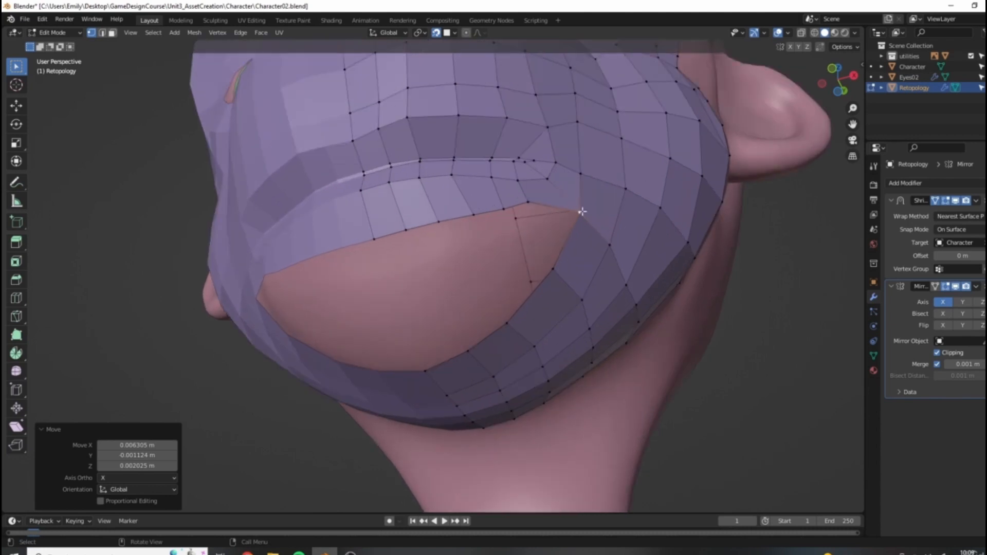
pyautogui.click(529, 203)
pyautogui.press('g')
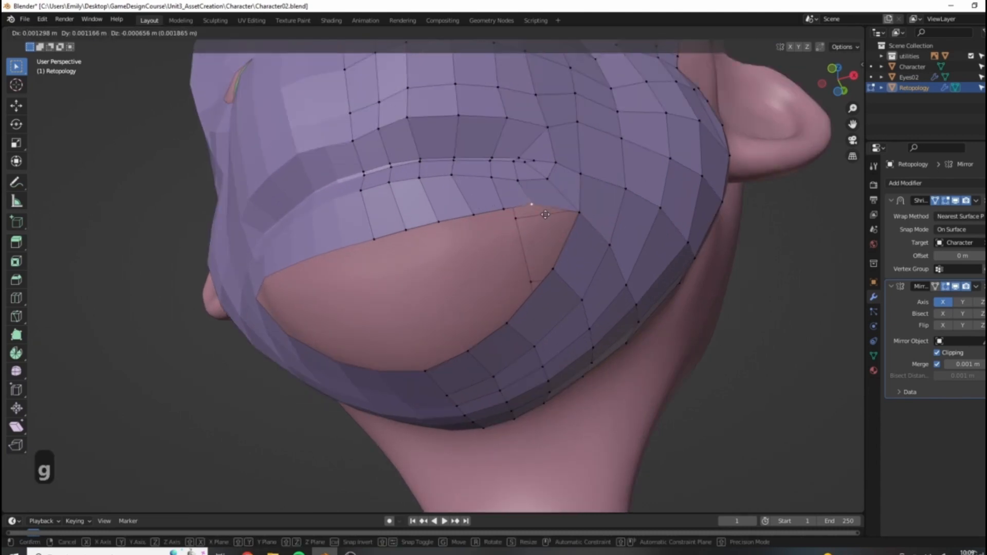
pyautogui.click(536, 230)
# Step: Extrude that lip vertex down into the chin opening, fill a quad against the side rim, and reposition its inner vertex
pyautogui.press('e')
pyautogui.click(522, 257)
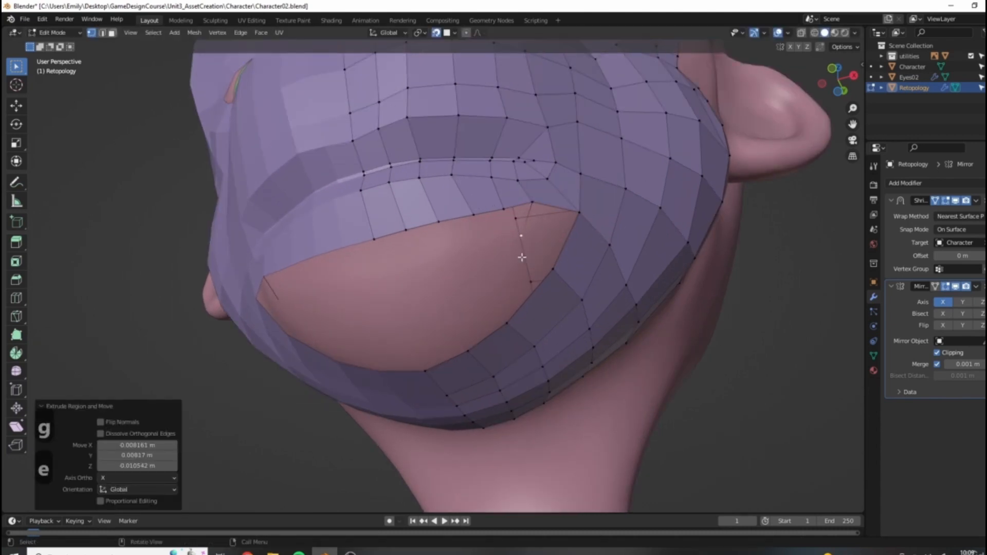
pyautogui.keyDown('shift'); pyautogui.click(552, 271); pyautogui.keyUp('shift')
pyautogui.press('f')
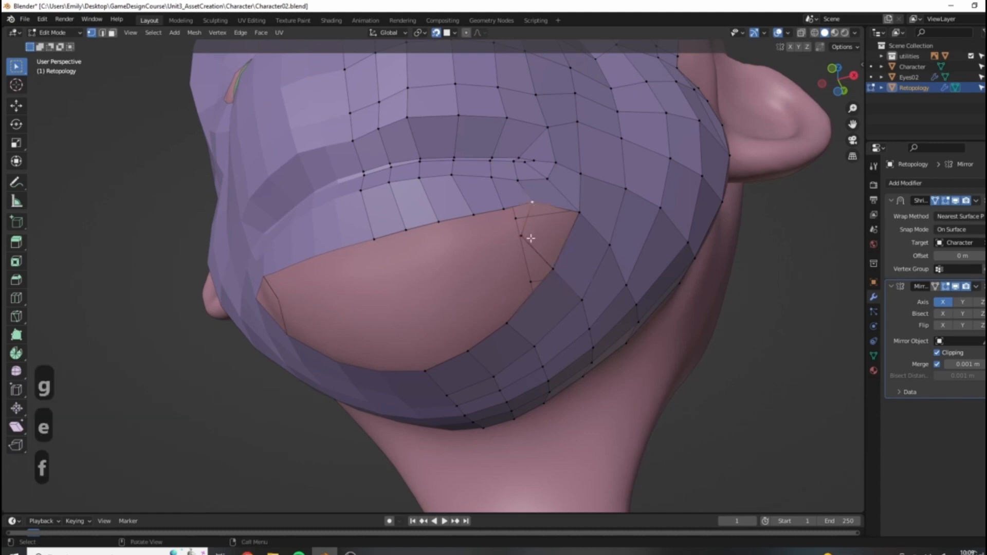
pyautogui.keyDown('shift'); pyautogui.click(533, 202); pyautogui.keyUp('shift')
pyautogui.moveTo(533, 201); pyautogui.dragTo(577, 247, button='middle')
pyautogui.press('f')
pyautogui.click(566, 254)
pyautogui.press('g')
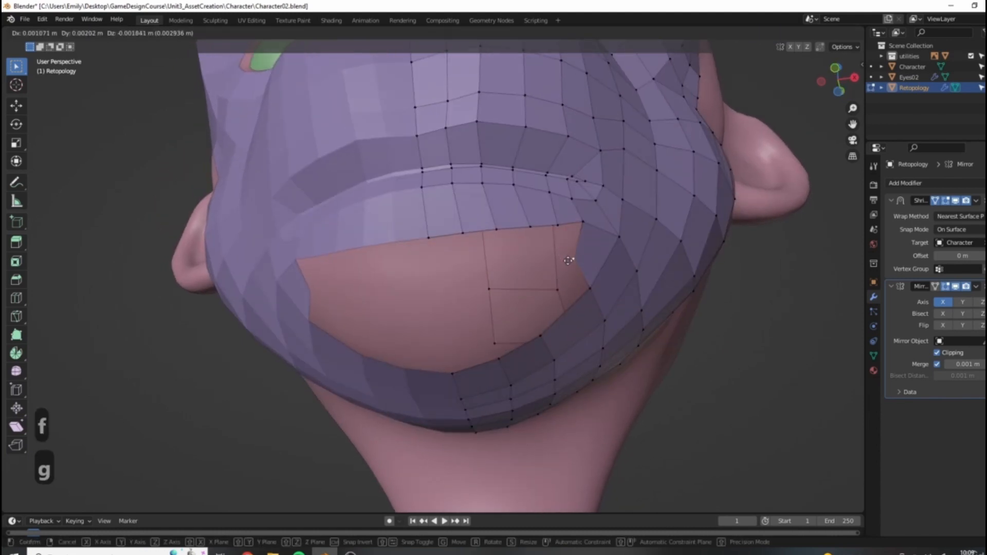
pyautogui.click(566, 263)
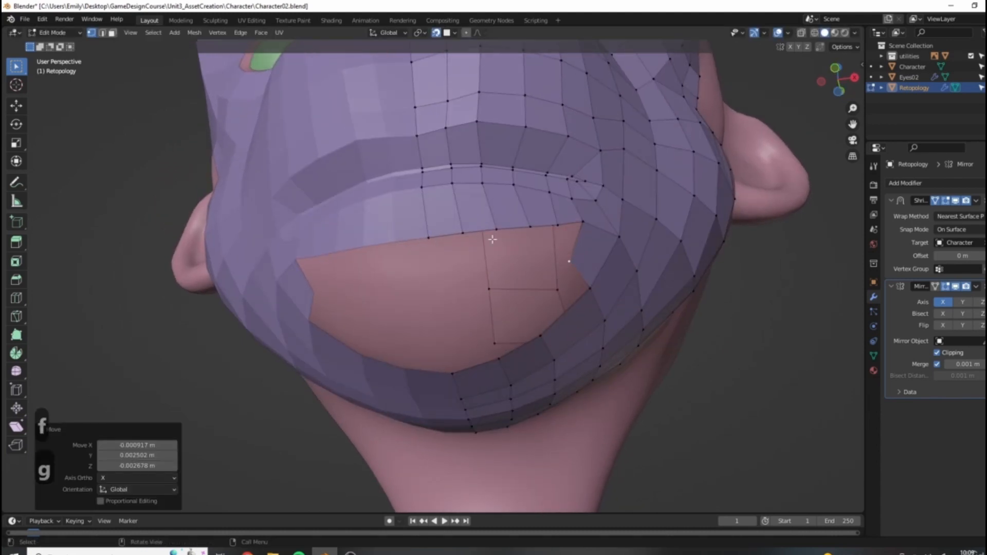
# Step: Fill the next two quads below the lower lip, working from the mouth-corner side toward the centre line
pyautogui.click(585, 222)
pyautogui.press('f')
pyautogui.click(536, 260)
pyautogui.click(561, 230)
pyautogui.press('f')
pyautogui.click(566, 272)
pyautogui.hotkey('ctrl', 'z')
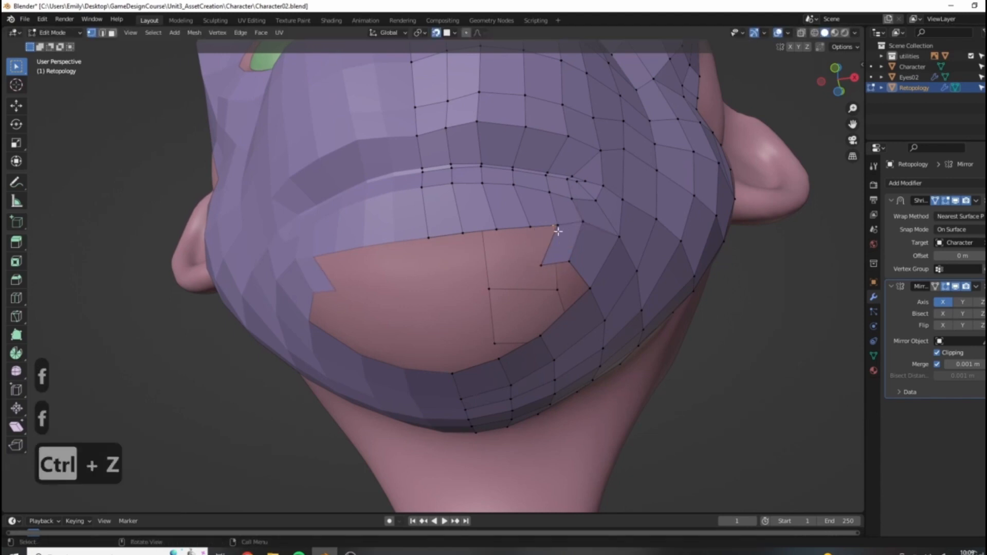
pyautogui.moveTo(557, 224); pyautogui.dragTo(594, 289, button='middle')
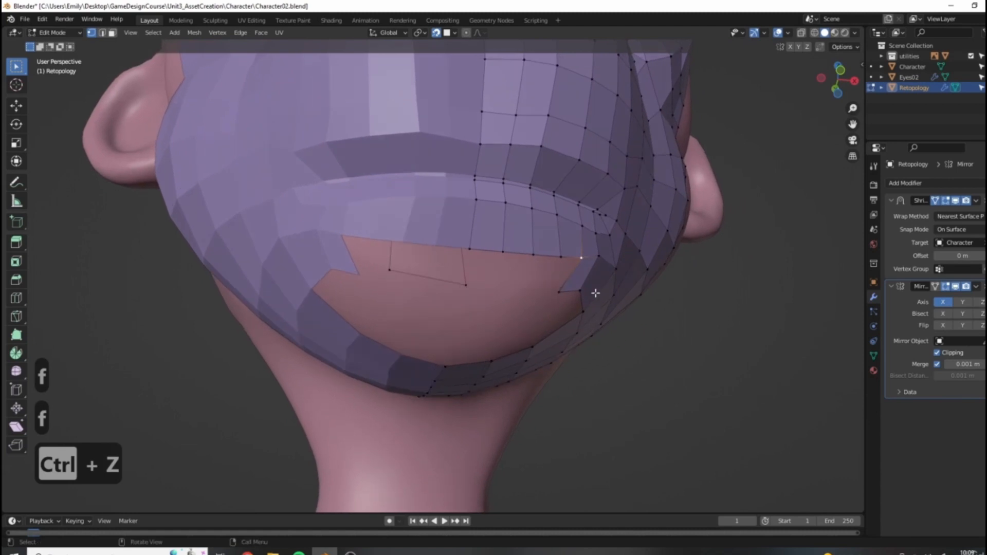
pyautogui.press('f')
pyautogui.click(565, 290)
pyautogui.click(581, 291)
pyautogui.press('f')
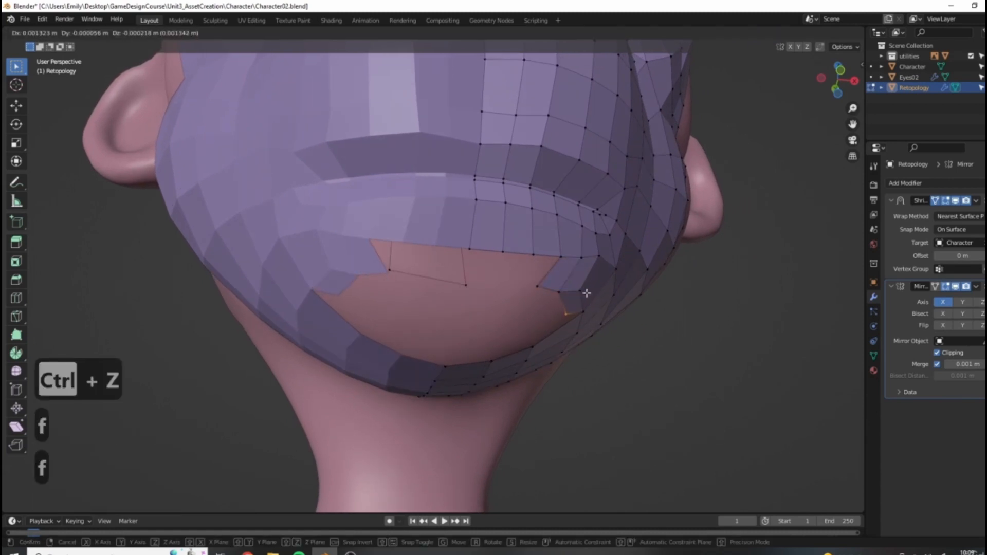
pyautogui.hotkey('ctrl', 'z')
# Step: Move the outer lower vertex of the new quads and the neighbouring side-rim vertex outward toward the cheek
pyautogui.moveTo(600, 305); pyautogui.dragTo(548, 264, button='middle')
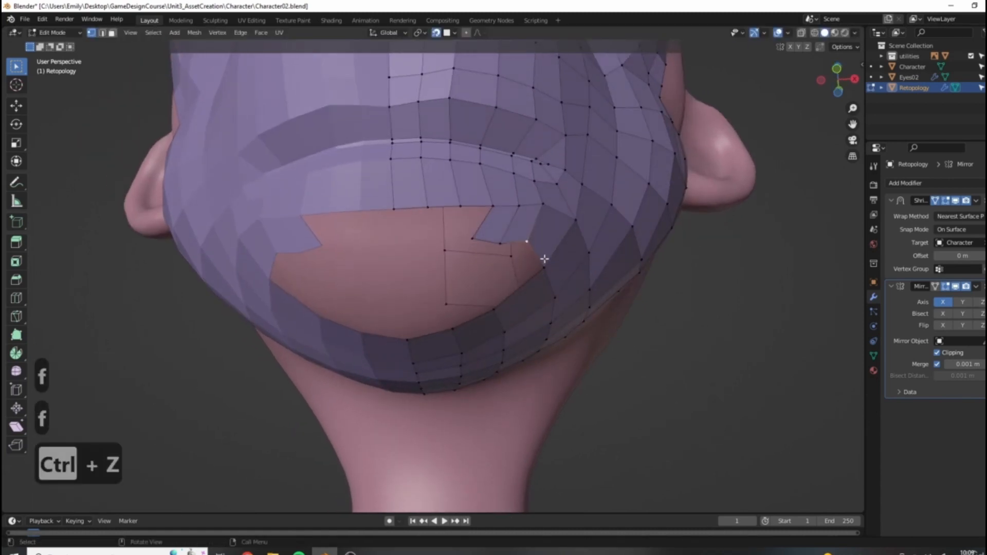
pyautogui.press('g')
pyautogui.click(545, 258)
pyautogui.press('g')
pyautogui.click(545, 259)
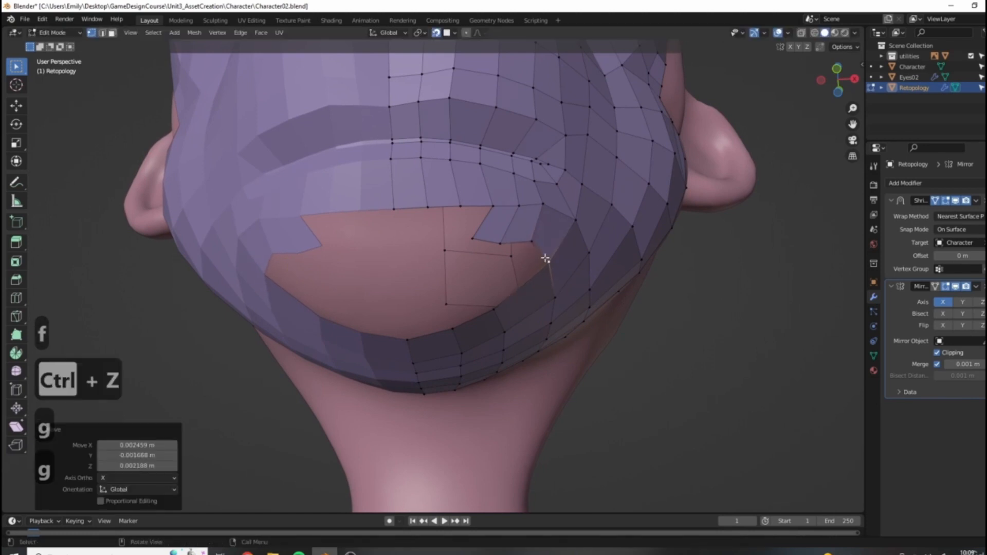
# Step: Reposition the lower vertices of the new quads under the lower lip so their bottom edge runs more evenly
pyautogui.press('g')
pyautogui.click(514, 254)
pyautogui.press('g')
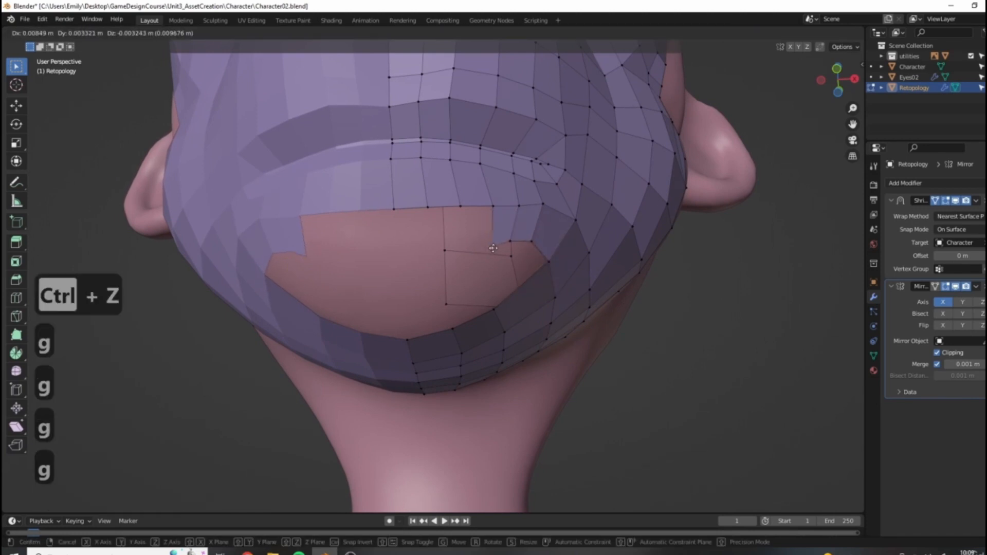
pyautogui.click(512, 241)
pyautogui.press('g')
pyautogui.click(515, 242)
pyautogui.scroll(-3, 515, 243)
pyautogui.moveTo(514, 242); pyautogui.dragTo(526, 250, button='middle')
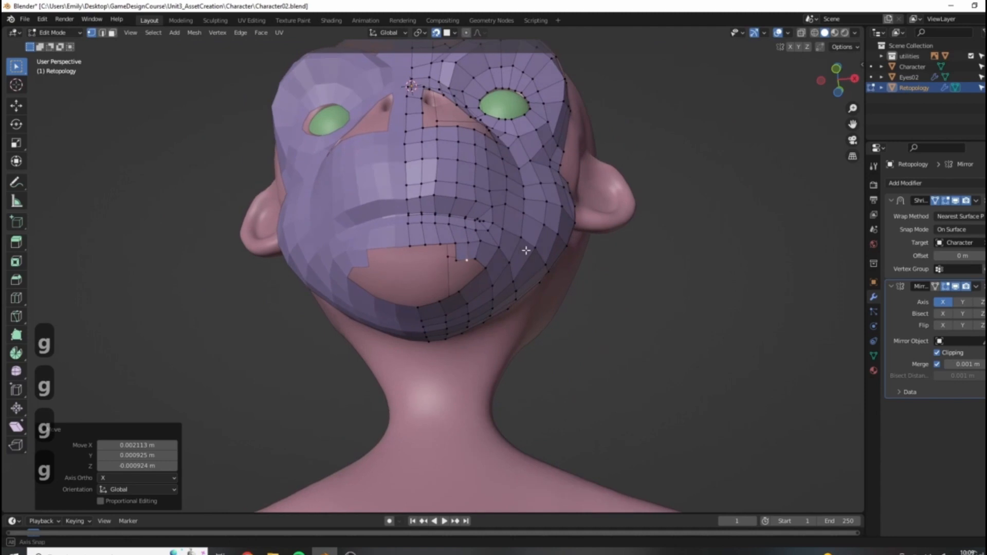
pyautogui.scroll(4, 526, 250)
pyautogui.press('g')
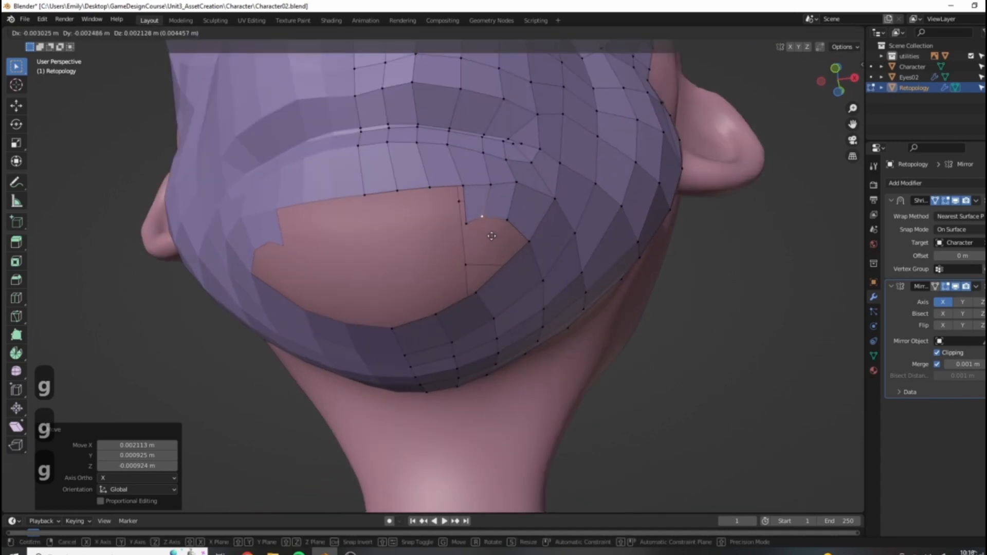
pyautogui.click(492, 236)
# Step: Bridge the lower lip to the chin rim with a face beside the centre line and divide it with three loop cuts
pyautogui.moveTo(465, 229); pyautogui.dragTo(411, 244, button='middle')
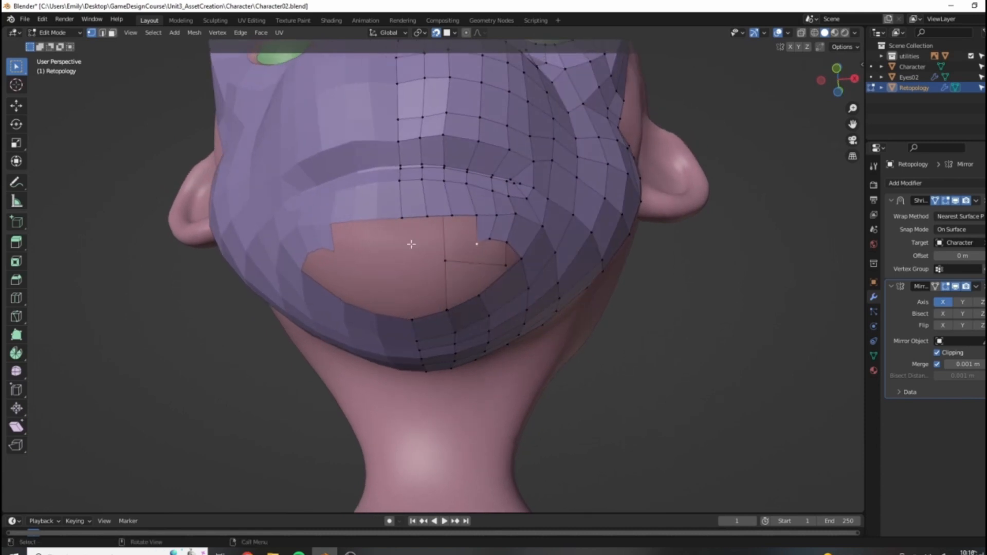
pyautogui.moveTo(460, 283); pyautogui.dragTo(355, 257, button='middle')
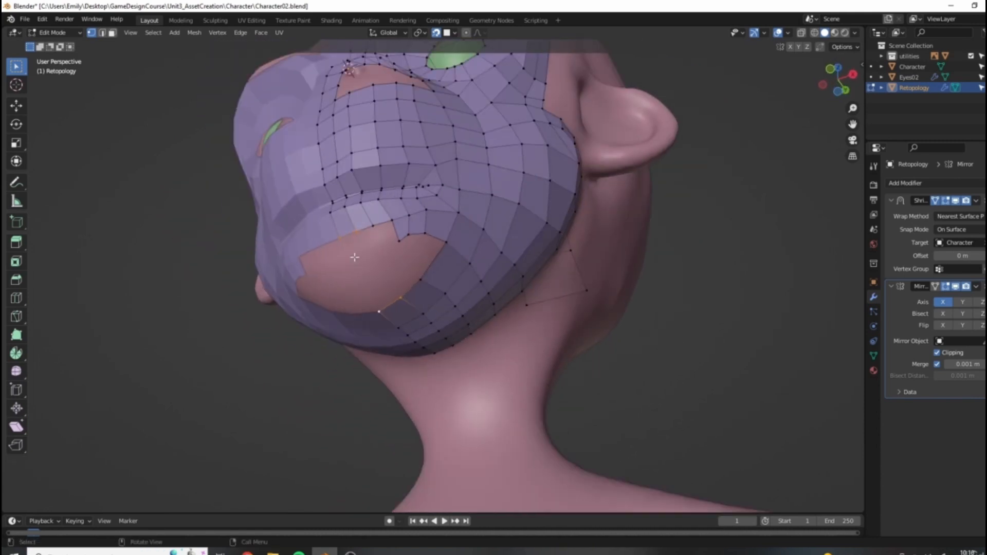
pyautogui.press('f')
pyautogui.hotkey('ctrl', 'r')
pyautogui.scroll(1, 377, 273)
pyautogui.scroll(1, 377, 272)
pyautogui.click(377, 272)
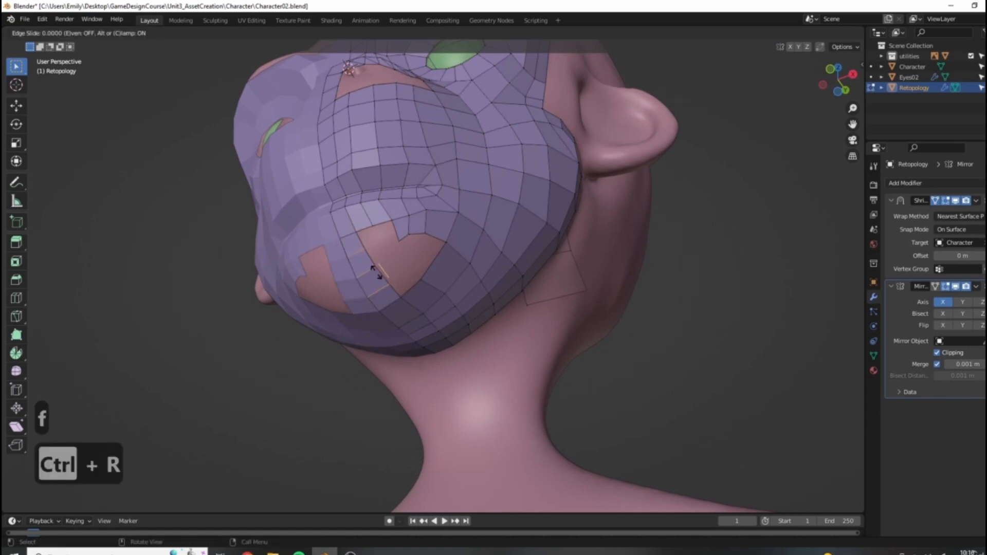
pyautogui.rightClick(414, 277)
pyautogui.moveTo(350, 261); pyautogui.dragTo(456, 326, button='middle')
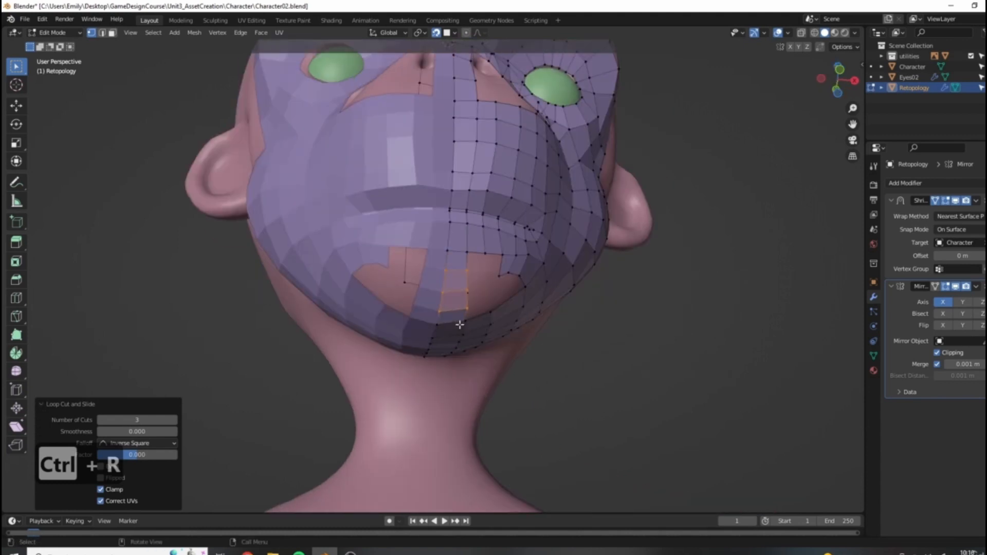
# Step: Straighten the bottom edge of the quads below the mouth corner by moving their two lower vertices
pyautogui.click(569, 346)
pyautogui.moveTo(569, 346); pyautogui.dragTo(445, 290, button='middle')
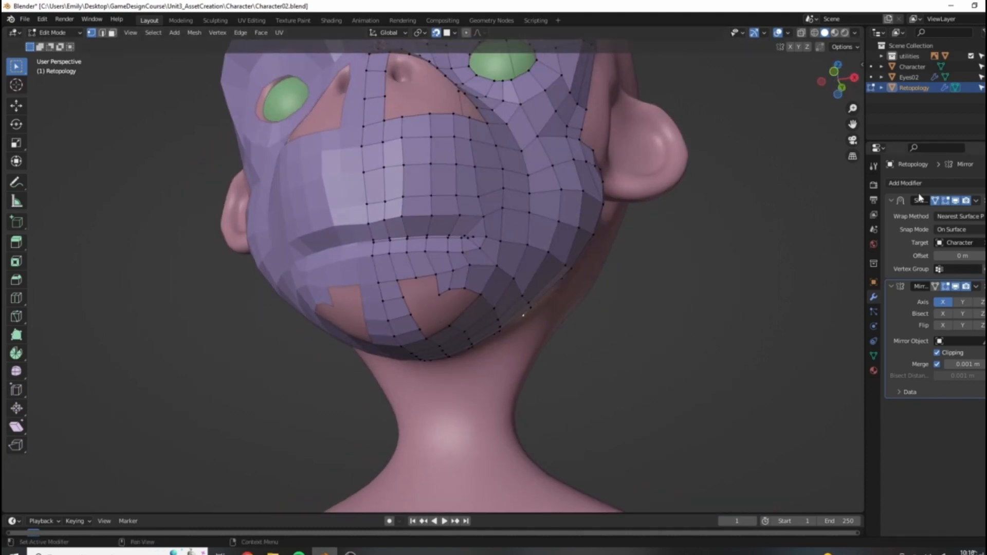
pyautogui.moveTo(400, 401); pyautogui.dragTo(352, 313, button='middle')
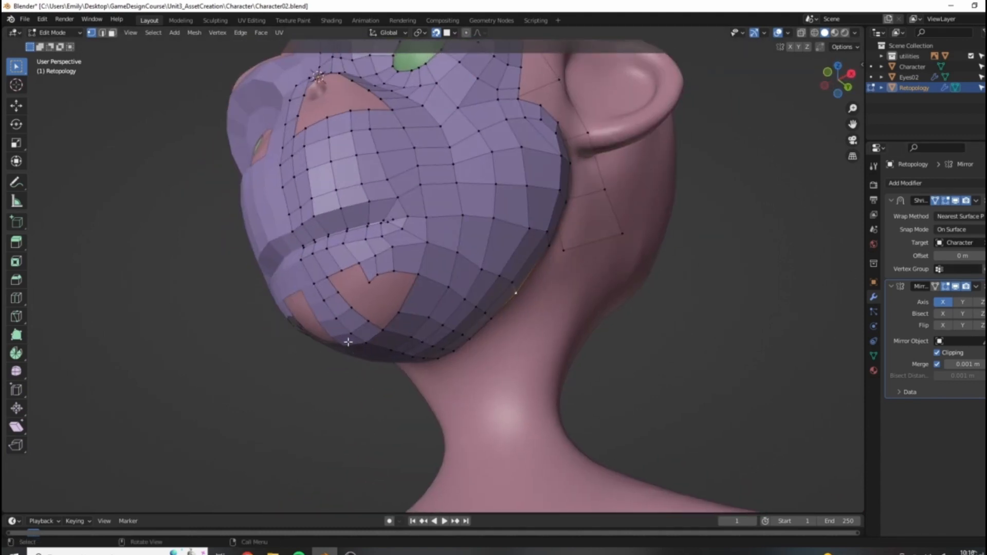
pyautogui.scroll(4, 351, 316)
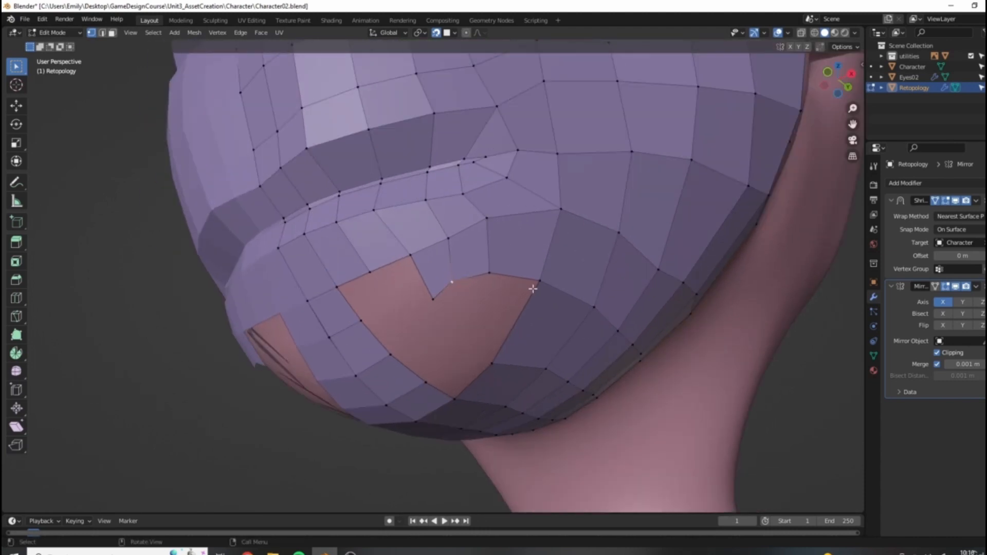
pyautogui.moveTo(519, 343); pyautogui.dragTo(486, 249, button='middle')
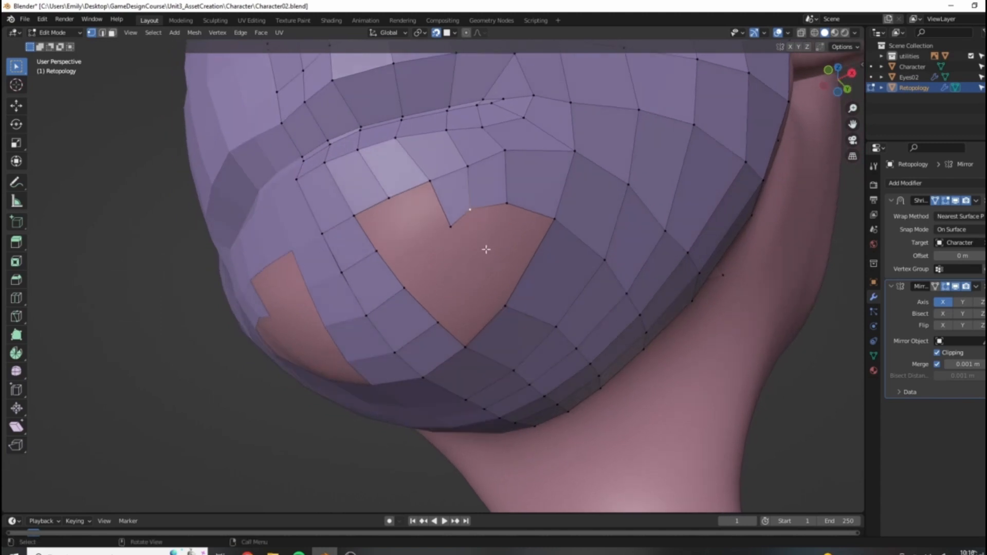
pyautogui.press('g')
pyautogui.click(507, 215)
pyautogui.press('g')
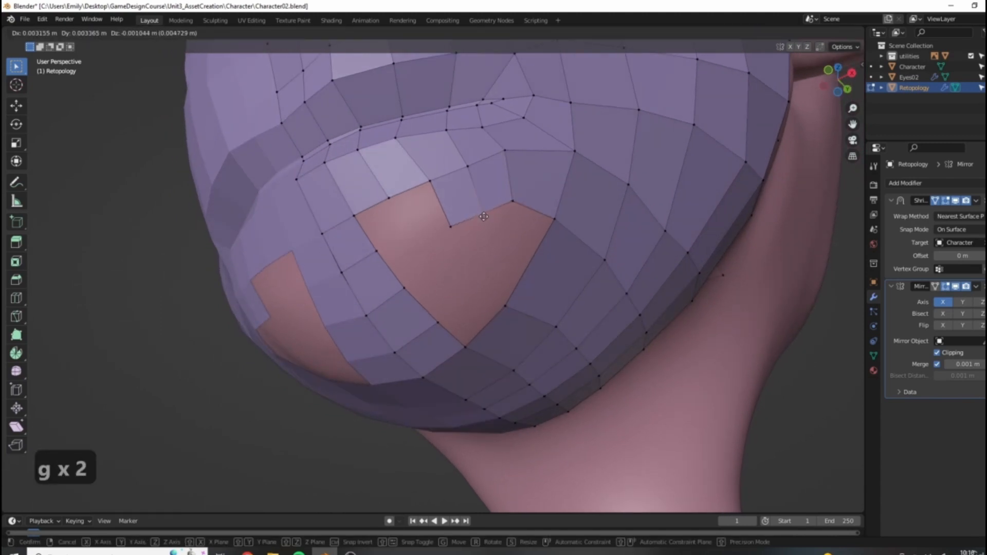
pyautogui.click(479, 218)
# Step: Fill a quad between the mouth-corner quads and the side rim of the chin opening
pyautogui.keyDown('shift'); pyautogui.click(514, 204); pyautogui.keyUp('shift')
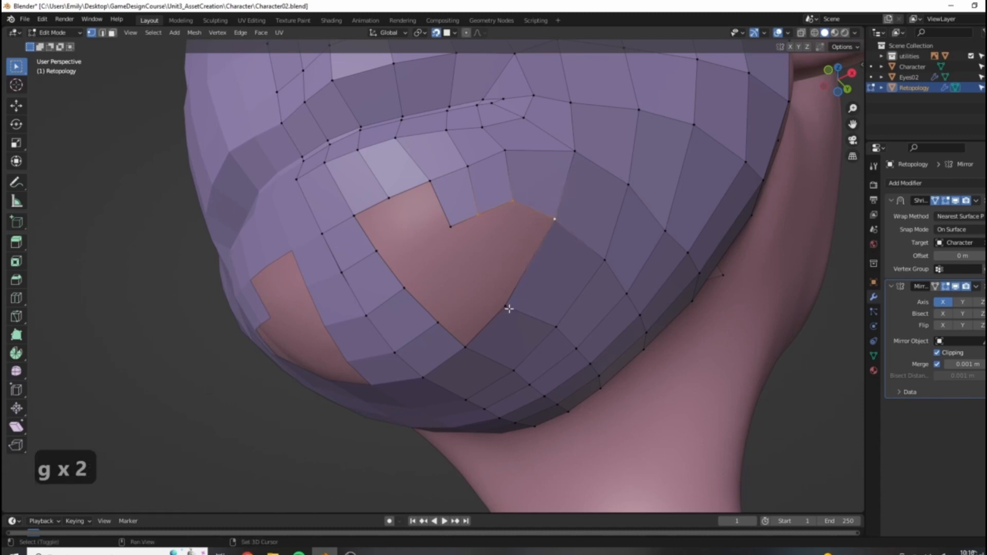
pyautogui.press('f')
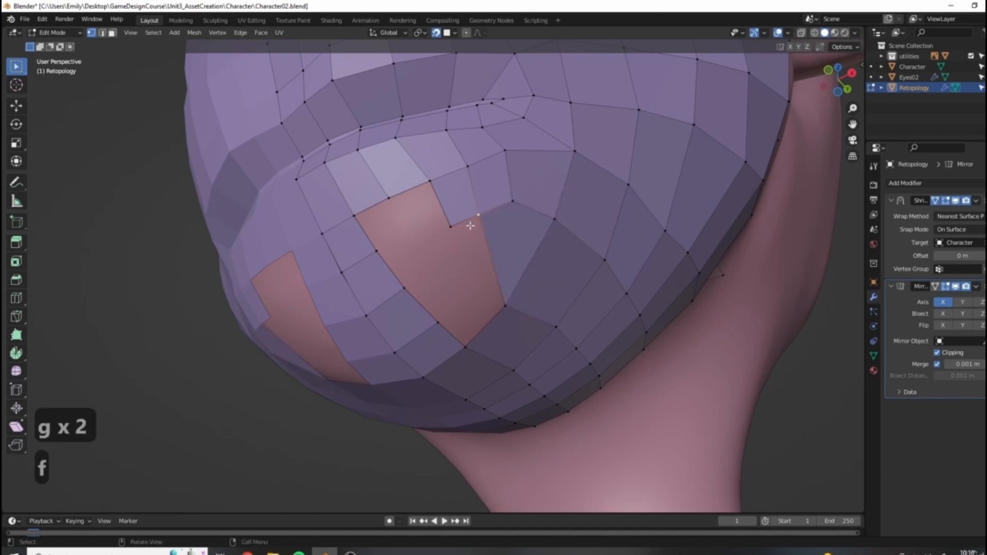
pyautogui.click(528, 215)
pyautogui.scroll(-6, 528, 215)
pyautogui.moveTo(528, 215)
pyautogui.mouseDown(button='middle')
pyautogui.moveTo(566, 281)
pyautogui.moveTo(517, 224)
pyautogui.mouseUp(button='middle')
pyautogui.scroll(3, 508, 256)
pyautogui.moveTo(579, 314); pyautogui.dragTo(518, 248, button='middle')
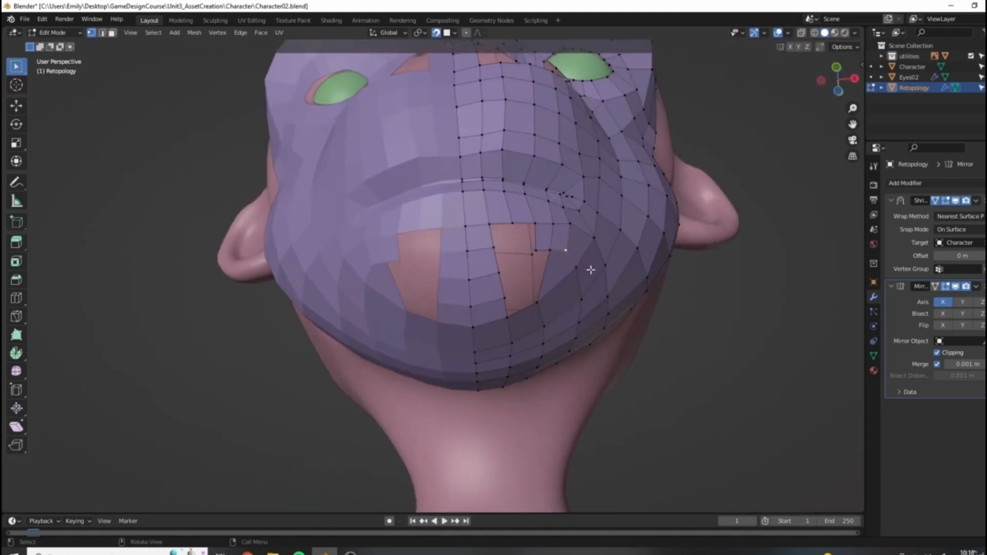
pyautogui.moveTo(591, 270); pyautogui.dragTo(549, 295, button='middle')
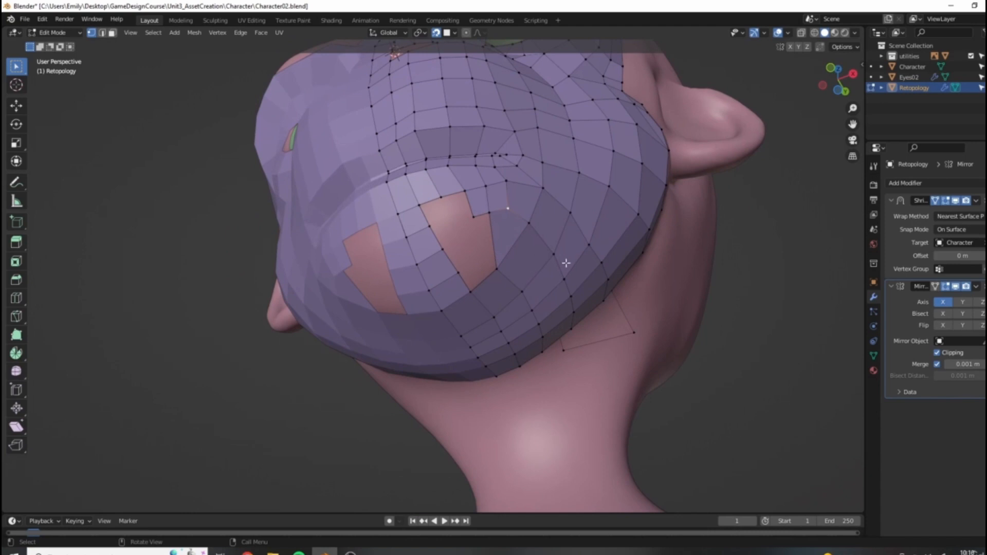
# Step: Delete the newly filled face along the side rim of the chin opening
pyautogui.press('x')
pyautogui.click(533, 286)
pyautogui.moveTo(749, 320); pyautogui.dragTo(550, 300, button='middle')
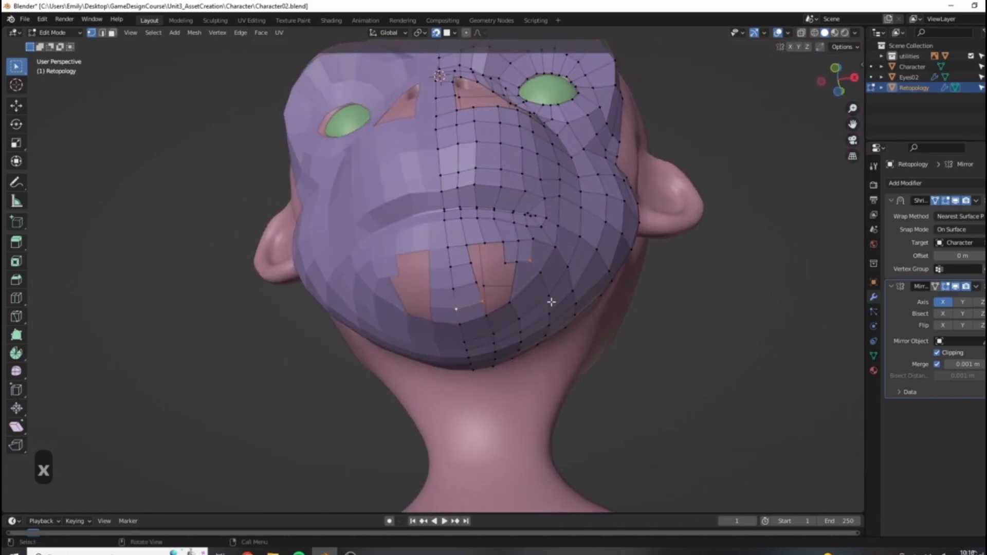
pyautogui.scroll(4, 524, 354)
pyautogui.moveTo(488, 348); pyautogui.dragTo(459, 357, button='middle')
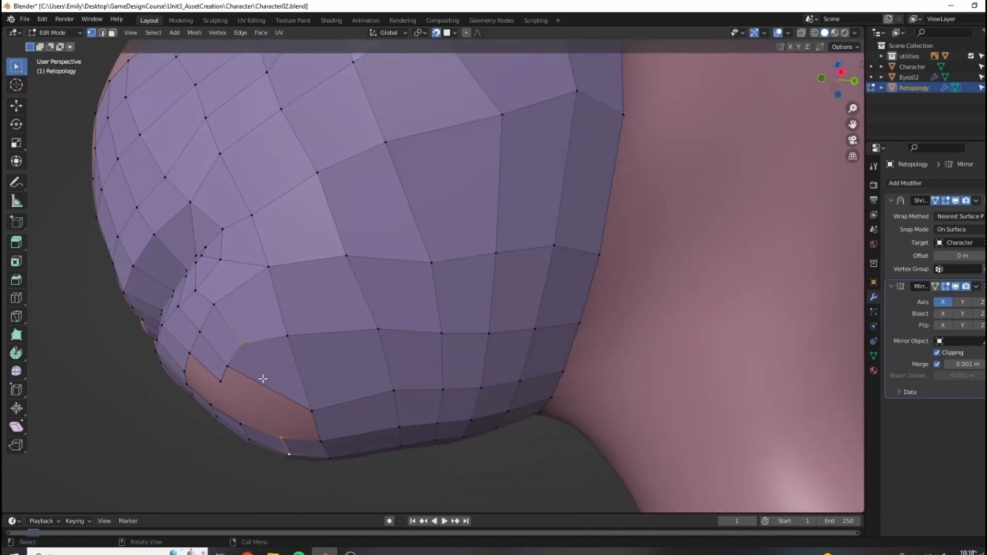
pyautogui.scroll(-2, 263, 378)
pyautogui.moveTo(304, 373); pyautogui.dragTo(421, 355, button='middle')
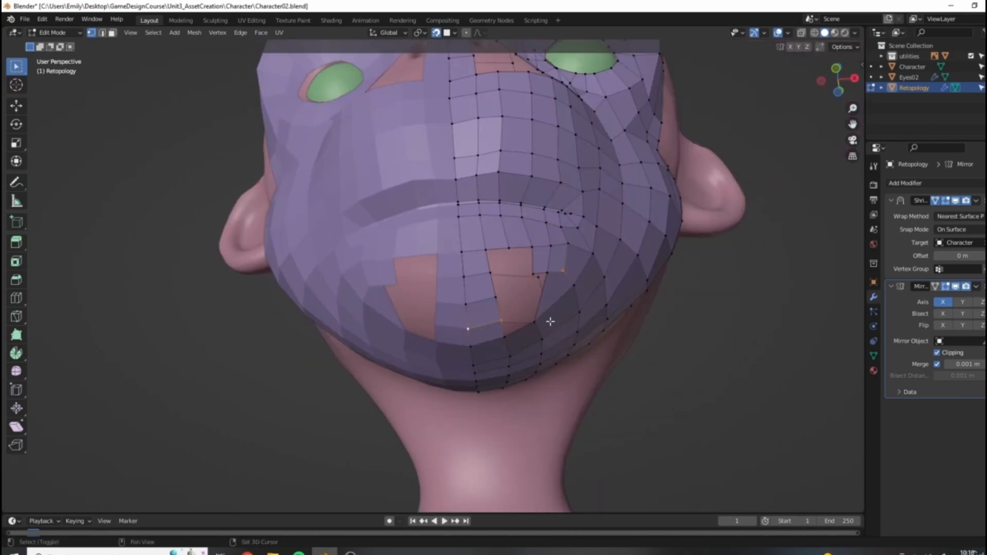
pyautogui.scroll(3, 154, 79)
pyautogui.click(112, 32)
pyautogui.click(628, 327)
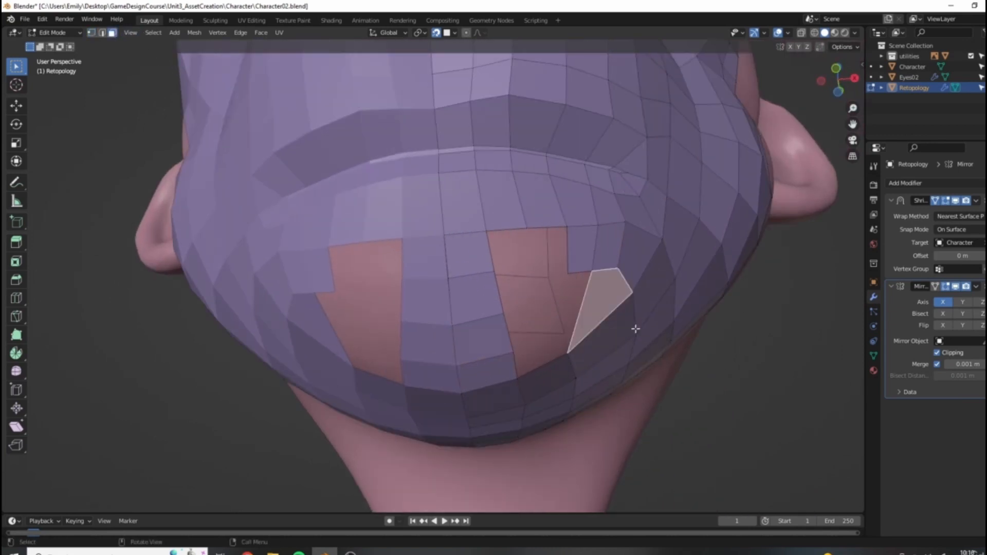
pyautogui.press('x')
pyautogui.click(597, 355)
# Step: Fill the remaining two quads below the lower lip to connect the mouth-corner quads with the centre strip
pyautogui.moveTo(661, 356); pyautogui.dragTo(468, 291, button='middle')
pyautogui.scroll(2, 467, 291)
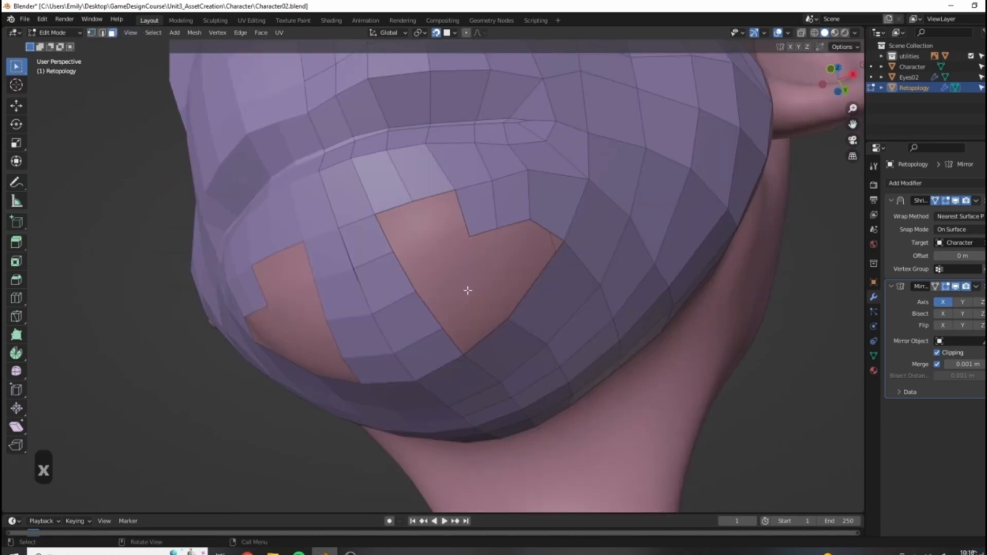
pyautogui.click(499, 228)
pyautogui.press('g')
pyautogui.click(473, 235)
pyautogui.press('f')
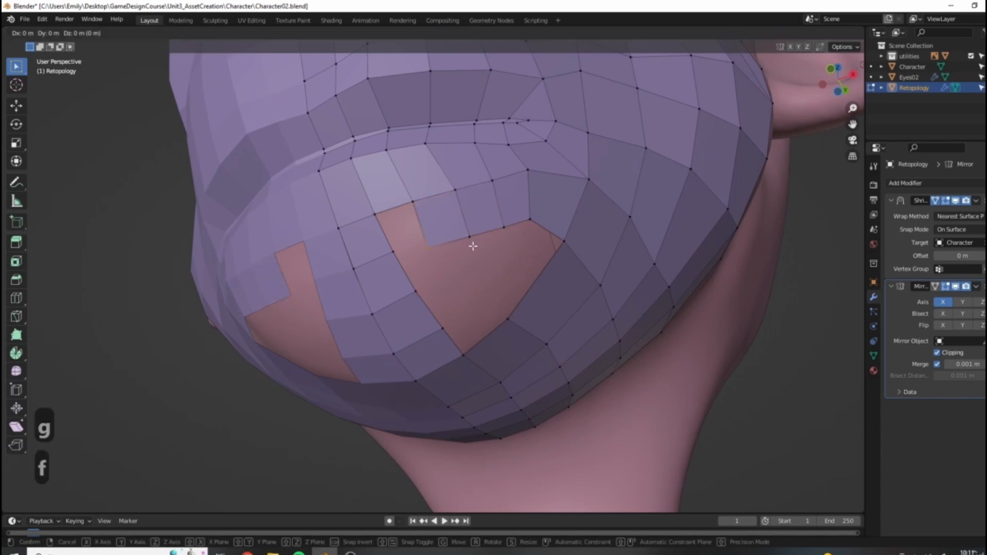
pyautogui.press('f')
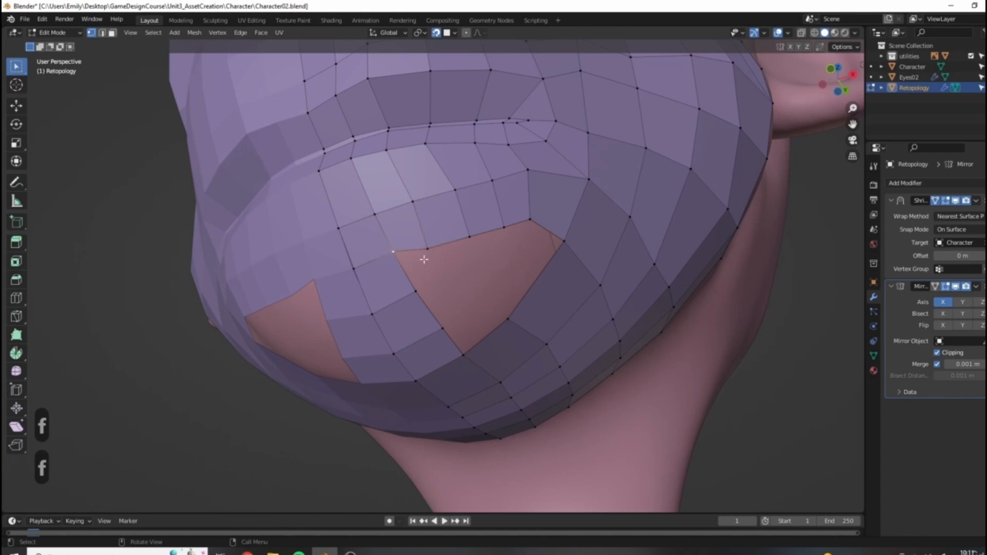
# Step: Even out the quad row below the lower lip by moving its bottom vertices and pulling the outer corner vertex toward the cheek
pyautogui.press('g')
pyautogui.press('g')
pyautogui.press('g')
pyautogui.click(509, 216)
pyautogui.press('g')
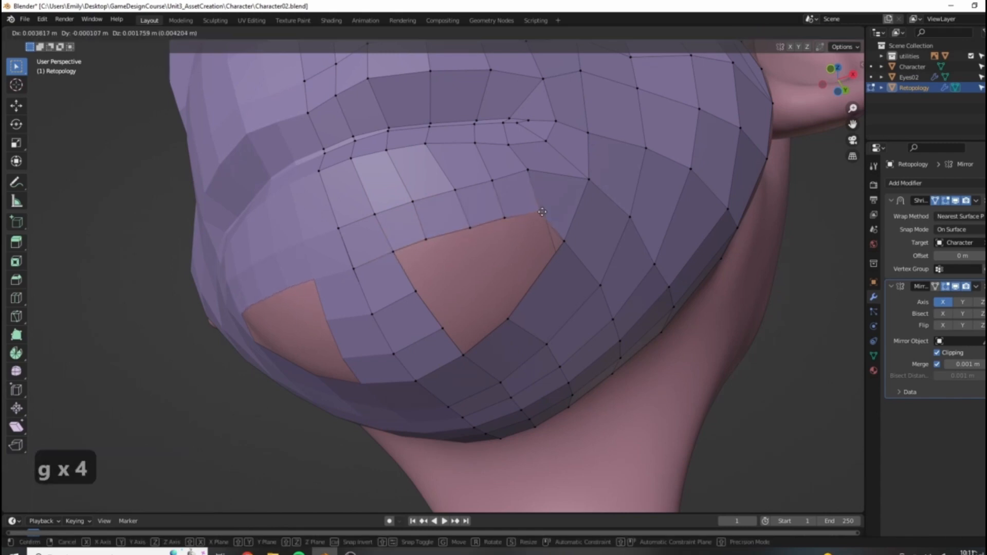
pyautogui.click(541, 211)
pyautogui.press('g')
pyautogui.click(539, 211)
pyautogui.press('g')
pyautogui.click(540, 211)
pyautogui.press('g')
pyautogui.click(540, 210)
# Step: Slide the side-rim vertices of the chin opening and add an edge loop running from that rim across the jaw
pyautogui.moveTo(540, 211); pyautogui.dragTo(550, 282, button='middle')
pyautogui.keyDown('shift'); pyautogui.click(519, 285); pyautogui.keyUp('shift')
pyautogui.press('g')
pyautogui.press('g')
pyautogui.click(562, 298)
pyautogui.hotkey('ctrl', 'e')
pyautogui.hotkey('ctrl', 'r')
pyautogui.click(539, 242)
pyautogui.rightClick(539, 242)
pyautogui.moveTo(539, 243); pyautogui.dragTo(619, 286, button='middle')
pyautogui.hotkey('ctrl', 'r')
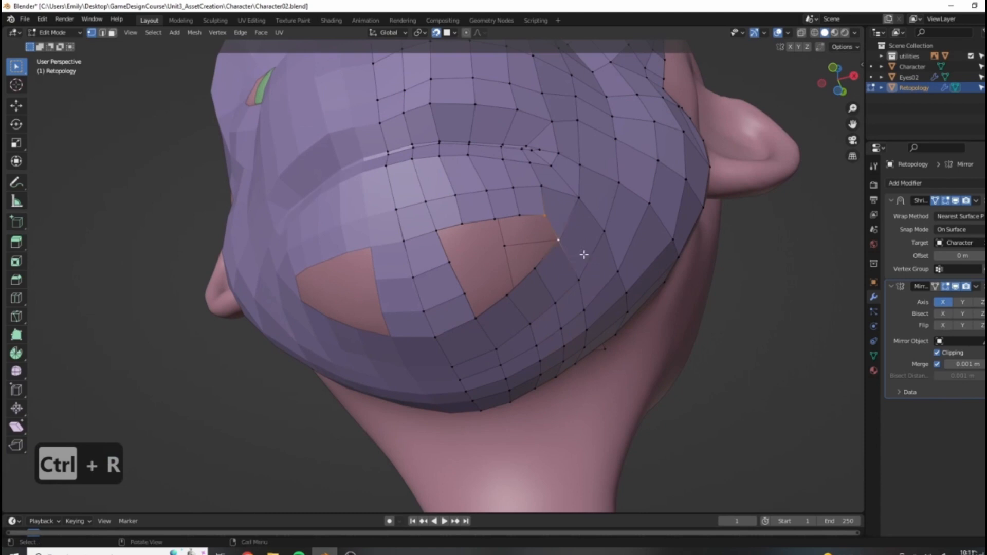
# Step: Fill two quads from the side rim into the chin opening and adjust the vertices along their upper edge
pyautogui.press('f')
pyautogui.press('f')
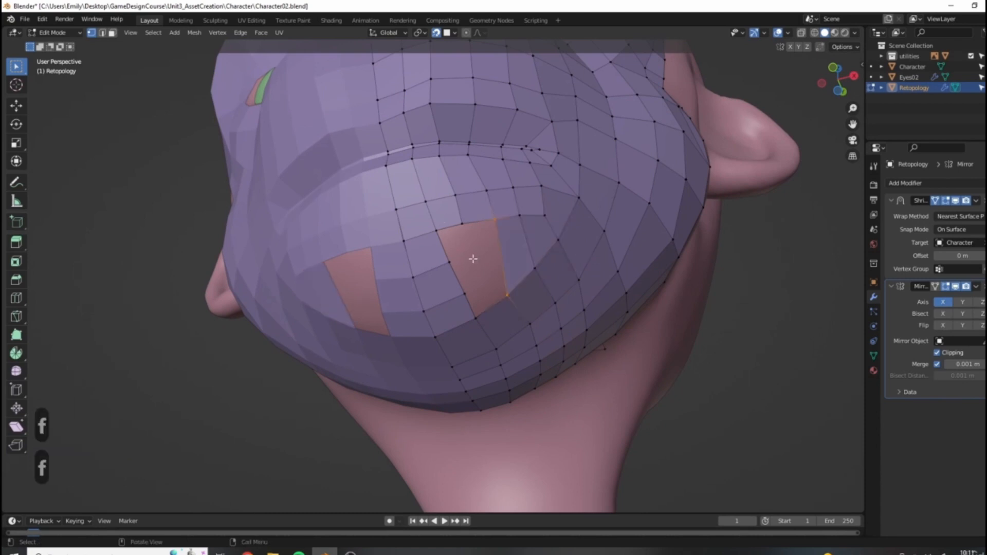
pyautogui.click(553, 216)
pyautogui.press('g')
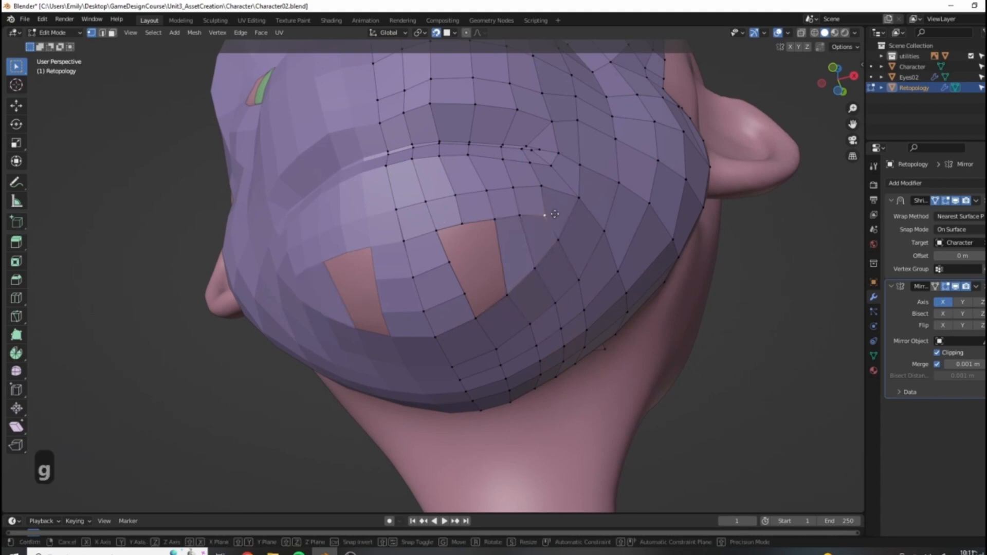
pyautogui.click(502, 229)
# Step: Add a centred edge loop from the chin opening around the mouth corner and across the cheek
pyautogui.moveTo(502, 230); pyautogui.dragTo(591, 172, button='middle')
pyautogui.hotkey('ctrl', 'r')
pyautogui.rightClick(550, 284)
pyautogui.hotkey('ctrl', 'r')
pyautogui.click(591, 154)
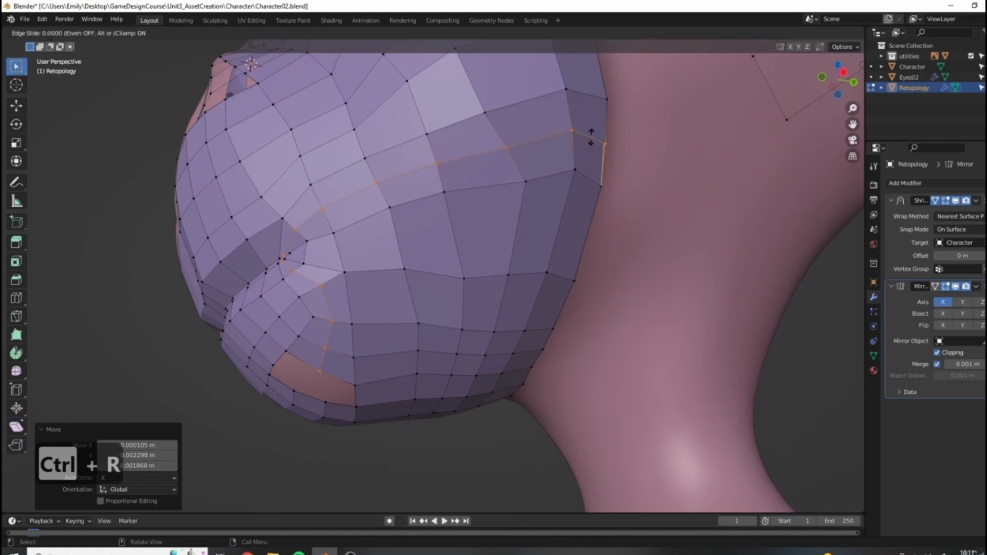
pyautogui.rightClick(591, 150)
# Step: Add another edge loop from below the mouth corner down the side of the jaw and slide it into even spacing
pyautogui.hotkey('ctrl', 'r')
pyautogui.rightClick(632, 276)
pyautogui.moveTo(633, 276); pyautogui.dragTo(591, 319, button='middle')
pyautogui.hotkey('ctrl', 'r')
pyautogui.click(591, 319)
pyautogui.rightClick(591, 319)
pyautogui.press('g')
pyautogui.press('g')
pyautogui.click(447, 267)
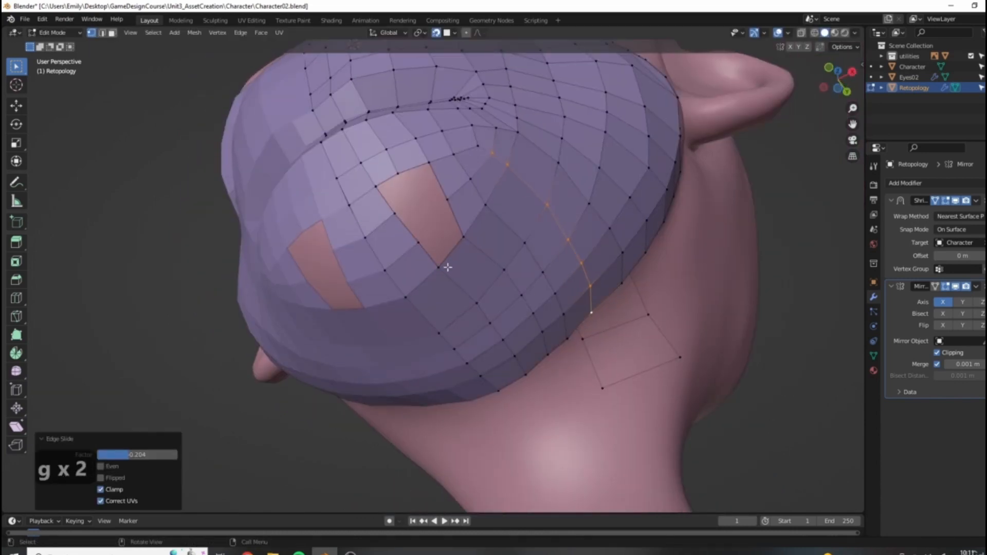
# Step: Fill the upper quads of the remaining chin opening beside the centre strip and reposition their lower vertex
pyautogui.moveTo(448, 267); pyautogui.dragTo(479, 260, button='middle')
pyautogui.press('f')
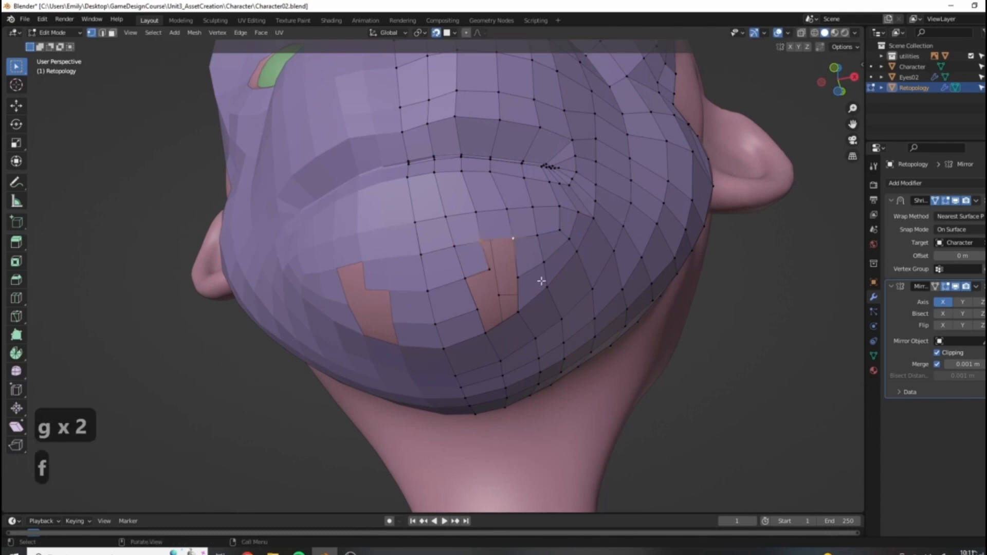
pyautogui.press('f')
pyautogui.press('g')
pyautogui.click(500, 275)
# Step: Close the rest of the chin opening with two quads, moving the upper edge vertex to even their shape
pyautogui.moveTo(500, 275); pyautogui.dragTo(521, 307, button='middle')
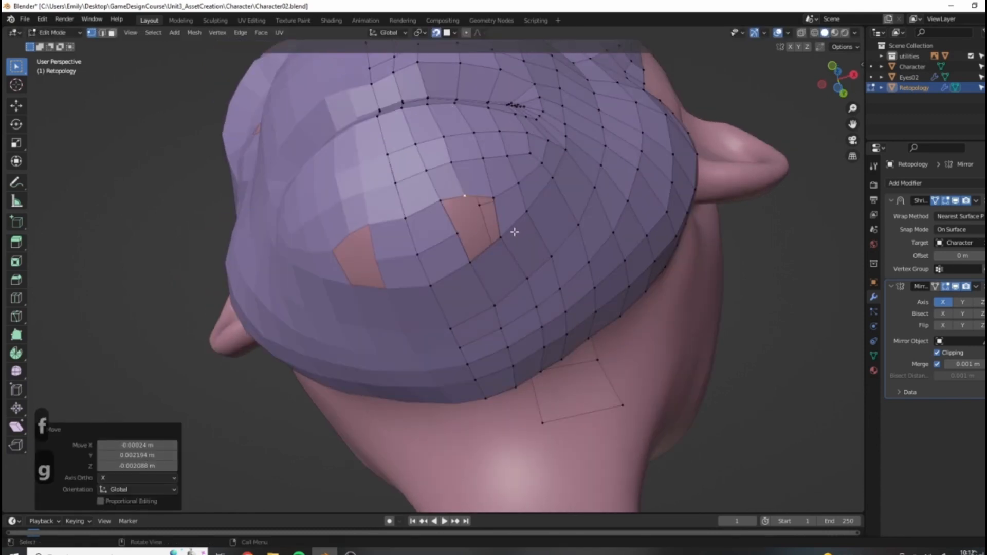
pyautogui.press('f')
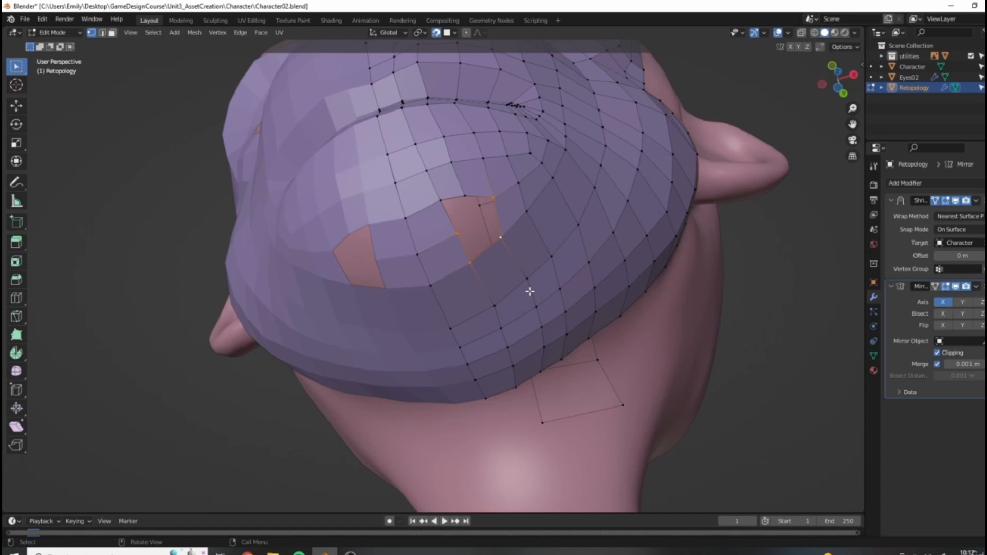
pyautogui.press('g')
pyautogui.click(468, 190)
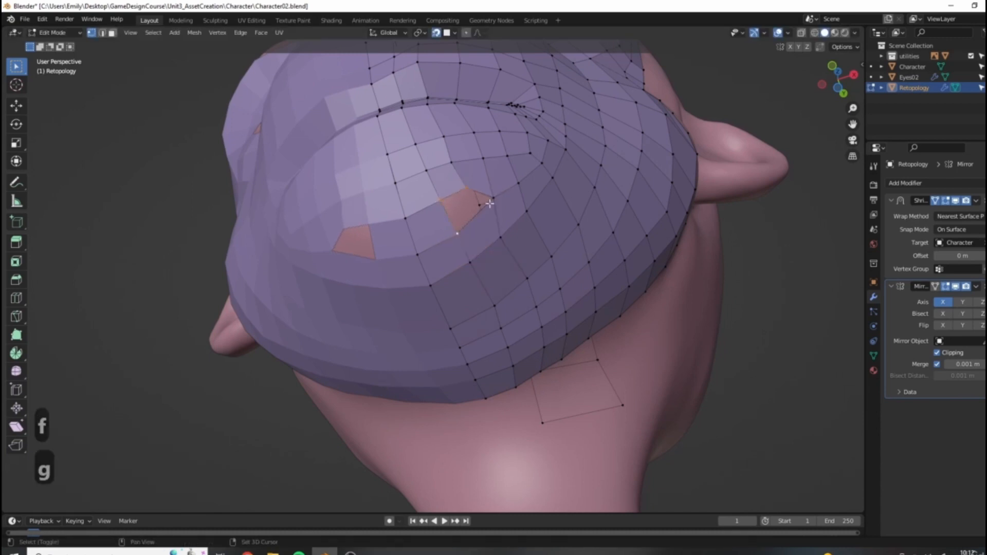
pyautogui.scroll(-6, 489, 204)
pyautogui.press('f')
pyautogui.moveTo(551, 276); pyautogui.dragTo(458, 278, button='middle')
pyautogui.moveTo(505, 205); pyautogui.dragTo(462, 262, button='middle')
pyautogui.scroll(5, 463, 261)
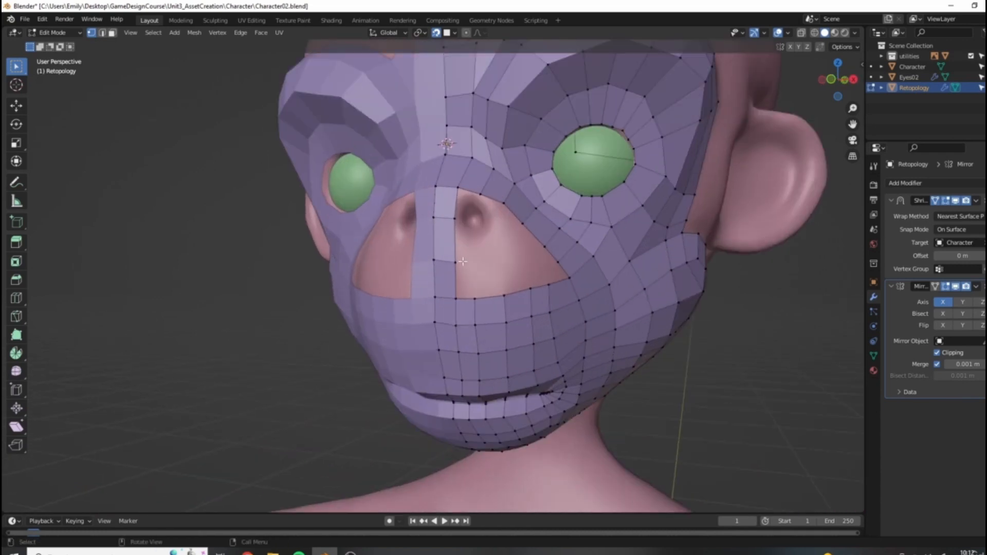
pyautogui.scroll(4, 516, 247)
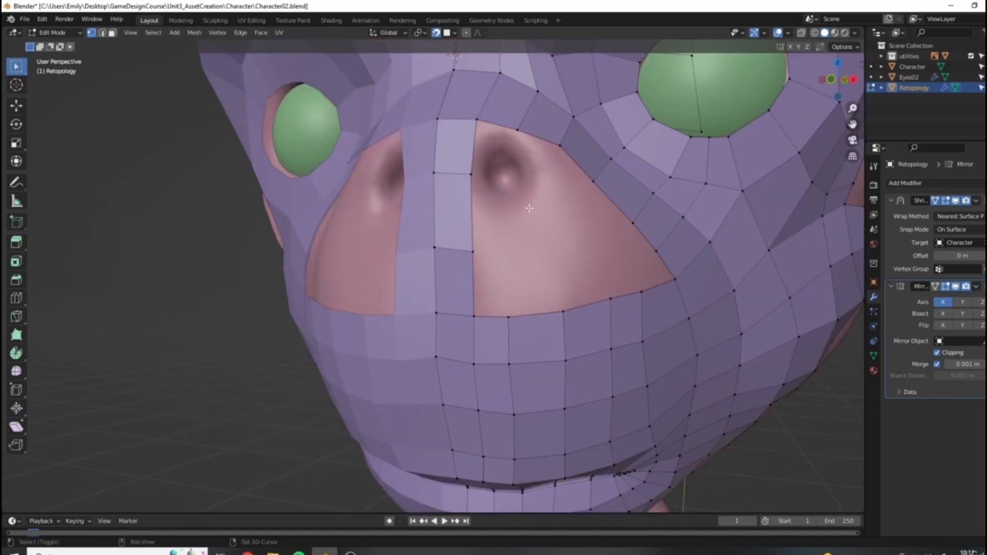
# Step: Raise the upper cross edge of the centre nose strip along the Z axis
pyautogui.click(387, 279)
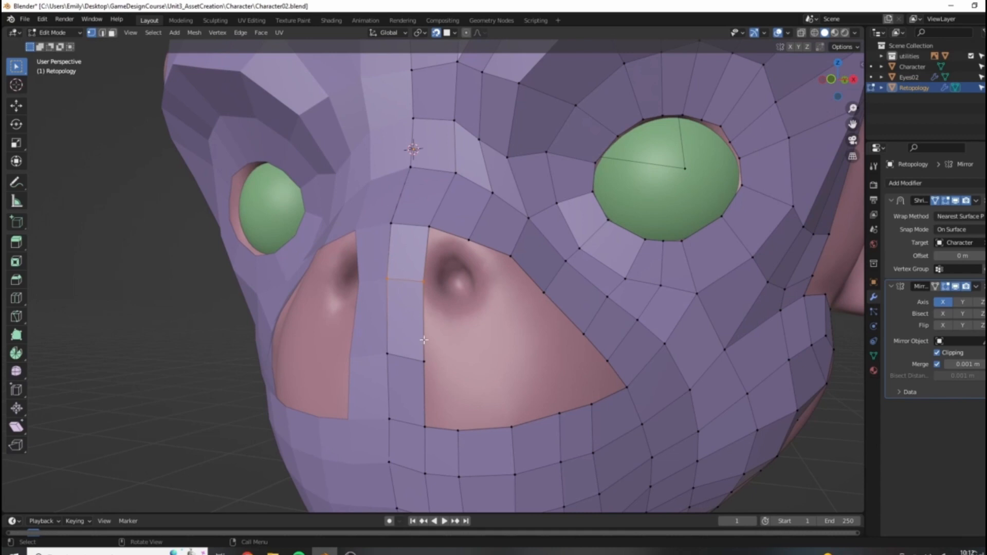
pyautogui.press('g')
pyautogui.press('z')
pyautogui.click(424, 321)
# Step: Add two centred loop cuts across the centre nose strip, one below the raised edge and one in its lowest face
pyautogui.hotkey('ctrl', 'r')
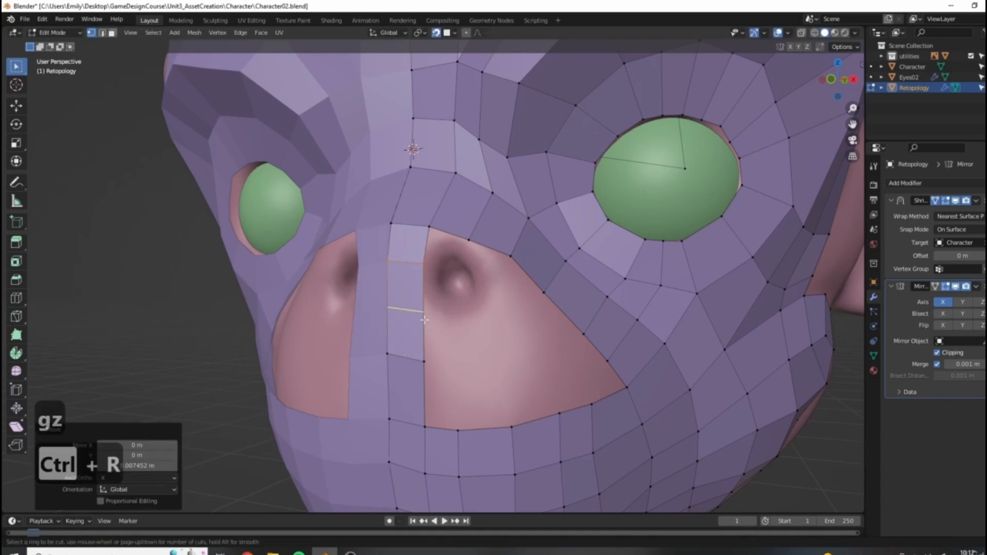
pyautogui.click(425, 320)
pyautogui.moveTo(424, 320); pyautogui.dragTo(433, 340, button='middle')
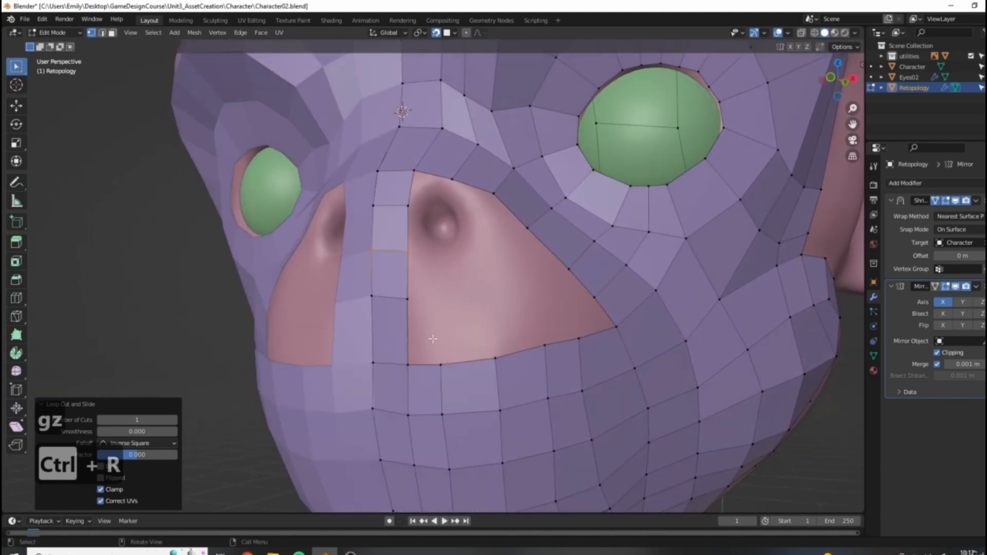
pyautogui.click(570, 271)
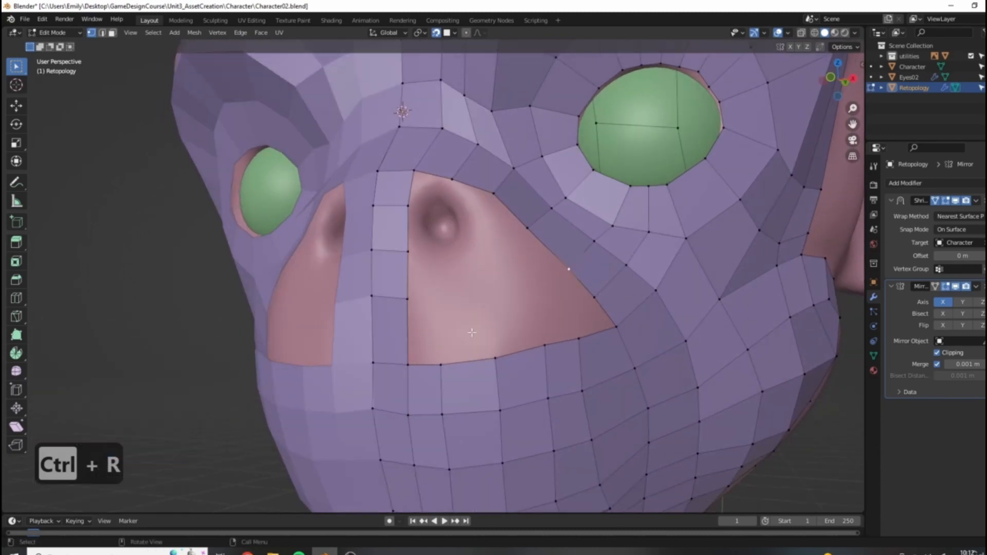
pyautogui.hotkey('ctrl', 'r')
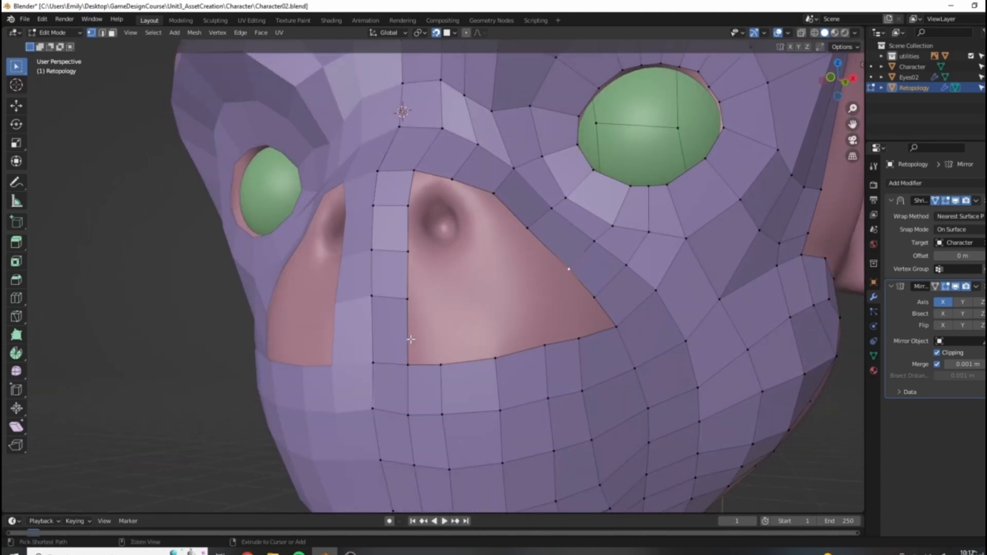
pyautogui.click(408, 331)
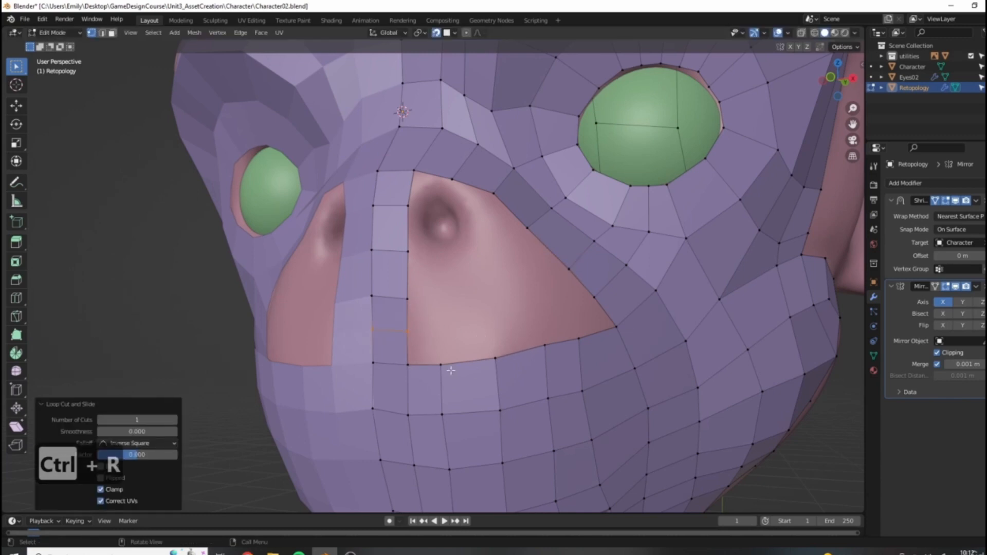
# Step: Fill a row of quads along the lower edge of the nose opening, from the centre strip to the outer corner
pyautogui.click(408, 301)
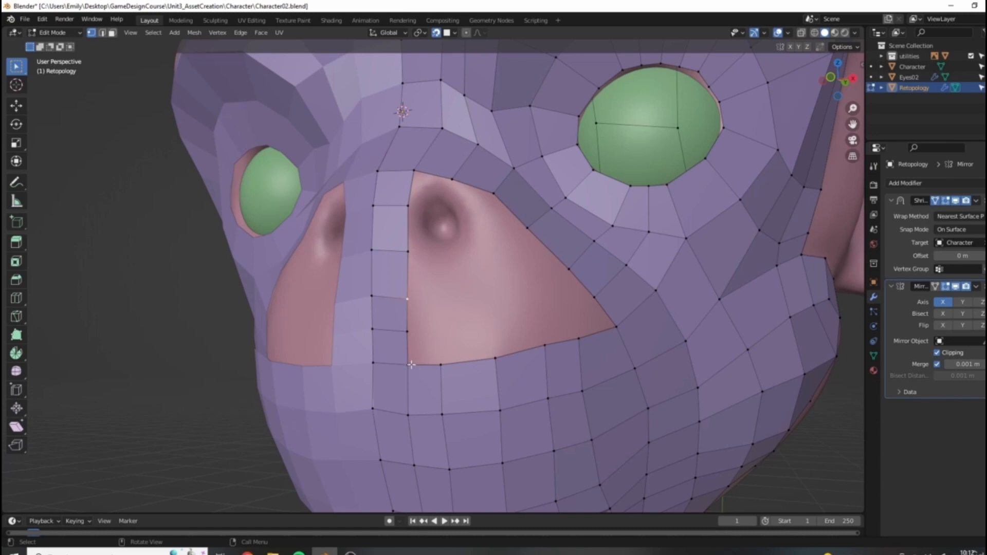
pyautogui.press('f')
pyautogui.press('f')
pyautogui.press('f')
pyautogui.press('f')
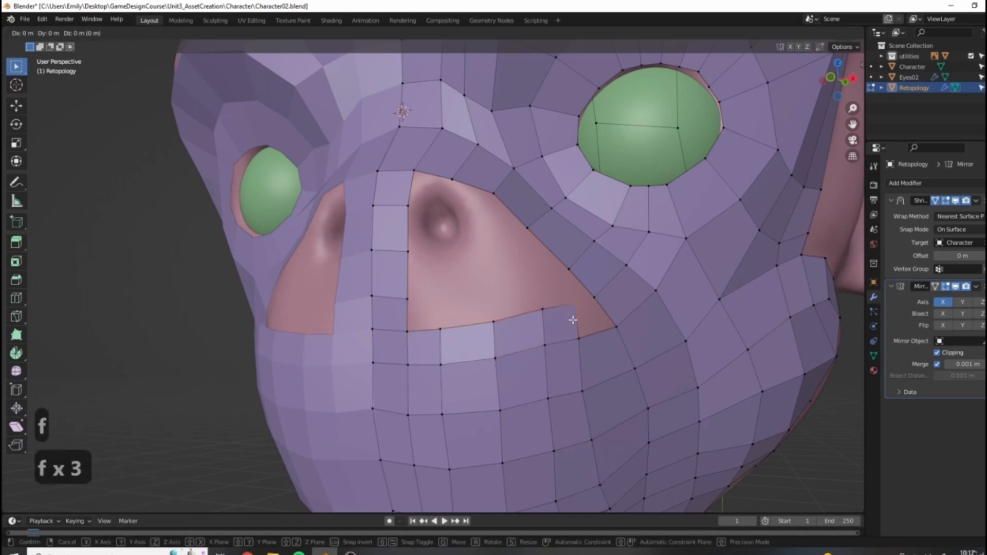
pyautogui.click(580, 339)
pyautogui.press('f')
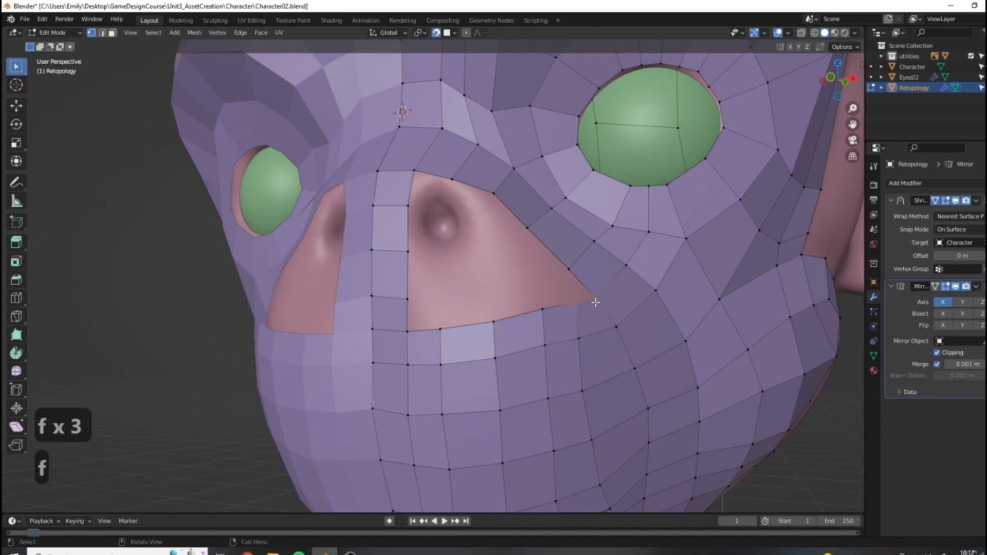
# Step: Shift the outer vertices of the new row and the vertices beneath them toward the centre line
pyautogui.press('g')
pyautogui.click(566, 304)
pyautogui.press('g')
pyautogui.press('g')
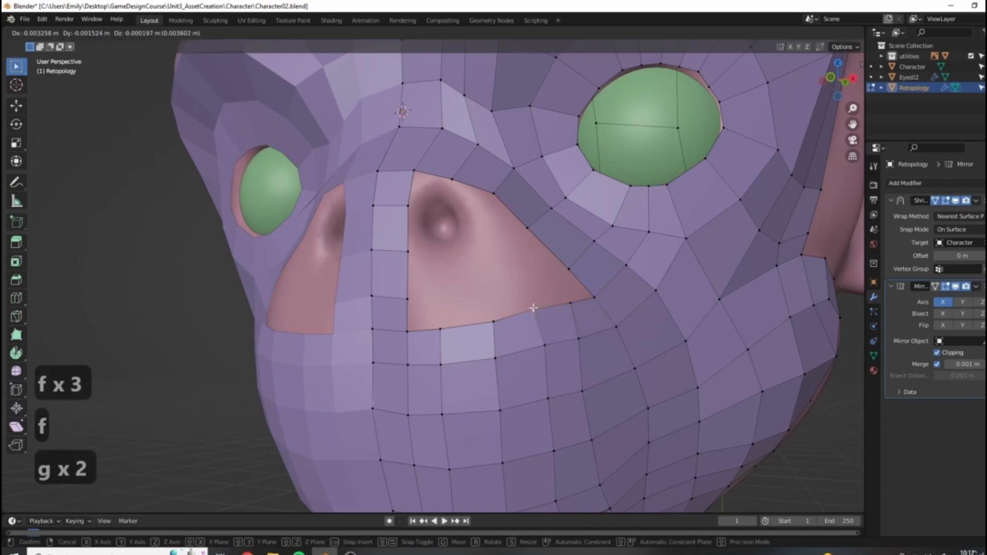
pyautogui.click(538, 352)
pyautogui.click(548, 398)
pyautogui.press('g')
pyautogui.click(543, 399)
# Step: Move the next inner column of three vertices below the nose opening closer to the centre line
pyautogui.click(498, 413)
pyautogui.press('g')
pyautogui.click(490, 412)
pyautogui.click(495, 358)
pyautogui.press('g')
pyautogui.click(483, 357)
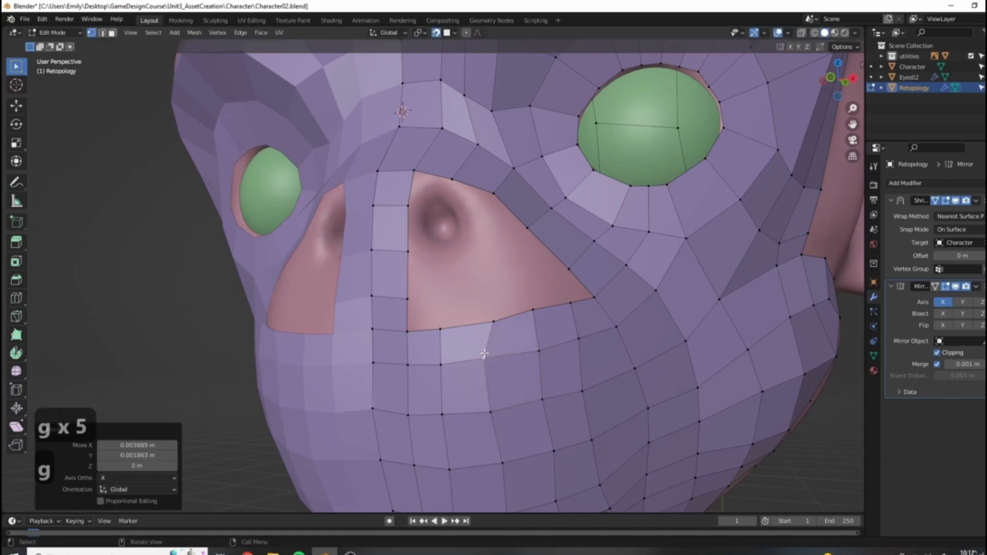
pyautogui.click(493, 321)
pyautogui.press('g')
pyautogui.click(482, 324)
# Step: Fill a second row of quads across the bottom of the nose opening, out to the cheek edge
pyautogui.click(405, 328)
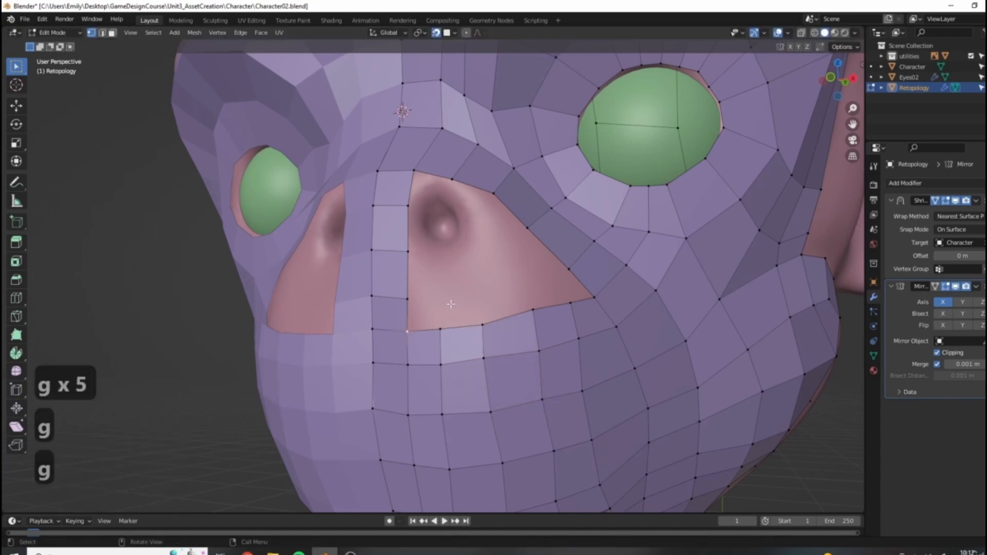
pyautogui.press('g')
pyautogui.click(448, 301)
pyautogui.press('f')
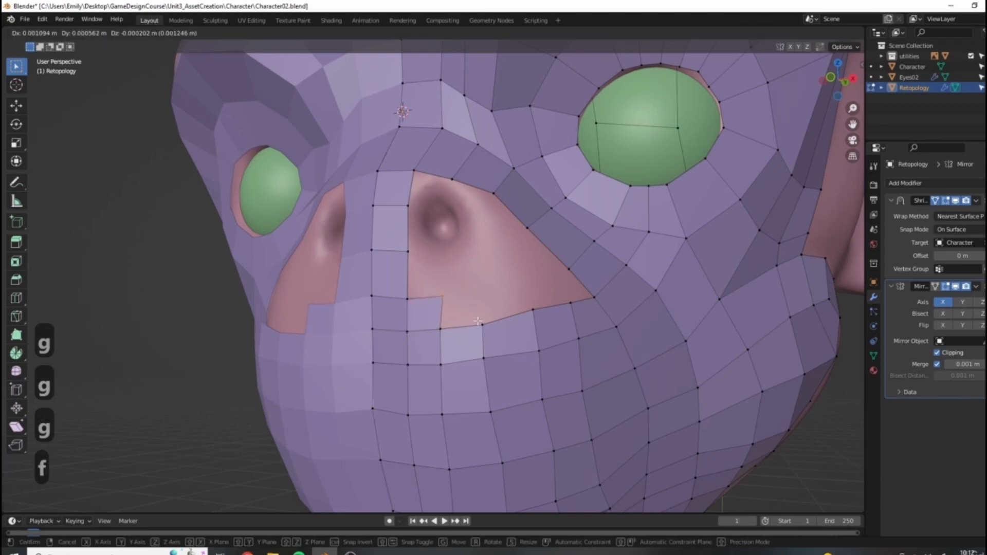
pyautogui.press('f')
pyautogui.press('f')
pyautogui.press('f')
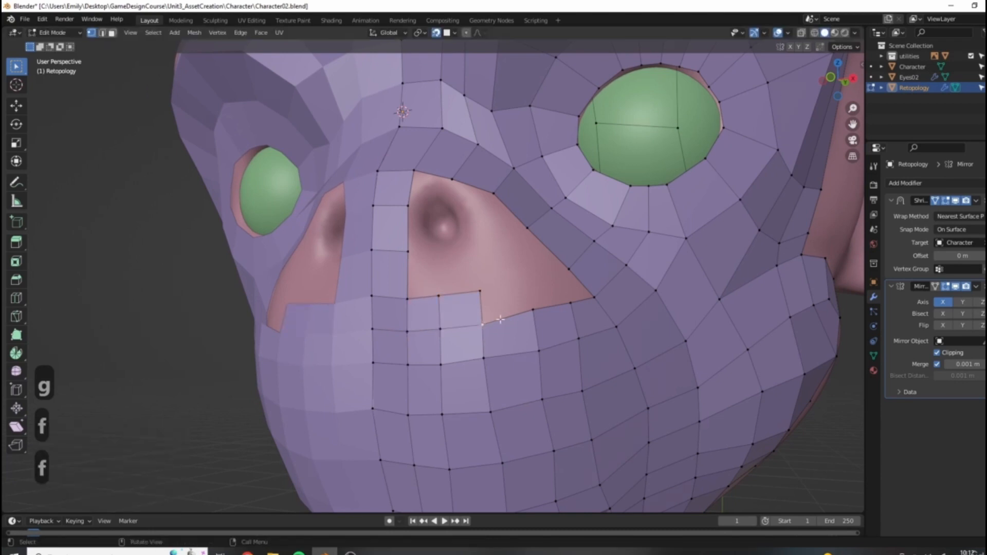
pyautogui.press('f')
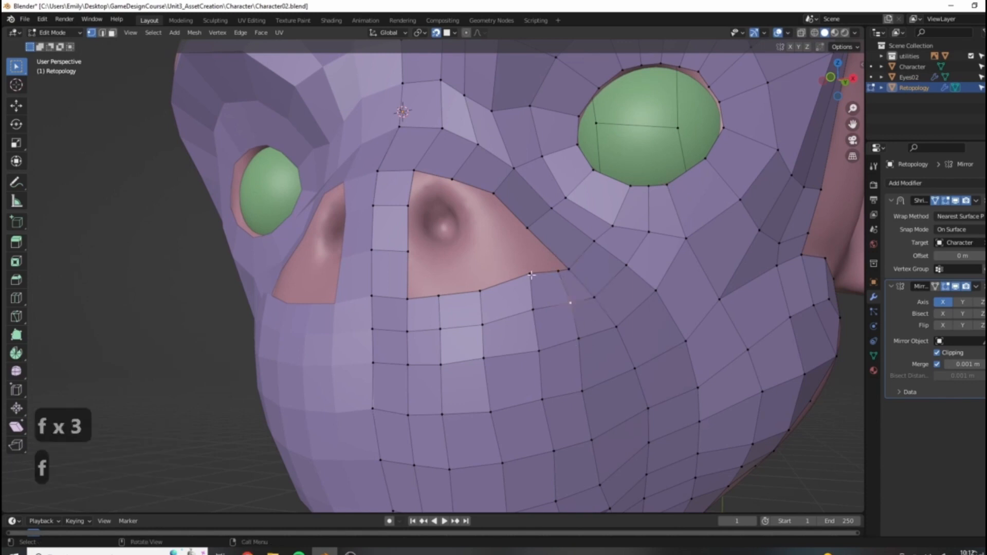
# Step: Lower the outer vertex on the nose opening's bottom edge and the vertex directly beneath it to even the quads
pyautogui.click(533, 276)
pyautogui.press('g')
pyautogui.click(527, 283)
pyautogui.press('g')
pyautogui.click(531, 312)
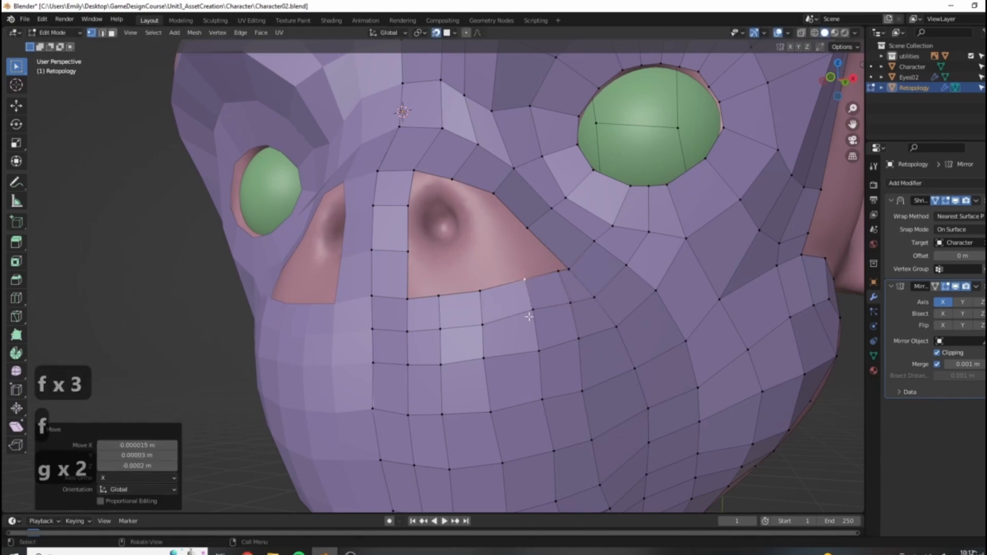
pyautogui.click(533, 312)
pyautogui.press('g')
pyautogui.click(530, 323)
# Step: Nudge the three lower vertices in the same column of the upper lip to smooth the edge flow
pyautogui.click(539, 353)
pyautogui.press('g')
pyautogui.click(536, 357)
pyautogui.moveTo(532, 389); pyautogui.dragTo(542, 399)
pyautogui.press('g')
pyautogui.click(548, 400)
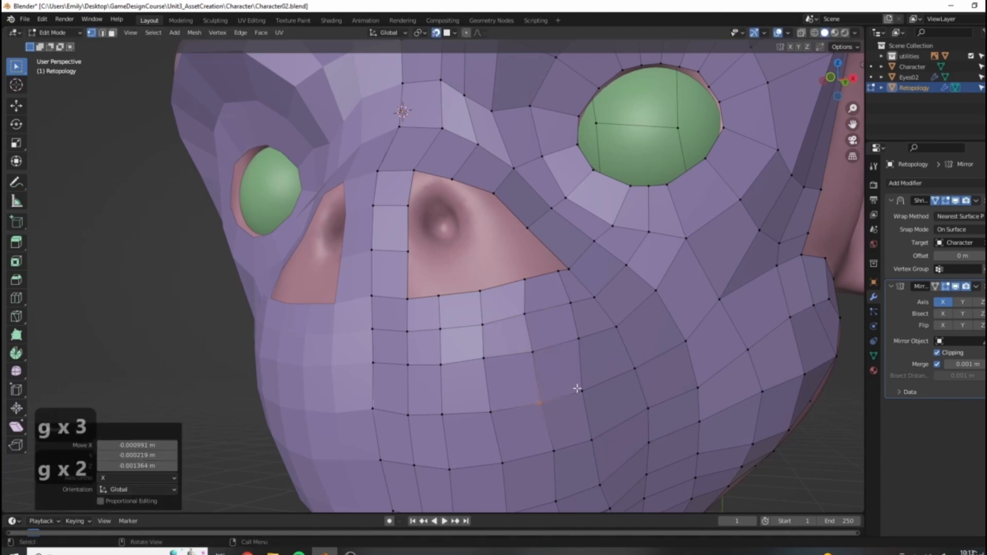
pyautogui.moveTo(543, 447); pyautogui.dragTo(559, 456)
pyautogui.press('g')
pyautogui.click(554, 459)
# Step: Adjust the lower edge of the nose opening and merge the two adjacent vertices at its outer corner at center
pyautogui.click(530, 285)
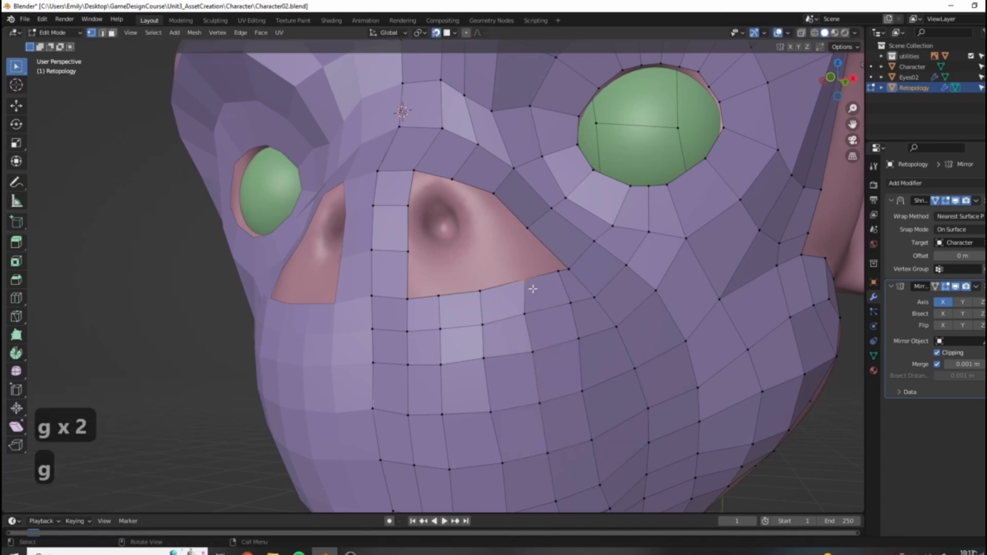
pyautogui.press('g')
pyautogui.click(529, 287)
pyautogui.click(559, 270)
pyautogui.scroll(2, 604, 288)
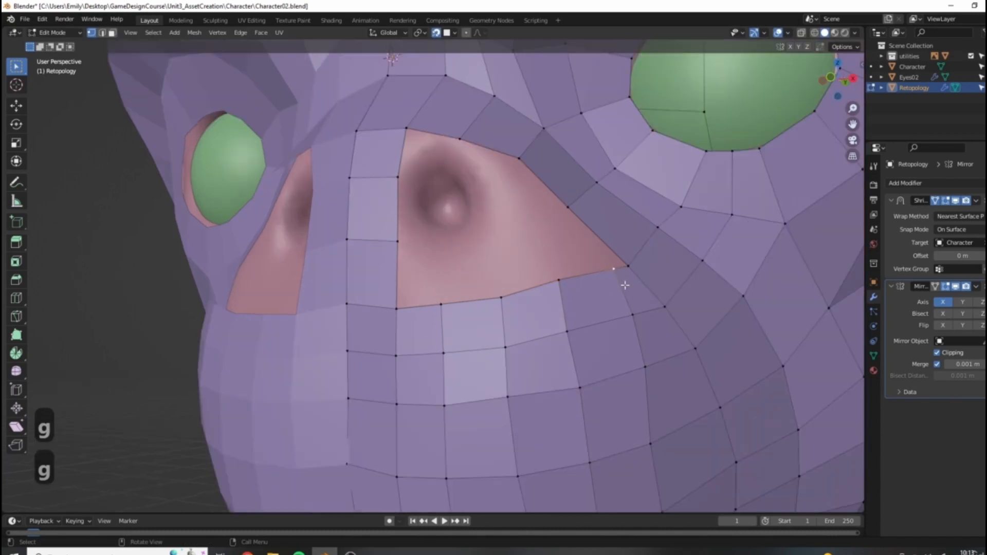
pyautogui.keyDown('shift'); pyautogui.moveTo(626, 284); pyautogui.dragTo(525, 266, button='middle'); pyautogui.keyUp('shift')
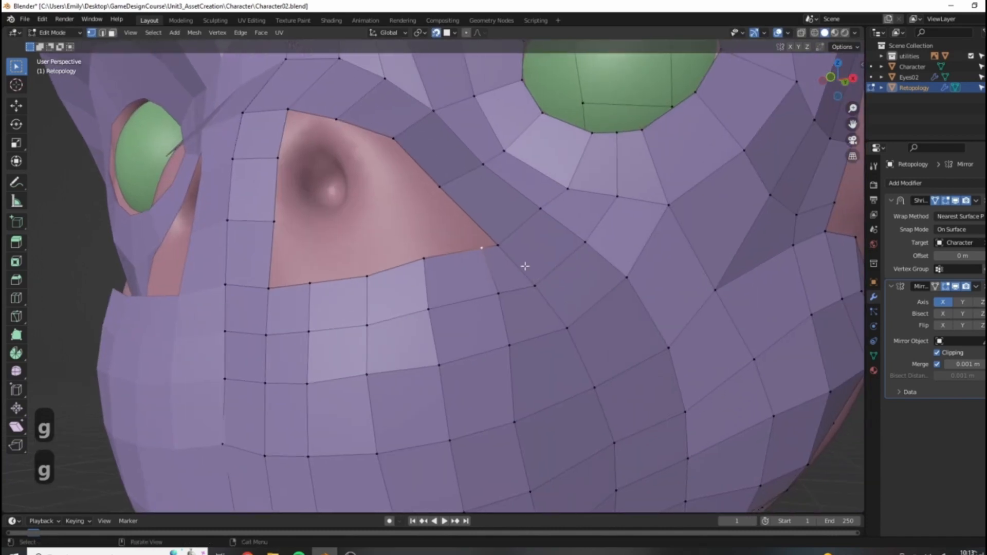
pyautogui.click(484, 247)
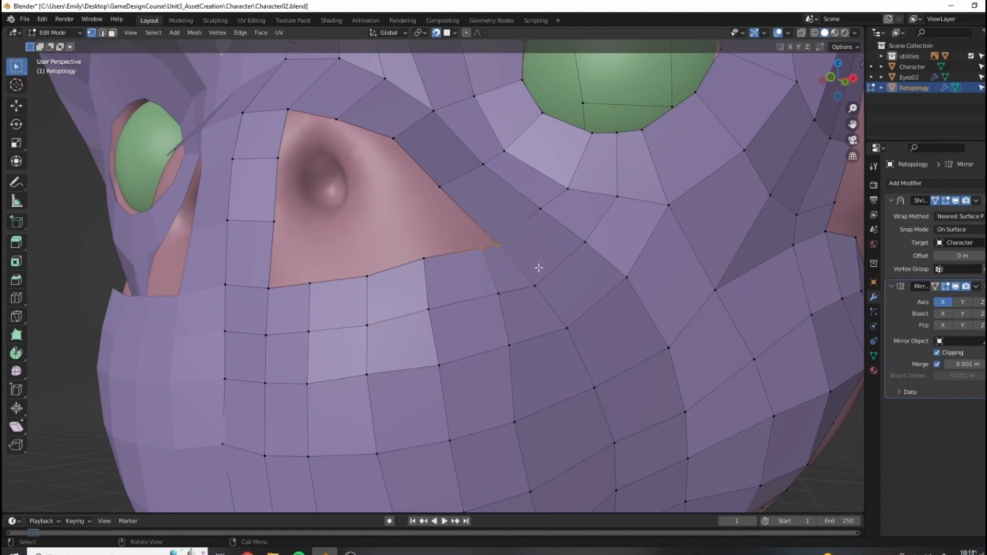
pyautogui.press('m')
pyautogui.click(531, 260)
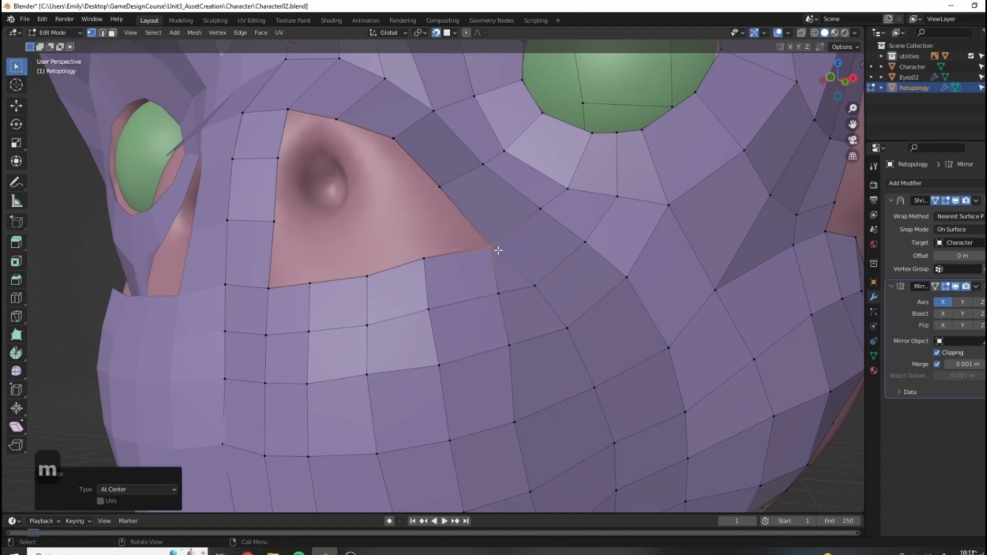
# Step: Fill a third row of quads just below the nostril, from the centre strip to the outer corner of the opening
pyautogui.scroll(-6, 498, 250)
pyautogui.moveTo(500, 291); pyautogui.dragTo(566, 301, button='middle')
pyautogui.scroll(5, 478, 264)
pyautogui.scroll(-5, 478, 263)
pyautogui.scroll(-3, 497, 275)
pyautogui.scroll(6, 498, 299)
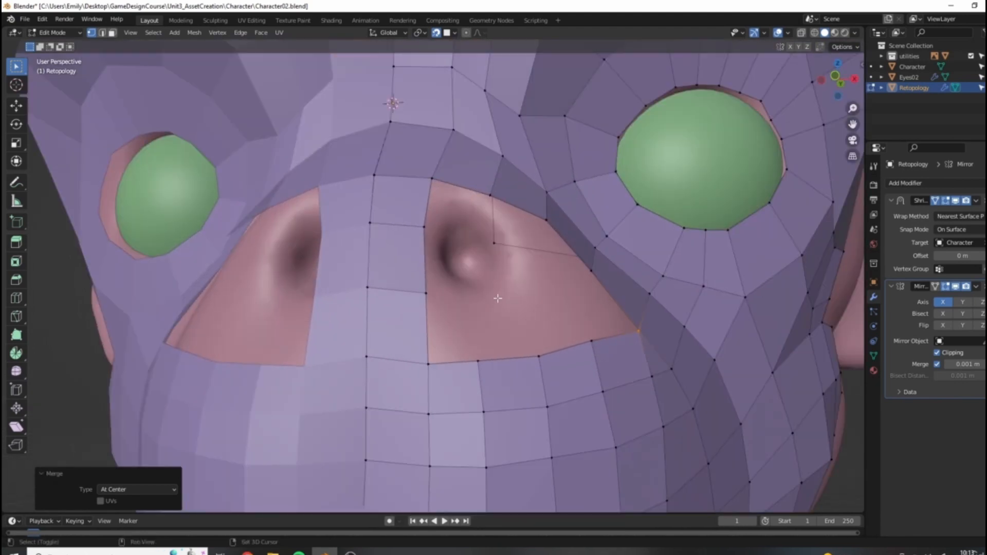
pyautogui.keyDown('shift'); pyautogui.moveTo(498, 298); pyautogui.dragTo(482, 263, button='middle'); pyautogui.keyUp('shift')
pyautogui.click(370, 348)
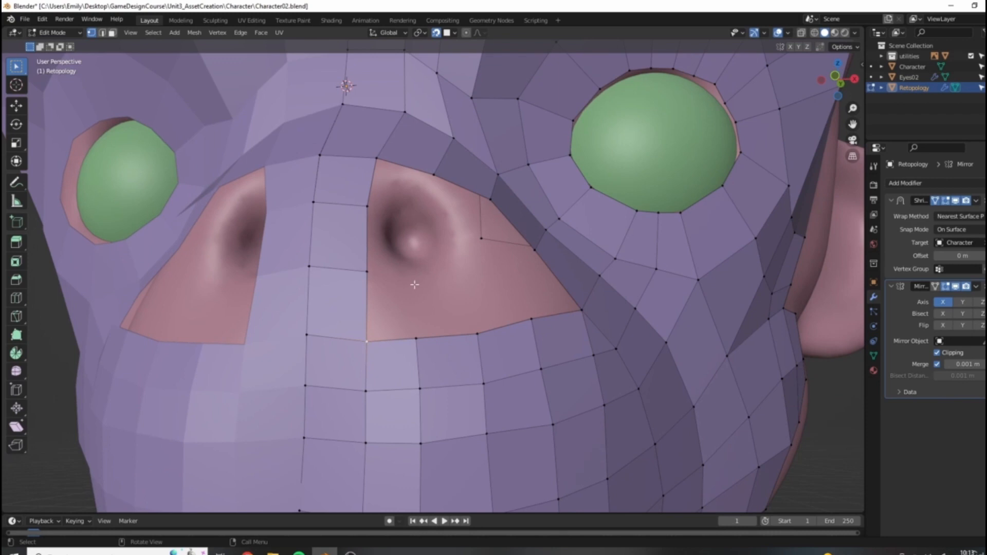
pyautogui.press('f')
pyautogui.press('f')
pyautogui.press('f')
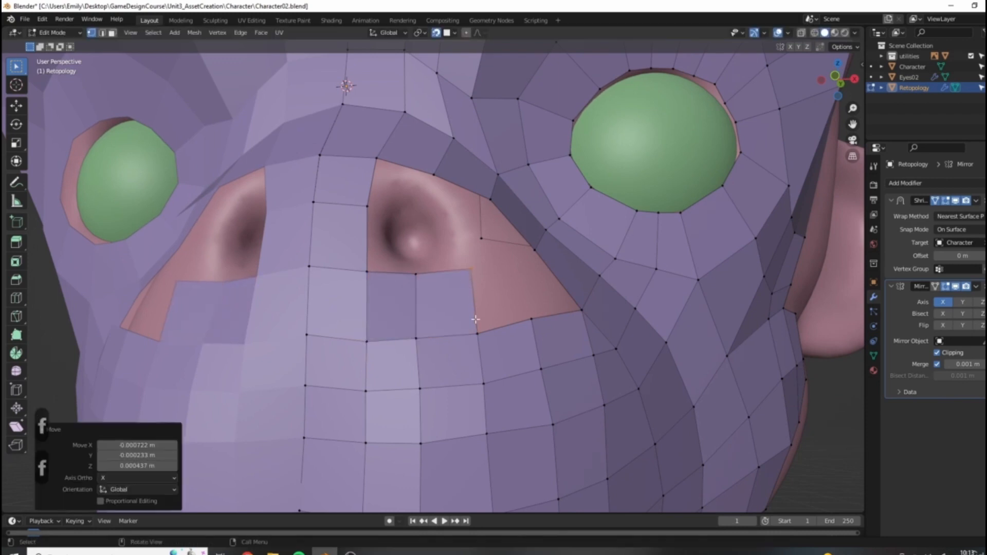
# Step: Try to fill quads from the upper inner corner of the nostril opening and reposition their lower vertices
pyautogui.moveTo(599, 315); pyautogui.dragTo(469, 273, button='middle')
pyautogui.moveTo(403, 304); pyautogui.dragTo(427, 283, button='middle')
pyautogui.click(408, 226)
pyautogui.press('f')
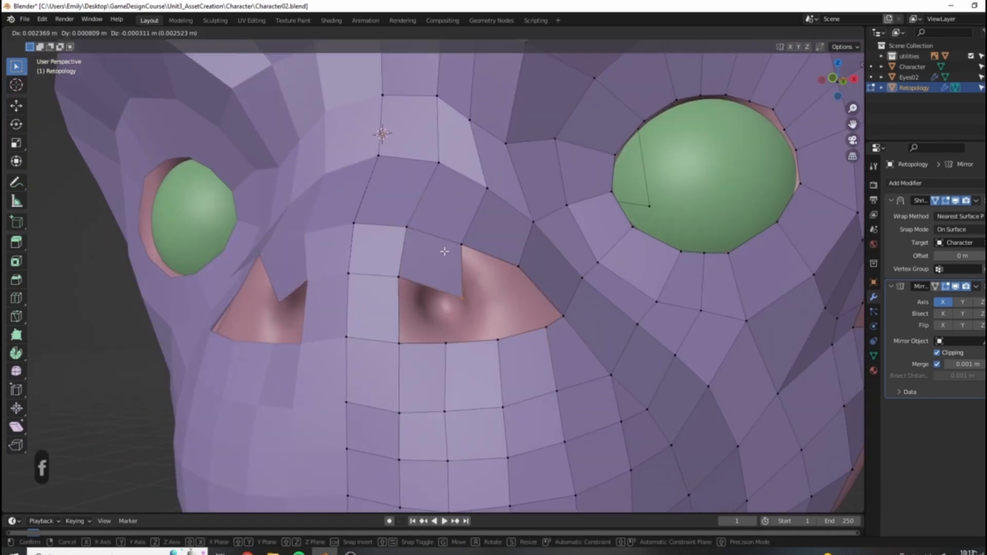
pyautogui.click(445, 252)
pyautogui.click(399, 278)
pyautogui.press('g')
pyautogui.click(459, 266)
pyautogui.click(459, 266)
# Step: Try to extend the quads along the nostril opening's upper edge and even out their lower vertices
pyautogui.moveTo(538, 316); pyautogui.dragTo(477, 341, button='middle')
pyautogui.scroll(-4, 544, 271)
pyautogui.scroll(2, 473, 311)
pyautogui.press('f')
pyautogui.press('f')
pyautogui.hotkey('ctrl', 'z')
pyautogui.press('g')
pyautogui.click(453, 337)
pyautogui.press('g')
pyautogui.click(438, 315)
pyautogui.press('g')
pyautogui.click(406, 304)
pyautogui.moveTo(406, 304); pyautogui.dragTo(464, 218, button='middle')
pyautogui.scroll(3, 444, 232)
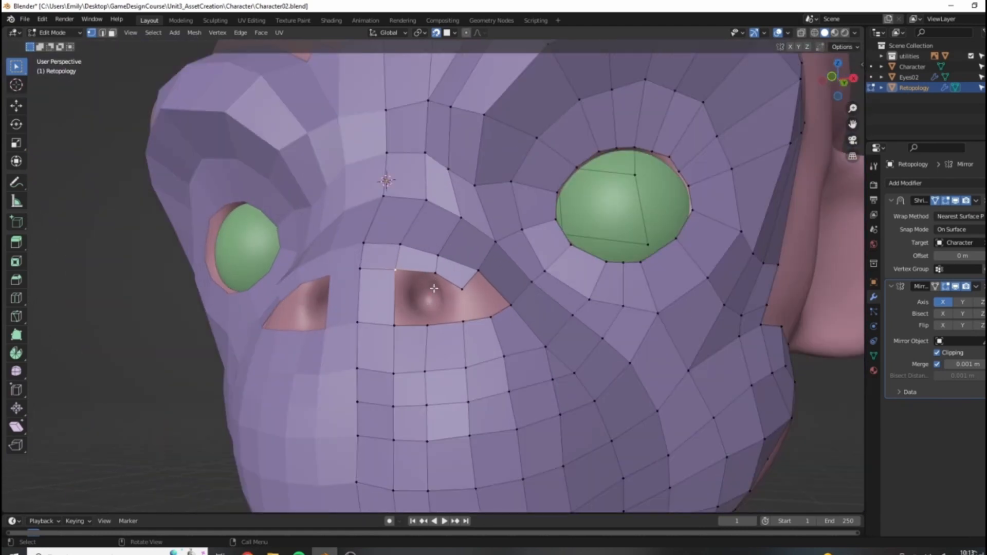
# Step: Undo the quads and vertex moves made along the upper edge of the nostril opening
pyautogui.scroll(-3, 427, 283)
pyautogui.hotkey('ctrl', 'z')
pyautogui.hotkey('ctrl', 'z')
pyautogui.hotkey('ctrl', 'z')
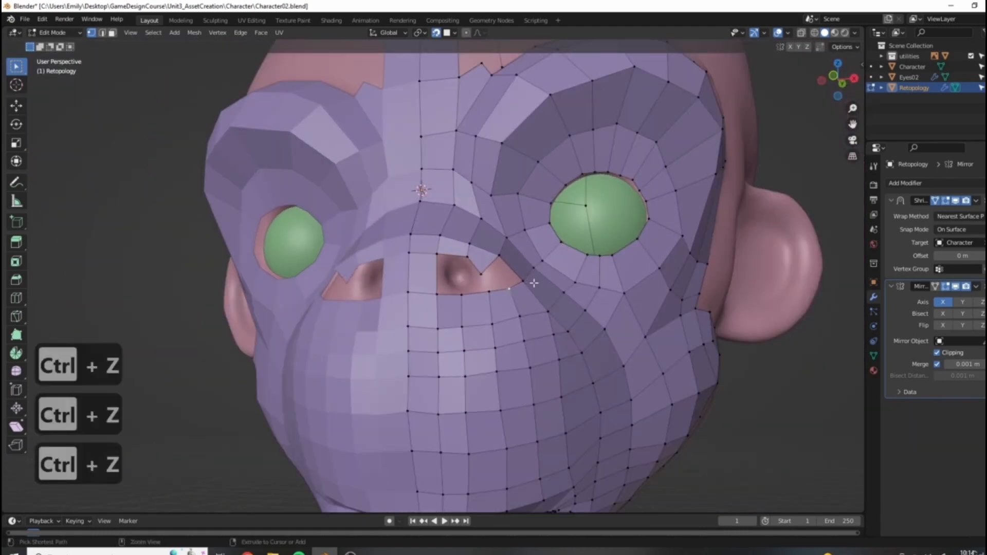
pyautogui.hotkey('ctrl', 'z')
pyautogui.hotkey('ctrl', 'z')
pyautogui.hotkey('ctrl', 'z')
pyautogui.hotkey('ctrl', 'z')
pyautogui.hotkey('ctrl', 'z')
pyautogui.hotkey('ctrl', 'z')
pyautogui.hotkey('ctrl', 'z')
pyautogui.hotkey('ctrl', 'z')
pyautogui.hotkey('ctrl', 'z')
pyautogui.scroll(5, 419, 243)
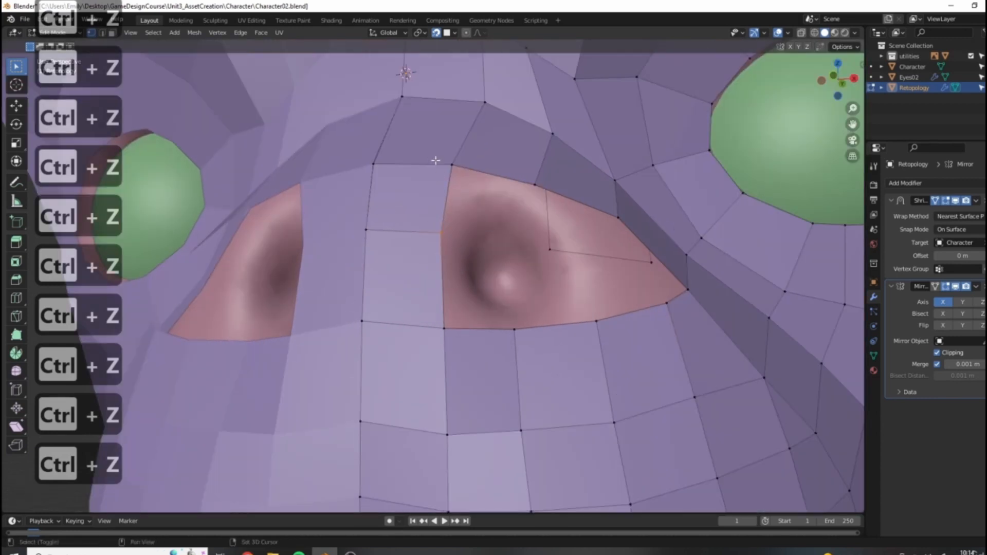
# Step: Narrow the centre strip beside the nostril by moving its two upper side vertices toward the centre line
pyautogui.scroll(-3, 459, 247)
pyautogui.moveTo(469, 291); pyautogui.dragTo(469, 297, button='middle')
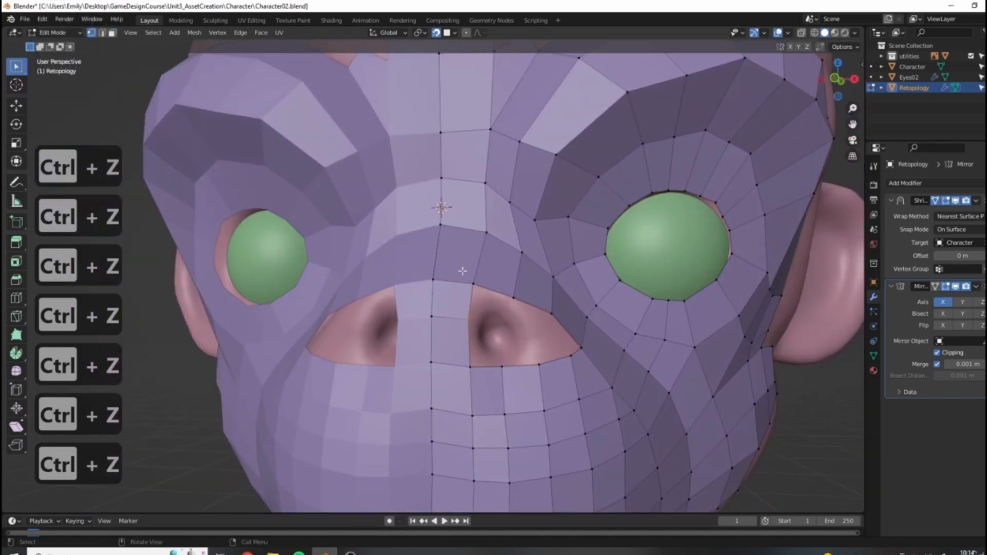
pyautogui.press('g')
pyautogui.click(469, 299)
pyautogui.click(465, 283)
pyautogui.press('g')
pyautogui.click(468, 280)
# Step: Move the two side vertices on the nose bridge above the nostril toward the centre line
pyautogui.click(484, 234)
pyautogui.press('g')
pyautogui.click(481, 184)
pyautogui.press('g')
pyautogui.click(483, 184)
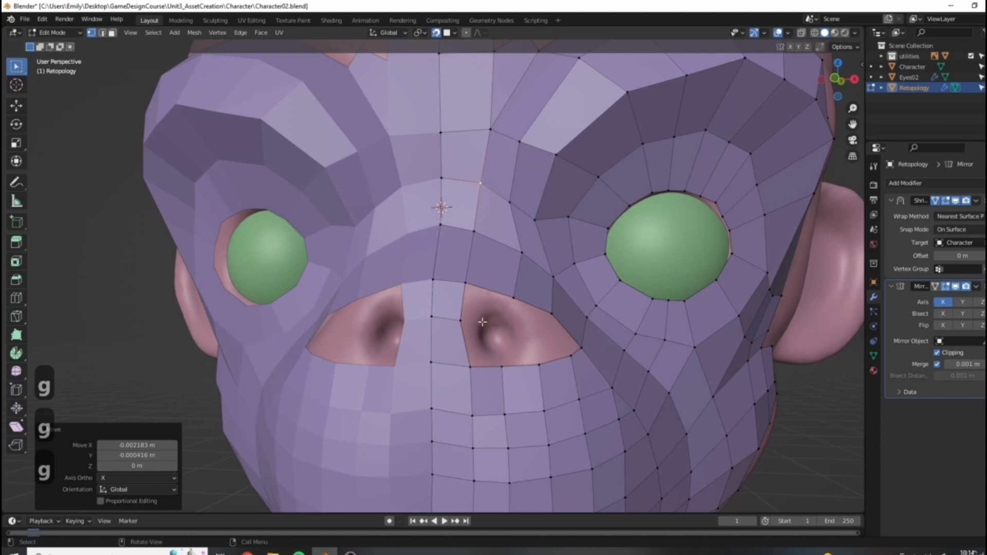
# Step: Shift the nostril opening's lower inner corner vertex toward the centre line and lower the neighbouring edge vertex
pyautogui.moveTo(508, 308); pyautogui.dragTo(508, 276, button='middle')
pyautogui.scroll(-3, 508, 284)
pyautogui.scroll(-2, 508, 276)
pyautogui.moveTo(543, 343); pyautogui.dragTo(524, 183, button='middle')
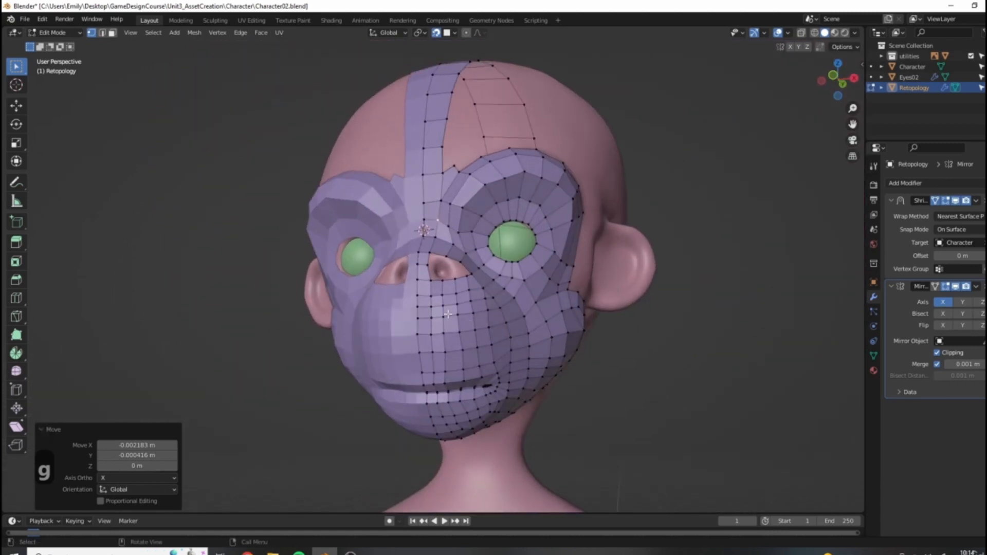
pyautogui.scroll(5, 448, 314)
pyautogui.click(427, 318)
pyautogui.press('g')
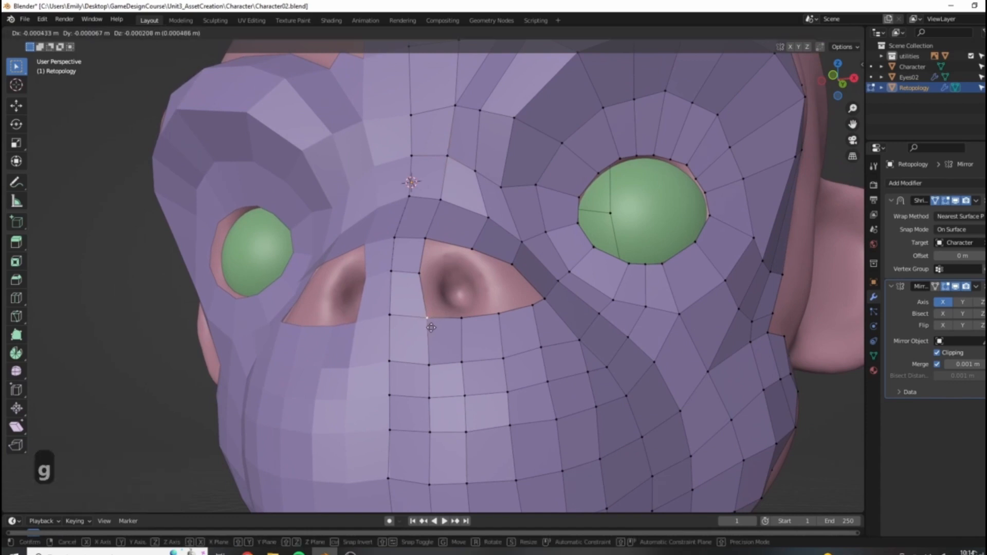
pyautogui.click(432, 321)
pyautogui.click(462, 319)
pyautogui.press('g')
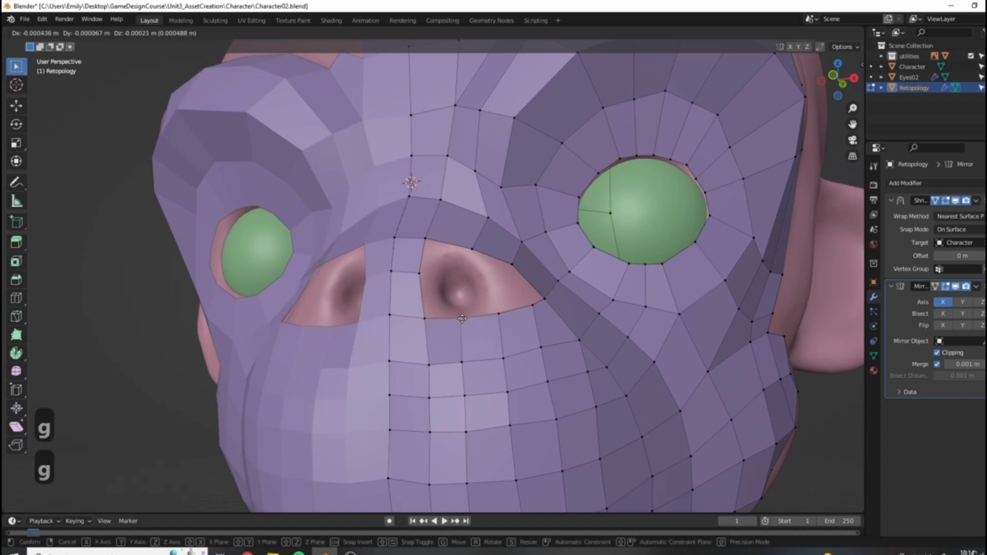
pyautogui.click(460, 326)
# Step: Lower the vertices along the nostril opening's bottom edge, from the outer side to the centre line, and shift the vertex just below them
pyautogui.click(498, 313)
pyautogui.press('g')
pyautogui.click(500, 321)
pyautogui.click(469, 362)
pyautogui.press('g')
pyautogui.click(462, 366)
pyautogui.click(390, 314)
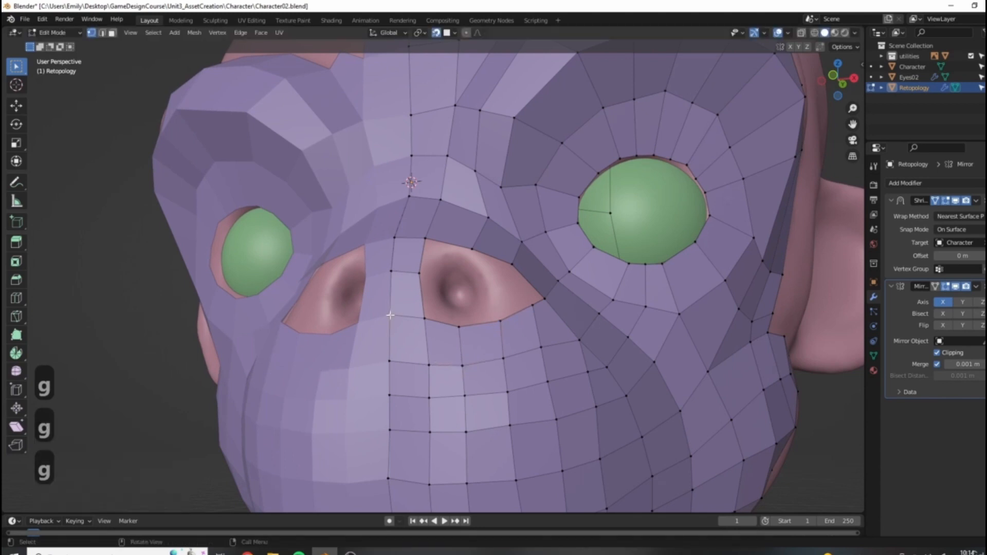
pyautogui.press('g')
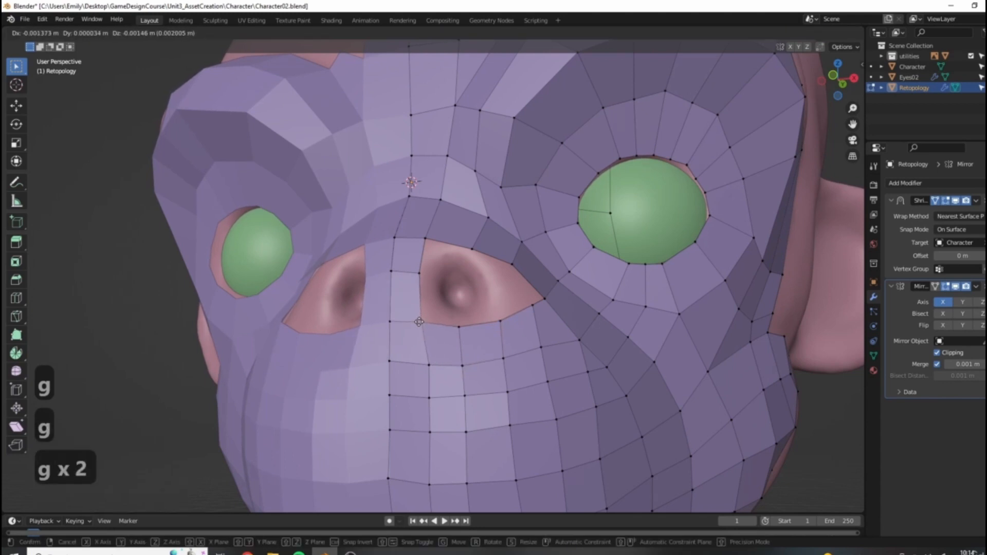
pyautogui.click(422, 323)
# Step: Duplicate the vertex on the opening's inner edge and place the copy on the upper rim of the nostril
pyautogui.scroll(4, 469, 266)
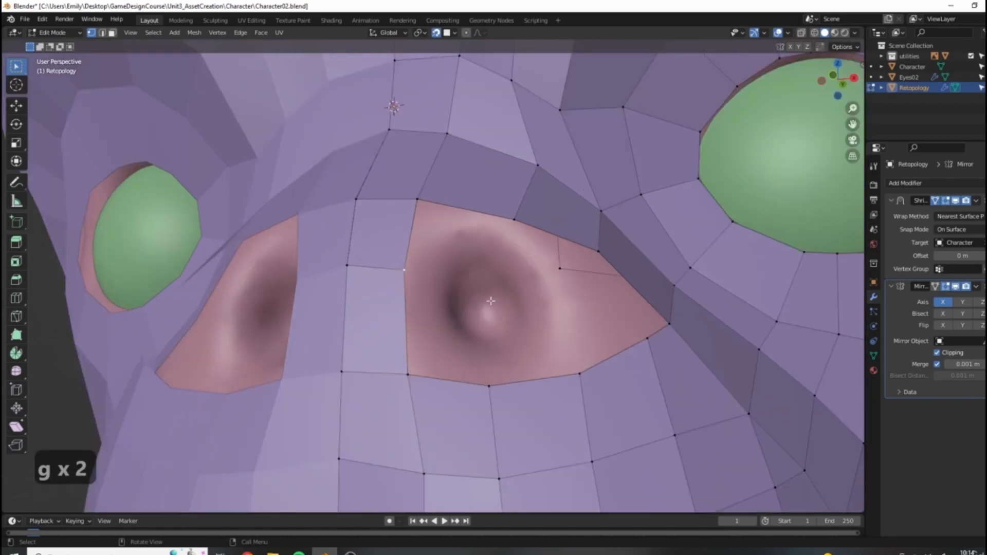
pyautogui.press('d')
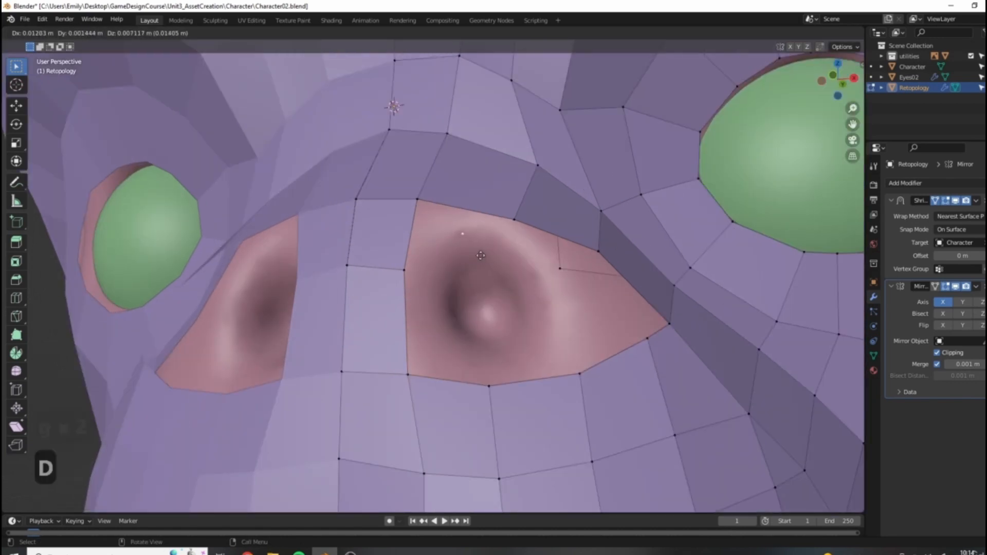
pyautogui.click(481, 256)
pyautogui.press('g')
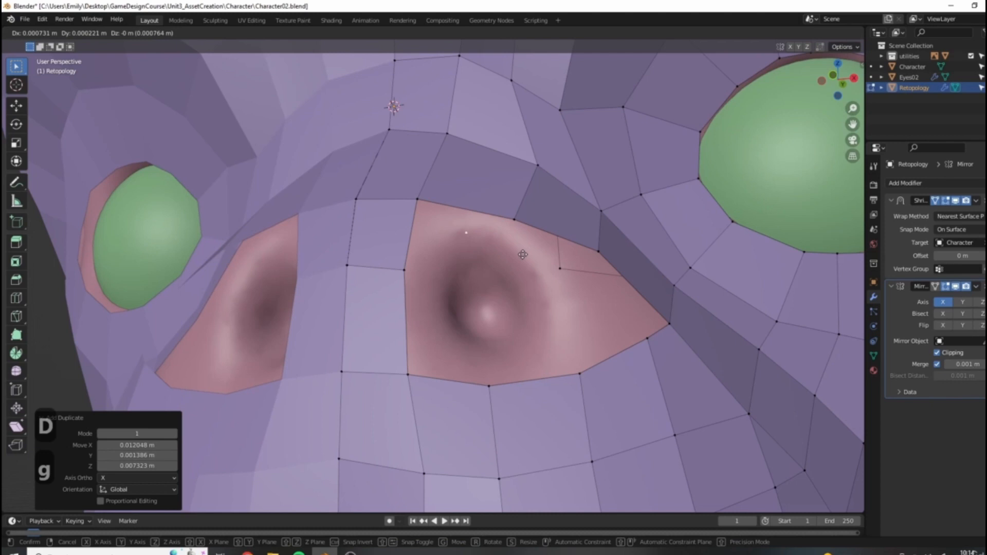
pyautogui.click(521, 257)
pyautogui.scroll(-5, 571, 290)
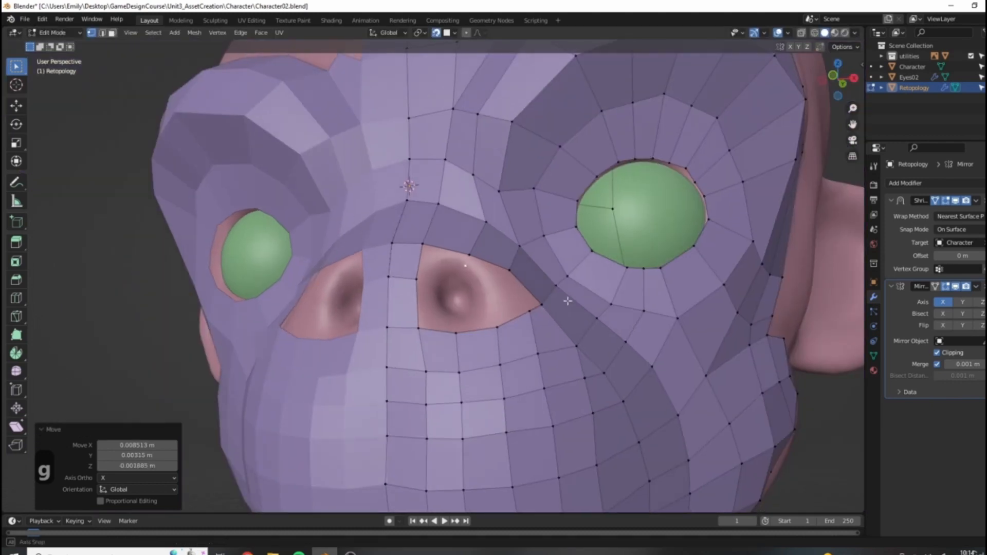
pyautogui.scroll(3, 443, 297)
pyautogui.scroll(2, 439, 321)
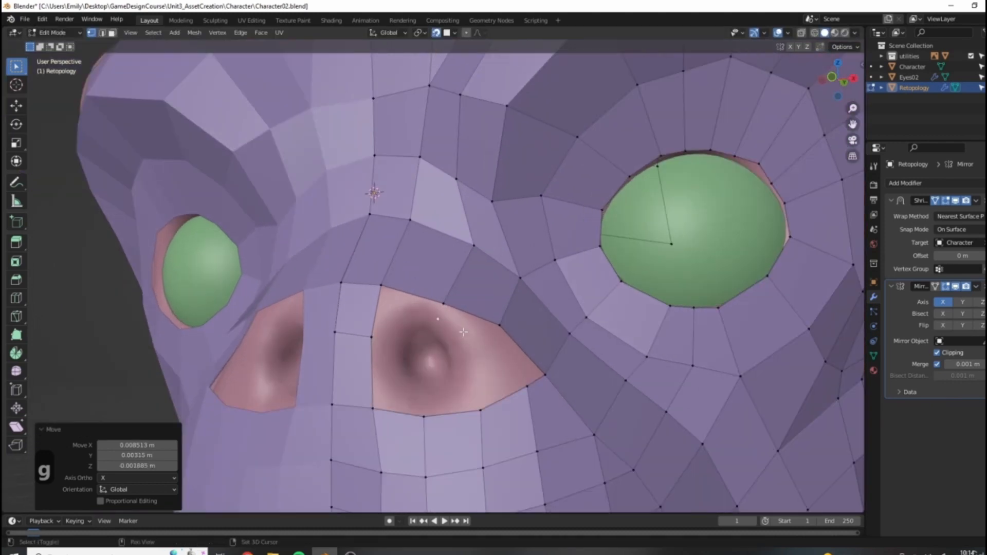
pyautogui.keyDown('shift'); pyautogui.moveTo(463, 332); pyautogui.dragTo(481, 312, button='middle'); pyautogui.keyUp('shift')
# Step: Extrude a chain of vertices from the loose vertex around the nostril rim, returning almost to its start
pyautogui.press('e')
pyautogui.click(505, 333)
pyautogui.press('e')
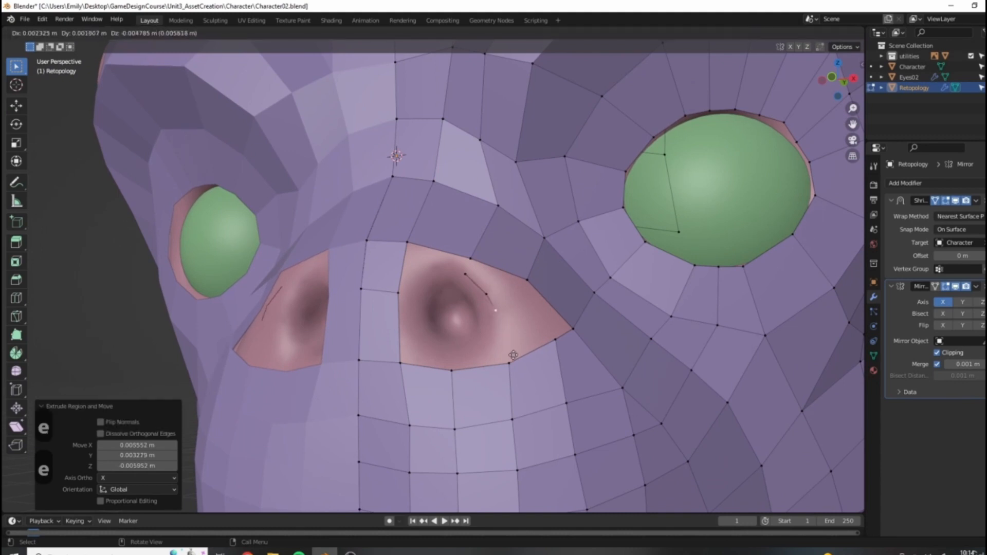
pyautogui.click(507, 367)
pyautogui.press('e')
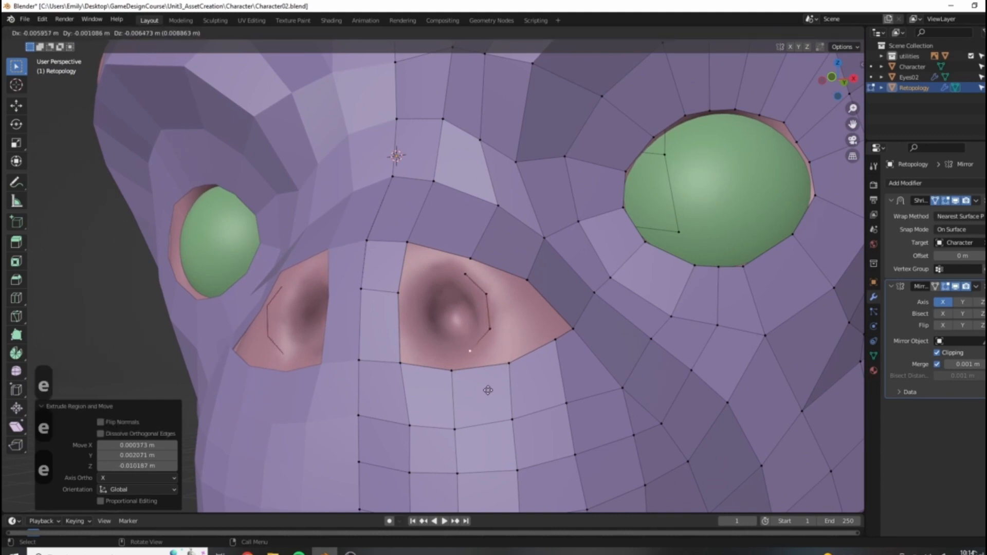
pyautogui.click(483, 390)
pyautogui.press('e')
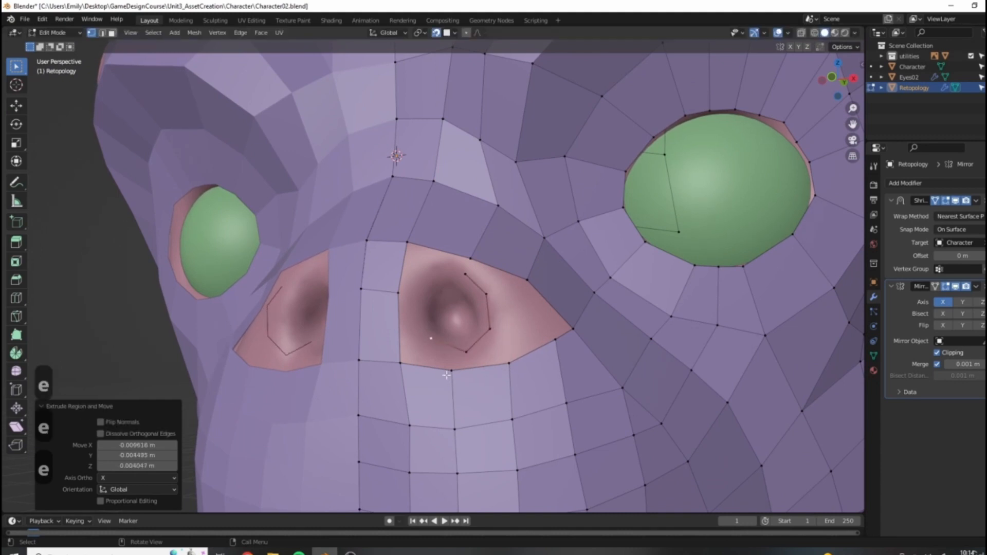
pyautogui.click(431, 337)
pyautogui.press('e')
pyautogui.click(431, 311)
pyautogui.press('e')
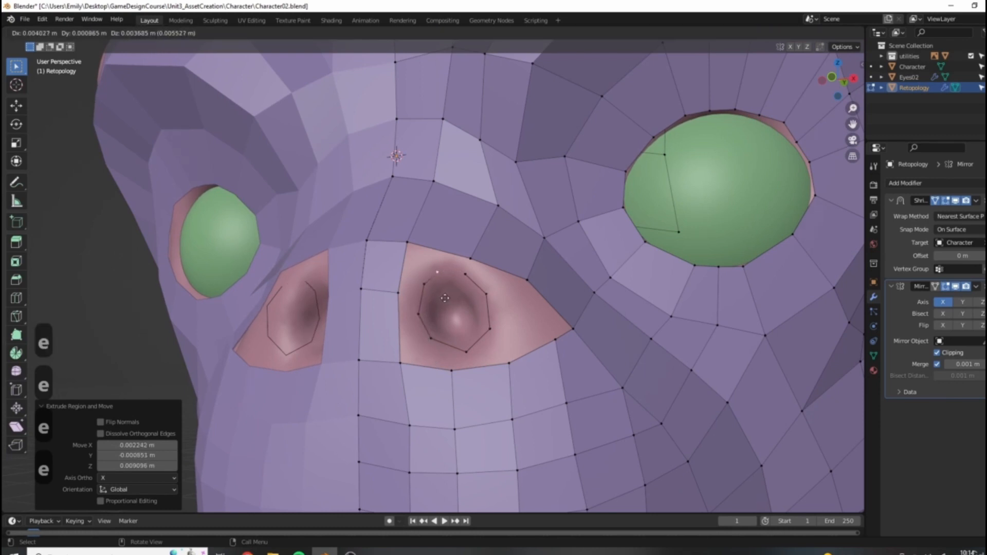
pyautogui.click(445, 297)
# Step: Merge the two open end vertices of the chain to close the ring around the nostril
pyautogui.keyDown('shift'); pyautogui.click(470, 265); pyautogui.keyUp('shift')
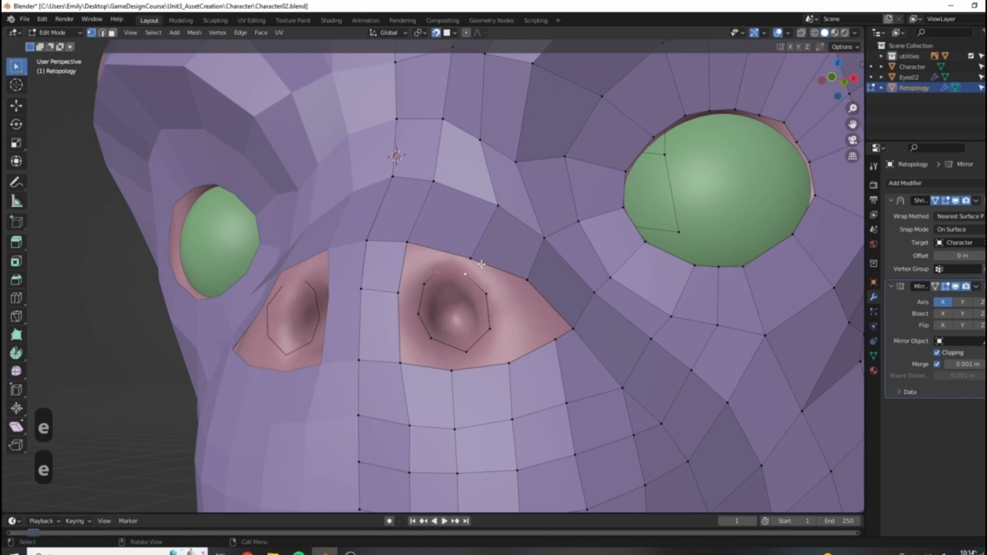
pyautogui.press('m')
pyautogui.click(481, 264)
# Step: Extrude the whole nostril ring and scale it outward to 1.4 to form a band of faces
pyautogui.scroll(2, 481, 293)
pyautogui.keyDown('alt'); pyautogui.click(446, 287); pyautogui.keyUp('alt')
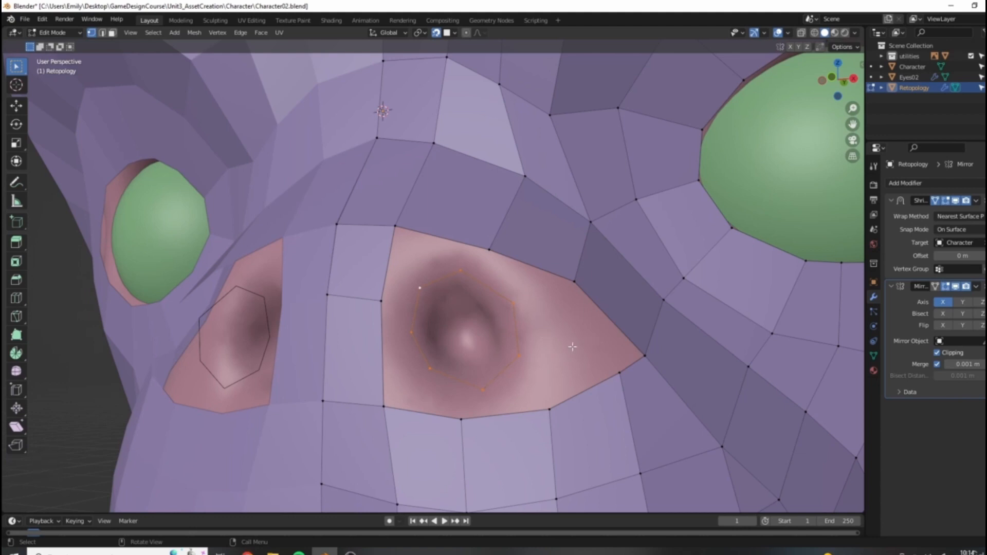
pyautogui.press('e')
pyautogui.press('s')
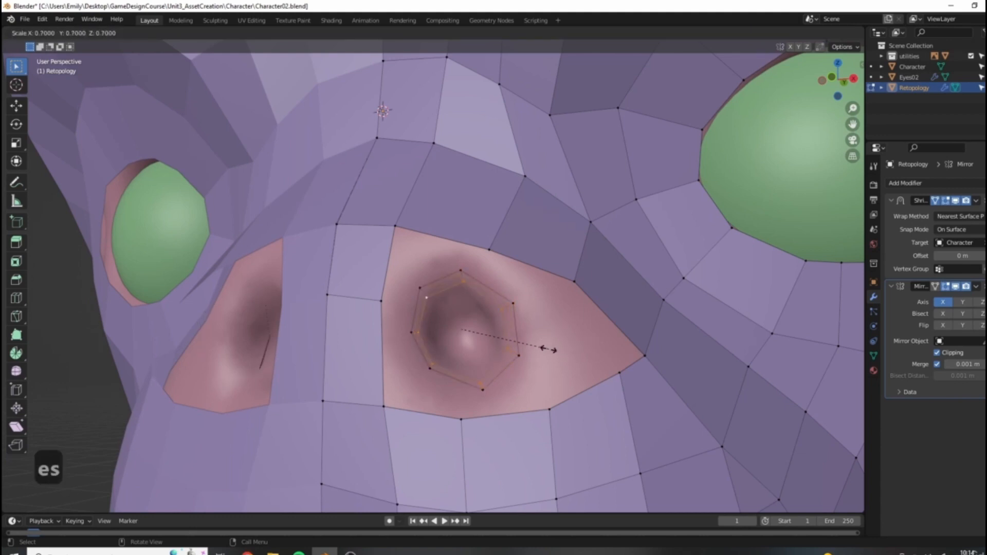
pyautogui.click(644, 359)
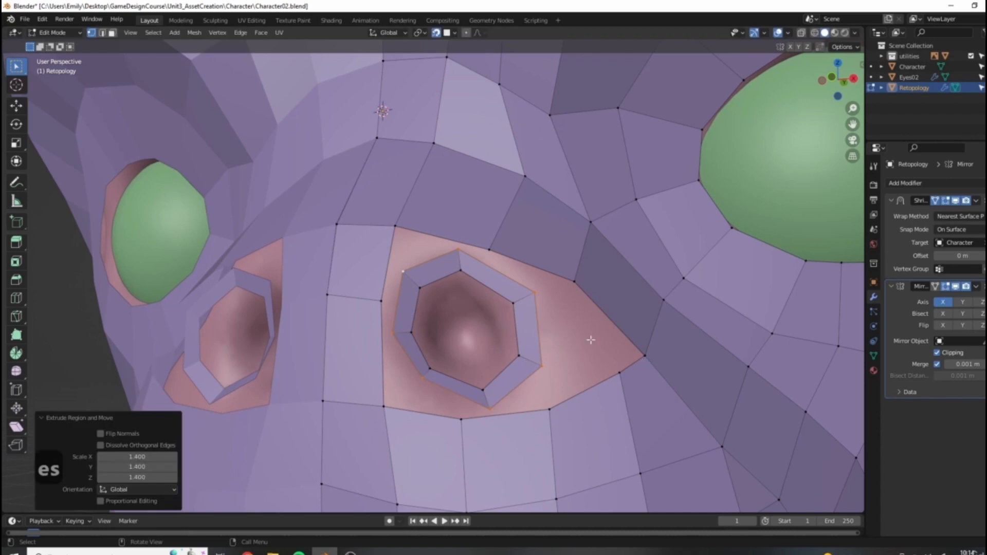
# Step: Scale the inner loop of the nostril band down to 0.645
pyautogui.press('e')
pyautogui.press('s')
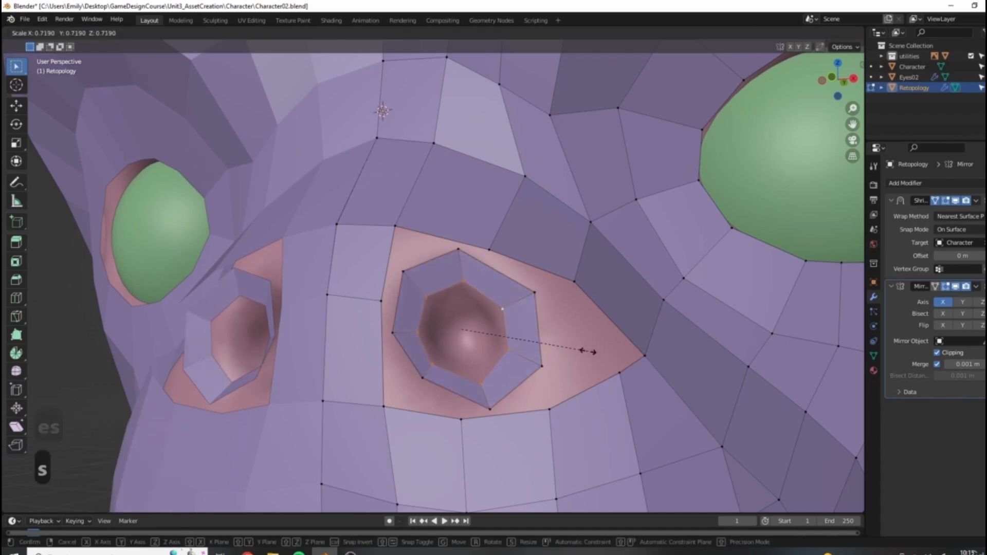
pyautogui.click(580, 351)
pyautogui.moveTo(579, 350); pyautogui.dragTo(512, 257, button='middle')
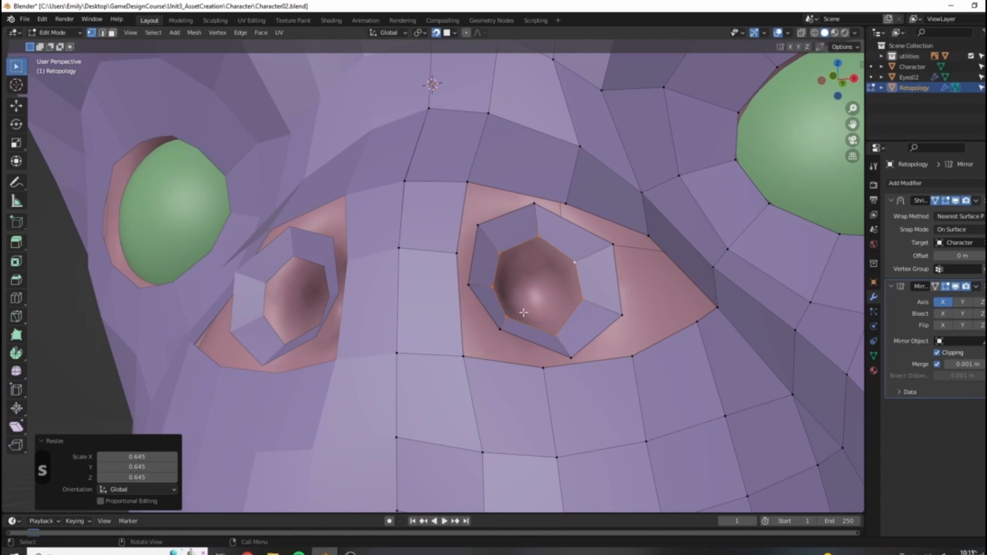
pyautogui.moveTo(560, 281); pyautogui.dragTo(518, 336, button='middle')
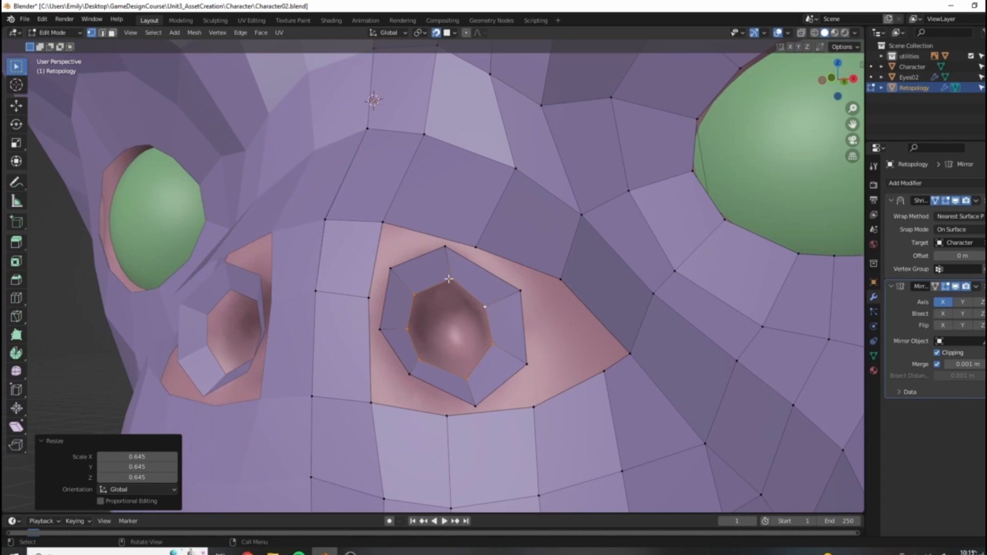
# Step: Move the top vertices of both nostril loops outward from the nose centre and raise the outer loop's upper inner corner
pyautogui.click(441, 245)
pyautogui.press('g')
pyautogui.click(480, 263)
pyautogui.click(454, 272)
pyautogui.press('g')
pyautogui.click(459, 275)
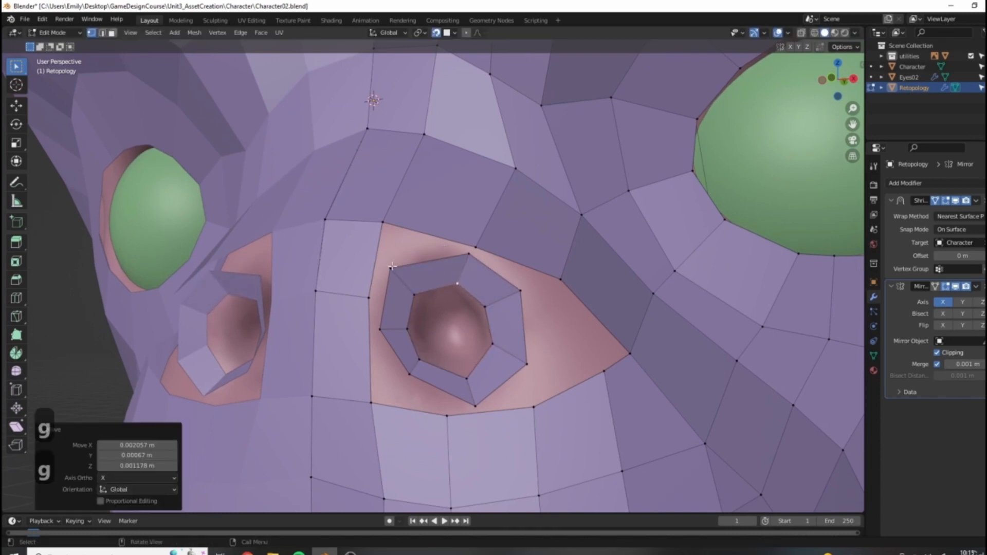
pyautogui.click(393, 278)
pyautogui.press('g')
pyautogui.click(395, 271)
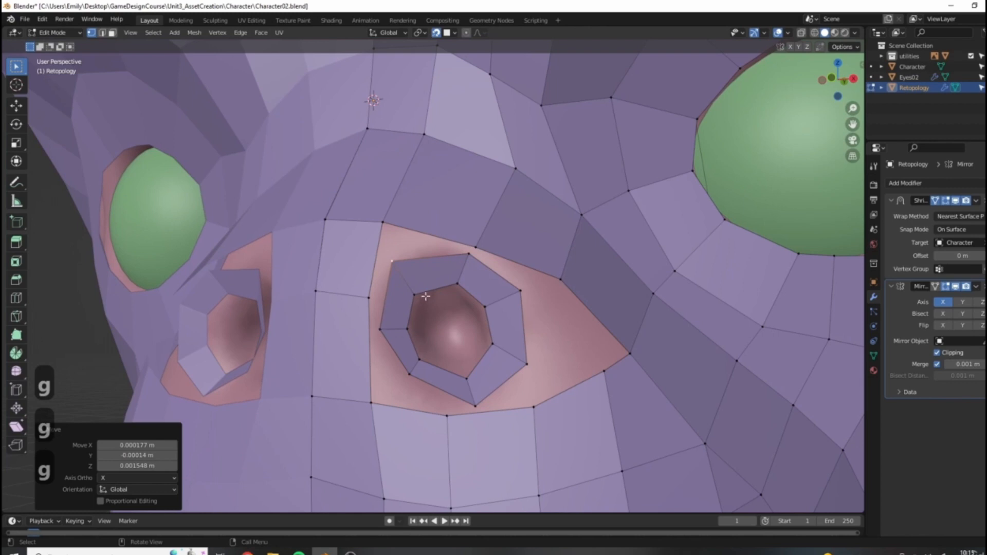
# Step: Move the outer loop's lower inner corner vertex down and away from the nostril
pyautogui.click(456, 283)
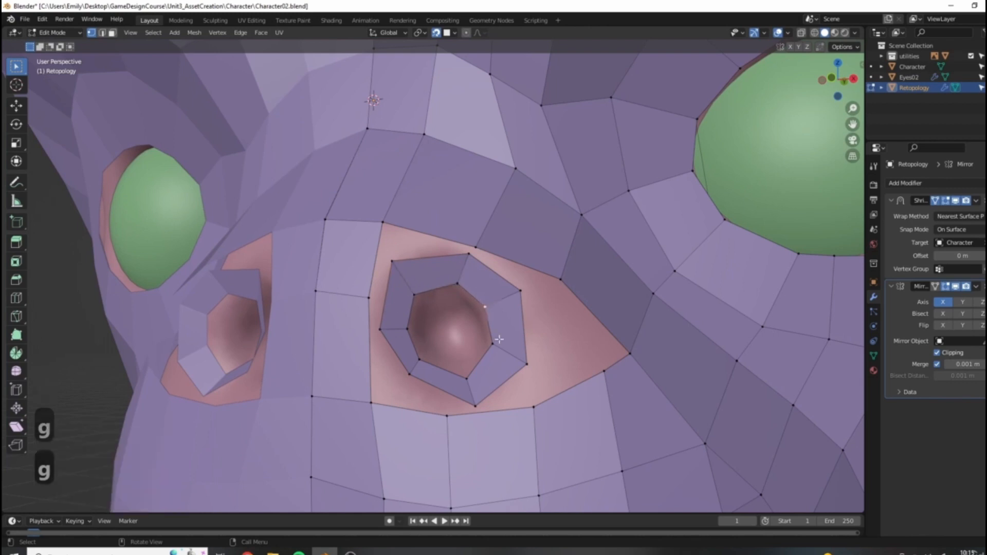
pyautogui.click(452, 378)
pyautogui.click(413, 296)
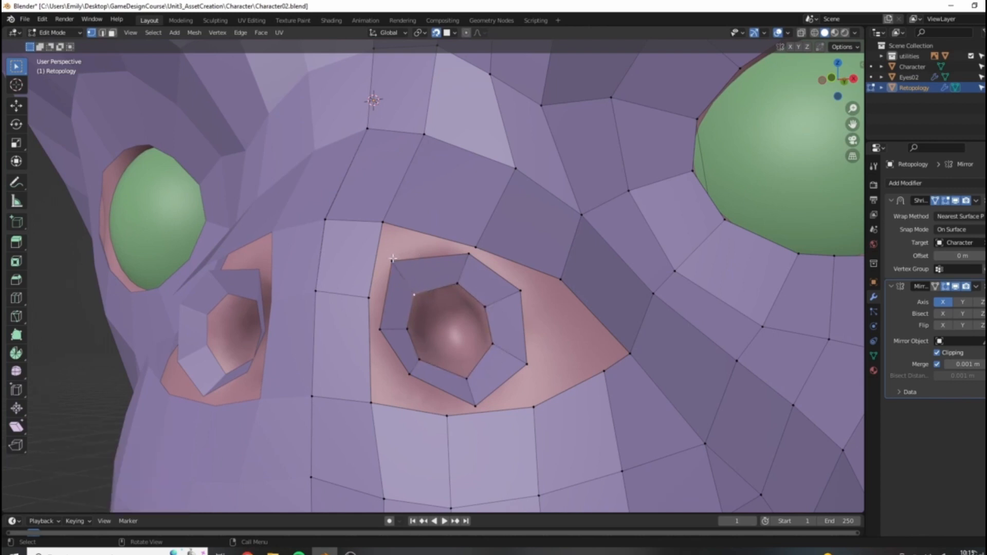
pyautogui.click(401, 385)
pyautogui.press('g')
pyautogui.click(432, 325)
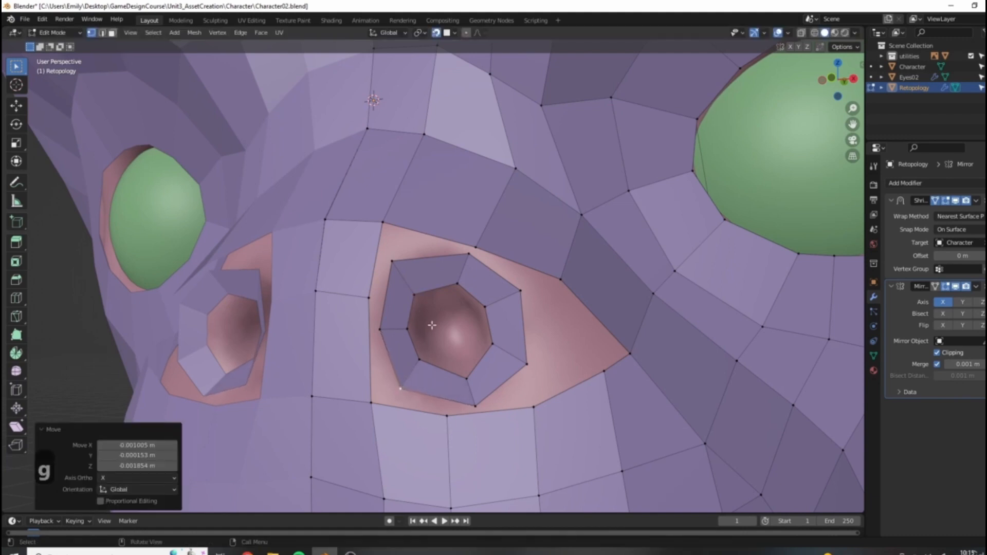
# Step: Shift the nostril band's upper inner corner edge and its inner side edge upward to even out the faces
pyautogui.click(381, 329)
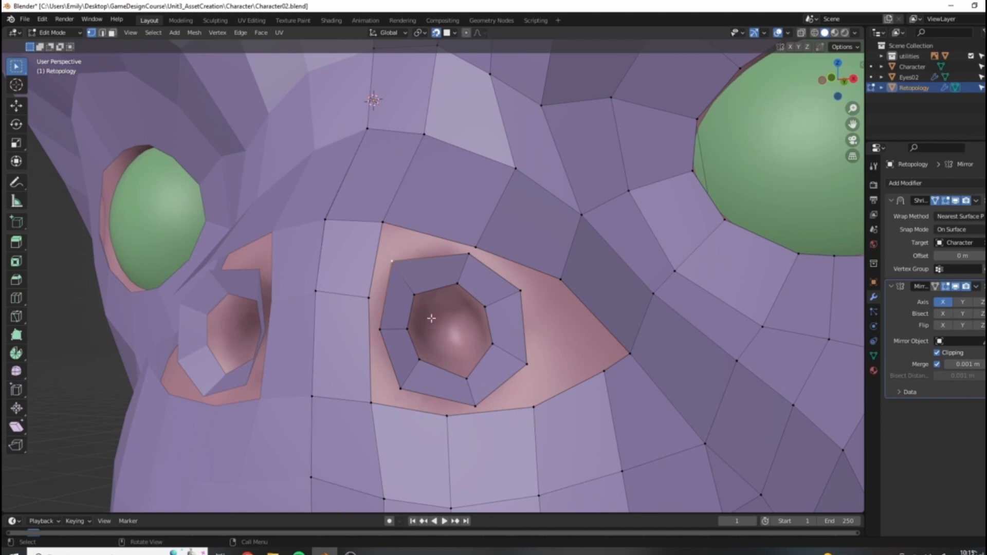
pyautogui.press('g')
pyautogui.click(427, 289)
pyautogui.click(380, 330)
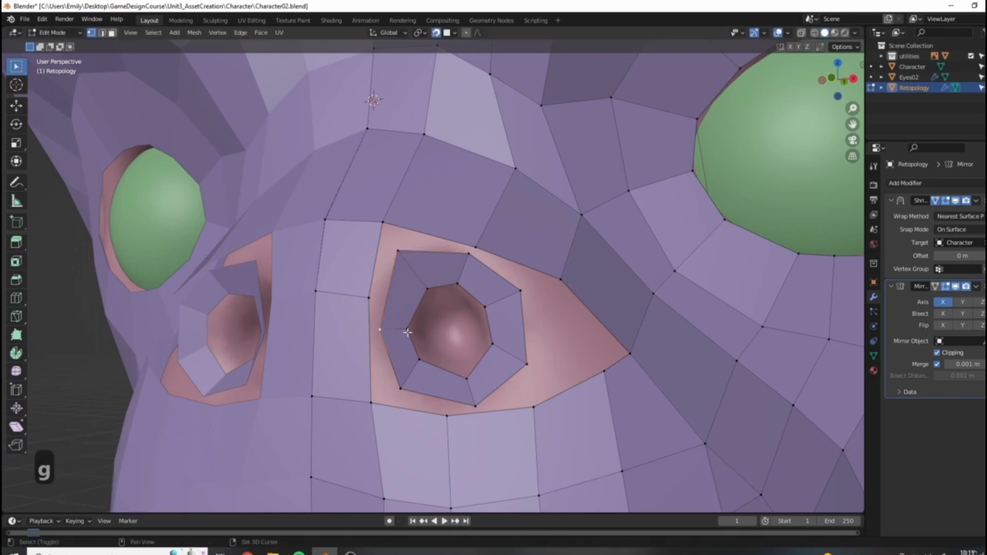
pyautogui.press('g')
pyautogui.click(407, 334)
# Step: Move the band's lower inner edge and both bottom vertices toward the nose centre, spacing the lower faces evenly
pyautogui.click(397, 382)
pyautogui.keyDown('shift'); pyautogui.click(426, 358); pyautogui.keyUp('shift')
pyautogui.press('g')
pyautogui.click(473, 390)
pyautogui.click(485, 408)
pyautogui.press('g')
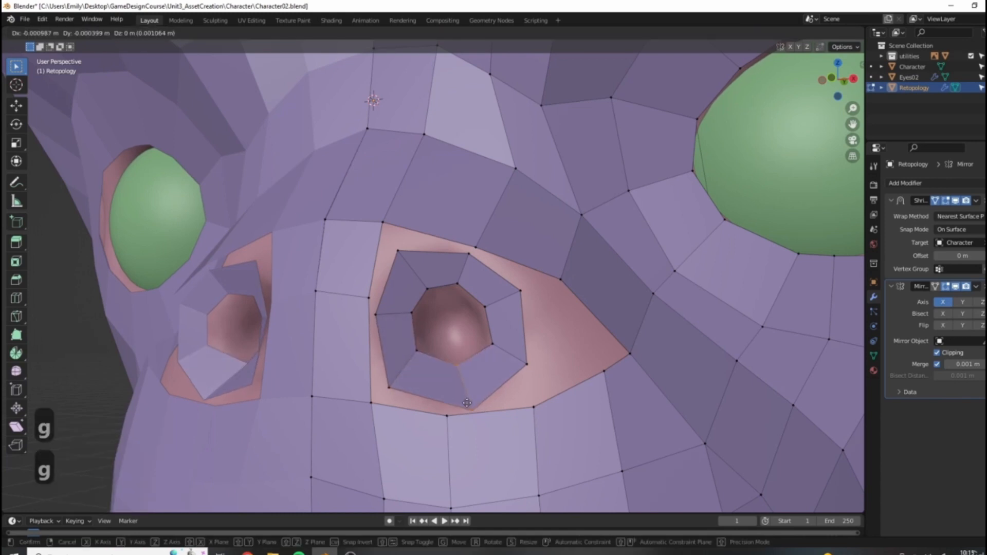
pyautogui.click(452, 399)
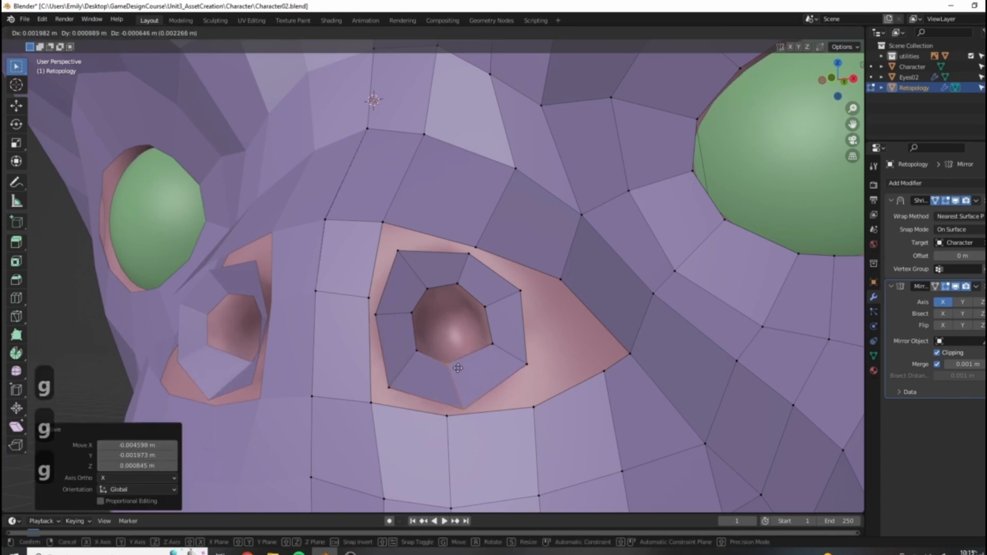
pyautogui.press('g')
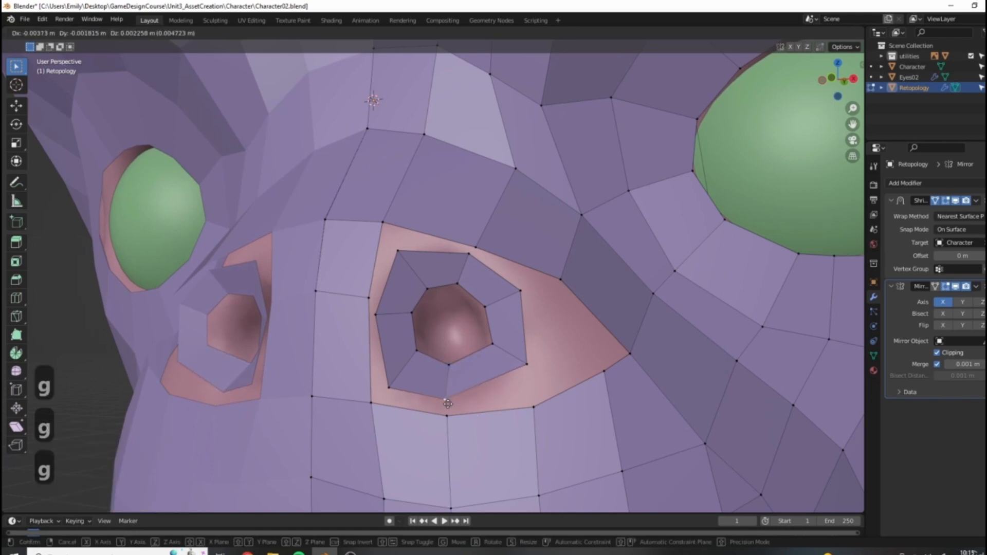
pyautogui.click(444, 399)
# Step: Add a loop cut across the outer side of the nostril band, lowering the edge below it and pulling the new edge outward
pyautogui.hotkey('ctrl', 'r')
pyautogui.click(524, 339)
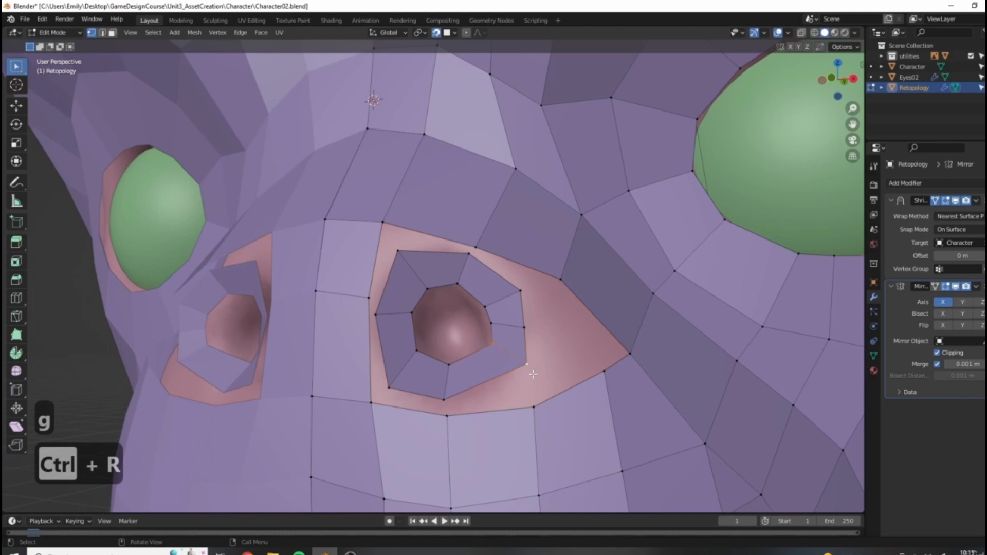
pyautogui.click(532, 390)
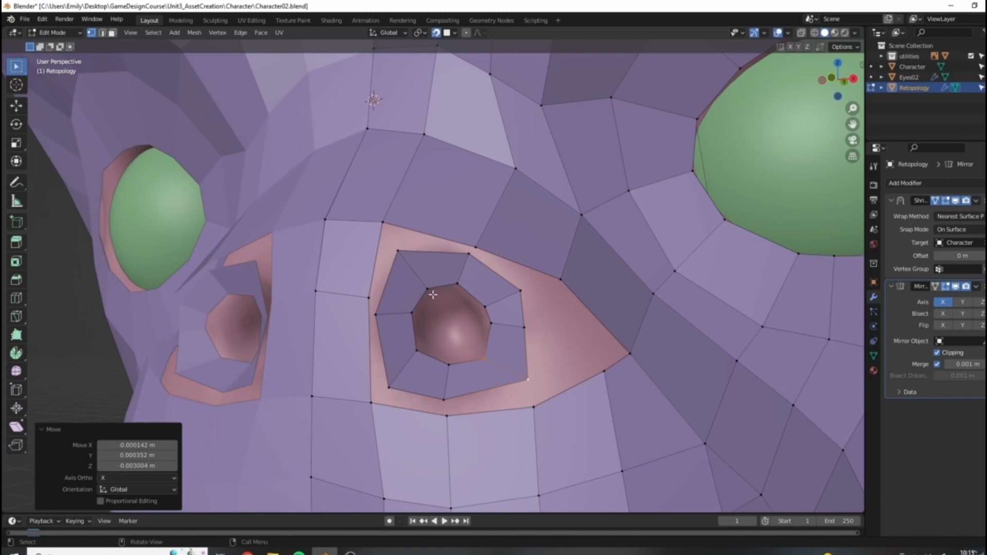
pyautogui.click(492, 322)
pyautogui.press('g')
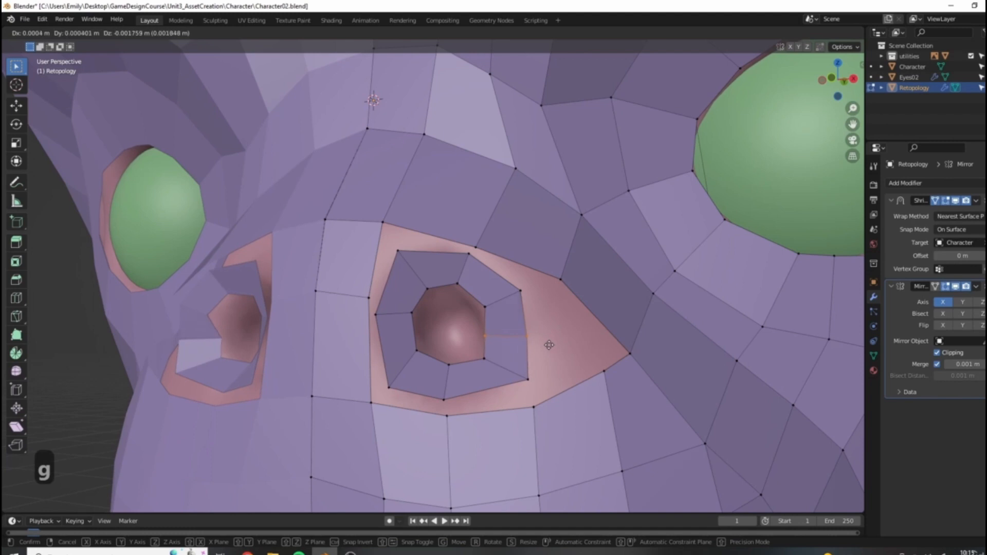
pyautogui.click(556, 344)
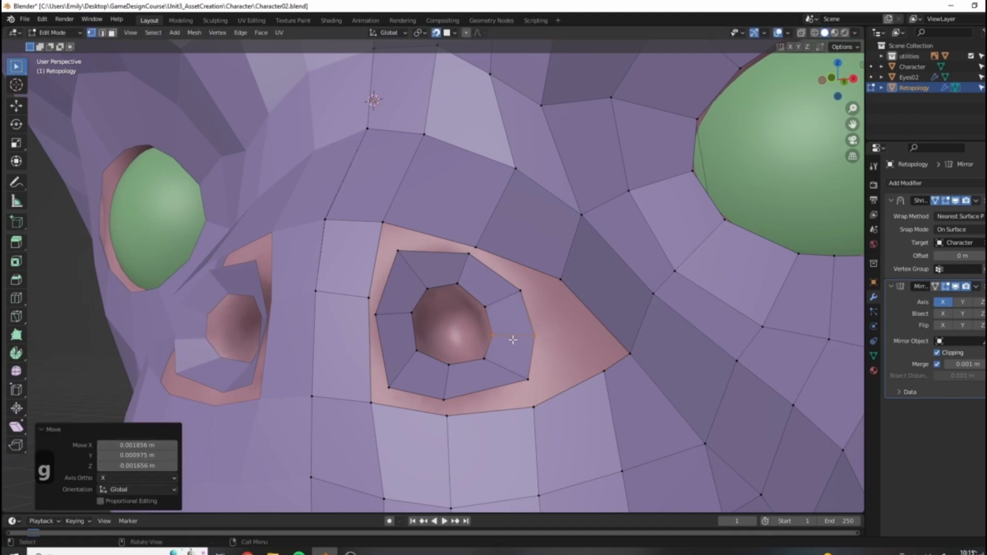
# Step: Extrude the inner nostril loop and scale it inward to 0.3 to start the nostril cavity
pyautogui.click(485, 311)
pyautogui.scroll(3, 506, 327)
pyautogui.keyDown('shift'); pyautogui.moveTo(507, 324); pyautogui.dragTo(516, 292, button='middle'); pyautogui.keyUp('shift')
pyautogui.keyDown('alt'); pyautogui.click(519, 202); pyautogui.keyUp('alt')
pyautogui.press('e')
pyautogui.press('s')
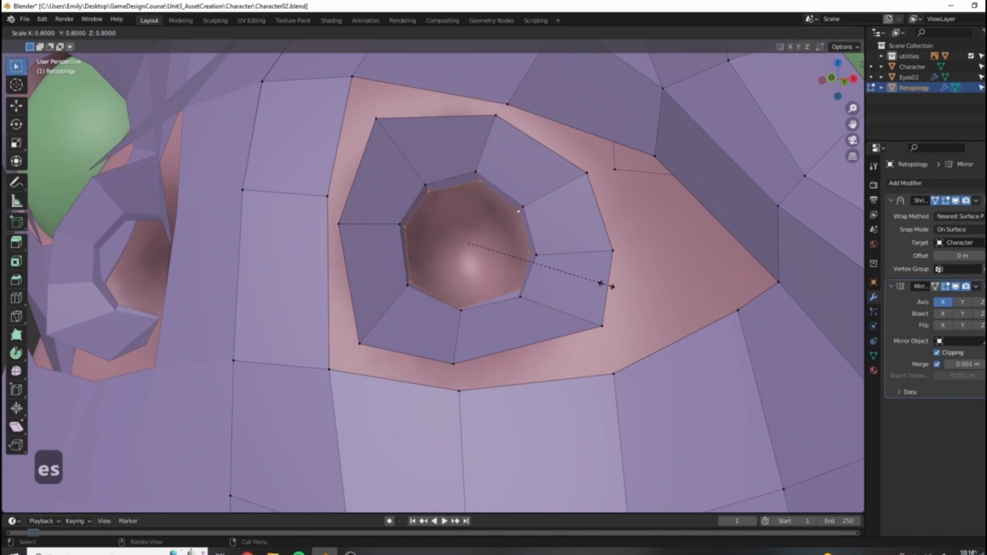
pyautogui.click(514, 260)
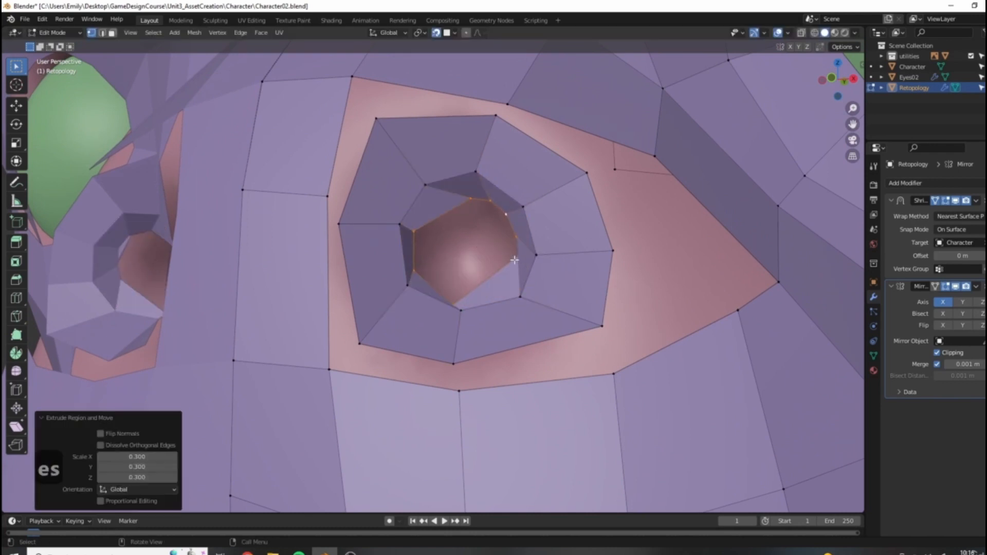
# Step: Move the new inner loop's lower, inner and upper vertices to round out the nostril cavity opening
pyautogui.press('g')
pyautogui.click(415, 268)
pyautogui.press('g')
pyautogui.click(408, 244)
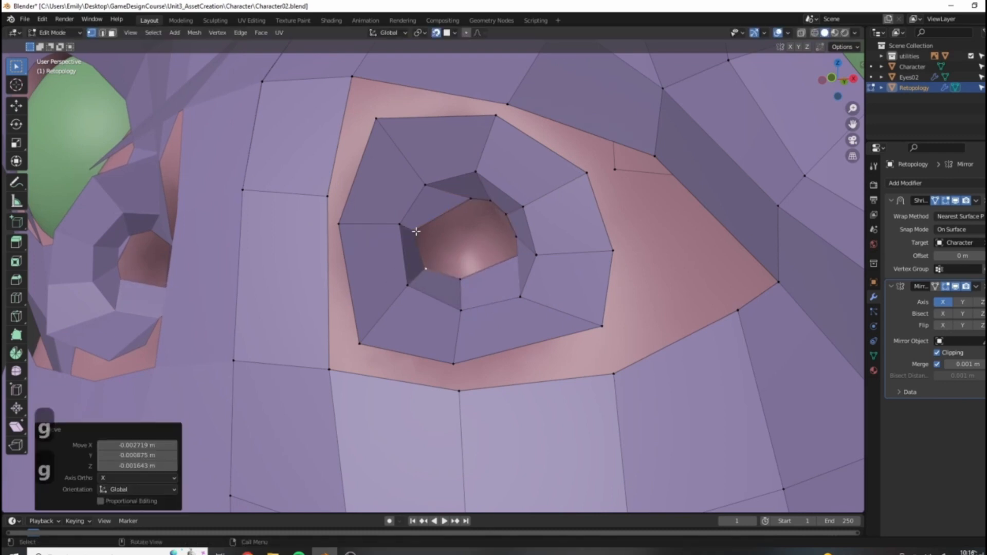
pyautogui.press('g')
pyautogui.click(416, 232)
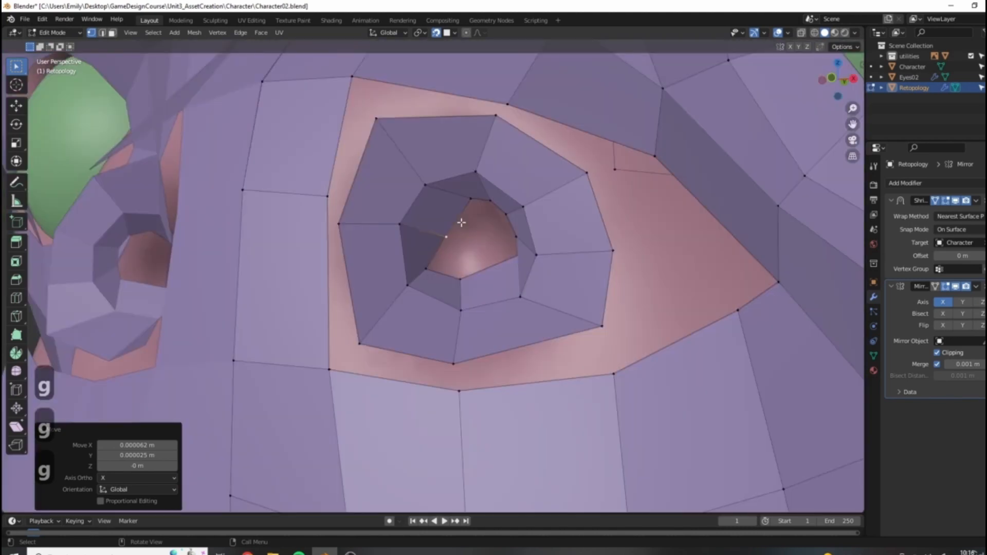
pyautogui.press('g')
pyautogui.click(465, 203)
pyautogui.press('g')
pyautogui.click(502, 186)
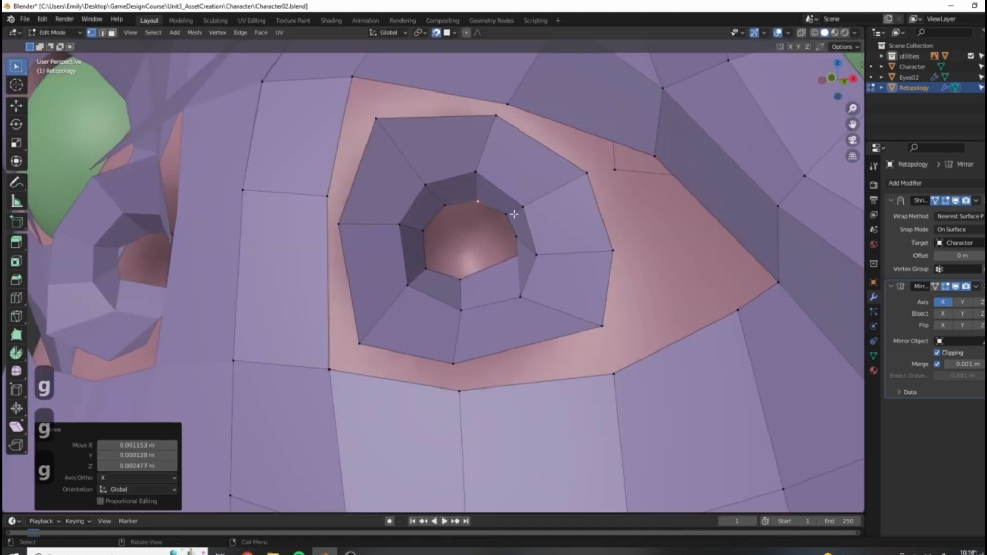
# Step: Move the cavity loop's lower outer vertex inward and down to even out the opening
pyautogui.press('z')
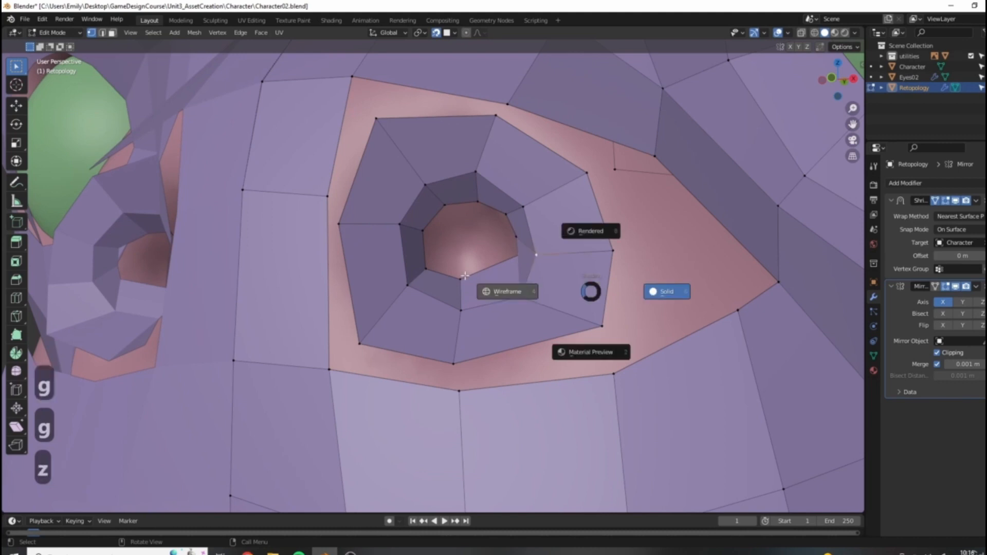
pyautogui.click(524, 253)
pyautogui.press('z')
pyautogui.click(623, 265)
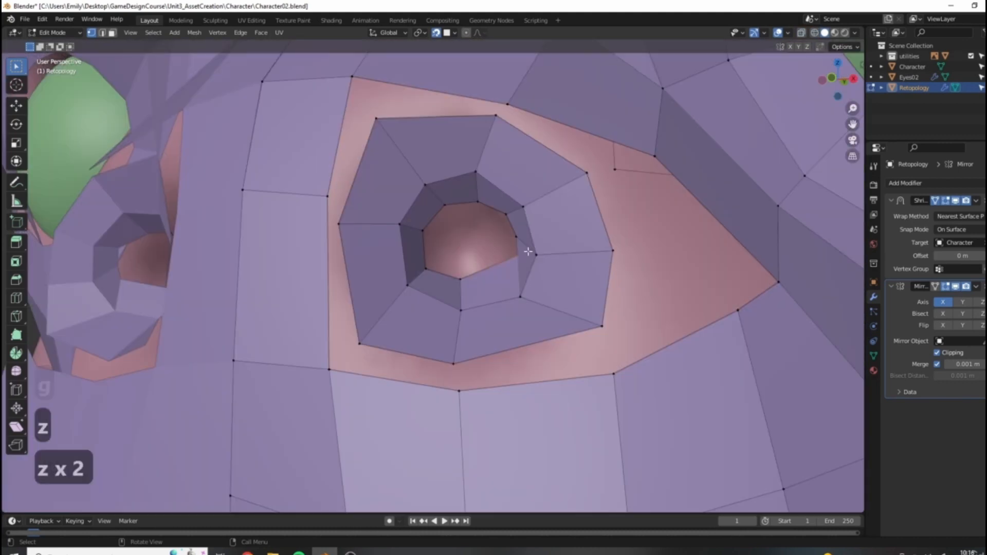
pyautogui.press('g')
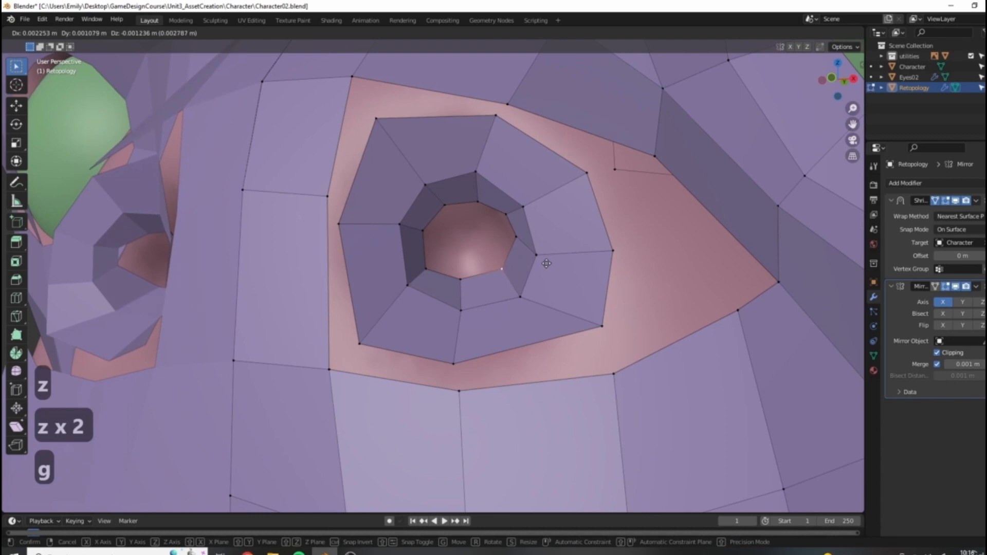
pyautogui.click(546, 263)
# Step: Fill the nostril cavity opening with a row of faces, starting from its inner side edge
pyautogui.click(420, 232)
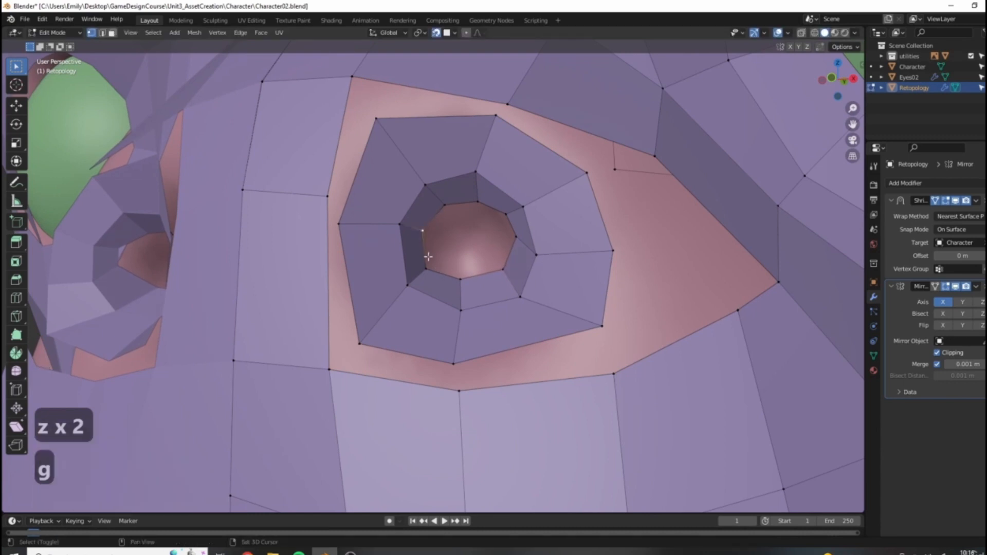
pyautogui.keyDown('shift'); pyautogui.click(429, 263); pyautogui.keyUp('shift')
pyautogui.press('d')
pyautogui.press('f')
pyautogui.press('f')
pyautogui.press('f')
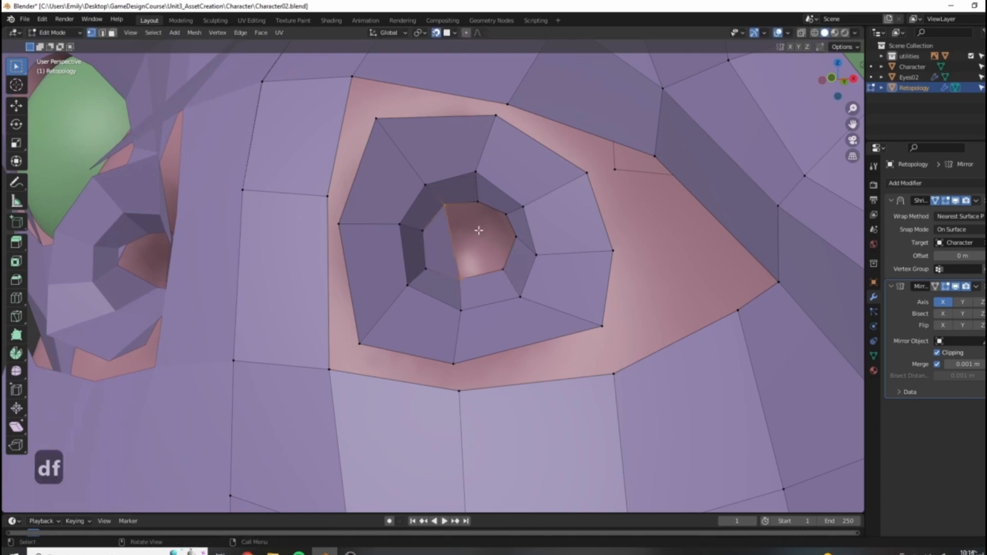
pyautogui.scroll(-7, 428, 310)
pyautogui.scroll(-5, 427, 310)
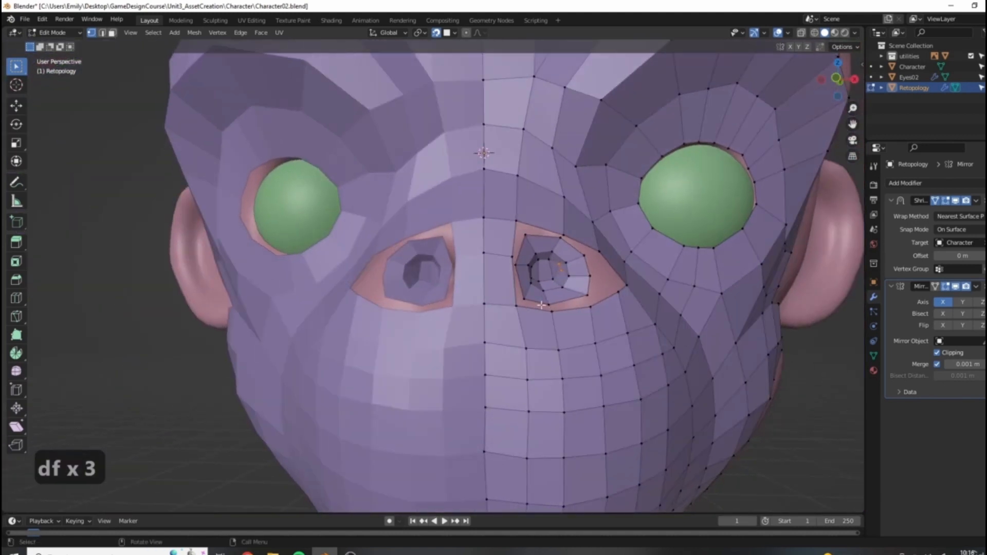
# Step: Fill the gap below the nostril's lower inner corner with a face and raise the band's inner side vertex
pyautogui.scroll(8, 593, 356)
pyautogui.keyDown('shift'); pyautogui.click(559, 372); pyautogui.keyUp('shift')
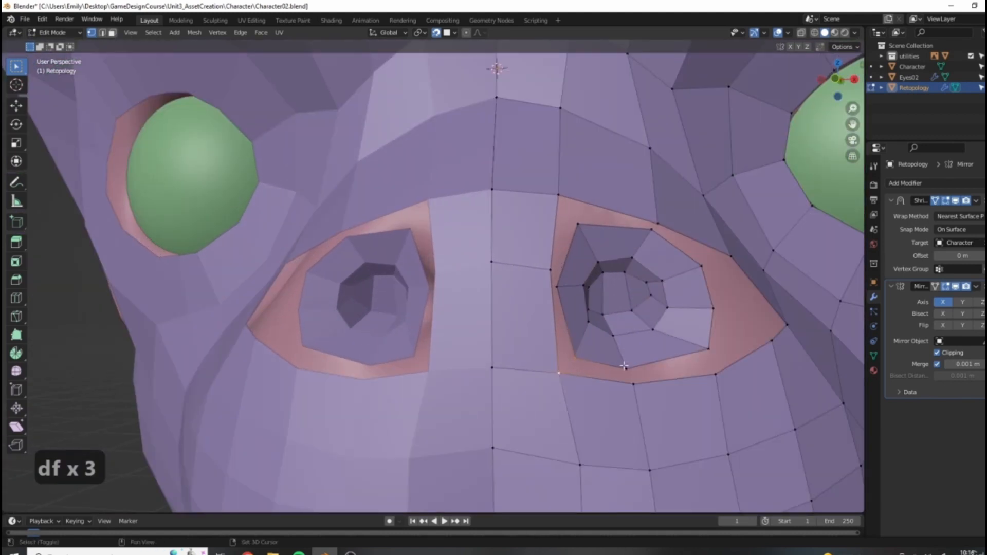
pyautogui.press('f')
pyautogui.click(557, 287)
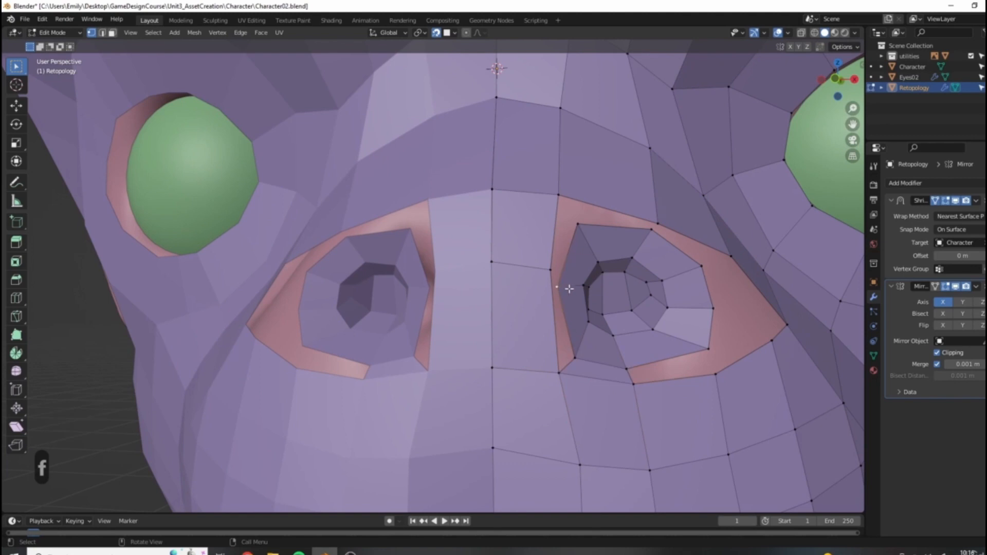
pyautogui.press('g')
pyautogui.click(561, 276)
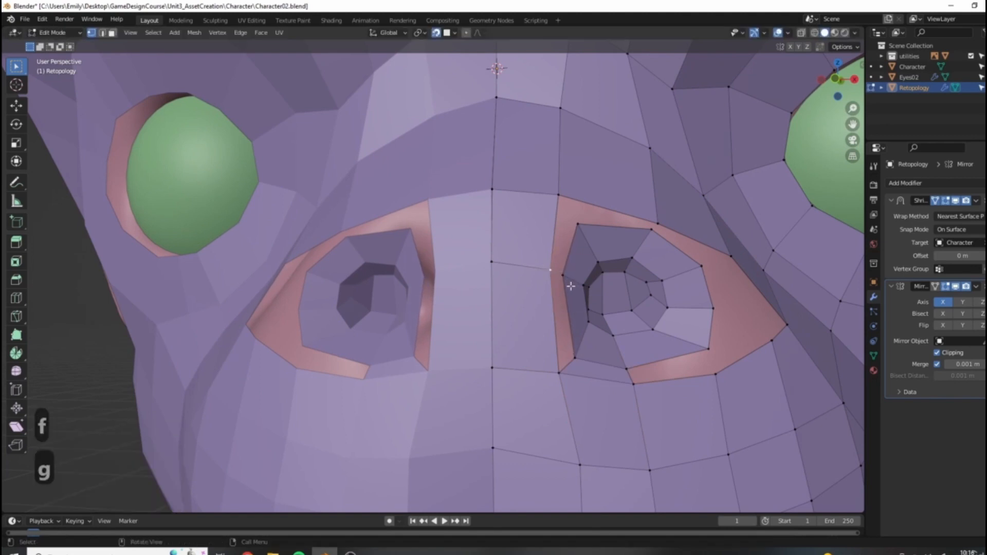
# Step: Fill the gap between the nostril band and the nose bridge with faces along its inner side and top
pyautogui.press('f')
pyautogui.moveTo(591, 370); pyautogui.dragTo(321, 269, button='middle')
pyautogui.press('f')
pyautogui.press('f')
pyautogui.press('f')
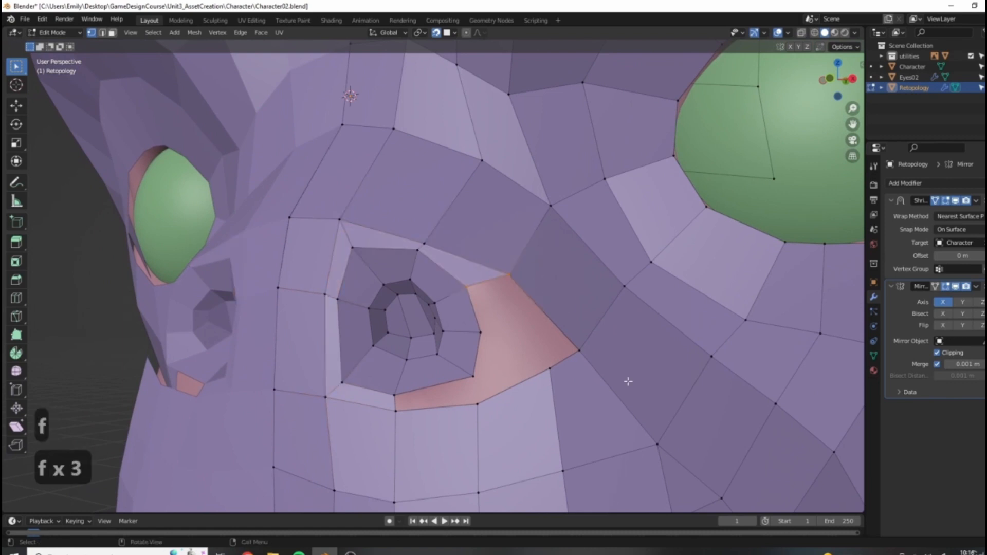
# Step: Fill the upper outer and lower gaps around the nostril, lowering the cheek vertex beside the remaining opening
pyautogui.press('f')
pyautogui.press('g')
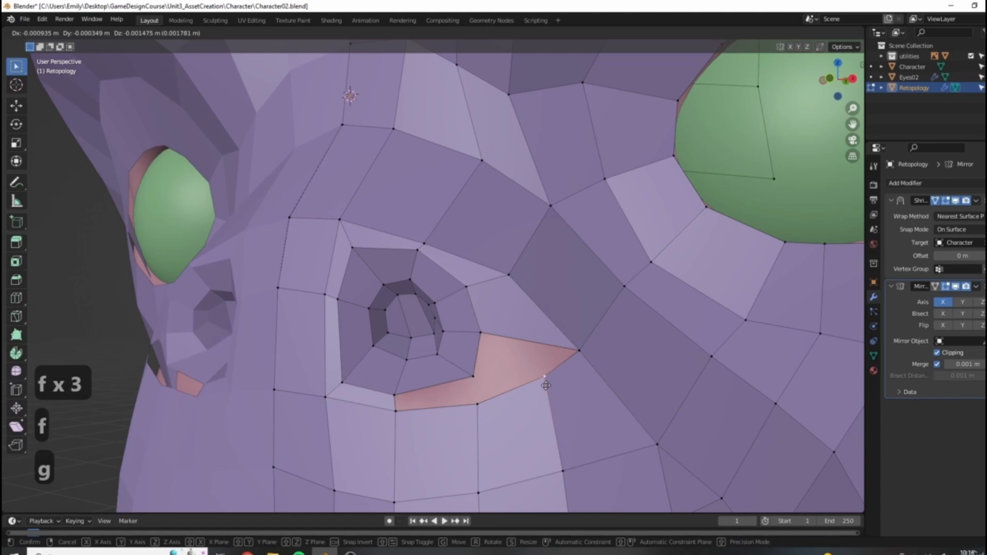
pyautogui.click(546, 392)
pyautogui.press('f')
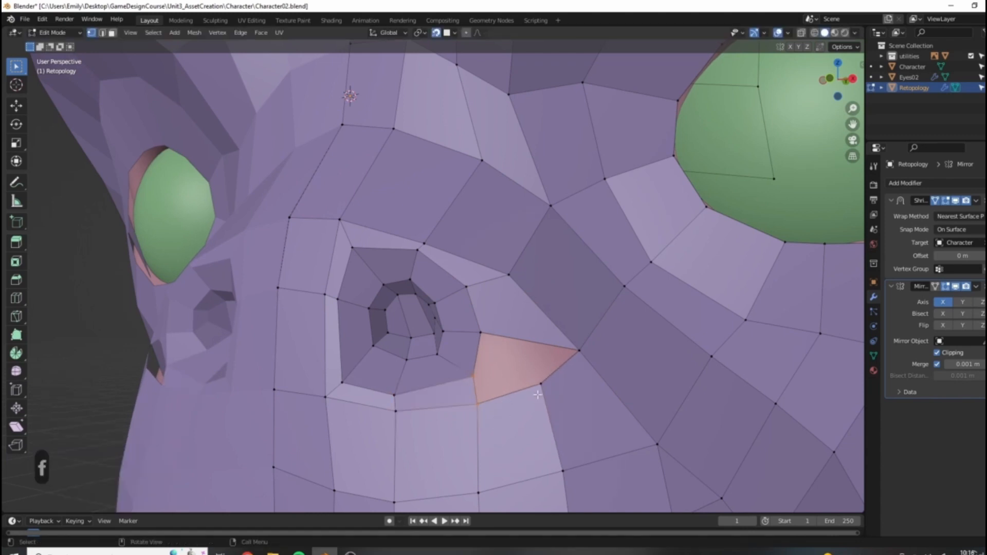
# Step: Shift the vertex above the nostril outward and fill the remaining outer gap with a quad and a triangle
pyautogui.press('g')
pyautogui.click(463, 239)
pyautogui.hotkey('ctrl', 'r')
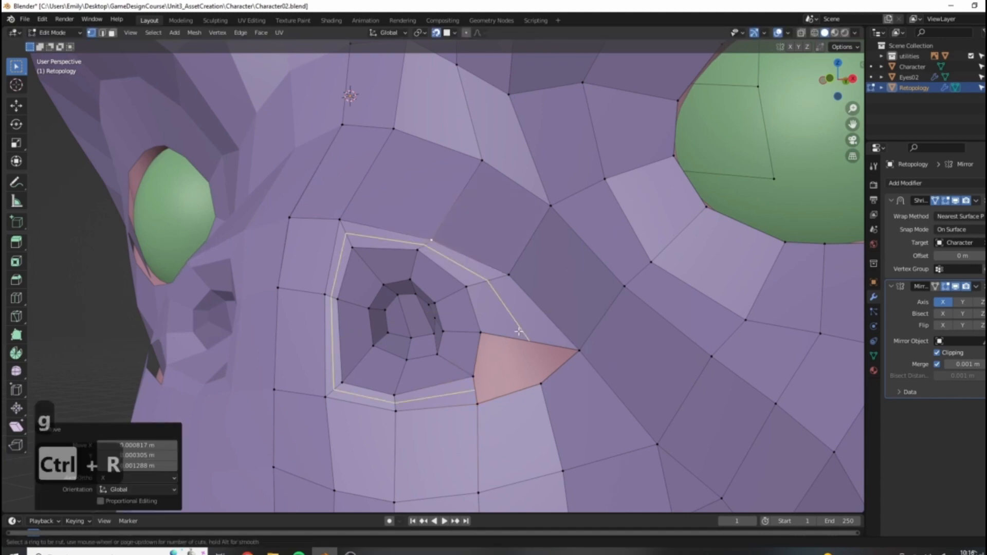
pyautogui.press('Escape')
pyautogui.moveTo(519, 331); pyautogui.dragTo(558, 271, button='middle')
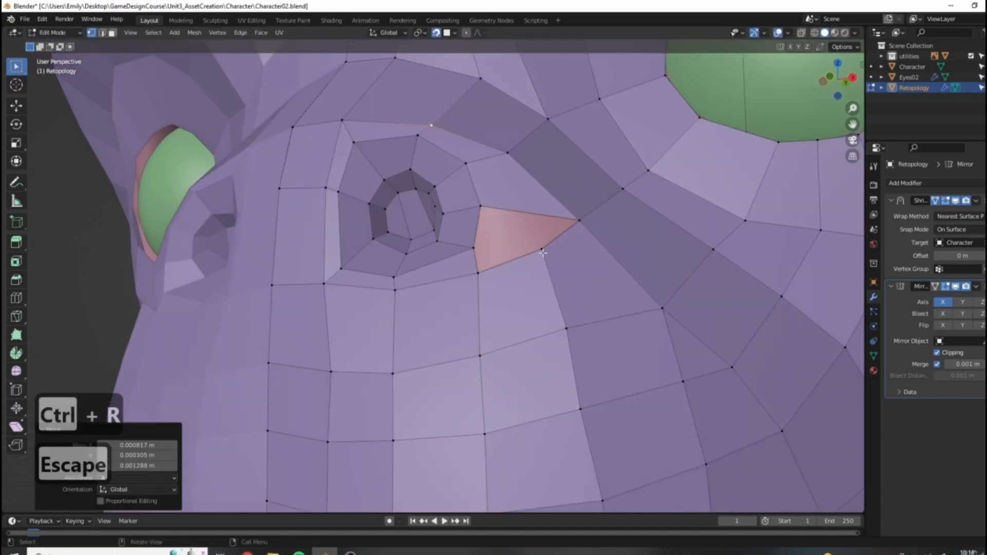
pyautogui.click(481, 207)
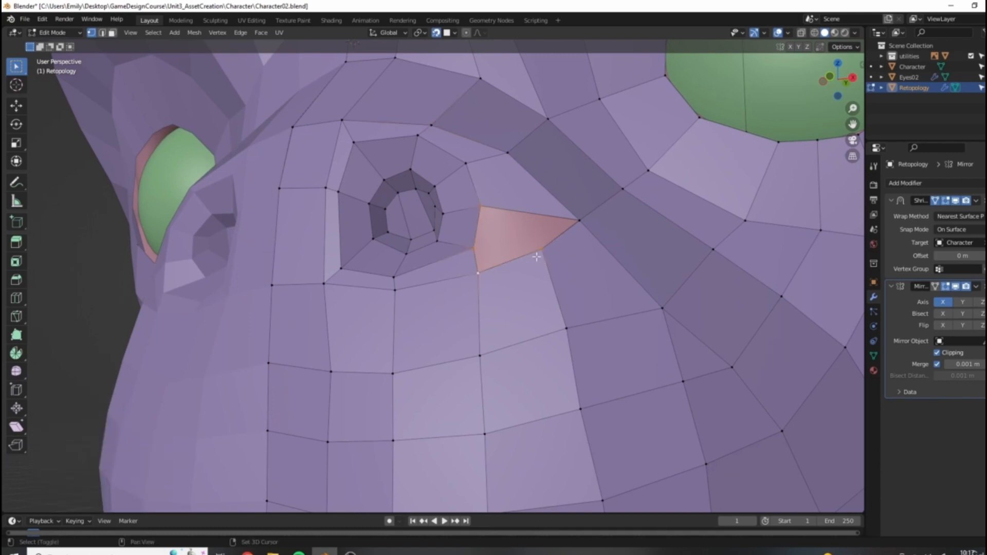
pyautogui.press('f')
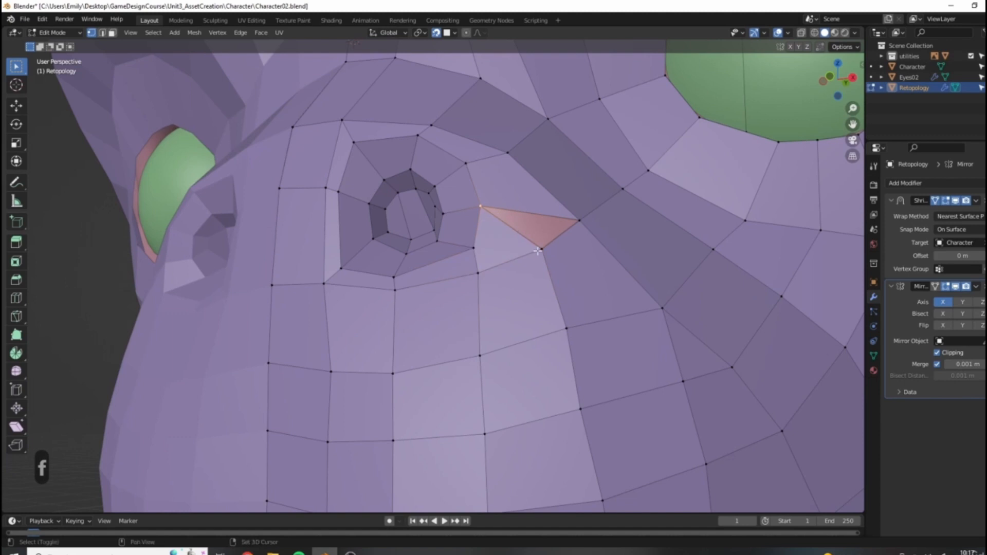
pyautogui.press('f')
# Step: Leave mesh editing and examine the retopologized face from the front and side against the whole character
pyautogui.scroll(-8, 535, 326)
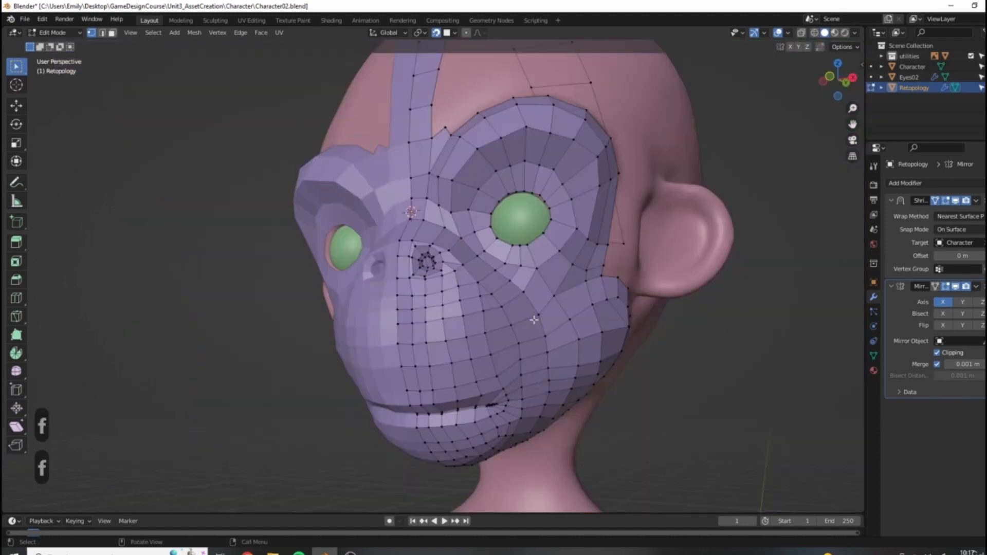
pyautogui.scroll(-5, 538, 329)
pyautogui.moveTo(595, 308); pyautogui.dragTo(561, 309, button='middle')
pyautogui.scroll(-3, 616, 328)
pyautogui.scroll(1, 595, 310)
pyautogui.scroll(2, 494, 300)
pyautogui.press('Tab')
pyautogui.scroll(-3, 541, 331)
pyautogui.moveTo(452, 290)
pyautogui.mouseDown(button='middle')
pyautogui.moveTo(482, 292)
pyautogui.moveTo(453, 294)
pyautogui.moveTo(410, 278)
pyautogui.moveTo(570, 310)
pyautogui.moveTo(506, 319)
pyautogui.moveTo(470, 292)
pyautogui.moveTo(371, 294)
pyautogui.moveTo(447, 308)
pyautogui.mouseUp(button='middle')
pyautogui.scroll(2, 482, 291)
pyautogui.scroll(4, 376, 236)
pyautogui.scroll(-2, 430, 277)
pyautogui.scroll(2, 470, 294)
pyautogui.scroll(-2, 467, 287)
pyautogui.scroll(-4, 448, 310)
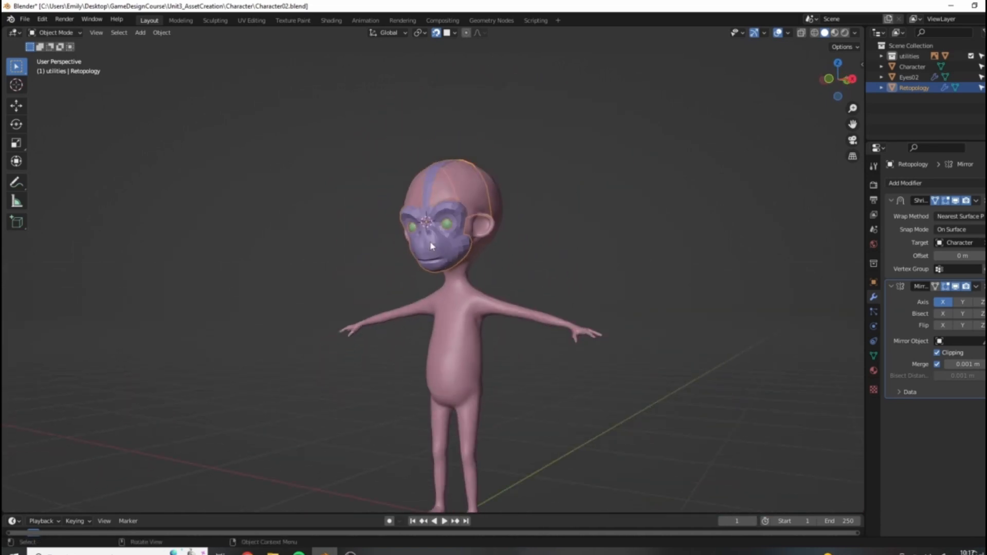
pyautogui.moveTo(498, 275); pyautogui.dragTo(513, 304, button='middle')
pyautogui.moveTo(539, 387); pyautogui.dragTo(595, 308, button='middle')
pyautogui.click(559, 290)
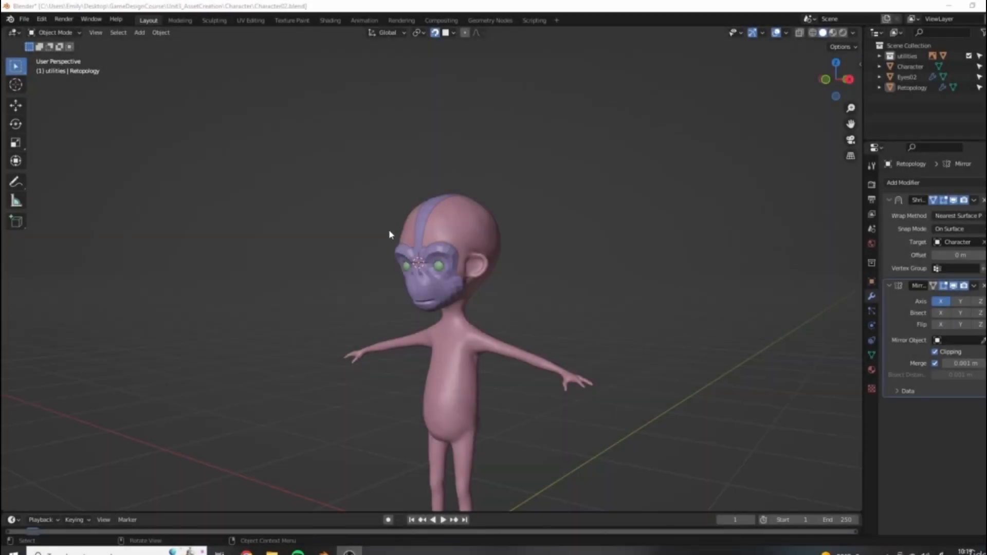
pyautogui.scroll(2, 432, 288)
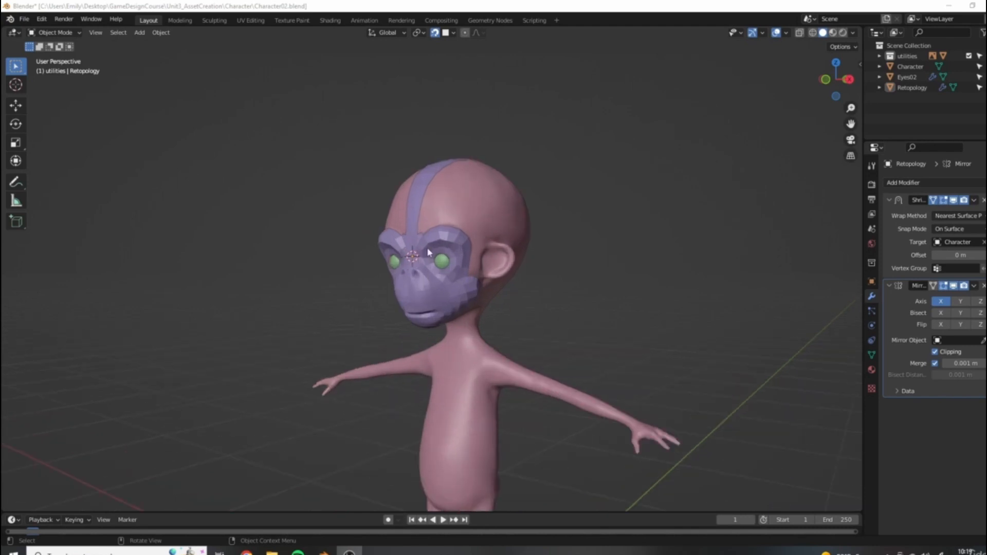
pyautogui.moveTo(470, 254); pyautogui.dragTo(466, 268, button='middle')
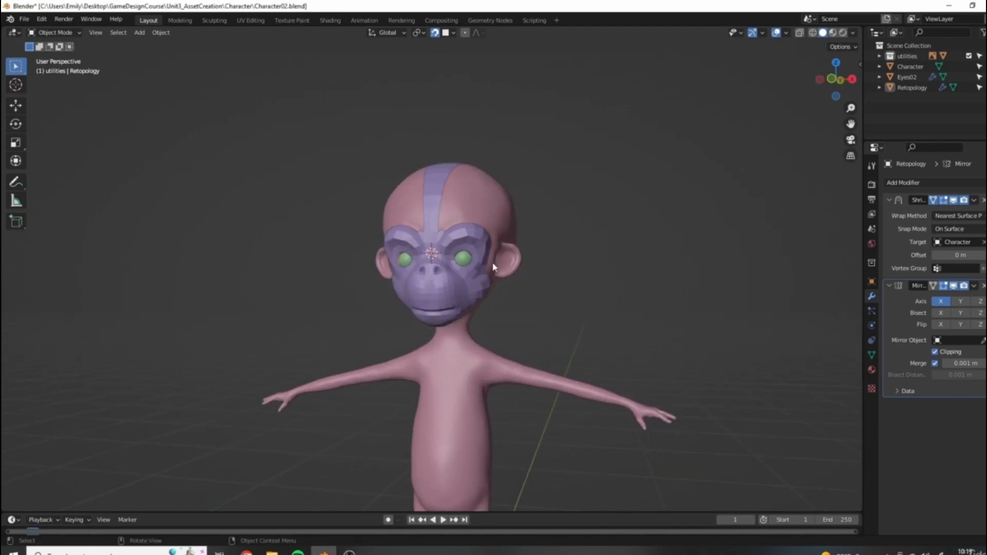
pyautogui.moveTo(549, 269); pyautogui.dragTo(506, 211, button='middle')
pyautogui.scroll(3, 588, 282)
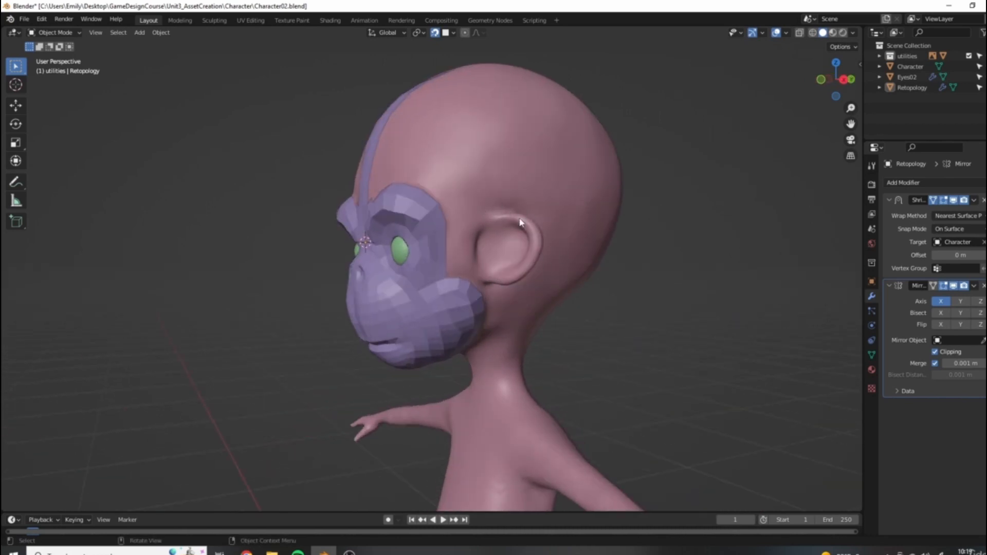
# Step: Select the retopology mesh, return to editing its vertices, and save the file
pyautogui.click(458, 255)
pyautogui.moveTo(458, 254); pyautogui.dragTo(518, 292, button='middle')
pyautogui.press('Tab')
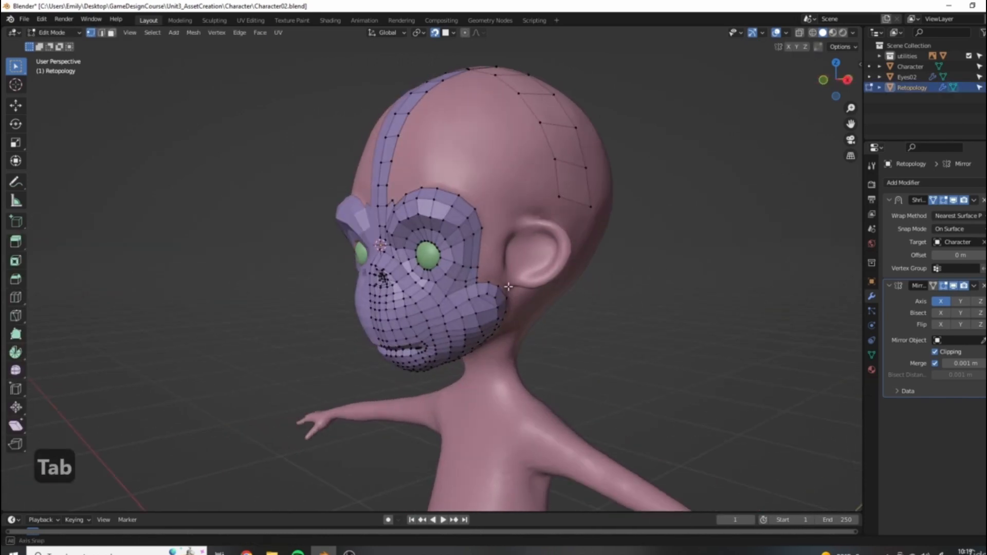
pyautogui.hotkey('ctrl', 's')
# Step: Slide the short row of vertices beside the outer eye corner upward and move its outermost vertex toward the ear
pyautogui.scroll(3, 545, 249)
pyautogui.keyDown('shift'); pyautogui.moveTo(575, 197); pyautogui.dragTo(492, 247, button='middle'); pyautogui.keyUp('shift')
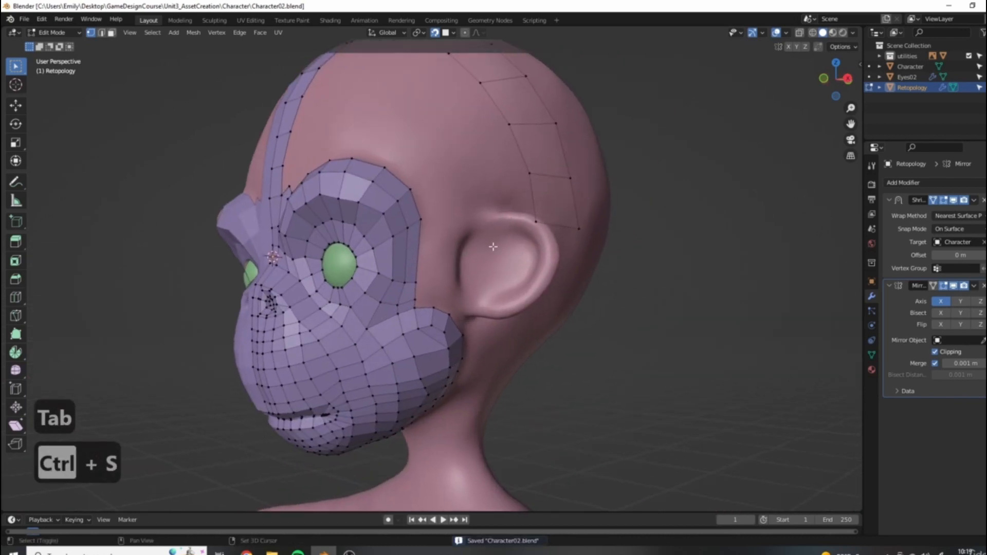
pyautogui.scroll(1, 514, 239)
pyautogui.moveTo(379, 281); pyautogui.dragTo(424, 293)
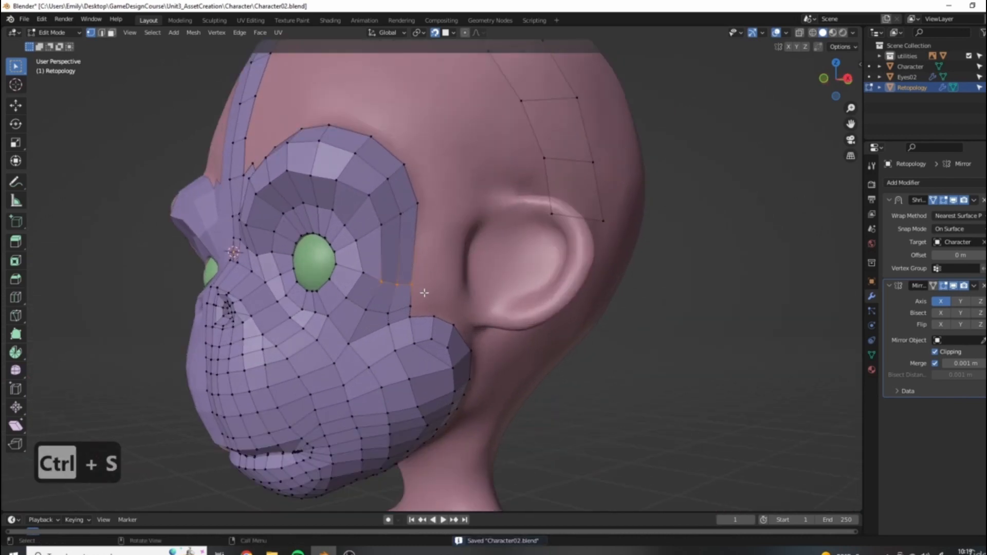
pyautogui.press('g')
pyautogui.press('g')
pyautogui.click(438, 280)
pyautogui.press('g')
pyautogui.click(383, 266)
pyautogui.press('g')
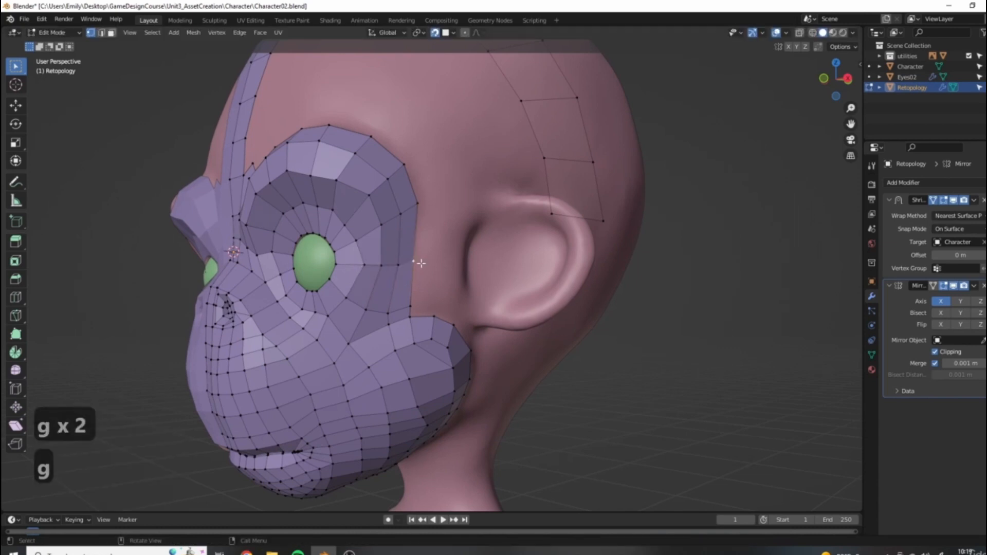
pyautogui.click(428, 263)
pyautogui.click(398, 266)
pyautogui.click(381, 263)
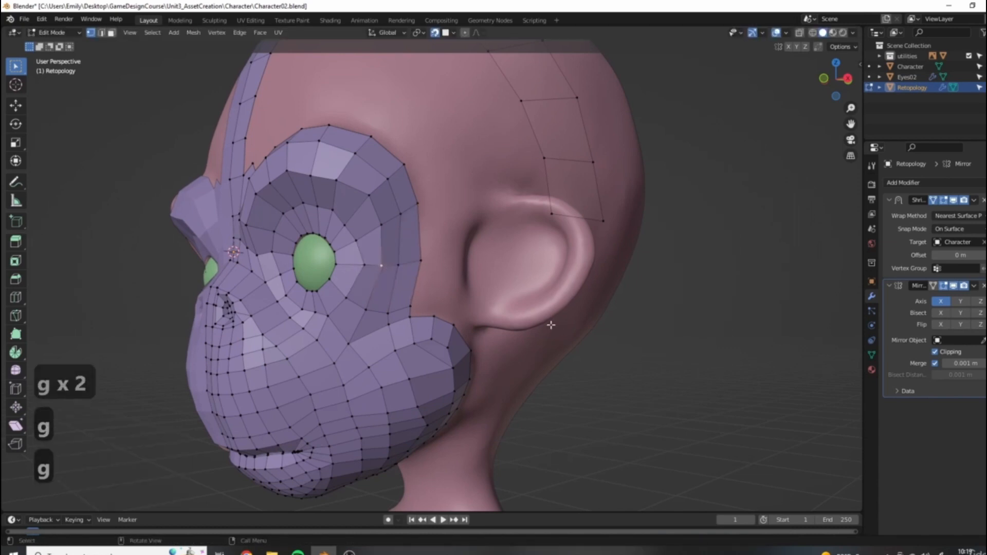
pyautogui.scroll(-2, 381, 266)
pyautogui.scroll(2, 382, 304)
# Step: Slide the vertices just above the cheek slightly upward along their edges to even out the faces
pyautogui.click(390, 311)
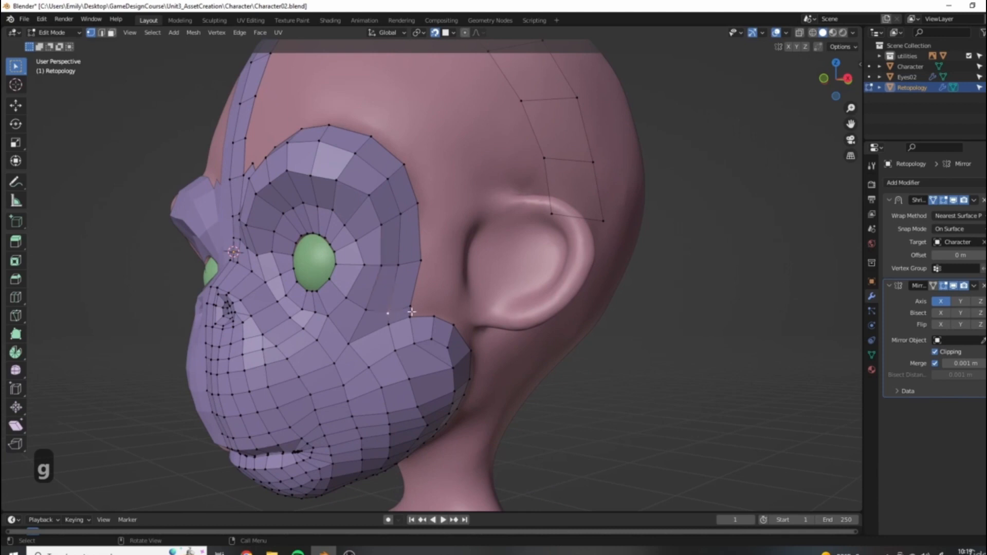
pyautogui.press('g')
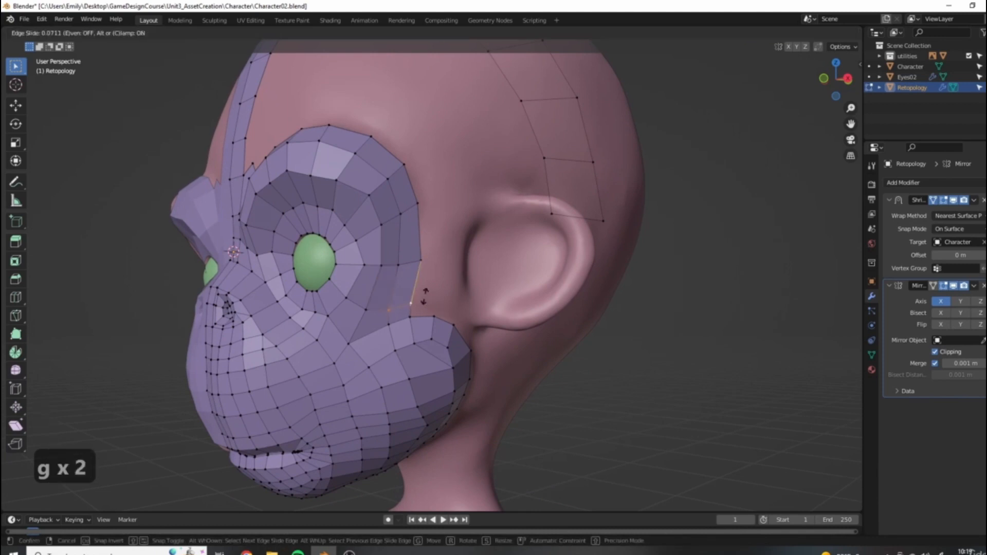
pyautogui.click(423, 293)
pyautogui.press('g')
pyautogui.press('g')
pyautogui.click(369, 305)
# Step: Duplicate the vertex on the cheek's upper border and place the copy just in front of the ear's upper rim
pyautogui.moveTo(369, 304); pyautogui.dragTo(509, 295, button='middle')
pyautogui.scroll(4, 430, 153)
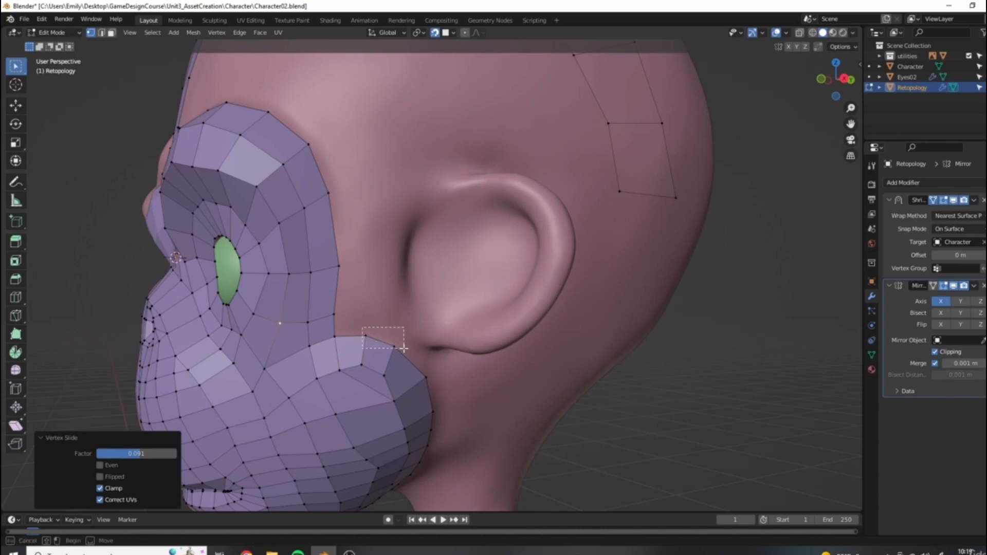
pyautogui.click(366, 336)
pyautogui.moveTo(385, 304); pyautogui.dragTo(404, 305, button='middle')
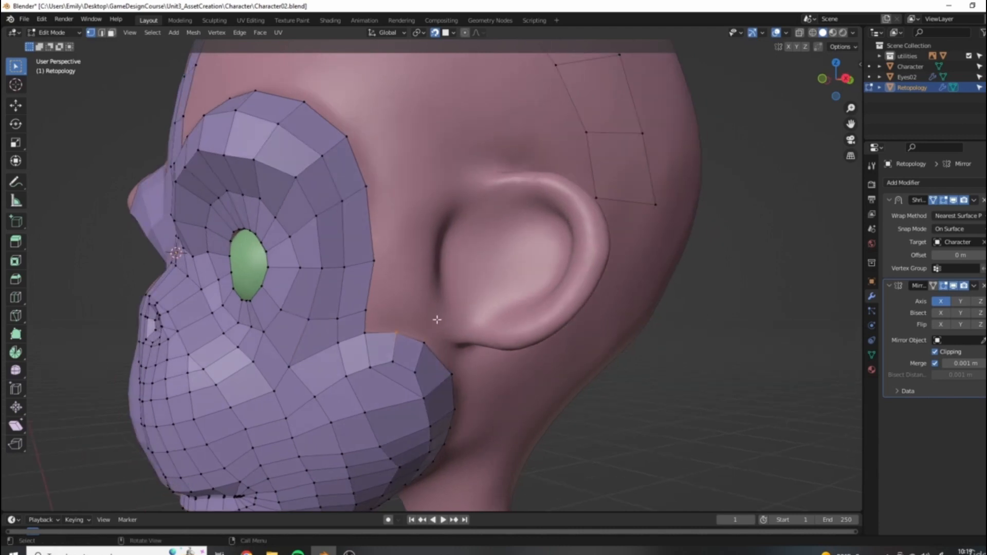
pyautogui.hotkey('shift', 'd')
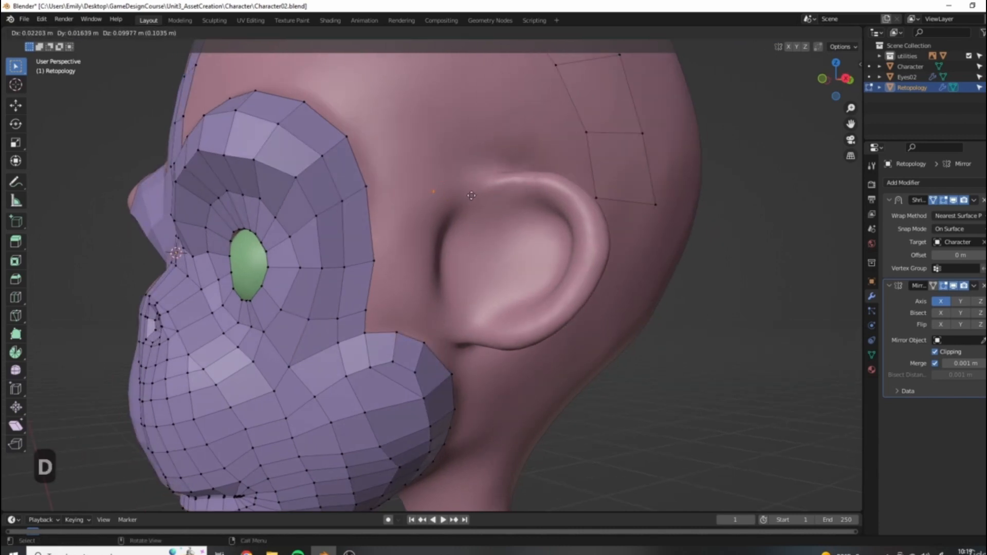
pyautogui.click(485, 211)
# Step: Extrude the new vertex into a short edge and extend that edge into three faces along the ear's upper rim
pyautogui.moveTo(455, 216); pyautogui.dragTo(465, 237, button='middle')
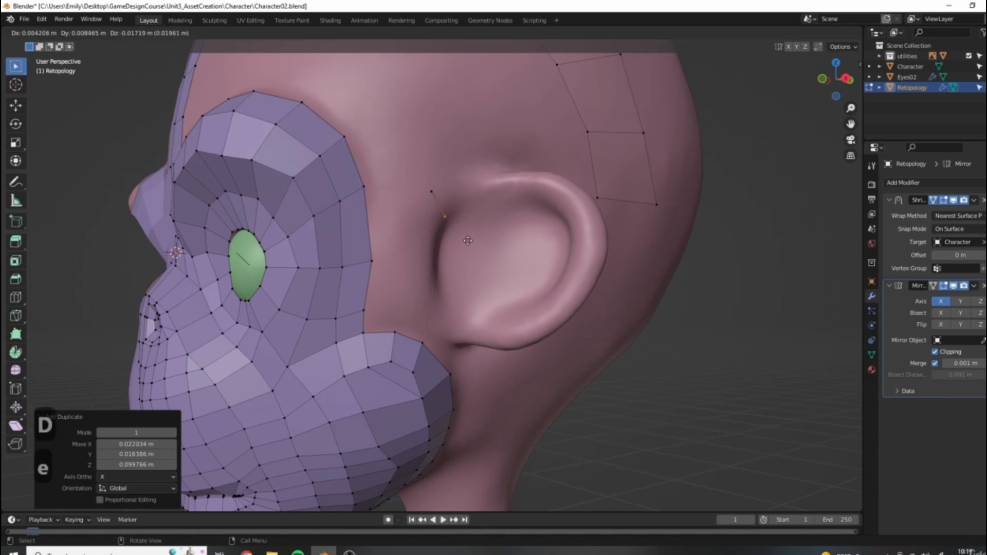
pyautogui.press('e')
pyautogui.press('e')
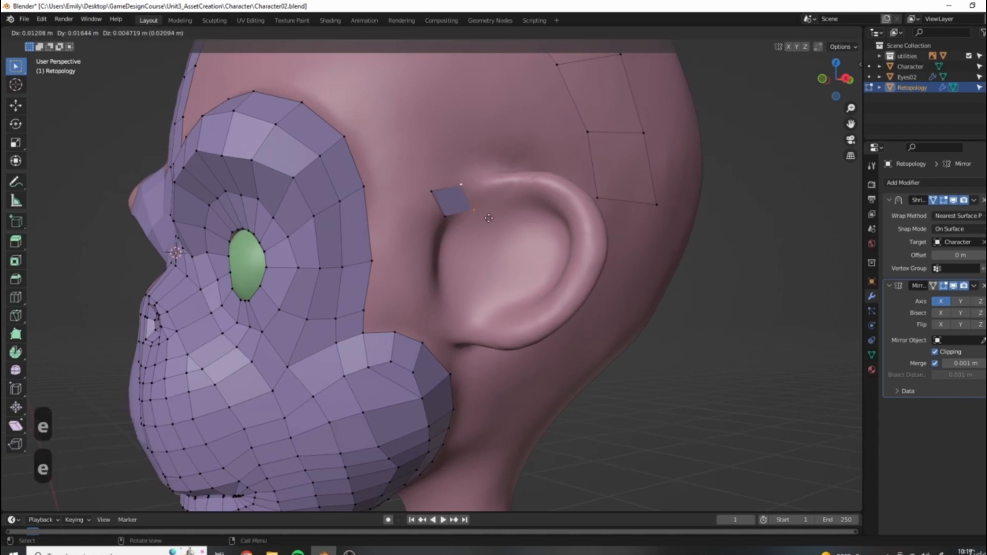
pyautogui.click(484, 218)
pyautogui.press('e')
pyautogui.click(516, 211)
pyautogui.press('e')
pyautogui.click(550, 208)
# Step: Reposition the vertices of the three-face strip so it follows the curve of the ear's upper rim
pyautogui.moveTo(550, 209); pyautogui.dragTo(565, 231, button='middle')
pyautogui.press('g')
pyautogui.click(566, 231)
pyautogui.press('g')
pyautogui.press('g')
pyautogui.press('g')
pyautogui.press('g')
pyautogui.click(557, 207)
pyautogui.press('g')
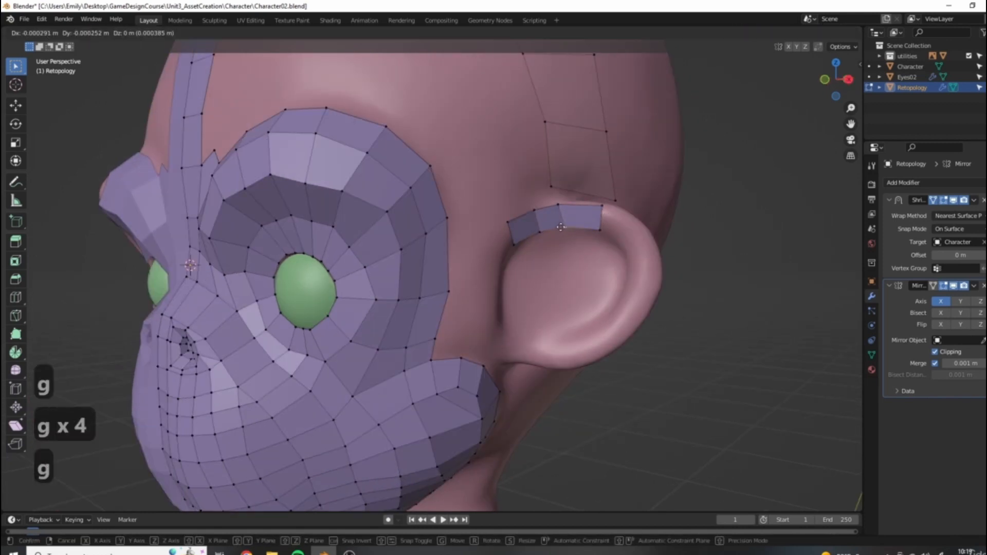
pyautogui.click(555, 206)
pyautogui.press('g')
pyautogui.press('g')
# Step: Rotate the strip's rear end edge and extrude two more faces around the ear's upper back curve
pyautogui.moveTo(555, 206); pyautogui.dragTo(663, 278, button='middle')
pyautogui.press('r')
pyautogui.click(639, 279)
pyautogui.press('e')
pyautogui.click(657, 289)
pyautogui.press('e')
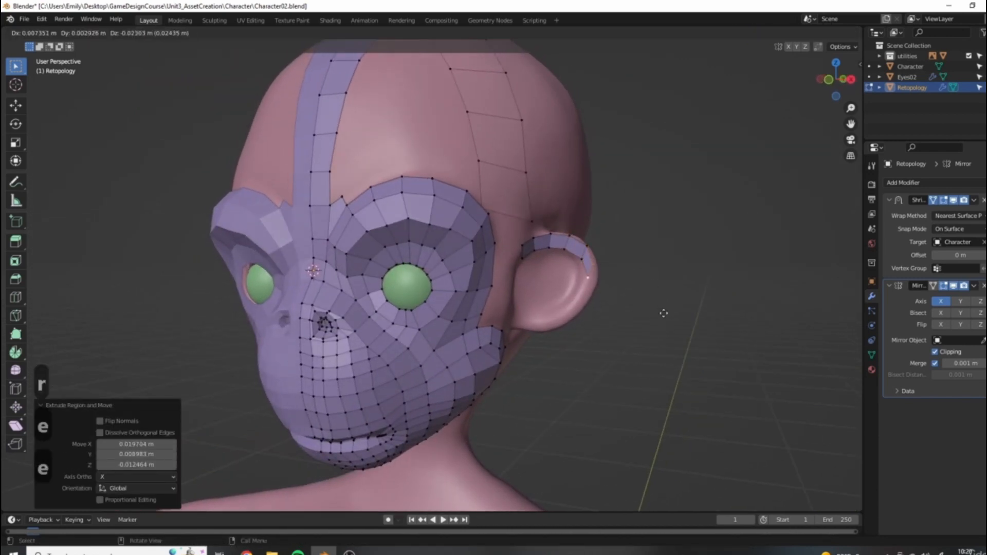
pyautogui.press('r')
pyautogui.click(675, 282)
# Step: Move the newest vertices at the upper back of the ear to sit along the rim
pyautogui.press('g')
pyautogui.click(596, 262)
pyautogui.press('g')
pyautogui.click(590, 248)
pyautogui.press('g')
pyautogui.click(591, 249)
pyautogui.click(596, 272)
# Step: Extrude one more face down the ear's rear rim and adjust its end vertices to match the rim's width
pyautogui.scroll(2, 617, 299)
pyautogui.moveTo(619, 302); pyautogui.dragTo(584, 292, button='middle')
pyautogui.press('e')
pyautogui.click(576, 329)
pyautogui.click(538, 298)
pyautogui.press('g')
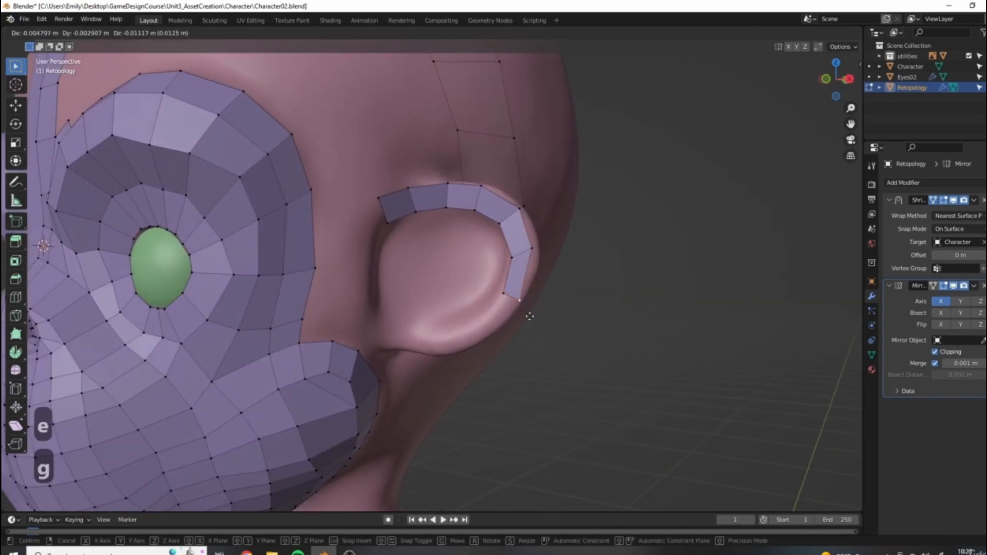
pyautogui.click(529, 316)
pyautogui.click(503, 293)
pyautogui.press('g')
pyautogui.press('g')
pyautogui.click(504, 293)
# Step: Extend the strip by two faces toward the earlobe, shifting the end vertices to follow the lower rear curve
pyautogui.scroll(2, 509, 298)
pyautogui.press('e')
pyautogui.click(545, 332)
pyautogui.press('g')
pyautogui.click(548, 335)
pyautogui.press('e')
pyautogui.click(504, 354)
pyautogui.press('g')
pyautogui.press('g')
pyautogui.click(520, 342)
# Step: Adjust the outer rim vertex and add a loop cut across the long face at the back of the ear
pyautogui.click(588, 262)
pyautogui.press('g')
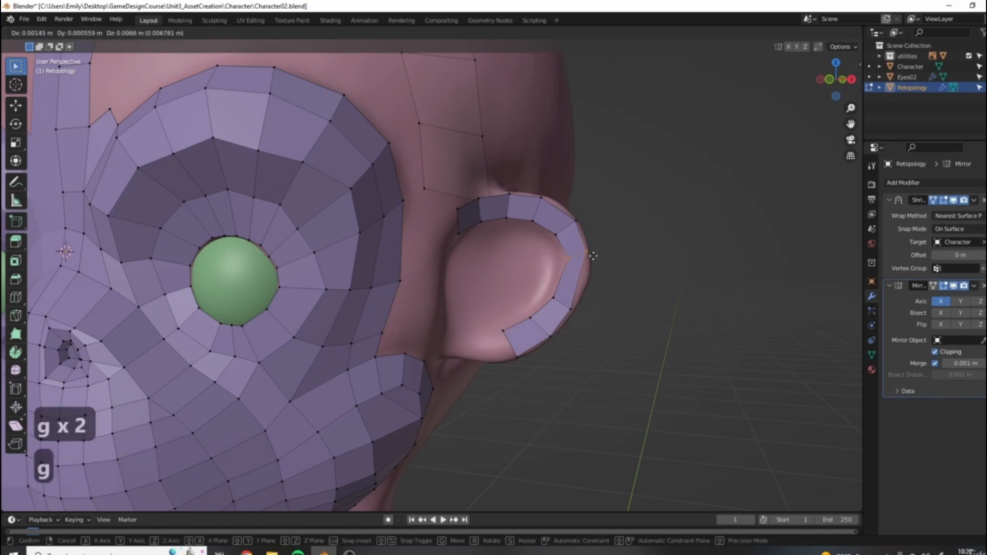
pyautogui.click(581, 290)
pyautogui.hotkey('ctrl', 'r')
pyautogui.click(586, 291)
pyautogui.press('g')
pyautogui.click(584, 283)
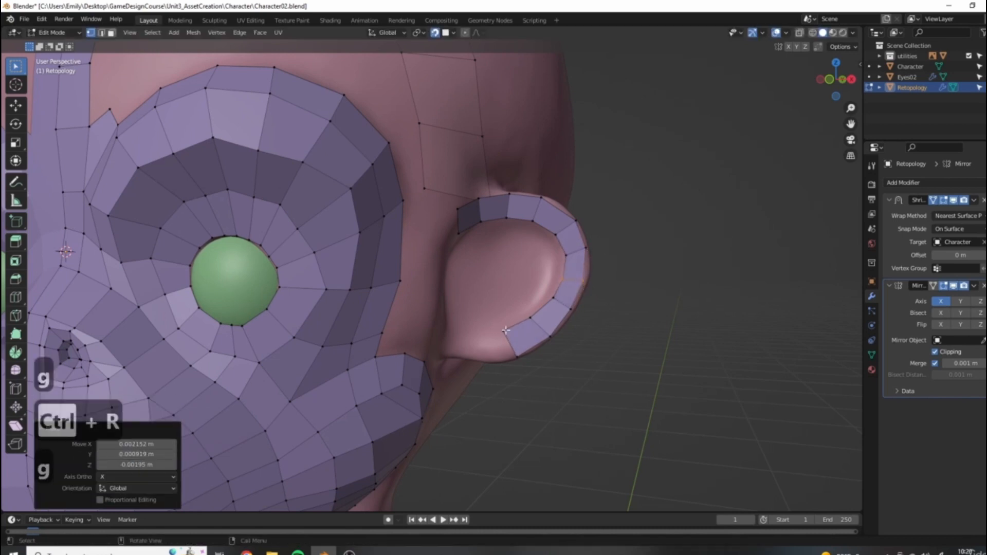
# Step: Rotate the strip's lower end edge and extrude two more faces along the bottom of the ear
pyautogui.press('r')
pyautogui.click(542, 357)
pyautogui.press('e')
pyautogui.click(516, 365)
pyautogui.press('r')
pyautogui.click(516, 378)
pyautogui.press('e')
pyautogui.click(510, 354)
# Step: Rotate and move the strip's front upper end edge to the ear's front curve, and lower the inner vertex beside it
pyautogui.moveTo(510, 353); pyautogui.dragTo(411, 231, button='middle')
pyautogui.scroll(3, 412, 231)
pyautogui.click(321, 174)
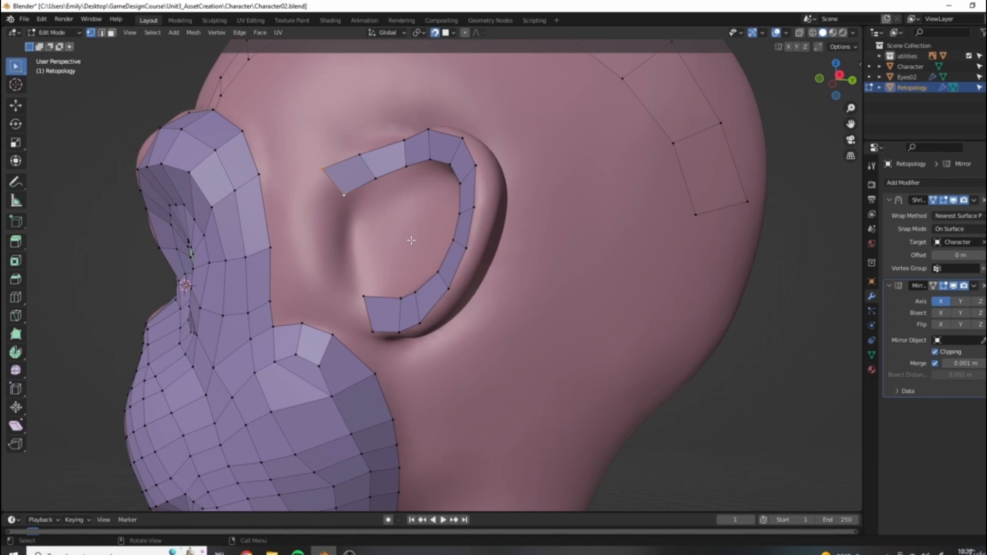
pyautogui.press('r')
pyautogui.click(406, 208)
pyautogui.press('g')
pyautogui.click(400, 212)
pyautogui.click(393, 144)
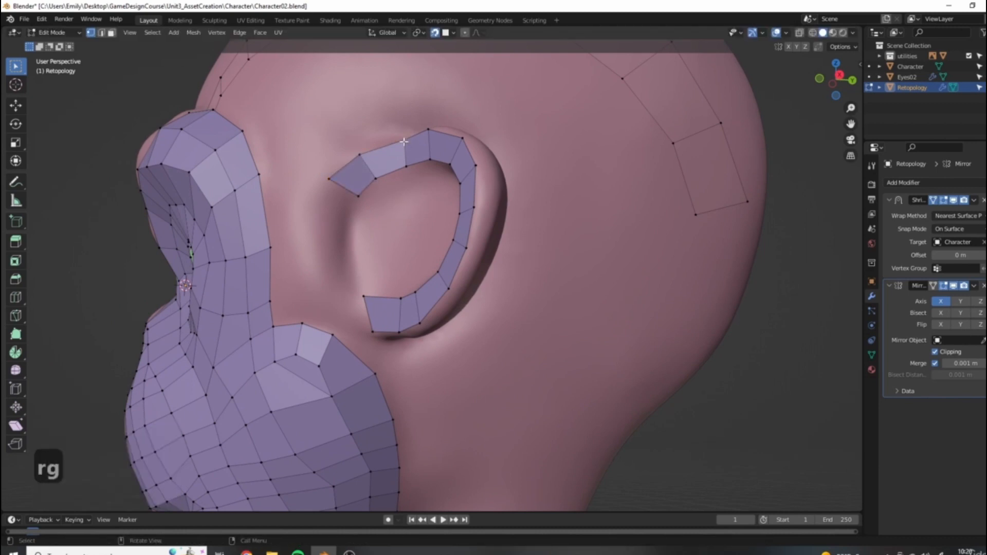
pyautogui.press('g')
pyautogui.click(403, 165)
# Step: Extrude two faces from the front upper end down the front of the ear, turning the end edge to follow it
pyautogui.click(342, 188)
pyautogui.press('e')
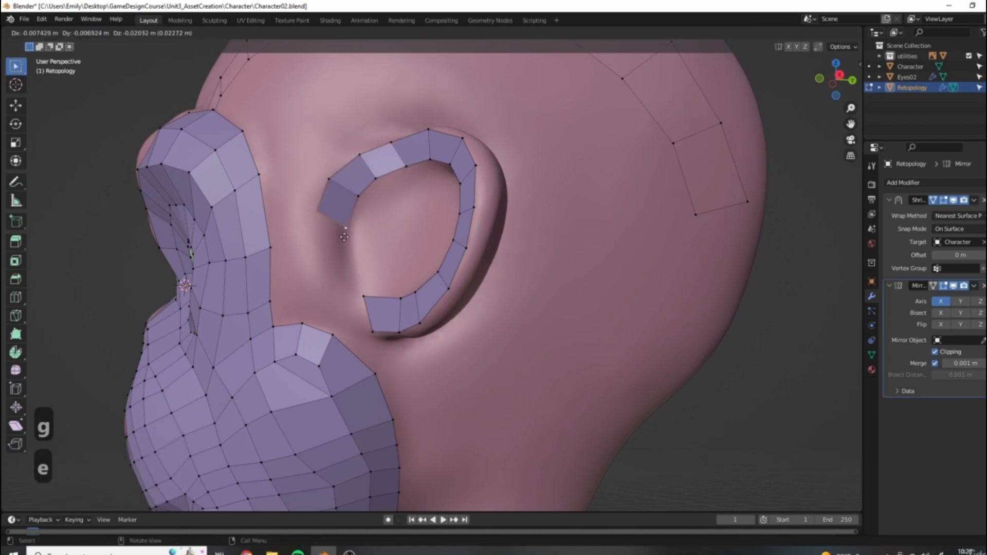
pyautogui.click(345, 236)
pyautogui.press('e')
pyautogui.click(341, 274)
pyautogui.press('r')
pyautogui.click(379, 278)
pyautogui.press('g')
pyautogui.click(335, 253)
# Step: Extrude two more faces down the ear's front and angle the end edge toward the strip's lower end
pyautogui.press('e')
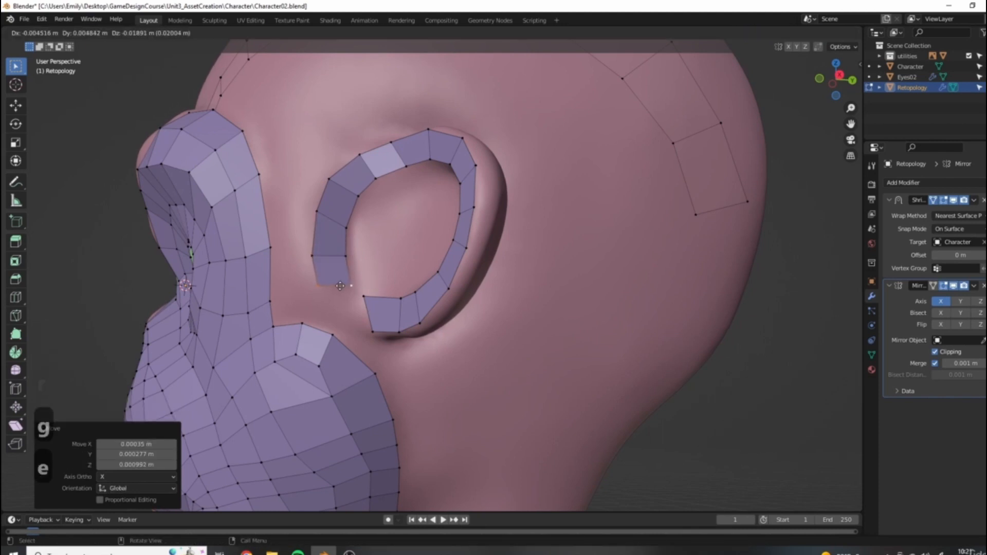
pyautogui.click(339, 286)
pyautogui.press('e')
pyautogui.click(375, 363)
pyautogui.press('r')
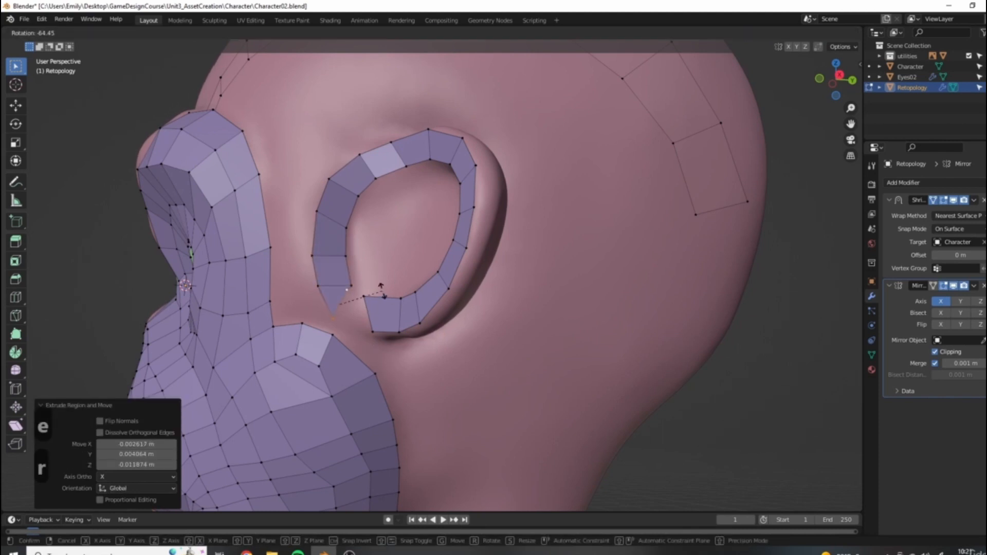
pyautogui.click(379, 291)
pyautogui.press('g')
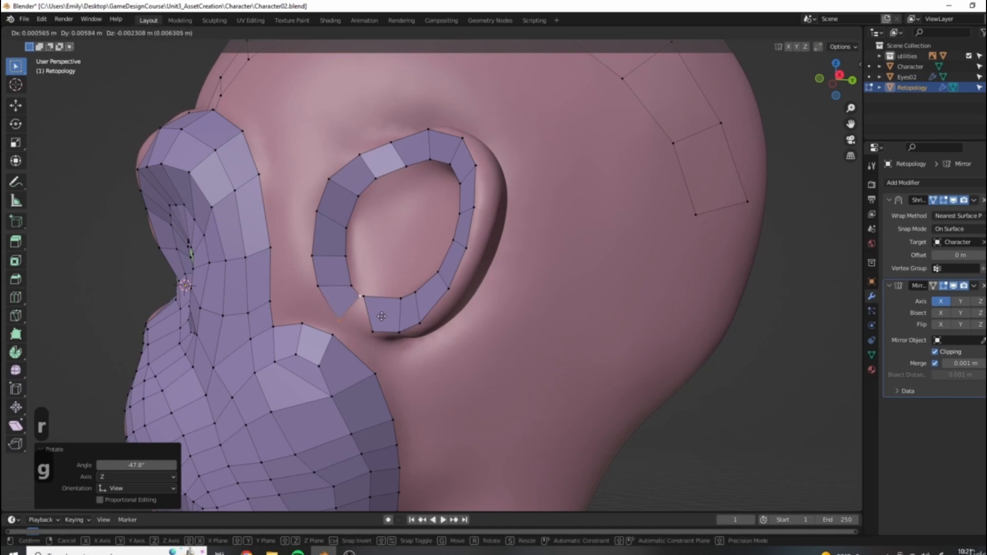
pyautogui.click(382, 316)
# Step: Move the vertices along the lower front of the ear strip to even out its faces
pyautogui.press('g')
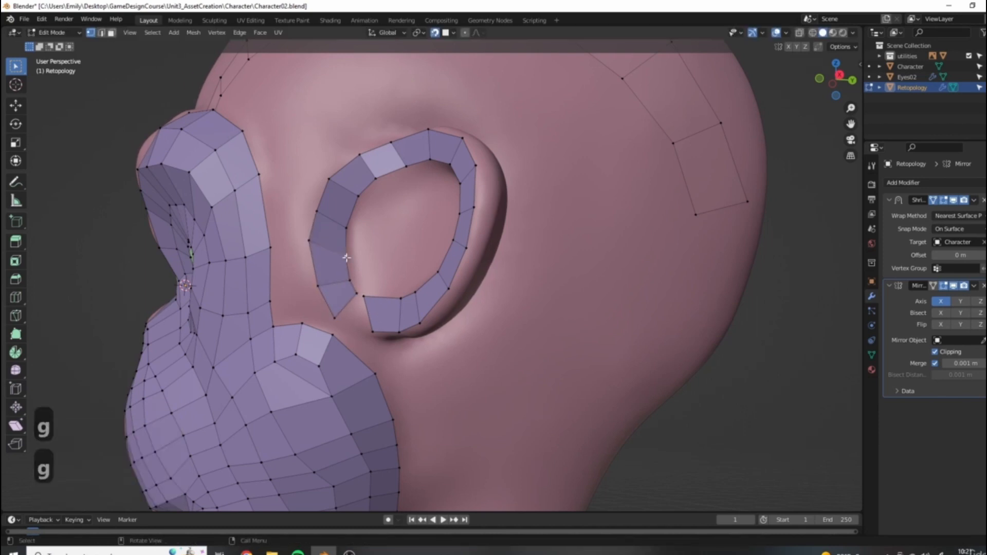
pyautogui.press('g')
pyautogui.press('g')
pyautogui.press('g')
pyautogui.click(307, 246)
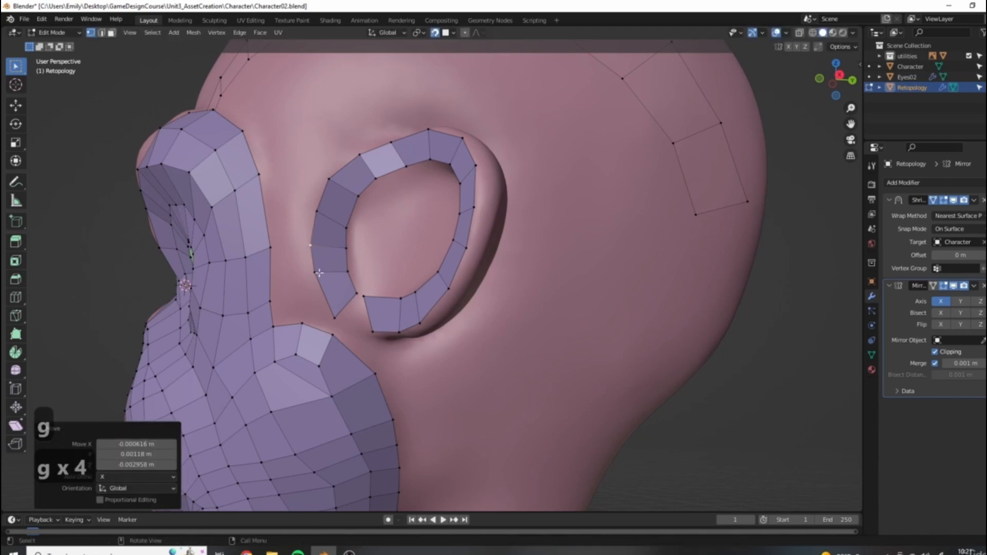
pyautogui.press('g')
pyautogui.click(315, 281)
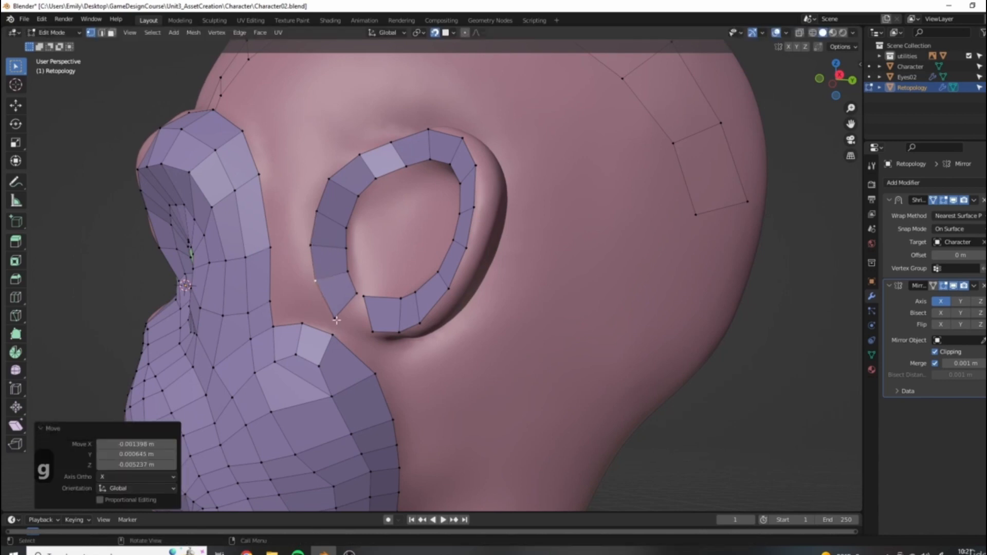
# Step: Fill the gap between the two ends of the ear strip with a face to close the ring
pyautogui.scroll(2, 337, 320)
pyautogui.keyDown('shift'); pyautogui.click(374, 319); pyautogui.keyUp('shift')
pyautogui.press('f')
# Step: Shift the inner and outer vertices along the bottom of the ear ring to space its faces more evenly
pyautogui.moveTo(376, 319); pyautogui.dragTo(399, 285, button='middle')
pyautogui.click(390, 294)
pyautogui.press('g')
pyautogui.click(412, 297)
pyautogui.click(478, 331)
pyautogui.press('g')
pyautogui.click(491, 332)
pyautogui.press('g')
pyautogui.rightClick(475, 287)
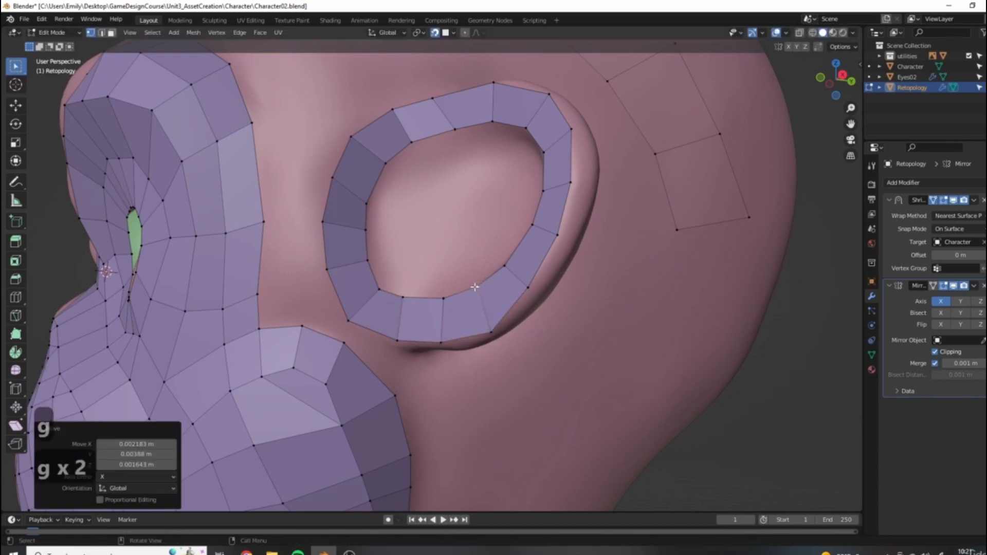
# Step: Move the ring's outer vertices along the back of the ear outward to the rim and adjust the top vertex
pyautogui.click(529, 287)
pyautogui.press('g')
pyautogui.click(537, 292)
pyautogui.click(556, 235)
pyautogui.press('g')
pyautogui.click(571, 238)
pyautogui.click(571, 183)
pyautogui.press('g')
pyautogui.click(588, 182)
pyautogui.click(571, 129)
pyautogui.press('g')
pyautogui.click(580, 128)
pyautogui.scroll(-4, 514, 215)
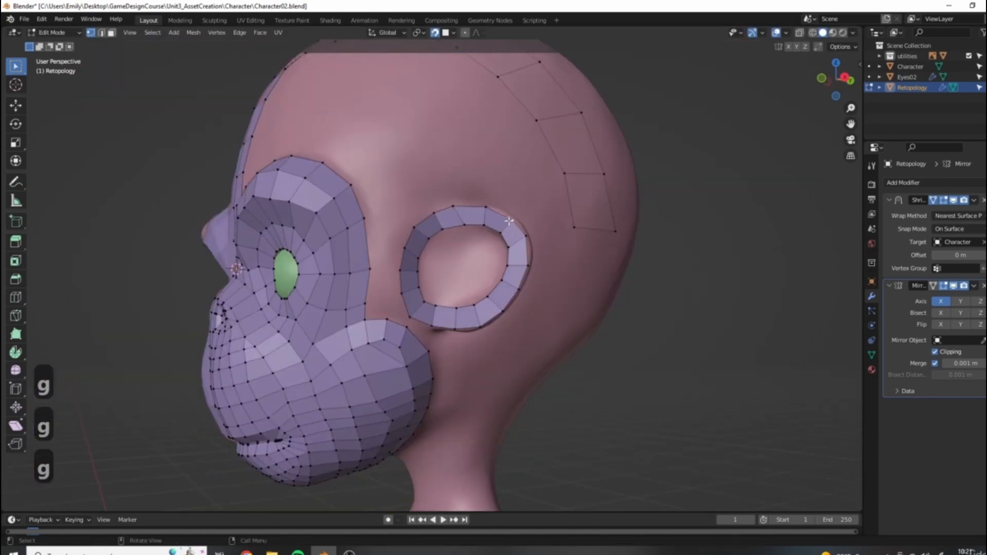
pyautogui.click(462, 207)
pyautogui.press('g')
pyautogui.click(462, 207)
# Step: Extrude the ring's inner edge loop and scale it to 0.5 toward the centre of the ear
pyautogui.moveTo(462, 207); pyautogui.dragTo(521, 257, button='middle')
pyautogui.keyDown('alt'); pyautogui.click(489, 234); pyautogui.keyUp('alt')
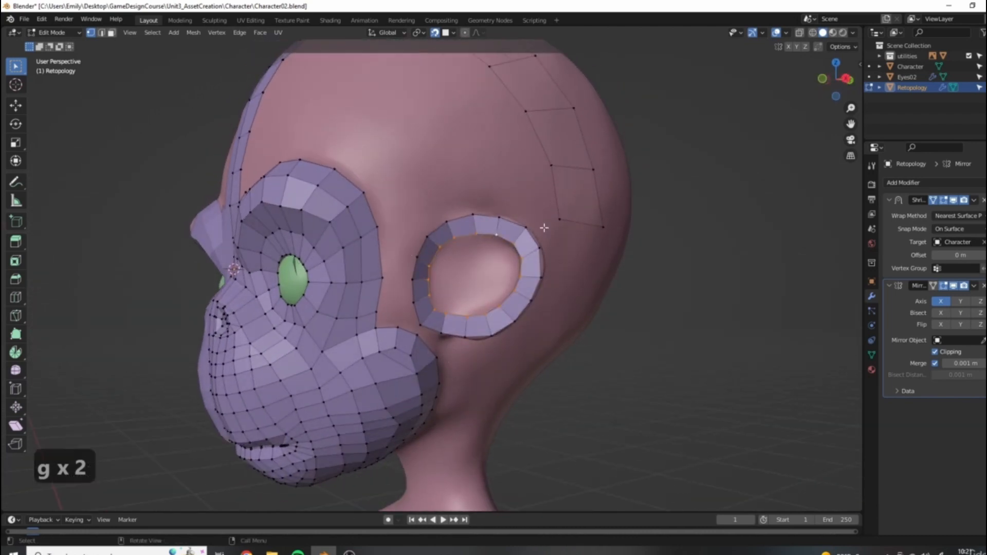
pyautogui.moveTo(518, 282); pyautogui.dragTo(457, 222, button='middle')
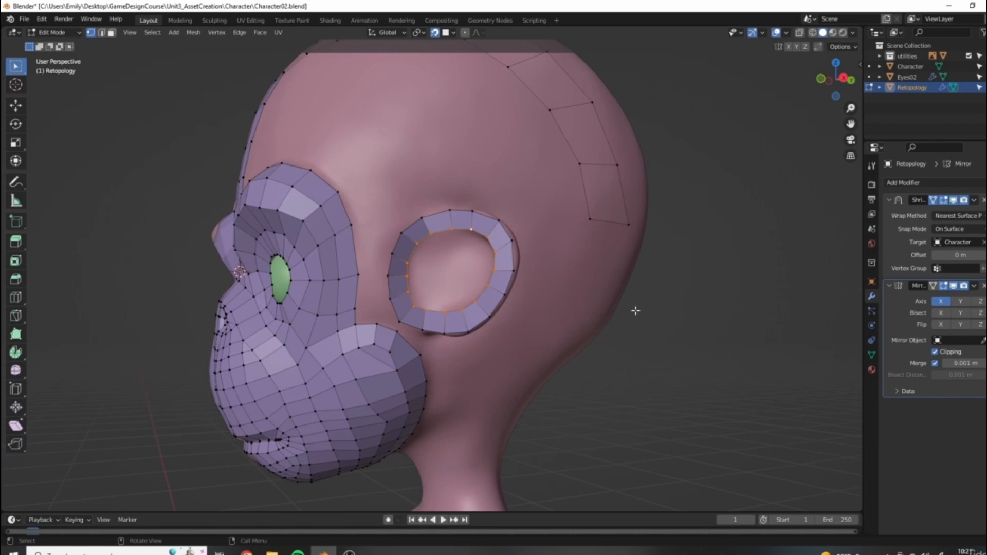
pyautogui.press('e')
pyautogui.press('s')
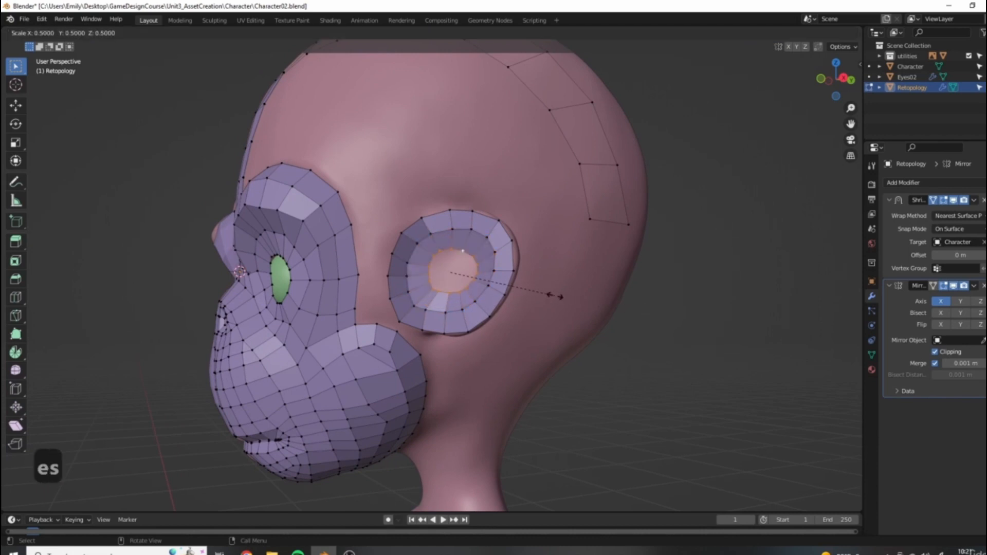
pyautogui.click(554, 296)
# Step: Select the innermost edge loop of the ear and close the opening with Grid Fill
pyautogui.scroll(3, 496, 275)
pyautogui.scroll(-1, 496, 274)
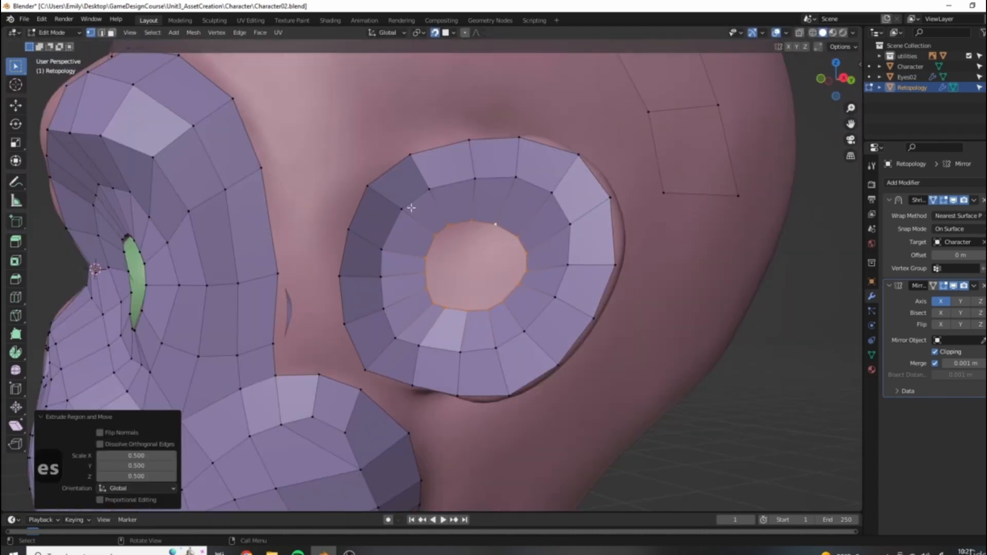
pyautogui.scroll(1, 495, 274)
pyautogui.scroll(2, 473, 260)
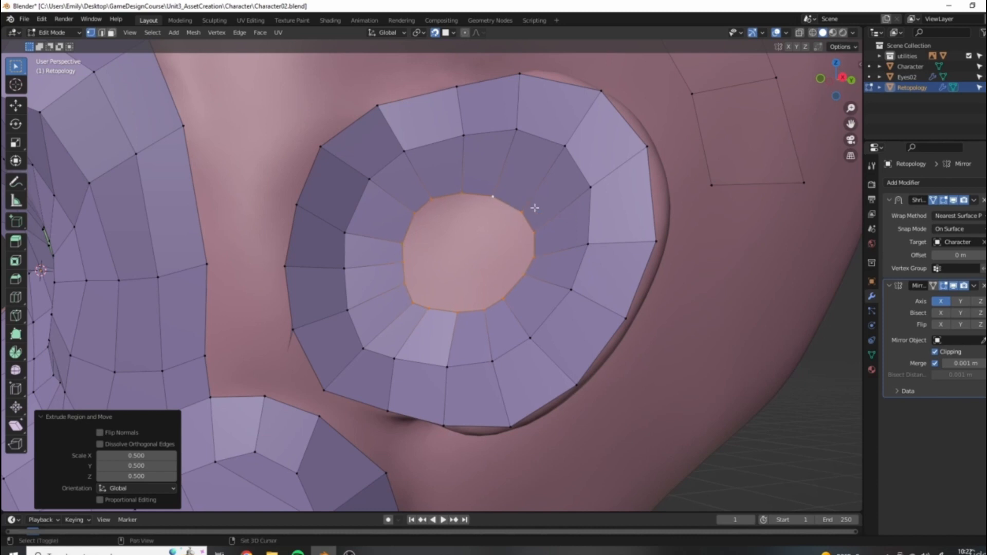
pyautogui.keyDown('alt'); pyautogui.click(499, 199); pyautogui.keyUp('alt')
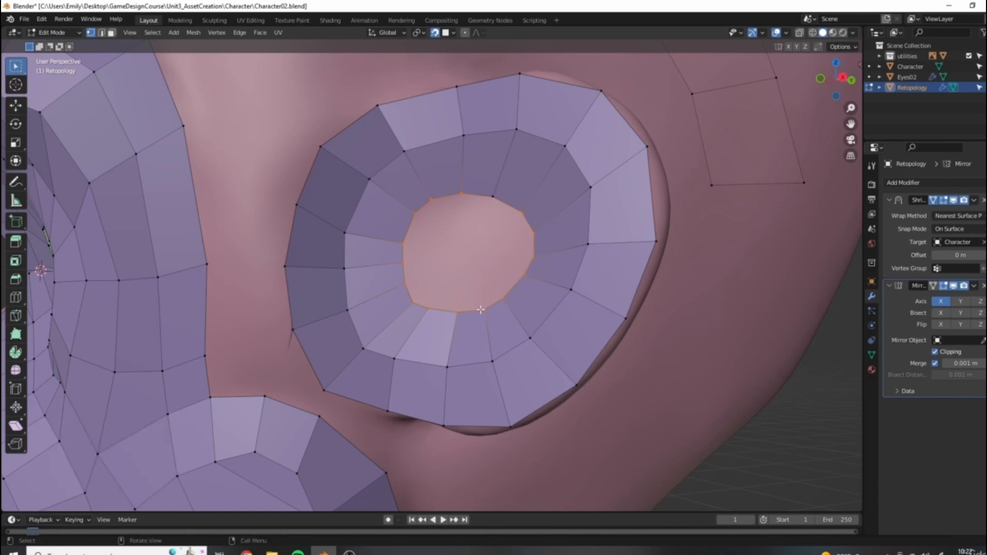
pyautogui.hotkey('ctrl', 'f')
pyautogui.click(488, 255)
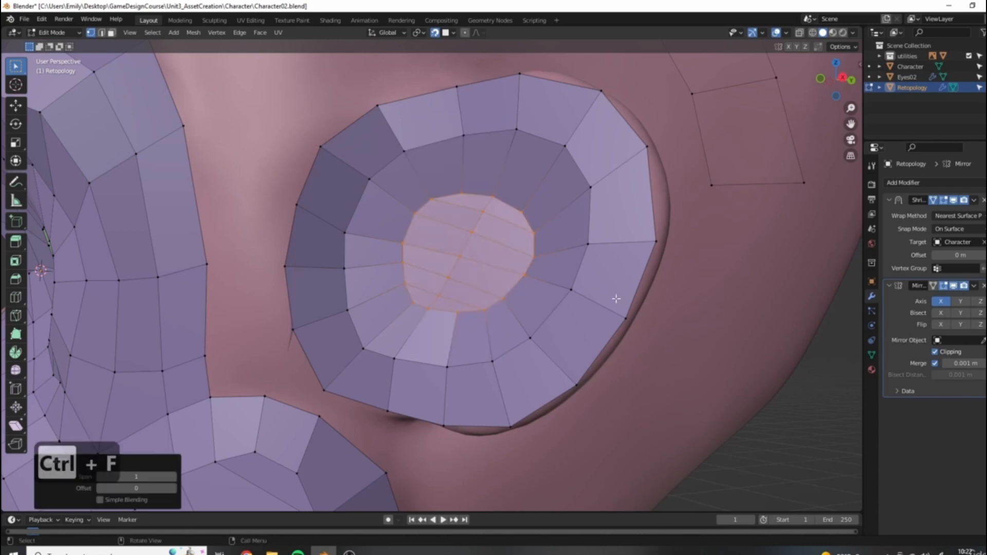
pyautogui.scroll(-2, 557, 273)
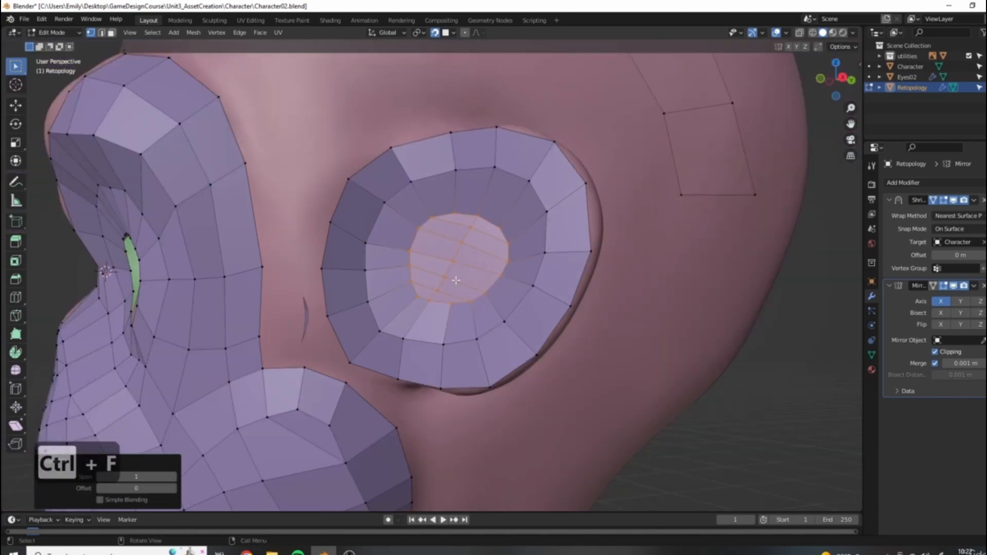
pyautogui.scroll(-6, 478, 199)
pyautogui.moveTo(479, 200); pyautogui.dragTo(270, 159, button='middle')
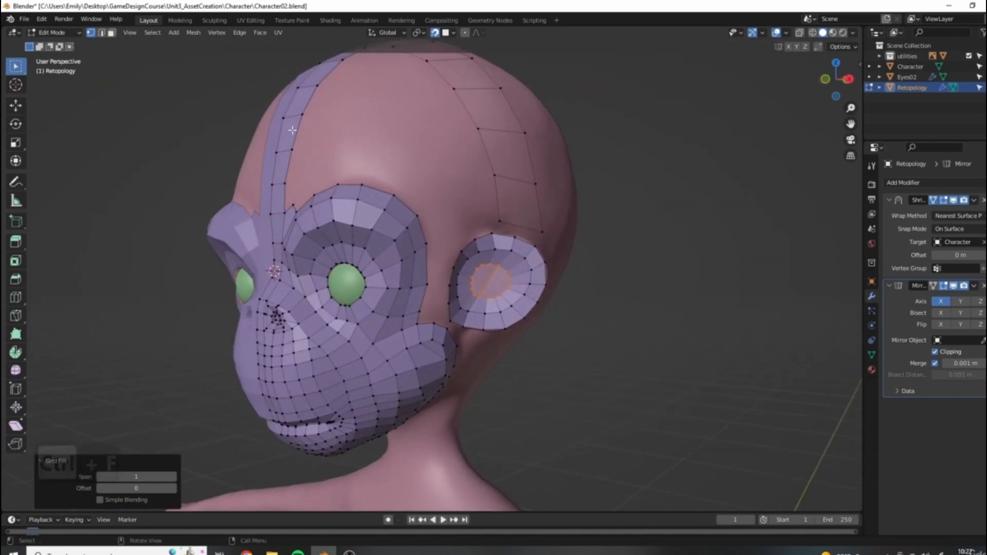
# Step: Fill a face joining the cheek patch's upper corner to the lower front edge of the ear ring
pyautogui.moveTo(507, 268); pyautogui.dragTo(433, 249, button='middle')
pyautogui.scroll(4, 434, 248)
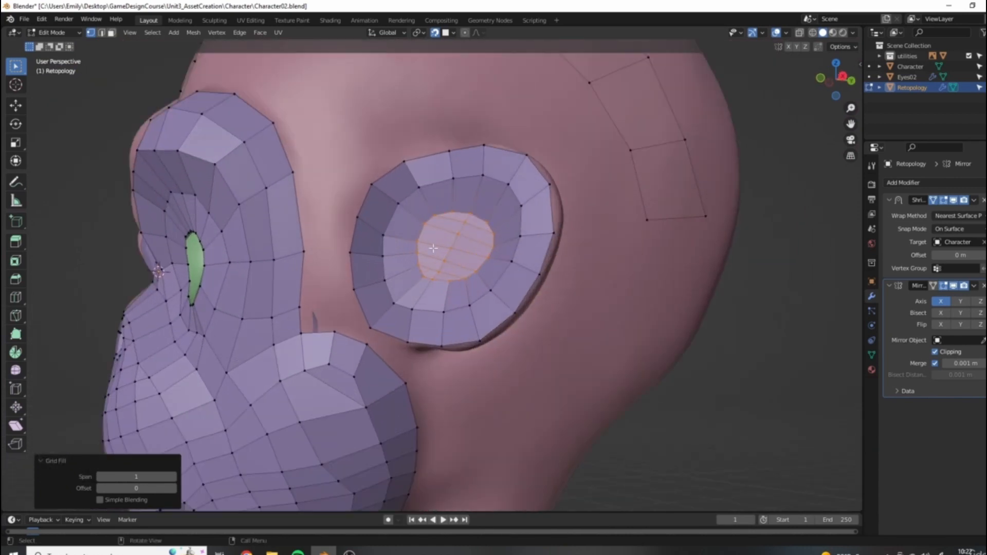
pyautogui.scroll(2, 451, 277)
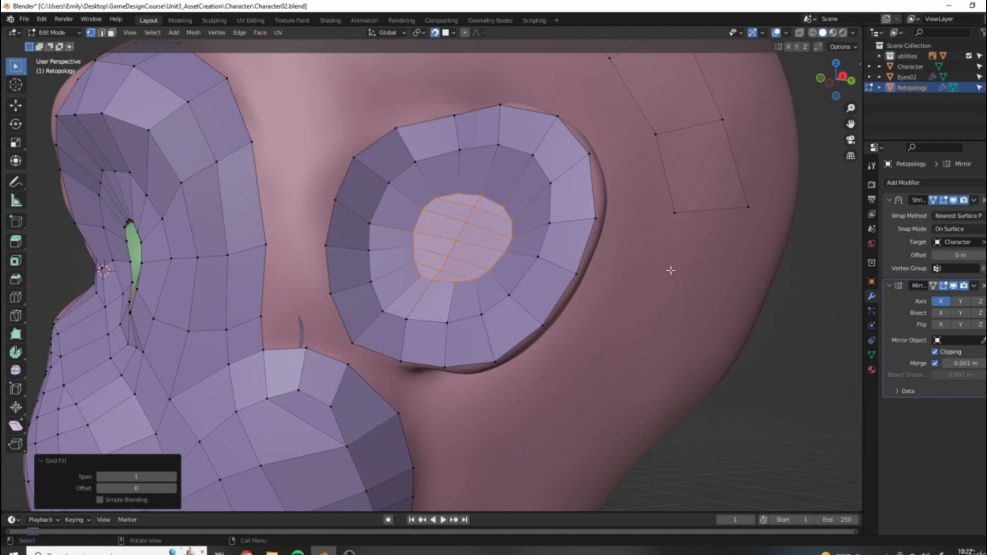
pyautogui.click(695, 329)
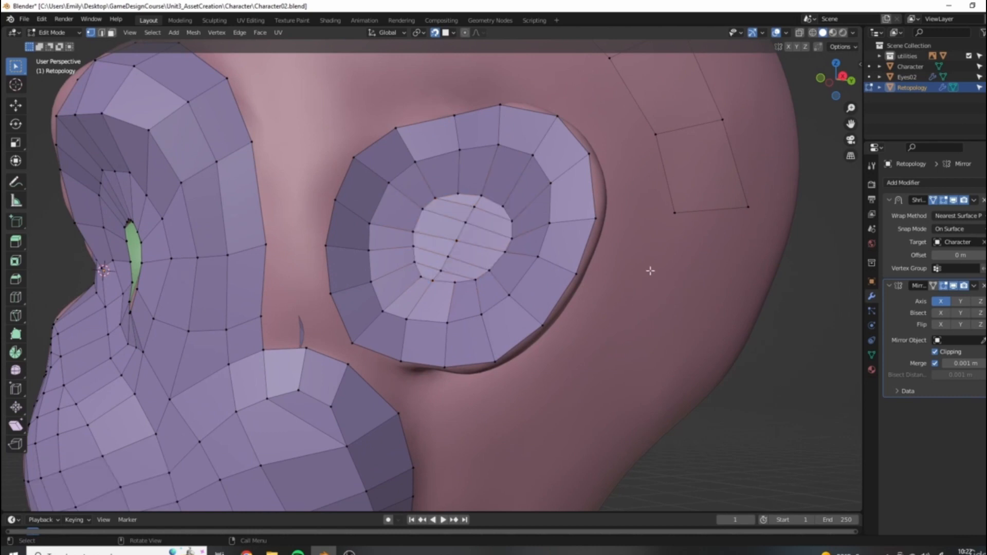
pyautogui.scroll(-5, 540, 313)
pyautogui.moveTo(506, 292); pyautogui.dragTo(547, 255, button='middle')
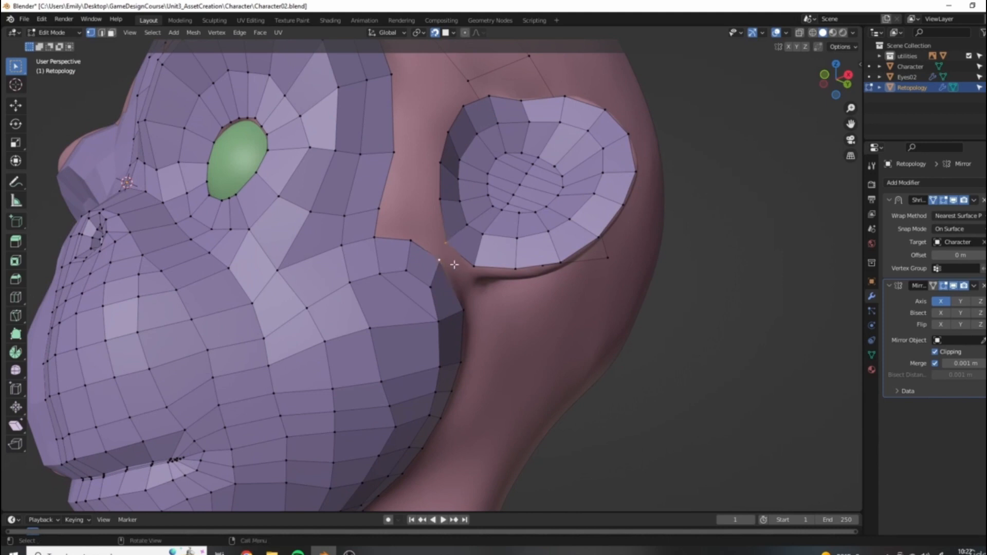
pyautogui.moveTo(462, 258); pyautogui.dragTo(448, 250, button='middle')
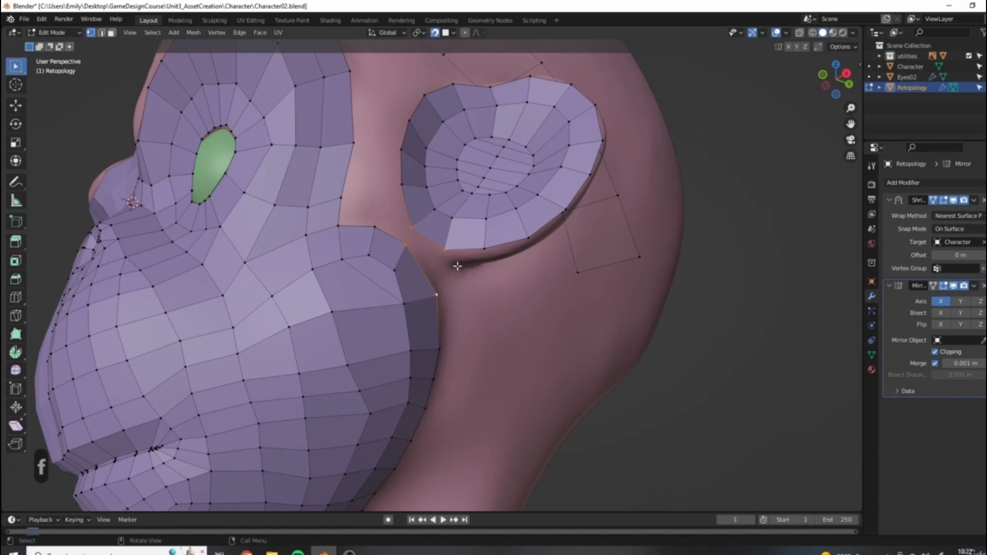
pyautogui.press('f')
# Step: Extrude two vertices from the bottom of the ear ring and fill a quad between them and the cheek connection
pyautogui.click(445, 250)
pyautogui.moveTo(445, 250); pyautogui.dragTo(404, 208, button='middle')
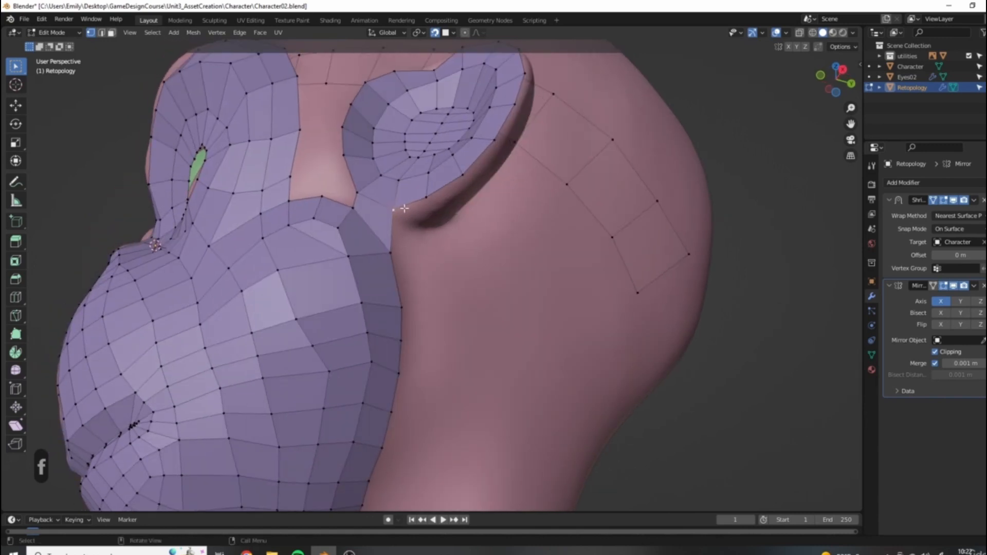
pyautogui.press('e')
pyautogui.click(439, 255)
pyautogui.press('e')
pyautogui.click(435, 285)
pyautogui.keyDown('shift'); pyautogui.click(390, 252); pyautogui.keyUp('shift')
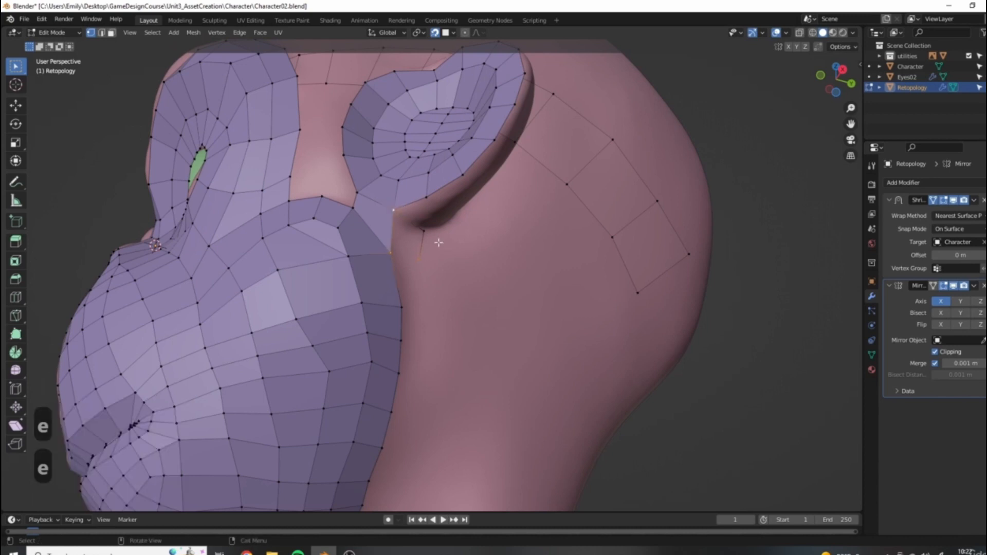
pyautogui.keyDown('shift'); pyautogui.click(391, 208); pyautogui.keyUp('shift')
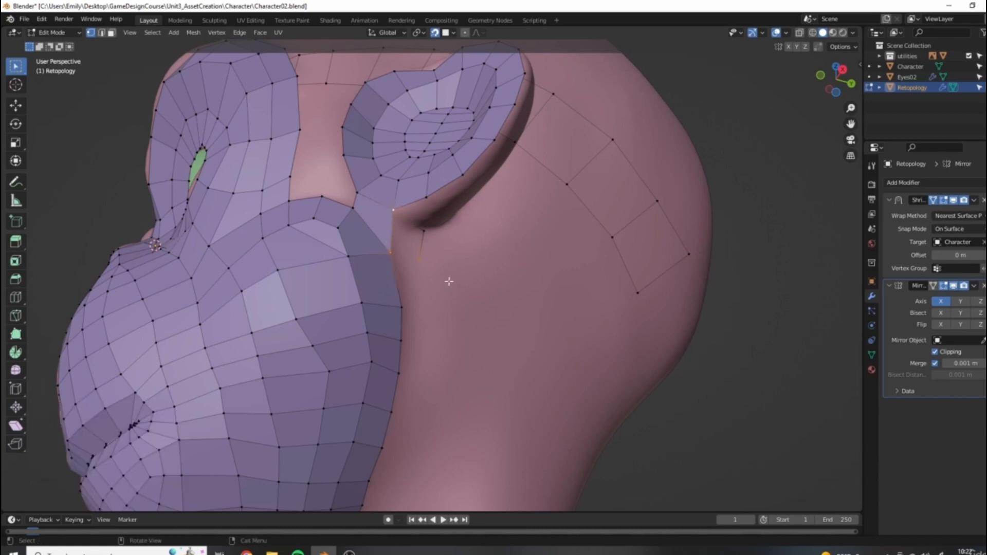
pyautogui.press('f')
# Step: Select the ear ring's outer vertices along the bottom and back edge and extrude them outward behind the ear
pyautogui.moveTo(524, 298); pyautogui.dragTo(541, 216, button='middle')
pyautogui.click(469, 330)
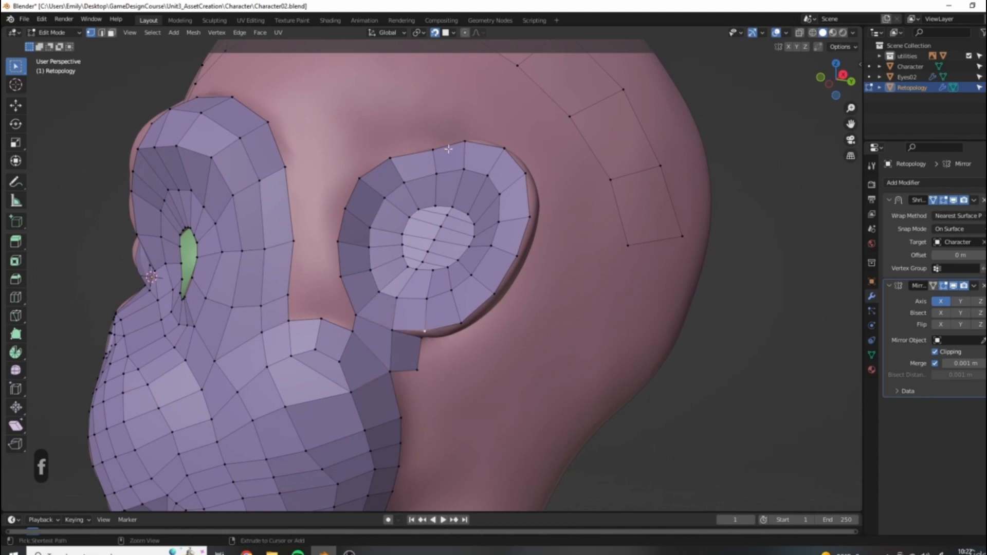
pyautogui.keyDown('ctrl'); pyautogui.click(466, 142); pyautogui.keyUp('ctrl')
pyautogui.keyDown('ctrl'); pyautogui.click(530, 218); pyautogui.keyUp('ctrl')
pyautogui.moveTo(469, 142); pyautogui.dragTo(494, 332, button='middle')
pyautogui.scroll(3, 494, 332)
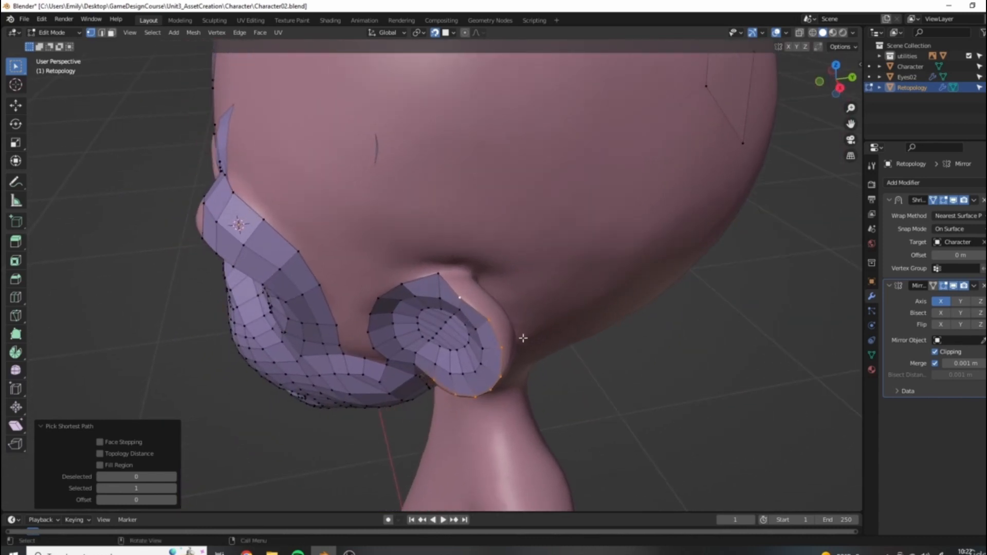
pyautogui.moveTo(470, 303); pyautogui.dragTo(510, 318, button='middle')
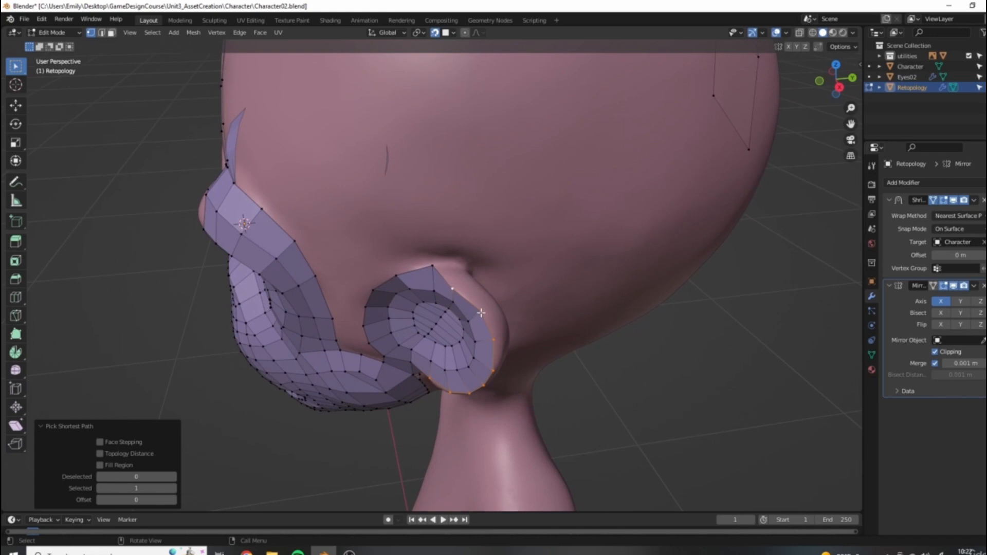
pyautogui.press('e')
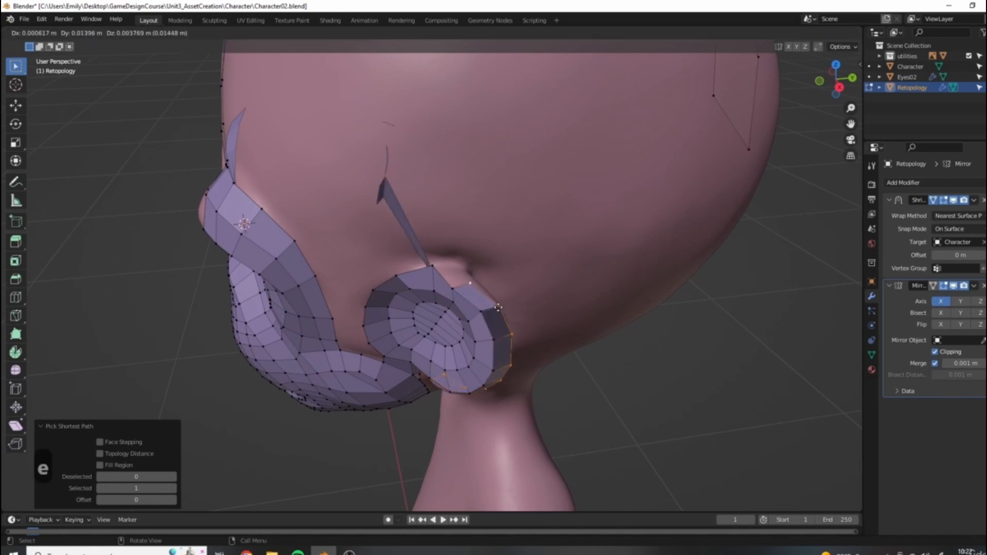
pyautogui.click(498, 307)
# Step: Move the stray extruded vertices from the neck up against the back of the ear
pyautogui.moveTo(498, 307); pyautogui.dragTo(572, 370, button='middle')
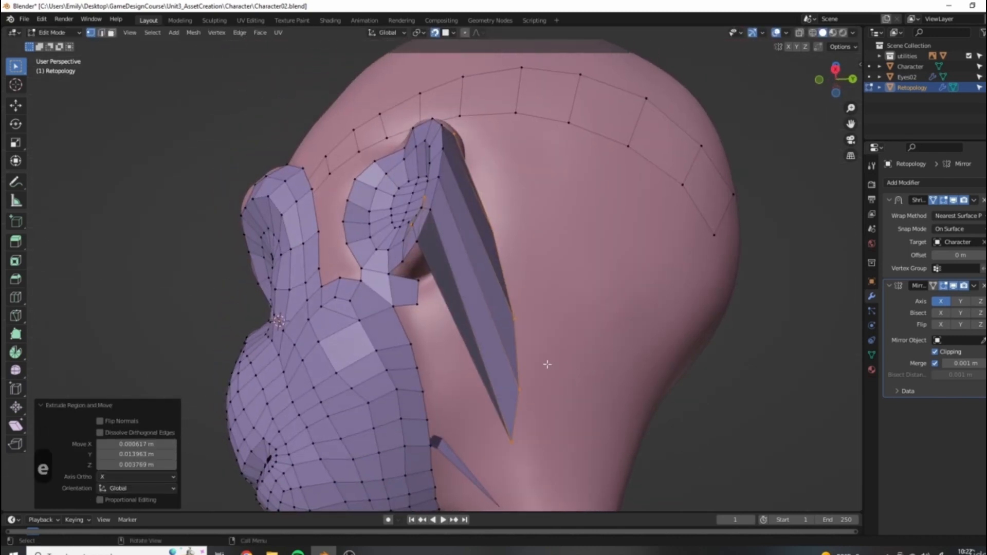
pyautogui.click(554, 332)
pyautogui.press('g')
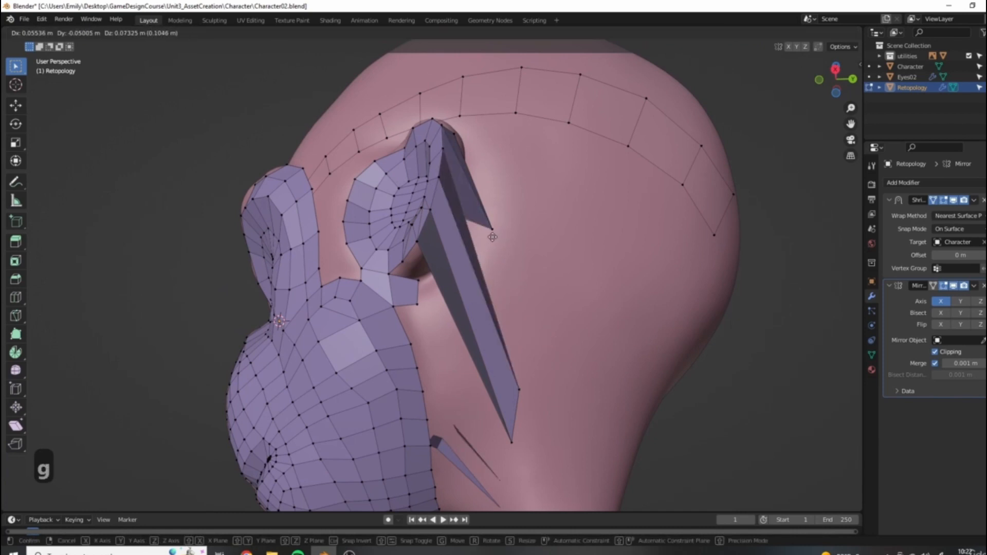
pyautogui.click(496, 231)
pyautogui.press('g')
pyautogui.click(467, 184)
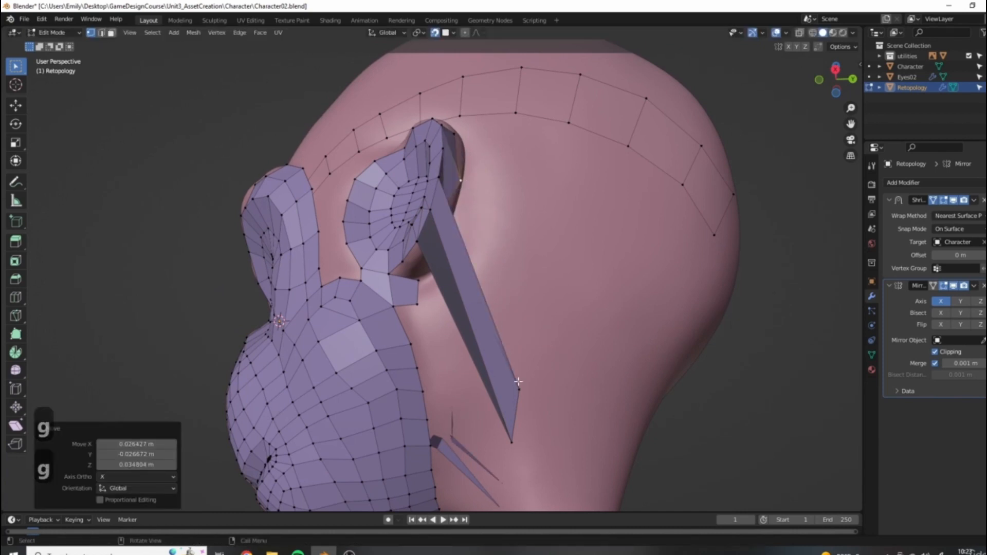
pyautogui.click(530, 389)
pyautogui.press('g')
pyautogui.moveTo(478, 272); pyautogui.dragTo(514, 355, button='middle')
# Step: Move the last stray extruded vertex up behind the ear and fine-tune its position along the back rim
pyautogui.click(422, 269)
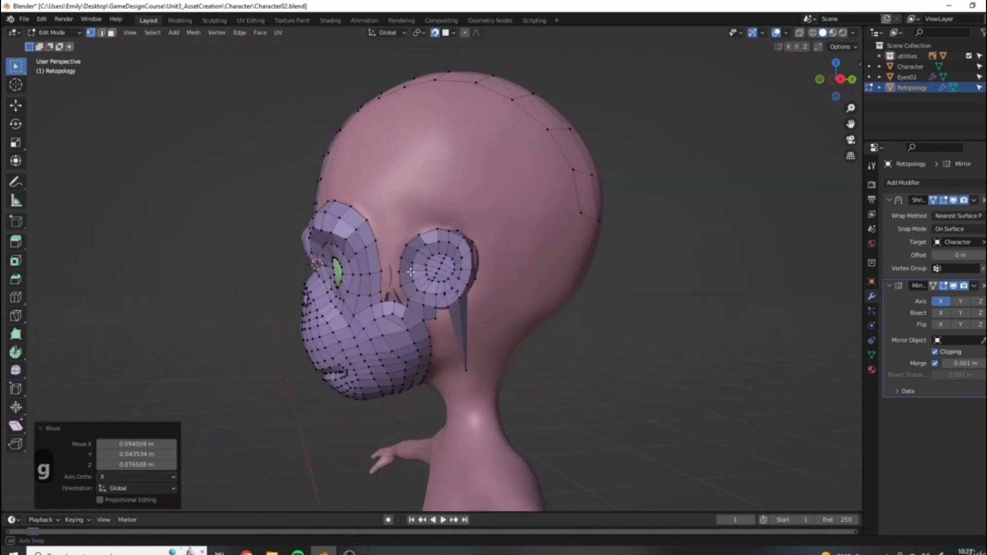
pyautogui.scroll(6, 562, 405)
pyautogui.press('g')
pyautogui.click(371, 301)
pyautogui.press('g')
pyautogui.click(393, 215)
pyautogui.press('g')
pyautogui.click(394, 206)
pyautogui.press('g')
pyautogui.click(394, 203)
# Step: Turn off the In Front viewport display of the retopology mesh
pyautogui.scroll(-8, 395, 203)
pyautogui.moveTo(394, 203); pyautogui.dragTo(636, 258, button='middle')
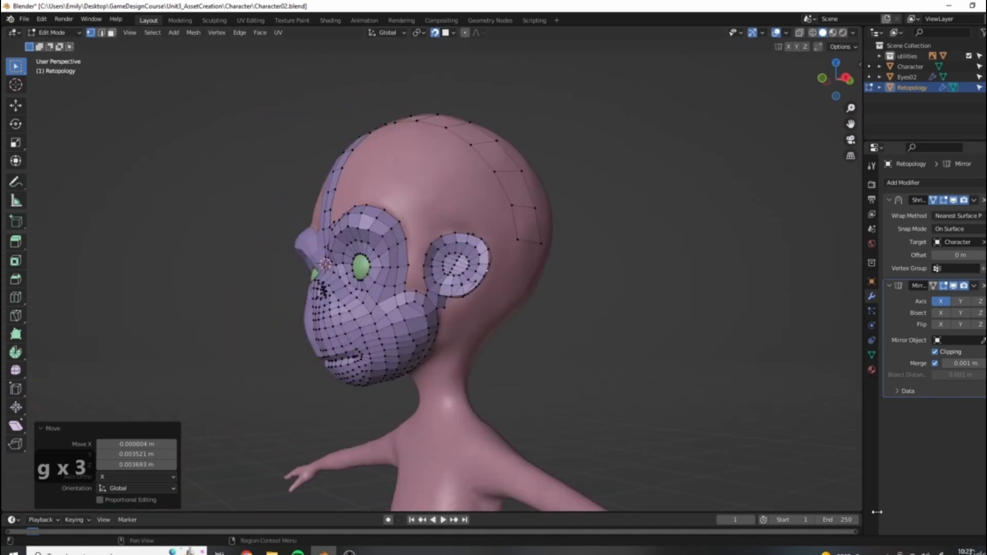
pyautogui.click(872, 282)
pyautogui.click(935, 458)
# Step: Examine how the retopology mesh sits on the sculpt around the face, ear and back of the head
pyautogui.moveTo(534, 337); pyautogui.dragTo(572, 344, button='middle')
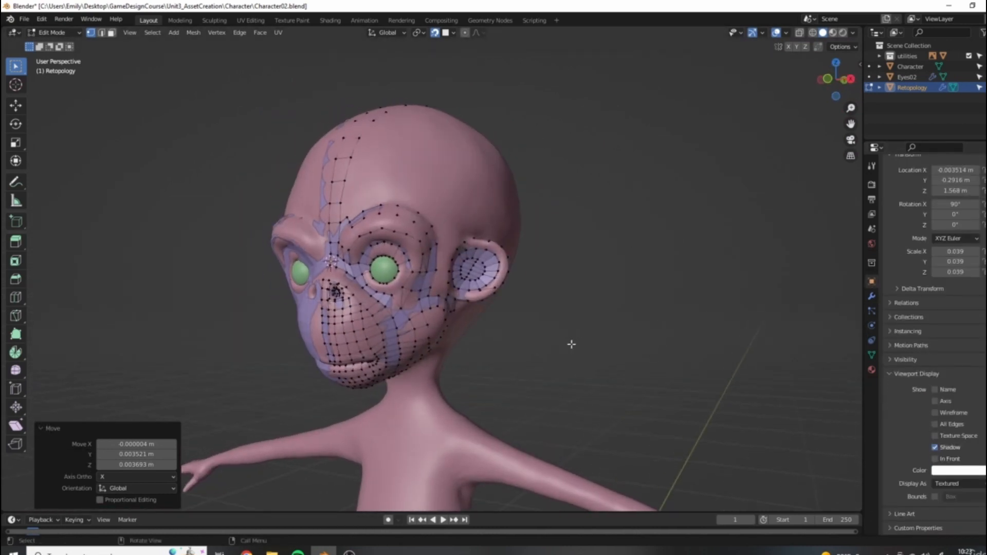
pyautogui.moveTo(385, 305); pyautogui.dragTo(504, 296, button='middle')
pyautogui.moveTo(573, 227); pyautogui.dragTo(511, 215, button='middle')
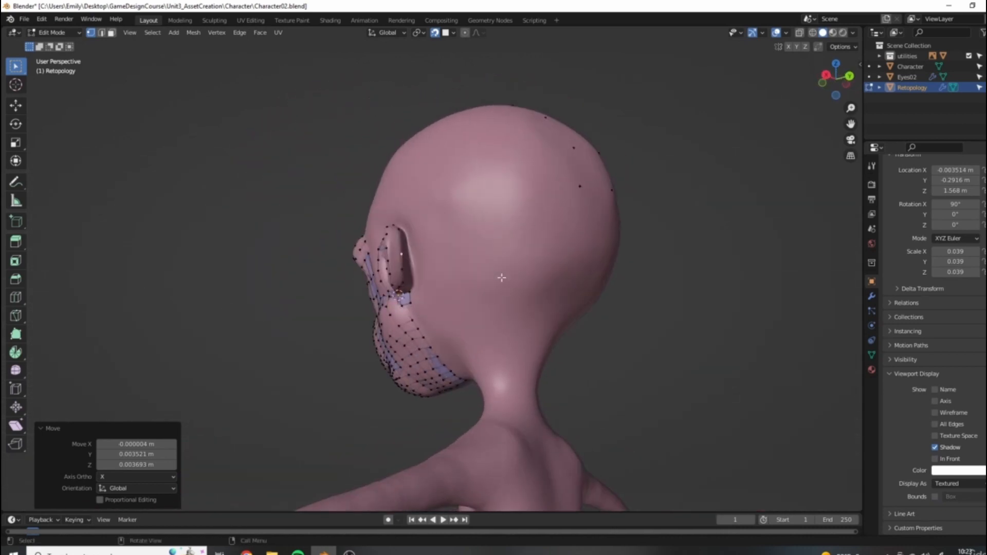
pyautogui.moveTo(502, 278); pyautogui.dragTo(509, 326, button='middle')
pyautogui.moveTo(562, 204); pyautogui.dragTo(517, 191, button='middle')
pyautogui.moveTo(684, 231); pyautogui.dragTo(547, 288, button='middle')
pyautogui.scroll(3, 438, 305)
pyautogui.moveTo(518, 226); pyautogui.dragTo(470, 278, button='middle')
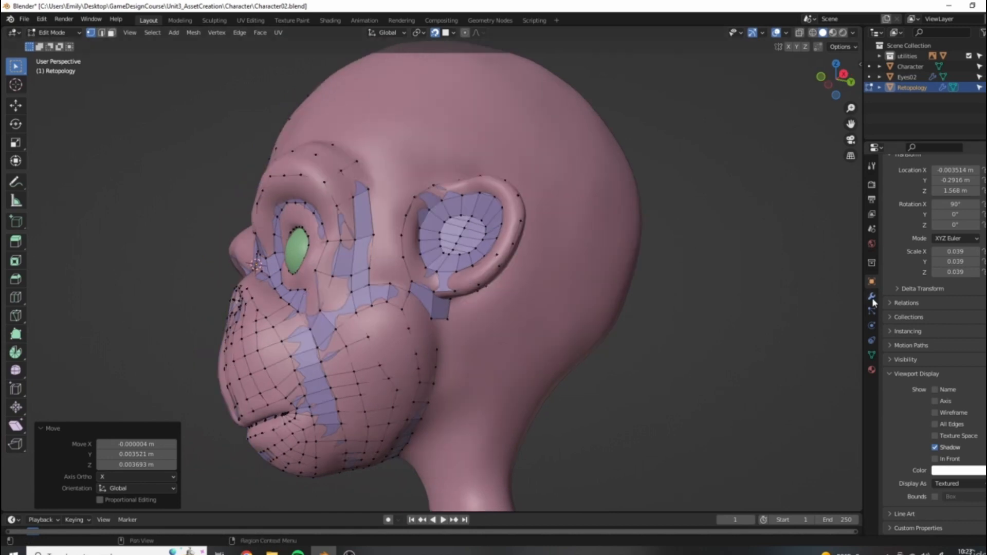
# Step: Collapse the Shrinkwrap and Mirror modifier settings and add a Displace modifier to the retopology mesh
pyautogui.click(872, 298)
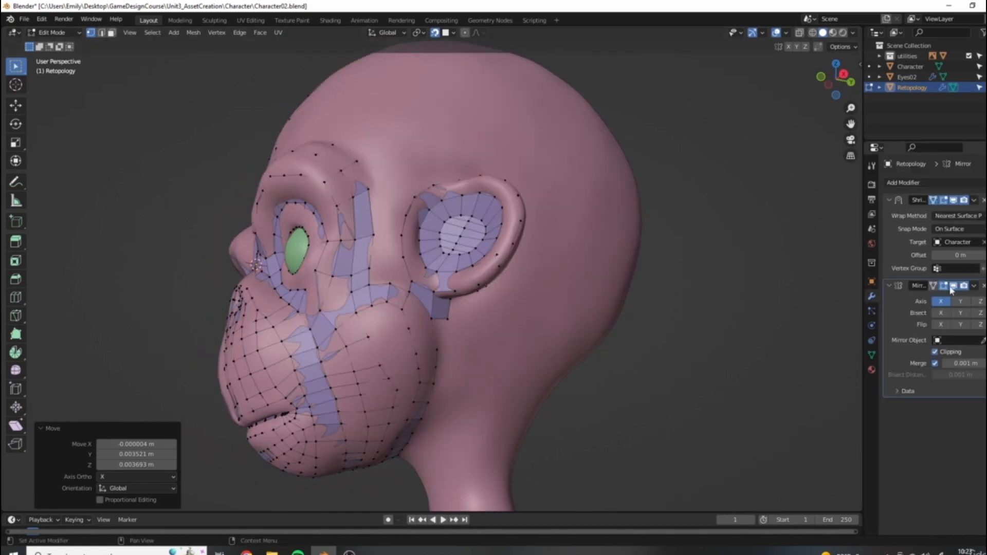
pyautogui.click(889, 199)
pyautogui.click(886, 214)
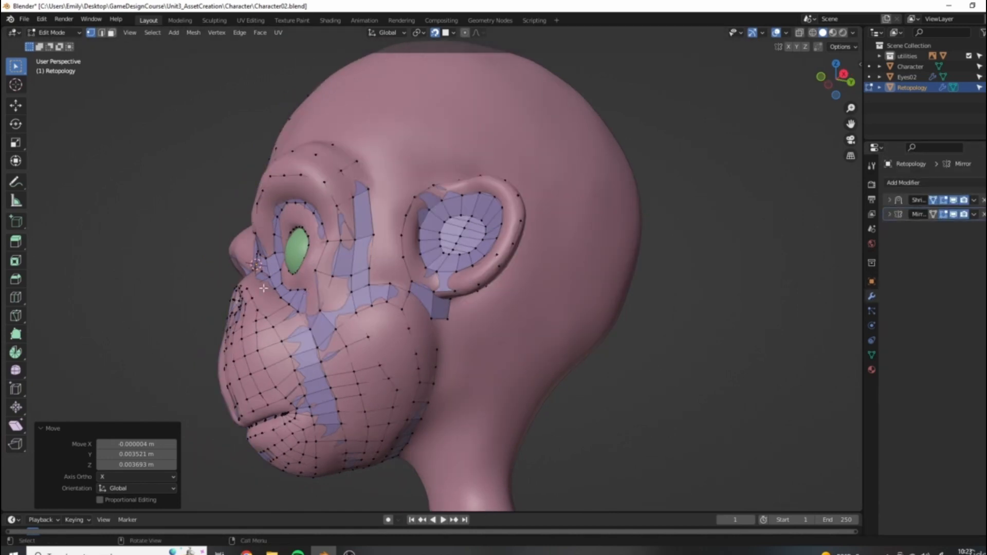
pyautogui.moveTo(653, 334); pyautogui.dragTo(566, 326, button='middle')
pyautogui.scroll(2, 566, 326)
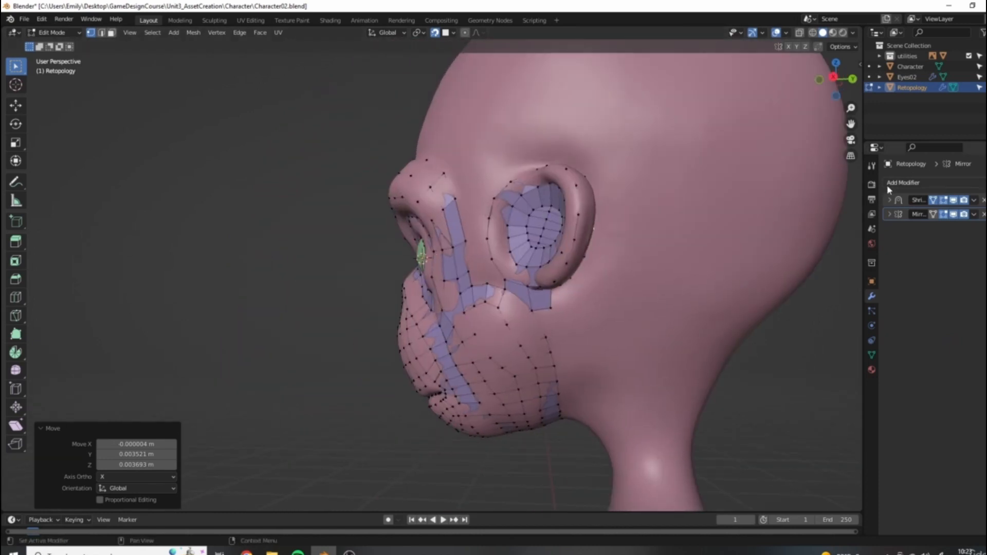
pyautogui.moveTo(433, 234); pyautogui.dragTo(581, 214, button='middle')
pyautogui.keyDown('shift'); pyautogui.moveTo(434, 274); pyautogui.dragTo(451, 276, button='middle'); pyautogui.keyUp('shift')
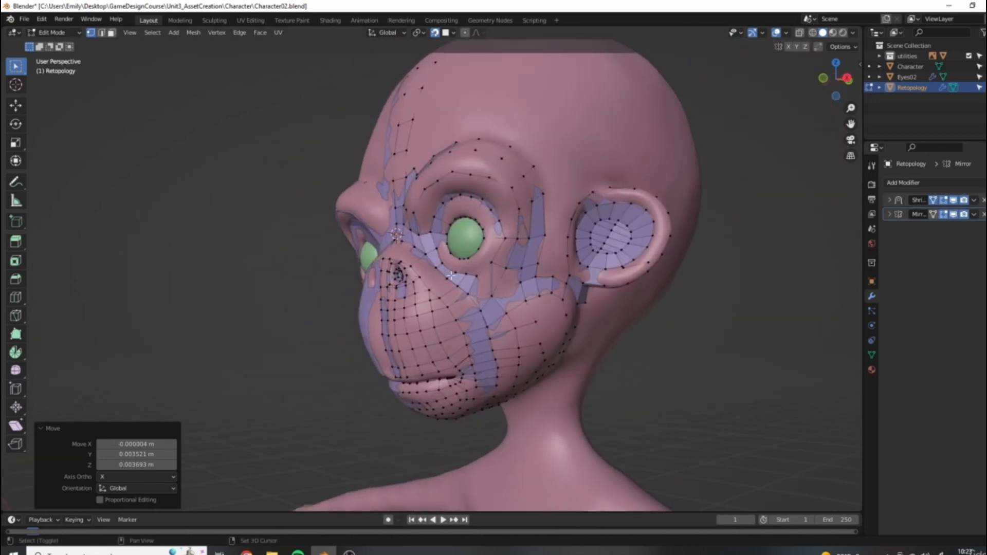
pyautogui.click(920, 183)
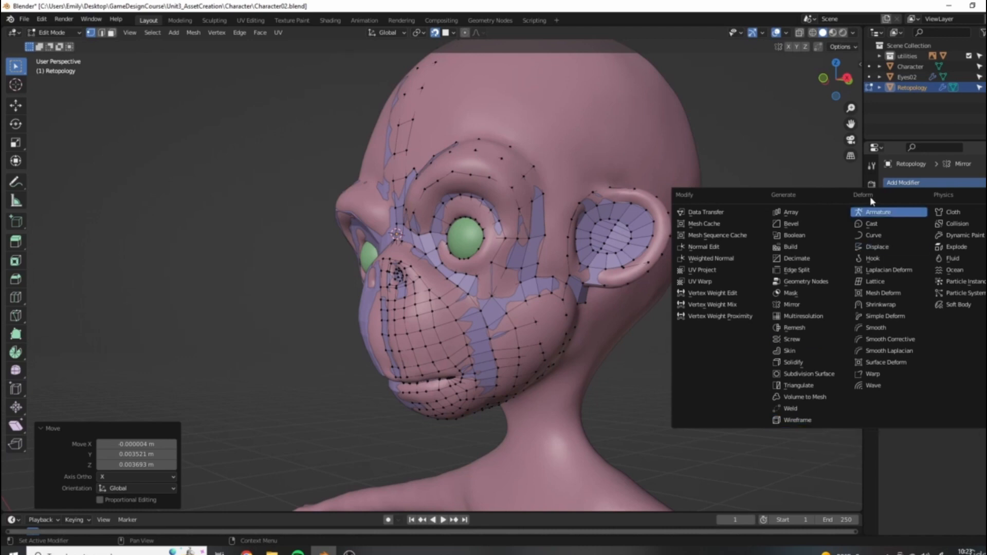
pyautogui.click(880, 248)
# Step: Check the displaced mesh in Object Mode, return to Edit Mode and enable the Displace modifier's display there
pyautogui.moveTo(771, 324); pyautogui.dragTo(781, 335, button='middle')
pyautogui.press('Tab')
pyautogui.scroll(-4, 769, 291)
pyautogui.moveTo(743, 283); pyautogui.dragTo(725, 317, button='middle')
pyautogui.press('Tab')
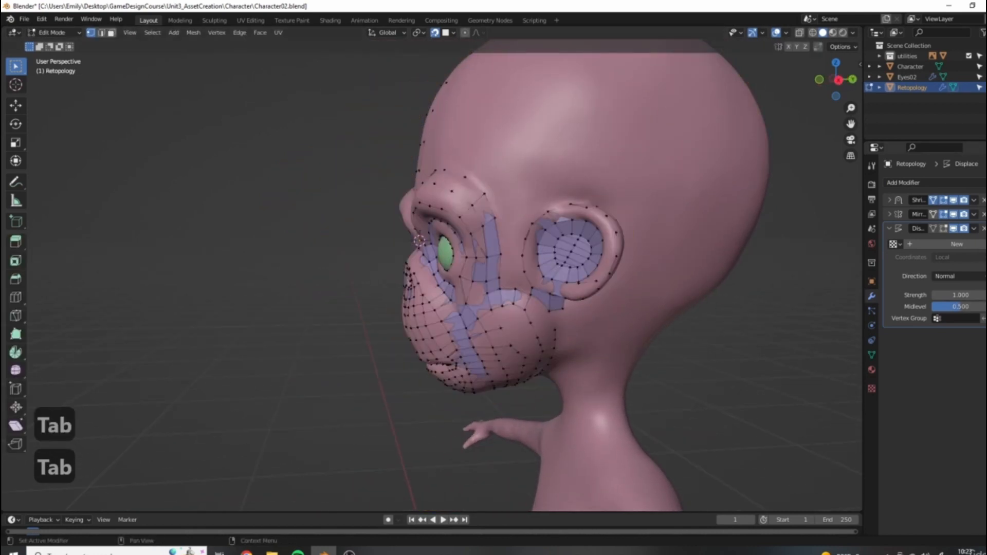
pyautogui.click(944, 229)
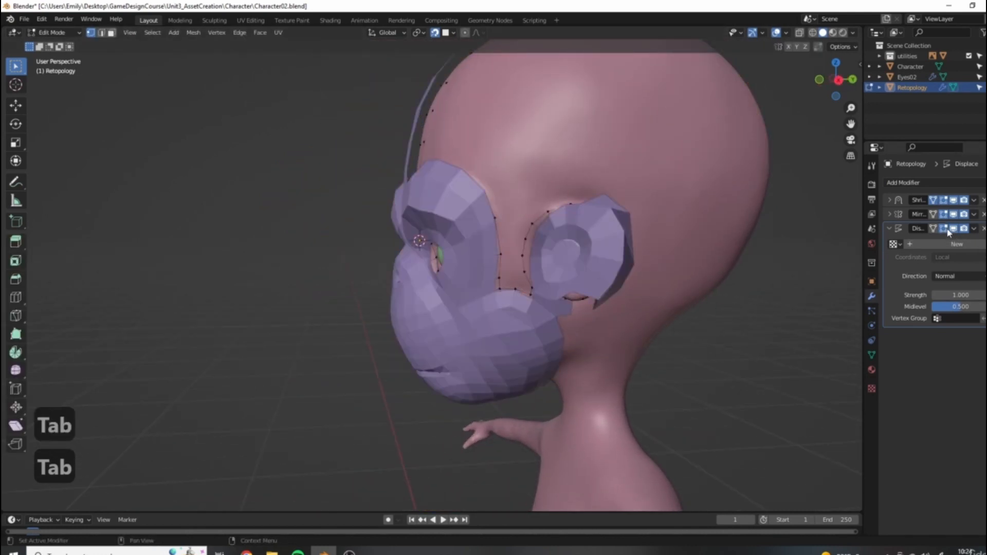
# Step: Examine the displaced mesh's offset from the sculpt around the ear, forehead and face
pyautogui.moveTo(602, 259); pyautogui.dragTo(423, 129, button='middle')
pyautogui.moveTo(556, 249); pyautogui.dragTo(392, 198, button='middle')
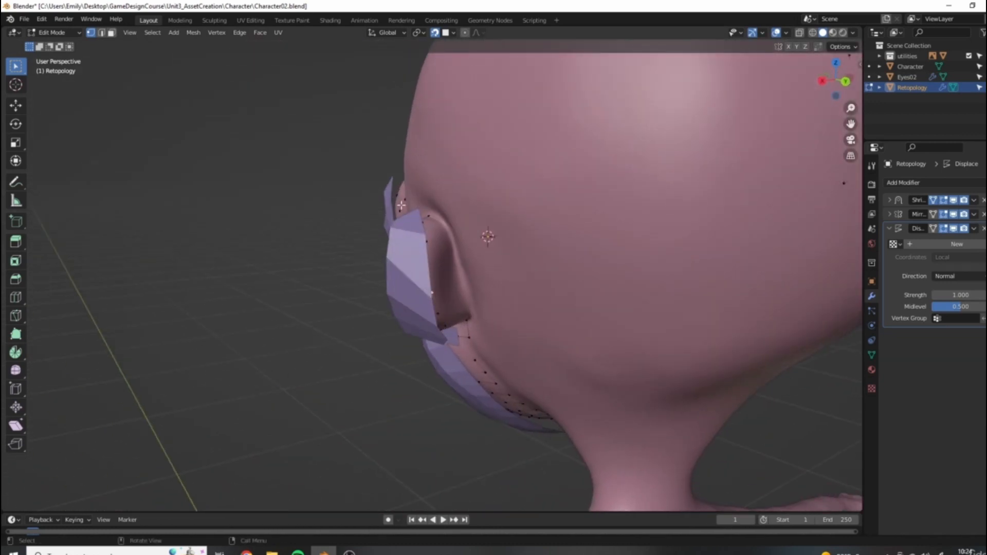
pyautogui.scroll(-5, 496, 198)
pyautogui.moveTo(457, 203); pyautogui.dragTo(539, 195, button='middle')
pyautogui.scroll(5, 460, 139)
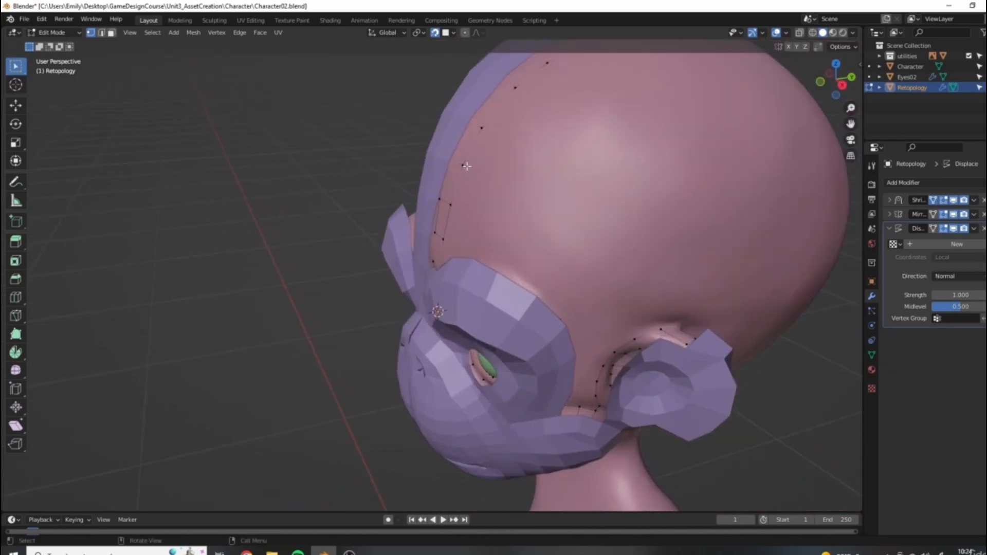
pyautogui.scroll(-4, 478, 172)
pyautogui.moveTo(478, 172); pyautogui.dragTo(502, 202, button='middle')
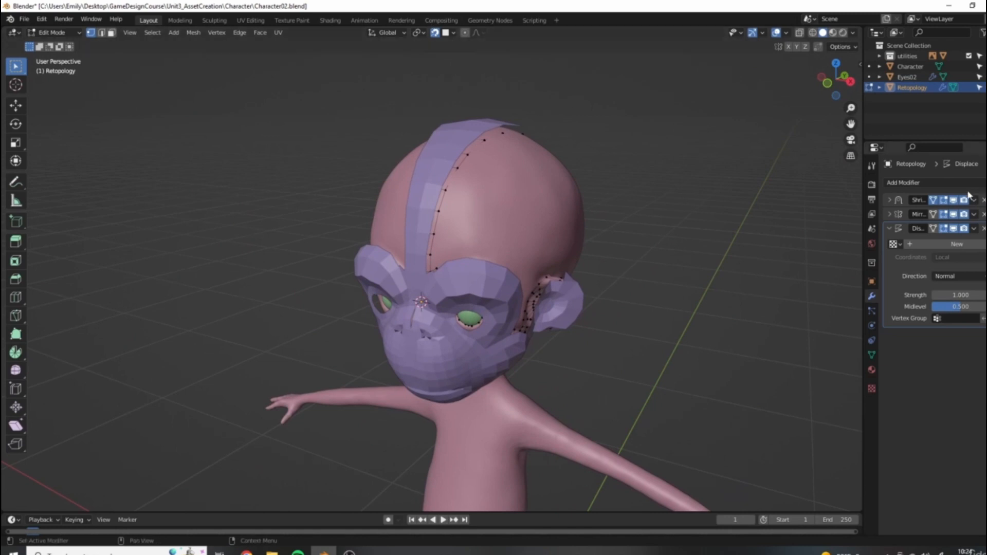
pyautogui.scroll(2, 681, 231)
pyautogui.moveTo(681, 231); pyautogui.dragTo(613, 245, button='middle')
pyautogui.scroll(2, 651, 288)
pyautogui.moveTo(594, 288); pyautogui.dragTo(606, 201, button='middle')
# Step: Set the Displace modifier's strength to 0.1 and its midlevel to about 0.675
pyautogui.moveTo(955, 307)
pyautogui.mouseDown()
pyautogui.moveTo(945, 307)
pyautogui.moveTo(973, 307)
pyautogui.mouseUp()
pyautogui.click(957, 294)
pyautogui.write('-0.3')
pyautogui.press('Return')
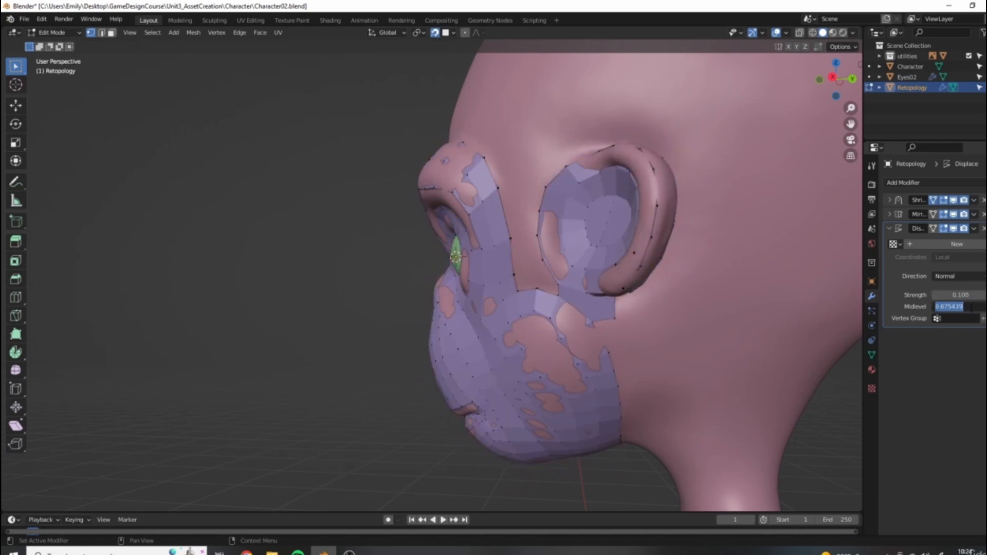
# Step: Set the Displace modifier's midlevel to 0.5 and strength to 0.7, and show the edit cage on the modified mesh
pyautogui.write('0.5')
pyautogui.press('Return')
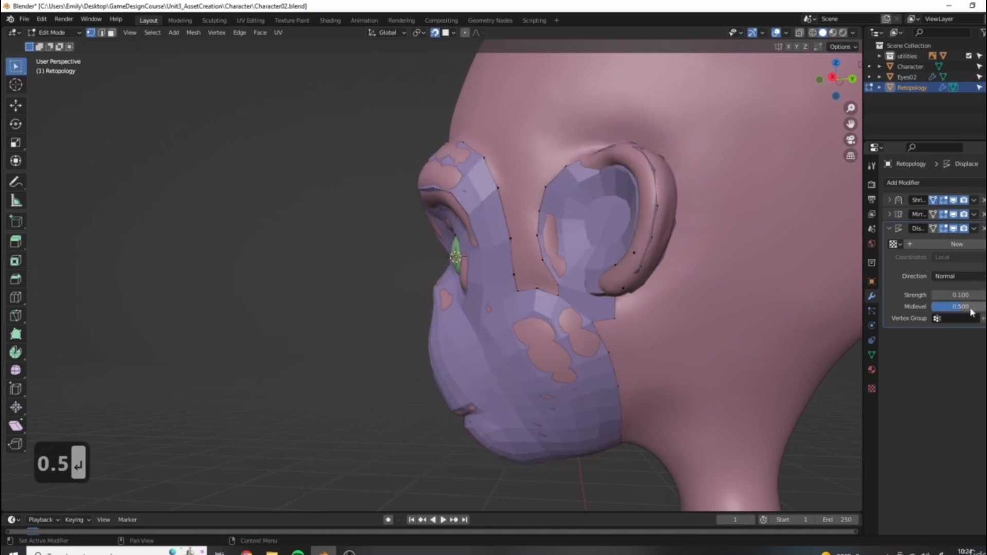
pyautogui.scroll(-1, 699, 315)
pyautogui.moveTo(974, 295)
pyautogui.mouseDown()
pyautogui.moveTo(985, 295)
pyautogui.moveTo(964, 295)
pyautogui.mouseUp()
pyautogui.moveTo(581, 247); pyautogui.dragTo(666, 268, button='middle')
pyautogui.moveTo(360, 310); pyautogui.dragTo(488, 283, button='middle')
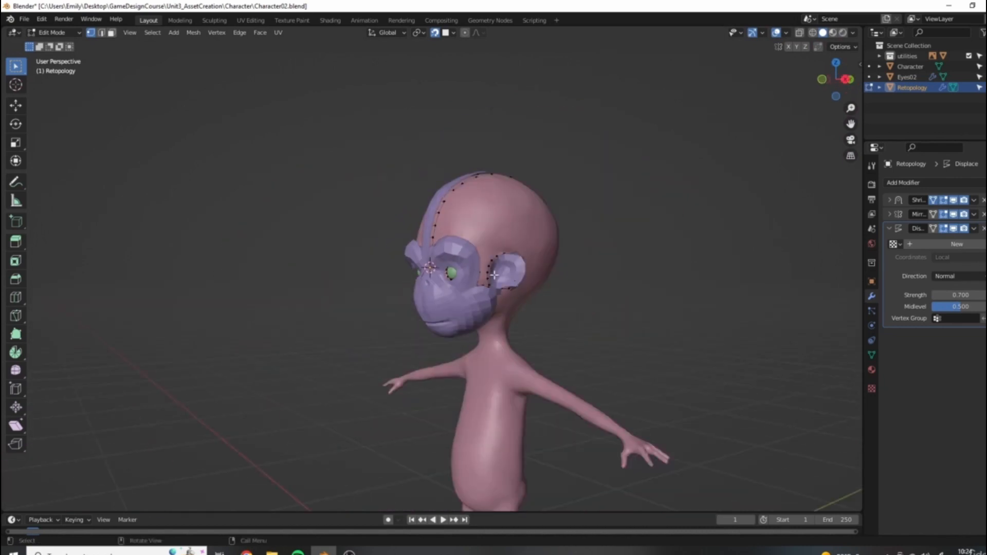
pyautogui.scroll(5, 367, 236)
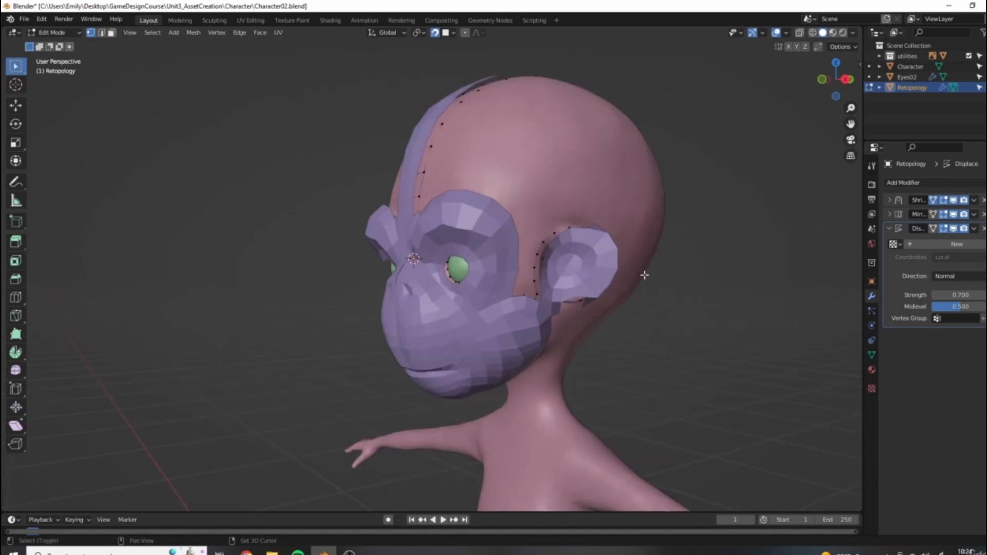
pyautogui.click(933, 229)
pyautogui.scroll(4, 678, 187)
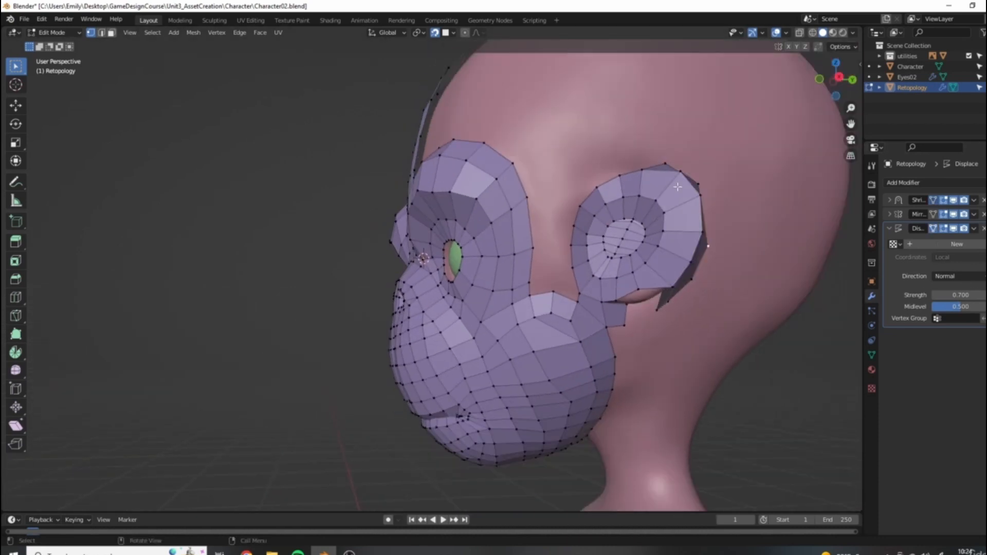
# Step: Reposition the selected vertex on the rear edge of the ear's retopology strip to follow the ear's back
pyautogui.scroll(-5, 634, 237)
pyautogui.moveTo(679, 252); pyautogui.dragTo(520, 257, button='middle')
pyautogui.scroll(5, 520, 257)
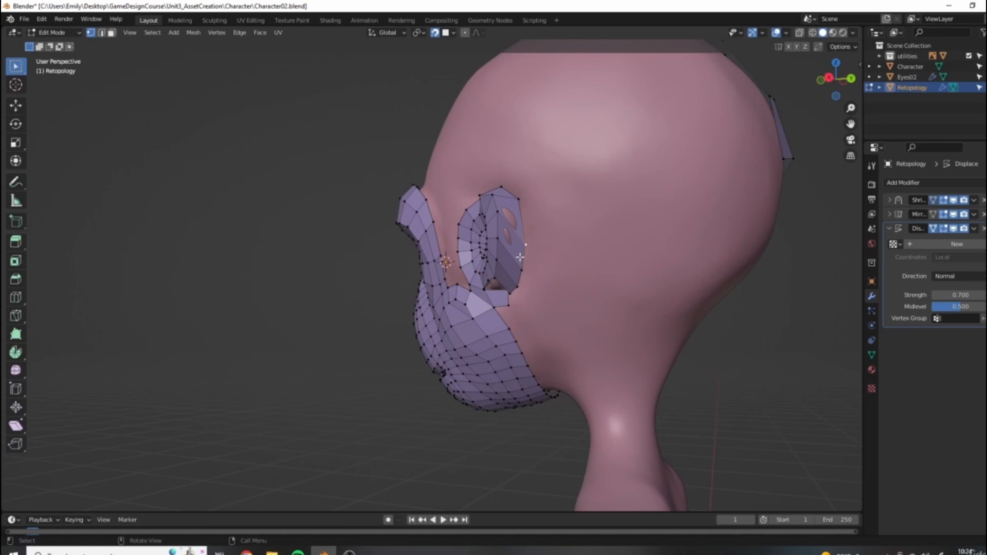
pyautogui.moveTo(533, 223); pyautogui.dragTo(477, 298, button='middle')
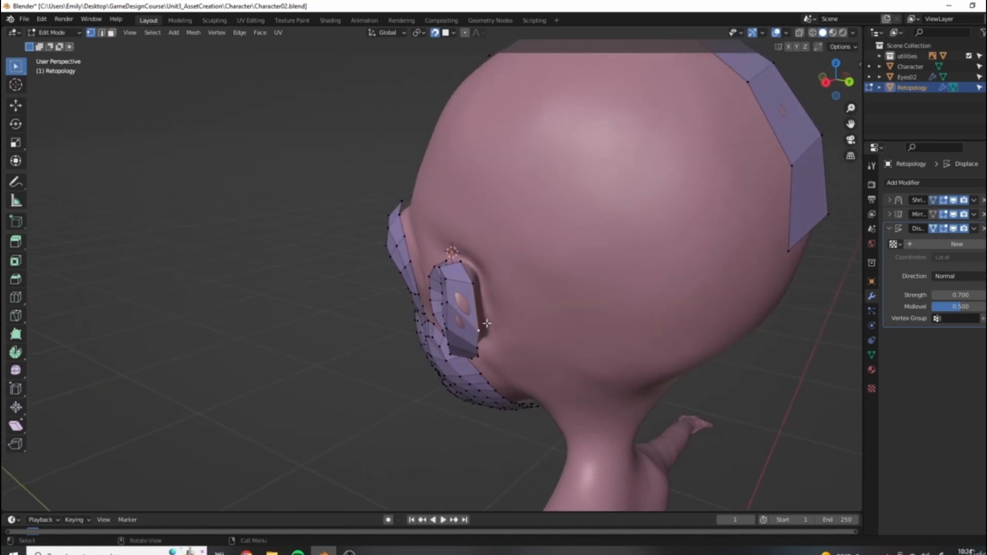
pyautogui.press('g')
pyautogui.click(478, 344)
pyautogui.press('g')
pyautogui.click(478, 344)
pyautogui.moveTo(478, 344); pyautogui.dragTo(504, 300, button='middle')
pyautogui.moveTo(542, 264)
pyautogui.mouseDown(button='middle')
pyautogui.moveTo(557, 279)
pyautogui.moveTo(545, 279)
pyautogui.mouseUp(button='middle')
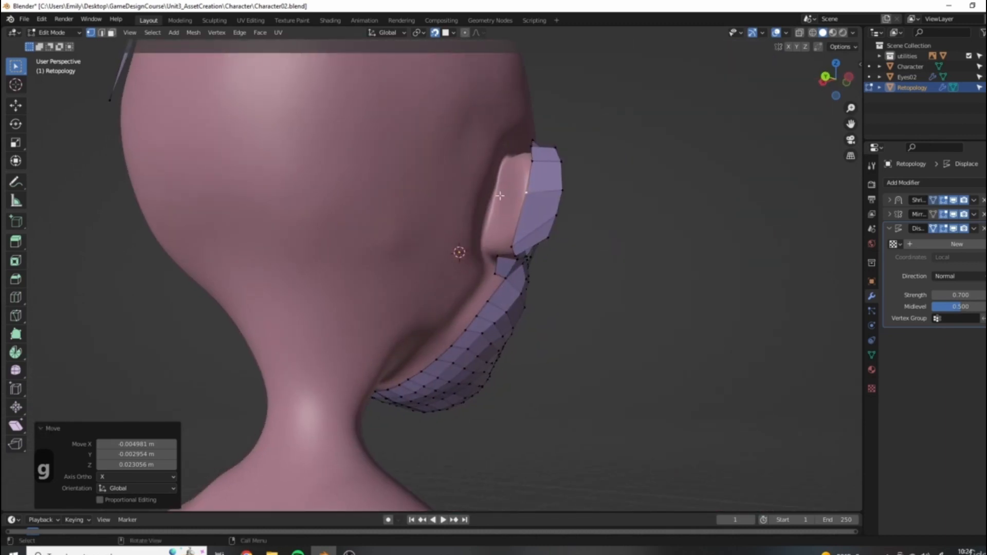
# Step: Adjust the lowest rear corner vertex of the ear strip near the lobe
pyautogui.moveTo(505, 308); pyautogui.dragTo(544, 250, button='middle')
pyautogui.press('g')
pyautogui.click(511, 286)
pyautogui.press('g')
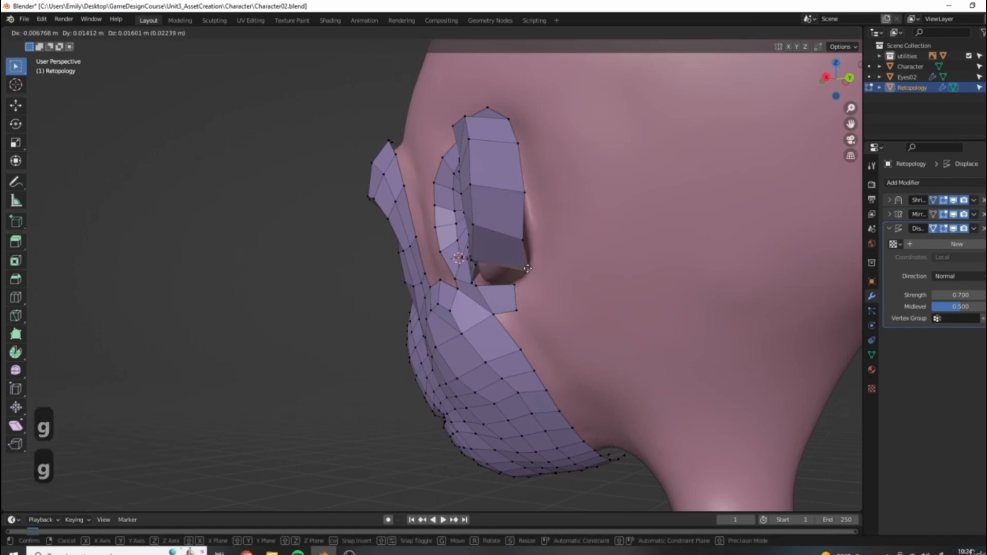
pyautogui.click(515, 282)
pyautogui.moveTo(515, 282); pyautogui.dragTo(576, 242, button='middle')
pyautogui.scroll(4, 604, 215)
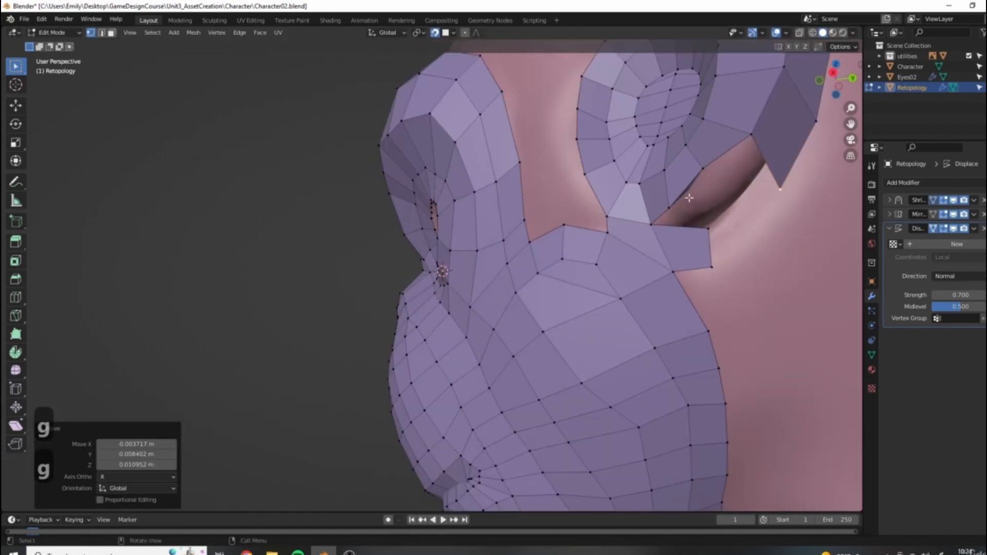
# Step: Examine the vertices and edges at the ear's lower rear corner, alternating wireframe and solid shading
pyautogui.scroll(-3, 689, 197)
pyautogui.press('z')
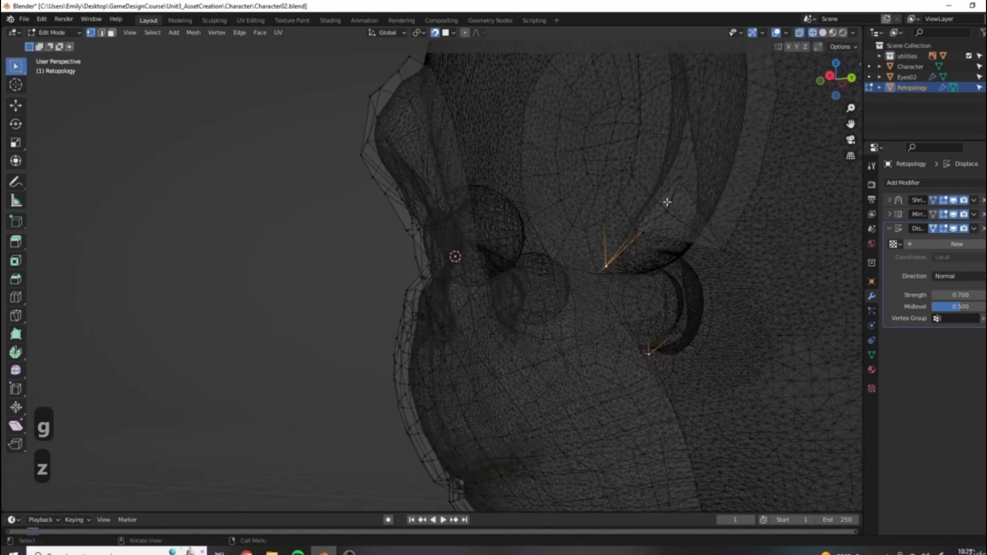
pyautogui.moveTo(662, 209); pyautogui.dragTo(655, 220, button='middle')
pyautogui.press('z')
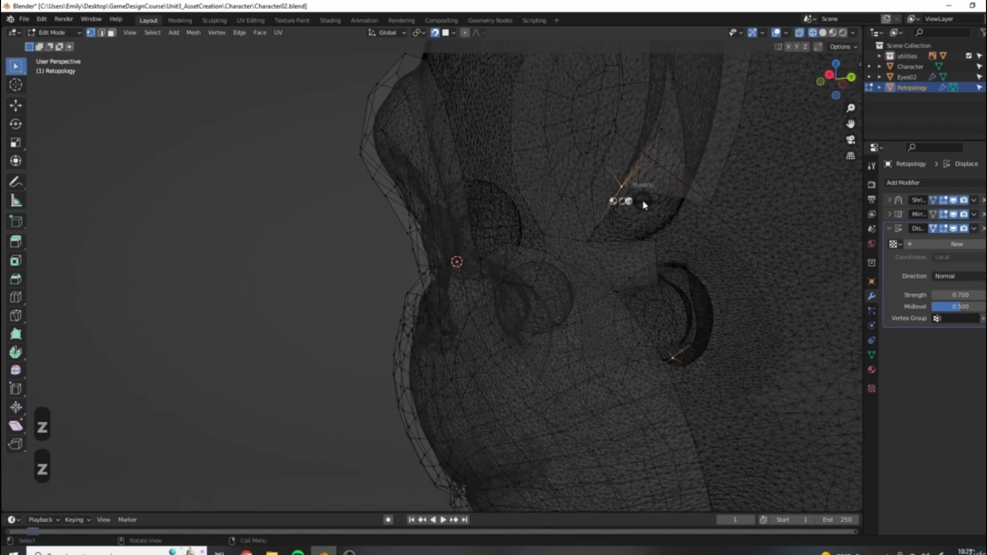
pyautogui.click(584, 206)
pyautogui.moveTo(657, 204)
pyautogui.mouseDown(button='middle')
pyautogui.moveTo(579, 185)
pyautogui.moveTo(527, 217)
pyautogui.mouseUp(button='middle')
pyautogui.press('z')
pyautogui.click(391, 236)
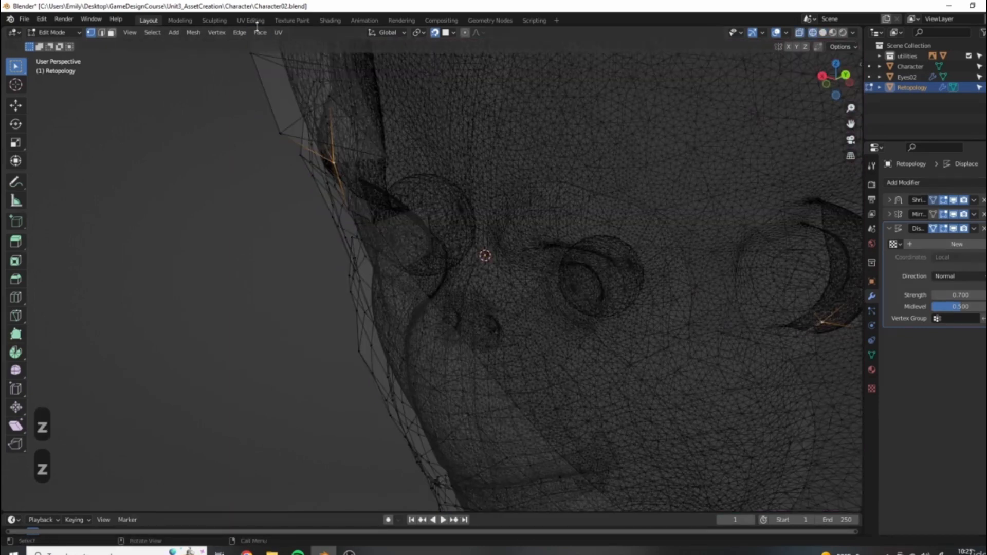
pyautogui.click(102, 33)
pyautogui.moveTo(364, 203)
pyautogui.mouseDown(button='middle')
pyautogui.moveTo(420, 241)
pyautogui.moveTo(689, 236)
pyautogui.moveTo(643, 234)
pyautogui.moveTo(641, 221)
pyautogui.mouseUp(button='middle')
pyautogui.press('z')
pyautogui.click(778, 250)
pyautogui.click(629, 229)
pyautogui.press('z')
pyautogui.click(406, 196)
pyautogui.moveTo(406, 196); pyautogui.dragTo(566, 205, button='middle')
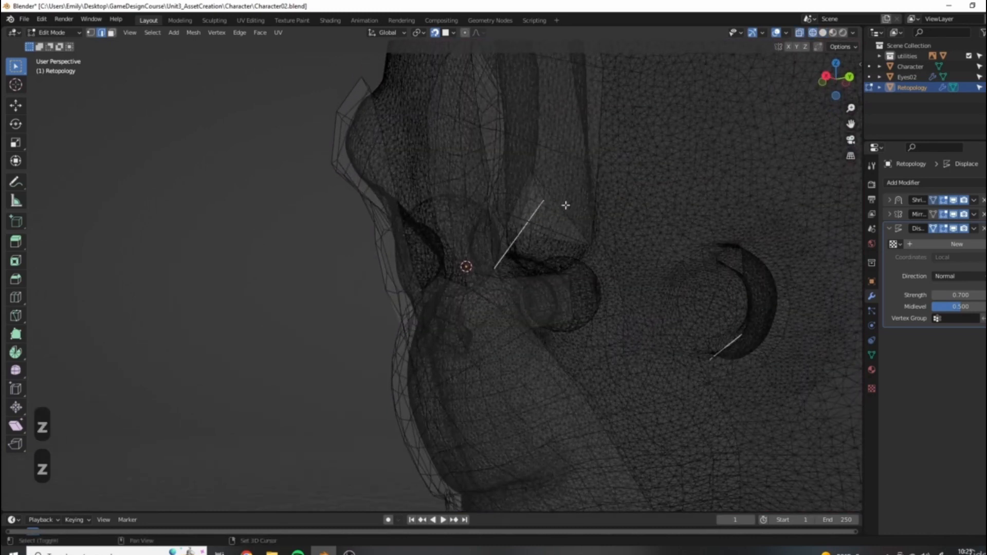
pyautogui.click(90, 33)
pyautogui.press('z')
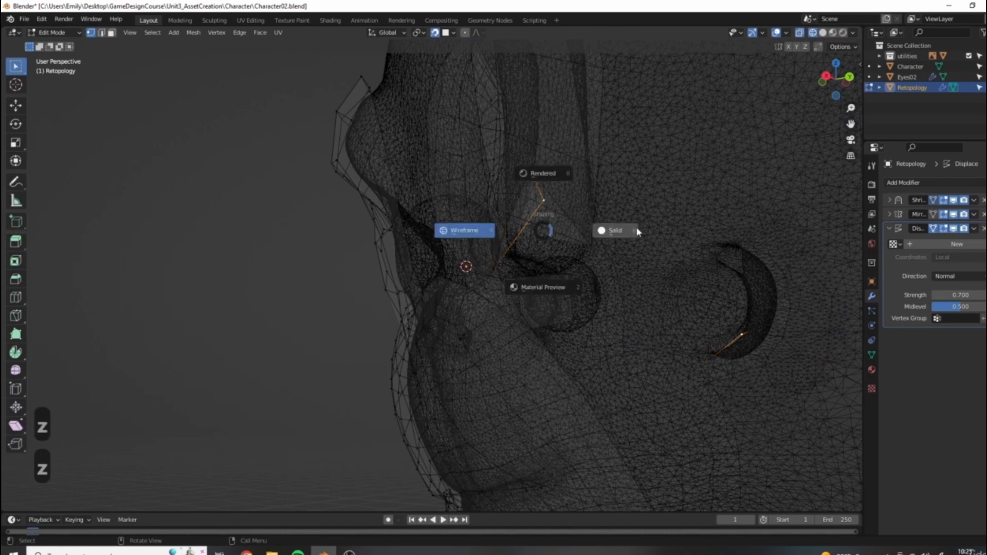
pyautogui.click(613, 227)
# Step: Pull out the misplaced vertex beneath the ear and delete it
pyautogui.moveTo(758, 304); pyautogui.dragTo(678, 278, button='middle')
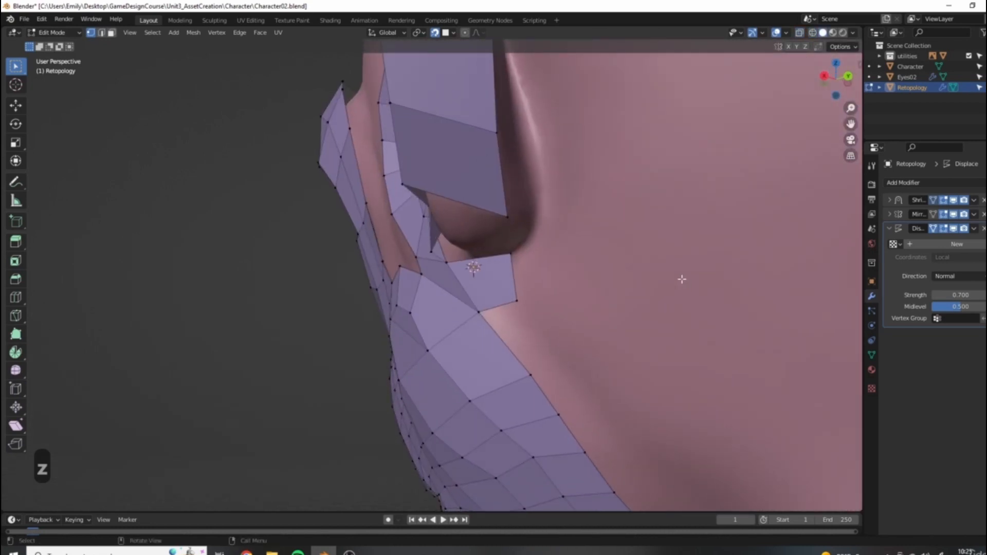
pyautogui.press('g')
pyautogui.moveTo(530, 233); pyautogui.dragTo(605, 231, button='middle')
pyautogui.scroll(-4, 604, 232)
pyautogui.click(743, 316)
pyautogui.press('g')
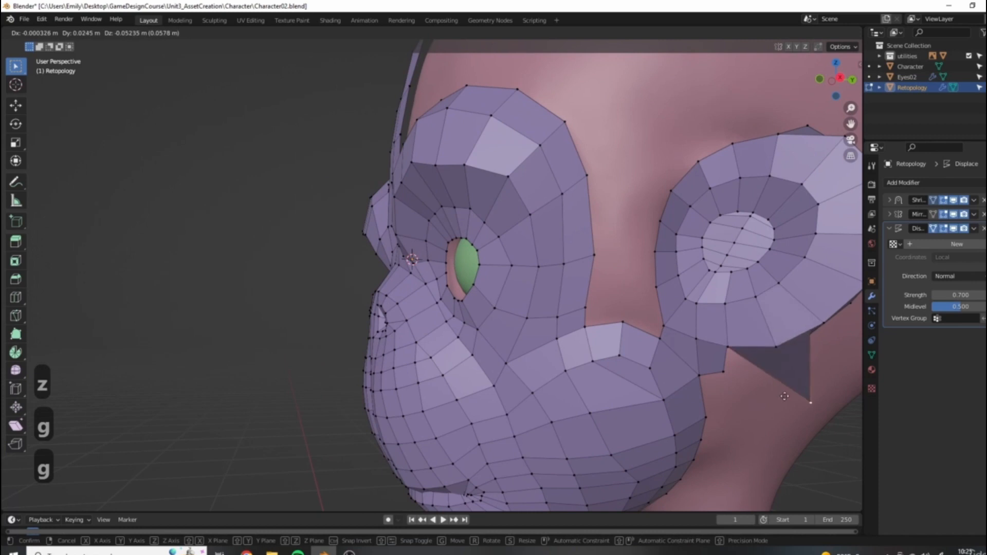
pyautogui.click(748, 354)
pyautogui.moveTo(748, 354)
pyautogui.mouseDown(button='middle')
pyautogui.moveTo(754, 335)
pyautogui.moveTo(723, 236)
pyautogui.moveTo(689, 277)
pyautogui.moveTo(698, 299)
pyautogui.moveTo(642, 245)
pyautogui.moveTo(612, 141)
pyautogui.moveTo(631, 164)
pyautogui.moveTo(609, 230)
pyautogui.mouseUp(button='middle')
pyautogui.press('x')
pyautogui.click(718, 293)
# Step: Inspect the open end of the ear's back strip in wireframe and solid shading, using edge selection
pyautogui.press('z')
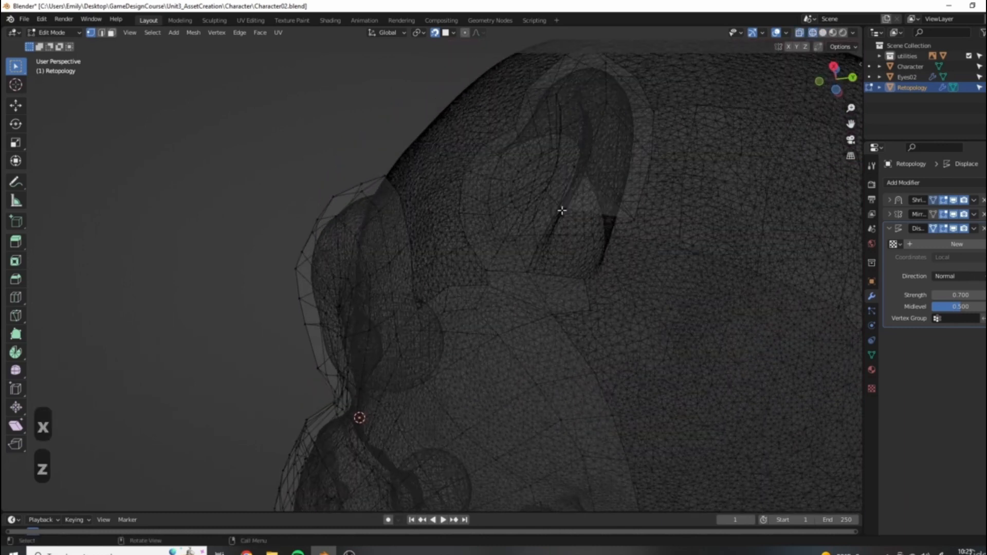
pyautogui.press('z')
pyautogui.click(657, 225)
pyautogui.moveTo(689, 227)
pyautogui.mouseDown(button='middle')
pyautogui.moveTo(639, 222)
pyautogui.moveTo(598, 240)
pyautogui.moveTo(599, 222)
pyautogui.moveTo(686, 221)
pyautogui.mouseUp(button='middle')
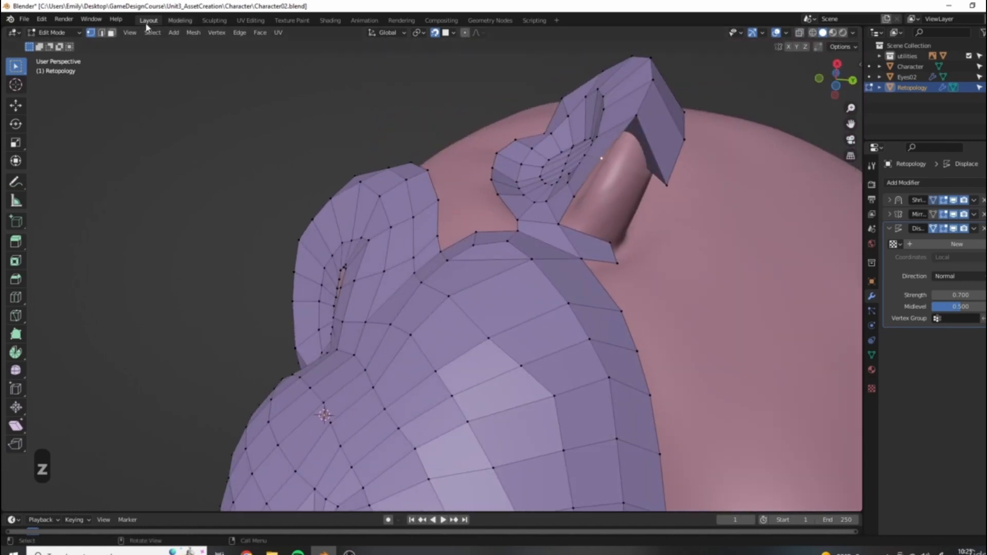
pyautogui.click(669, 178)
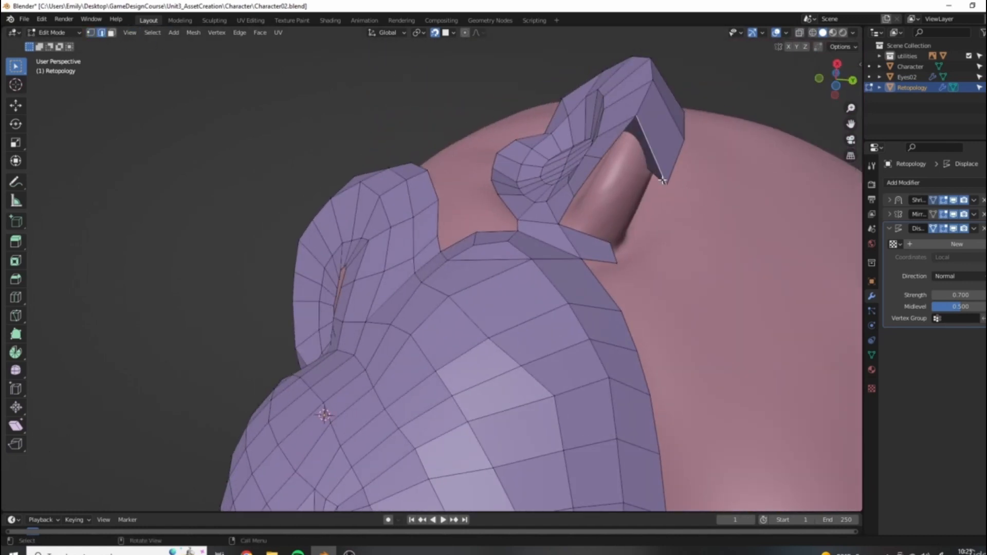
pyautogui.moveTo(653, 175); pyautogui.dragTo(392, 297, button='middle')
pyautogui.moveTo(357, 377); pyautogui.dragTo(358, 435, button='middle')
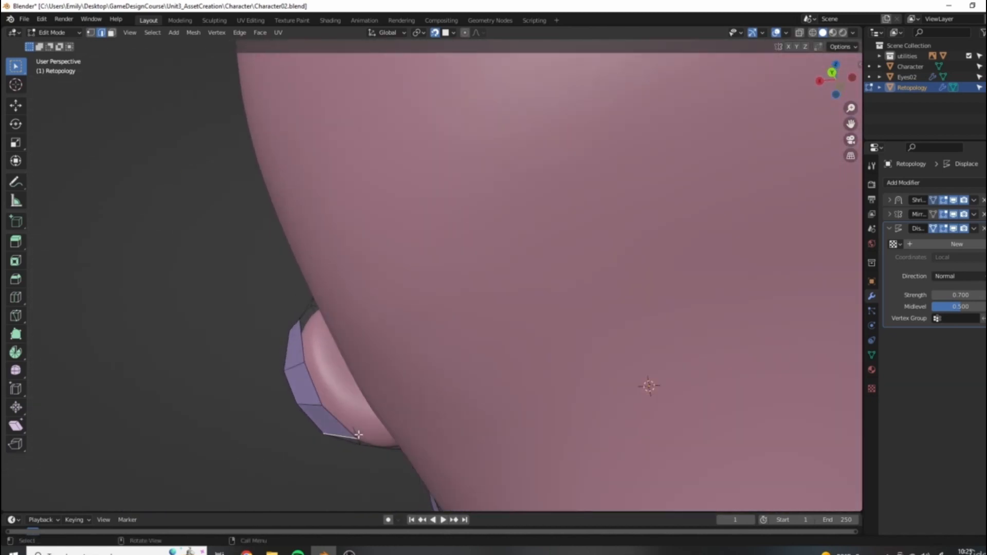
pyautogui.press('z')
pyautogui.moveTo(309, 413); pyautogui.dragTo(643, 369, button='middle')
pyautogui.click(91, 33)
pyautogui.moveTo(449, 384); pyautogui.dragTo(536, 278, button='middle')
pyautogui.press('z')
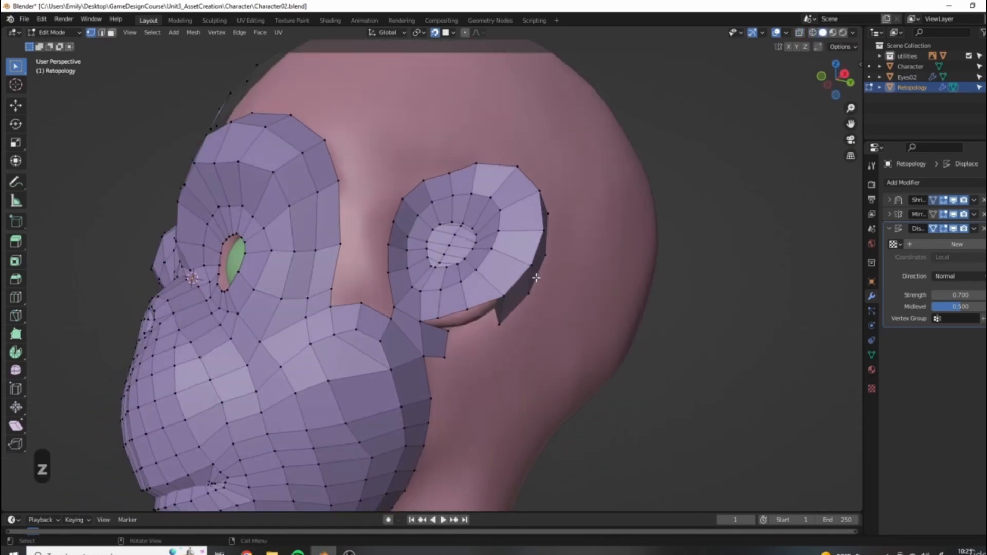
# Step: Move the vertices at the ear's lower rear rim so the back strip curves around toward the lobe
pyautogui.press('g')
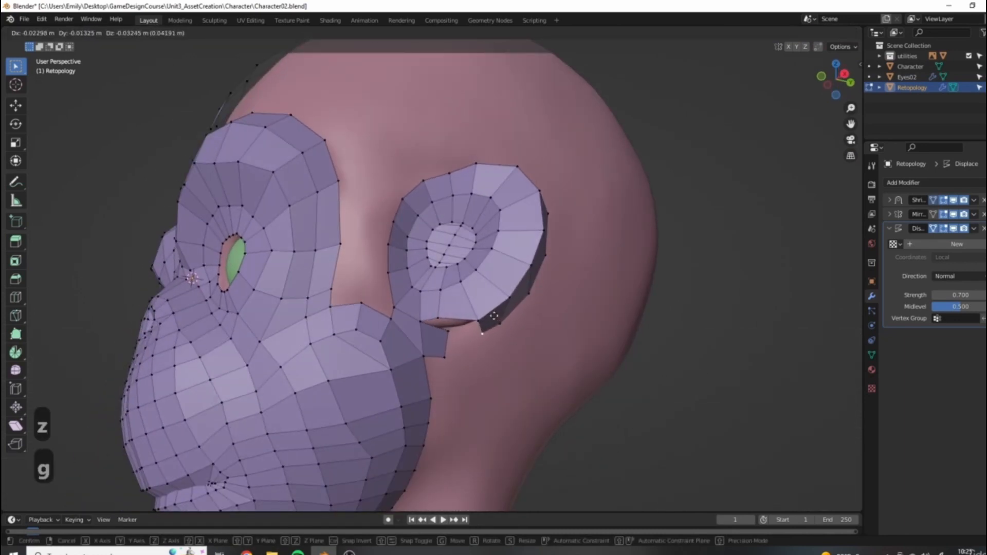
pyautogui.click(496, 314)
pyautogui.moveTo(496, 315); pyautogui.dragTo(453, 299, button='middle')
pyautogui.press('g')
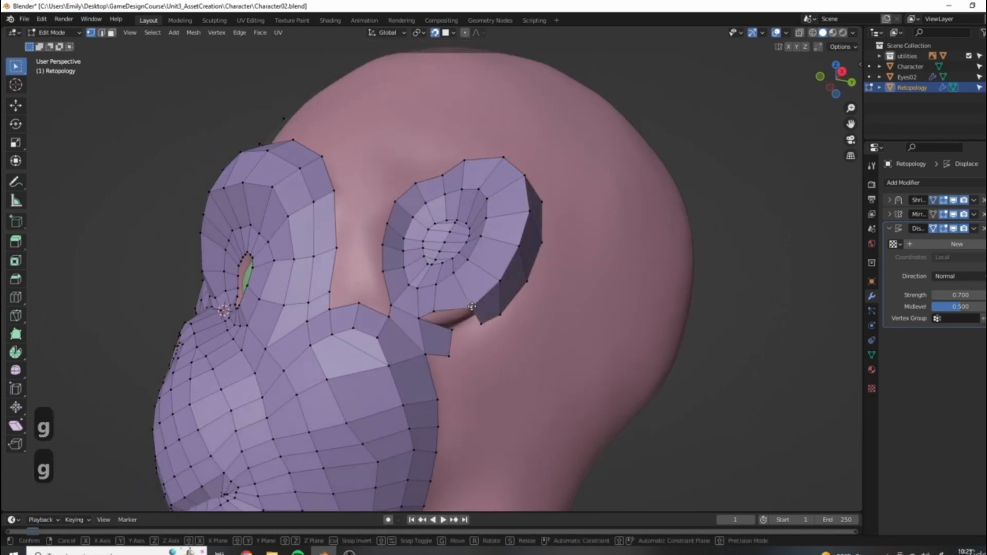
pyautogui.click(469, 298)
pyautogui.press('g')
pyautogui.click(517, 246)
pyautogui.press('g')
pyautogui.click(519, 253)
# Step: Toggle the Displace modifier's display off and on to compare the ear's retopology with the sculpt
pyautogui.scroll(-5, 519, 196)
pyautogui.moveTo(557, 293); pyautogui.dragTo(565, 257, button='middle')
pyautogui.scroll(4, 507, 289)
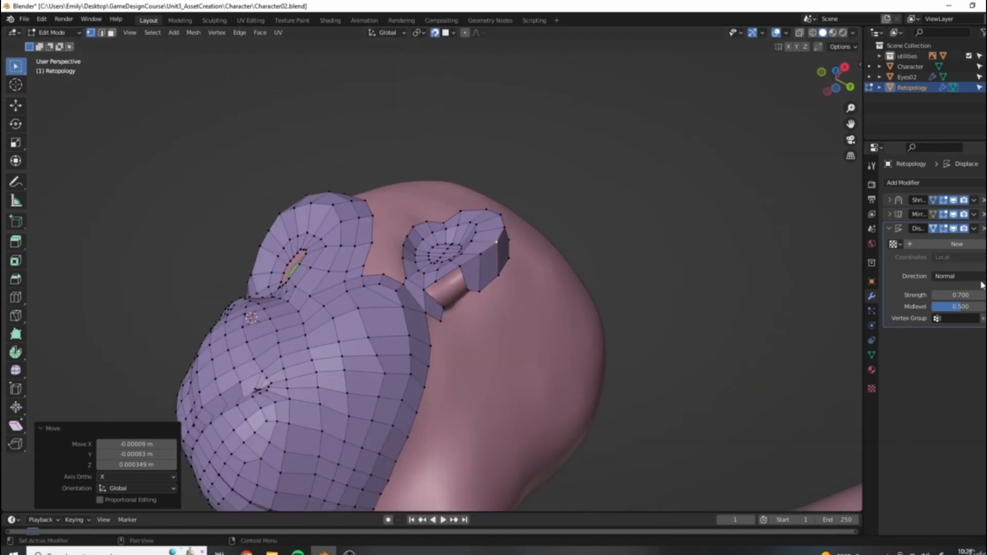
pyautogui.click(946, 230)
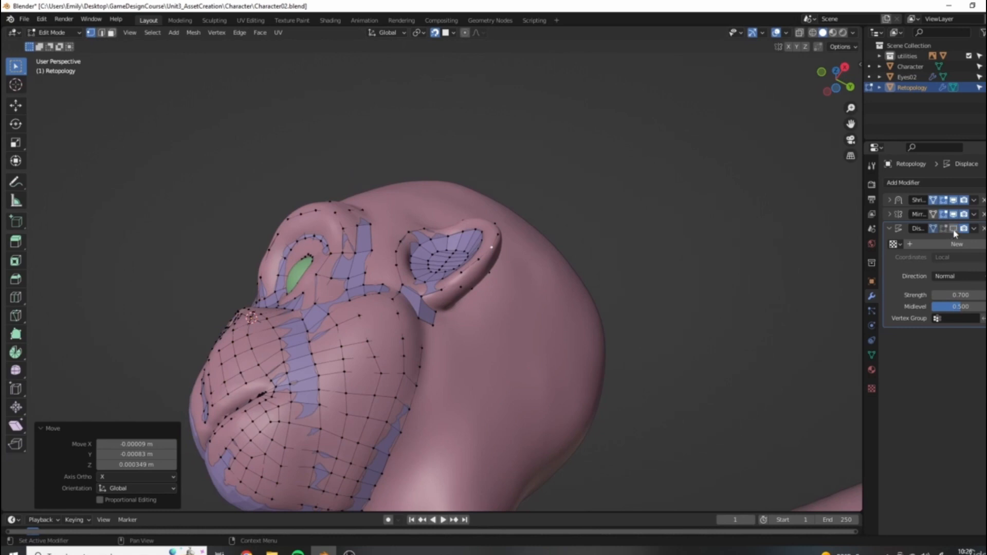
pyautogui.click(944, 229)
pyautogui.click(953, 229)
pyautogui.click(954, 229)
# Step: Shift the ear's lower rim vertex and fill faces across the exposed underside of the lobe
pyautogui.scroll(3, 514, 299)
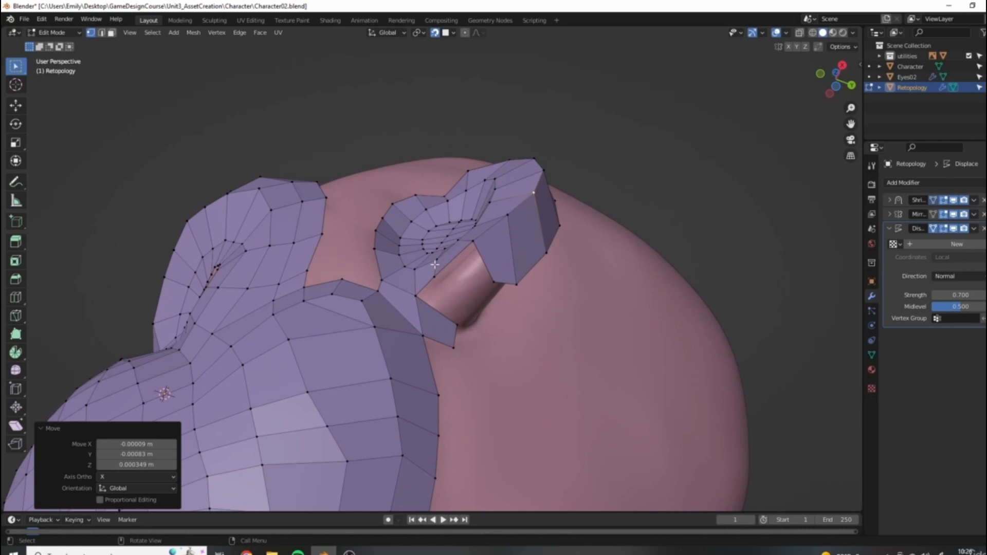
pyautogui.press('g')
pyautogui.click(476, 304)
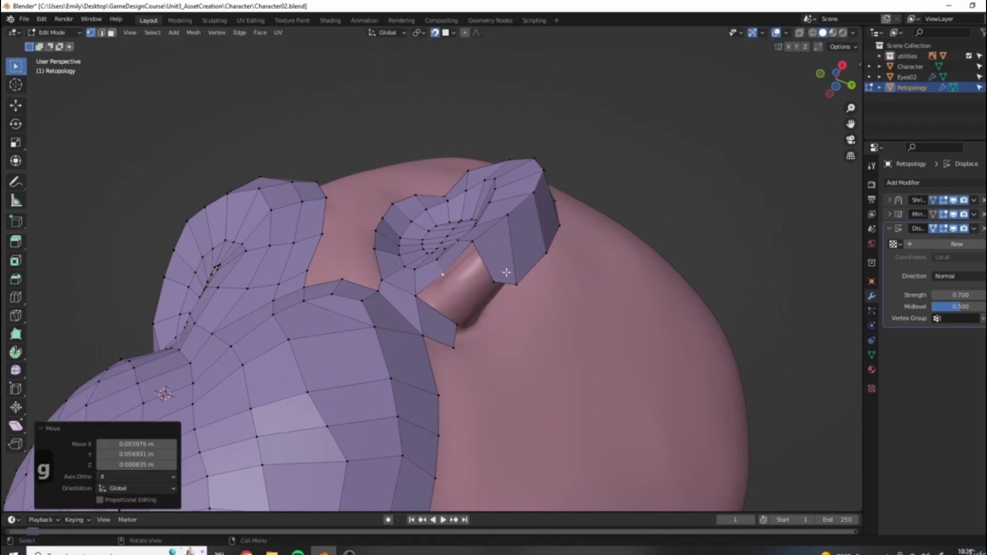
pyautogui.click(474, 243)
pyautogui.press('f')
pyautogui.click(477, 303)
pyautogui.click(413, 298)
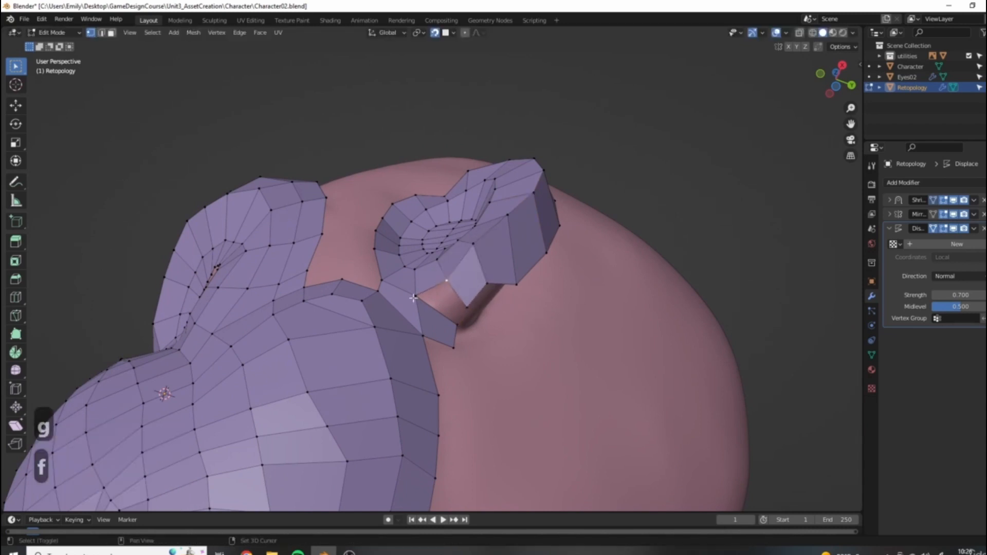
pyautogui.press('f')
# Step: Adjust the rim vertex beside the new lobe faces, try another face fill, and undo the last change
pyautogui.press('g')
pyautogui.click(454, 288)
pyautogui.click(466, 312)
pyautogui.press('f')
pyautogui.rightClick(519, 352)
pyautogui.hotkey('ctrl', 'z')
# Step: Reposition the rear vertices of the new lobe faces to fit the back of the ear
pyautogui.moveTo(396, 366); pyautogui.dragTo(443, 298, button='middle')
pyautogui.press('g')
pyautogui.click(448, 329)
pyautogui.press('g')
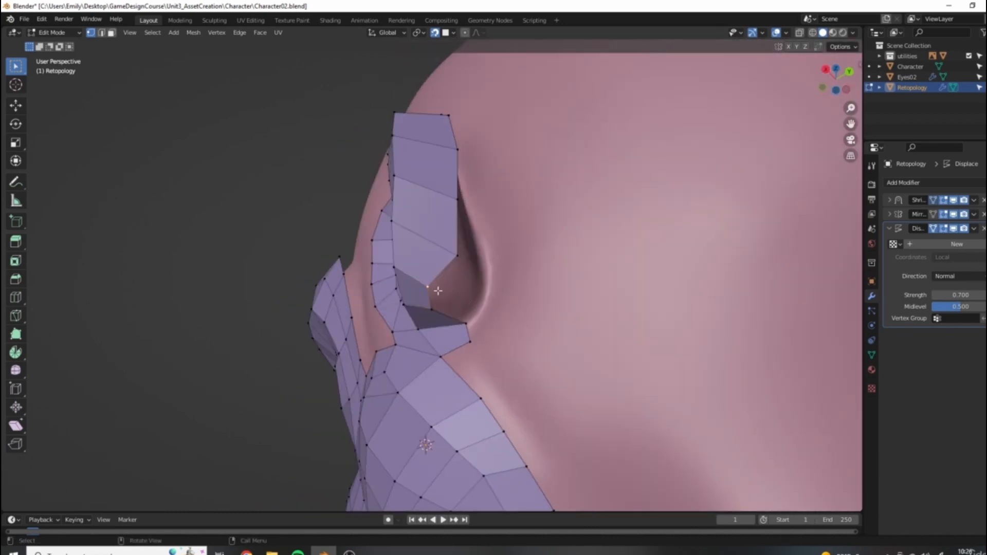
pyautogui.press('g')
pyautogui.click(455, 308)
pyautogui.press('g')
pyautogui.press('g')
pyautogui.press('g')
pyautogui.click(458, 313)
# Step: Fill the next face on the underside of the ear lobe and place its vertex
pyautogui.moveTo(458, 313); pyautogui.dragTo(514, 226, button='middle')
pyautogui.scroll(3, 465, 248)
pyautogui.press('f')
pyautogui.click(465, 248)
# Step: Lower the Displace modifier's strength to 0.1 and readjust it to 0.3
pyautogui.scroll(-3, 464, 248)
pyautogui.click(959, 295)
pyautogui.write('0.1')
pyautogui.press('Return')
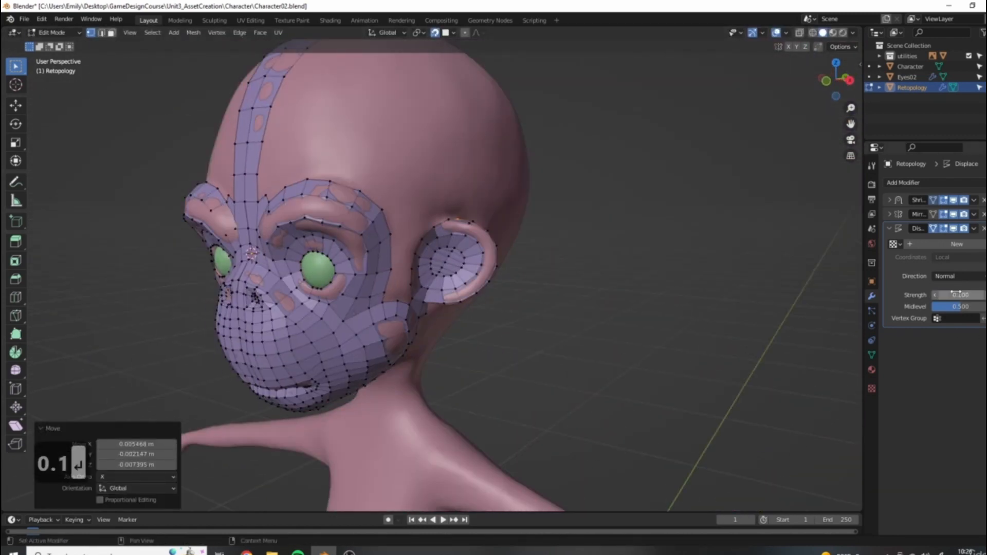
pyautogui.moveTo(514, 257)
pyautogui.mouseDown(button='middle')
pyautogui.moveTo(746, 278)
pyautogui.moveTo(599, 275)
pyautogui.moveTo(413, 309)
pyautogui.moveTo(507, 275)
pyautogui.mouseUp(button='middle')
pyautogui.scroll(4, 413, 309)
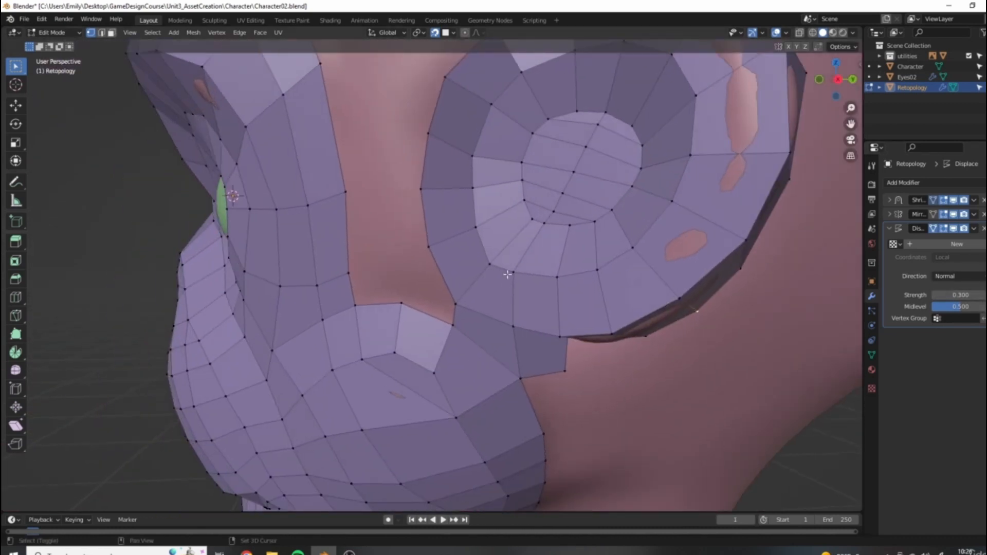
# Step: Fill a four-sided face between the ear's lower front edge and the top of the cheek patch
pyautogui.scroll(-6, 475, 310)
pyautogui.moveTo(475, 310); pyautogui.dragTo(545, 339, button='middle')
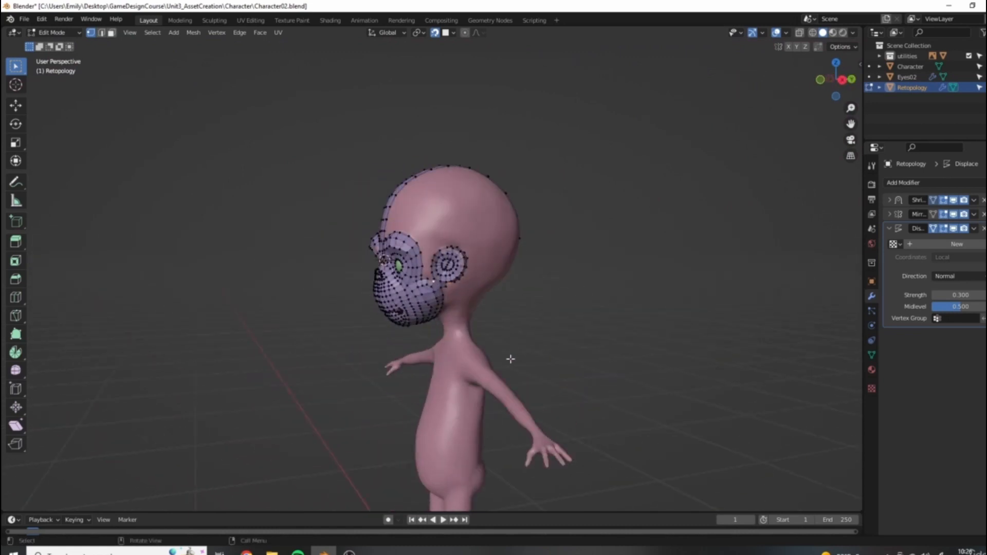
pyautogui.scroll(12, 431, 273)
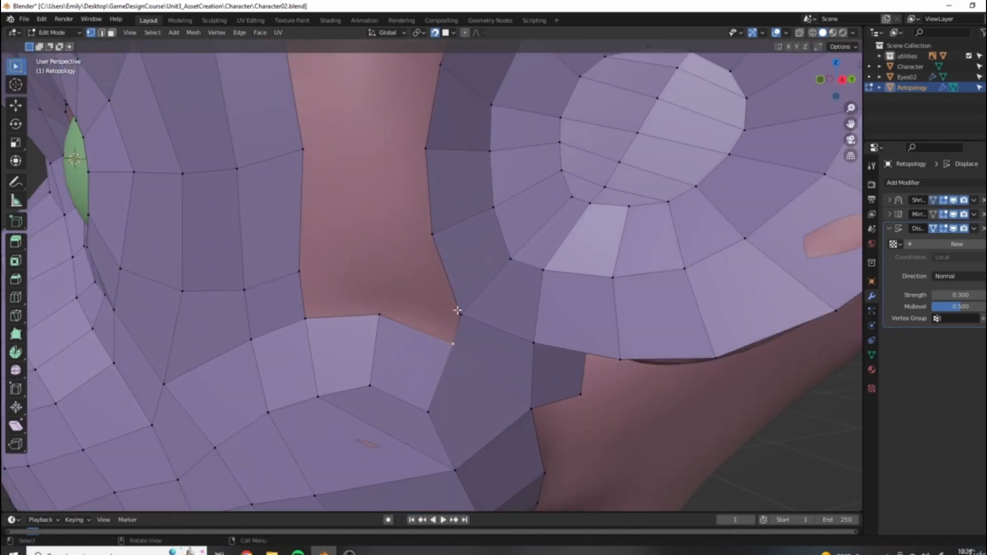
pyautogui.press('f')
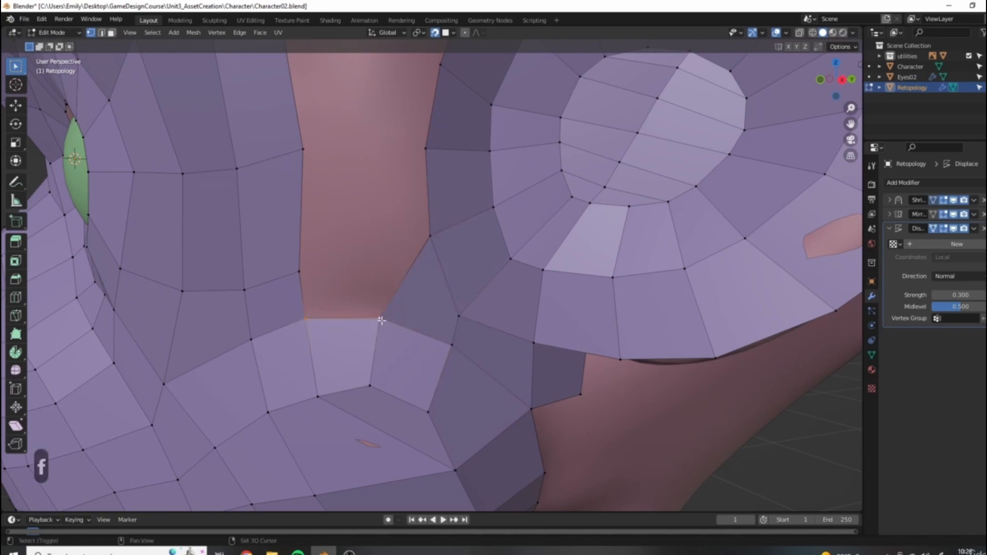
pyautogui.scroll(-4, 433, 234)
pyautogui.scroll(-6, 397, 153)
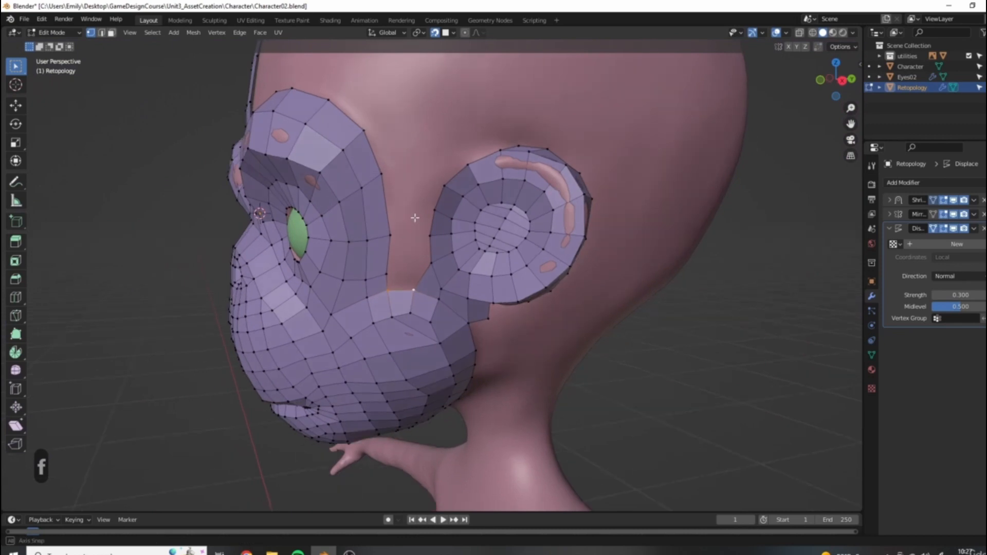
# Step: Undo the four-sided face between the ear's lower front edge and the top of the cheek patch
pyautogui.scroll(4, 419, 224)
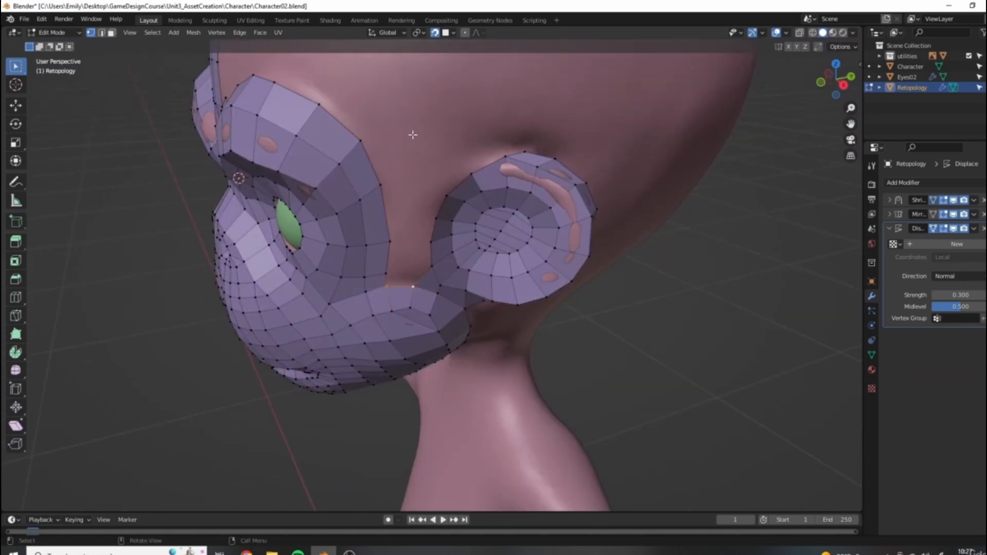
pyautogui.scroll(5, 415, 186)
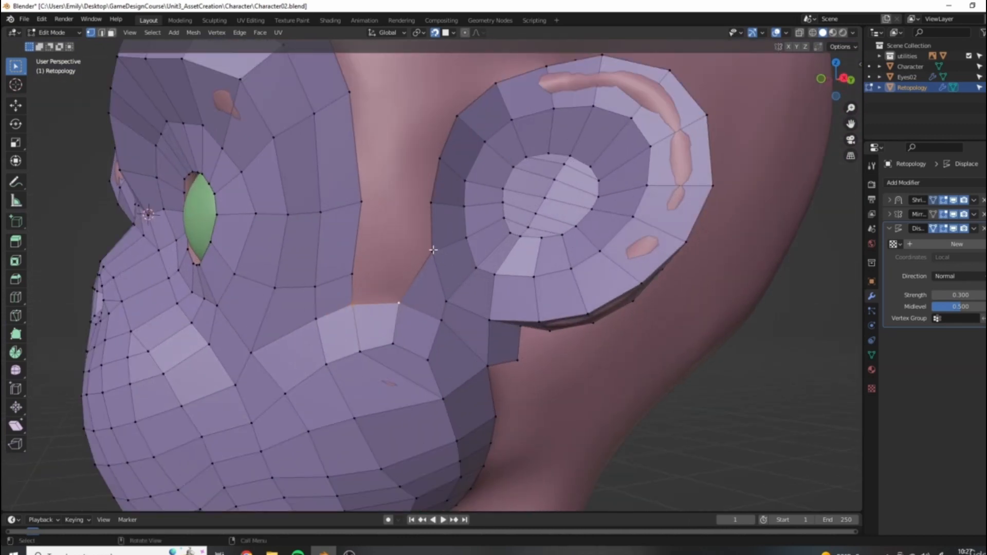
pyautogui.hotkey('ctrl', 'z')
pyautogui.hotkey('ctrl', 'z')
pyautogui.hotkey('ctrl', 'z')
pyautogui.hotkey('ctrl', 'z')
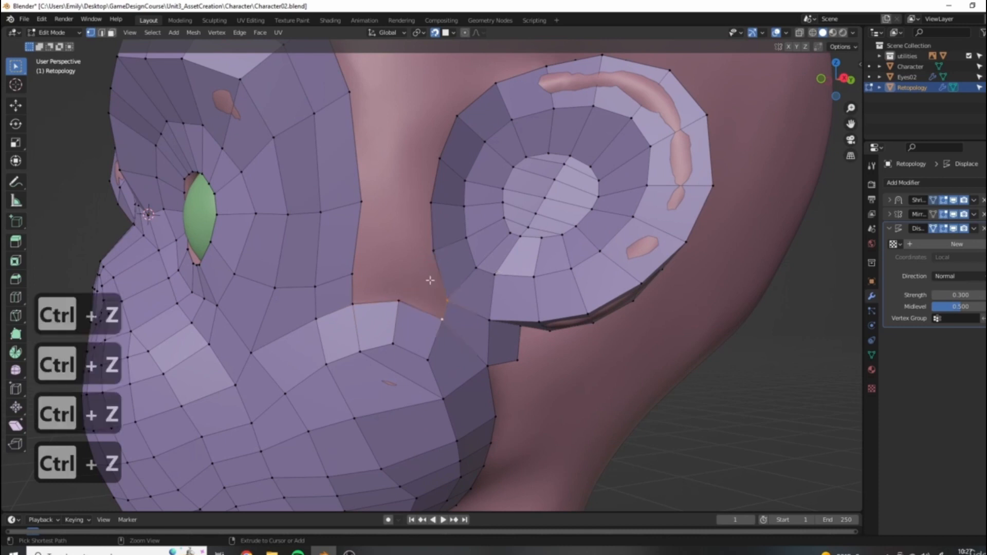
# Step: Extrude the cheek patch's upper corner vertex three times upward through the gap between the face mesh and the ear
pyautogui.press('e')
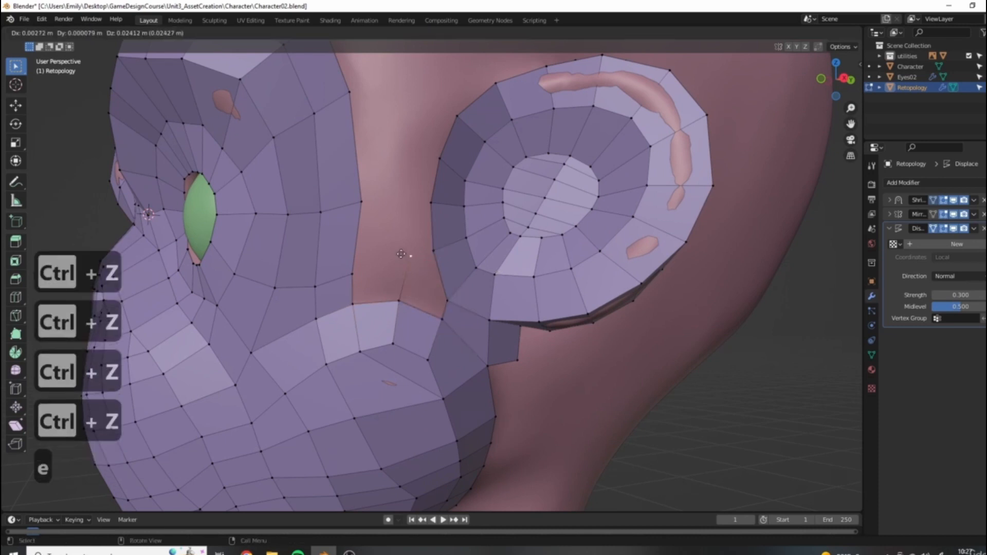
pyautogui.click(396, 256)
pyautogui.press('e')
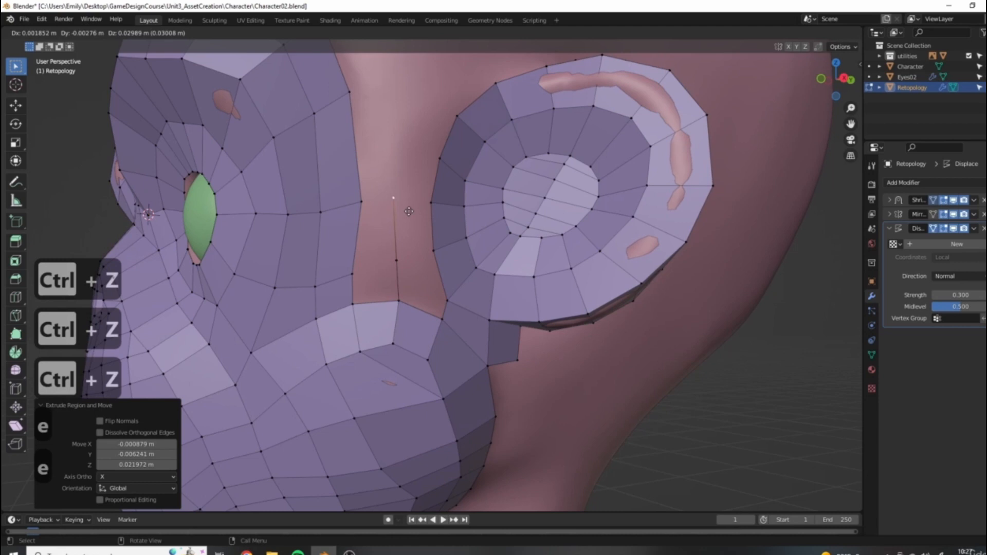
pyautogui.click(410, 198)
pyautogui.press('e')
pyautogui.click(419, 132)
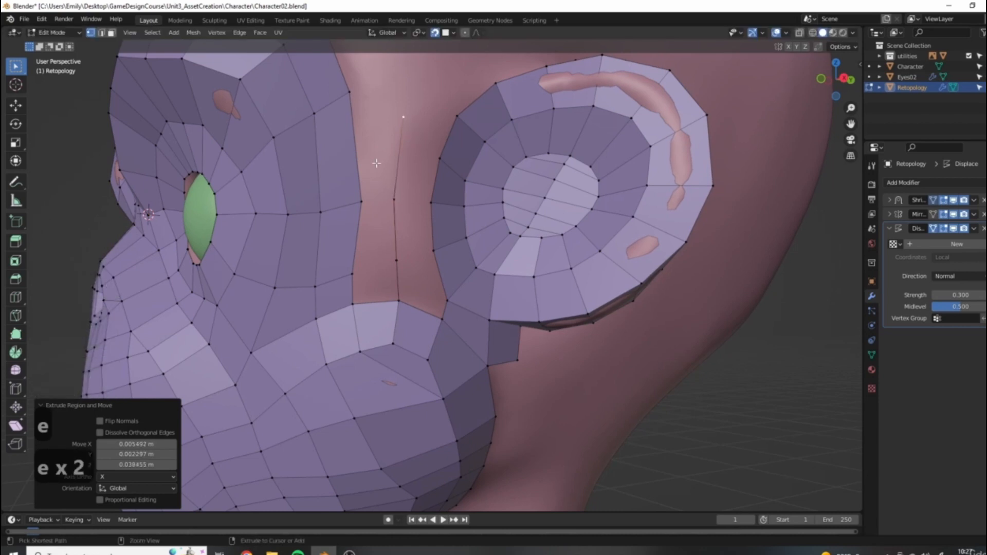
# Step: Add a centred loop cut across the outer side of the eye patch and lower the extruded chain's top vertex
pyautogui.hotkey('ctrl', 'r')
pyautogui.click(348, 150)
pyautogui.rightClick(349, 149)
pyautogui.moveTo(449, 219); pyautogui.dragTo(411, 152, button='middle')
pyautogui.click(411, 148)
pyautogui.press('g')
pyautogui.click(411, 168)
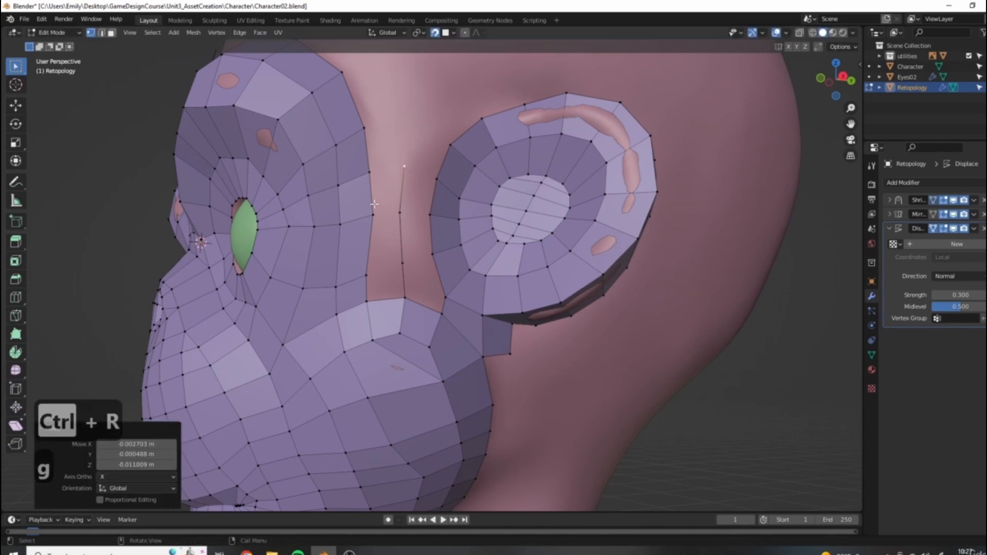
# Step: Slide the edge row beside the eye and the row above it downward to even out their spacing
pyautogui.click(374, 217)
pyautogui.keyDown('ctrl'); pyautogui.click(289, 226); pyautogui.keyUp('ctrl')
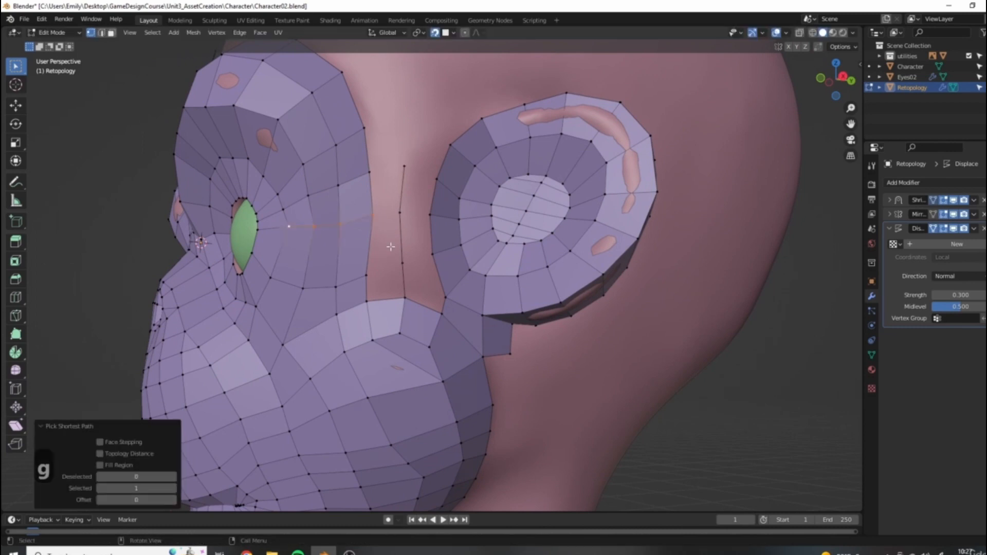
pyautogui.press('g')
pyautogui.press('g')
pyautogui.click(391, 261)
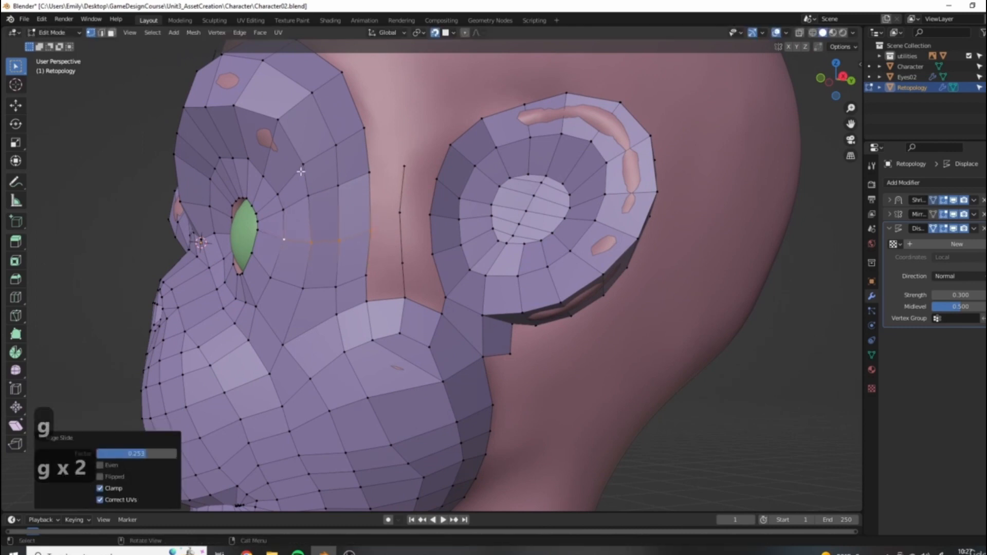
pyautogui.click(301, 167)
pyautogui.keyDown('ctrl'); pyautogui.click(370, 172); pyautogui.keyUp('ctrl')
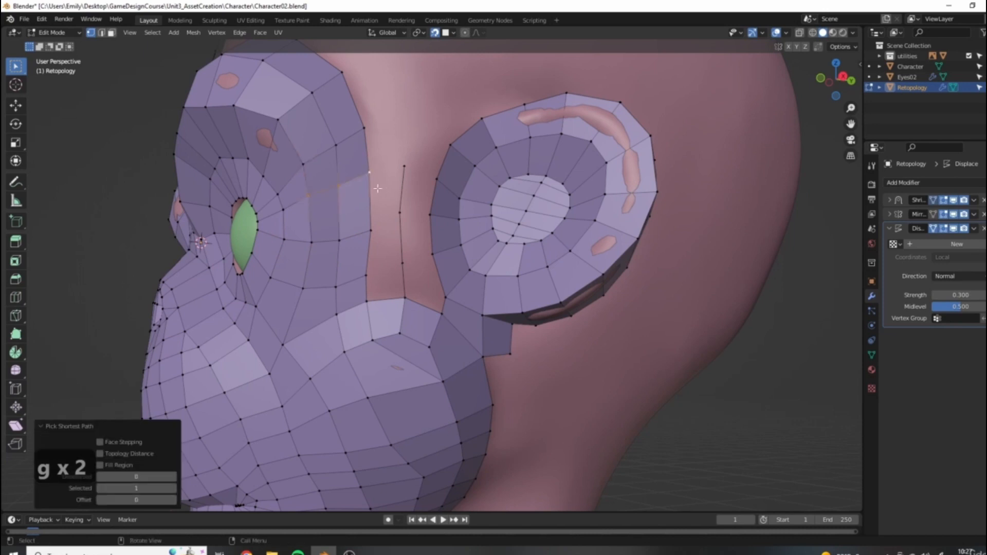
pyautogui.press('g')
pyautogui.press('g')
pyautogui.rightClick(389, 164)
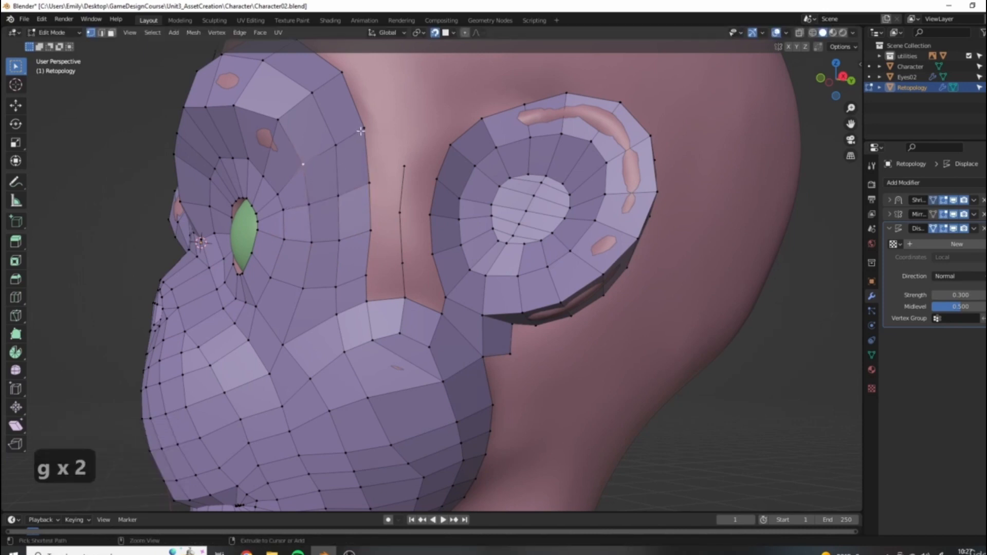
# Step: Slide the two edge rows at the outer brow along the mesh to even out their spacing
pyautogui.press('g')
pyautogui.press('g')
pyautogui.click(388, 153)
pyautogui.click(279, 121)
pyautogui.keyDown('ctrl'); pyautogui.click(343, 74); pyautogui.keyUp('ctrl')
pyautogui.keyDown('shift'); pyautogui.moveTo(356, 141); pyautogui.dragTo(453, 195, button='middle'); pyautogui.keyUp('shift')
pyautogui.press('g')
pyautogui.press('g')
pyautogui.click(372, 173)
# Step: Fill three faces between the face mesh's outer edge and the extruded vertex chain in front of the ear
pyautogui.scroll(-3, 375, 176)
pyautogui.scroll(-5, 452, 196)
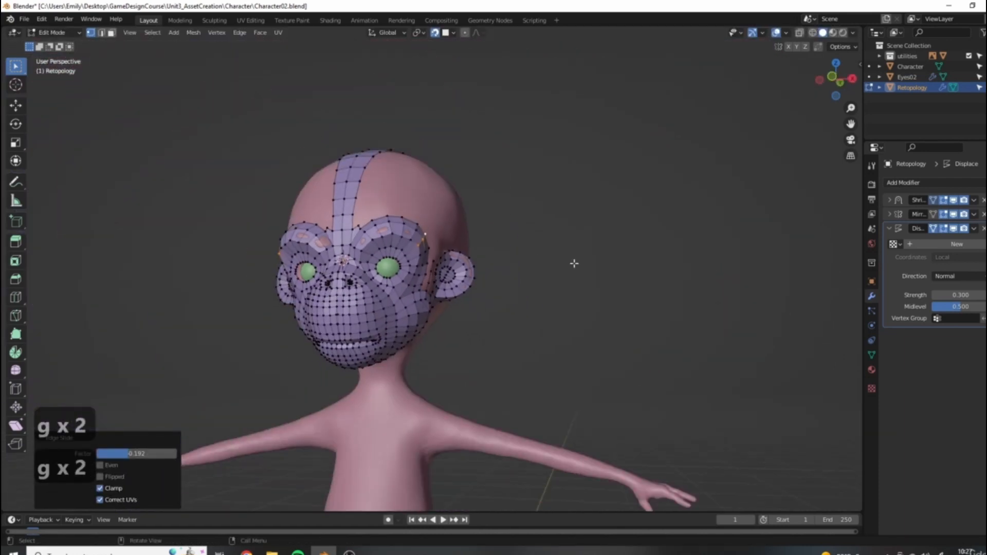
pyautogui.moveTo(606, 284); pyautogui.dragTo(568, 277, button='middle')
pyautogui.scroll(10, 452, 360)
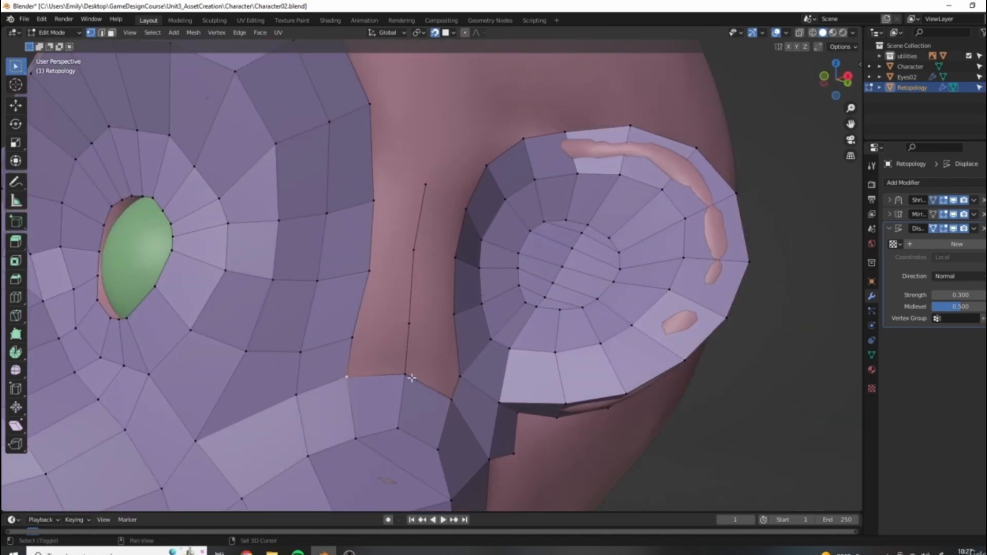
pyautogui.press('f')
pyautogui.press('f')
pyautogui.press('f')
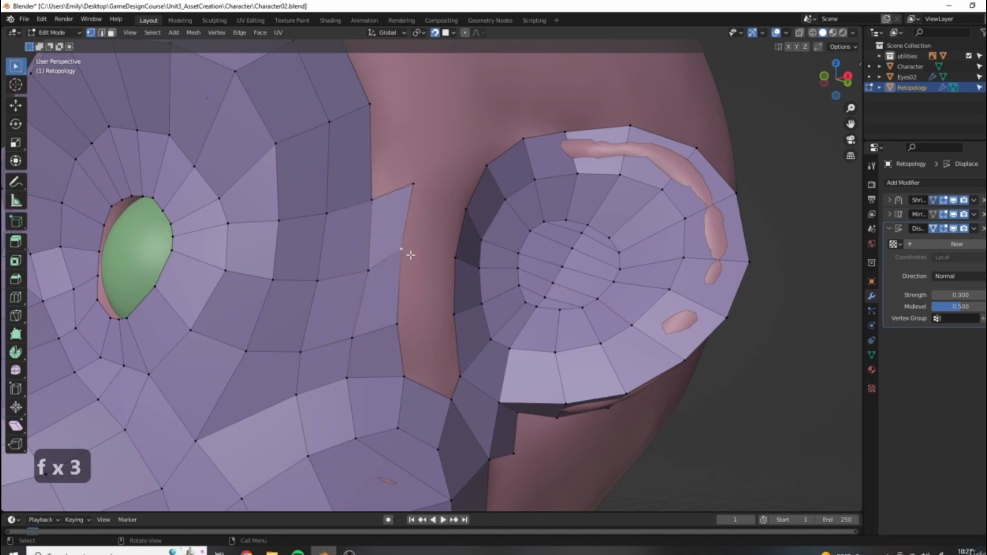
# Step: Move the two middle outer vertices of the new temple faces closer to the ear
pyautogui.press('g')
pyautogui.click(406, 297)
pyautogui.press('g')
pyautogui.click(415, 324)
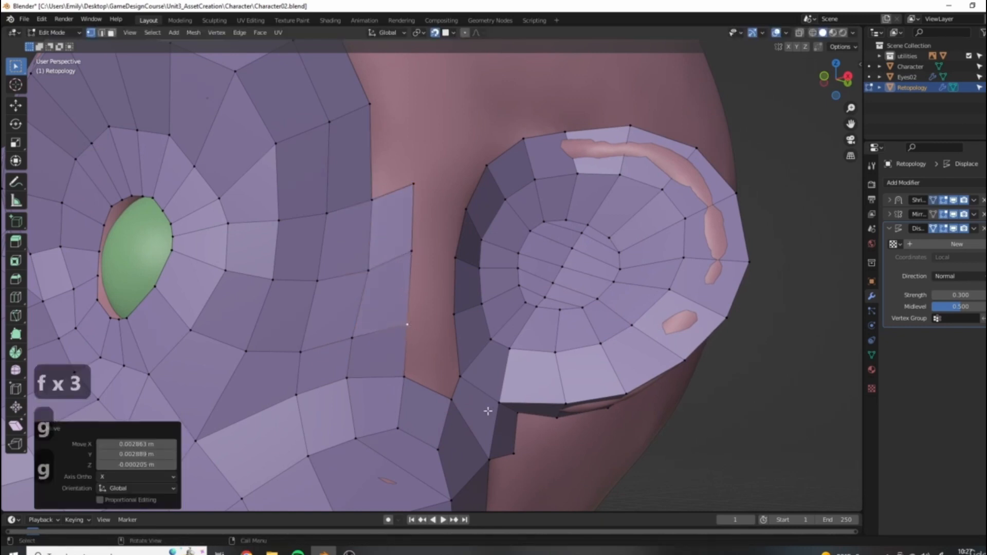
# Step: Close the gap between the temple faces and the ear with a triangle at the bottom and three faces above it
pyautogui.click(422, 378)
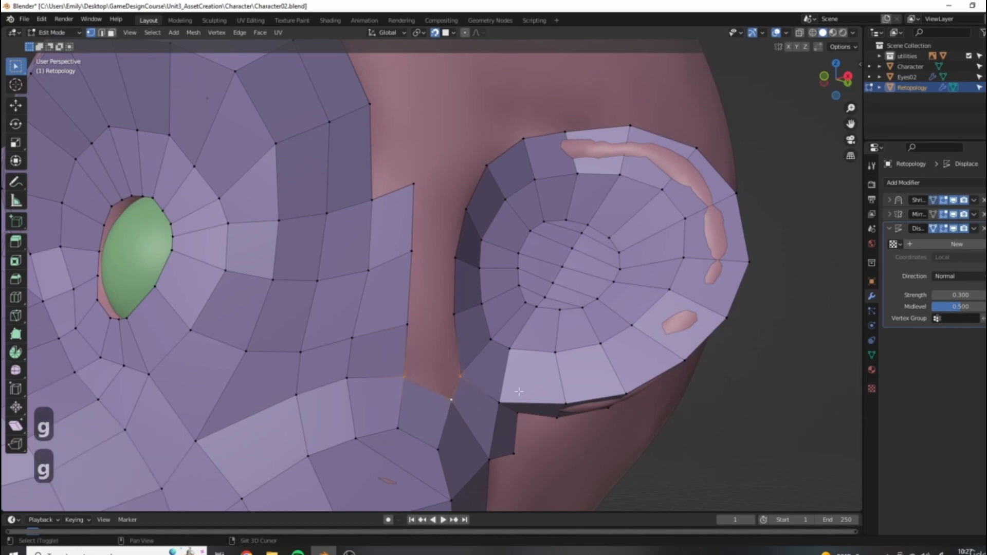
pyautogui.press('f')
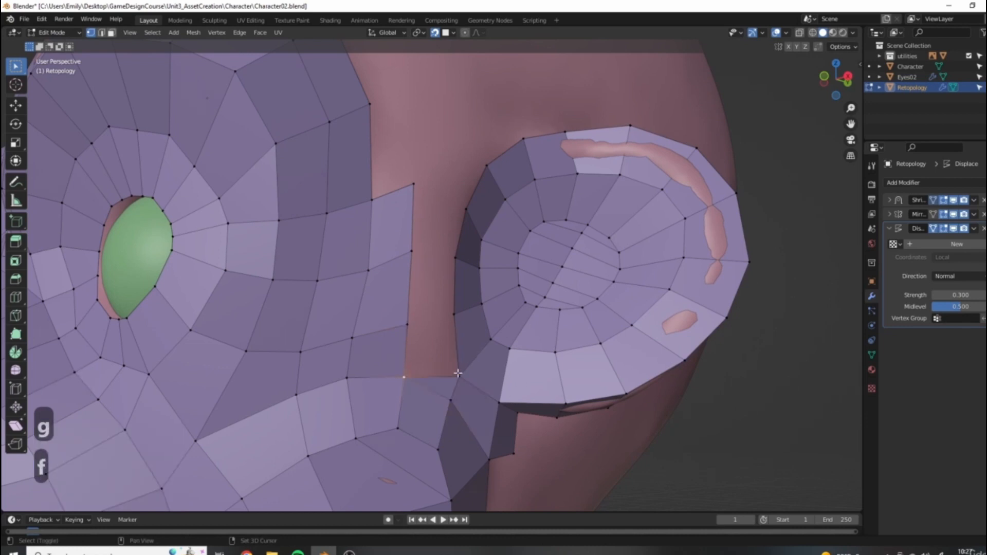
pyautogui.scroll(-5, 458, 373)
pyautogui.moveTo(458, 374); pyautogui.dragTo(498, 378, button='middle')
pyautogui.scroll(6, 497, 378)
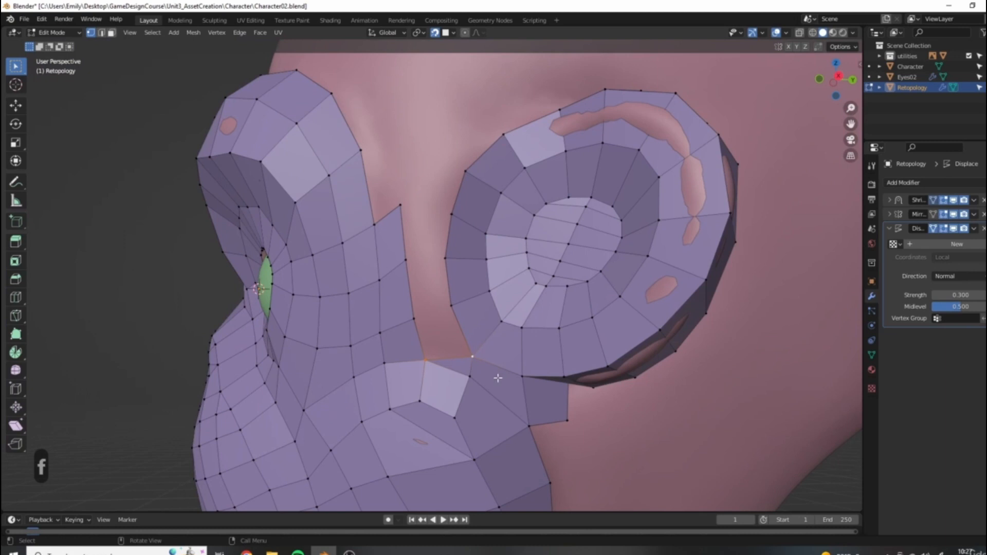
pyautogui.press('f')
pyautogui.press('f')
pyautogui.press('f')
pyautogui.scroll(-5, 399, 293)
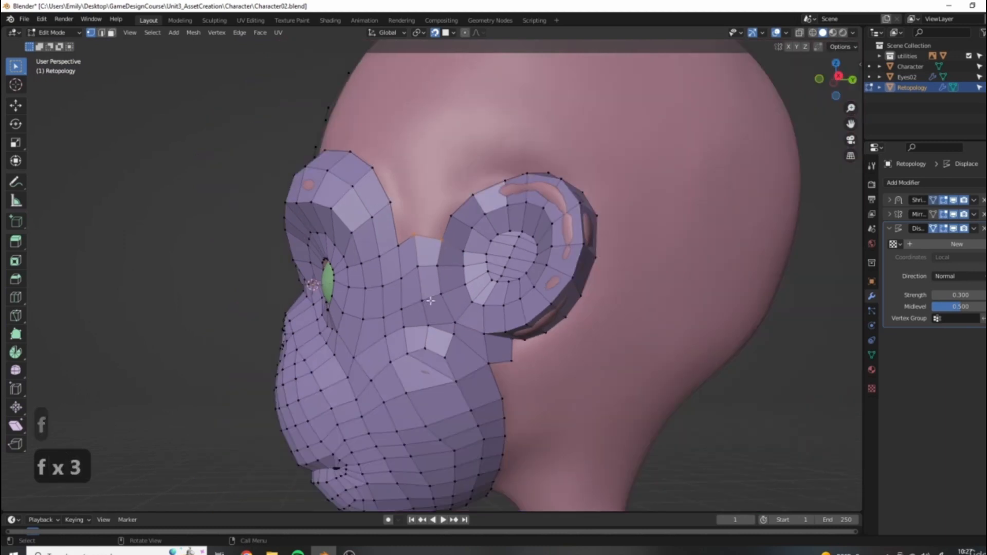
# Step: Reposition the vertices of the scalp's midline strip around the crown
pyautogui.moveTo(399, 293); pyautogui.dragTo(479, 308, button='middle')
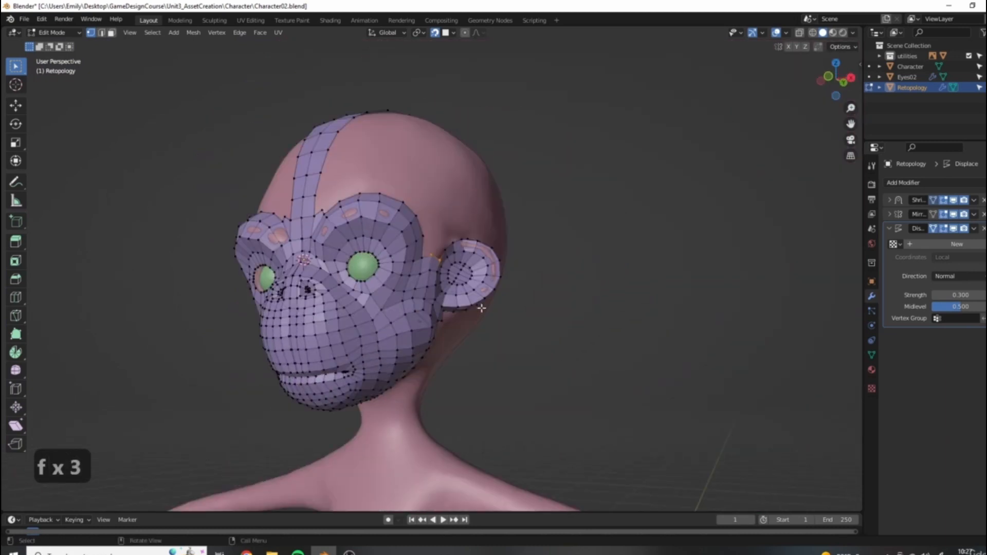
pyautogui.moveTo(481, 307); pyautogui.dragTo(433, 229, button='middle')
pyautogui.press('g')
pyautogui.click(443, 166)
pyautogui.press('g')
pyautogui.moveTo(442, 166); pyautogui.dragTo(515, 335, button='middle')
pyautogui.press('g')
pyautogui.click(512, 361)
pyautogui.click(504, 307)
pyautogui.press('g')
pyautogui.click(505, 290)
pyautogui.moveTo(506, 291); pyautogui.dragTo(395, 233, button='middle')
pyautogui.click(484, 210)
# Step: Extrude the crown strip's side edge down the side of the head in four segments, ending above the ear
pyautogui.moveTo(445, 273)
pyautogui.mouseDown(button='middle')
pyautogui.moveTo(432, 263)
pyautogui.moveTo(445, 262)
pyautogui.moveTo(443, 288)
pyautogui.mouseUp(button='middle')
pyautogui.press('e')
pyautogui.click(435, 242)
pyautogui.press('e')
pyautogui.click(437, 257)
pyautogui.press('e')
pyautogui.click(455, 331)
pyautogui.moveTo(455, 331); pyautogui.dragTo(465, 341, button='middle')
pyautogui.moveTo(451, 305); pyautogui.dragTo(440, 348, button='middle')
pyautogui.press('e')
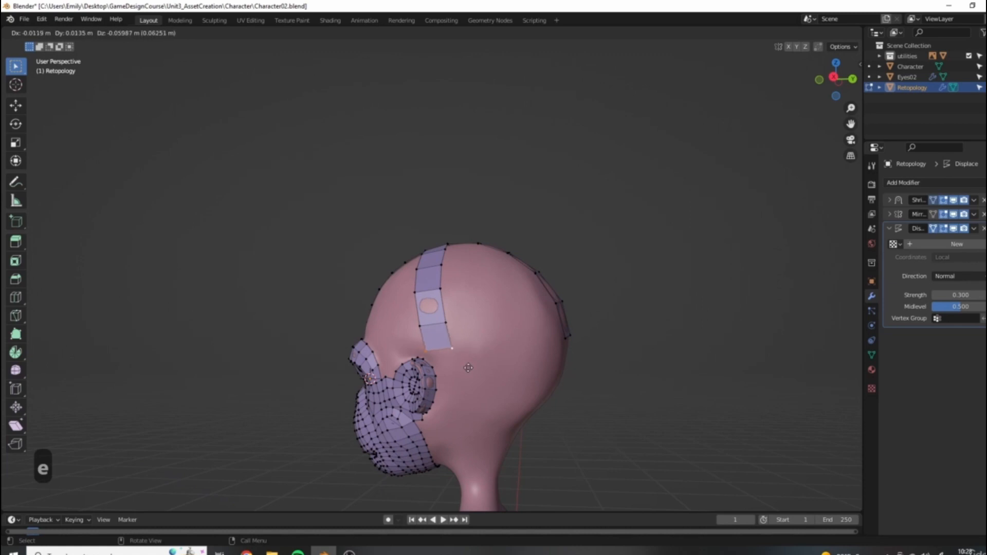
pyautogui.click(465, 361)
# Step: Reposition the lower vertices of the side strip to straighten its segments above the ear
pyautogui.press('e')
pyautogui.press('g')
pyautogui.click(437, 332)
pyautogui.press('g')
pyautogui.click(445, 325)
pyautogui.press('g')
pyautogui.click(436, 353)
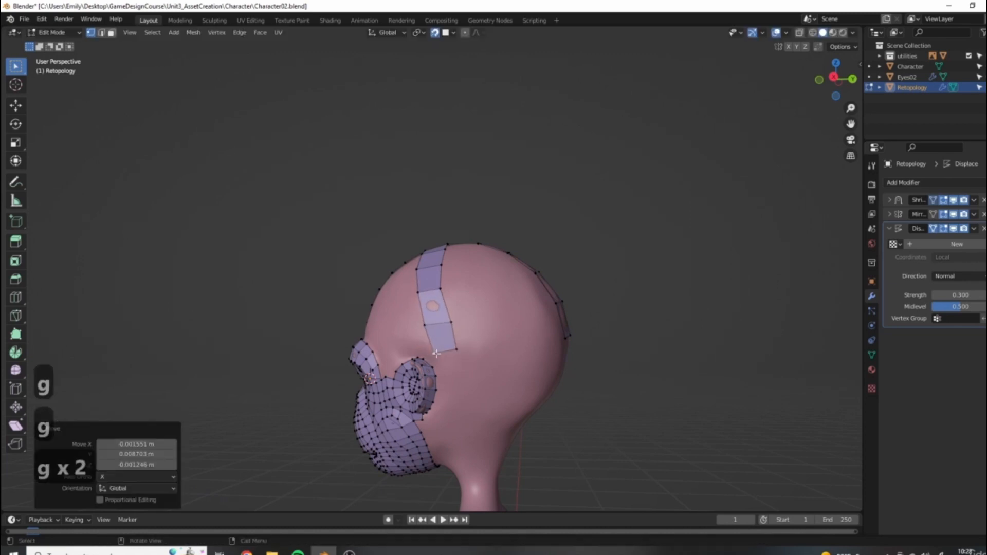
pyautogui.press('g')
pyautogui.click(462, 345)
pyautogui.moveTo(462, 344)
pyautogui.mouseDown(button='middle')
pyautogui.moveTo(539, 309)
pyautogui.moveTo(535, 293)
pyautogui.moveTo(454, 331)
pyautogui.moveTo(451, 348)
pyautogui.moveTo(477, 356)
pyautogui.mouseUp(button='middle')
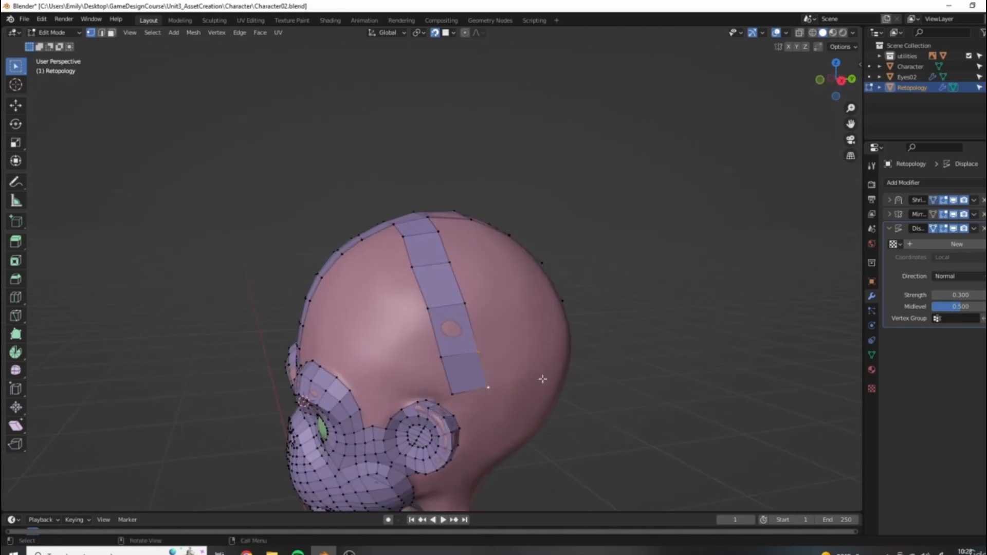
# Step: Fill one long face joining the lower end of the side strip to the rear midline strip
pyautogui.moveTo(542, 379); pyautogui.dragTo(501, 256, button='middle')
pyautogui.keyDown('shift'); pyautogui.click(528, 300); pyautogui.keyUp('shift')
pyautogui.scroll(-3, 407, 292)
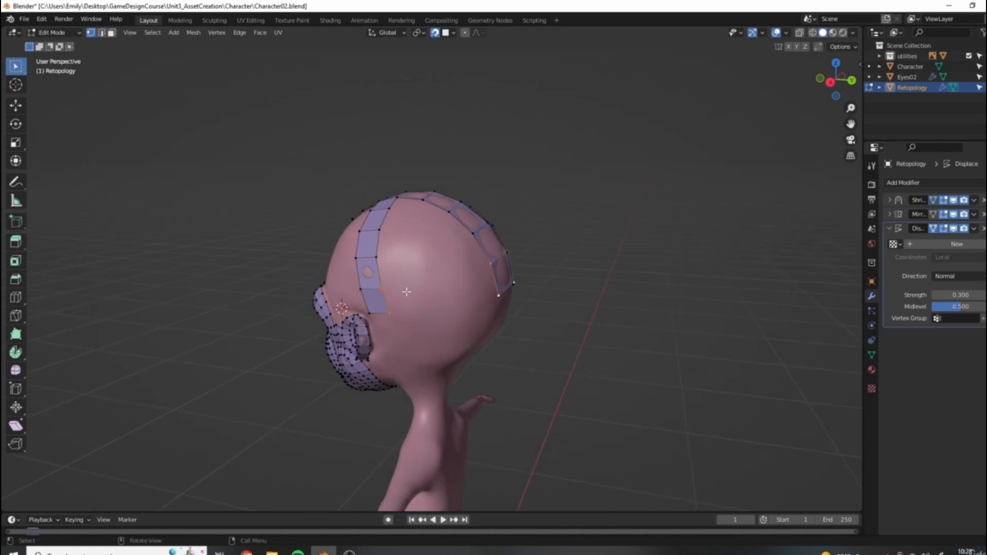
pyautogui.press('f')
pyautogui.moveTo(484, 308)
pyautogui.mouseDown(button='middle')
pyautogui.moveTo(504, 326)
pyautogui.moveTo(469, 302)
pyautogui.mouseUp(button='middle')
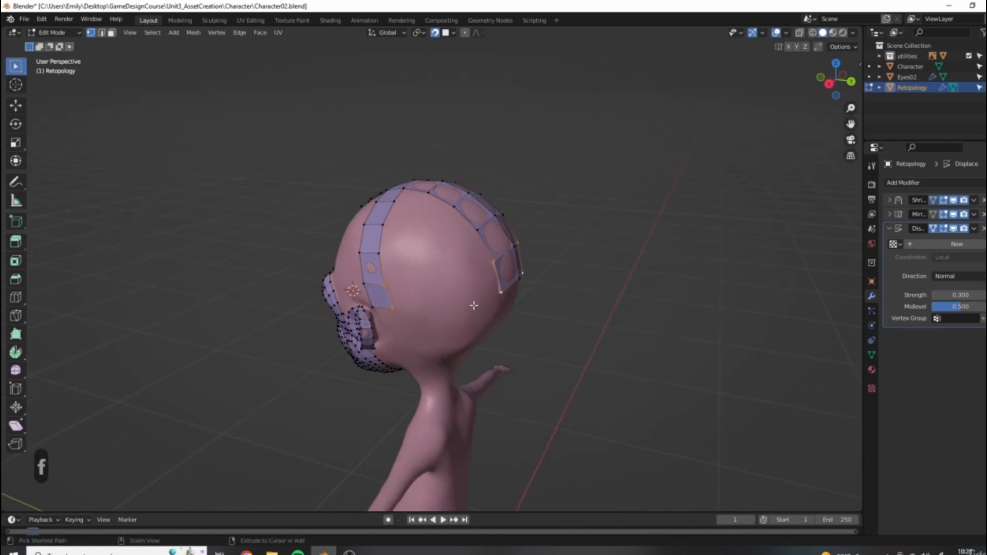
# Step: Try dividing the long face around the back of the head with three evenly spaced loop cuts
pyautogui.hotkey('ctrl', 'r')
pyautogui.scroll(2, 447, 278)
pyautogui.click(448, 277)
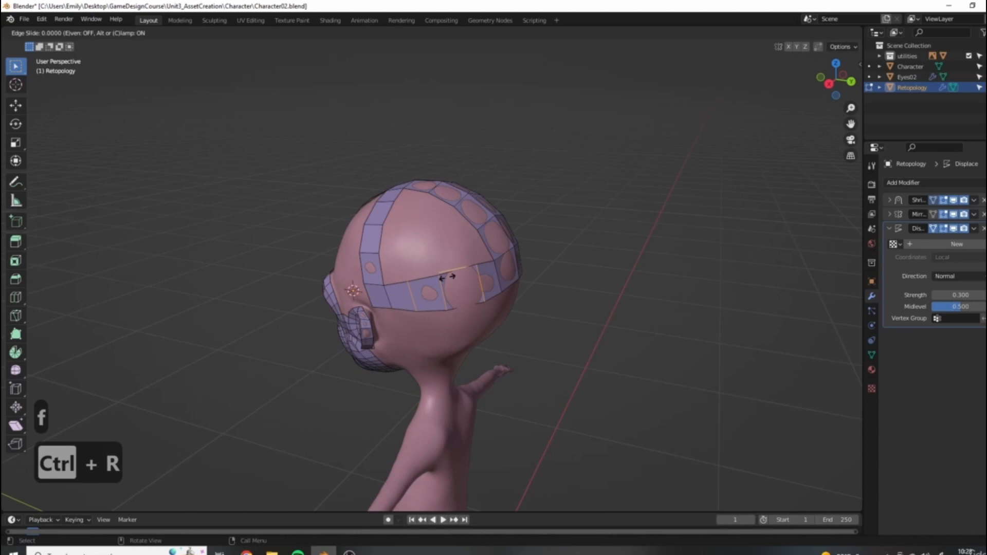
pyautogui.click(448, 277)
pyautogui.moveTo(535, 303); pyautogui.dragTo(401, 293, button='middle')
pyautogui.moveTo(494, 312); pyautogui.dragTo(473, 277, button='middle')
pyautogui.hotkey('ctrl', 'z')
# Step: Divide the long face around the back of the head with evenly spaced loop cuts
pyautogui.hotkey('ctrl', 'r')
pyautogui.scroll(1, 440, 257)
pyautogui.click(441, 257)
pyautogui.click(522, 284)
pyautogui.moveTo(522, 285); pyautogui.dragTo(493, 338, button='middle')
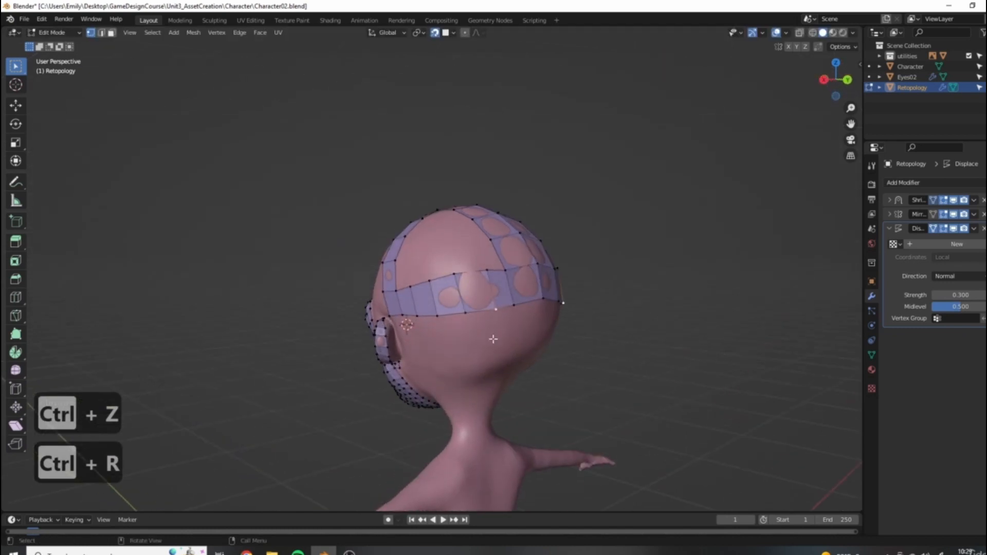
# Step: Reposition the lower middle vertices of the rear head band and dissolve the surplus vertex there
pyautogui.press('g')
pyautogui.click(477, 314)
pyautogui.click(503, 307)
pyautogui.press('g')
pyautogui.click(496, 314)
pyautogui.click(496, 313)
pyautogui.hotkey('ctrl', 'x')
pyautogui.moveTo(557, 331); pyautogui.dragTo(616, 343, button='middle')
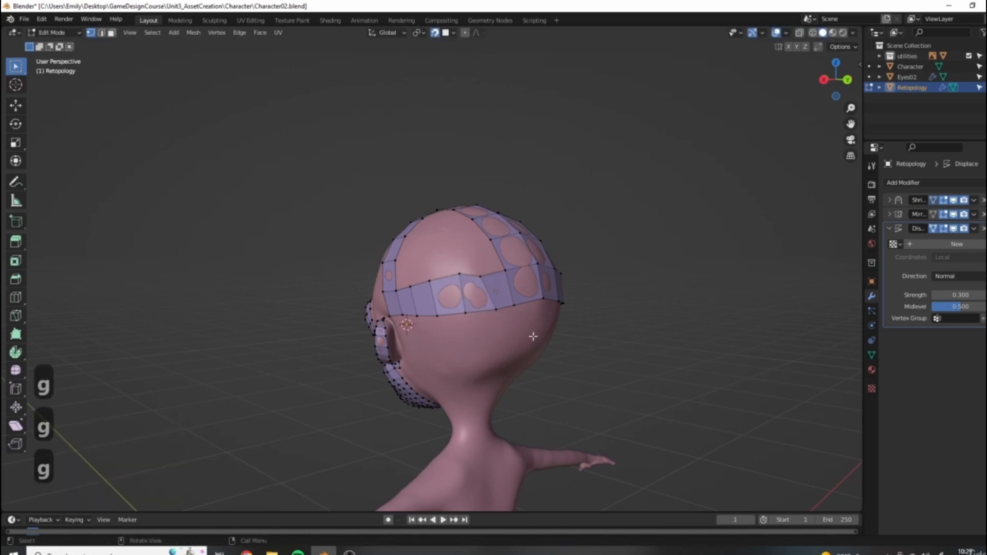
# Step: Hide the Mirror modifier's result while editing the mesh
pyautogui.scroll(3, 616, 343)
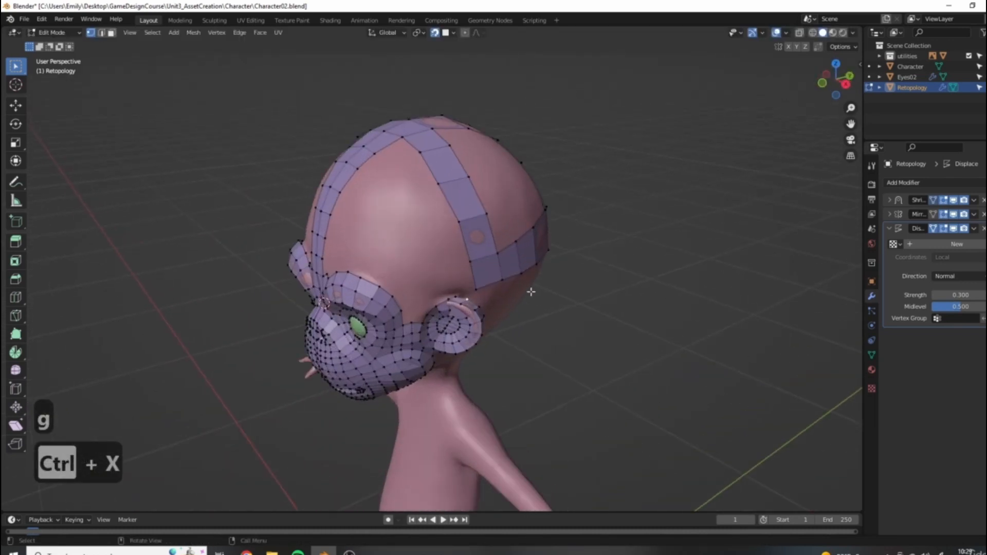
pyautogui.click(944, 216)
pyautogui.moveTo(833, 267); pyautogui.dragTo(525, 264, button='middle')
# Step: Redistribute vertices along both edges of the rear head band to even out its faces
pyautogui.press('g')
pyautogui.click(514, 274)
pyautogui.click(526, 315)
pyautogui.press('g')
pyautogui.click(516, 315)
pyautogui.click(550, 264)
pyautogui.press('g')
pyautogui.click(553, 267)
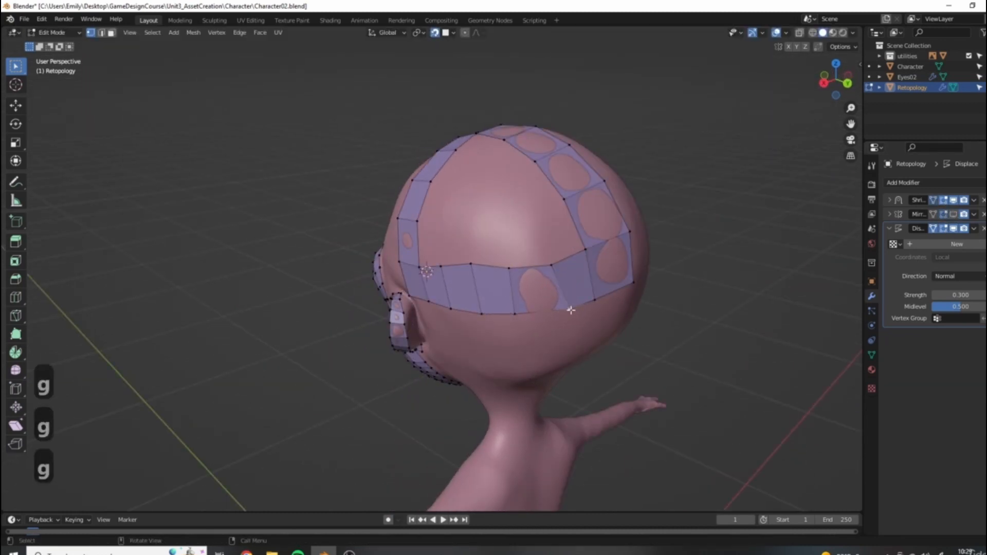
pyautogui.press('g')
pyautogui.click(570, 318)
# Step: Adjust four vertices along the upper edge of the rear head band to smooth its curve
pyautogui.click(471, 264)
pyautogui.press('g')
pyautogui.click(482, 269)
pyautogui.click(442, 266)
pyautogui.press('g')
pyautogui.click(447, 274)
pyautogui.click(509, 268)
pyautogui.press('g')
pyautogui.click(512, 271)
pyautogui.click(551, 266)
pyautogui.press('g')
pyautogui.click(550, 268)
pyautogui.moveTo(424, 267); pyautogui.dragTo(492, 275, button='middle')
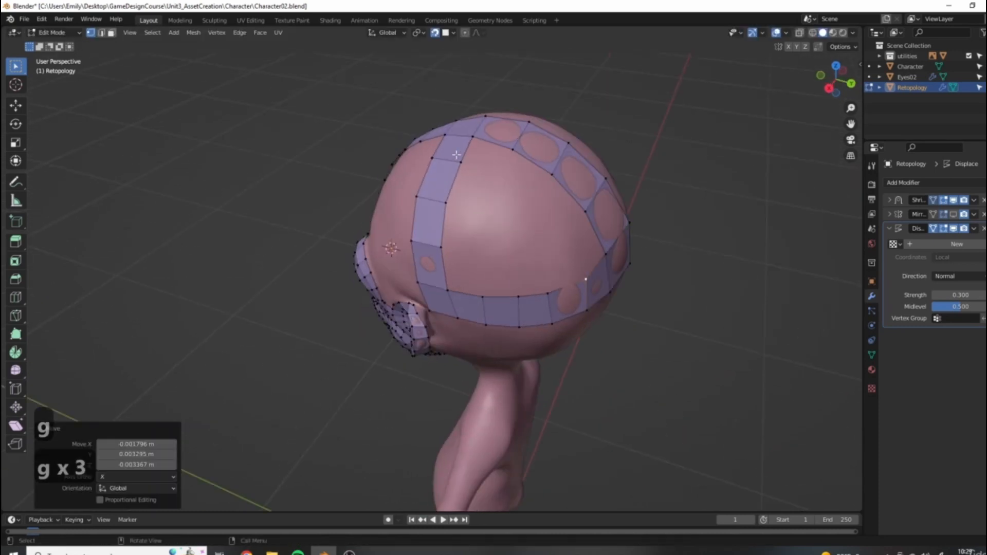
# Step: Select the edge loop bordering the open scalp area behind the side strip and examine its vertices
pyautogui.click(445, 203)
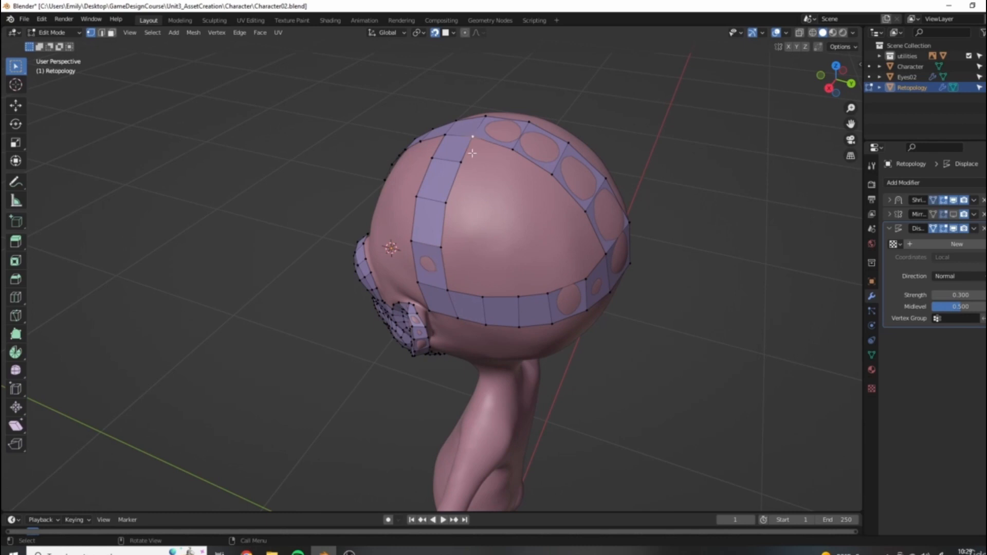
pyautogui.moveTo(563, 179)
pyautogui.mouseDown(button='middle')
pyautogui.moveTo(546, 194)
pyautogui.moveTo(556, 179)
pyautogui.mouseUp(button='middle')
pyautogui.keyDown('alt'); pyautogui.click(543, 267); pyautogui.keyUp('alt')
pyautogui.moveTo(599, 273); pyautogui.dragTo(648, 277, button='middle')
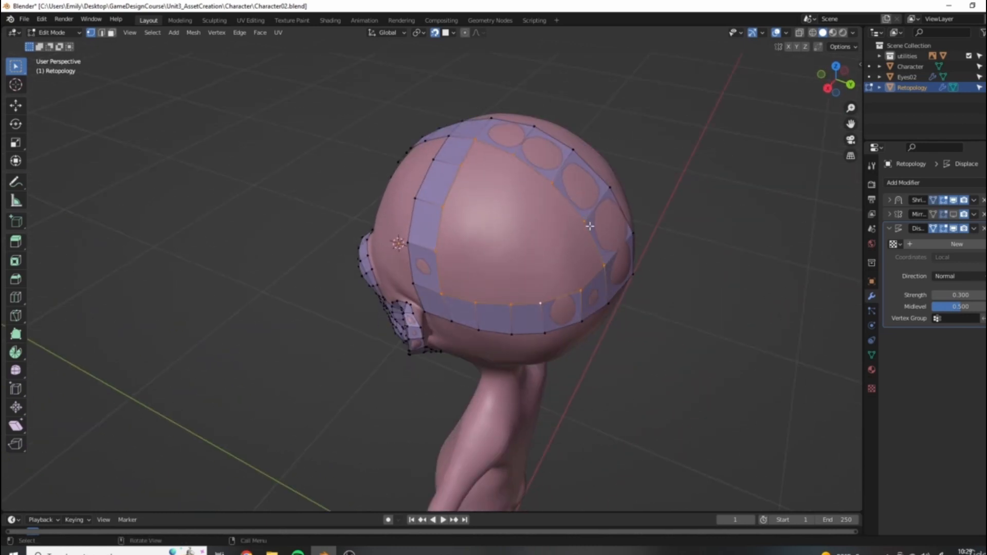
pyautogui.moveTo(481, 194); pyautogui.dragTo(495, 306, button='middle')
pyautogui.moveTo(497, 208); pyautogui.dragTo(481, 221, button='middle')
# Step: Move the cross edge midway along the side strip to even out the neighbouring faces
pyautogui.click(414, 214)
pyautogui.keyDown('shift'); pyautogui.click(447, 225); pyautogui.keyUp('shift')
pyautogui.press('g')
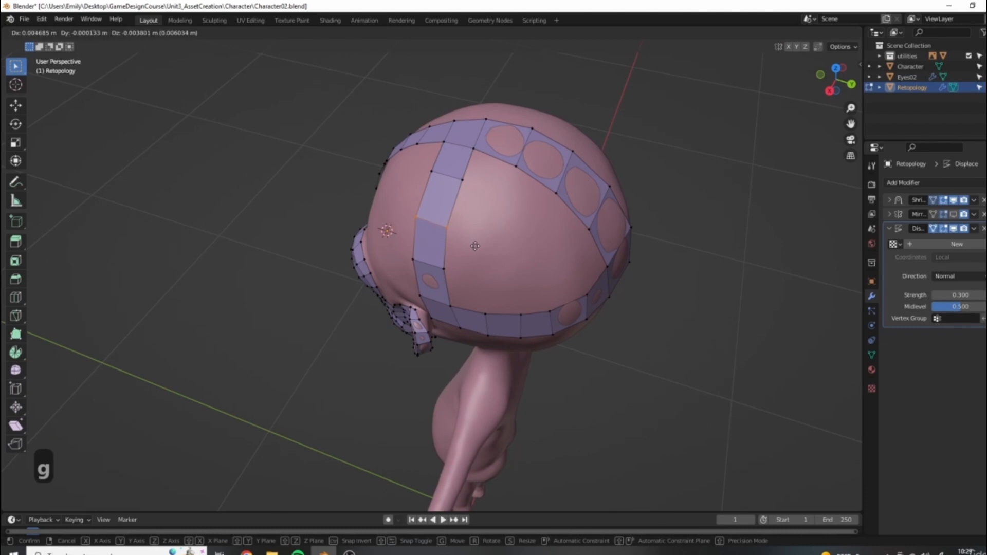
pyautogui.click(483, 251)
# Step: Add a loop cut across the upper part of the side strip and adjust its cross edges for even spacing
pyautogui.hotkey('ctrl', 'r')
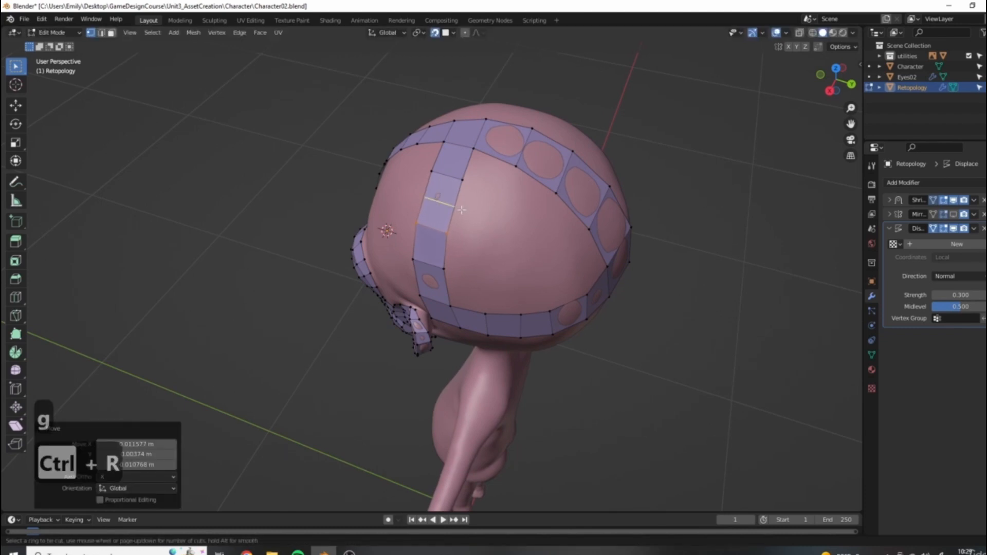
pyautogui.click(486, 203)
pyautogui.press('g')
pyautogui.press('g')
pyautogui.click(486, 198)
pyautogui.moveTo(414, 196); pyautogui.dragTo(462, 213)
pyautogui.press('g')
pyautogui.click(465, 212)
# Step: Examine the vertices along the borders of the open scalp area, from the centre strip to the rear band
pyautogui.click(475, 150)
pyautogui.moveTo(605, 241); pyautogui.dragTo(596, 196, button='middle')
pyautogui.moveTo(514, 196); pyautogui.dragTo(488, 168, button='middle')
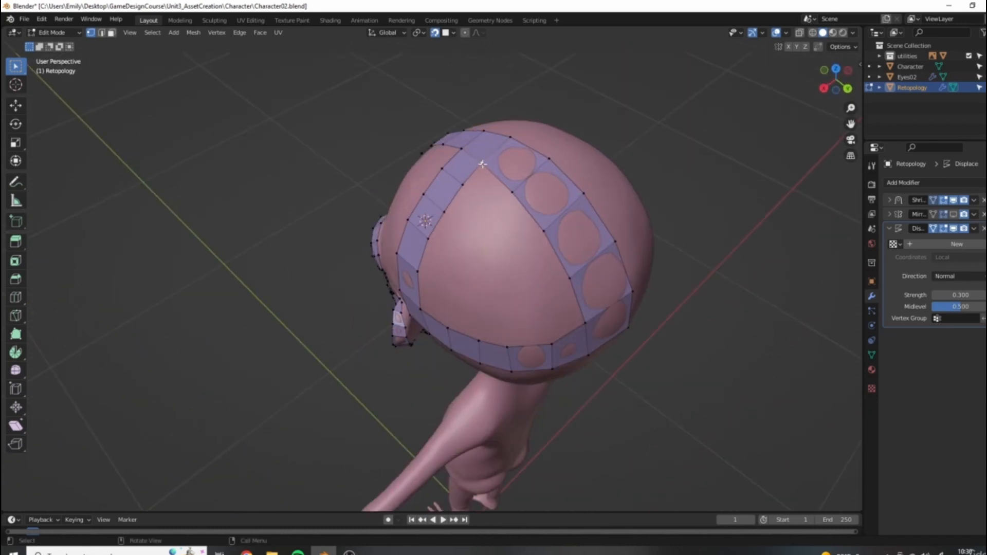
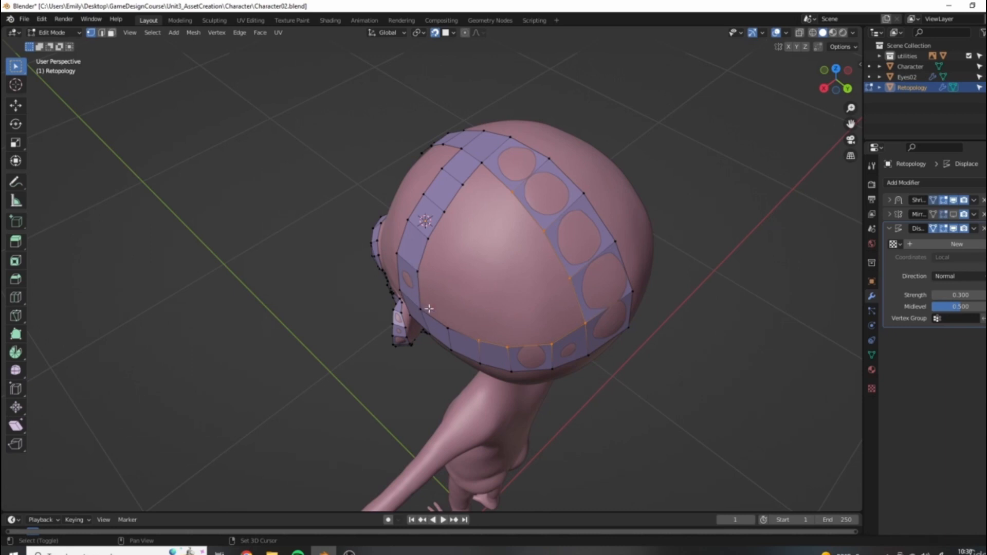
pyautogui.moveTo(430, 309); pyautogui.dragTo(586, 260, button='middle')
pyautogui.scroll(-3, 601, 274)
pyautogui.hotkey('ctrl', 'z')
pyautogui.hotkey('ctrl', 'z')
pyautogui.hotkey('ctrl', 'z')
pyautogui.scroll(4, 472, 270)
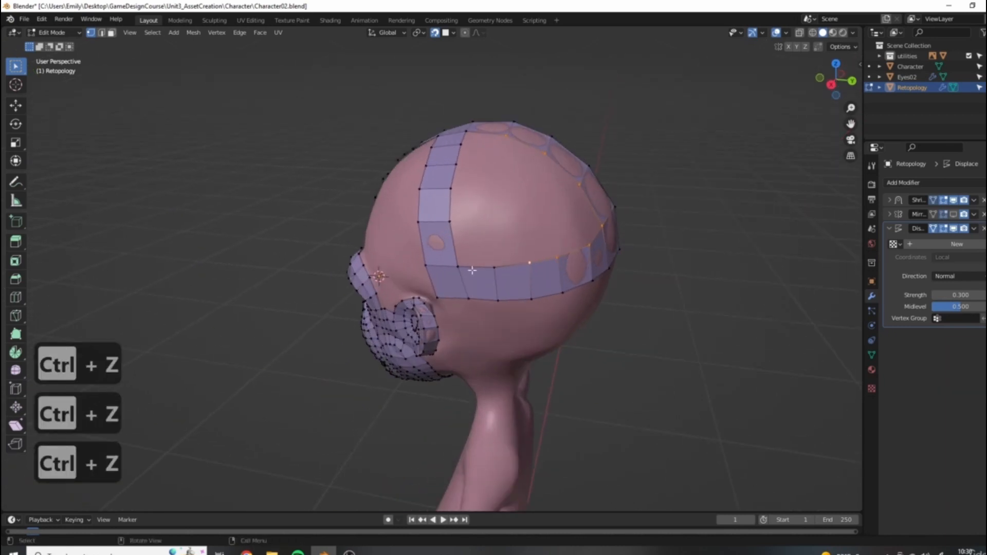
pyautogui.moveTo(465, 265); pyautogui.dragTo(516, 230, button='middle')
pyautogui.moveTo(462, 165); pyautogui.dragTo(459, 155, button='middle')
pyautogui.moveTo(556, 192); pyautogui.dragTo(575, 203, button='middle')
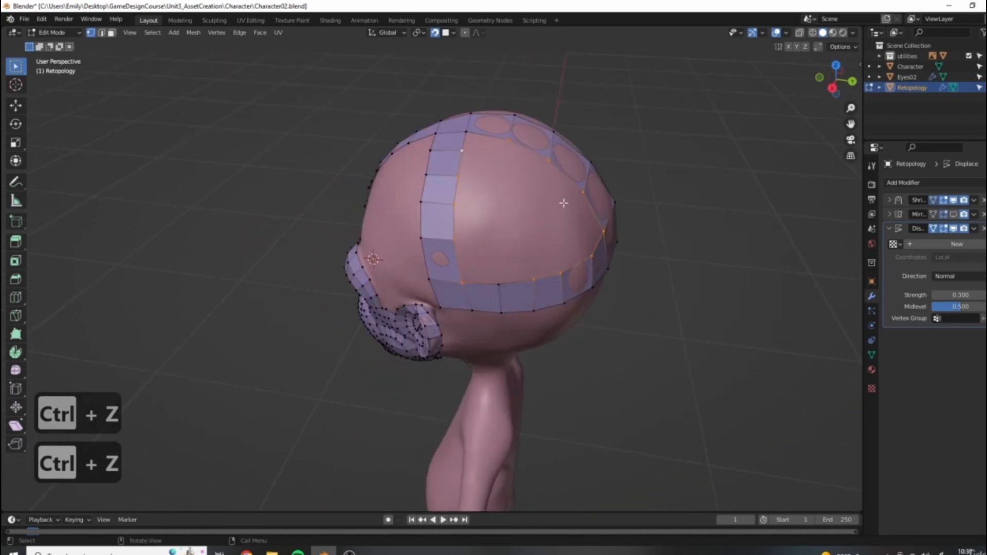
pyautogui.click(603, 232)
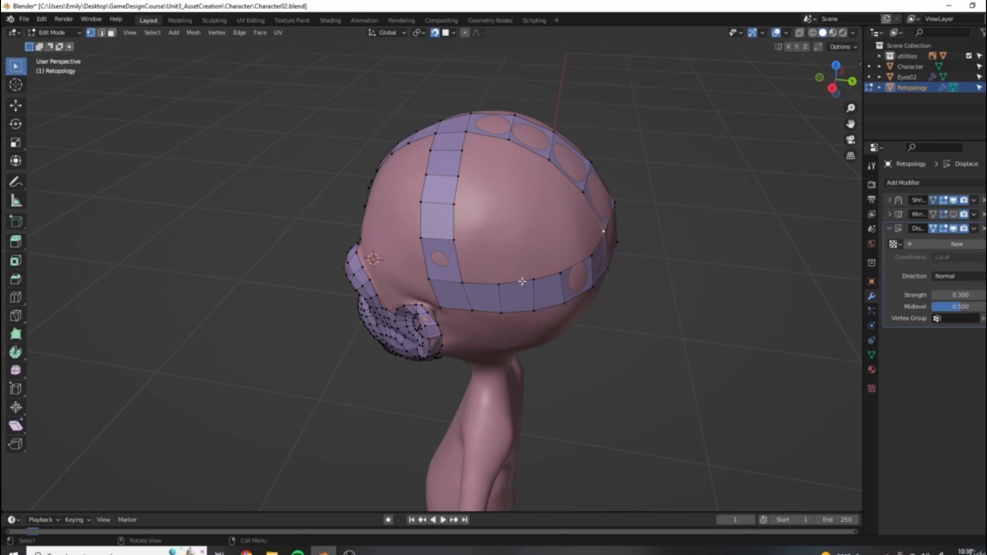
# Step: Slide the two lower cross edges of the side strip downward so its faces are evenly spaced
pyautogui.click(418, 238)
pyautogui.press('g')
pyautogui.press('g')
pyautogui.click(491, 266)
pyautogui.press('g')
pyautogui.press('g')
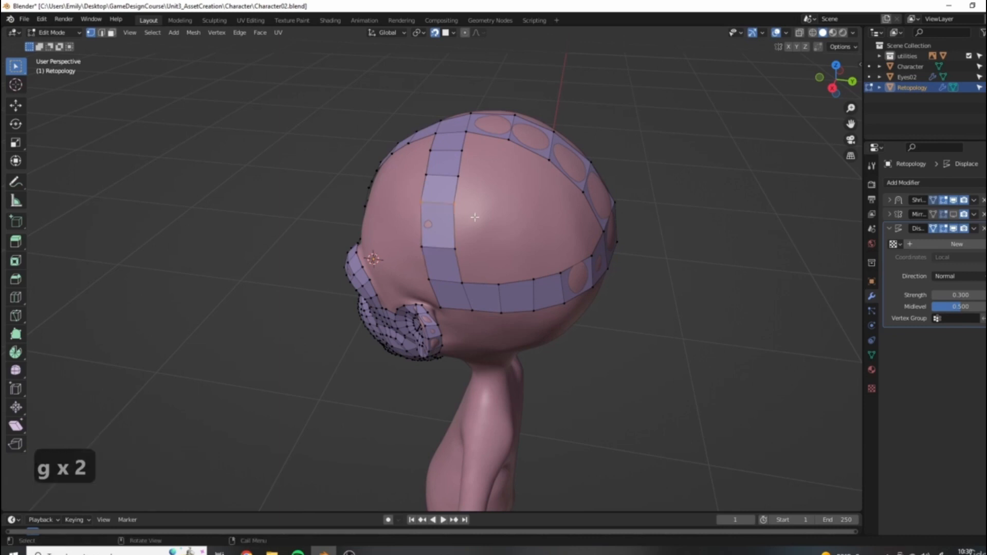
pyautogui.click(474, 222)
# Step: Select the edge loop around the open scalp area and count its vertices
pyautogui.moveTo(474, 221); pyautogui.dragTo(631, 276, button='middle')
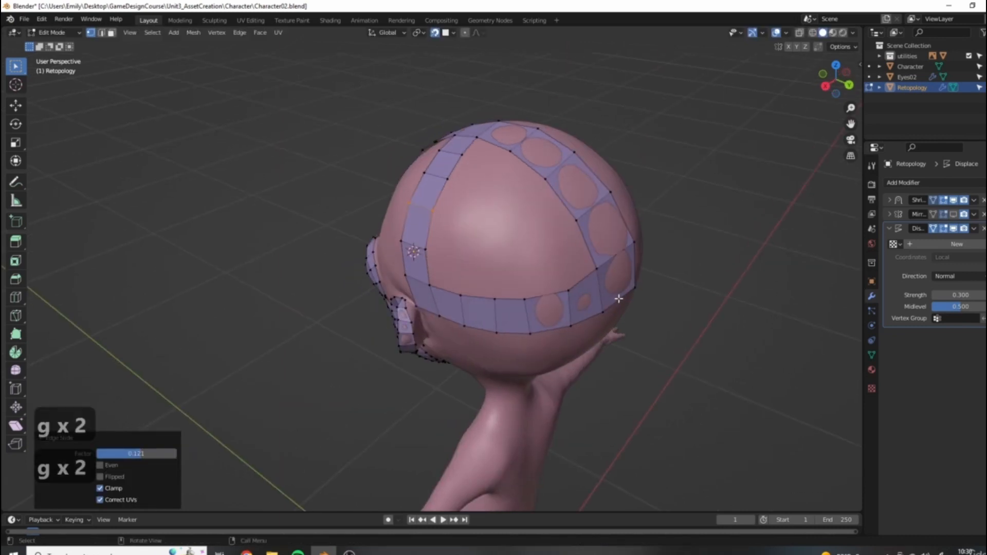
pyautogui.click(462, 297)
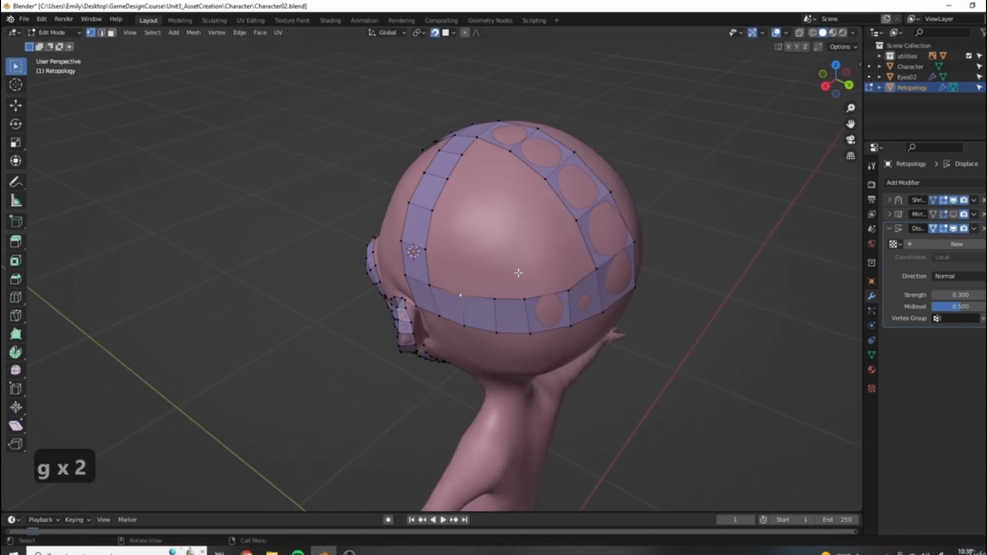
pyautogui.keyDown('alt'); pyautogui.click(588, 241); pyautogui.keyUp('alt')
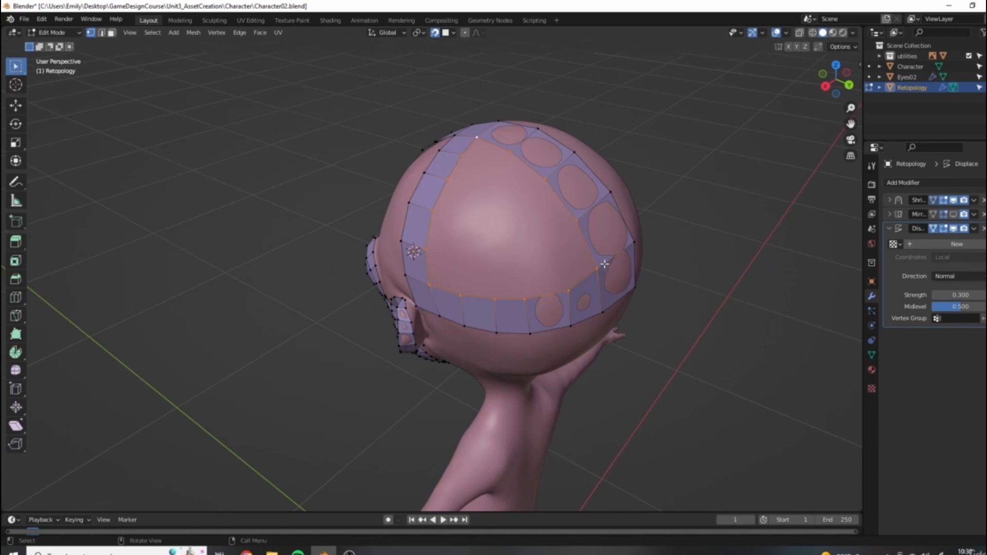
# Step: Slide the first two cross edges of the centre strip behind the crown along the strip
pyautogui.moveTo(491, 166); pyautogui.dragTo(534, 136, button='middle')
pyautogui.click(519, 123)
pyautogui.press('g')
pyautogui.press('g')
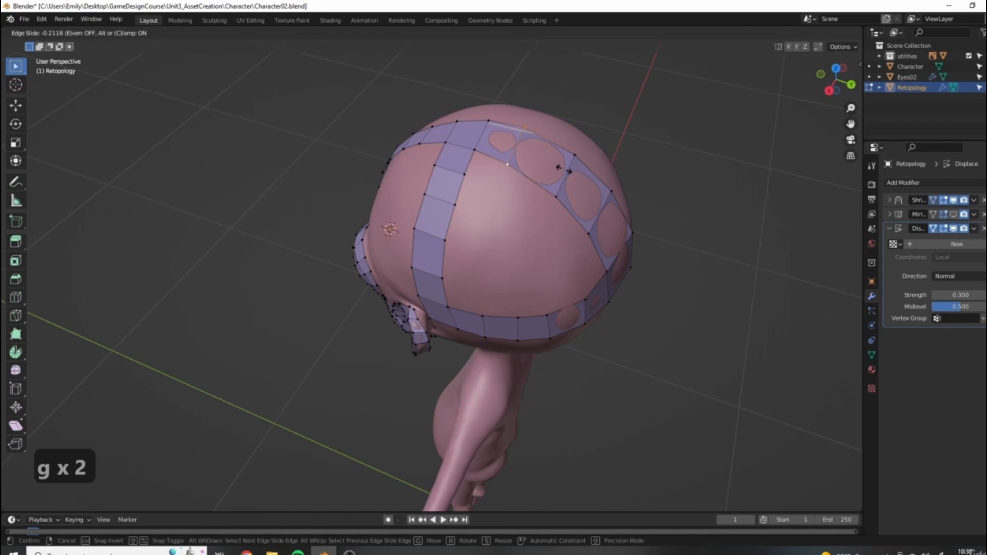
pyautogui.click(565, 170)
pyautogui.click(581, 175)
pyautogui.press('g')
pyautogui.press('g')
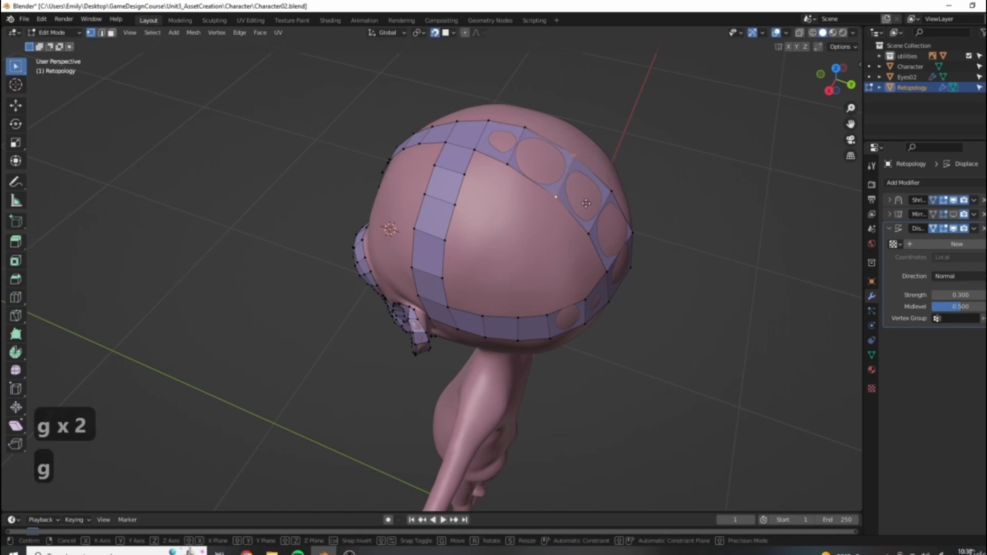
pyautogui.click(563, 182)
# Step: Add a centred loop cut across the second face of the centre strip behind the crown
pyautogui.hotkey('ctrl', 'r')
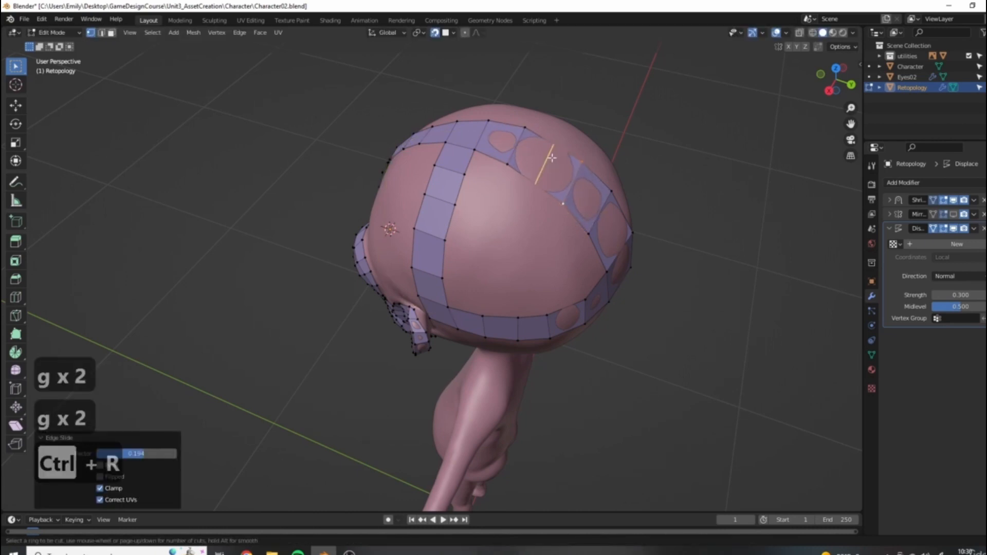
pyautogui.click(552, 157)
pyautogui.rightClick(552, 158)
# Step: Slide the next cross edge of the centre strip backward and add a centred loop cut in the face before it
pyautogui.moveTo(609, 189); pyautogui.dragTo(571, 226, button='middle')
pyautogui.click(572, 227)
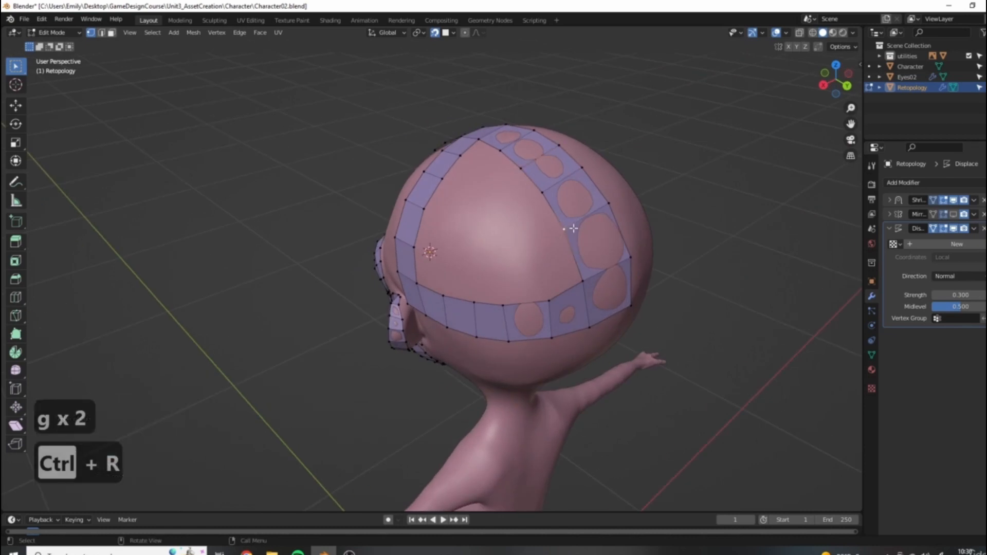
pyautogui.press('g')
pyautogui.press('g')
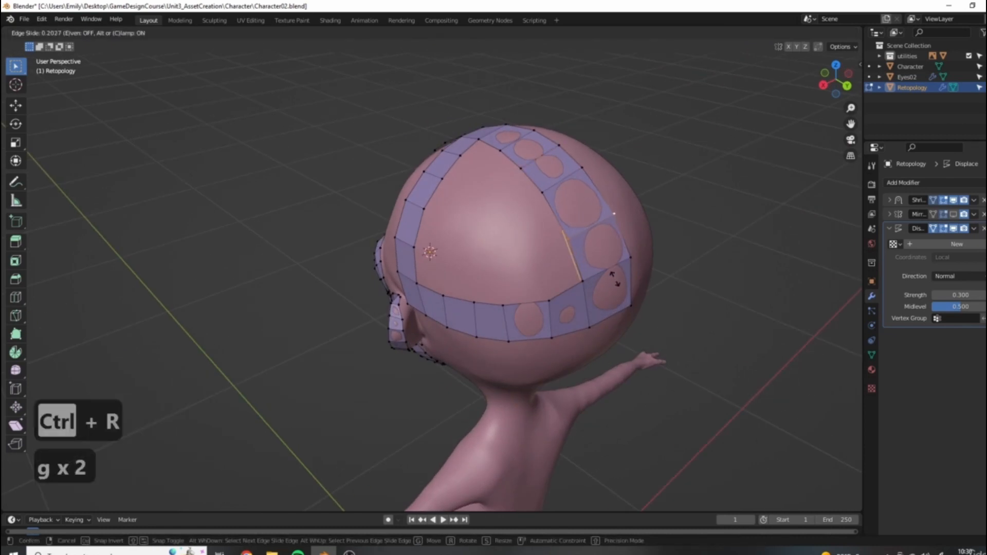
pyautogui.click(621, 279)
pyautogui.hotkey('ctrl', 'r')
pyautogui.click(615, 229)
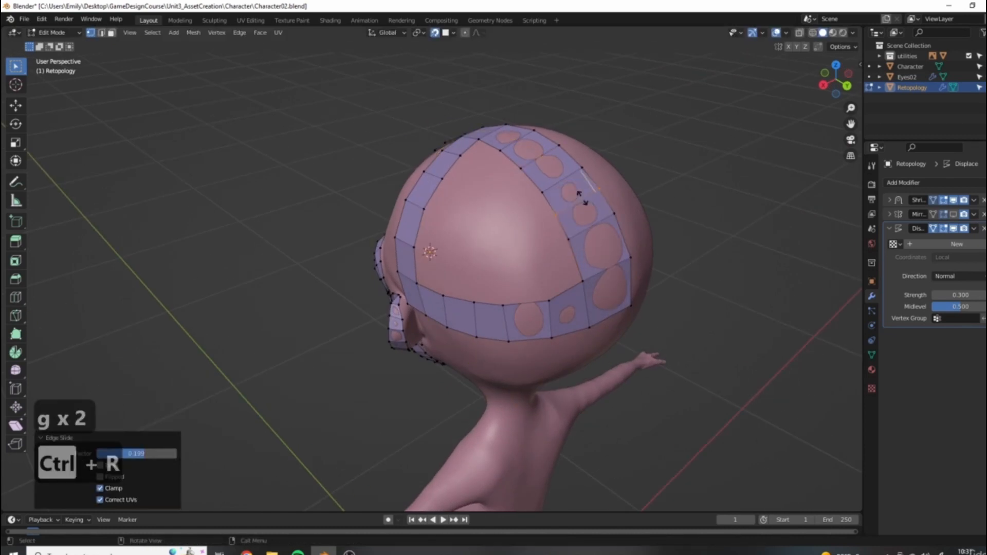
pyautogui.rightClick(616, 257)
# Step: Slide the two rear cross edges of the centre strip backward to space its faces evenly
pyautogui.click(639, 247)
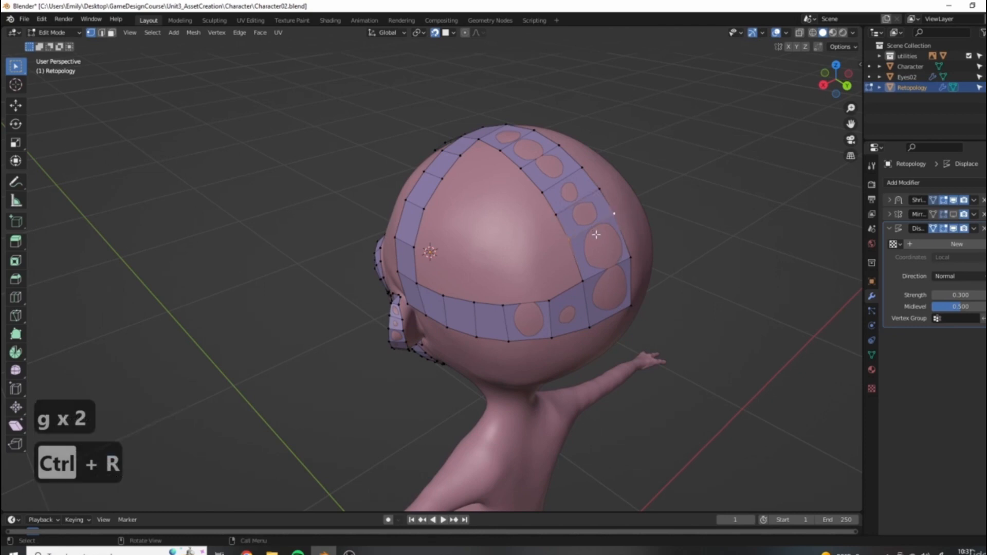
pyautogui.press('g')
pyautogui.press('g')
pyautogui.click(563, 215)
pyautogui.keyDown('shift'); pyautogui.click(601, 198); pyautogui.keyUp('shift')
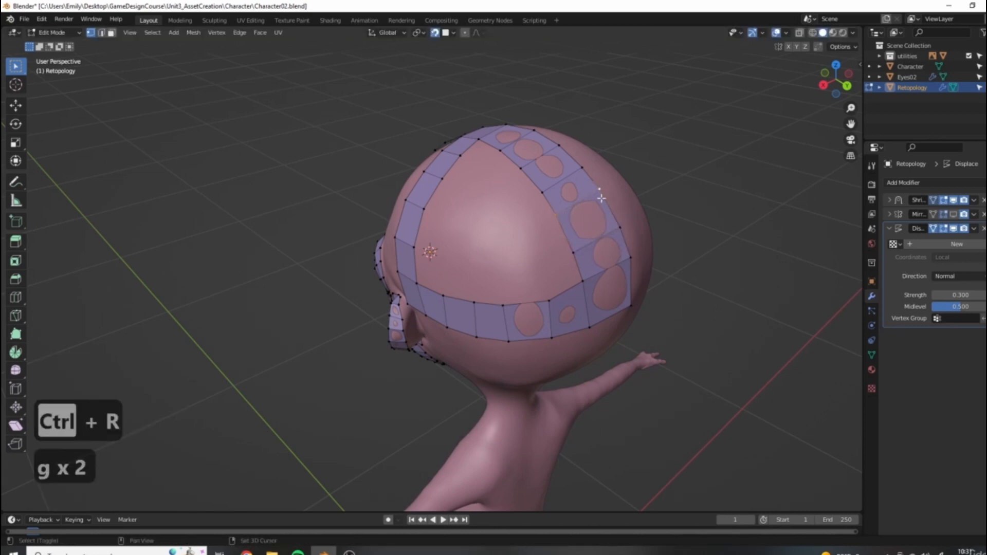
pyautogui.press('g')
pyautogui.press('g')
pyautogui.click(620, 219)
# Step: Try to Grid Fill the open scalp area from its selected border vertices
pyautogui.click(544, 193)
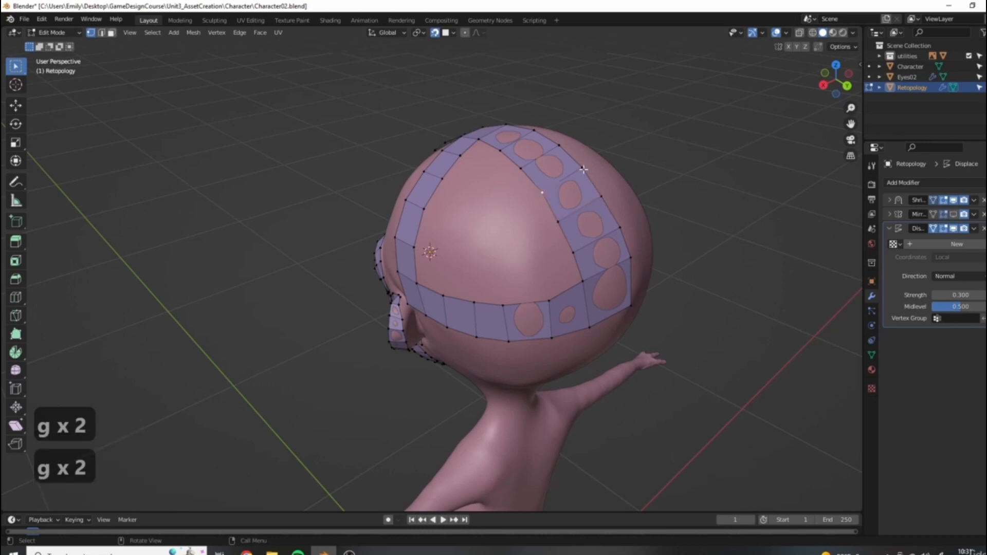
pyautogui.moveTo(599, 200); pyautogui.dragTo(526, 206, button='middle')
pyautogui.scroll(-5, 540, 252)
pyautogui.scroll(4, 514, 281)
pyautogui.scroll(2, 518, 282)
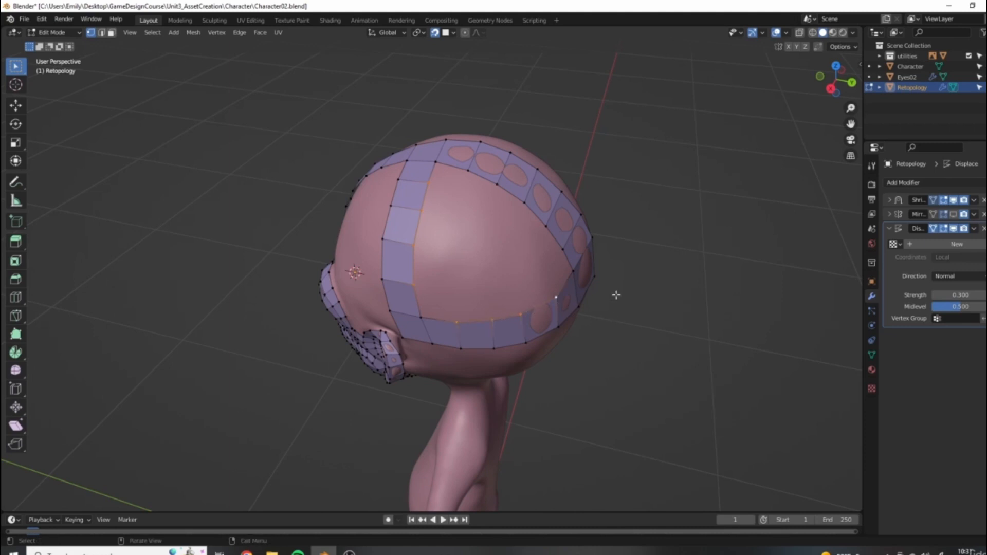
pyautogui.moveTo(616, 294); pyautogui.dragTo(524, 279, button='middle')
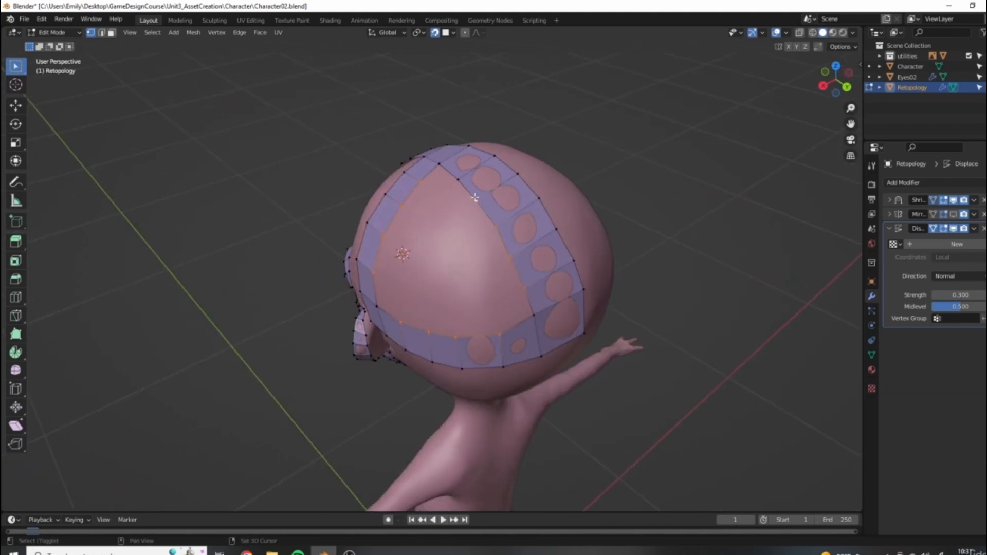
pyautogui.hotkey('ctrl', 'f')
pyautogui.click(580, 237)
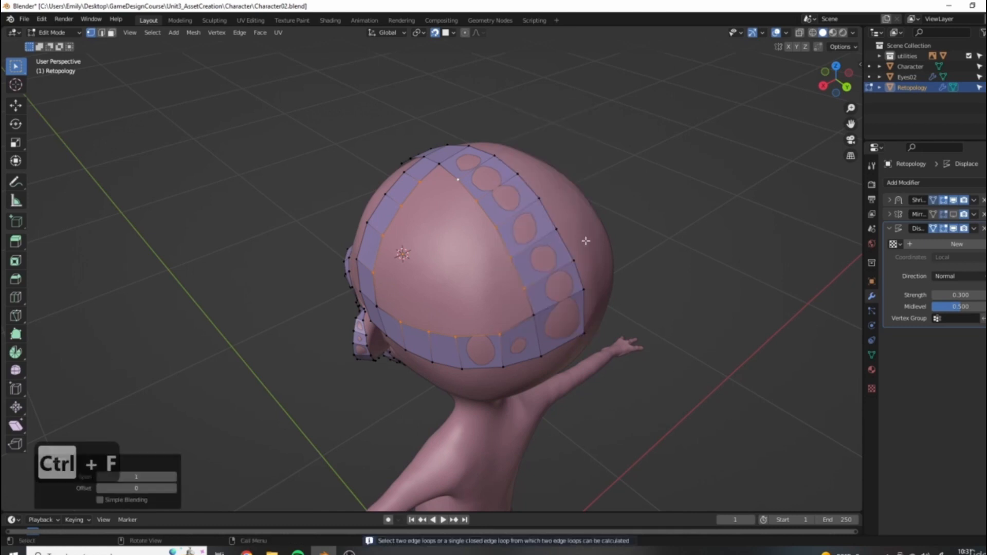
pyautogui.moveTo(579, 236); pyautogui.dragTo(580, 290, button='middle')
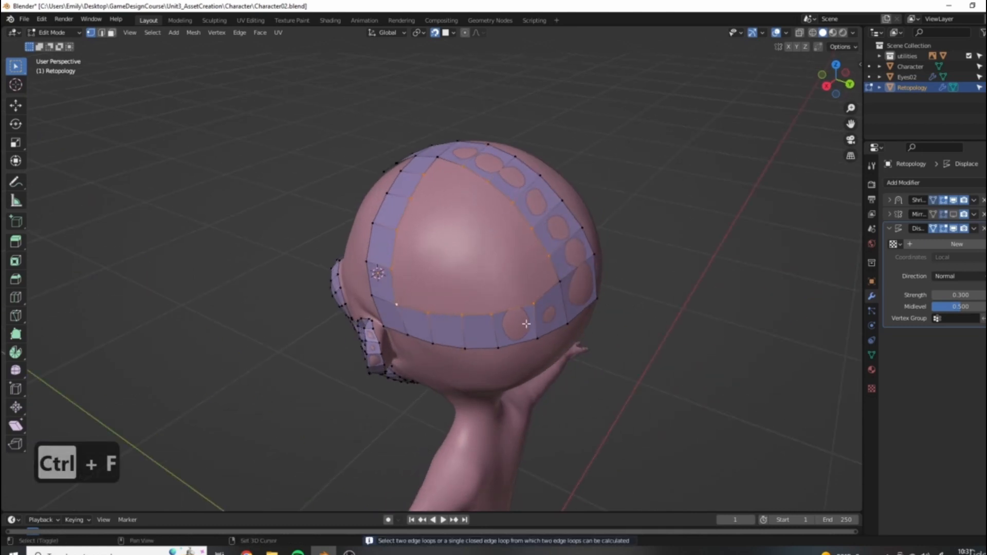
pyautogui.hotkey('ctrl', 'f')
pyautogui.click(650, 265)
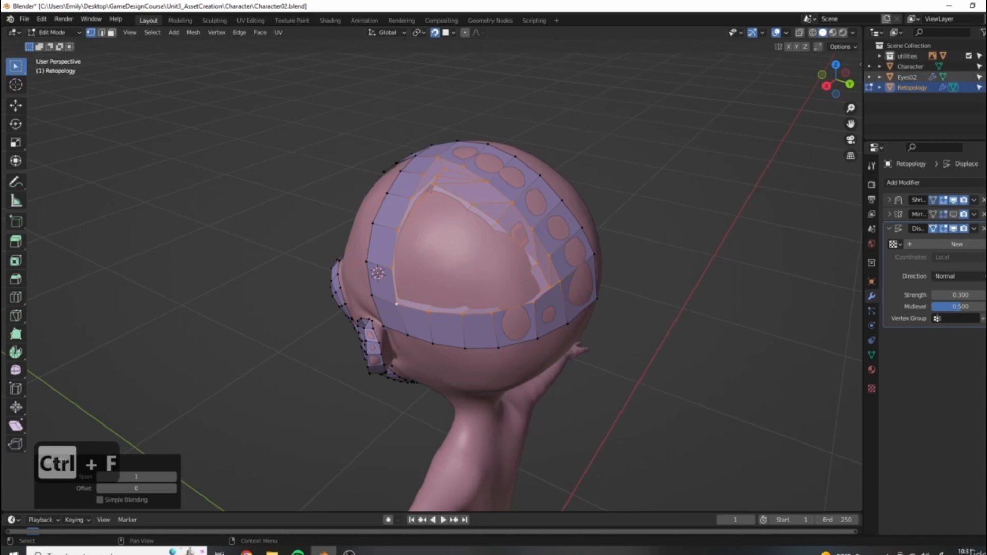
# Step: Try an offset of 15 for the grid fill with the character hidden, and undo the fill
pyautogui.press('h')
pyautogui.moveTo(135, 476); pyautogui.dragTo(158, 488)
pyautogui.click(158, 476)
pyautogui.hotkey('ctrl', 'z')
pyautogui.hotkey('ctrl', 'z')
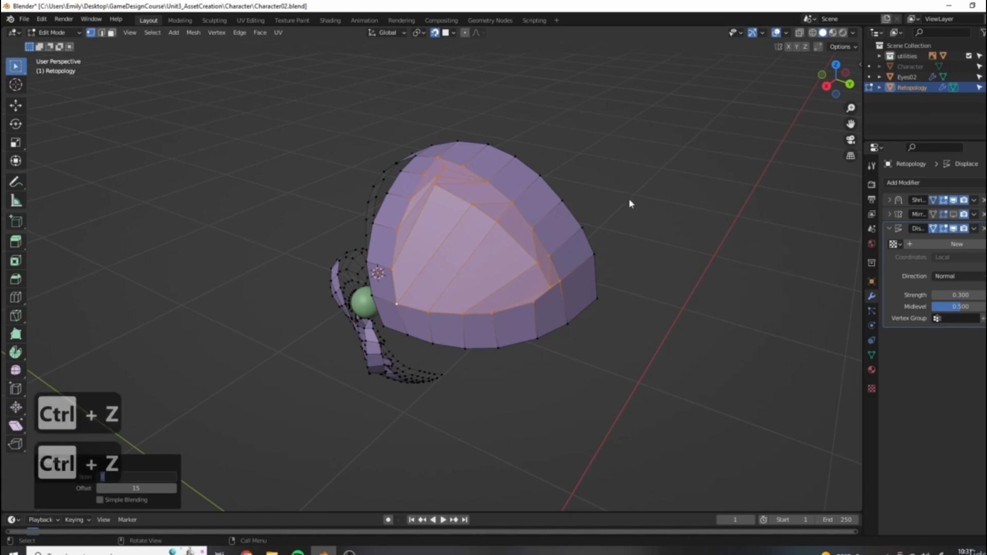
pyautogui.scroll(-3, 687, 227)
pyautogui.click(979, 66)
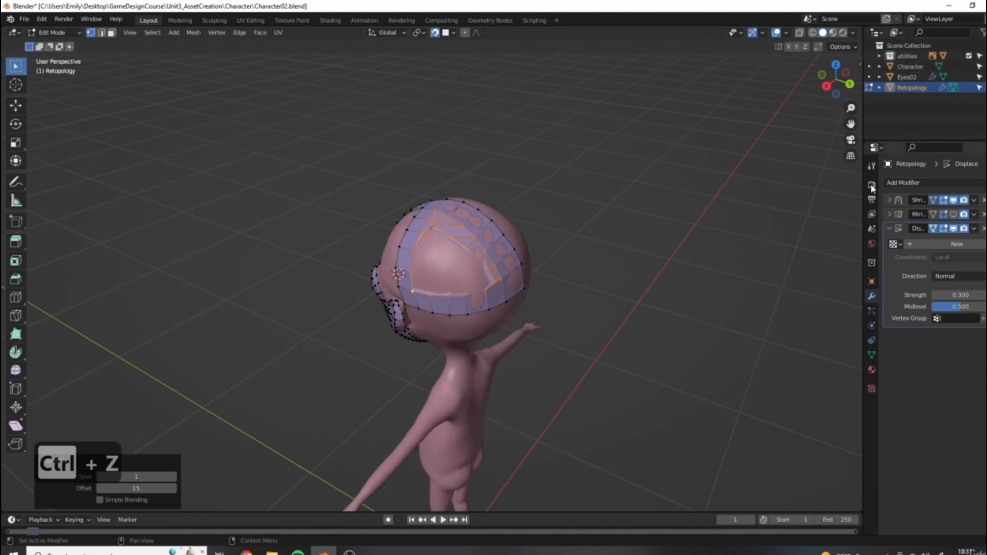
pyautogui.scroll(4, 443, 310)
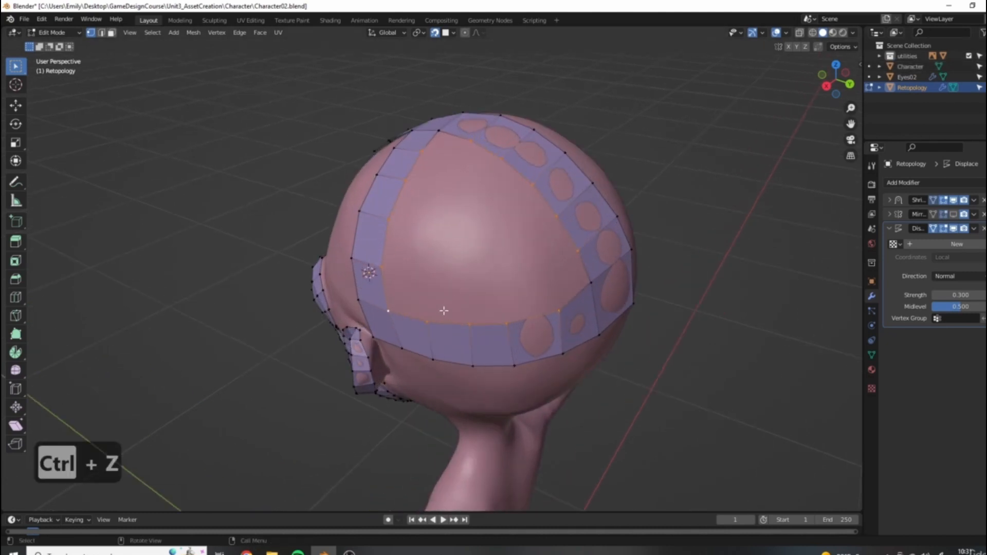
# Step: Fill a row of five faces above the rear head band, starting at the side strip, and adjust its end
pyautogui.moveTo(378, 304); pyautogui.dragTo(468, 251, button='middle')
pyautogui.press('f')
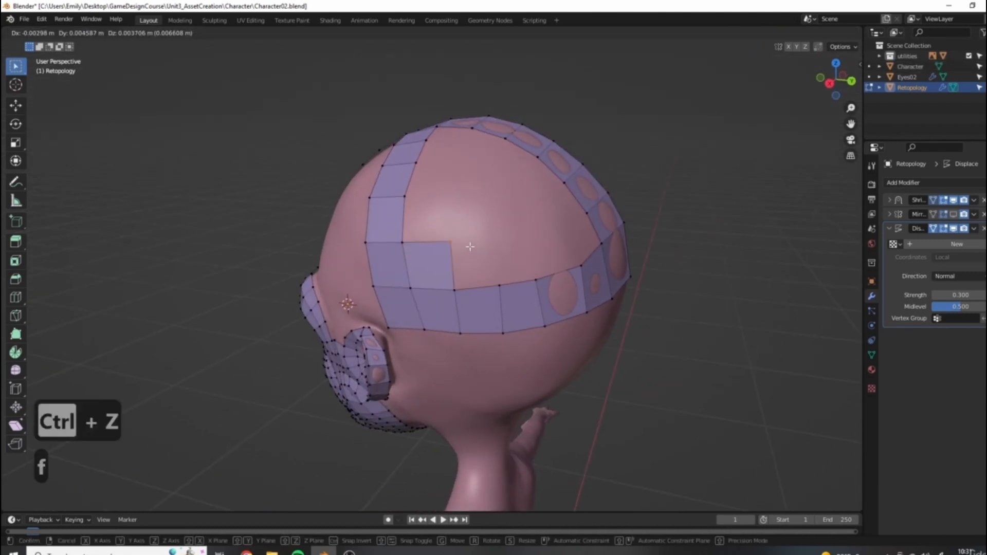
pyautogui.press('f')
pyautogui.press('f')
pyautogui.press('f')
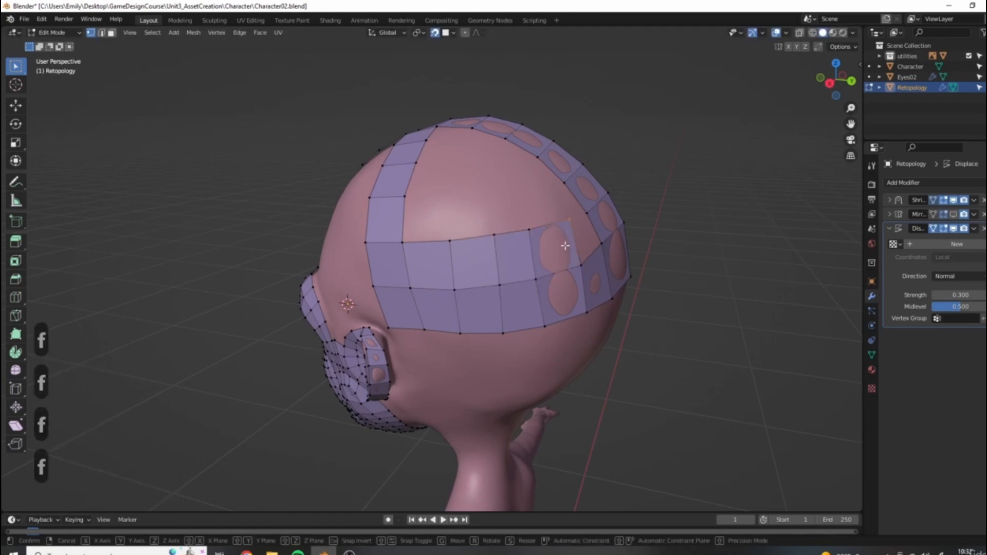
pyautogui.moveTo(553, 250); pyautogui.dragTo(529, 292, button='middle')
pyautogui.press('g')
pyautogui.click(561, 249)
# Step: Slide and reposition a cross edge in the upper half of the side strip to even out its faces
pyautogui.moveTo(561, 249); pyautogui.dragTo(440, 226, button='middle')
pyautogui.click(397, 216)
pyautogui.press('g')
pyautogui.press('g')
pyautogui.click(439, 227)
pyautogui.press('g')
pyautogui.click(437, 224)
pyautogui.moveTo(437, 224); pyautogui.dragTo(573, 251, button='middle')
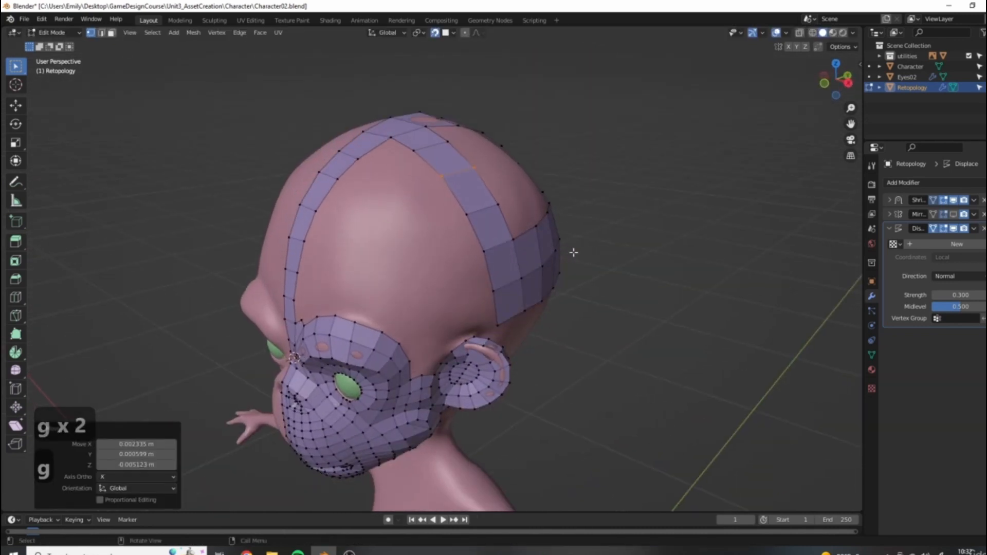
# Step: Extrude a strip of four faces from the centre strip's forehead section across the brow toward the ear
pyautogui.click(315, 225)
pyautogui.moveTo(342, 251); pyautogui.dragTo(429, 165, button='middle')
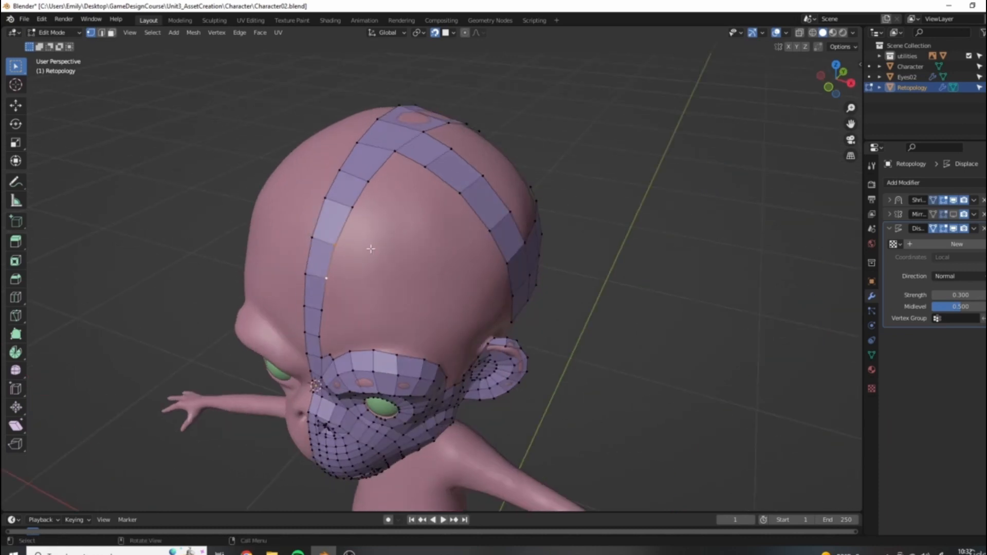
pyautogui.press('e')
pyautogui.click(403, 262)
pyautogui.press('e')
pyautogui.click(444, 278)
pyautogui.press('e')
pyautogui.click(484, 291)
pyautogui.moveTo(484, 291); pyautogui.dragTo(443, 274, button='middle')
# Step: Reposition the end vertices of the new forehead strip to square off its last face
pyautogui.press('g')
pyautogui.click(419, 271)
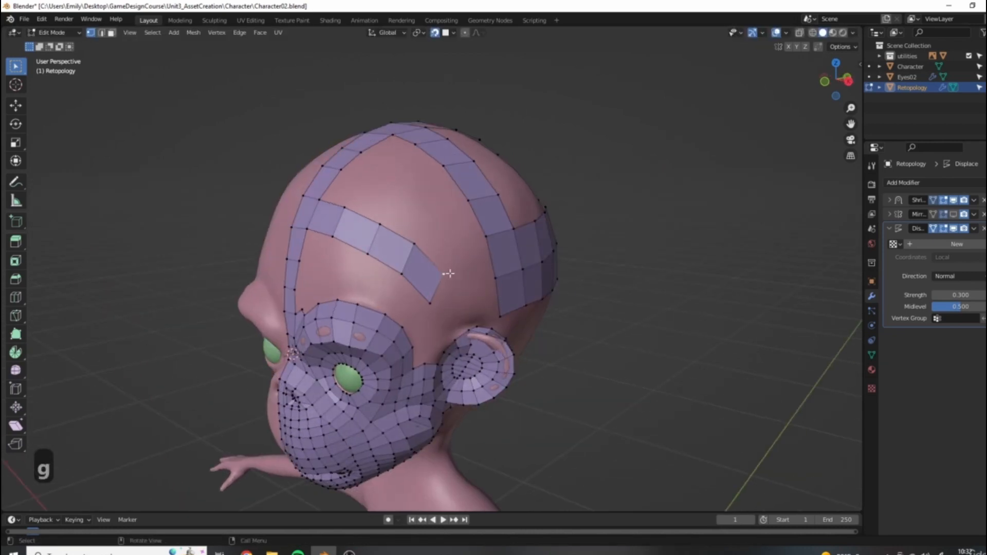
pyautogui.click(449, 274)
pyautogui.press('g')
pyautogui.click(446, 269)
pyautogui.press('g')
pyautogui.click(442, 260)
pyautogui.press('g')
pyautogui.click(440, 254)
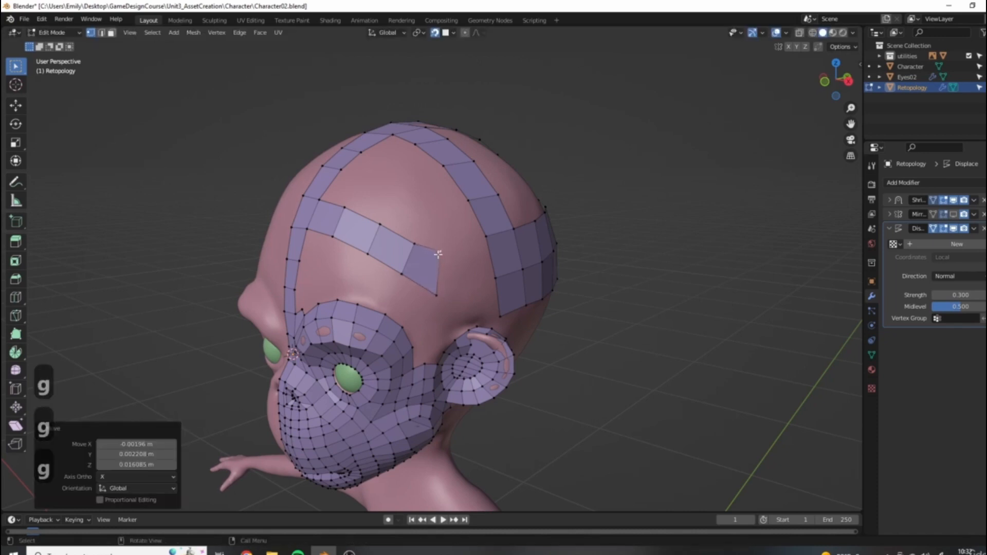
# Step: Fine-tune the forehead strip's end vertices and fill a face joining the strip to the side strip above the ear
pyautogui.press('g')
pyautogui.click(437, 254)
pyautogui.press('g')
pyautogui.click(434, 253)
pyautogui.click(436, 294)
pyautogui.press('g')
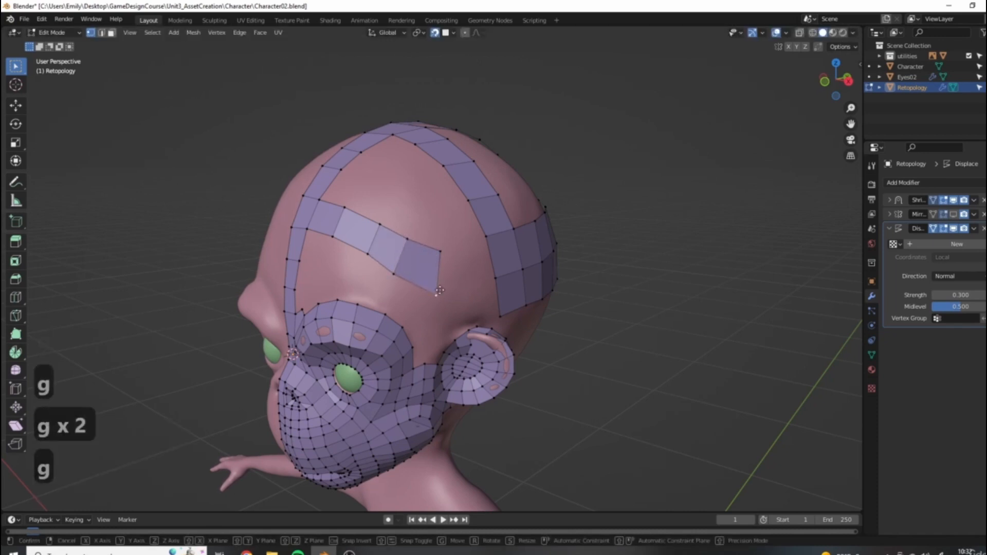
pyautogui.click(435, 290)
pyautogui.keyDown('shift'); pyautogui.click(440, 251); pyautogui.keyUp('shift')
pyautogui.press('f')
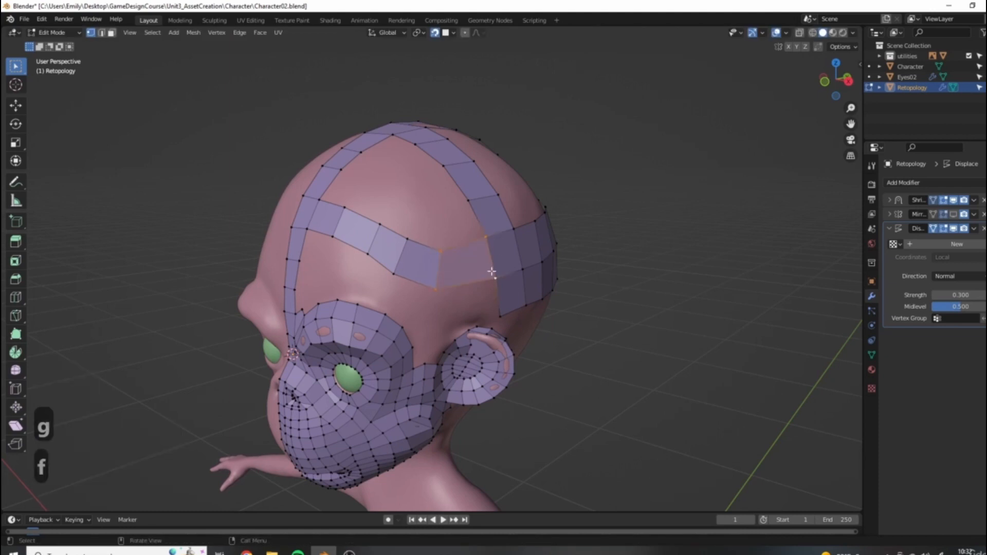
# Step: Add a loop cut across the new joining face and lower the neighbouring vertices of the forehead strip
pyautogui.hotkey('ctrl', 'r')
pyautogui.click(469, 255)
pyautogui.click(472, 257)
pyautogui.moveTo(472, 257); pyautogui.dragTo(413, 266, button='middle')
pyautogui.click(419, 265)
pyautogui.press('g')
pyautogui.click(416, 240)
pyautogui.click(389, 251)
pyautogui.press('g')
pyautogui.click(389, 264)
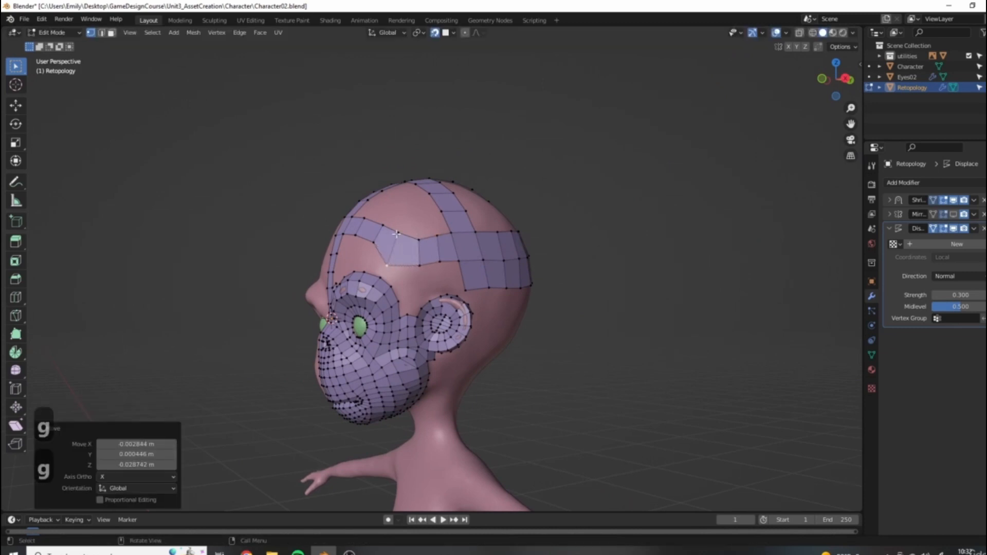
# Step: Reposition the upper and lower edge vertices along the forehead strip to even out its faces around the temple
pyautogui.click(399, 232)
pyautogui.press('g')
pyautogui.click(399, 245)
pyautogui.click(382, 224)
pyautogui.press('g')
pyautogui.click(379, 229)
pyautogui.click(411, 261)
pyautogui.moveTo(380, 229); pyautogui.dragTo(344, 262, button='middle')
pyautogui.press('g')
pyautogui.click(411, 266)
pyautogui.click(388, 247)
pyautogui.press('g')
pyautogui.click(388, 254)
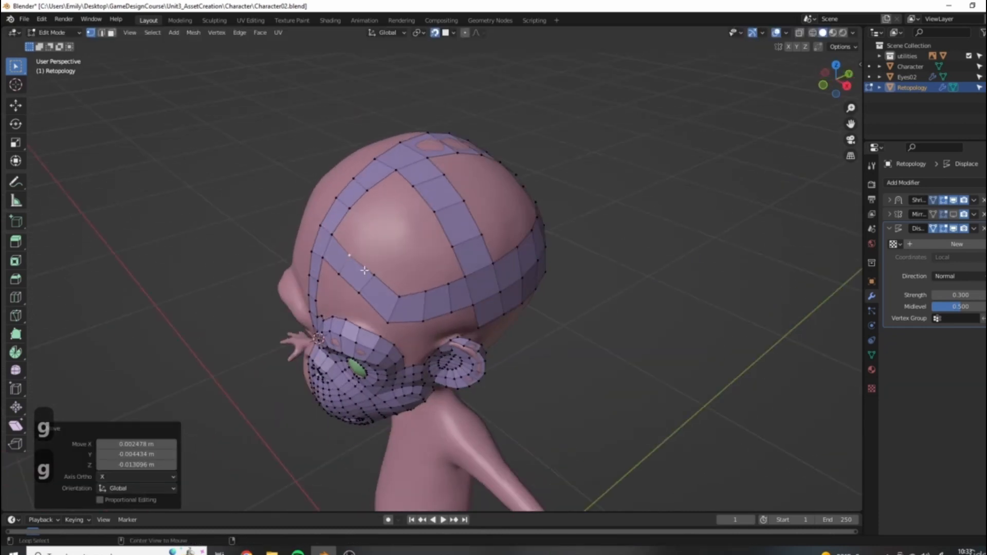
# Step: Try to grid-fill the open scalp area enclosed by the centre, side and forehead strips
pyautogui.keyDown('alt'); pyautogui.click(401, 273); pyautogui.keyUp('alt')
pyautogui.hotkey('ctrl', 'f')
pyautogui.click(523, 244)
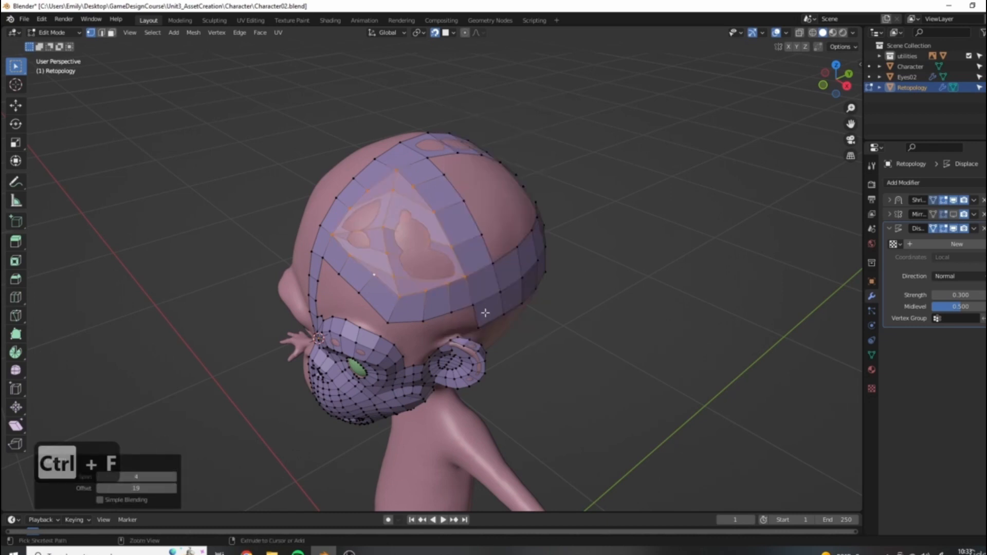
pyautogui.hotkey('ctrl', 'z')
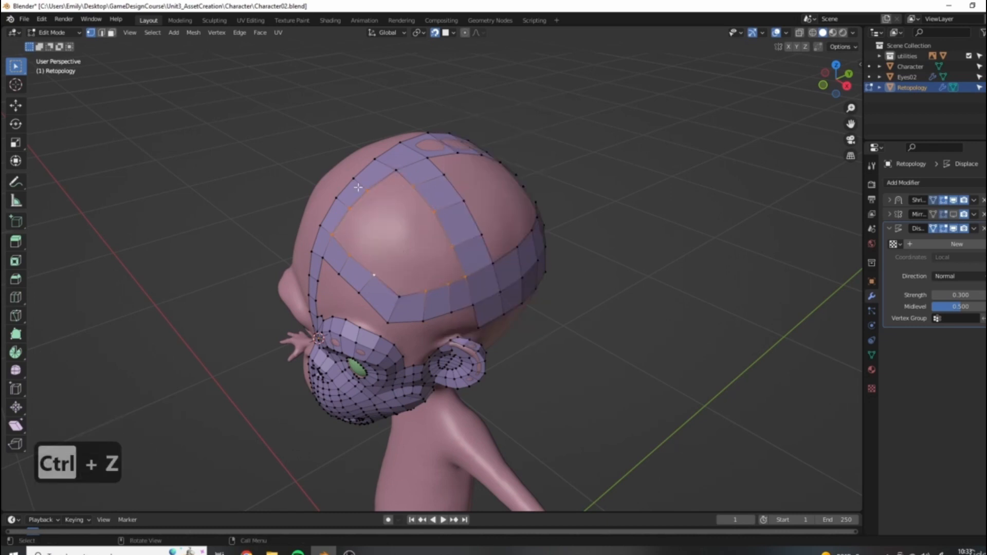
# Step: Add a loop cut across the forehead strip near its temple corner and slide the neighbouring edges to even the spacing
pyautogui.hotkey('ctrl', 'r')
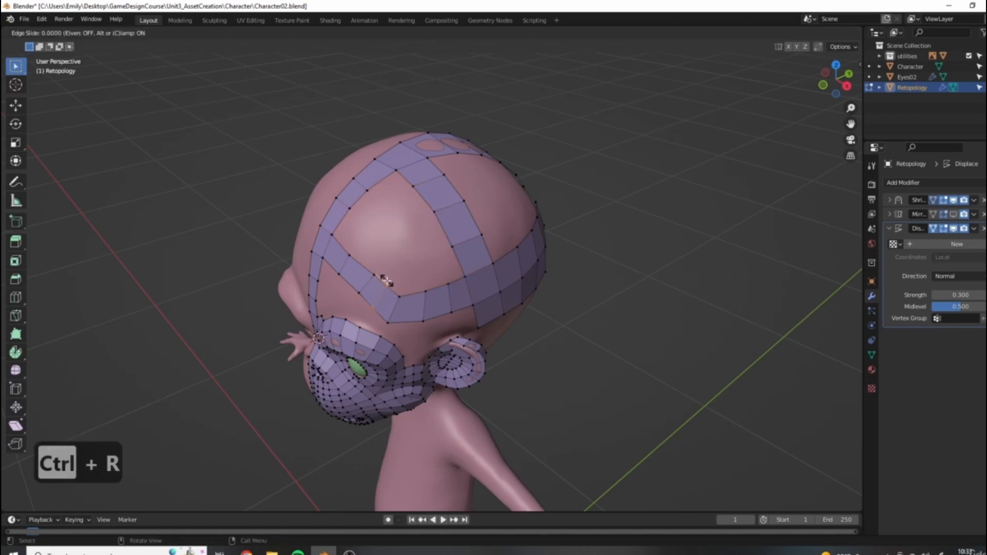
pyautogui.click(362, 272)
pyautogui.press('g')
pyautogui.press('g')
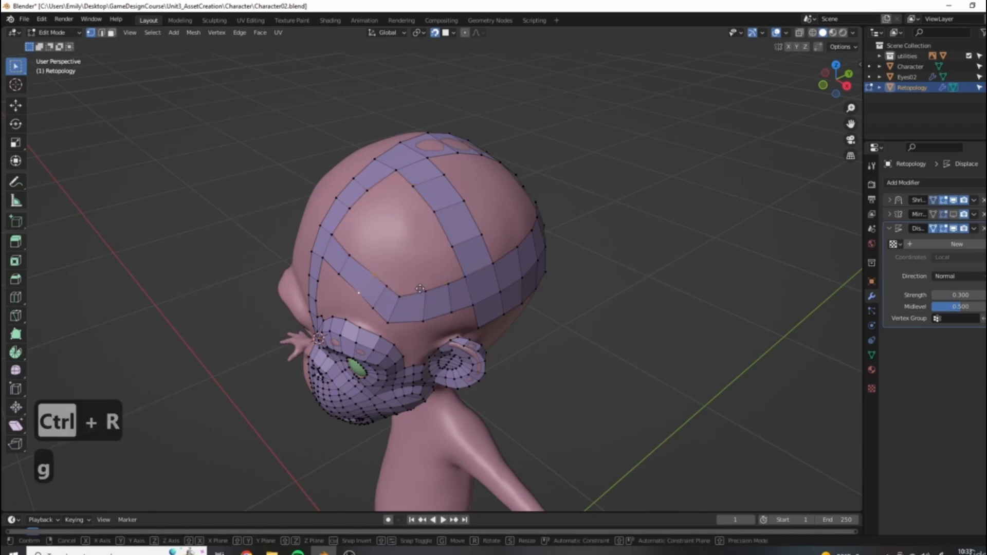
pyautogui.press('g')
pyautogui.press('g')
pyautogui.click(394, 275)
# Step: Retry Grid Fill on the front scalp opening with the adjusted border loop, and undo it
pyautogui.keyDown('alt'); pyautogui.click(404, 176); pyautogui.keyUp('alt')
pyautogui.hotkey('ctrl', 'f')
pyautogui.click(509, 290)
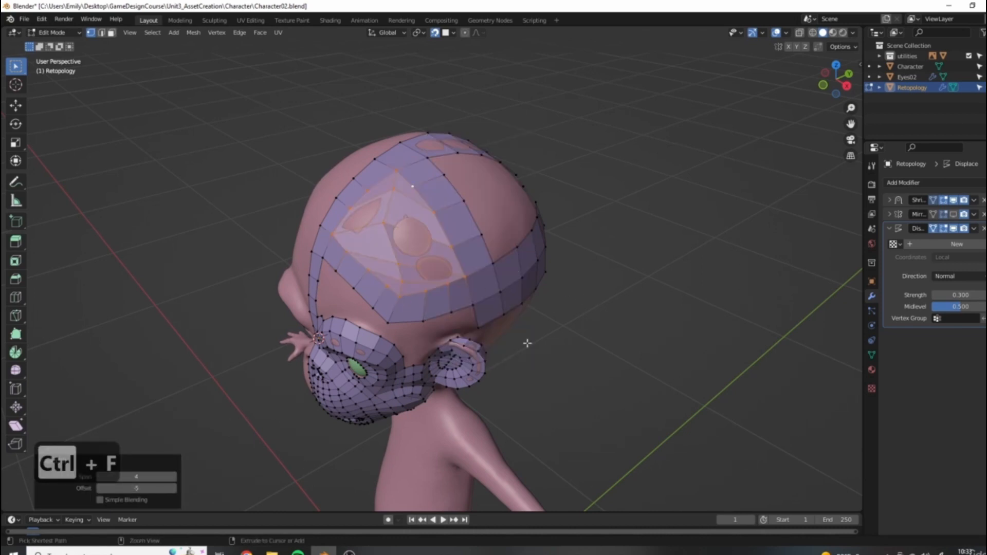
pyautogui.hotkey('ctrl', 'z')
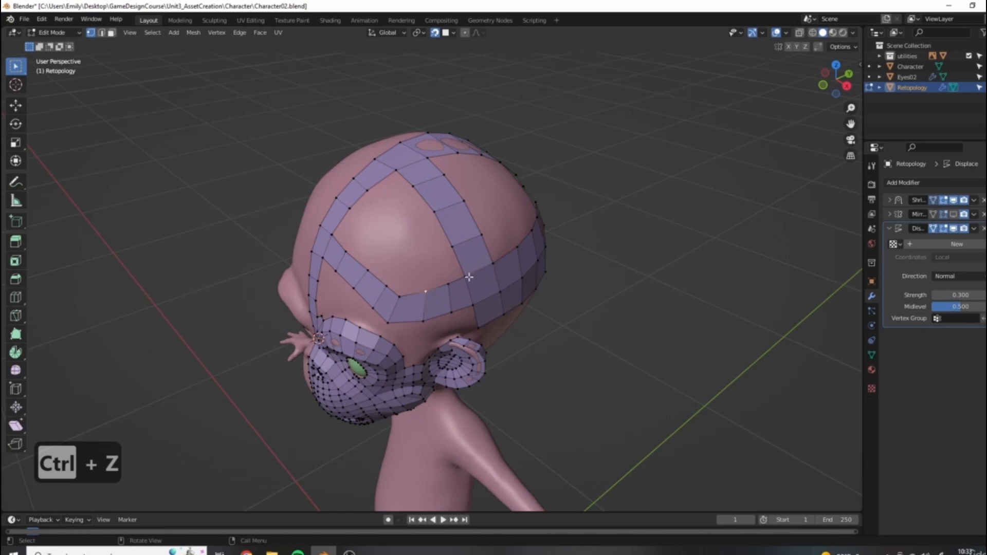
# Step: Fill a row of quad faces along the side strip's front edge, from the forehead strip up to the centre strip
pyautogui.press('f')
pyautogui.press('f')
pyautogui.press('f')
pyautogui.moveTo(435, 213); pyautogui.dragTo(405, 207)
pyautogui.click(395, 208)
pyautogui.click(398, 172)
pyautogui.press('f')
pyautogui.click(389, 209)
pyautogui.press('m')
pyautogui.click(406, 206)
# Step: Reposition the vertices on the open edge of the new face row to even out its quads
pyautogui.scroll(2, 406, 205)
pyautogui.press('g')
pyautogui.click(393, 212)
pyautogui.press('g')
pyautogui.click(429, 249)
pyautogui.moveTo(429, 250); pyautogui.dragTo(444, 307, button='middle')
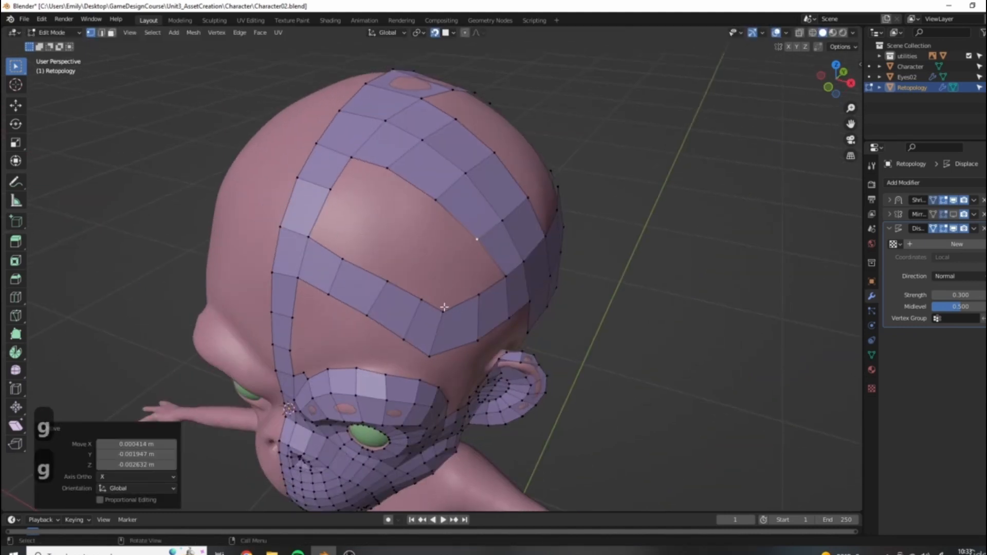
pyautogui.click(351, 157)
pyautogui.hotkey('ctrl', 'z')
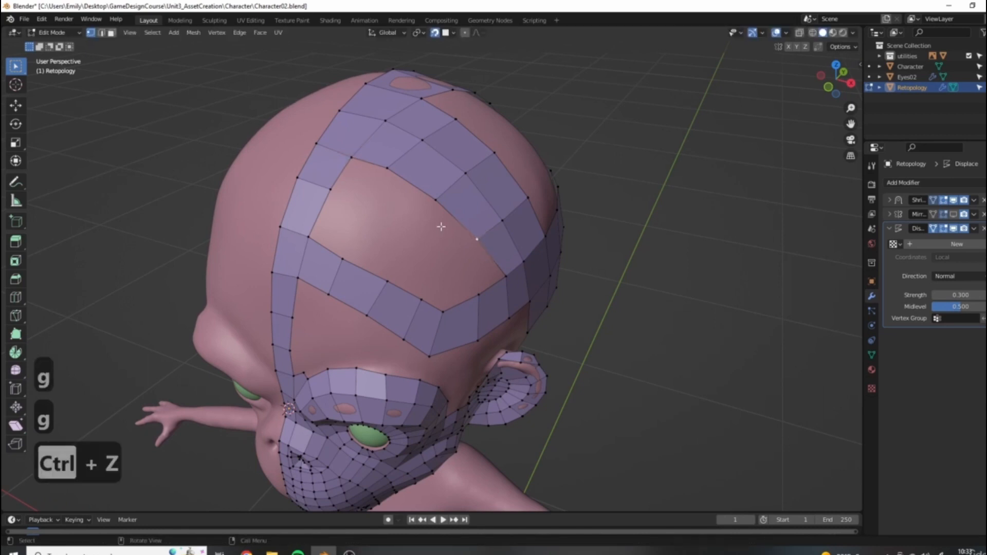
# Step: Fill a second row of quad faces across the front scalp opening, from the centre strip toward the temple
pyautogui.press('f')
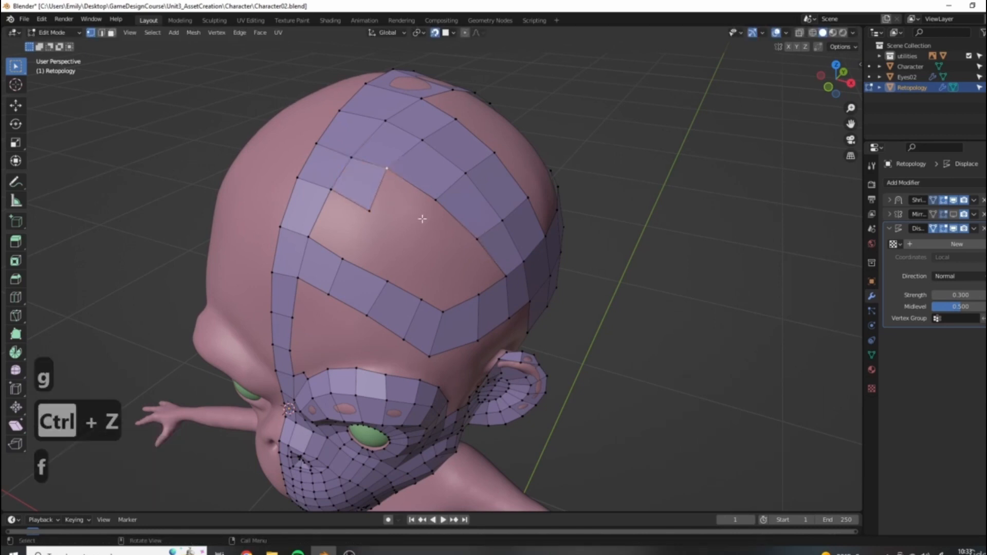
pyautogui.press('f')
pyautogui.press('f')
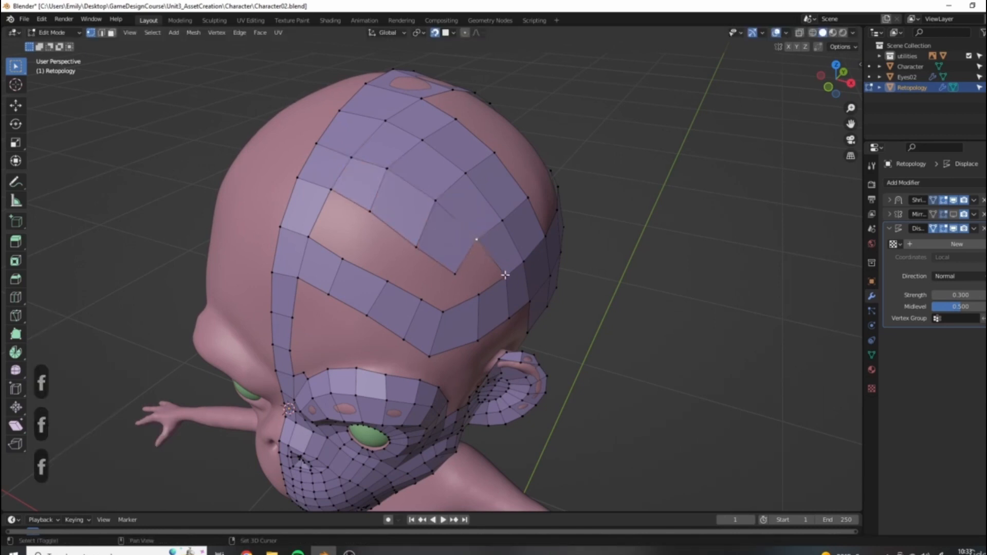
pyautogui.press('f')
pyautogui.hotkey('ctrl', 'z')
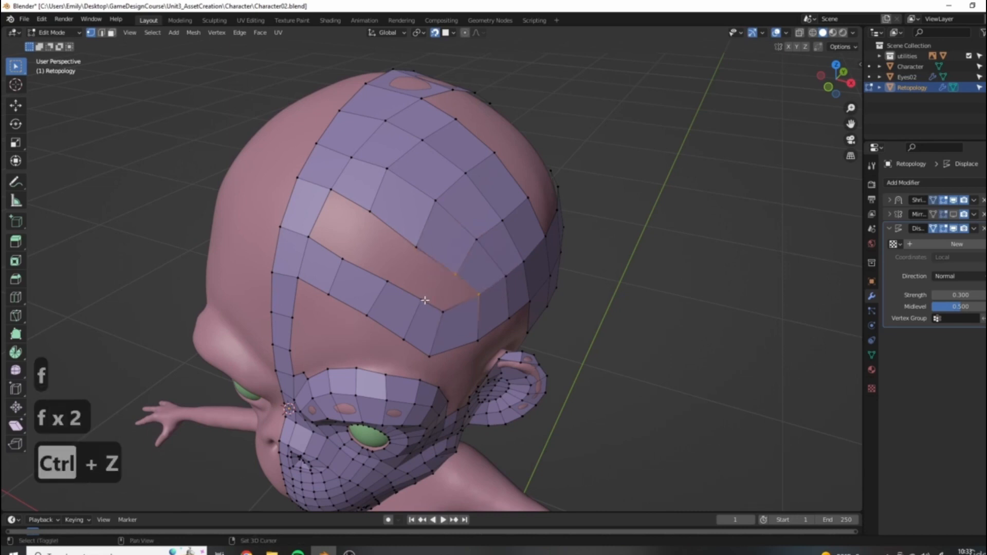
# Step: Fill the last row of quad faces between the second row and the forehead strip
pyautogui.press('f')
pyautogui.press('f')
pyautogui.press('f')
pyautogui.press('f')
pyautogui.scroll(-5, 532, 255)
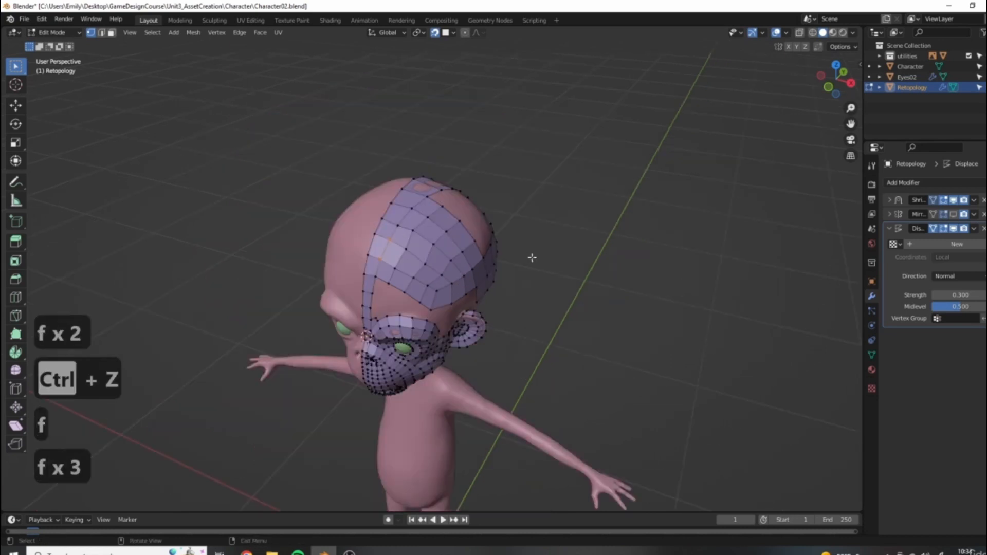
# Step: Reposition individual vertices within the filled front scalp area to smooth the face flow
pyautogui.scroll(5, 414, 240)
pyautogui.press('g')
pyautogui.click(370, 235)
pyautogui.press('g')
pyautogui.click(370, 234)
pyautogui.scroll(-5, 370, 234)
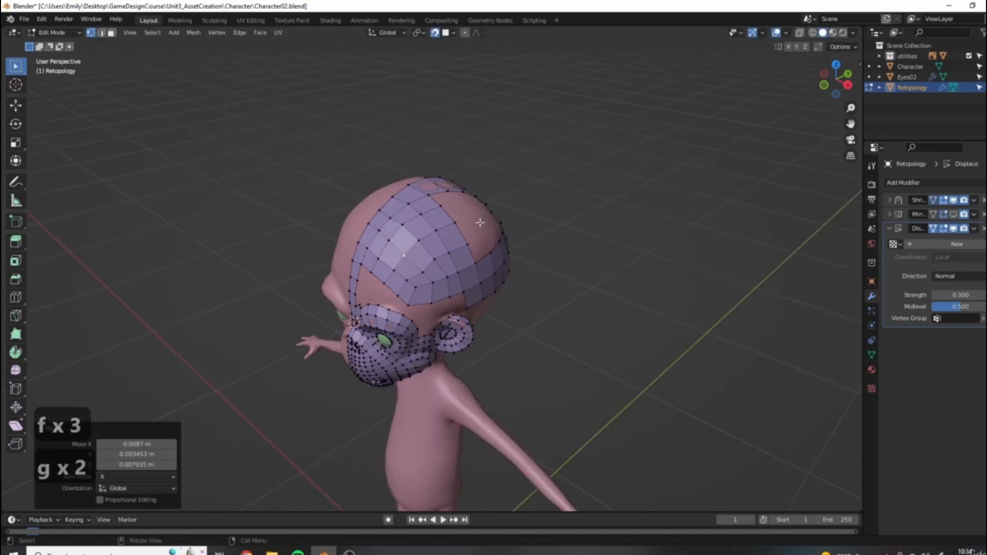
pyautogui.scroll(4, 403, 259)
pyautogui.press('g')
pyautogui.click(394, 251)
pyautogui.scroll(-4, 465, 221)
# Step: Fill a row of quad faces in the rear scalp opening along the side strip's back edge
pyautogui.moveTo(474, 218)
pyautogui.mouseDown(button='middle')
pyautogui.moveTo(504, 227)
pyautogui.moveTo(487, 226)
pyautogui.mouseUp(button='middle')
pyautogui.click(635, 280)
pyautogui.moveTo(634, 280); pyautogui.dragTo(486, 283, button='middle')
pyautogui.scroll(2, 458, 278)
pyautogui.click(436, 185)
pyautogui.press('f')
pyautogui.press('f')
pyautogui.press('f')
pyautogui.click(476, 282)
pyautogui.click(426, 313)
pyautogui.keyDown('shift'); pyautogui.click(422, 286); pyautogui.keyUp('shift')
pyautogui.press('f')
# Step: Fill a second row of quad faces in the rear scalp opening, extending it to the centre strip
pyautogui.moveTo(523, 308); pyautogui.dragTo(517, 268, button='middle')
pyautogui.click(446, 250)
pyautogui.press('f')
pyautogui.click(490, 189)
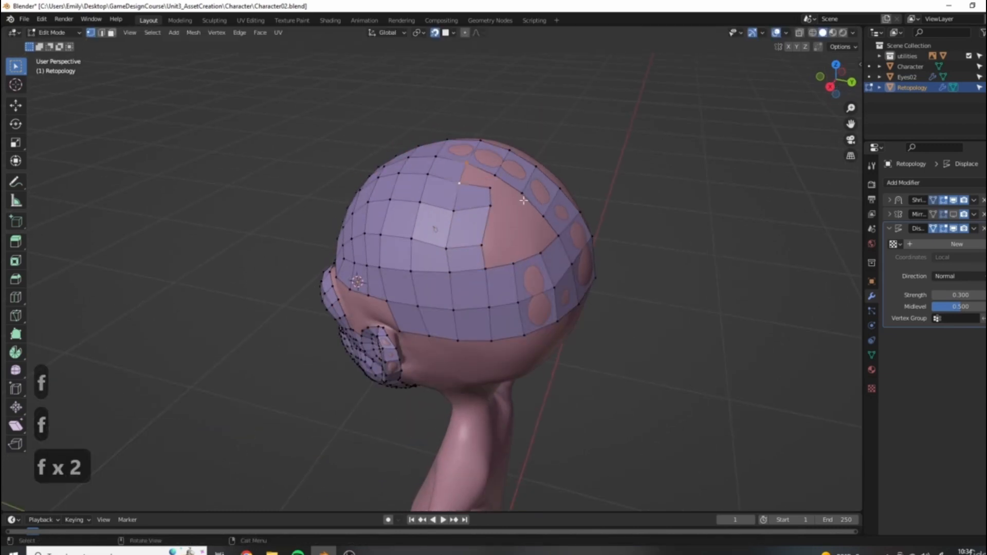
pyautogui.press('f')
# Step: Reposition the vertices bordering and inside the new rear faces to even out the grid
pyautogui.press('g')
pyautogui.click(494, 200)
pyautogui.click(491, 206)
pyautogui.press('g')
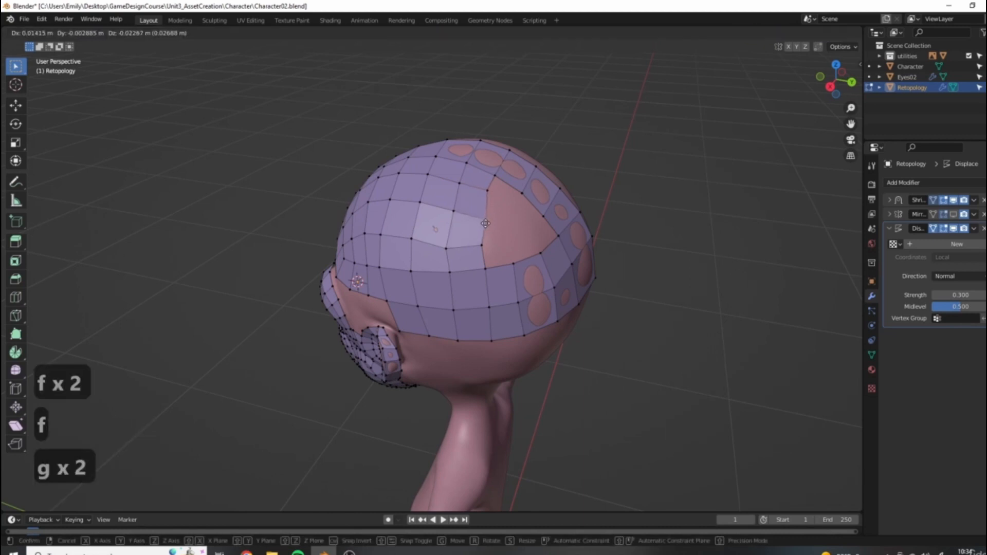
pyautogui.click(488, 220)
pyautogui.click(446, 249)
pyautogui.press('g')
pyautogui.click(446, 244)
pyautogui.scroll(-1, 488, 248)
pyautogui.click(462, 234)
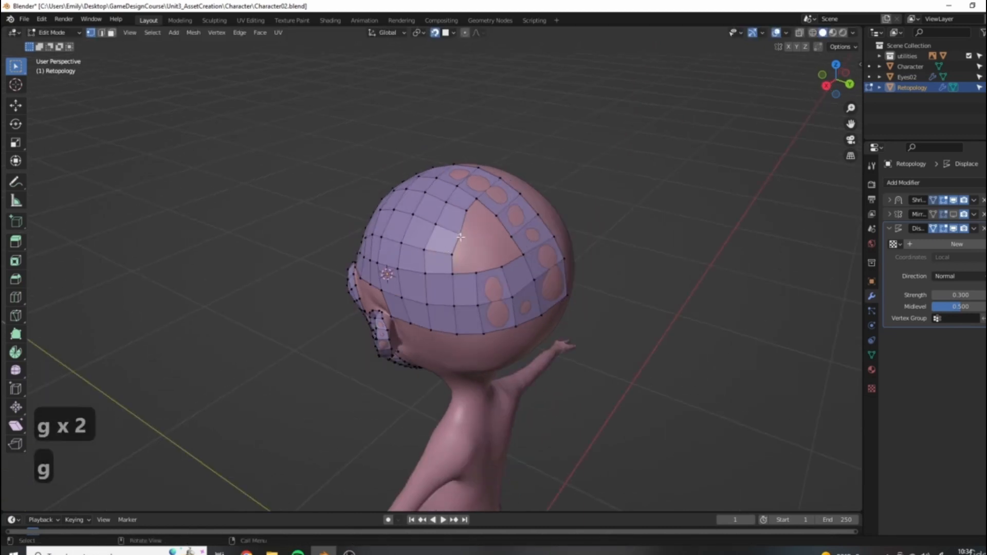
pyautogui.press('g')
pyautogui.click(462, 236)
# Step: Adjust a vertex at the back of the head and fill quad faces along the rear of the centre strip
pyautogui.scroll(-2, 478, 237)
pyautogui.moveTo(525, 234); pyautogui.dragTo(625, 235, button='middle')
pyautogui.moveTo(472, 238); pyautogui.dragTo(486, 228, button='middle')
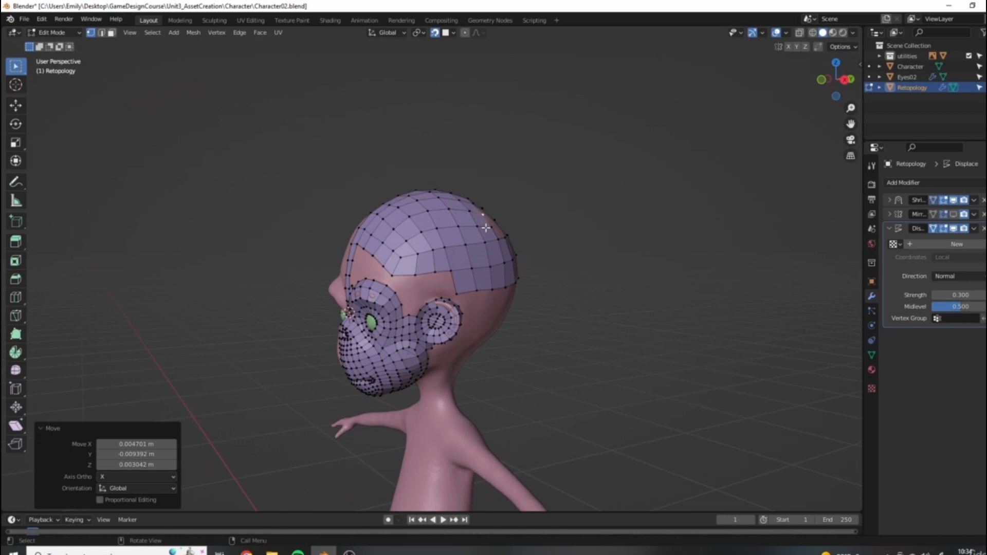
pyautogui.moveTo(587, 252); pyautogui.dragTo(544, 252, button='middle')
pyautogui.click(544, 251)
pyautogui.press('g')
pyautogui.click(525, 249)
pyautogui.click(524, 215)
pyautogui.press('f')
pyautogui.click(514, 213)
pyautogui.keyDown('shift'); pyautogui.click(466, 172); pyautogui.keyUp('shift')
pyautogui.press('f')
# Step: Reposition a vertex on the border of the remaining triangular opening at the back of the head
pyautogui.moveTo(503, 180); pyautogui.dragTo(648, 247, button='middle')
pyautogui.click(498, 232)
pyautogui.press('g')
pyautogui.click(493, 233)
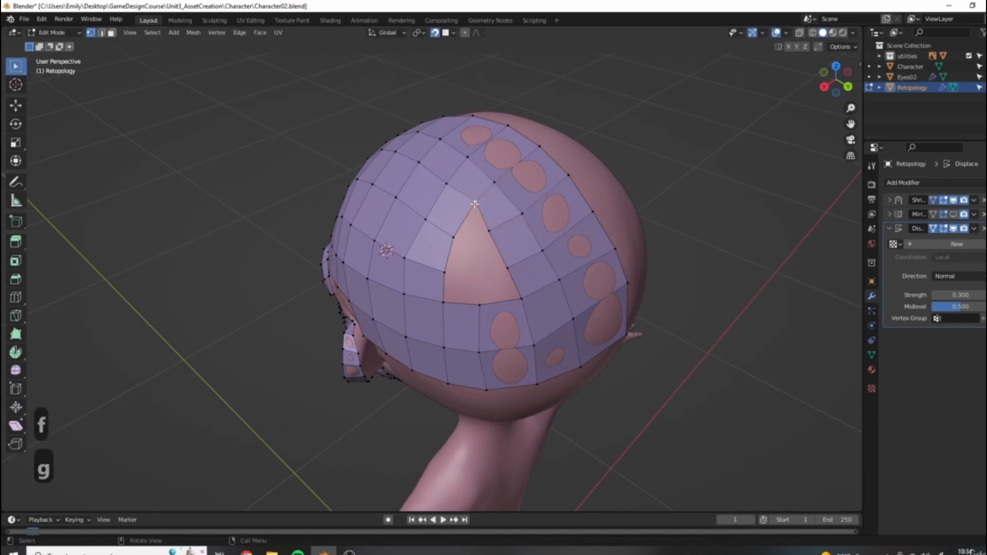
pyautogui.press('g')
pyautogui.click(532, 291)
pyautogui.rightClick(481, 251)
# Step: Close the triangular rear opening with quad faces, pulling the top quad's free vertex down into the gap
pyautogui.press('f')
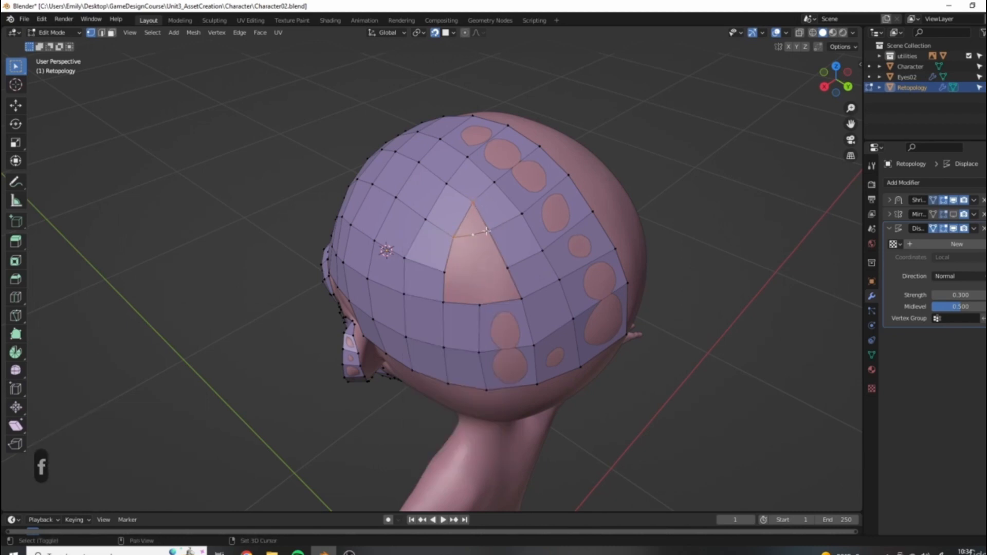
pyautogui.press('g')
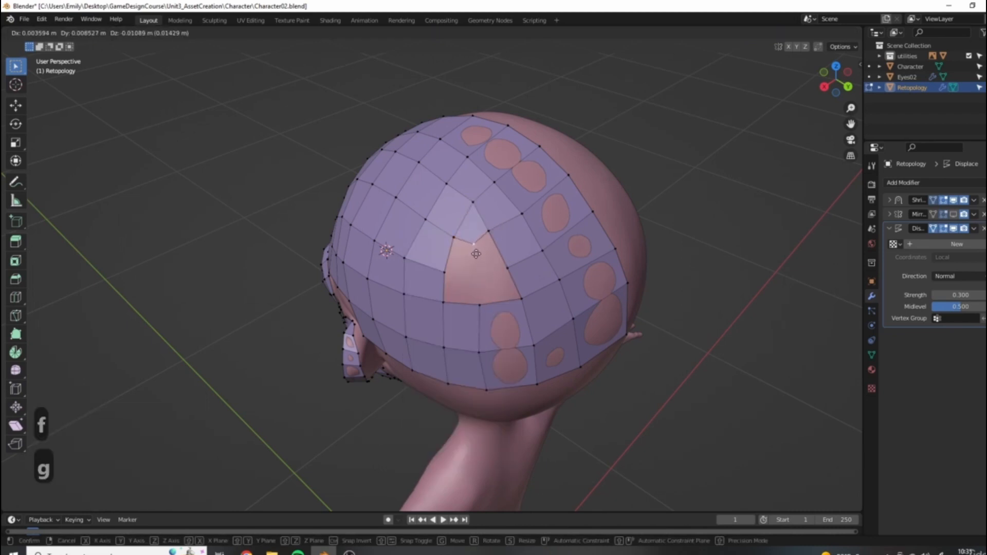
pyautogui.click(479, 287)
pyautogui.press('f')
pyautogui.keyDown('shift'); pyautogui.click(446, 304); pyautogui.keyUp('shift')
pyautogui.press('f')
pyautogui.click(480, 307)
pyautogui.keyDown('shift'); pyautogui.click(521, 300); pyautogui.keyUp('shift')
pyautogui.press('f')
pyautogui.press('f')
# Step: Select the edge loop along the head's centreline and show the Mirror modifier in the viewport
pyautogui.scroll(-2, 603, 284)
pyautogui.moveTo(603, 285); pyautogui.dragTo(637, 312, button='middle')
pyautogui.moveTo(542, 326); pyautogui.dragTo(426, 342, button='middle')
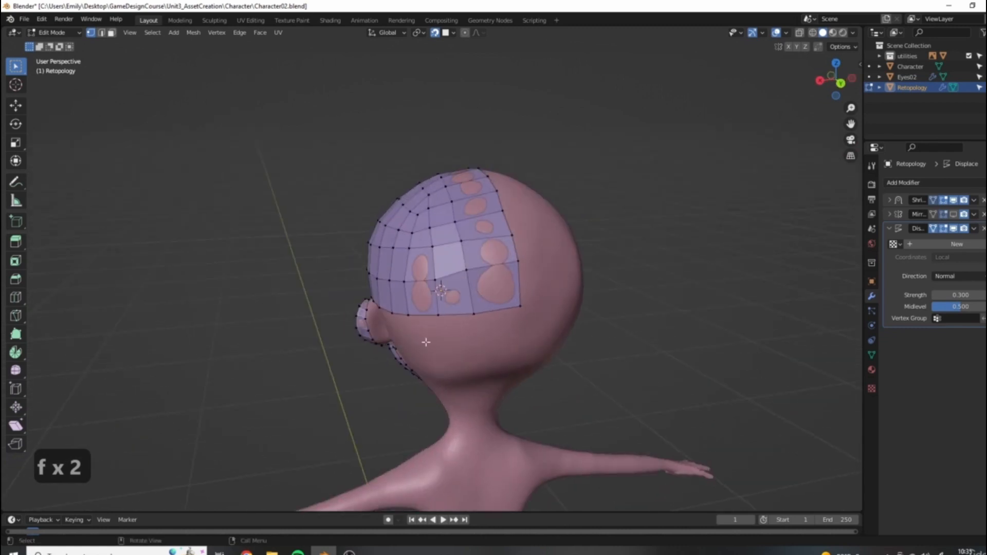
pyautogui.keyDown('alt'); pyautogui.click(505, 221); pyautogui.keyUp('alt')
pyautogui.moveTo(515, 236); pyautogui.dragTo(364, 288, button='middle')
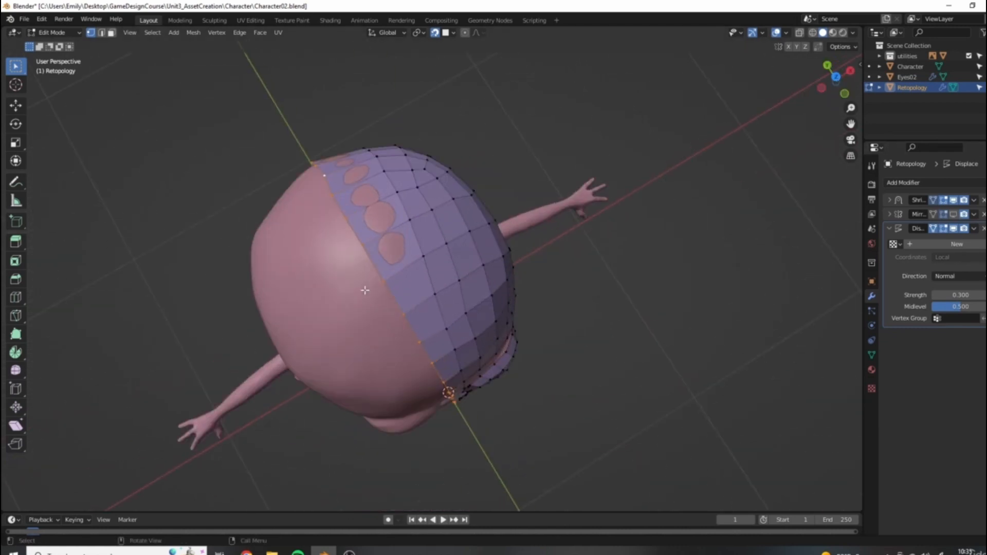
pyautogui.scroll(2, 364, 278)
pyautogui.keyDown('shift'); pyautogui.moveTo(360, 229); pyautogui.dragTo(500, 228, button='middle'); pyautogui.keyUp('shift')
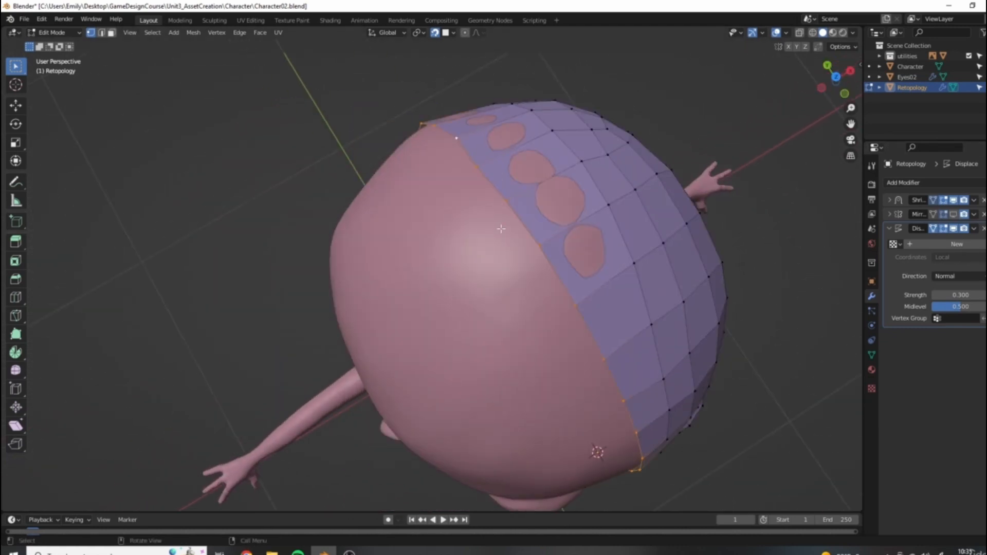
pyautogui.click(954, 215)
# Step: Extend the centreline selection across the forehead strip and over the crown of the head
pyautogui.moveTo(591, 231); pyautogui.dragTo(603, 253, button='middle')
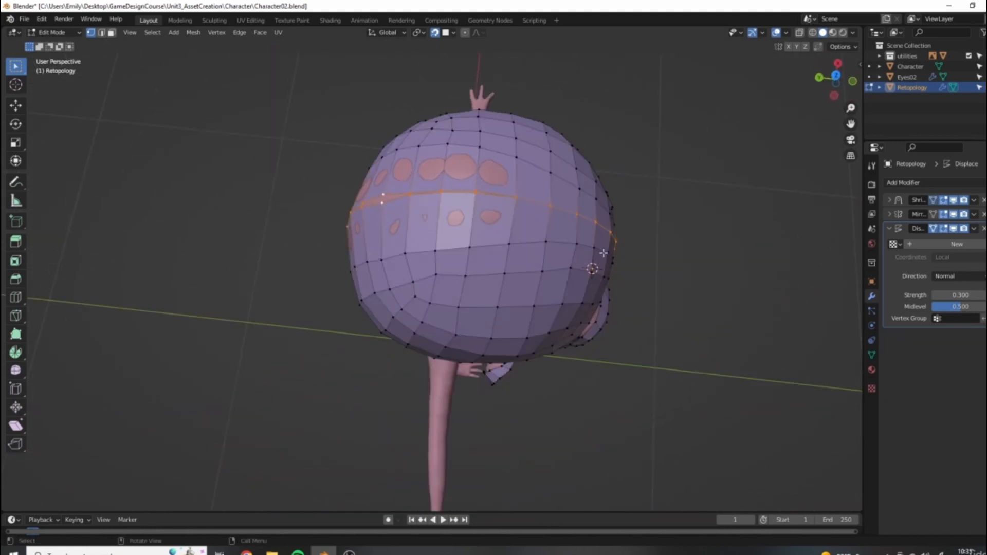
pyautogui.moveTo(700, 208); pyautogui.dragTo(318, 307, button='middle')
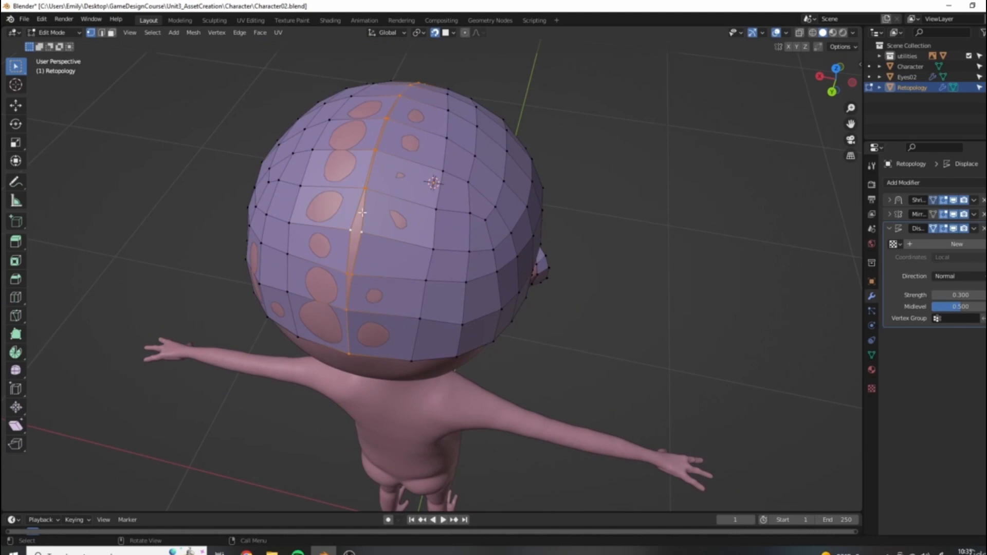
pyautogui.scroll(3, 341, 252)
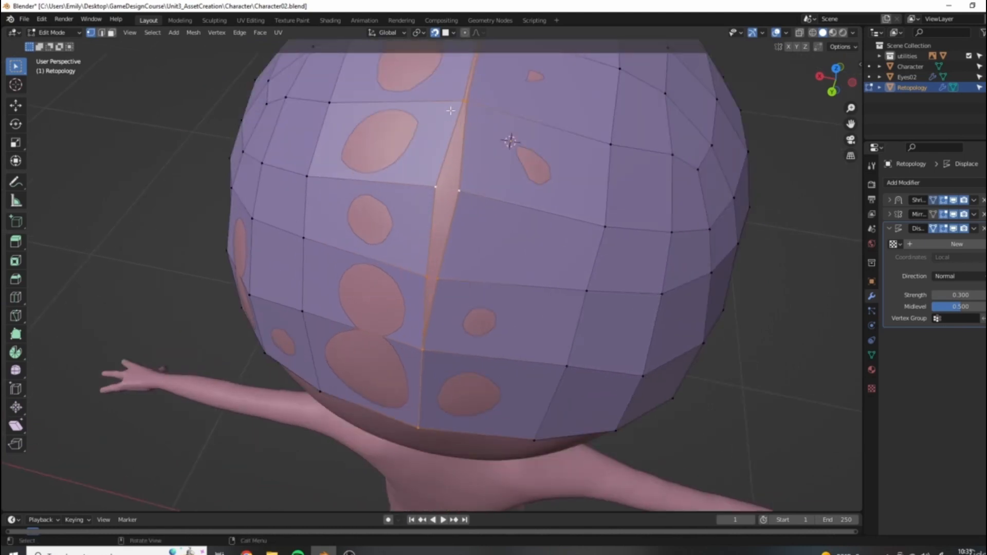
pyautogui.scroll(-5, 540, 216)
pyautogui.moveTo(539, 216); pyautogui.dragTo(497, 266, button='middle')
pyautogui.scroll(4, 445, 211)
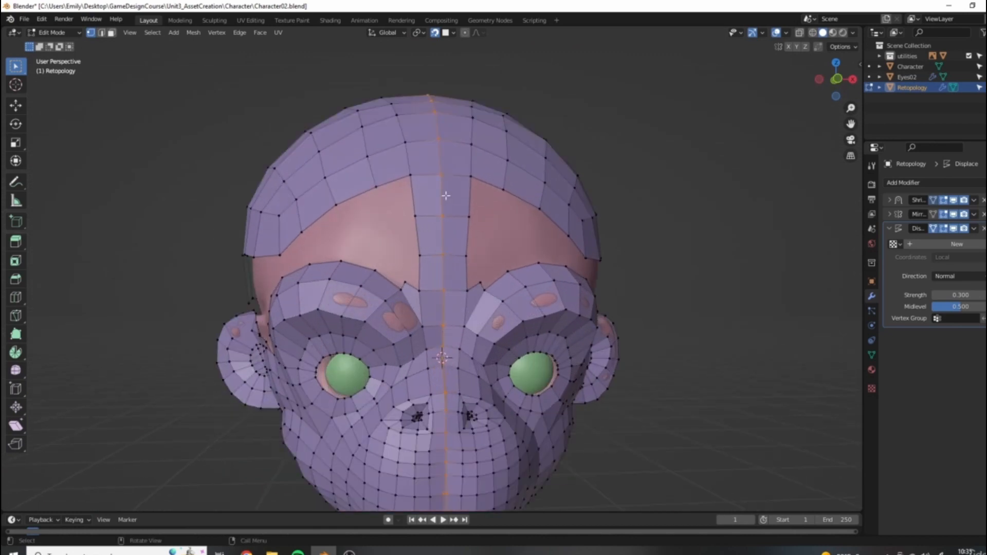
pyautogui.keyDown('alt'); pyautogui.keyDown('shift'); pyautogui.click(442, 190); pyautogui.keyUp('shift'); pyautogui.keyUp('alt')
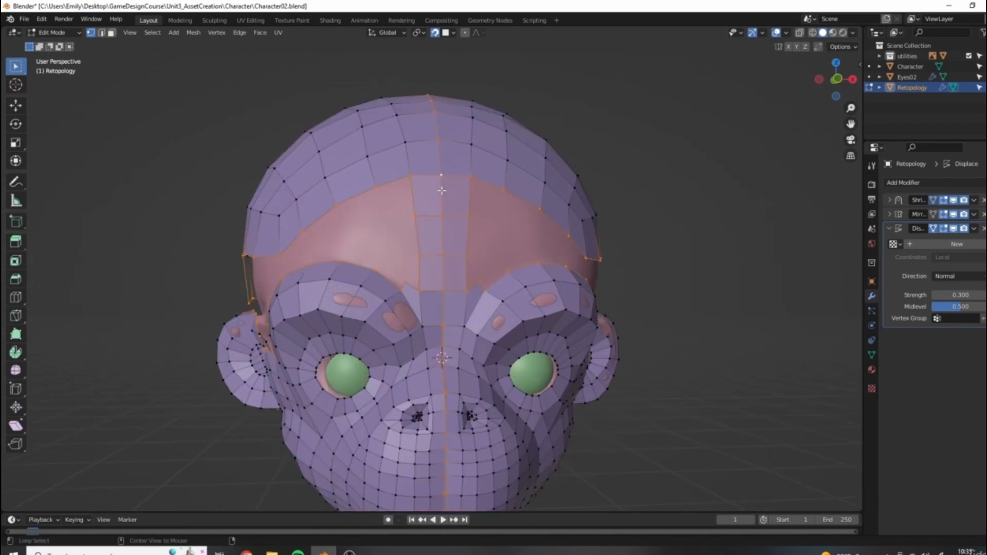
pyautogui.hotkey('alt', 'a')
pyautogui.keyDown('alt'); pyautogui.middleClick(428, 201); pyautogui.keyUp('alt')
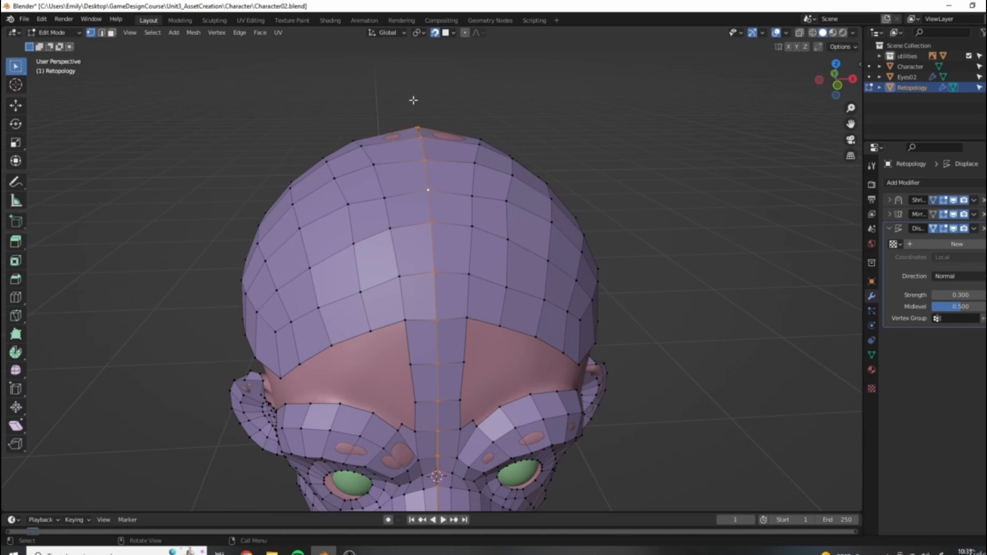
# Step: Try to close the gap at the back of the head by moving the selected centreline about -0.015 m along X
pyautogui.scroll(-5, 517, 221)
pyautogui.moveTo(518, 220); pyautogui.dragTo(567, 313, button='middle')
pyautogui.scroll(3, 581, 265)
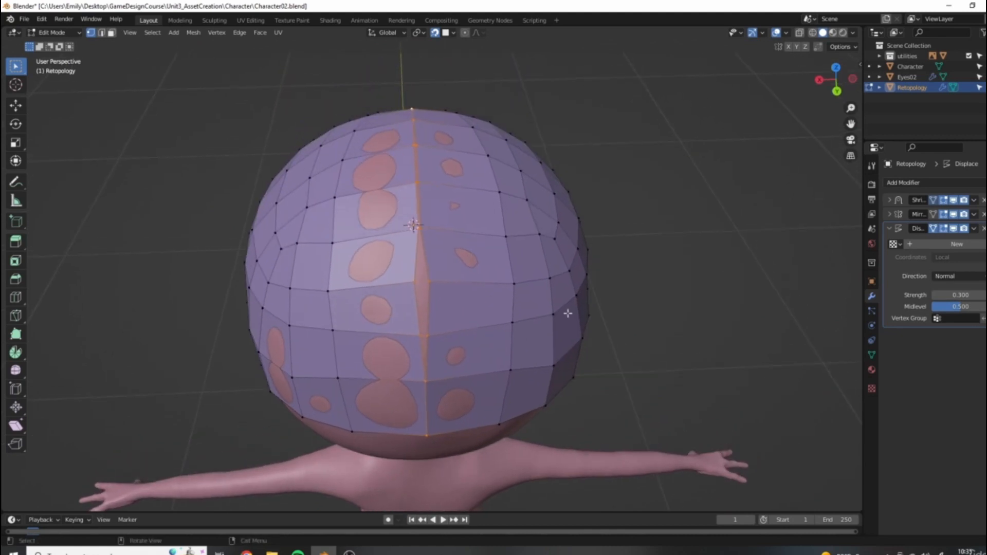
pyautogui.press('g')
pyautogui.press('x')
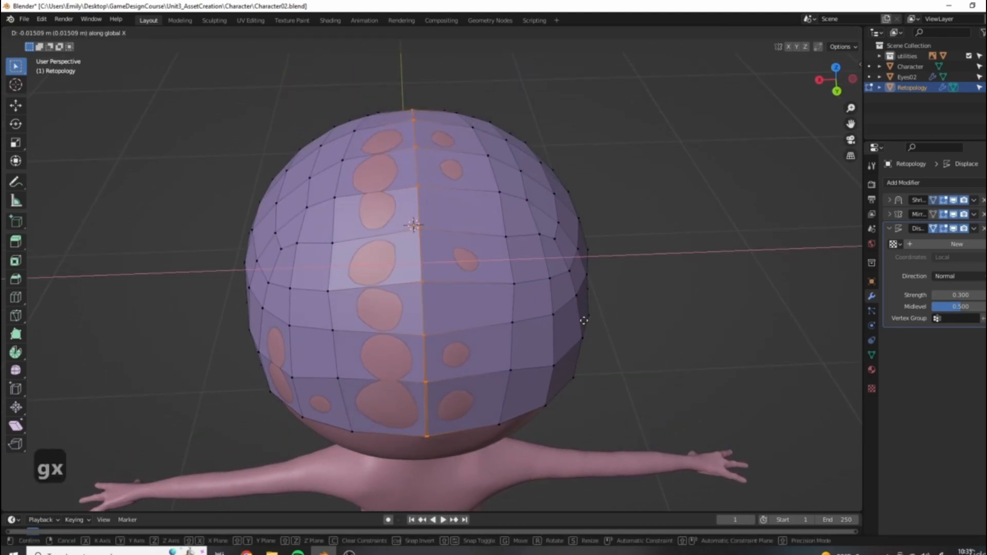
pyautogui.click(584, 320)
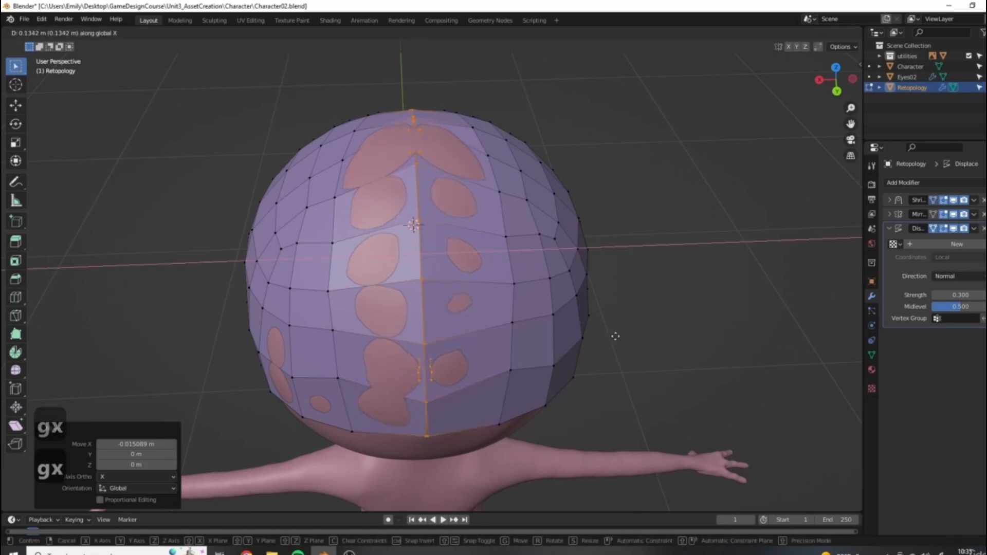
pyautogui.moveTo(634, 335); pyautogui.dragTo(731, 284, button='middle')
pyautogui.scroll(-5, 641, 297)
pyautogui.hotkey('ctrl', 'z')
# Step: Select the centreline path down to the back rim of the head and move it about -0.023 m along X to close the seam
pyautogui.moveTo(643, 297); pyautogui.dragTo(373, 285, button='middle')
pyautogui.moveTo(499, 305)
pyautogui.mouseDown(button='middle')
pyautogui.moveTo(498, 379)
pyautogui.moveTo(500, 314)
pyautogui.mouseUp(button='middle')
pyautogui.keyDown('ctrl'); pyautogui.click(458, 337); pyautogui.keyUp('ctrl')
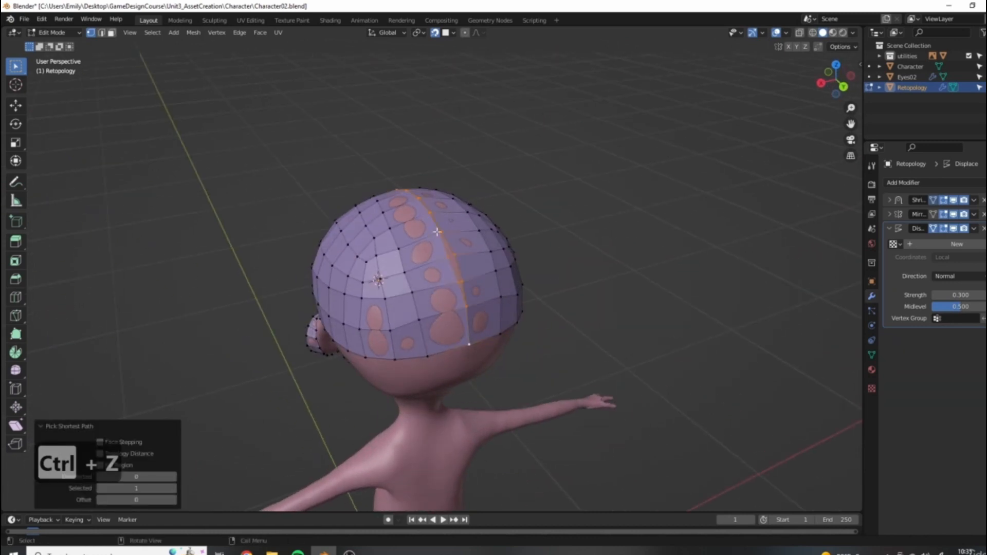
pyautogui.moveTo(359, 308); pyautogui.dragTo(417, 270, button='middle')
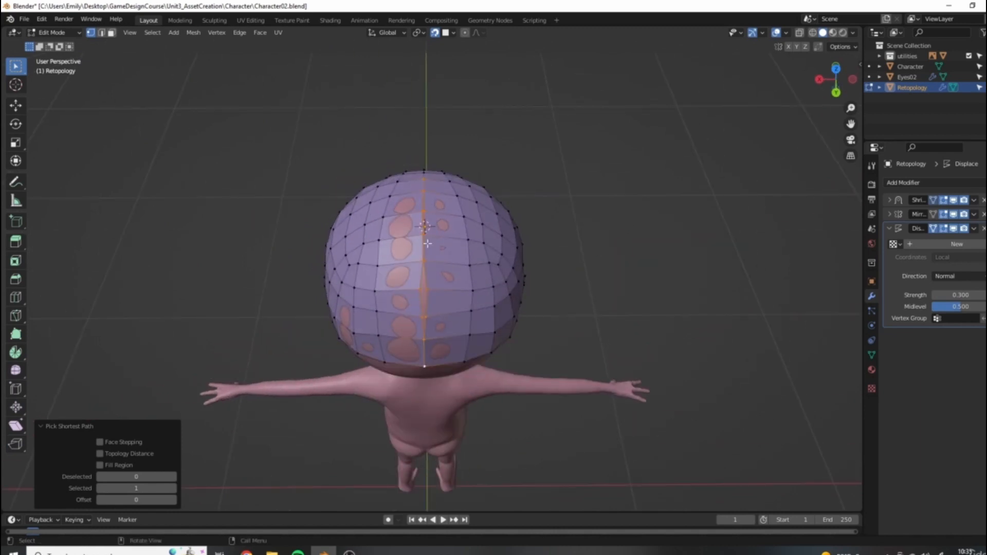
pyautogui.moveTo(443, 308); pyautogui.dragTo(478, 319, button='middle')
pyautogui.scroll(2, 478, 319)
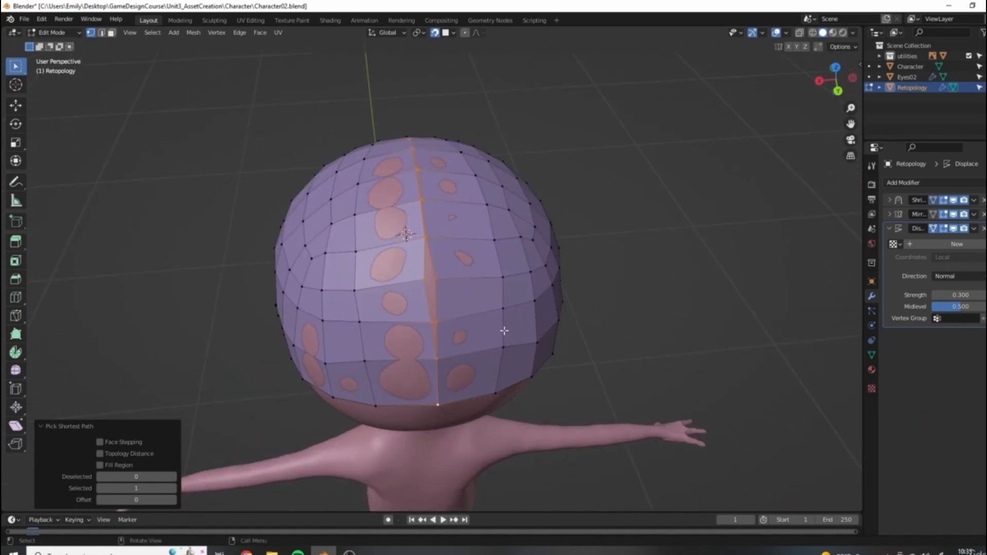
pyautogui.press('g')
pyautogui.press('x')
pyautogui.click(518, 334)
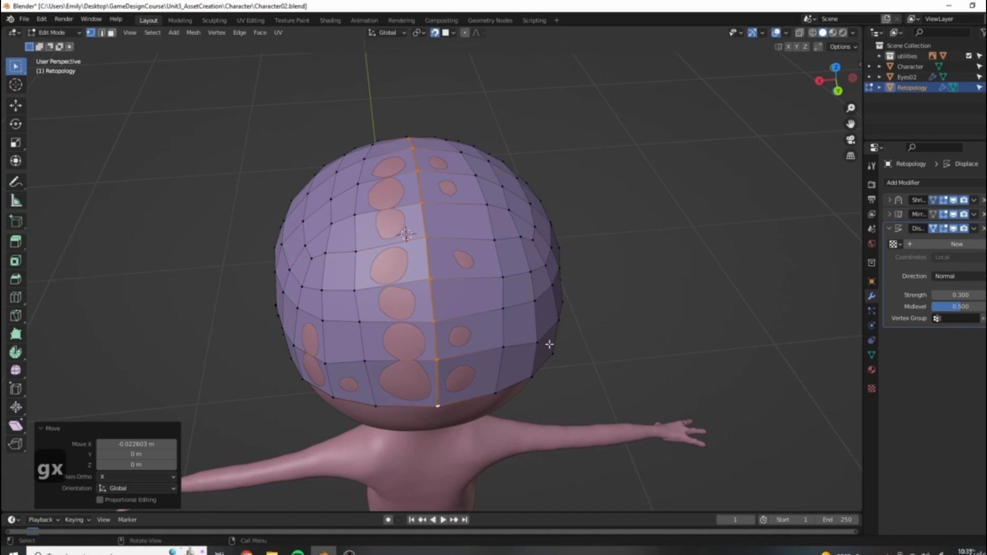
pyautogui.press('g')
pyautogui.press('x')
pyautogui.click(532, 340)
# Step: Reposition vertices just above the lower rim at the back of the head to even out the surrounding quads
pyautogui.moveTo(532, 340); pyautogui.dragTo(422, 275, button='middle')
pyautogui.scroll(-3, 513, 293)
pyautogui.scroll(-3, 391, 321)
pyautogui.scroll(5, 421, 275)
pyautogui.press('g')
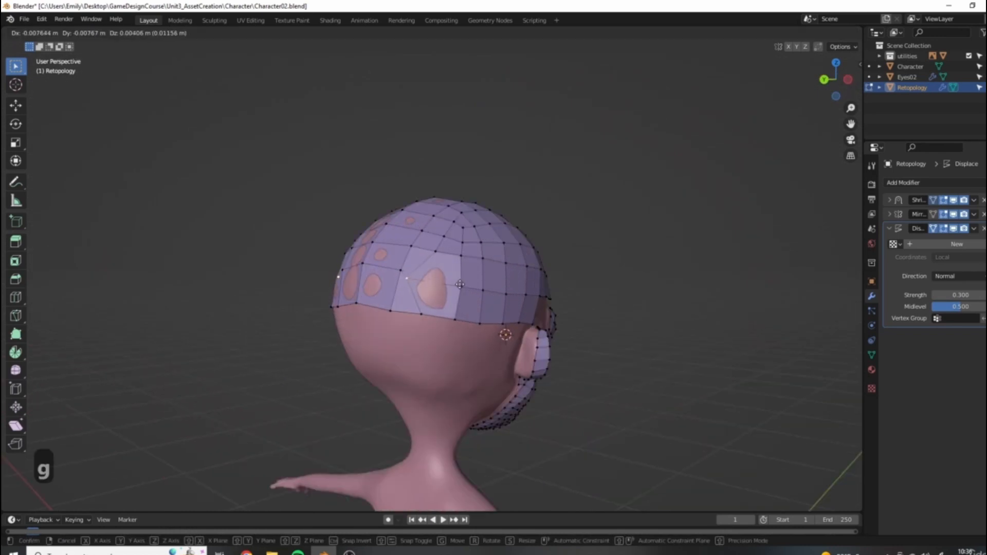
pyautogui.click(449, 283)
pyautogui.moveTo(449, 283); pyautogui.dragTo(532, 286, button='middle')
pyautogui.press('g')
pyautogui.click(381, 286)
# Step: Fill quad faces beside the forehead's centre strip, from the scalp edge down to the inner brow
pyautogui.moveTo(380, 287); pyautogui.dragTo(537, 359, button='middle')
pyautogui.scroll(5, 494, 314)
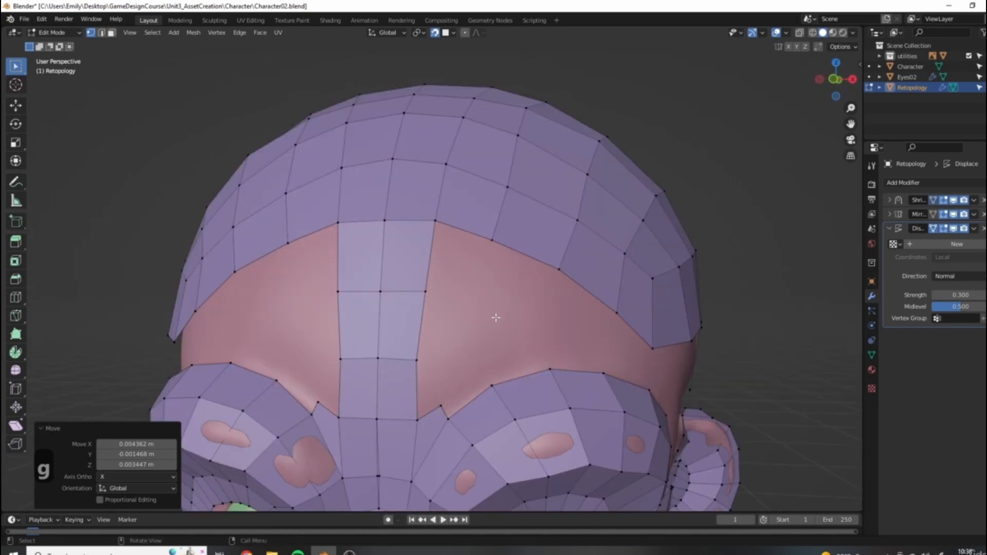
pyautogui.press('f')
pyautogui.click(492, 292)
pyautogui.press('f')
pyautogui.click(448, 331)
pyautogui.click(416, 360)
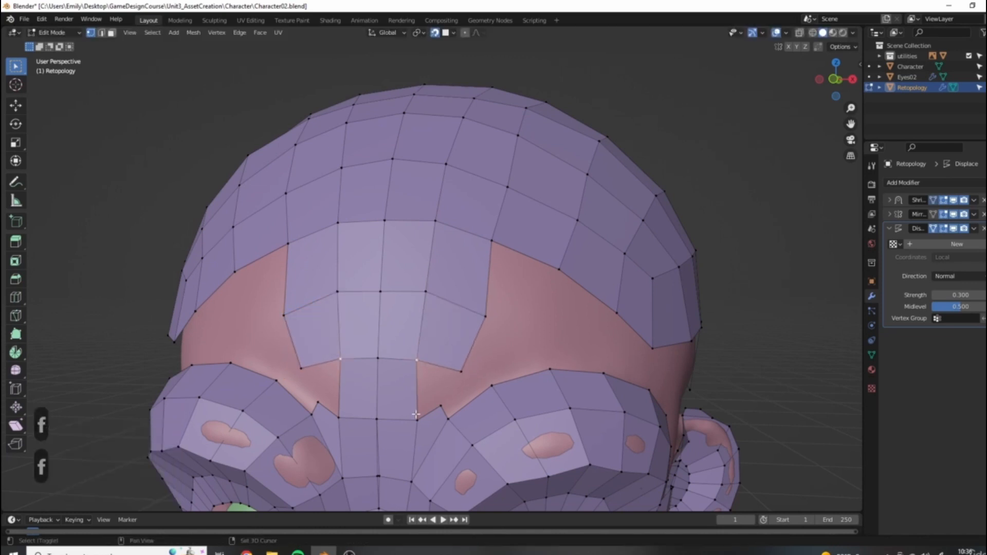
pyautogui.press('f')
pyautogui.click(441, 406)
pyautogui.press('g')
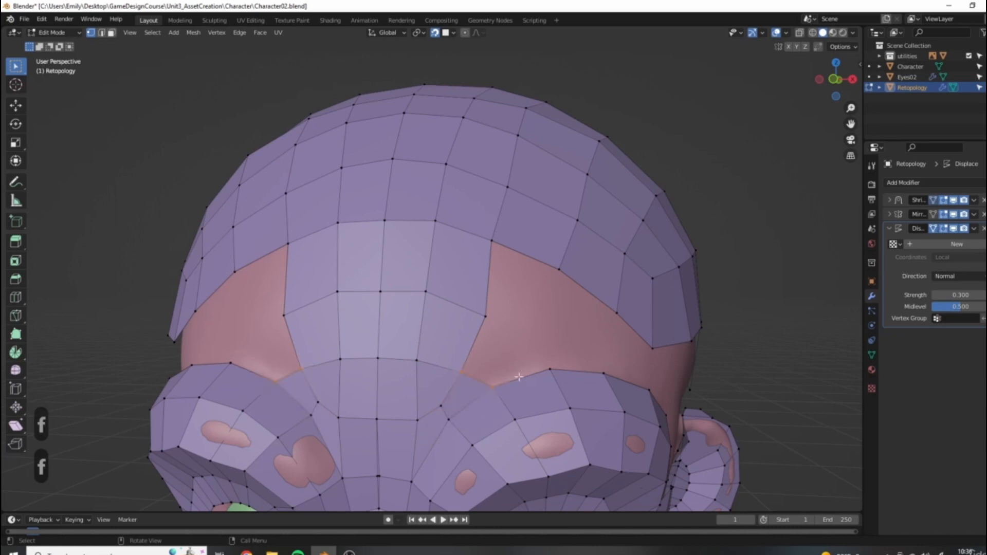
# Step: Reposition the outer vertex of the new forehead quads on the border of the side opening
pyautogui.moveTo(499, 368); pyautogui.dragTo(497, 361, button='middle')
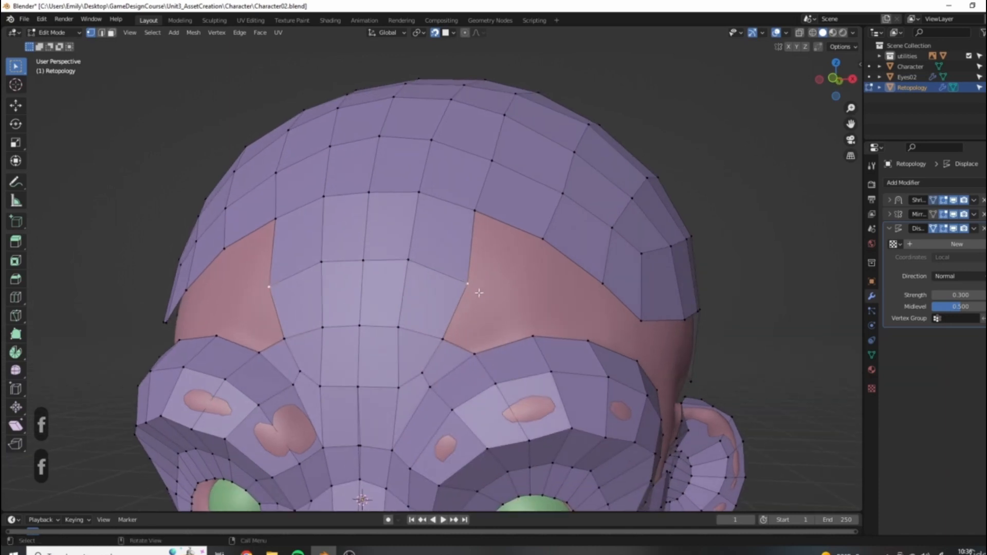
pyautogui.press('g')
pyautogui.click(462, 286)
# Step: Move the stray centreline vertex on the muzzle along X toward the mirror seam
pyautogui.scroll(-6, 464, 286)
pyautogui.moveTo(524, 304); pyautogui.dragTo(484, 331, button='middle')
pyautogui.scroll(2, 443, 273)
pyautogui.moveTo(423, 269); pyautogui.dragTo(474, 378, button='middle')
pyautogui.scroll(5, 474, 378)
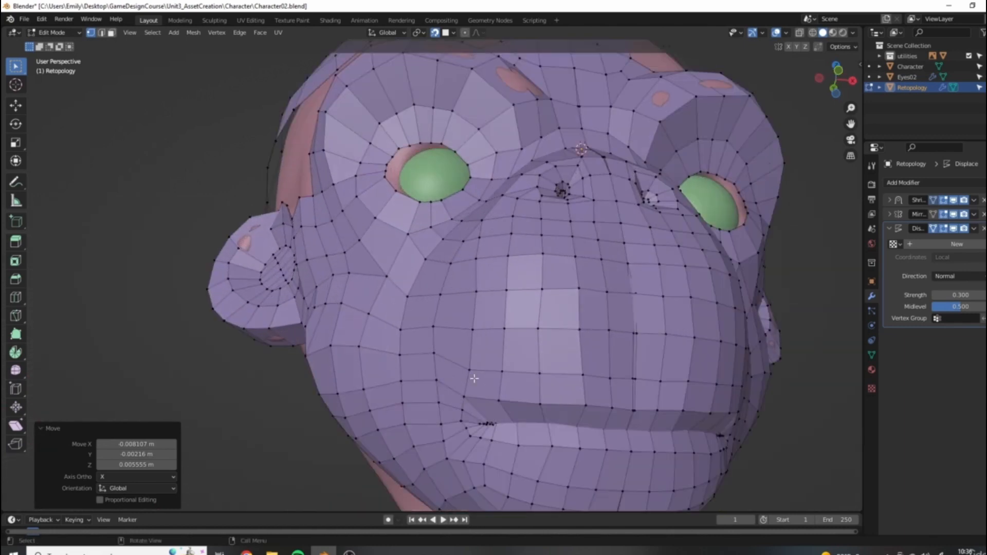
pyautogui.click(636, 301)
pyautogui.moveTo(635, 301); pyautogui.dragTo(648, 317, button='middle')
pyautogui.press('g')
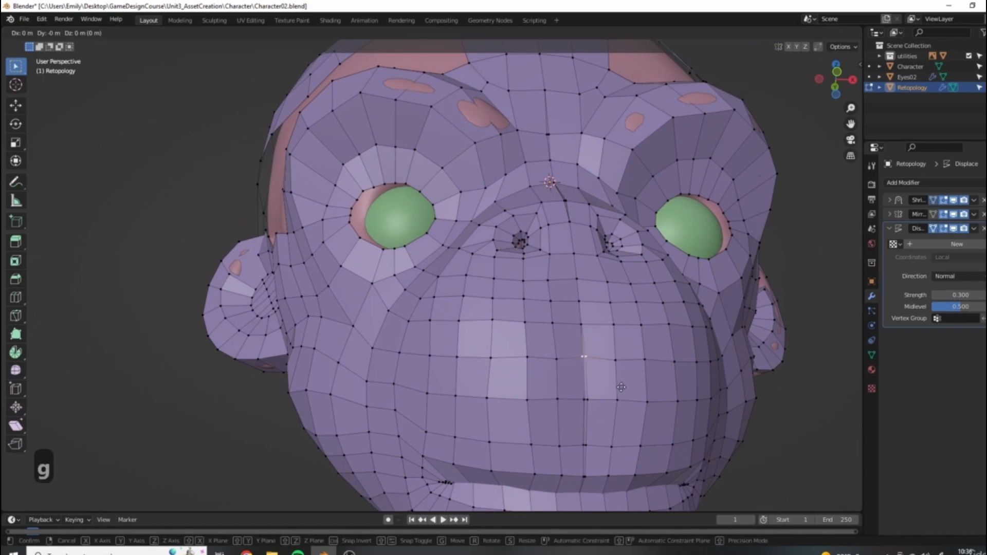
pyautogui.press('x')
pyautogui.click(630, 389)
# Step: Turn off the Displace modifier's viewport display and hide the Character object
pyautogui.moveTo(629, 389); pyautogui.dragTo(604, 319, button='middle')
pyautogui.click(953, 228)
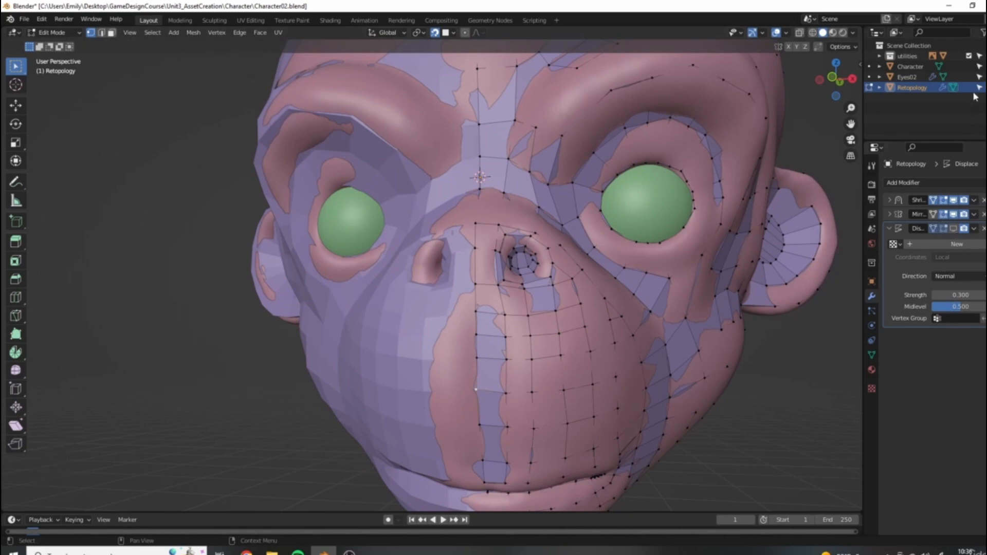
pyautogui.click(980, 67)
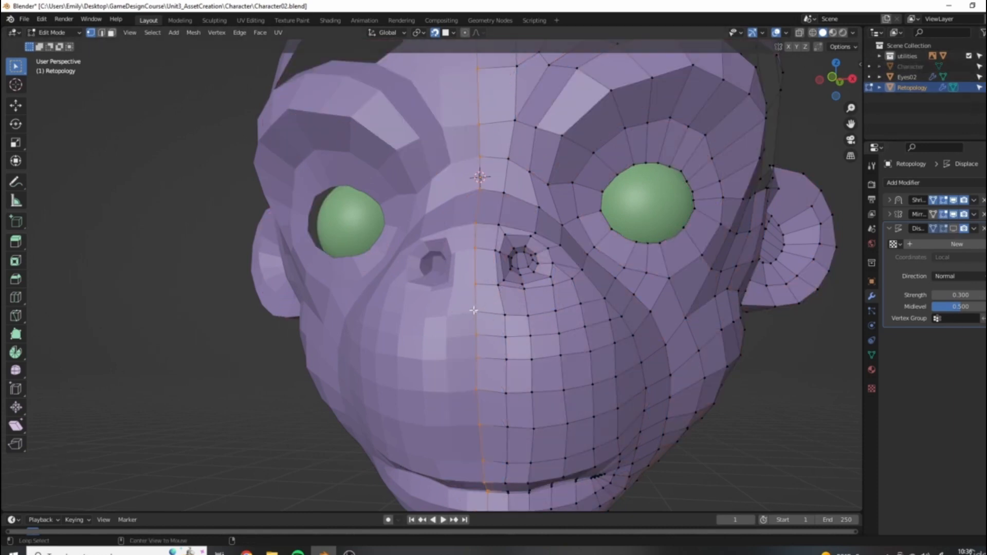
# Step: Move the face's centreline loop about -0.032 m along X onto the mirror seam
pyautogui.moveTo(619, 339); pyautogui.dragTo(680, 346, button='middle')
pyautogui.press('g')
pyautogui.press('x')
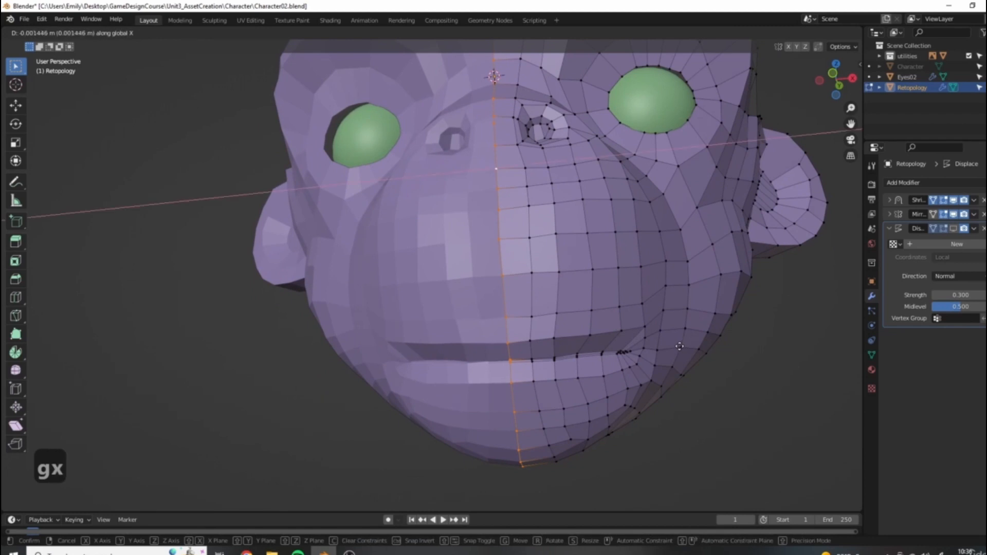
pyautogui.click(654, 342)
pyautogui.moveTo(591, 292); pyautogui.dragTo(591, 335, button='middle')
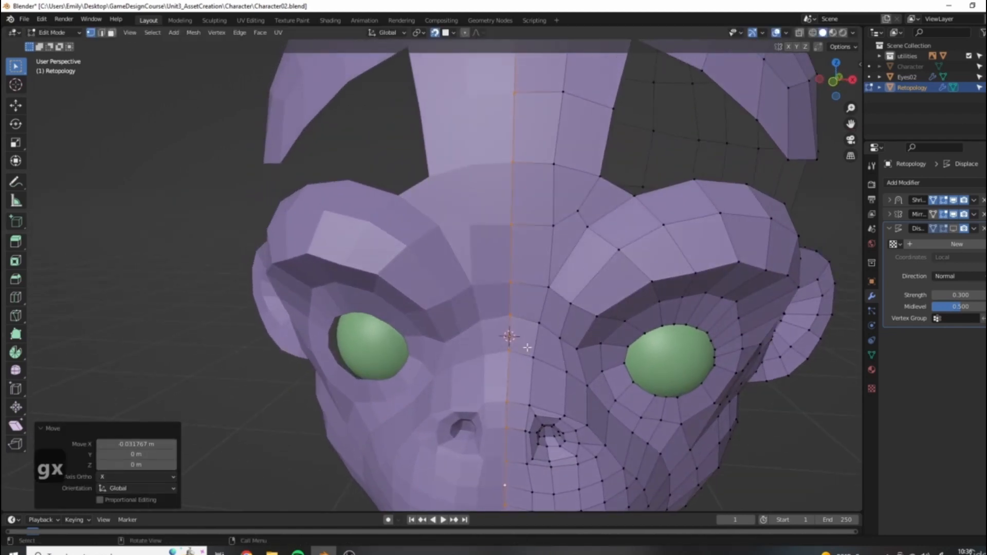
pyautogui.scroll(2, 528, 347)
pyautogui.moveTo(583, 383); pyautogui.dragTo(541, 349, button='middle')
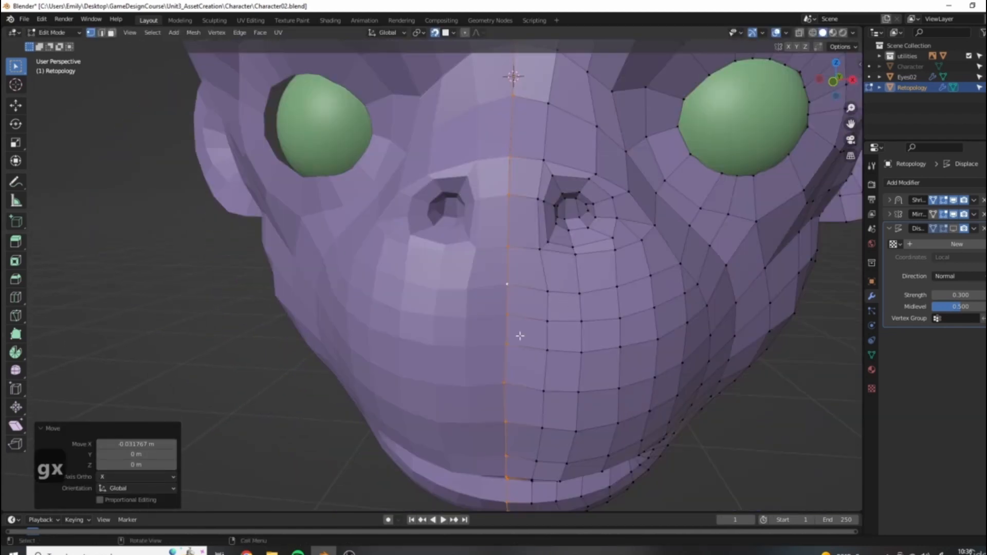
pyautogui.click(508, 384)
pyautogui.keyDown('shift'); pyautogui.moveTo(529, 403); pyautogui.dragTo(538, 304, button='middle'); pyautogui.keyUp('shift')
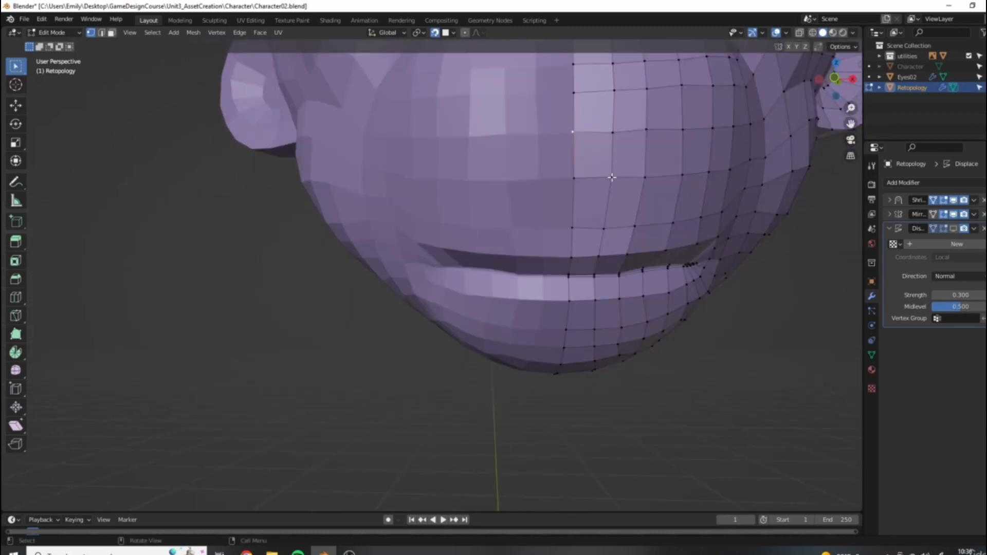
pyautogui.scroll(3, 553, 191)
pyautogui.scroll(2, 637, 211)
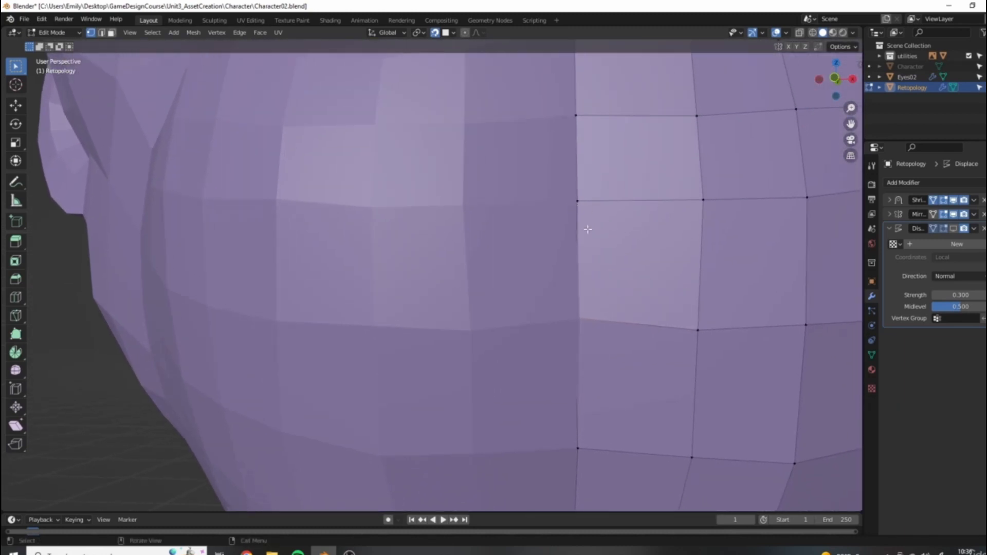
pyautogui.press('g')
pyautogui.press('x')
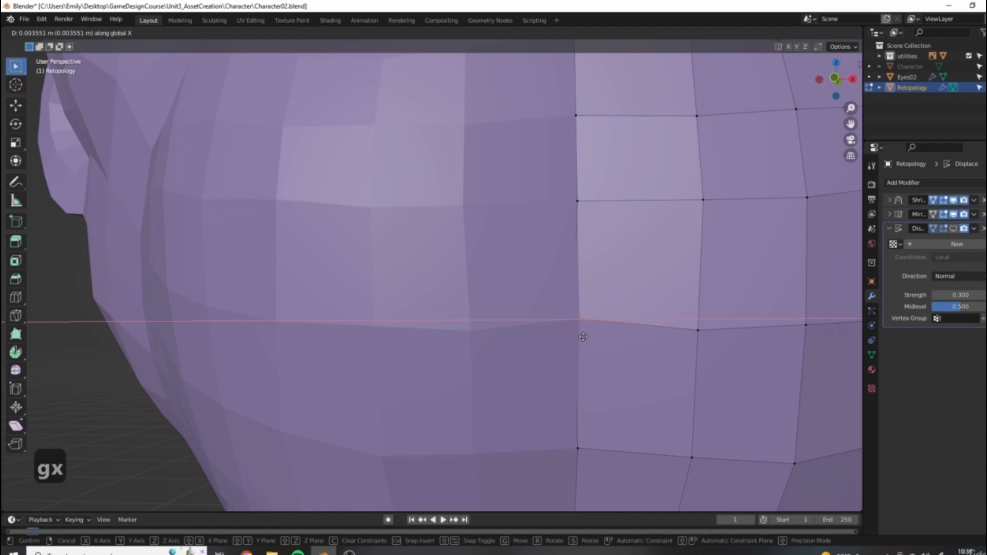
pyautogui.rightClick(631, 327)
# Step: Show the Character object and turn the Displace modifier's viewport display back on
pyautogui.scroll(-10, 631, 328)
pyautogui.moveTo(631, 327); pyautogui.dragTo(580, 304, button='middle')
pyautogui.moveTo(488, 338)
pyautogui.mouseDown(button='middle')
pyautogui.moveTo(654, 254)
pyautogui.moveTo(474, 324)
pyautogui.moveTo(714, 337)
pyautogui.moveTo(637, 368)
pyautogui.moveTo(488, 324)
pyautogui.mouseUp(button='middle')
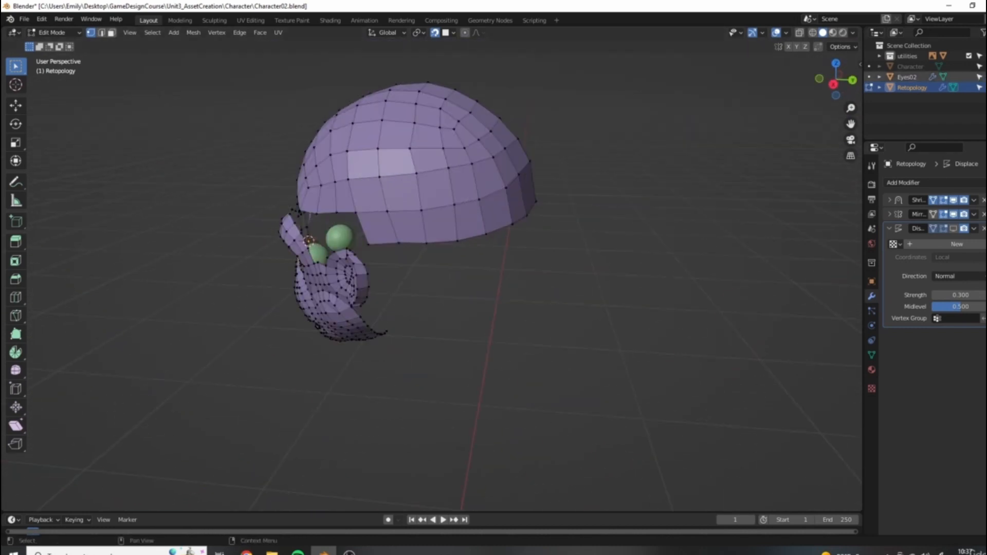
pyautogui.click(986, 67)
pyautogui.moveTo(440, 282); pyautogui.dragTo(462, 277, button='middle')
pyautogui.click(954, 228)
# Step: Reposition the vertex where the new forehead quads meet the inner brow
pyautogui.scroll(4, 403, 244)
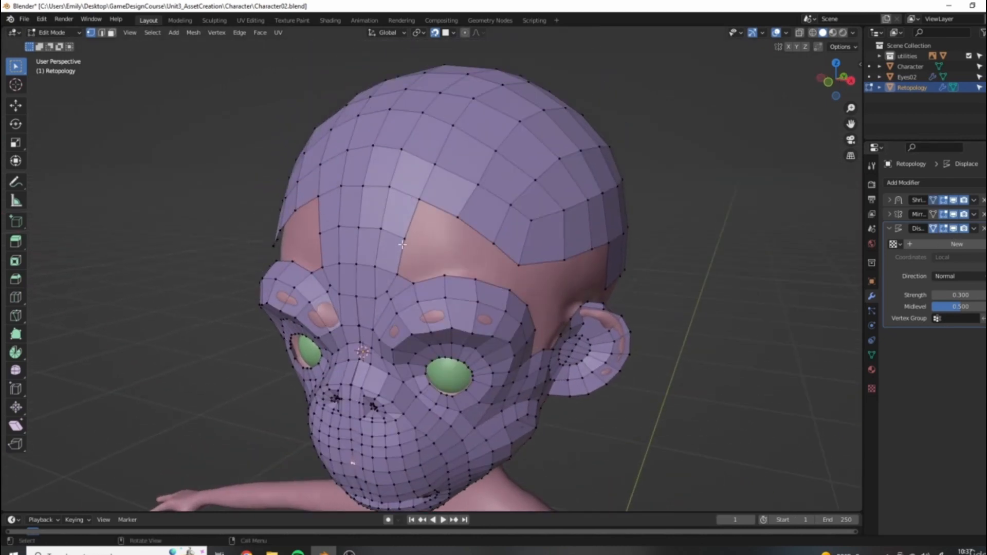
pyautogui.moveTo(469, 240); pyautogui.dragTo(391, 273, button='middle')
pyautogui.scroll(2, 392, 272)
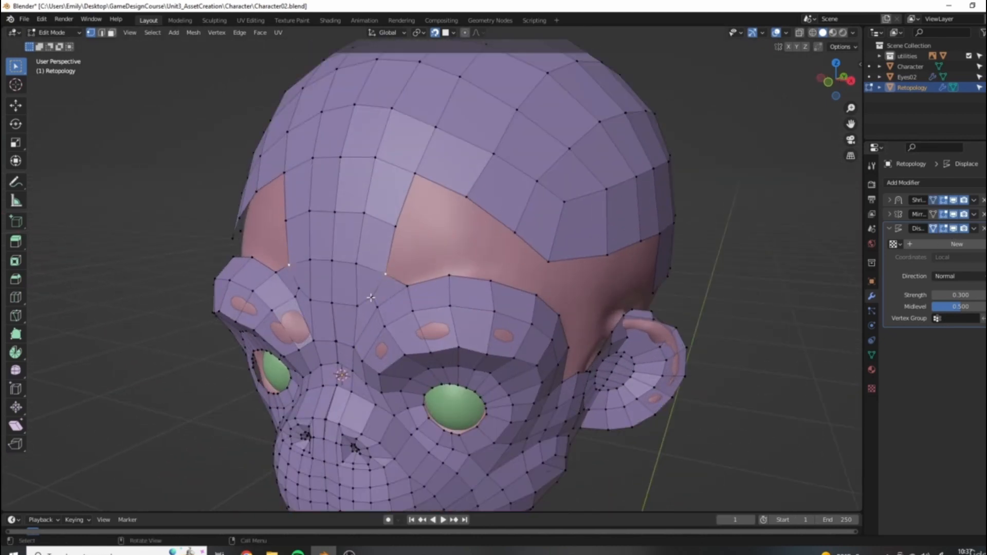
pyautogui.press('g')
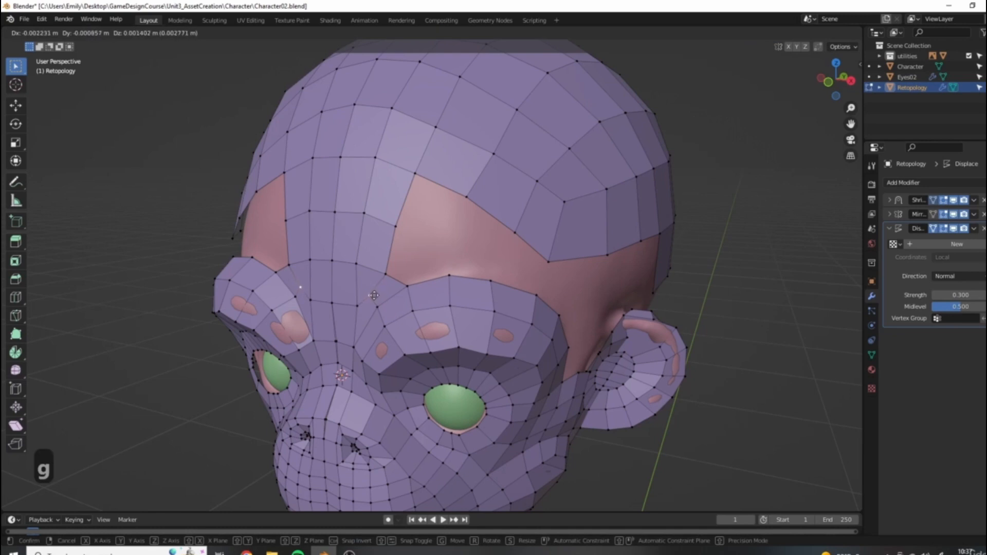
pyautogui.click(392, 272)
# Step: Extrude a vertex outward from the forehead patch's lower corner and fill the gap above the inner brow with quads
pyautogui.press('e')
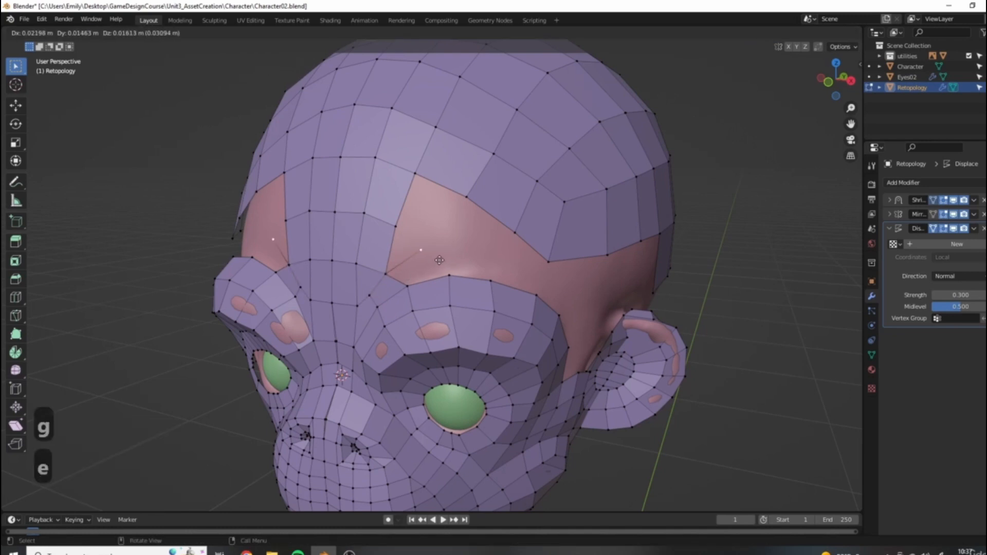
pyautogui.click(444, 257)
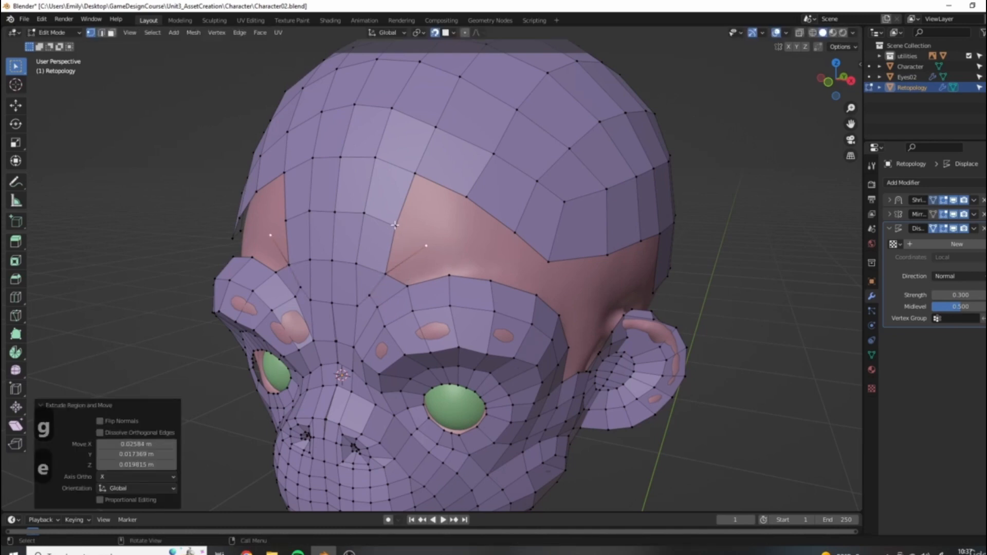
pyautogui.click(430, 247)
pyautogui.press('f')
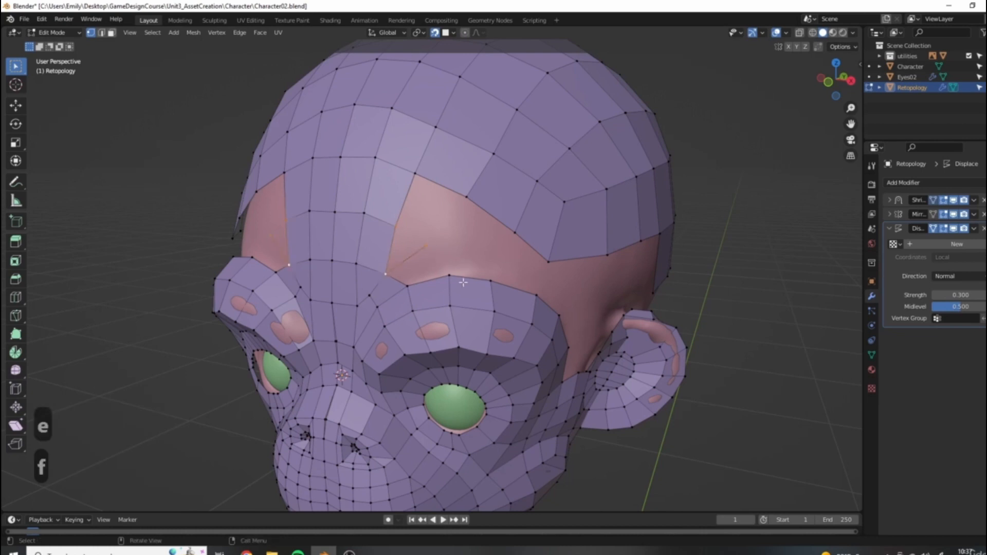
pyautogui.press('f')
pyautogui.press('g')
pyautogui.click(437, 246)
pyautogui.press('f')
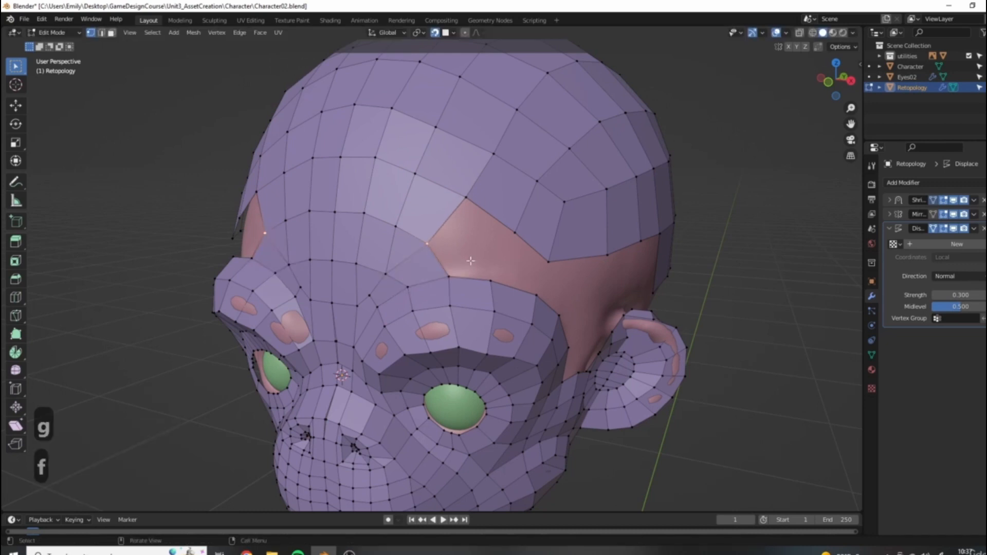
# Step: Fill more faces between the scalp edge and the upper brow, and adjust their shared vertex
pyautogui.press('f')
pyautogui.click(463, 194)
pyautogui.press('f')
pyautogui.click(432, 243)
pyautogui.press('f')
pyautogui.press('m')
pyautogui.click(493, 284)
pyautogui.click(432, 245)
pyautogui.press('g')
pyautogui.click(459, 259)
pyautogui.moveTo(459, 259); pyautogui.dragTo(491, 257, button='middle')
pyautogui.press('f')
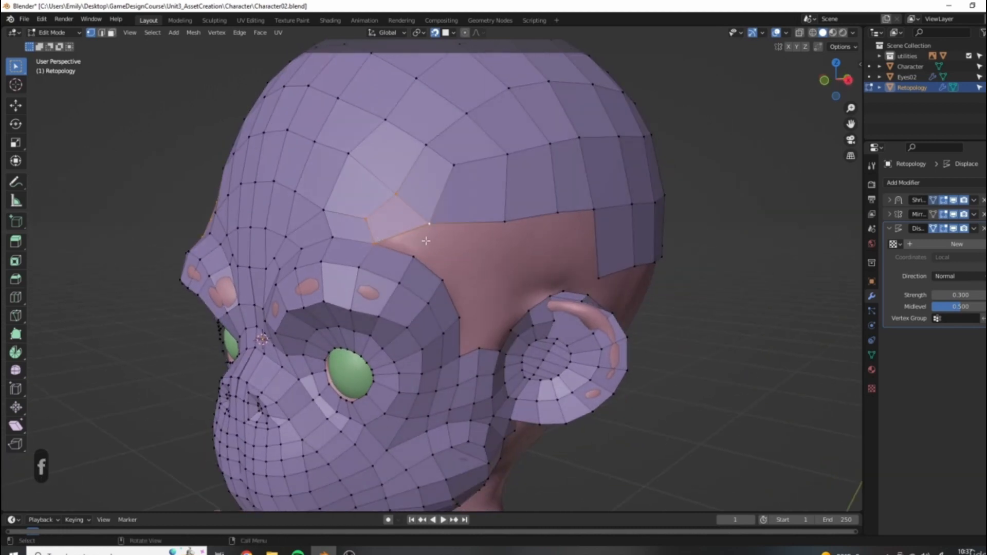
# Step: Extrude a vertex toward the temple, fill the quad between the scalp corner and outer brow, and adjust its position
pyautogui.press('e')
pyautogui.click(469, 264)
pyautogui.keyDown('shift'); pyautogui.click(417, 258); pyautogui.keyUp('shift')
pyautogui.press('f')
pyautogui.click(374, 236)
pyautogui.press('f')
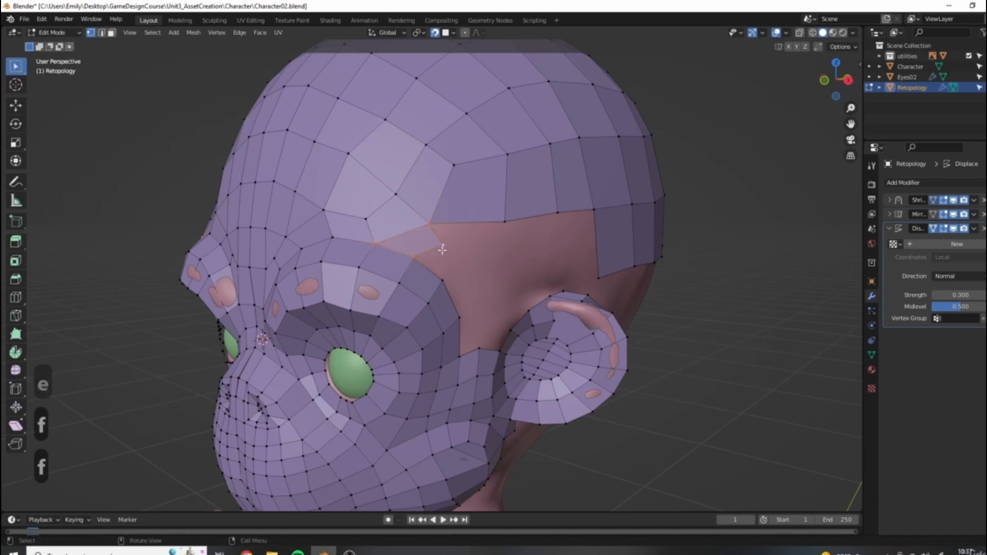
pyautogui.press('g')
pyautogui.click(427, 259)
pyautogui.click(427, 260)
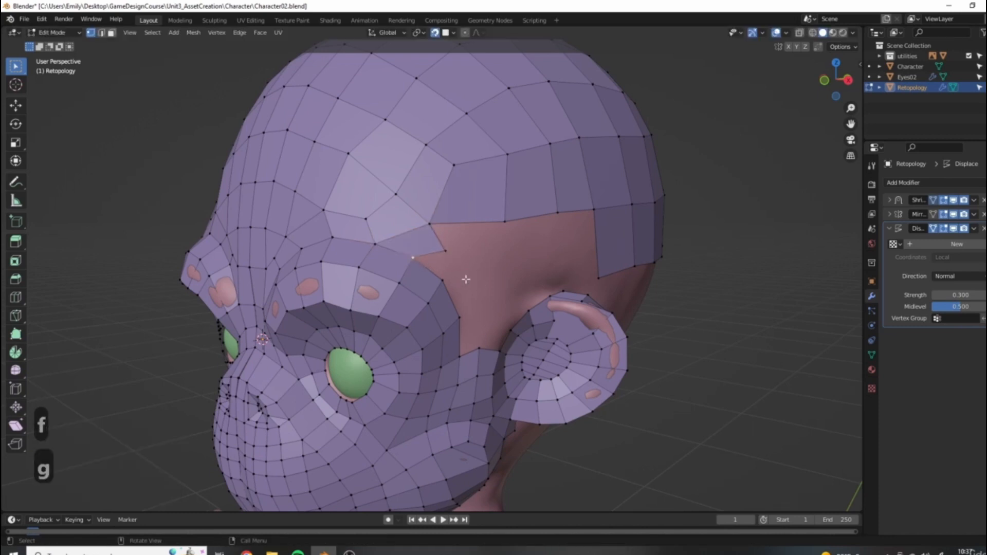
# Step: Fill a strip of quads down the outer edge of the brow to the cheek in front of the ear
pyautogui.press('f')
pyautogui.click(474, 282)
pyautogui.click(455, 300)
pyautogui.press('f')
pyautogui.click(476, 311)
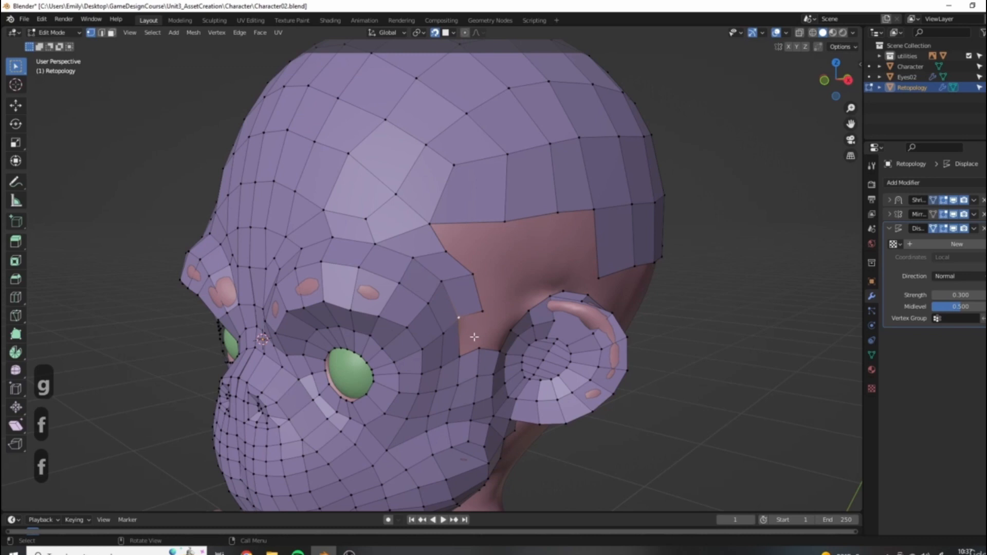
pyautogui.click(470, 352)
pyautogui.press('f')
# Step: Reposition the vertices along the temple opening's front border, up to the scalp corner
pyautogui.click(472, 274)
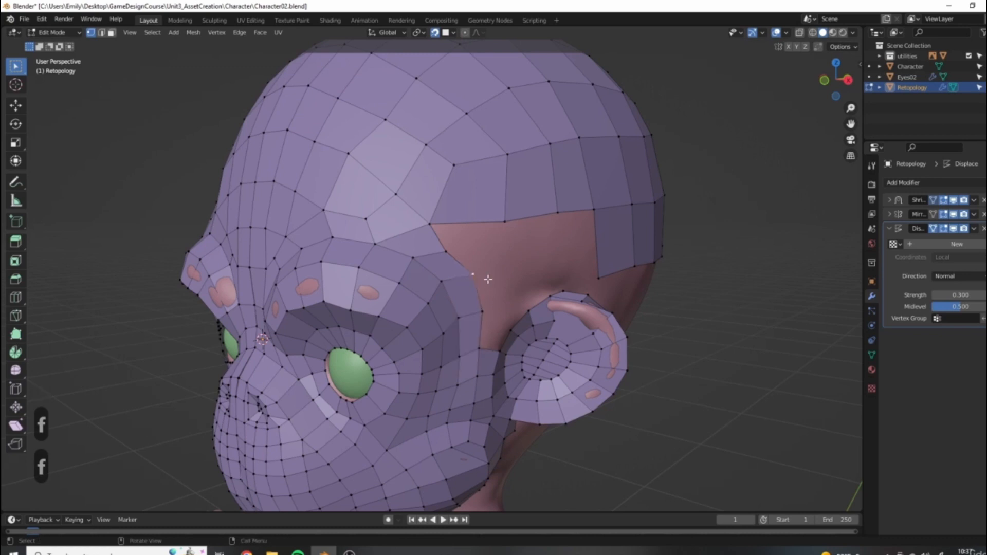
pyautogui.press('g')
pyautogui.click(485, 285)
pyautogui.click(447, 252)
pyautogui.press('g')
pyautogui.click(451, 251)
pyautogui.click(428, 220)
pyautogui.press('g')
pyautogui.click(436, 205)
# Step: Reposition the forehead vertices above the outer brow to even out the surrounding quads
pyautogui.click(396, 193)
pyautogui.press('g')
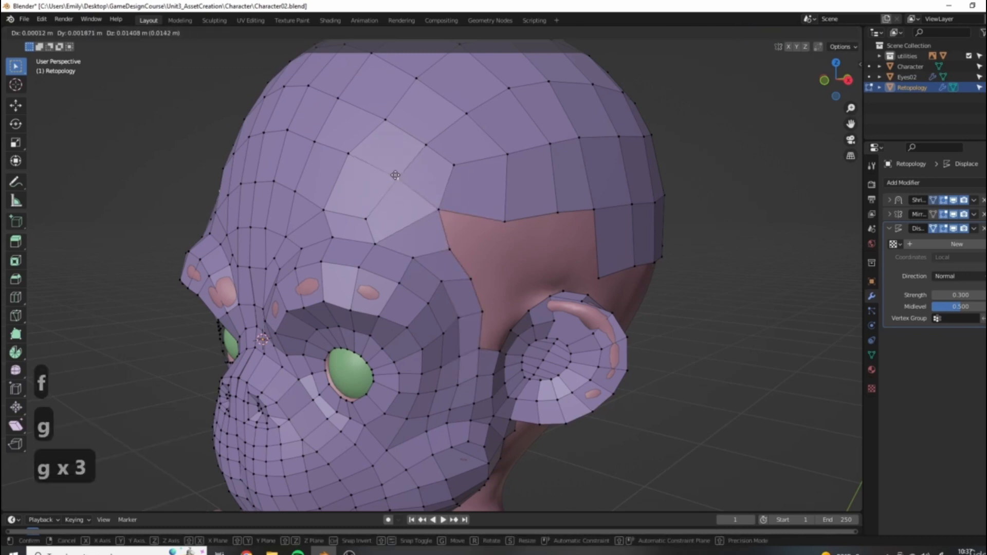
pyautogui.click(396, 177)
pyautogui.click(344, 153)
pyautogui.press('g')
pyautogui.click(318, 142)
pyautogui.press('g')
pyautogui.click(324, 136)
pyautogui.click(456, 169)
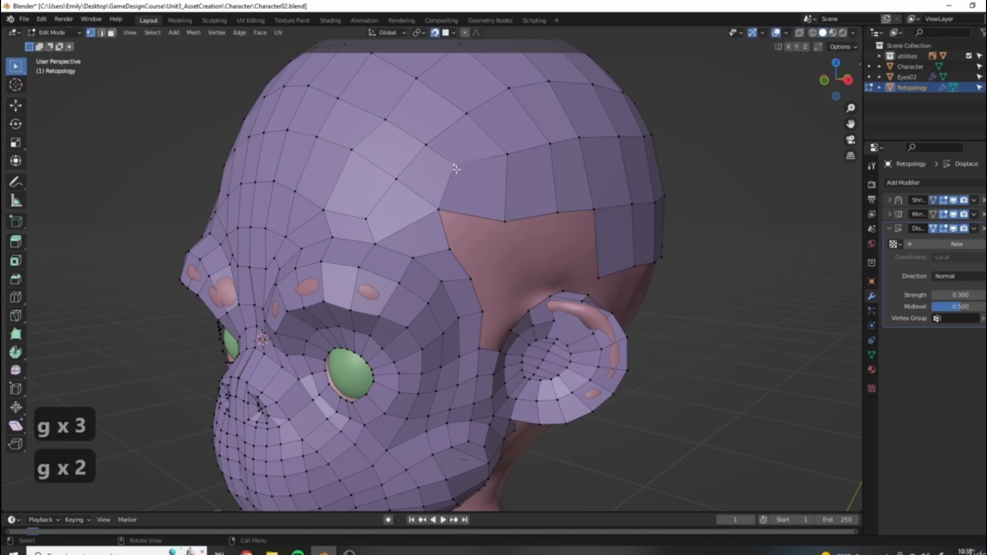
pyautogui.press('g')
pyautogui.click(461, 172)
# Step: Reposition the vertices along the scalp's lower edge and the row above it, over the ear
pyautogui.moveTo(552, 200); pyautogui.dragTo(495, 226, button='middle')
pyautogui.scroll(-6, 504, 236)
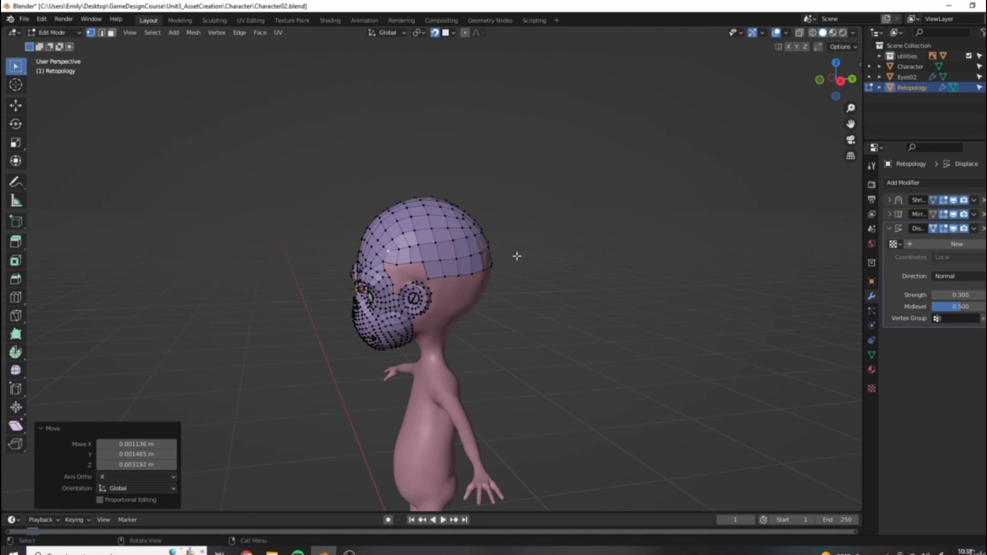
pyautogui.scroll(5, 517, 255)
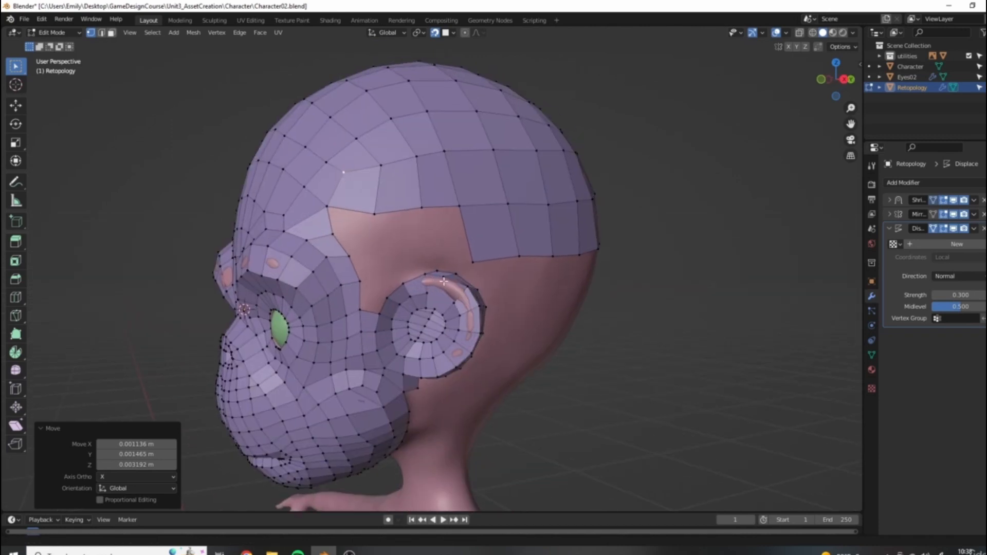
pyautogui.click(469, 268)
pyautogui.press('g')
pyautogui.click(492, 270)
pyautogui.click(520, 265)
pyautogui.press('g')
pyautogui.click(511, 262)
pyautogui.click(511, 217)
pyautogui.press('g')
pyautogui.click(509, 217)
pyautogui.click(466, 216)
# Step: Extend the scalp's lower row forward with quads toward the temple opening
pyautogui.click(470, 214)
pyautogui.press('f')
pyautogui.click(434, 258)
pyautogui.click(424, 218)
pyautogui.press('f')
pyautogui.click(392, 260)
pyautogui.moveTo(391, 260); pyautogui.dragTo(401, 288, button='middle')
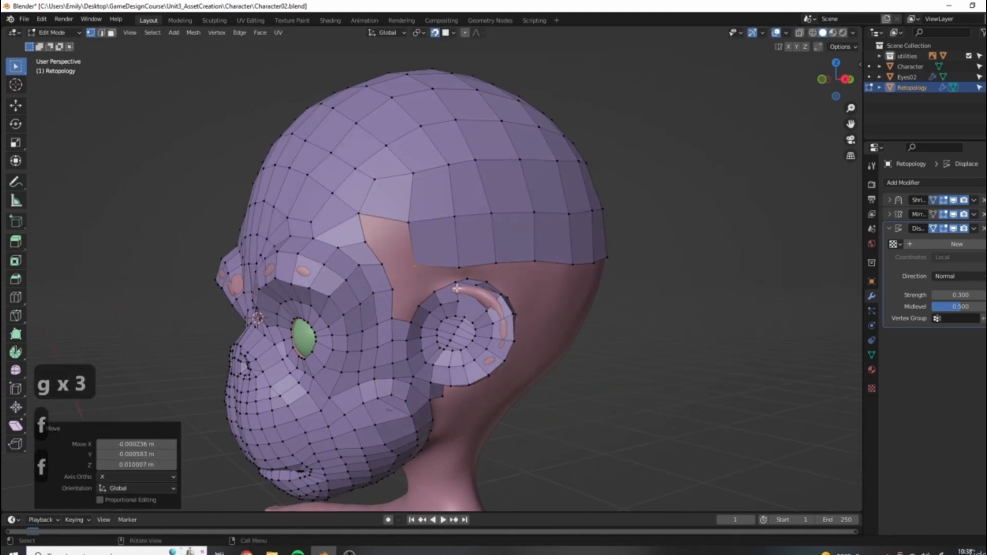
# Step: Fill the faces joining the cheek, the front of the ear and the scalp row's lower front corner
pyautogui.scroll(2, 401, 288)
pyautogui.keyDown('shift'); pyautogui.click(409, 326); pyautogui.keyUp('shift')
pyautogui.keyDown('shift'); pyautogui.click(417, 314); pyautogui.keyUp('shift')
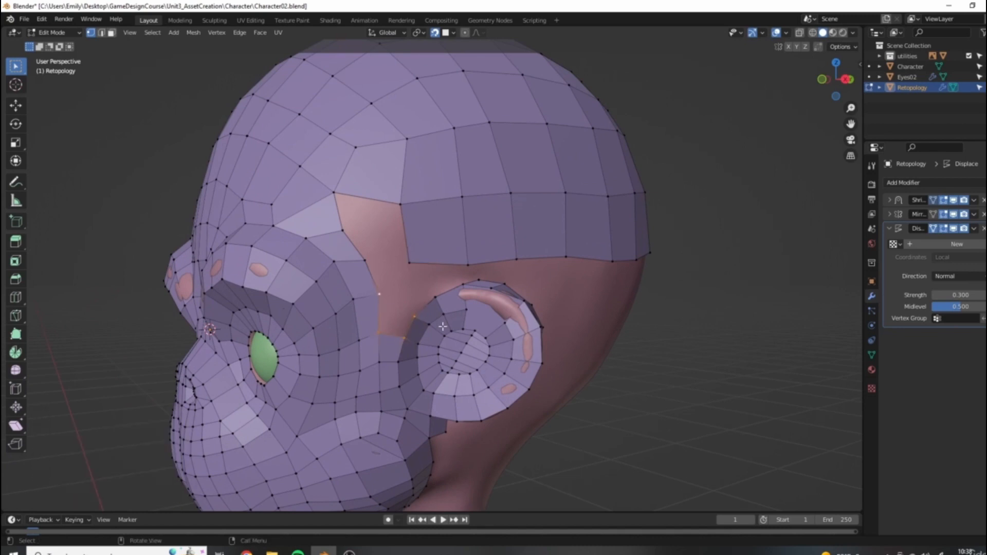
pyautogui.press('f')
pyautogui.moveTo(443, 326); pyautogui.dragTo(360, 320, button='middle')
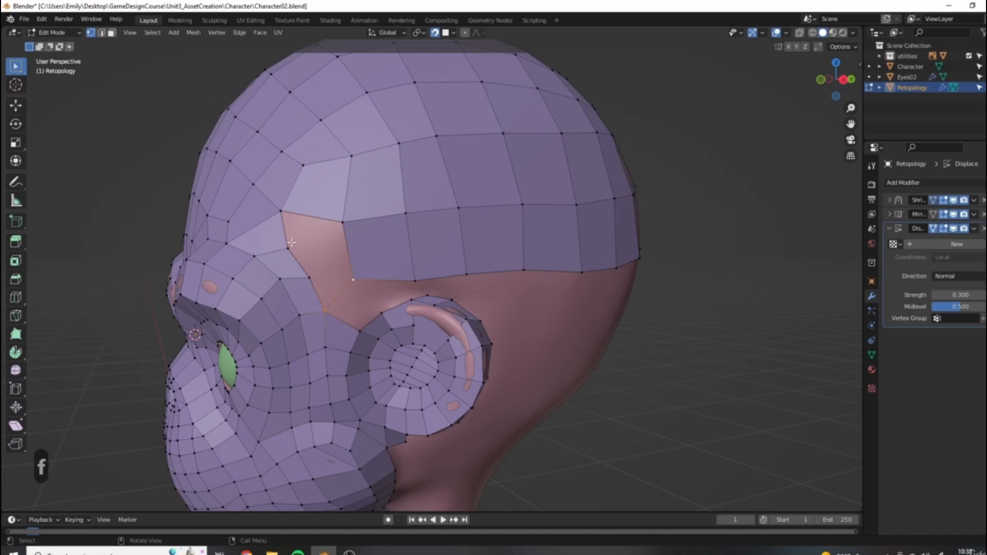
pyautogui.click(360, 327)
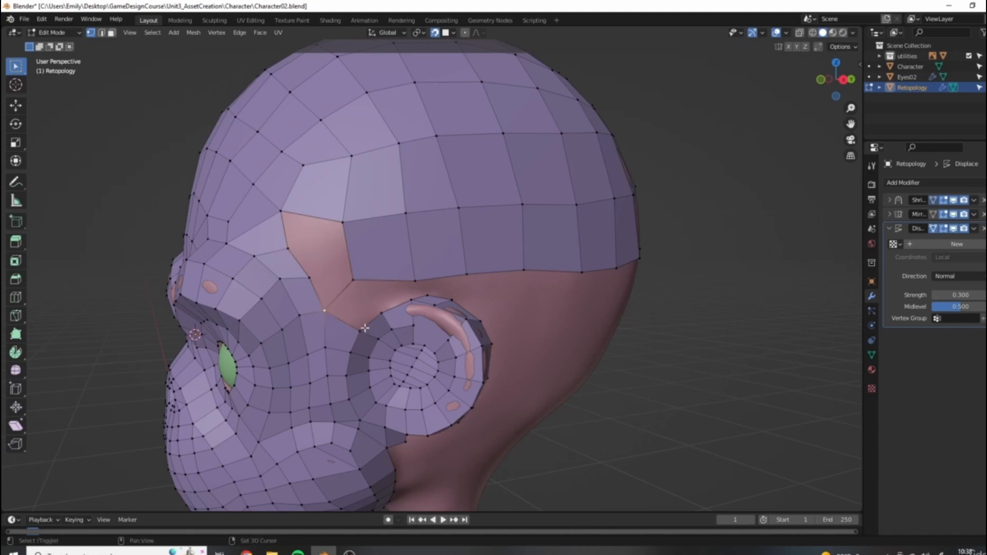
pyautogui.keyDown('shift'); pyautogui.click(360, 279); pyautogui.keyUp('shift')
pyautogui.press('f')
# Step: Adjust the vertices around the temple and fill the remaining temple opening with faces
pyautogui.moveTo(360, 278); pyautogui.dragTo(406, 291, button='middle')
pyautogui.press('g')
pyautogui.click(405, 291)
pyautogui.press('g')
pyautogui.click(440, 289)
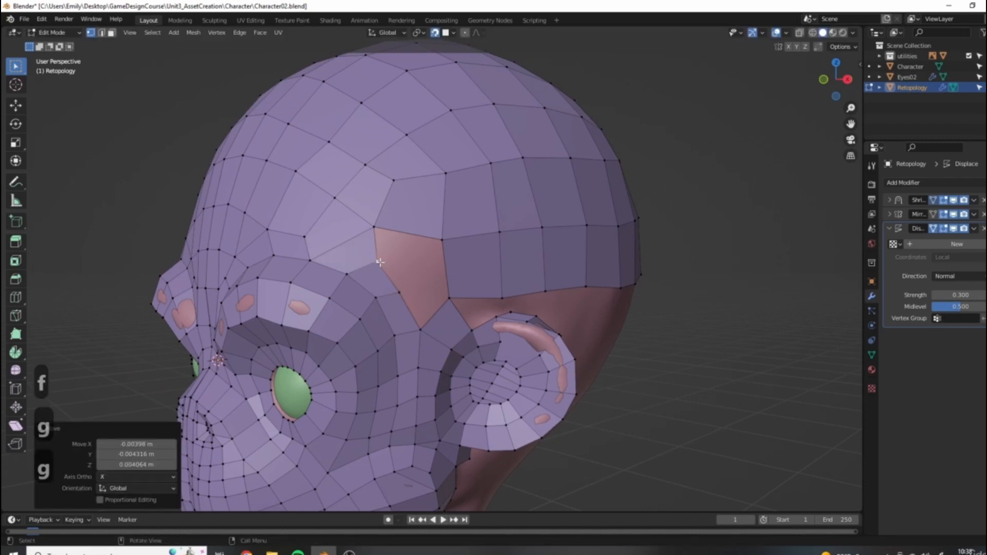
pyautogui.press('f')
pyautogui.press('f')
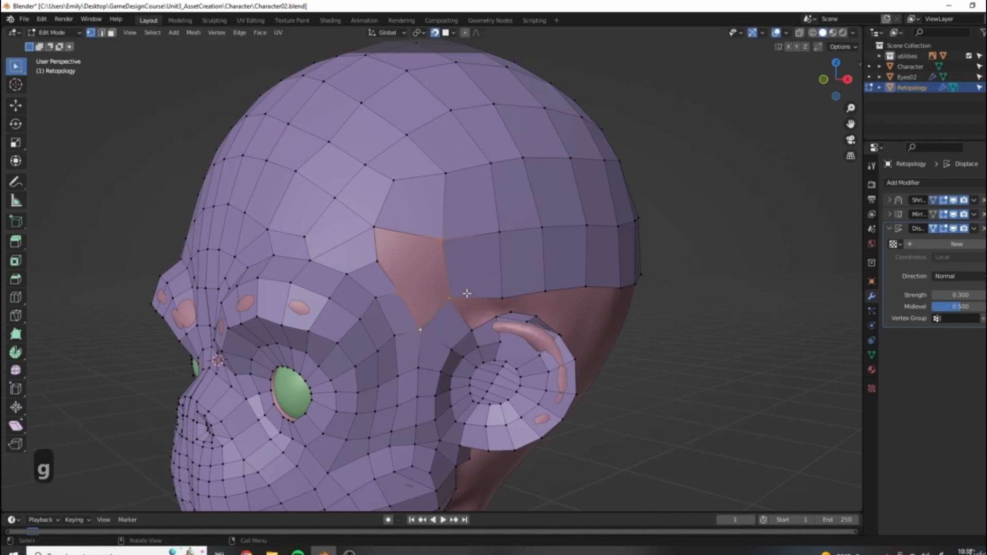
pyautogui.click(401, 290)
pyautogui.press('f')
# Step: Reposition the vertex on the ear's upper front rim
pyautogui.scroll(-5, 453, 297)
pyautogui.moveTo(565, 323); pyautogui.dragTo(462, 293, button='middle')
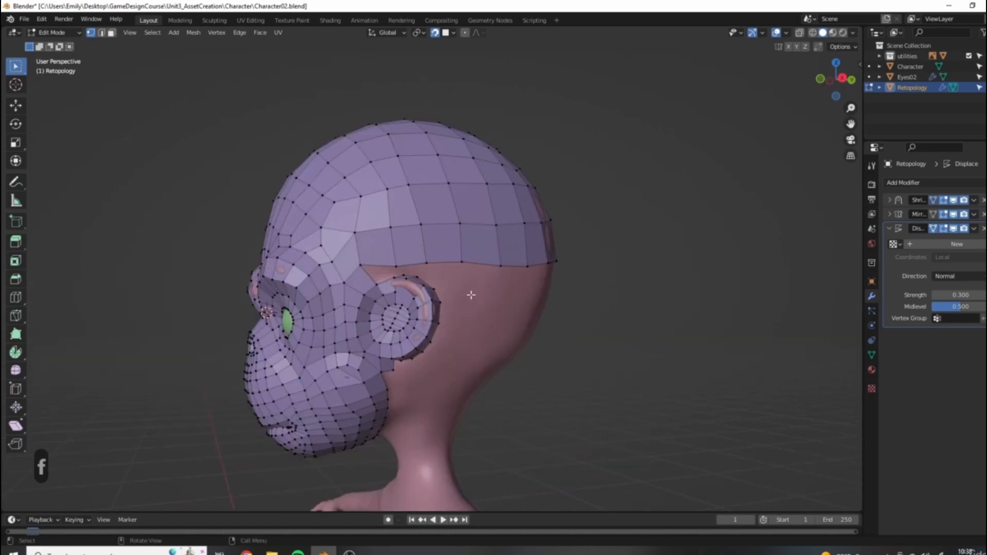
pyautogui.scroll(5, 371, 316)
pyautogui.press('g')
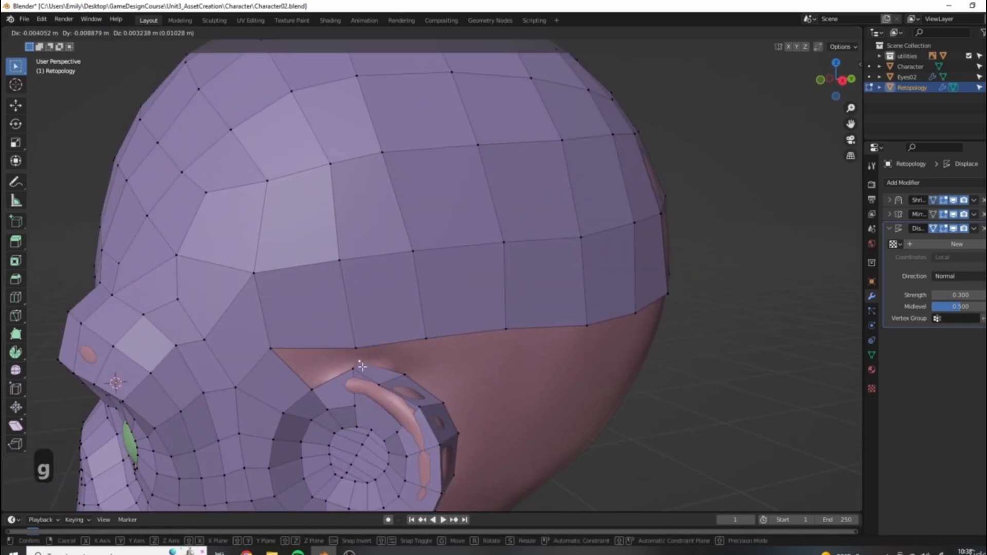
pyautogui.click(364, 369)
pyautogui.press('g')
pyautogui.click(363, 368)
pyautogui.moveTo(364, 369); pyautogui.dragTo(539, 299, button='middle')
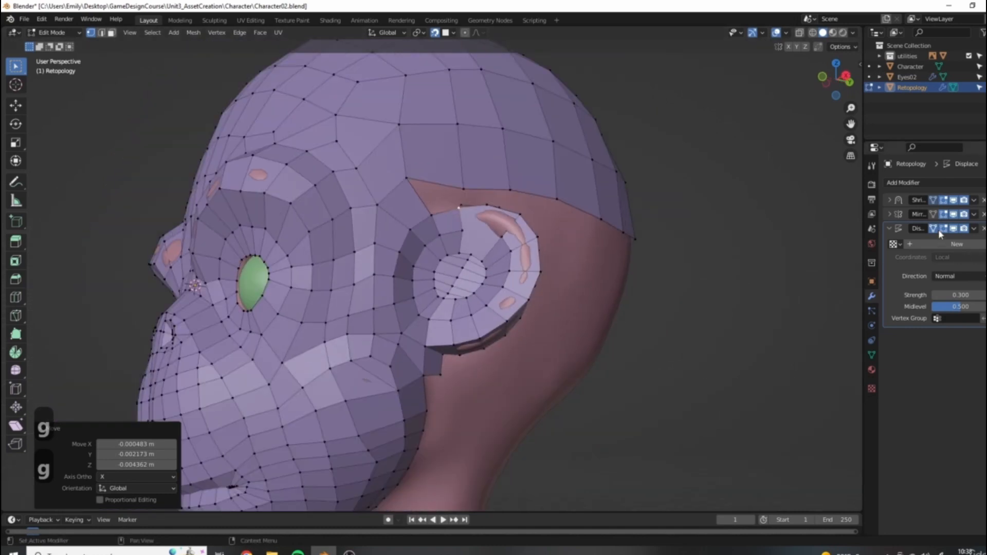
# Step: Try to connect the two middle-ring vertices across the ear's large upper face
pyautogui.scroll(4, 583, 249)
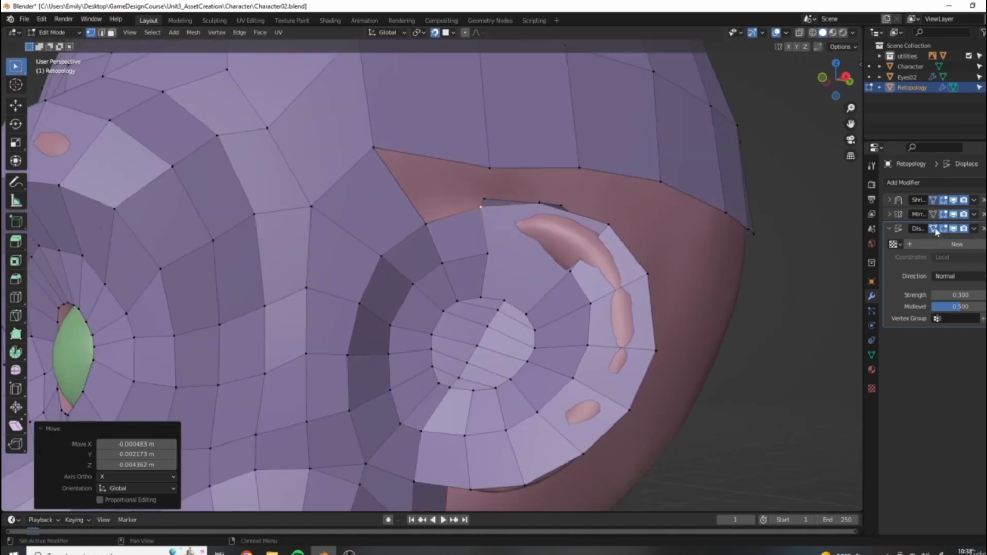
pyautogui.click(953, 229)
pyautogui.click(954, 229)
pyautogui.click(573, 271)
pyautogui.press('z')
pyautogui.click(458, 292)
pyautogui.press('z')
pyautogui.click(546, 296)
pyautogui.keyDown('shift'); pyautogui.click(509, 261); pyautogui.keyUp('shift')
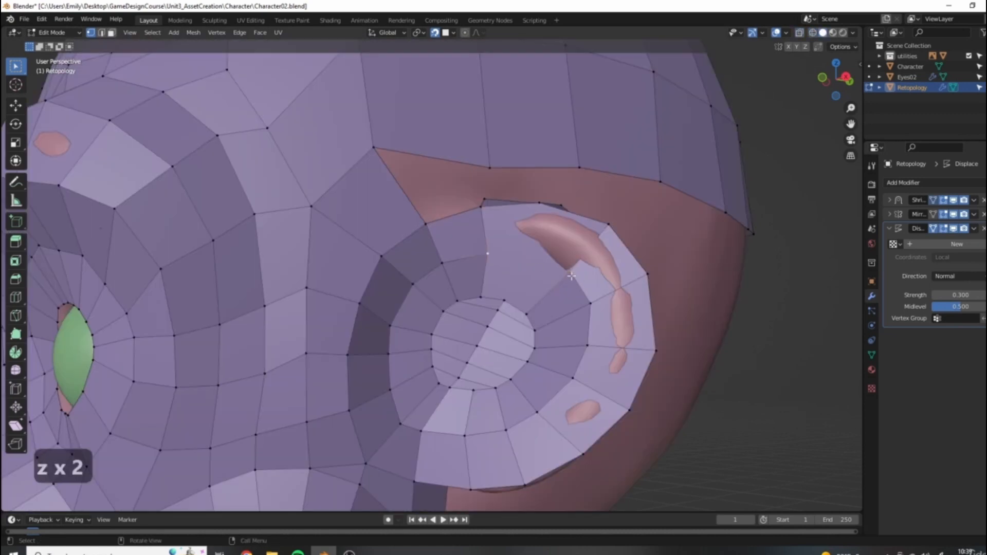
pyautogui.press('j')
pyautogui.hotkey('ctrl', 'z')
# Step: Hide the Character object and connect the two middle-ring vertices across the ear's large upper face
pyautogui.moveTo(572, 282); pyautogui.dragTo(370, 260, button='middle')
pyautogui.scroll(3, 415, 289)
pyautogui.scroll(-3, 558, 335)
pyautogui.scroll(3, 582, 306)
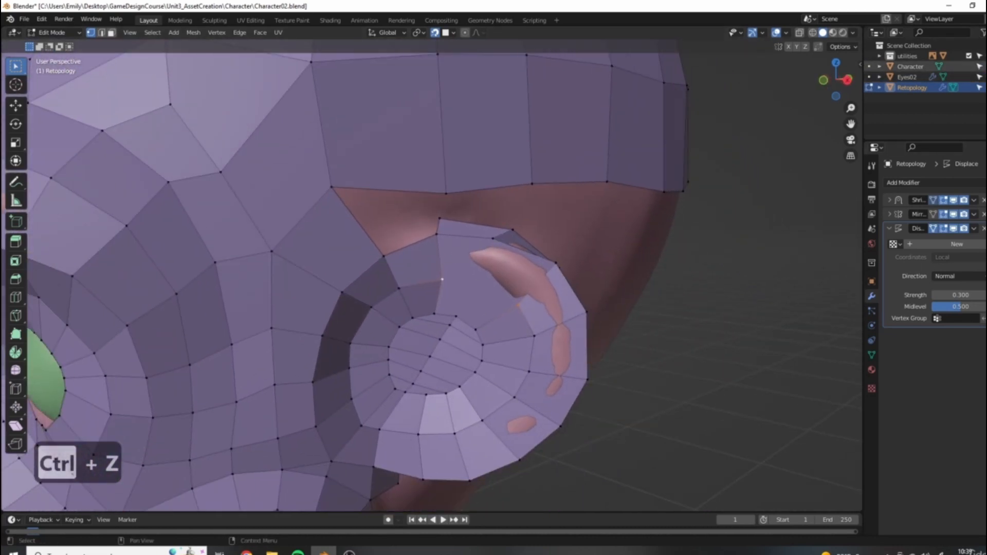
pyautogui.press('h')
pyautogui.moveTo(545, 370); pyautogui.dragTo(585, 349, button='middle')
pyautogui.moveTo(492, 313); pyautogui.dragTo(553, 311, button='middle')
pyautogui.keyDown('shift'); pyautogui.moveTo(506, 151); pyautogui.dragTo(480, 308, button='middle'); pyautogui.keyUp('shift')
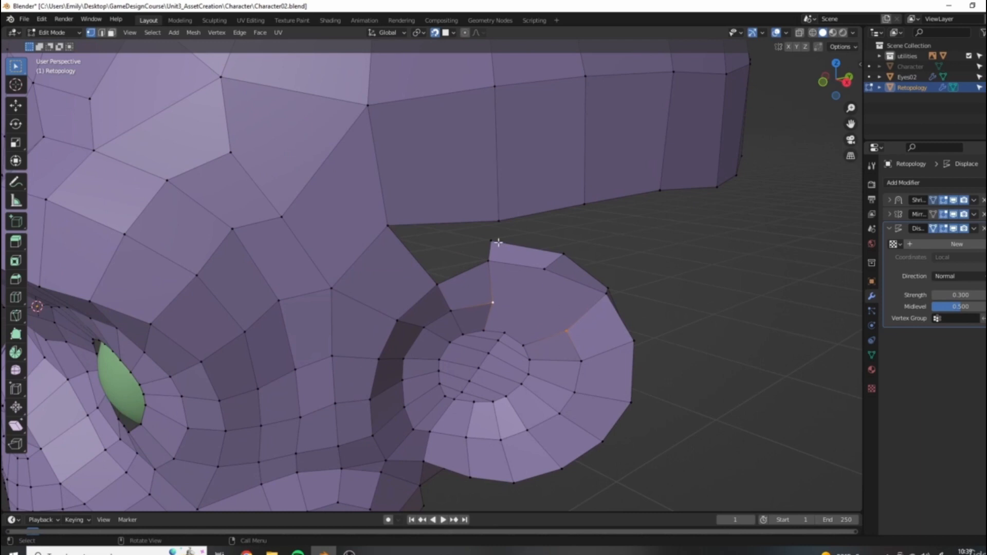
pyautogui.moveTo(595, 327); pyautogui.dragTo(504, 284, button='middle')
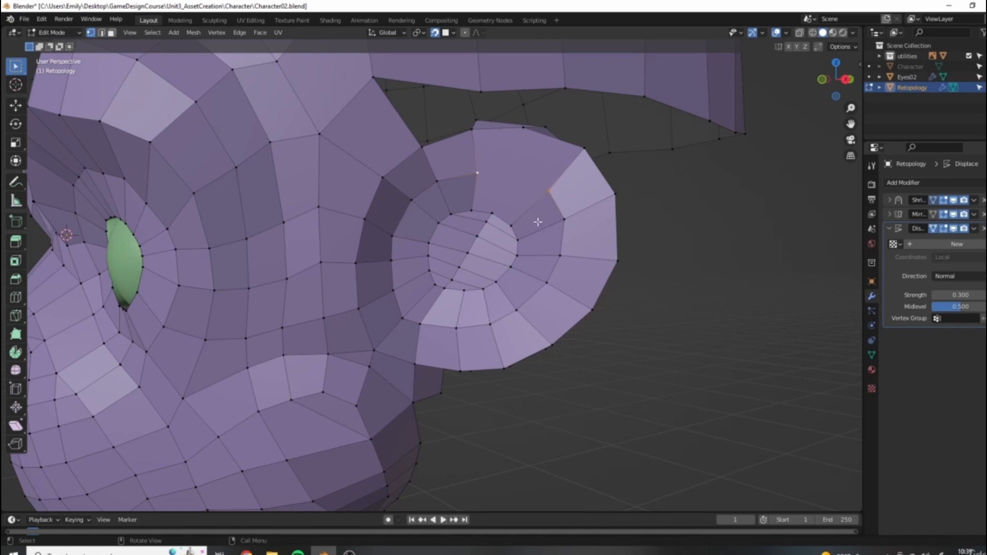
pyautogui.moveTo(538, 221); pyautogui.dragTo(592, 233, button='middle')
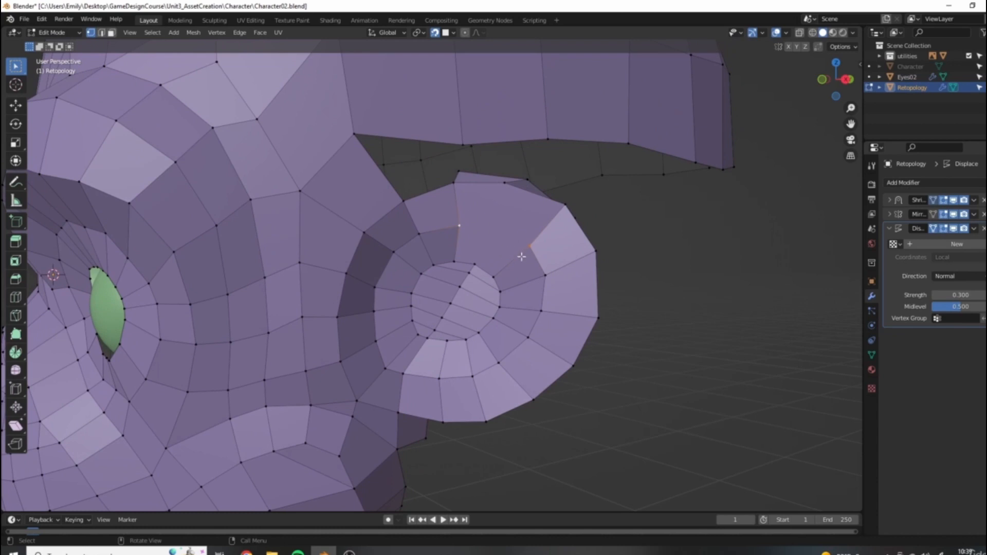
pyautogui.press('j')
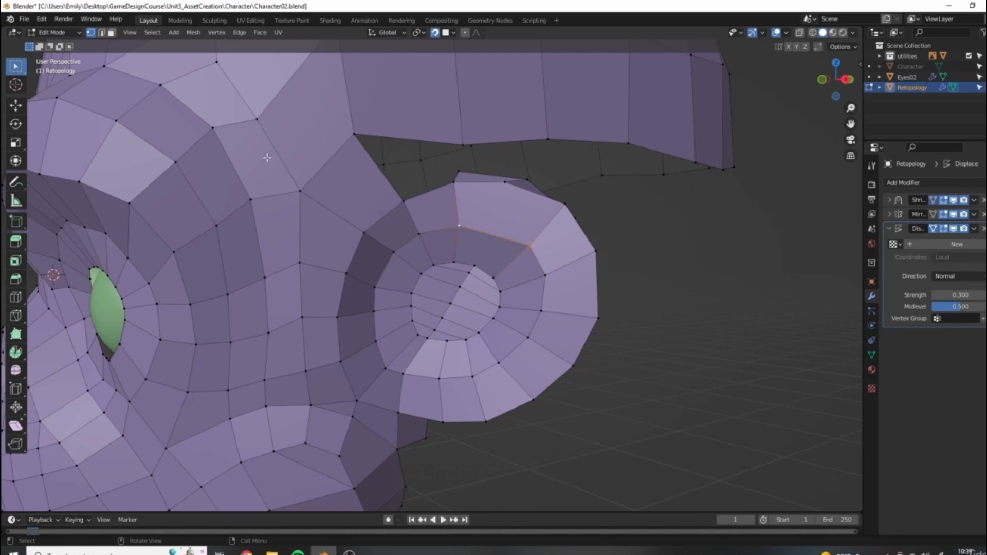
# Step: Connect the inner ear vertex to the upper rim vertex across the ear's middle ring, and nudge the new edges
pyautogui.press('3')
pyautogui.click(501, 232)
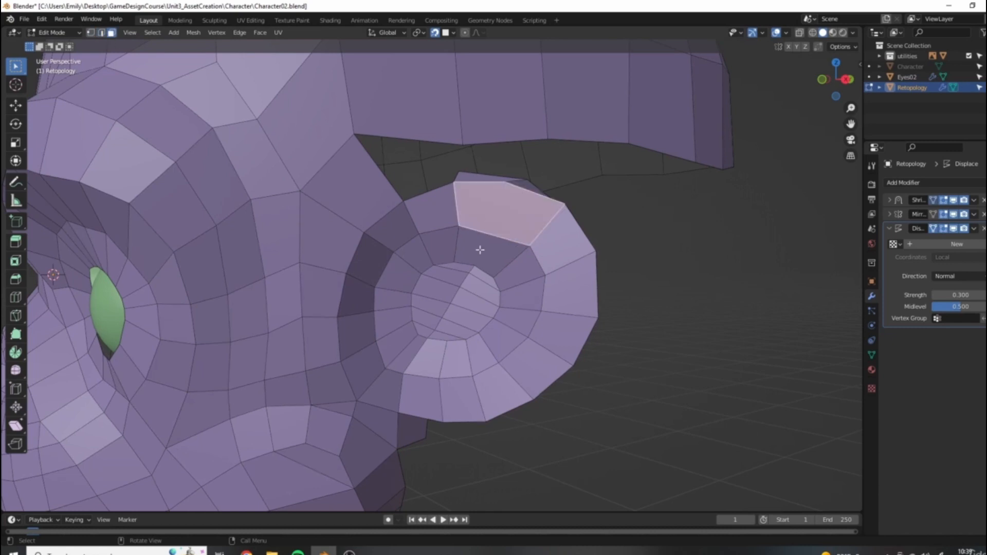
pyautogui.click(91, 33)
pyautogui.click(475, 261)
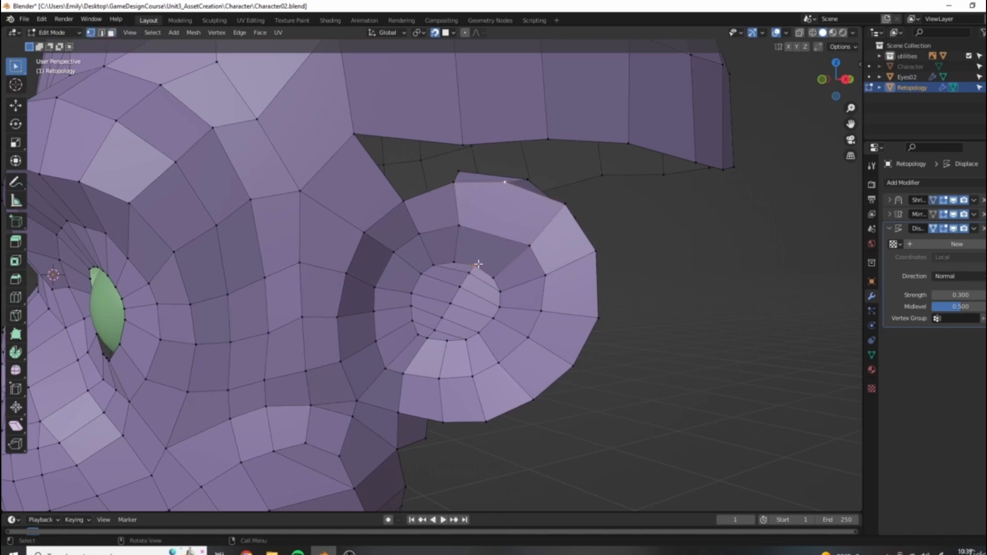
pyautogui.keyDown('shift'); pyautogui.click(508, 186); pyautogui.keyUp('shift')
pyautogui.press('j')
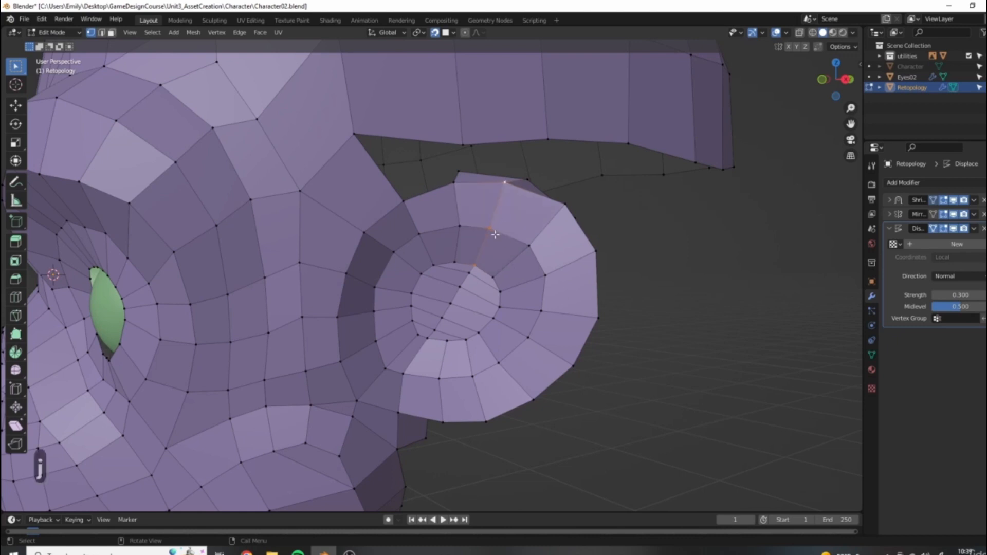
pyautogui.press('g')
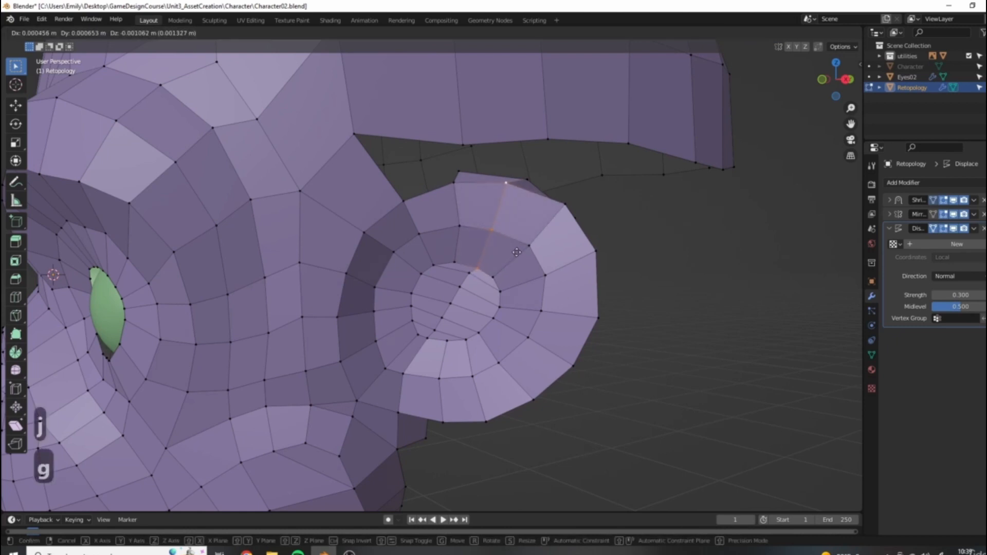
pyautogui.click(516, 250)
# Step: Switch to Object Mode and examine the shape of the retopologized head and ear
pyautogui.scroll(-6, 514, 257)
pyautogui.press('Tab')
pyautogui.moveTo(389, 317); pyautogui.dragTo(410, 290, button='middle')
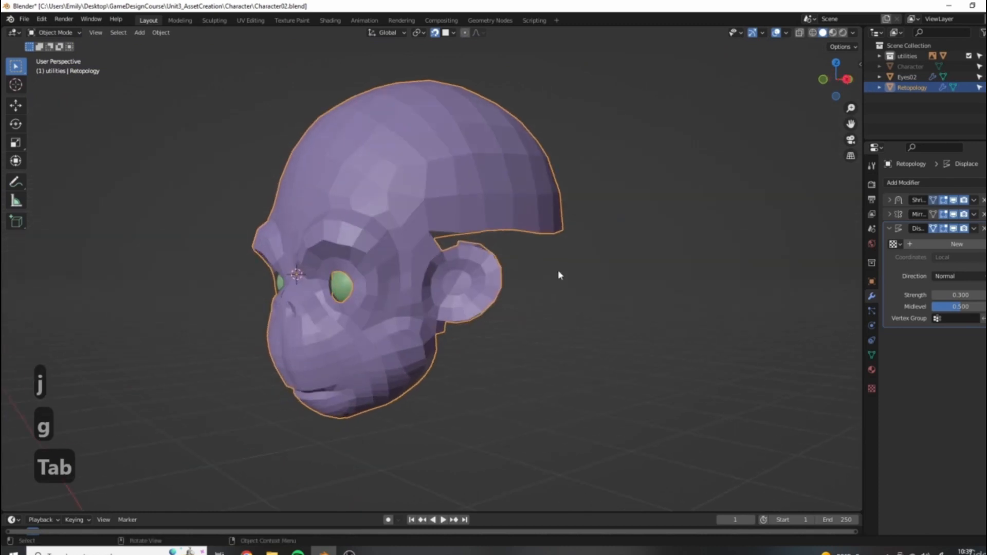
pyautogui.keyDown('shift'); pyautogui.moveTo(560, 273); pyautogui.dragTo(616, 253, button='middle'); pyautogui.keyUp('shift')
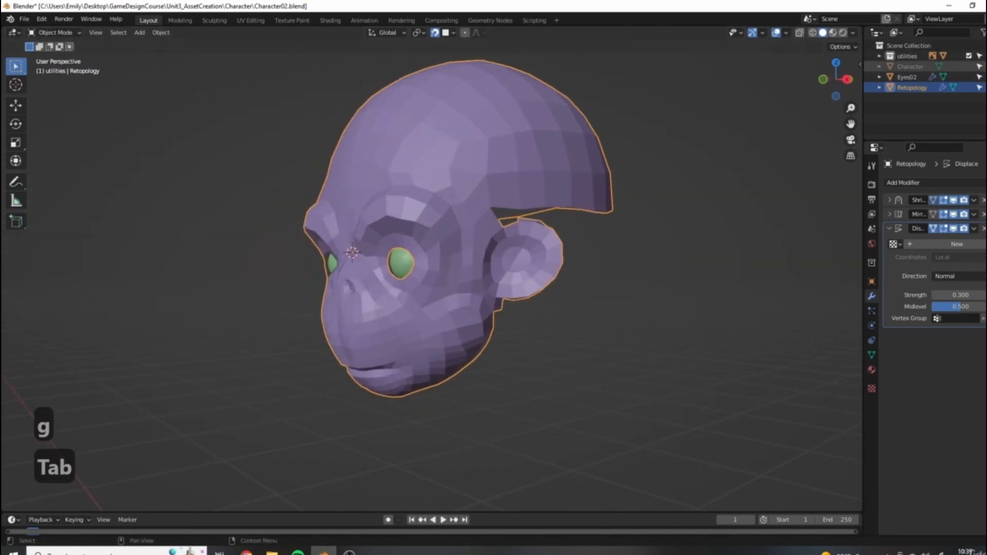
# Step: Show the Character object, return the Retopology mesh to Edit Mode and save the file
pyautogui.click(982, 66)
pyautogui.scroll(3, 580, 224)
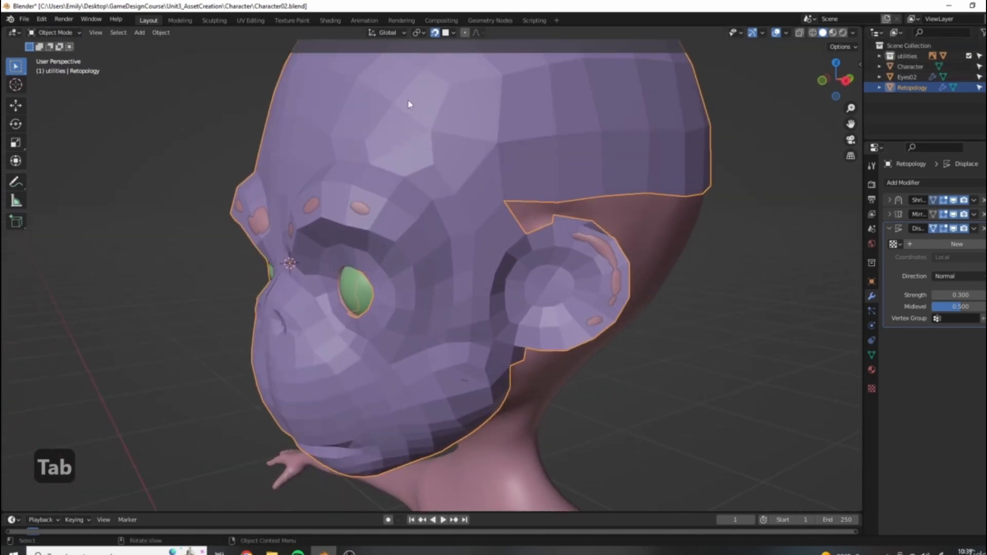
pyautogui.press('Tab')
pyautogui.hotkey('ctrl', 's')
pyautogui.scroll(2, 462, 193)
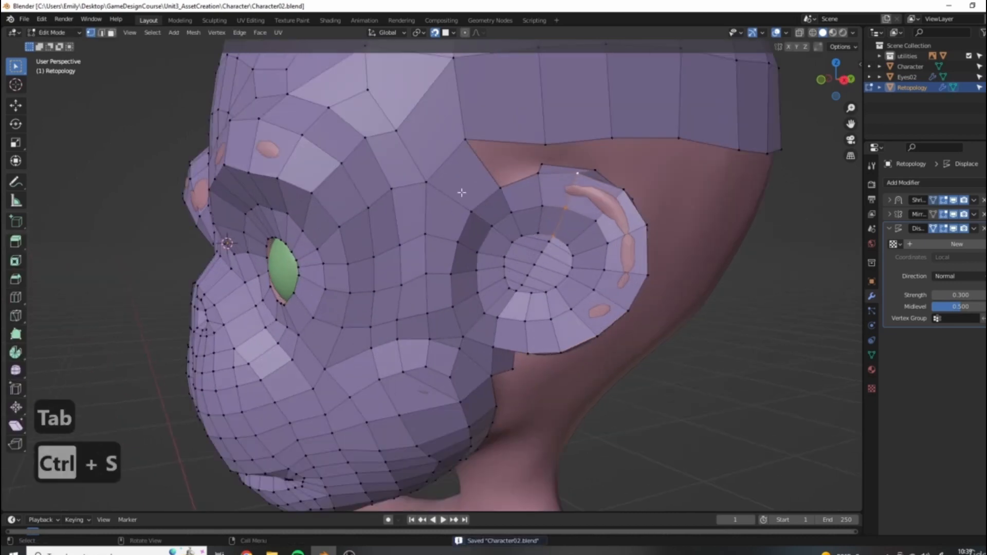
# Step: Fill a face between the scalp's corner vertex and the ear's upper front rim vertices
pyautogui.scroll(3, 504, 227)
pyautogui.click(522, 306)
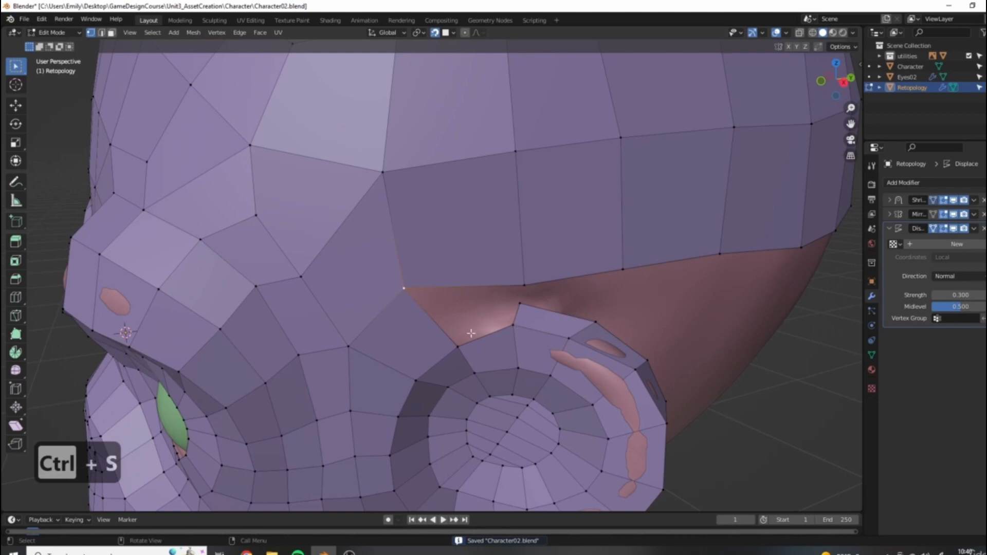
pyautogui.keyDown('shift'); pyautogui.click(459, 345); pyautogui.keyUp('shift')
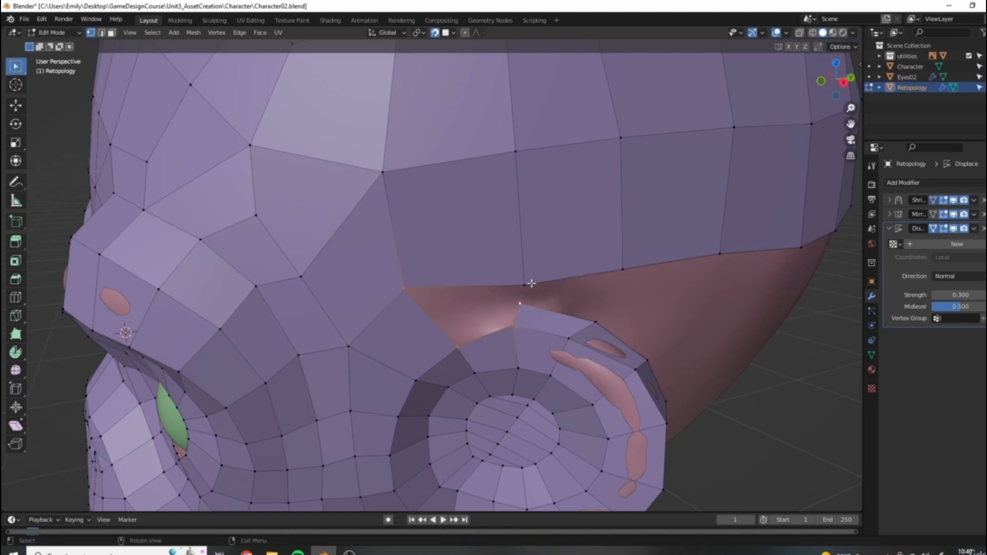
pyautogui.press('f')
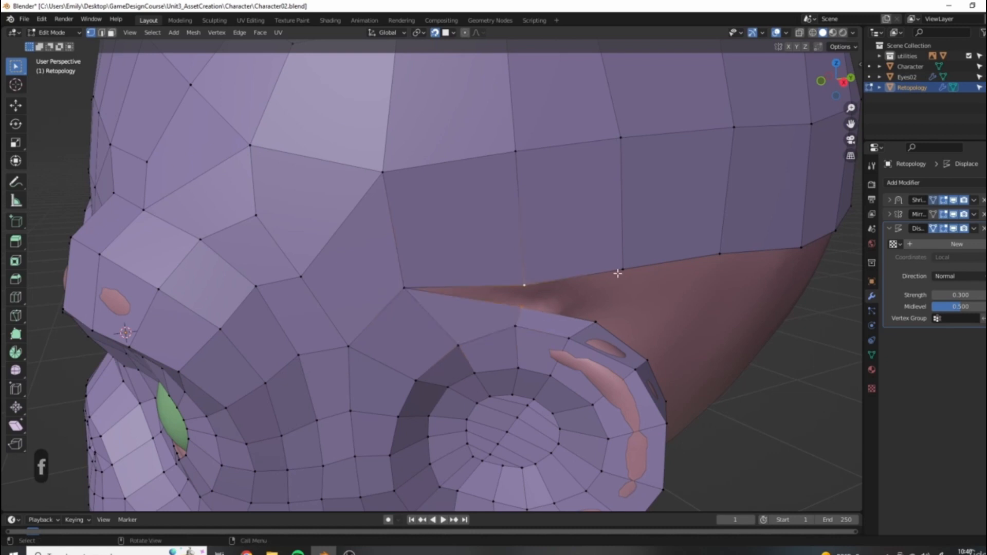
# Step: Merge the scalp's lower edge vertex with the ear's top rim vertex at center, and nudge the merged vertex
pyautogui.press('m')
pyautogui.click(618, 278)
pyautogui.scroll(-5, 578, 290)
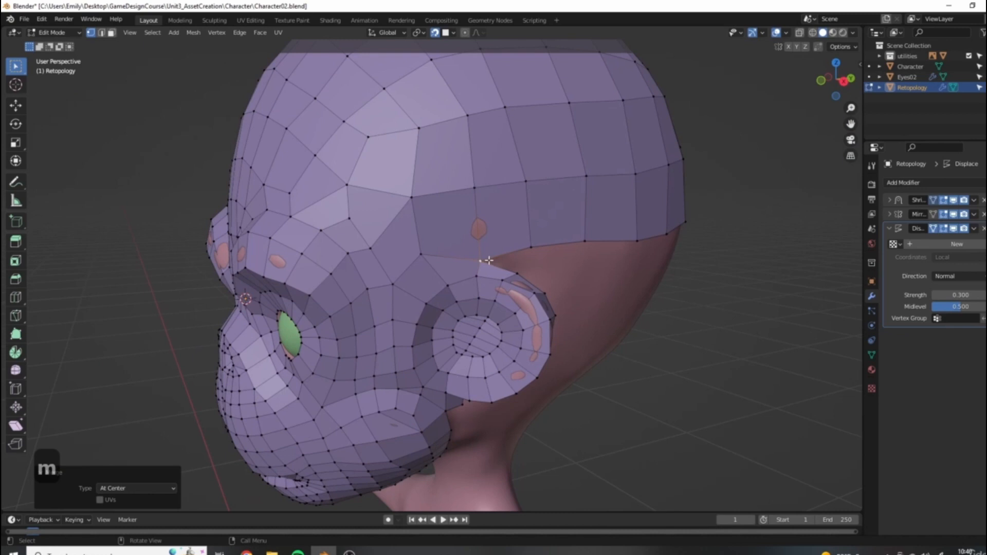
pyautogui.press('g')
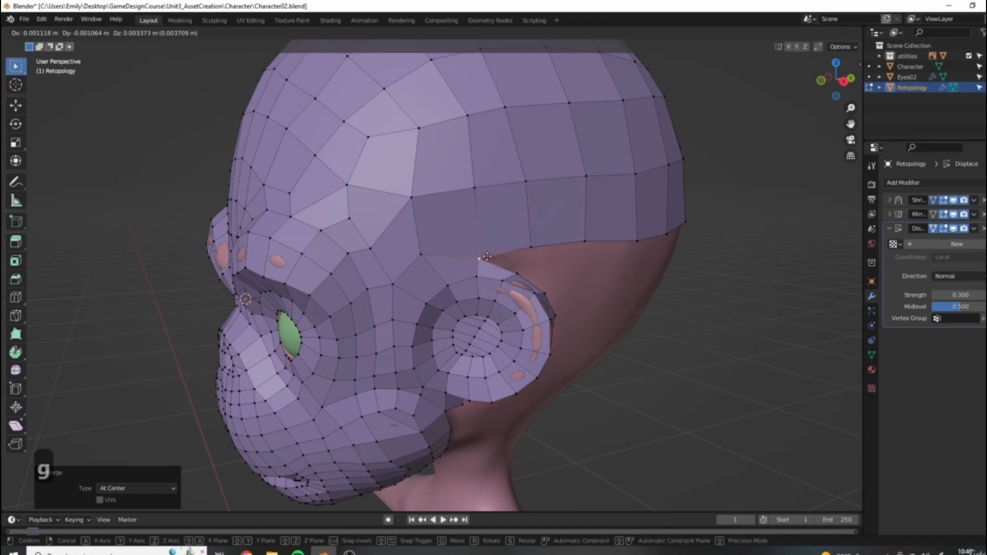
pyautogui.click(487, 257)
# Step: Extrude the ear's top rim vertex backward, fill a face up to the scalp's lower edge, and nudge it
pyautogui.scroll(-4, 486, 257)
pyautogui.moveTo(487, 256); pyautogui.dragTo(383, 264, button='middle')
pyautogui.scroll(3, 480, 272)
pyautogui.scroll(3, 354, 261)
pyautogui.click(279, 265)
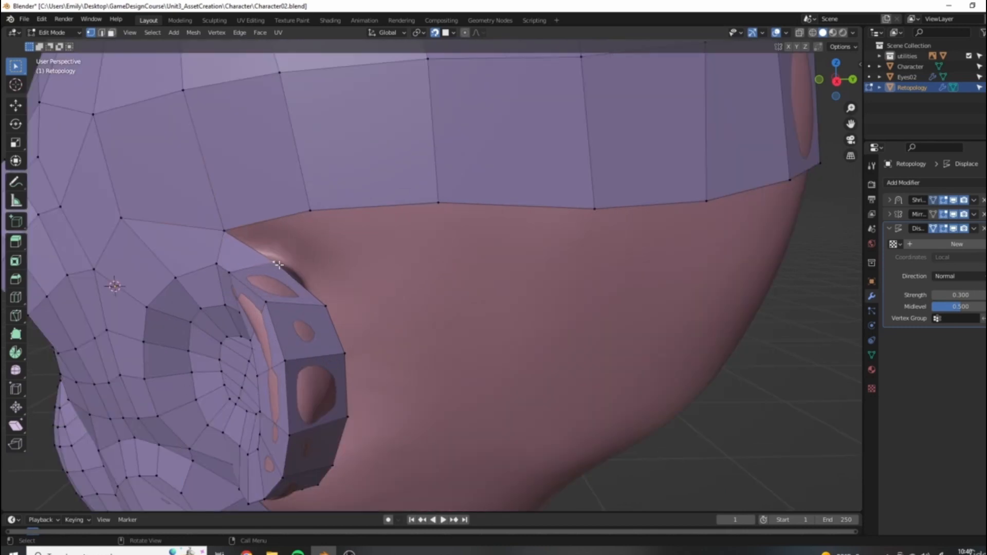
pyautogui.press('e')
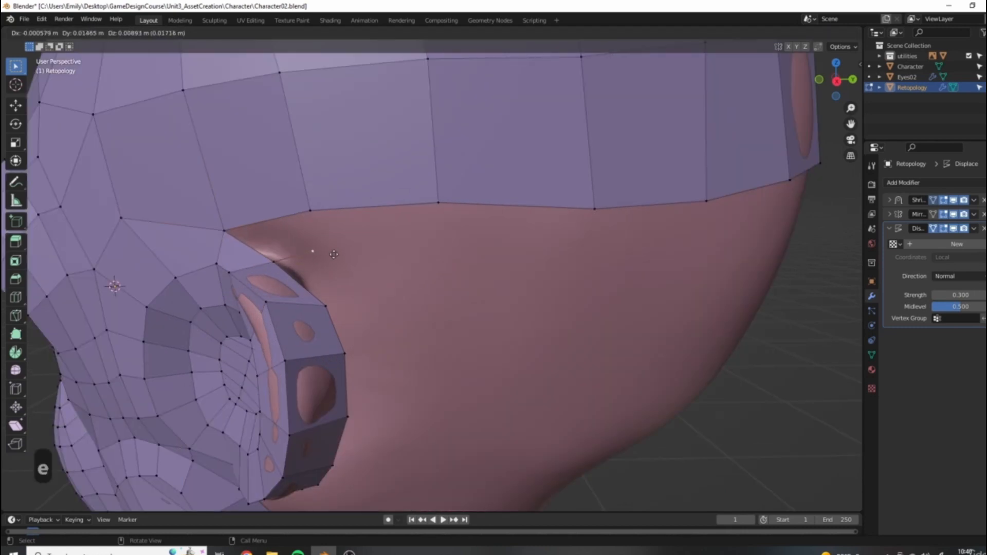
pyautogui.click(314, 252)
pyautogui.keyDown('shift'); pyautogui.click(311, 215); pyautogui.keyUp('shift')
pyautogui.keyDown('shift'); pyautogui.click(262, 254); pyautogui.keyUp('shift')
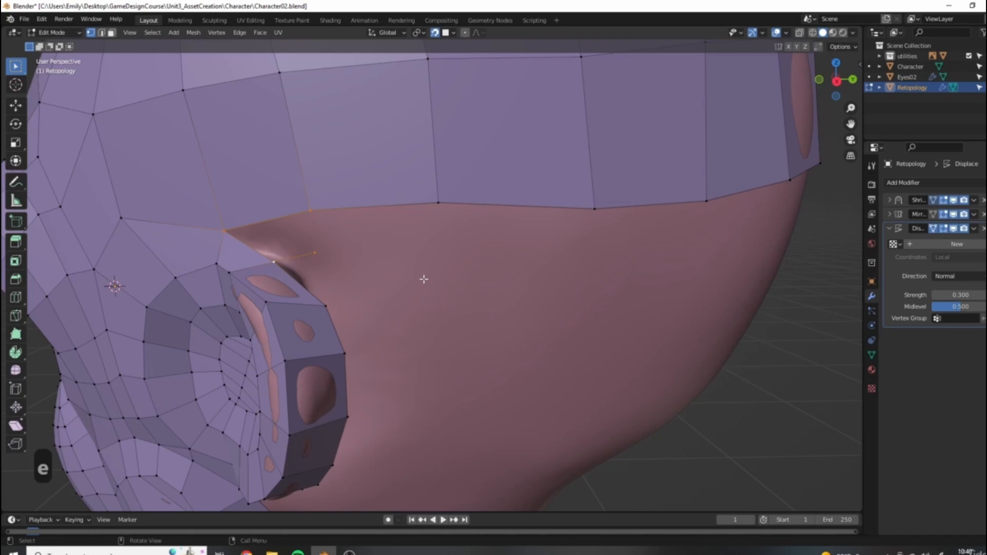
pyautogui.press('f')
pyautogui.press('g')
pyautogui.click(283, 263)
# Step: Extrude the central edges of the scalp's rear border three times down the back of the head
pyautogui.scroll(-6, 283, 264)
pyautogui.moveTo(283, 263); pyautogui.dragTo(489, 254, button='middle')
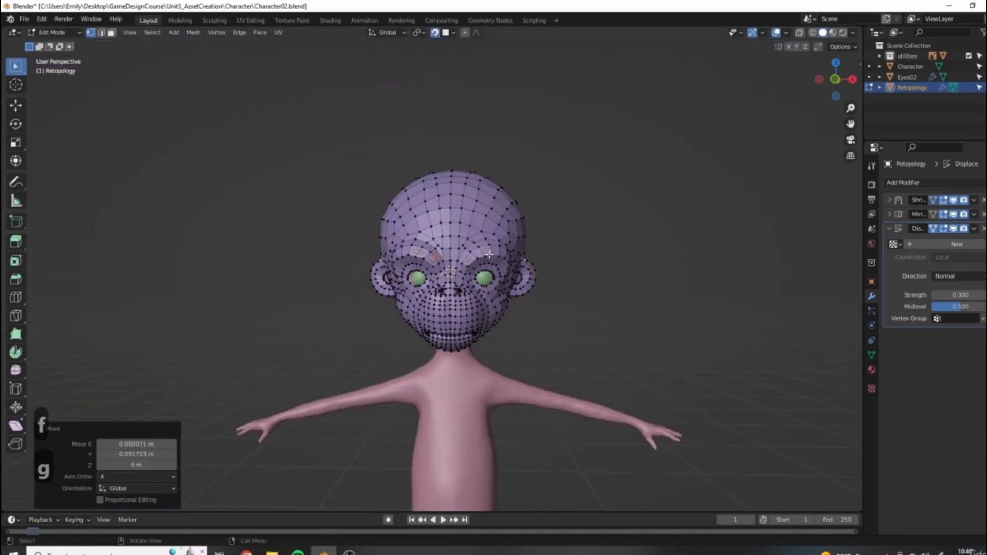
pyautogui.moveTo(624, 287); pyautogui.dragTo(469, 258, button='middle')
pyautogui.scroll(4, 504, 265)
pyautogui.scroll(-2, 469, 258)
pyautogui.moveTo(428, 223); pyautogui.dragTo(463, 257, button='middle')
pyautogui.keyDown('shift'); pyautogui.click(498, 219); pyautogui.keyUp('shift')
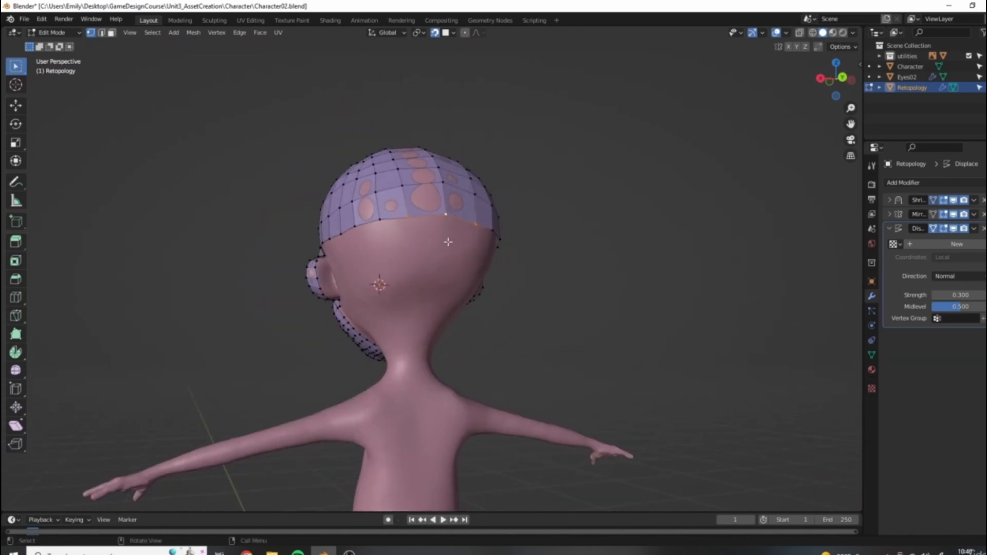
pyautogui.press('e')
pyautogui.click(451, 288)
pyautogui.press('e')
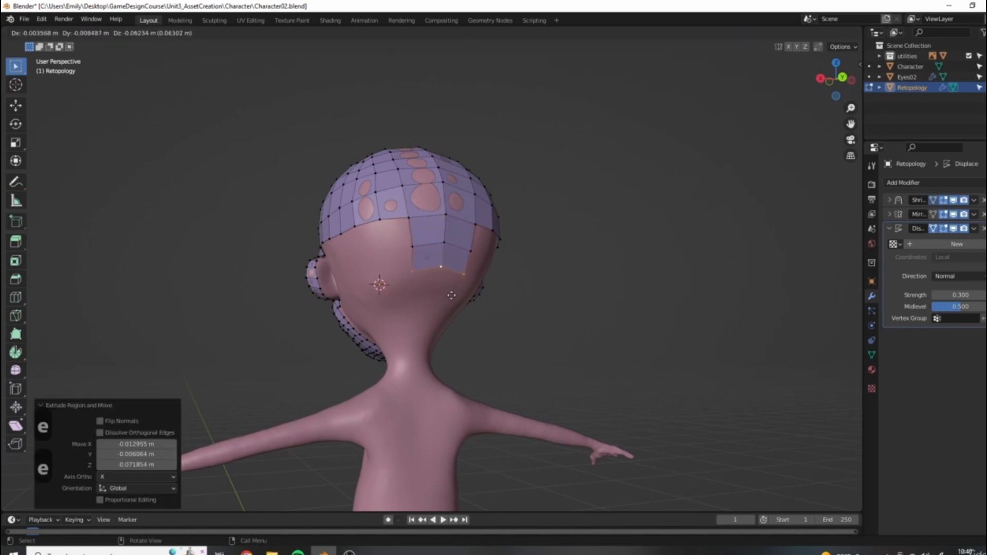
pyautogui.click(450, 307)
pyautogui.press('e')
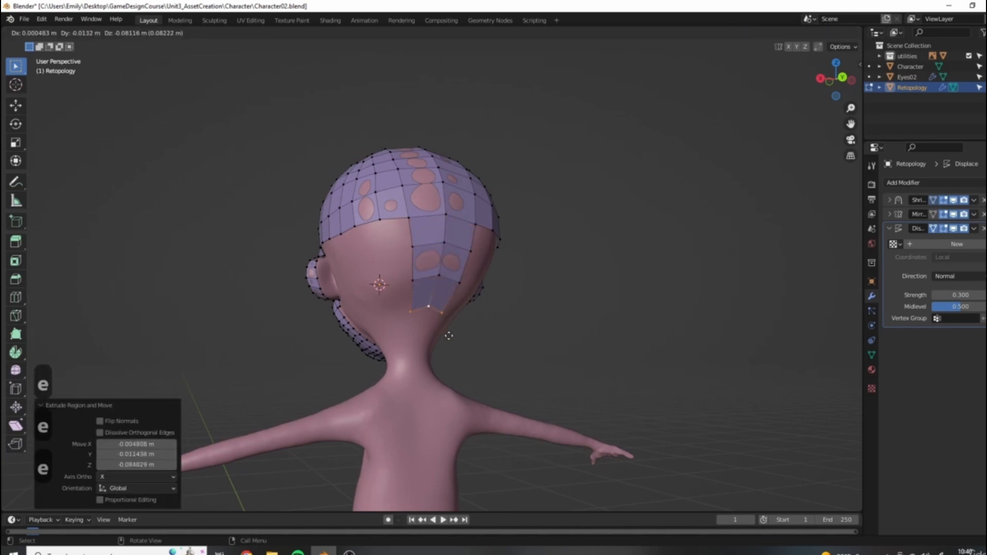
pyautogui.click(448, 329)
# Step: Move the inner vertices of the new back-of-head strip to even out its faces
pyautogui.moveTo(447, 329); pyautogui.dragTo(415, 264, button='middle')
pyautogui.click(452, 239)
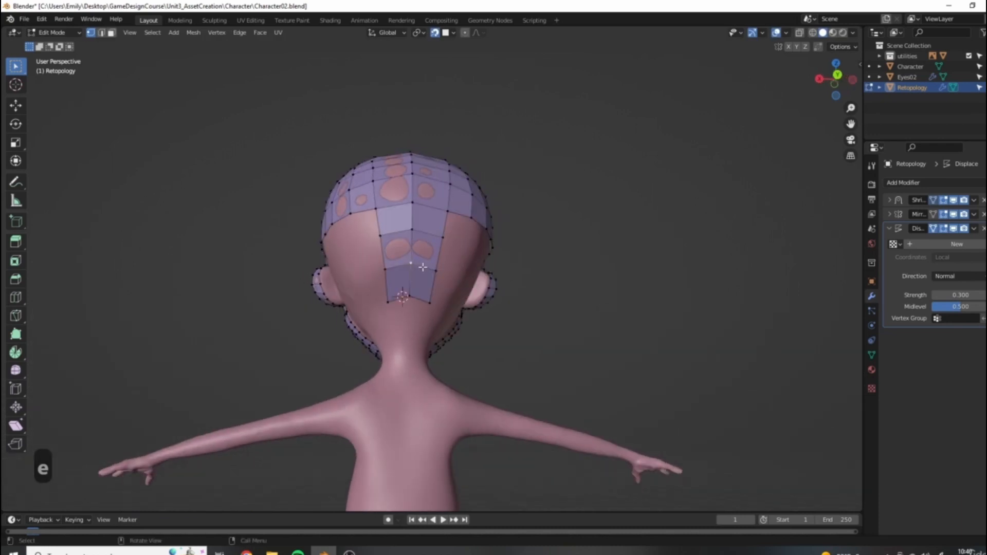
pyautogui.press('g')
pyautogui.click(423, 271)
pyautogui.click(387, 241)
pyautogui.press('g')
pyautogui.click(386, 240)
pyautogui.press('g')
pyautogui.click(383, 237)
# Step: Try to lower the middle bottom vertex of the back strip to straighten its lower edge
pyautogui.moveTo(338, 244); pyautogui.dragTo(390, 252, button='middle')
pyautogui.scroll(4, 411, 252)
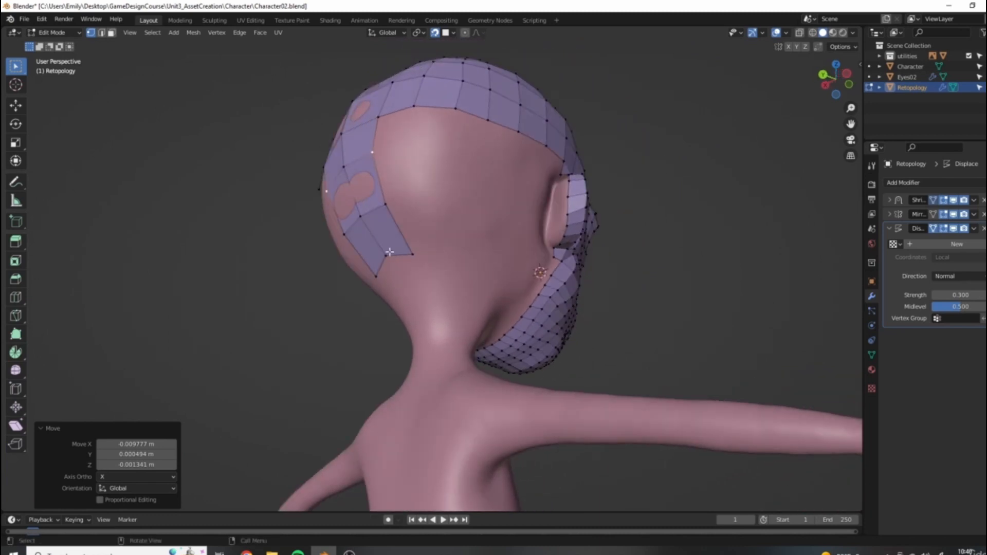
pyautogui.hotkey('ctrl', 'z')
pyautogui.press('f')
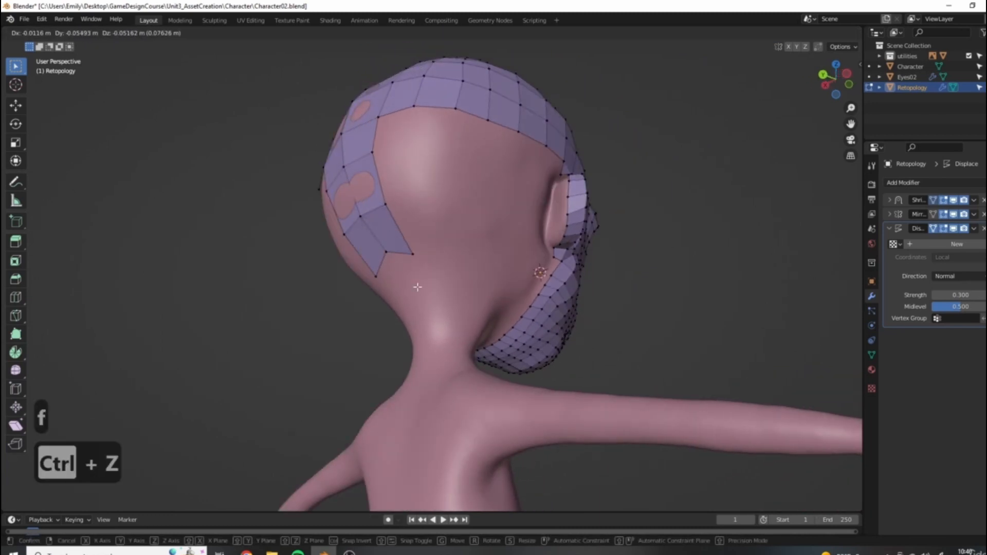
pyautogui.click(462, 359)
pyautogui.moveTo(463, 358); pyautogui.dragTo(477, 282, button='middle')
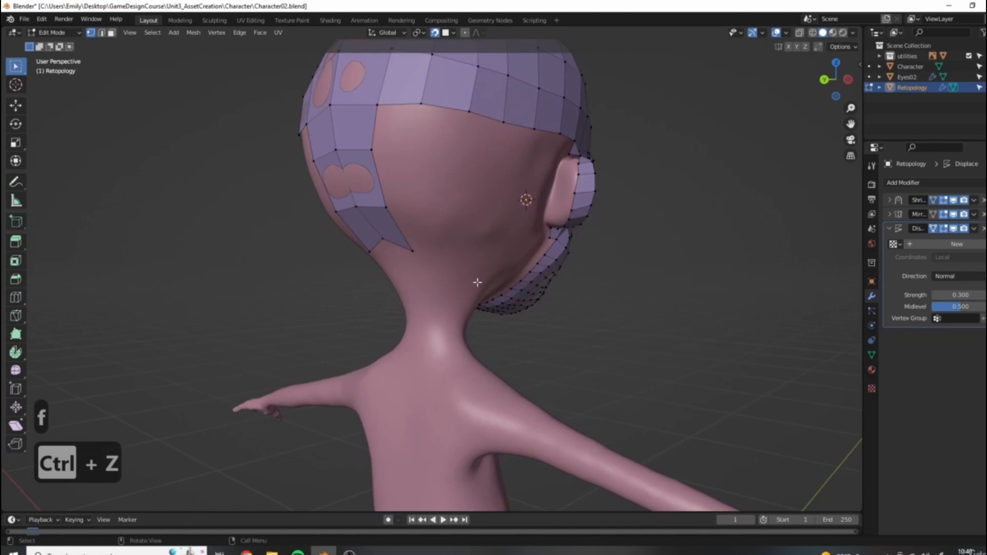
pyautogui.press('g')
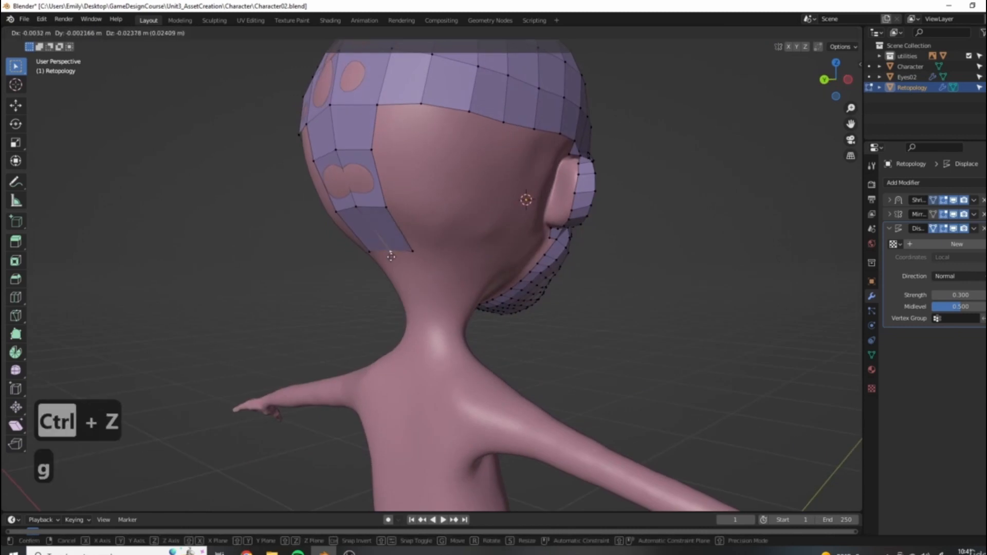
pyautogui.click(404, 257)
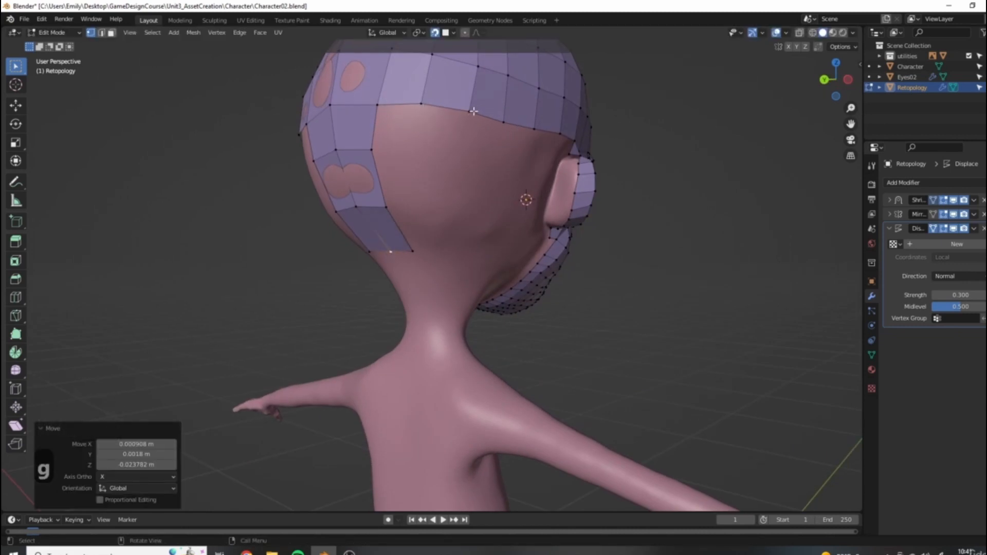
pyautogui.click(397, 219)
pyautogui.moveTo(398, 218); pyautogui.dragTo(375, 203, button='middle')
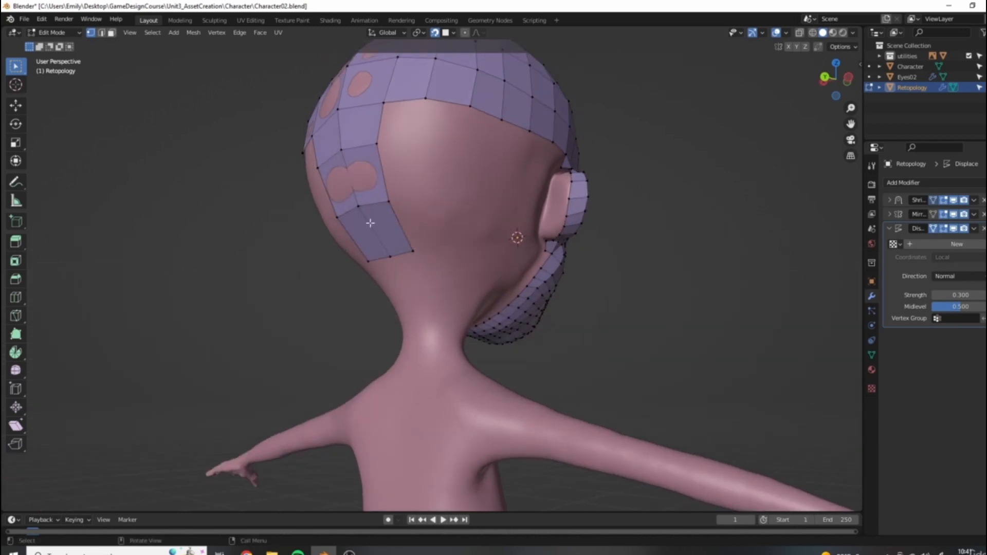
# Step: Try to add horizontal loop cuts across the lowest faces of the back strip
pyautogui.hotkey('ctrl', 'r')
pyautogui.click(396, 241)
pyautogui.rightClick(396, 241)
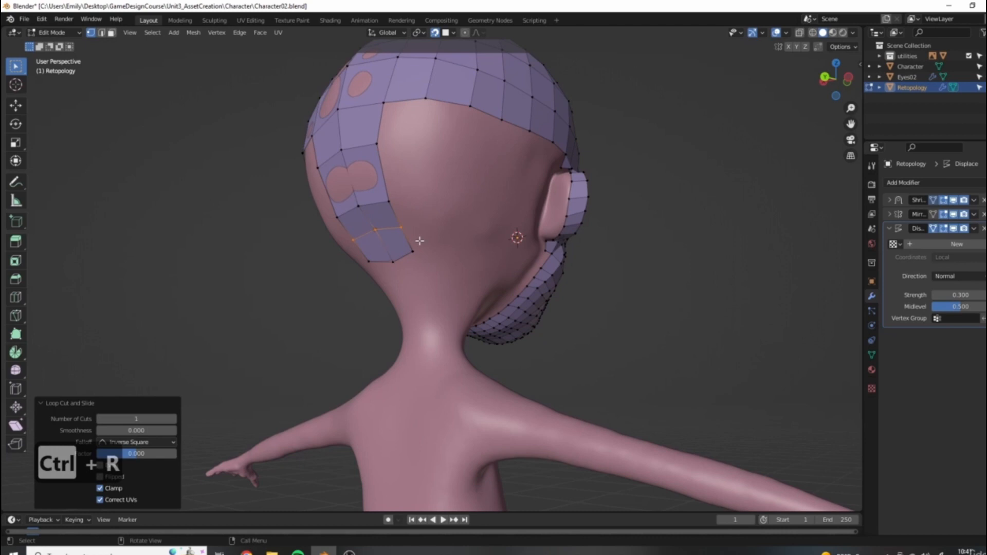
pyautogui.moveTo(396, 242); pyautogui.dragTo(479, 258, button='middle')
pyautogui.hotkey('ctrl', 'r')
pyautogui.moveTo(366, 226)
pyautogui.mouseDown(button='middle')
pyautogui.moveTo(400, 260)
pyautogui.moveTo(451, 246)
pyautogui.mouseUp(button='middle')
# Step: Undo the recent loop cuts and vertex move on the back strip, and return to solid shading
pyautogui.press('z')
pyautogui.hotkey('ctrl', 'z')
pyautogui.hotkey('ctrl', 'z')
pyautogui.hotkey('ctrl', 'z')
pyautogui.hotkey('ctrl', 'z')
pyautogui.hotkey('ctrl', 'z')
pyautogui.hotkey('ctrl', 'z')
pyautogui.hotkey('ctrl', 'z')
pyautogui.hotkey('ctrl', 'z')
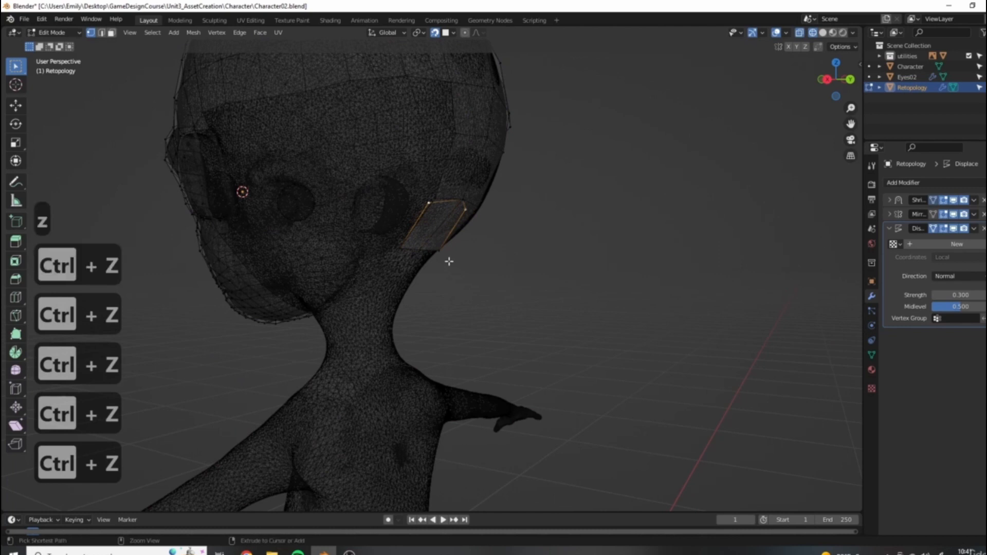
pyautogui.hotkey('ctrl', 'z')
pyautogui.moveTo(449, 260); pyautogui.dragTo(599, 259, button='middle')
pyautogui.press('z')
# Step: Lower the back strip's middle bottom vertex to straighten the edge, and add a horizontal loop cut across the lowest faces
pyautogui.press('g')
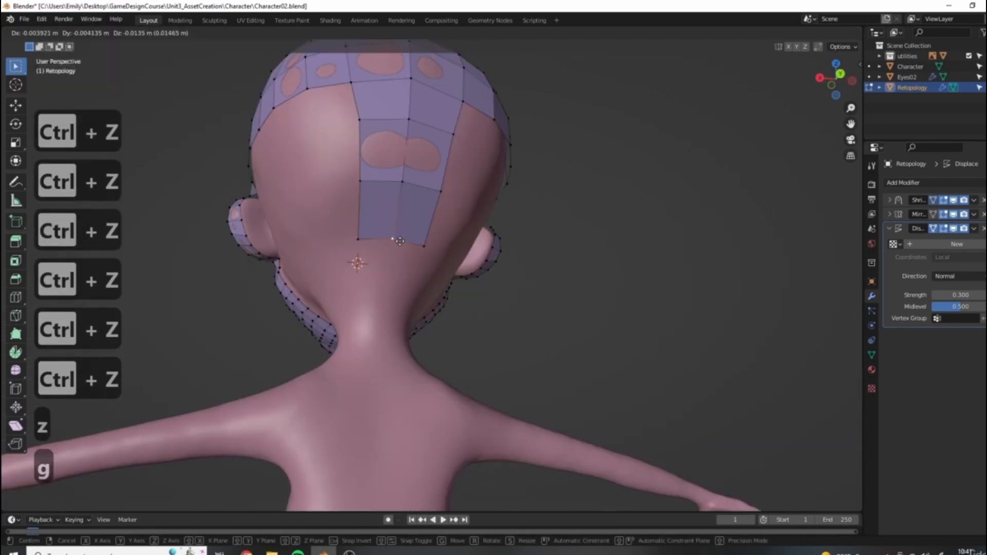
pyautogui.click(392, 243)
pyautogui.hotkey('ctrl', 'r')
pyautogui.moveTo(388, 221); pyautogui.dragTo(396, 247, button='middle')
pyautogui.rightClick(404, 219)
# Step: Extrude the side edge of the strip's lowest row four times toward the ear, rotating the edges to follow the head
pyautogui.press('e')
pyautogui.click(380, 262)
pyautogui.press('r')
pyautogui.click(485, 285)
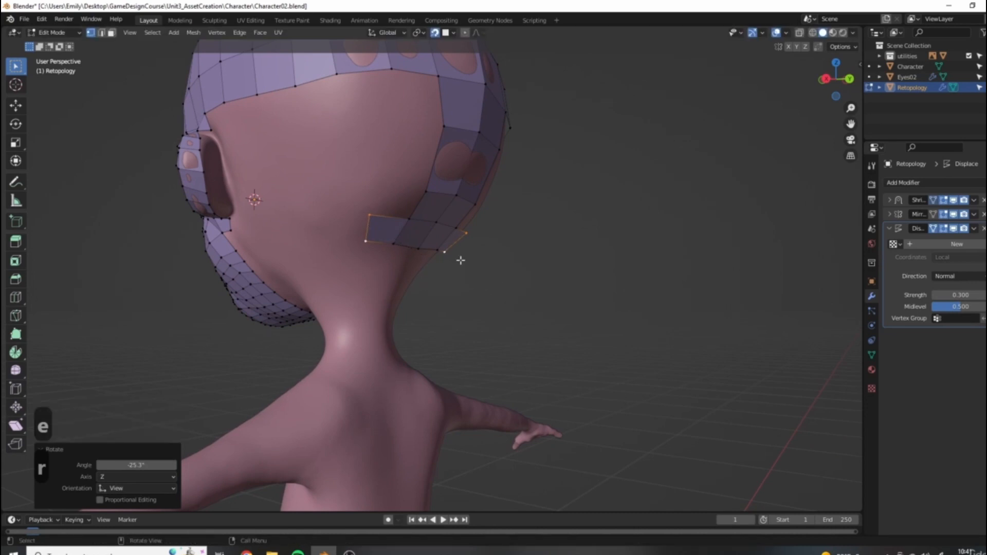
pyautogui.press('e')
pyautogui.click(429, 261)
pyautogui.moveTo(423, 283); pyautogui.dragTo(451, 294, button='middle')
pyautogui.press('r')
pyautogui.click(462, 273)
pyautogui.press('e')
pyautogui.click(423, 274)
pyautogui.press('r')
pyautogui.click(443, 279)
pyautogui.press('e')
pyautogui.click(402, 273)
pyautogui.moveTo(397, 273); pyautogui.dragTo(431, 89, button='middle')
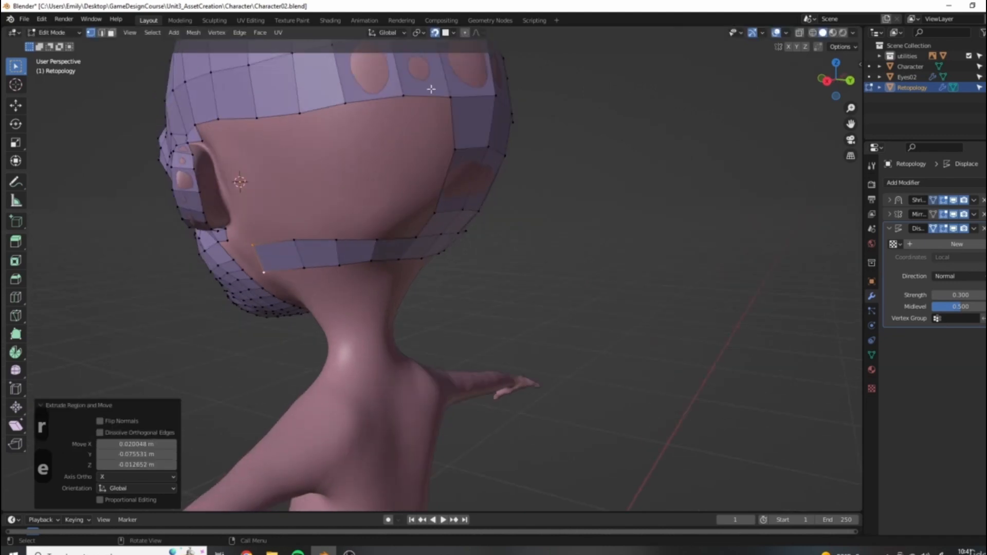
# Step: Reposition the nape strip's cross edge nearest the central back strip to even out the neighbouring faces
pyautogui.click(252, 245)
pyautogui.click(377, 240)
pyautogui.keyDown('shift'); pyautogui.click(371, 260); pyautogui.keyUp('shift')
pyautogui.moveTo(391, 243); pyautogui.dragTo(365, 228, button='middle')
pyautogui.press('g')
pyautogui.click(362, 227)
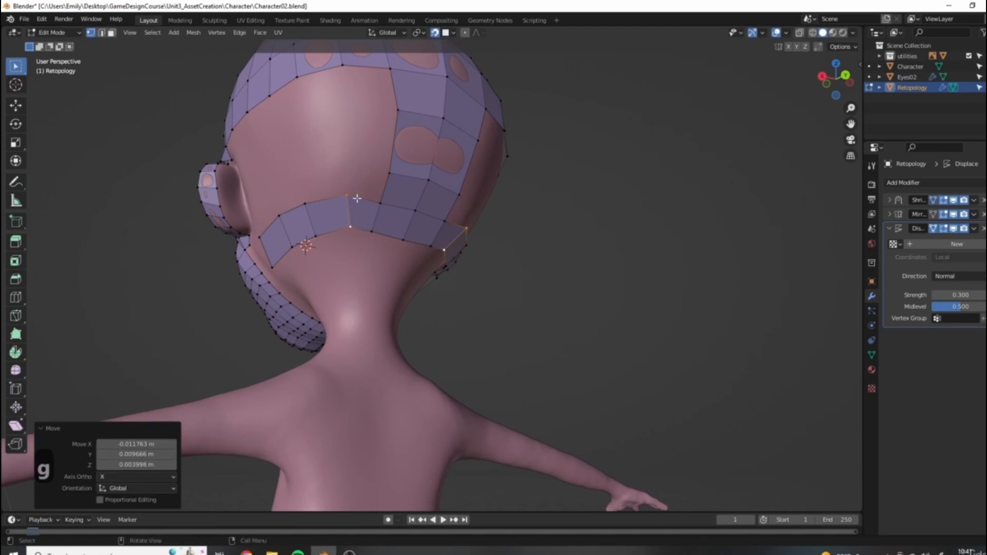
pyautogui.press('g')
pyautogui.click(353, 231)
# Step: Nudge the lower and upper vertices of the nape strip's next cross edge toward the back of the head
pyautogui.click(315, 235)
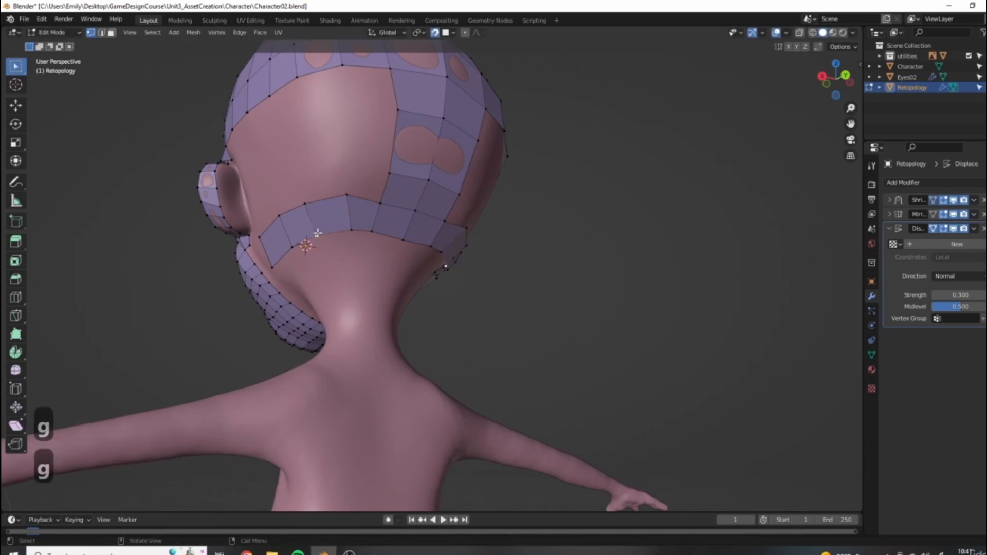
pyautogui.press('g')
pyautogui.click(321, 236)
pyautogui.click(306, 203)
pyautogui.press('g')
pyautogui.click(308, 202)
pyautogui.moveTo(303, 204); pyautogui.dragTo(438, 237, button='middle')
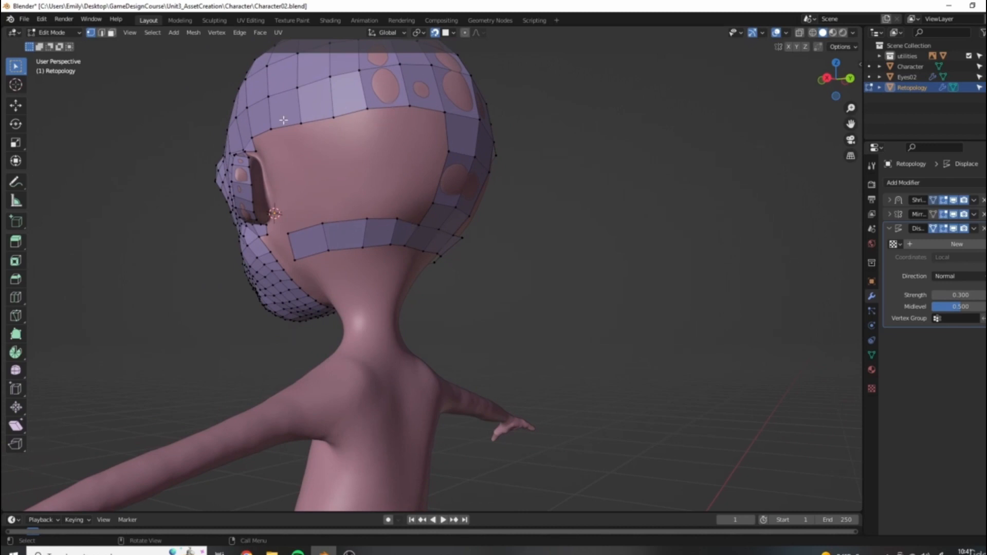
# Step: Shift both vertices of the cross edge beside the nape strip's end face toward the back of the head
pyautogui.press('g')
pyautogui.click(323, 262)
pyautogui.click(326, 252)
pyautogui.press('g')
pyautogui.click(430, 232)
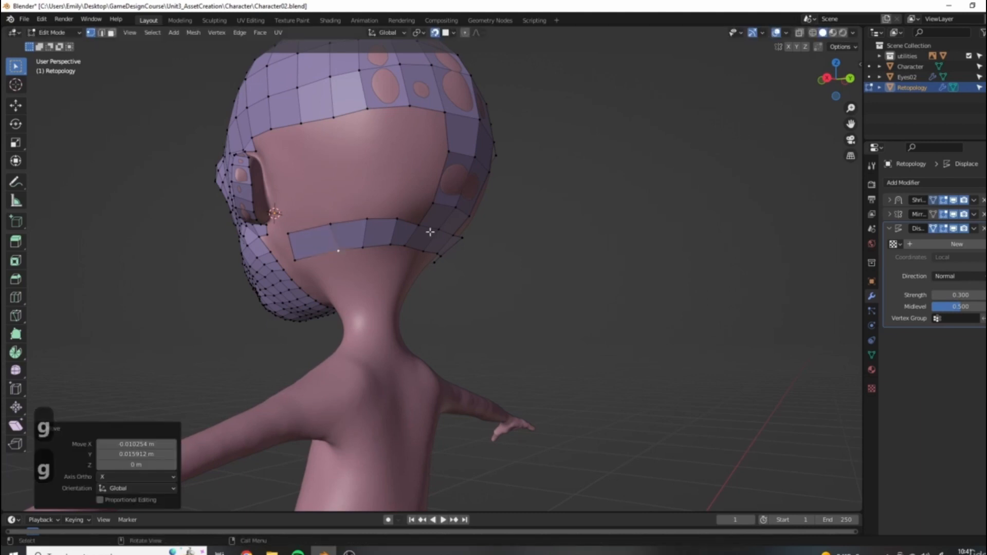
pyautogui.click(332, 224)
pyautogui.press('g')
pyautogui.click(335, 224)
# Step: Add a vertical loop cut through the nape strip's end face nearest the ear
pyautogui.click(289, 233)
pyautogui.hotkey('ctrl', 'r')
pyautogui.doubleClick(310, 244)
# Step: Extrude the end face's upper edge upward twice behind the ear, and fill the remaining gap to the scalp's lower edge
pyautogui.click(289, 232)
pyautogui.keyDown('shift'); pyautogui.click(311, 229); pyautogui.keyUp('shift')
pyautogui.moveTo(318, 236); pyautogui.dragTo(334, 243, button='middle')
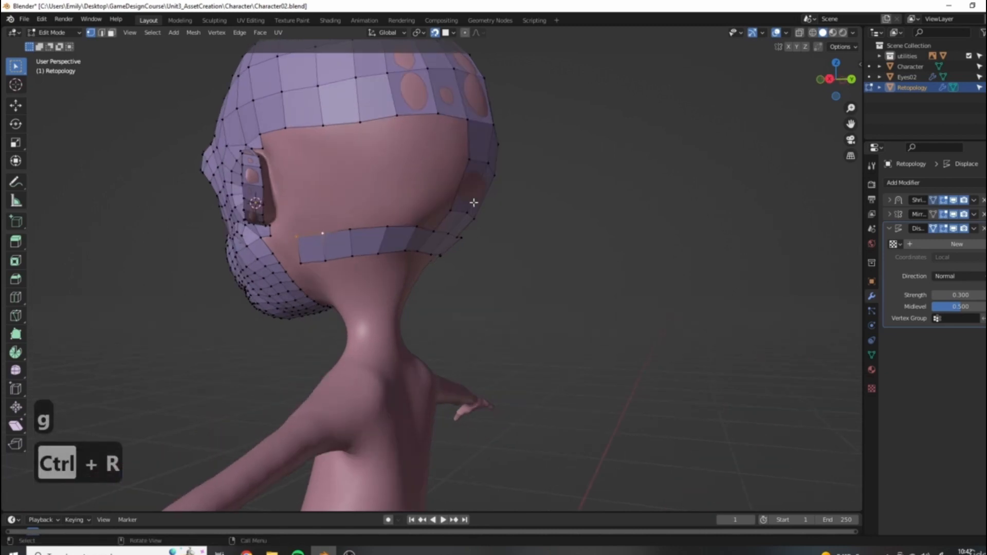
pyautogui.moveTo(474, 203); pyautogui.dragTo(458, 179, button='middle')
pyautogui.moveTo(295, 203); pyautogui.dragTo(337, 231, button='middle')
pyautogui.press('e')
pyautogui.click(336, 208)
pyautogui.press('e')
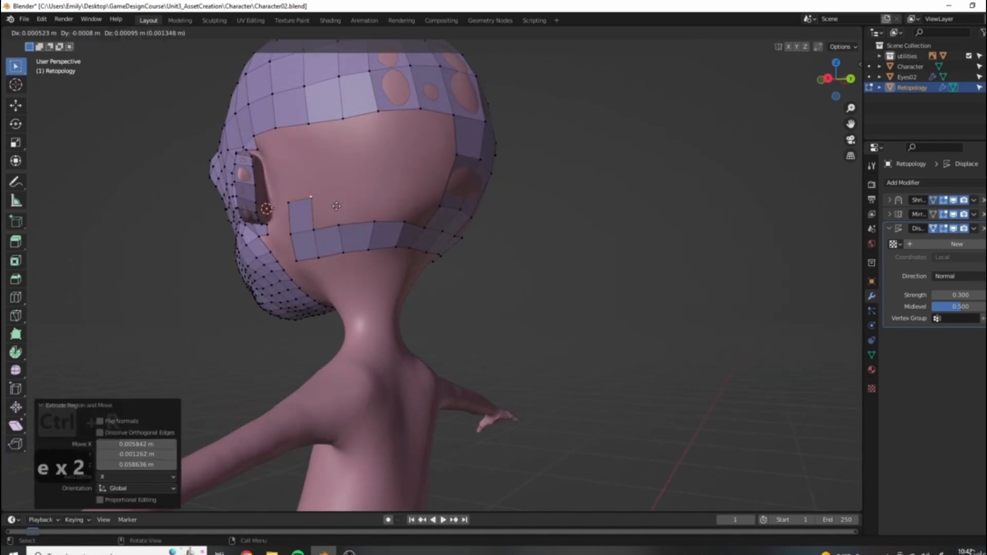
pyautogui.click(335, 173)
pyautogui.click(308, 124)
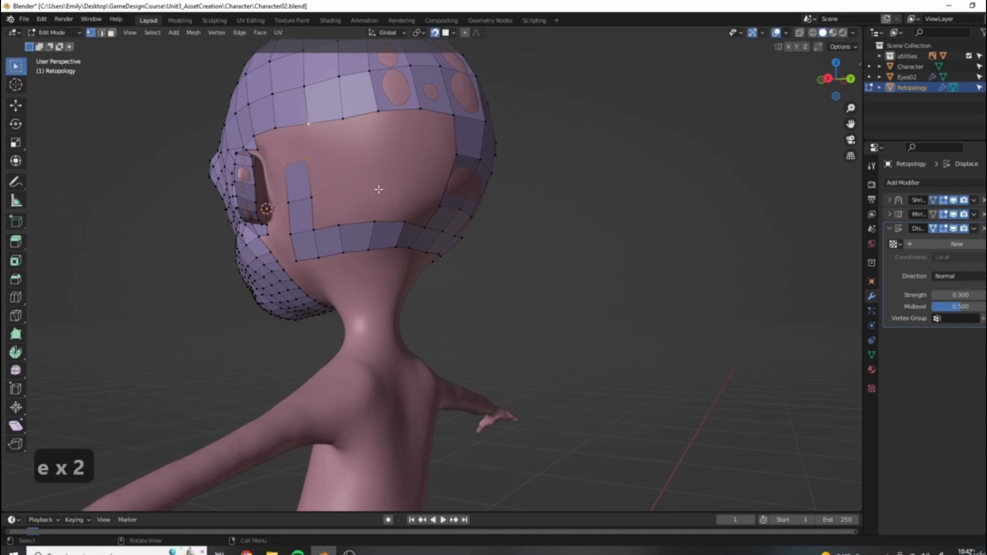
pyautogui.press('f')
# Step: Try to grid-fill the open hole at the back of the head from its entire boundary loop
pyautogui.moveTo(360, 194); pyautogui.dragTo(353, 132, button='middle')
pyautogui.keyDown('alt'); pyautogui.click(368, 133); pyautogui.keyUp('alt')
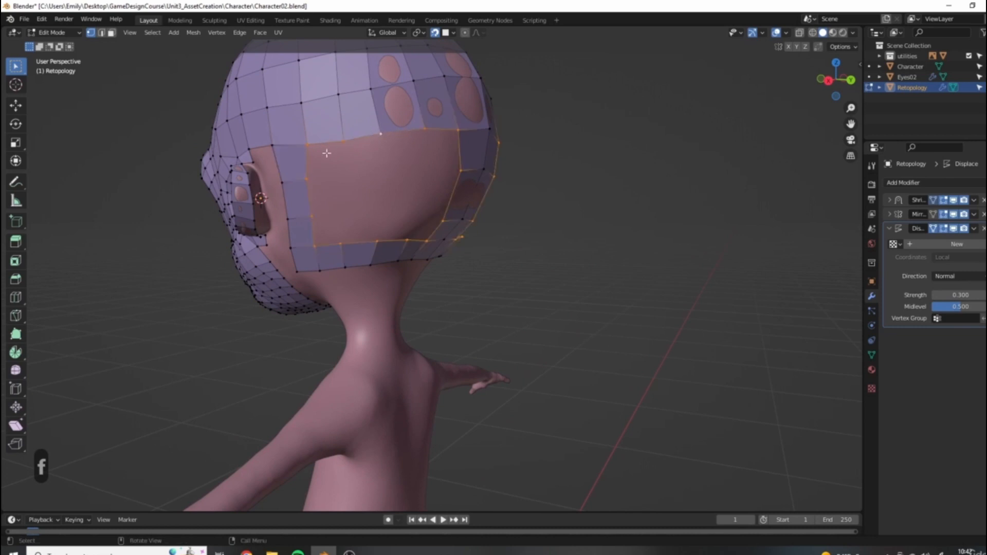
pyautogui.moveTo(367, 133); pyautogui.dragTo(463, 236, button='middle')
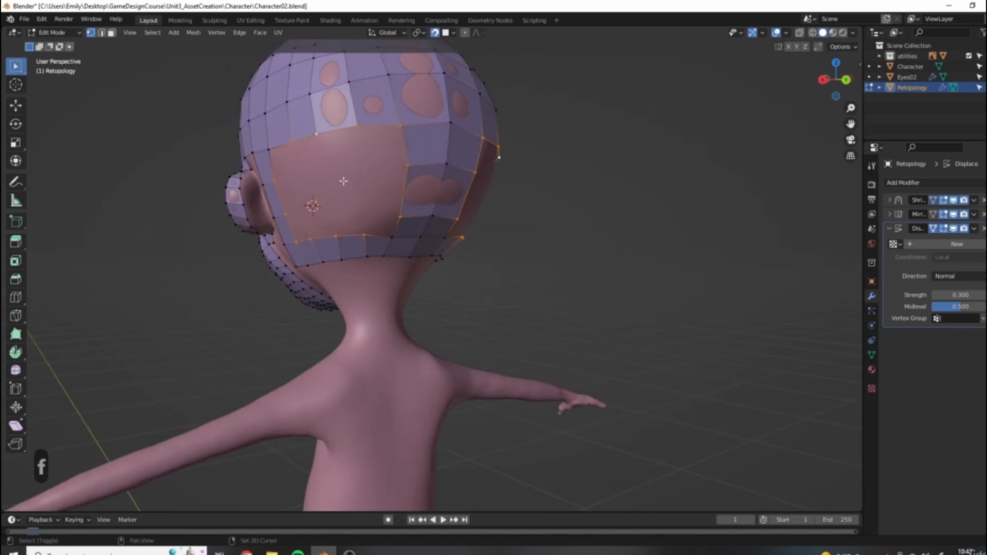
pyautogui.moveTo(344, 181); pyautogui.dragTo(520, 231, button='middle')
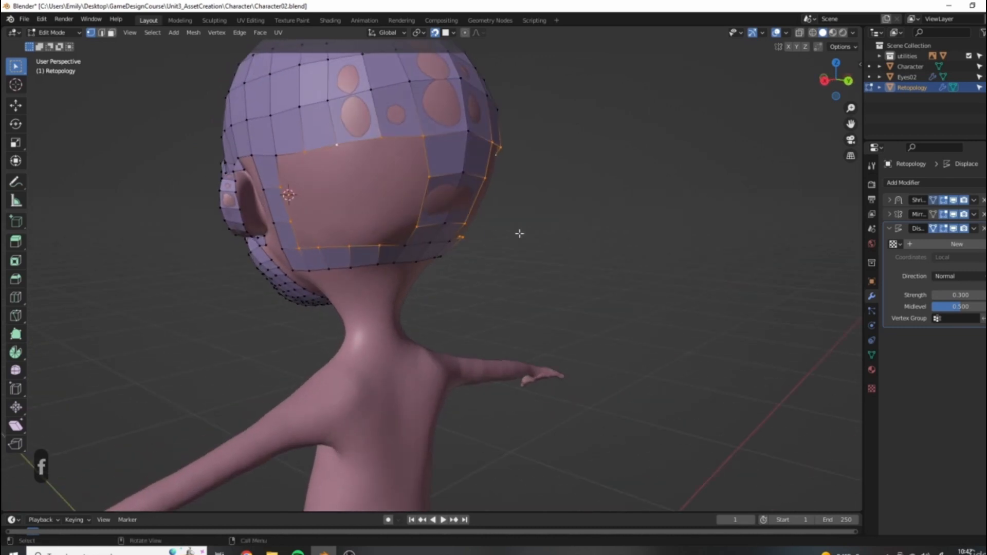
pyautogui.hotkey('ctrl', 'f')
pyautogui.click(583, 236)
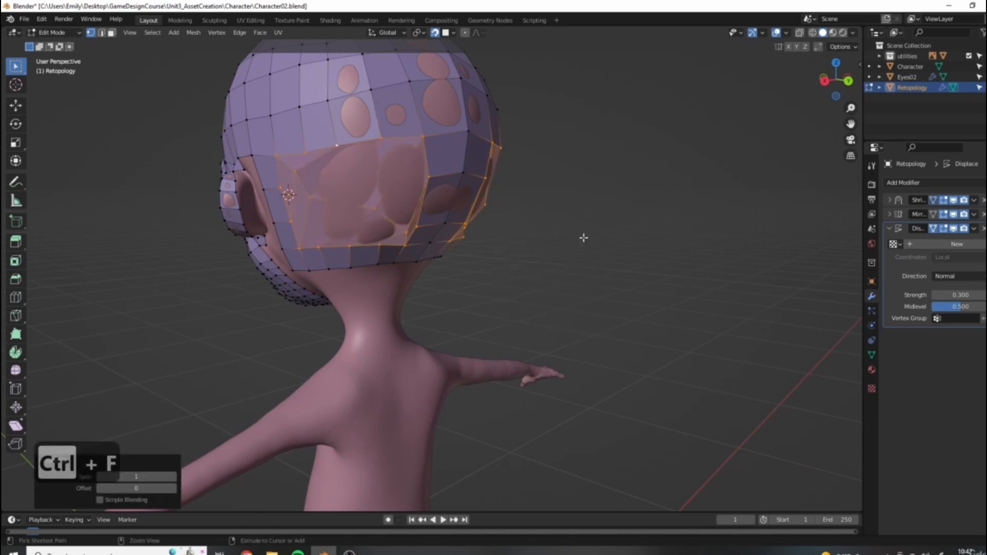
pyautogui.hotkey('ctrl', 'z')
pyautogui.moveTo(443, 228); pyautogui.dragTo(447, 132, button='middle')
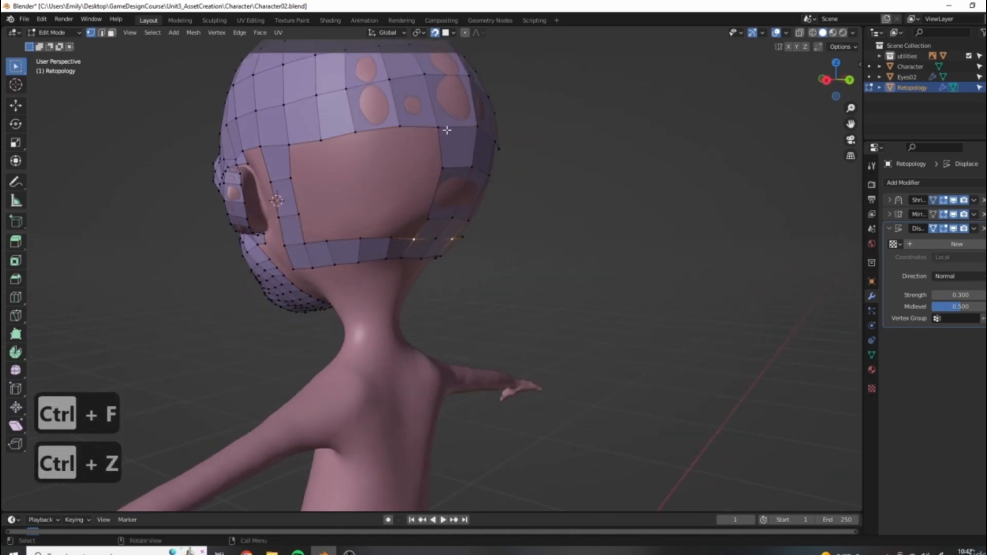
# Step: Grid-fill the hole at the back of the head between the scalp's lower edge path and the nape strip's upper edge path
pyautogui.hotkey('alt', 'a')
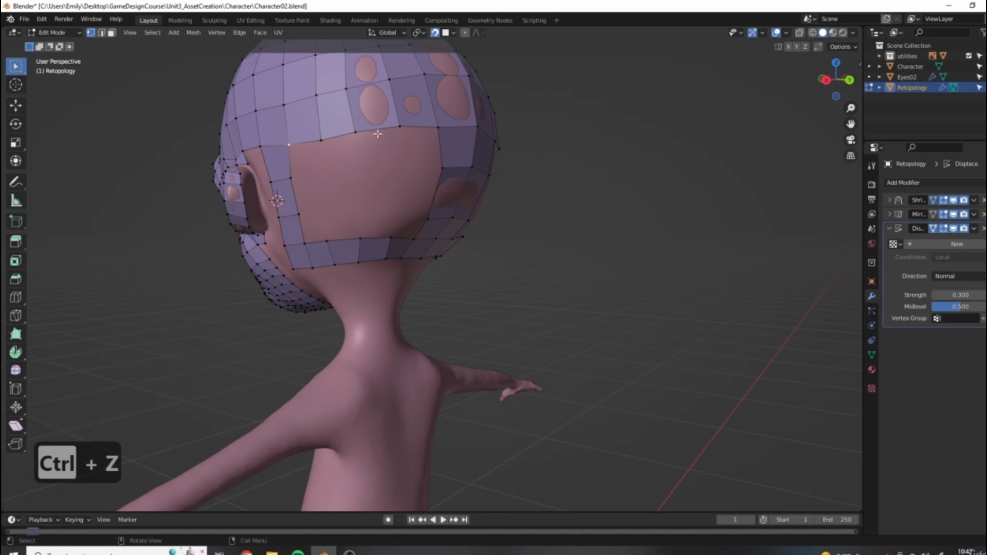
pyautogui.keyDown('alt'); pyautogui.click(441, 128); pyautogui.keyUp('alt')
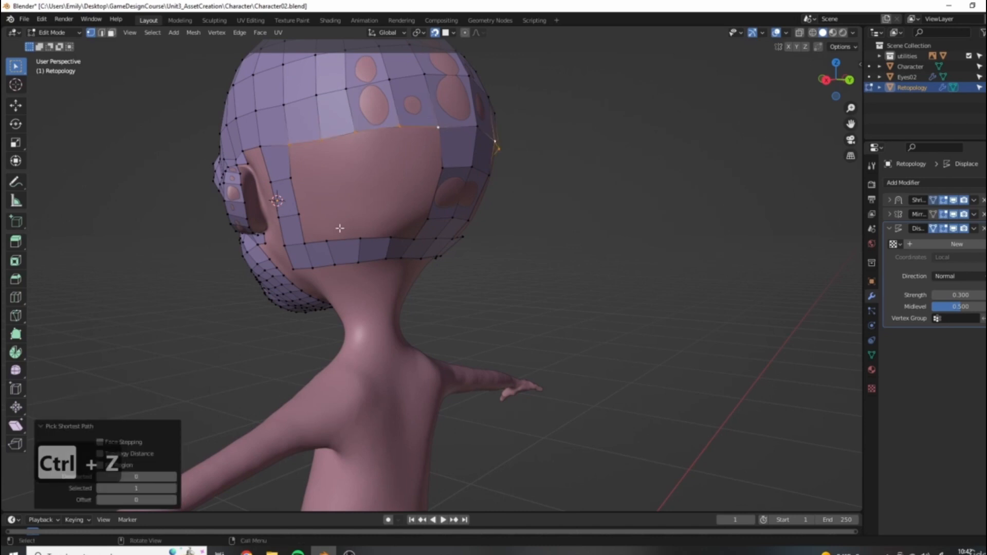
pyautogui.keyDown('ctrl'); pyautogui.click(407, 240); pyautogui.keyUp('ctrl')
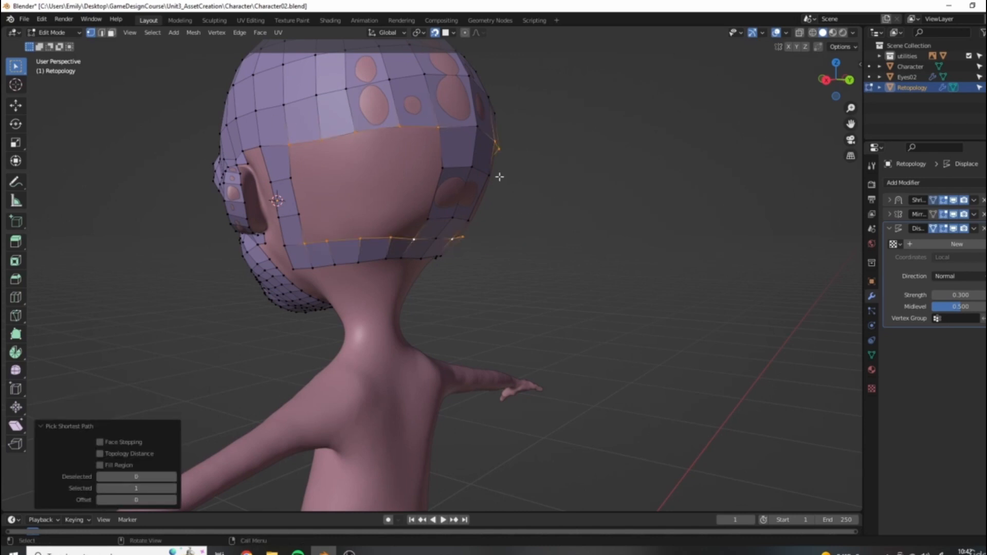
pyautogui.hotkey('ctrl', 'f')
pyautogui.click(539, 200)
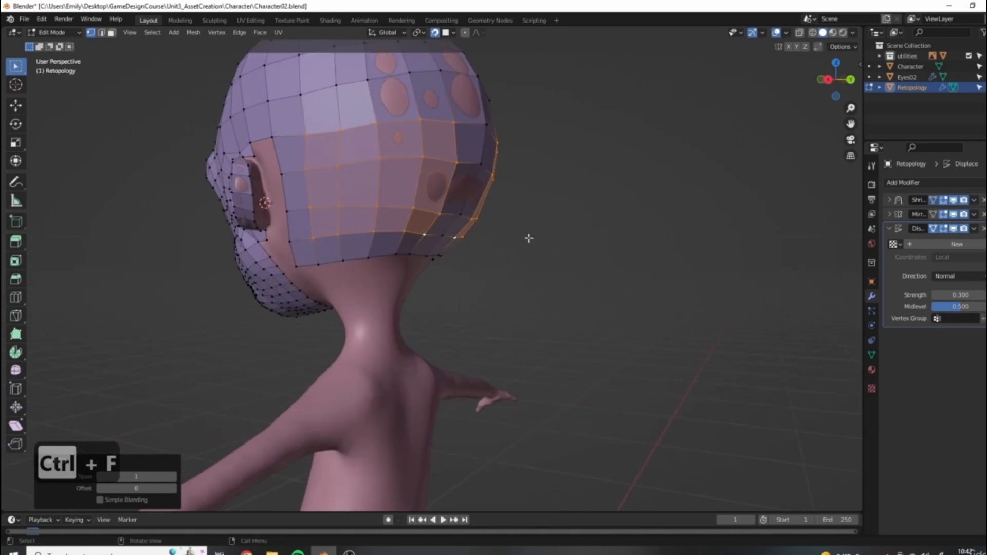
# Step: Nudge the interior vertices of the new back-of-head patch to even out its quads
pyautogui.moveTo(375, 230); pyautogui.dragTo(427, 226, button='middle')
pyautogui.click(428, 225)
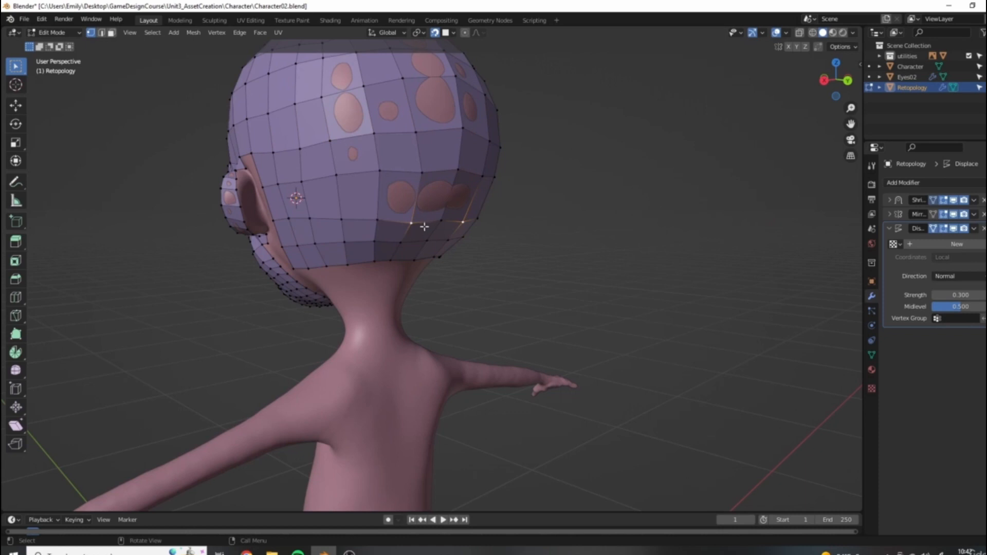
pyautogui.press('g')
pyautogui.click(380, 218)
pyautogui.press('g')
pyautogui.click(380, 217)
pyautogui.press('g')
pyautogui.click(361, 191)
pyautogui.click(419, 171)
pyautogui.press('g')
pyautogui.click(422, 206)
pyautogui.press('g')
pyautogui.click(372, 176)
# Step: Examine the filled back of the head and the open gap behind the ear from the side and rear
pyautogui.scroll(-5, 308, 204)
pyautogui.moveTo(309, 204); pyautogui.dragTo(591, 264, button='middle')
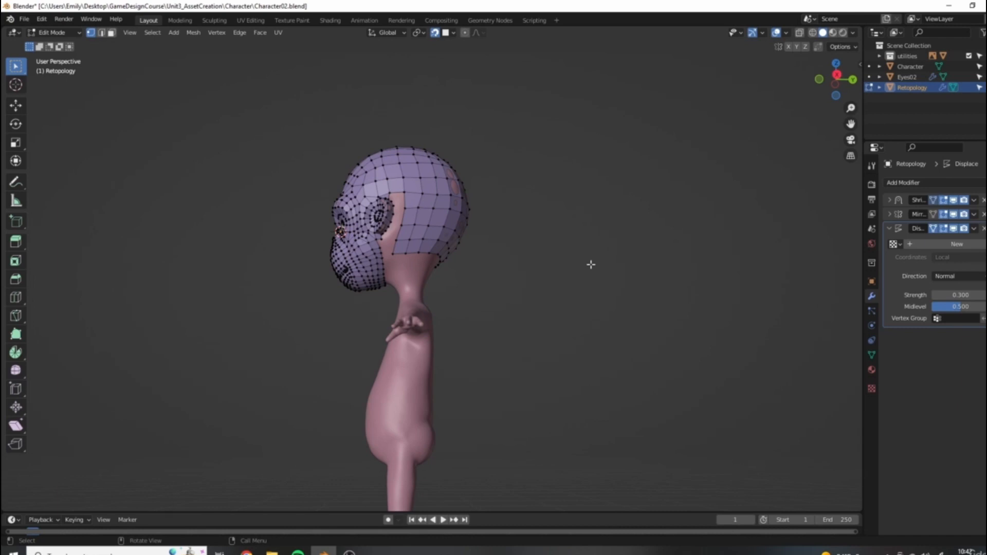
pyautogui.moveTo(460, 280); pyautogui.dragTo(453, 309, button='middle')
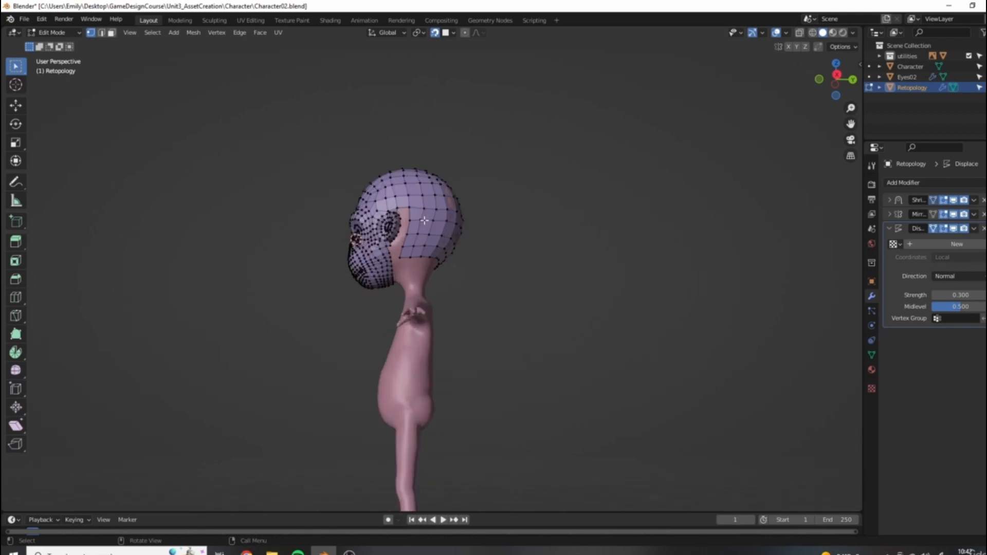
pyautogui.scroll(4, 385, 237)
pyautogui.moveTo(386, 237)
pyautogui.keyDown('shift'); pyautogui.mouseDown(button='middle')
pyautogui.moveTo(425, 249)
pyautogui.moveTo(380, 235)
pyautogui.mouseUp(button='middle'); pyautogui.keyUp('shift')
pyautogui.scroll(4, 424, 248)
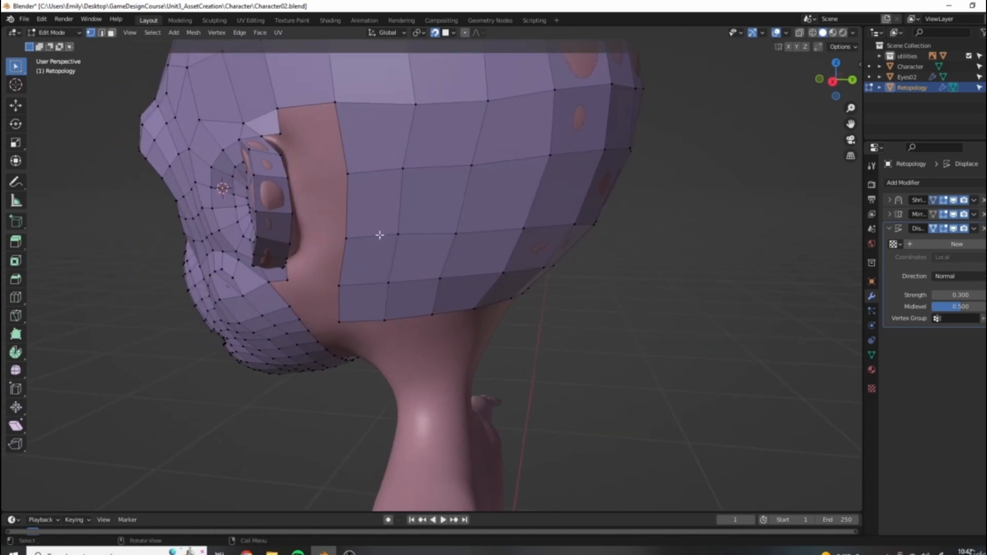
pyautogui.moveTo(297, 200); pyautogui.dragTo(323, 191, button='middle')
pyautogui.scroll(5, 276, 223)
pyautogui.scroll(-4, 275, 223)
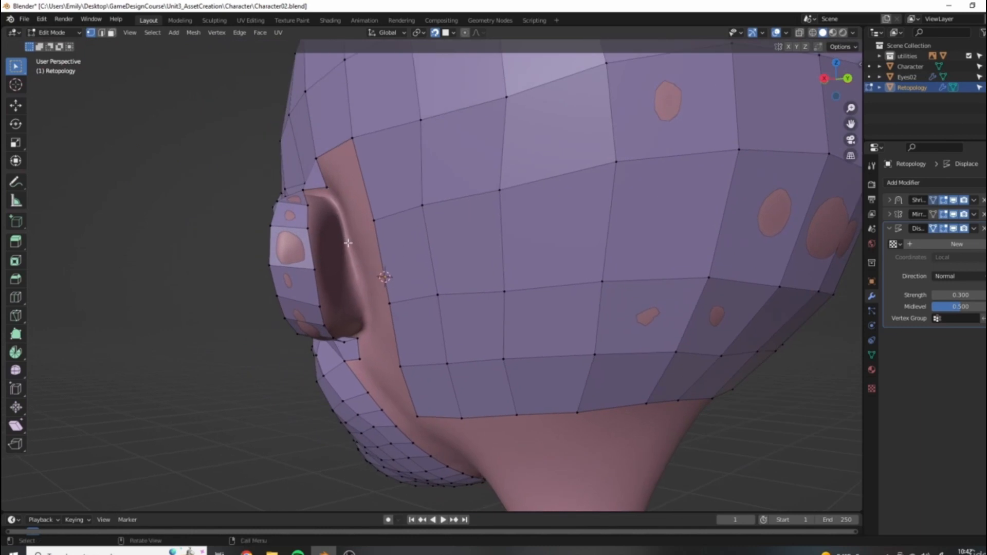
# Step: Fill consecutive quads down the back side of the ear from its upper corner, placing the new outer vertices along the ear crease
pyautogui.moveTo(364, 320); pyautogui.dragTo(393, 240, button='middle')
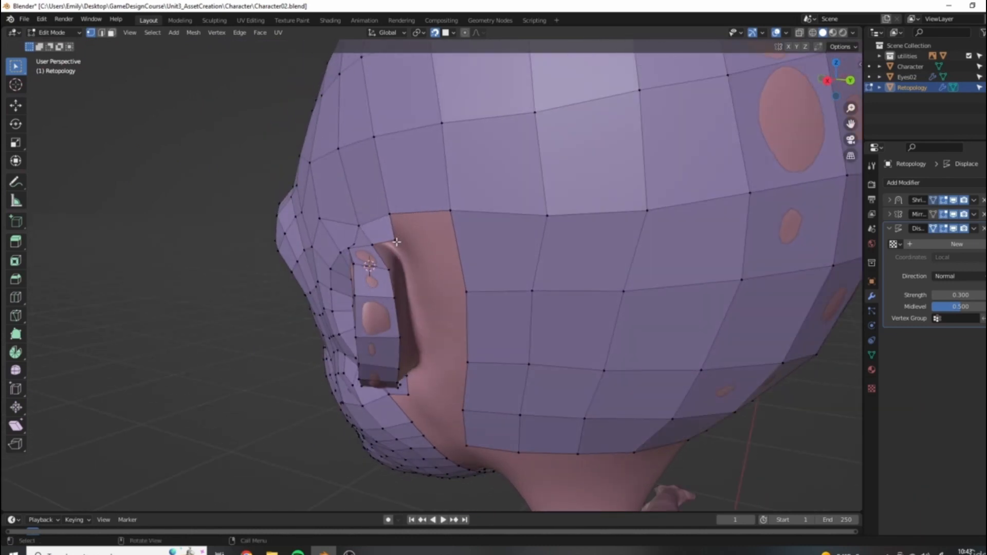
pyautogui.press('g')
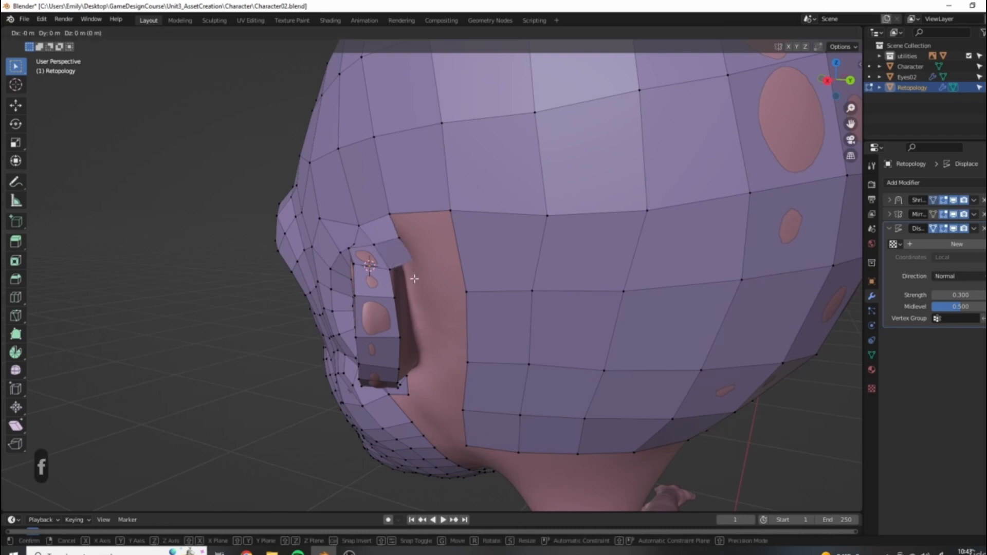
pyautogui.click(392, 264)
pyautogui.press('g')
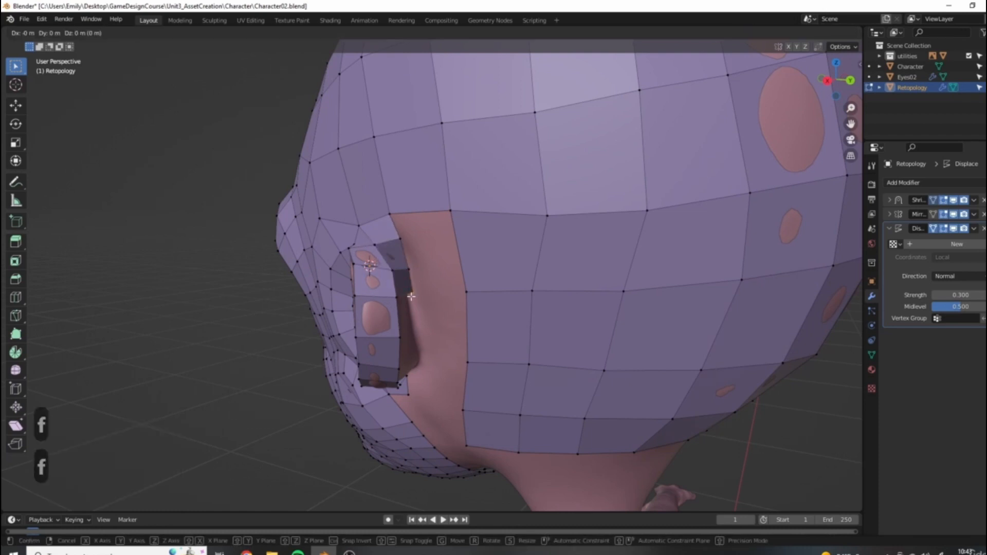
pyautogui.click(403, 287)
pyautogui.press('g')
pyautogui.click(413, 324)
pyautogui.press('g')
pyautogui.moveTo(436, 370); pyautogui.dragTo(393, 259, button='middle')
pyautogui.click(394, 252)
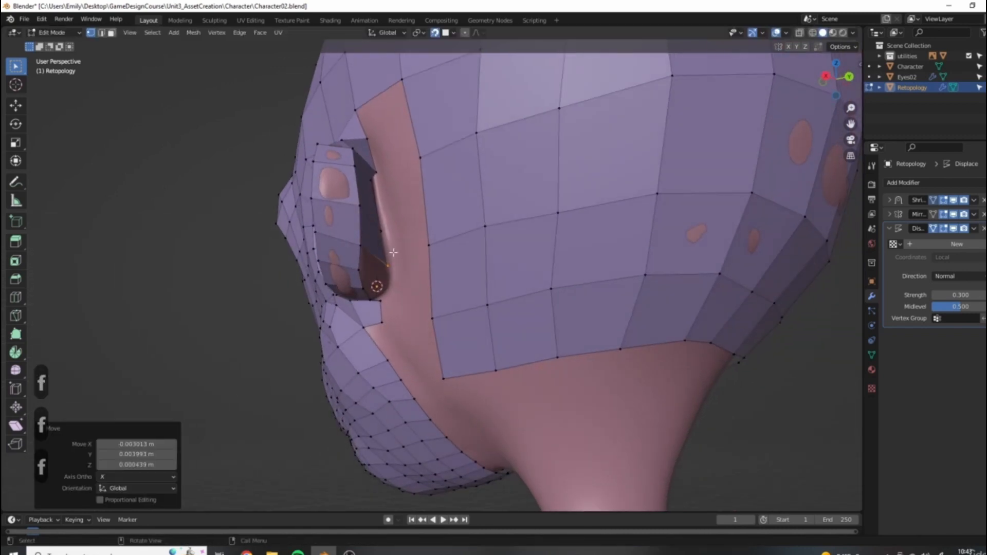
# Step: Extend the strip on the back side of the ear by one more face toward the ear's lower end
pyautogui.press('g')
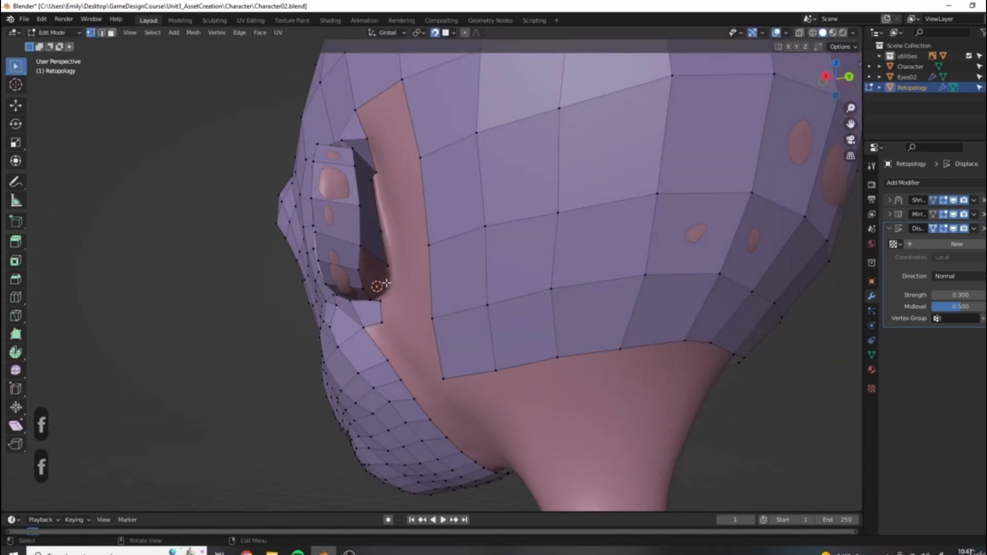
pyautogui.click(385, 278)
pyautogui.hotkey('ctrl', 'z')
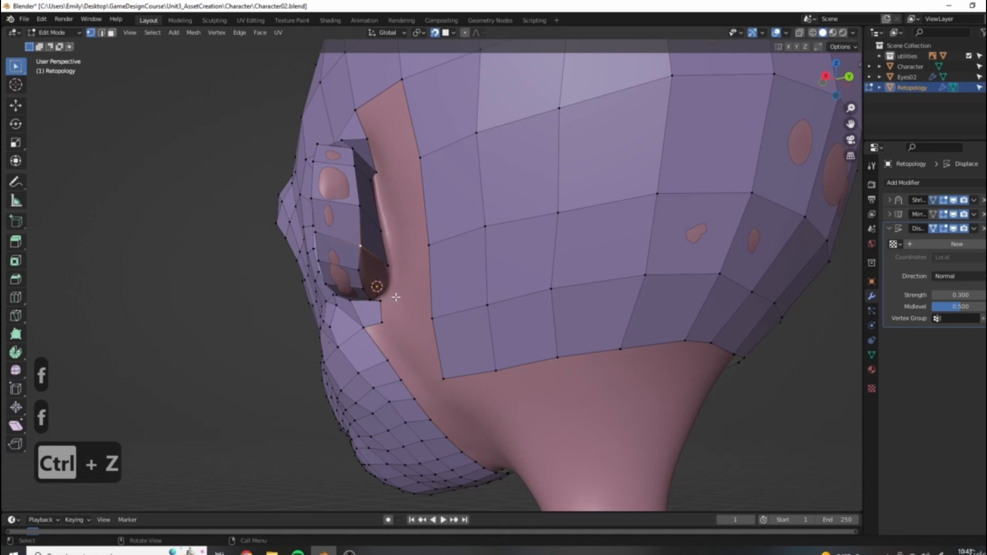
pyautogui.press('f')
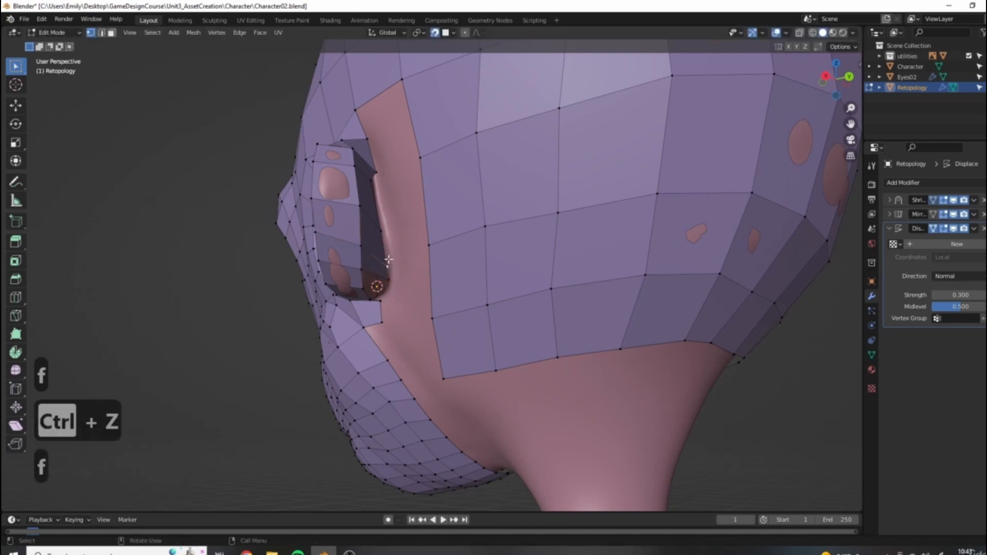
pyautogui.press('f')
pyautogui.hotkey('ctrl', 'z')
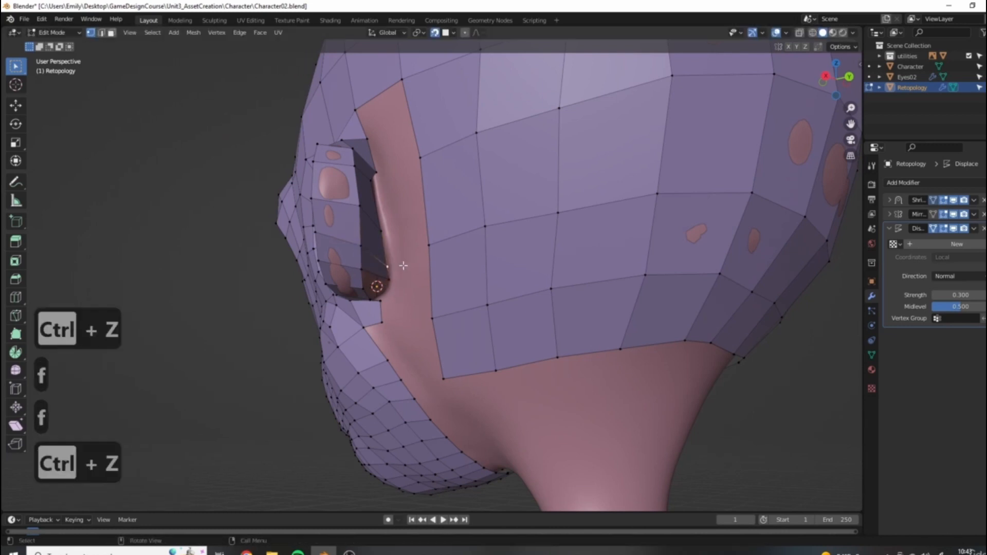
# Step: Reposition the outer vertices of the strip behind the ear so they follow the crease where the ear meets the head
pyautogui.press('g')
pyautogui.click(399, 256)
pyautogui.press('g')
pyautogui.click(373, 181)
pyautogui.press('g')
pyautogui.click(355, 168)
pyautogui.press('g')
pyautogui.click(356, 170)
pyautogui.moveTo(356, 170); pyautogui.dragTo(362, 178, button='middle')
# Step: Close the lower end of the ear's back strip with faces down to the small face below the ear, and nudge its vertex
pyautogui.scroll(3, 365, 178)
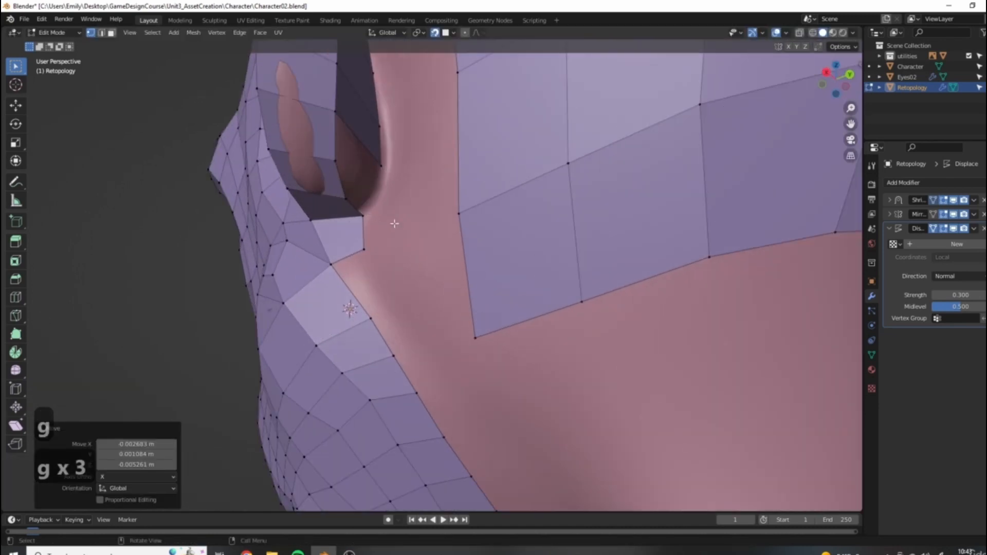
pyautogui.click(353, 168)
pyautogui.press('f')
pyautogui.click(381, 228)
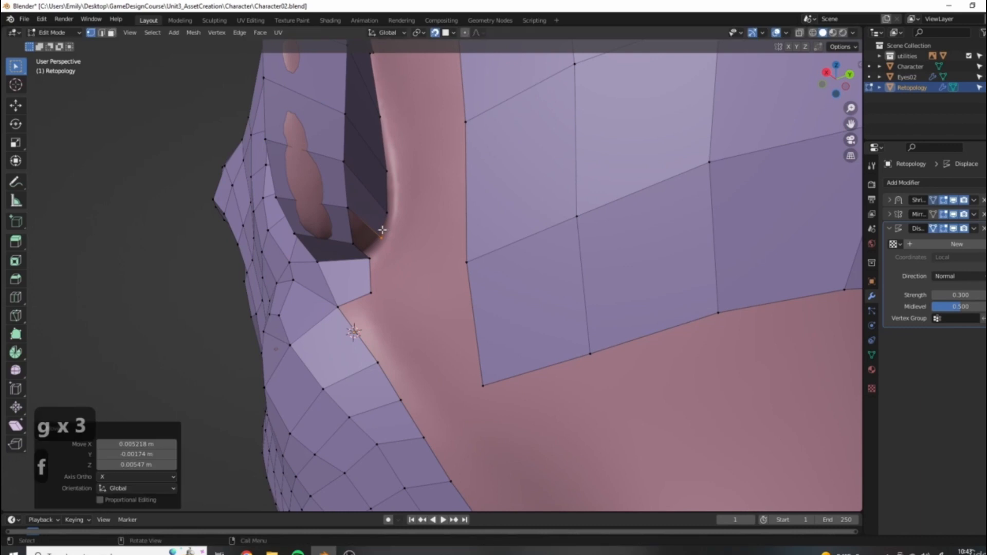
pyautogui.keyDown('shift'); pyautogui.click(344, 205); pyautogui.keyUp('shift')
pyautogui.keyDown('shift'); pyautogui.click(370, 255); pyautogui.keyUp('shift')
pyautogui.press('f')
pyautogui.scroll(-3, 401, 253)
pyautogui.moveTo(400, 253); pyautogui.dragTo(452, 251, button='middle')
pyautogui.scroll(3, 380, 281)
pyautogui.press('g')
pyautogui.click(378, 284)
# Step: Fill the face above the gap that joins the ear's upper rear corner to the scalp's lower edge
pyautogui.scroll(3, 481, 279)
pyautogui.scroll(-3, 481, 279)
pyautogui.scroll(3, 453, 252)
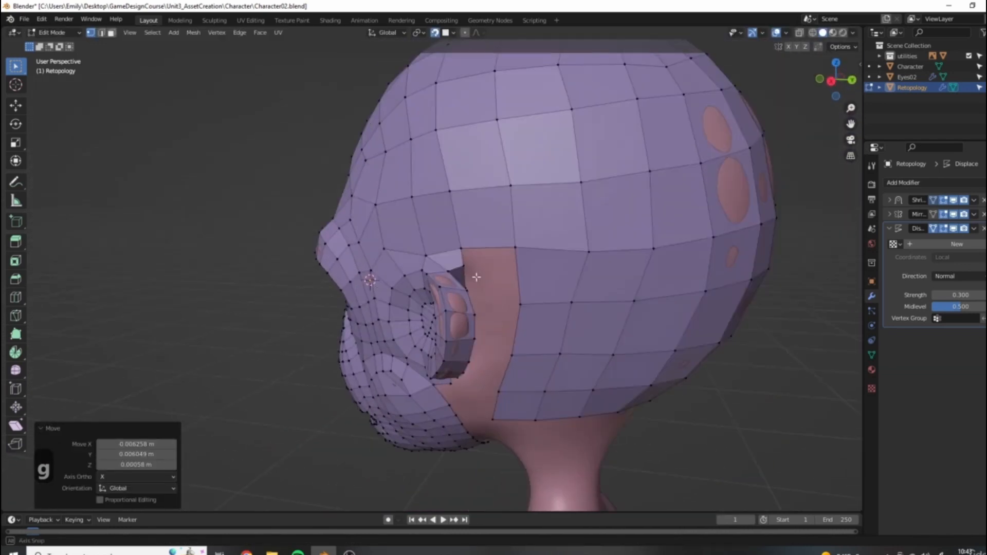
pyautogui.click(442, 247)
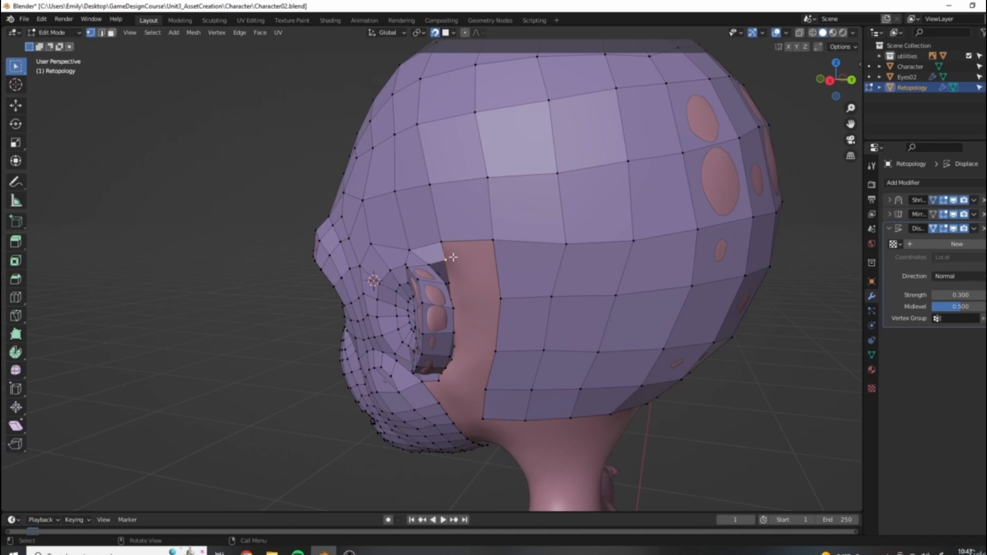
pyautogui.moveTo(555, 304); pyautogui.dragTo(405, 195, button='middle')
pyautogui.click(402, 194)
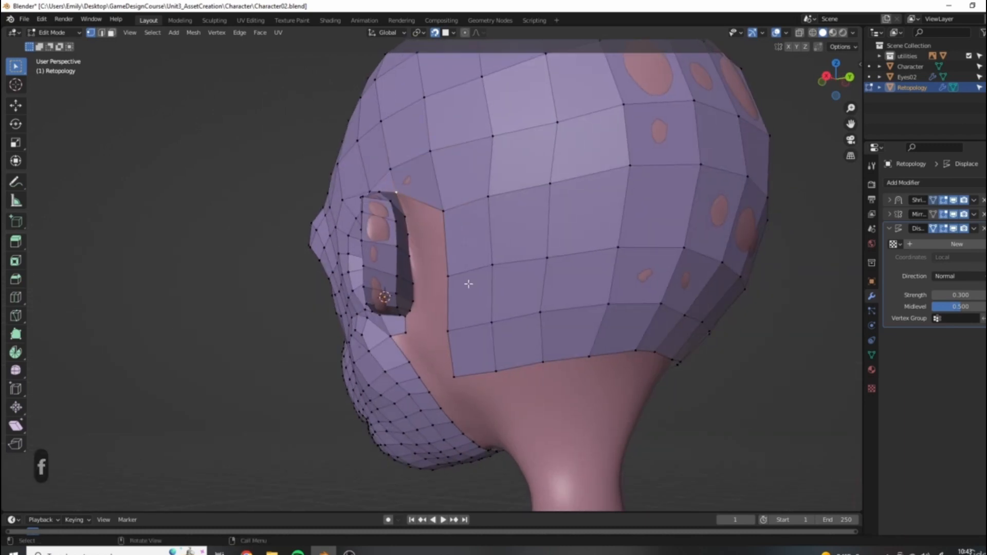
# Step: Fill the next face down between the ear's upper rear rim and the adjacent corner vertex of the scalp
pyautogui.scroll(-2, 468, 284)
pyautogui.moveTo(468, 284); pyautogui.dragTo(441, 289, button='middle')
pyautogui.scroll(4, 443, 292)
pyautogui.click(418, 306)
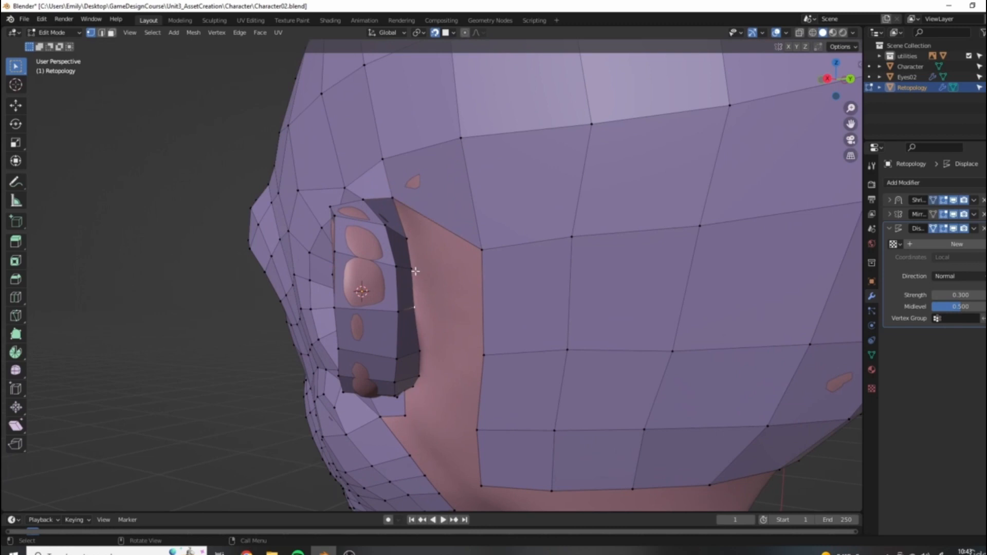
pyautogui.click(414, 274)
pyautogui.click(409, 240)
pyautogui.keyDown('ctrl'); pyautogui.click(482, 250); pyautogui.keyUp('ctrl')
pyautogui.press('f')
pyautogui.moveTo(509, 256); pyautogui.dragTo(411, 263, button='middle')
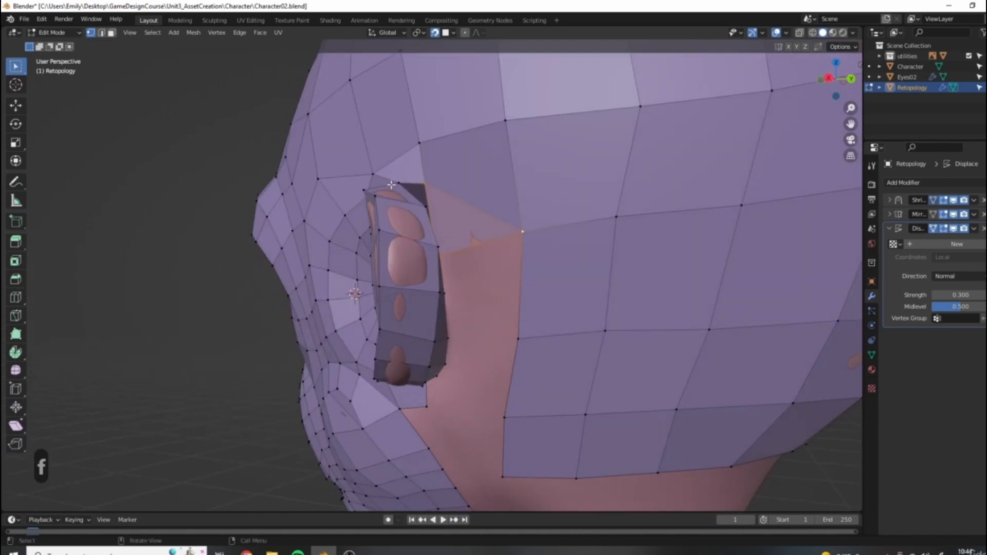
# Step: Try to fill the next face behind the ear from the rear rim vertex alone
pyautogui.scroll(-5, 515, 259)
pyautogui.moveTo(525, 267); pyautogui.dragTo(603, 306, button='middle')
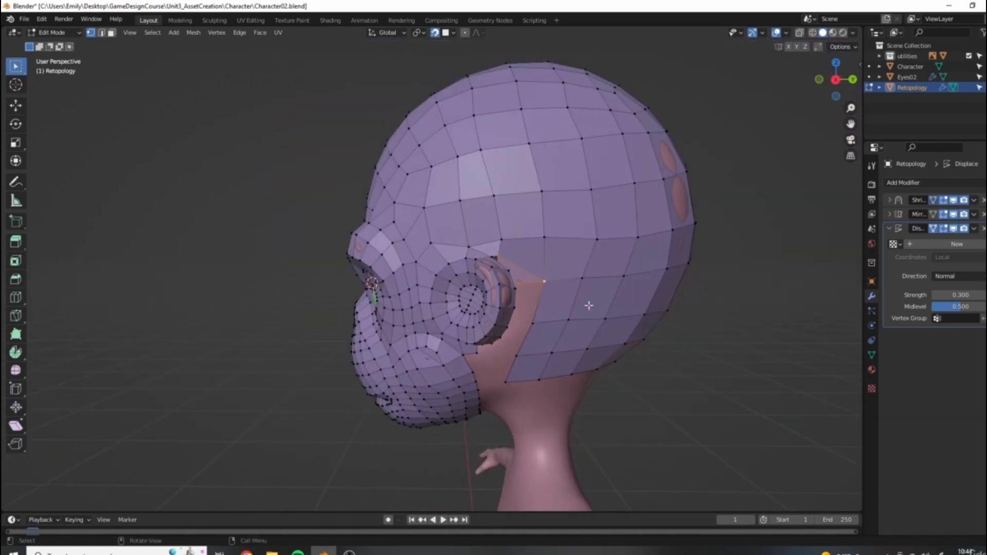
pyautogui.moveTo(589, 305); pyautogui.dragTo(450, 248, button='middle')
pyautogui.scroll(4, 450, 249)
pyautogui.scroll(-3, 449, 220)
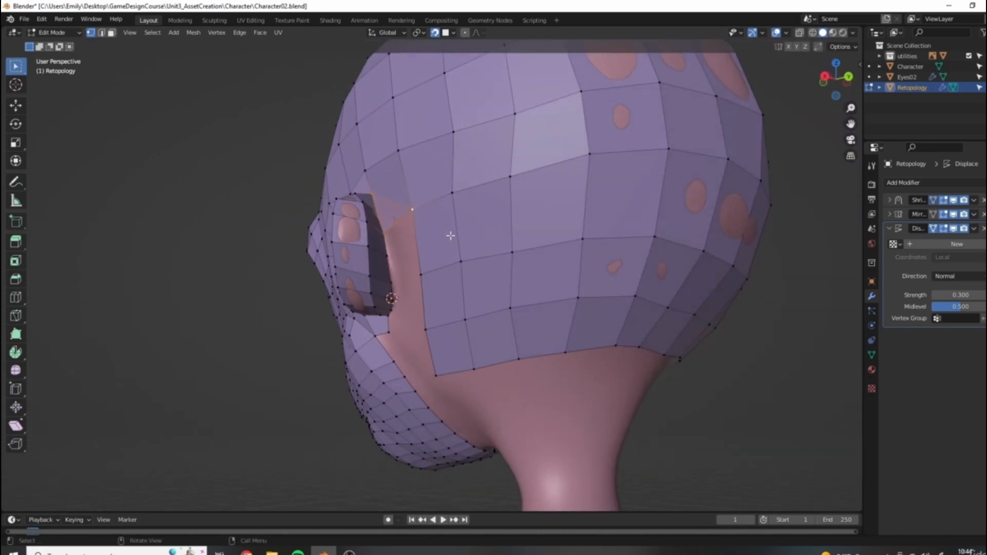
pyautogui.scroll(5, 443, 195)
pyautogui.click(389, 221)
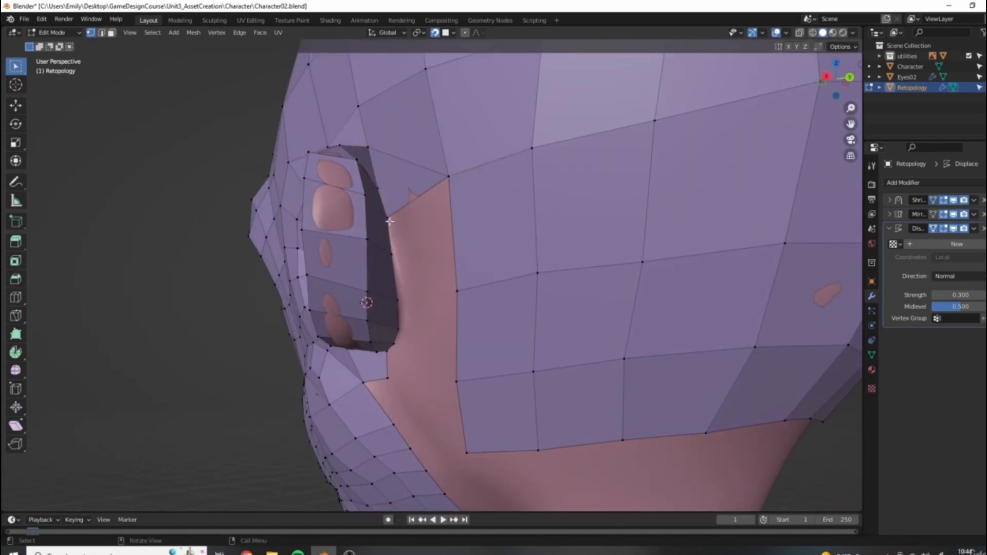
pyautogui.click(392, 253)
pyautogui.press('f')
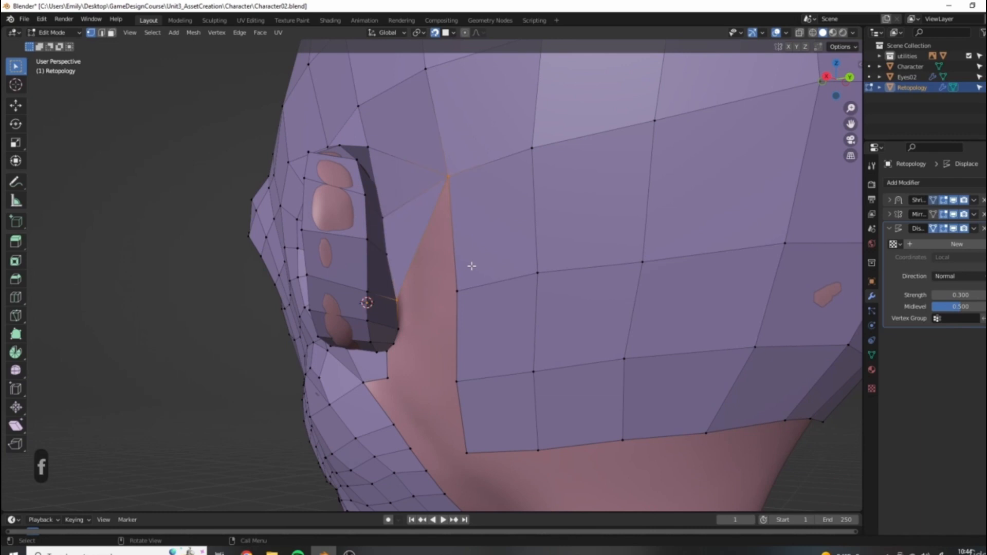
pyautogui.hotkey('ctrl', 'z')
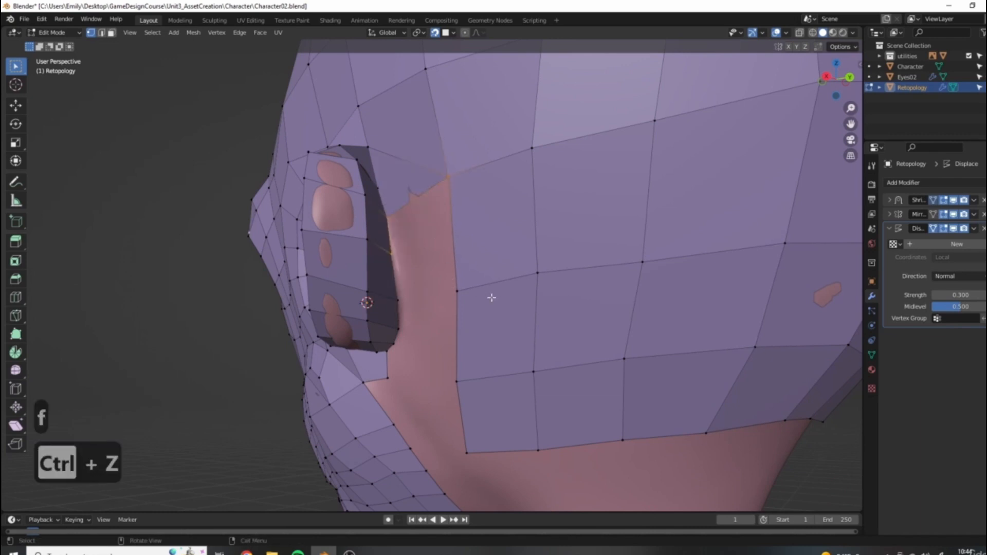
pyautogui.hotkey('ctrl', 'z')
# Step: Fill the next quad behind the ear using the next vertex down on the back-of-head patch's front edge
pyautogui.click(457, 291)
pyautogui.press('f')
pyautogui.moveTo(514, 313); pyautogui.dragTo(802, 169, button='middle')
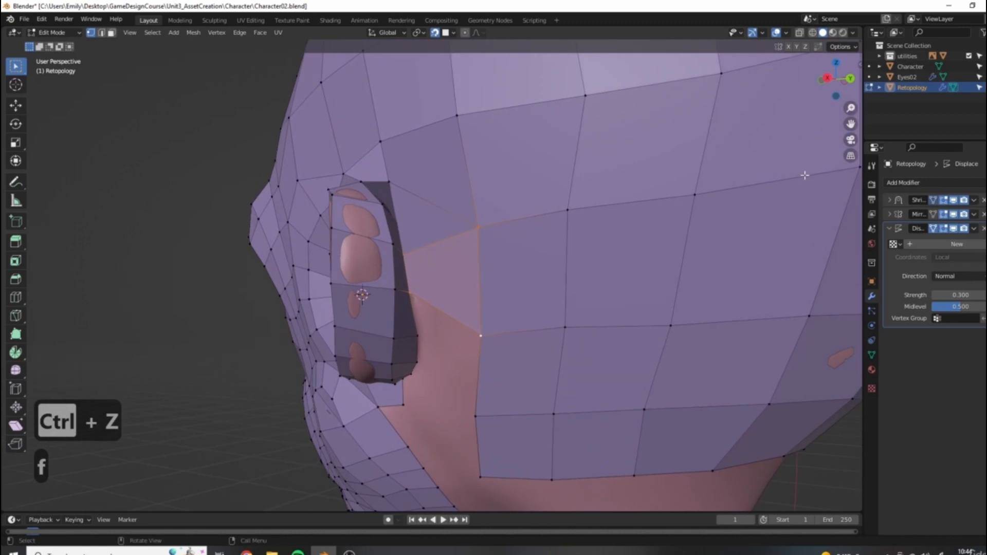
# Step: Move the vertex on the ear's rear rim about 0.005 m along Y, toward the back of the head
pyautogui.moveTo(542, 304); pyautogui.dragTo(363, 211, button='middle')
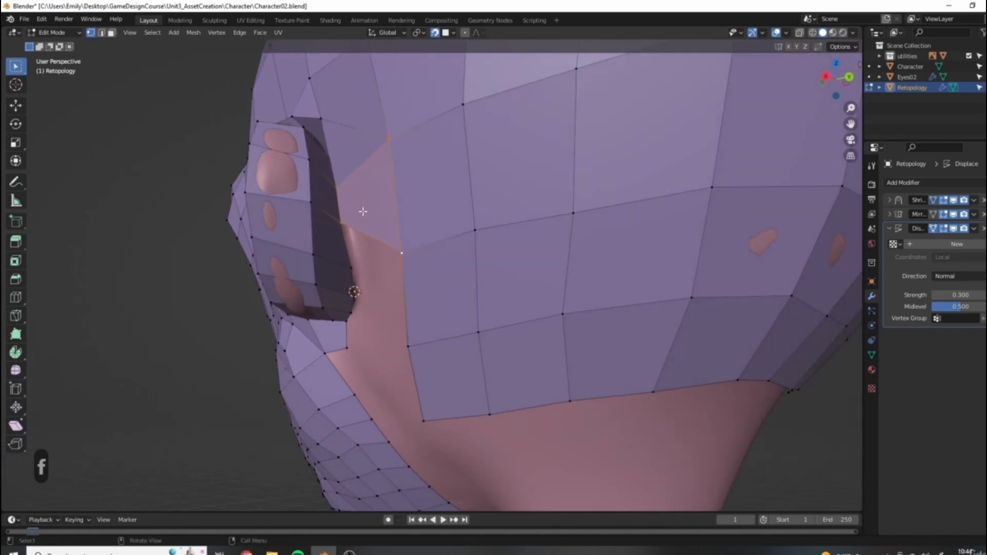
pyautogui.press('g')
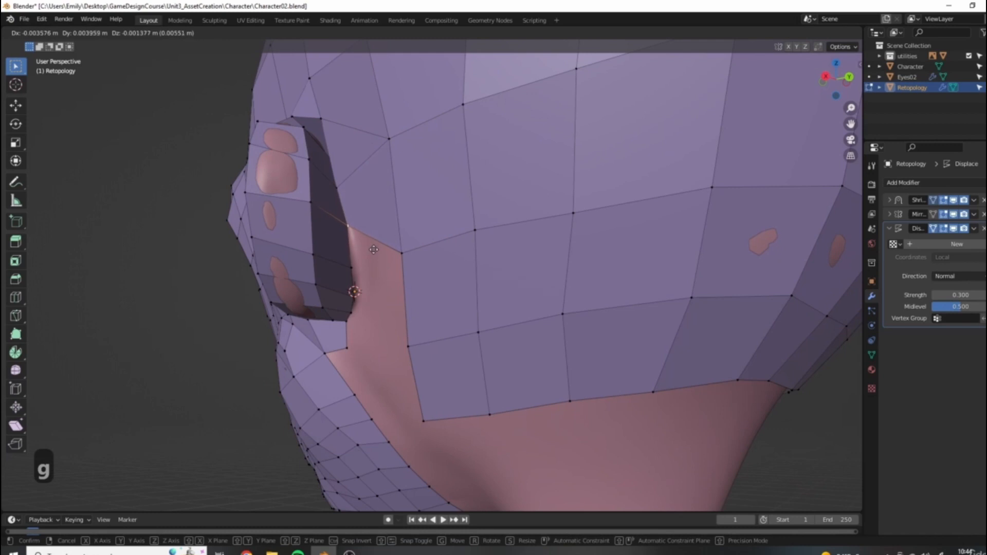
pyautogui.click(375, 250)
# Step: Fill the next faces down behind the ear between its lower rear rim and the next vertex on the scalp patch's front edge
pyautogui.moveTo(375, 250); pyautogui.dragTo(409, 227, button='middle')
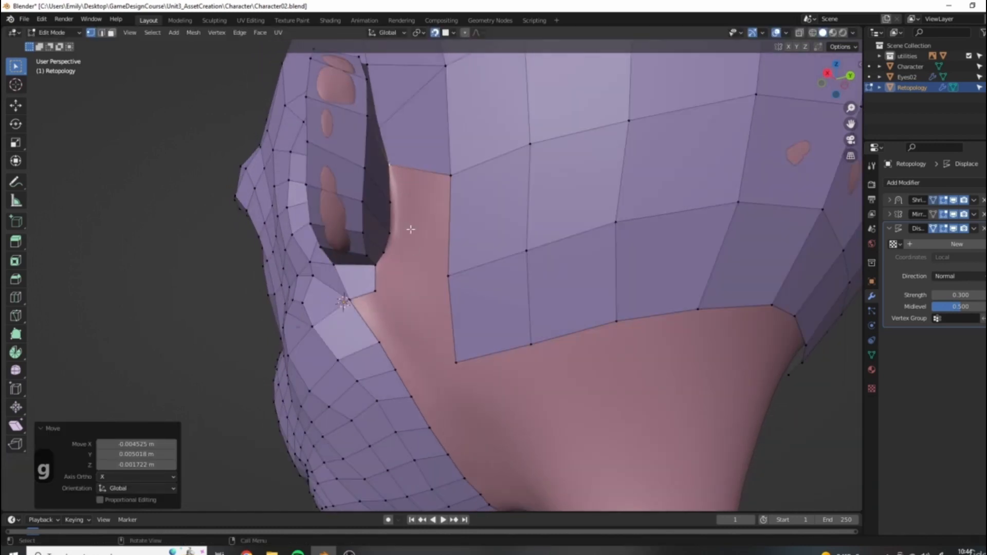
pyautogui.click(393, 236)
pyautogui.keyDown('shift'); pyautogui.click(392, 202); pyautogui.keyUp('shift')
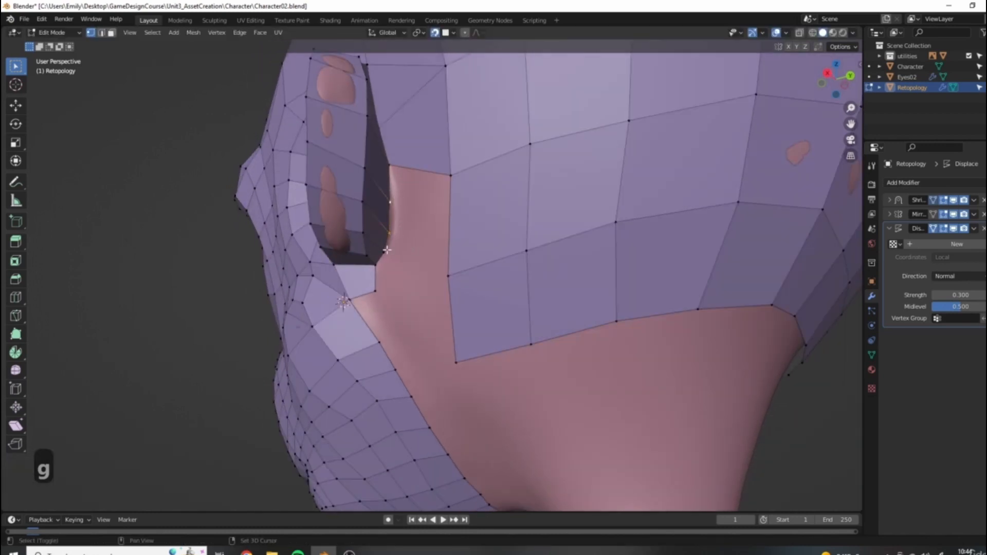
pyautogui.keyDown('shift'); pyautogui.click(449, 276); pyautogui.keyUp('shift')
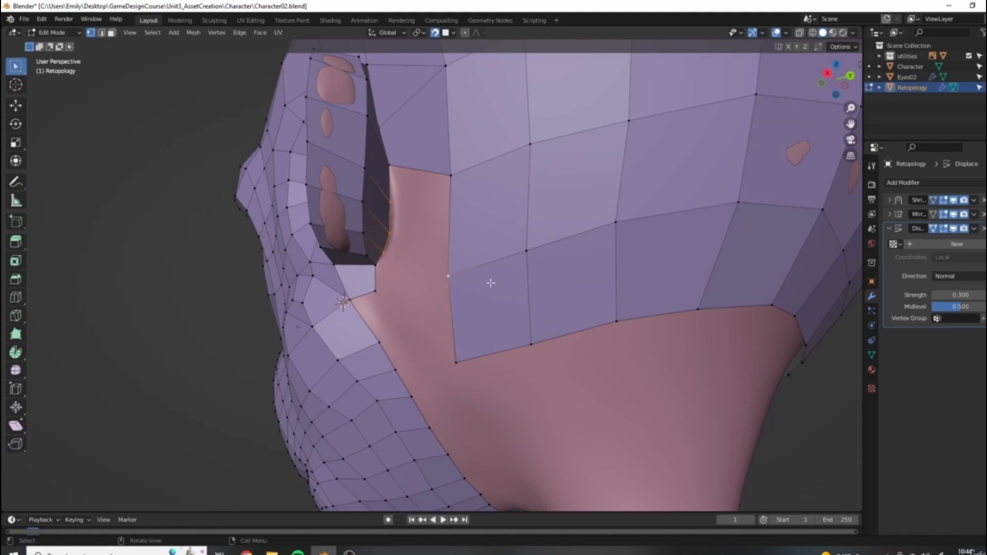
pyautogui.press('f')
pyautogui.scroll(-3, 403, 170)
pyautogui.press('f')
# Step: Fill the face below the ear's lower rear corner, linking the small face under the ear to the scalp patch
pyautogui.scroll(-3, 469, 237)
pyautogui.moveTo(470, 236); pyautogui.dragTo(486, 263, button='middle')
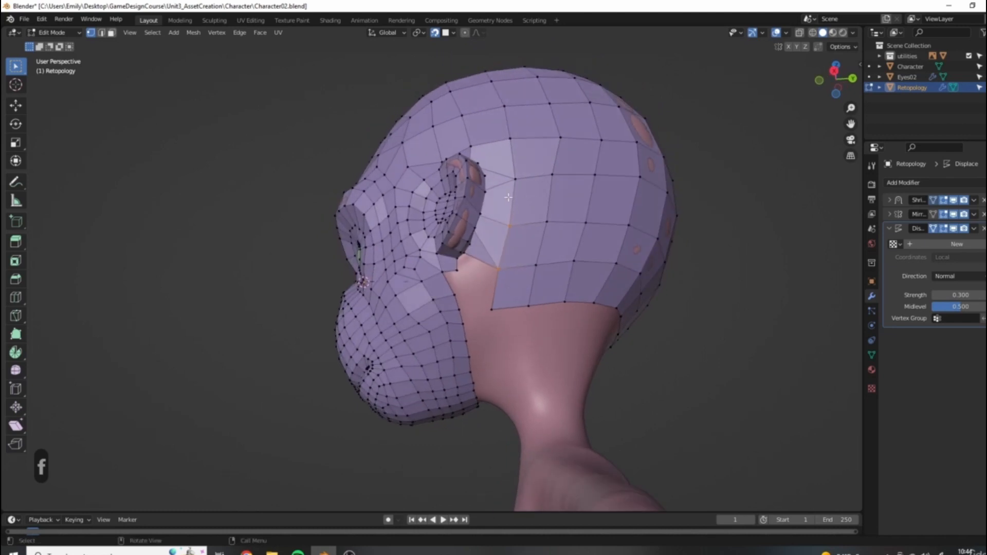
pyautogui.scroll(1, 506, 200)
pyautogui.scroll(1, 472, 206)
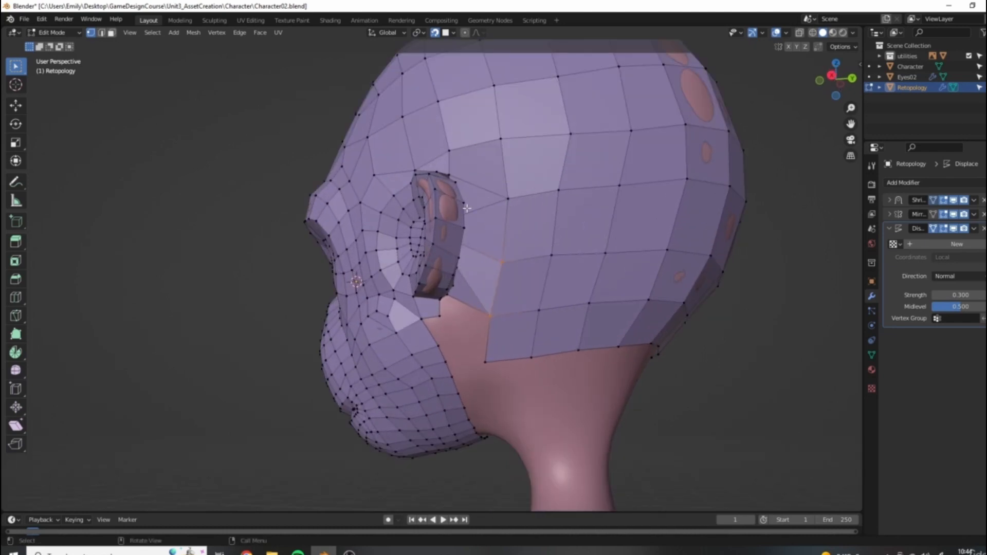
pyautogui.scroll(-2, 466, 208)
pyautogui.scroll(4, 426, 267)
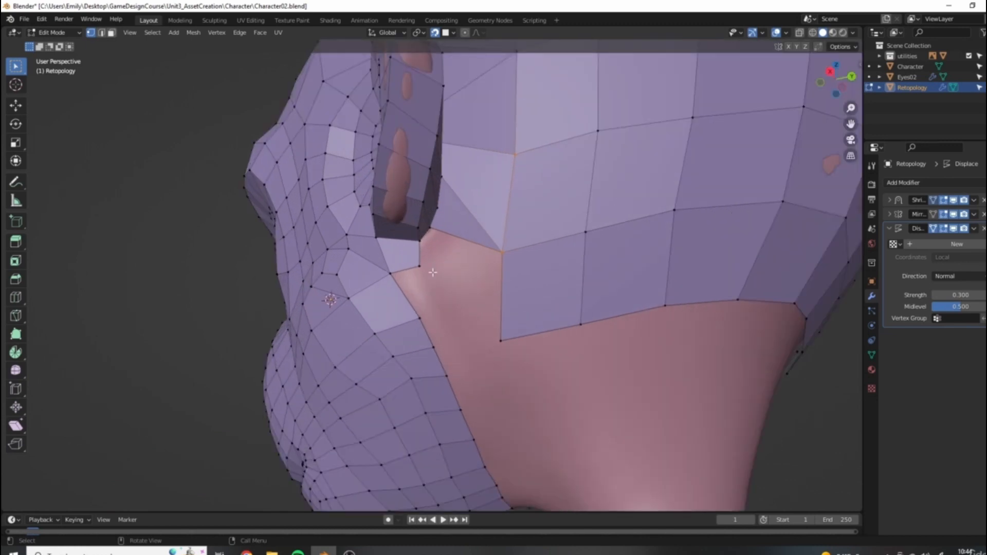
pyautogui.press('f')
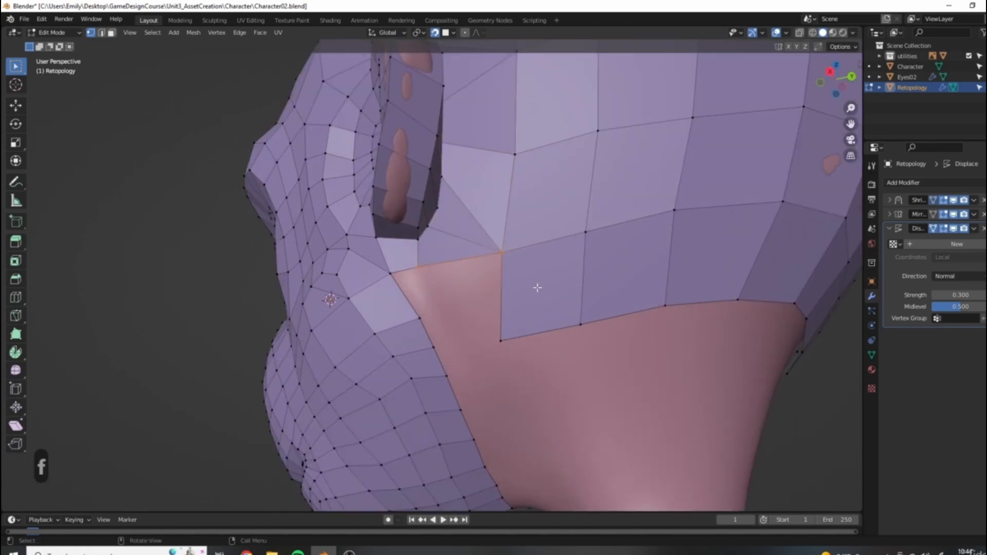
# Step: Move the vertex below the ear about 0.010 m along Y, toward the back of the head
pyautogui.click(440, 280)
pyautogui.press('g')
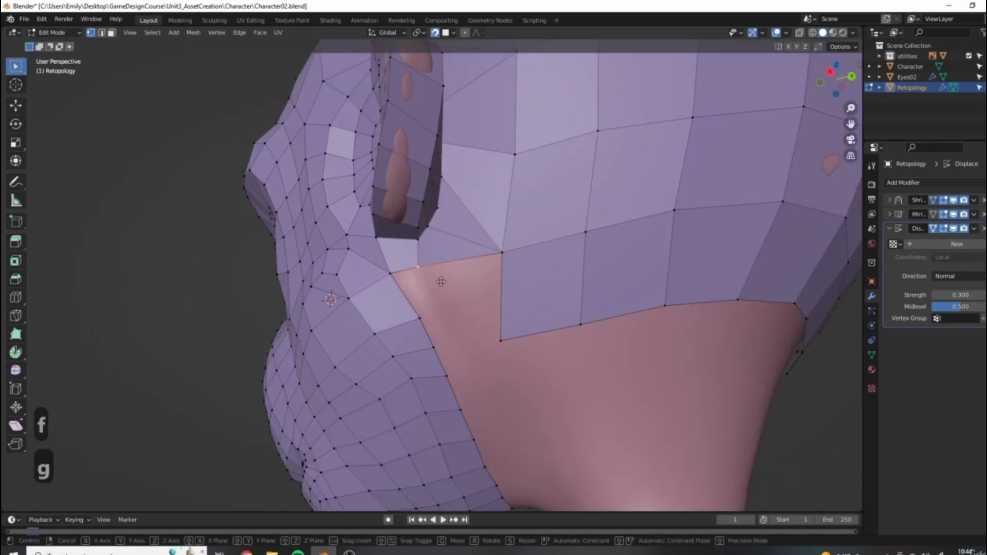
pyautogui.click(457, 281)
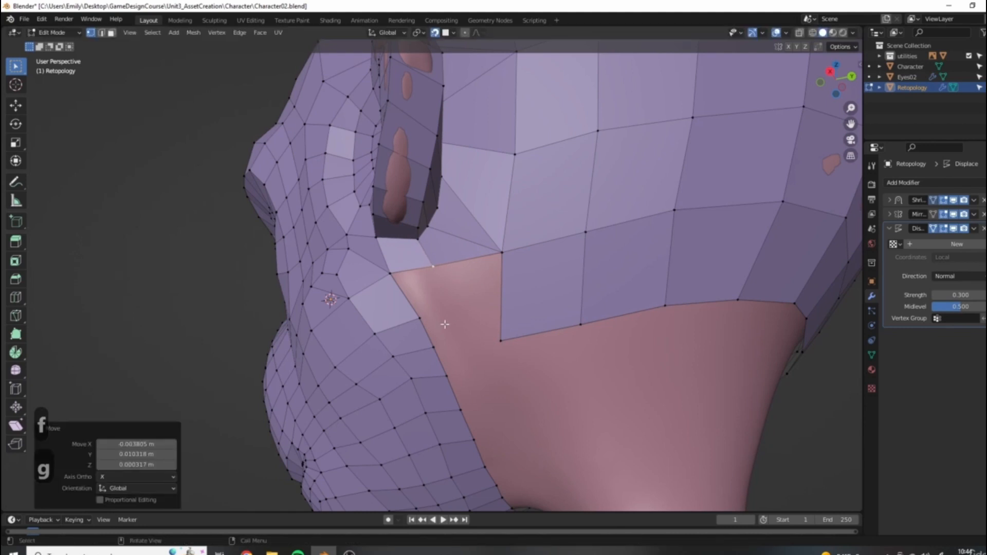
# Step: Try to fill a face between the cheek patch's rear edge vertices and the scalp patch's lower front corner
pyautogui.scroll(-4, 444, 324)
pyautogui.moveTo(445, 324); pyautogui.dragTo(489, 325, button='middle')
pyautogui.scroll(5, 504, 308)
pyautogui.click(511, 348)
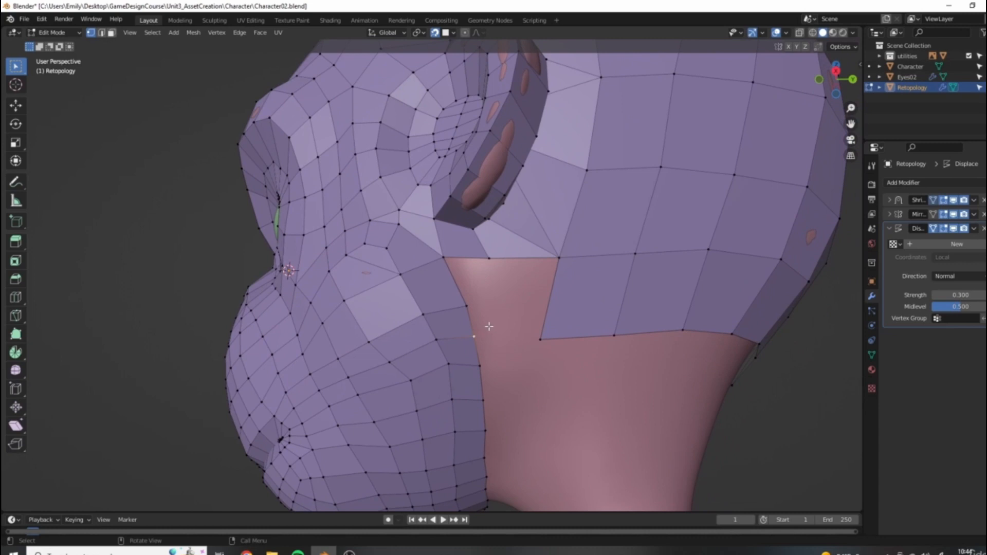
pyautogui.keyDown('shift'); pyautogui.click(467, 307); pyautogui.keyUp('shift')
pyautogui.keyDown('shift'); pyautogui.click(540, 339); pyautogui.keyUp('shift')
pyautogui.keyDown('shift'); pyautogui.click(478, 366); pyautogui.keyUp('shift')
pyautogui.press('f')
# Step: Try to reposition the middle cheek-edge vertex of the new bridging face
pyautogui.click(493, 345)
pyautogui.press('g')
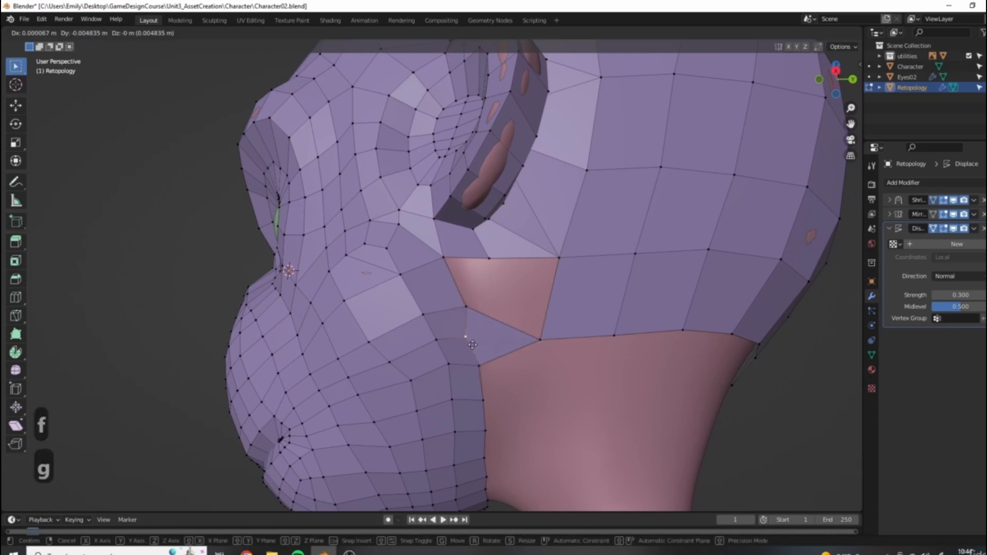
pyautogui.click(477, 342)
pyautogui.moveTo(477, 343); pyautogui.dragTo(448, 357, button='middle')
pyautogui.scroll(-2, 535, 348)
pyautogui.scroll(2, 449, 357)
pyautogui.press('g')
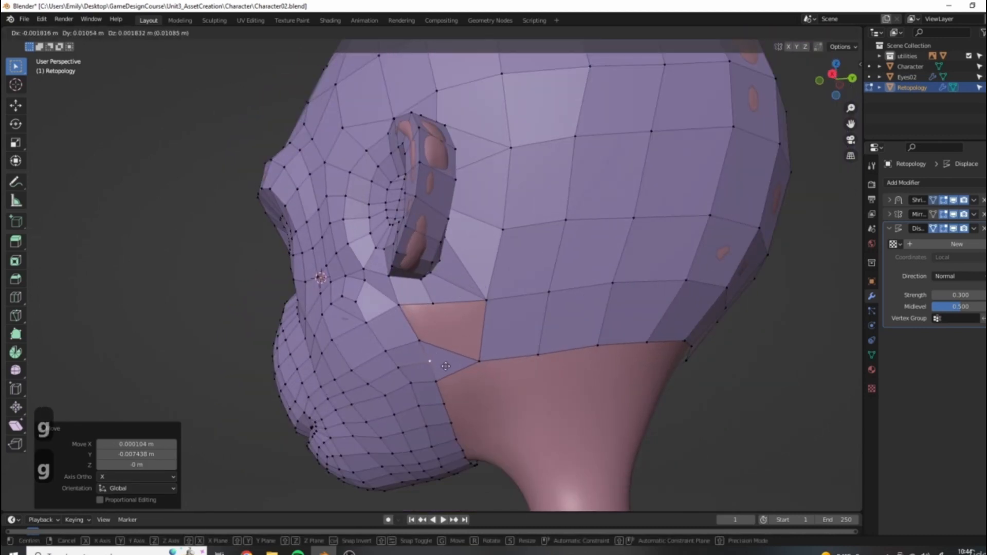
pyautogui.click(441, 366)
# Step: Undo the bridging face and its vertex moves, back to the open gap below the ear
pyautogui.click(406, 309)
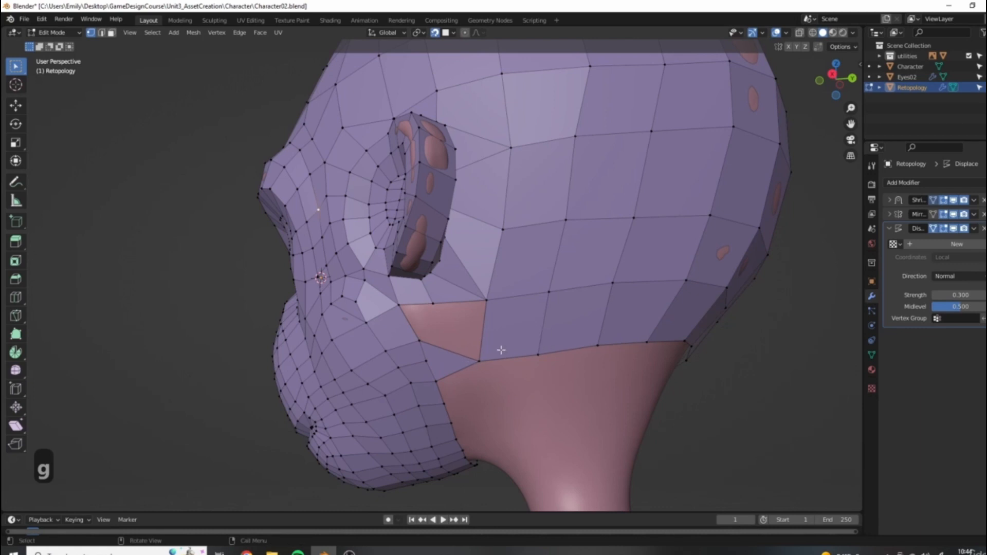
pyautogui.hotkey('ctrl', 'z')
pyautogui.hotkey('ctrl', 'z')
pyautogui.hotkey('ctrl', 'z')
pyautogui.hotkey('ctrl', 'z')
pyautogui.hotkey('ctrl', 'z')
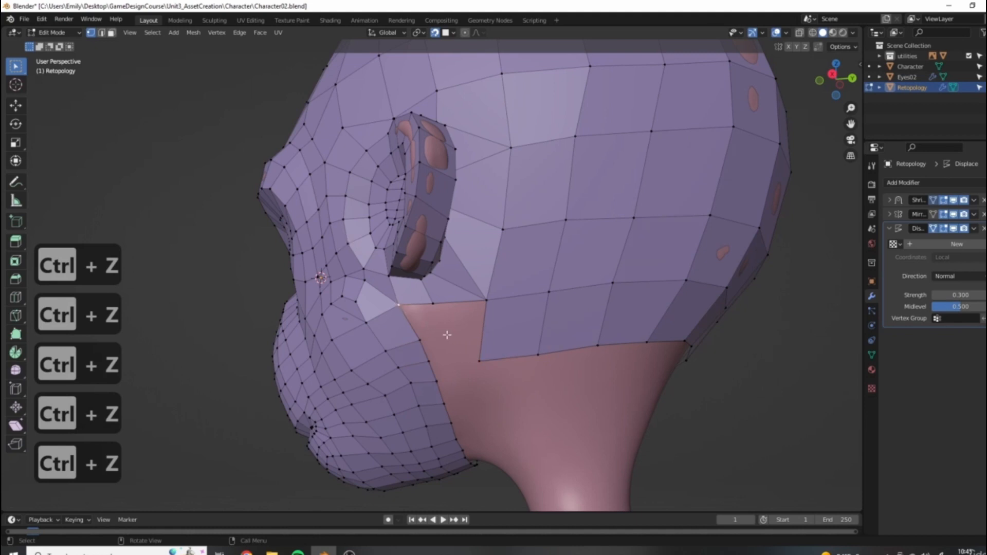
# Step: Fill a quad at the cheek patch's upper rear corner below the ear and move its free corner vertex closer to the cheek
pyautogui.press('f')
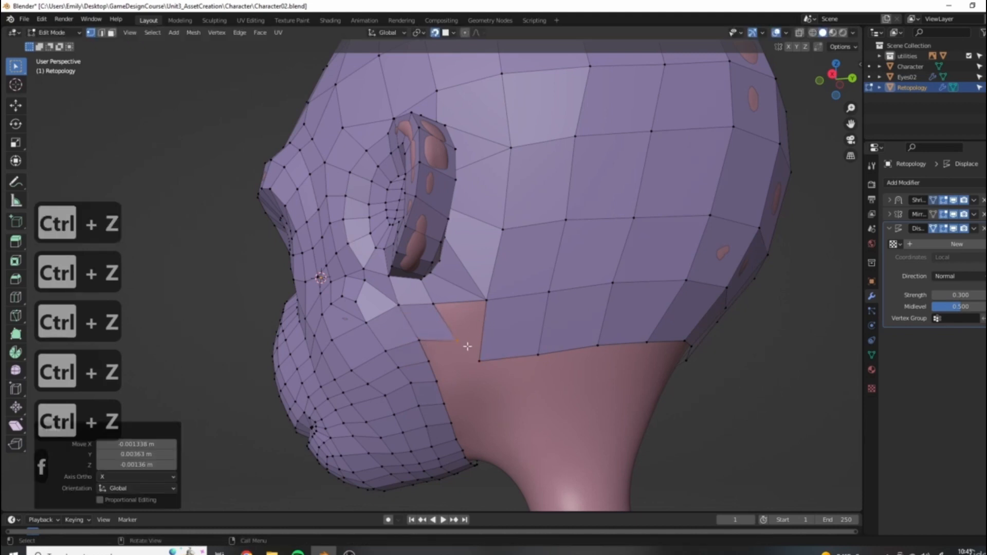
pyautogui.press('g')
pyautogui.click(427, 291)
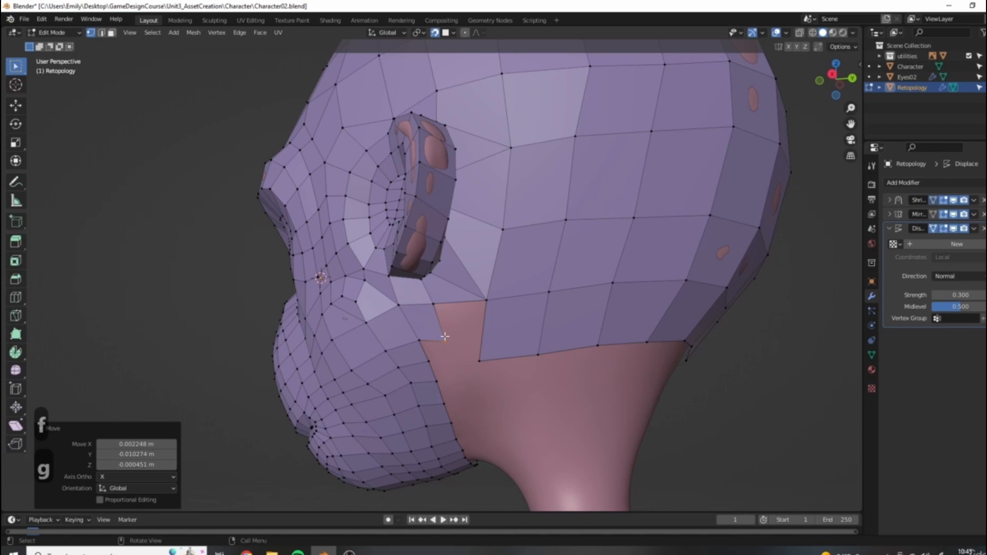
# Step: Fill the remaining faces joining the cheek patch's rear edge to the scalp patch's lower front corner, and clear the selection
pyautogui.keyDown('shift'); pyautogui.click(495, 362); pyautogui.keyUp('shift')
pyautogui.press('f')
pyautogui.moveTo(496, 363); pyautogui.dragTo(485, 302, button='middle')
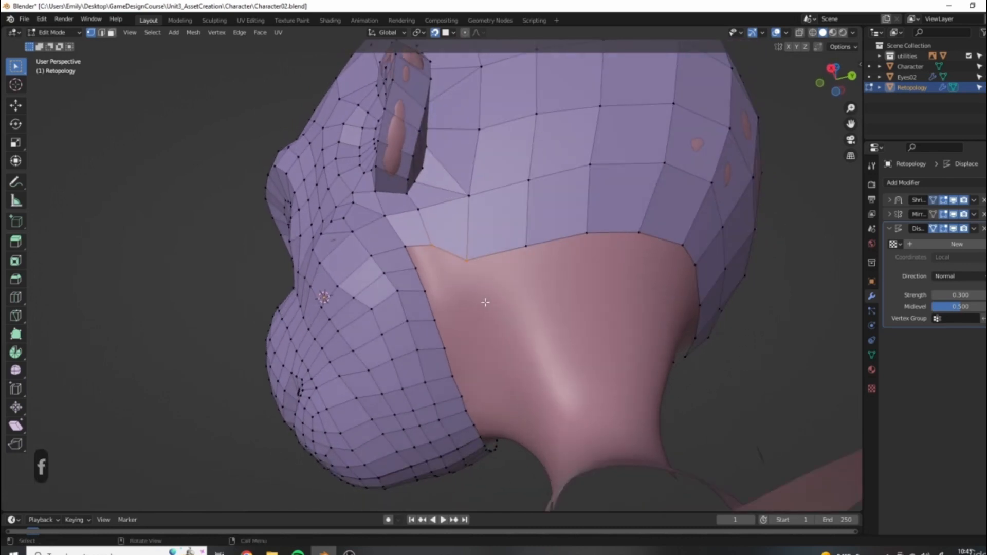
pyautogui.keyDown('shift'); pyautogui.click(466, 264); pyautogui.keyUp('shift')
pyautogui.press('f')
pyautogui.moveTo(501, 308)
pyautogui.mouseDown(button='middle')
pyautogui.moveTo(583, 369)
pyautogui.moveTo(553, 365)
pyautogui.moveTo(546, 315)
pyautogui.moveTo(517, 298)
pyautogui.mouseUp(button='middle')
pyautogui.hotkey('alt', 'a')
# Step: Examine the head's retopology from below, the side, the front and behind the ear to check the topology flow
pyautogui.moveTo(464, 234); pyautogui.dragTo(513, 299, button='middle')
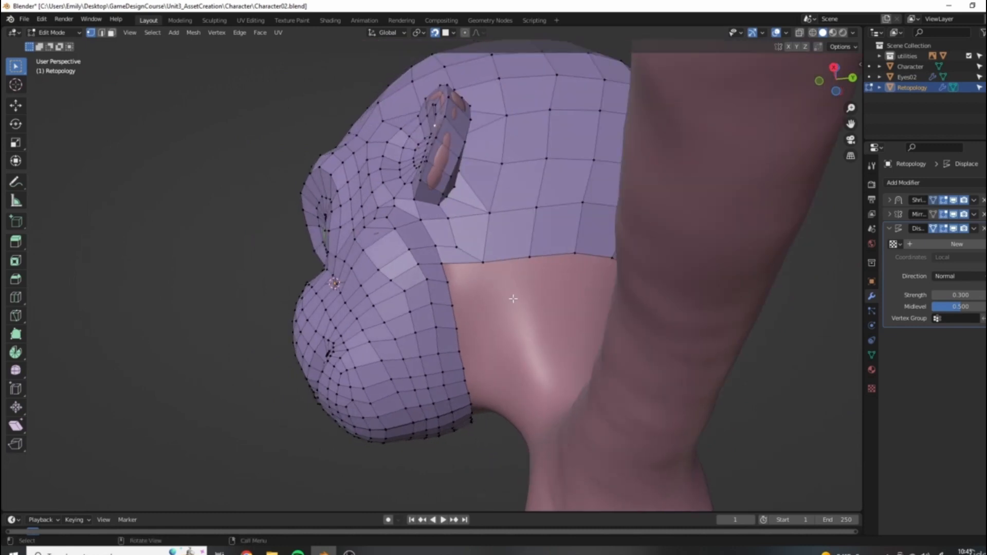
pyautogui.scroll(-5, 514, 298)
pyautogui.moveTo(513, 299); pyautogui.dragTo(515, 258, button='middle')
pyautogui.moveTo(487, 309); pyautogui.dragTo(453, 323, button='middle')
pyautogui.scroll(3, 452, 323)
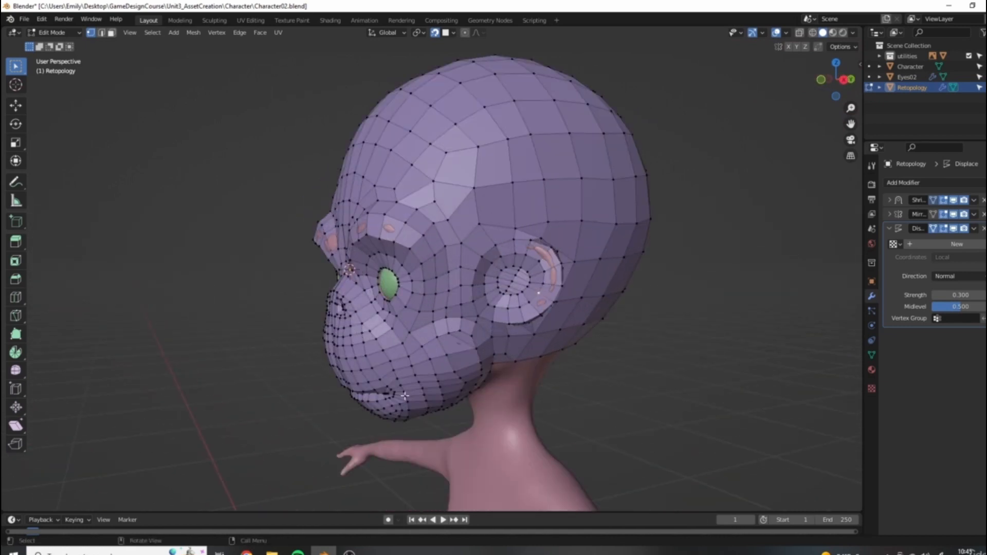
pyautogui.moveTo(398, 341); pyautogui.dragTo(554, 275, button='middle')
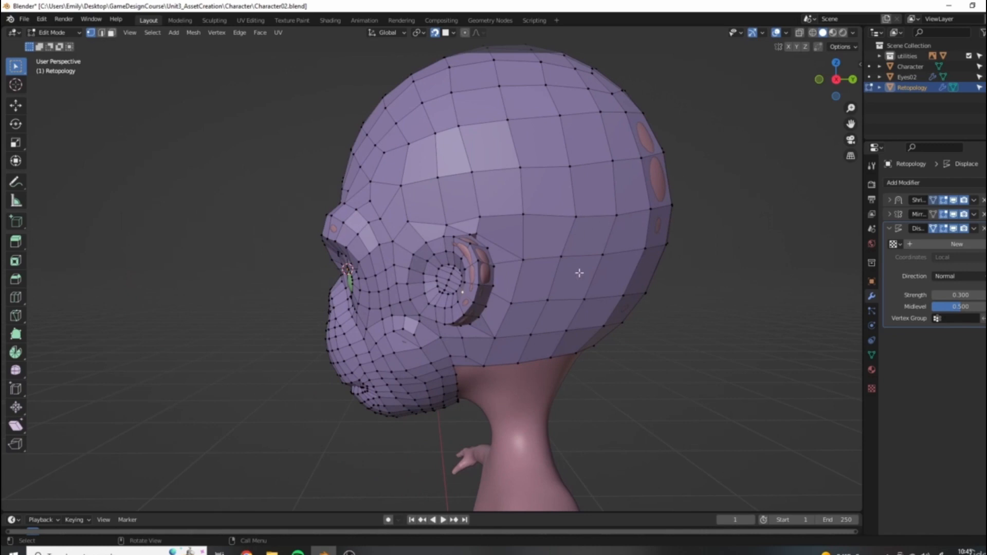
pyautogui.moveTo(455, 214); pyautogui.dragTo(389, 286, button='middle')
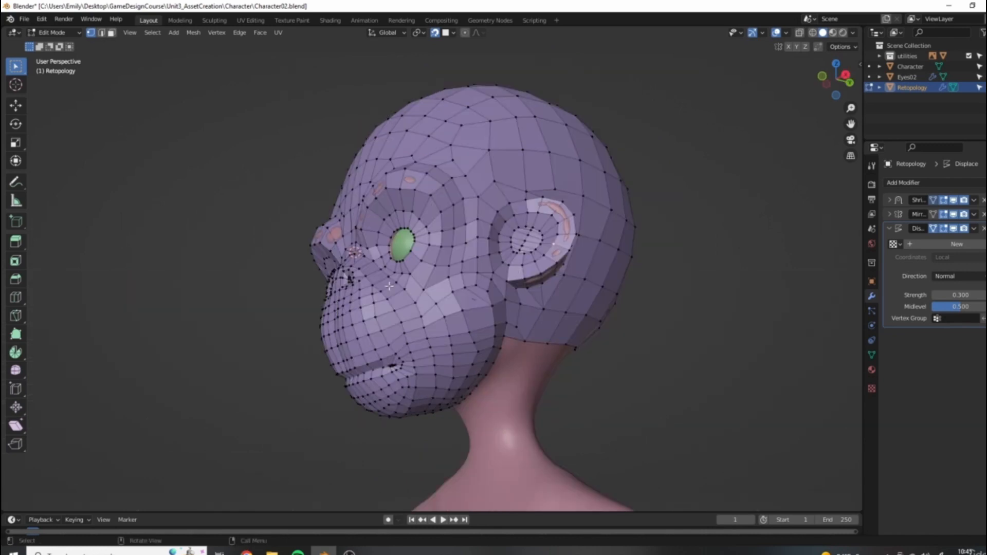
pyautogui.moveTo(426, 346); pyautogui.dragTo(520, 293, button='middle')
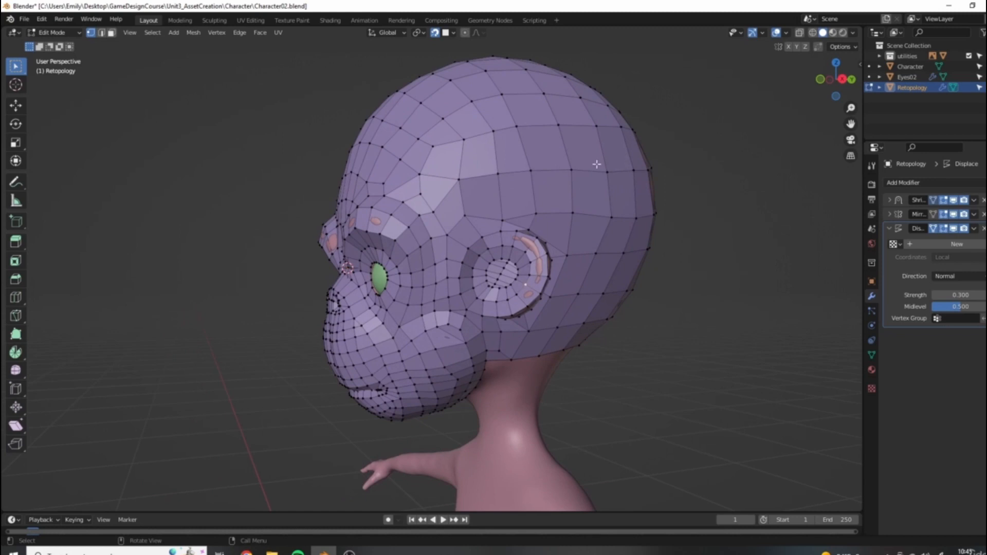
pyautogui.moveTo(648, 247); pyautogui.dragTo(619, 253, button='middle')
pyautogui.moveTo(517, 234); pyautogui.dragTo(470, 207, button='middle')
pyautogui.scroll(3, 408, 259)
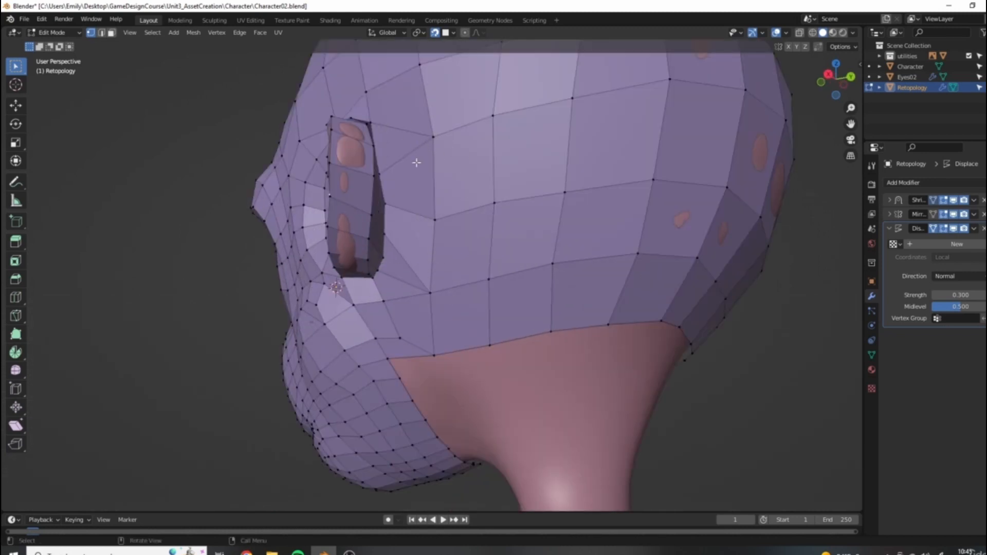
pyautogui.scroll(-3, 484, 221)
pyautogui.scroll(4, 477, 328)
pyautogui.moveTo(466, 355); pyautogui.dragTo(520, 307, button='middle')
pyautogui.scroll(-5, 483, 290)
pyautogui.scroll(3, 520, 306)
pyautogui.moveTo(529, 348); pyautogui.dragTo(665, 278, button='middle')
pyautogui.scroll(-3, 640, 414)
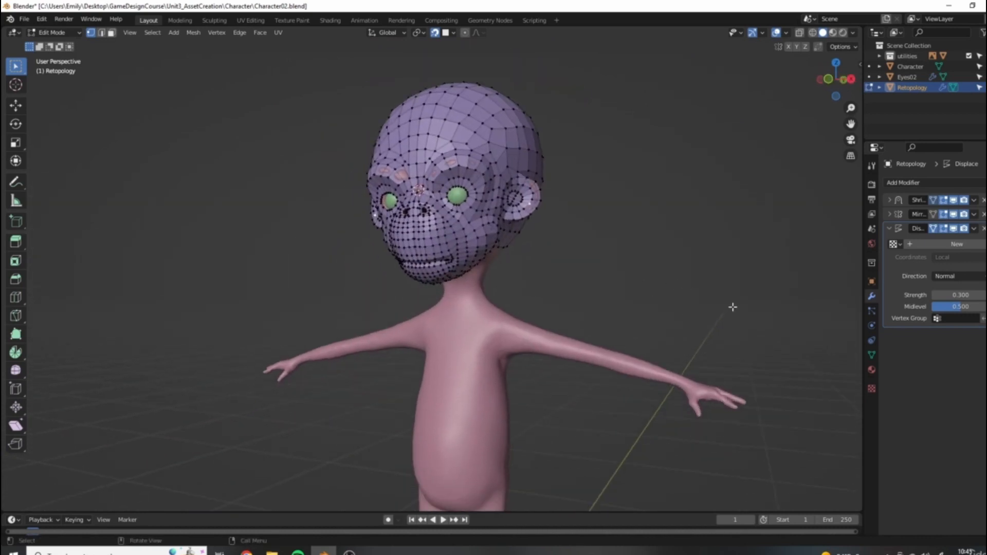
# Step: Examine the whole character's neck, arms and torso, which have no retopology mesh yet
pyautogui.moveTo(602, 202); pyautogui.dragTo(512, 250, button='middle')
pyautogui.moveTo(587, 271); pyautogui.dragTo(552, 304, button='middle')
pyautogui.moveTo(631, 326); pyautogui.dragTo(641, 283, button='middle')
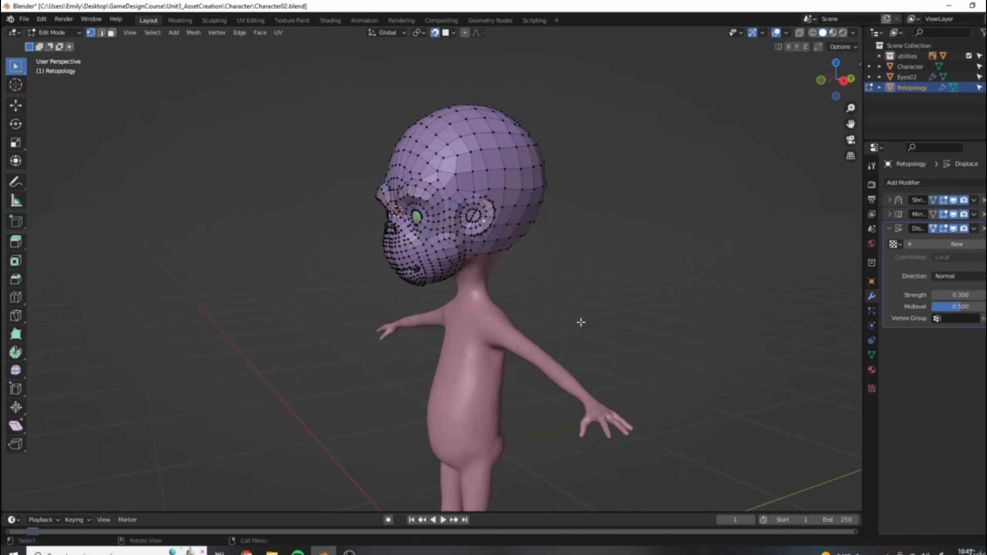
pyautogui.moveTo(580, 295); pyautogui.dragTo(625, 295, button='middle')
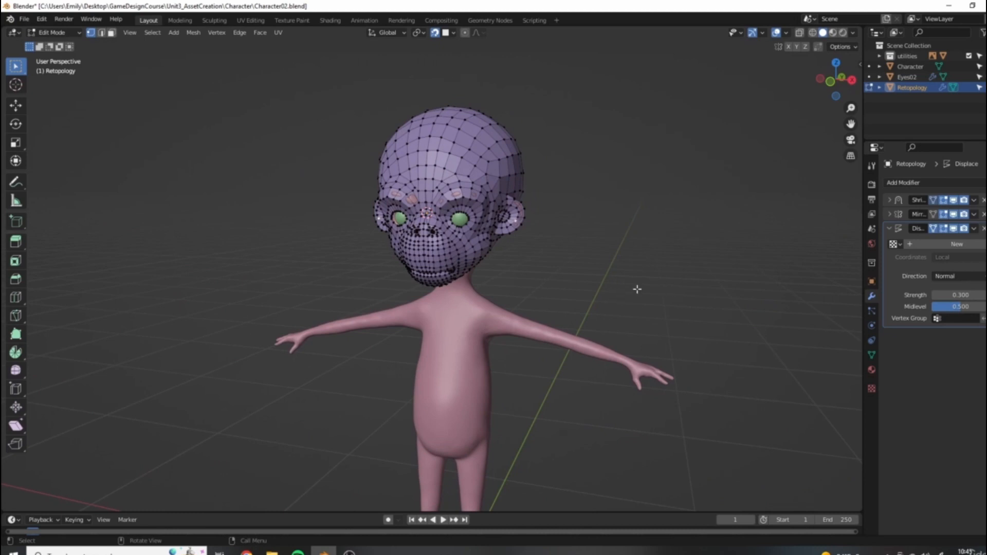
pyautogui.scroll(5, 537, 380)
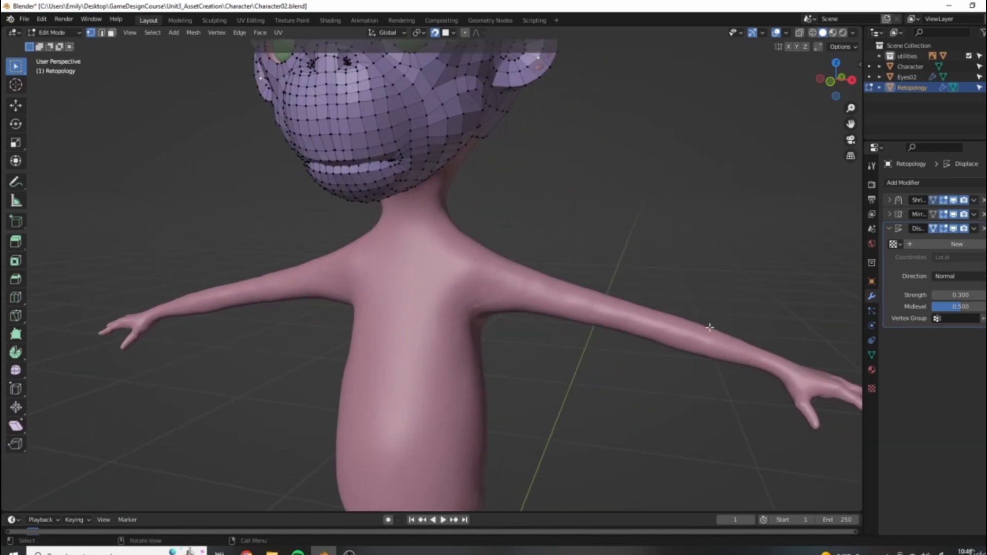
pyautogui.scroll(-3, 689, 317)
pyautogui.moveTo(689, 317); pyautogui.dragTo(637, 331, button='middle')
pyautogui.moveTo(451, 243); pyautogui.dragTo(612, 299, button='middle')
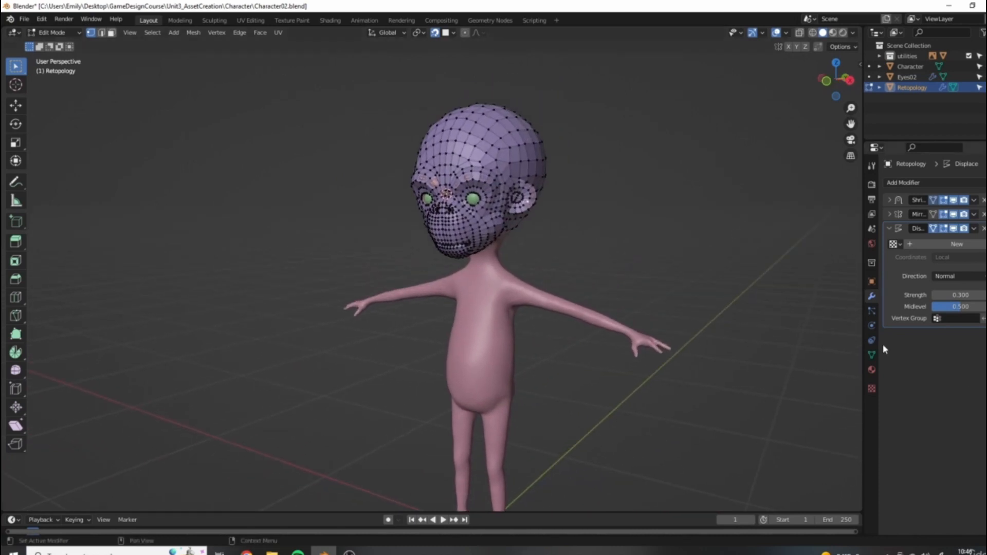
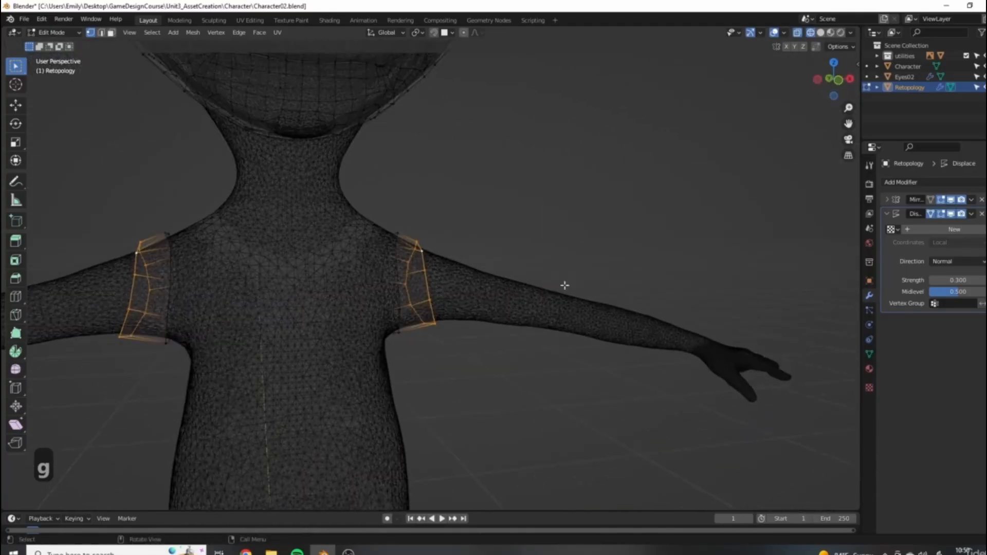
# Step: In front view, flatten the selected upper-arm edge loop near the shoulder by scaling it to about 0.104 along X
pyautogui.press('1')
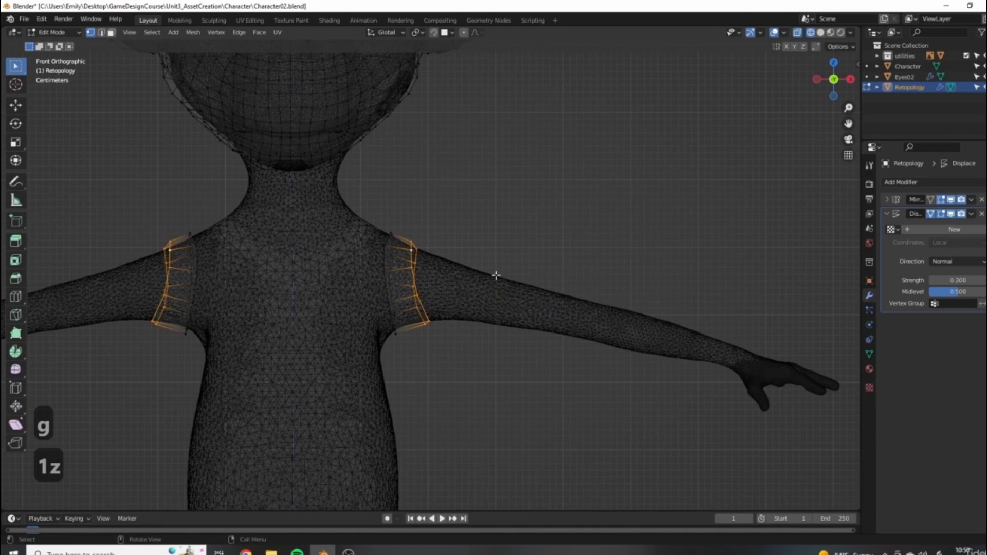
pyautogui.press('s')
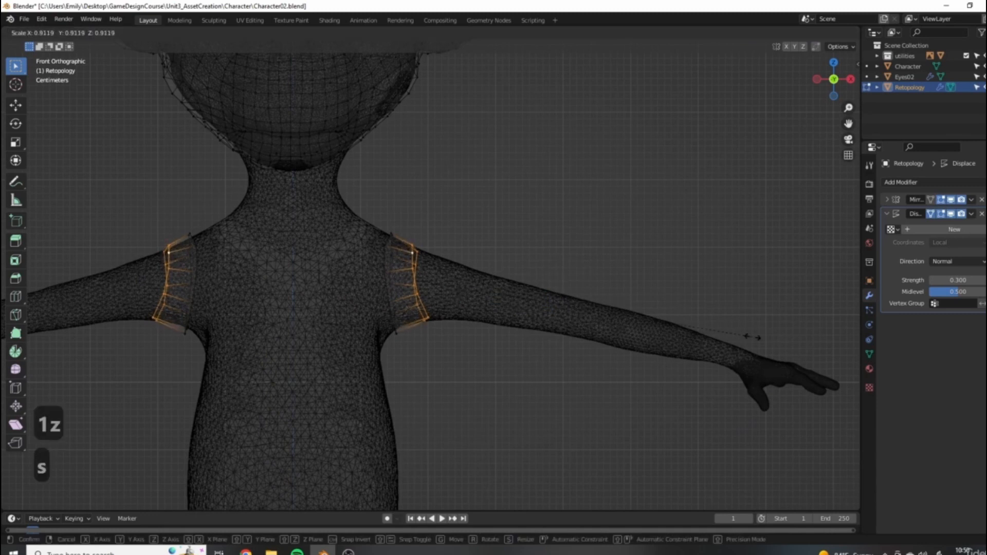
pyautogui.press('x')
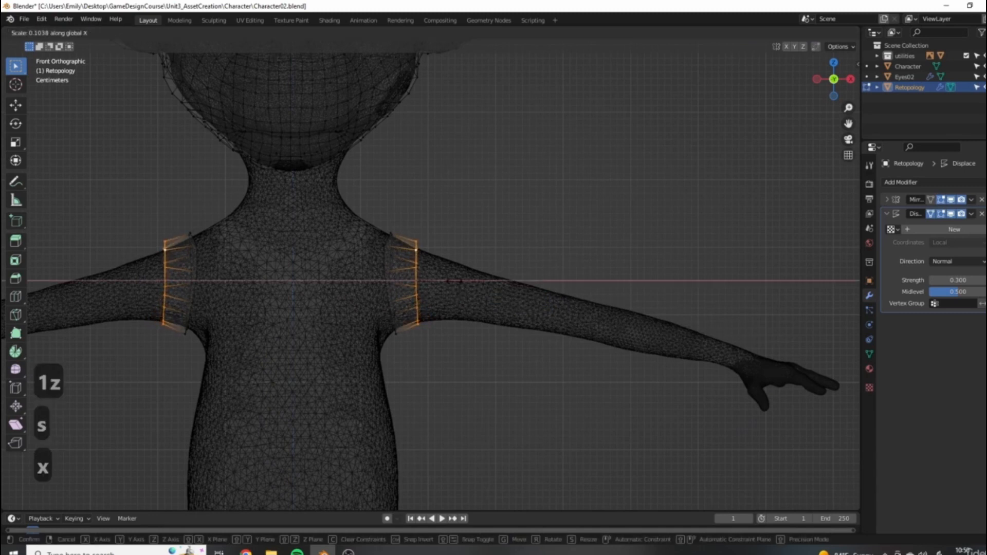
pyautogui.click(453, 281)
pyautogui.scroll(-3, 421, 259)
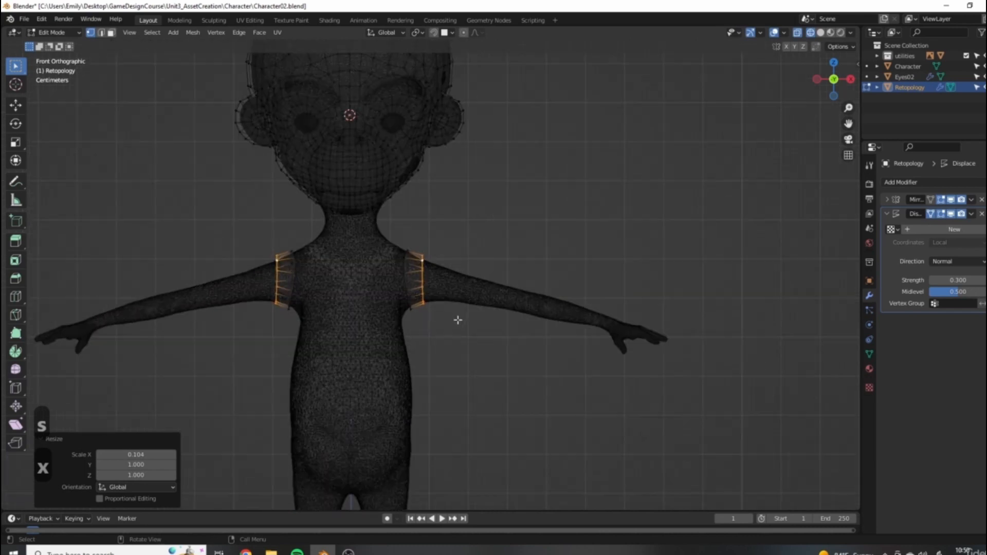
# Step: In solid shading and front view, extrude the selected upper-arm edge loop toward the hand and scale it to about 0.794
pyautogui.press('z')
pyautogui.click(569, 309)
pyautogui.moveTo(568, 309)
pyautogui.mouseDown(button='middle')
pyautogui.moveTo(577, 335)
pyautogui.moveTo(509, 293)
pyautogui.mouseUp(button='middle')
pyautogui.press('KP_1')
pyautogui.press('e')
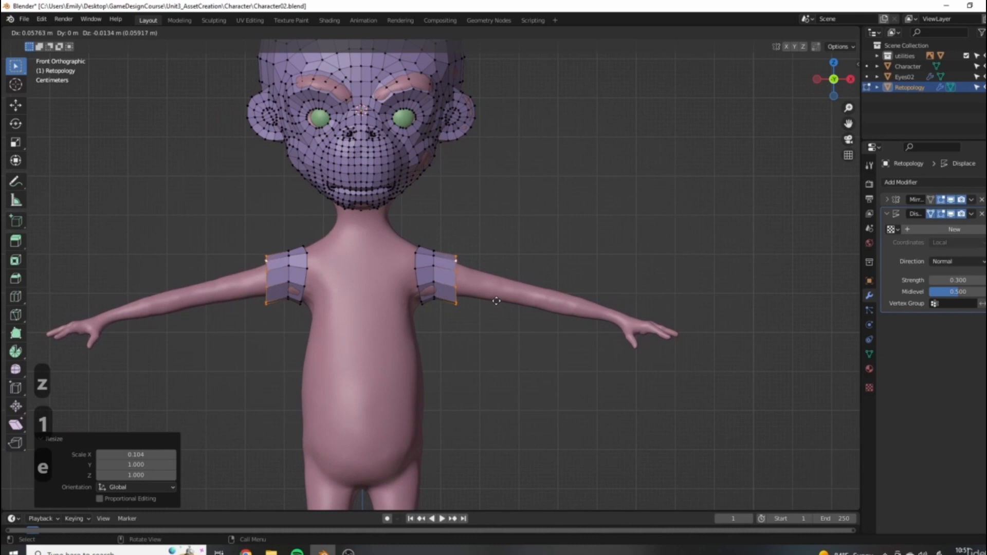
pyautogui.click(497, 302)
pyautogui.press('s')
pyautogui.click(569, 323)
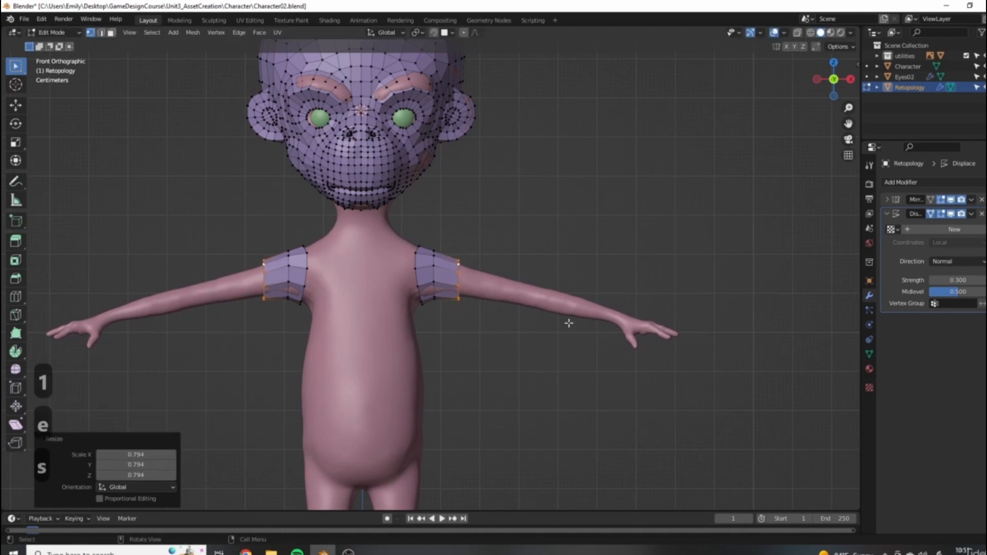
# Step: Extrude the arm's end loop again by about 0.088 m in X and -0.021 m in Z, scaling it to about 0.807
pyautogui.press('e')
pyautogui.click(566, 313)
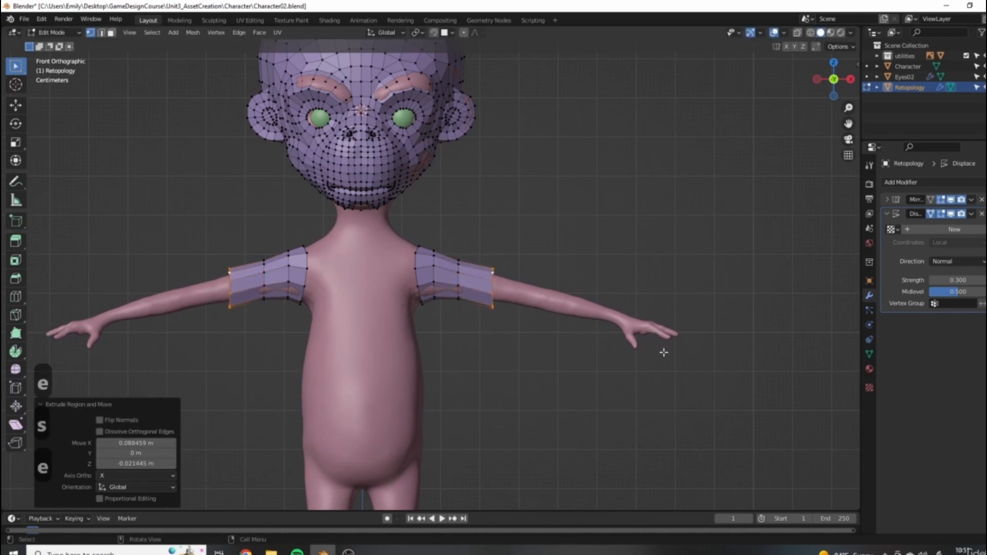
pyautogui.press('s')
pyautogui.click(601, 335)
# Step: Extrude the arm loop about 0.083 m to the elbow, rotate it to follow the arm, scale it to about 0.796 and nudge it up
pyautogui.press('e')
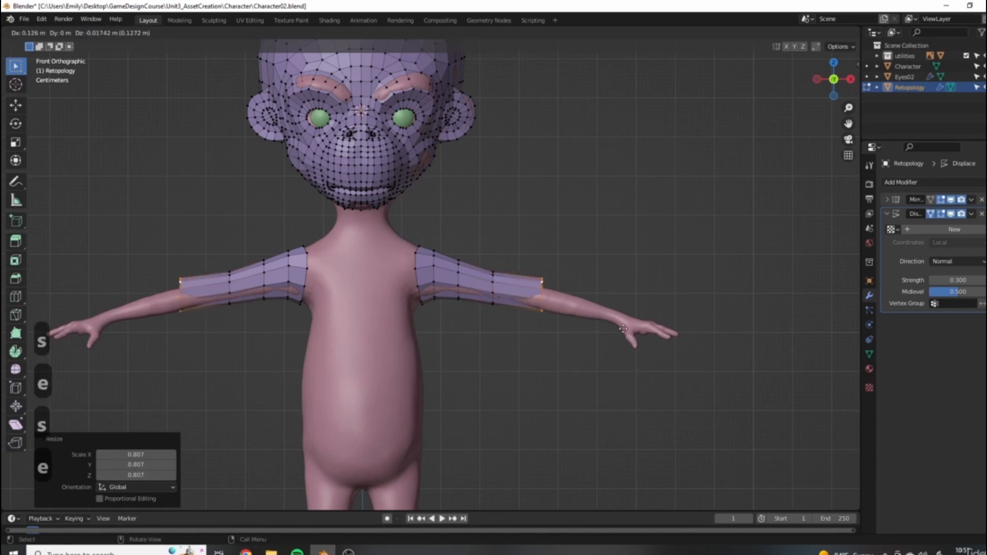
pyautogui.click(607, 329)
pyautogui.press('r')
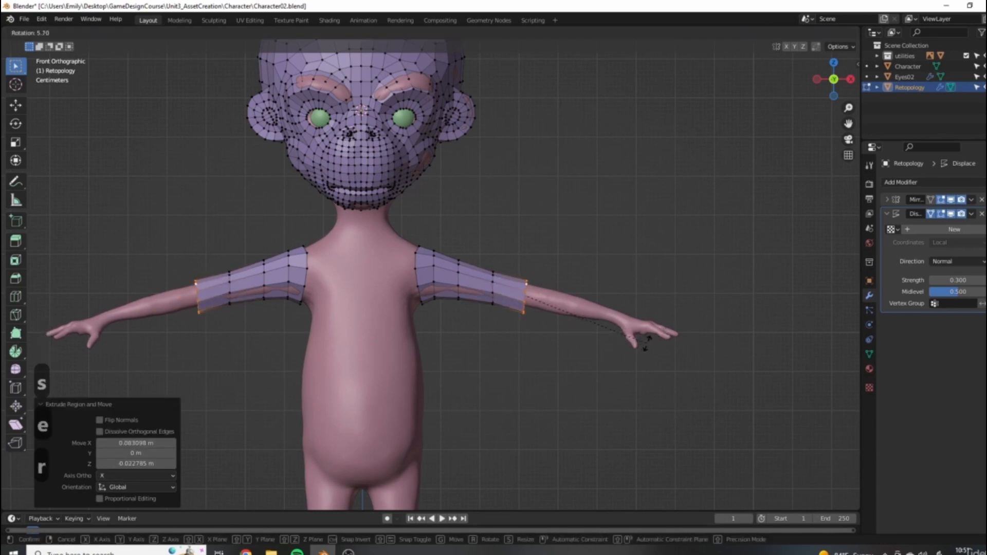
pyautogui.click(646, 343)
pyautogui.press('s')
pyautogui.click(647, 340)
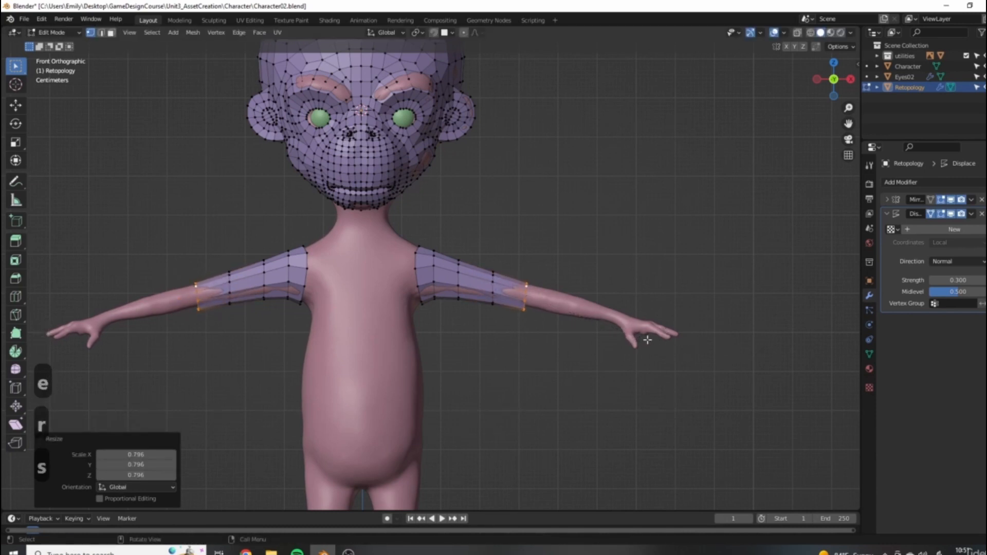
pyautogui.press('g')
pyautogui.click(647, 338)
# Step: In top view, move the elbow loop about -0.009 m in Y to center it around the arm
pyautogui.moveTo(522, 331); pyautogui.dragTo(477, 279, button='middle')
pyautogui.moveTo(555, 341); pyautogui.dragTo(586, 299, button='middle')
pyautogui.press('KP_7')
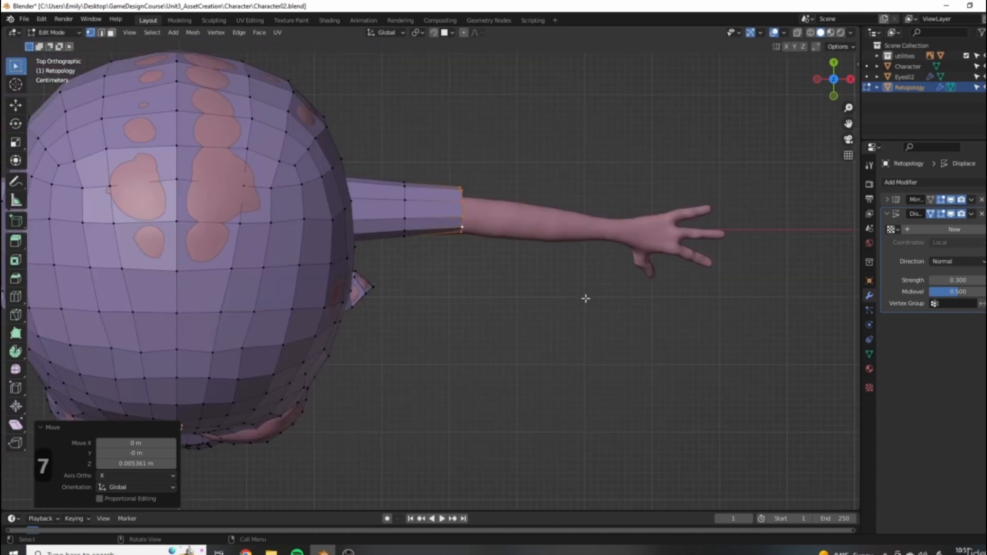
pyautogui.press('g')
pyautogui.click(600, 271)
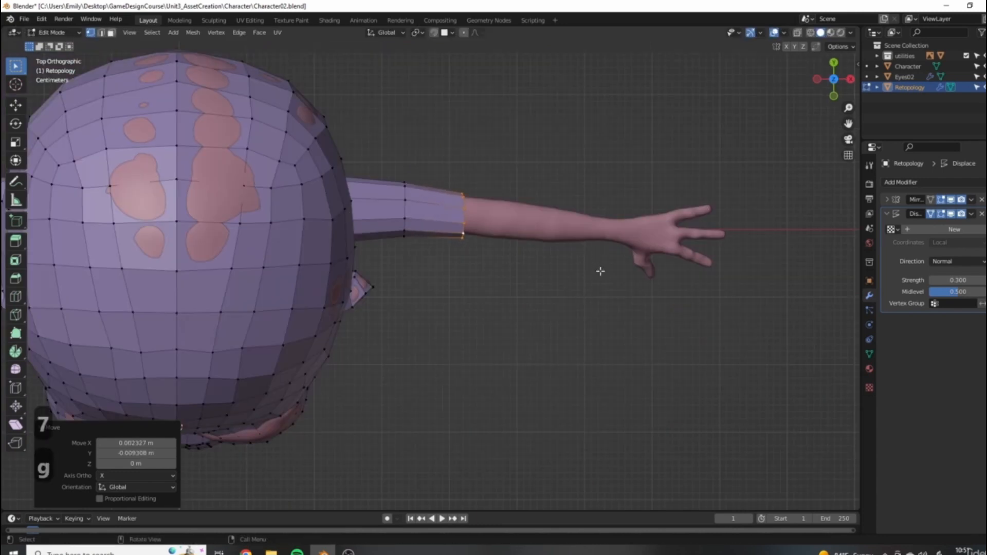
# Step: In top view, extrude the elbow loop twice, to mid-forearm and to the wrist, and scale the wrist loop to about 0.516
pyautogui.press('e')
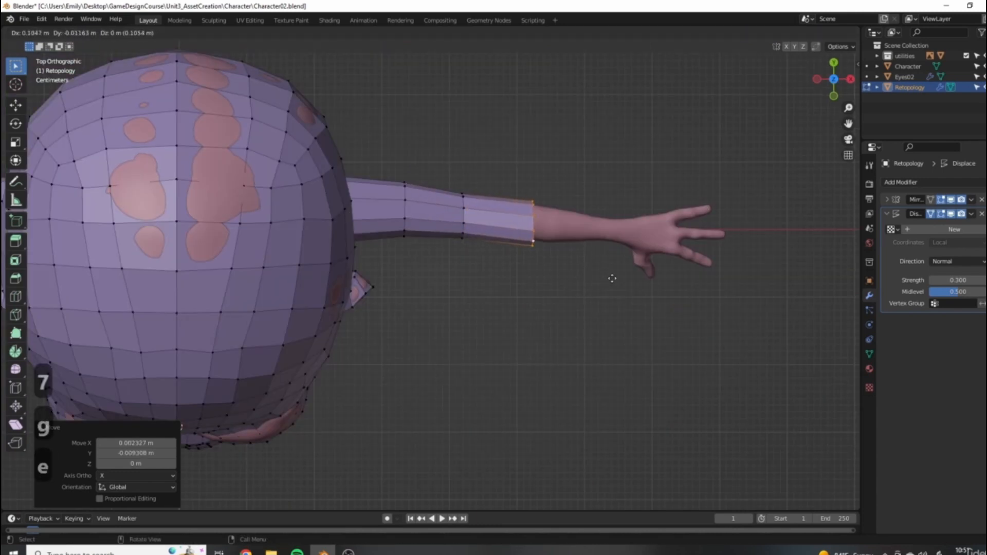
pyautogui.click(615, 275)
pyautogui.press('e')
pyautogui.click(703, 276)
pyautogui.press('s')
pyautogui.click(697, 273)
# Step: In front view, move the wrist edge loop down onto the character's wrist
pyautogui.moveTo(696, 273); pyautogui.dragTo(630, 254, button='middle')
pyautogui.press('1')
pyautogui.press('g')
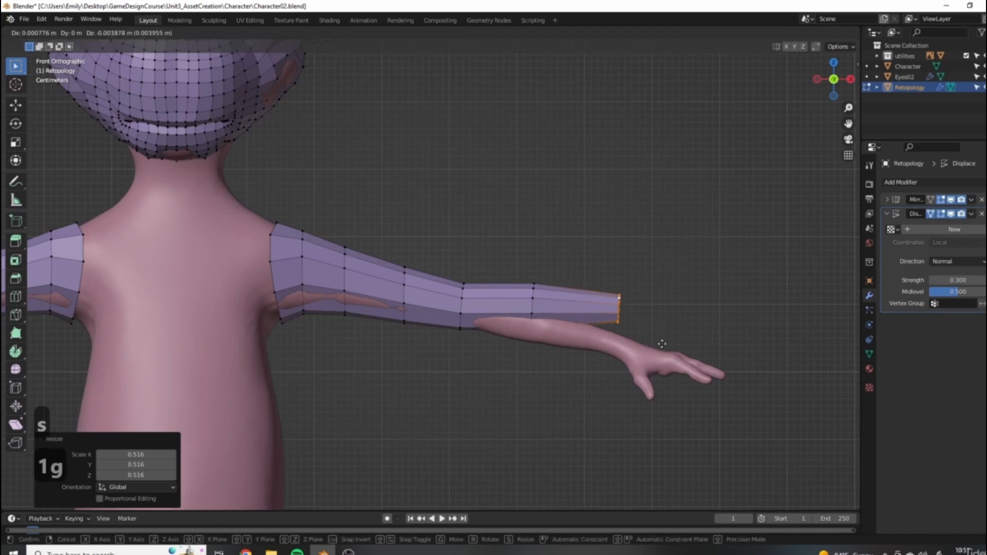
pyautogui.click(660, 376)
# Step: Select the mid-forearm edge loop, move it down about 0.026 m to fit the forearm and scale it to about 0.871
pyautogui.keyDown('alt'); pyautogui.click(532, 302); pyautogui.keyUp('alt')
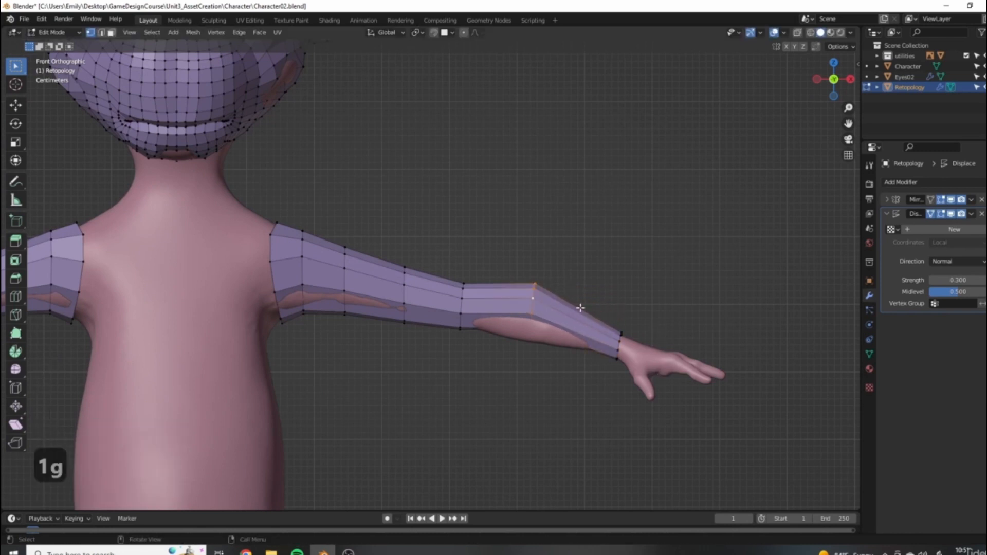
pyautogui.press('g')
pyautogui.click(677, 352)
pyautogui.press('s')
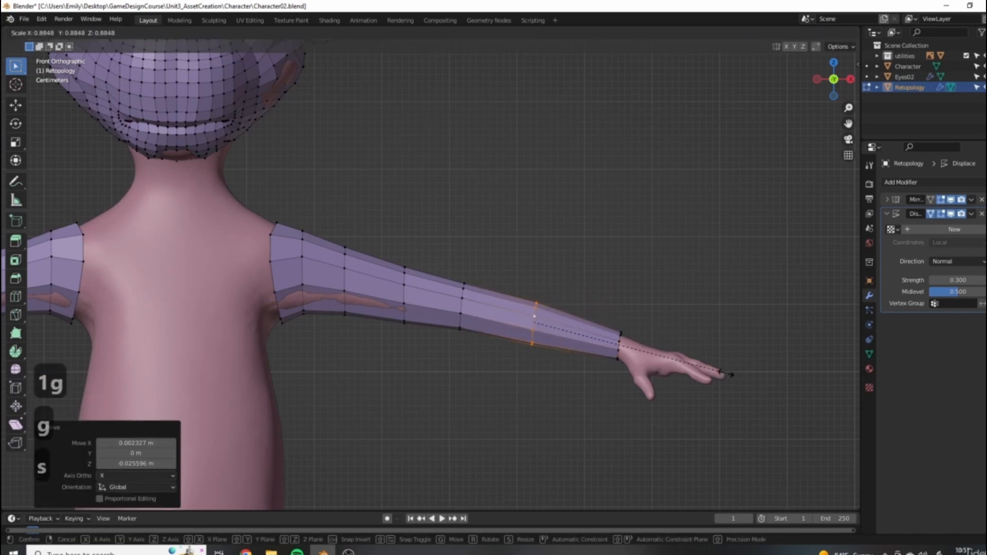
pyautogui.click(724, 376)
# Step: Examine how the arm loops fit the character, first in front-view wireframe and again in solid shading
pyautogui.press('z')
pyautogui.click(639, 379)
pyautogui.scroll(-3, 705, 340)
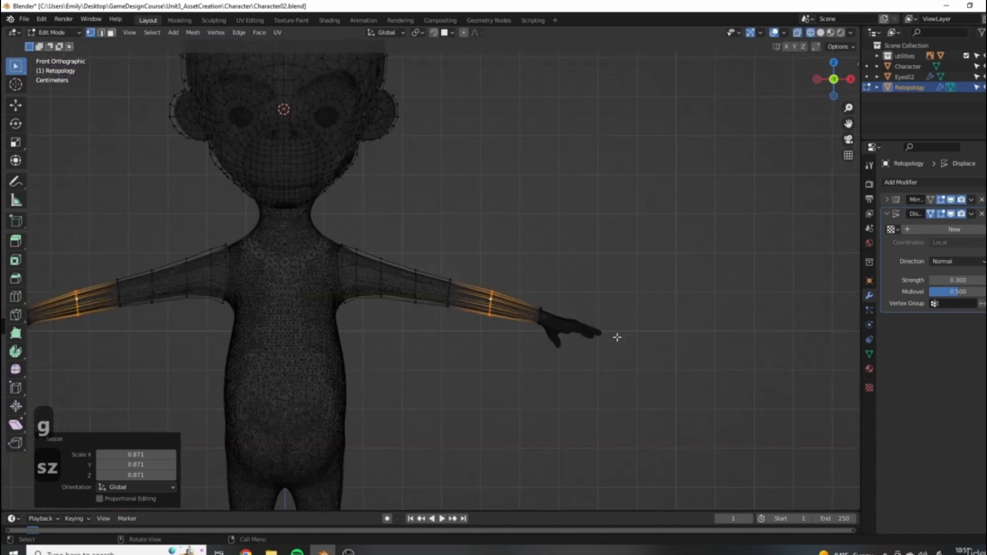
pyautogui.scroll(4, 544, 301)
pyautogui.keyDown('shift'); pyautogui.moveTo(497, 291); pyautogui.dragTo(579, 258, button='middle'); pyautogui.keyUp('shift')
pyautogui.scroll(-2, 496, 281)
pyautogui.press('z')
pyautogui.scroll(-3, 497, 281)
pyautogui.press('z')
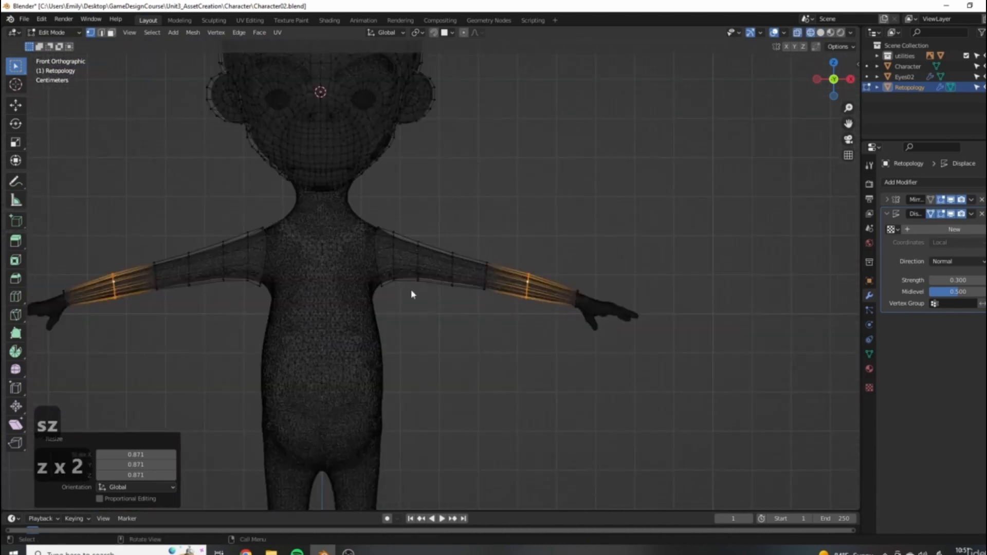
pyautogui.click(412, 309)
pyautogui.moveTo(411, 309)
pyautogui.mouseDown(button='middle')
pyautogui.moveTo(359, 326)
pyautogui.moveTo(299, 289)
pyautogui.moveTo(392, 326)
pyautogui.moveTo(404, 279)
pyautogui.moveTo(545, 262)
pyautogui.moveTo(385, 246)
pyautogui.mouseUp(button='middle')
pyautogui.scroll(3, 403, 279)
pyautogui.scroll(2, 548, 261)
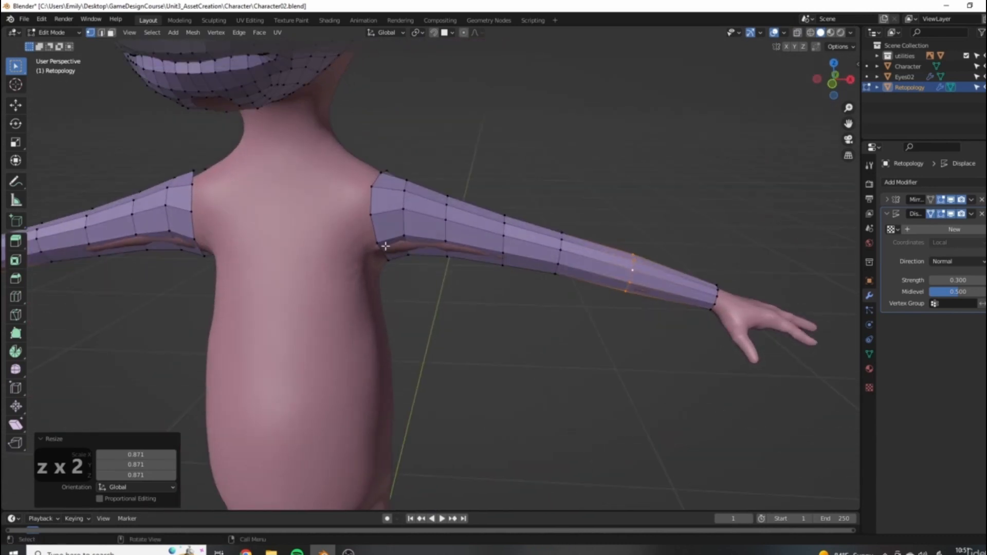
# Step: From behind, select the elbow edge loop and shift it by about -0.002 m X, 0.0014 m Y and 0.0012 m Z
pyautogui.moveTo(564, 250); pyautogui.dragTo(382, 307, button='middle')
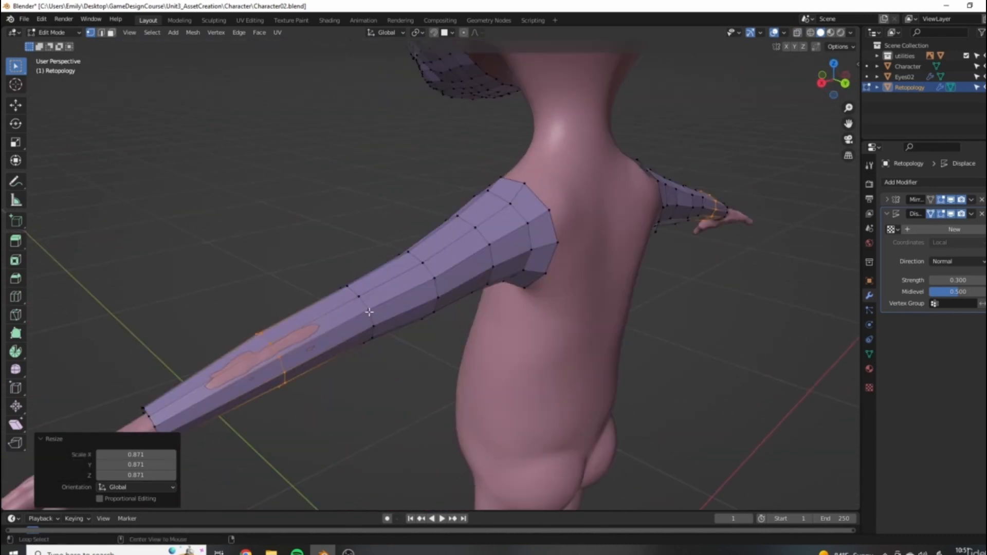
pyautogui.press('g')
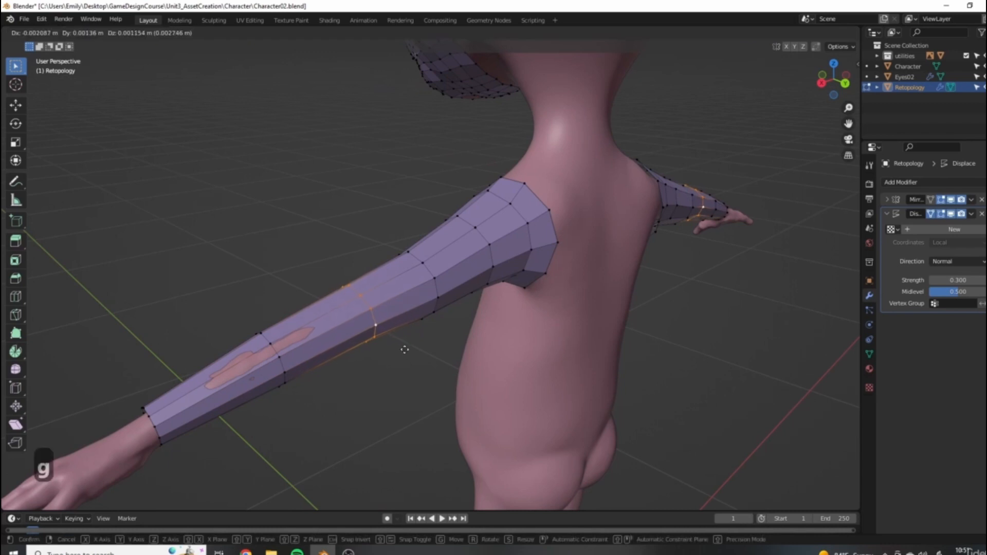
pyautogui.click(380, 329)
# Step: Examine the whole character's retopology from the side and front, including how the new arm mesh covers both arms
pyautogui.scroll(-5, 419, 316)
pyautogui.moveTo(418, 315); pyautogui.dragTo(558, 281, button='middle')
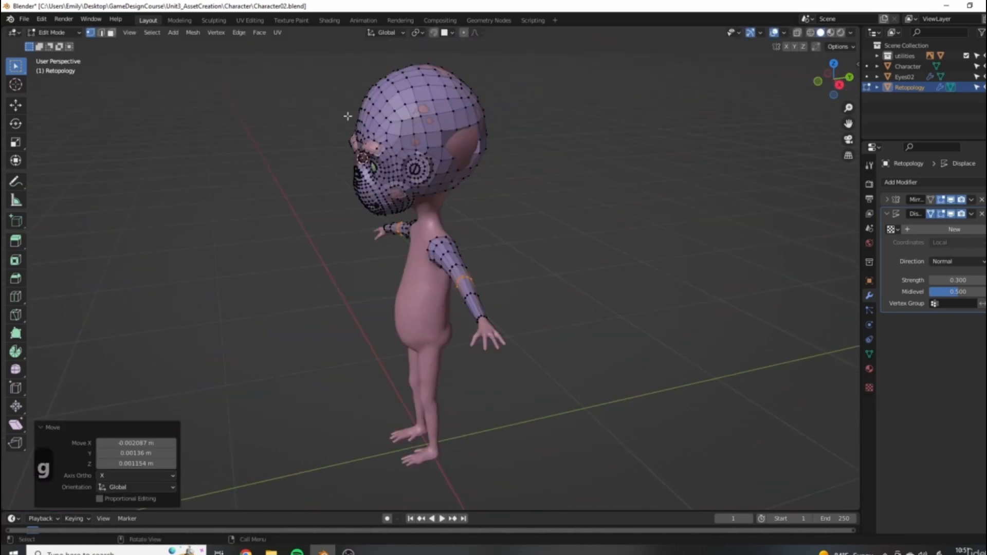
pyautogui.moveTo(348, 116); pyautogui.dragTo(523, 141, button='middle')
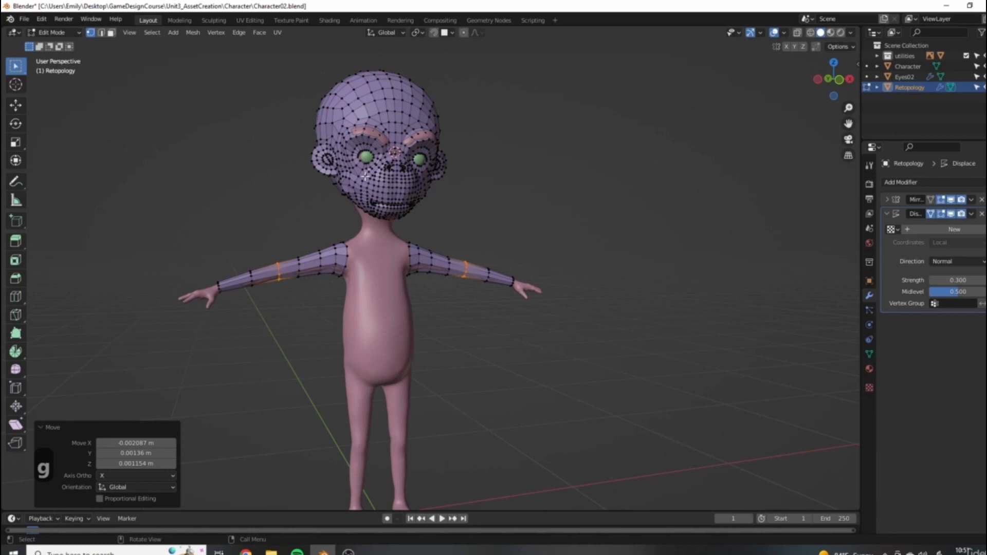
pyautogui.moveTo(324, 210); pyautogui.dragTo(372, 347, button='middle')
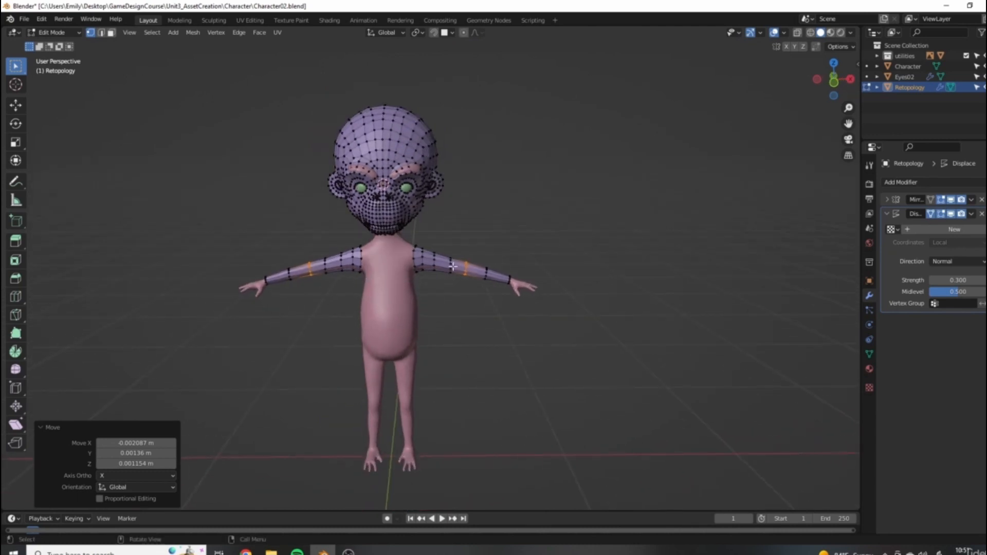
pyautogui.scroll(6, 452, 266)
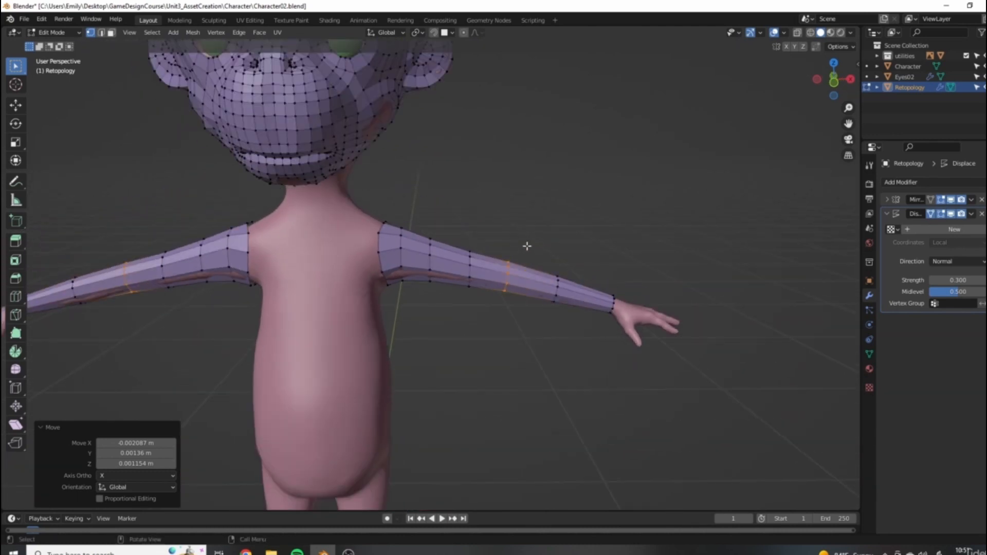
pyautogui.scroll(-6, 527, 246)
pyautogui.moveTo(527, 247); pyautogui.dragTo(391, 287, button='middle')
pyautogui.moveTo(519, 154); pyautogui.dragTo(448, 88, button='middle')
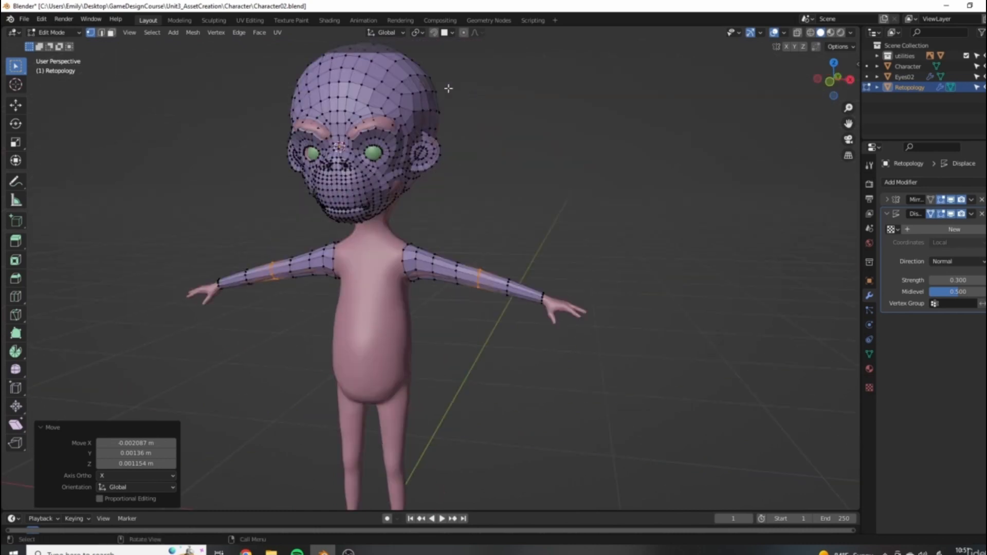
pyautogui.scroll(-2, 467, 335)
pyautogui.moveTo(467, 335); pyautogui.dragTo(489, 295, button='middle')
pyautogui.scroll(6, 474, 275)
pyautogui.scroll(-3, 474, 275)
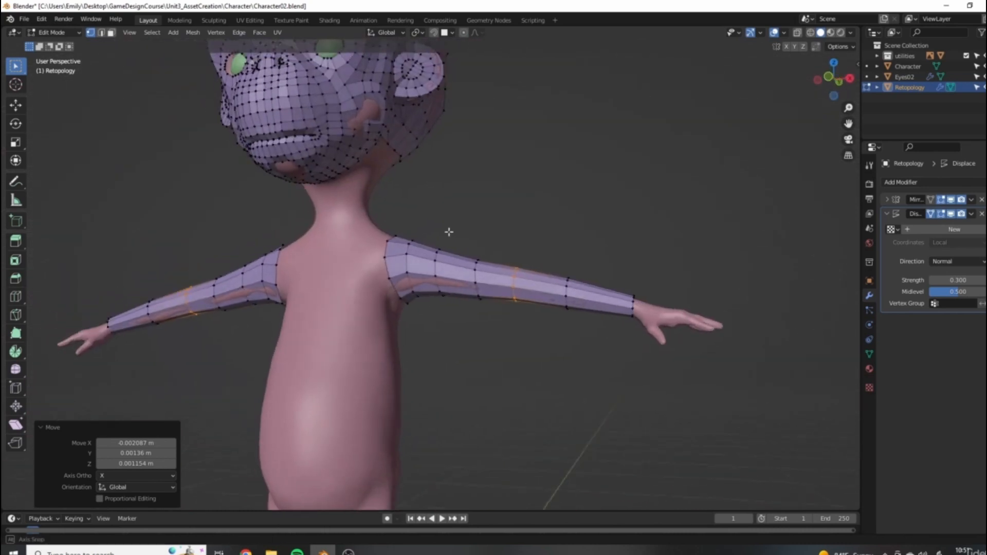
# Step: Adjust the top vertex of the arm mesh's shoulder opening, finishing with a move of about -0.0026 m X, -0.0007 m Y and 0.0019 m Z
pyautogui.moveTo(447, 229); pyautogui.dragTo(408, 275, button='middle')
pyautogui.click(417, 205)
pyautogui.press('g')
pyautogui.click(419, 206)
pyautogui.press('g')
pyautogui.click(427, 201)
# Step: Examine the arm mesh from behind in solid shading and from the front in wireframe to check its fit
pyautogui.moveTo(427, 202); pyautogui.dragTo(523, 241, button='middle')
pyautogui.moveTo(464, 261); pyautogui.dragTo(383, 278, button='middle')
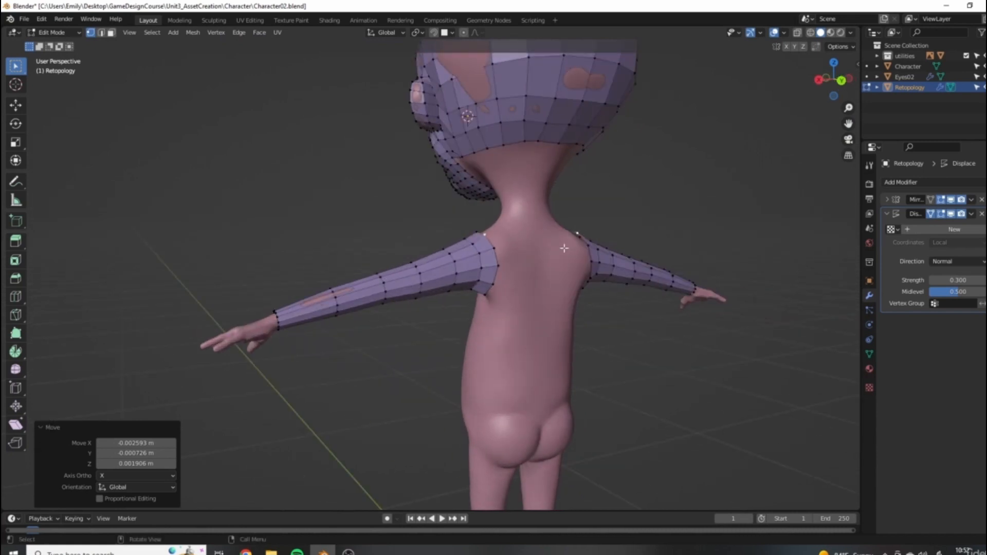
pyautogui.moveTo(342, 318); pyautogui.dragTo(531, 335, button='middle')
pyautogui.press('KP_1')
pyautogui.press('z')
pyautogui.scroll(5, 557, 315)
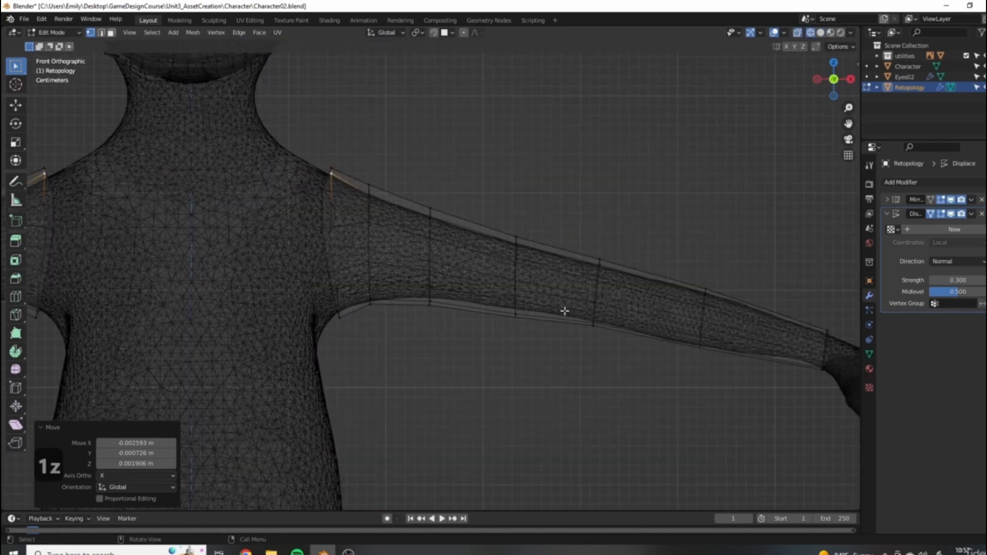
pyautogui.scroll(-5, 564, 311)
pyautogui.moveTo(564, 311); pyautogui.dragTo(537, 320, button='middle')
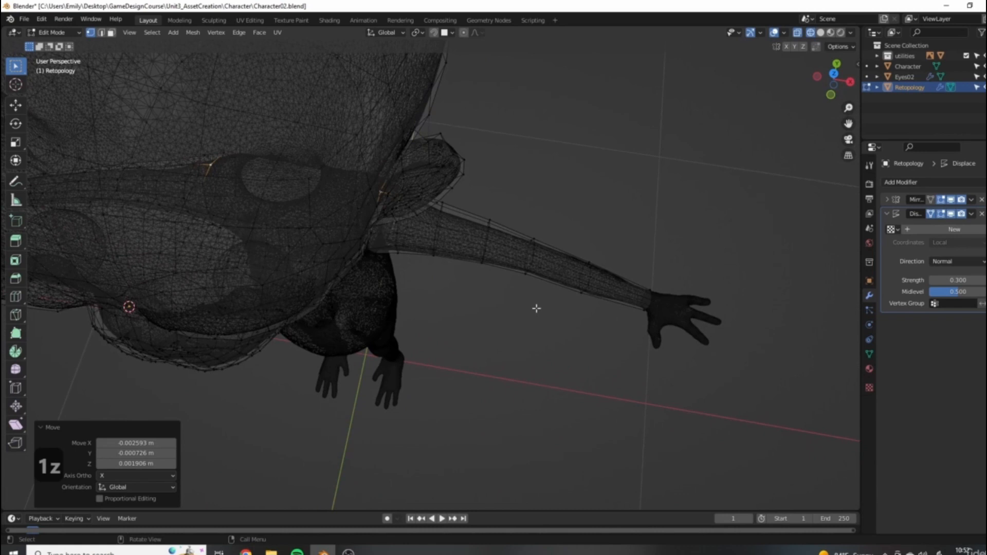
# Step: In top-view wireframe, select the elbow edge loop and move it about 0.0027 m in X and 0.0013 m in Y
pyautogui.press('KP_7')
pyautogui.scroll(-1, 577, 359)
pyautogui.scroll(4, 523, 269)
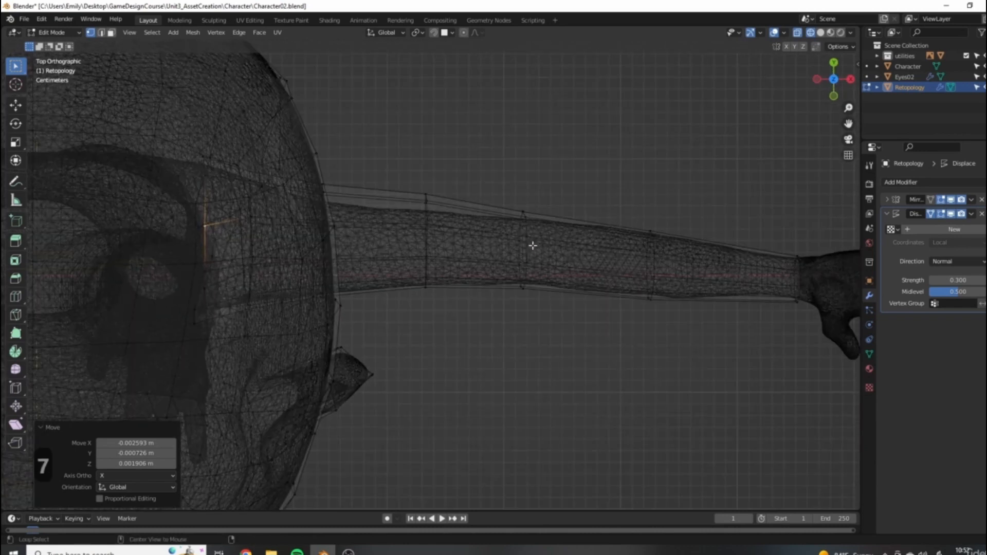
pyautogui.keyDown('alt'); pyautogui.click(533, 246); pyautogui.keyUp('alt')
pyautogui.press('g')
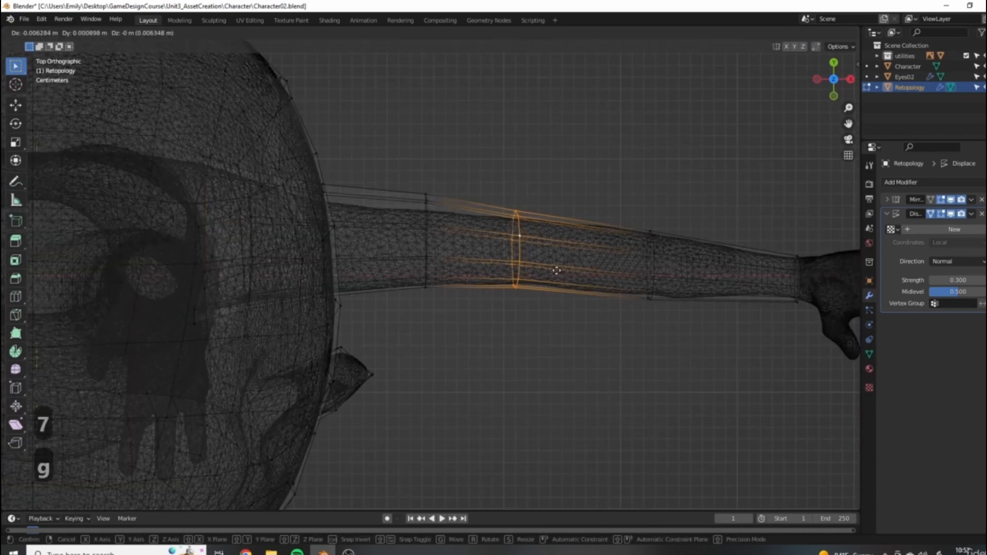
pyautogui.click(563, 269)
# Step: After checking the elbow loop from the front, move it about -0.0097 m along X in top view and inspect its placement
pyautogui.scroll(-5, 535, 253)
pyautogui.moveTo(535, 253); pyautogui.dragTo(406, 225, button='middle')
pyautogui.scroll(5, 450, 289)
pyautogui.moveTo(514, 247); pyautogui.dragTo(536, 289, button='middle')
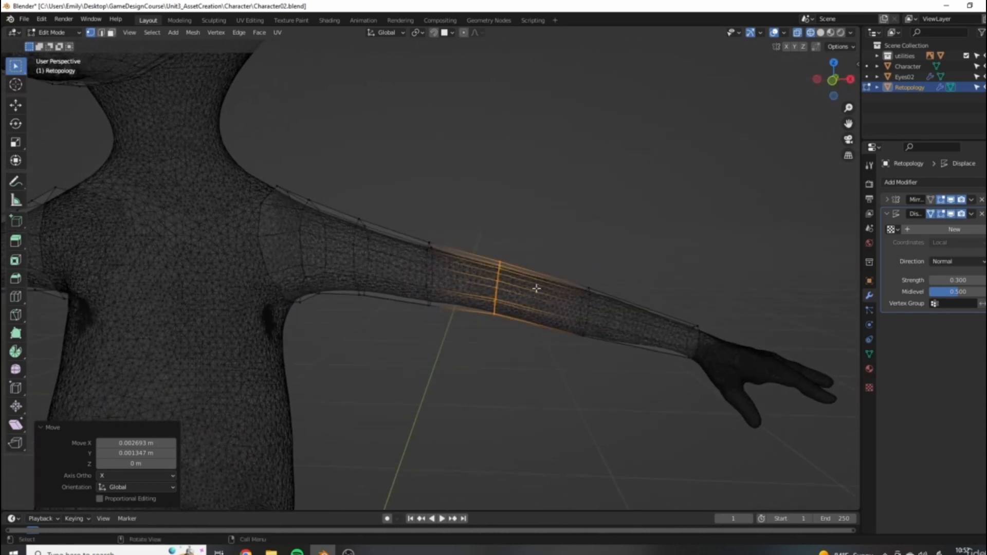
pyautogui.press('1')
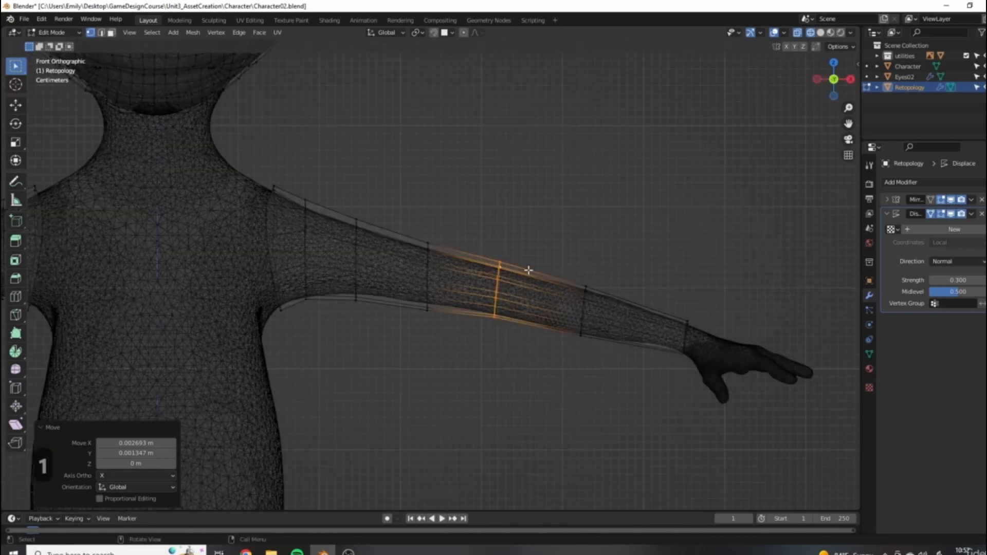
pyautogui.press('7')
pyautogui.keyDown('shift'); pyautogui.moveTo(542, 267); pyautogui.dragTo(488, 311, button='middle'); pyautogui.keyUp('shift')
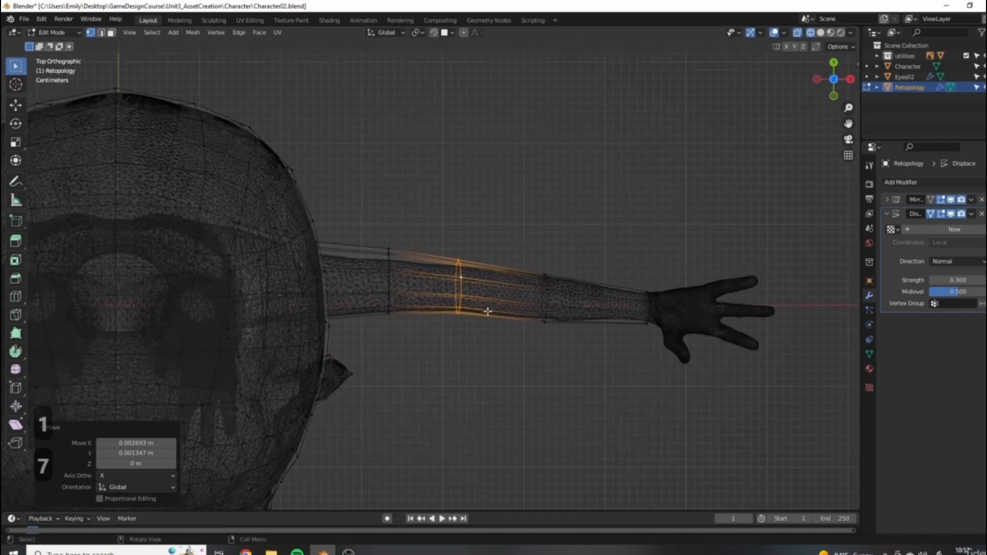
pyautogui.press('g')
pyautogui.press('x')
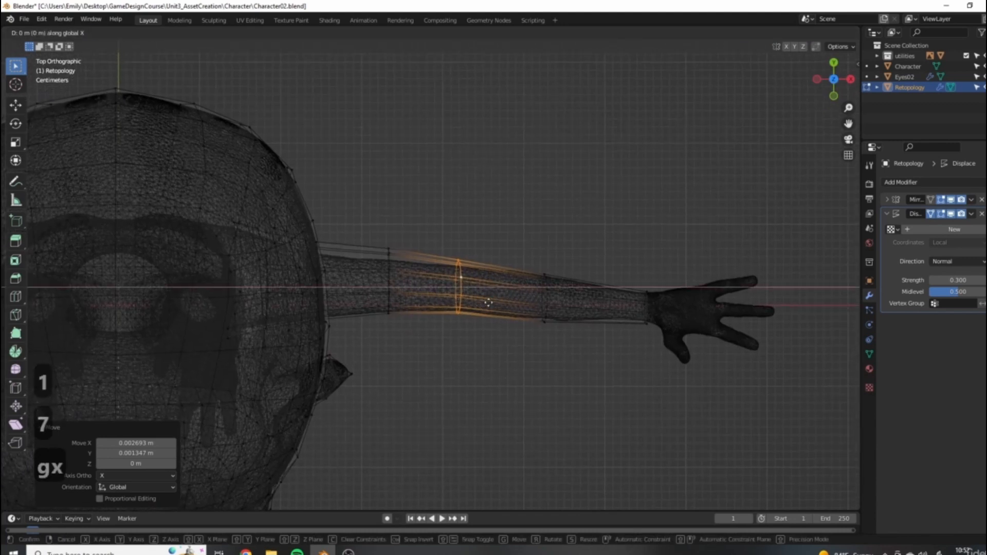
pyautogui.click(485, 302)
pyautogui.scroll(1, 491, 298)
pyautogui.scroll(2, 491, 299)
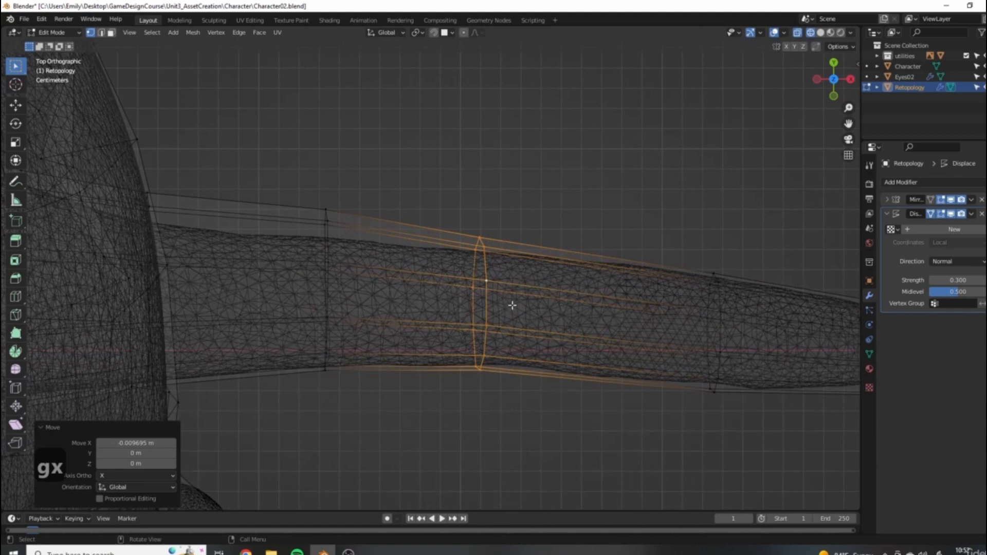
pyautogui.scroll(-3, 511, 308)
pyautogui.moveTo(480, 309); pyautogui.dragTo(419, 282, button='middle')
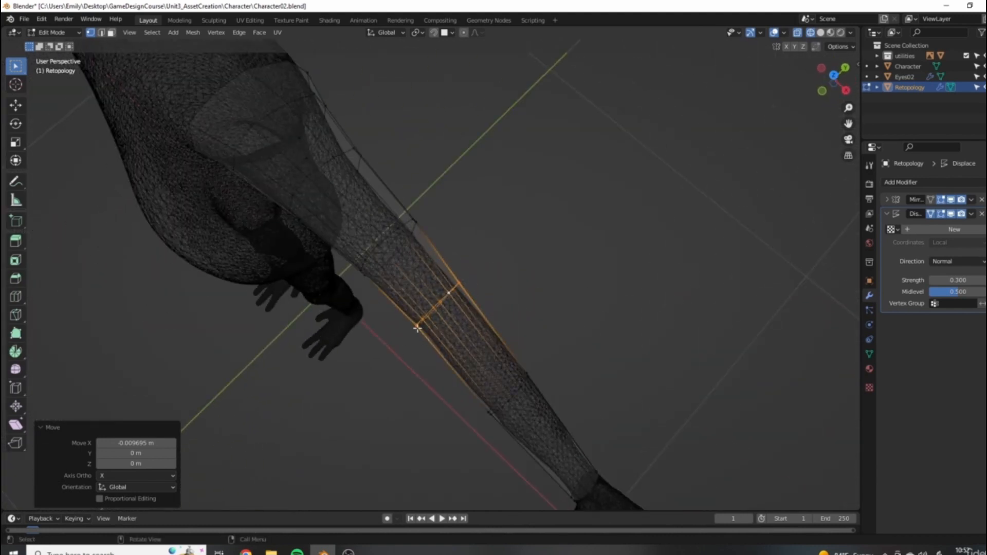
pyautogui.moveTo(406, 341); pyautogui.dragTo(449, 249, button='middle')
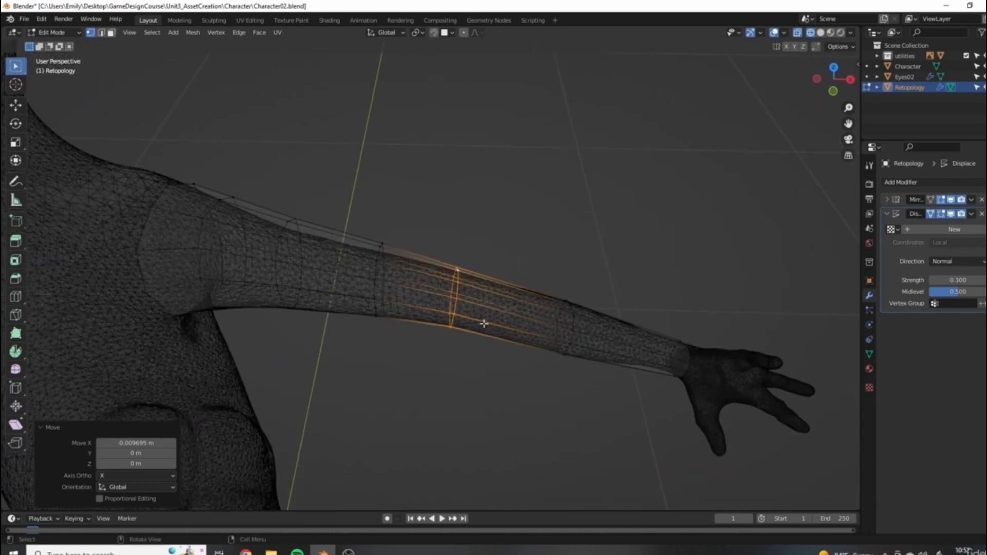
# Step: Add one loop cut on each side of the elbow loop, sliding them toward it with factors of about -0.768 and 0.779
pyautogui.scroll(1, 465, 302)
pyautogui.hotkey('ctrl', 'r')
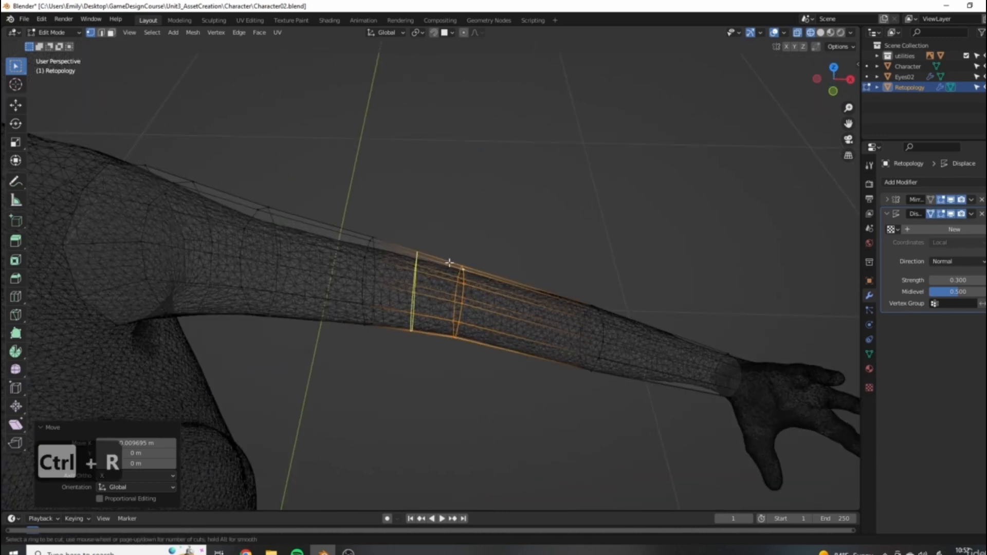
pyautogui.click(511, 342)
pyautogui.click(534, 311)
pyautogui.hotkey('ctrl', 'r')
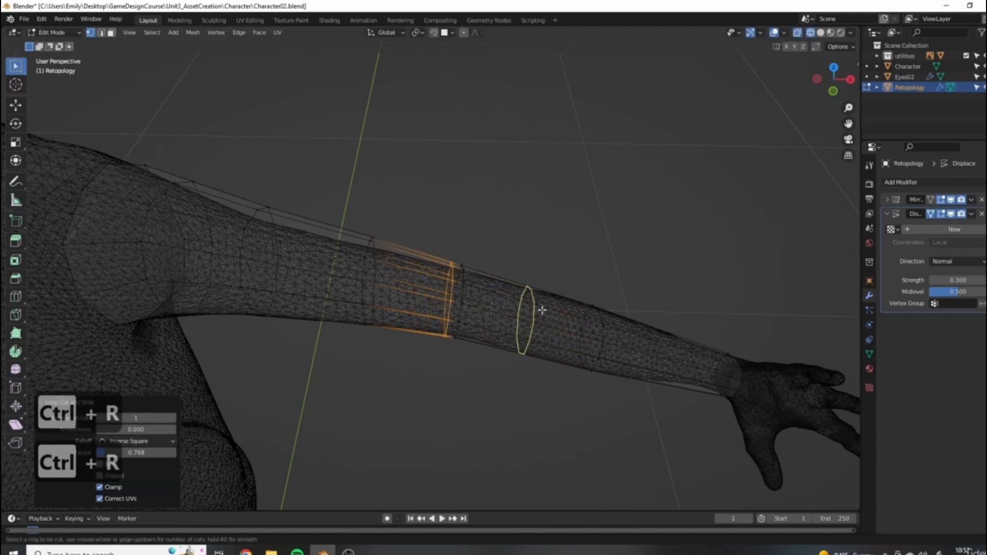
pyautogui.click(535, 314)
pyautogui.click(395, 329)
# Step: In solid shading, slide the forearm-side support loop along the arm closer to the elbow by a factor of about 0.222
pyautogui.press('z')
pyautogui.moveTo(584, 320)
pyautogui.mouseDown(button='middle')
pyautogui.moveTo(449, 287)
pyautogui.moveTo(437, 298)
pyautogui.moveTo(391, 293)
pyautogui.moveTo(402, 276)
pyautogui.mouseUp(button='middle')
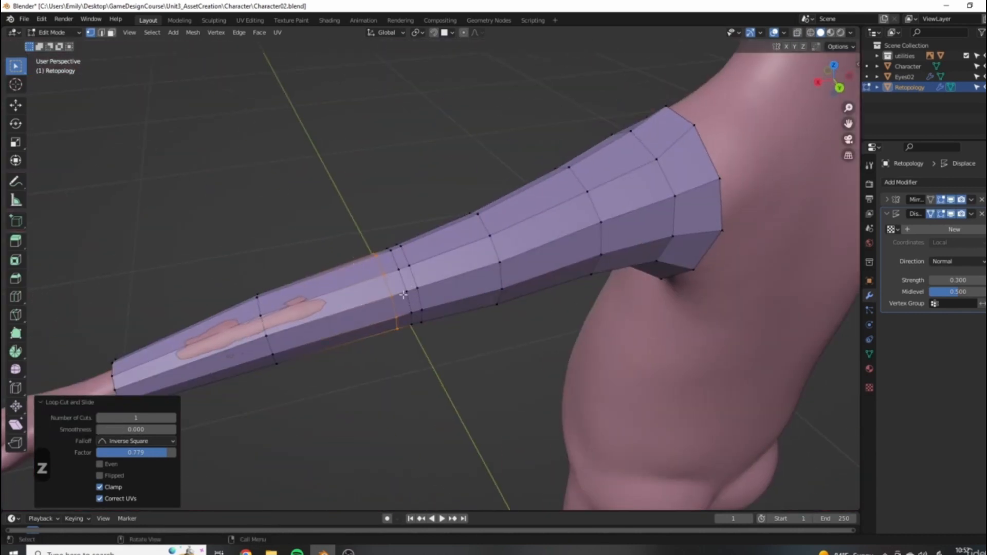
pyautogui.scroll(3, 407, 302)
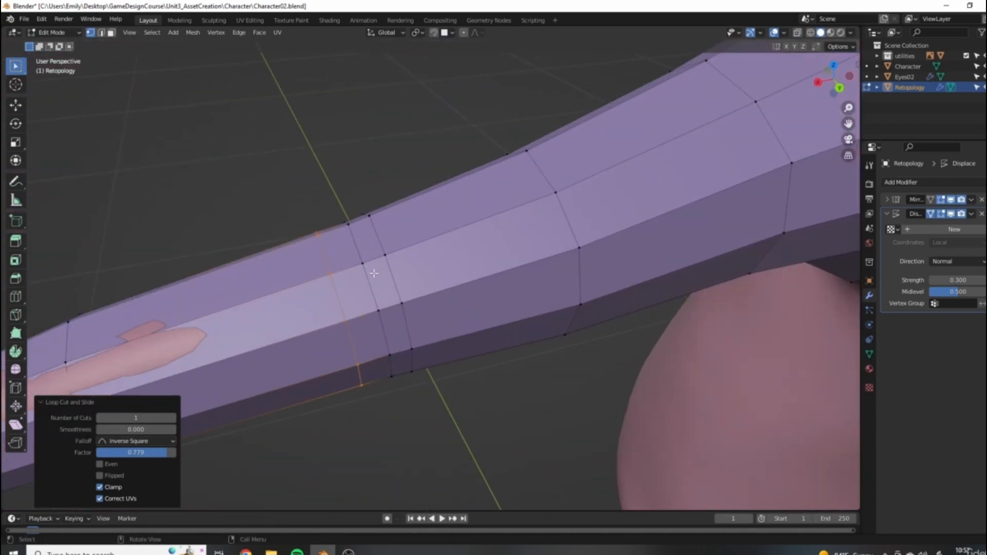
pyautogui.press('g')
pyautogui.press('x')
pyautogui.press('g')
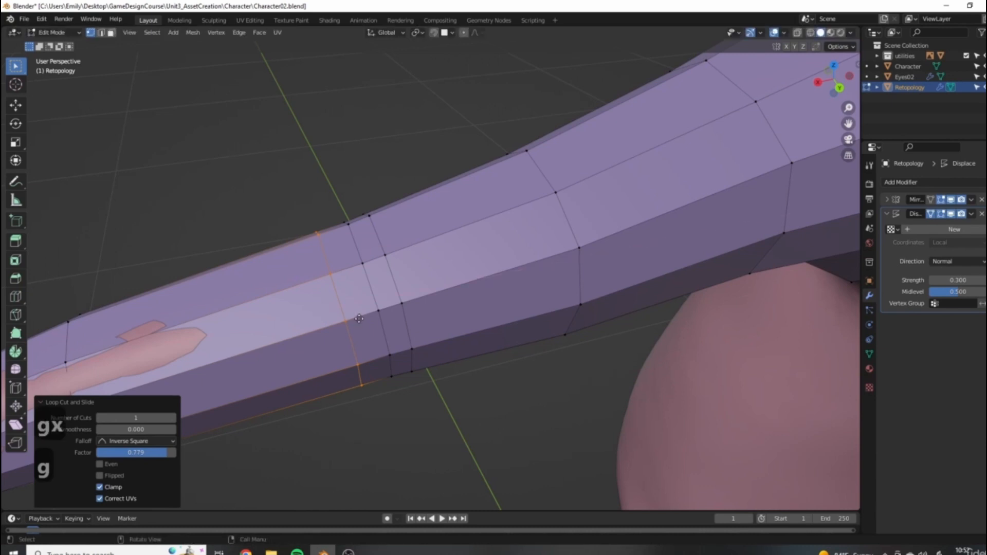
pyautogui.press('g')
pyautogui.click(380, 315)
pyautogui.scroll(-5, 391, 308)
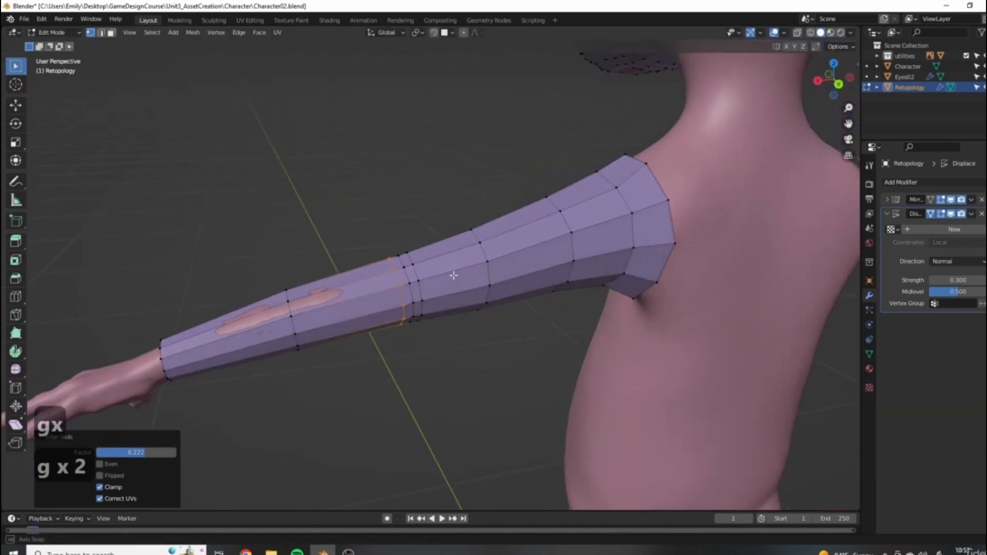
# Step: Add centered loop cuts in the wide sections of the forearm and upper arm, up to the shoulder
pyautogui.moveTo(463, 298); pyautogui.dragTo(509, 293, button='middle')
pyautogui.hotkey('ctrl', 'r')
pyautogui.click(450, 280)
pyautogui.rightClick(450, 280)
pyautogui.hotkey('ctrl', 'r')
pyautogui.click(347, 311)
pyautogui.rightClick(347, 311)
pyautogui.hotkey('ctrl', 'r')
pyautogui.hotkey('ctrl', 'r')
pyautogui.click(509, 247)
pyautogui.rightClick(509, 246)
pyautogui.scroll(-2, 701, 269)
pyautogui.moveTo(701, 269); pyautogui.dragTo(540, 263, button='middle')
pyautogui.hotkey('ctrl', 'r')
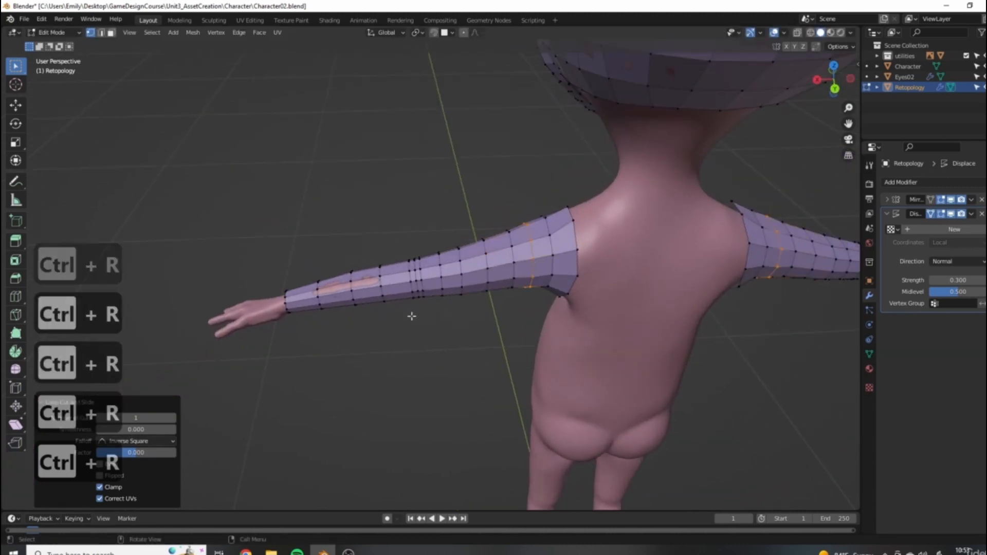
# Step: Inspect the spacing and fit of the new arm loops from the side and front, close up and with the whole character in view
pyautogui.moveTo(410, 312); pyautogui.dragTo(419, 315, button='middle')
pyautogui.scroll(3, 419, 315)
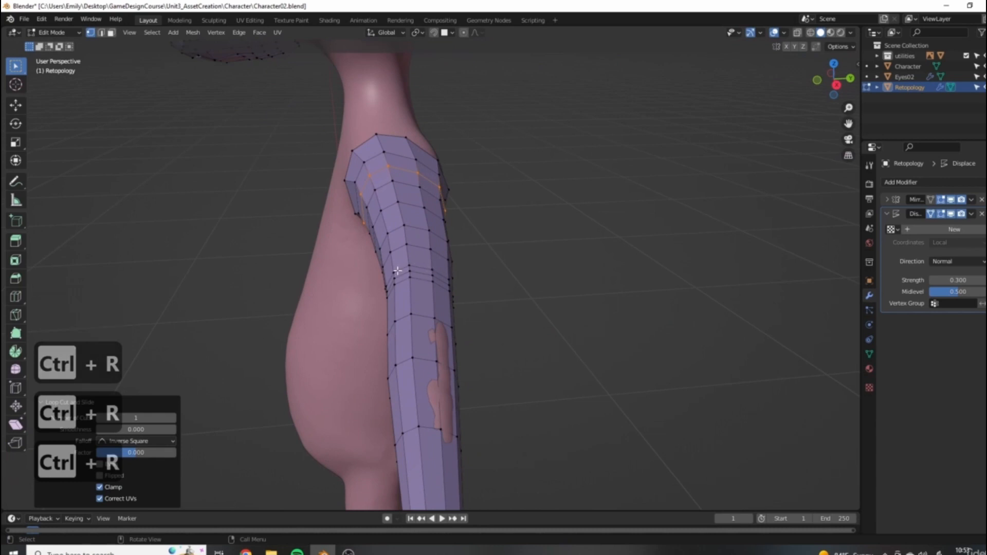
pyautogui.scroll(-3, 397, 271)
pyautogui.moveTo(397, 271); pyautogui.dragTo(465, 270, button='middle')
pyautogui.scroll(3, 504, 295)
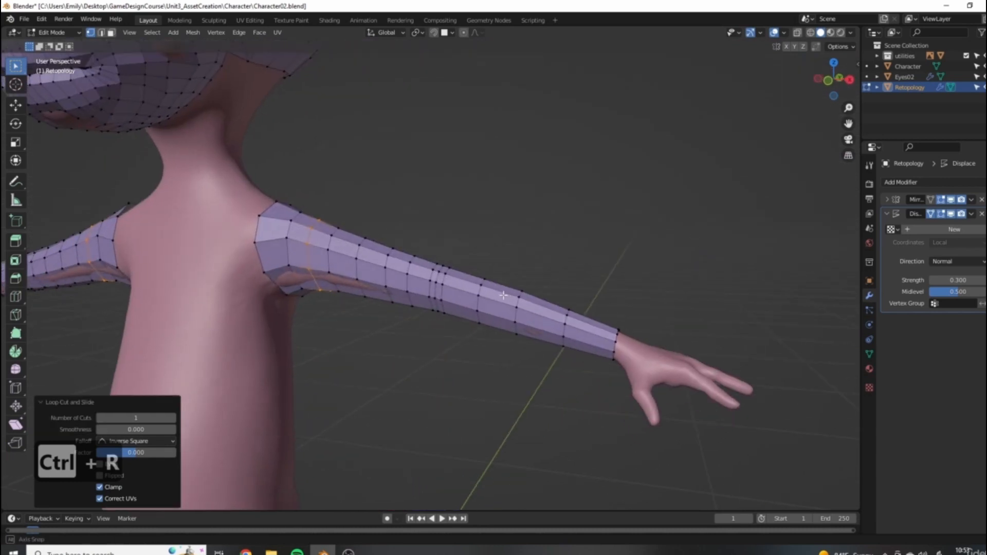
pyautogui.moveTo(503, 296); pyautogui.dragTo(525, 300, button='middle')
pyautogui.scroll(-6, 270, 244)
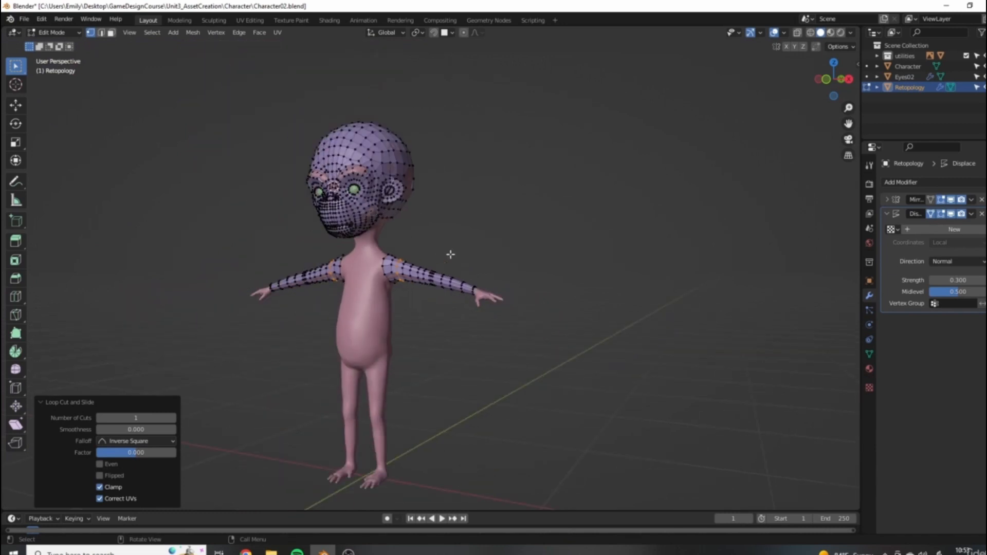
pyautogui.scroll(6, 450, 254)
pyautogui.moveTo(566, 288); pyautogui.dragTo(633, 291, button='middle')
pyautogui.scroll(-6, 634, 291)
pyautogui.moveTo(497, 276); pyautogui.dragTo(530, 288, button='middle')
# Step: Add a Shrinkwrap modifier to the retopology mesh, move it first in the modifier stack, and target Character
pyautogui.click(901, 184)
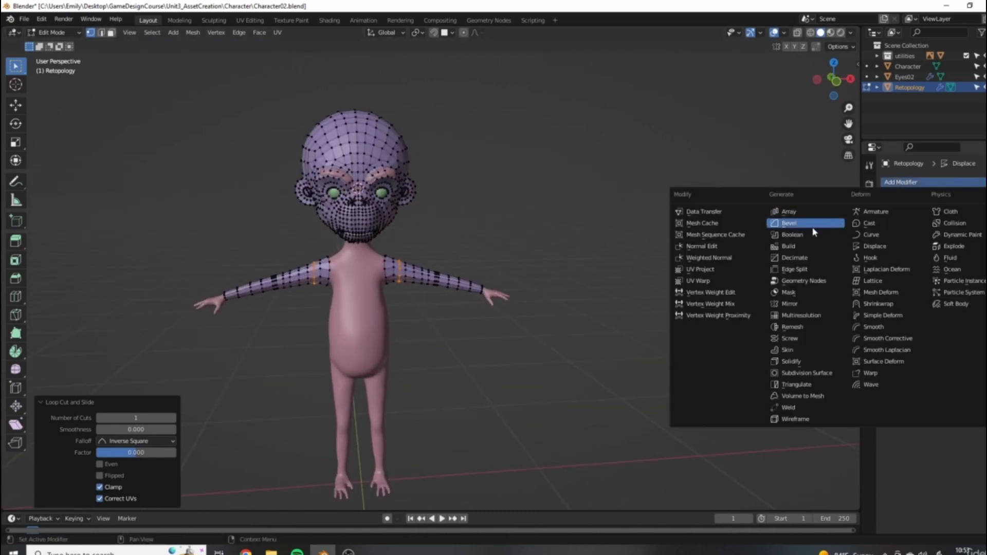
pyautogui.click(879, 304)
pyautogui.moveTo(895, 321); pyautogui.dragTo(894, 208)
pyautogui.moveTo(848, 123); pyautogui.dragTo(946, 123)
pyautogui.click(981, 241)
pyautogui.click(454, 288)
# Step: Examine how the shrinkwrapped arm and head mesh fits the character from the back, front and side
pyautogui.moveTo(454, 288)
pyautogui.mouseDown(button='middle')
pyautogui.moveTo(540, 315)
pyautogui.moveTo(487, 239)
pyautogui.moveTo(379, 323)
pyautogui.moveTo(451, 300)
pyautogui.mouseUp(button='middle')
pyautogui.moveTo(321, 304); pyautogui.dragTo(466, 246, button='middle')
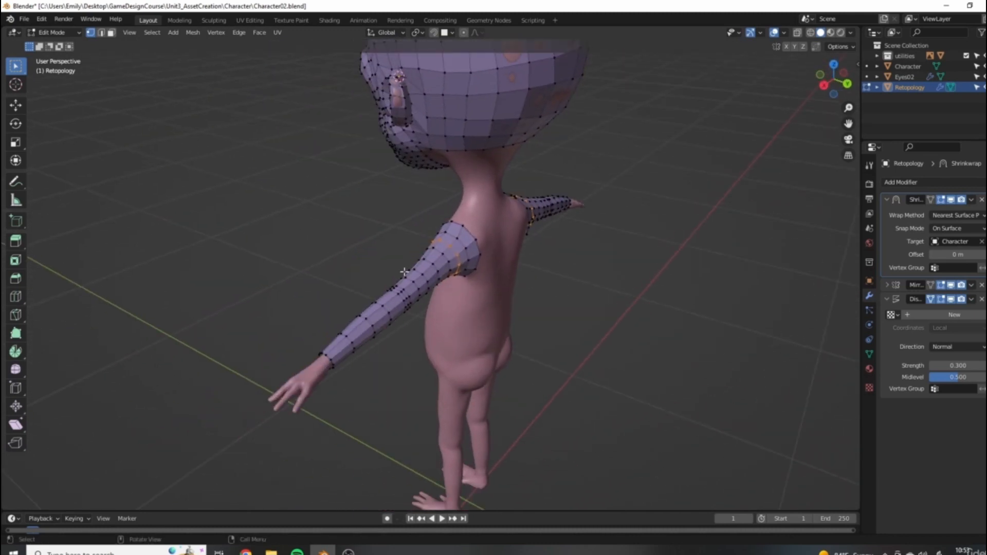
pyautogui.moveTo(396, 380); pyautogui.dragTo(552, 339, button='middle')
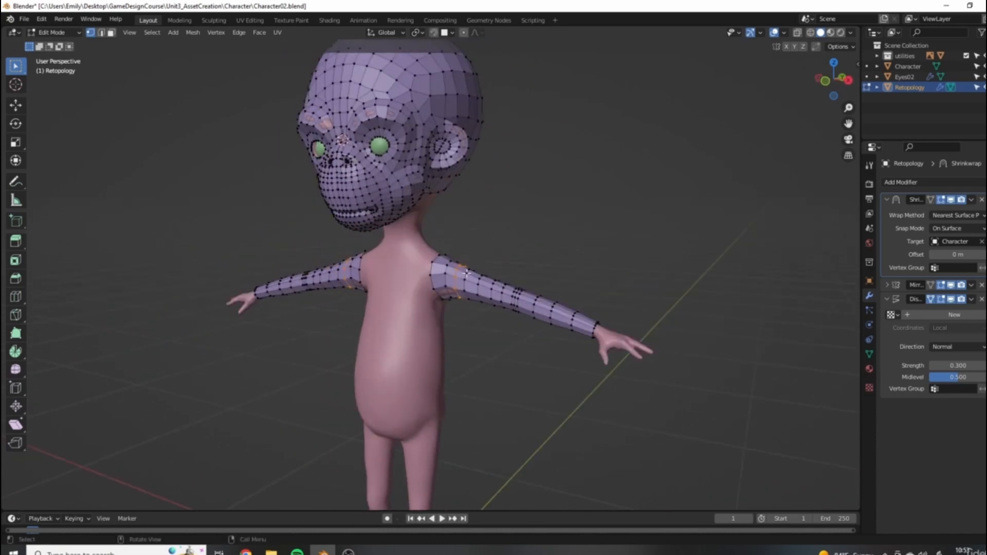
pyautogui.moveTo(488, 307); pyautogui.dragTo(483, 259, button='middle')
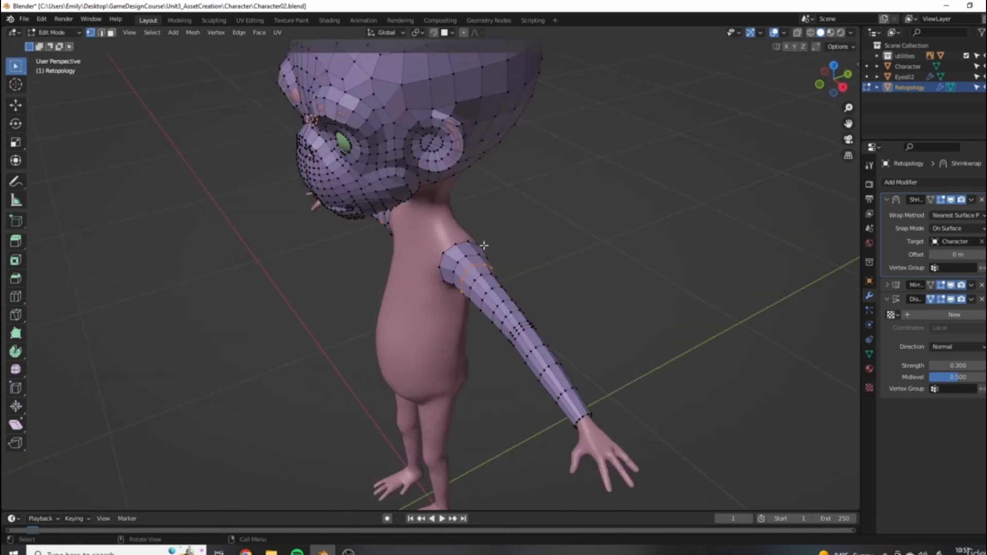
pyautogui.moveTo(541, 265); pyautogui.dragTo(389, 296, button='middle')
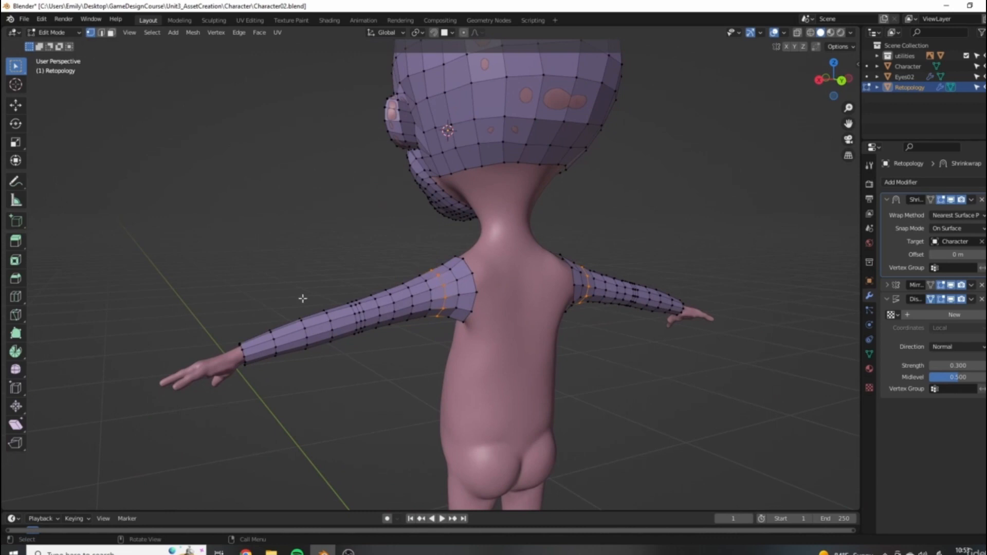
pyautogui.moveTo(336, 329); pyautogui.dragTo(786, 279, button='middle')
# Step: Turn off the Displace modifier's viewport display and check the shrinkwrapped mesh from the front
pyautogui.click(951, 299)
pyautogui.moveTo(555, 324)
pyautogui.mouseDown(button='middle')
pyautogui.moveTo(578, 331)
pyautogui.moveTo(645, 318)
pyautogui.moveTo(568, 322)
pyautogui.mouseUp(button='middle')
pyautogui.moveTo(419, 340); pyautogui.dragTo(611, 332, button='middle')
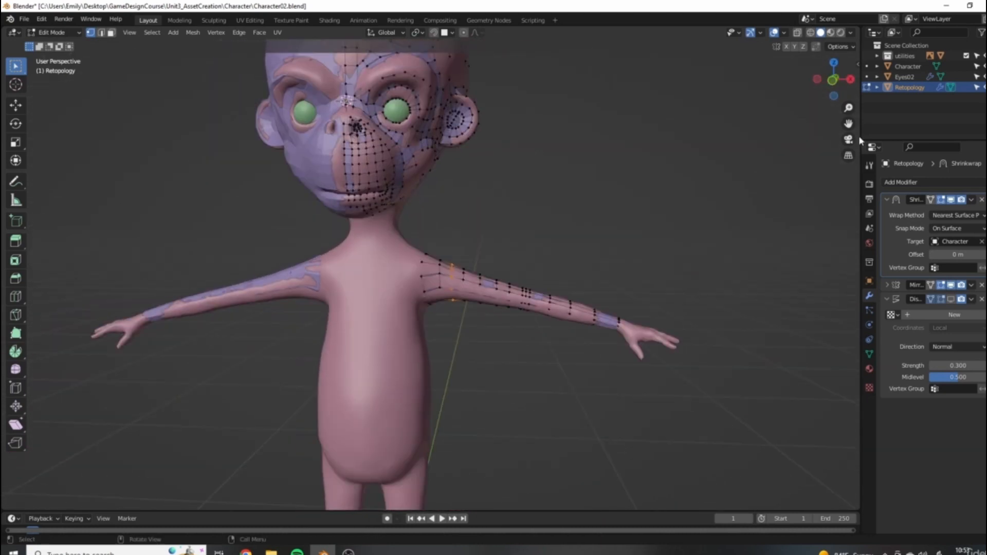
# Step: Hide the Character object to examine the retopology mesh alone, and show it again
pyautogui.click(984, 66)
pyautogui.scroll(-4, 552, 320)
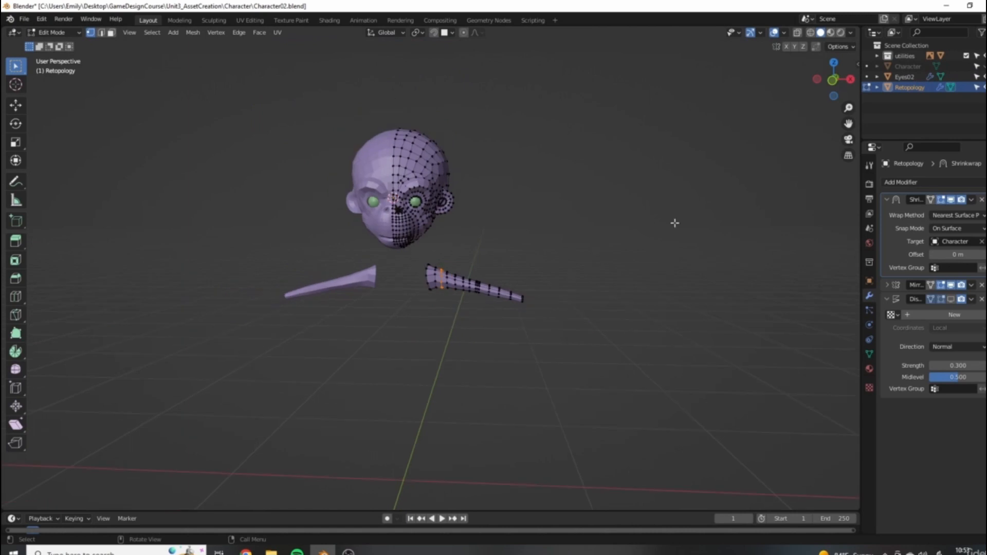
pyautogui.moveTo(535, 288); pyautogui.dragTo(480, 318, button='middle')
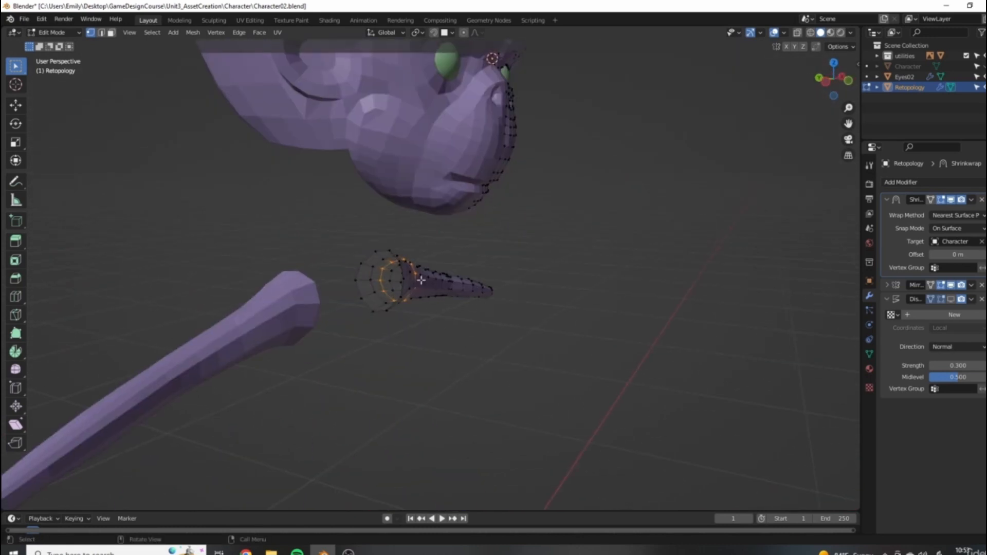
pyautogui.scroll(-8, 422, 280)
pyautogui.moveTo(408, 309)
pyautogui.mouseDown(button='middle')
pyautogui.moveTo(419, 313)
pyautogui.moveTo(379, 295)
pyautogui.moveTo(399, 294)
pyautogui.mouseUp(button='middle')
pyautogui.click(983, 66)
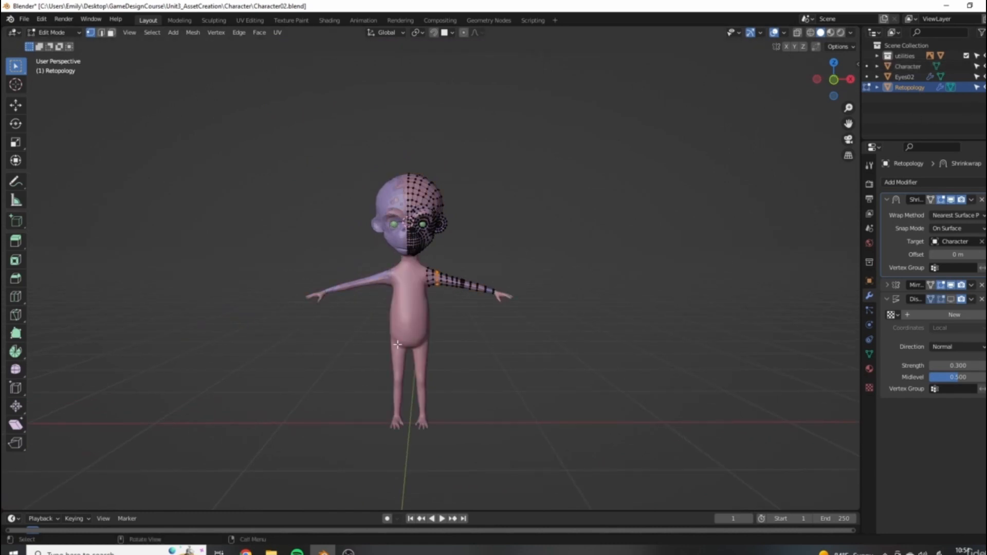
# Step: Remove the Shrinkwrap modifier from the retopology mesh and restore the Displace modifier's viewport display
pyautogui.scroll(4, 542, 329)
pyautogui.scroll(-5, 383, 347)
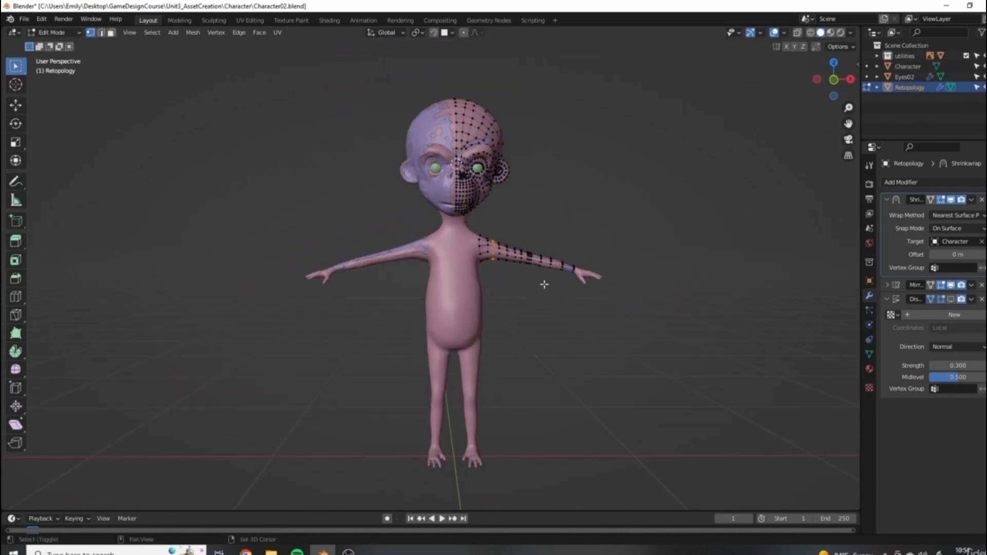
pyautogui.moveTo(544, 283); pyautogui.dragTo(487, 297, button='middle')
pyautogui.scroll(5, 517, 303)
pyautogui.scroll(-3, 518, 304)
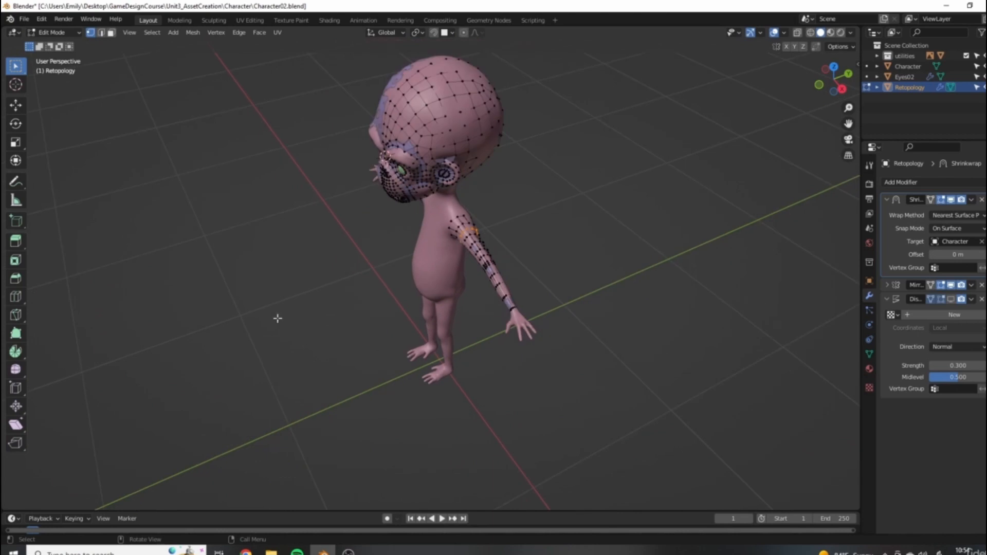
pyautogui.moveTo(464, 350); pyautogui.dragTo(503, 283, button='middle')
pyautogui.scroll(4, 503, 283)
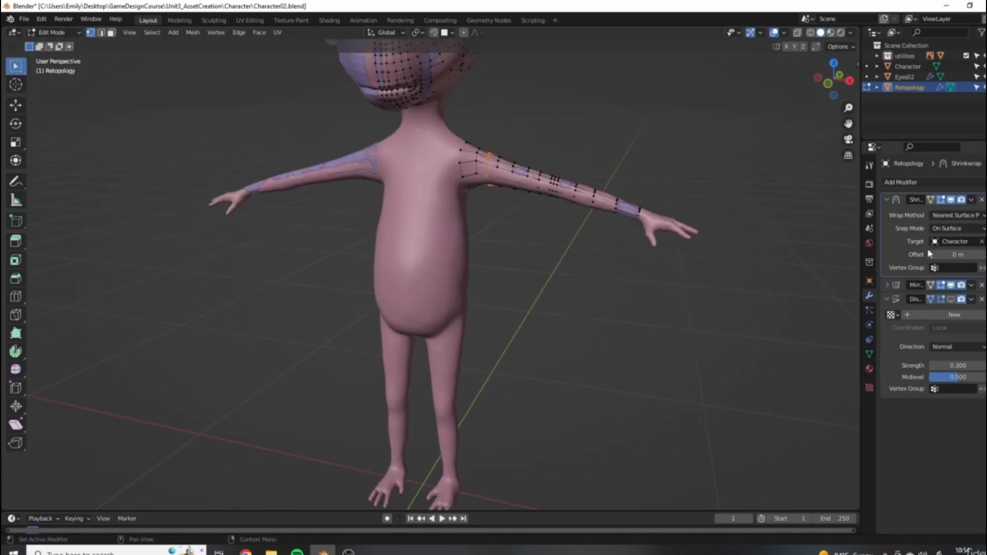
pyautogui.click(982, 200)
# Step: Duplicate a shoulder-opening vertex down to the upper thigh, moving it about -0.0138 m X, -0.0235 m Y and -0.5268 m Z
pyautogui.moveTo(710, 254); pyautogui.dragTo(628, 194, button='middle')
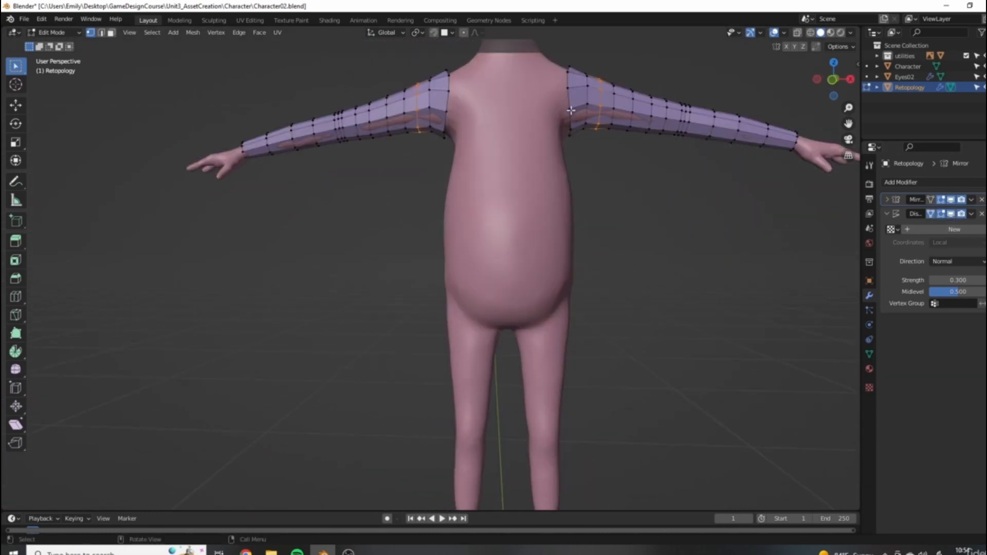
pyautogui.hotkey('shift', 'd')
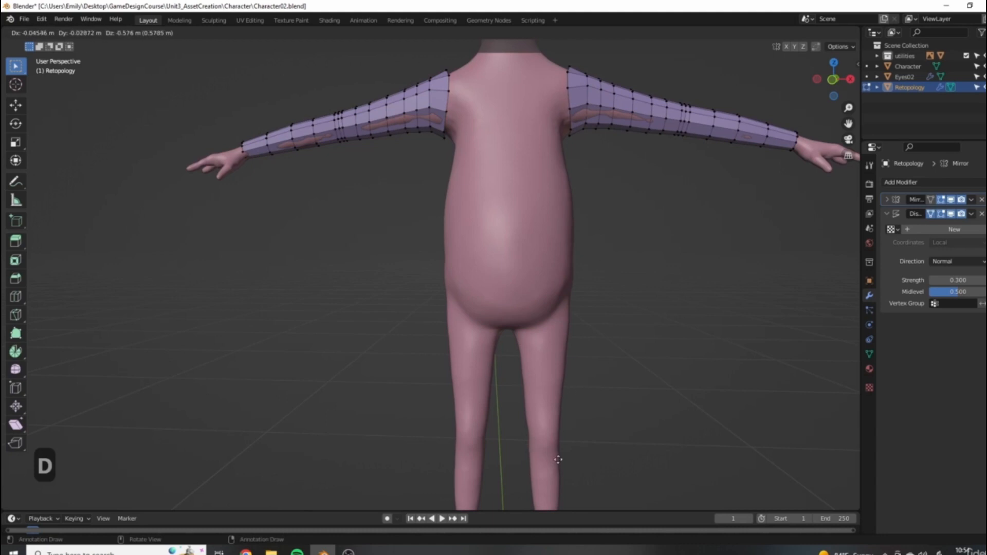
pyautogui.click(572, 439)
pyautogui.moveTo(571, 439); pyautogui.dragTo(605, 315, button='middle')
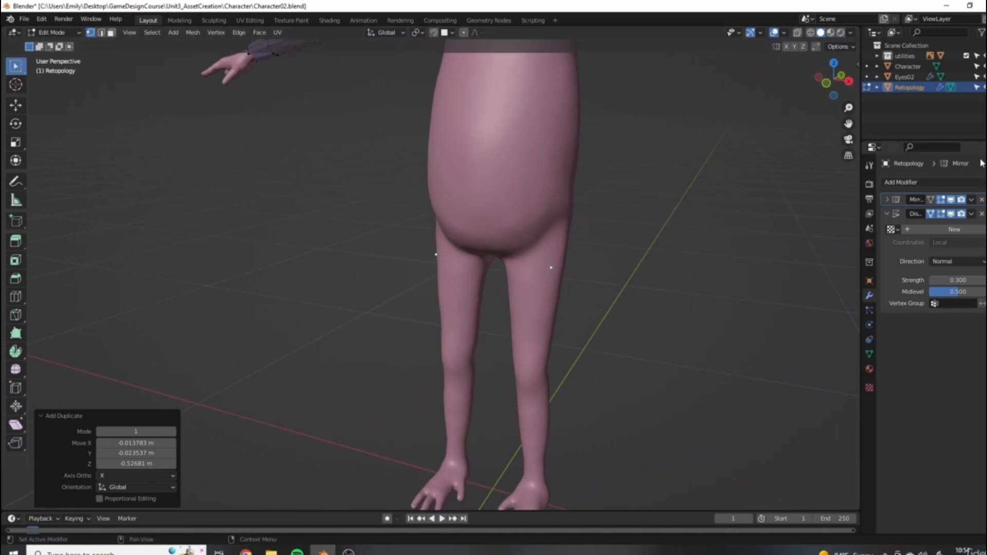
# Step: Add a Shrinkwrap modifier above the Mirror and Displace modifiers, with Character as its target
pyautogui.click(900, 182)
pyautogui.click(921, 184)
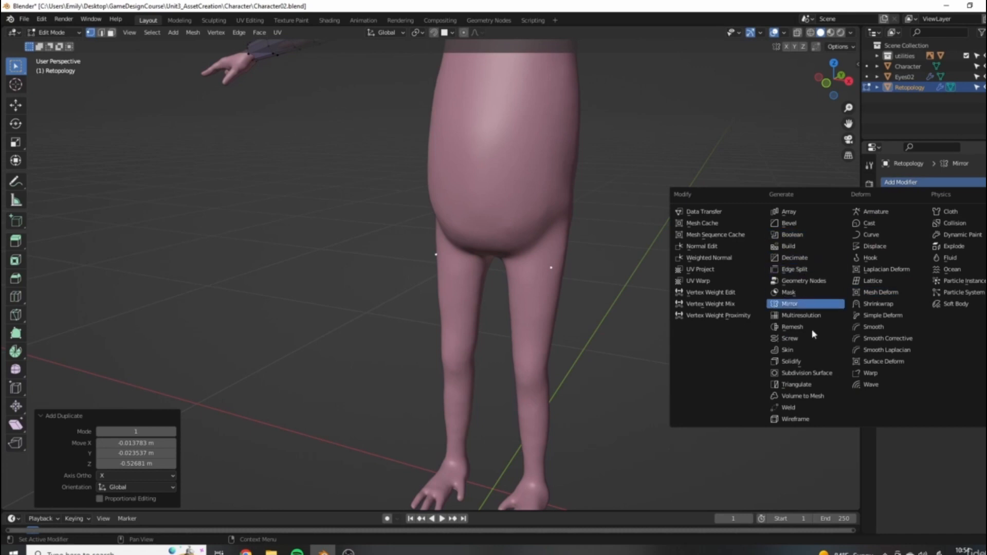
pyautogui.click(878, 304)
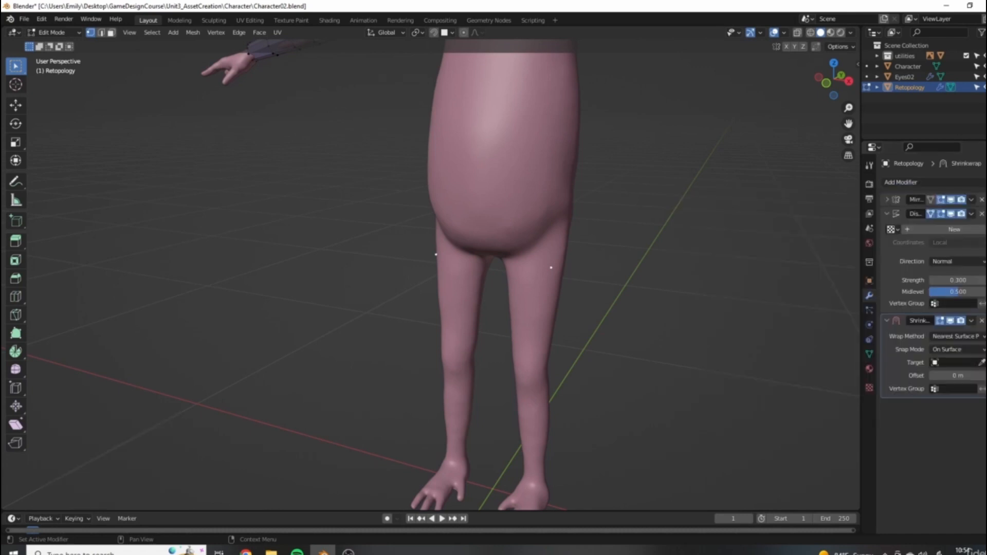
pyautogui.moveTo(983, 321); pyautogui.dragTo(983, 200)
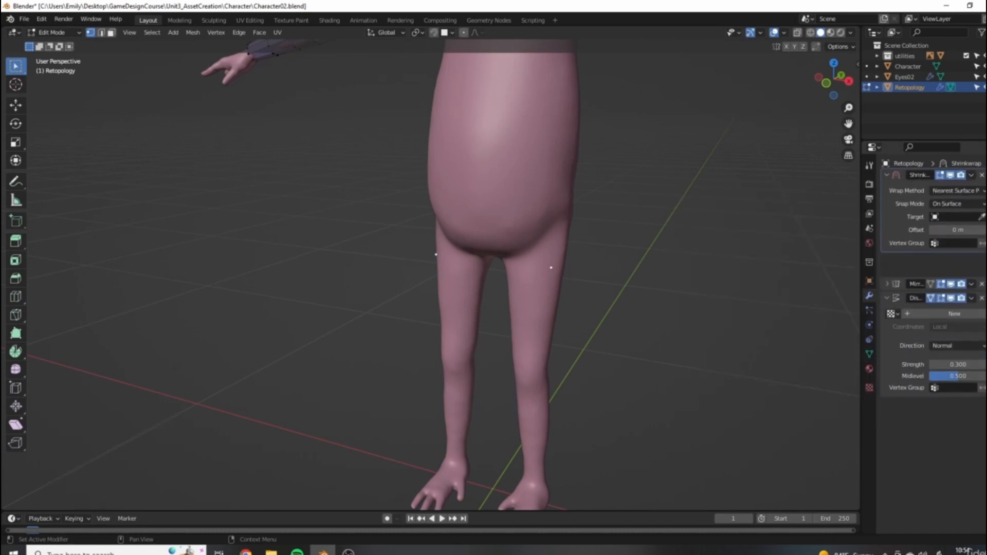
pyautogui.click(558, 158)
# Step: Extrude the thigh vertex upward about 0.042 m to form a short vertical edge on the outer upper thigh
pyautogui.moveTo(591, 270); pyautogui.dragTo(513, 194, button='middle')
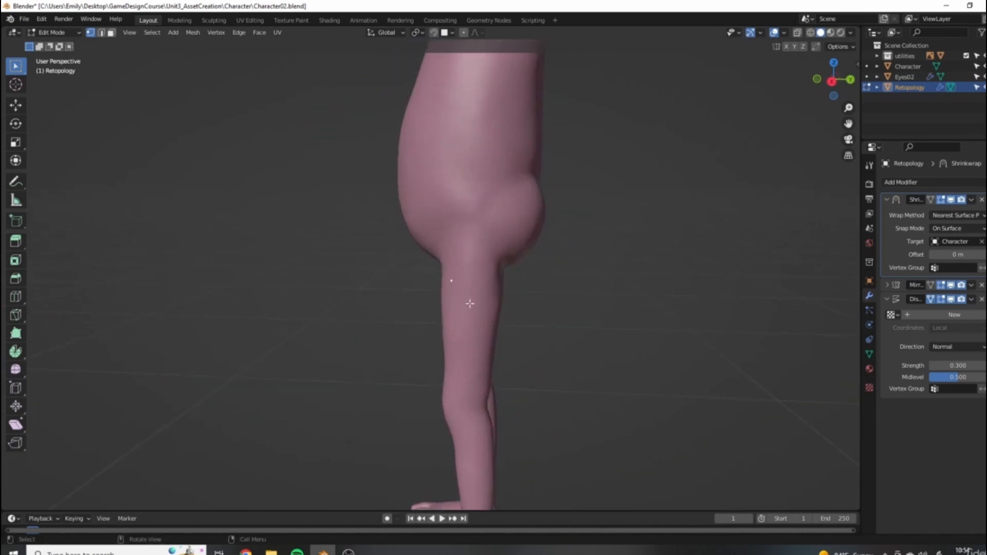
pyautogui.moveTo(445, 244); pyautogui.dragTo(570, 307, button='middle')
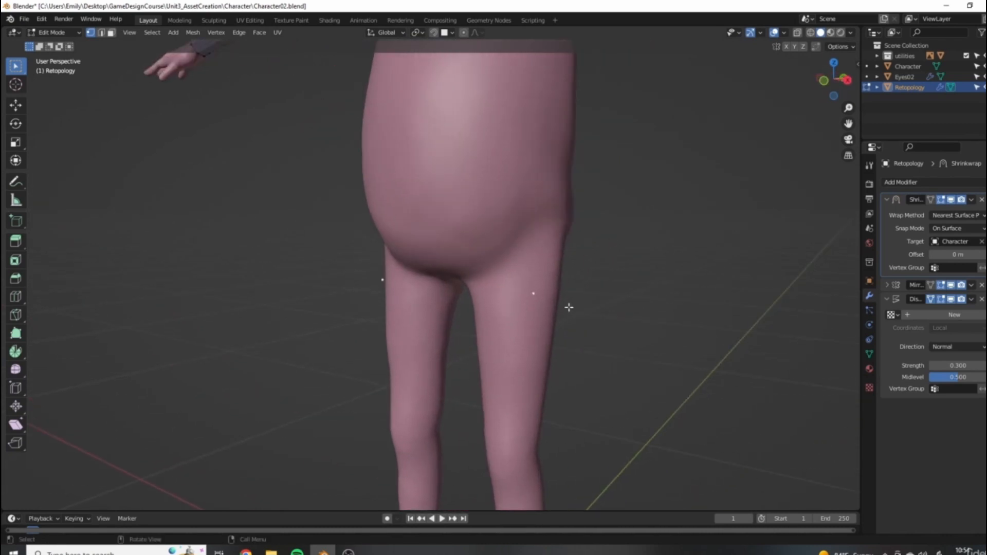
pyautogui.press('e')
pyautogui.click(563, 280)
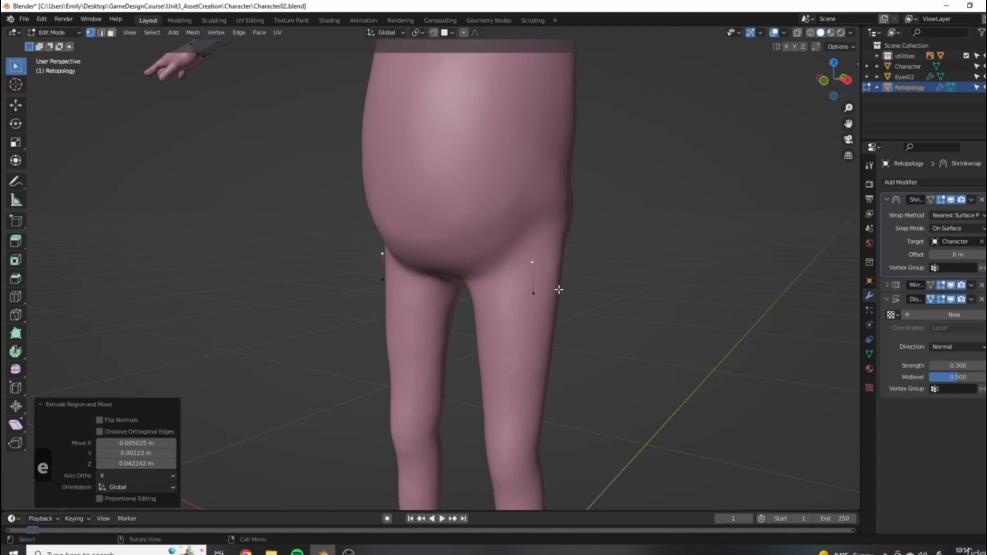
# Step: Extrude the vertical edge into three connected faces across the front of the upper thigh toward the inner leg
pyautogui.press('e')
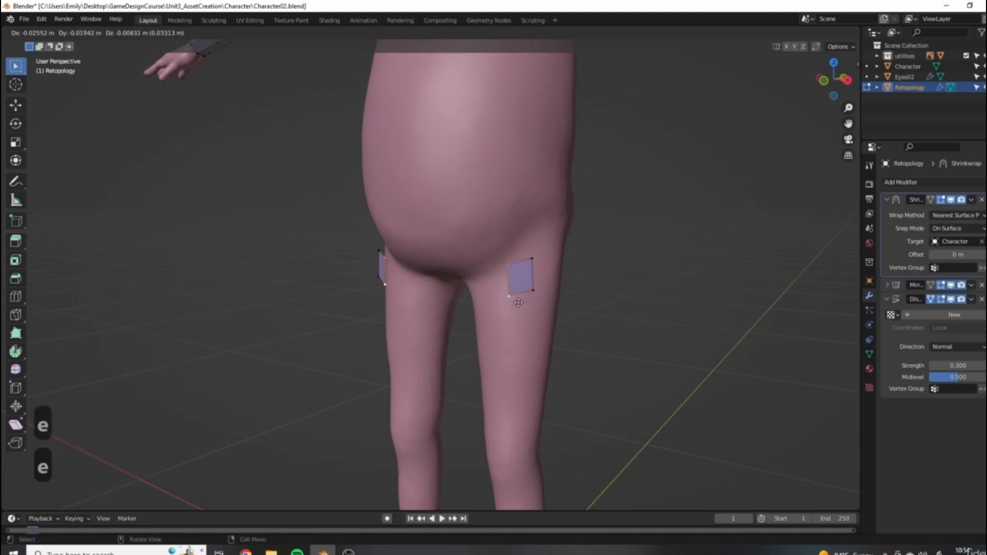
pyautogui.click(517, 302)
pyautogui.moveTo(517, 302); pyautogui.dragTo(555, 293, button='middle')
pyautogui.press('e')
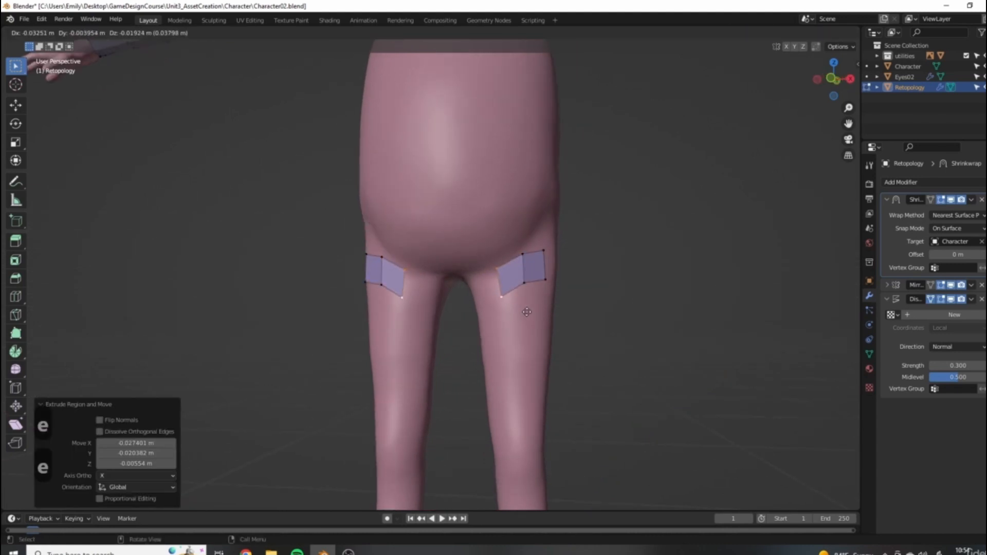
pyautogui.click(474, 283)
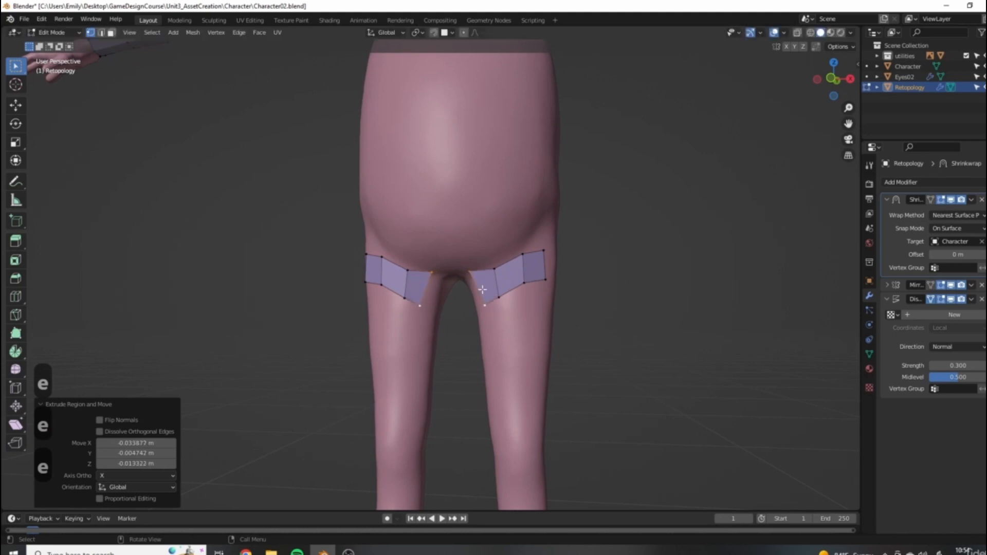
# Step: Reposition the upper and lower vertices of the front thigh strip to even out its faces
pyautogui.scroll(2, 474, 283)
pyautogui.press('g')
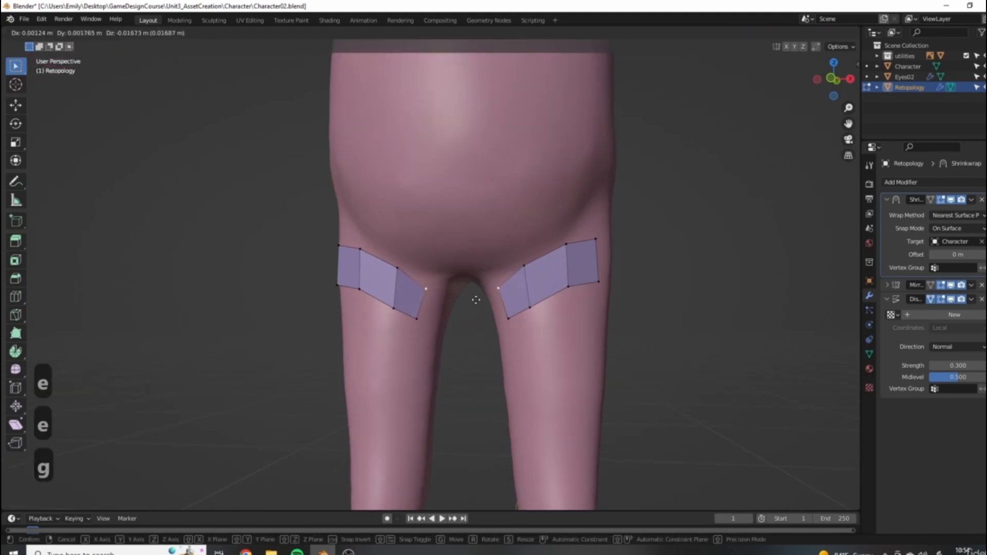
pyautogui.click(476, 300)
pyautogui.click(532, 307)
pyautogui.press('g')
pyautogui.click(540, 299)
pyautogui.click(565, 244)
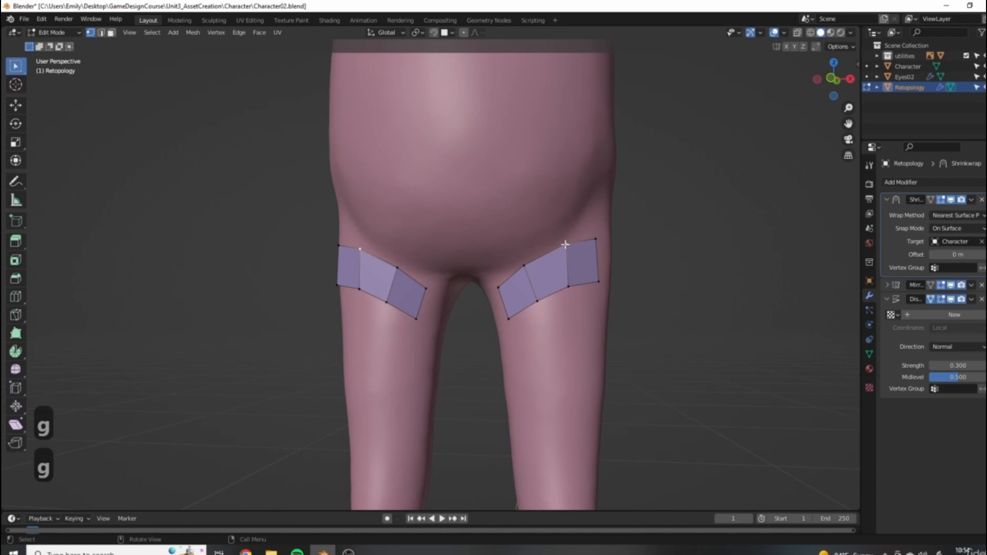
pyautogui.press('g')
pyautogui.click(557, 250)
pyautogui.click(509, 317)
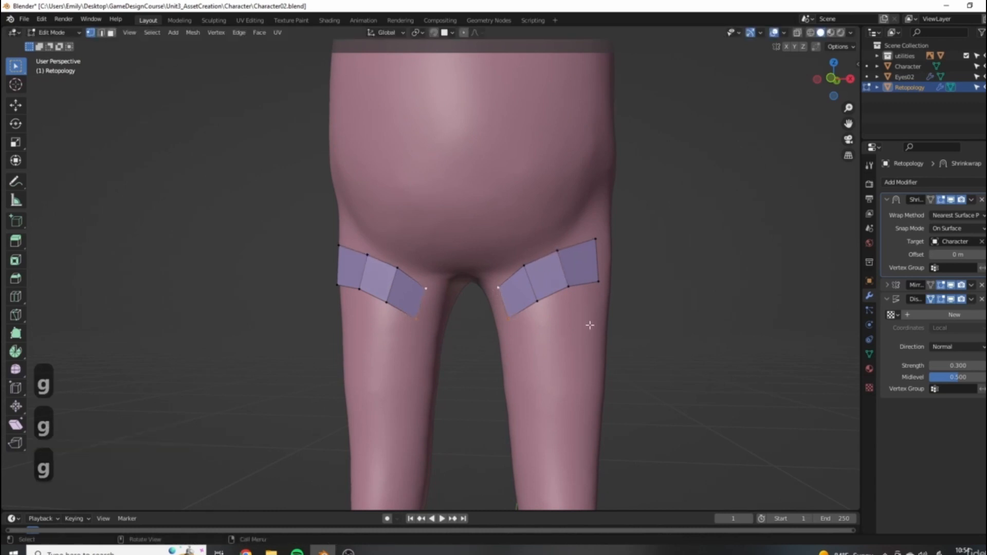
# Step: Extrude the outer end edge of the front strip around the outer side of the thigh
pyautogui.moveTo(619, 306); pyautogui.dragTo(516, 315, button='middle')
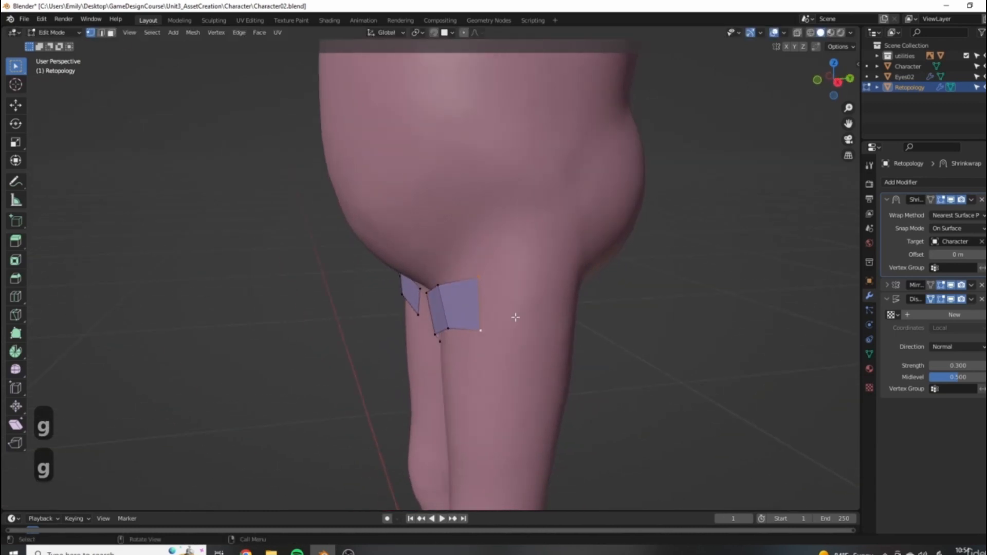
pyautogui.press('e')
pyautogui.click(604, 333)
pyautogui.press('e')
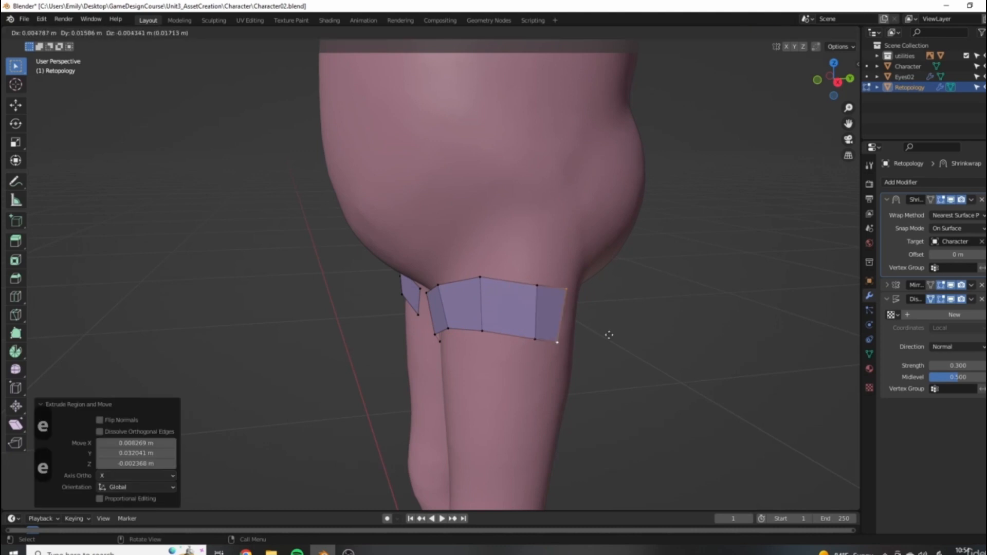
pyautogui.click(617, 334)
# Step: Extrude the strip's end edge further across the back of the thigh below the buttock
pyautogui.moveTo(618, 335); pyautogui.dragTo(551, 313, button='middle')
pyautogui.press('e')
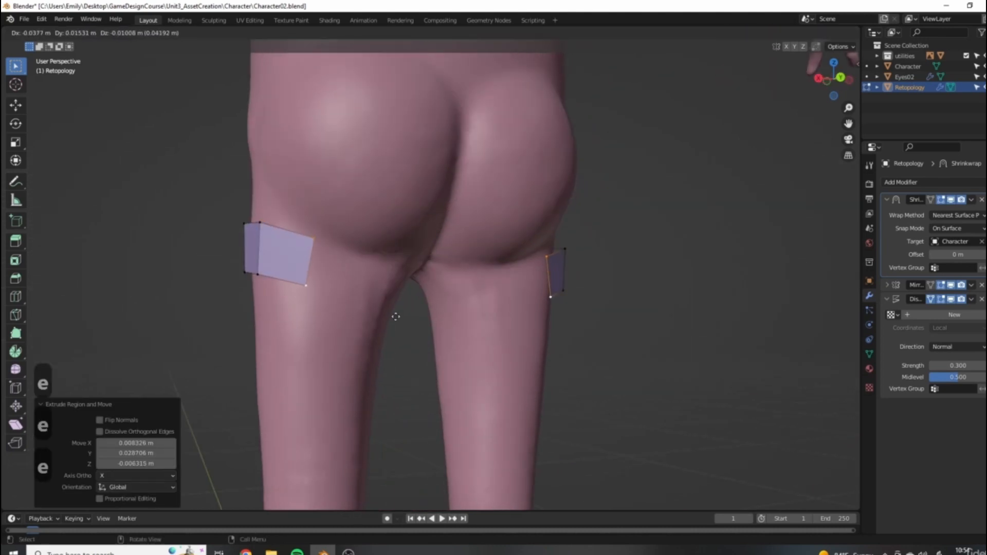
pyautogui.click(389, 319)
pyautogui.press('e')
pyautogui.click(391, 323)
# Step: Extrude the back end of the thigh strip around onto the inner thigh
pyautogui.moveTo(391, 323); pyautogui.dragTo(452, 373, button='middle')
pyautogui.click(457, 343)
pyautogui.press('e')
pyautogui.click(465, 351)
# Step: Move the end vertices of the inner-thigh strip closer to the front strip's open edge
pyautogui.press('g')
pyautogui.click(455, 363)
pyautogui.press('g')
pyautogui.click(463, 369)
pyautogui.press('g')
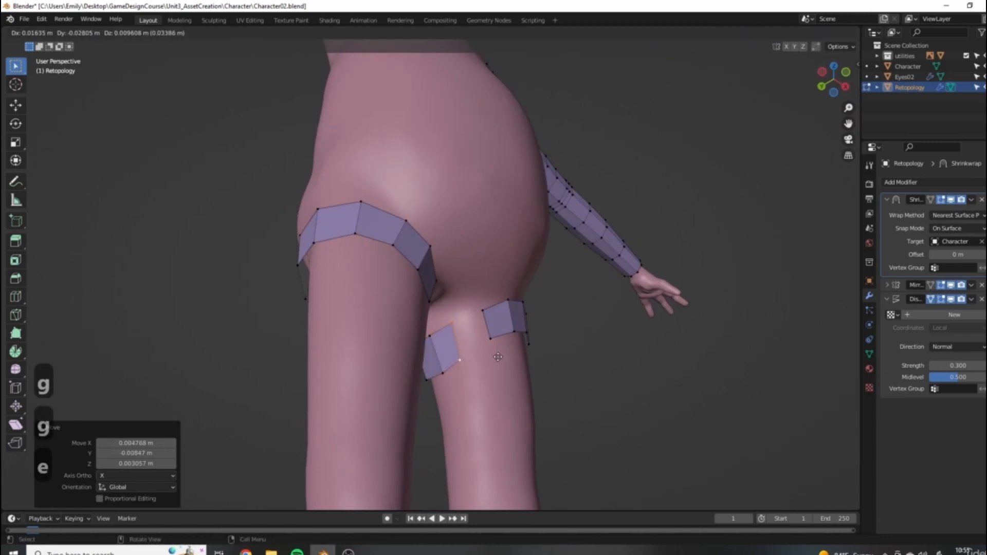
pyautogui.click(505, 355)
# Step: Fill a face between the two open ends of the strip to close the thigh ring
pyautogui.keyDown('shift'); pyautogui.click(484, 311); pyautogui.keyUp('shift')
pyautogui.keyDown('shift'); pyautogui.click(491, 340); pyautogui.keyUp('shift')
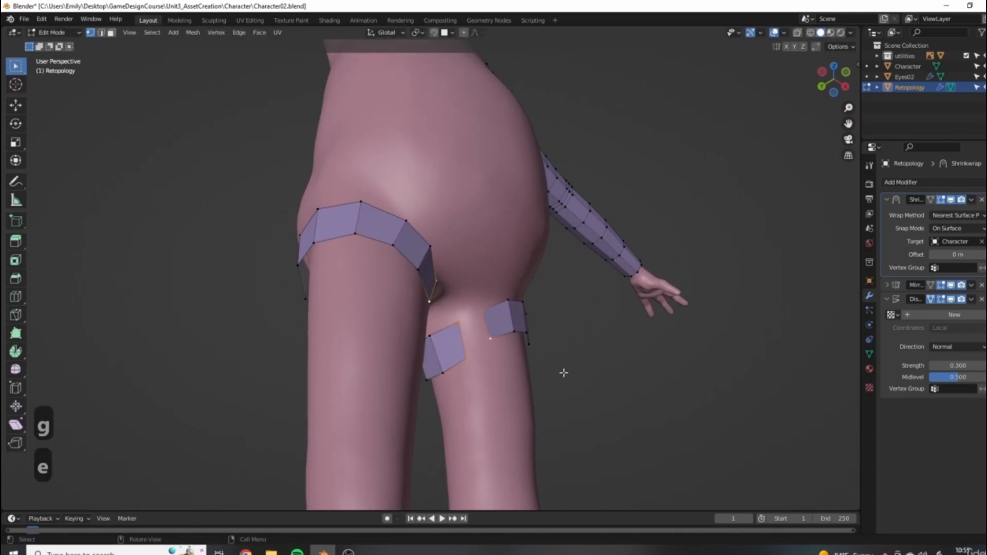
pyautogui.press('f')
# Step: Remove the Shrinkwrap modifier from the Retopology object
pyautogui.moveTo(573, 370); pyautogui.dragTo(502, 329, button='middle')
pyautogui.click(982, 199)
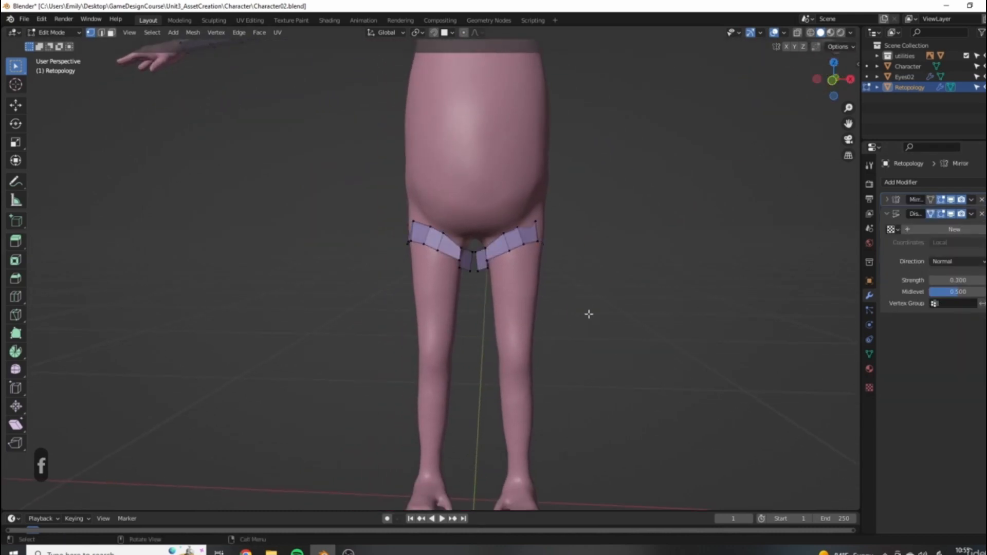
pyautogui.hotkey('ctrl', 'z')
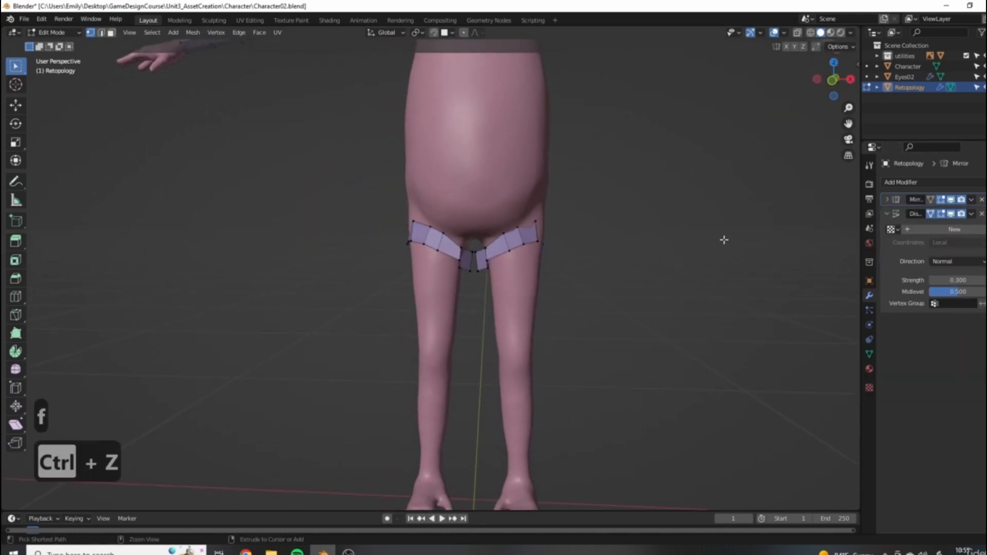
pyautogui.click(953, 181)
pyautogui.hotkey('ctrl', 'shift', 'z')
# Step: Add a Shrinkwrap modifier to the Retopology mesh with Character as its target
pyautogui.moveTo(667, 287); pyautogui.dragTo(492, 291, button='middle')
pyautogui.click(904, 182)
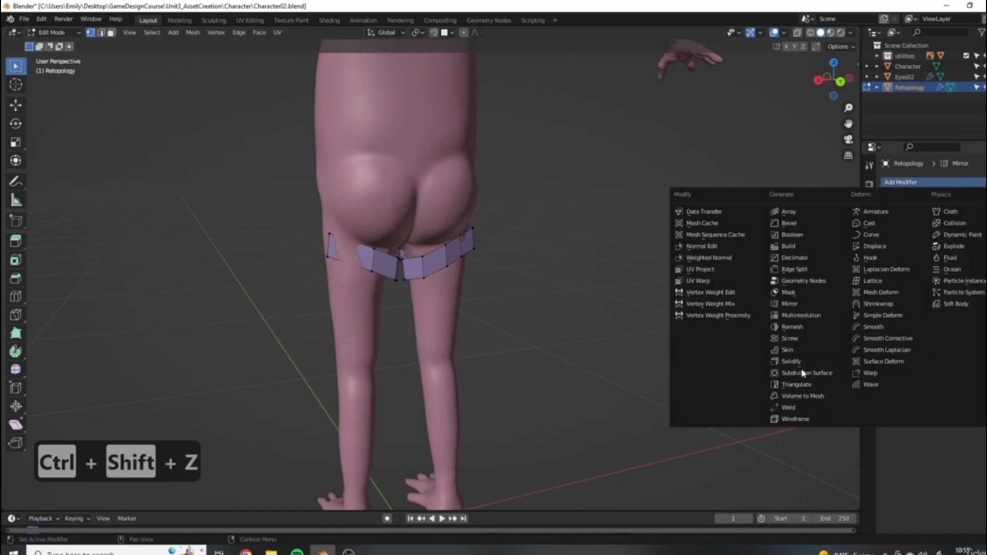
pyautogui.click(878, 304)
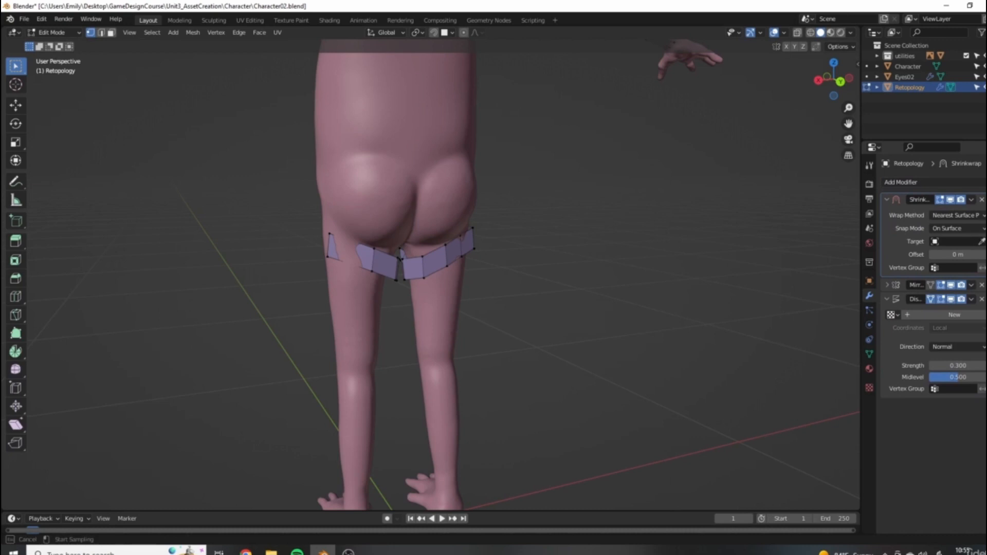
pyautogui.click(457, 170)
pyautogui.moveTo(465, 315); pyautogui.dragTo(617, 315, button='middle')
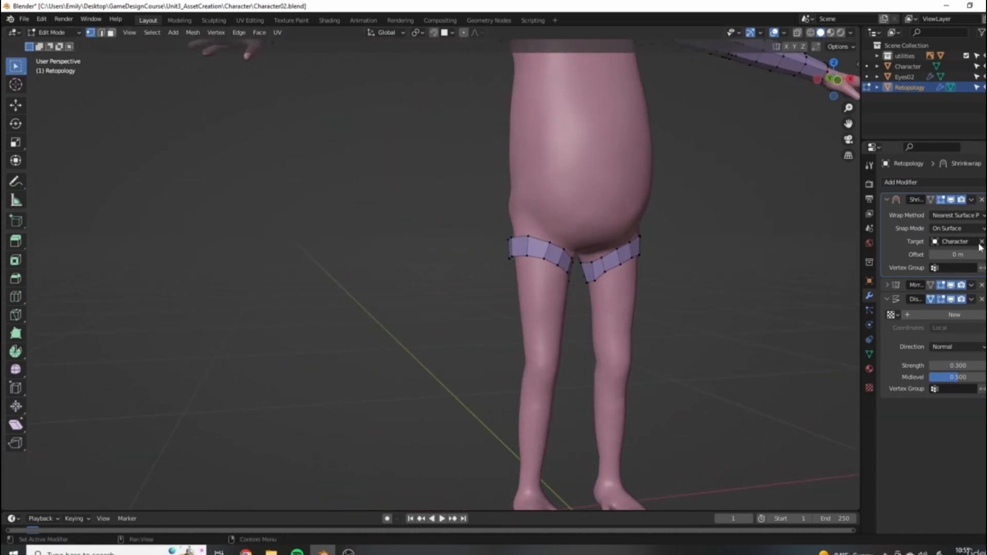
pyautogui.keyDown('shift'); pyautogui.moveTo(690, 239); pyautogui.dragTo(666, 246, button='middle'); pyautogui.keyUp('shift')
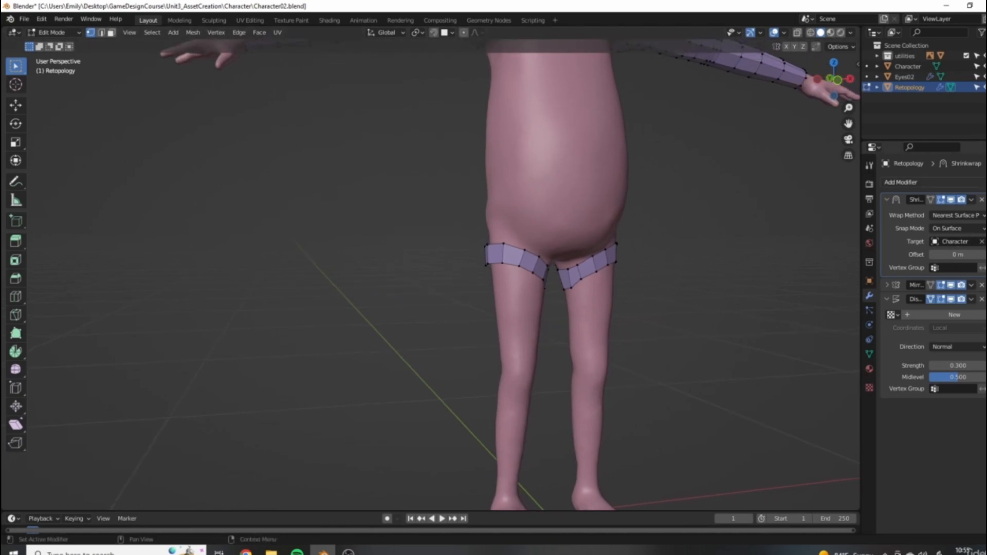
pyautogui.scroll(5, 668, 291)
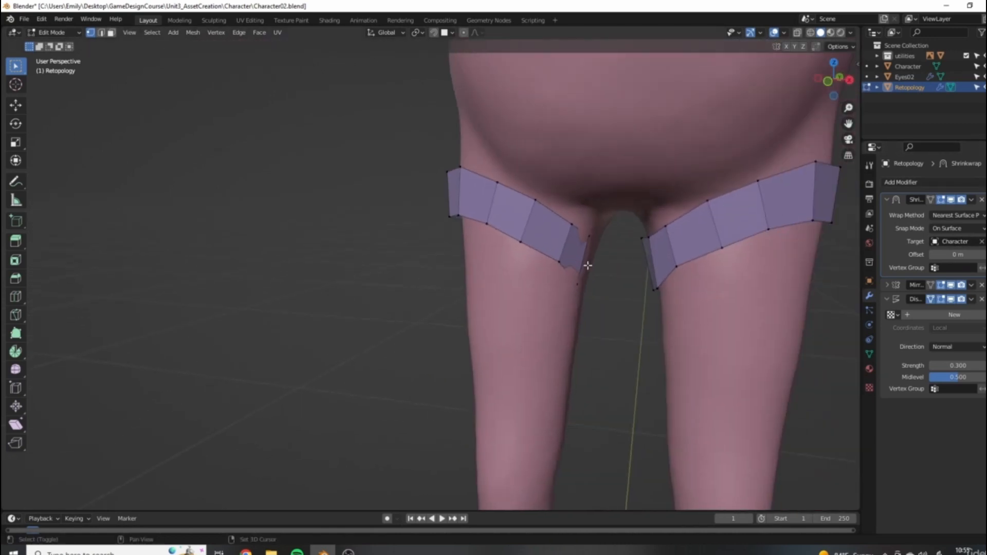
# Step: Clear the Character target from the Retopology mesh's Shrinkwrap modifier
pyautogui.click(982, 241)
pyautogui.scroll(-4, 613, 249)
pyautogui.moveTo(612, 249); pyautogui.dragTo(708, 276, button='middle')
pyautogui.scroll(3, 619, 210)
pyautogui.hotkey('ctrl', 'z')
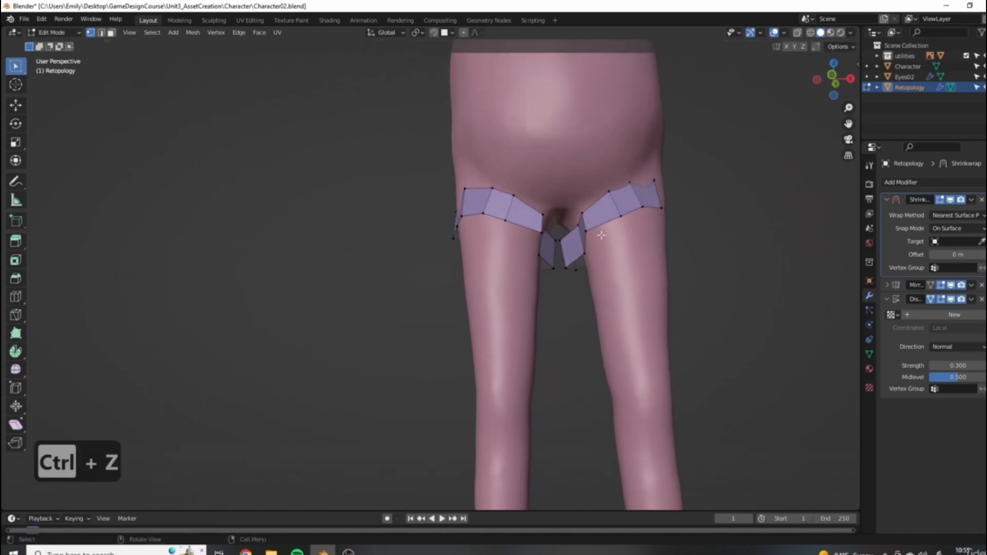
# Step: Move the protruding inner-thigh vertices of the ring sideways against the leg surface
pyautogui.press('g')
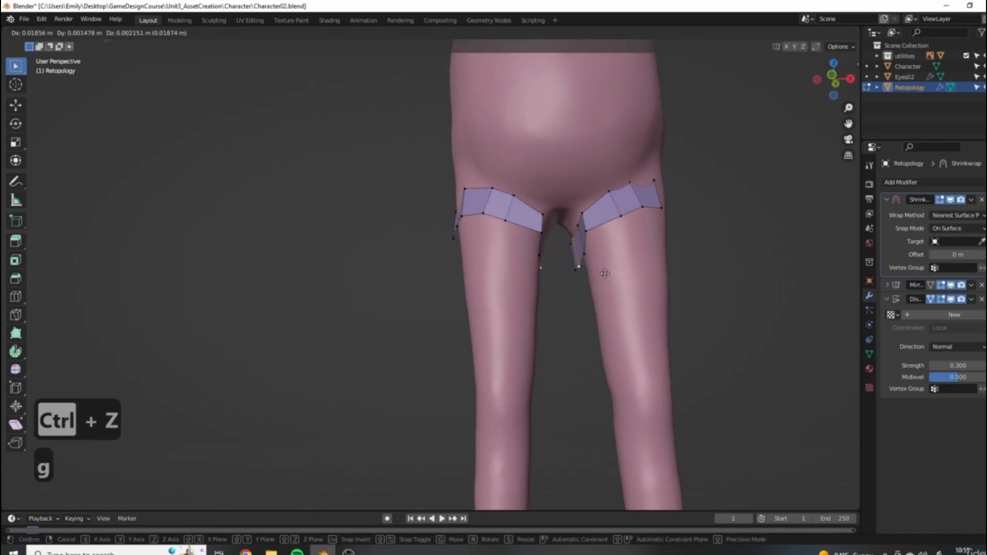
pyautogui.click(605, 274)
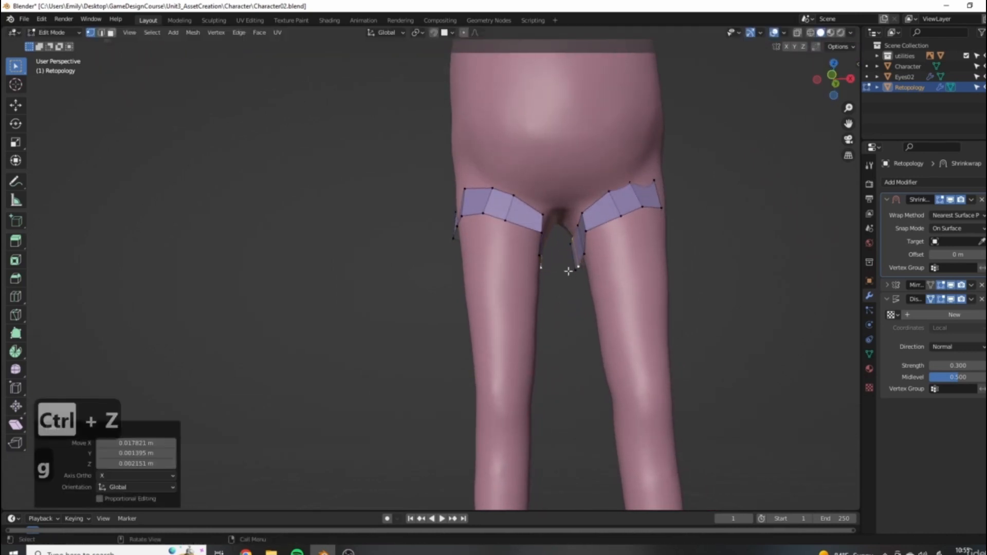
pyautogui.press('g')
pyautogui.click(620, 298)
# Step: Move the lower and upper vertices at the ring's front inner corner onto the thigh
pyautogui.moveTo(621, 299); pyautogui.dragTo(520, 264, button='middle')
pyautogui.click(596, 259)
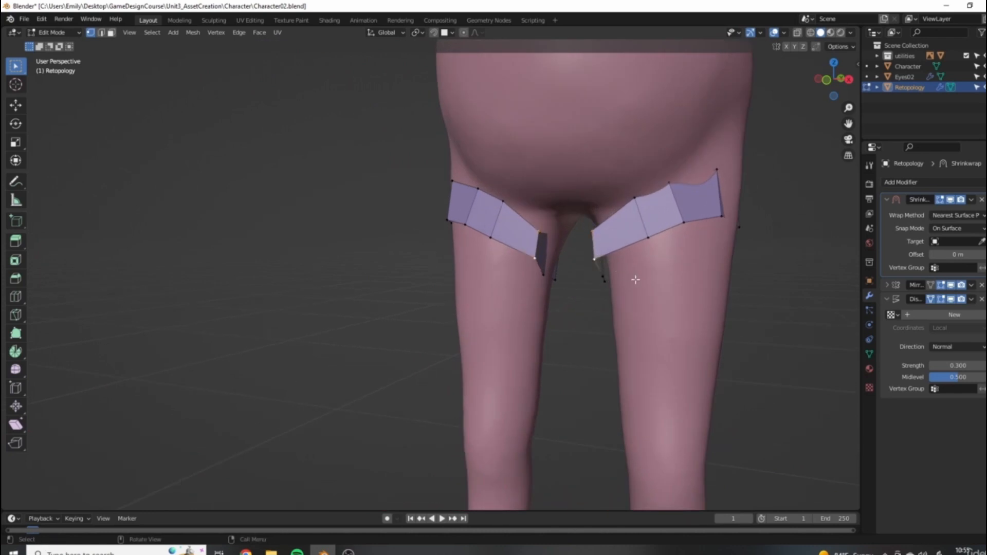
pyautogui.press('g')
pyautogui.click(648, 280)
pyautogui.click(601, 232)
pyautogui.press('g')
pyautogui.click(601, 219)
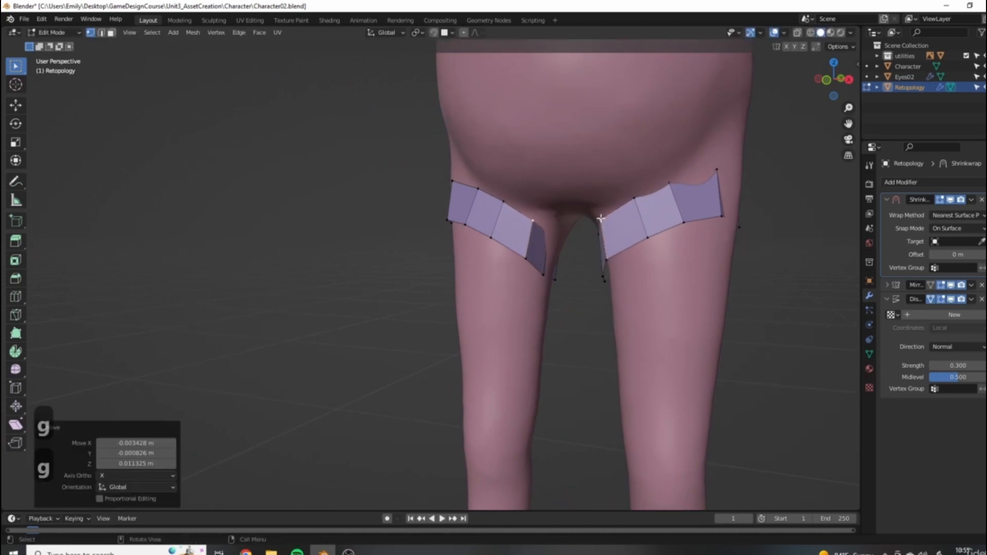
# Step: Move the two upper vertices at the ring's outer front further towards the outside of the thigh
pyautogui.moveTo(607, 285); pyautogui.dragTo(646, 219, button='middle')
pyautogui.click(710, 230)
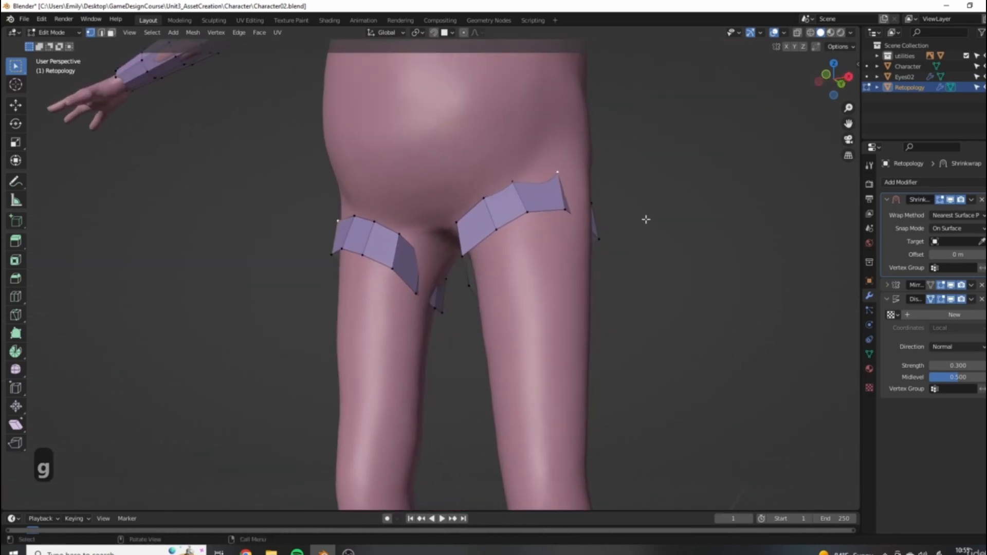
pyautogui.press('g')
pyautogui.click(600, 209)
pyautogui.click(529, 199)
pyautogui.press('g')
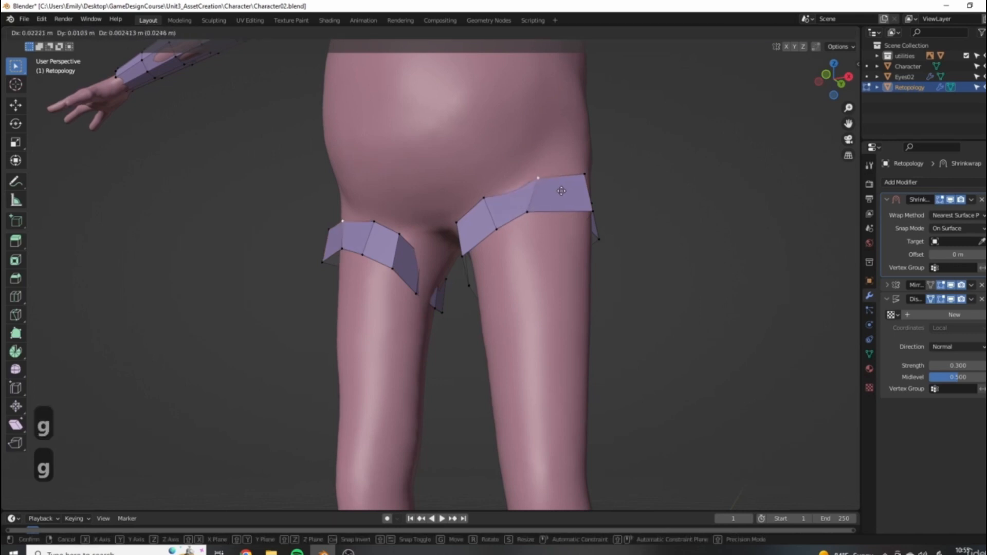
pyautogui.click(551, 183)
# Step: Shift the lower outer-front vertex outwards and adjust the upper vertex at the middle of the front strip
pyautogui.click(544, 205)
pyautogui.press('g')
pyautogui.click(536, 210)
pyautogui.click(484, 198)
pyautogui.press('g')
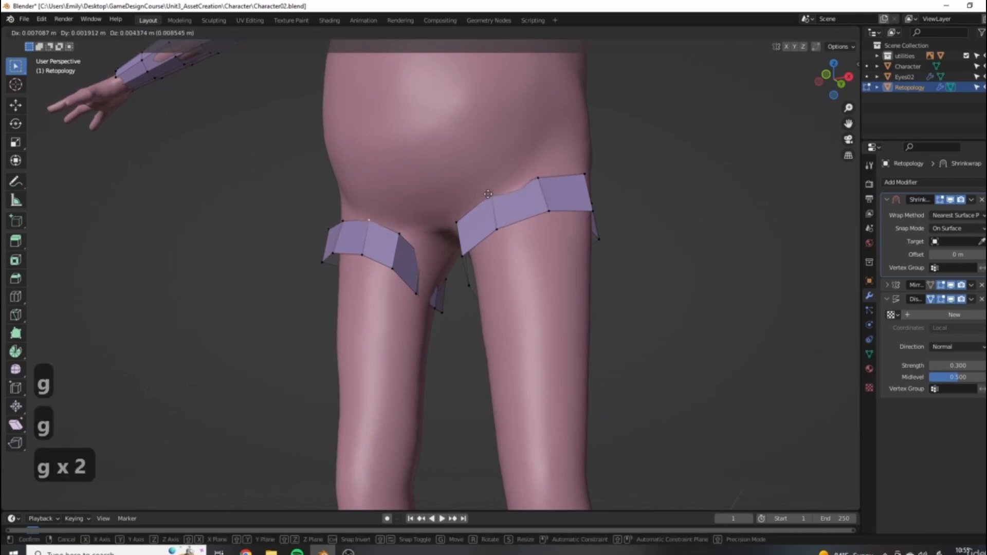
pyautogui.click(488, 194)
# Step: Adjust the position of the ring's upper vertex on the outer back of the thigh
pyautogui.moveTo(488, 193); pyautogui.dragTo(509, 283, button='middle')
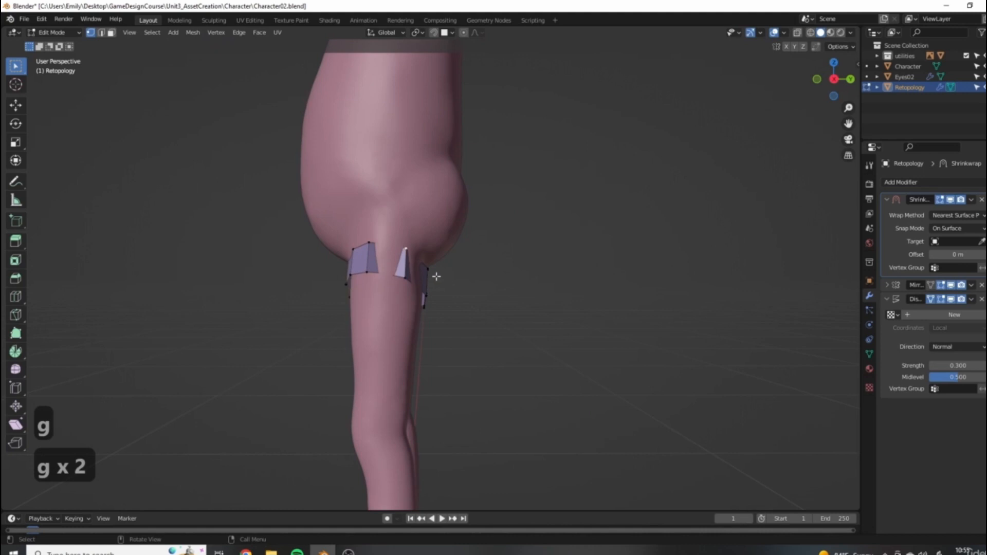
pyautogui.moveTo(436, 276); pyautogui.dragTo(431, 258, button='middle')
pyautogui.press('g')
pyautogui.click(431, 263)
# Step: Select the ring's hidden outer-side vertices in wireframe shading, return to solid shading and move them outwards along X
pyautogui.press('z')
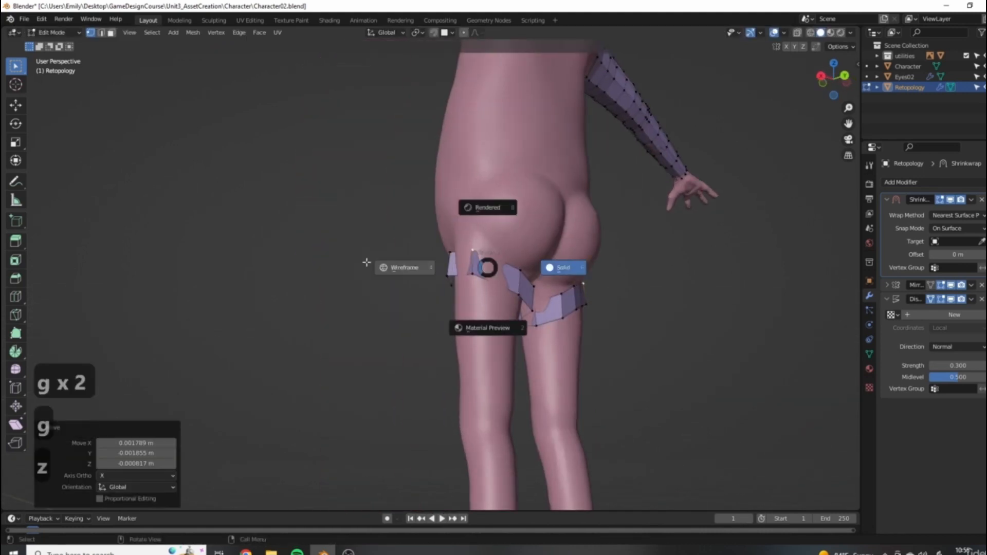
pyautogui.click(366, 263)
pyautogui.press('z')
pyautogui.click(530, 259)
pyautogui.moveTo(530, 260)
pyautogui.mouseDown(button='middle')
pyautogui.moveTo(624, 326)
pyautogui.moveTo(570, 326)
pyautogui.mouseUp(button='middle')
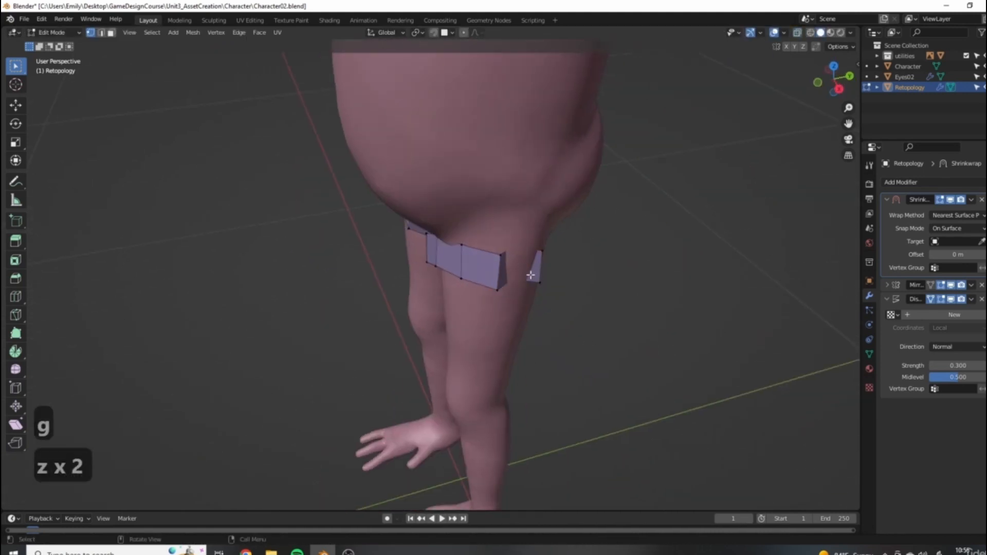
pyautogui.moveTo(531, 275); pyautogui.dragTo(458, 273, button='middle')
pyautogui.press('g')
pyautogui.press('x')
pyautogui.click(492, 259)
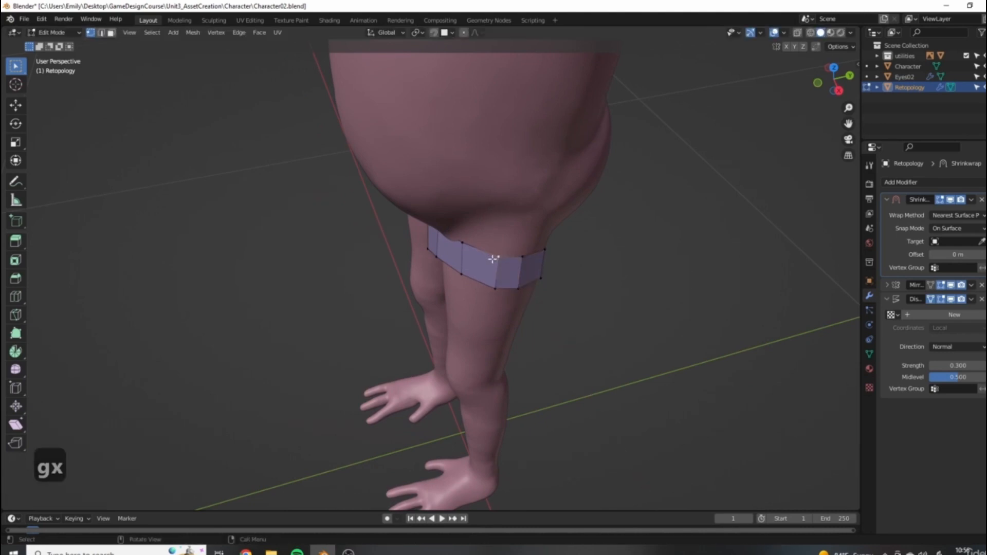
# Step: Slide the selected outer-thigh vertices along the ring to even out the face widths
pyautogui.press('g')
pyautogui.press('g')
pyautogui.click(538, 301)
pyautogui.moveTo(538, 300); pyautogui.dragTo(545, 323, button='middle')
# Step: Select an upper and lower vertex pair on the outer thigh in wireframe shading and slide it along the ring
pyautogui.press('z')
pyautogui.click(413, 298)
pyautogui.moveTo(519, 288); pyautogui.dragTo(515, 273, button='middle')
pyautogui.click(501, 253)
pyautogui.keyDown('shift'); pyautogui.click(500, 293); pyautogui.keyUp('shift')
pyautogui.press('z')
pyautogui.click(578, 294)
pyautogui.moveTo(579, 294)
pyautogui.mouseDown(button='middle')
pyautogui.moveTo(525, 306)
pyautogui.moveTo(536, 338)
pyautogui.moveTo(502, 312)
pyautogui.moveTo(482, 314)
pyautogui.moveTo(519, 317)
pyautogui.mouseUp(button='middle')
pyautogui.press('g')
pyautogui.press('g')
pyautogui.click(535, 348)
# Step: Reposition the ring's vertices across the back of the thigh towards the inner leg
pyautogui.press('g')
pyautogui.click(506, 314)
pyautogui.press('g')
pyautogui.click(512, 319)
pyautogui.press('g')
pyautogui.click(512, 319)
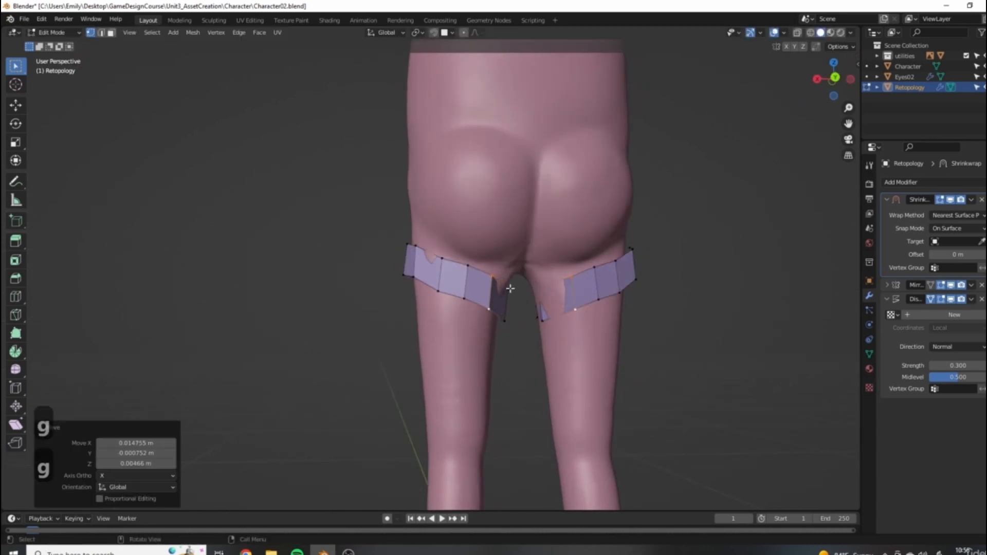
pyautogui.press('g')
pyautogui.click(515, 326)
# Step: Move the ring's front and inner-thigh vertices to smooth its outline around the leg
pyautogui.moveTo(515, 326); pyautogui.dragTo(500, 271, button='middle')
pyautogui.scroll(5, 342, 351)
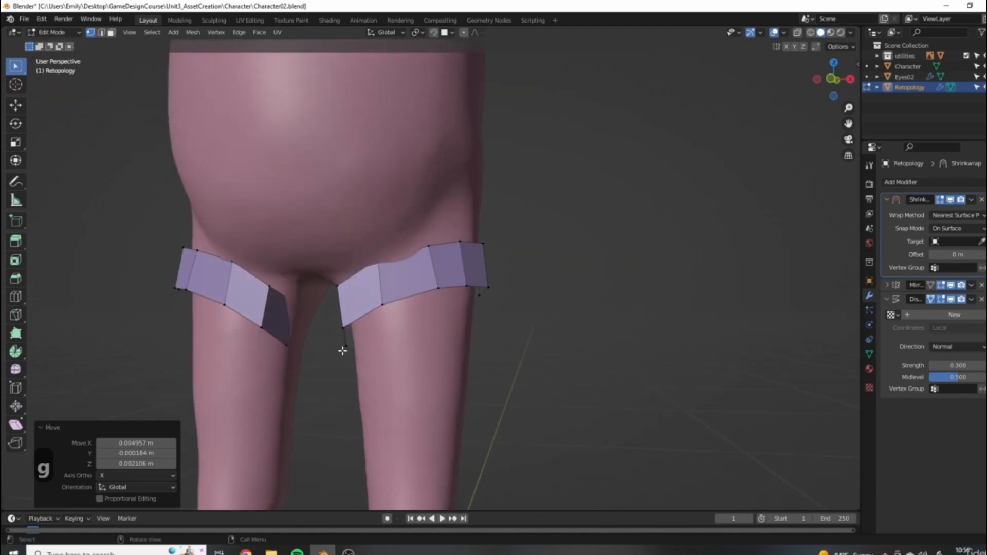
pyautogui.moveTo(406, 281); pyautogui.dragTo(413, 240, button='middle')
pyautogui.press('g')
pyautogui.click(409, 240)
pyautogui.click(381, 300)
pyautogui.press('g')
pyautogui.click(369, 312)
pyautogui.scroll(-2, 369, 312)
pyautogui.press('g')
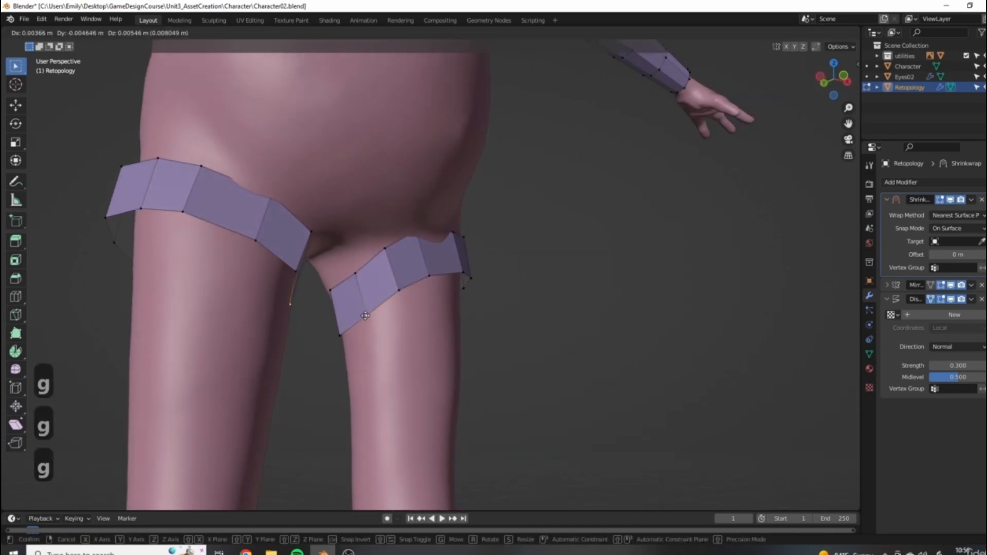
pyautogui.click(360, 309)
# Step: Extrude the thigh ring's lower edge loop and move it down along Z by about 0.064 m
pyautogui.scroll(-2, 360, 308)
pyautogui.scroll(4, 443, 268)
pyautogui.keyDown('alt'); pyautogui.click(442, 267); pyautogui.keyUp('alt')
pyautogui.scroll(-3, 514, 298)
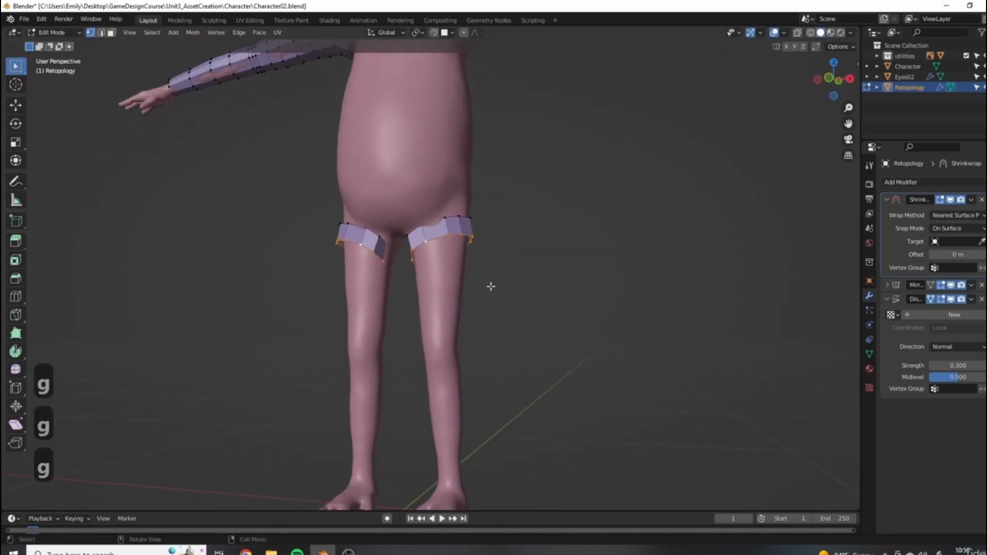
pyautogui.press('e')
pyautogui.rightClick(487, 311)
pyautogui.press('KP_1')
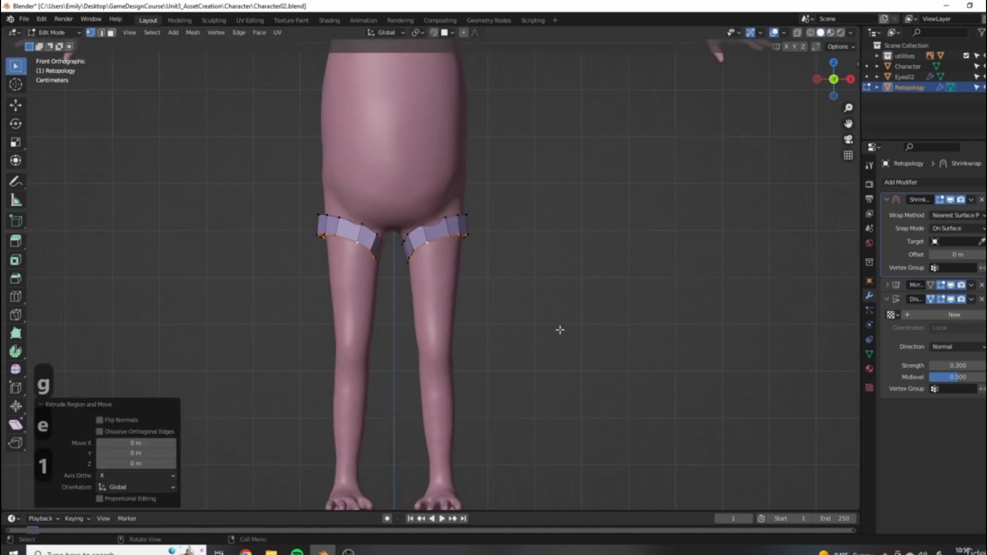
pyautogui.press('g')
pyautogui.press('z')
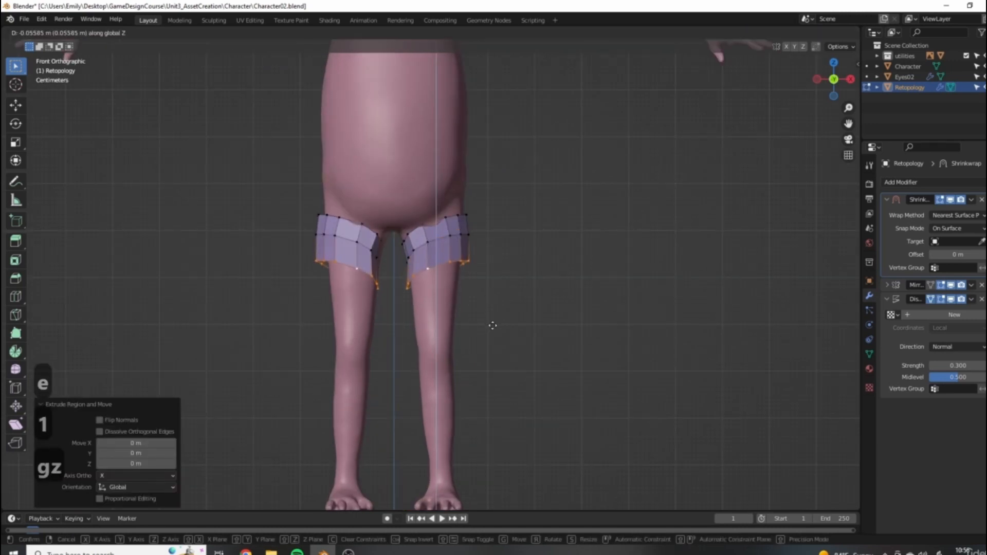
pyautogui.click(495, 328)
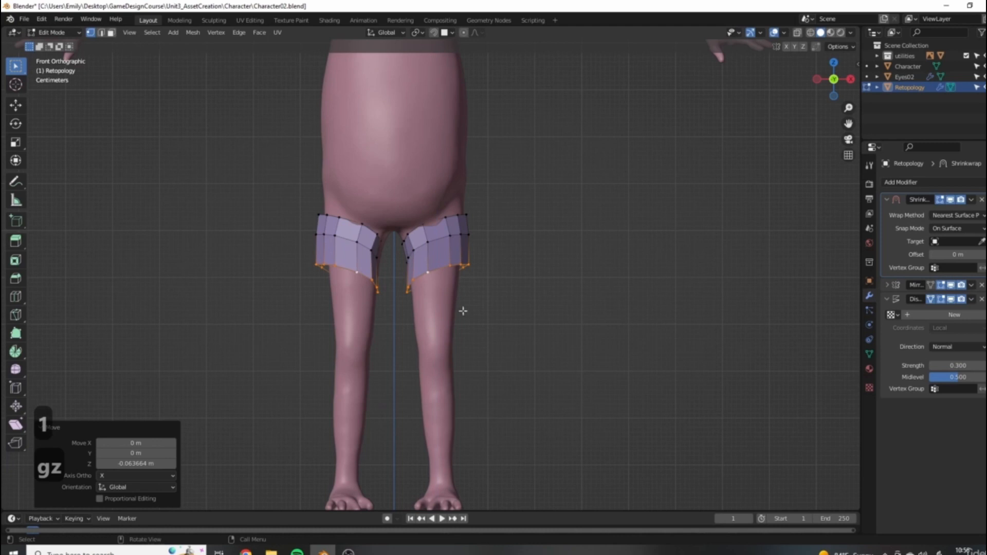
# Step: Flatten the thigh ring's lower edge loop along Z with a scale of 0.190 and shrink it uniformly to 0.937
pyautogui.press('s')
pyautogui.press('z')
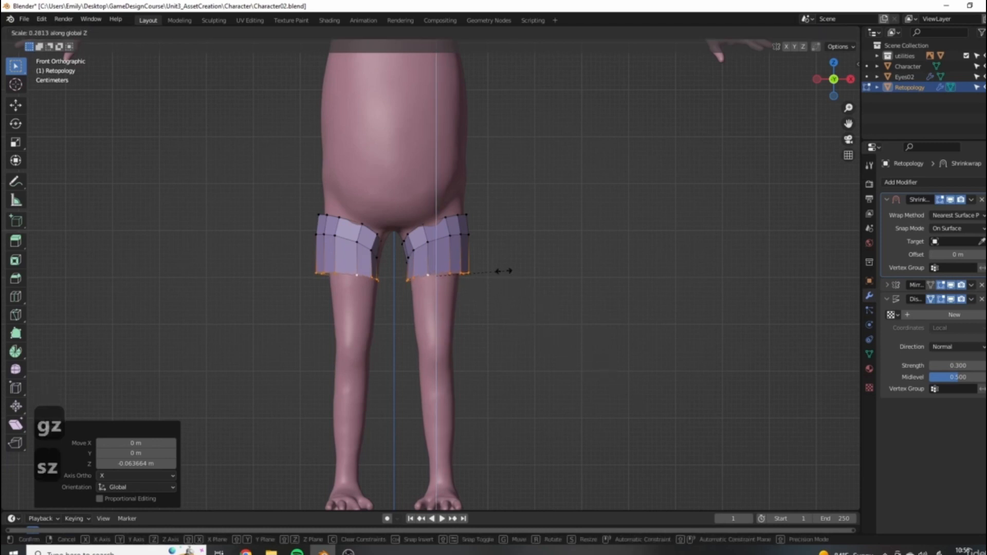
pyautogui.click(472, 249)
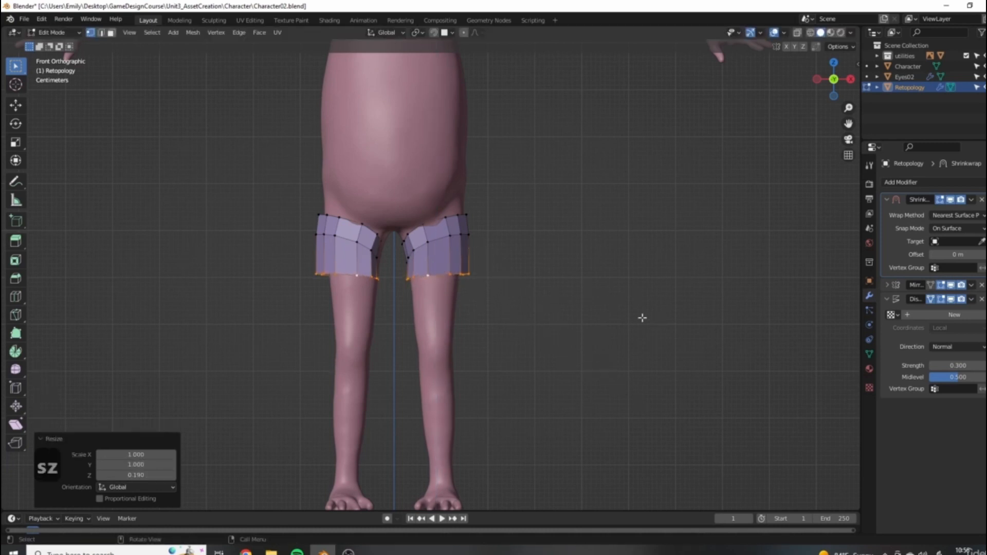
pyautogui.press('s')
pyautogui.click(598, 302)
# Step: Switch to wireframe shading and move the lower edge loop slightly, about -0.006 m in X and -0.002 m in Z
pyautogui.press('z')
pyautogui.click(530, 301)
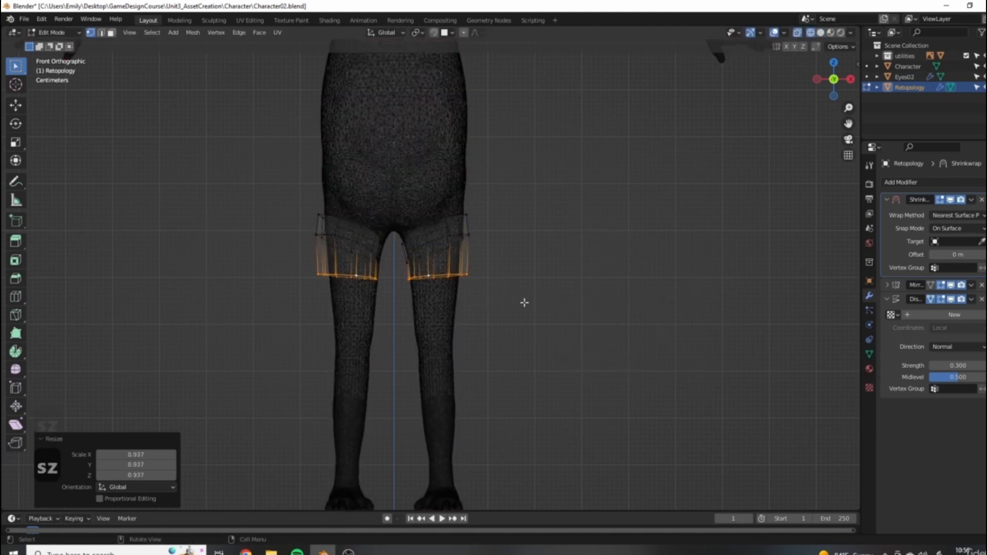
pyautogui.keyDown('shift'); pyautogui.moveTo(532, 300); pyautogui.dragTo(550, 299, button='middle'); pyautogui.keyUp('shift')
pyautogui.press('g')
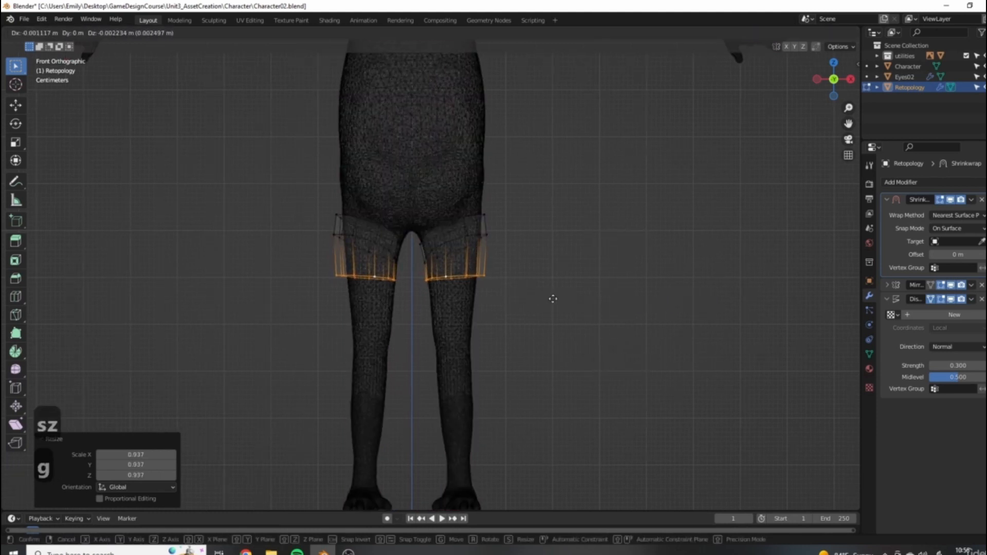
pyautogui.click(551, 298)
# Step: Select the thigh ring's middle edge loop and move it slightly inward and down to centre it around the leg
pyautogui.scroll(2, 522, 242)
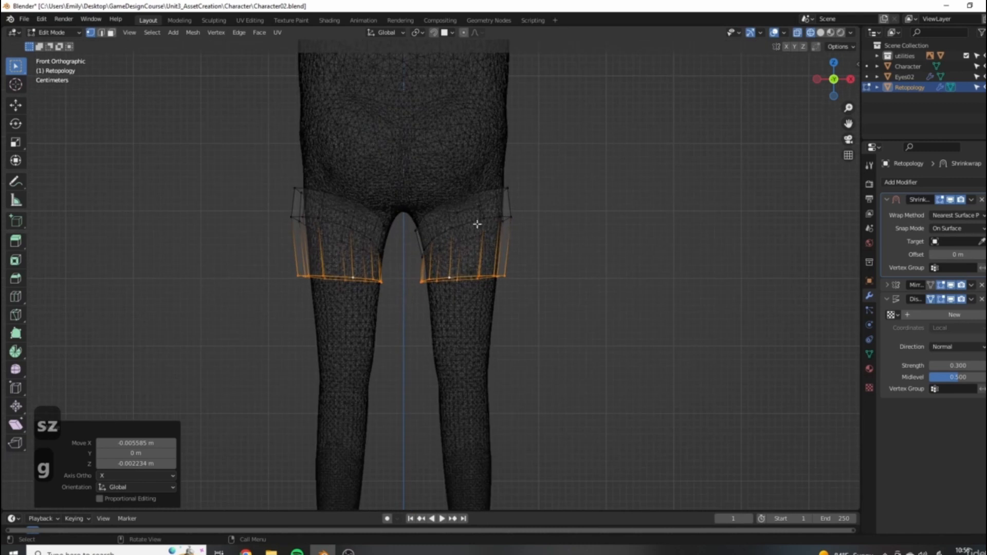
pyautogui.keyDown('alt'); pyautogui.click(480, 220); pyautogui.keyUp('alt')
pyautogui.press('g')
pyautogui.click(566, 240)
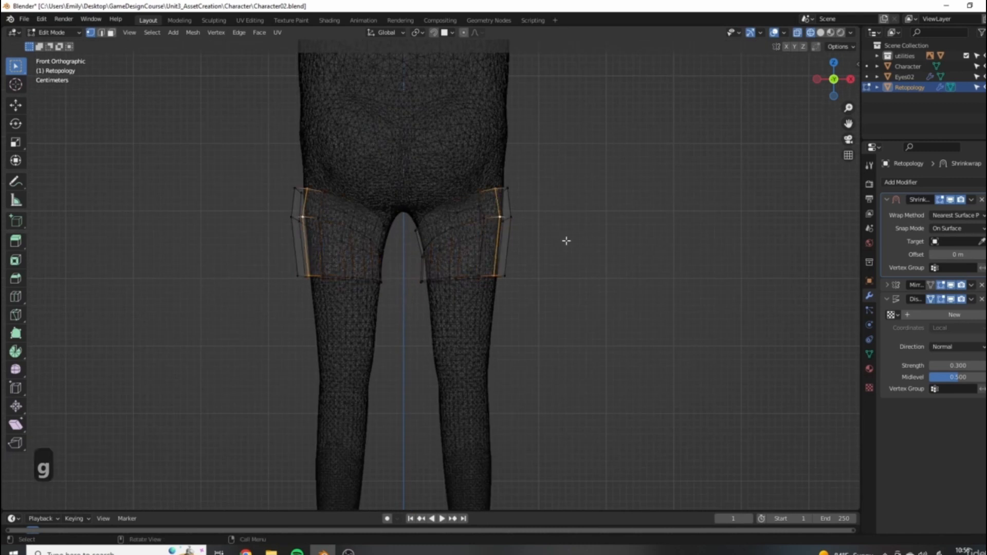
pyautogui.keyDown('alt'); pyautogui.click(492, 216); pyautogui.keyUp('alt')
pyautogui.press('g')
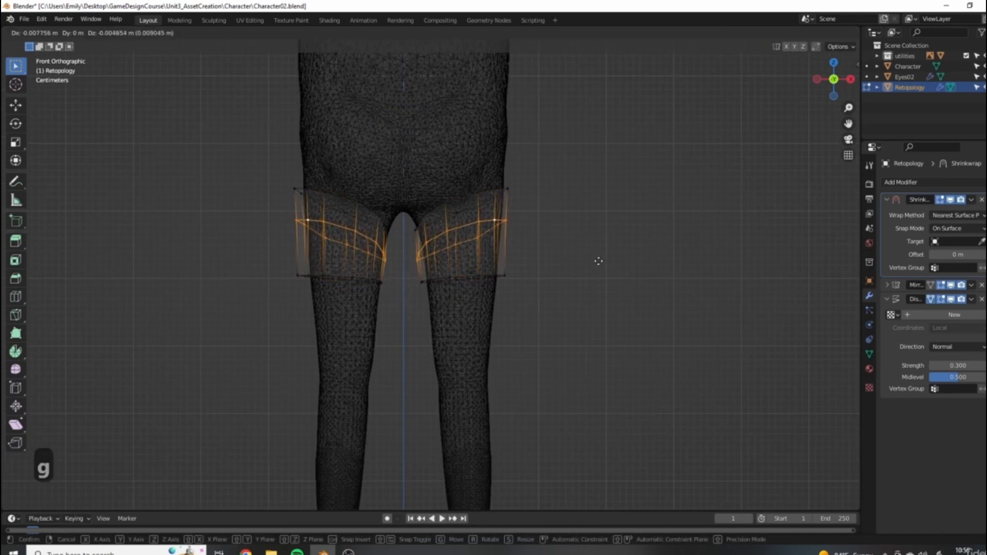
pyautogui.click(597, 263)
# Step: Extrude the bottom edge loop further down the thigh and scale it to 0.781
pyautogui.keyDown('alt'); pyautogui.click(470, 281); pyautogui.keyUp('alt')
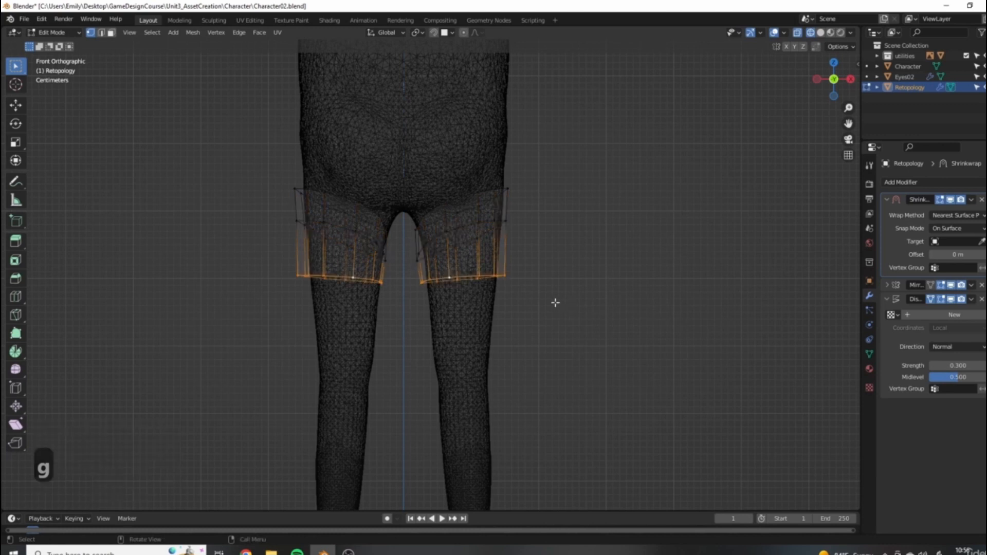
pyautogui.press('e')
pyautogui.click(555, 348)
pyautogui.press('s')
pyautogui.click(568, 347)
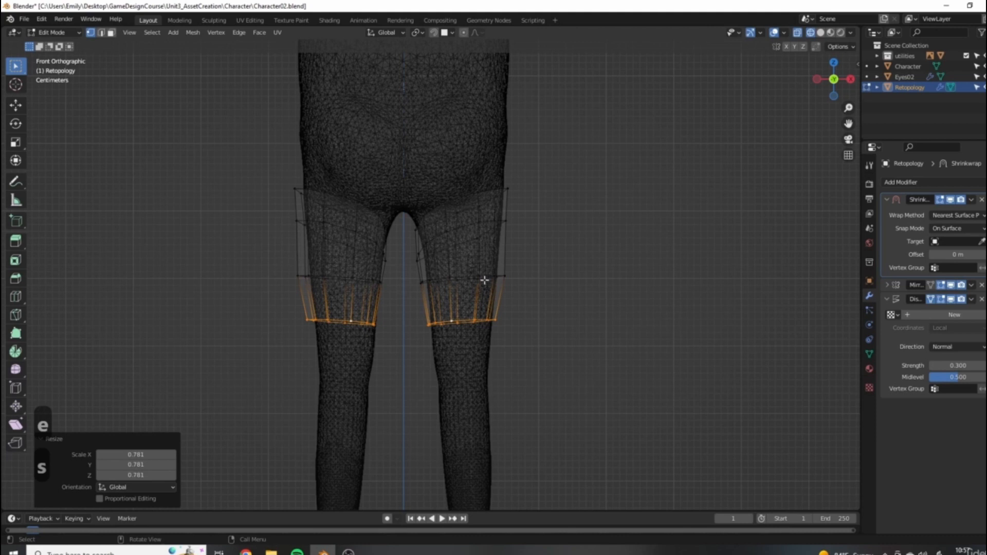
# Step: Extrude the bottom loop about 0.081 m down to the knee, scale it to 0.742, and extrude again about 0.074 m
pyautogui.keyDown('shift'); pyautogui.moveTo(558, 347); pyautogui.dragTo(562, 278, button='middle'); pyautogui.keyUp('shift')
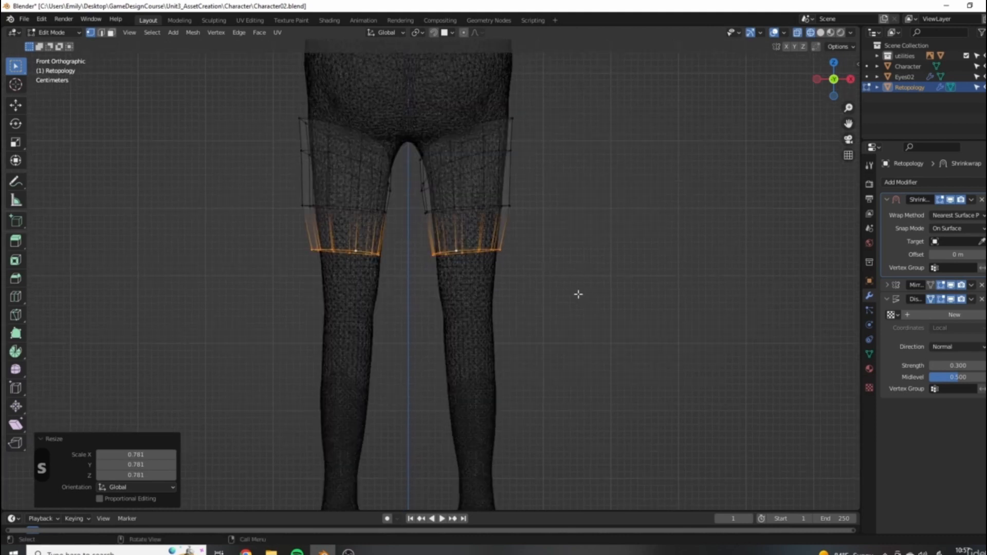
pyautogui.press('e')
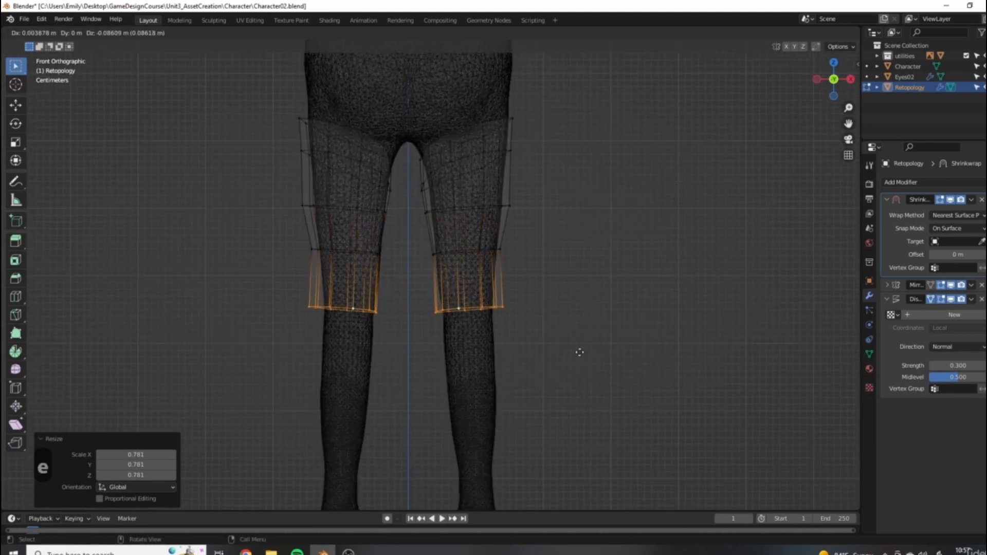
pyautogui.click(562, 346)
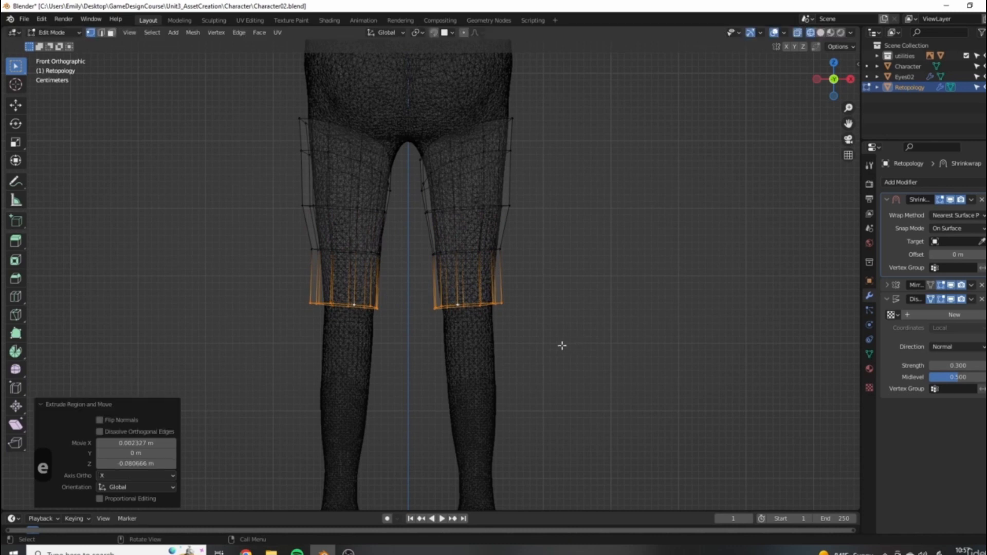
pyautogui.press('s')
pyautogui.click(623, 345)
pyautogui.press('e')
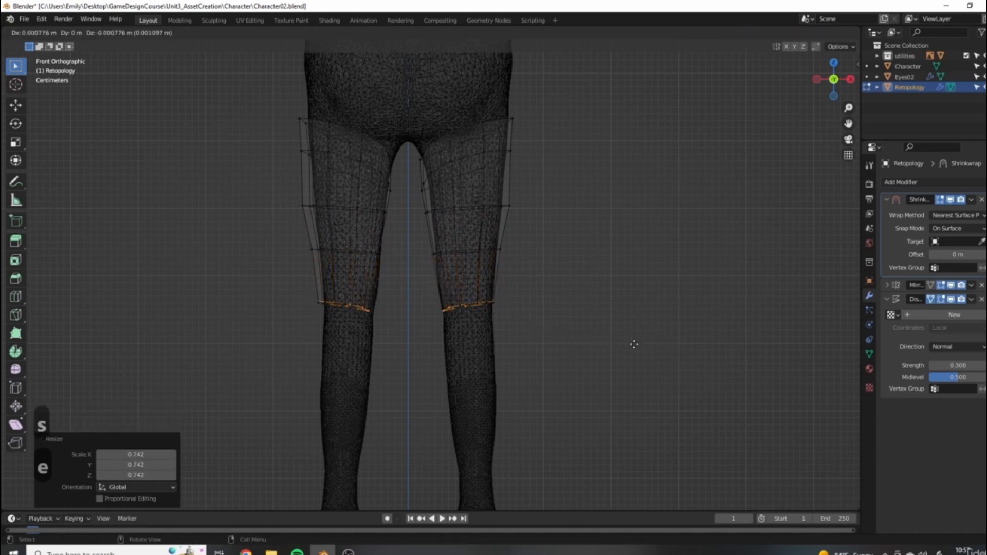
pyautogui.click(637, 391)
# Step: Add two loop cuts around the knee, one close above the knee loop and one close below it
pyautogui.scroll(4, 562, 357)
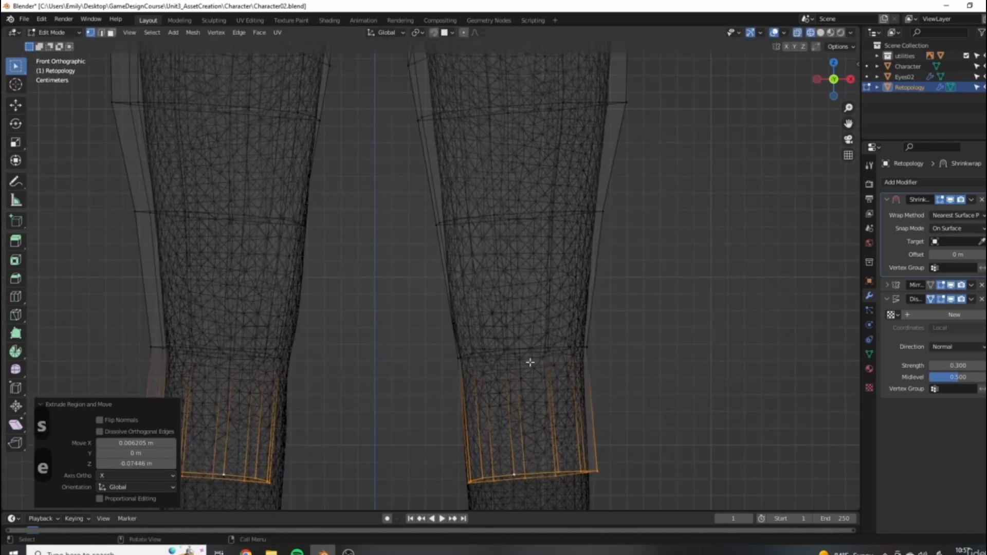
pyautogui.click(467, 292)
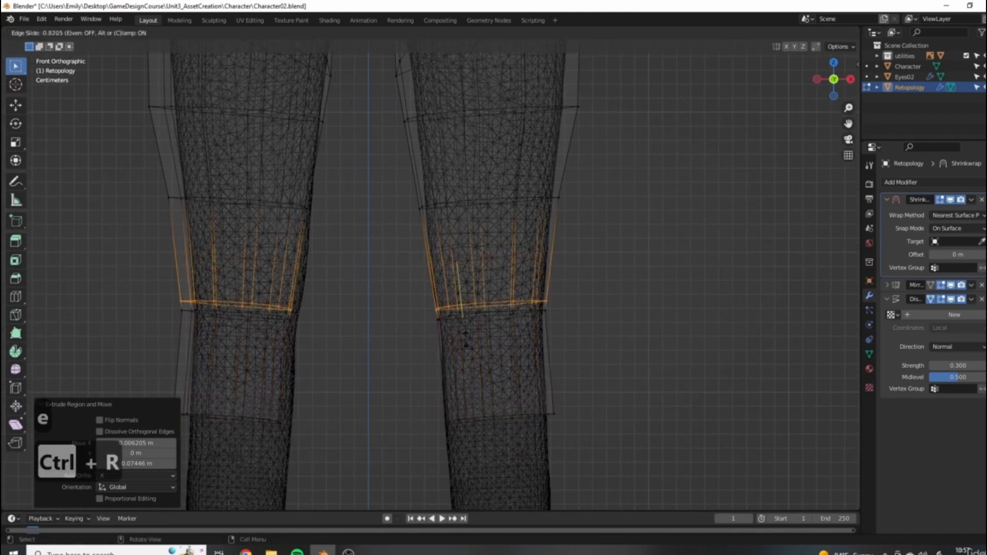
pyautogui.click(463, 330)
pyautogui.hotkey('ctrl', 'r')
pyautogui.click(461, 323)
pyautogui.click(461, 323)
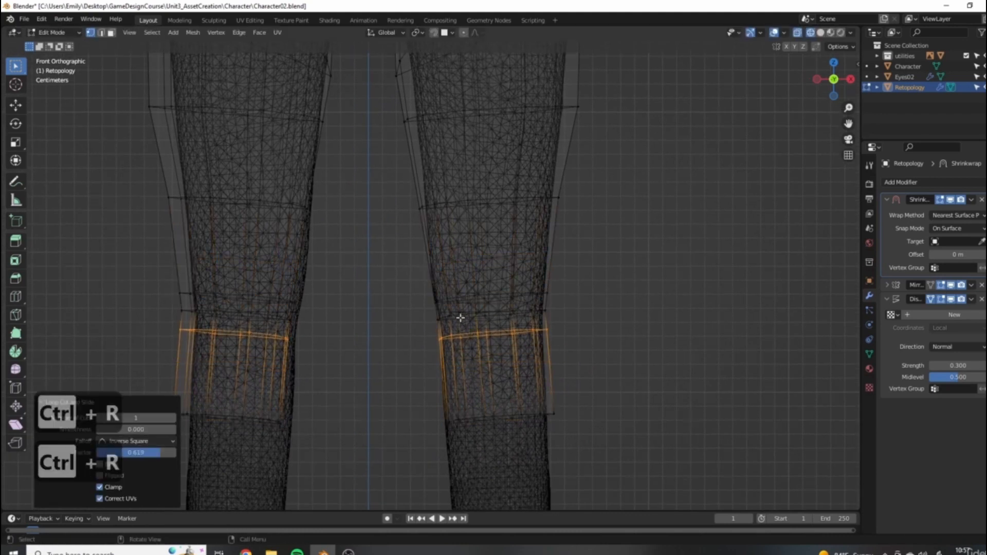
# Step: In the right side view, rotate the bottom loop to follow the shin and move it about 0.010 m along Y
pyautogui.scroll(-5, 565, 329)
pyautogui.press('z')
pyautogui.moveTo(569, 321); pyautogui.dragTo(421, 329, button='middle')
pyautogui.press('KP_3')
pyautogui.press('z')
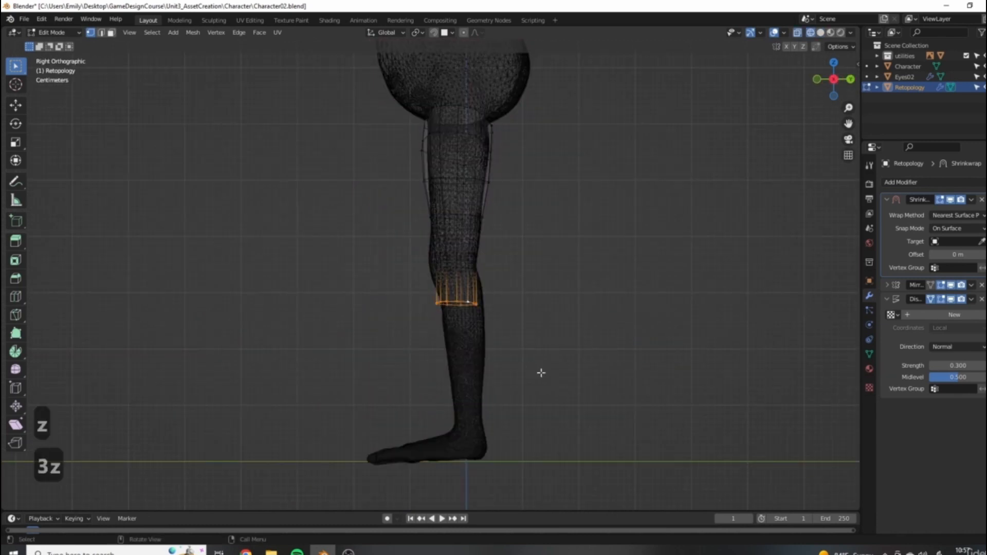
pyautogui.press('r')
pyautogui.click(553, 355)
pyautogui.press('g')
pyautogui.click(558, 353)
# Step: Select the loop just below the knee, scale it to 1.127 and reposition it around the leg in side view
pyautogui.scroll(3, 483, 294)
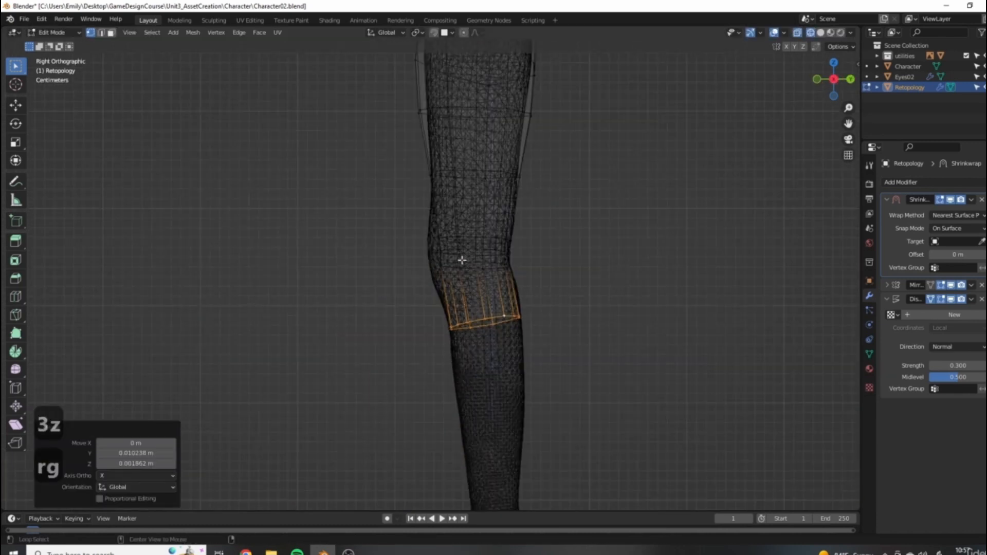
pyautogui.keyDown('alt'); pyautogui.click(462, 260); pyautogui.keyUp('alt')
pyautogui.keyDown('alt'); pyautogui.click(489, 271); pyautogui.keyUp('alt')
pyautogui.keyDown('shift'); pyautogui.moveTo(488, 271); pyautogui.dragTo(505, 293, button='middle'); pyautogui.keyUp('shift')
pyautogui.press('g')
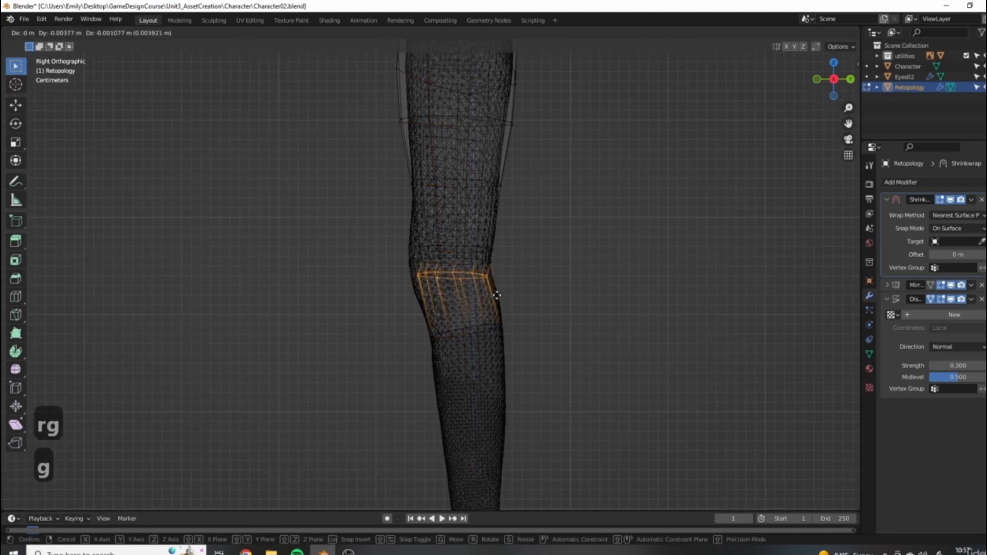
pyautogui.click(499, 294)
pyautogui.press('s')
pyautogui.click(524, 308)
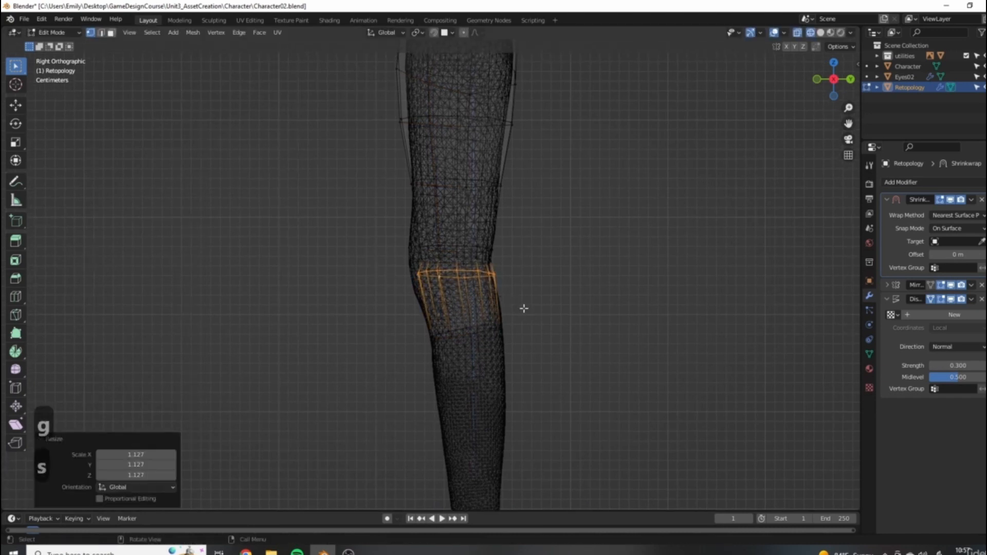
pyautogui.press('g')
pyautogui.click(514, 313)
# Step: Move the knee's middle loop about -0.0075 m along Y and enlarge it to fit around the knee
pyautogui.keyDown('alt'); pyautogui.click(444, 259); pyautogui.keyUp('alt')
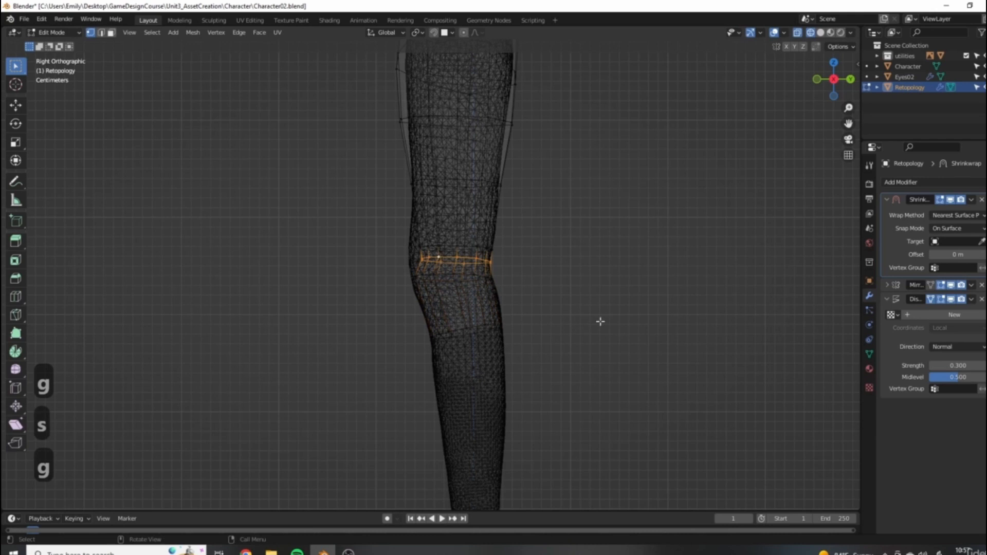
pyautogui.press('g')
pyautogui.click(585, 323)
pyautogui.press('s')
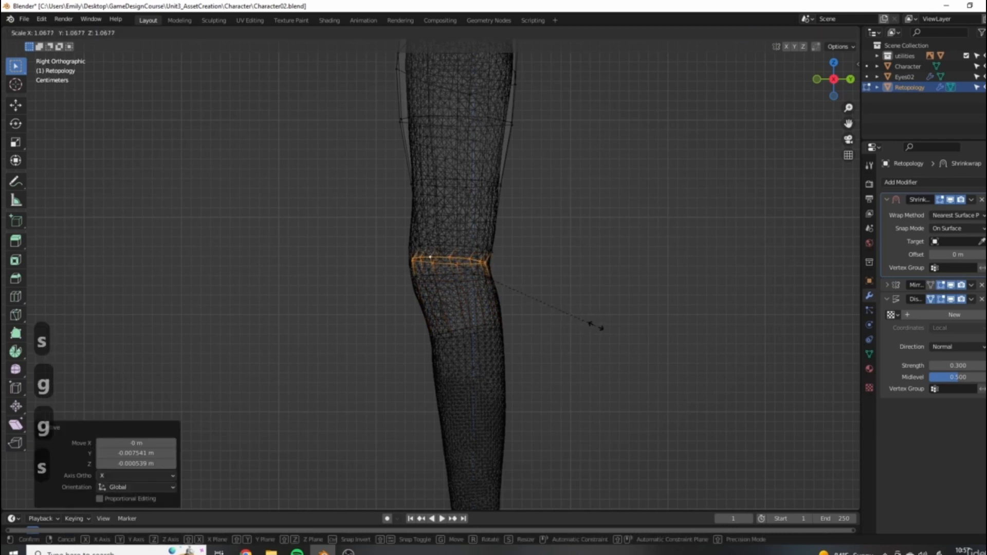
pyautogui.click(614, 330)
# Step: Scale the loop just above the knee to 1.168 and move it forward and slightly up around the leg
pyautogui.hotkey('ctrl', 'z')
pyautogui.press('s')
pyautogui.click(665, 317)
pyautogui.press('g')
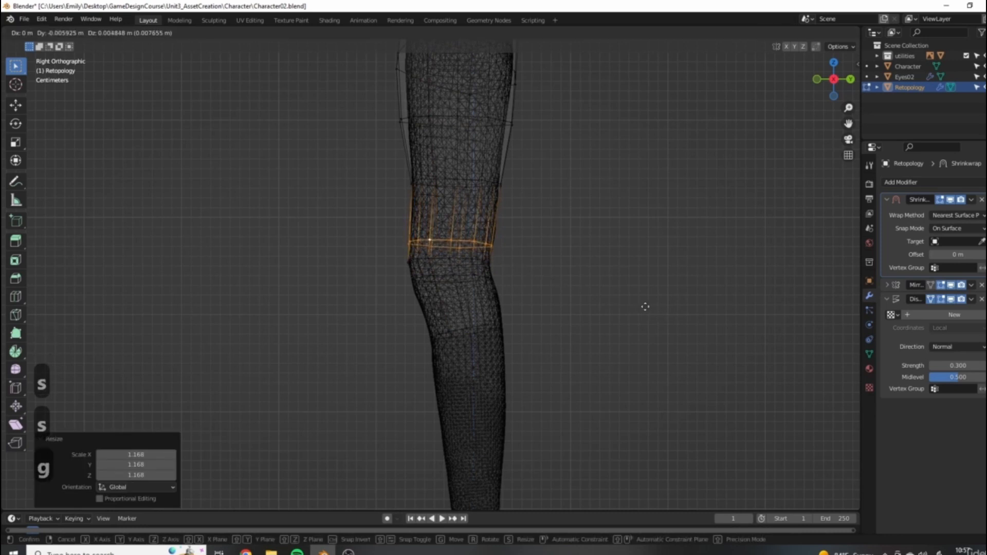
pyautogui.click(645, 310)
# Step: Extrude the bottom loop down the calf and shift it in side view about 0.0065 m in Y and -0.005 m in Z
pyautogui.scroll(-2, 577, 276)
pyautogui.keyDown('shift'); pyautogui.scroll(4, 528, 312); pyautogui.keyUp('shift')
pyautogui.moveTo(529, 312)
pyautogui.mouseDown(button='middle')
pyautogui.moveTo(597, 325)
pyautogui.moveTo(590, 308)
pyautogui.moveTo(615, 313)
pyautogui.moveTo(528, 317)
pyautogui.mouseUp(button='middle')
pyautogui.press('g')
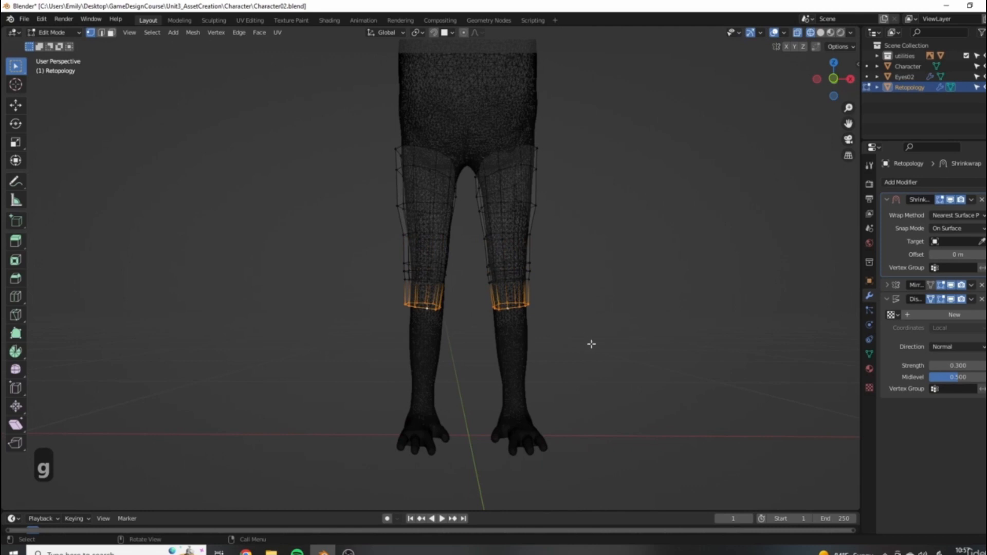
pyautogui.press('1')
pyautogui.press('e')
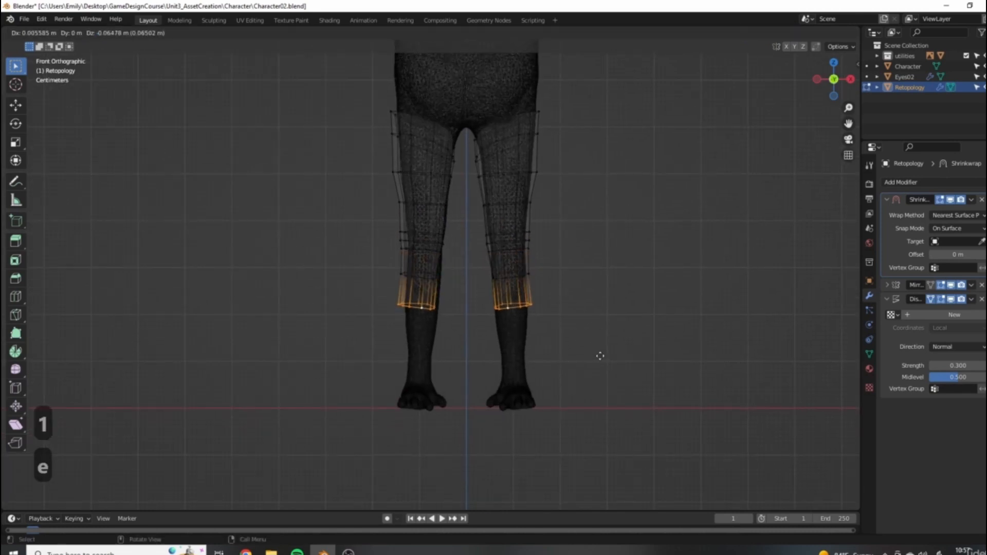
pyautogui.click(599, 354)
pyautogui.moveTo(558, 366); pyautogui.dragTo(535, 375, button='middle')
pyautogui.press('3')
pyautogui.press('g')
pyautogui.click(509, 384)
# Step: Extrude the bottom loop further down the shin in front view and scale it to the leg's width
pyautogui.press('1')
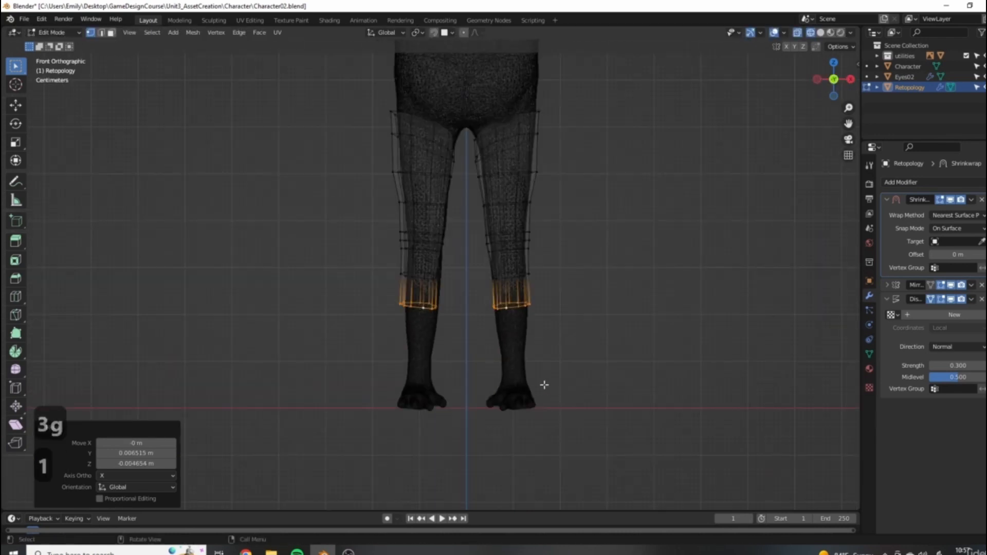
pyautogui.press('e')
pyautogui.click(551, 411)
pyautogui.press('e')
pyautogui.press('s')
pyautogui.click(520, 346)
# Step: Extrude one more section down to just above the ankle and shrink its loop to the ankle's width
pyautogui.scroll(3, 520, 346)
pyautogui.press('e')
pyautogui.click(547, 415)
pyautogui.press('s')
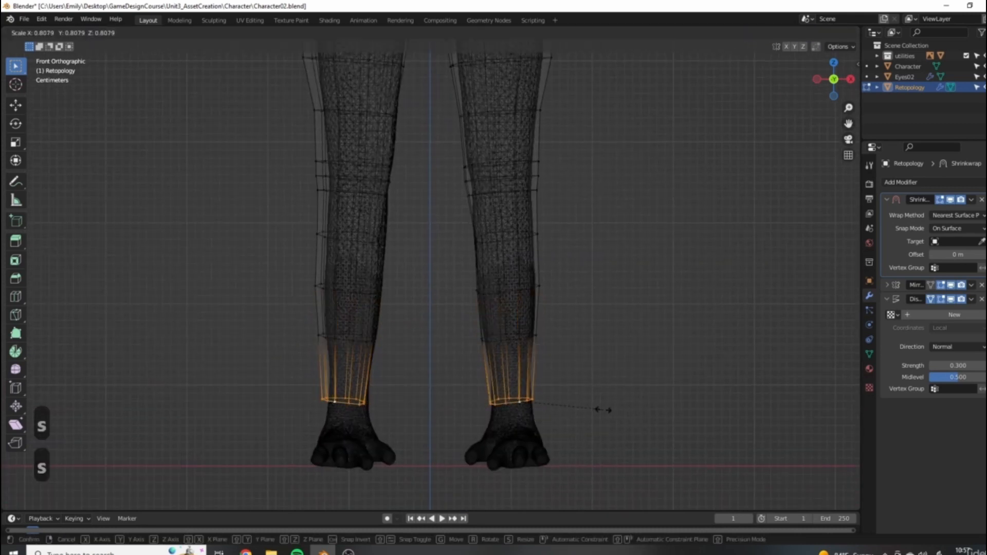
pyautogui.click(650, 399)
# Step: In side view, move the ankle loop and the loop above it to line up with the lower leg
pyautogui.press('KP_3')
pyautogui.scroll(3, 592, 406)
pyautogui.press('g')
pyautogui.click(571, 427)
pyautogui.keyDown('alt'); pyautogui.click(485, 346); pyautogui.keyUp('alt')
pyautogui.press('g')
pyautogui.click(538, 364)
# Step: Return to Object Mode, set the Character mesh as the Shrinkwrap target, and switch to solid shading
pyautogui.scroll(-4, 538, 364)
pyautogui.moveTo(496, 363); pyautogui.dragTo(538, 390, button='middle')
pyautogui.scroll(-4, 551, 378)
pyautogui.press('Tab')
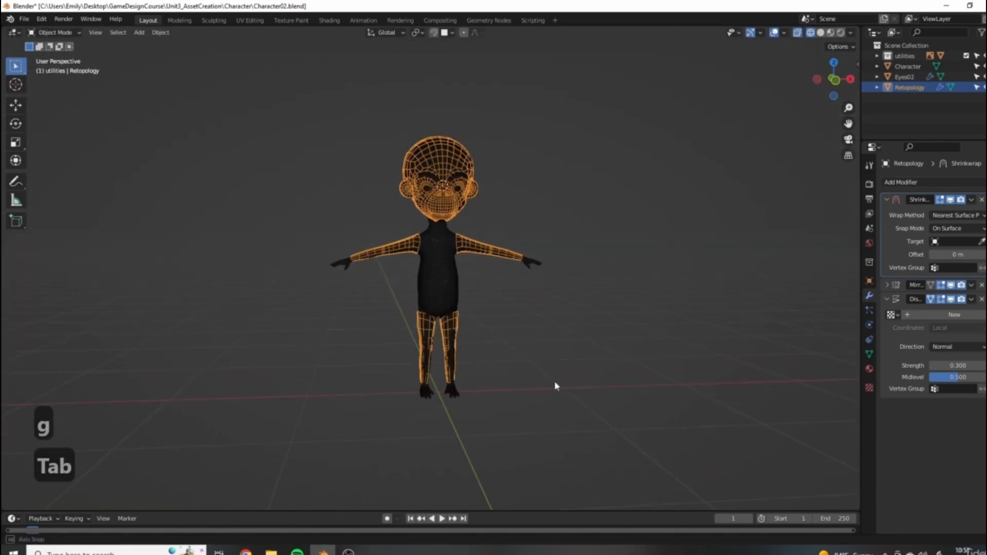
pyautogui.press('KP_1')
pyautogui.scroll(4, 569, 328)
pyautogui.scroll(-1, 523, 294)
pyautogui.press('z')
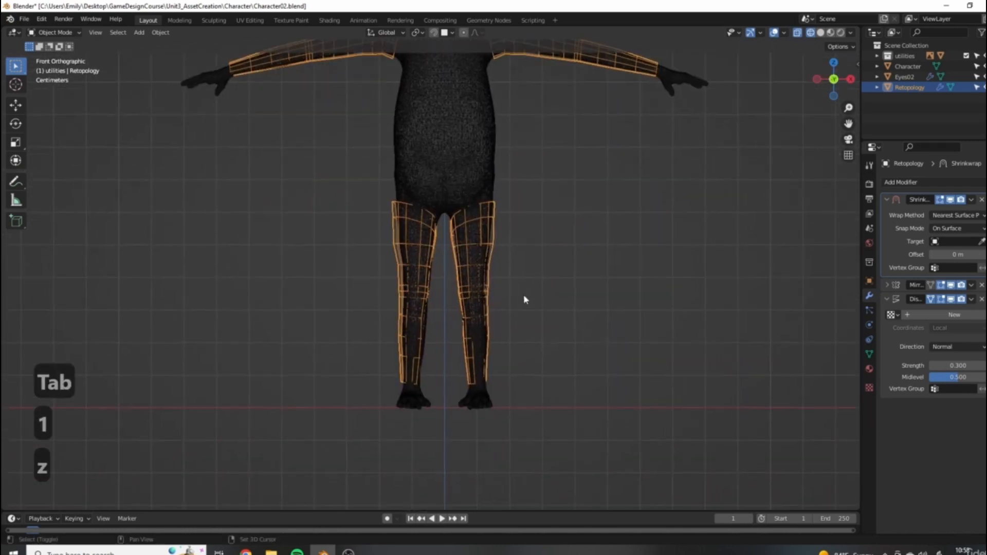
pyautogui.click(981, 241)
pyautogui.click(465, 175)
pyautogui.moveTo(520, 212); pyautogui.dragTo(482, 302, button='middle')
pyautogui.press('z')
pyautogui.click(615, 341)
# Step: Examine the shrinkwrapped retopology on the head, arms and legs from several distances
pyautogui.moveTo(615, 342)
pyautogui.mouseDown(button='middle')
pyautogui.moveTo(418, 337)
pyautogui.moveTo(562, 347)
pyautogui.moveTo(420, 278)
pyautogui.moveTo(301, 315)
pyautogui.moveTo(293, 330)
pyautogui.moveTo(350, 348)
pyautogui.moveTo(462, 337)
pyautogui.moveTo(447, 293)
pyautogui.moveTo(524, 258)
pyautogui.moveTo(579, 302)
pyautogui.mouseUp(button='middle')
pyautogui.scroll(-5, 477, 247)
pyautogui.moveTo(540, 335); pyautogui.dragTo(469, 170, button='middle')
pyautogui.scroll(5, 414, 196)
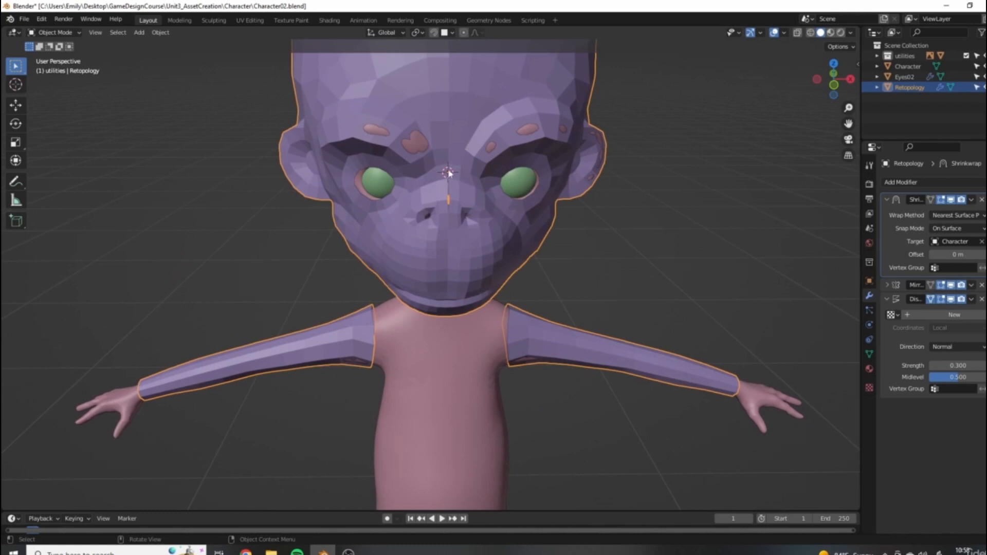
pyautogui.scroll(-8, 447, 175)
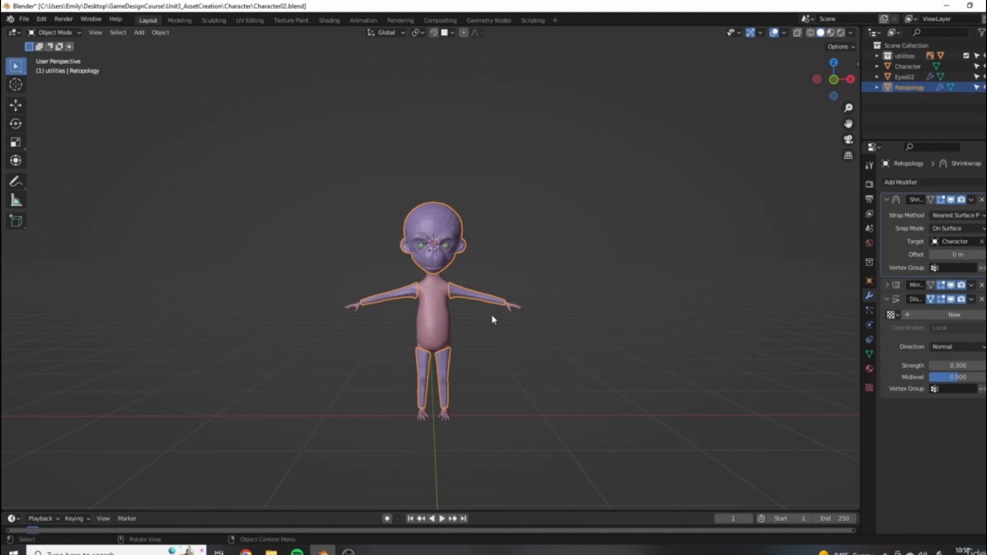
pyautogui.scroll(3, 480, 403)
pyautogui.scroll(-4, 511, 333)
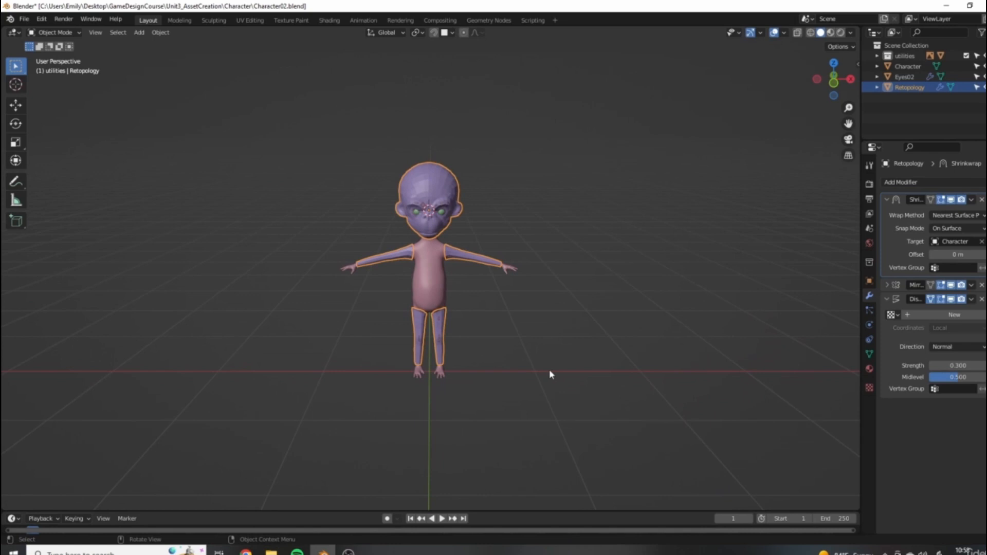
# Step: Reset the 3D cursor to the world origin and frame the whole character
pyautogui.press('c')
pyautogui.scroll(2, 503, 361)
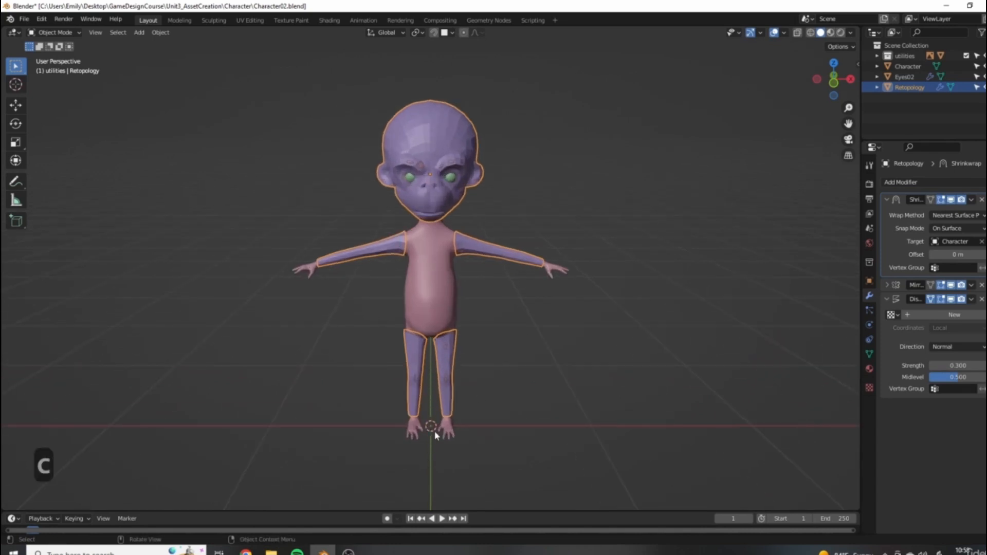
pyautogui.moveTo(431, 426); pyautogui.dragTo(584, 451, button='middle')
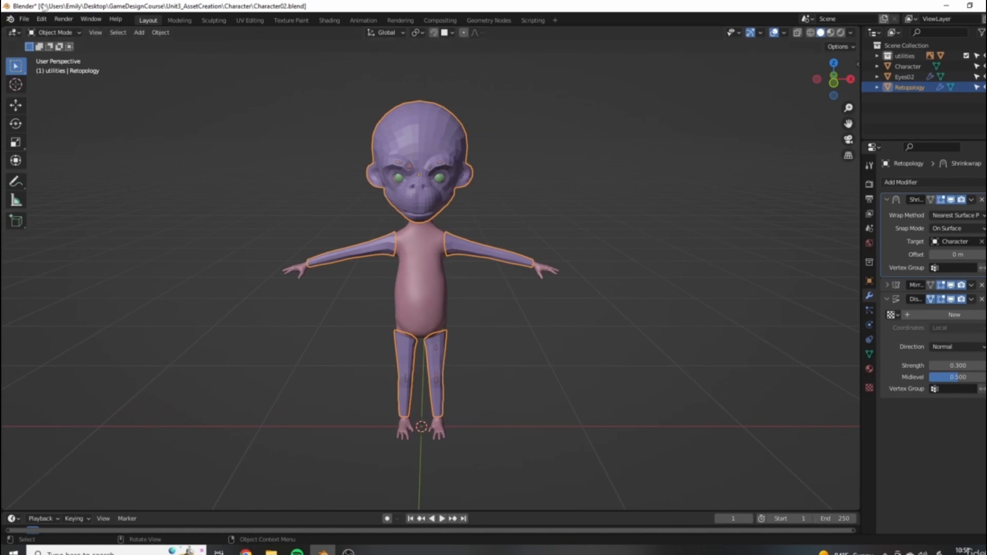
# Step: Set the Retopology object's origin to the 3D cursor
pyautogui.rightClick(432, 137)
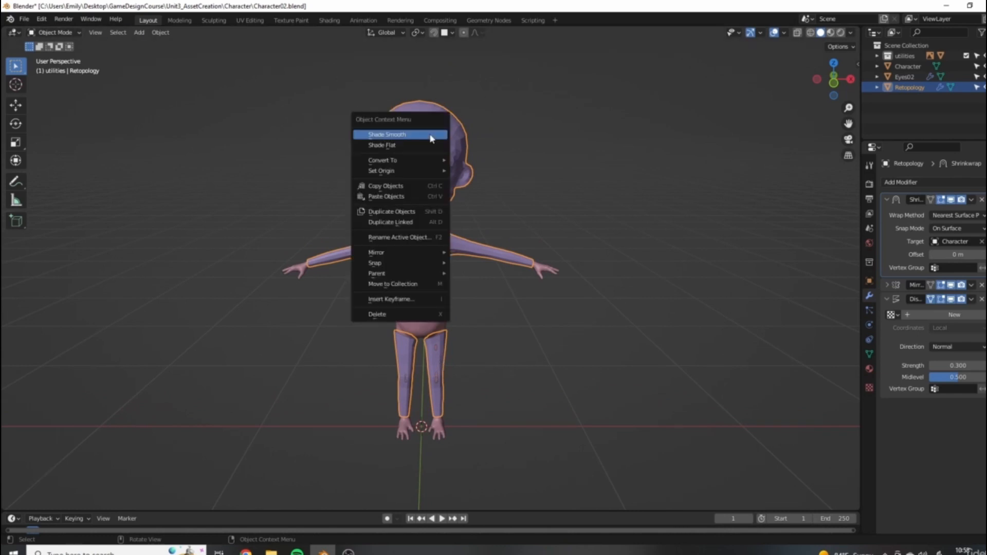
pyautogui.moveTo(372, 174)
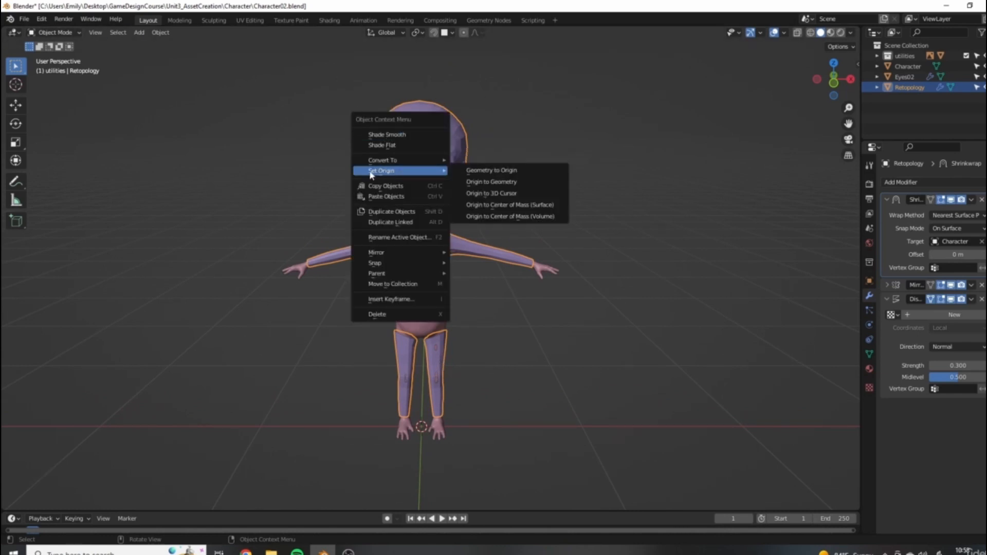
pyautogui.click(496, 194)
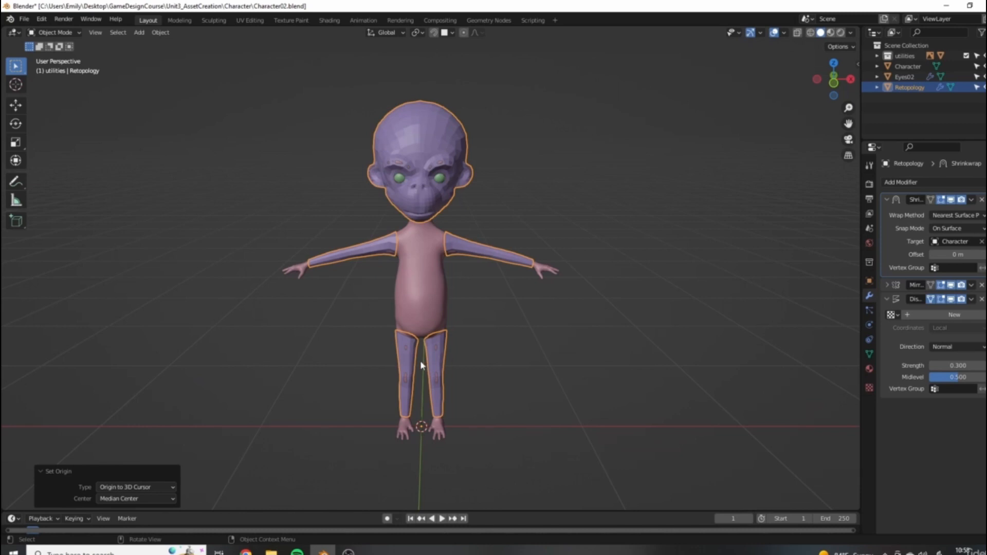
pyautogui.moveTo(419, 366); pyautogui.dragTo(462, 327, button='middle')
pyautogui.scroll(2, 430, 463)
pyautogui.scroll(-3, 447, 266)
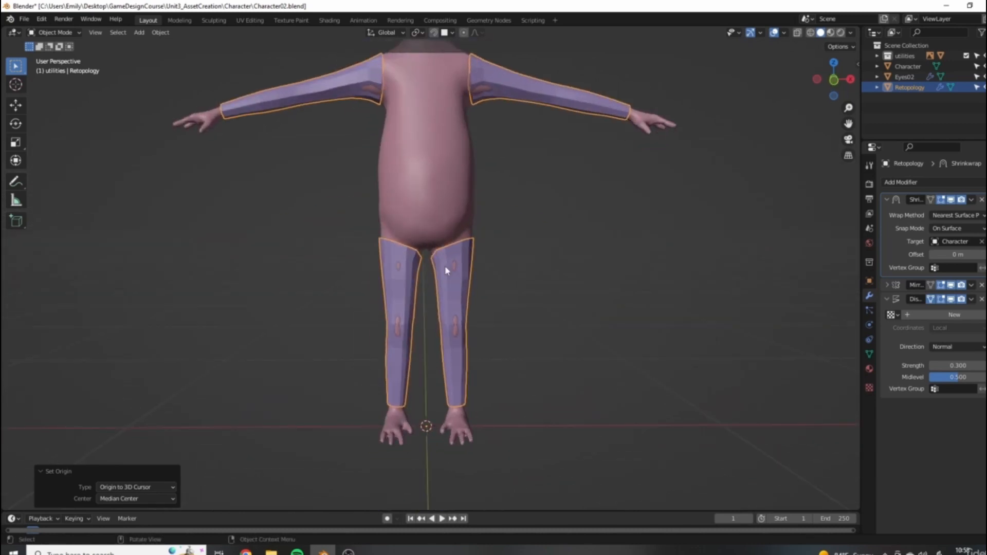
pyautogui.moveTo(438, 267); pyautogui.dragTo(302, 326, button='middle')
pyautogui.scroll(5, 433, 179)
# Step: In Edit Mode, select the centre seam loop of the head and inspect it from above and from the front
pyautogui.press('Tab')
pyautogui.moveTo(415, 275); pyautogui.dragTo(415, 223, button='middle')
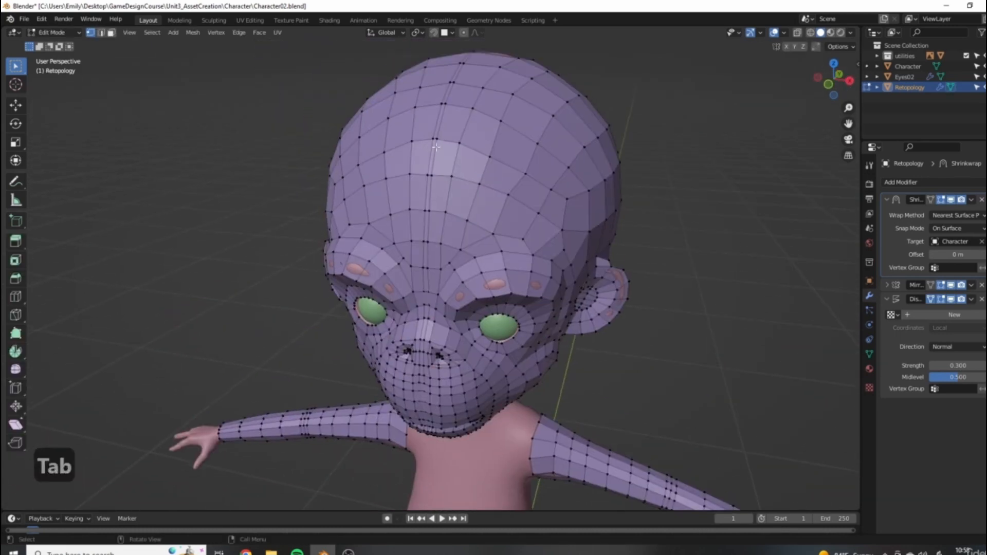
pyautogui.keyDown('alt'); pyautogui.click(434, 155); pyautogui.keyUp('alt')
pyautogui.moveTo(433, 156); pyautogui.dragTo(522, 232, button='middle')
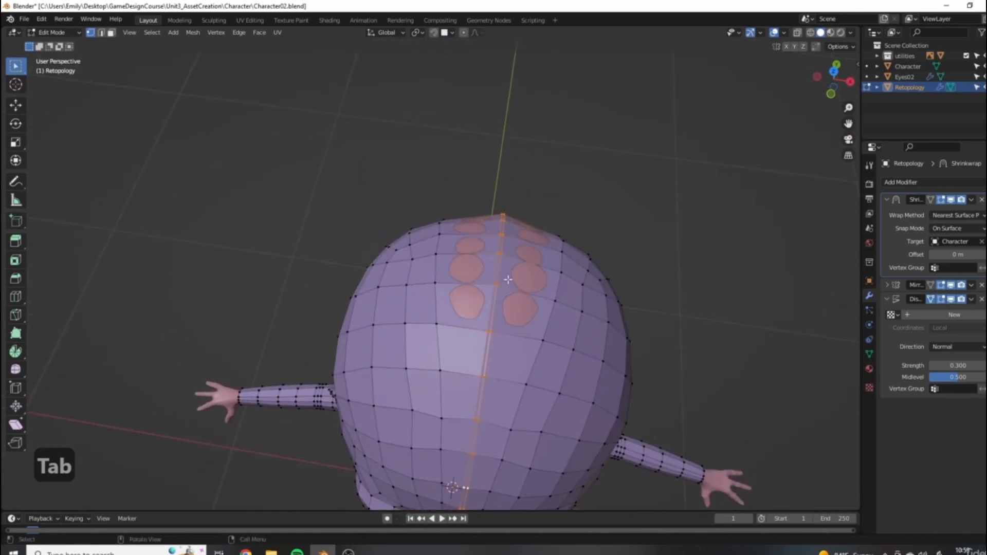
pyautogui.moveTo(454, 258); pyautogui.dragTo(479, 265, button='middle')
pyautogui.scroll(3, 478, 265)
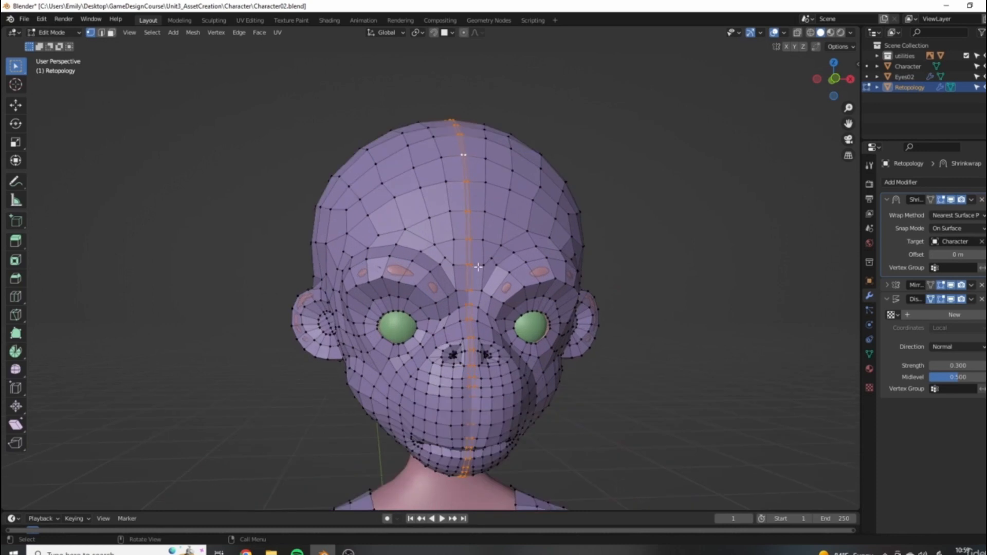
pyautogui.scroll(4, 478, 267)
pyautogui.scroll(-6, 547, 222)
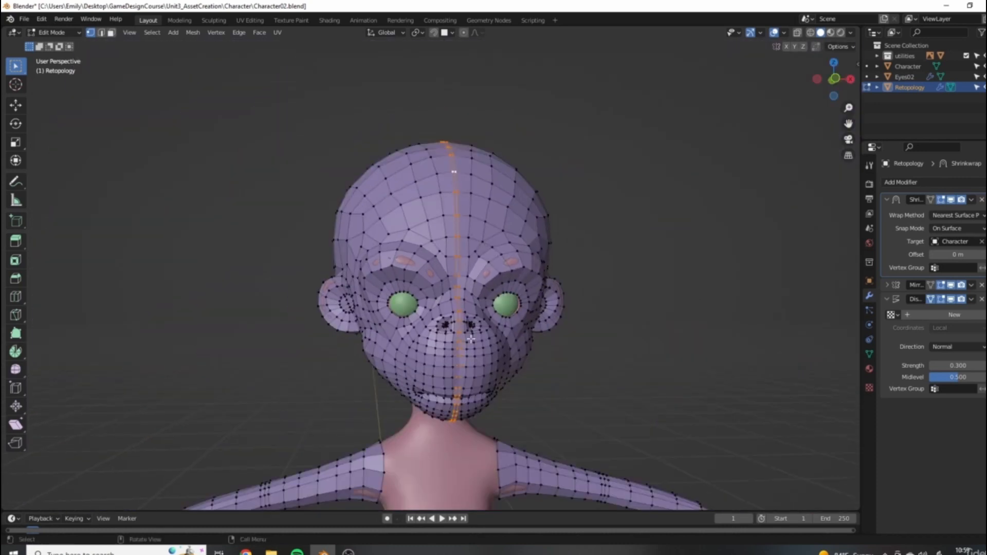
pyautogui.moveTo(493, 227); pyautogui.dragTo(504, 242, button='middle')
pyautogui.scroll(-2, 514, 279)
pyautogui.scroll(2, 518, 193)
pyautogui.moveTo(518, 192); pyautogui.dragTo(593, 254, button='middle')
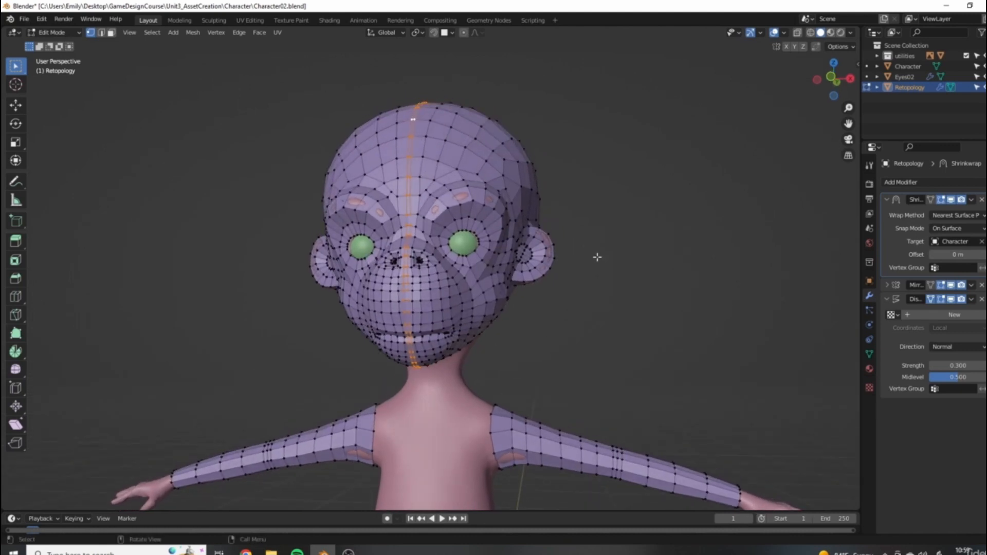
# Step: Try merging the selected seam vertices by distance, using 0.001 m and 0.01 m
pyautogui.press('m')
pyautogui.click(549, 320)
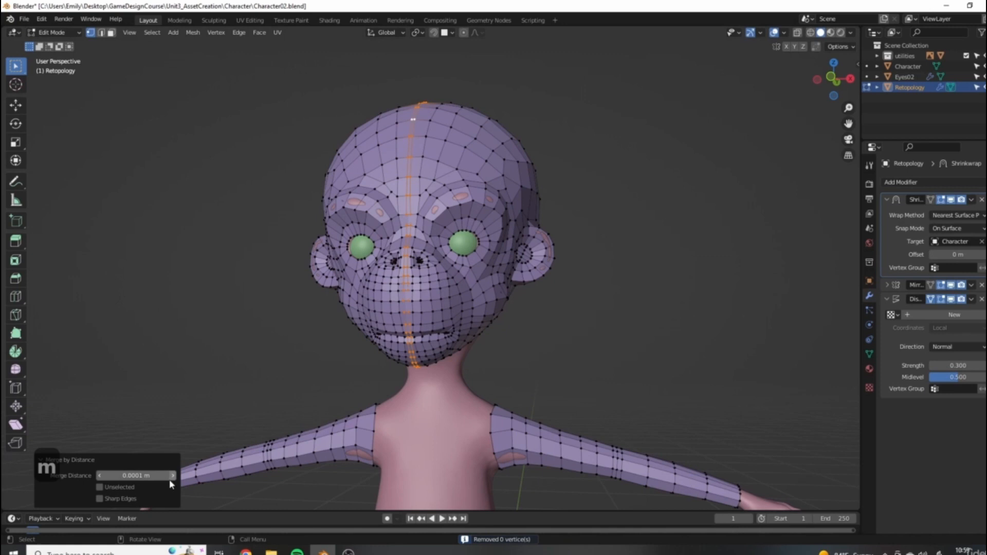
pyautogui.click(154, 475)
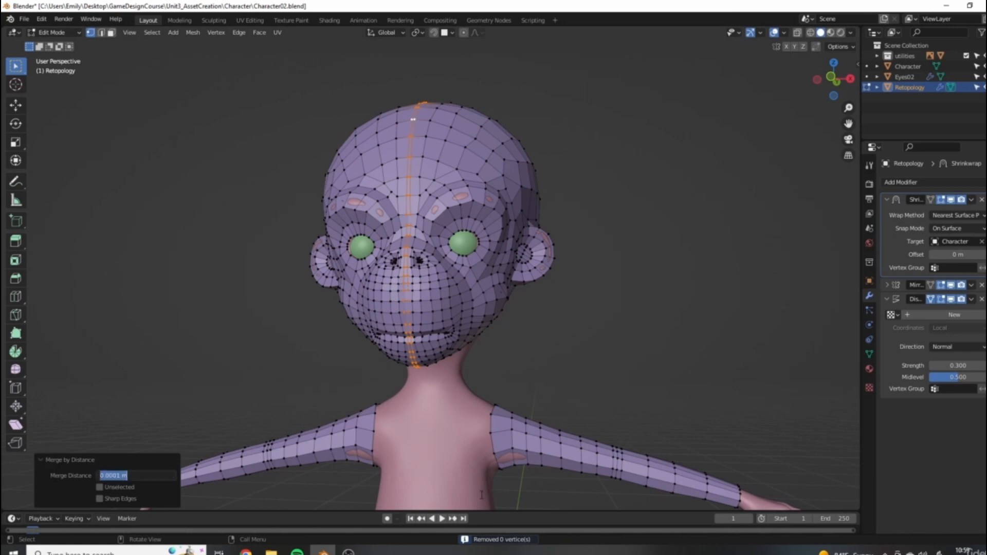
pyautogui.write('0.001')
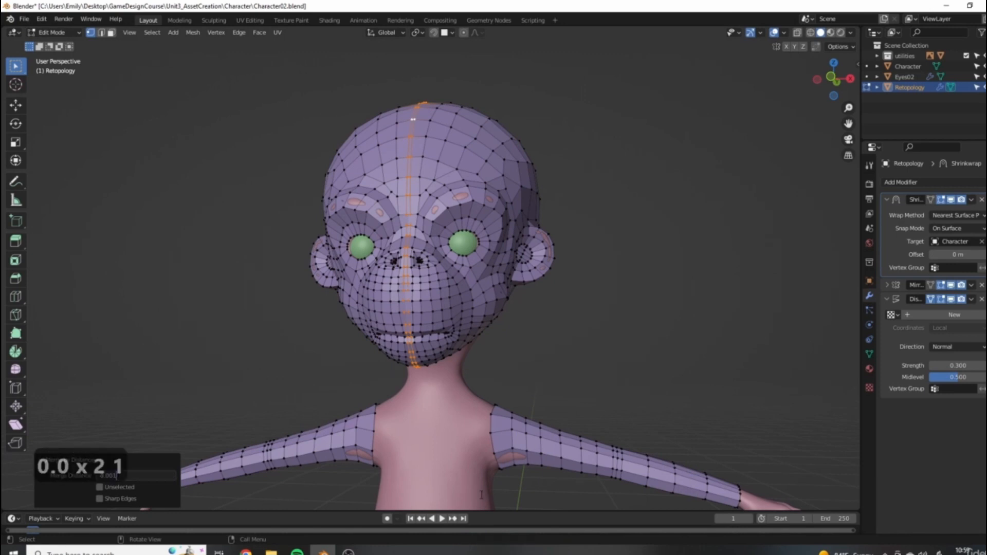
pyautogui.press('Return')
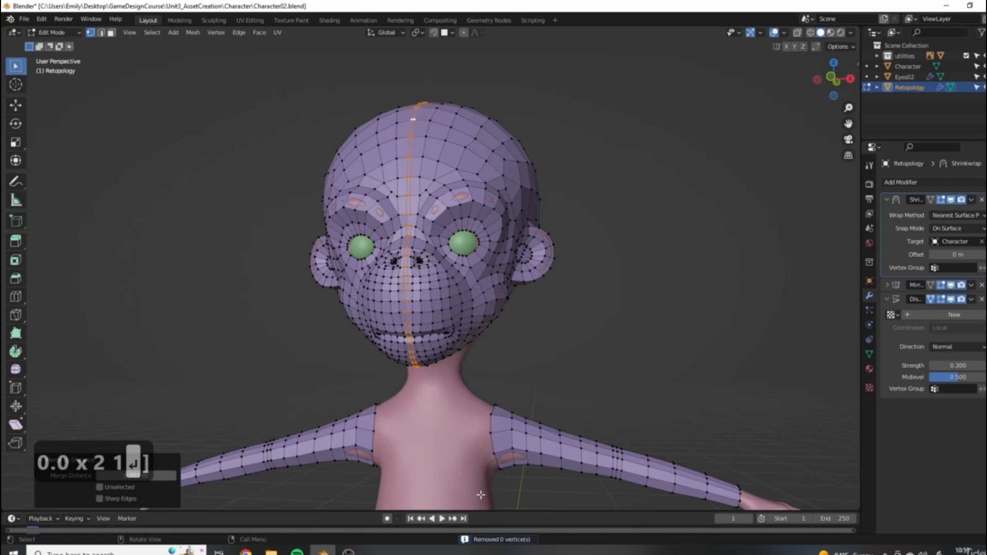
pyautogui.click(134, 475)
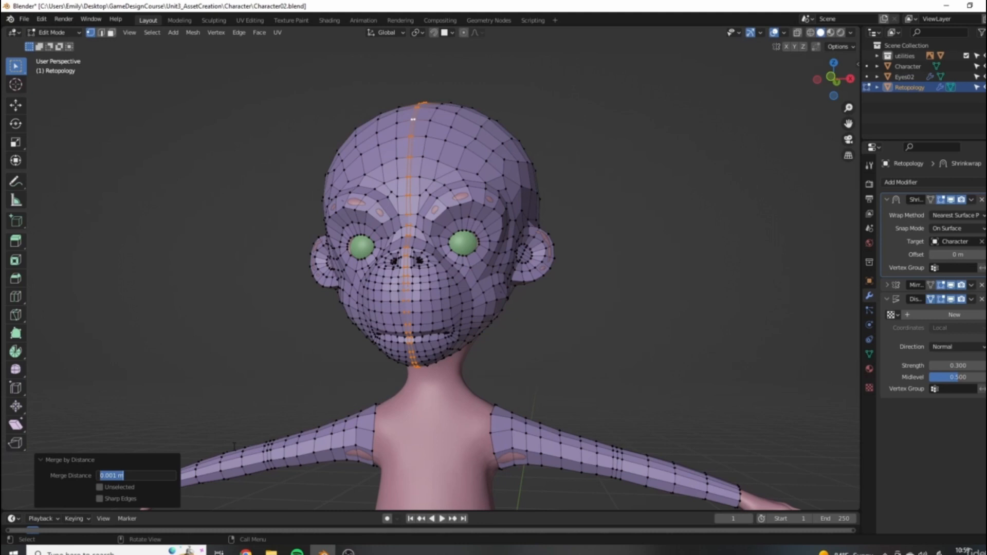
pyautogui.write('0.01')
pyautogui.press('Return')
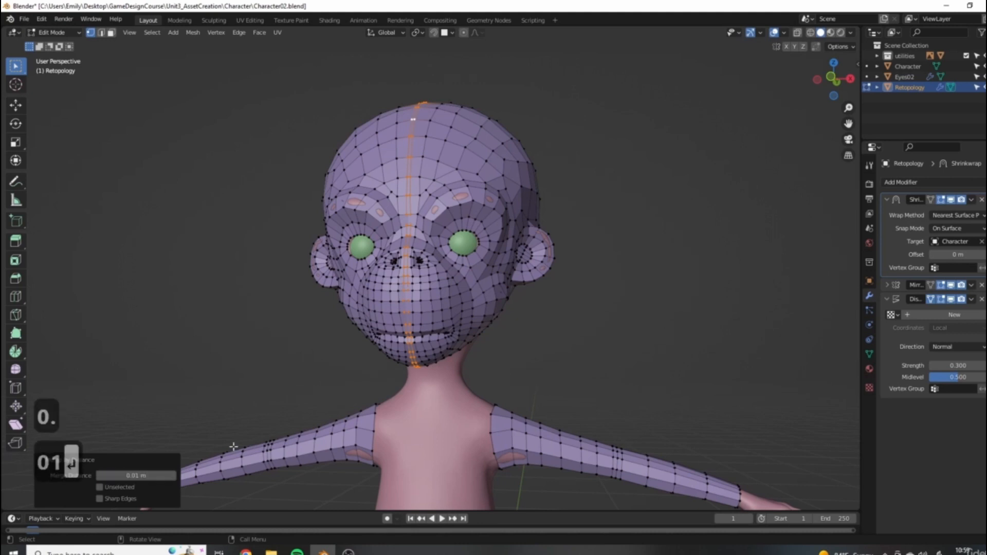
# Step: Set the merge distance for the seam vertices to 0.1 m and check the back of the head
pyautogui.press('0')
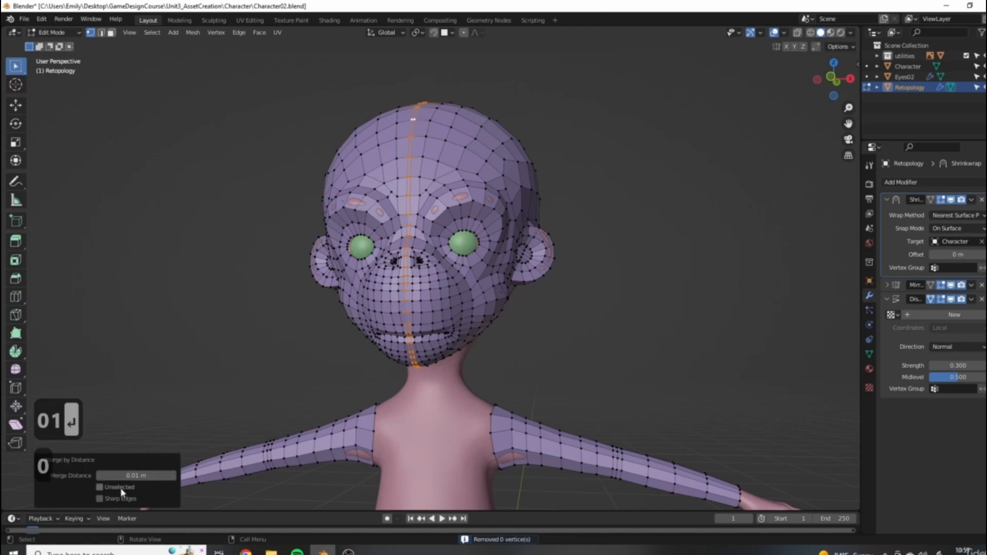
pyautogui.click(136, 476)
pyautogui.write('0.0')
pyautogui.press('BackSpace')
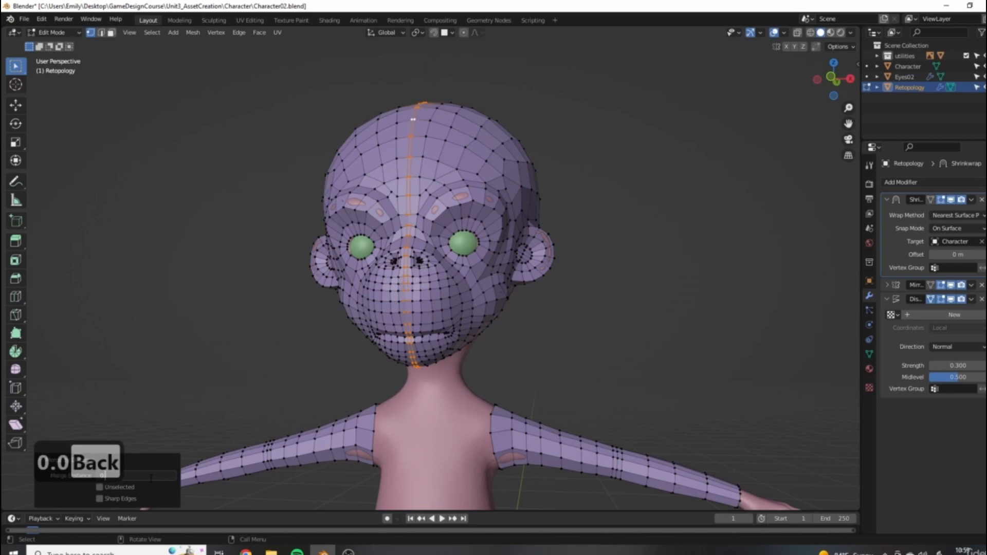
pyautogui.write('1')
pyautogui.press('Return')
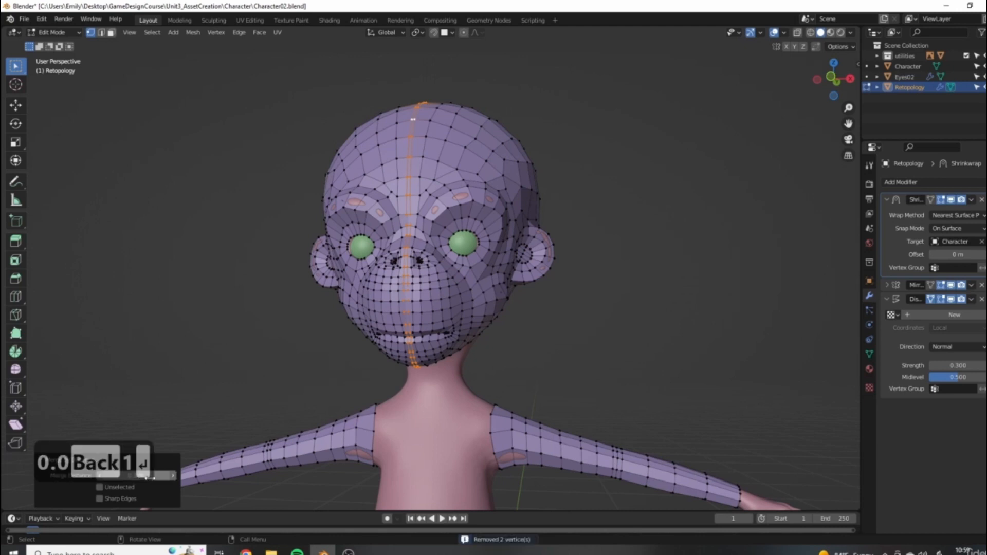
pyautogui.moveTo(397, 358); pyautogui.dragTo(415, 276, button='middle')
pyautogui.scroll(-3, 427, 252)
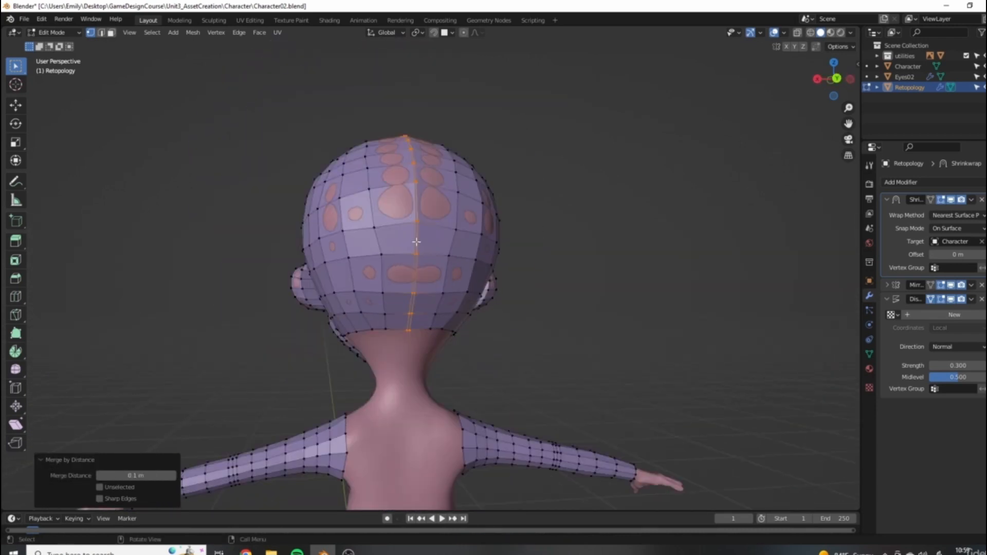
pyautogui.scroll(2, 429, 256)
# Step: Undo the seam merge, the loop selections and the origin change, back to Object Mode
pyautogui.hotkey('ctrl', 'z')
pyautogui.hotkey('ctrl', 'z')
pyautogui.hotkey('ctrl', 'z')
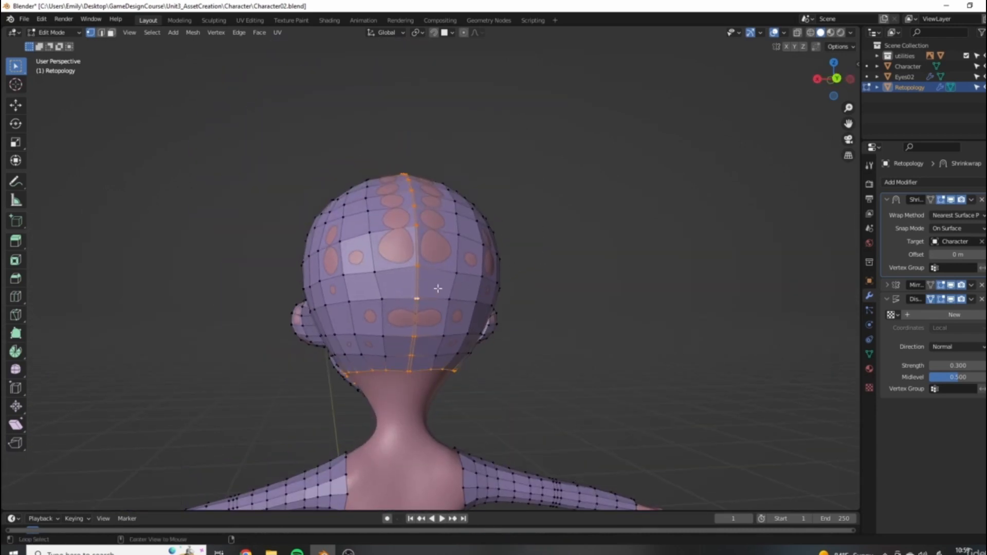
pyautogui.hotkey('ctrl', 'z')
pyautogui.hotkey('ctrl', 'z')
pyautogui.hotkey('ctrl', 'z')
pyautogui.hotkey('ctrl', 'z')
pyautogui.hotkey('ctrl', 'z')
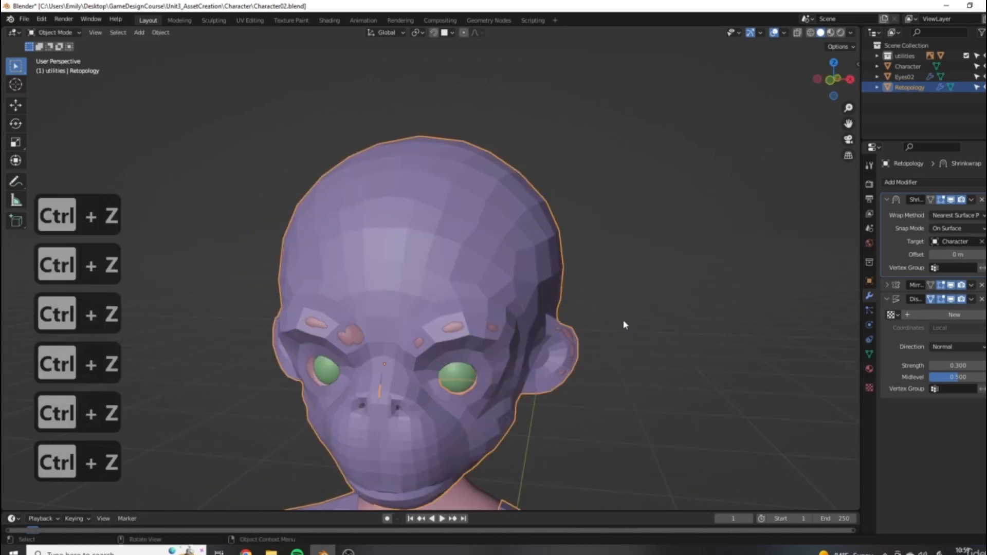
# Step: Set the origin of the retopology mesh to the 3D cursor at the character's feet
pyautogui.scroll(-4, 607, 323)
pyautogui.keyDown('shift'); pyautogui.moveTo(588, 323); pyautogui.dragTo(540, 327, button='middle'); pyautogui.keyUp('shift')
pyautogui.rightClick(463, 337)
pyautogui.moveTo(463, 337)
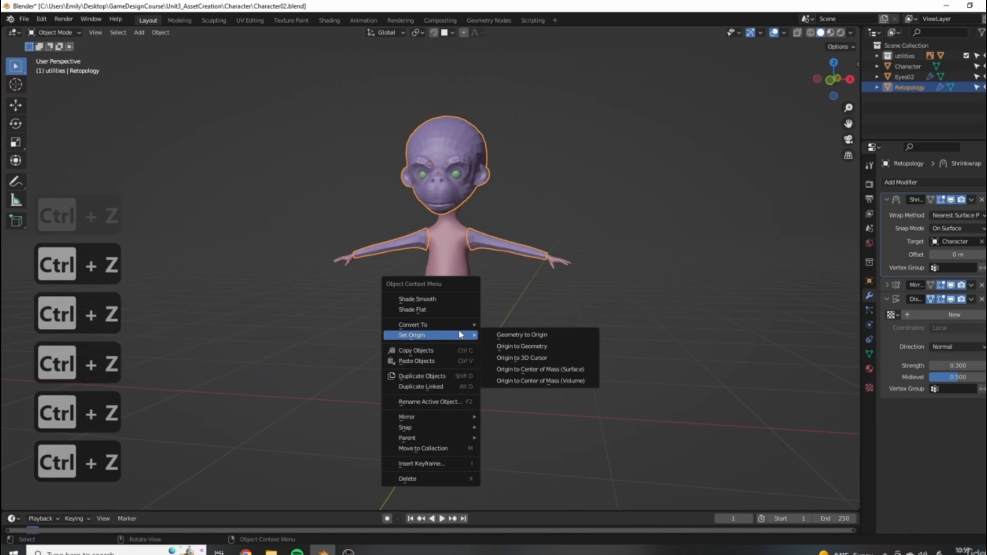
pyautogui.click(504, 357)
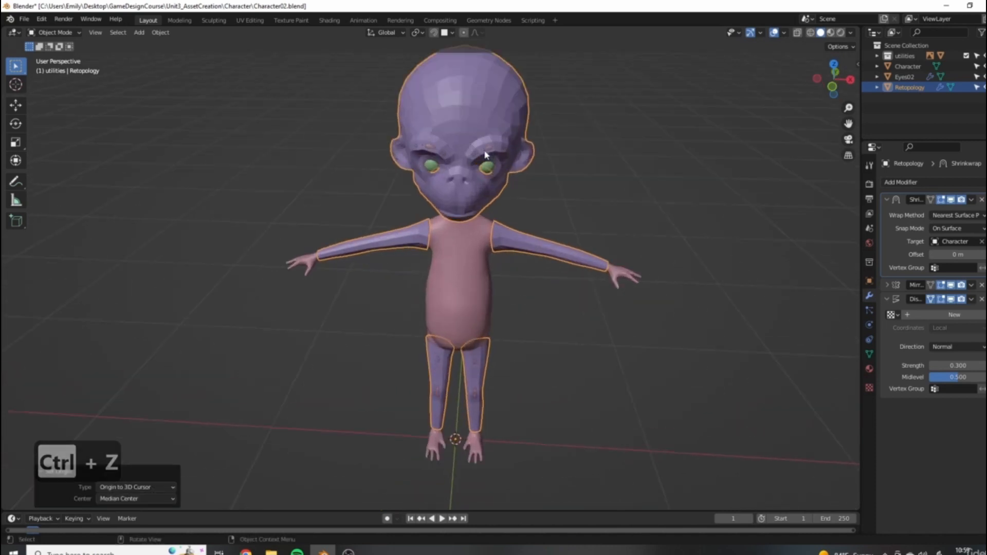
# Step: In Edit Mode, select the head's centre seam loop and move it about 0.025 m along X to close the gap
pyautogui.press('Tab')
pyautogui.scroll(3, 438, 171)
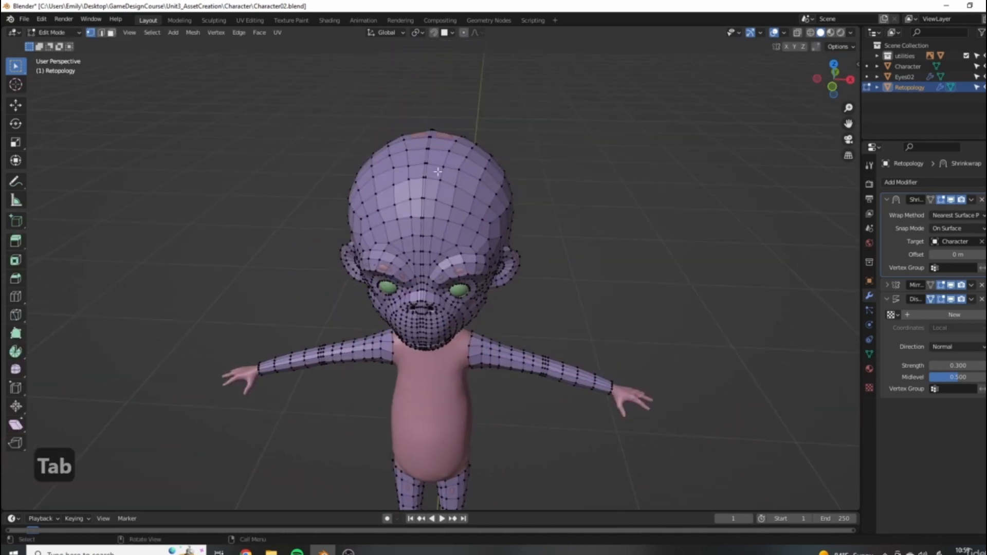
pyautogui.scroll(5, 427, 168)
pyautogui.click(931, 300)
pyautogui.click(941, 300)
pyautogui.moveTo(475, 149); pyautogui.dragTo(479, 192, button='middle')
pyautogui.keyDown('alt'); pyautogui.click(479, 192); pyautogui.keyUp('alt')
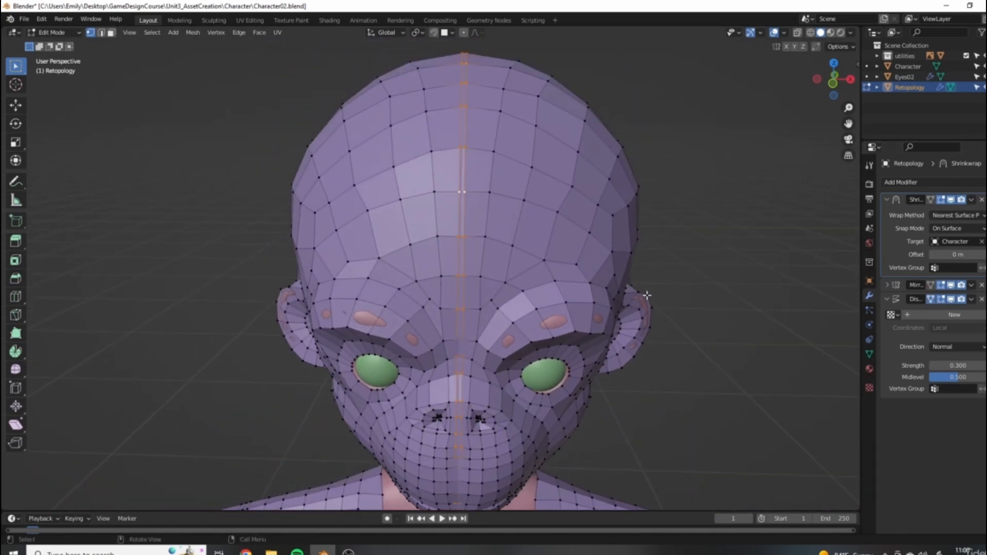
pyautogui.press('g')
pyautogui.press('x')
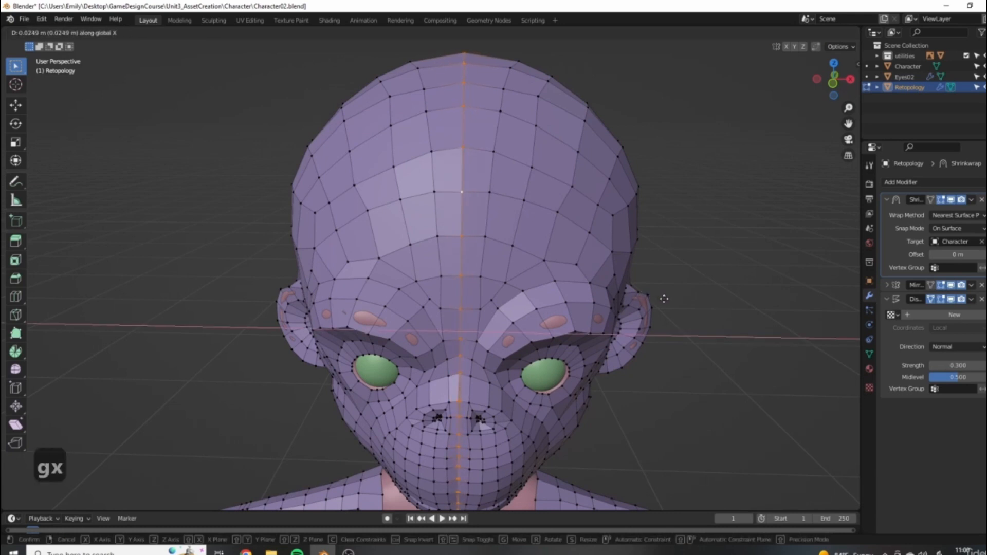
pyautogui.click(664, 299)
# Step: Try to move the centre vertex above the nostrils along X to close the remaining gap
pyautogui.scroll(5, 513, 396)
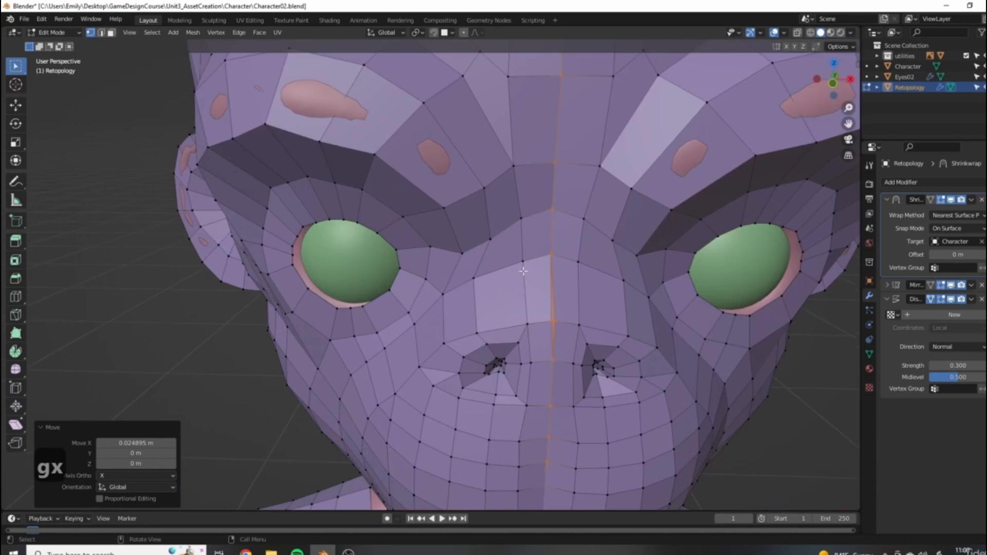
pyautogui.click(561, 322)
pyautogui.press('g')
pyautogui.press('x')
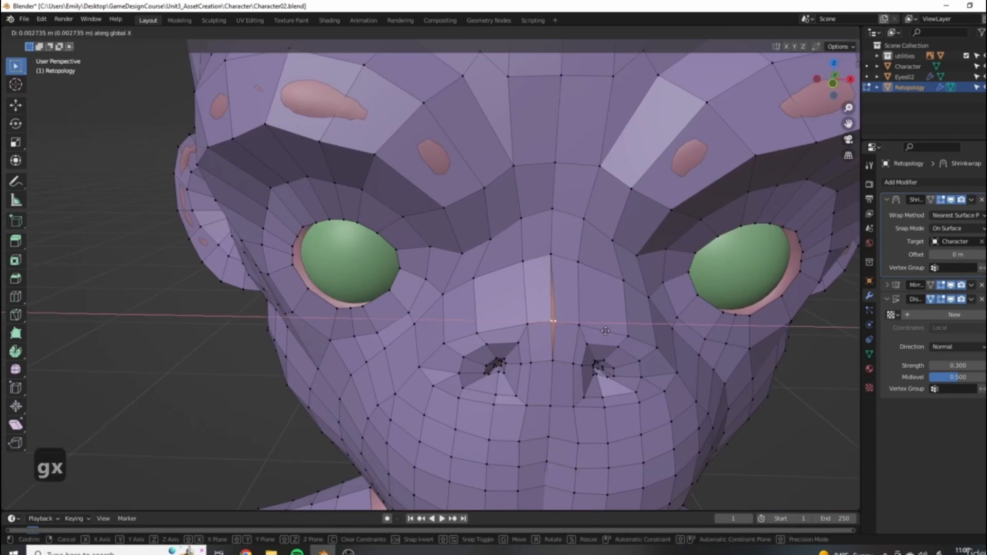
pyautogui.rightClick(530, 321)
# Step: Try merging the centre nose vertex by distance and at center, and undo the merge
pyautogui.moveTo(607, 332); pyautogui.dragTo(530, 302, button='middle')
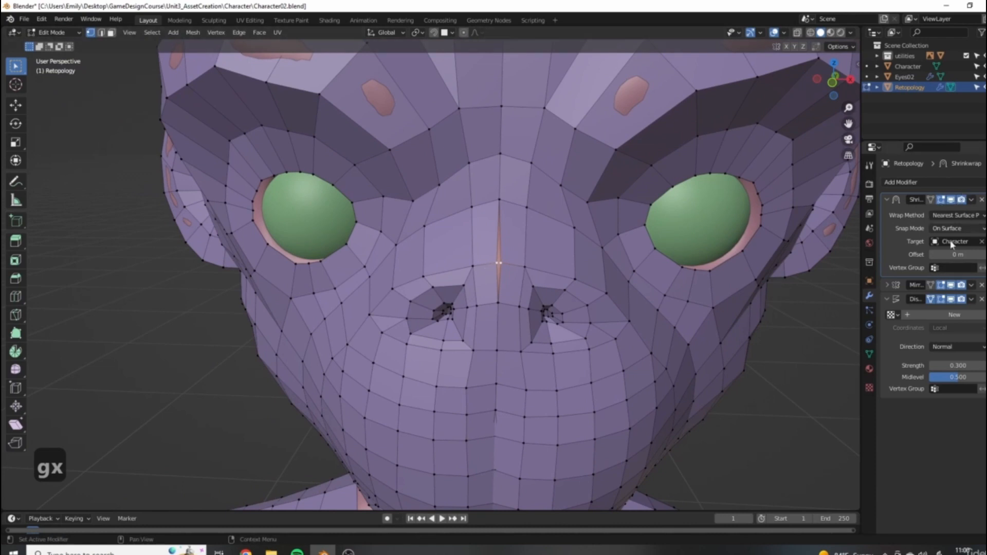
pyautogui.scroll(8, 558, 284)
pyautogui.scroll(-4, 624, 279)
pyautogui.press('m')
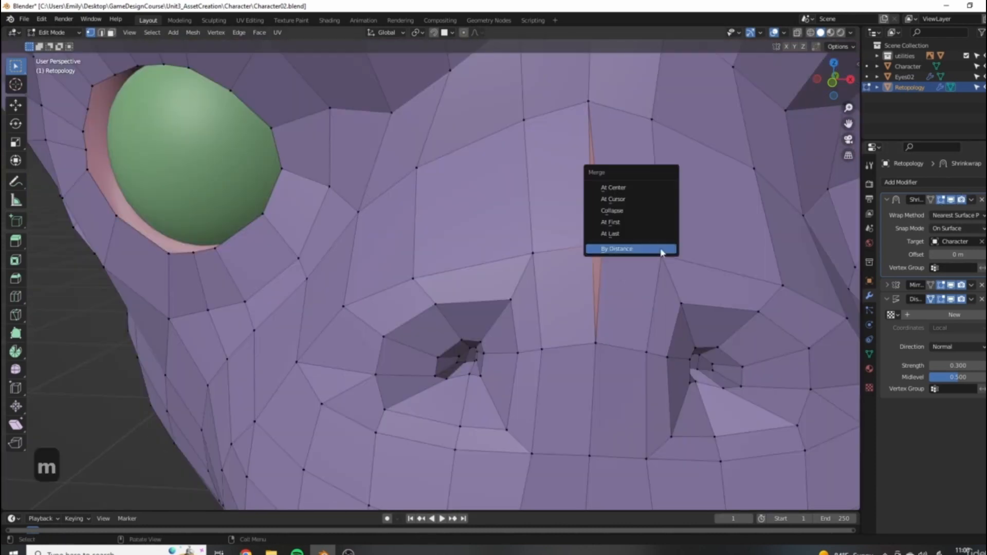
pyautogui.click(662, 253)
pyautogui.press('m')
pyautogui.click(640, 186)
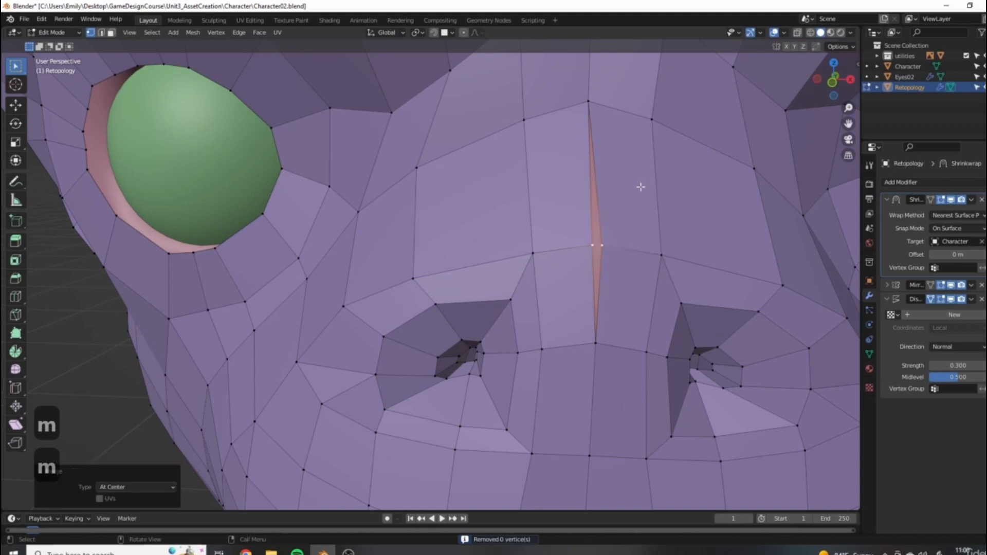
pyautogui.hotkey('ctrl', 'z')
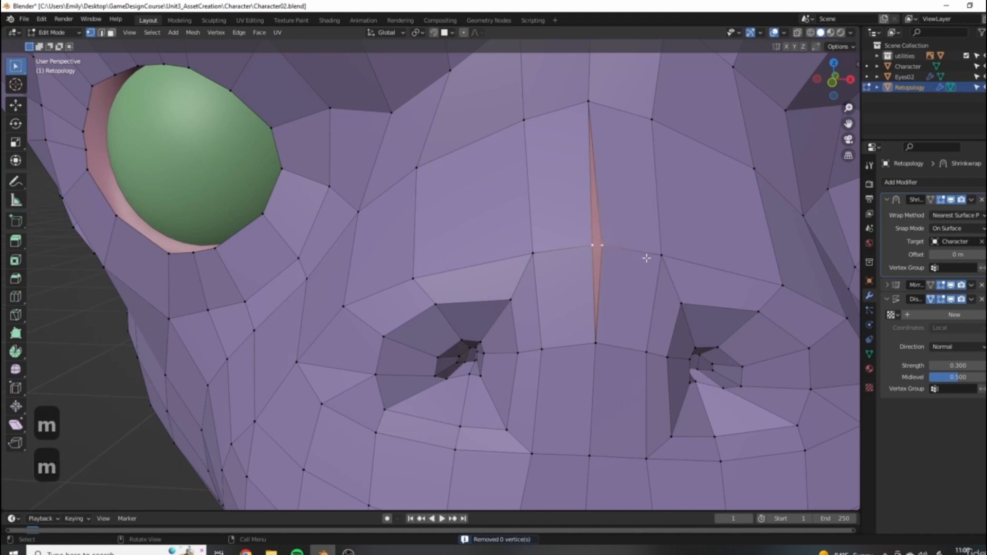
pyautogui.press('g')
pyautogui.press('x')
pyautogui.rightClick(630, 259)
# Step: Clear the Shrinkwrap modifier's target and assign the Character object as its target again
pyautogui.scroll(-6, 710, 276)
pyautogui.moveTo(694, 277); pyautogui.dragTo(295, 131, button='middle')
pyautogui.scroll(-5, 507, 273)
pyautogui.moveTo(507, 273)
pyautogui.mouseDown(button='middle')
pyautogui.moveTo(438, 258)
pyautogui.moveTo(495, 260)
pyautogui.mouseUp(button='middle')
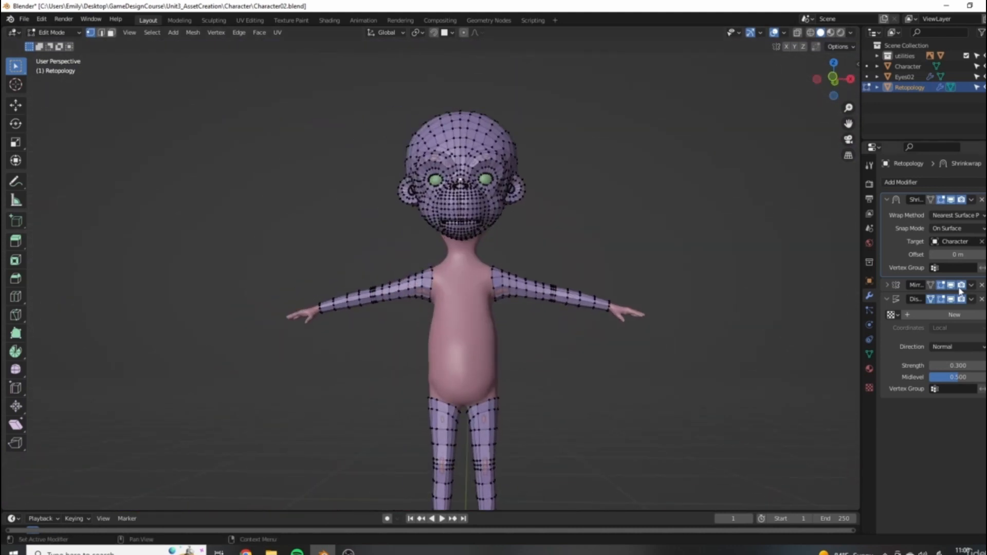
pyautogui.click(982, 242)
pyautogui.scroll(8, 585, 230)
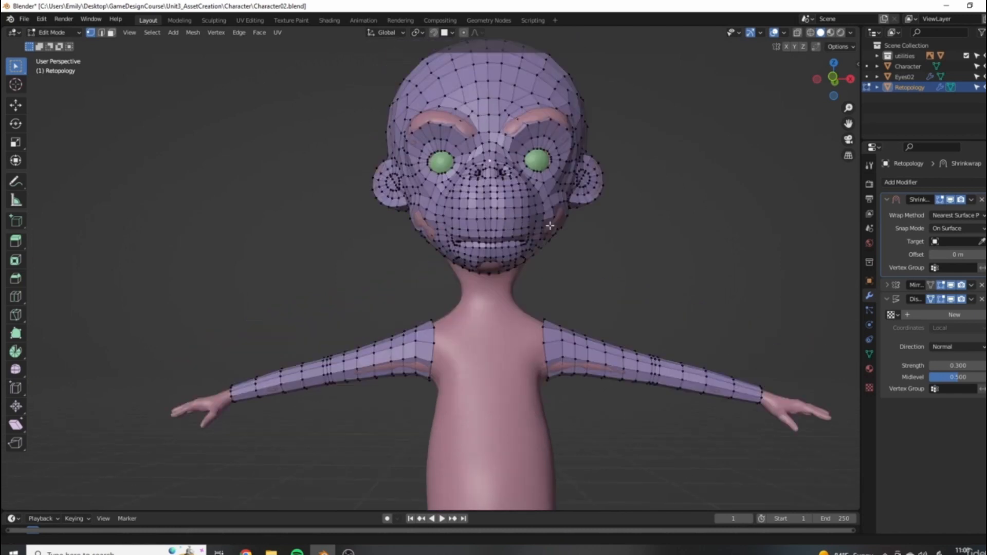
pyautogui.scroll(2, 585, 229)
pyautogui.click(960, 241)
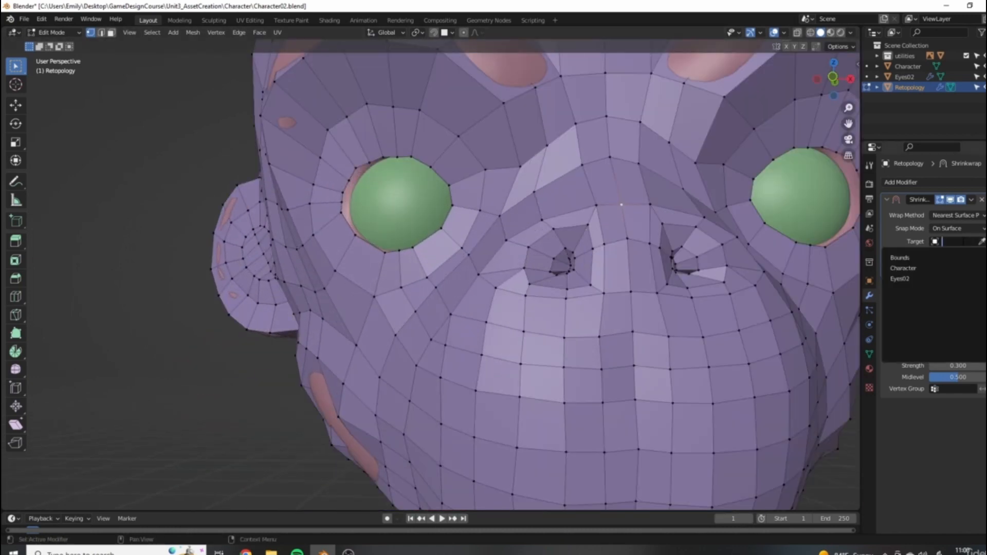
pyautogui.click(927, 267)
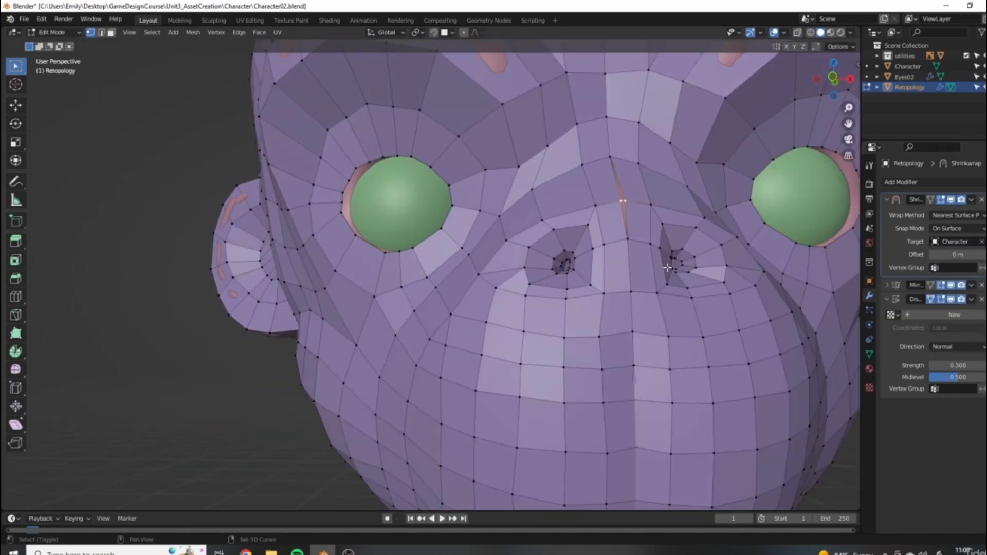
# Step: Move the Mirror modifier above the Shrinkwrap modifier in the stack of the Retopology object
pyautogui.scroll(-4, 668, 263)
pyautogui.keyDown('shift'); pyautogui.moveTo(538, 253); pyautogui.dragTo(528, 316, button='middle'); pyautogui.keyUp('shift')
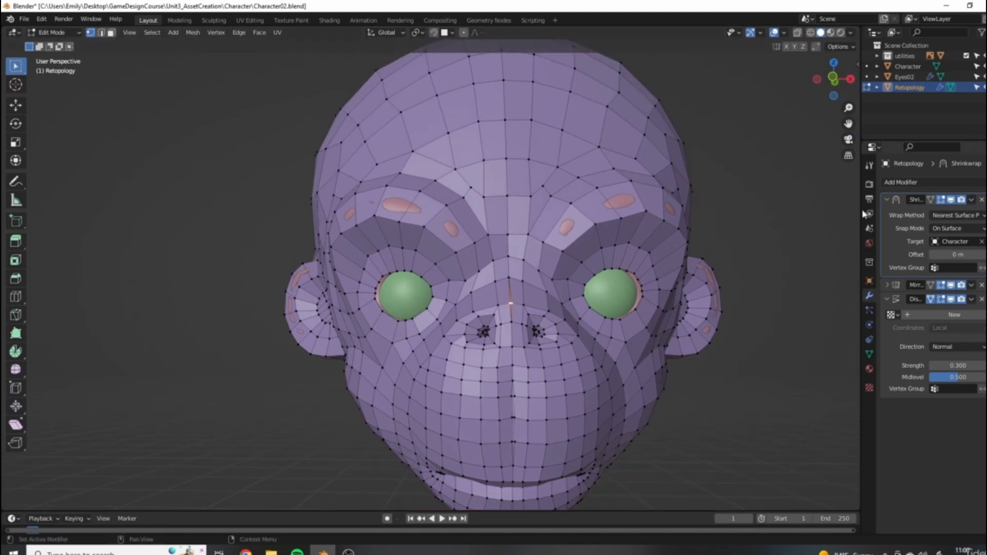
pyautogui.scroll(4, 558, 209)
pyautogui.scroll(-2, 558, 209)
pyautogui.moveTo(983, 285); pyautogui.dragTo(983, 200)
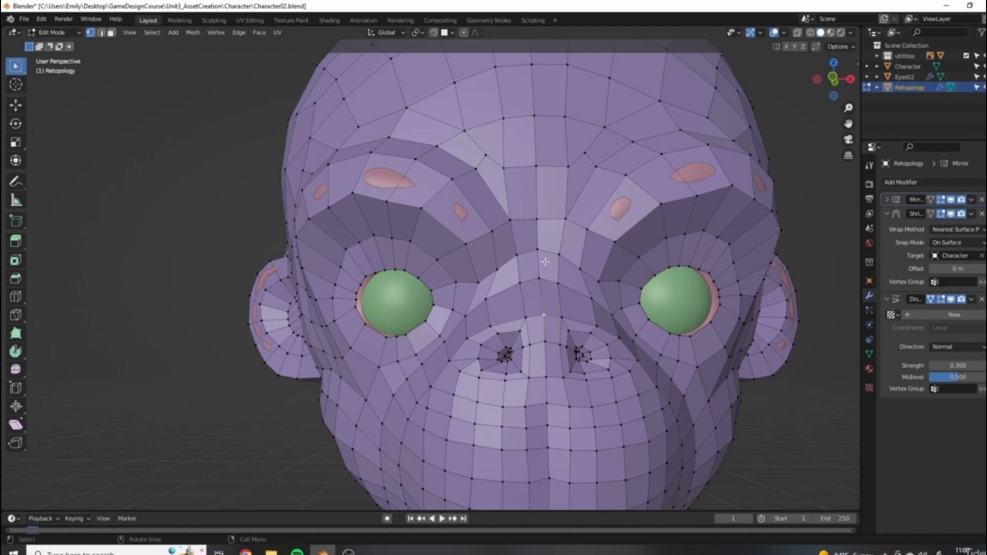
# Step: Examine the retopology on the head, arms and legs with the reordered modifiers
pyautogui.scroll(-6, 545, 262)
pyautogui.moveTo(466, 259); pyautogui.dragTo(498, 288, button='middle')
pyautogui.scroll(-5, 501, 267)
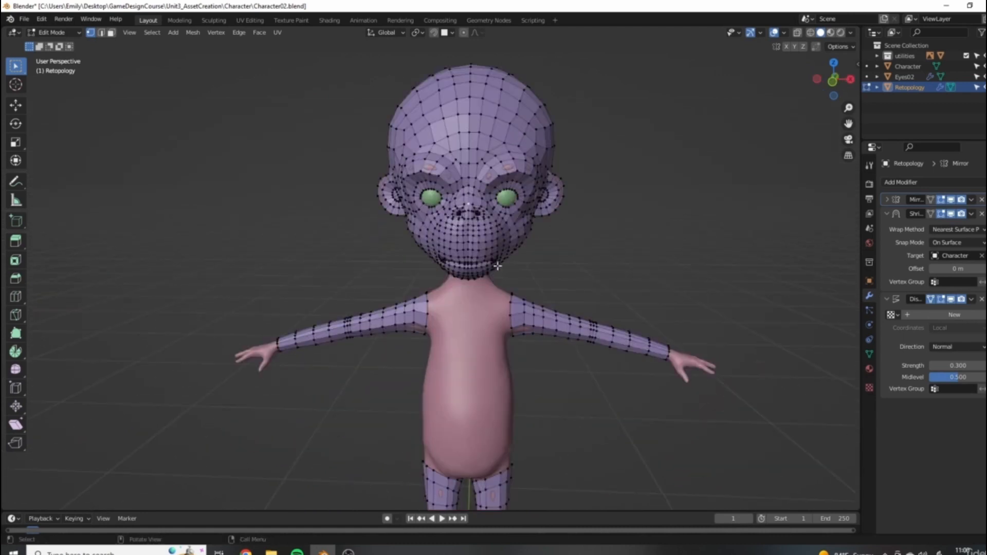
pyautogui.scroll(4, 501, 300)
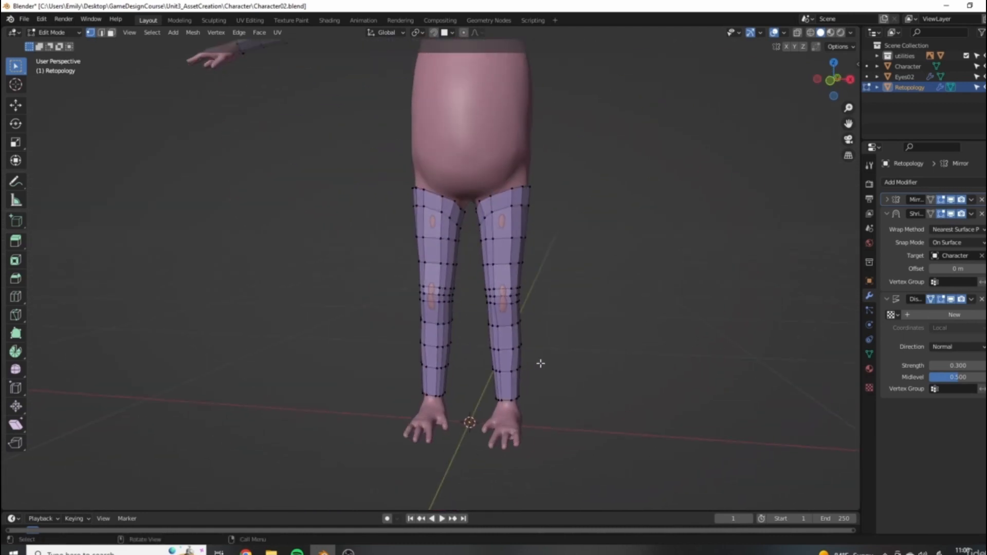
pyautogui.scroll(-5, 511, 260)
pyautogui.moveTo(511, 260)
pyautogui.mouseDown(button='middle')
pyautogui.moveTo(396, 324)
pyautogui.moveTo(485, 324)
pyautogui.moveTo(571, 247)
pyautogui.moveTo(507, 395)
pyautogui.moveTo(504, 313)
pyautogui.moveTo(526, 257)
pyautogui.mouseUp(button='middle')
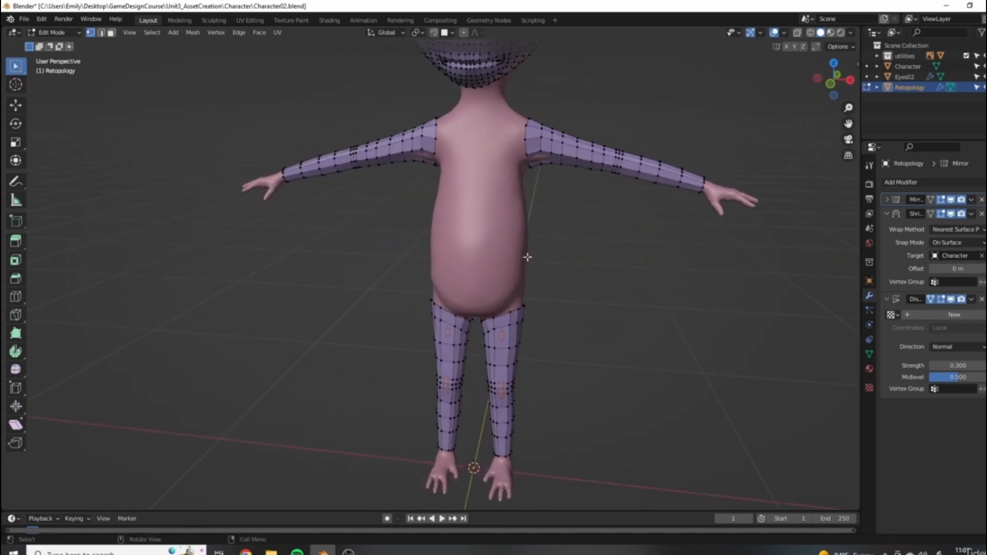
pyautogui.scroll(2, 488, 215)
pyautogui.scroll(-3, 489, 215)
pyautogui.moveTo(568, 214); pyautogui.dragTo(547, 239, button='middle')
pyautogui.scroll(5, 438, 237)
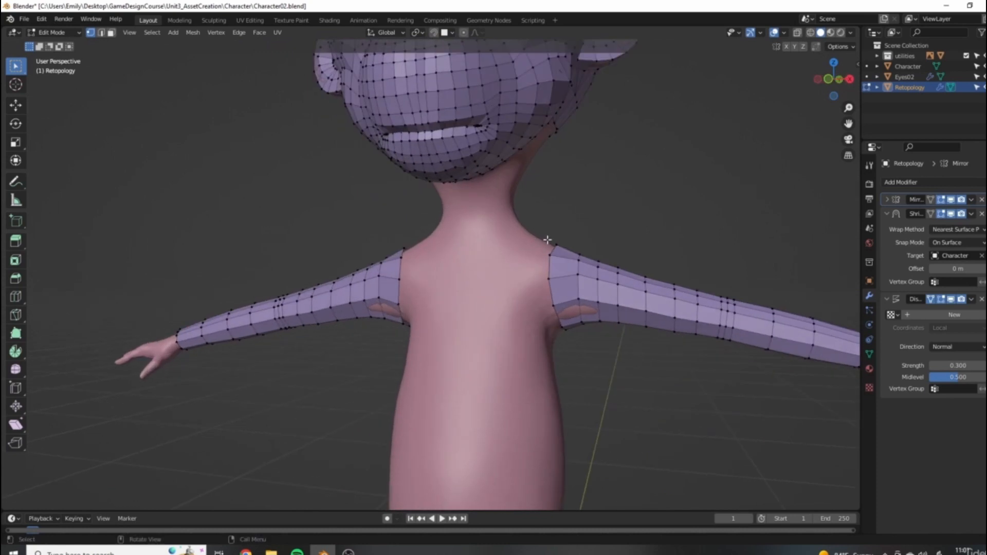
pyautogui.scroll(-3, 547, 239)
pyautogui.scroll(1, 478, 255)
pyautogui.scroll(-3, 477, 255)
pyautogui.keyDown('shift'); pyautogui.scroll(-1, 463, 289); pyautogui.keyUp('shift')
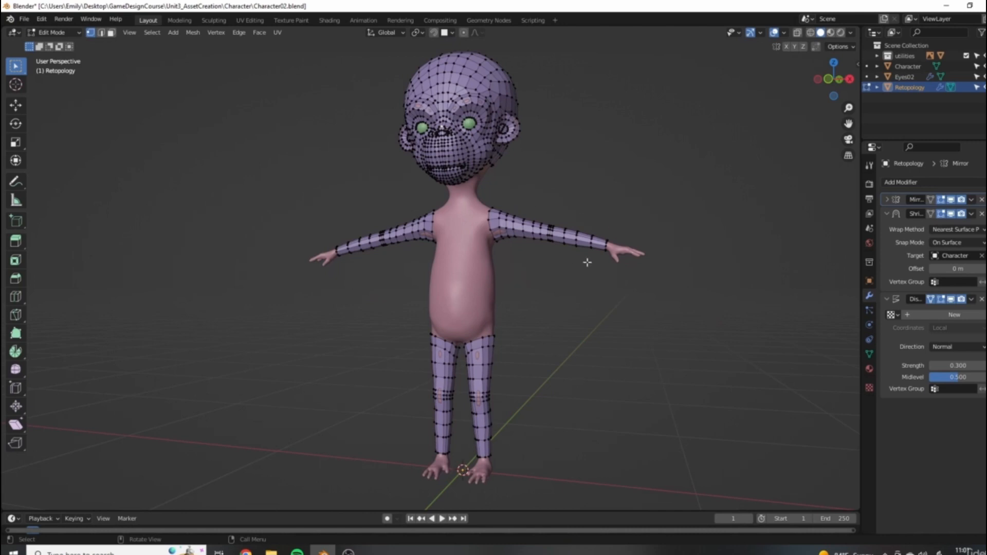
# Step: Scale the arm's open wrist edge loop and extrude it about 0.026 m toward the hand
pyautogui.moveTo(535, 301); pyautogui.dragTo(523, 262, button='middle')
pyautogui.scroll(4, 297, 293)
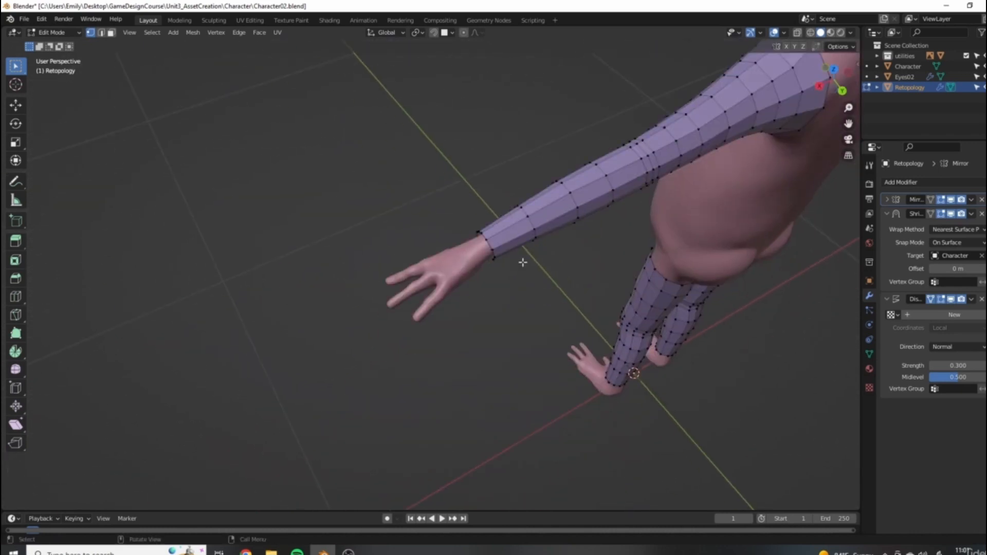
pyautogui.keyDown('alt'); pyautogui.click(486, 243); pyautogui.keyUp('alt')
pyautogui.press('s')
pyautogui.click(597, 281)
pyautogui.moveTo(597, 282); pyautogui.dragTo(519, 305, button='middle')
pyautogui.press('e')
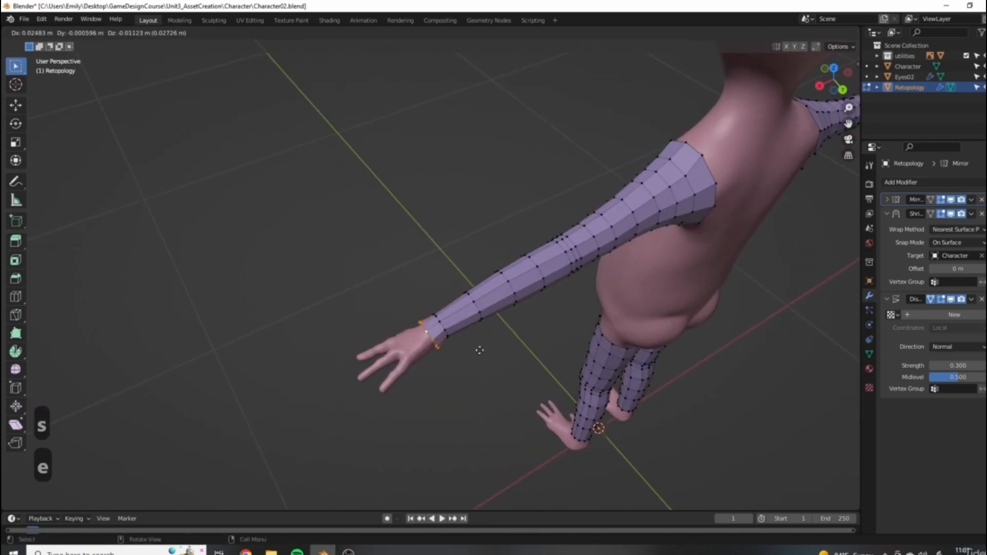
pyautogui.click(481, 347)
# Step: Add two loop cuts around the newly extruded wrist segment, shifting the first one slightly toward the hand
pyautogui.moveTo(481, 347); pyautogui.dragTo(588, 288, button='middle')
pyautogui.scroll(3, 559, 293)
pyautogui.keyDown('shift'); pyautogui.moveTo(612, 178); pyautogui.dragTo(540, 221, button='middle'); pyautogui.keyUp('shift')
pyautogui.scroll(3, 540, 221)
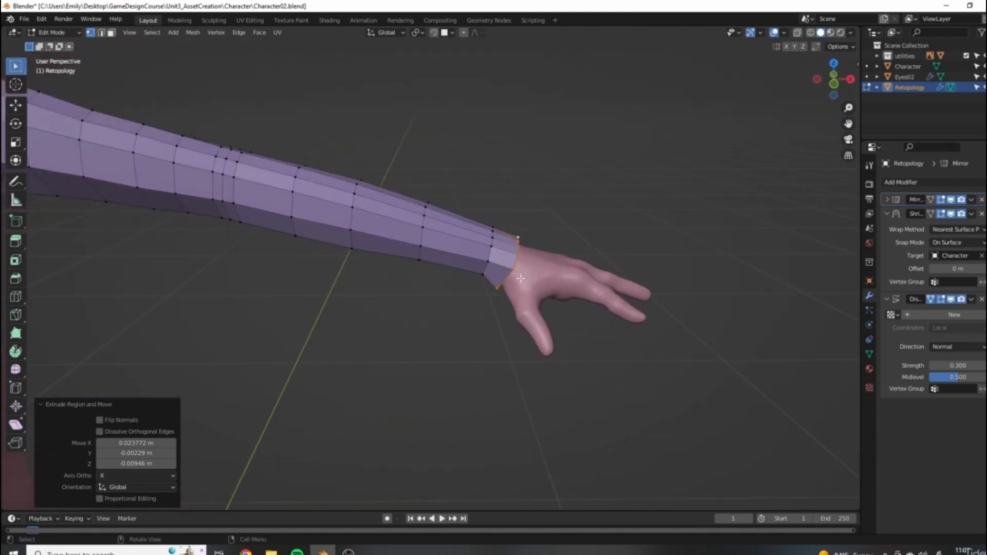
pyautogui.hotkey('ctrl', 'r')
pyautogui.click(505, 238)
pyautogui.rightClick(505, 238)
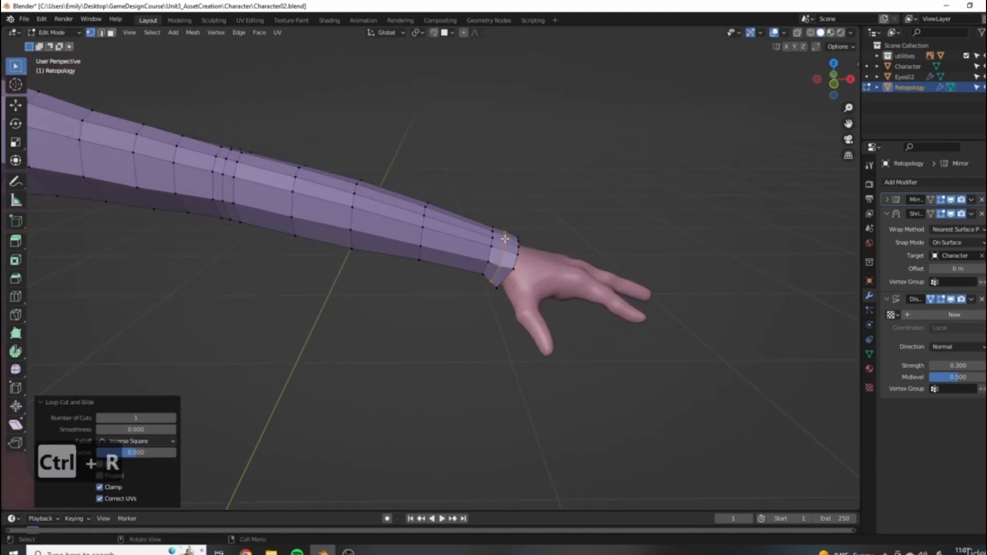
pyautogui.press('g')
pyautogui.click(560, 259)
pyautogui.hotkey('ctrl', 'r')
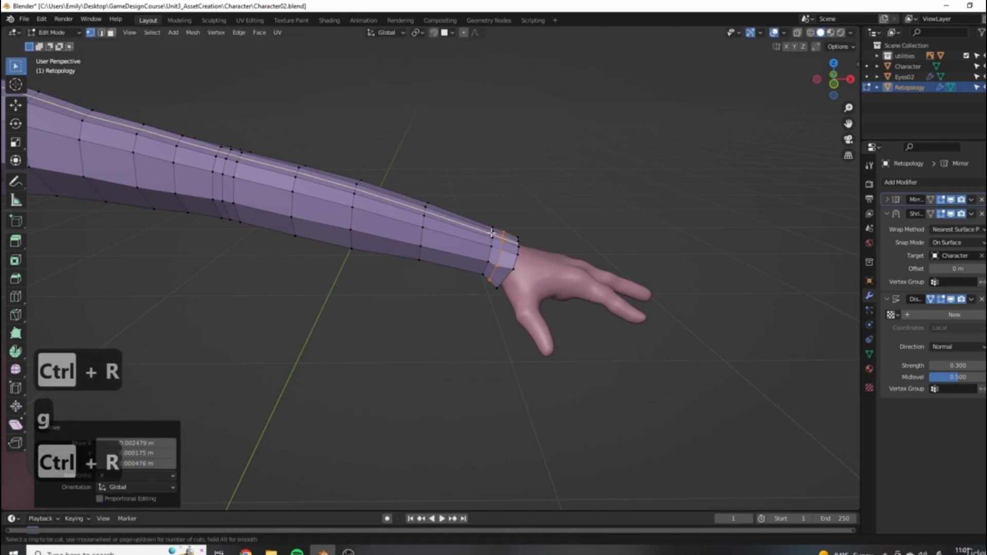
pyautogui.click(509, 234)
pyautogui.click(519, 236)
# Step: Examine the legs and the still uncovered neck and torso areas of the character
pyautogui.scroll(-3, 470, 238)
pyautogui.moveTo(470, 238); pyautogui.dragTo(535, 181, button='middle')
pyautogui.scroll(4, 461, 377)
pyautogui.moveTo(461, 376); pyautogui.dragTo(480, 209, button='middle')
pyautogui.scroll(-2, 480, 209)
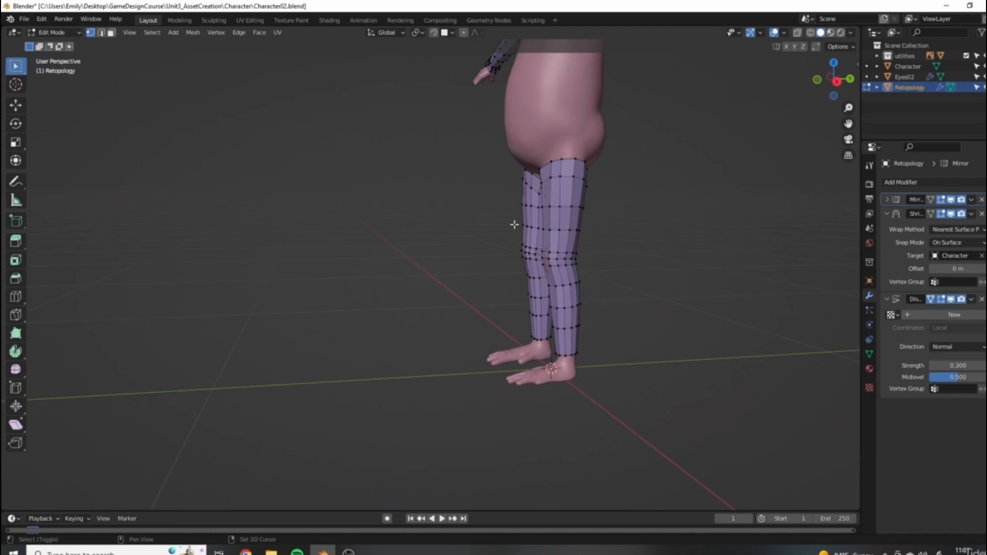
pyautogui.scroll(4, 513, 312)
pyautogui.moveTo(513, 312); pyautogui.dragTo(417, 286, button='middle')
pyautogui.scroll(-1, 417, 286)
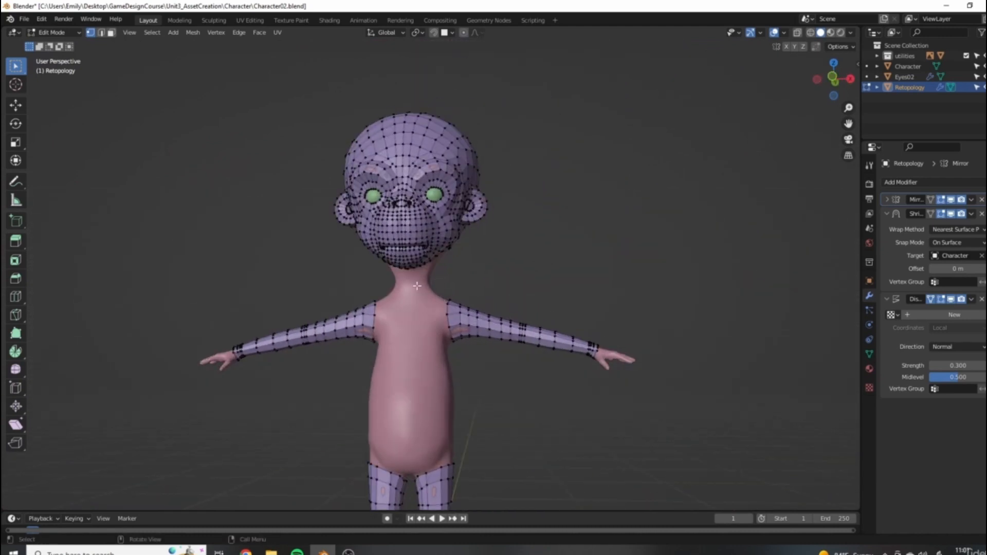
# Step: Try duplicating the front edge of the shoulder opening onto the neck and extruding it, and undo the duplicate
pyautogui.scroll(6, 438, 261)
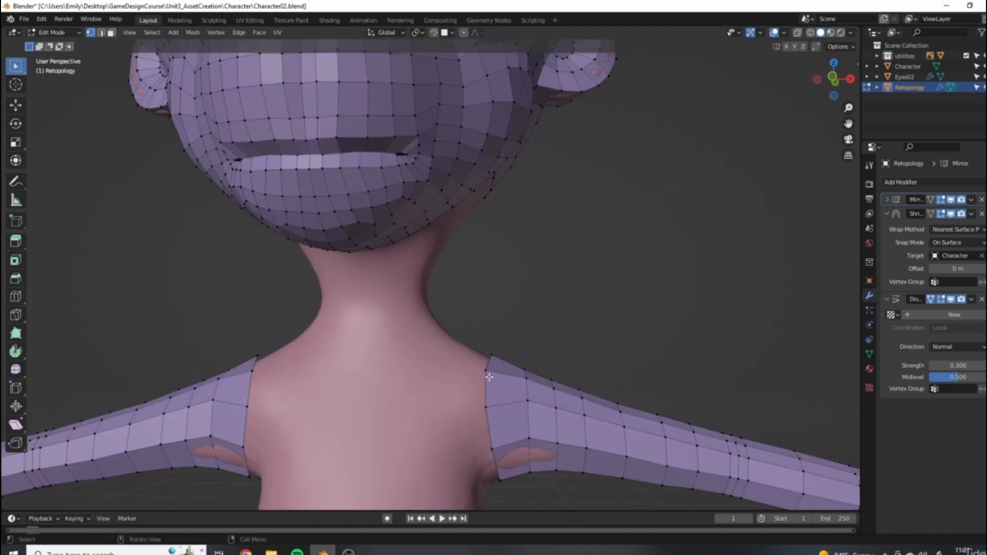
pyautogui.click(491, 396)
pyautogui.hotkey('shift', 'd')
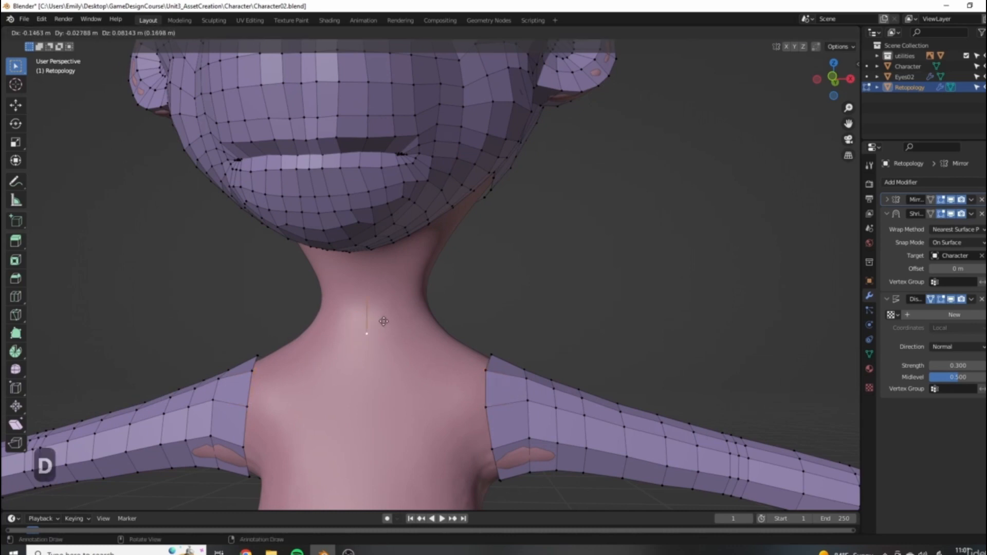
pyautogui.click(381, 329)
pyautogui.moveTo(381, 329)
pyautogui.mouseDown(button='middle')
pyautogui.moveTo(375, 345)
pyautogui.moveTo(390, 339)
pyautogui.mouseUp(button='middle')
pyautogui.press('e')
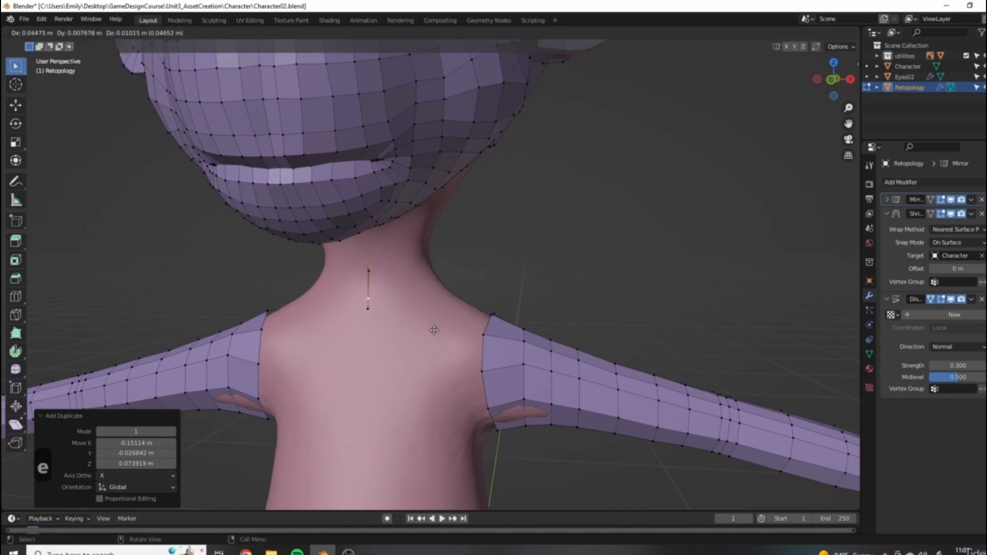
pyautogui.rightClick(434, 331)
pyautogui.hotkey('ctrl', 'z')
pyautogui.hotkey('ctrl', 'z')
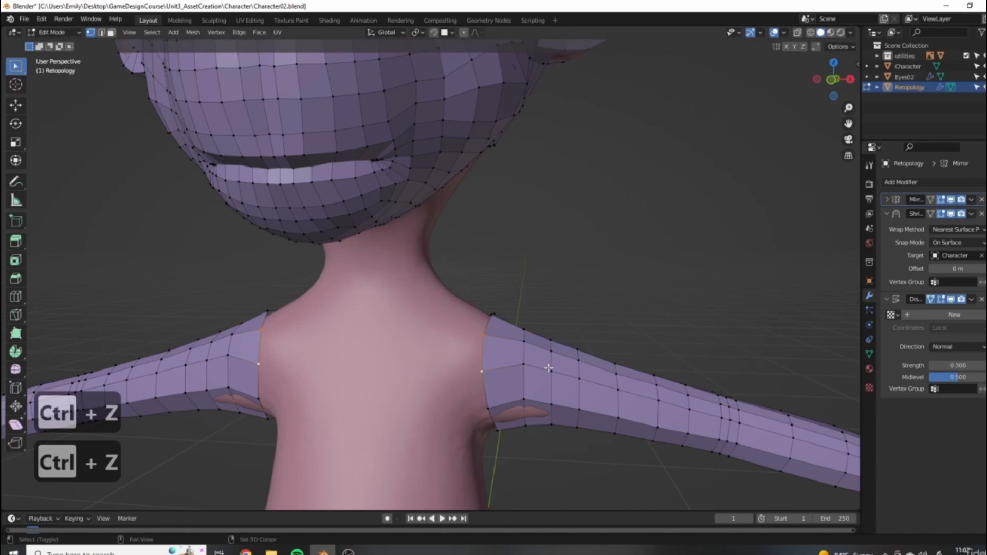
# Step: Duplicate the front edge of the shoulder opening onto the front of the neck and extrude it about 0.062 m to the centre line
pyautogui.hotkey('shift', 'd')
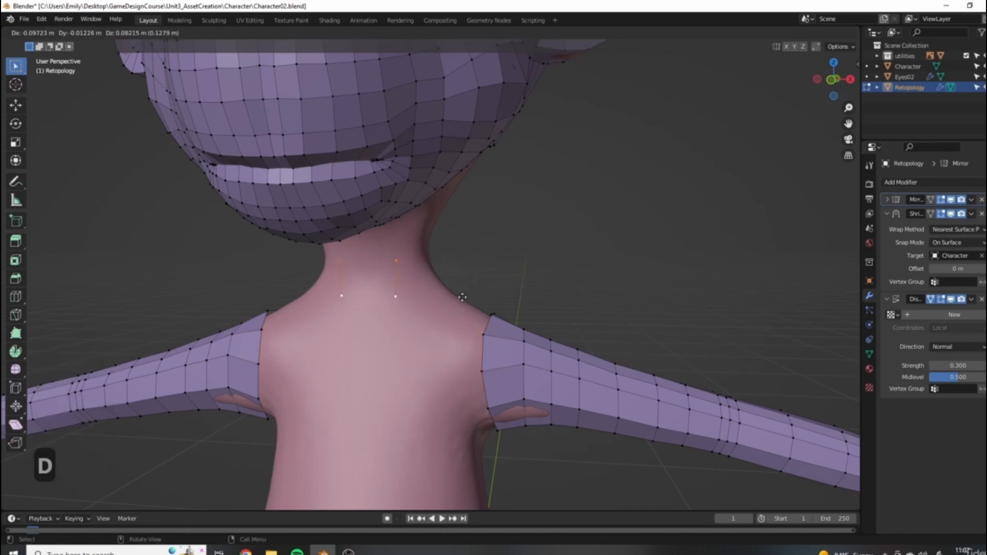
pyautogui.click(463, 298)
pyautogui.moveTo(403, 268); pyautogui.dragTo(447, 282, button='middle')
pyautogui.press('e')
pyautogui.click(363, 280)
# Step: Extrude the outer side edge of the neck patch around the side of the neck and rotate it to follow the curve
pyautogui.moveTo(362, 280); pyautogui.dragTo(399, 298, button='middle')
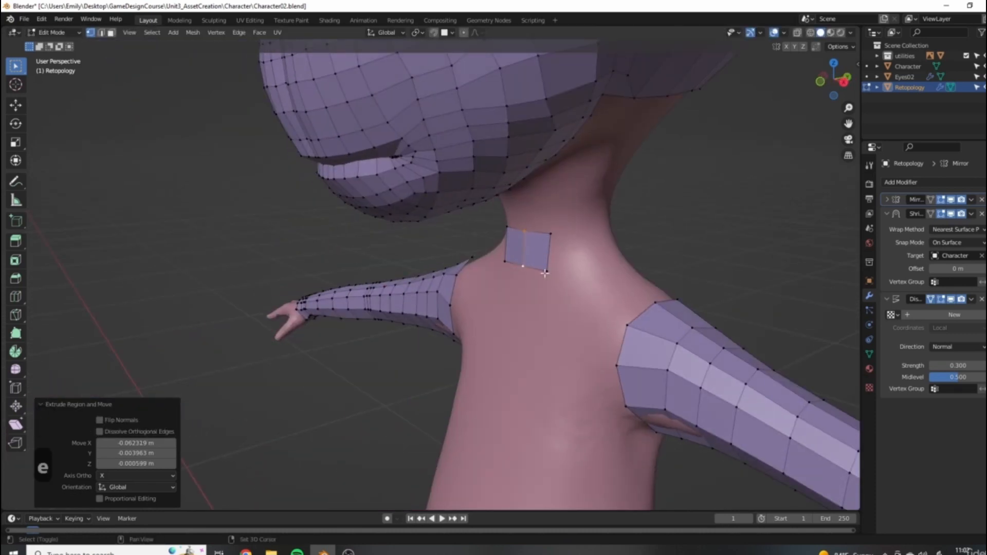
pyautogui.scroll(-3, 522, 267)
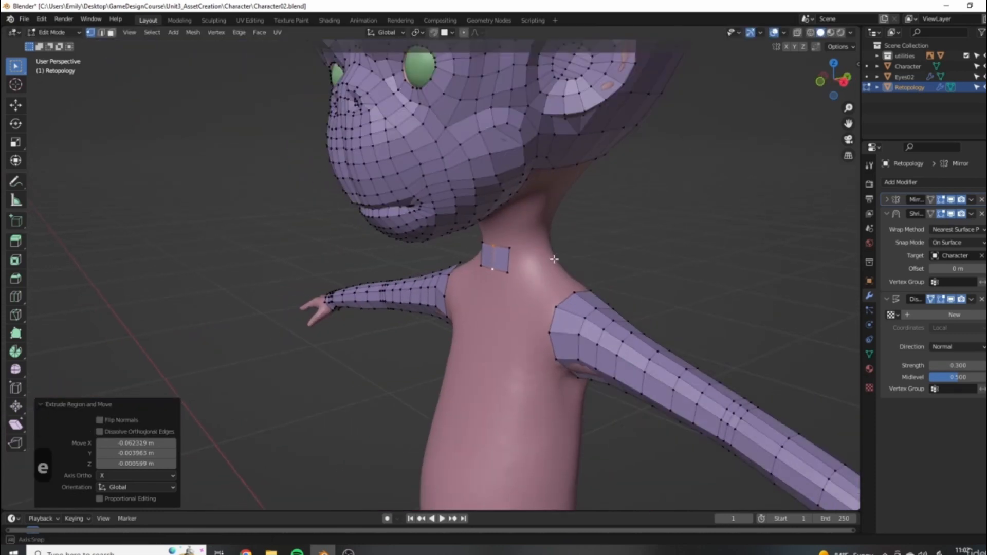
pyautogui.click(510, 251)
pyautogui.keyDown('shift'); pyautogui.click(508, 272); pyautogui.keyUp('shift')
pyautogui.keyDown('shift'); pyautogui.moveTo(520, 282); pyautogui.dragTo(492, 307, button='middle'); pyautogui.keyUp('shift')
pyautogui.press('e')
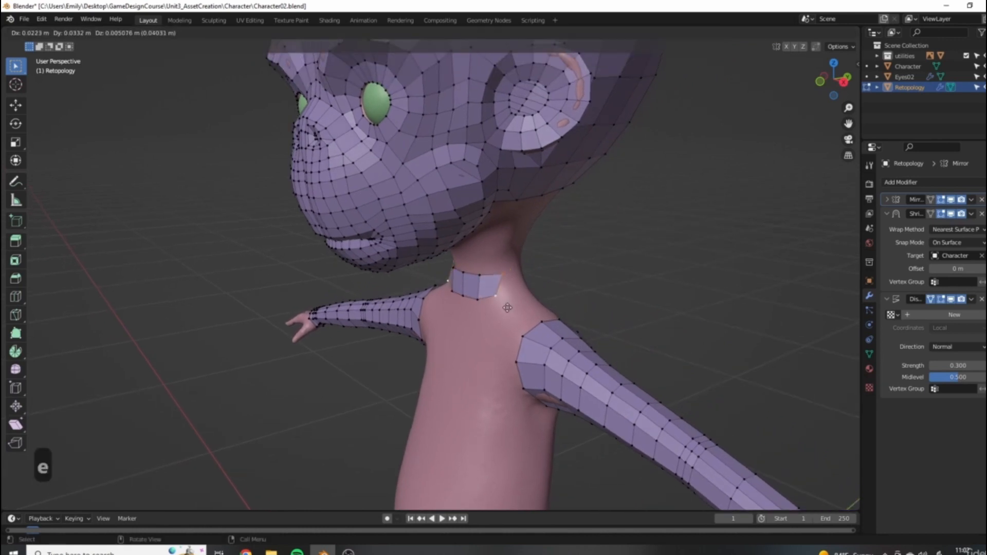
pyautogui.click(506, 307)
pyautogui.press('r')
pyautogui.click(557, 288)
# Step: Extrude the neck strip's end edge twice more around to the centre line at the back of the neck
pyautogui.moveTo(557, 289); pyautogui.dragTo(586, 353, button='middle')
pyautogui.press('e')
pyautogui.click(601, 310)
pyautogui.press('e')
pyautogui.click(569, 342)
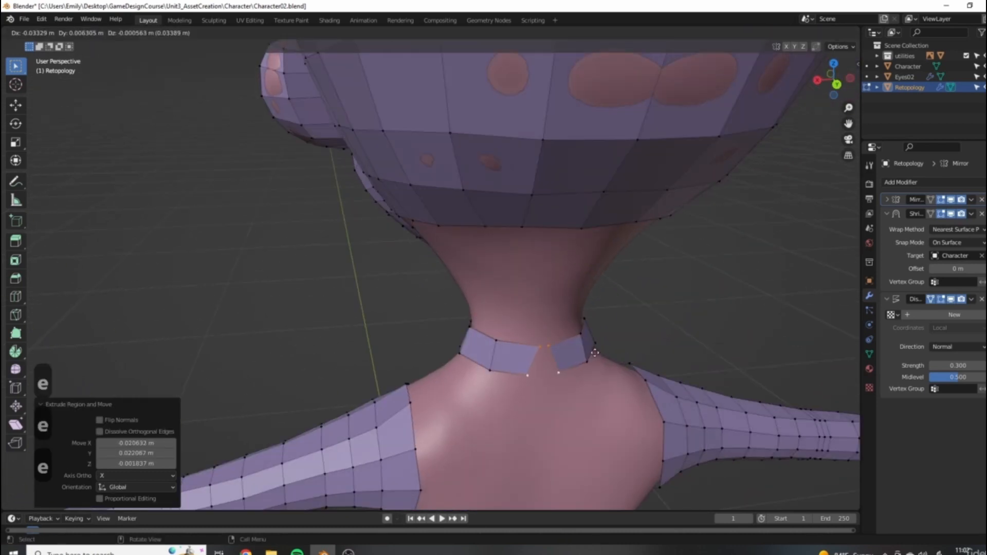
# Step: Add a vertical loop cut to the rear segment of the neck strip and slide it into an even position
pyautogui.hotkey('ctrl', 'r')
pyautogui.click(532, 359)
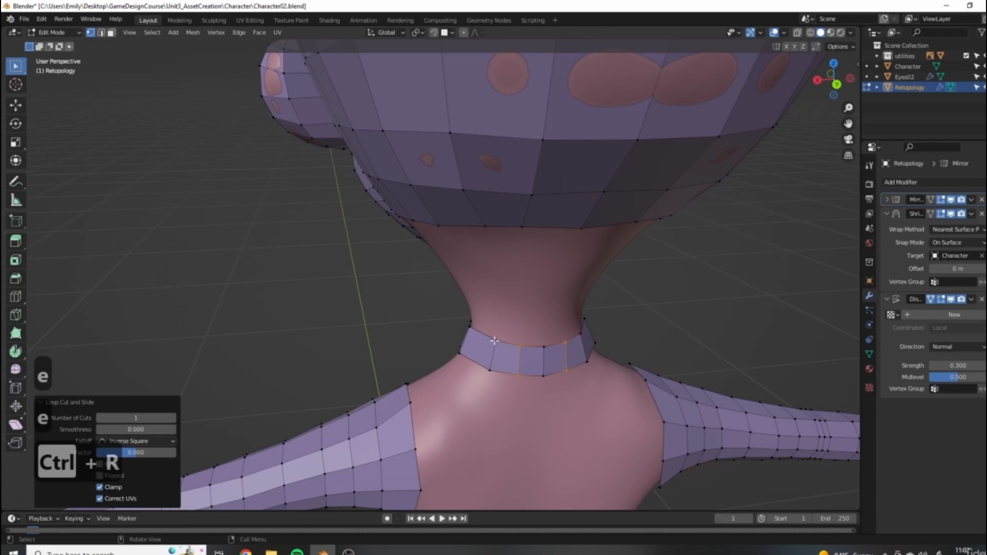
pyautogui.rightClick(511, 355)
pyautogui.press('g')
pyautogui.press('g')
pyautogui.click(516, 360)
# Step: Extrude the neck band's upper edge loop upward twice, by about 0.035 m and 0.033 m in Z
pyautogui.moveTo(516, 360); pyautogui.dragTo(413, 294, button='middle')
pyautogui.keyDown('alt'); pyautogui.keyDown('shift'); pyautogui.click(479, 315); pyautogui.keyUp('shift'); pyautogui.keyUp('alt')
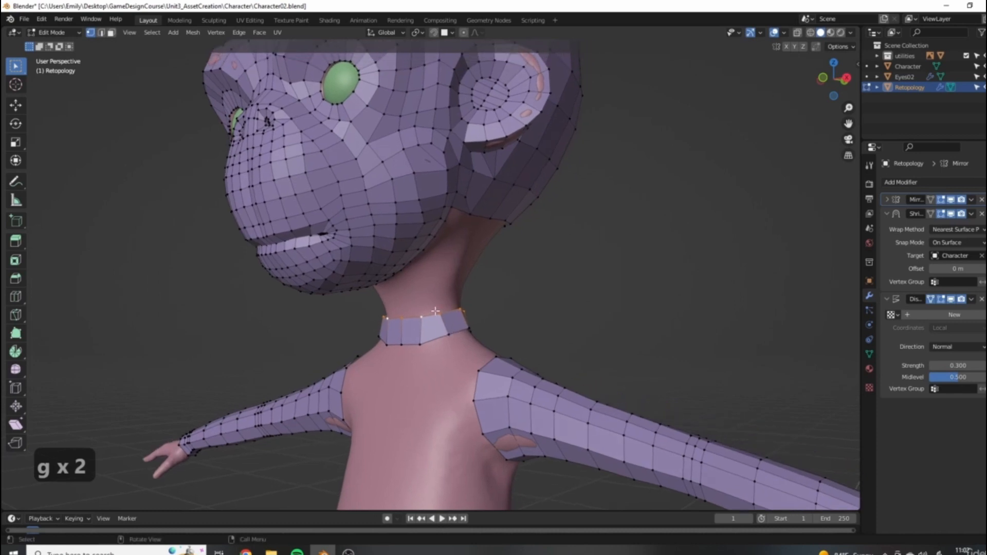
pyautogui.press('e')
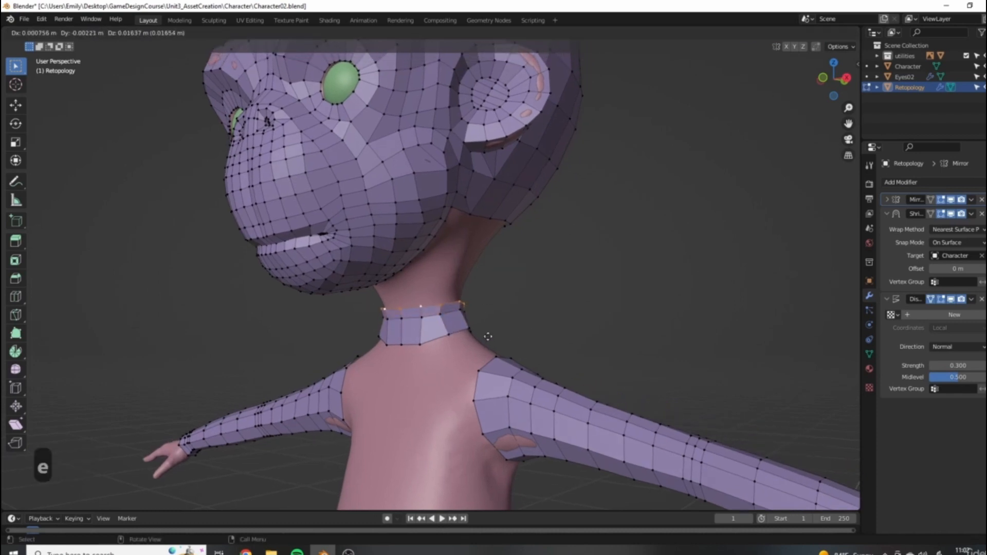
pyautogui.click(482, 323)
pyautogui.press('e')
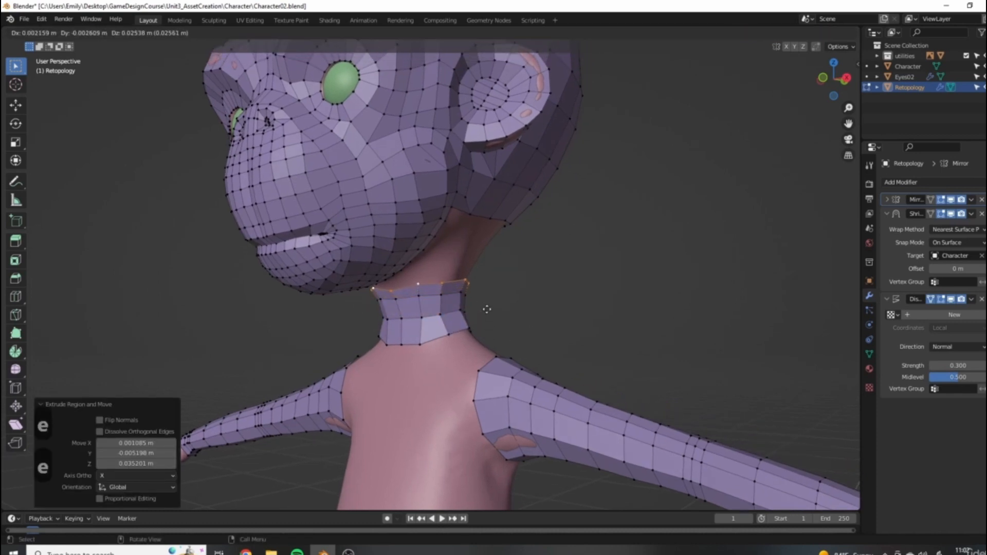
pyautogui.click(489, 309)
# Step: Reposition the vertices at the back of the neck band, raising its top edge into an arch that peaks at the centre line
pyautogui.moveTo(488, 309); pyautogui.dragTo(503, 274, button='middle')
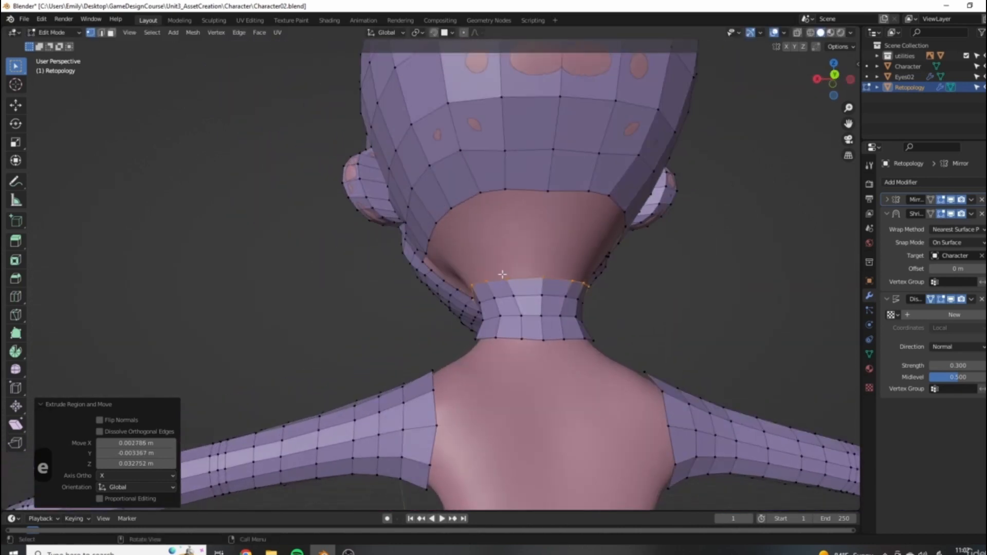
pyautogui.click(506, 276)
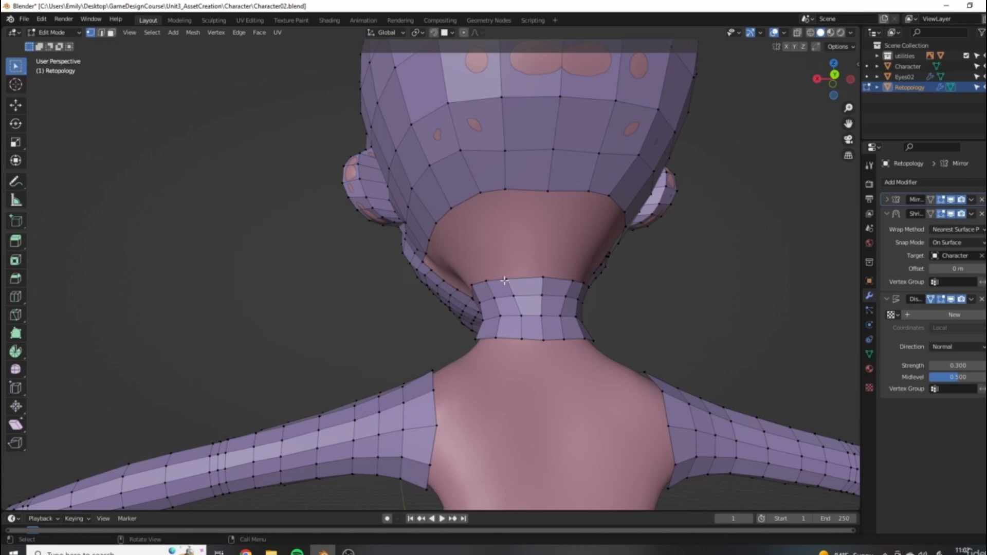
pyautogui.press('g')
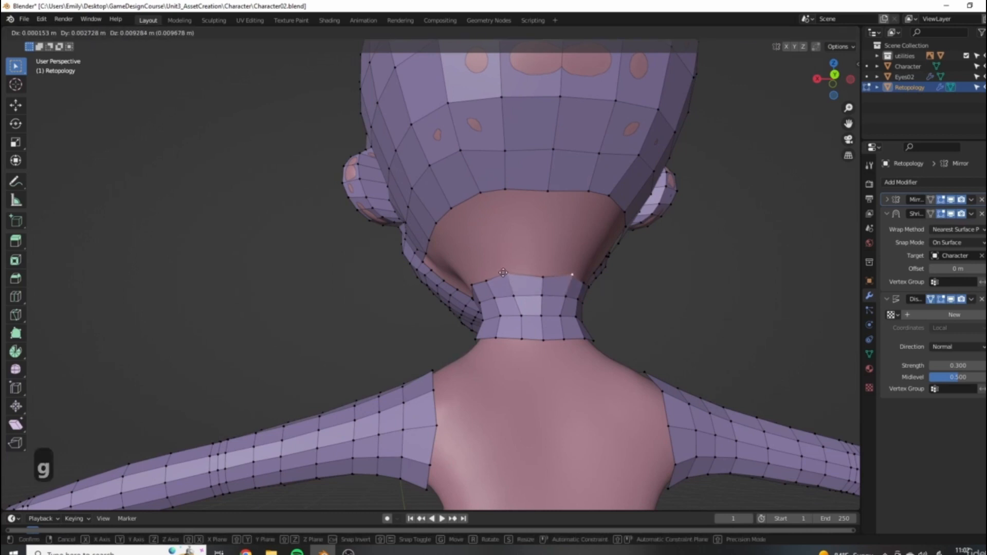
pyautogui.click(507, 273)
pyautogui.click(542, 278)
pyautogui.press('g')
pyautogui.click(542, 274)
pyautogui.press('g')
pyautogui.press('g')
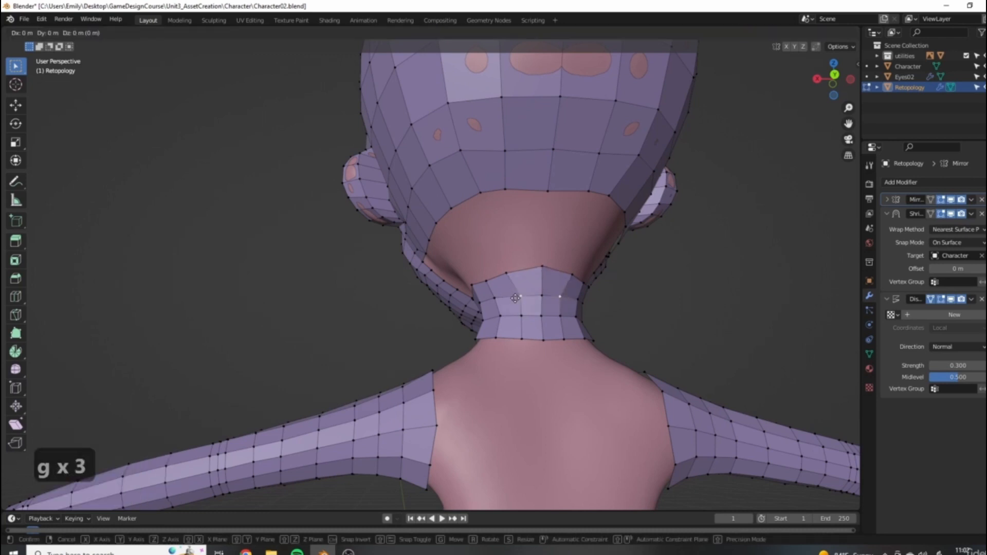
pyautogui.click(513, 299)
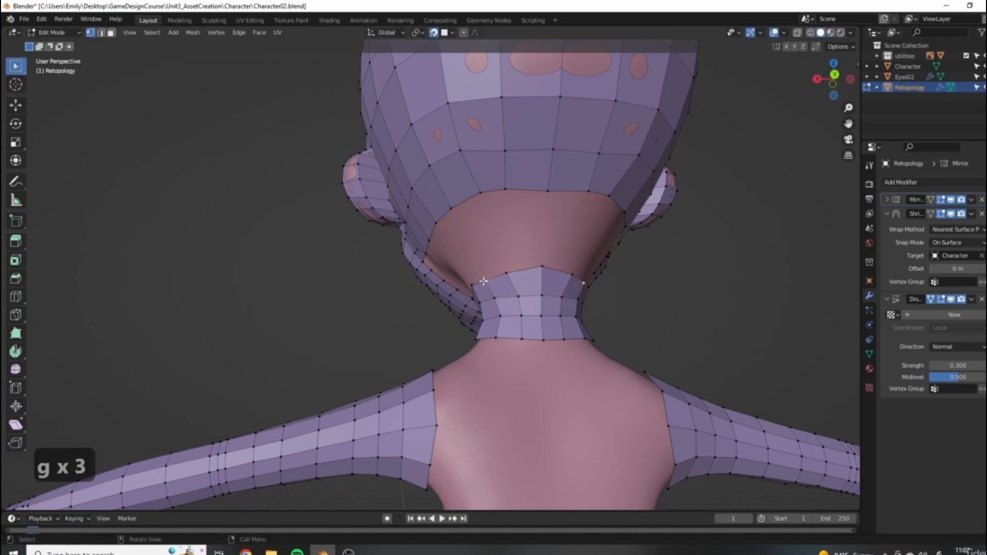
pyautogui.press('g')
pyautogui.click(567, 194)
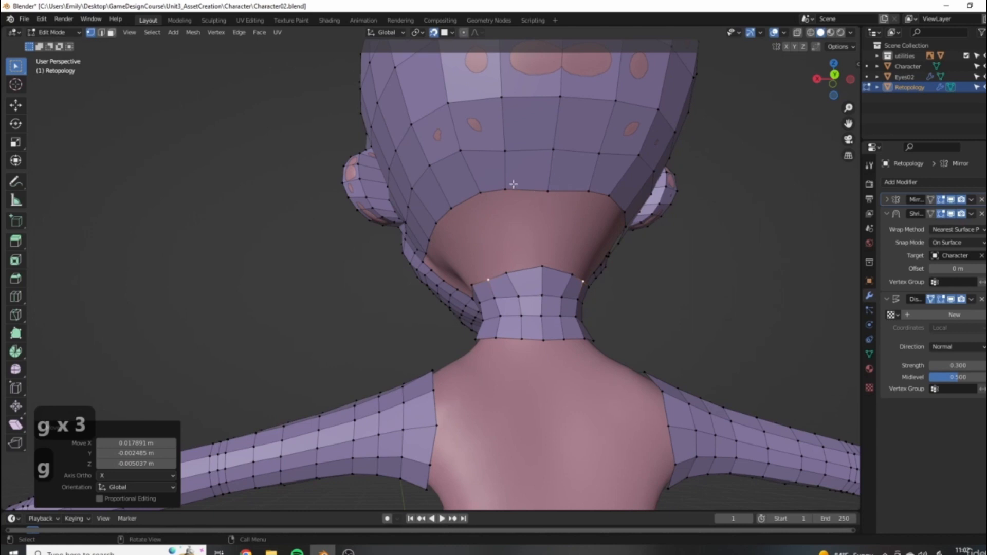
# Step: Fill the centre-back gap between the head's lower edge and the neck band's top edge with two side-by-side faces
pyautogui.keyDown('shift'); pyautogui.click(547, 191); pyautogui.keyUp('shift')
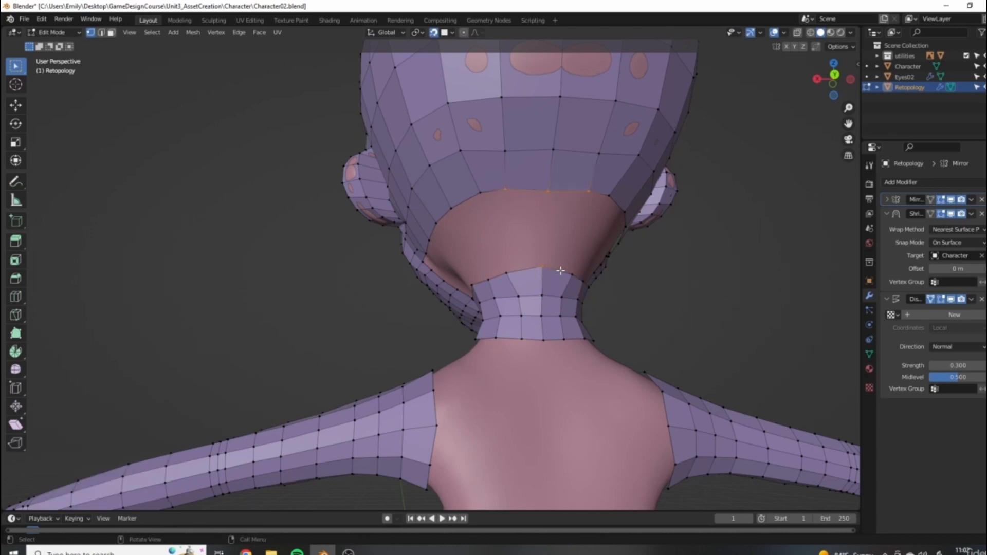
pyautogui.moveTo(560, 271); pyautogui.dragTo(553, 237, button='middle')
pyautogui.keyDown('shift'); pyautogui.click(585, 247); pyautogui.keyUp('shift')
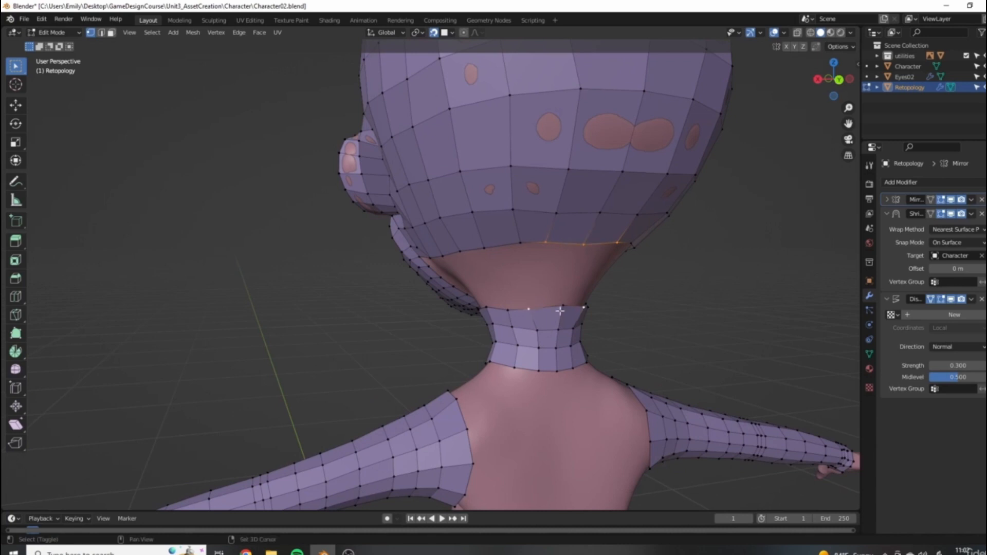
pyautogui.hotkey('ctrl', 'z')
pyautogui.scroll(2, 587, 335)
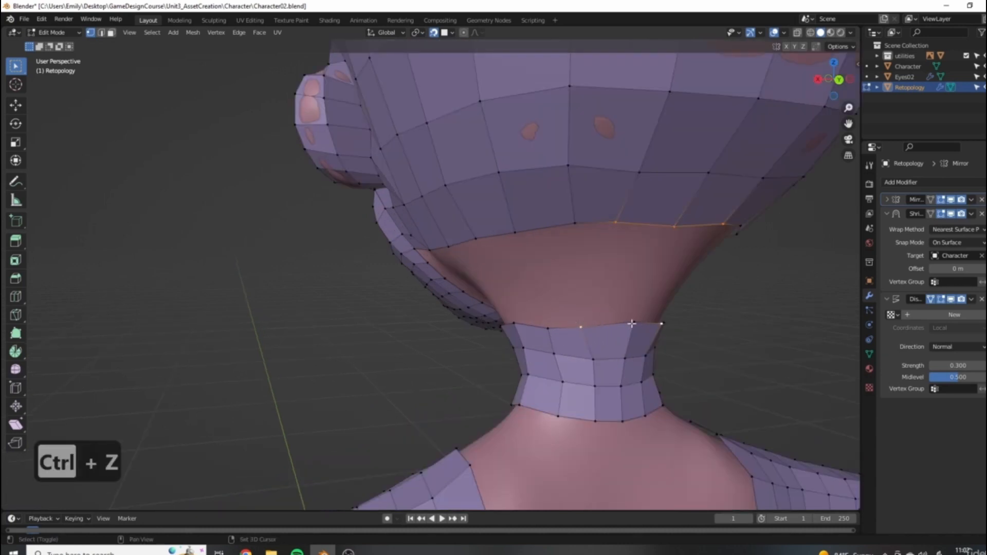
pyautogui.press('f')
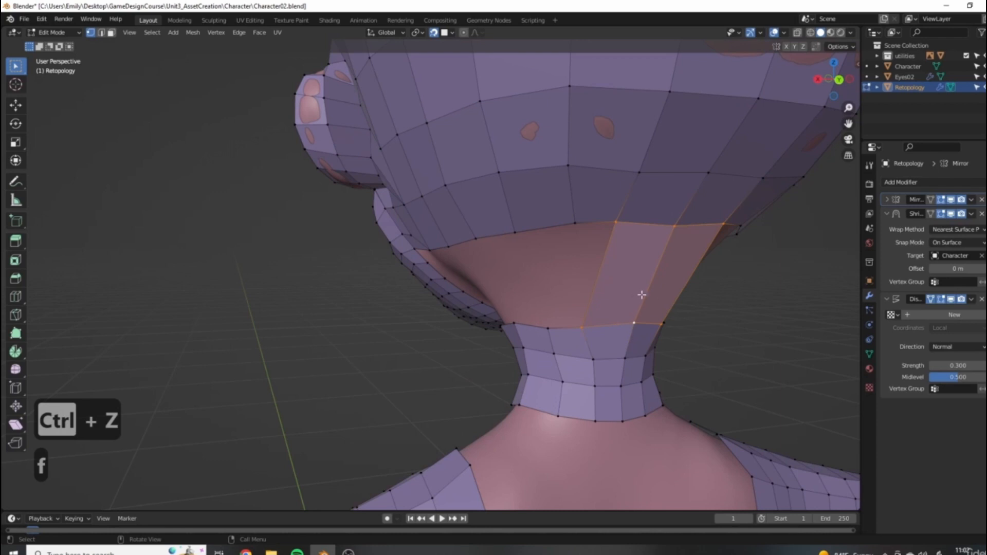
# Step: Add two evenly spaced horizontal loop cuts across the new faces at the back of the neck and expand the Mirror modifier's settings
pyautogui.hotkey('ctrl', 'r')
pyautogui.scroll(1, 636, 277)
pyautogui.click(635, 277)
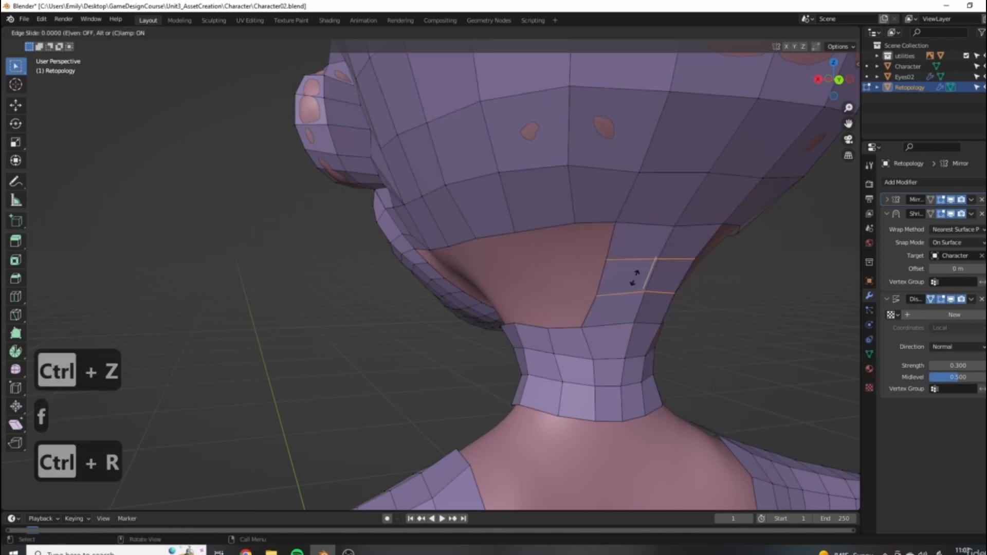
pyautogui.click(635, 277)
pyautogui.moveTo(666, 330); pyautogui.dragTo(709, 288, button='middle')
pyautogui.click(886, 199)
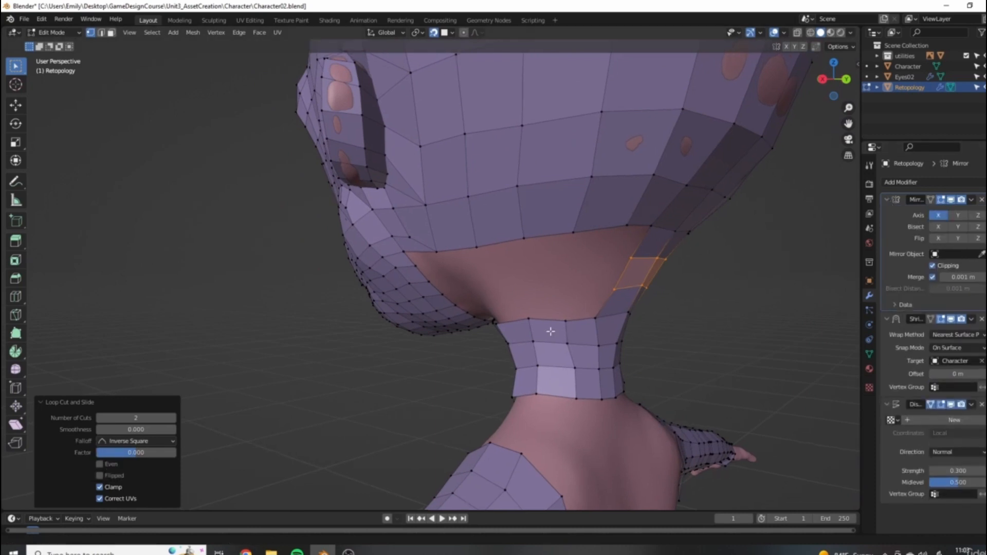
# Step: Move the new loop-cut vertices at the back of the neck to even out the bridging faces
pyautogui.moveTo(551, 331); pyautogui.dragTo(643, 277, button='middle')
pyautogui.click(660, 274)
pyautogui.press('g')
pyautogui.click(619, 268)
pyautogui.press('g')
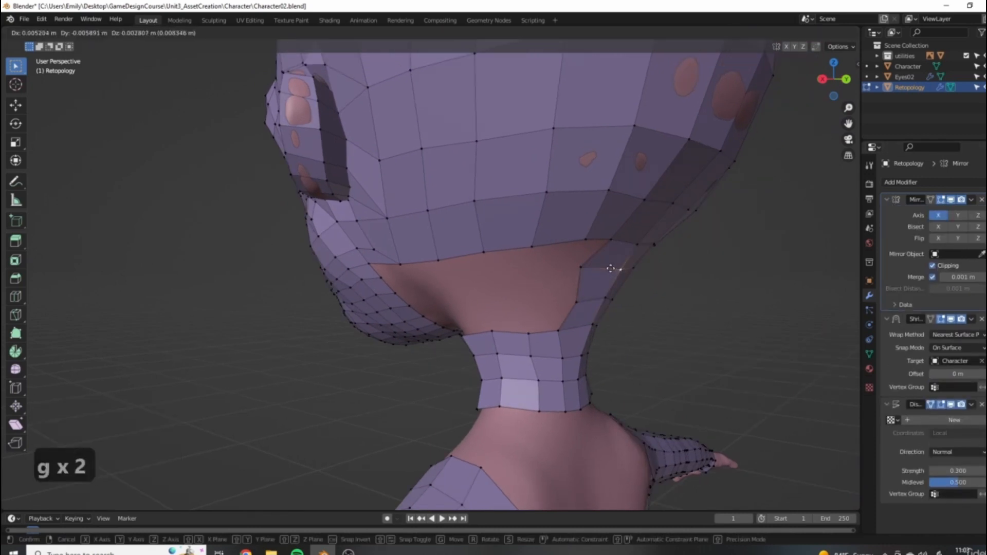
pyautogui.click(610, 268)
pyautogui.press('g')
pyautogui.click(611, 280)
pyautogui.press('g')
pyautogui.click(614, 294)
# Step: Place the Shrinkwrap modifier above Mirror and move the centre-line vertices at the back of the neck to close the seam gaps
pyautogui.moveTo(915, 318); pyautogui.dragTo(915, 201)
pyautogui.moveTo(545, 380); pyautogui.dragTo(571, 401, button='middle')
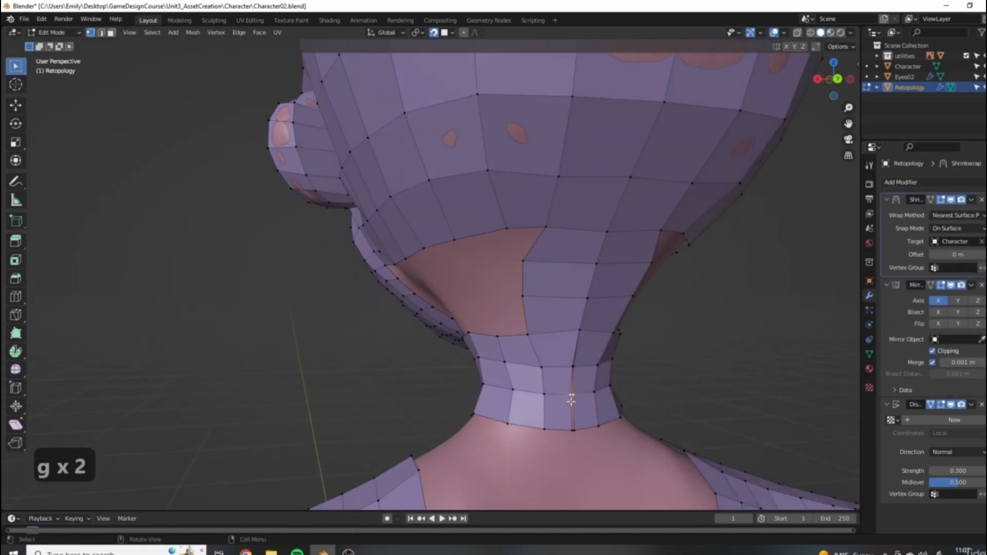
pyautogui.press('g')
pyautogui.click(575, 422)
pyautogui.press('g')
pyautogui.click(582, 433)
pyautogui.press('g')
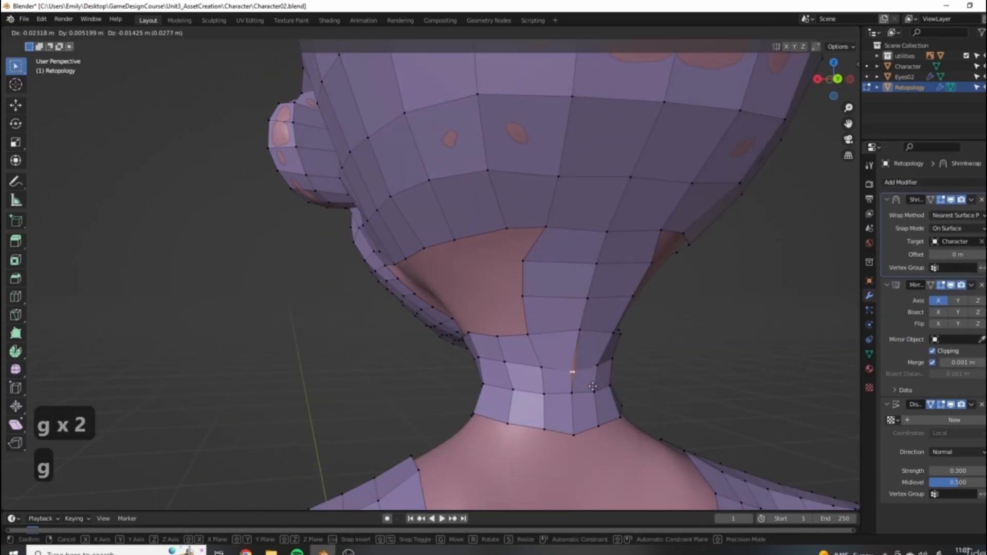
pyautogui.click(569, 330)
pyautogui.moveTo(568, 330); pyautogui.dragTo(375, 246, button='middle')
pyautogui.press('g')
pyautogui.click(499, 348)
# Step: Check the muzzle's centre line in wireframe and move its mid-height centre vertex toward the seam
pyautogui.scroll(-4, 500, 347)
pyautogui.scroll(5, 375, 246)
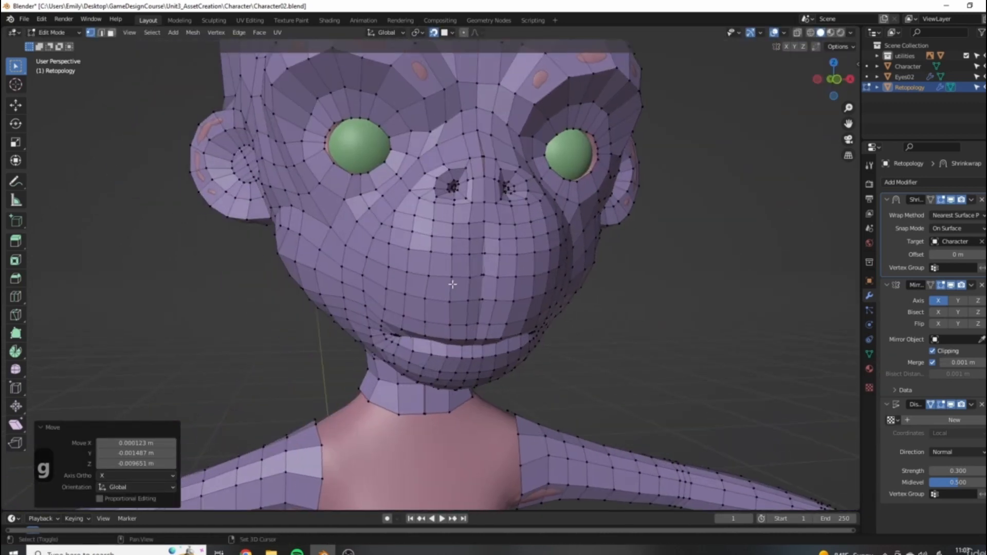
pyautogui.press('z')
pyautogui.click(530, 292)
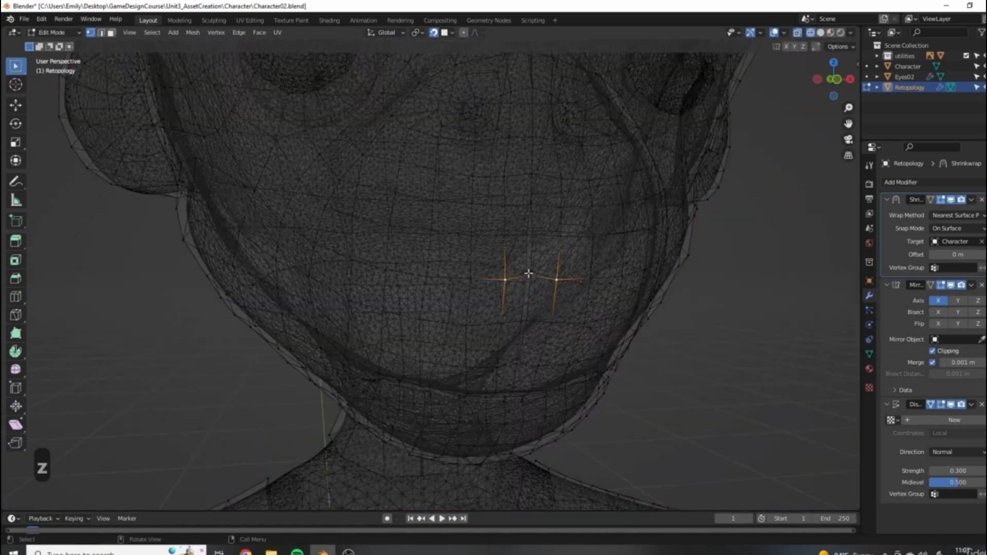
pyautogui.press('z')
pyautogui.click(614, 295)
pyautogui.press('g')
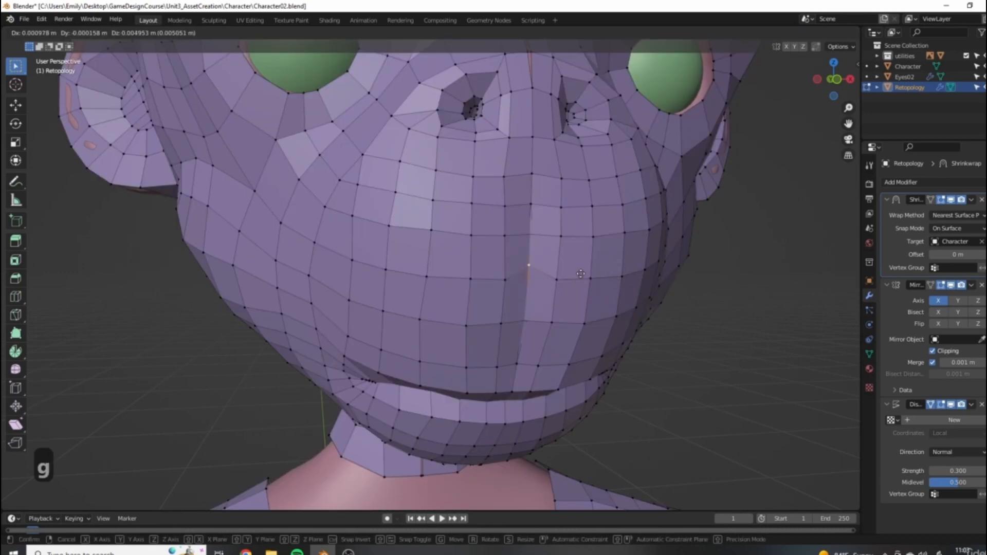
pyautogui.click(554, 288)
# Step: Check the next centre vertex down on the muzzle in wireframe and move it about 0.006 m toward the seam
pyautogui.click(536, 325)
pyautogui.press('z')
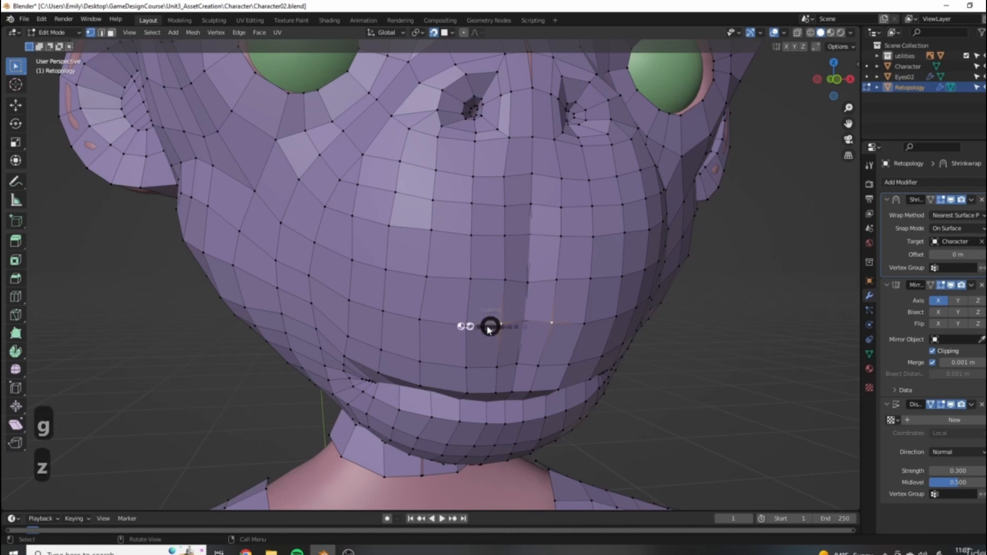
pyautogui.scroll(2, 584, 344)
pyautogui.click(584, 344)
pyautogui.press('z')
pyautogui.moveTo(710, 340); pyautogui.dragTo(598, 327, button='middle')
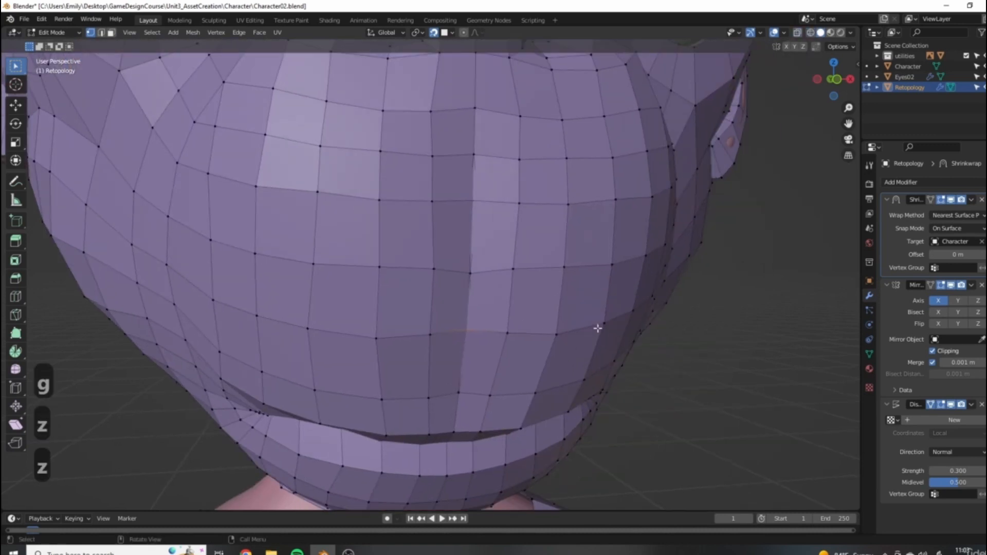
pyautogui.press('g')
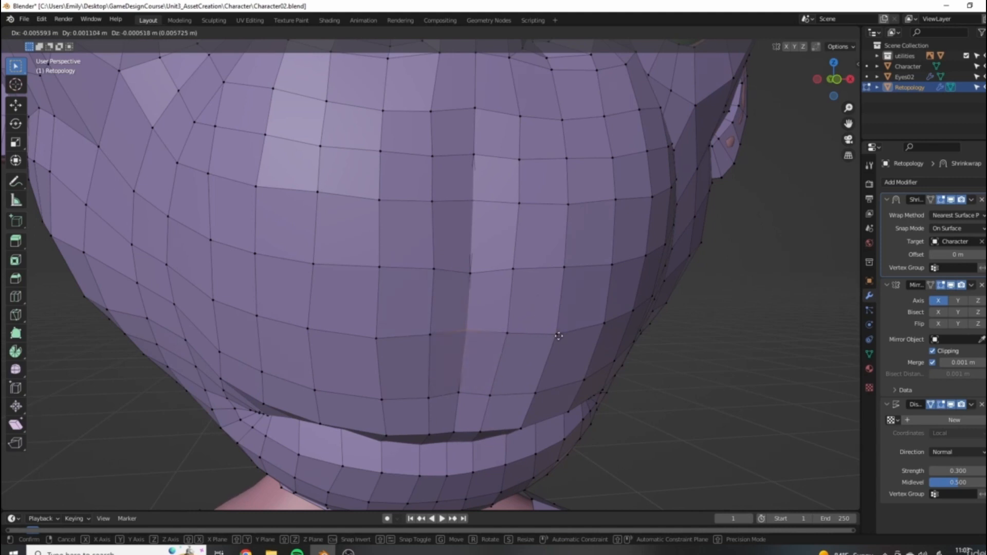
pyautogui.click(559, 333)
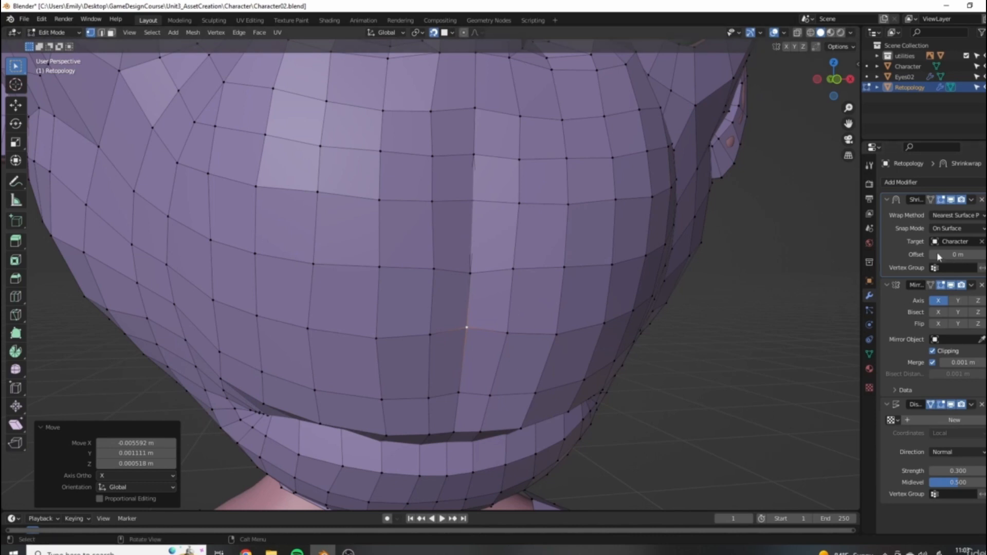
# Step: Try the Mirror modifier above Shrinkwrap to compare the face's centre seam, and restore Shrinkwrap to the top of the stack
pyautogui.moveTo(985, 285); pyautogui.dragTo(986, 203)
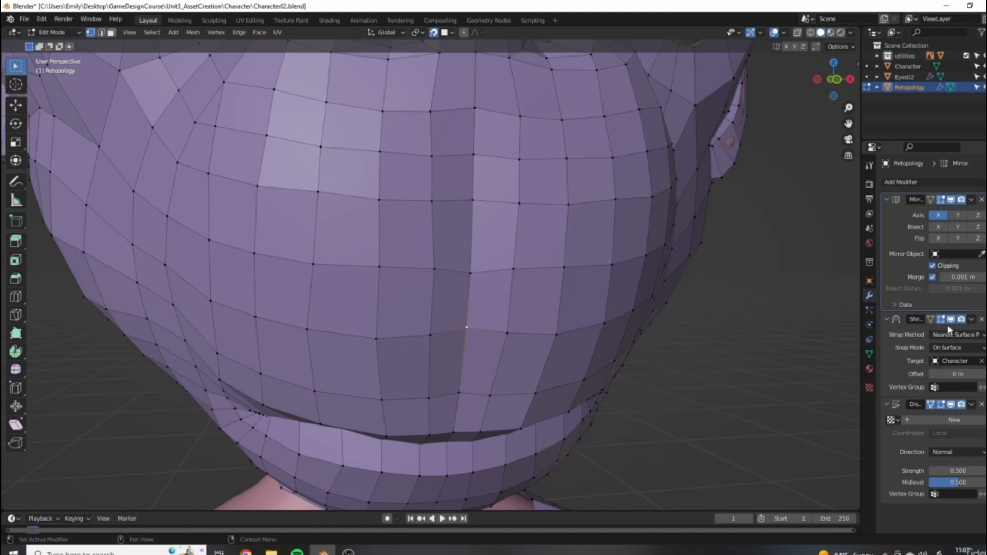
pyautogui.scroll(-3, 414, 183)
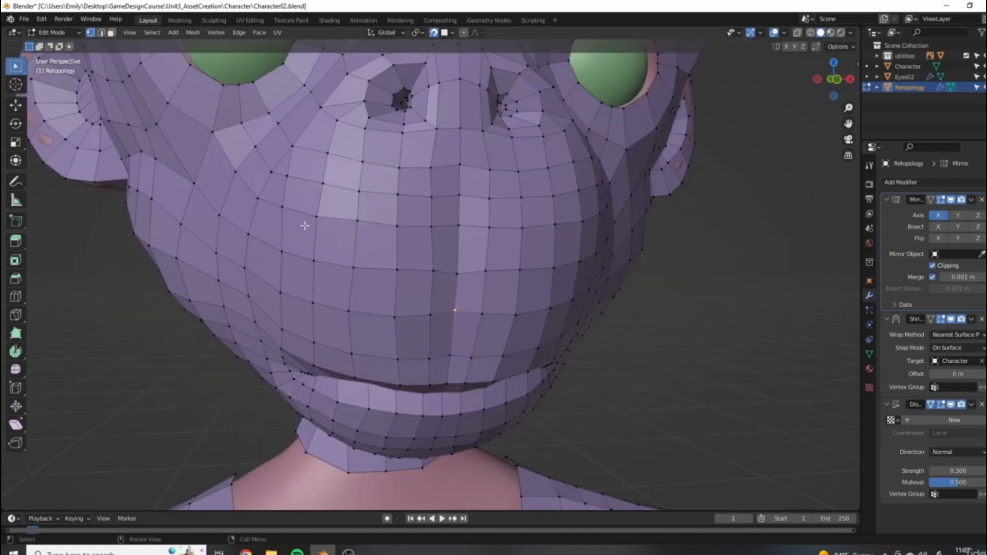
pyautogui.scroll(-4, 305, 226)
pyautogui.scroll(2, 531, 271)
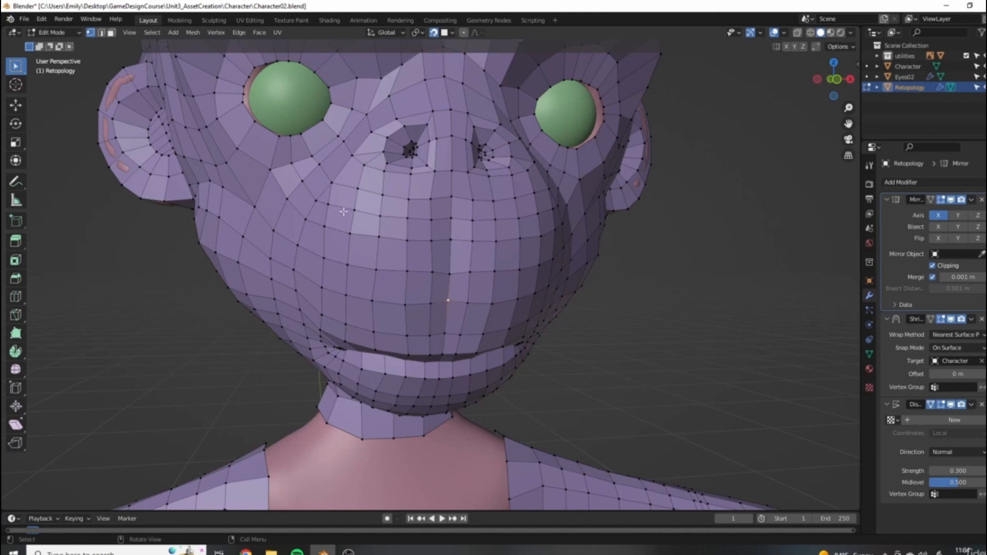
pyautogui.moveTo(905, 319); pyautogui.dragTo(905, 191)
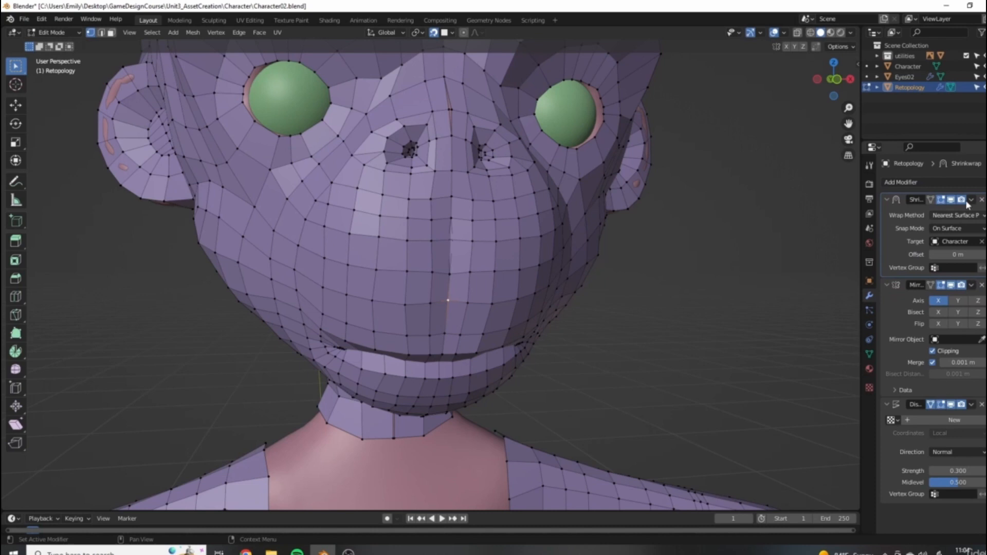
# Step: Nudge the muzzle's lower centre vertex slightly in wireframe to tighten the seam, and return to solid shading
pyautogui.scroll(4, 470, 231)
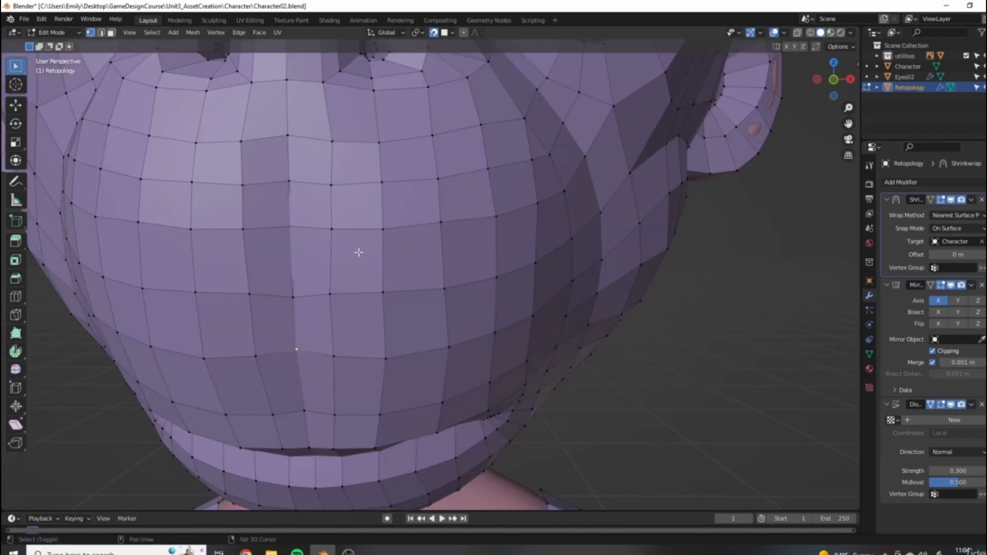
pyautogui.moveTo(359, 252); pyautogui.dragTo(432, 268, button='middle')
pyautogui.press('z')
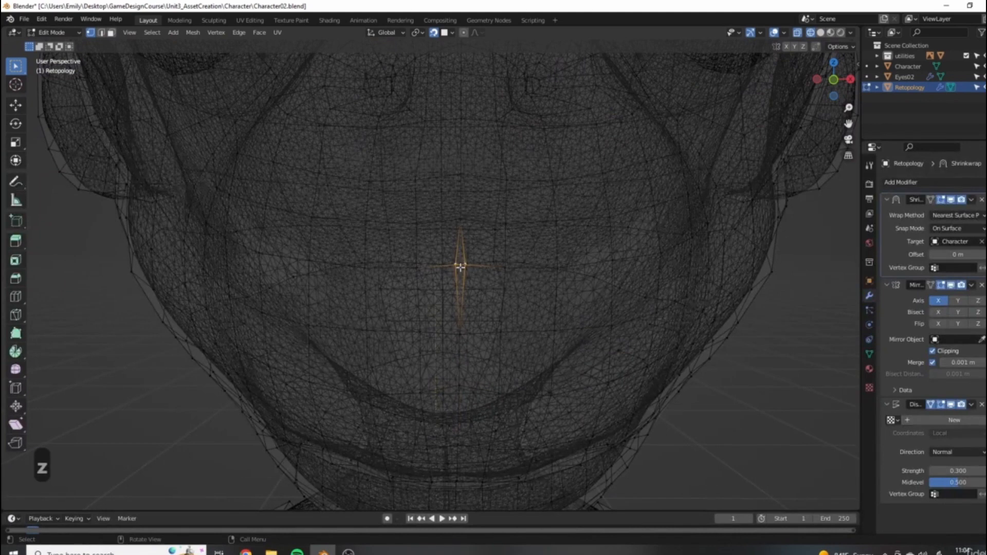
pyautogui.moveTo(452, 291); pyautogui.dragTo(731, 313, button='middle')
pyautogui.press('g')
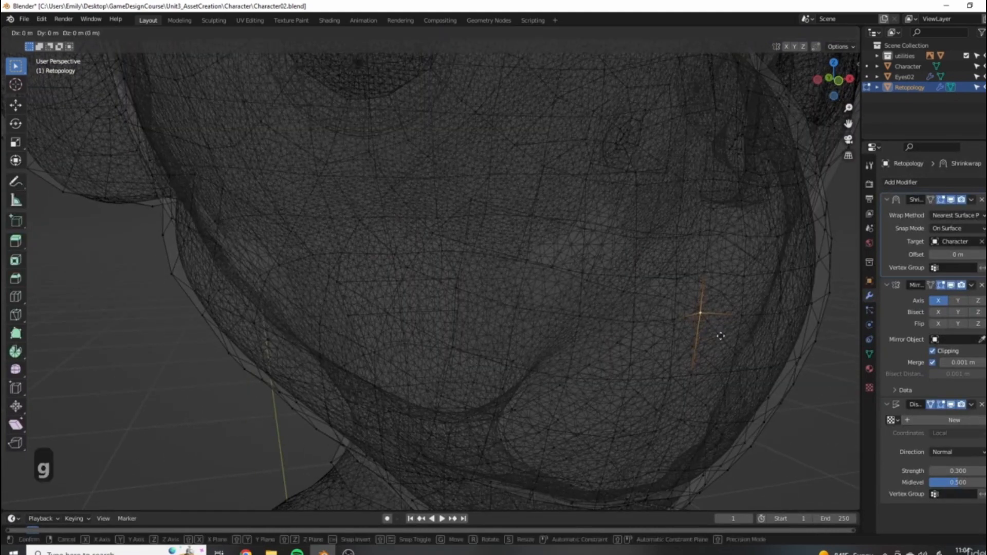
pyautogui.click(719, 334)
pyautogui.moveTo(690, 284); pyautogui.dragTo(664, 329, button='middle')
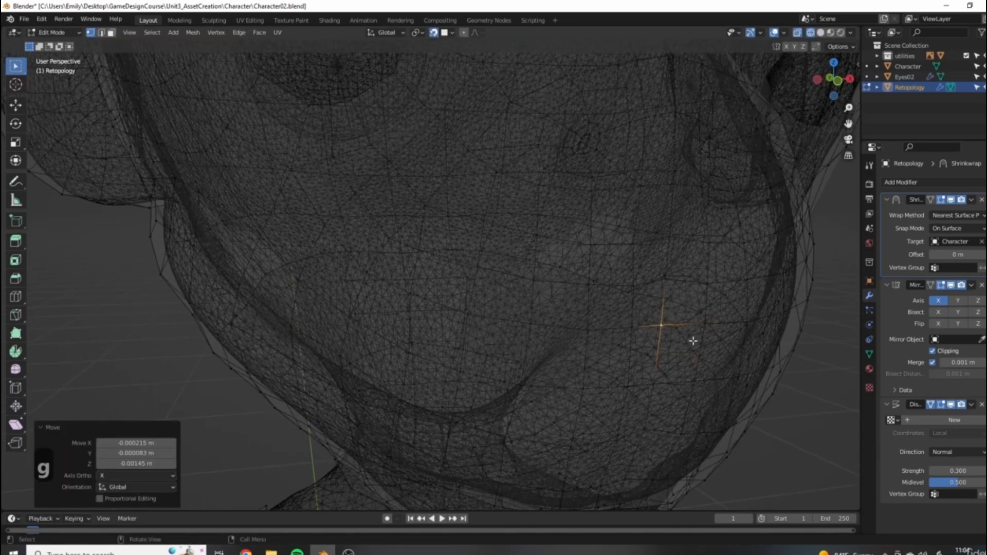
pyautogui.press('g')
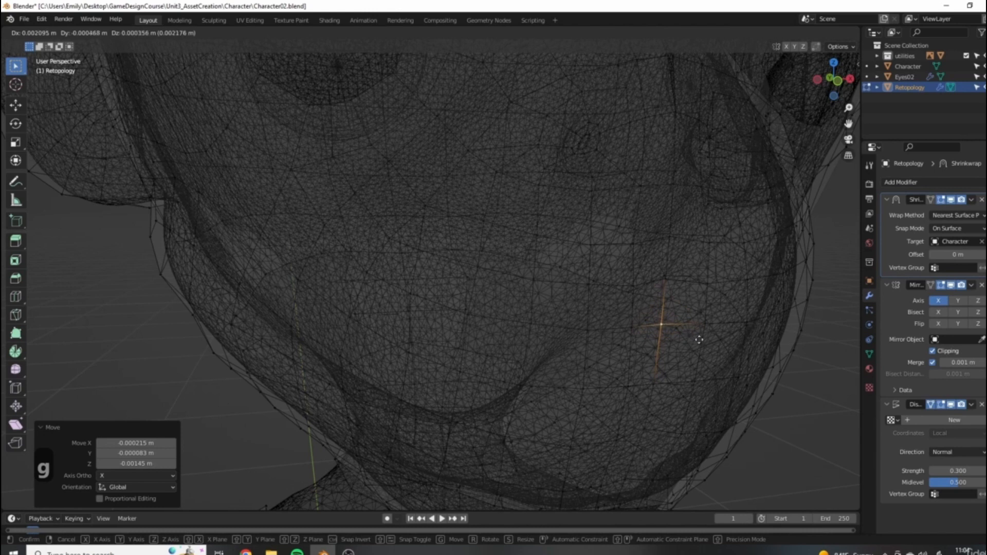
pyautogui.click(699, 338)
pyautogui.scroll(-4, 698, 337)
pyautogui.moveTo(656, 324); pyautogui.dragTo(588, 321, button='middle')
pyautogui.press('z')
pyautogui.click(649, 308)
# Step: Move the centre vertex on the nose bridge, just above the nostrils, to close the gap in the seam
pyautogui.scroll(1, 433, 273)
pyautogui.scroll(-1, 401, 265)
pyautogui.keyDown('shift'); pyautogui.moveTo(404, 221); pyautogui.dragTo(467, 332, button='middle'); pyautogui.keyUp('shift')
pyautogui.scroll(3, 488, 288)
pyautogui.click(508, 315)
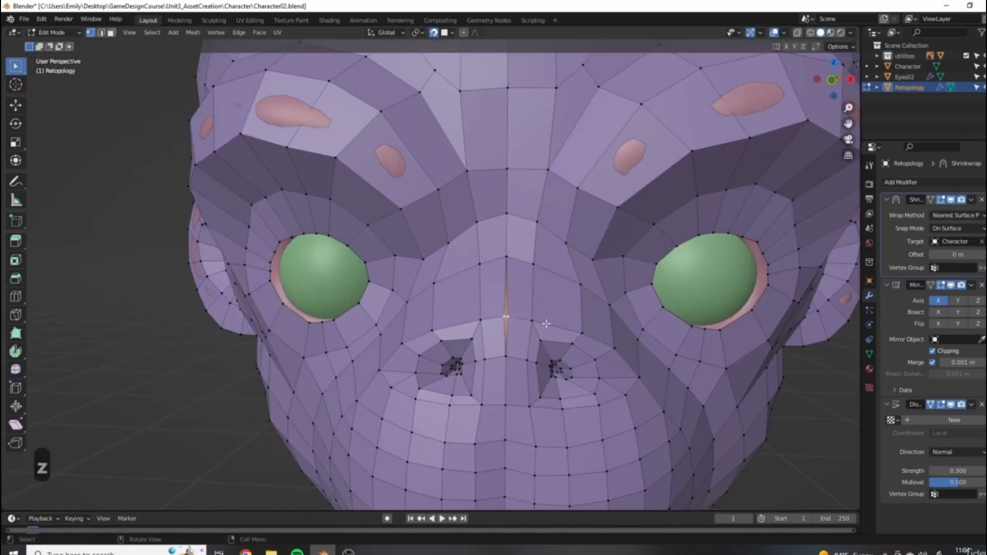
pyautogui.press('g')
pyautogui.click(544, 327)
pyautogui.press('g')
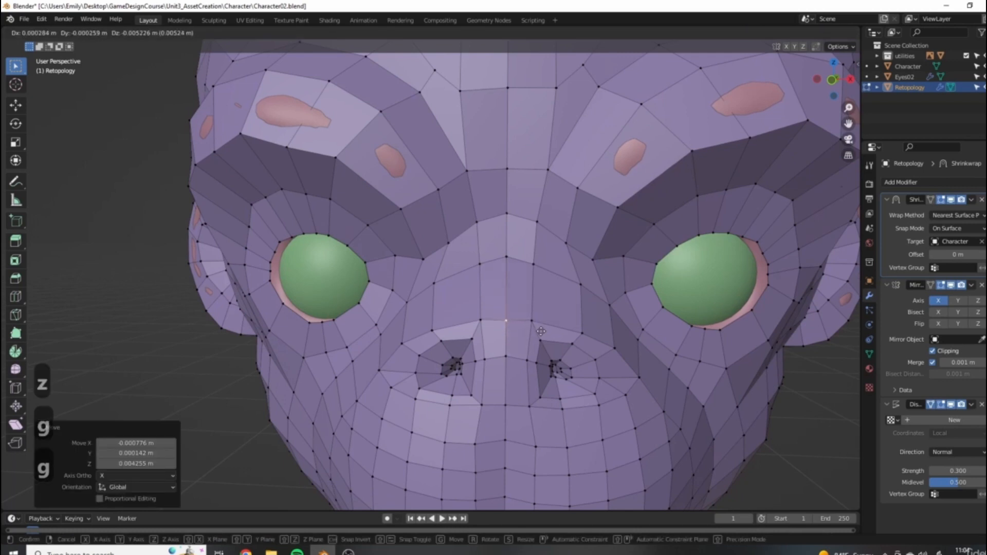
pyautogui.click(540, 331)
# Step: Move the centre vertices on the underside of the chin toward the mirror line to close the gap in the seam
pyautogui.scroll(-1, 516, 323)
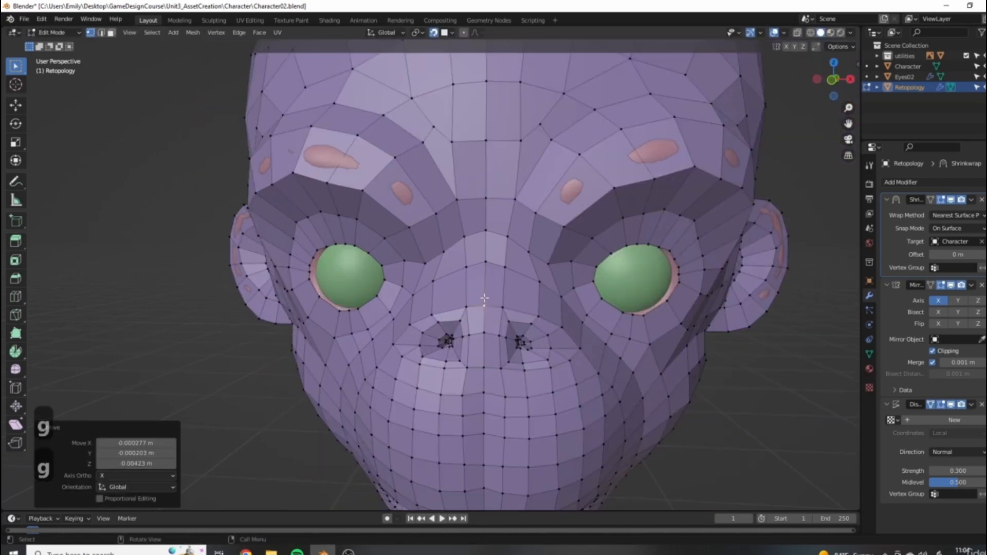
pyautogui.scroll(-3, 431, 301)
pyautogui.moveTo(475, 339); pyautogui.dragTo(496, 305, button='middle')
pyautogui.scroll(5, 497, 304)
pyautogui.moveTo(567, 290); pyautogui.dragTo(586, 311, button='middle')
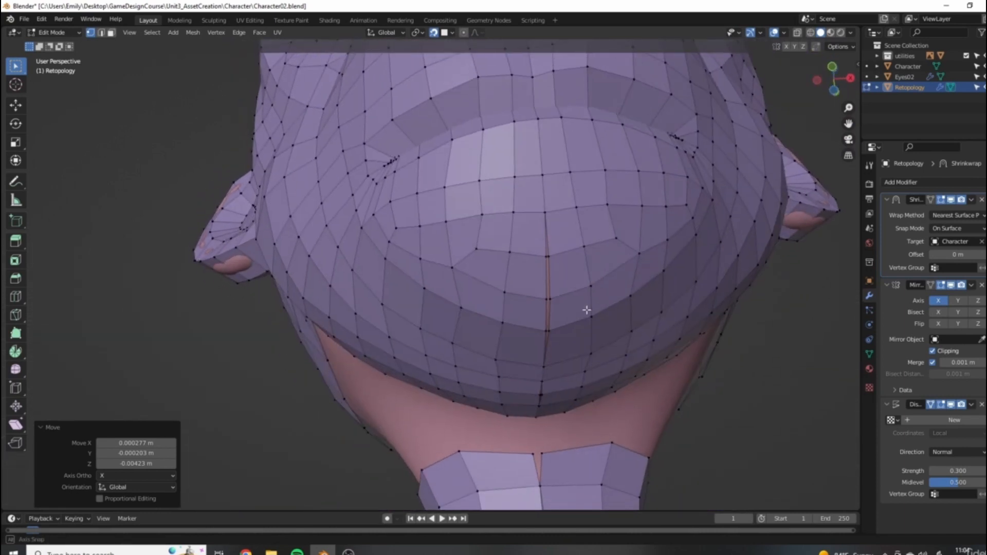
pyautogui.click(563, 258)
pyautogui.press('g')
pyautogui.click(556, 293)
pyautogui.press('g')
pyautogui.click(555, 321)
pyautogui.press('g')
pyautogui.click(555, 327)
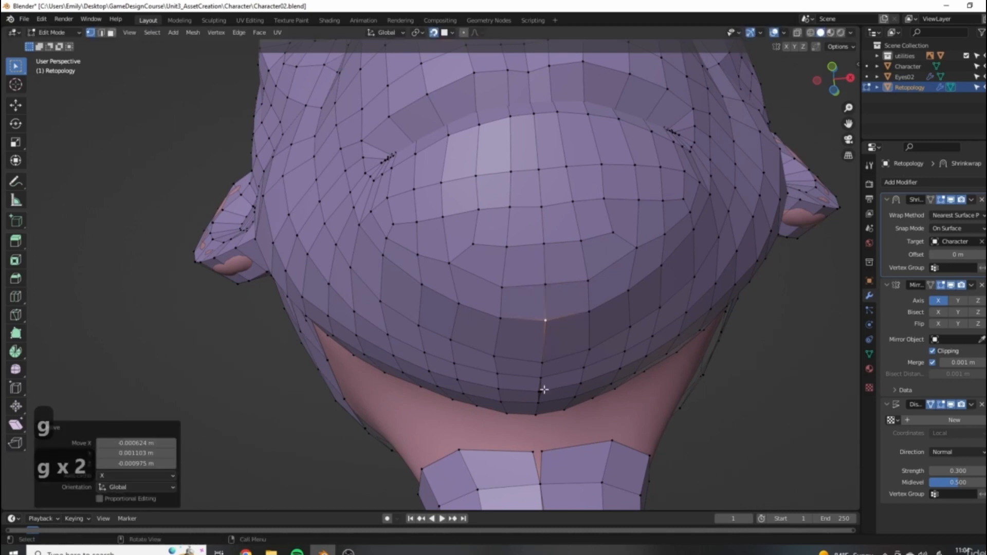
pyautogui.press('g')
pyautogui.click(551, 396)
# Step: Move the top and middle centre vertices on the front of the neck toward the mirror line to close the seam
pyautogui.moveTo(551, 396); pyautogui.dragTo(558, 166, button='middle')
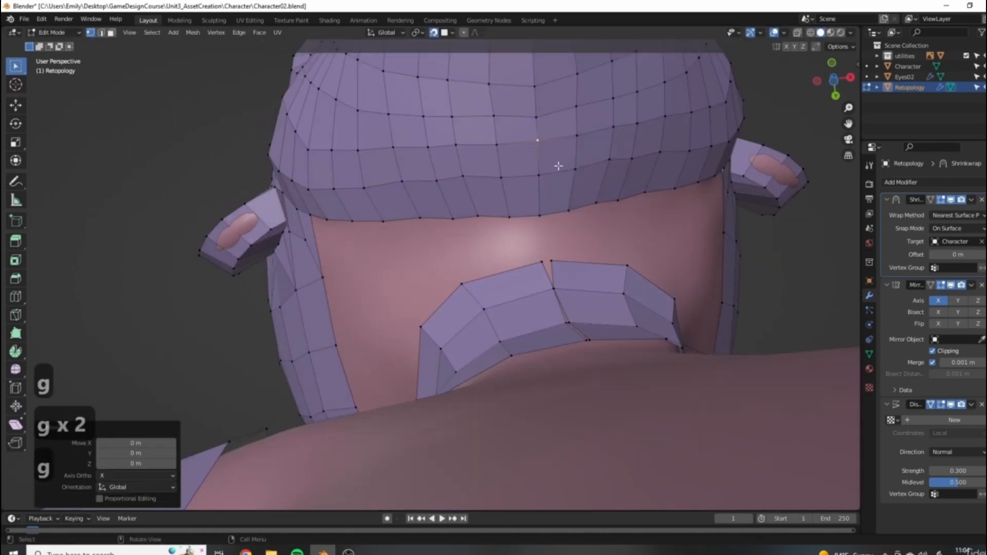
pyautogui.click(553, 265)
pyautogui.press('g')
pyautogui.click(550, 265)
pyautogui.moveTo(555, 269); pyautogui.dragTo(560, 293, button='middle')
pyautogui.press('g')
pyautogui.click(549, 281)
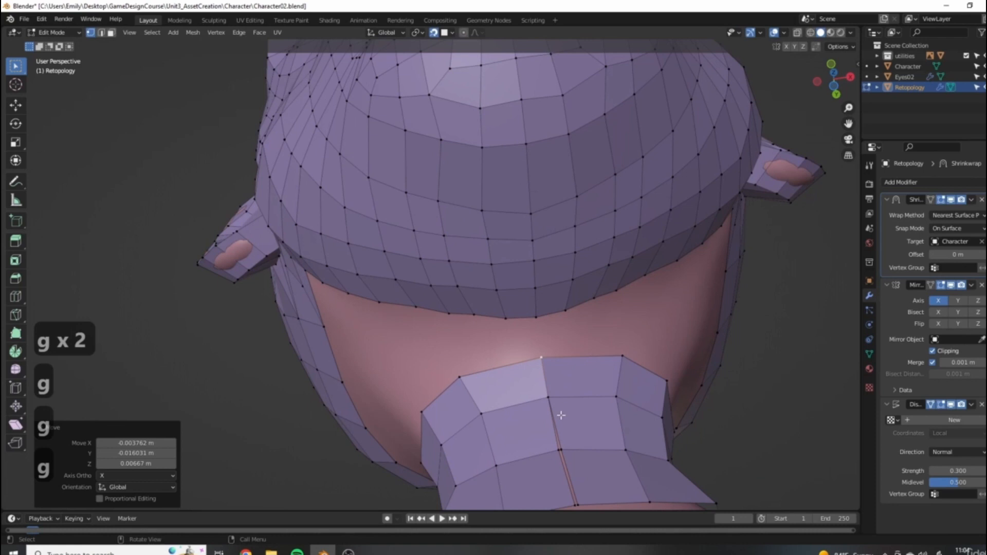
pyautogui.click(563, 450)
pyautogui.press('g')
pyautogui.click(565, 452)
# Step: Adjust the lower centre vertices on the front of the neck to close the remaining gap in the seam
pyautogui.moveTo(585, 435); pyautogui.dragTo(548, 467, button='middle')
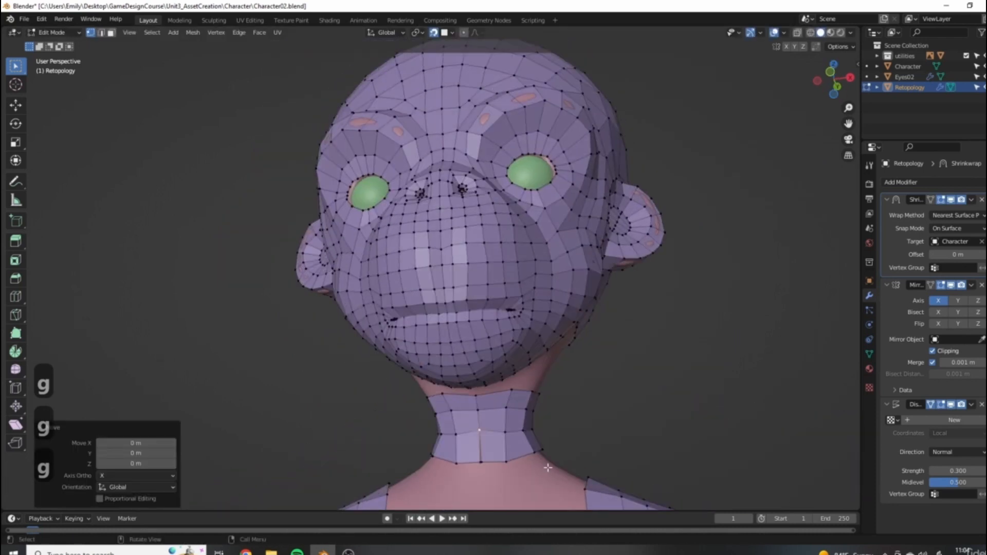
pyautogui.click(486, 458)
pyautogui.press('g')
pyautogui.click(486, 461)
pyautogui.press('g')
pyautogui.click(487, 464)
pyautogui.press('g')
pyautogui.click(481, 437)
# Step: Reposition the three vertices along the inner edge of the open area at the back of the head, just above the neck
pyautogui.moveTo(481, 437); pyautogui.dragTo(491, 463, button='middle')
pyautogui.scroll(-6, 520, 325)
pyautogui.moveTo(520, 326); pyautogui.dragTo(391, 336, button='middle')
pyautogui.scroll(5, 391, 336)
pyautogui.click(343, 314)
pyautogui.press('g')
pyautogui.click(364, 331)
pyautogui.click(345, 344)
pyautogui.press('g')
pyautogui.click(353, 347)
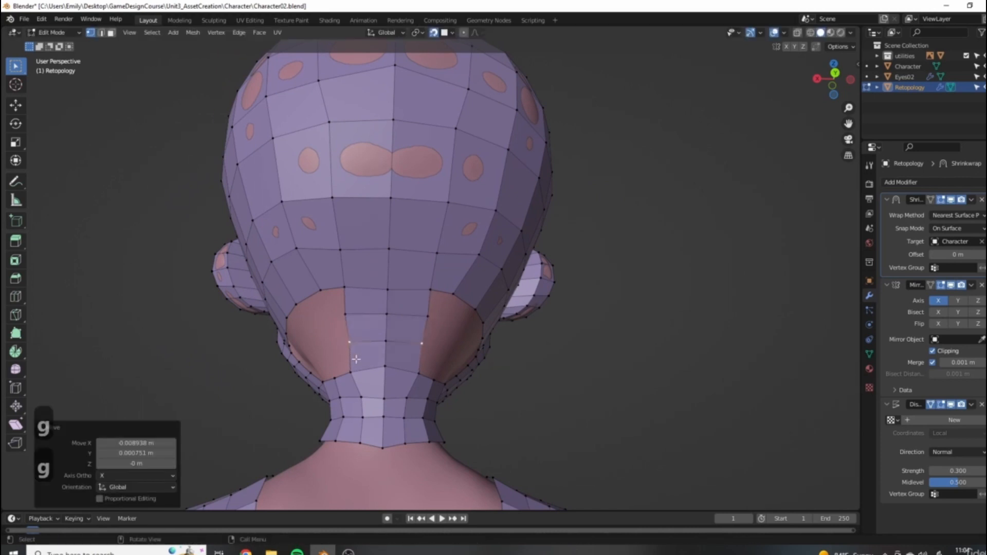
pyautogui.click(353, 374)
pyautogui.press('g')
pyautogui.click(345, 377)
# Step: Review the whole character from the front and sides to see which body areas still lack retopology
pyautogui.scroll(-5, 345, 376)
pyautogui.moveTo(344, 376); pyautogui.dragTo(585, 362, button='middle')
pyautogui.scroll(-4, 585, 362)
pyautogui.scroll(3, 537, 337)
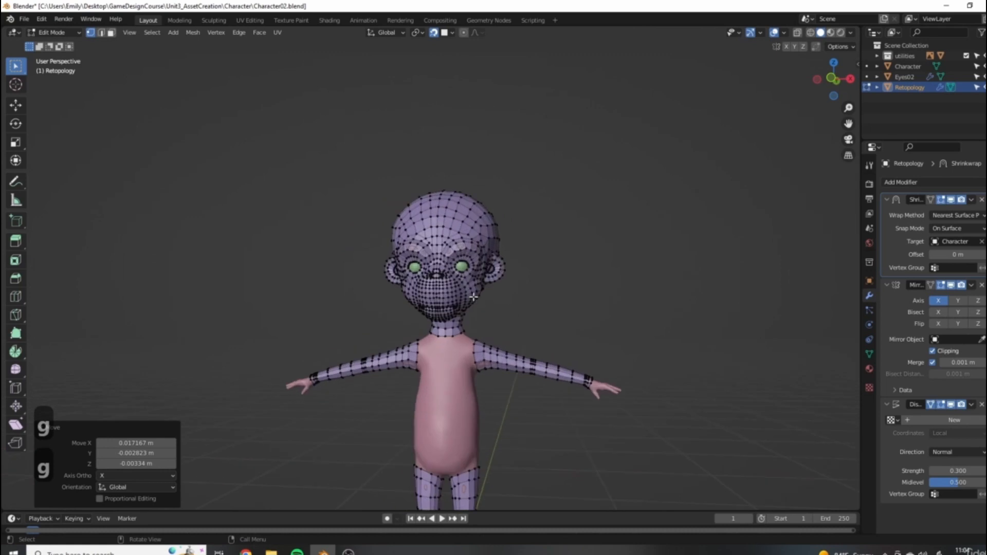
pyautogui.keyDown('shift'); pyautogui.moveTo(603, 269); pyautogui.dragTo(628, 161, button='middle'); pyautogui.keyUp('shift')
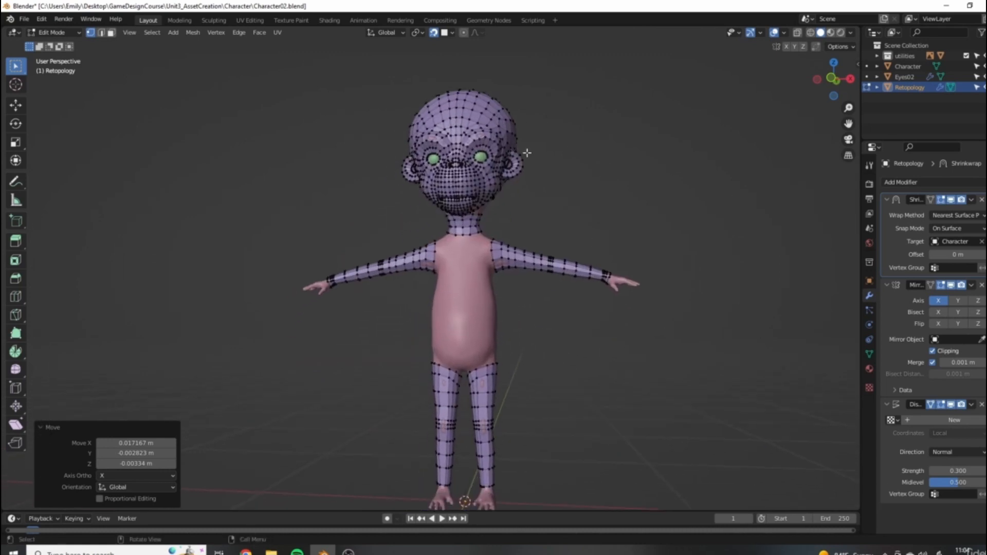
pyautogui.keyDown('shift'); pyautogui.scroll(-2, 684, 208); pyautogui.keyUp('shift')
pyautogui.moveTo(539, 295); pyautogui.dragTo(605, 278, button='middle')
pyautogui.scroll(-2, 546, 297)
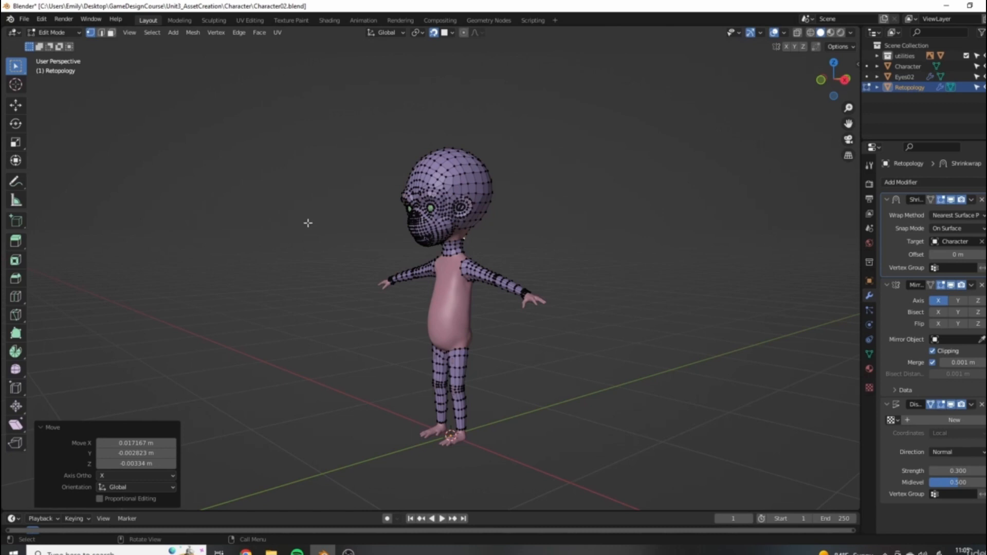
pyautogui.moveTo(386, 261); pyautogui.dragTo(447, 255, button='middle')
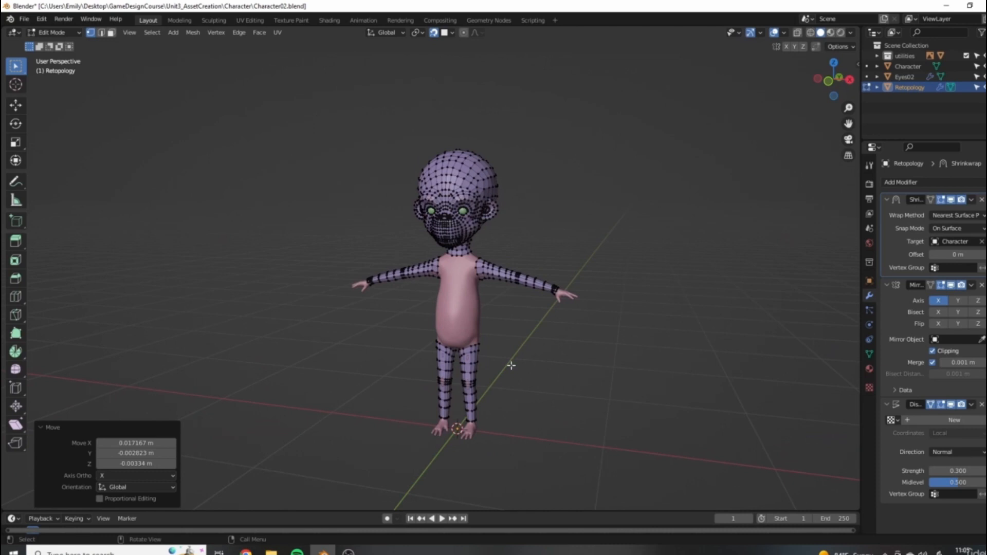
pyautogui.moveTo(577, 350); pyautogui.dragTo(407, 317, button='middle')
pyautogui.moveTo(452, 290); pyautogui.dragTo(406, 315, button='middle')
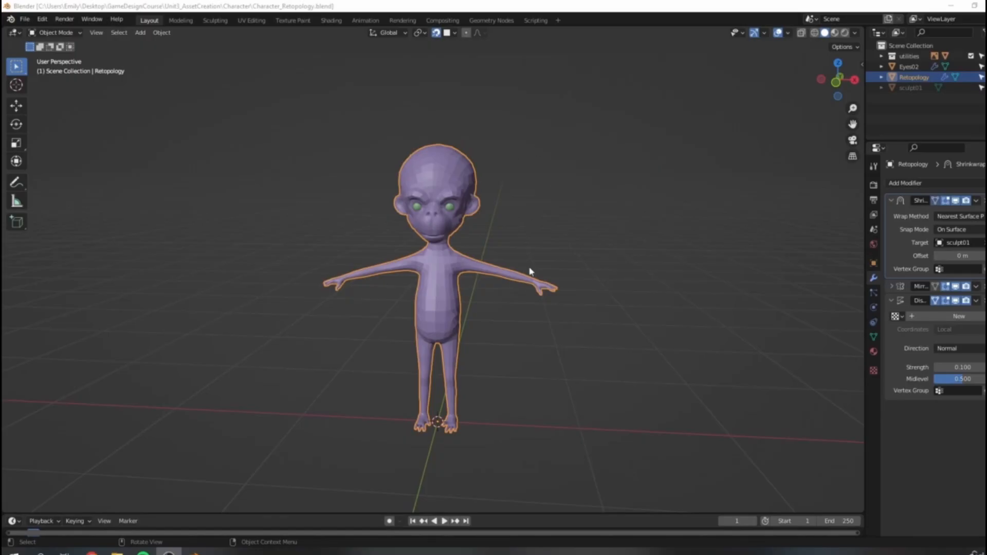
# Step: Examine the completed retopology mesh in Character_Retopology.blend from the front and sides, covering the head, torso and limbs
pyautogui.moveTo(531, 271); pyautogui.dragTo(367, 150, button='middle')
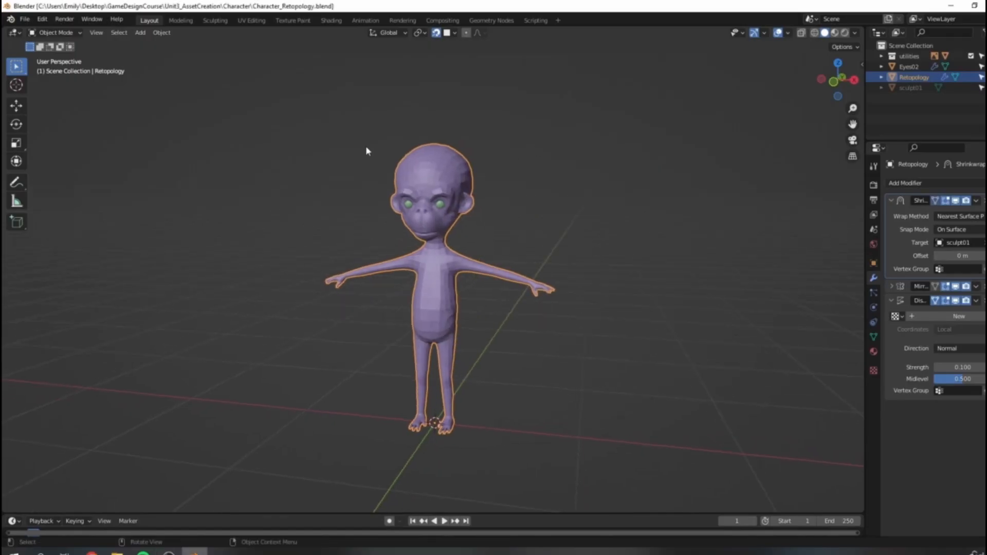
pyautogui.moveTo(647, 274); pyautogui.dragTo(412, 266, button='middle')
pyautogui.scroll(5, 392, 299)
pyautogui.scroll(-4, 355, 279)
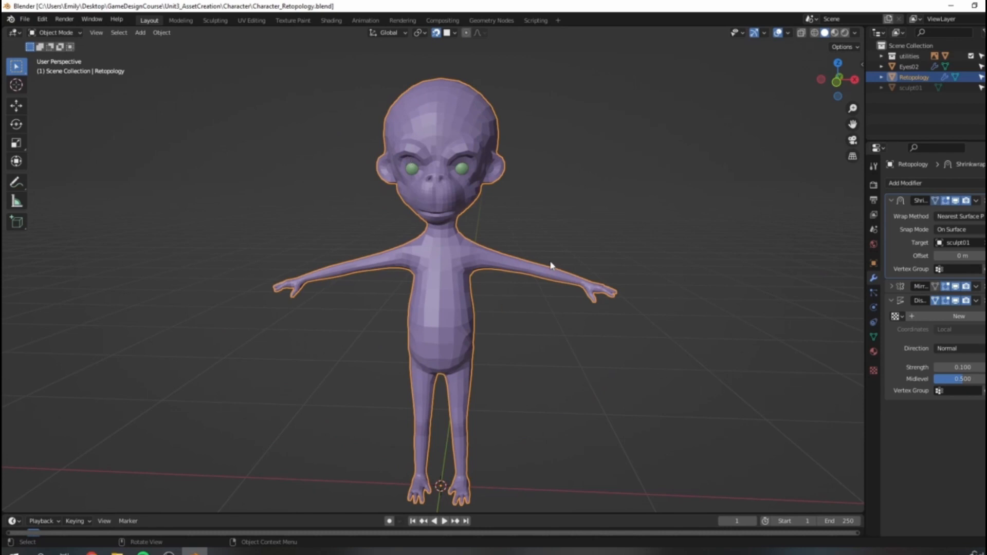
pyautogui.moveTo(538, 360); pyautogui.dragTo(465, 239, button='middle')
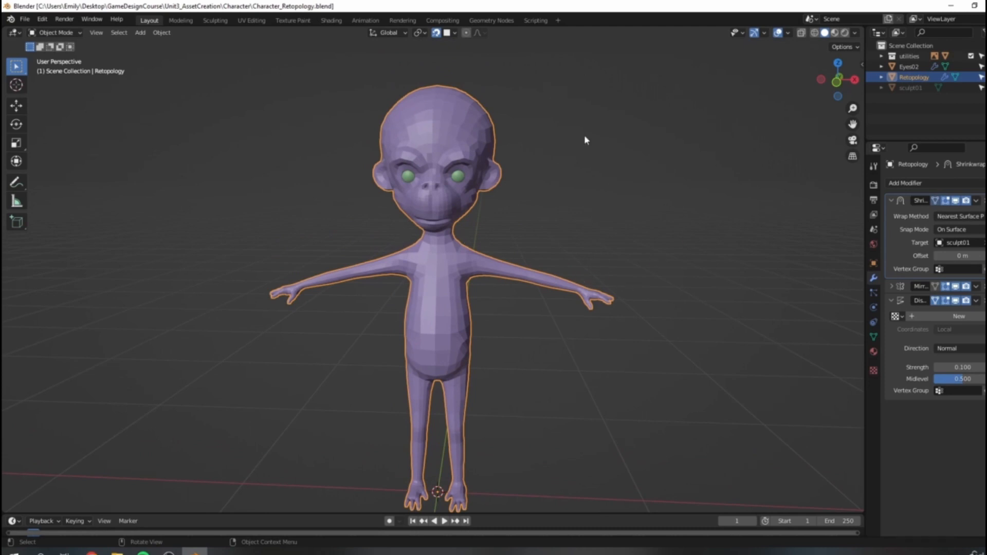
pyautogui.scroll(-2, 388, 147)
pyautogui.scroll(3, 469, 287)
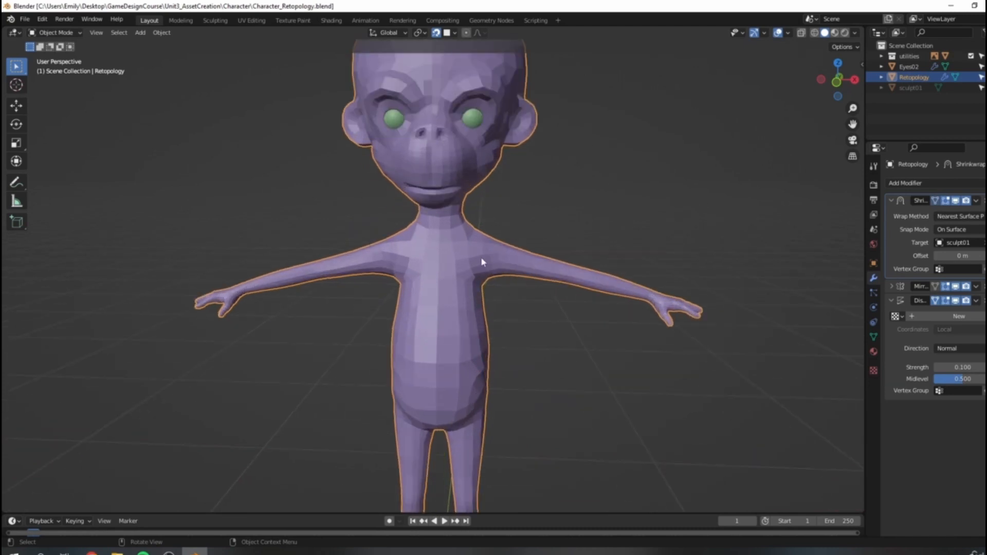
pyautogui.moveTo(387, 216); pyautogui.dragTo(385, 113, button='middle')
pyautogui.moveTo(301, 215); pyautogui.dragTo(308, 235, button='middle')
pyautogui.moveTo(421, 360); pyautogui.dragTo(472, 165, button='middle')
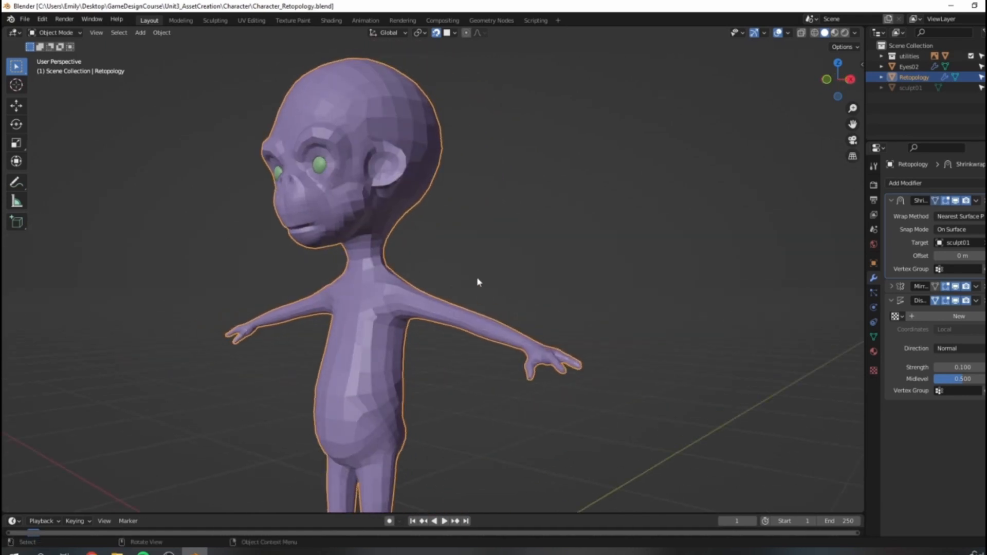
pyautogui.moveTo(447, 326); pyautogui.dragTo(452, 275, button='middle')
pyautogui.moveTo(511, 130); pyautogui.dragTo(546, 183, button='middle')
# Step: Remove the Displace modifier from the Retopology object
pyautogui.hotkey('ctrl', 'z')
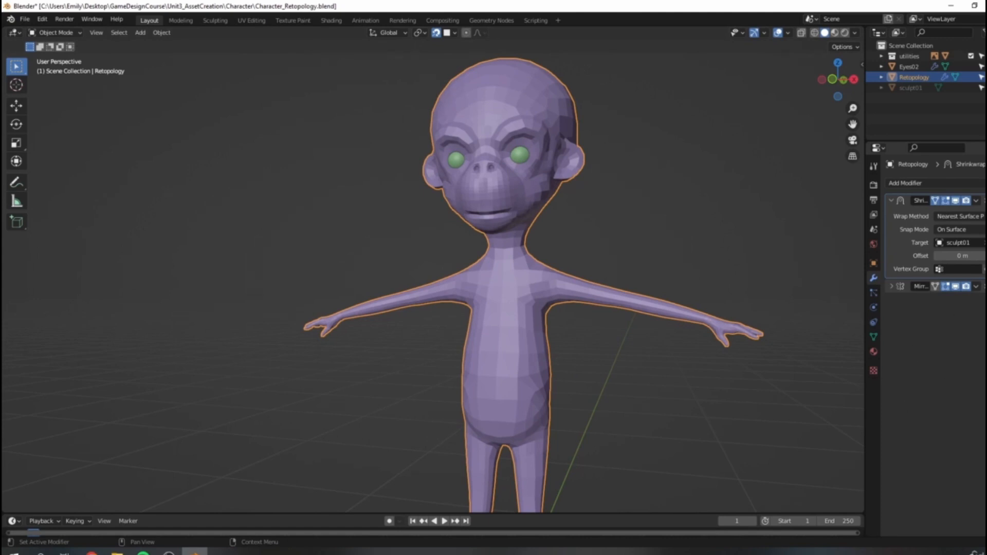
pyautogui.moveTo(607, 265); pyautogui.dragTo(578, 267, button='middle')
pyautogui.scroll(4, 564, 187)
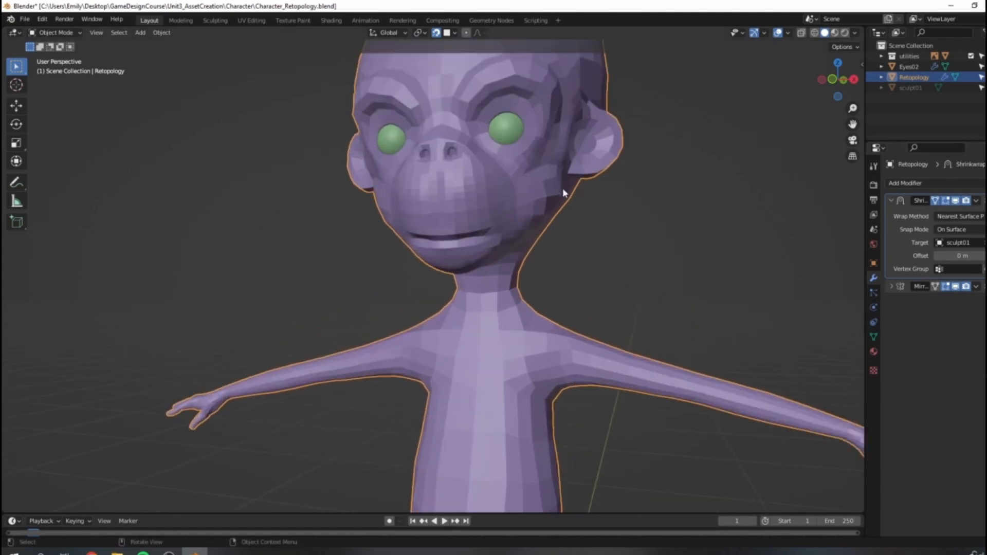
pyautogui.scroll(-4, 682, 226)
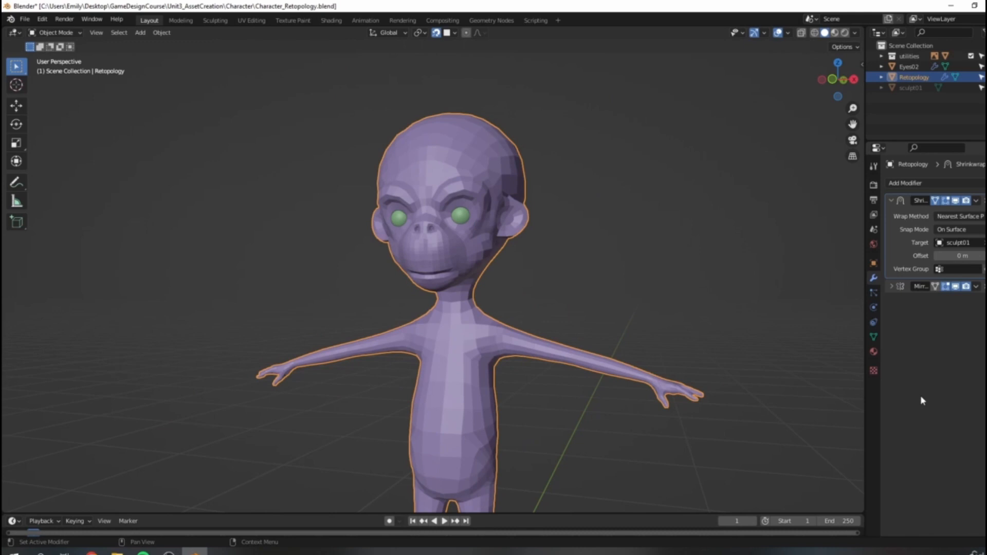
pyautogui.scroll(2, 520, 236)
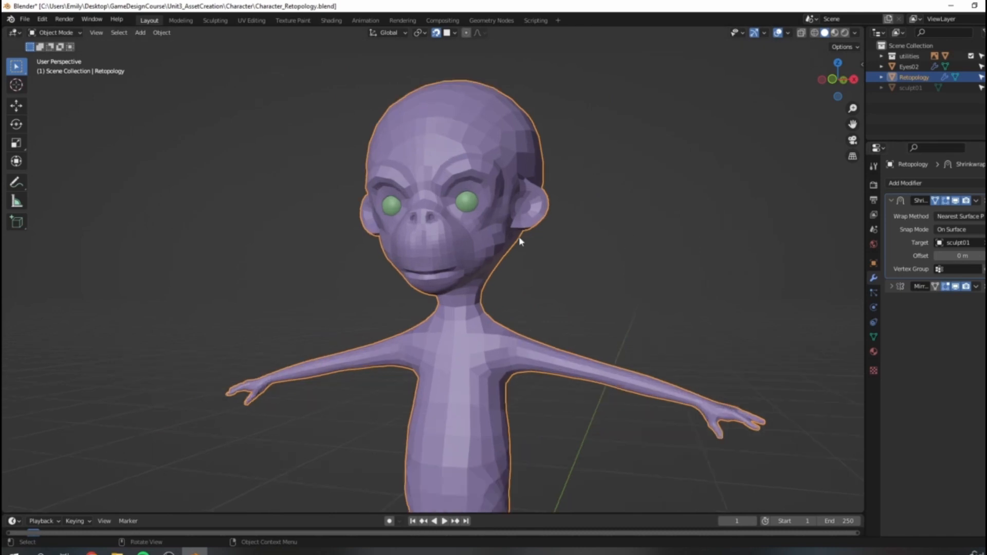
# Step: Apply smooth shading to the Retopology object
pyautogui.moveTo(571, 216); pyautogui.dragTo(550, 189)
pyautogui.keyDown('shift'); pyautogui.moveTo(551, 190); pyautogui.dragTo(581, 245, button='middle'); pyautogui.keyUp('shift')
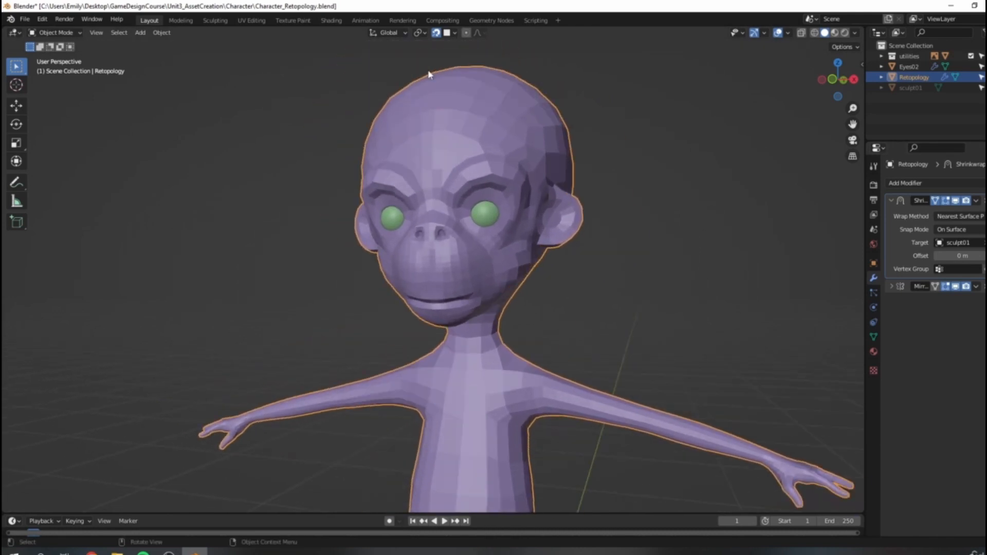
pyautogui.rightClick(487, 144)
pyautogui.moveTo(381, 105); pyautogui.dragTo(513, 236, button='middle')
pyautogui.click(459, 141)
pyautogui.scroll(3, 504, 196)
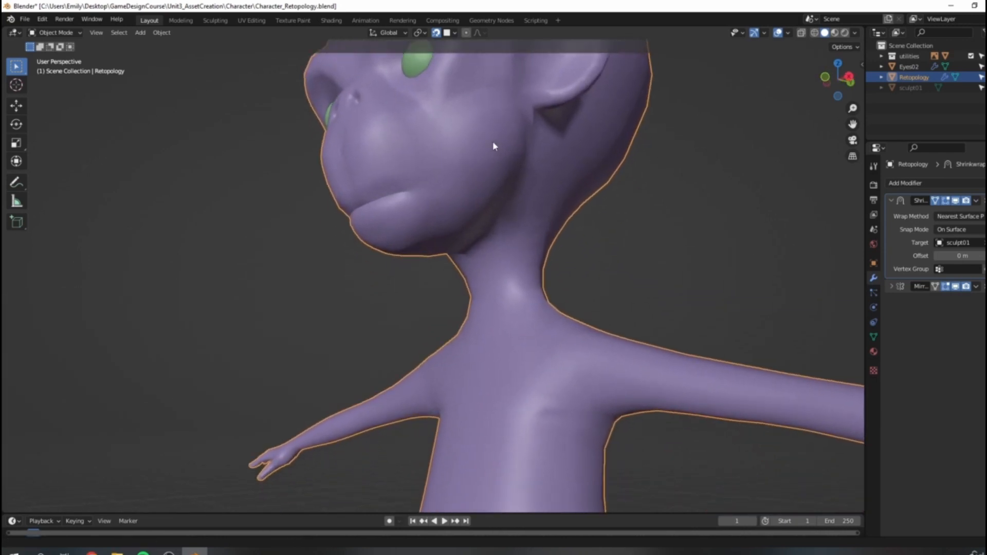
# Step: Examine the centre seam on the belly of the smooth-shaded body up close
pyautogui.scroll(-5, 502, 293)
pyautogui.press('KP_1')
pyautogui.scroll(4, 489, 385)
pyautogui.keyDown('shift'); pyautogui.moveTo(489, 386); pyautogui.dragTo(477, 204, button='middle'); pyautogui.keyUp('shift')
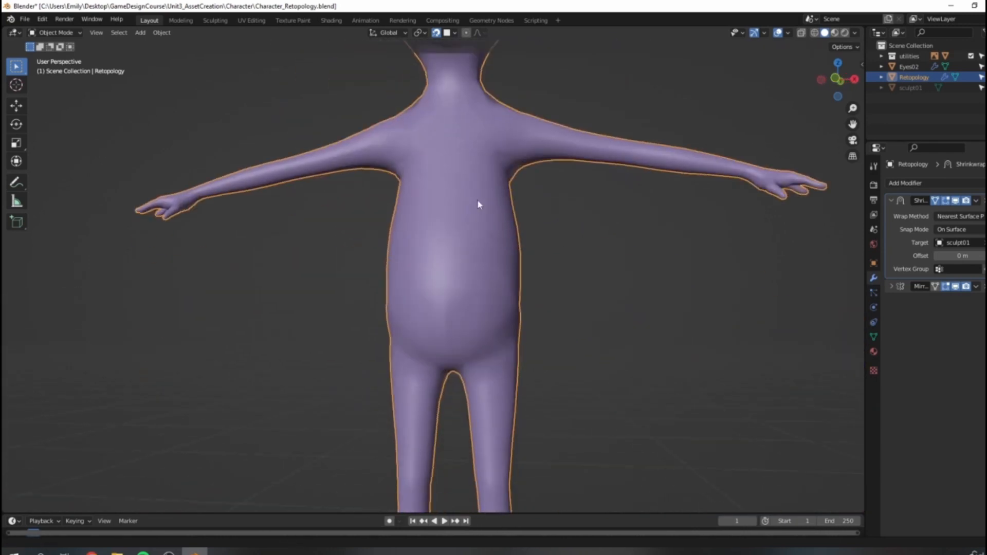
pyautogui.scroll(2, 497, 341)
pyautogui.moveTo(455, 323); pyautogui.dragTo(492, 293, button='middle')
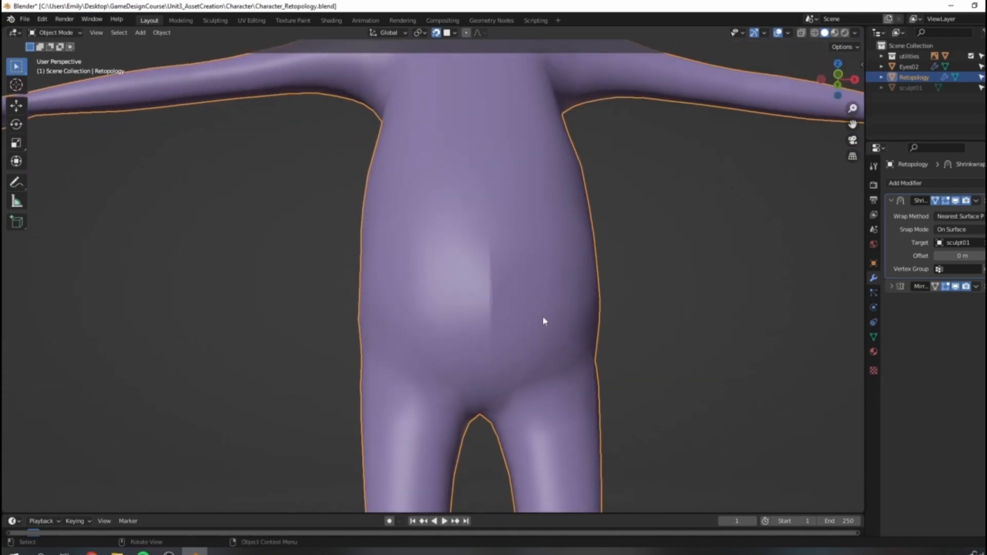
pyautogui.moveTo(544, 321); pyautogui.dragTo(562, 309, button='middle')
pyautogui.press('Tab')
pyautogui.press('Tab')
pyautogui.moveTo(463, 309); pyautogui.dragTo(514, 309, button='middle')
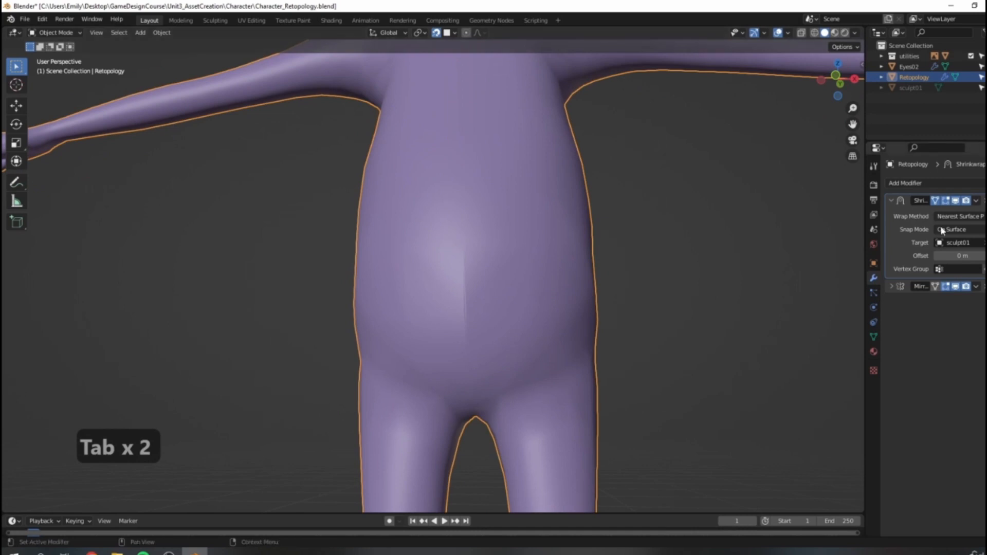
# Step: Expand the Mirror modifier's settings and review the smooth-shaded character from the front and side
pyautogui.scroll(-4, 603, 203)
pyautogui.moveTo(603, 203); pyautogui.dragTo(453, 199, button='middle')
pyautogui.scroll(2, 453, 199)
pyautogui.scroll(-3, 527, 224)
pyautogui.moveTo(526, 224); pyautogui.dragTo(656, 165, button='middle')
pyautogui.scroll(3, 459, 249)
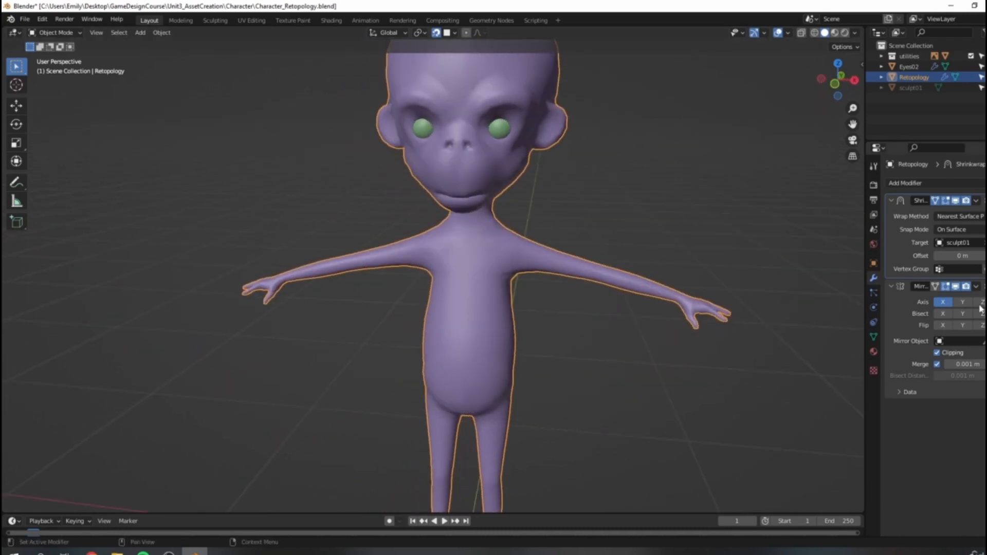
pyautogui.moveTo(502, 267); pyautogui.dragTo(436, 138, button='middle')
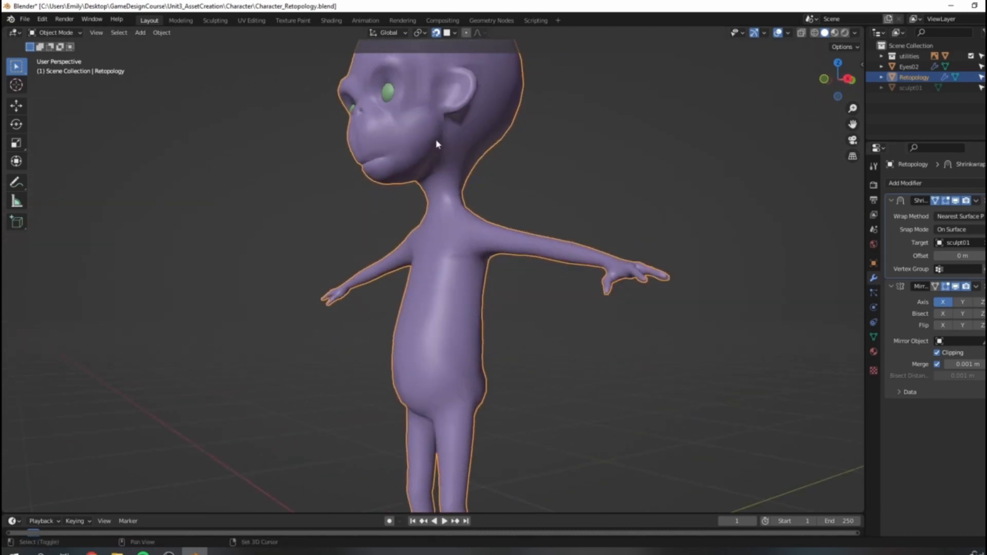
pyautogui.scroll(2, 441, 231)
# Step: Enter Edit Mode on the Retopology mesh and inspect the edge flow around the torso, back of the head and jaw
pyautogui.press('Tab')
pyautogui.moveTo(424, 263); pyautogui.dragTo(474, 260, button='middle')
pyautogui.keyDown('shift'); pyautogui.moveTo(566, 286); pyautogui.dragTo(505, 363, button='middle'); pyautogui.keyUp('shift')
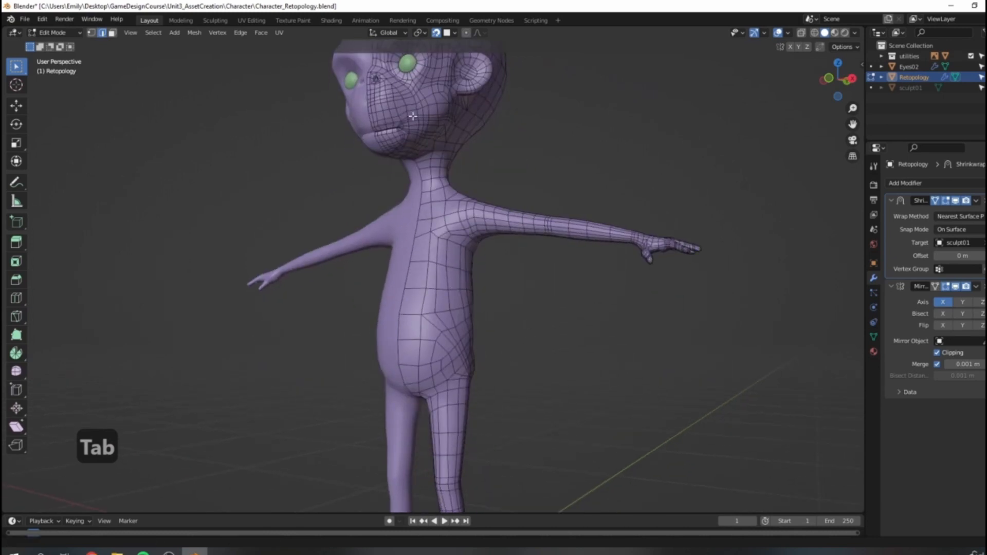
pyautogui.moveTo(405, 112); pyautogui.dragTo(419, 186, button='middle')
pyautogui.moveTo(525, 274); pyautogui.dragTo(464, 268, button='middle')
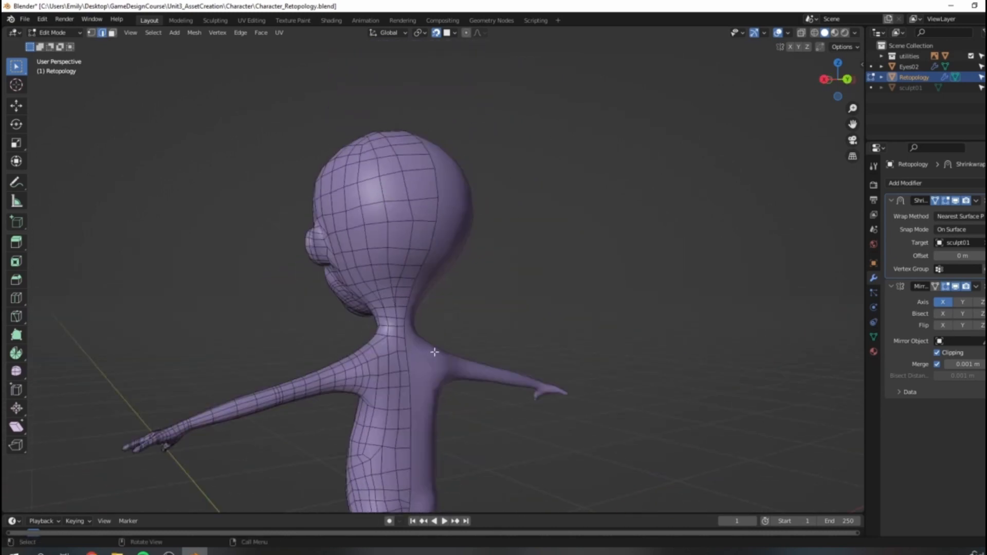
pyautogui.moveTo(356, 275); pyautogui.dragTo(454, 258, button='middle')
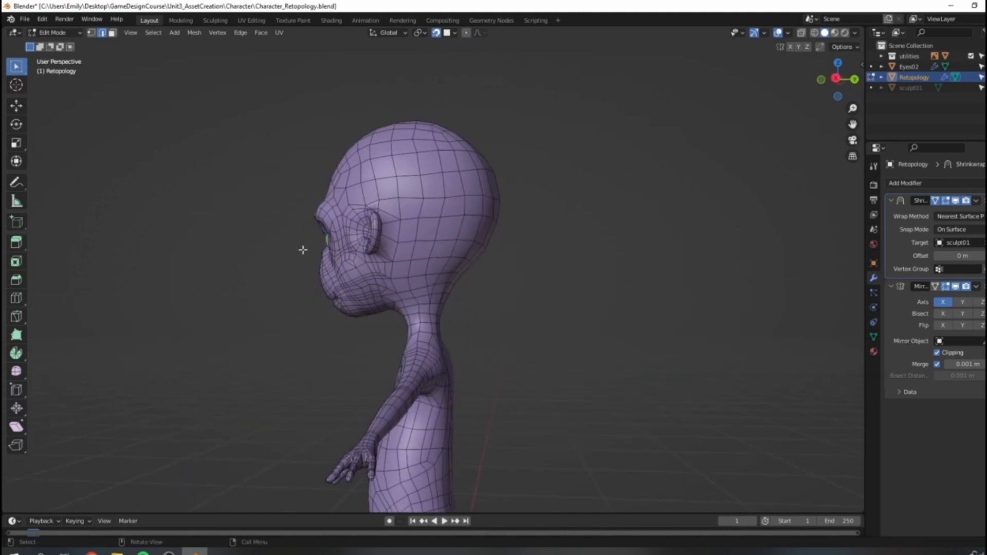
pyautogui.moveTo(377, 309); pyautogui.dragTo(422, 231, button='middle')
pyautogui.scroll(5, 426, 205)
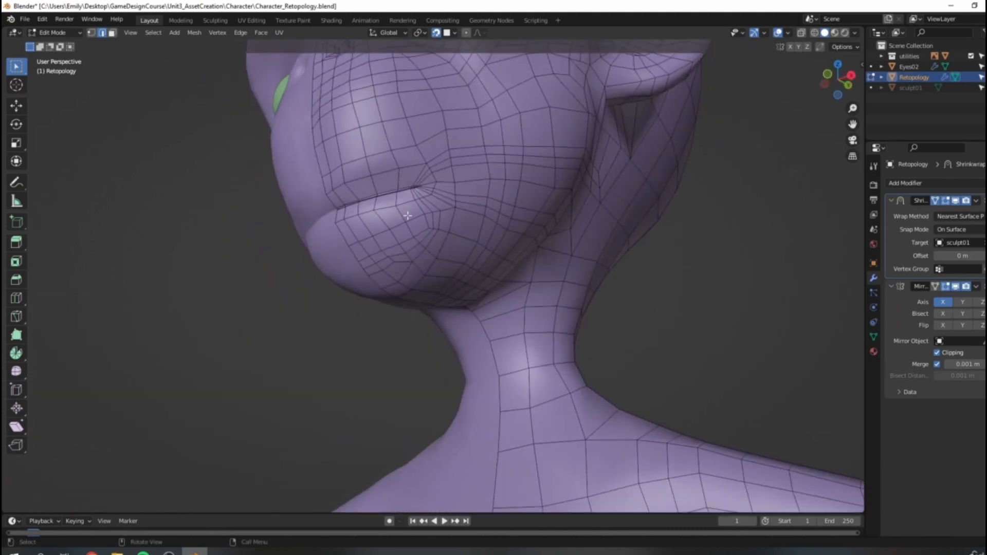
pyautogui.scroll(2, 435, 185)
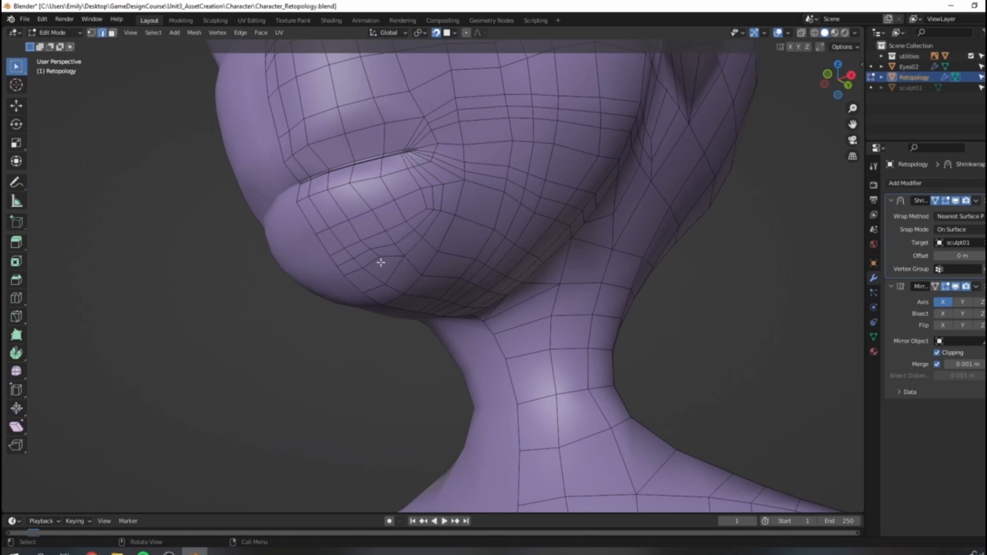
# Step: Switch to vertex selection and inspect the clustered vertices at the corner of the mouth
pyautogui.click(91, 32)
pyautogui.keyDown('shift'); pyautogui.moveTo(435, 171); pyautogui.dragTo(417, 215, button='middle'); pyautogui.keyUp('shift')
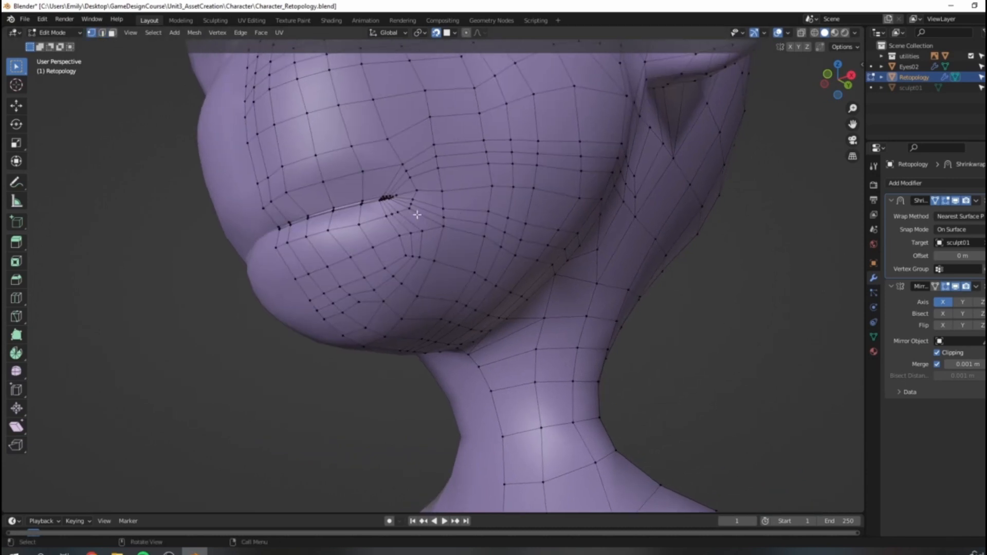
pyautogui.scroll(5, 417, 199)
pyautogui.keyDown('shift'); pyautogui.moveTo(423, 92); pyautogui.dragTo(464, 204, button='middle'); pyautogui.keyUp('shift')
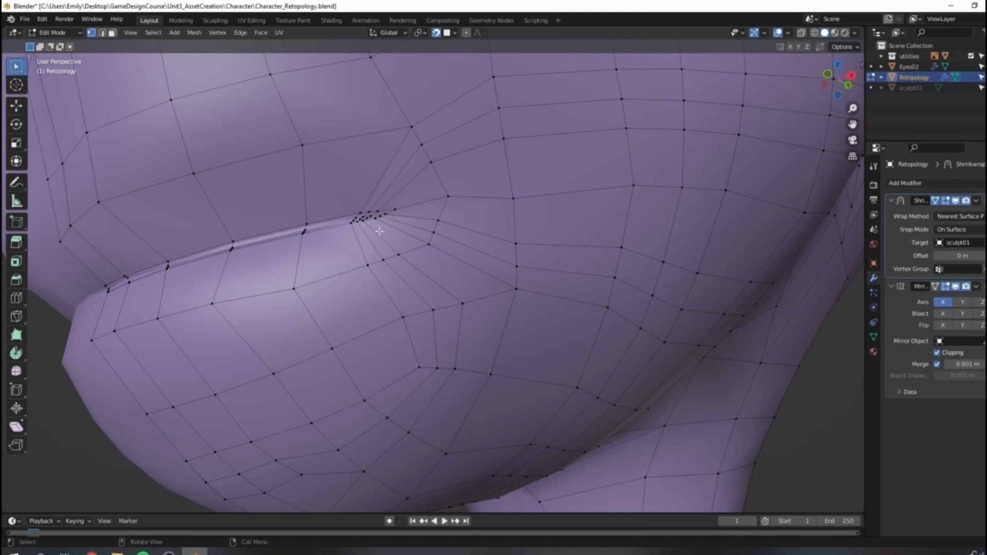
# Step: Return to Object Mode and add a Subdivision Surface modifier to the Retopology mesh with the viewport level set to 2
pyautogui.scroll(-6, 381, 221)
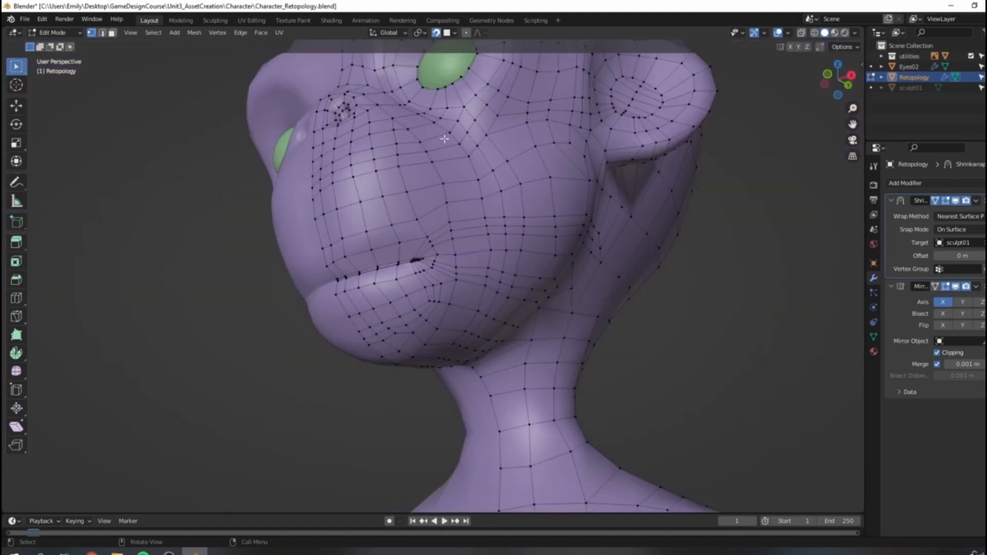
pyautogui.scroll(5, 434, 255)
pyautogui.keyDown('shift'); pyautogui.moveTo(402, 183); pyautogui.dragTo(408, 211, button='middle'); pyautogui.keyUp('shift')
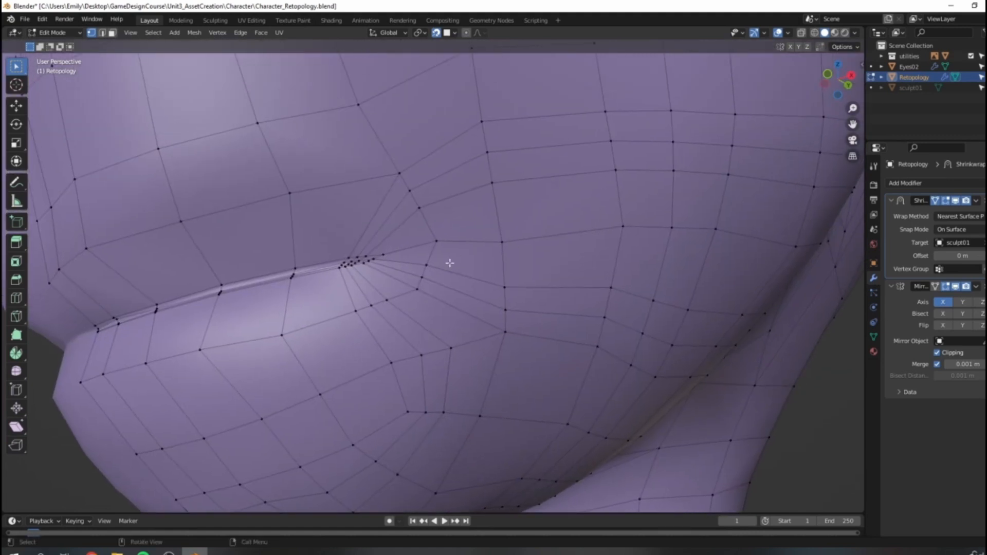
pyautogui.scroll(-5, 347, 252)
pyautogui.press('Tab')
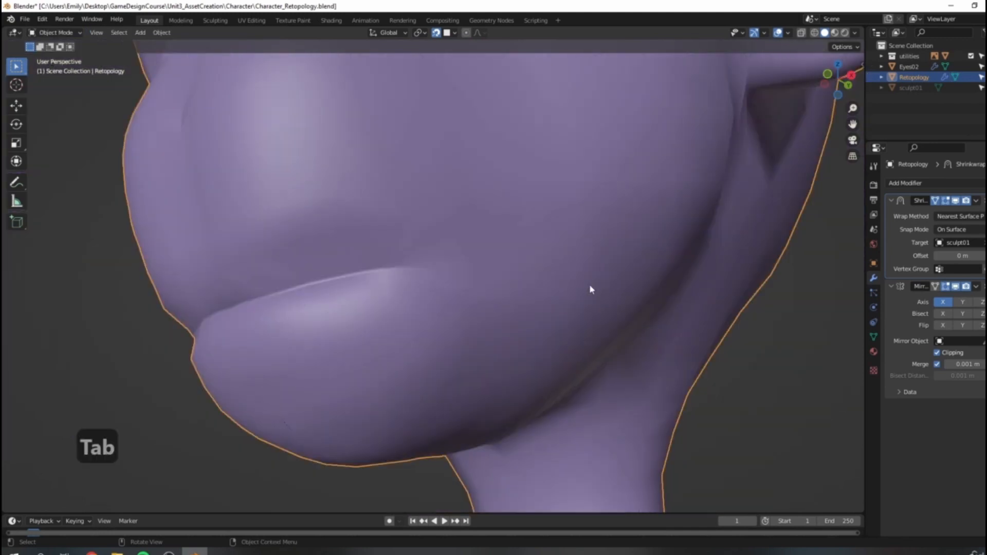
pyautogui.scroll(-6, 519, 236)
pyautogui.moveTo(493, 229); pyautogui.dragTo(574, 283, button='middle')
pyautogui.click(900, 184)
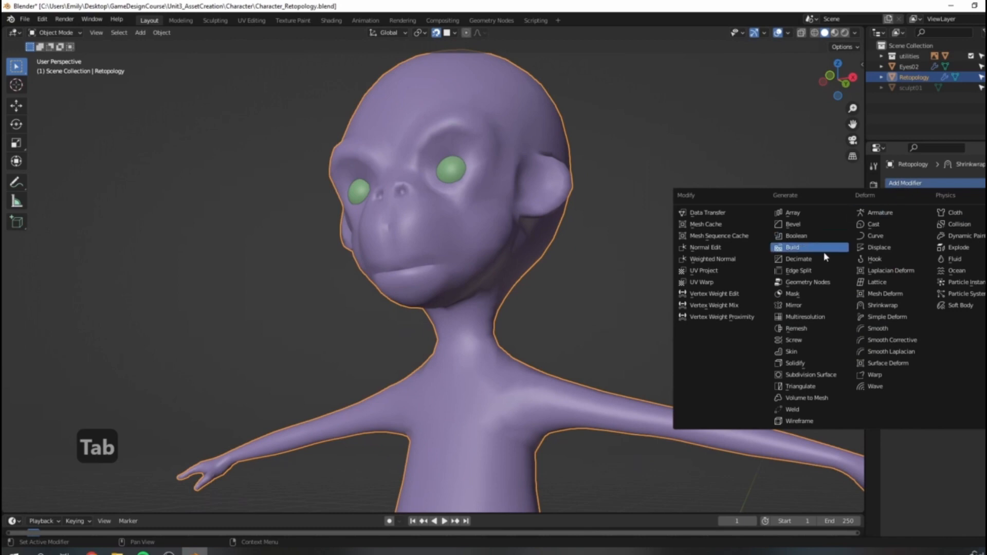
pyautogui.click(822, 377)
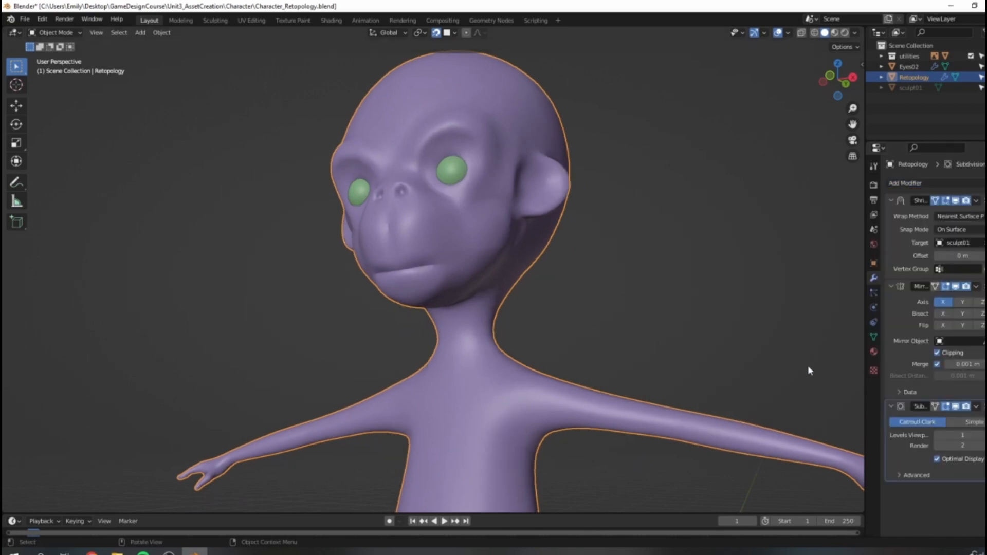
pyautogui.moveTo(807, 365); pyautogui.dragTo(786, 363, button='middle')
pyautogui.hotkey('ctrl', '2')
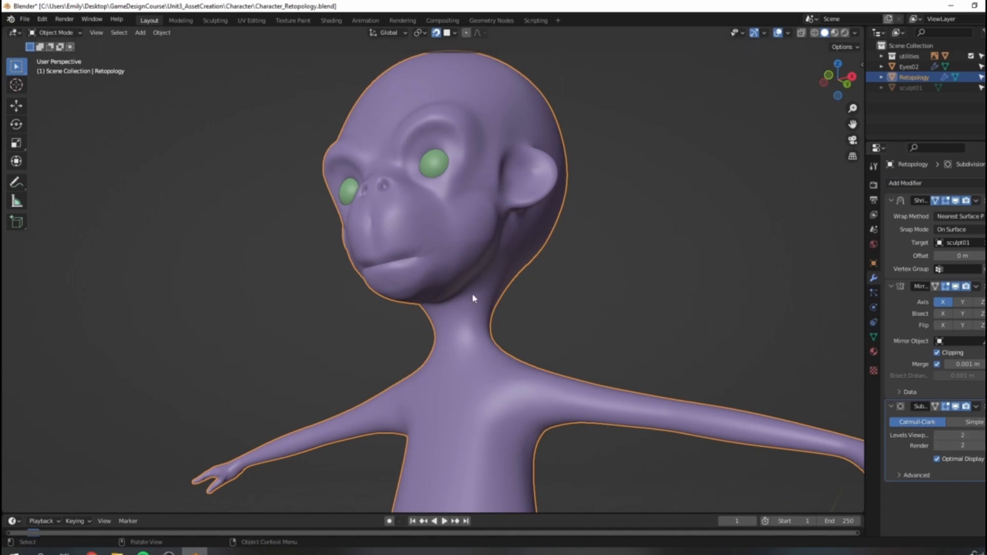
# Step: Inspect the subdivided head around the mouth corner, jaw and ear from several angles
pyautogui.scroll(5, 426, 205)
pyautogui.moveTo(332, 176); pyautogui.dragTo(505, 274, button='middle')
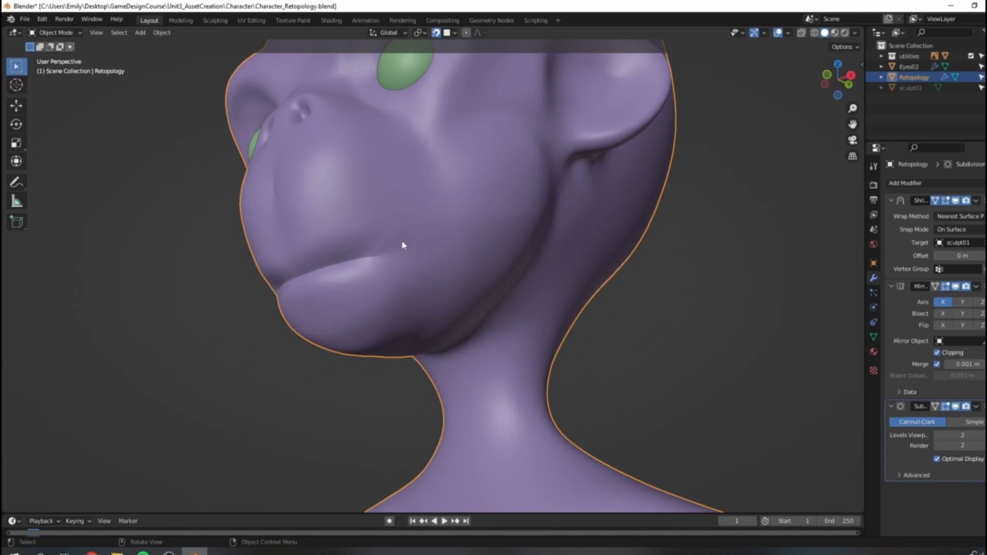
pyautogui.moveTo(403, 245); pyautogui.dragTo(553, 344, button='middle')
pyautogui.moveTo(513, 306); pyautogui.dragTo(416, 290, button='middle')
pyautogui.scroll(-5, 451, 287)
pyautogui.scroll(3, 486, 297)
# Step: Enter Edit Mode and select the edge loop that runs through the mouth corner and across the cheek
pyautogui.press('Tab')
pyautogui.scroll(9, 502, 284)
pyautogui.keyDown('shift'); pyautogui.moveTo(558, 286); pyautogui.dragTo(441, 256, button='middle'); pyautogui.keyUp('shift')
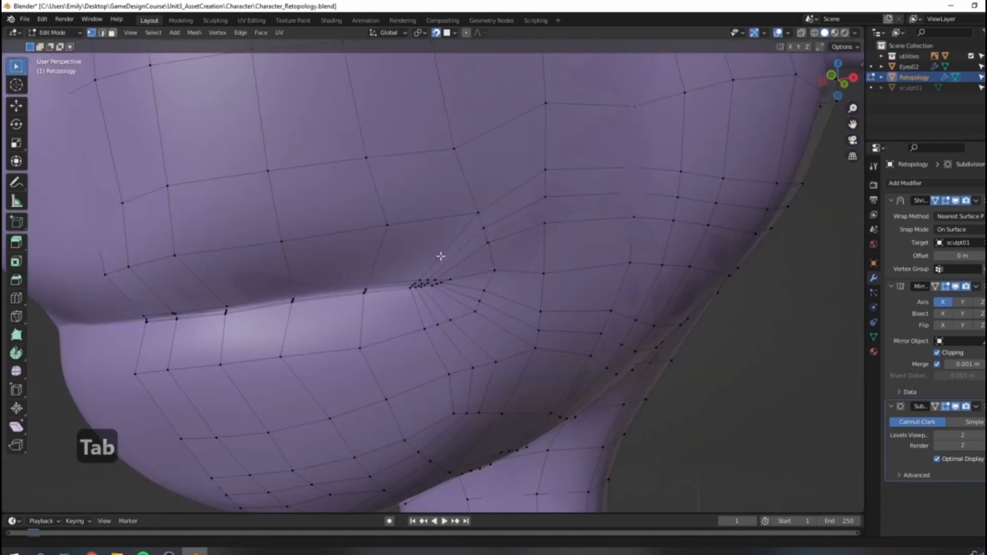
pyautogui.scroll(-8, 441, 256)
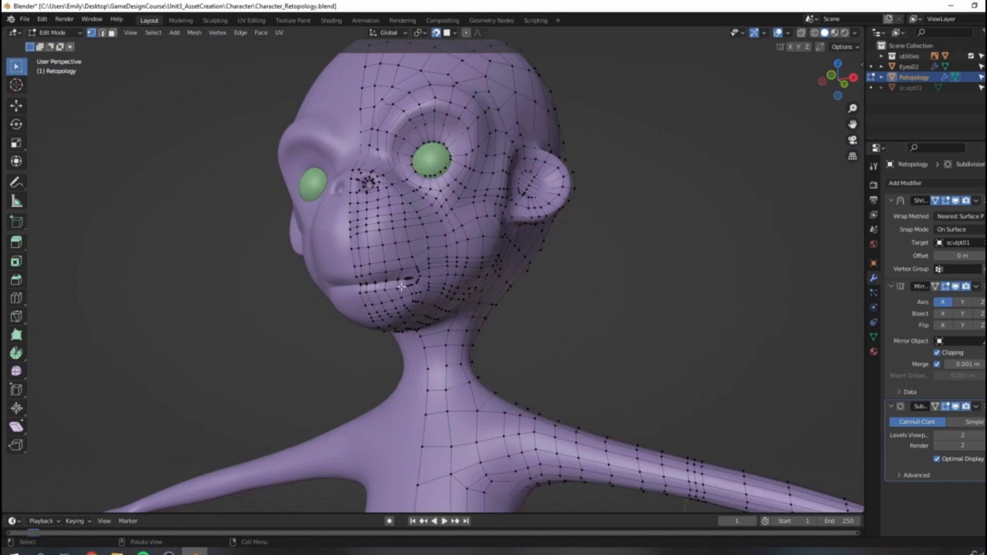
pyautogui.scroll(5, 493, 279)
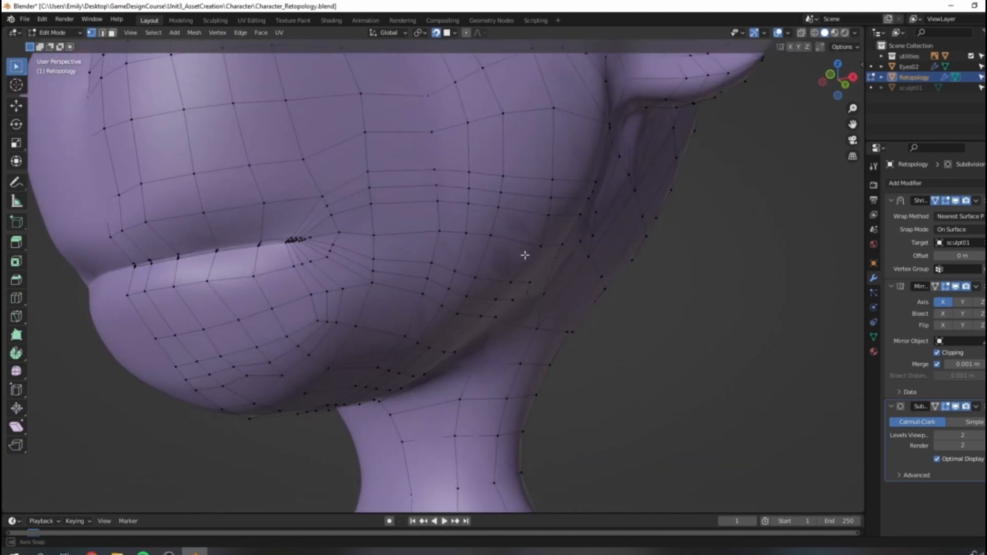
pyautogui.keyDown('alt'); pyautogui.click(341, 204); pyautogui.keyUp('alt')
pyautogui.scroll(-5, 341, 203)
pyautogui.moveTo(341, 203); pyautogui.dragTo(412, 289, button='middle')
pyautogui.scroll(6, 413, 288)
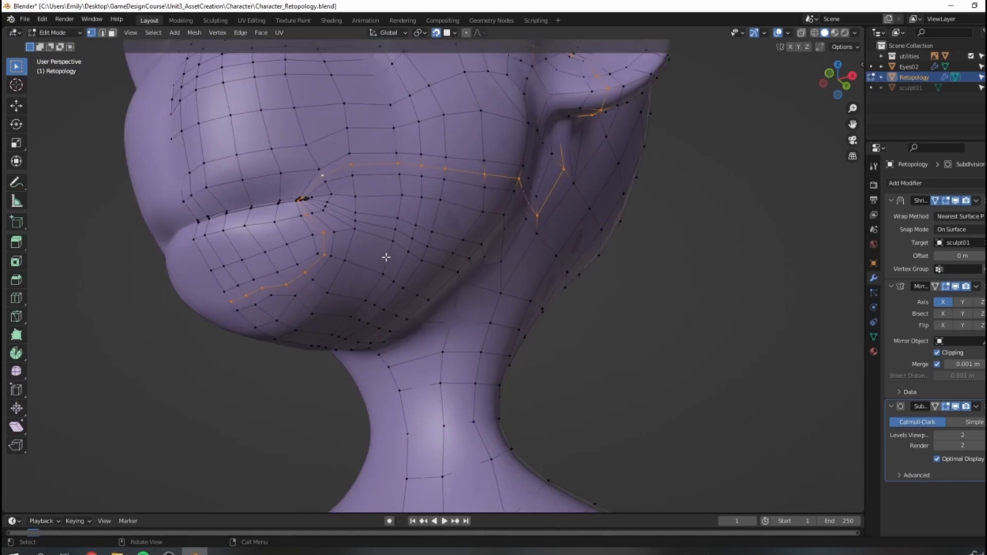
# Step: Trace the selected edge loop from the mouth corner along the jaw and around the ear
pyautogui.scroll(-4, 361, 217)
pyautogui.moveTo(360, 217); pyautogui.dragTo(469, 367, button='middle')
pyautogui.scroll(3, 537, 201)
pyautogui.moveTo(369, 230); pyautogui.dragTo(445, 243, button='middle')
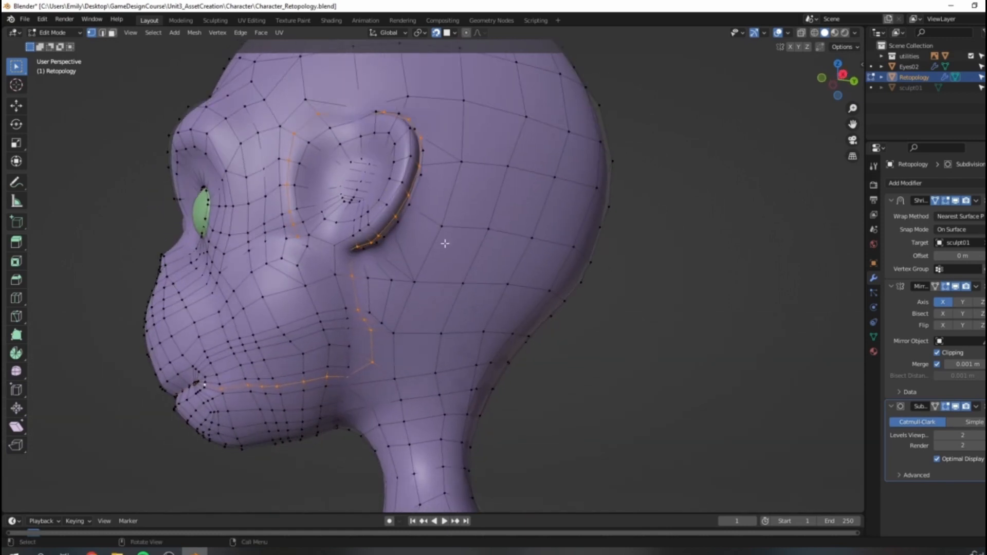
pyautogui.moveTo(399, 111); pyautogui.dragTo(374, 181, button='middle')
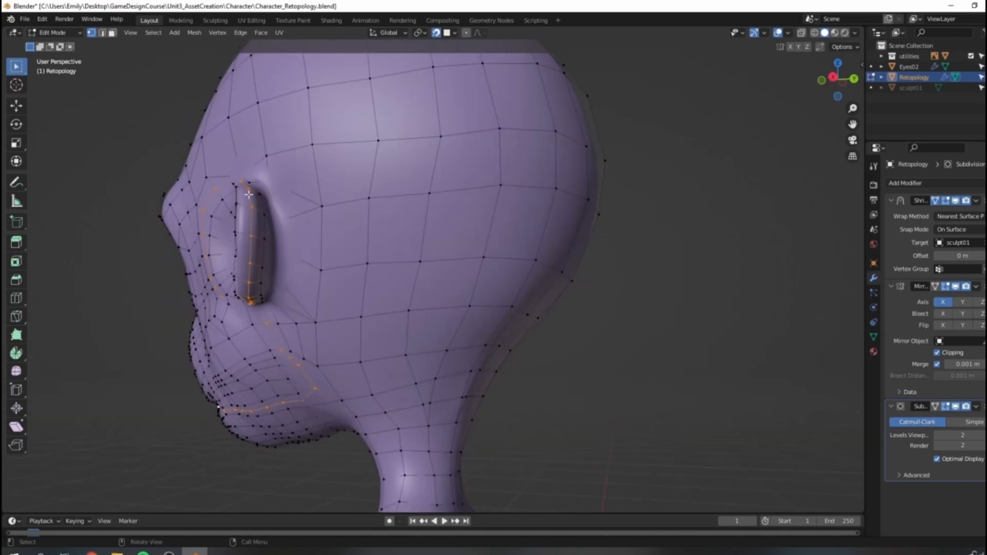
pyautogui.moveTo(249, 194); pyautogui.dragTo(392, 255, button='middle')
pyautogui.moveTo(335, 197); pyautogui.dragTo(425, 221, button='middle')
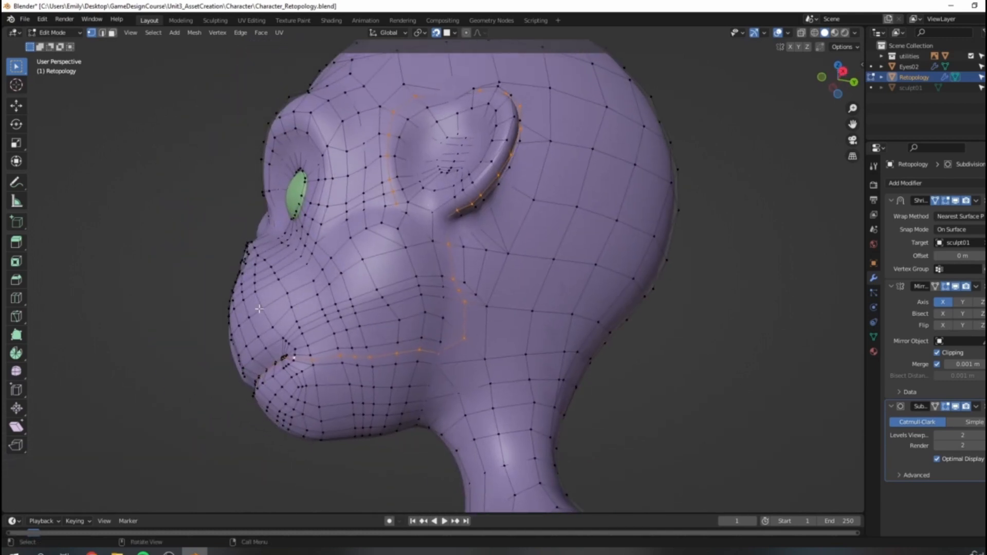
pyautogui.moveTo(484, 308); pyautogui.dragTo(479, 390, button='middle')
pyautogui.scroll(1, 495, 369)
pyautogui.moveTo(476, 282); pyautogui.dragTo(233, 282, button='middle')
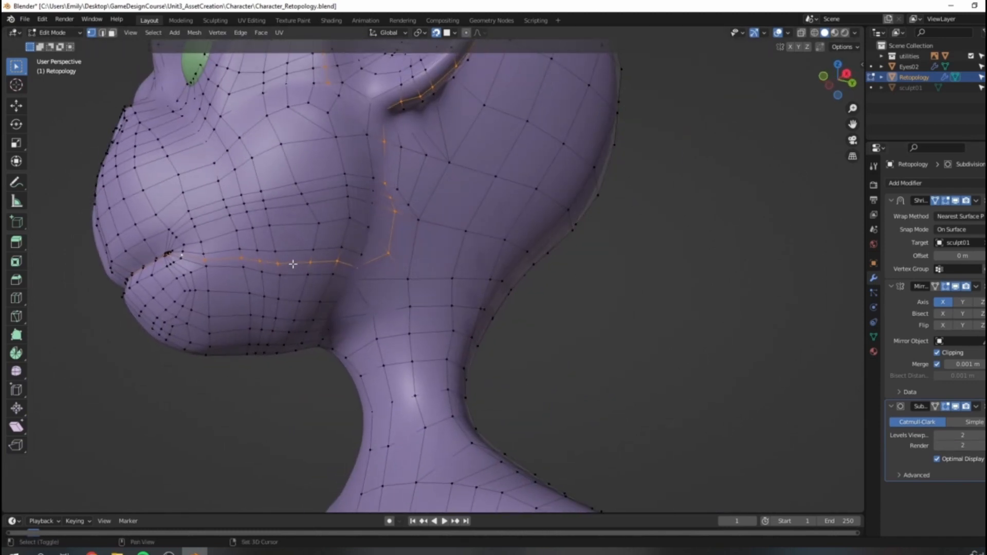
pyautogui.keyDown('shift'); pyautogui.moveTo(293, 263); pyautogui.dragTo(345, 255, button='middle'); pyautogui.keyUp('shift')
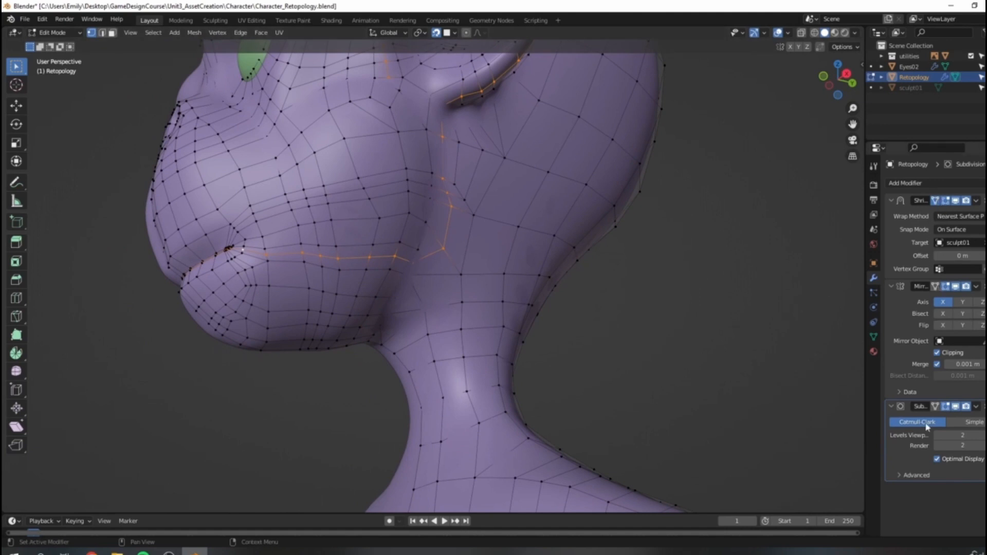
# Step: Turn on the Subdivision modifier's On Cage display and compare the cheek and jaw edge flow with and without it
pyautogui.click(937, 407)
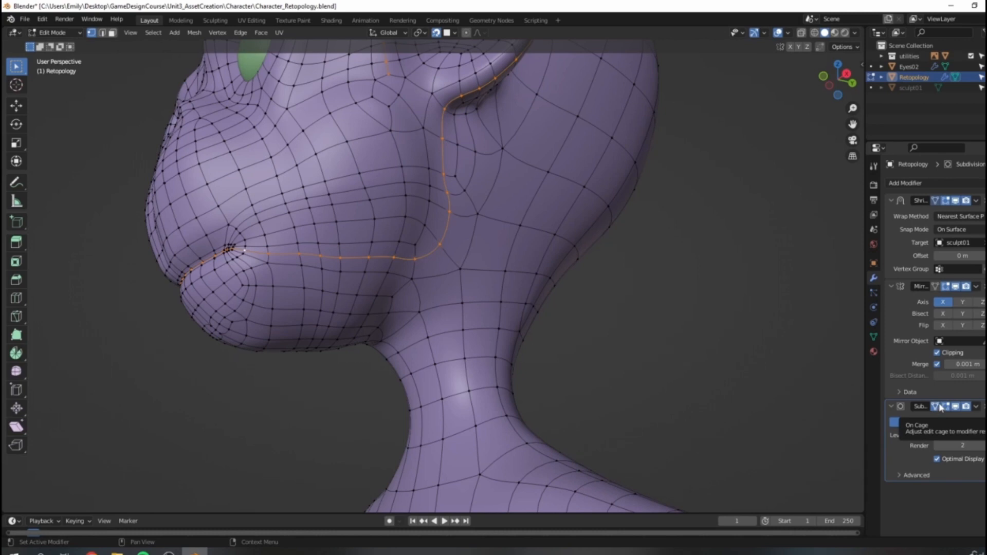
pyautogui.scroll(2, 460, 137)
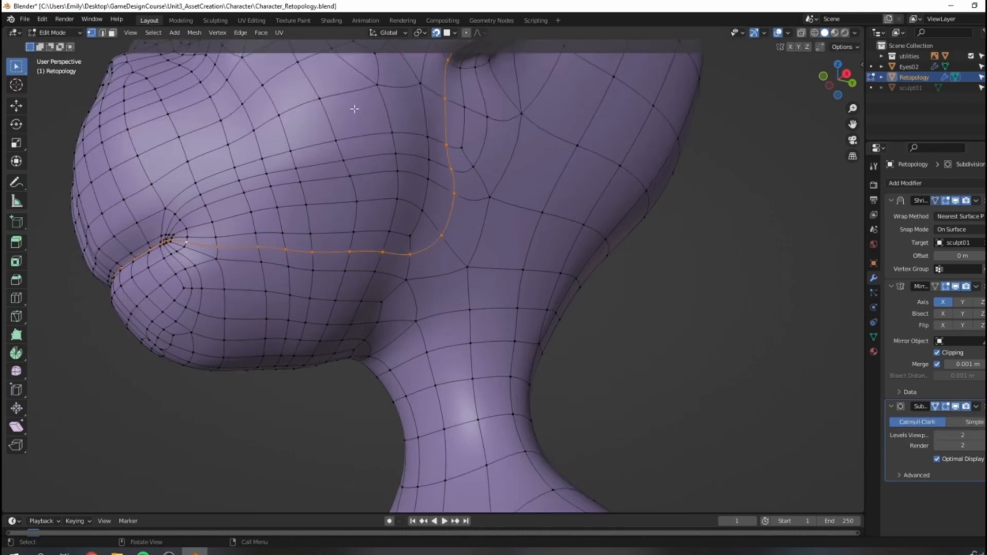
pyautogui.keyDown('shift'); pyautogui.moveTo(463, 235); pyautogui.dragTo(548, 239, button='middle'); pyautogui.keyUp('shift')
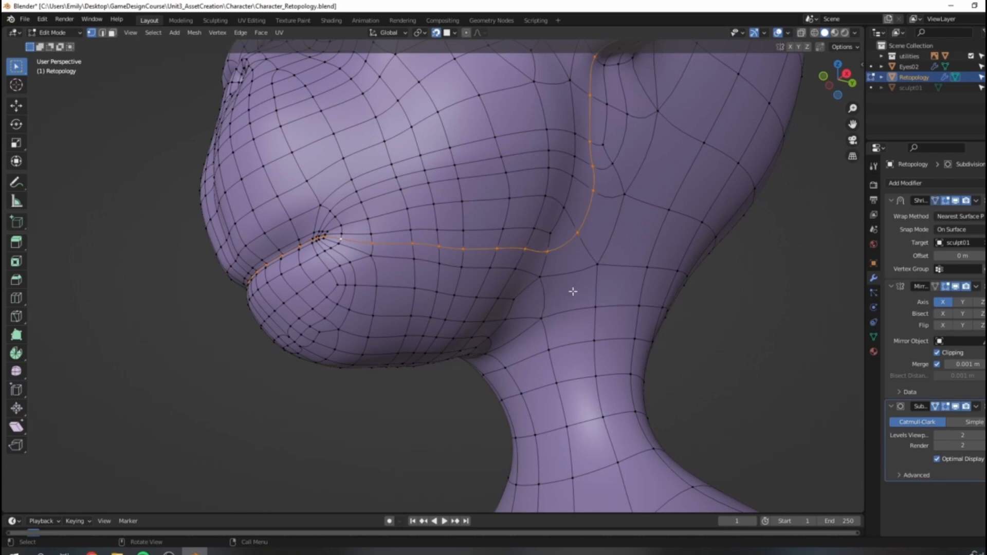
pyautogui.moveTo(459, 287); pyautogui.dragTo(600, 326, button='middle')
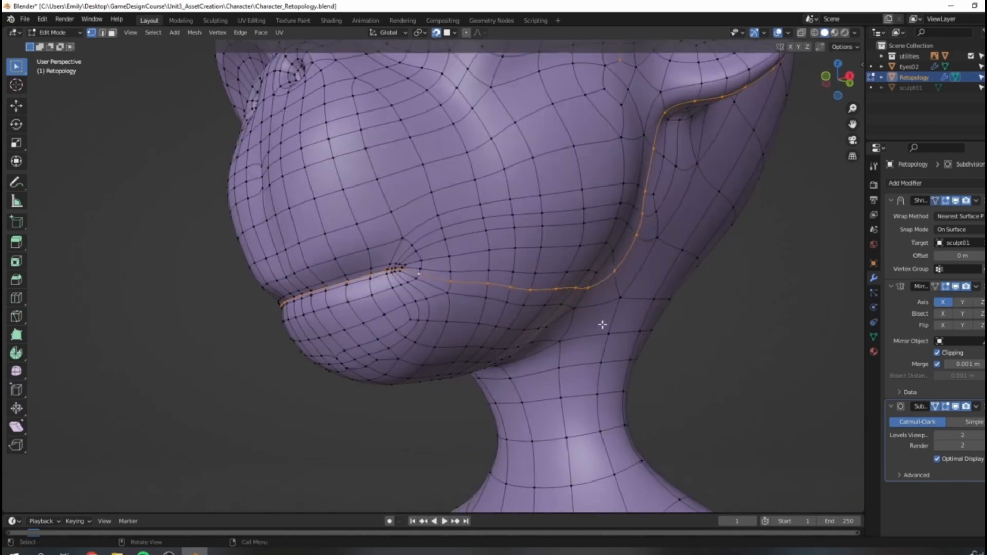
pyautogui.click(935, 406)
pyautogui.scroll(5, 566, 278)
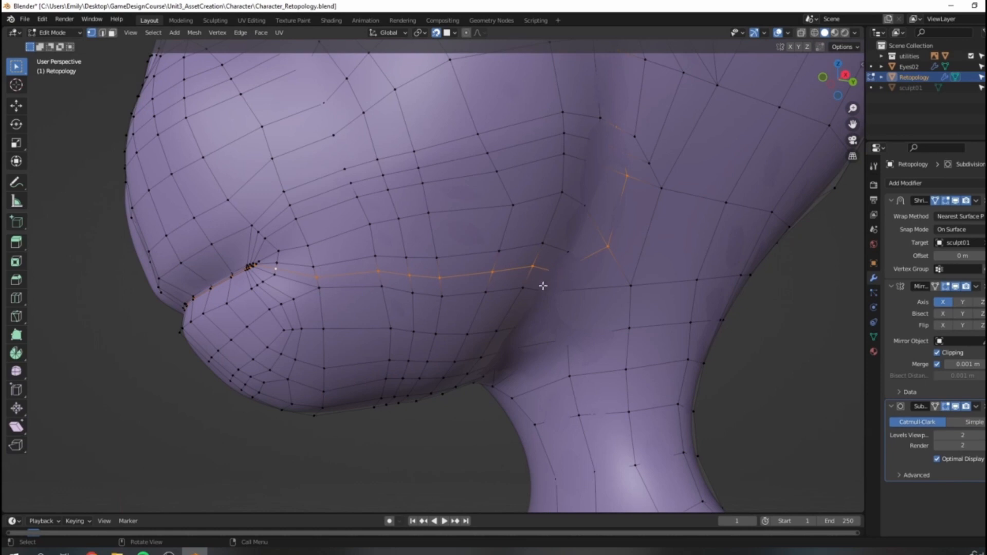
pyautogui.click(935, 406)
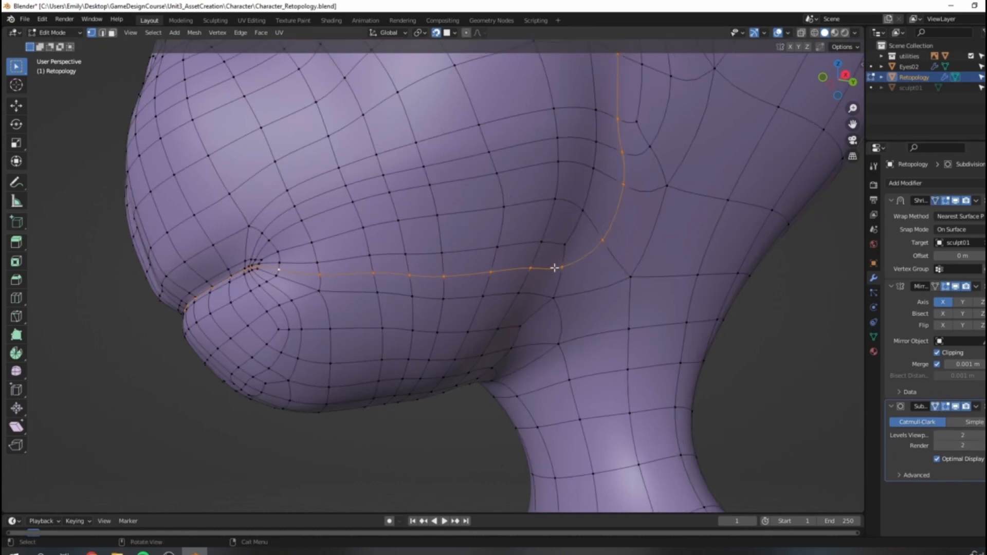
# Step: Select the edge path from the jaw below the ear through the mouth corner to the centre of the lips and delete it as an edge loop
pyautogui.moveTo(559, 270); pyautogui.dragTo(456, 302, button='middle')
pyautogui.moveTo(512, 248); pyautogui.dragTo(533, 287, button='middle')
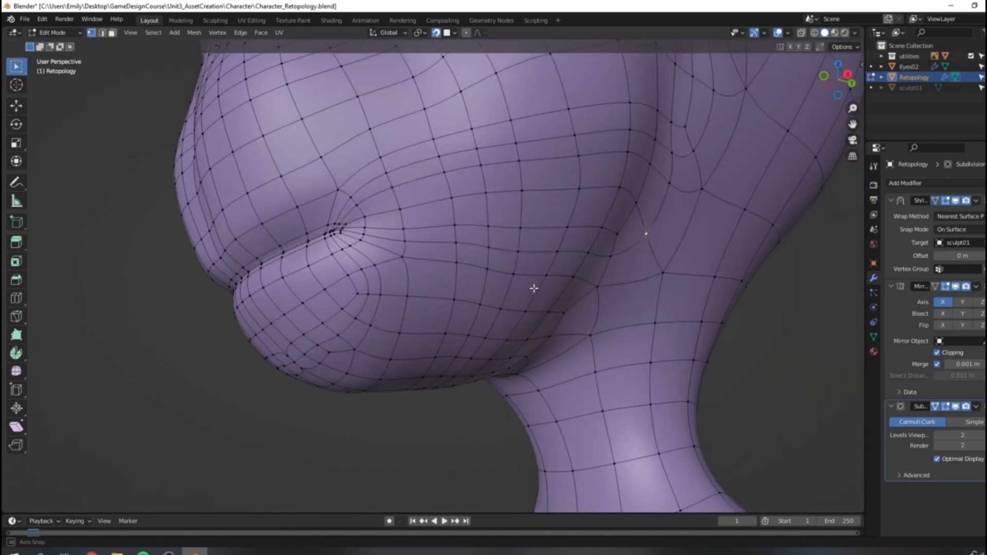
pyautogui.keyDown('ctrl'); pyautogui.click(456, 243); pyautogui.keyUp('ctrl')
pyautogui.moveTo(456, 243)
pyautogui.mouseDown(button='middle')
pyautogui.moveTo(442, 245)
pyautogui.moveTo(552, 225)
pyautogui.mouseUp(button='middle')
pyautogui.keyDown('ctrl'); pyautogui.click(410, 226); pyautogui.keyUp('ctrl')
pyautogui.scroll(2, 552, 225)
pyautogui.scroll(2, 514, 251)
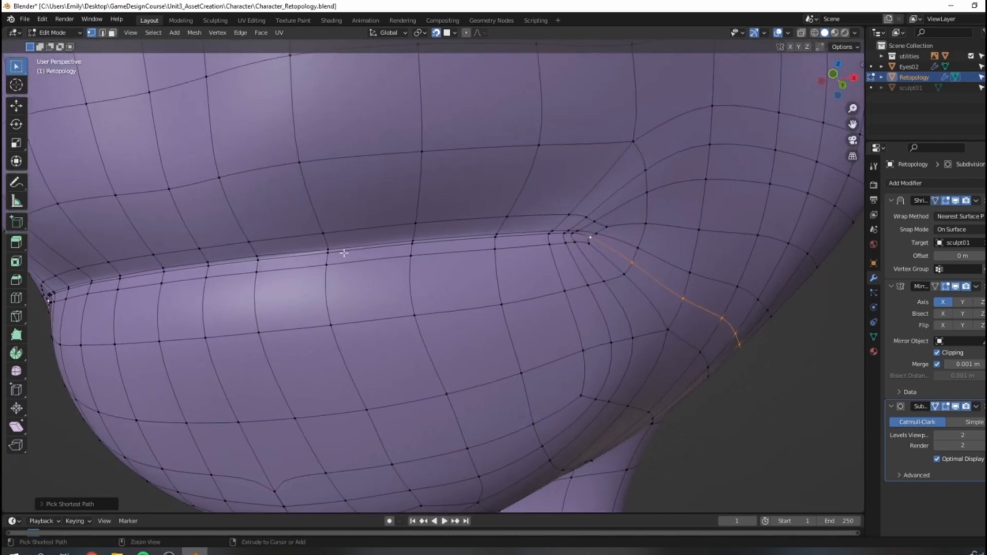
pyautogui.keyDown('ctrl'); pyautogui.click(257, 261); pyautogui.keyUp('ctrl')
pyautogui.scroll(-3, 258, 262)
pyautogui.moveTo(257, 261); pyautogui.dragTo(601, 306, button='middle')
pyautogui.scroll(-3, 589, 166)
pyautogui.moveTo(589, 166); pyautogui.dragTo(461, 146, button='middle')
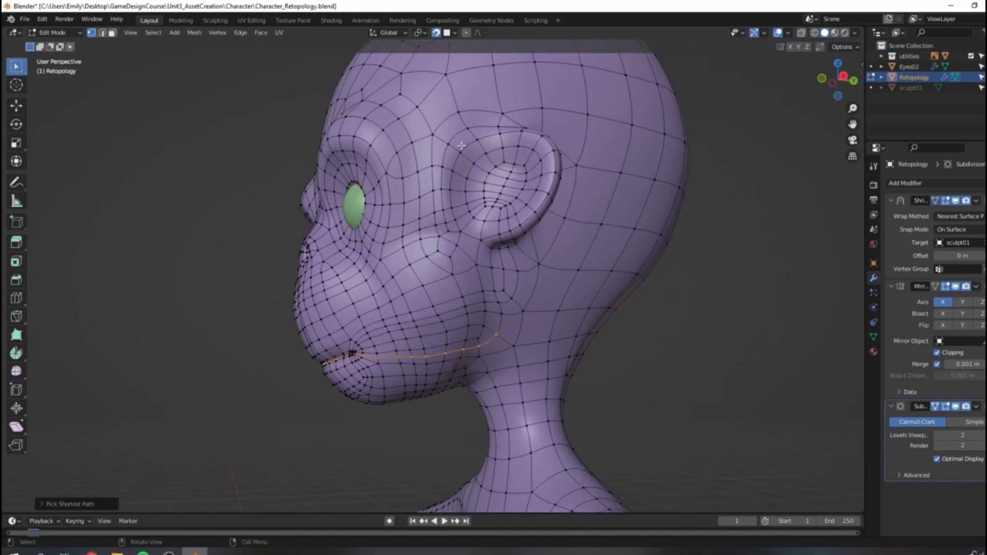
pyautogui.moveTo(268, 347); pyautogui.dragTo(361, 386, button='middle')
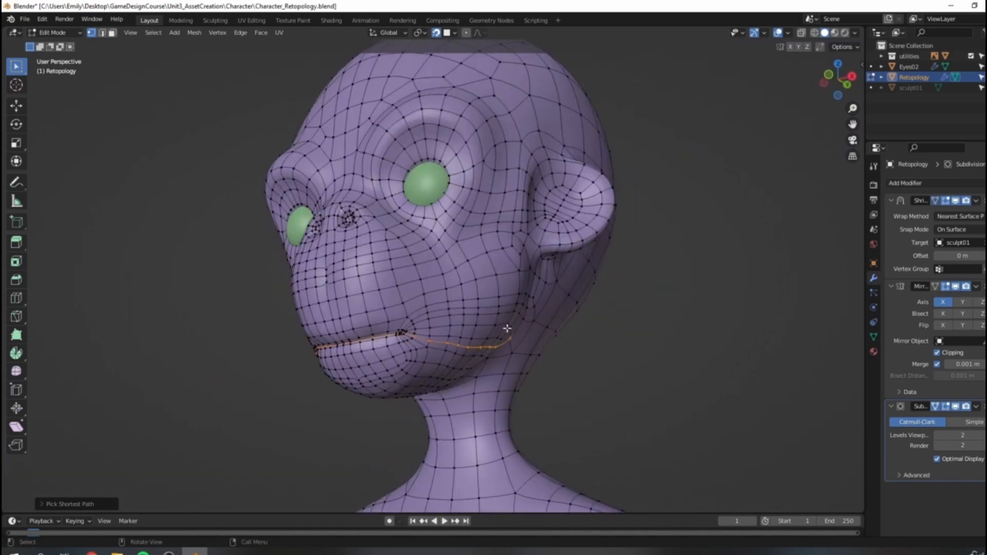
pyautogui.scroll(3, 361, 386)
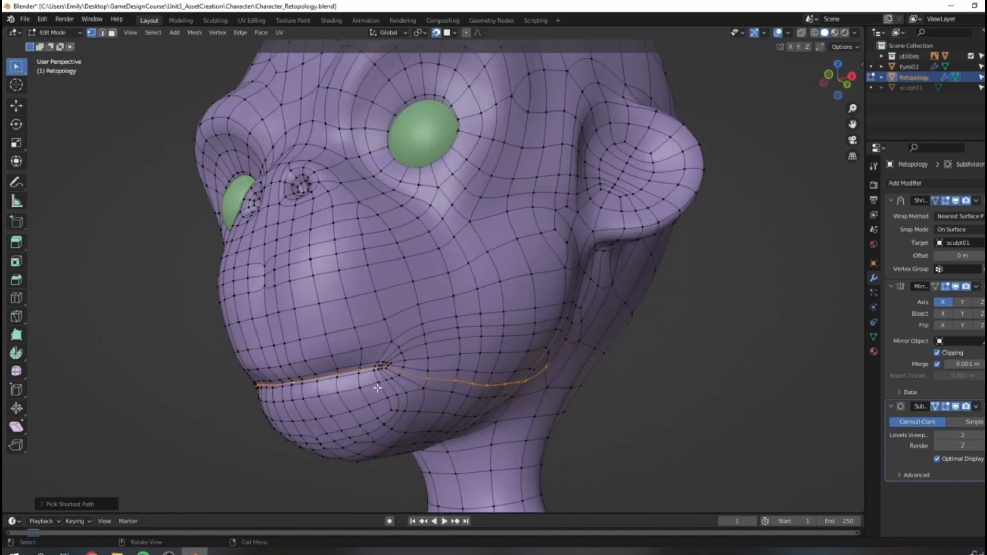
pyautogui.moveTo(378, 387); pyautogui.dragTo(490, 269, button='middle')
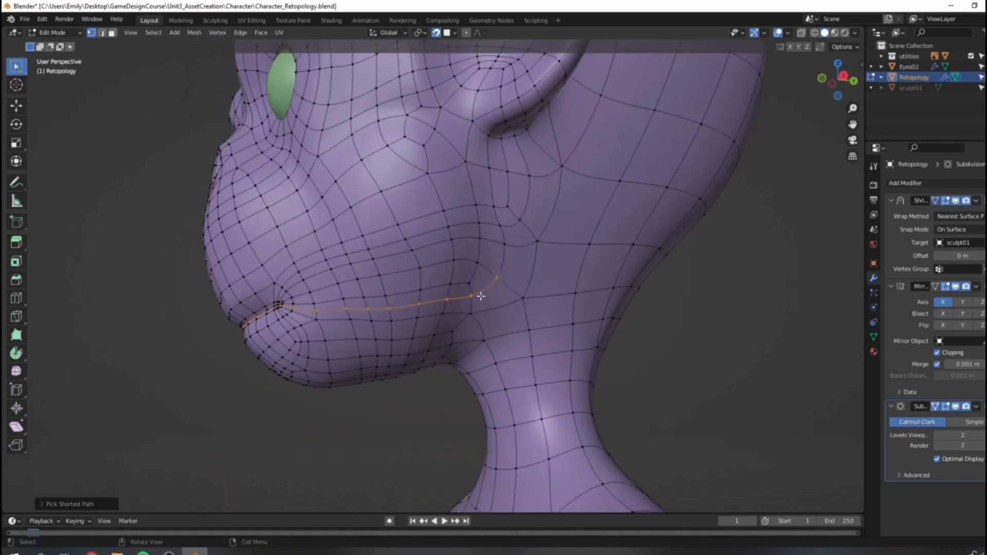
pyautogui.keyDown('shift'); pyautogui.moveTo(371, 329); pyautogui.dragTo(431, 335, button='middle'); pyautogui.keyUp('shift')
pyautogui.keyDown('shift'); pyautogui.moveTo(521, 298); pyautogui.dragTo(508, 279, button='middle'); pyautogui.keyUp('shift')
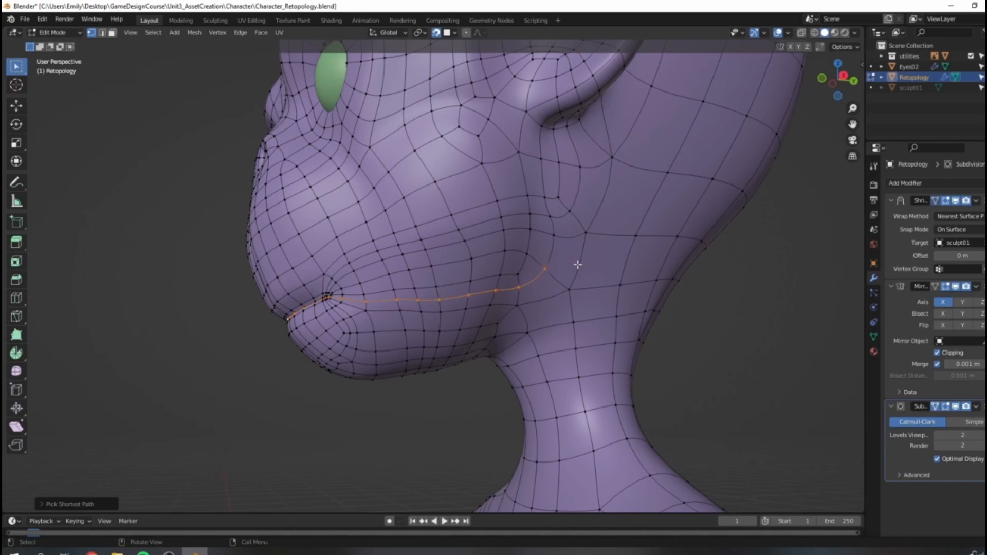
pyautogui.press('x')
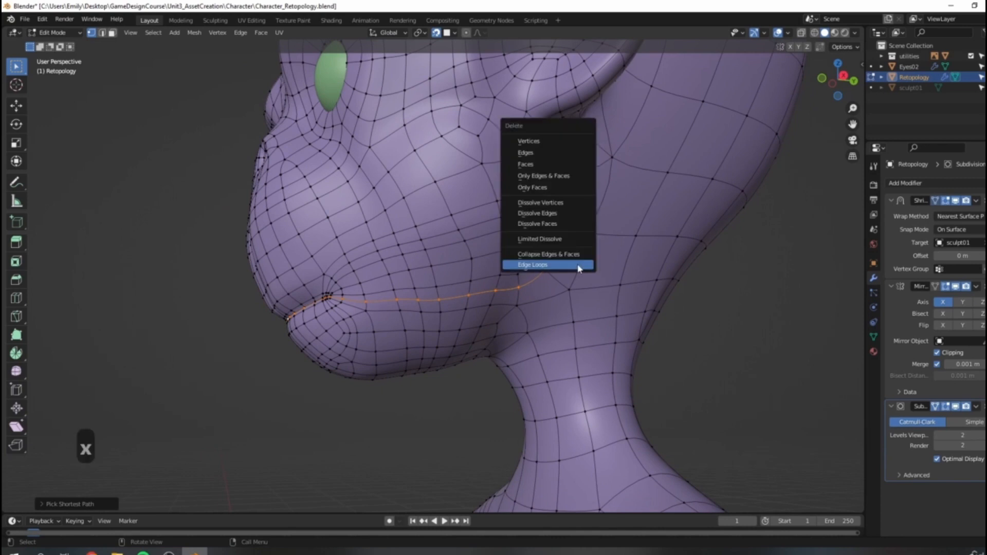
pyautogui.click(537, 268)
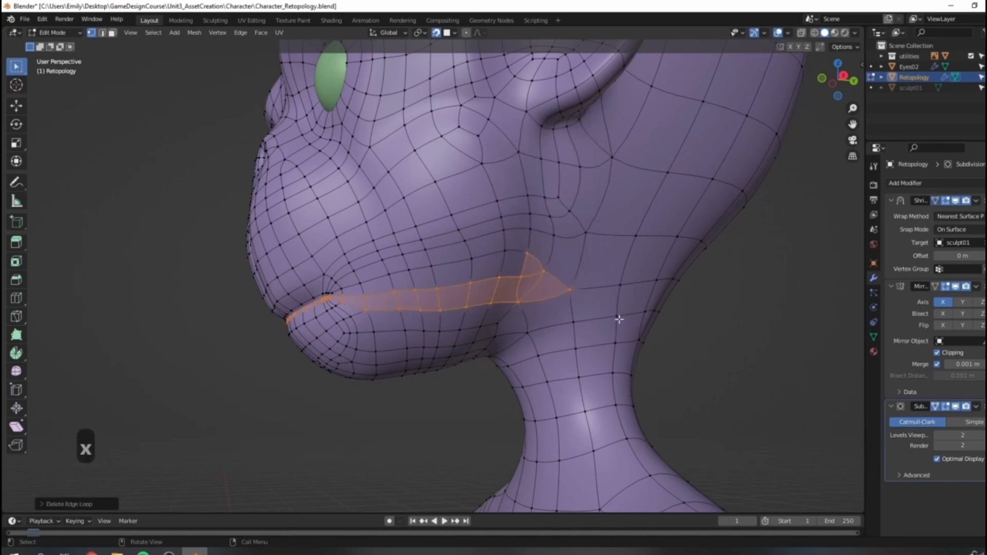
# Step: Examine the merged face strip between the mouth corner and the back of the jaw from the side and front
pyautogui.scroll(5, 502, 283)
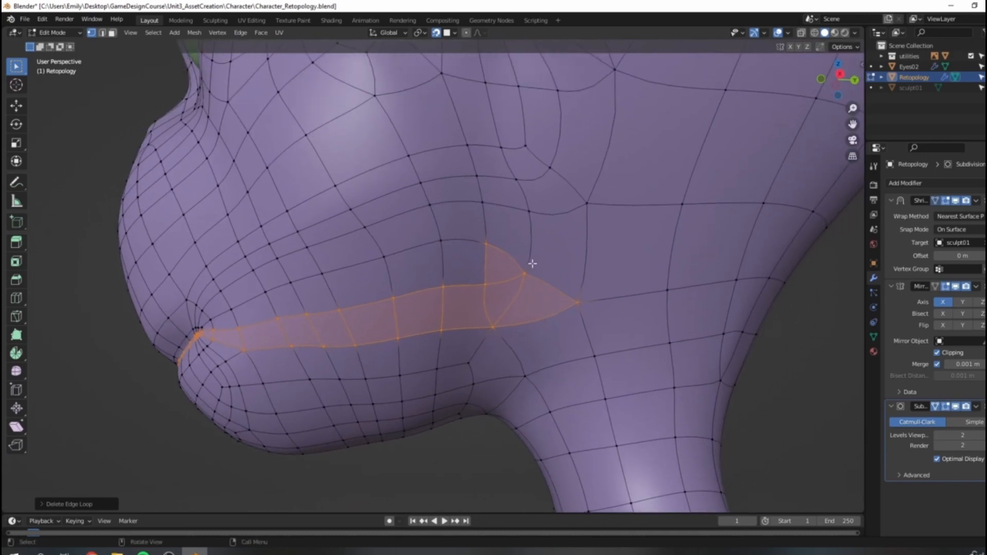
pyautogui.moveTo(532, 263); pyautogui.dragTo(485, 308, button='middle')
pyautogui.scroll(-4, 569, 324)
pyautogui.moveTo(568, 323); pyautogui.dragTo(555, 329, button='middle')
pyautogui.scroll(4, 399, 323)
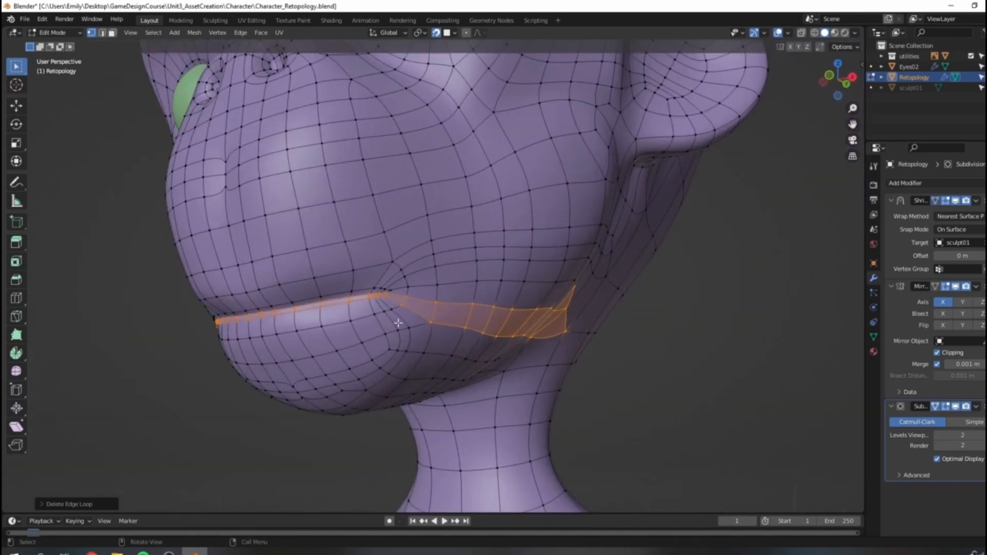
pyautogui.moveTo(398, 323); pyautogui.dragTo(387, 315, button='middle')
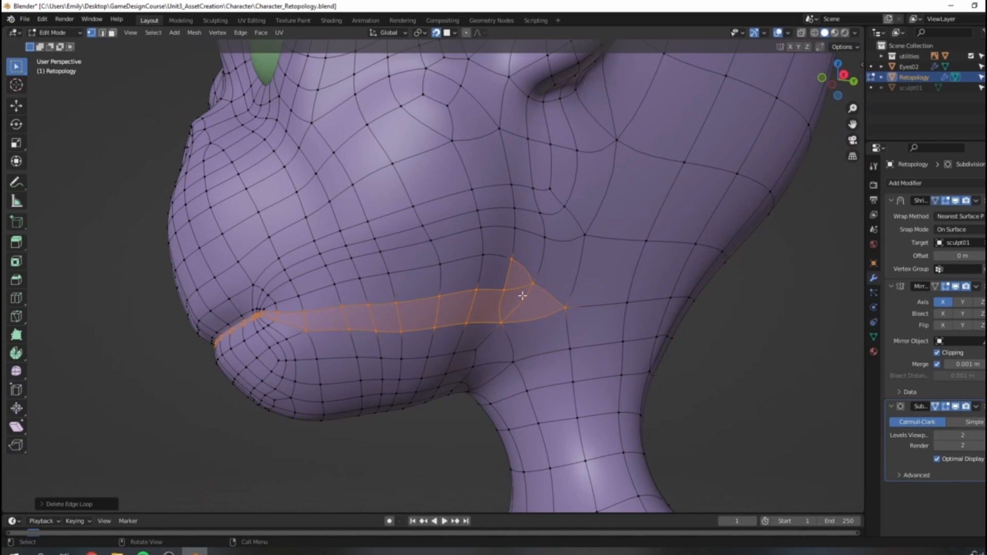
# Step: Clear the face strip selection and examine the edge flow on the underside of the chin and jaw
pyautogui.scroll(-3, 513, 307)
pyautogui.moveTo(512, 307); pyautogui.dragTo(447, 281, button='middle')
pyautogui.scroll(2, 564, 288)
pyautogui.click(560, 311)
pyautogui.scroll(1, 419, 324)
pyautogui.scroll(1, 443, 300)
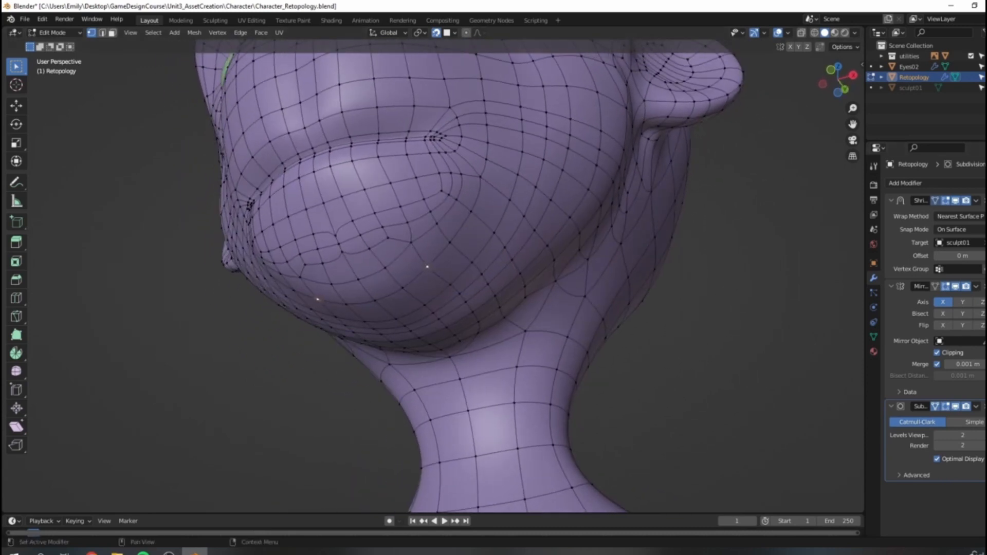
# Step: Turn off the Subdivision modifier's On Cage display and try moving a vertex on the side of the chin
pyautogui.click(937, 406)
pyautogui.scroll(2, 548, 269)
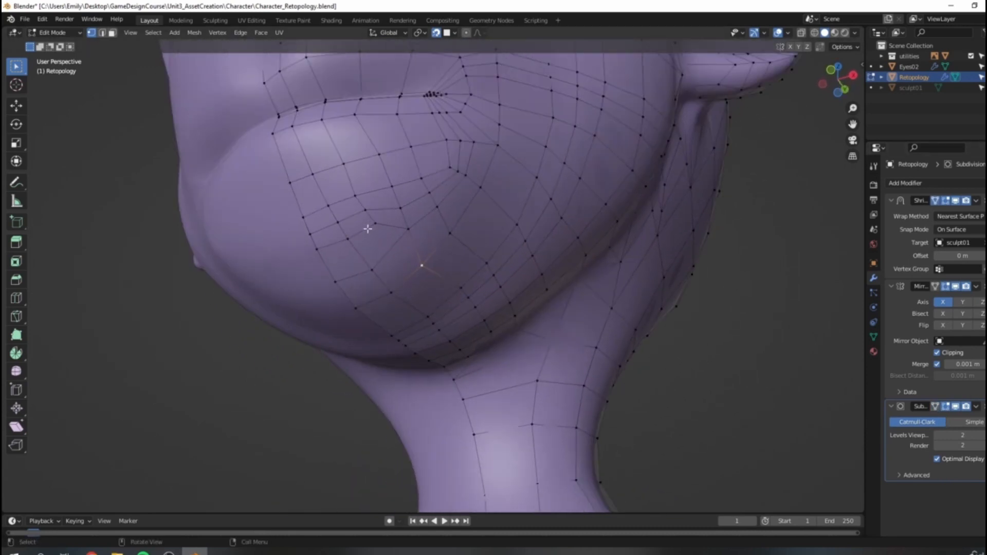
pyautogui.press('g')
pyautogui.rightClick(387, 256)
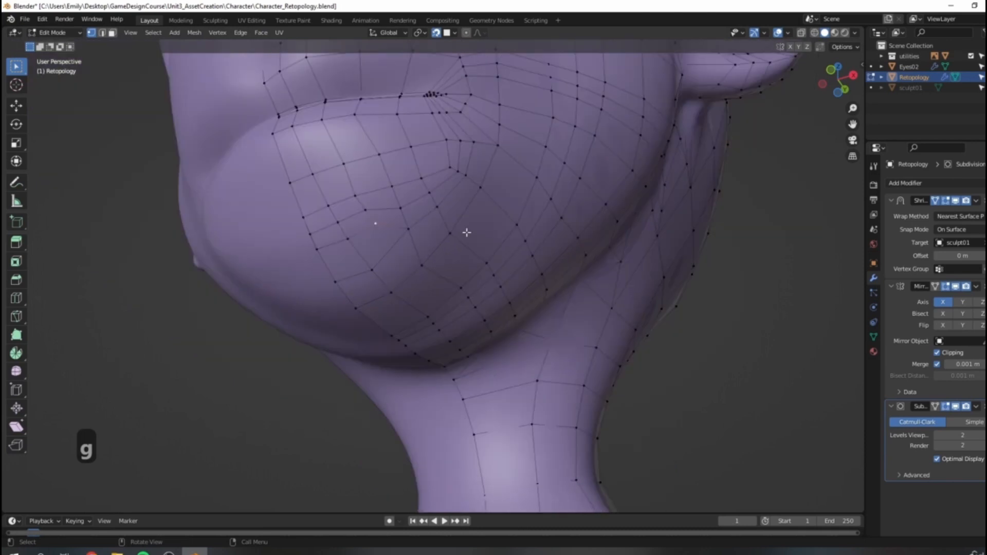
# Step: Examine the selected edge loop around the mouth, jaw, ear and eye from the front, side and below
pyautogui.moveTo(463, 229); pyautogui.dragTo(449, 143, button='middle')
pyautogui.scroll(-3, 436, 224)
pyautogui.scroll(-3, 479, 242)
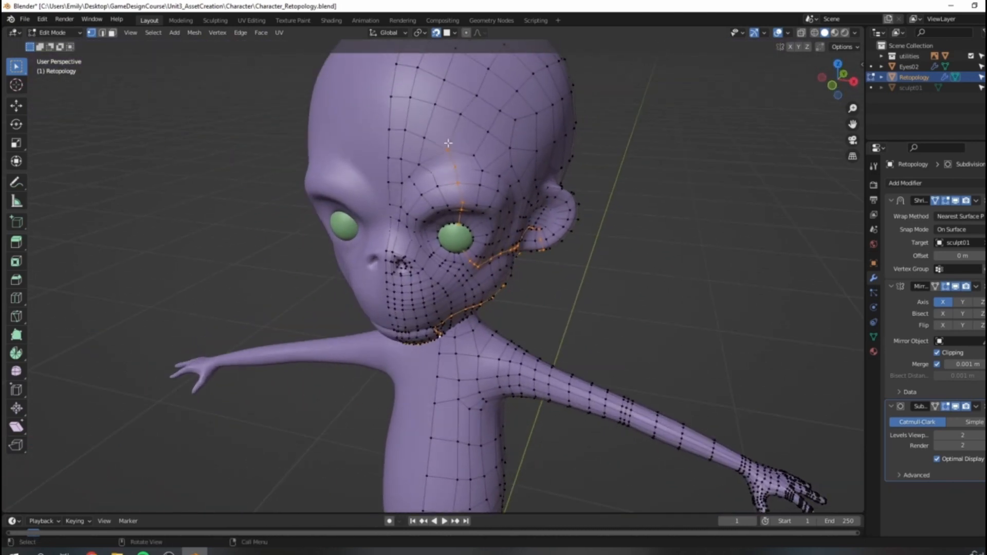
pyautogui.moveTo(473, 279); pyautogui.dragTo(453, 123, button='middle')
pyautogui.scroll(4, 472, 180)
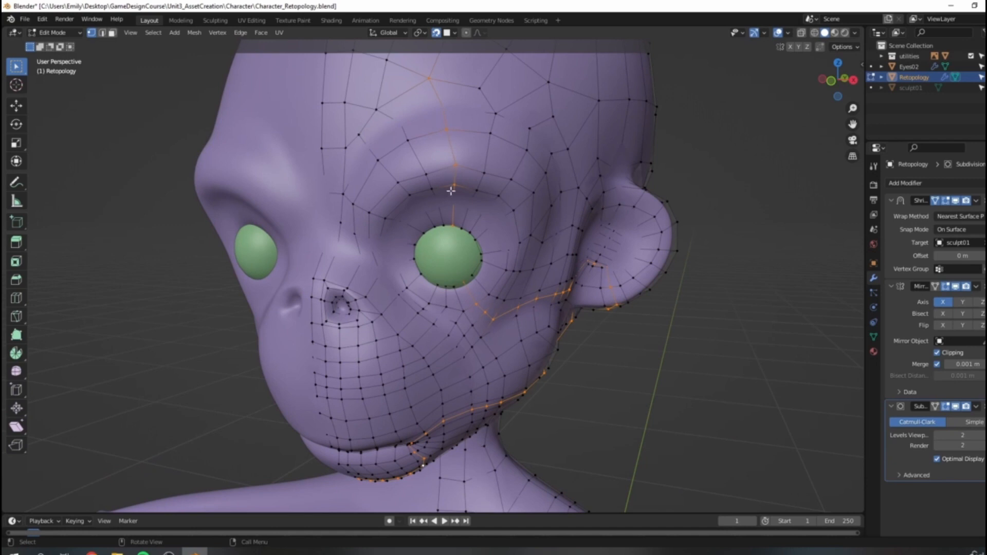
pyautogui.moveTo(542, 291); pyautogui.dragTo(507, 305, button='middle')
pyautogui.moveTo(407, 308); pyautogui.dragTo(492, 344, button='middle')
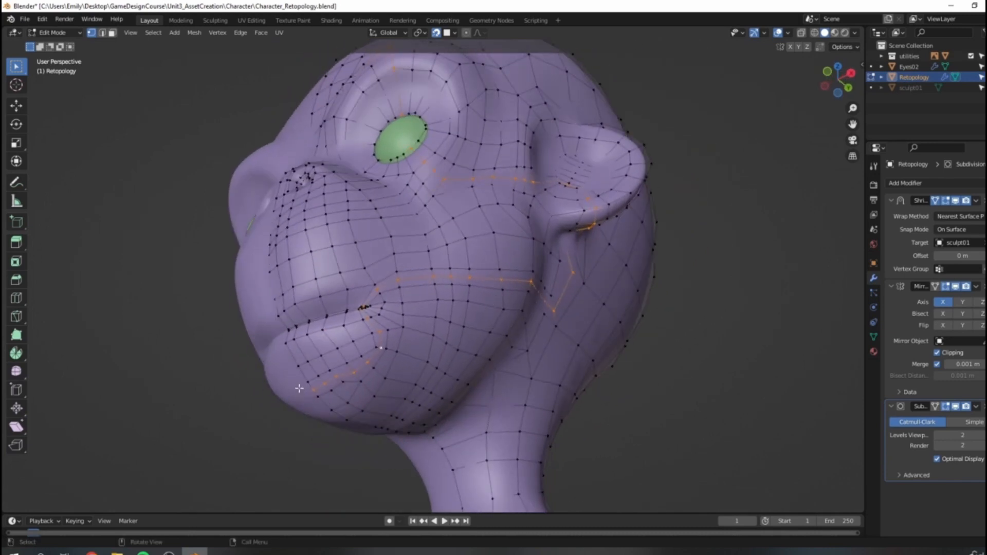
pyautogui.moveTo(581, 242)
pyautogui.mouseDown(button='middle')
pyautogui.moveTo(581, 275)
pyautogui.moveTo(578, 256)
pyautogui.mouseUp(button='middle')
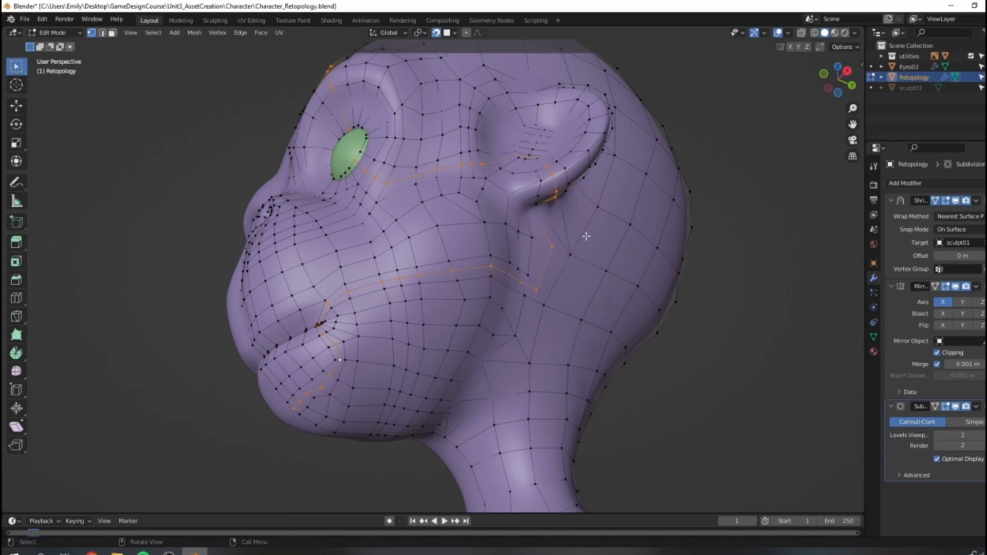
# Step: Select the edge path from below the lower lip around the mouth corner and along the jaw to below the ear, and delete it as an edge loop
pyautogui.moveTo(593, 286); pyautogui.dragTo(330, 377, button='middle')
pyautogui.hotkey('alt', 'a')
pyautogui.moveTo(452, 331); pyautogui.dragTo(408, 346, button='middle')
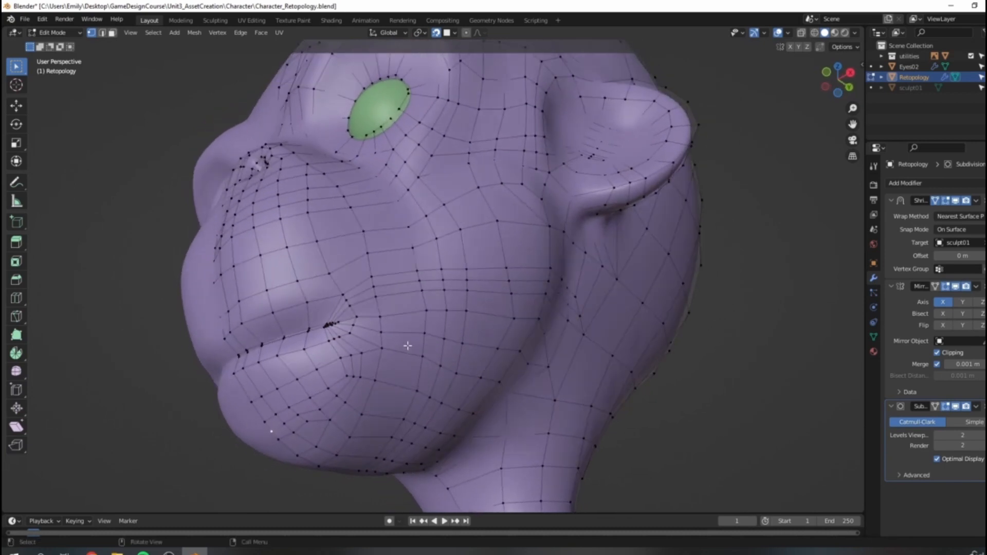
pyautogui.keyDown('ctrl'); pyautogui.click(334, 339); pyautogui.keyUp('ctrl')
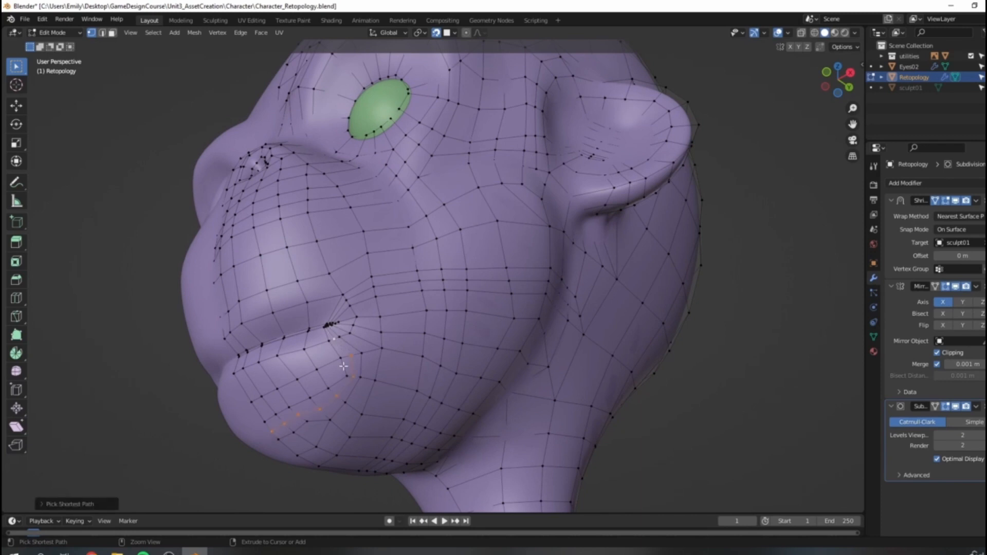
pyautogui.keyDown('ctrl'); pyautogui.click(374, 286); pyautogui.keyUp('ctrl')
pyautogui.keyDown('ctrl'); pyautogui.click(511, 282); pyautogui.keyUp('ctrl')
pyautogui.moveTo(561, 290); pyautogui.dragTo(544, 348, button='middle')
pyautogui.keyDown('ctrl'); pyautogui.click(521, 301); pyautogui.keyUp('ctrl')
pyautogui.scroll(-6, 537, 243)
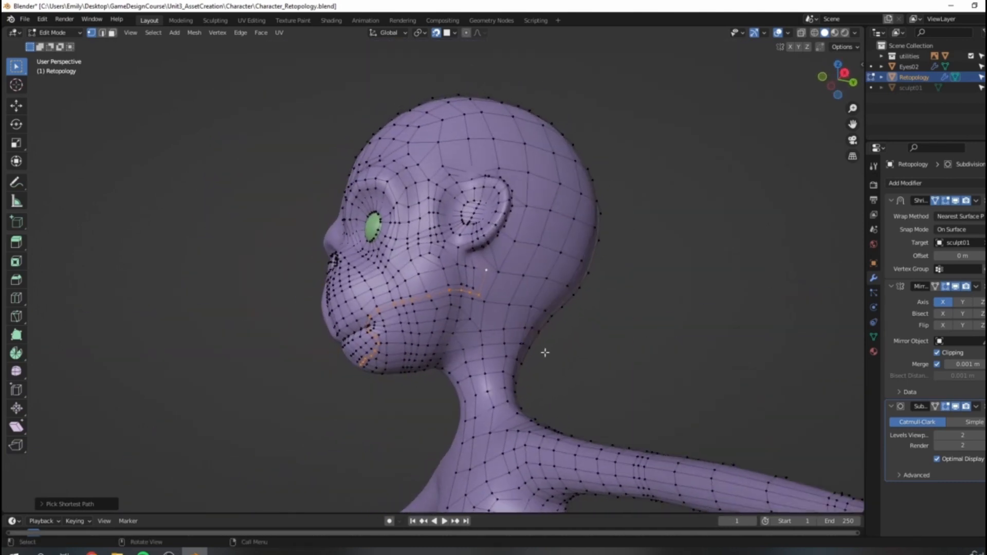
pyautogui.press('x')
pyautogui.click(554, 333)
pyautogui.scroll(3, 568, 265)
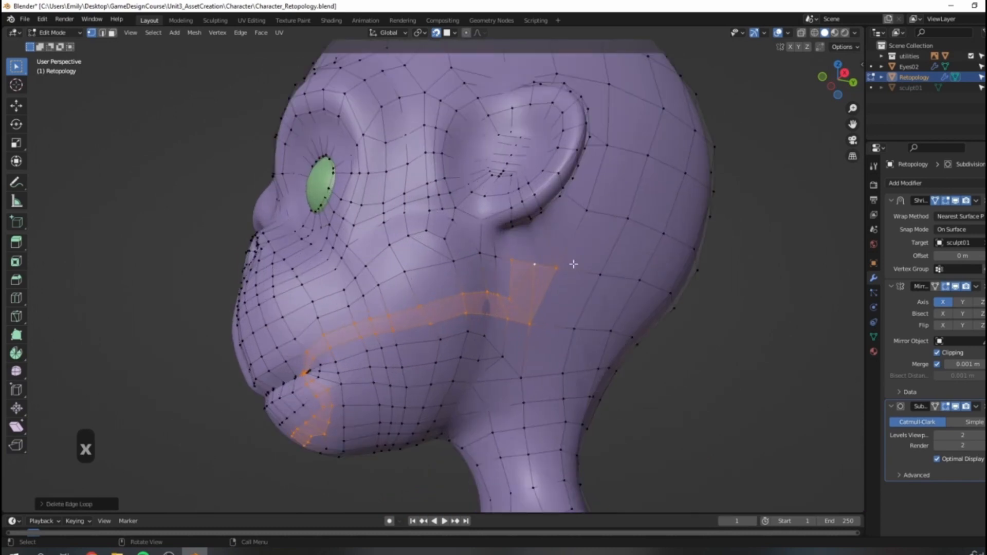
# Step: Select the vertex just below the ear and hide the Subdivision modifier in the viewport to inspect the merged face strip
pyautogui.scroll(4, 591, 294)
pyautogui.moveTo(583, 298); pyautogui.dragTo(460, 255, button='middle')
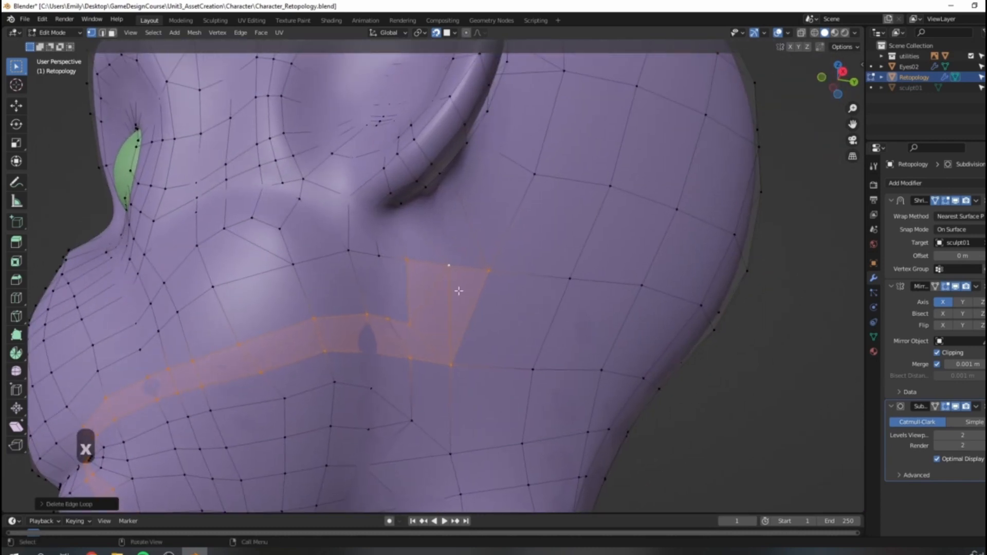
pyautogui.scroll(-4, 460, 288)
pyautogui.scroll(6, 463, 288)
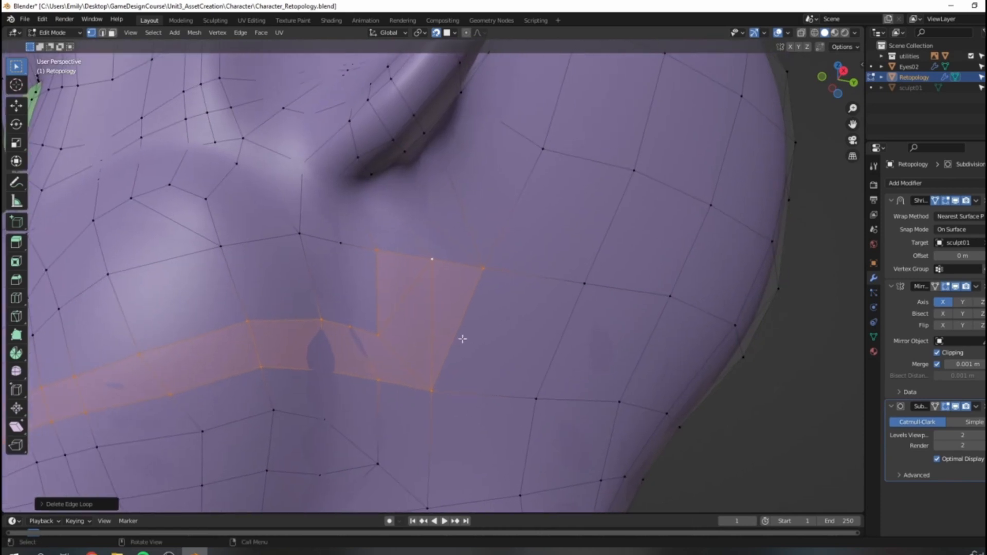
pyautogui.scroll(-5, 451, 400)
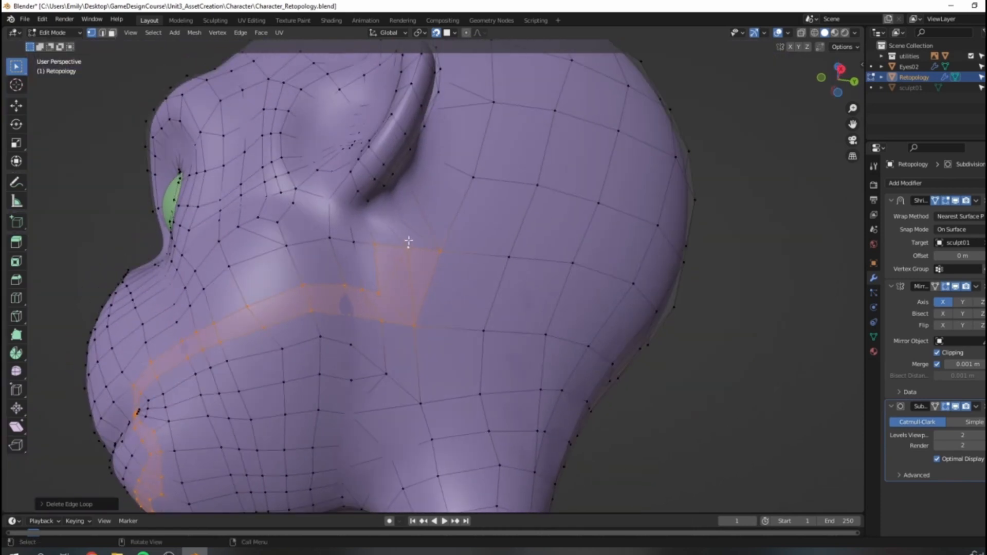
pyautogui.click(404, 247)
pyautogui.scroll(3, 431, 252)
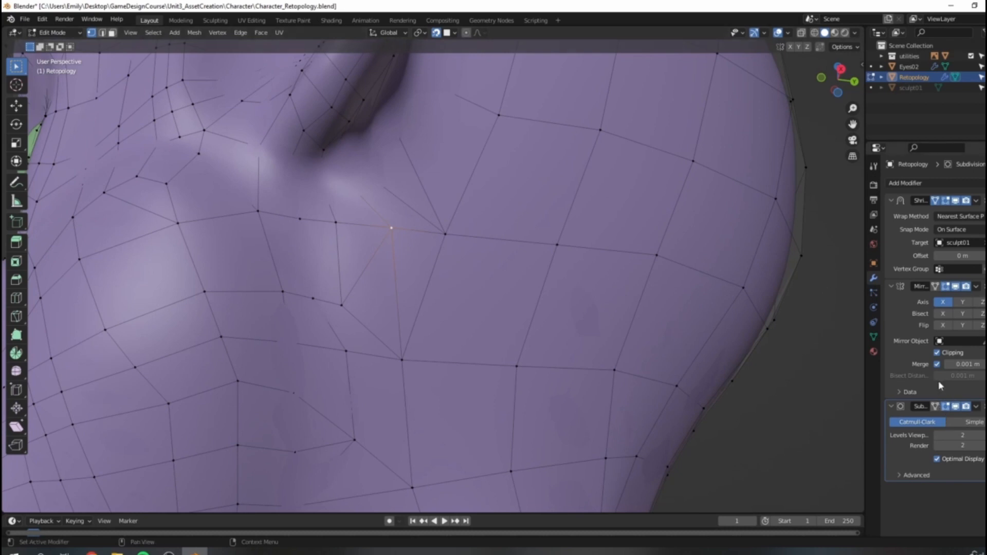
pyautogui.click(955, 406)
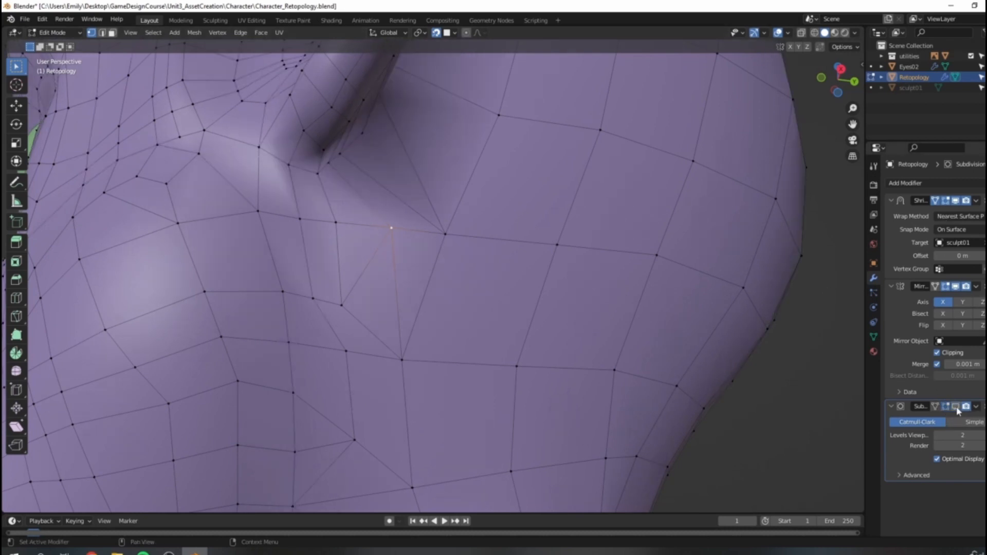
# Step: Examine the unsubdivided topology below the ear and along the back of the jaw, where narrow triangles meet larger faces
pyautogui.scroll(-5, 409, 310)
pyautogui.scroll(3, 410, 310)
pyautogui.scroll(5, 381, 251)
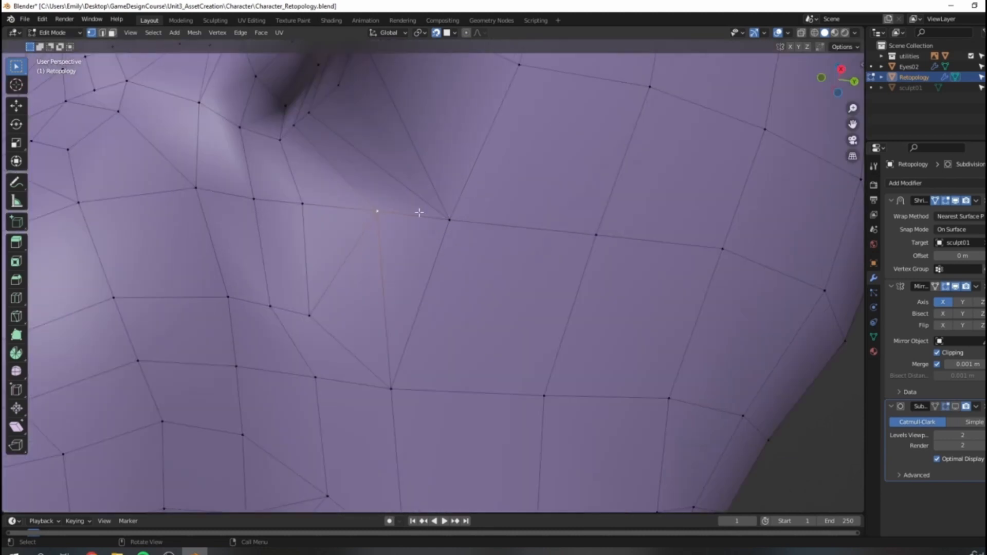
pyautogui.scroll(-4, 399, 176)
pyautogui.scroll(3, 401, 261)
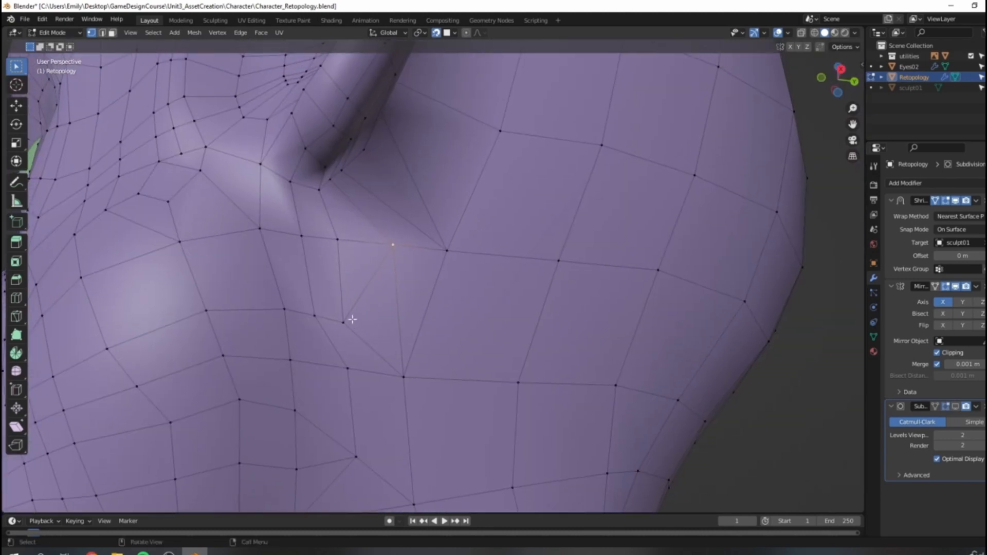
pyautogui.scroll(-2, 391, 318)
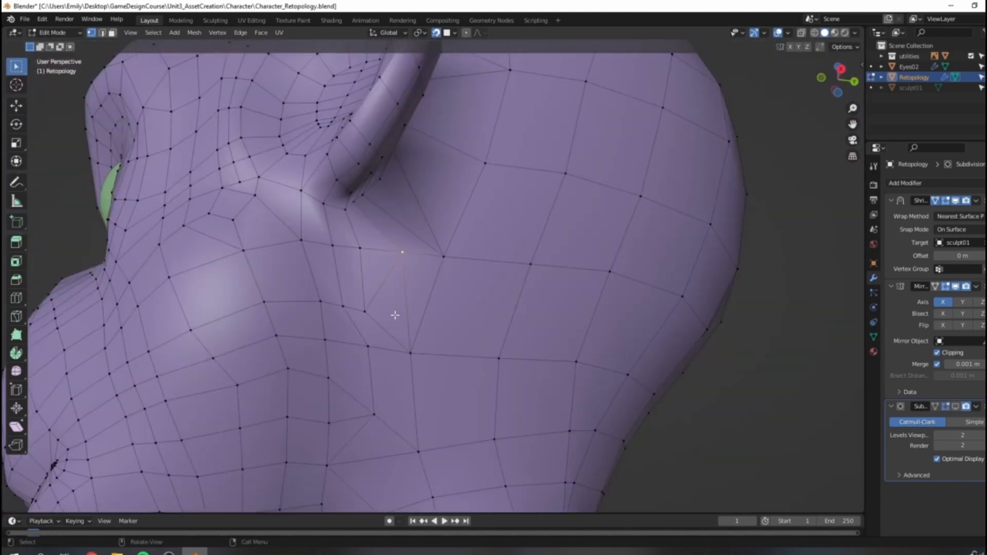
pyautogui.scroll(-1, 268, 235)
pyautogui.scroll(-3, 410, 313)
pyautogui.scroll(3, 407, 317)
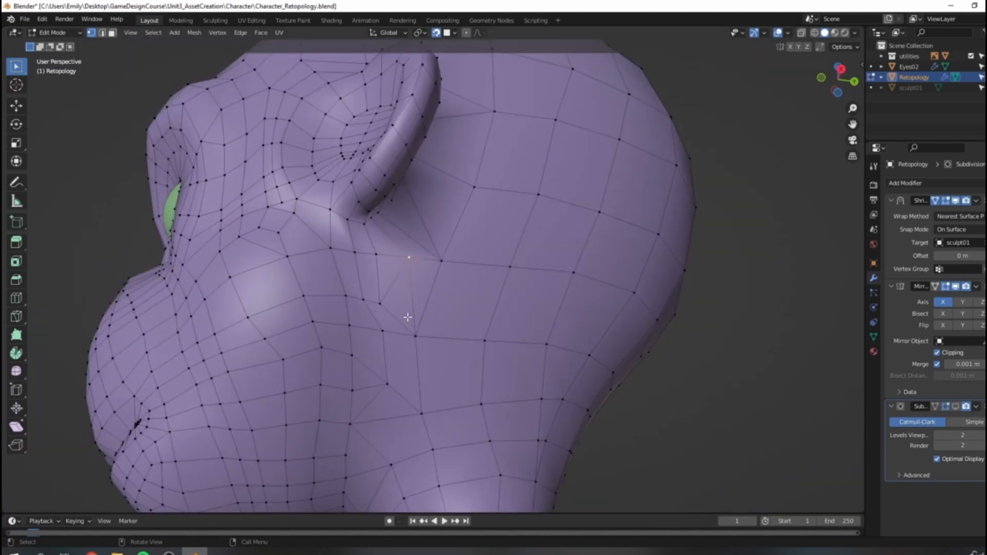
pyautogui.click(393, 397)
pyautogui.click(353, 383)
pyautogui.keyDown('shift'); pyautogui.moveTo(418, 392); pyautogui.dragTo(404, 338, button='middle'); pyautogui.keyUp('shift')
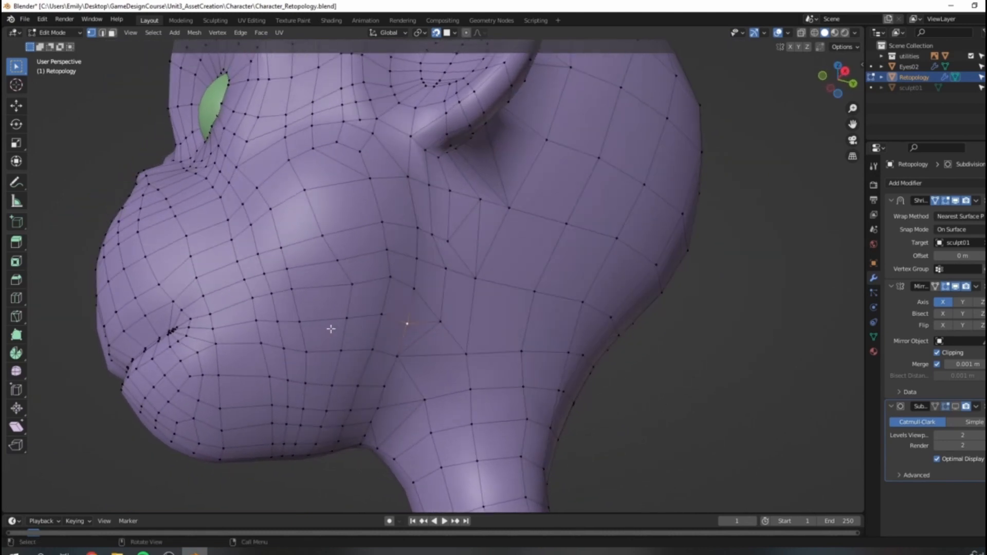
# Step: Examine the edge flow of the whole head from the front, side and below without subdivision
pyautogui.scroll(-4, 207, 238)
pyautogui.moveTo(493, 301); pyautogui.dragTo(535, 315, button='middle')
pyautogui.moveTo(597, 324); pyautogui.dragTo(616, 338, button='middle')
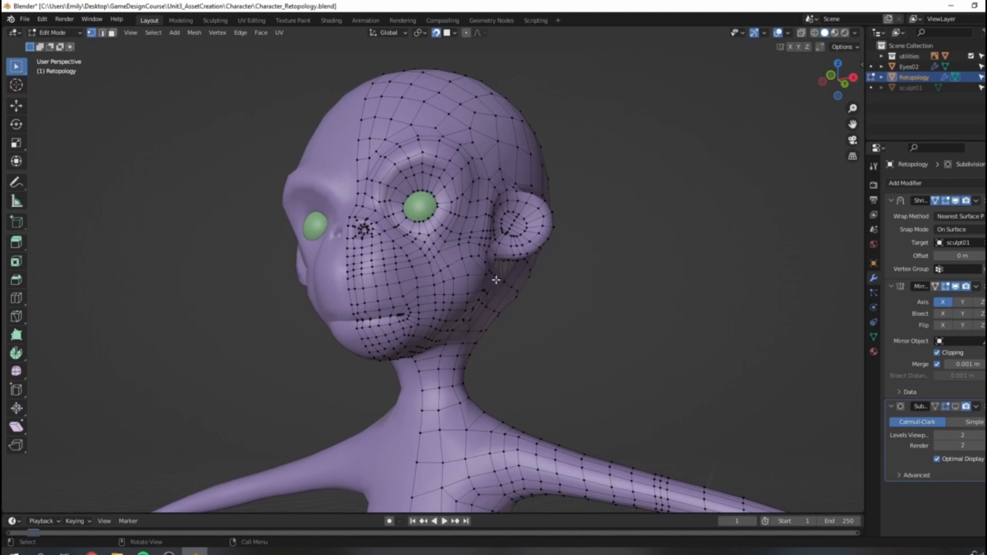
pyautogui.moveTo(502, 306); pyautogui.dragTo(549, 287, button='middle')
pyautogui.scroll(3, 378, 316)
pyautogui.moveTo(378, 317); pyautogui.dragTo(423, 273, button='middle')
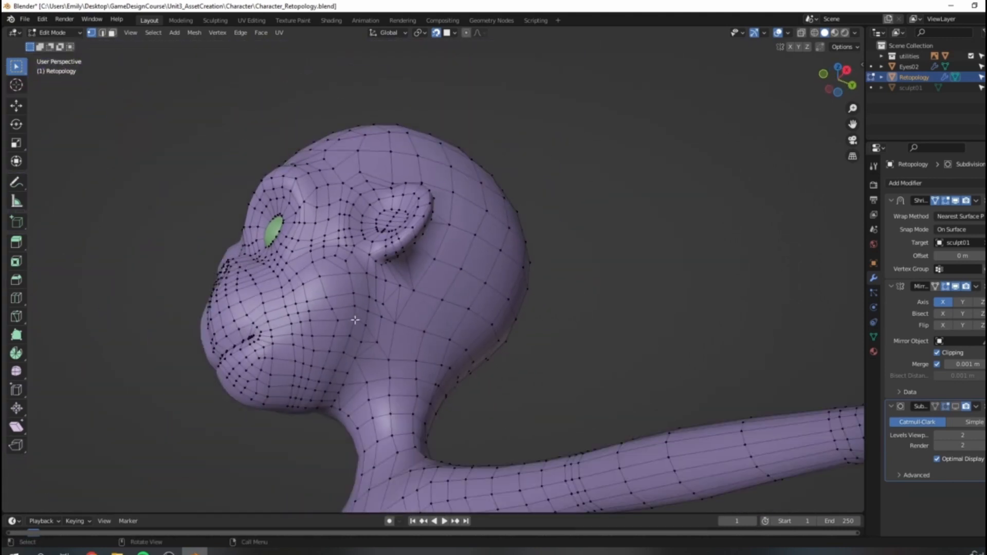
pyautogui.moveTo(383, 310); pyautogui.dragTo(418, 354, button='middle')
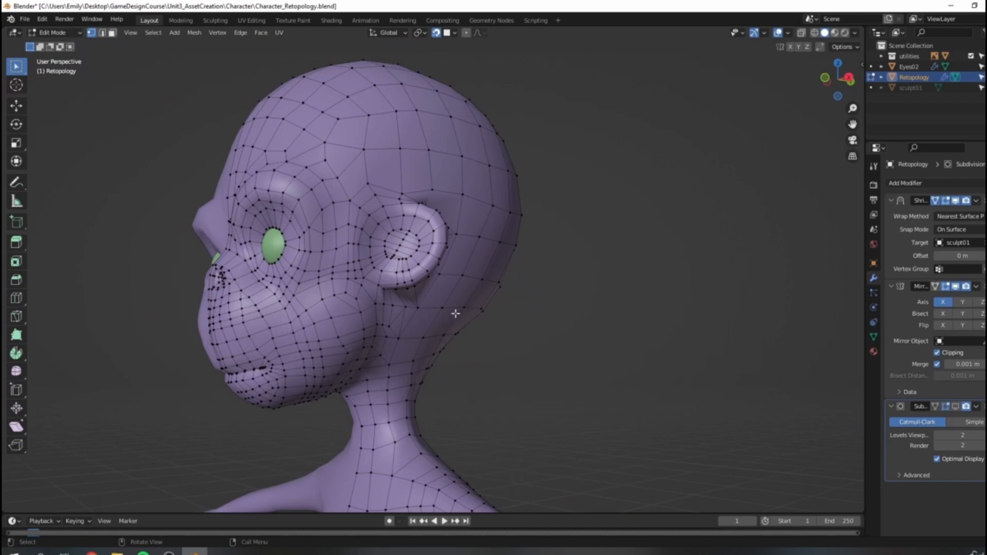
# Step: Inspect the edge loop running from the lip seam through the mouth corner to the back of the jaw
pyautogui.moveTo(272, 340); pyautogui.dragTo(352, 293, button='middle')
pyautogui.scroll(6, 260, 214)
pyautogui.keyDown('shift'); pyautogui.moveTo(260, 214); pyautogui.dragTo(469, 283, button='middle'); pyautogui.keyUp('shift')
pyautogui.moveTo(403, 328); pyautogui.dragTo(381, 315, button='middle')
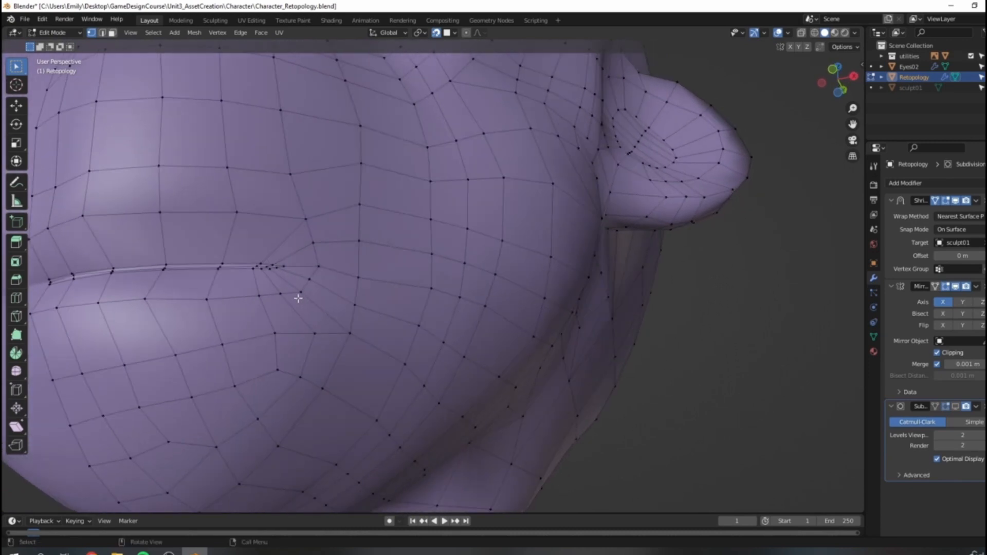
pyautogui.keyDown('alt'); pyautogui.keyDown('shift'); pyautogui.click(307, 278); pyautogui.keyUp('shift'); pyautogui.keyUp('alt')
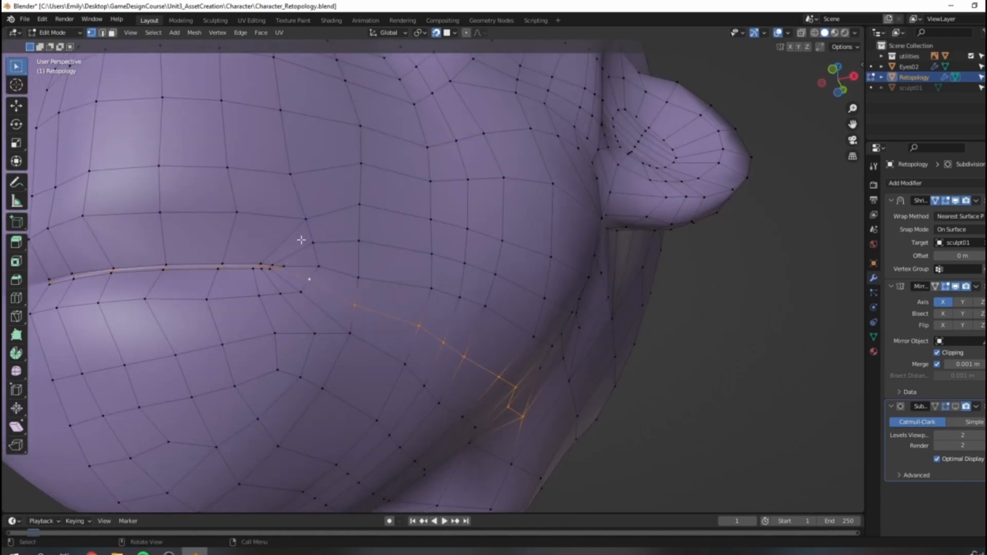
pyautogui.scroll(-4, 555, 326)
pyautogui.moveTo(555, 326); pyautogui.dragTo(628, 380, button='middle')
pyautogui.moveTo(588, 332); pyautogui.dragTo(664, 266, button='middle')
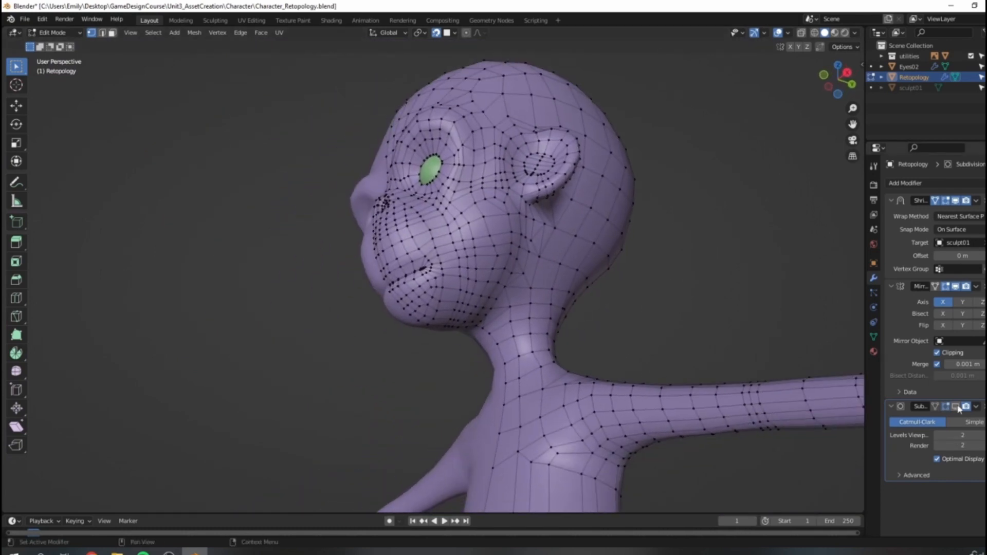
# Step: Check the smooth subdivided mouth shape in Object Mode and return to Edit Mode at the mouth corner
pyautogui.press('Tab')
pyautogui.moveTo(579, 279); pyautogui.dragTo(538, 258, button='middle')
pyautogui.scroll(6, 485, 283)
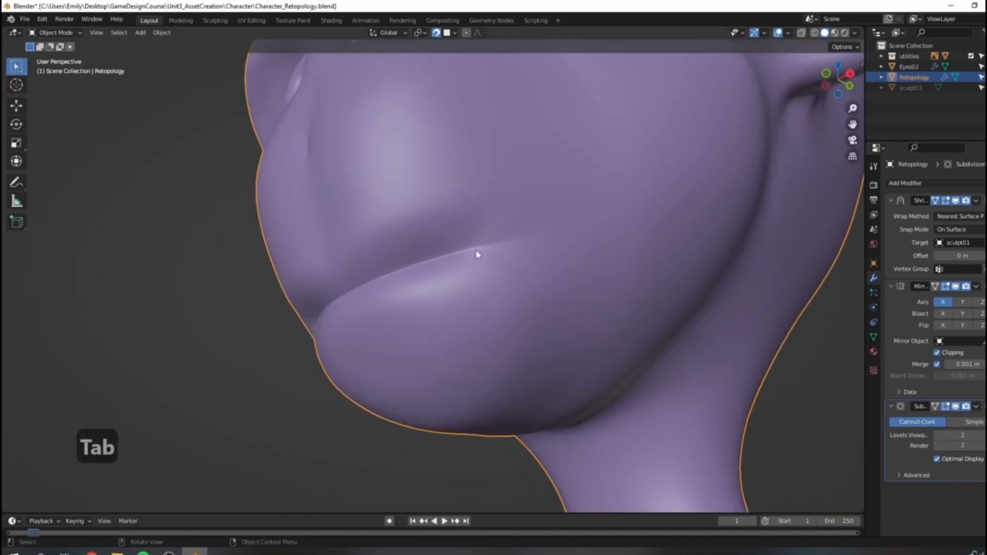
pyautogui.press('Tab')
pyautogui.scroll(4, 493, 237)
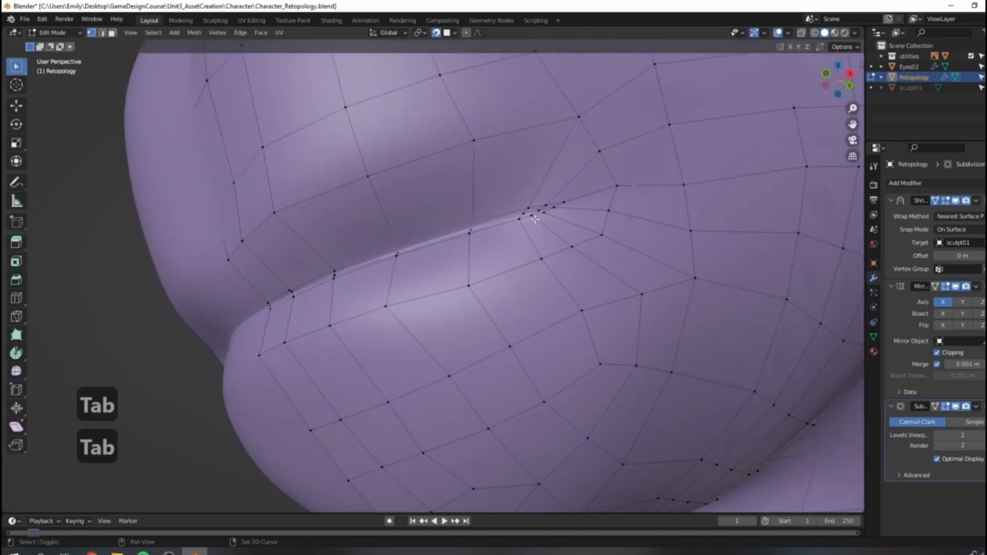
pyautogui.moveTo(453, 266); pyautogui.dragTo(509, 291)
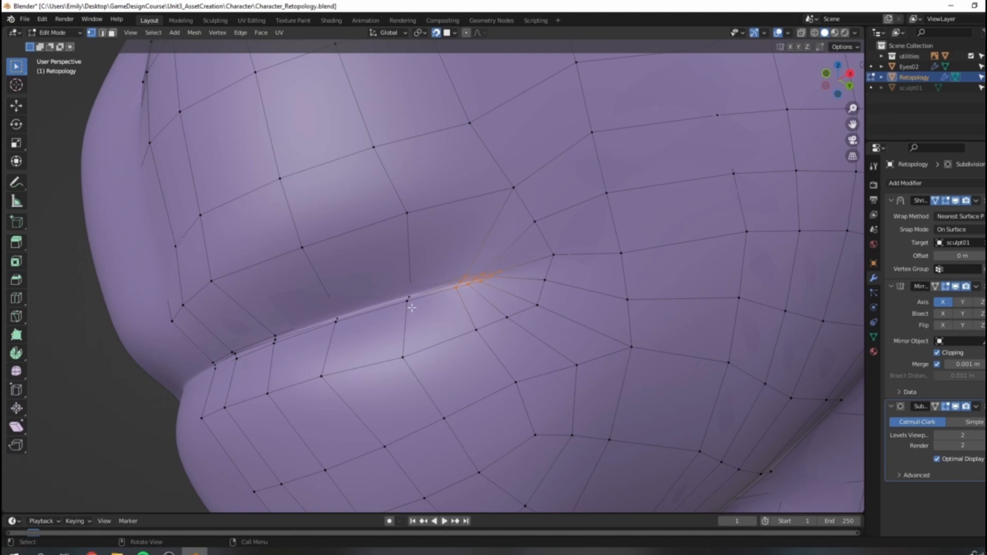
pyautogui.scroll(-2, 507, 298)
pyautogui.scroll(2, 463, 252)
pyautogui.scroll(3, 421, 302)
pyautogui.keyDown('shift'); pyautogui.moveTo(485, 270); pyautogui.dragTo(407, 324, button='middle'); pyautogui.keyUp('shift')
pyautogui.scroll(-3, 411, 327)
pyautogui.click(402, 313)
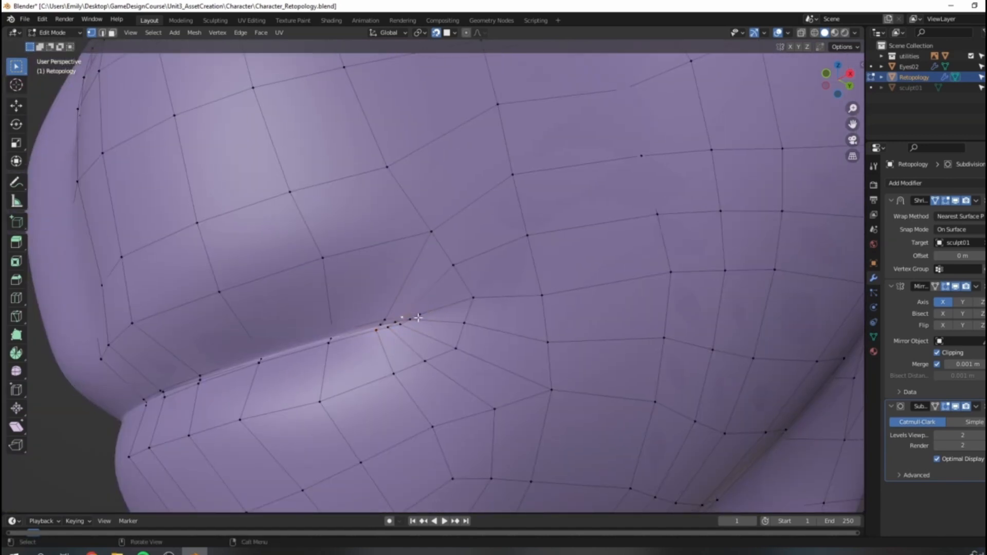
pyautogui.press('g')
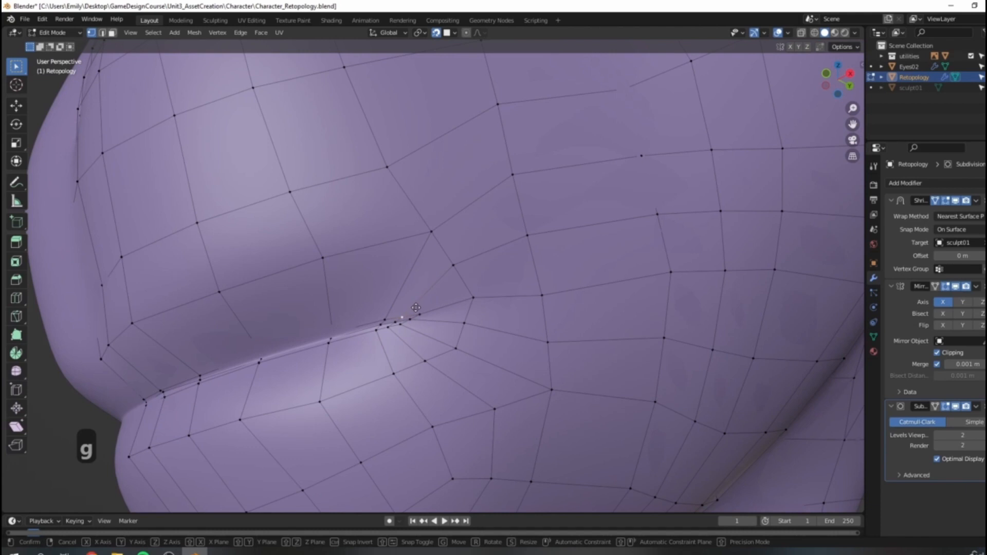
pyautogui.rightClick(504, 334)
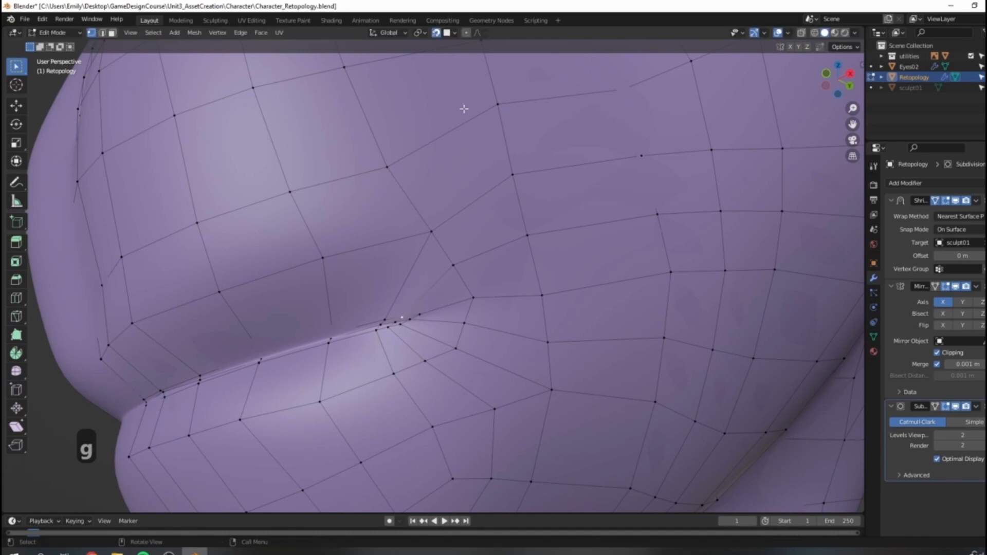
# Step: Turn off snapping and smooth the clustered vertices at the mouth corner with the Smooth tool
pyautogui.click(436, 33)
pyautogui.moveTo(373, 311); pyautogui.dragTo(424, 334)
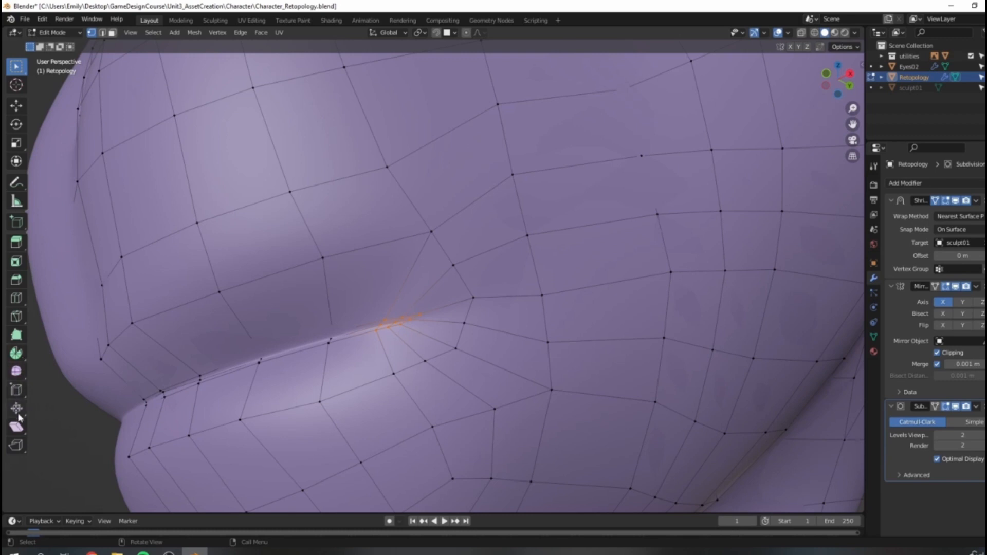
pyautogui.click(16, 371)
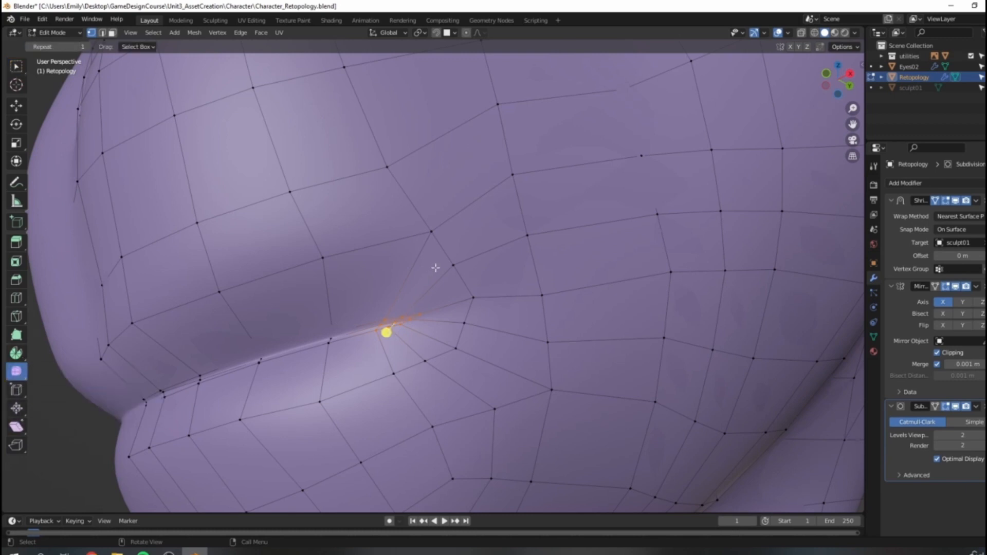
pyautogui.moveTo(387, 334); pyautogui.dragTo(382, 351)
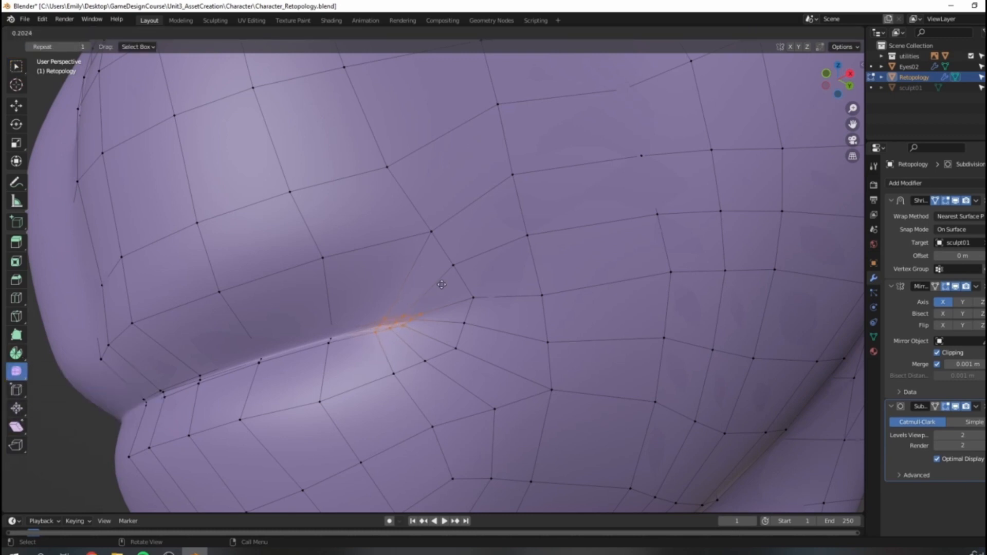
pyautogui.moveTo(446, 280); pyautogui.dragTo(356, 326)
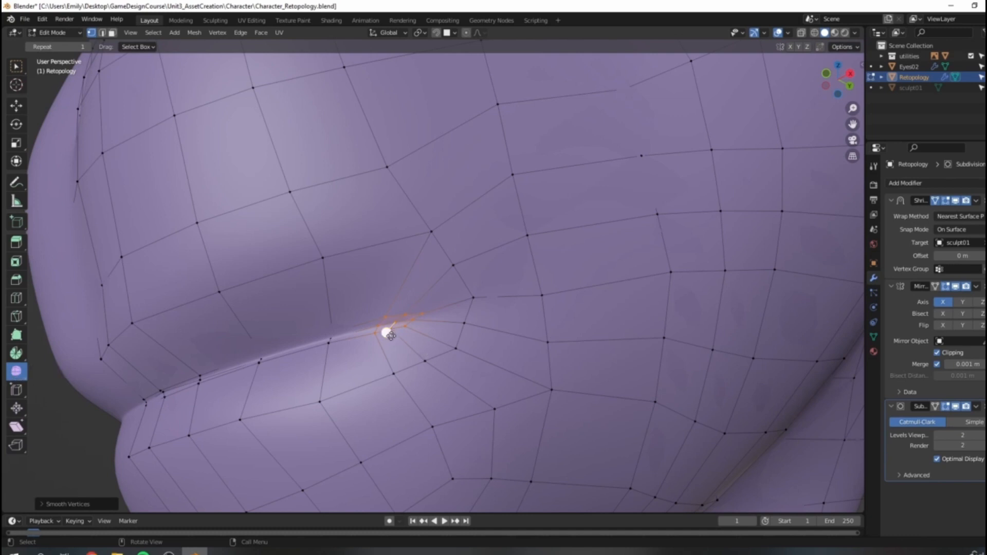
pyautogui.moveTo(386, 331); pyautogui.dragTo(363, 365)
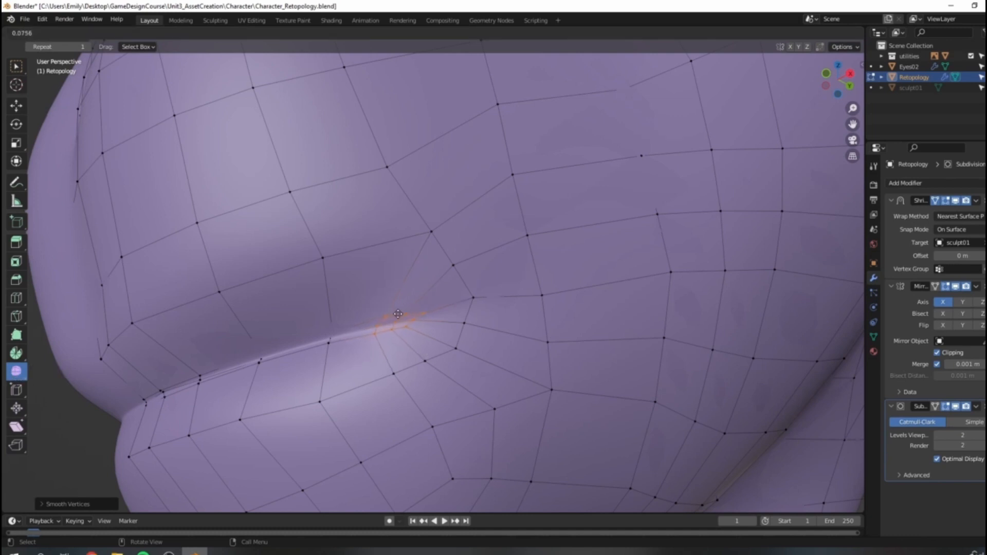
pyautogui.moveTo(365, 333); pyautogui.dragTo(366, 333)
# Step: Check the smoothed mouth corner in Object Mode and return to Edit Mode
pyautogui.scroll(-4, 364, 344)
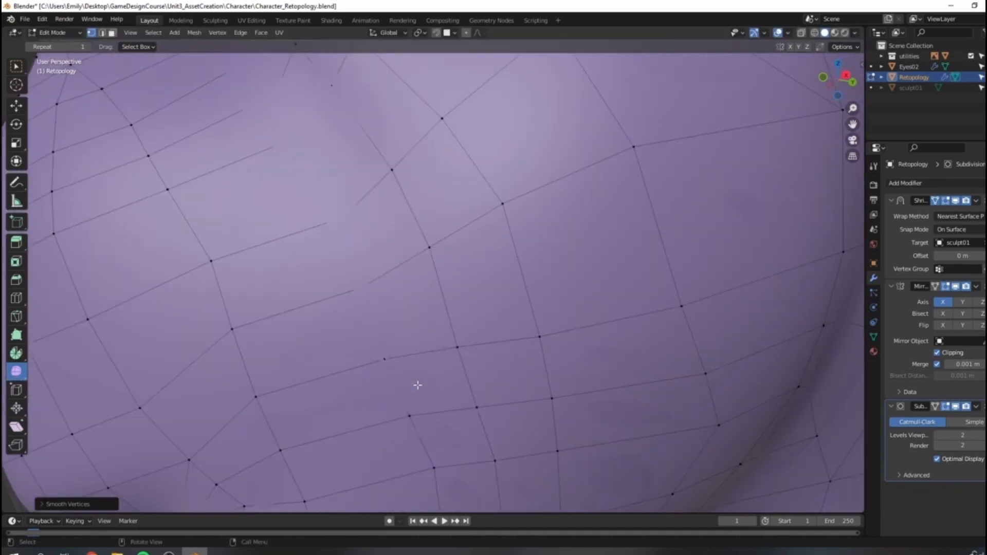
pyautogui.scroll(3, 396, 333)
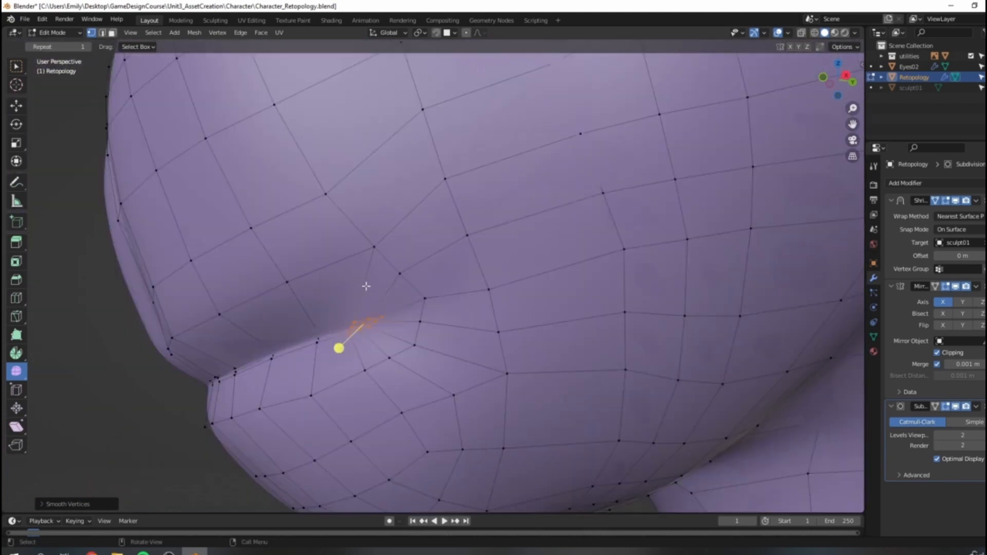
pyautogui.scroll(-3, 438, 361)
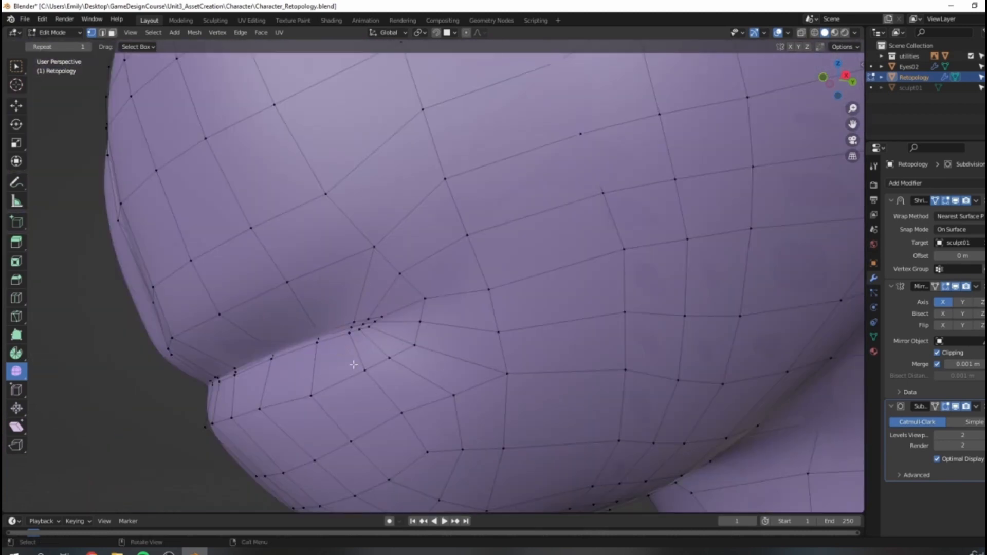
pyautogui.scroll(3, 369, 299)
pyautogui.scroll(-4, 374, 333)
pyautogui.press('Tab')
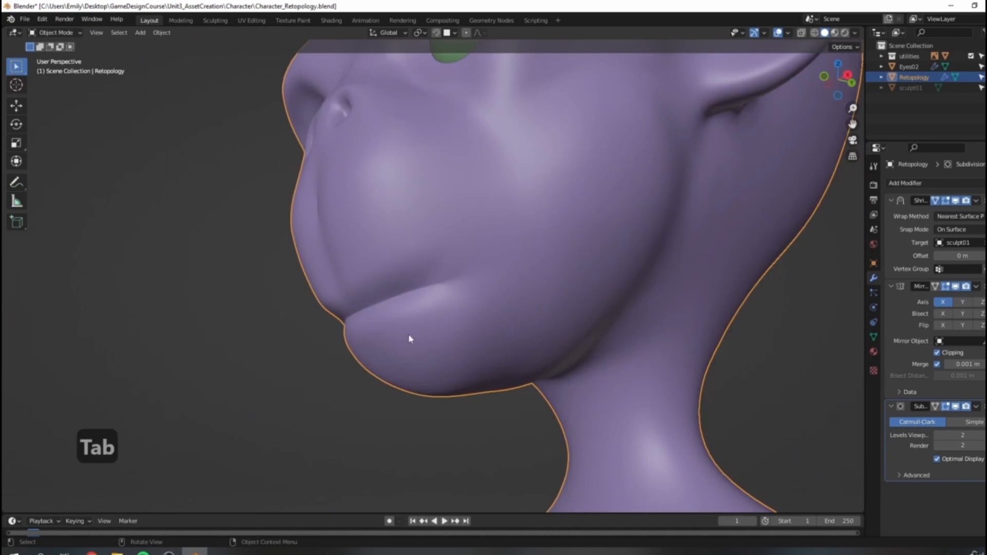
pyautogui.scroll(-4, 435, 336)
pyautogui.press('Tab')
pyautogui.scroll(6, 443, 338)
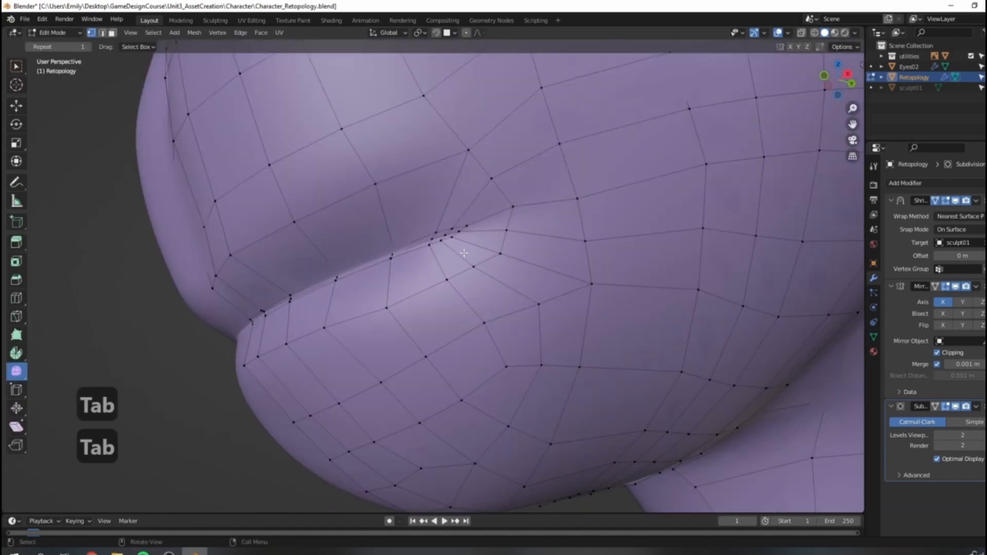
# Step: Slide and move the individual vertices just above the mouth corner to space out the crowded edges
pyautogui.scroll(3, 463, 253)
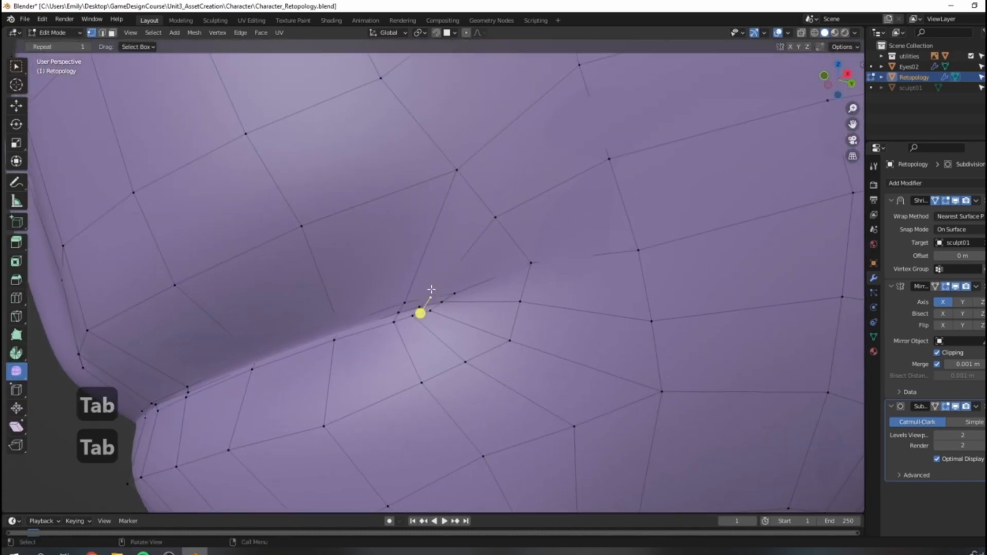
pyautogui.press('g')
pyautogui.press('g')
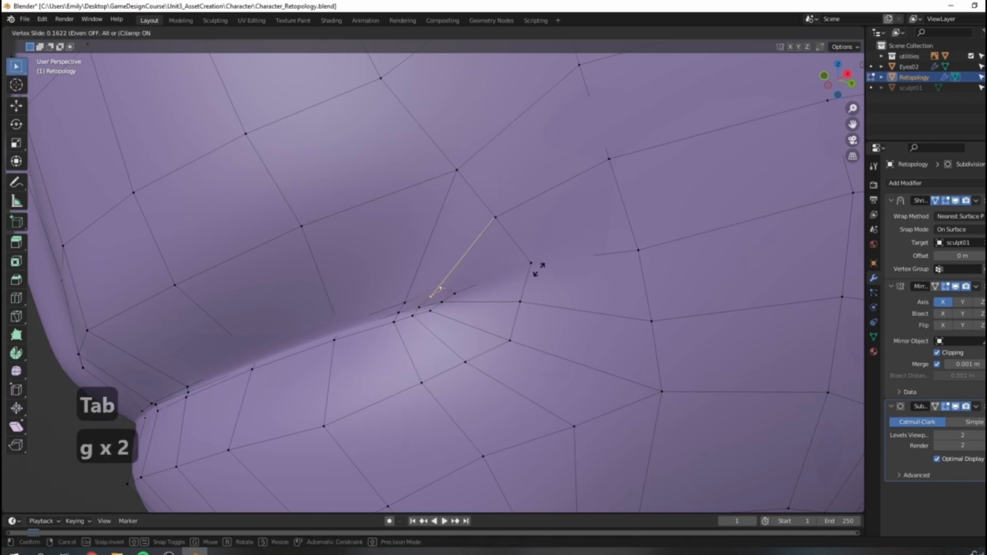
pyautogui.press('g')
pyautogui.press('g')
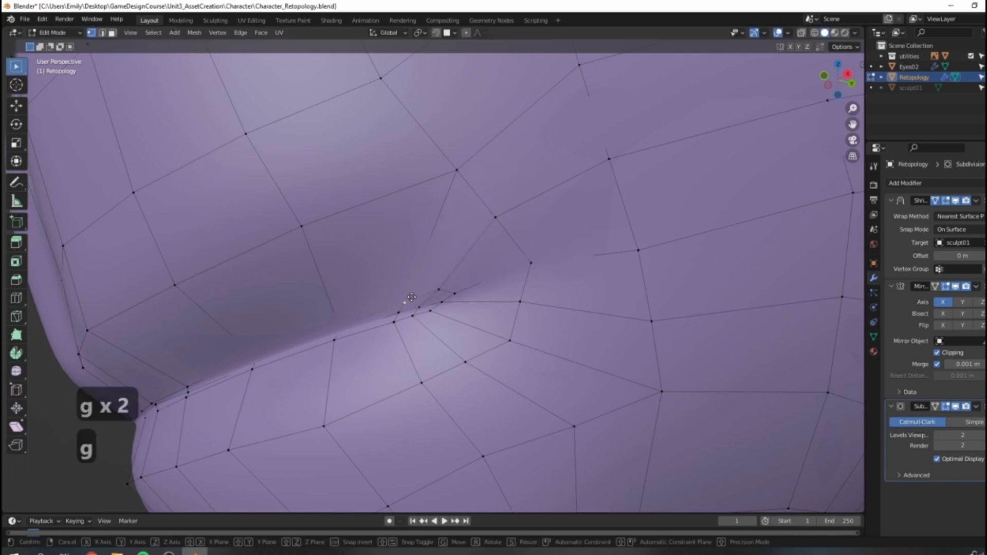
pyautogui.click(406, 291)
pyautogui.press('g')
pyautogui.click(430, 293)
pyautogui.scroll(-2, 450, 279)
pyautogui.scroll(-2, 449, 280)
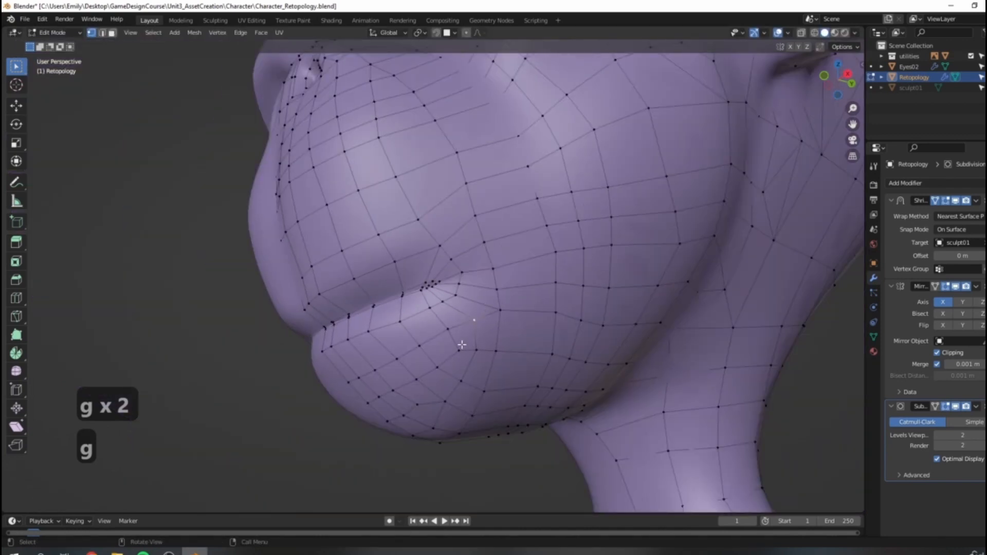
# Step: Inspect the subdivided mouth corner from several angles in Object Mode and return to Edit Mode
pyautogui.press('Tab')
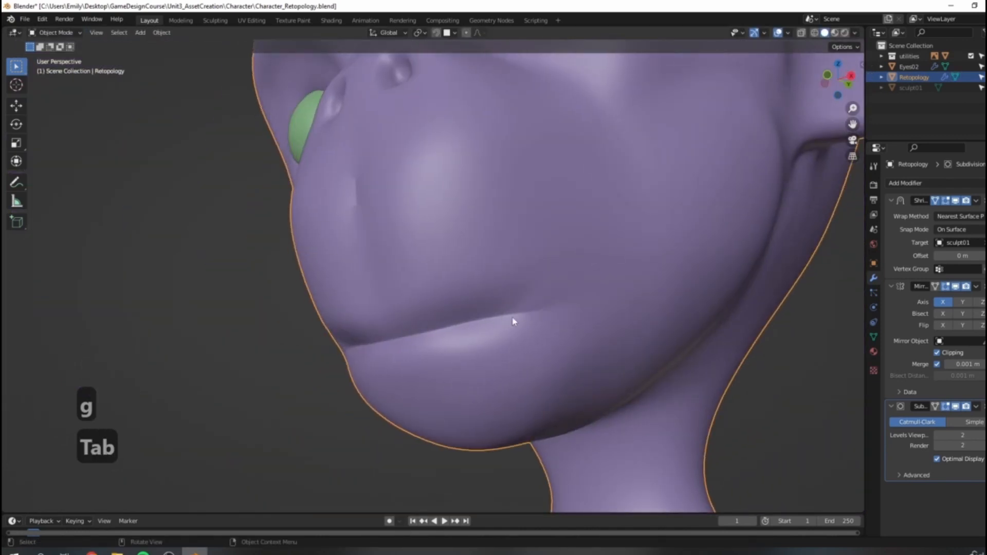
pyautogui.scroll(-4, 513, 322)
pyautogui.moveTo(484, 326); pyautogui.dragTo(488, 296, button='middle')
pyautogui.scroll(4, 443, 288)
pyautogui.scroll(3, 443, 294)
pyautogui.press('Tab')
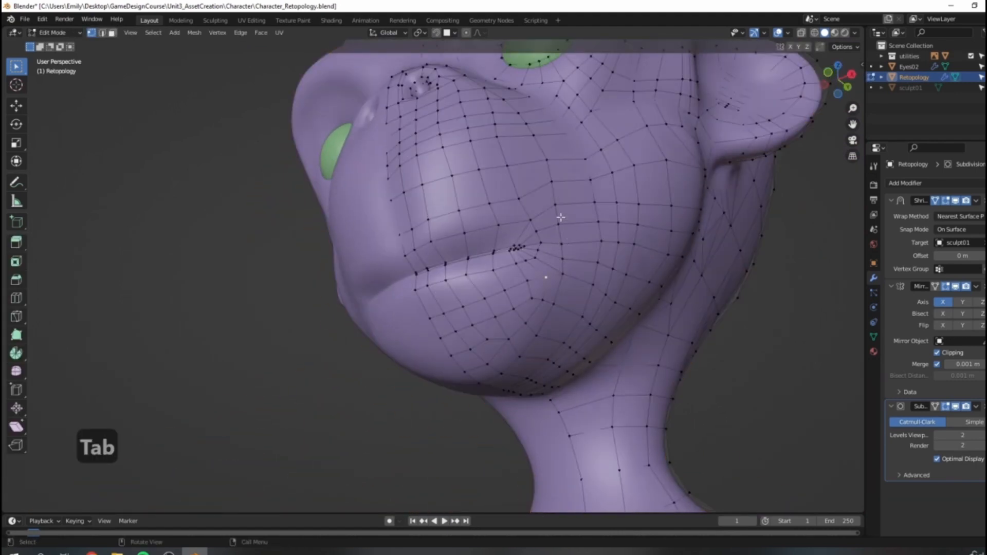
# Step: Nudge the vertex above the mouth corner and add a centred edge loop around the lips
pyautogui.scroll(4, 560, 249)
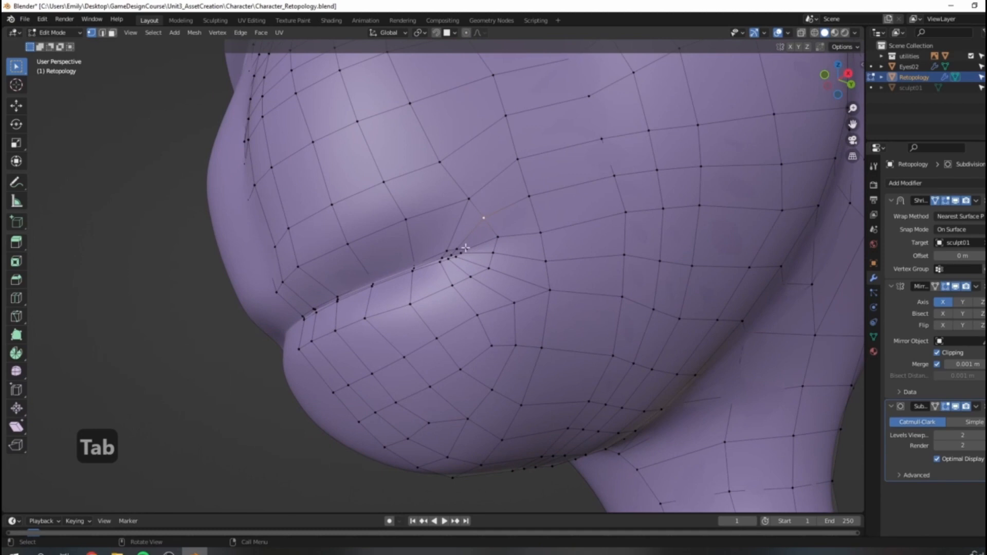
pyautogui.press('g')
pyautogui.click(489, 251)
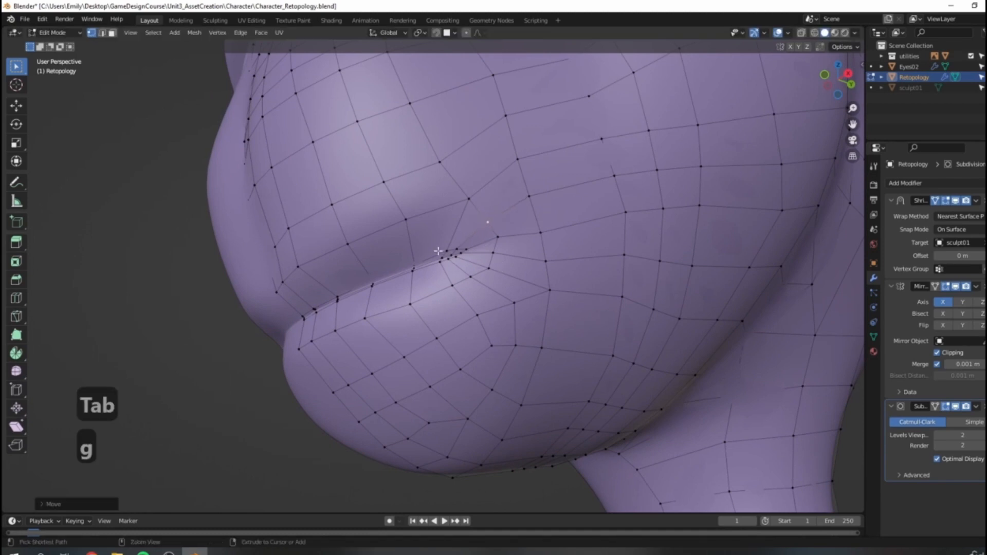
pyautogui.hotkey('ctrl', 'r')
pyautogui.click(465, 224)
pyautogui.rightClick(466, 224)
pyautogui.moveTo(589, 271); pyautogui.dragTo(553, 266, button='middle')
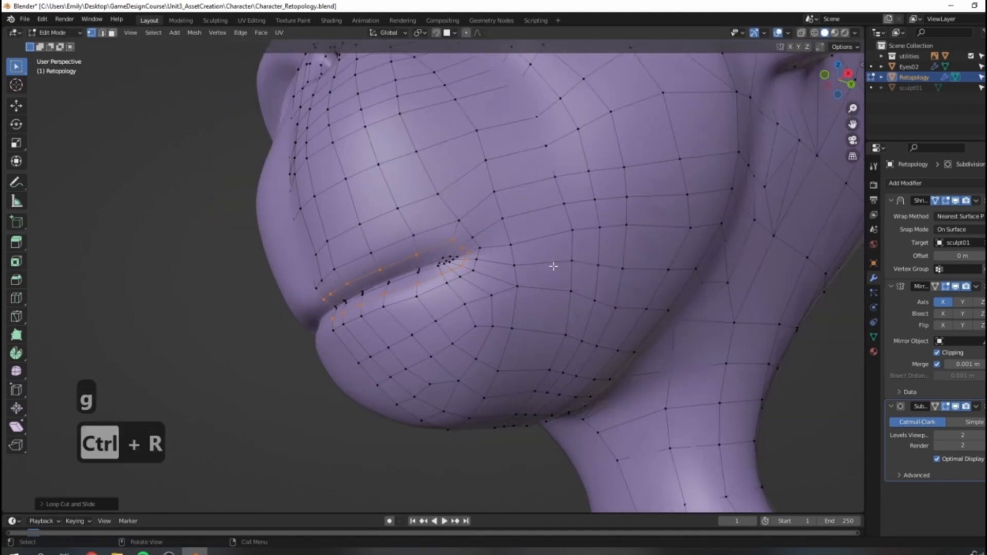
# Step: Check the mouth shape with the added lip loop from the front in Object Mode
pyautogui.press('Tab')
pyautogui.scroll(-4, 623, 295)
pyautogui.scroll(5, 472, 324)
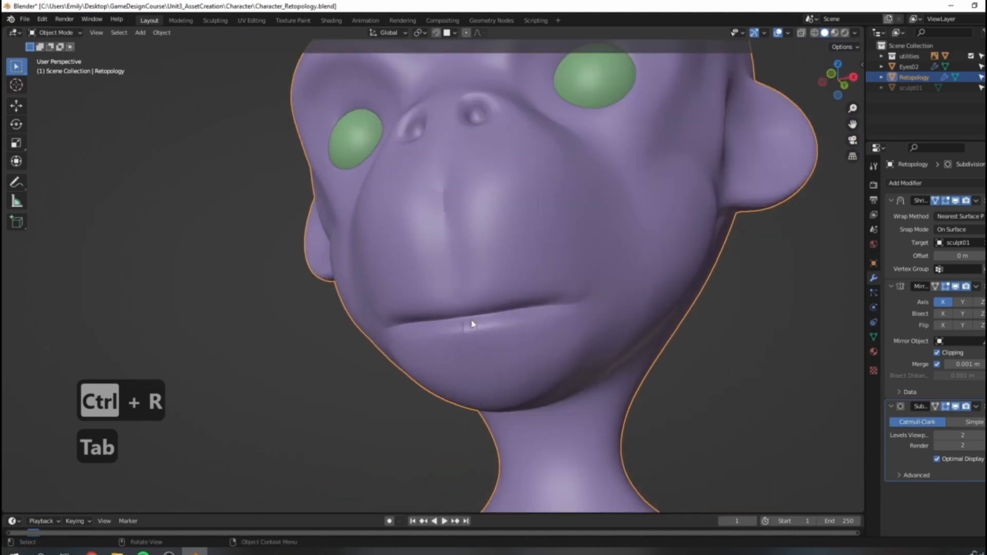
pyautogui.scroll(-4, 472, 324)
pyautogui.moveTo(523, 326); pyautogui.dragTo(496, 233, button='middle')
pyautogui.moveTo(488, 366); pyautogui.dragTo(430, 286, button='middle')
# Step: Select the edge loop through the outer hip and trace its path along the torso, arm, thumb and leg
pyautogui.press('Tab')
pyautogui.scroll(4, 573, 320)
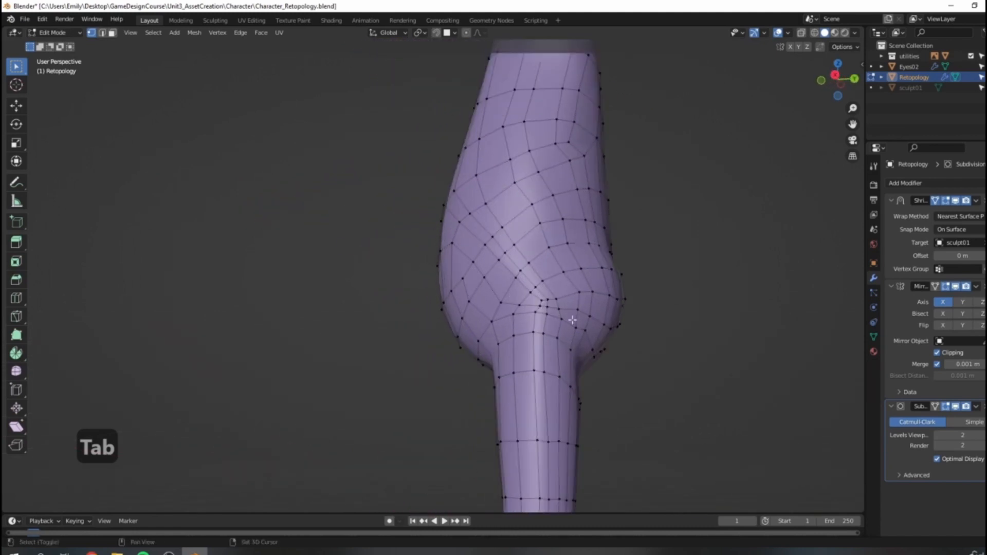
pyautogui.moveTo(572, 320); pyautogui.dragTo(448, 279, button='middle')
pyautogui.moveTo(390, 198); pyautogui.dragTo(432, 242, button='middle')
pyautogui.scroll(3, 441, 257)
pyautogui.keyDown('alt'); pyautogui.click(448, 261); pyautogui.keyUp('alt')
pyautogui.scroll(-6, 457, 278)
pyautogui.moveTo(468, 293); pyautogui.dragTo(616, 288, button='middle')
pyautogui.moveTo(656, 170); pyautogui.dragTo(421, 375, button='middle')
pyautogui.scroll(4, 380, 292)
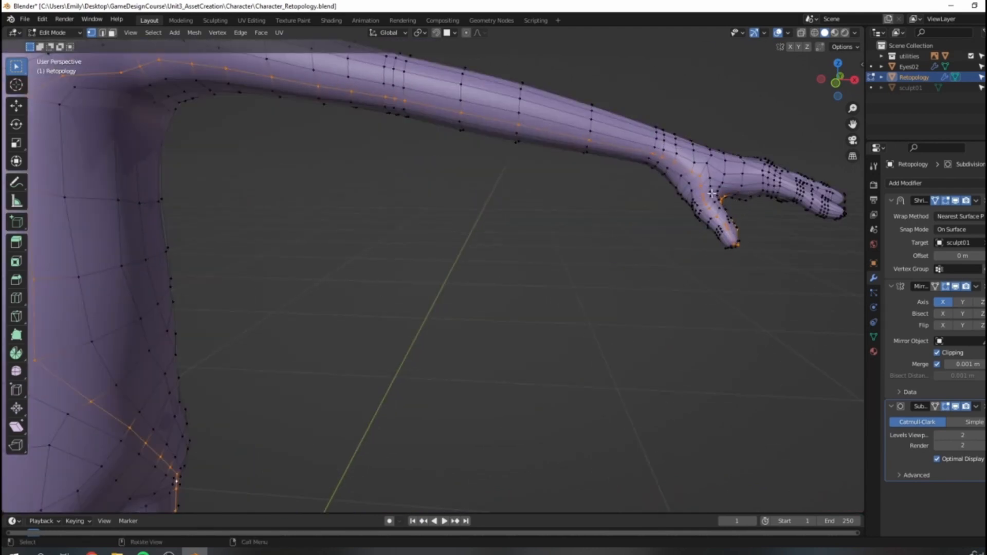
pyautogui.scroll(-3, 731, 248)
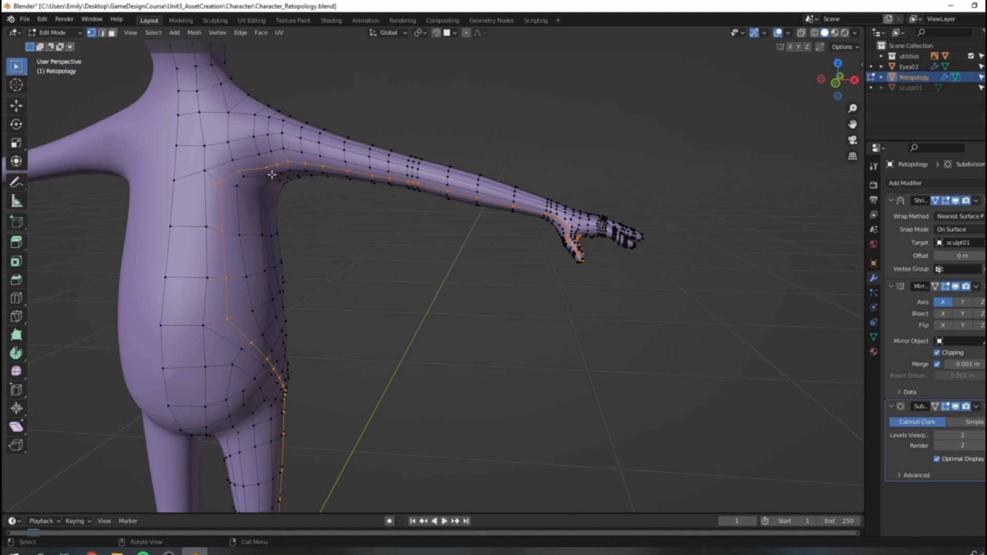
pyautogui.moveTo(346, 421); pyautogui.dragTo(368, 303, button='middle')
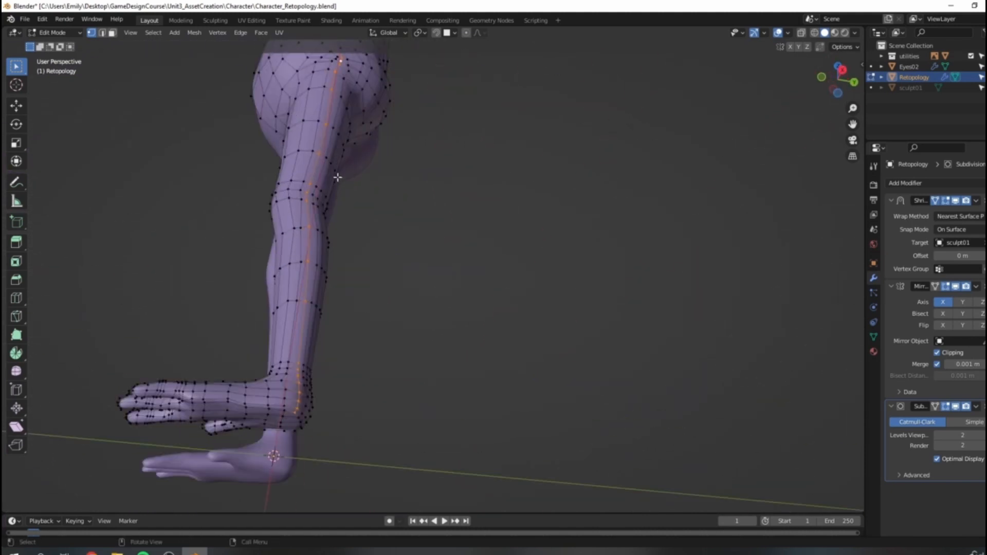
pyautogui.scroll(3, 337, 193)
pyautogui.scroll(-3, 337, 154)
pyautogui.scroll(5, 309, 180)
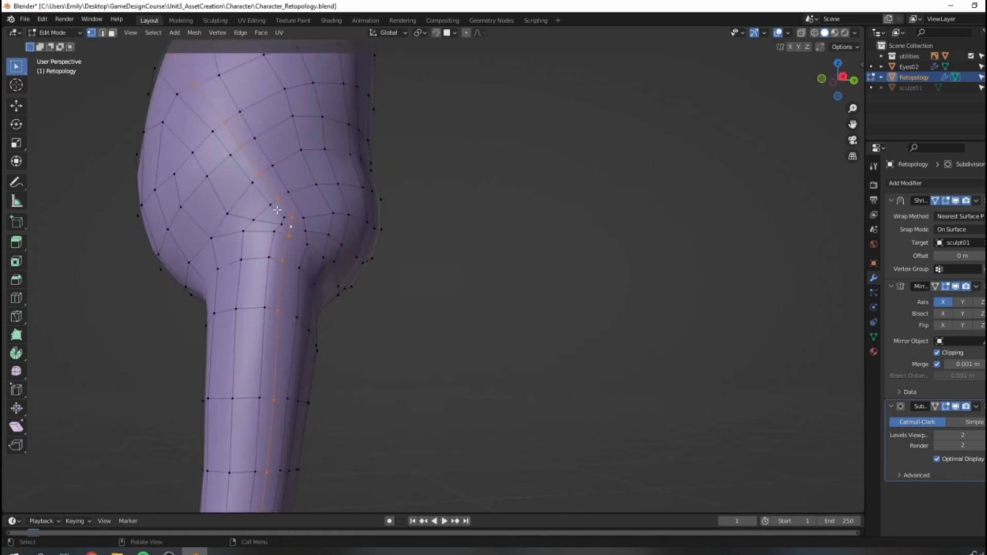
pyautogui.scroll(-2, 342, 293)
pyautogui.keyDown('shift'); pyautogui.moveTo(341, 293); pyautogui.dragTo(375, 304, button='middle'); pyautogui.keyUp('shift')
pyautogui.press('c')
pyautogui.moveTo(329, 269); pyautogui.dragTo(344, 260)
pyautogui.press('Escape')
pyautogui.press('Escape')
pyautogui.click(612, 309)
# Step: Circle-select the dense patch of vertices on the outer hip above the thigh and smooth them with the Smooth tool
pyautogui.press('c')
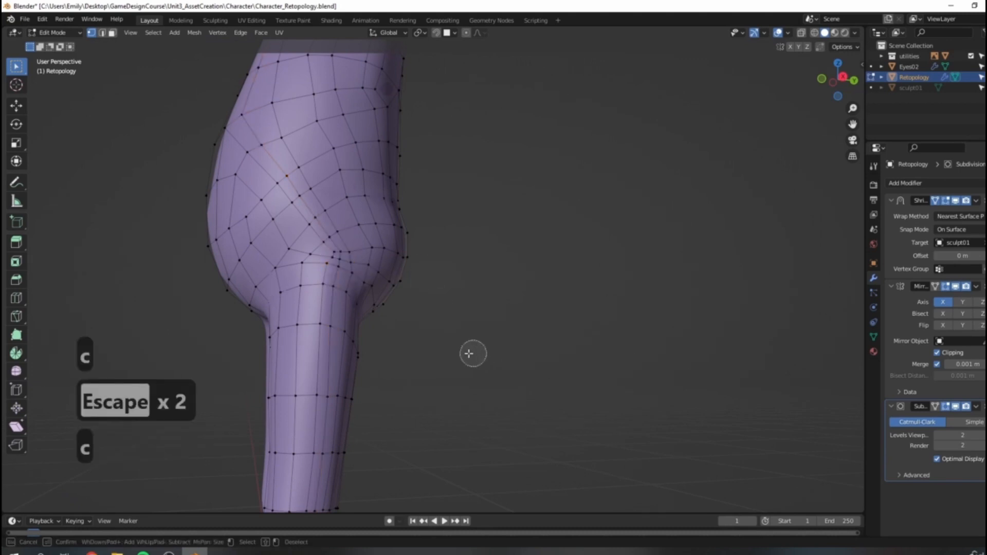
pyautogui.scroll(3, 341, 257)
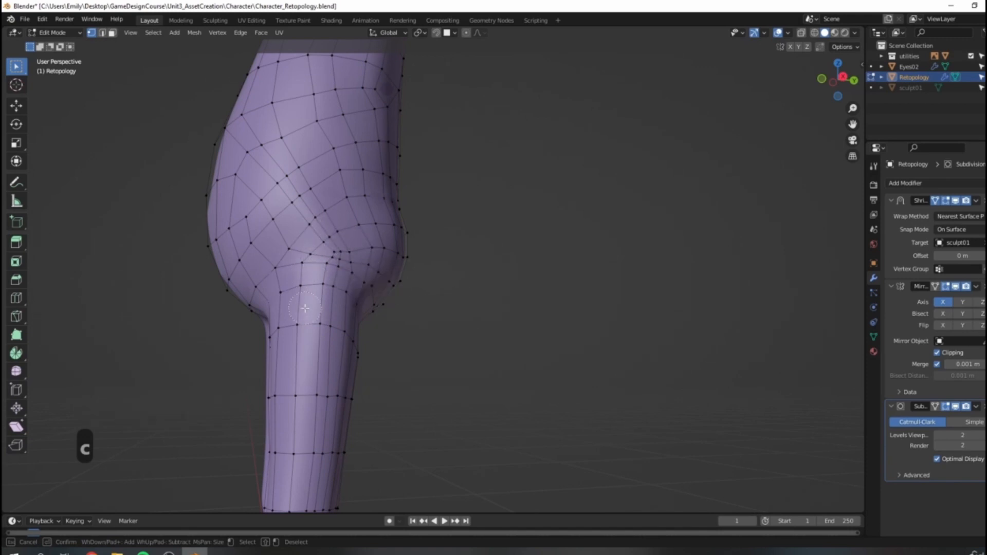
pyautogui.scroll(-5, 334, 320)
pyautogui.scroll(5, 334, 316)
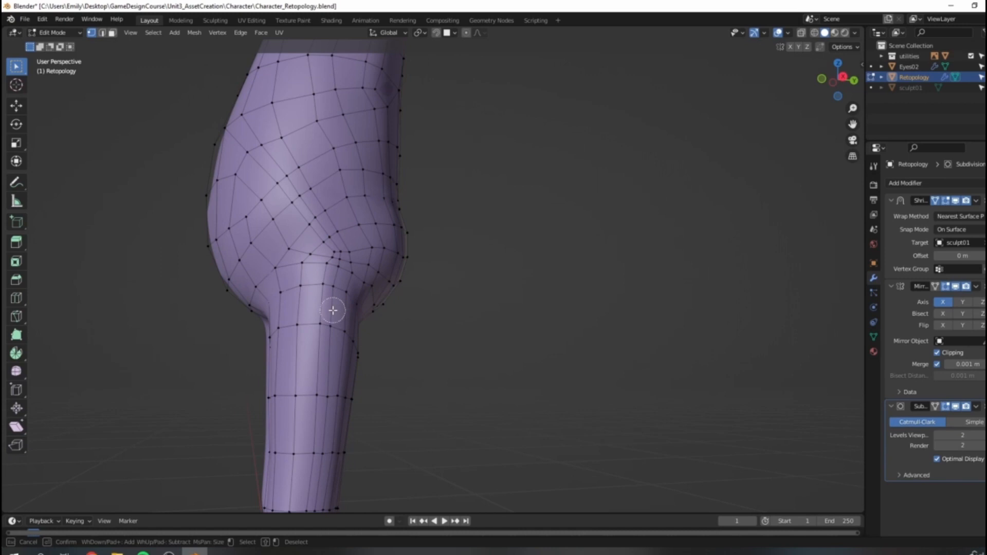
pyautogui.scroll(-2, 338, 264)
pyautogui.moveTo(342, 260); pyautogui.dragTo(310, 255)
pyautogui.rightClick(366, 267)
pyautogui.moveTo(334, 266); pyautogui.dragTo(330, 286, button='middle')
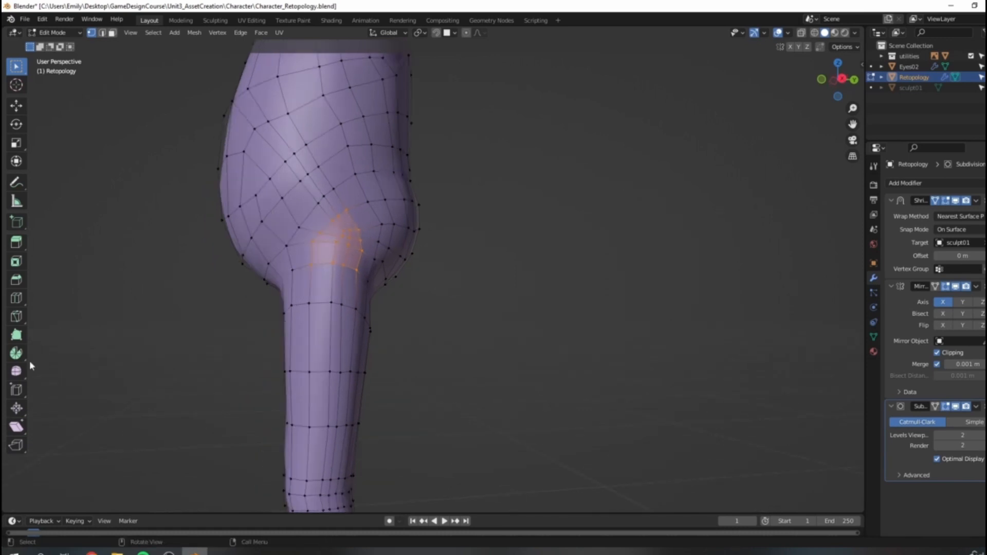
pyautogui.click(16, 372)
pyautogui.moveTo(368, 250); pyautogui.dragTo(409, 272, button='middle')
pyautogui.moveTo(262, 206); pyautogui.dragTo(614, 348)
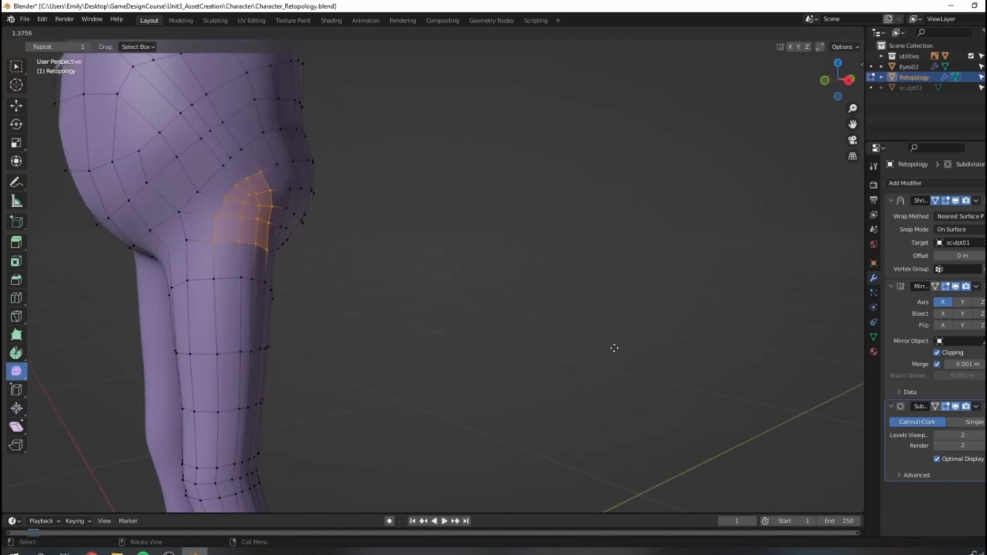
pyautogui.moveTo(540, 324); pyautogui.dragTo(551, 307)
pyautogui.moveTo(550, 307); pyautogui.dragTo(485, 277, button='middle')
pyautogui.moveTo(602, 298); pyautogui.dragTo(584, 293, button='middle')
# Step: Set the Subdivision modifier's viewport levels to 3 and check the hip in Object Mode
pyautogui.press('Tab')
pyautogui.press('Tab')
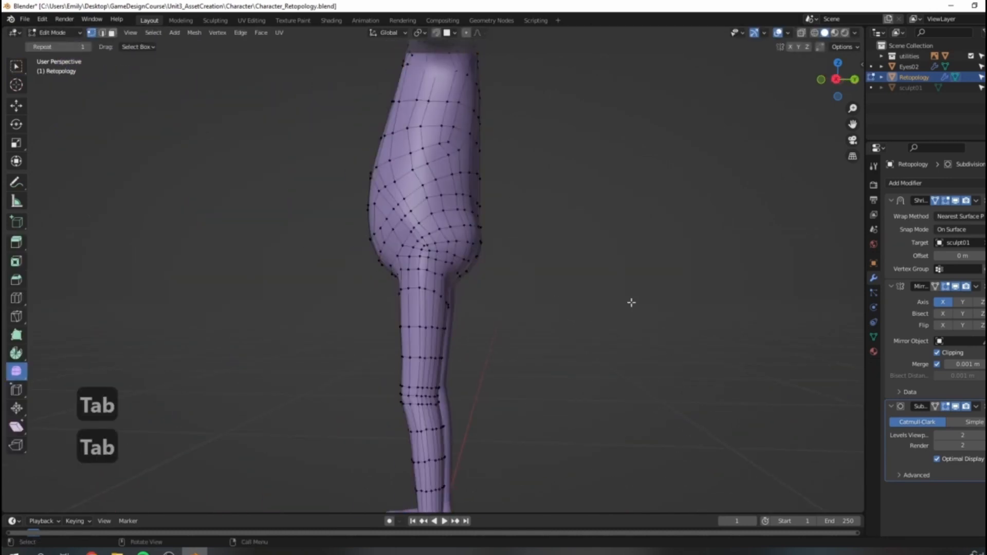
pyautogui.click(985, 435)
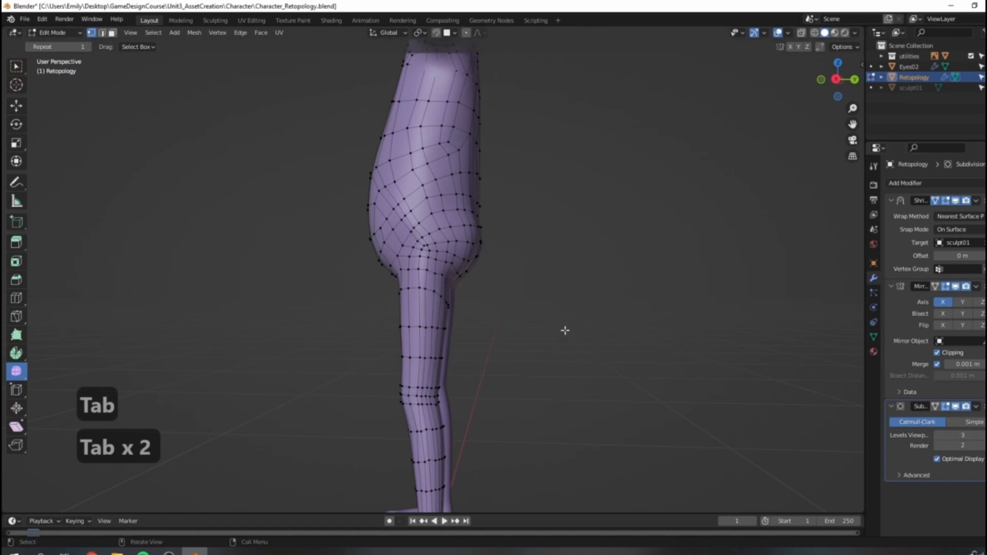
pyautogui.press('Tab')
pyautogui.scroll(-2, 496, 311)
pyautogui.scroll(4, 496, 312)
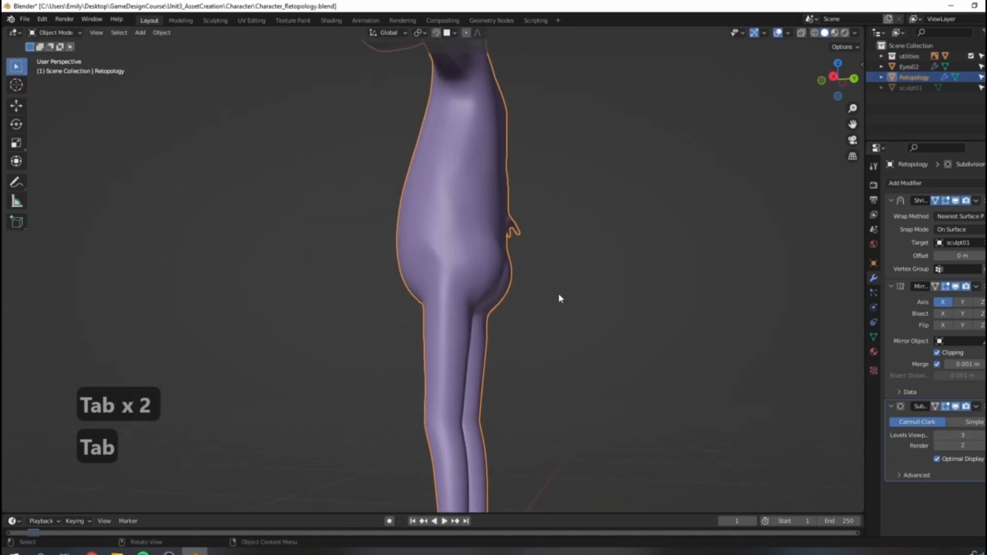
pyautogui.scroll(-3, 745, 337)
pyautogui.scroll(3, 436, 267)
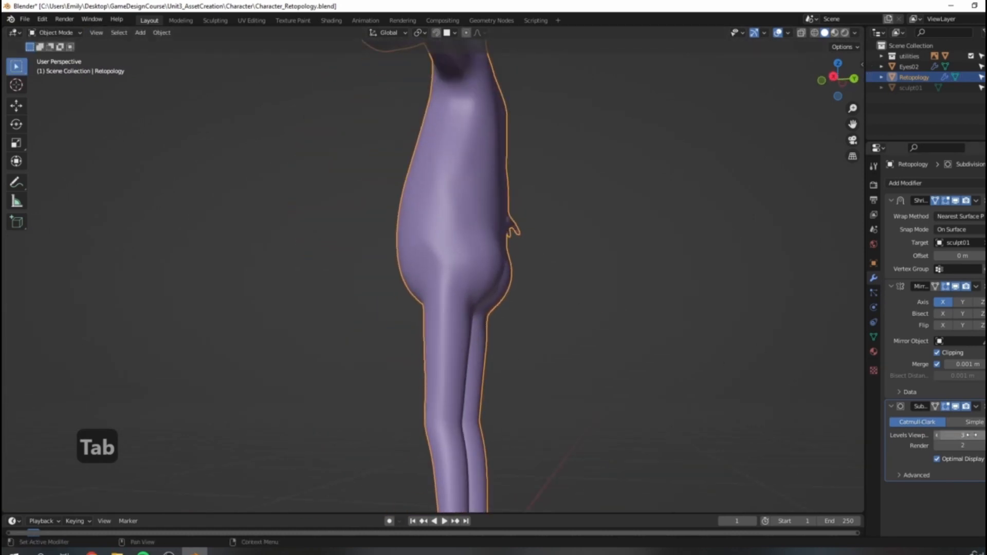
# Step: Examine the whole subdivided character from the front in Object Mode
pyautogui.moveTo(565, 334); pyautogui.dragTo(643, 309, button='middle')
pyautogui.keyDown('shift'); pyautogui.moveTo(376, 178); pyautogui.dragTo(490, 281, button='middle'); pyautogui.keyUp('shift')
pyautogui.scroll(-4, 613, 294)
pyautogui.scroll(6, 346, 229)
pyautogui.scroll(-5, 346, 229)
pyautogui.keyDown('shift'); pyautogui.moveTo(491, 280); pyautogui.dragTo(454, 330, button='middle'); pyautogui.keyUp('shift')
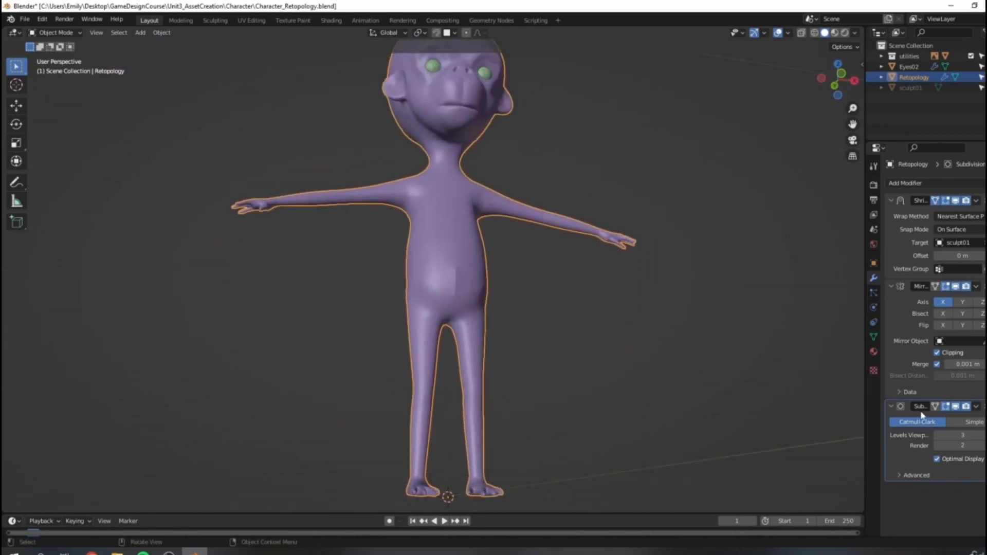
# Step: Remove the Subdivision modifier from the Retopology object
pyautogui.scroll(2, 626, 295)
pyautogui.moveTo(626, 295); pyautogui.dragTo(619, 194, button='middle')
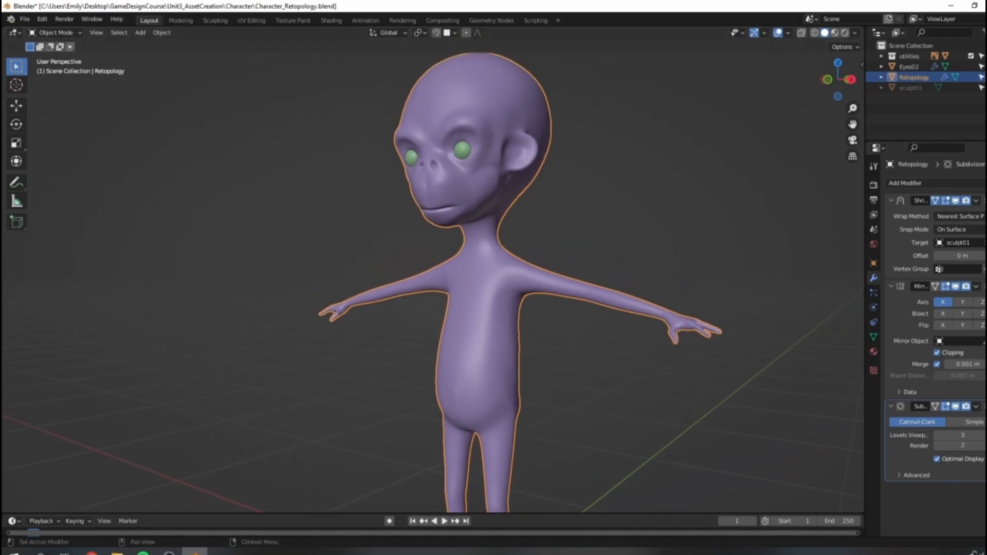
pyautogui.hotkey('ctrl', 'x')
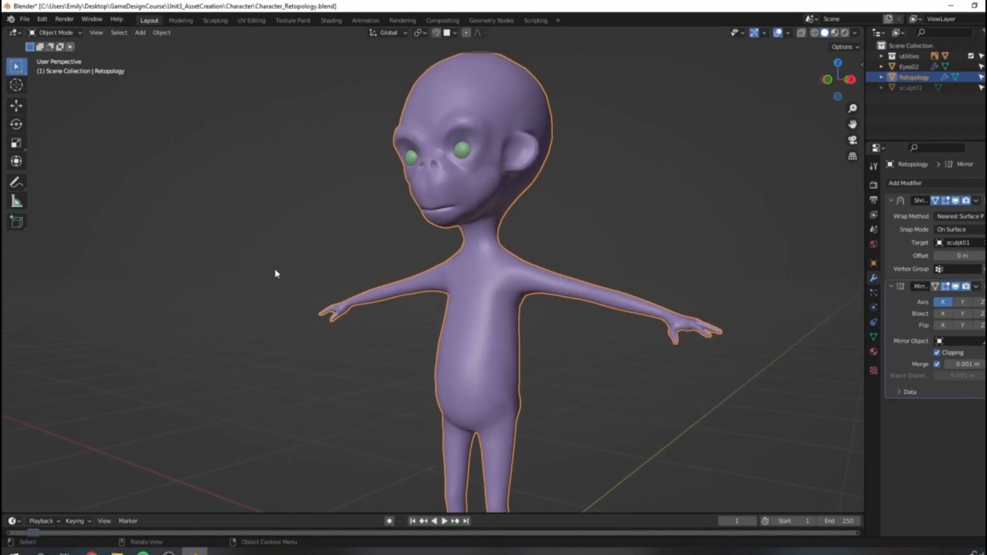
pyautogui.moveTo(276, 273); pyautogui.dragTo(329, 274, button='middle')
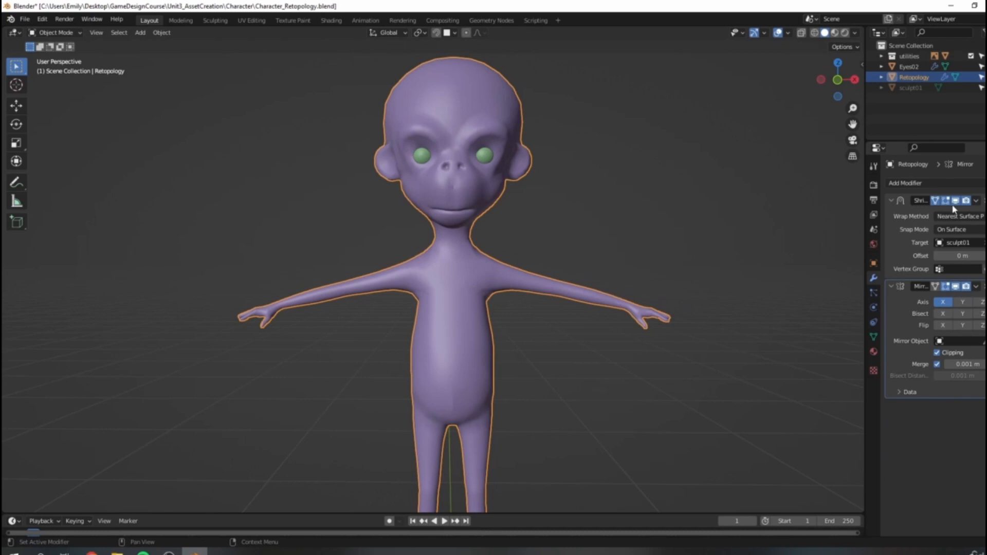
# Step: Examine the face's centre line and the whole body with only the Shrinkwrap and Mirror modifiers active
pyautogui.moveTo(751, 304); pyautogui.dragTo(572, 343, button='middle')
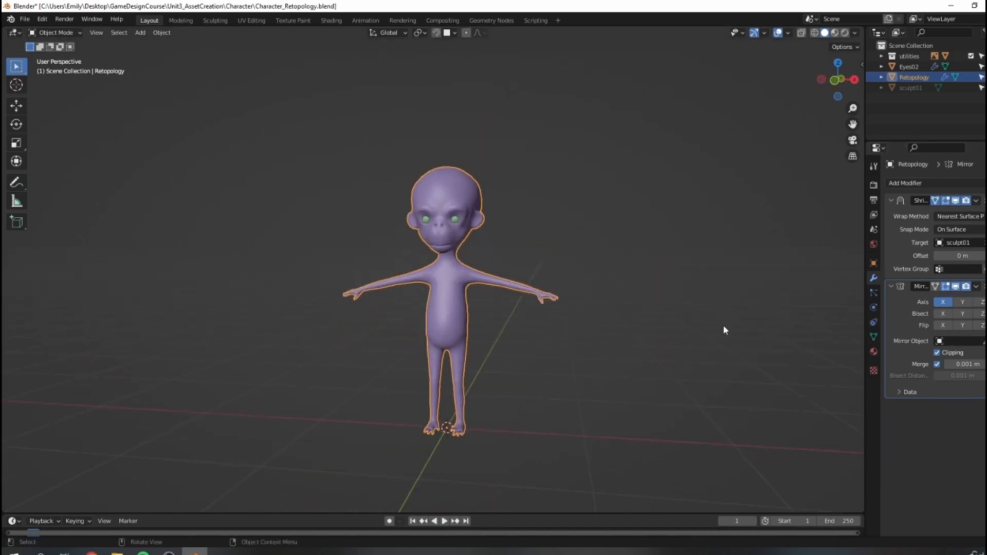
pyautogui.scroll(6, 498, 230)
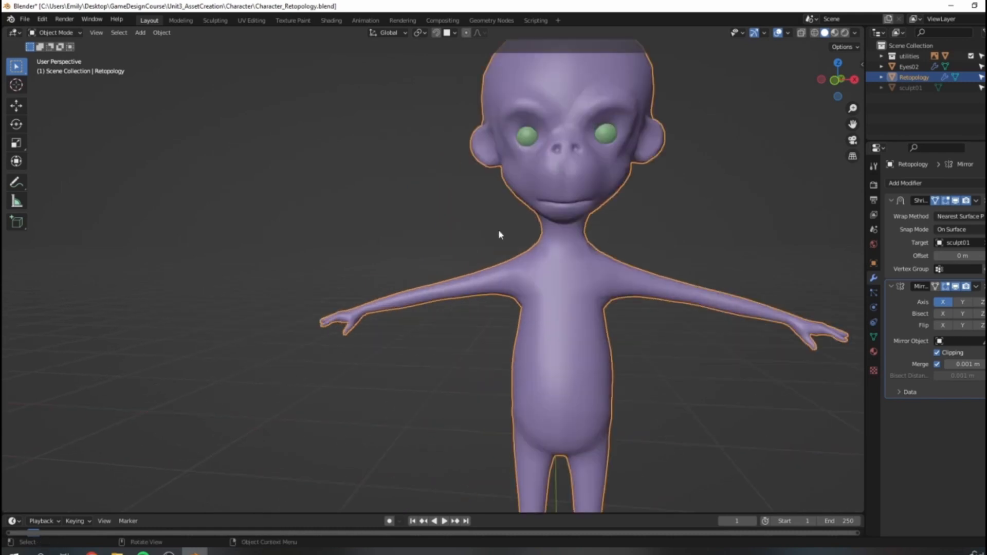
pyautogui.scroll(5, 569, 97)
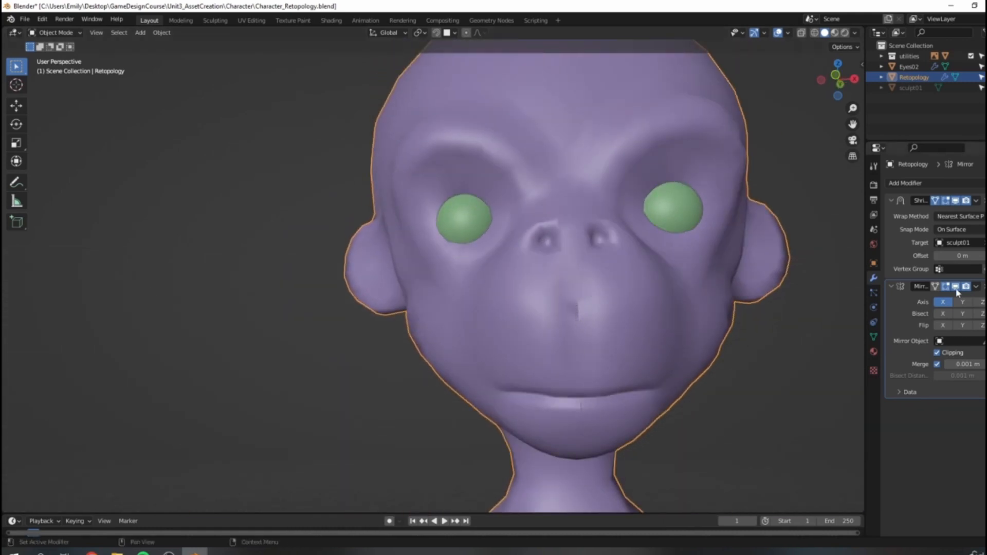
pyautogui.scroll(-8, 590, 229)
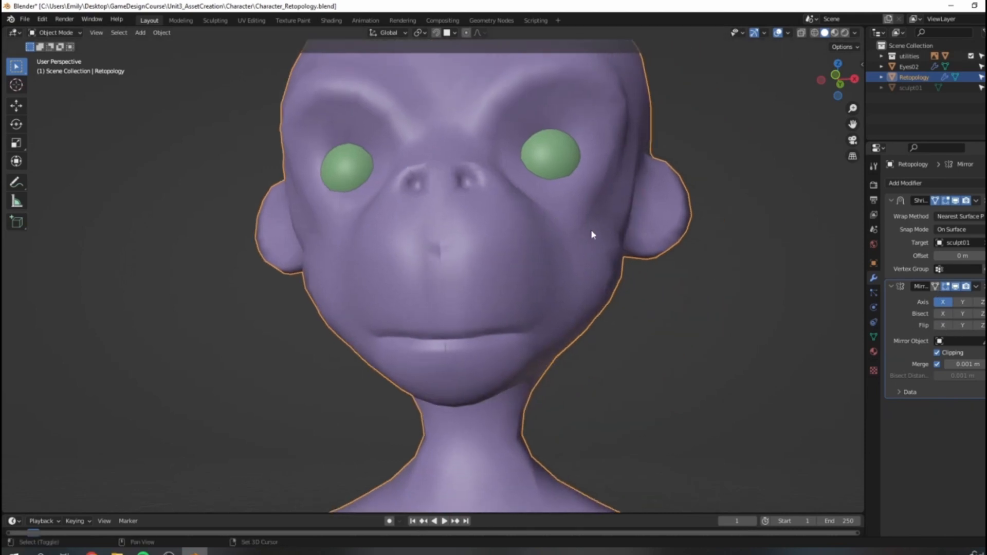
pyautogui.scroll(-4, 564, 297)
pyautogui.moveTo(569, 267); pyautogui.dragTo(565, 288, button='middle')
pyautogui.moveTo(430, 377); pyautogui.dragTo(598, 355, button='middle')
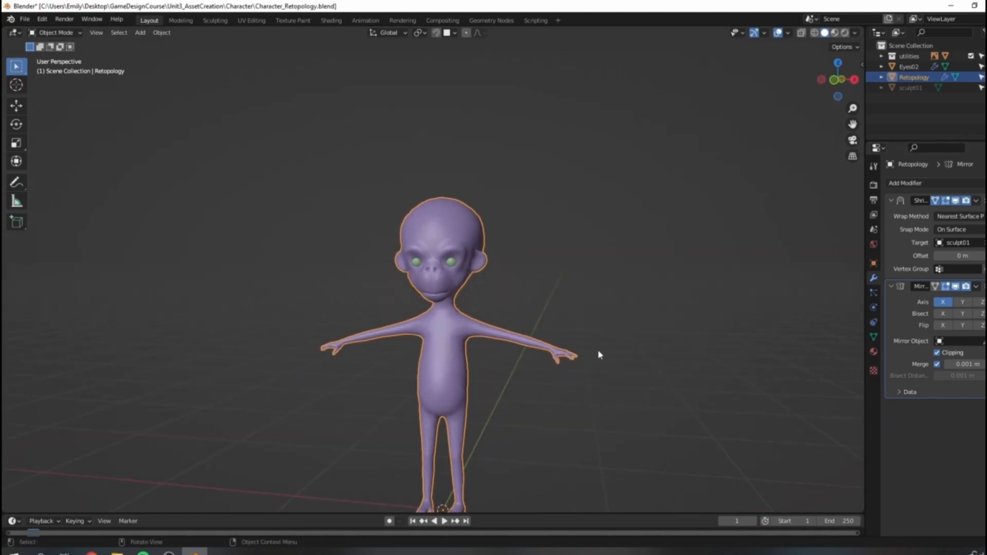
# Step: Convert the Retopology object to a mesh so that its Shrinkwrap and Mirror modifiers are applied
pyautogui.click(590, 228)
pyautogui.keyDown('shift'); pyautogui.moveTo(606, 280); pyautogui.dragTo(614, 266, button='middle'); pyautogui.keyUp('shift')
pyautogui.rightClick(449, 208)
pyautogui.click(476, 211)
pyautogui.rightClick(449, 210)
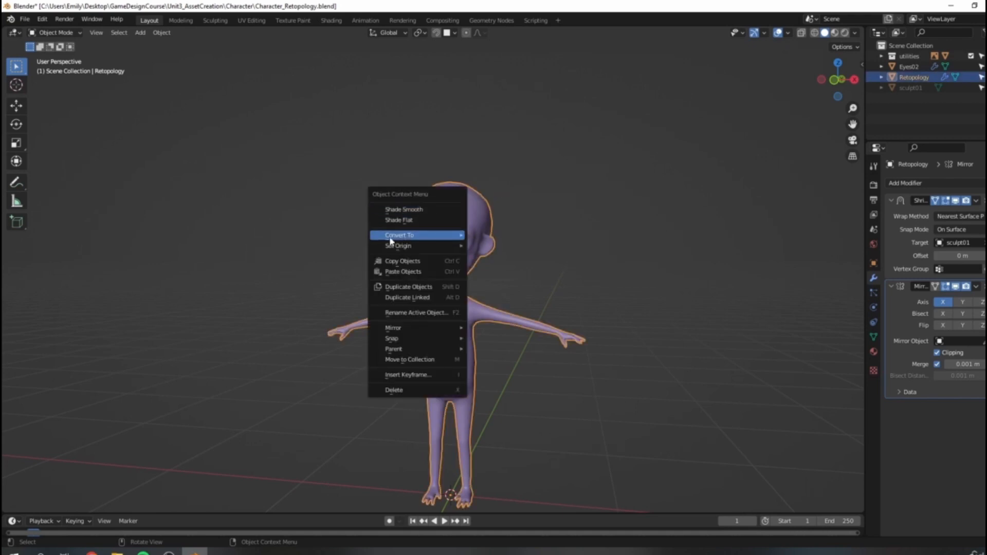
pyautogui.moveTo(396, 240)
pyautogui.click(488, 246)
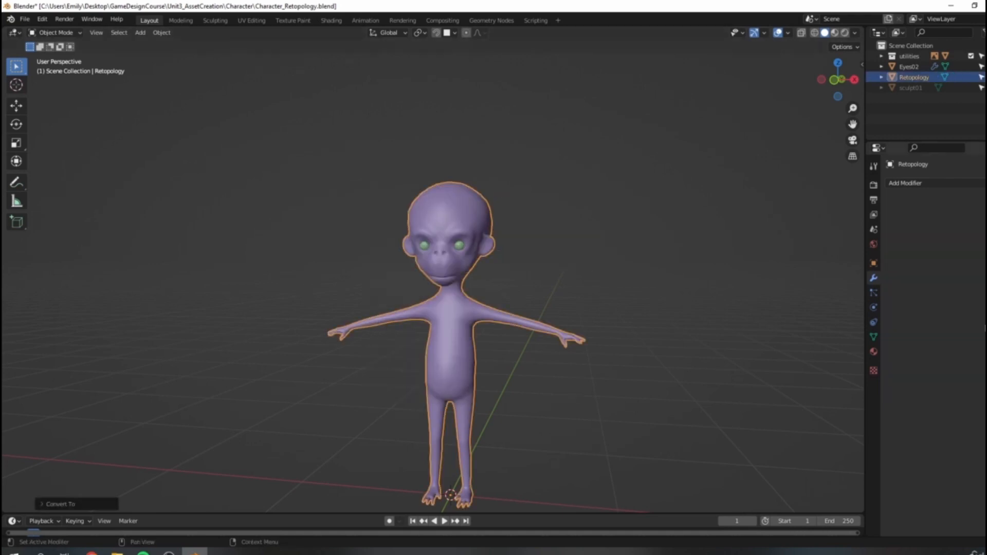
# Step: Check the converted mesh's topology on both halves of the body in Edit Mode and return to Object Mode
pyautogui.scroll(2, 426, 199)
pyautogui.press('Tab')
pyautogui.scroll(5, 604, 283)
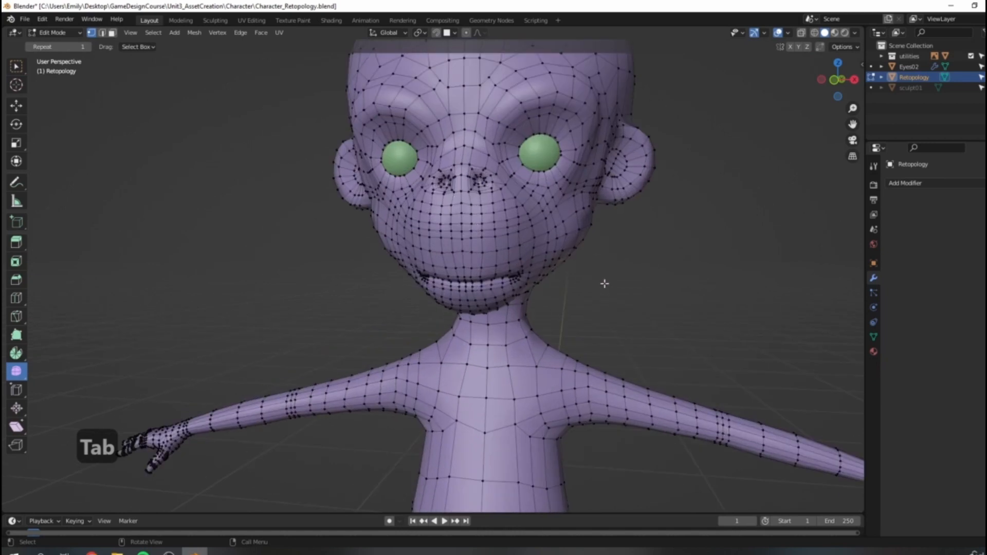
pyautogui.scroll(-5, 391, 276)
pyautogui.moveTo(390, 275); pyautogui.dragTo(482, 236, button='middle')
pyautogui.scroll(3, 515, 216)
pyautogui.press('Tab')
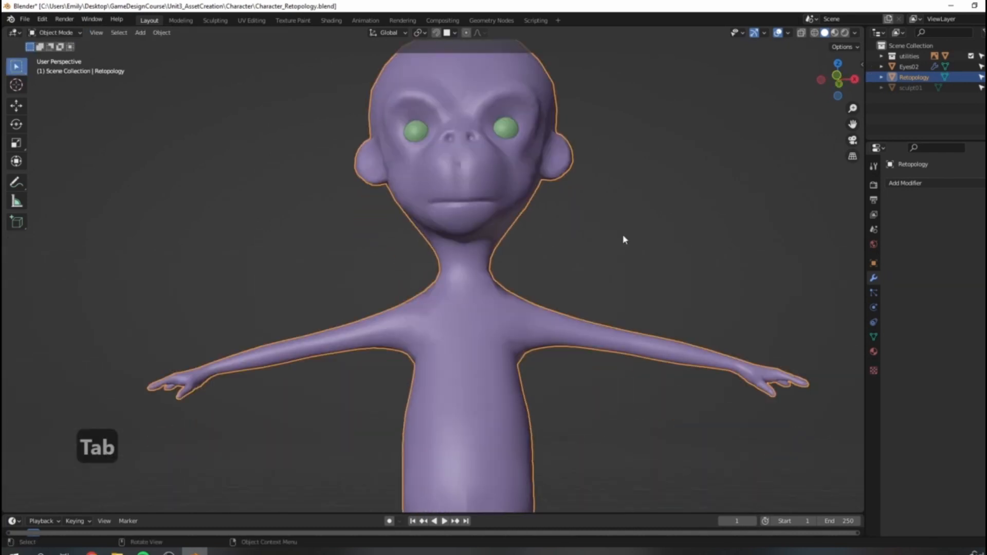
# Step: Add a Subdivision Surface modifier to the Retopology object and set its viewport levels to 2
pyautogui.click(937, 184)
pyautogui.click(823, 375)
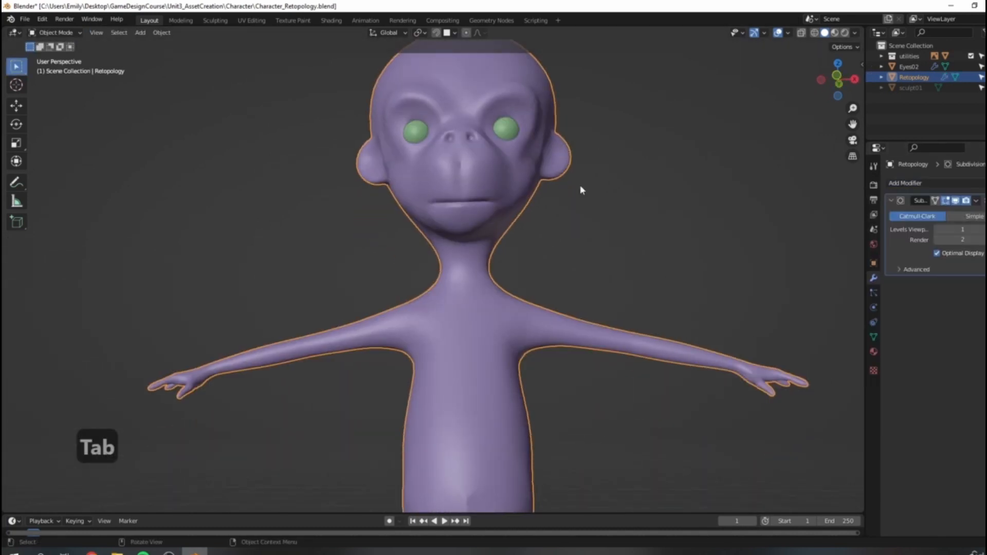
pyautogui.click(982, 229)
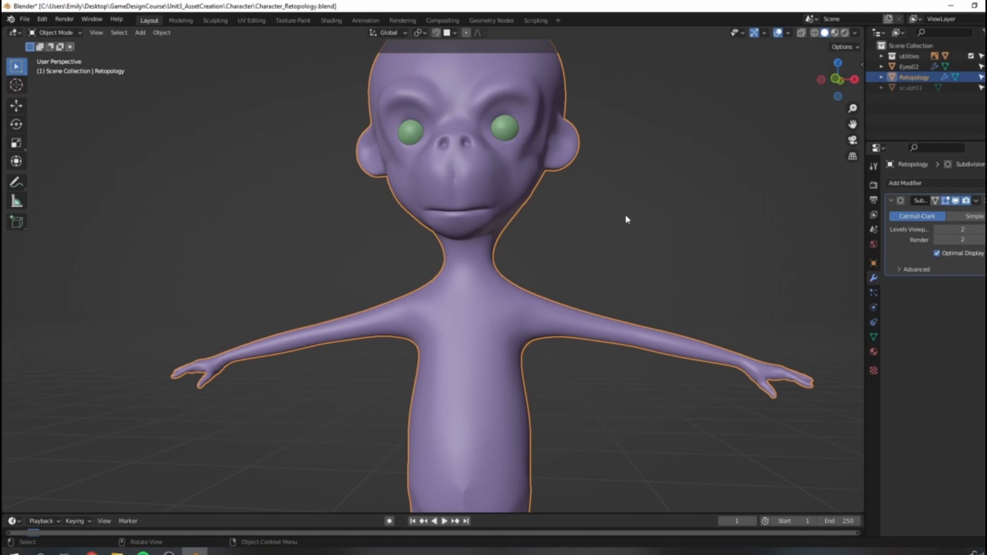
# Step: Examine the torso and belly closely from the front for shading breaks along the centre line
pyautogui.scroll(-2, 612, 242)
pyautogui.keyDown('shift'); pyautogui.moveTo(578, 304); pyautogui.dragTo(566, 193, button='middle'); pyautogui.keyUp('shift')
pyautogui.scroll(3, 525, 278)
pyautogui.moveTo(569, 325); pyautogui.dragTo(586, 304, button='middle')
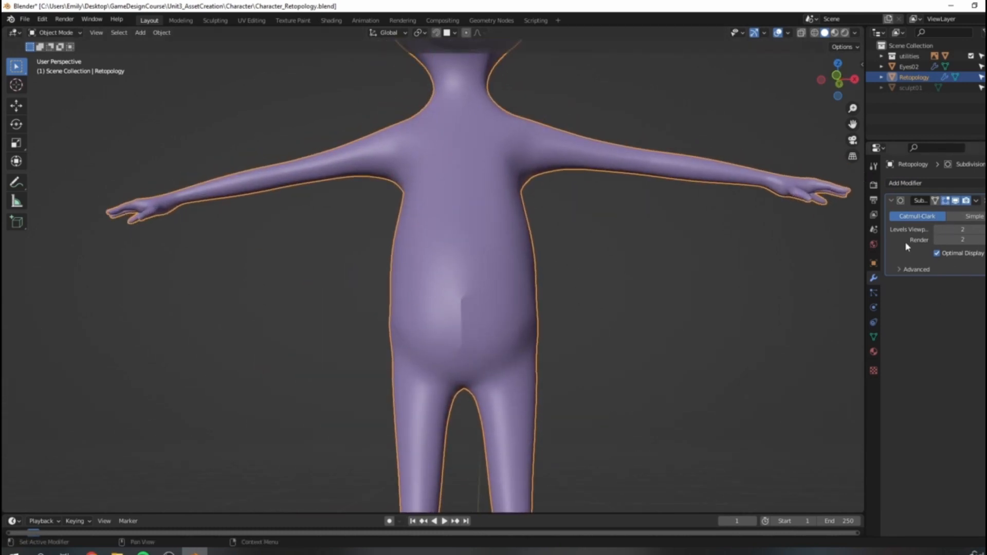
pyautogui.scroll(3, 542, 259)
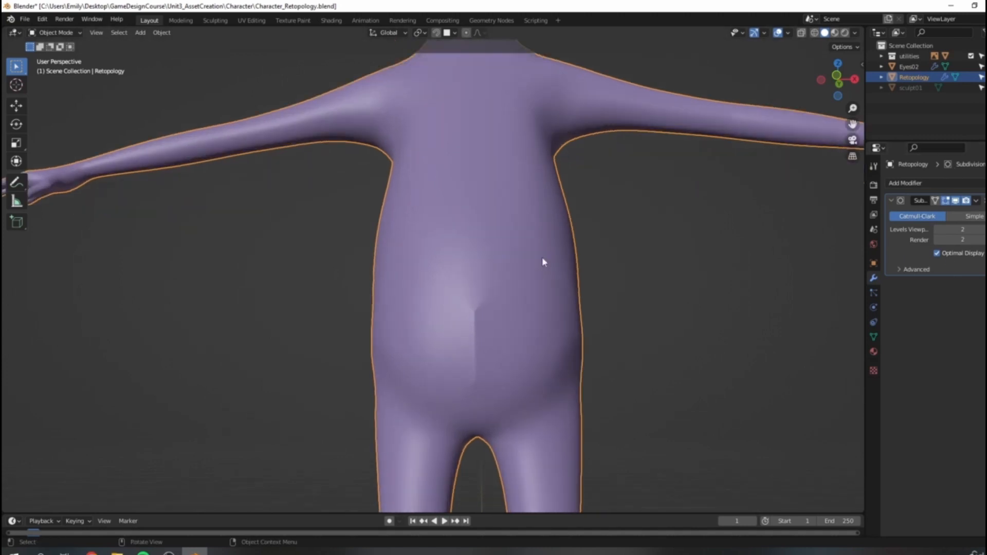
pyautogui.scroll(-3, 518, 243)
pyautogui.moveTo(517, 243)
pyautogui.mouseDown(button='middle')
pyautogui.moveTo(341, 257)
pyautogui.moveTo(449, 246)
pyautogui.moveTo(603, 269)
pyautogui.moveTo(513, 255)
pyautogui.mouseUp(button='middle')
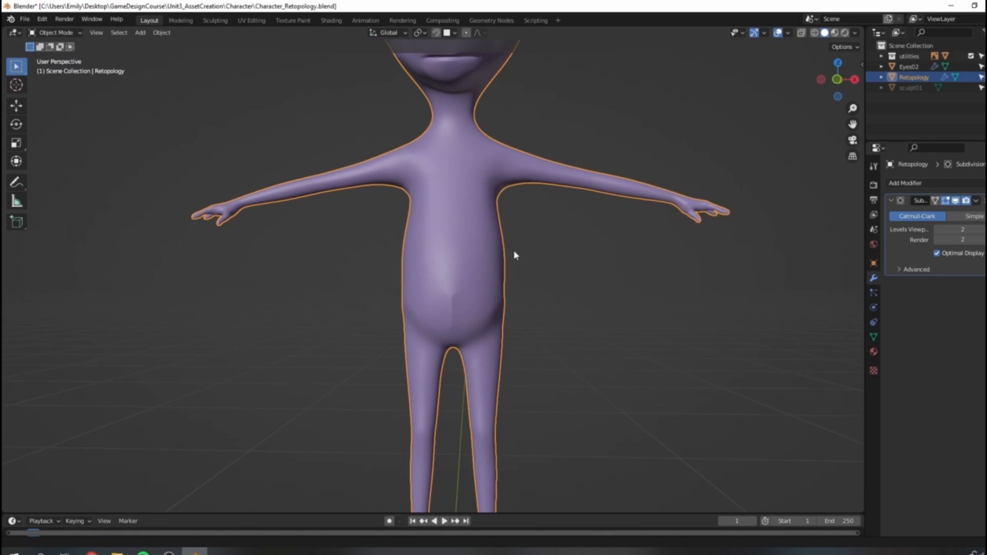
pyautogui.scroll(2, 541, 211)
pyautogui.scroll(2, 515, 242)
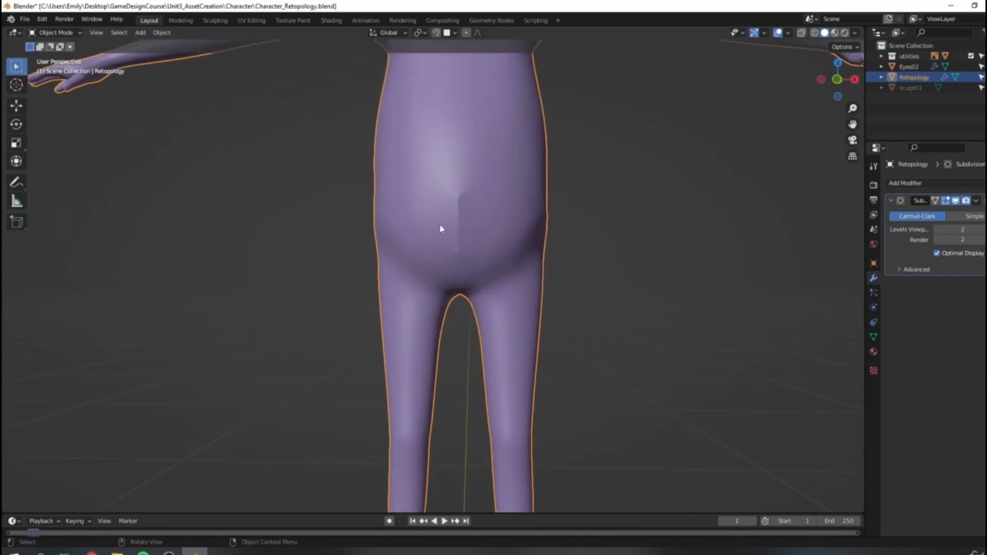
pyautogui.scroll(1, 467, 198)
pyautogui.moveTo(464, 176); pyautogui.dragTo(465, 167, button='middle')
pyautogui.scroll(2, 482, 197)
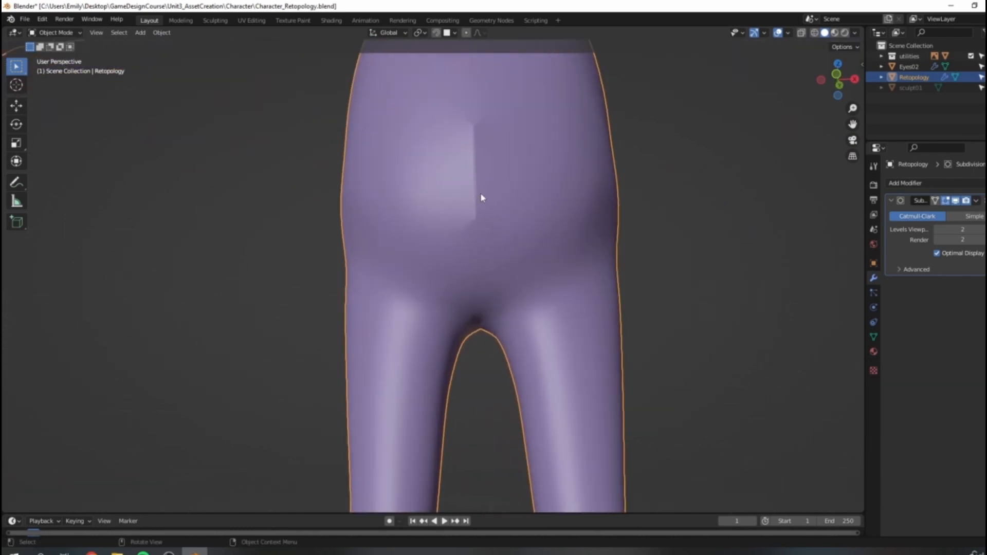
pyautogui.keyDown('shift'); pyautogui.moveTo(546, 132); pyautogui.dragTo(549, 205, button='middle'); pyautogui.keyUp('shift')
pyautogui.scroll(3, 497, 196)
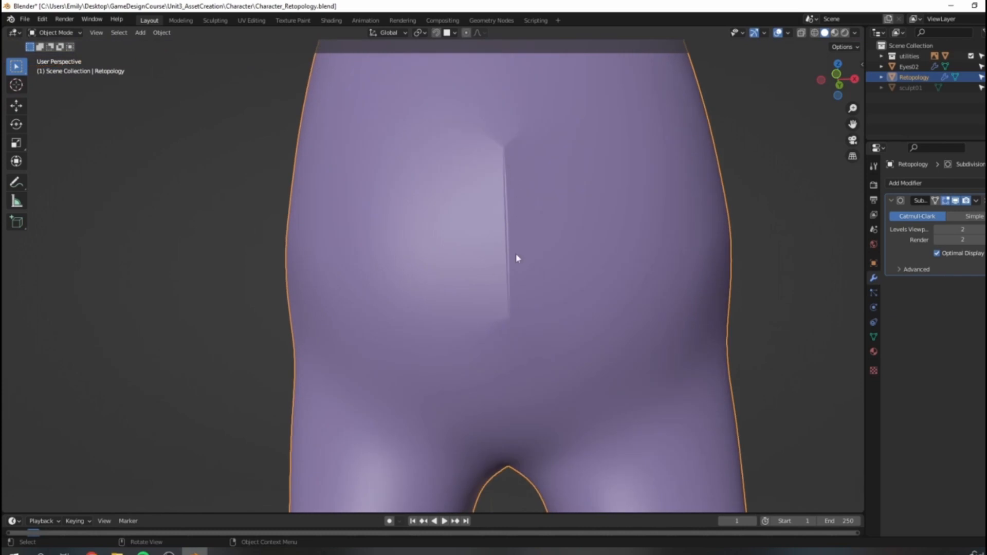
pyautogui.scroll(-1, 518, 252)
pyautogui.moveTo(492, 131); pyautogui.dragTo(494, 147, button='middle')
pyautogui.moveTo(515, 296); pyautogui.dragTo(553, 256, button='middle')
# Step: In Edit Mode, test the belly seam by moving one centre-line vertex aside and cancelling the move
pyautogui.press('Tab')
pyautogui.scroll(2, 443, 260)
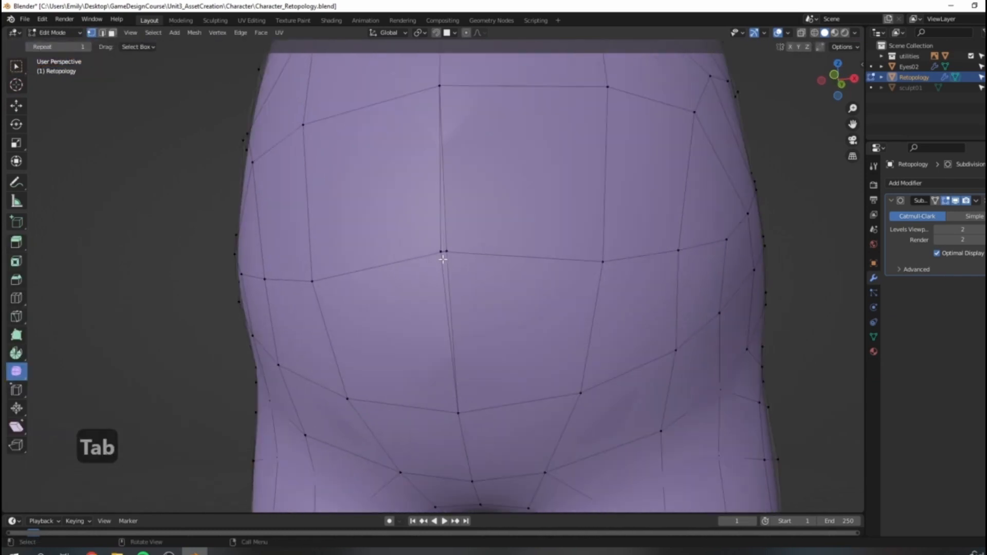
pyautogui.moveTo(481, 269); pyautogui.dragTo(636, 276, button='middle')
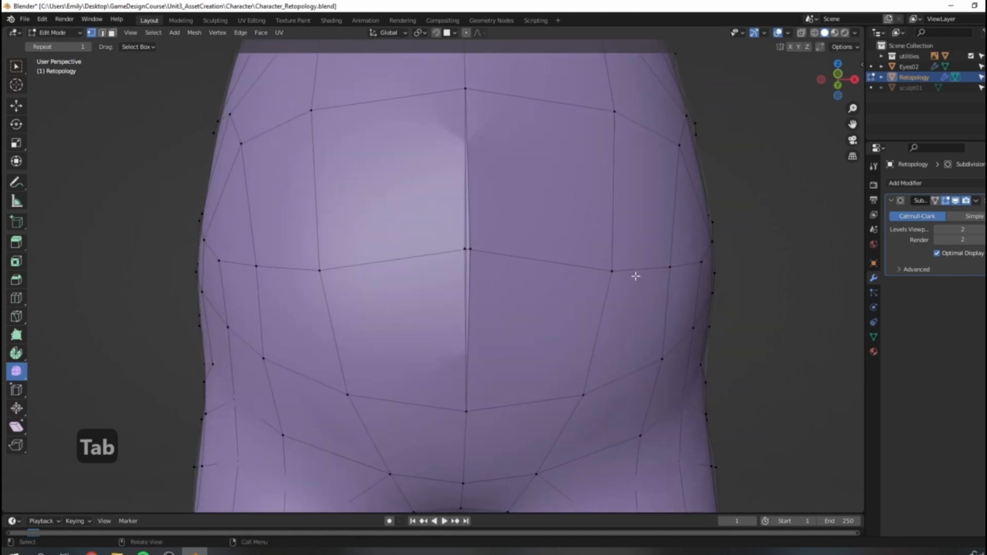
pyautogui.moveTo(446, 238); pyautogui.dragTo(466, 261, button='middle')
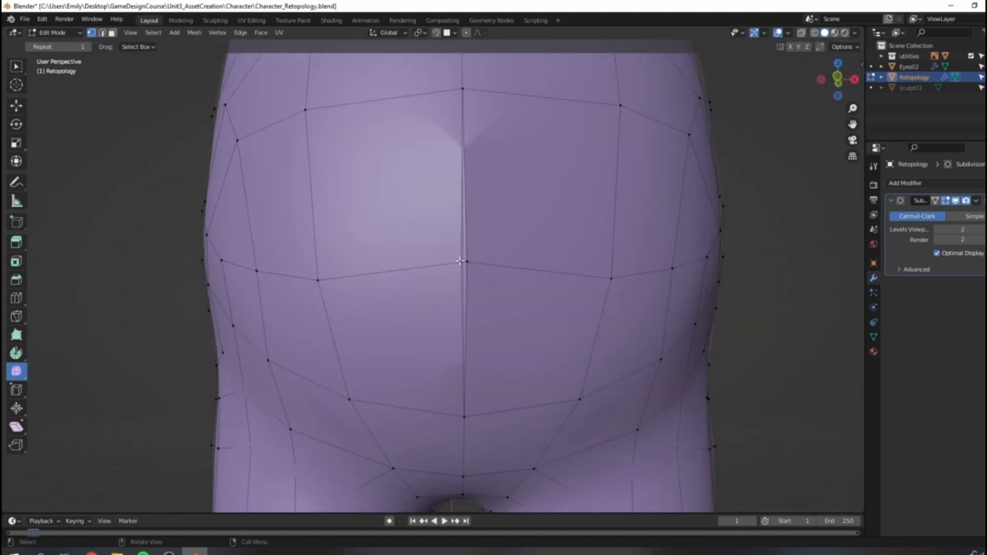
pyautogui.press('g')
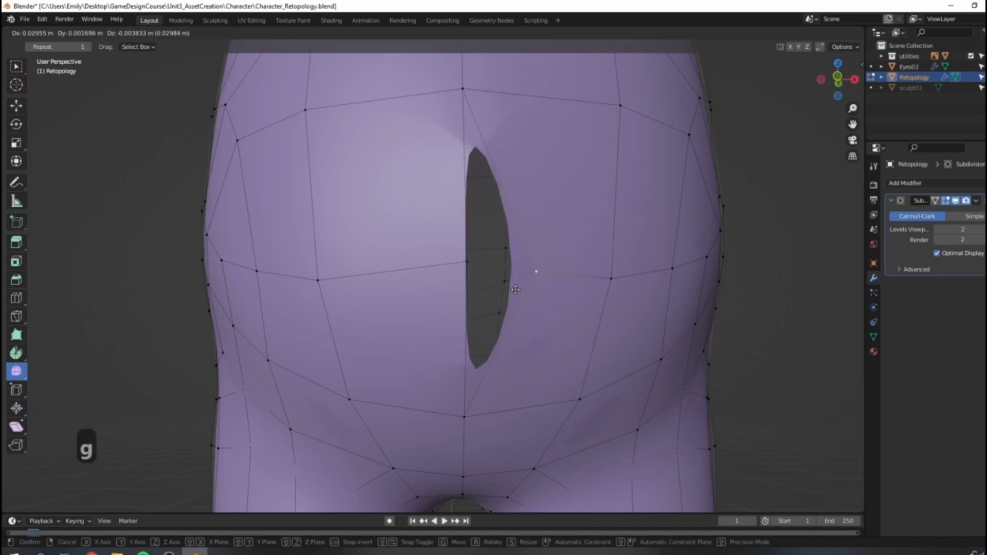
pyautogui.rightClick(560, 262)
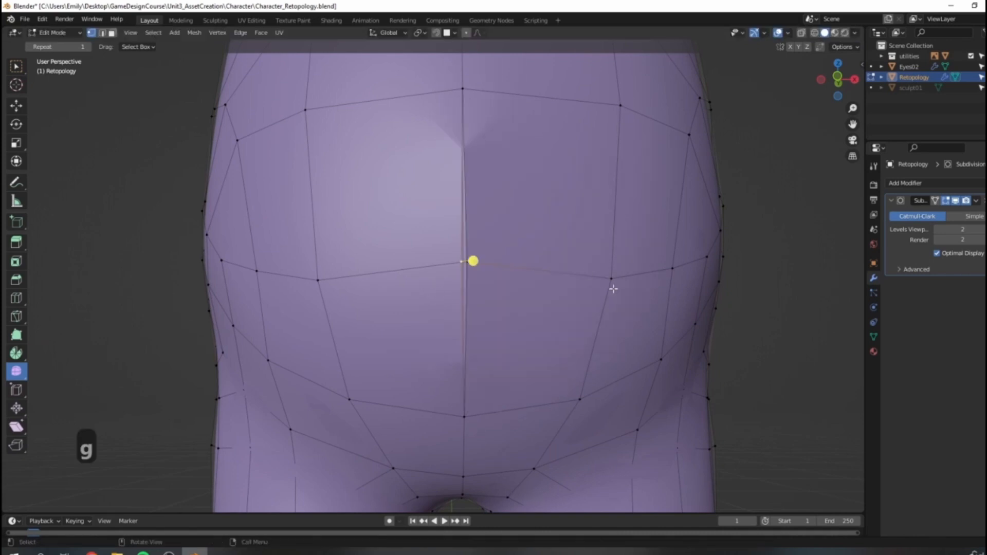
# Step: Select the two nearly overlapping vertices on the belly's centre line with Select Box and merge them
pyautogui.click(16, 71)
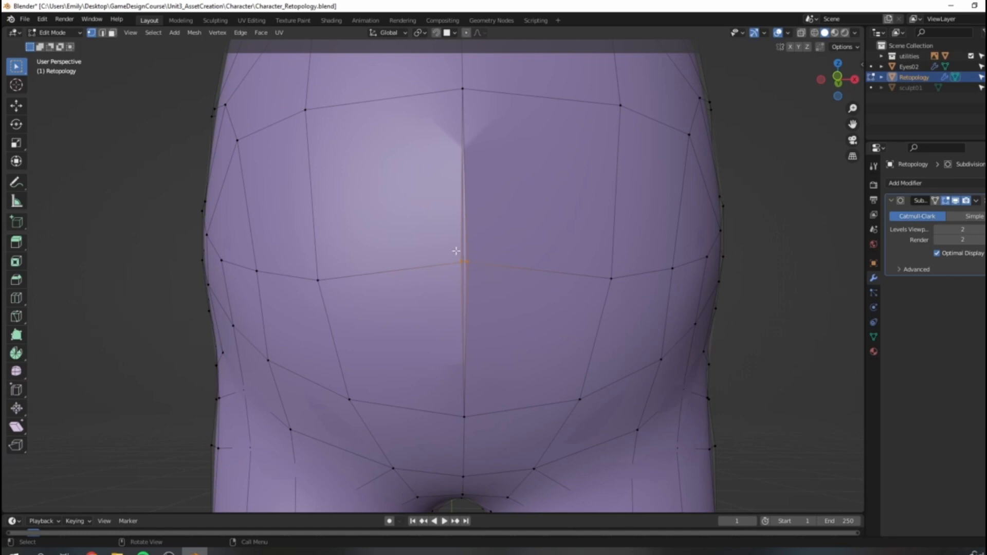
pyautogui.press('m')
pyautogui.click(543, 291)
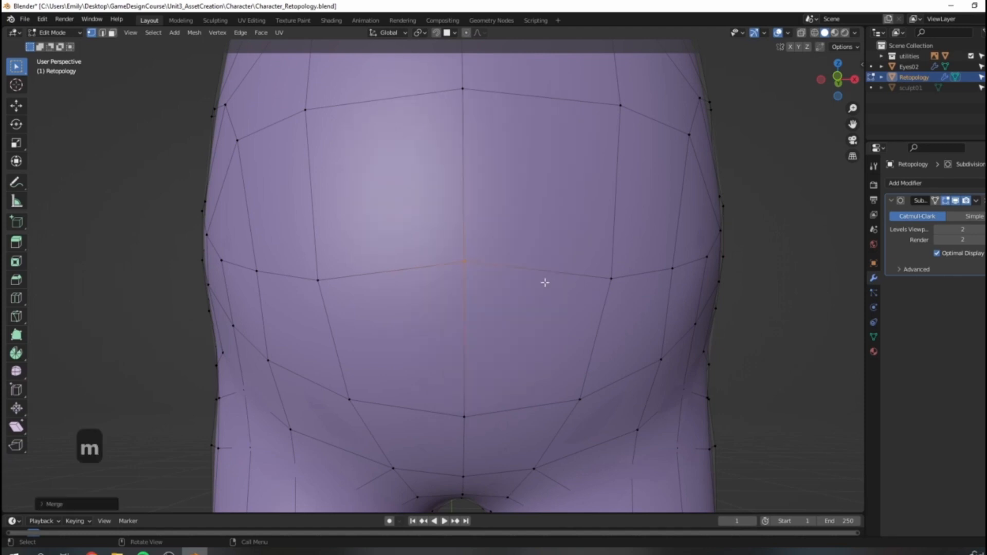
# Step: Locate the centre seam on the character's backside and turn off the Subdivision modifier's viewport display
pyautogui.scroll(-6, 536, 247)
pyautogui.moveTo(525, 393); pyautogui.dragTo(558, 202, button='middle')
pyautogui.moveTo(530, 267)
pyautogui.mouseDown(button='middle')
pyautogui.moveTo(454, 287)
pyautogui.moveTo(480, 260)
pyautogui.moveTo(371, 214)
pyautogui.mouseUp(button='middle')
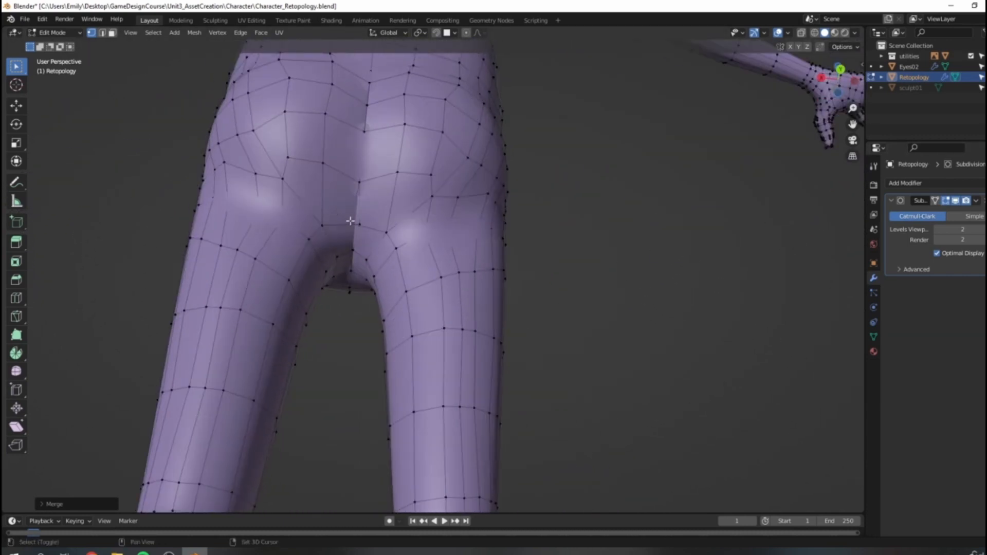
pyautogui.scroll(3, 308, 195)
pyautogui.moveTo(278, 172); pyautogui.dragTo(333, 197)
pyautogui.keyDown('shift'); pyautogui.moveTo(300, 188); pyautogui.dragTo(320, 197, button='middle'); pyautogui.keyUp('shift')
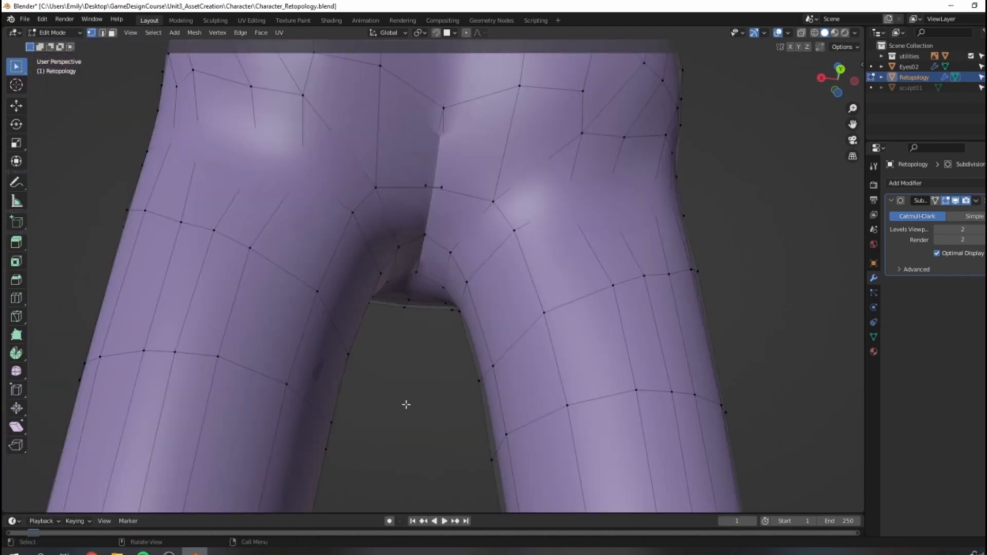
pyautogui.click(956, 201)
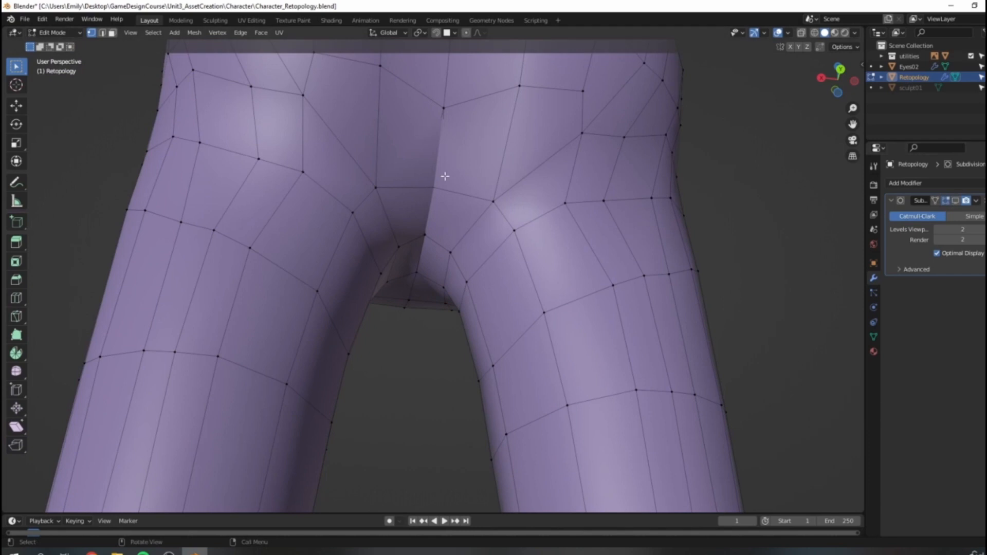
# Step: In wireframe shading, select the two split vertices on the backside's centre line and merge them at center
pyautogui.click(373, 207)
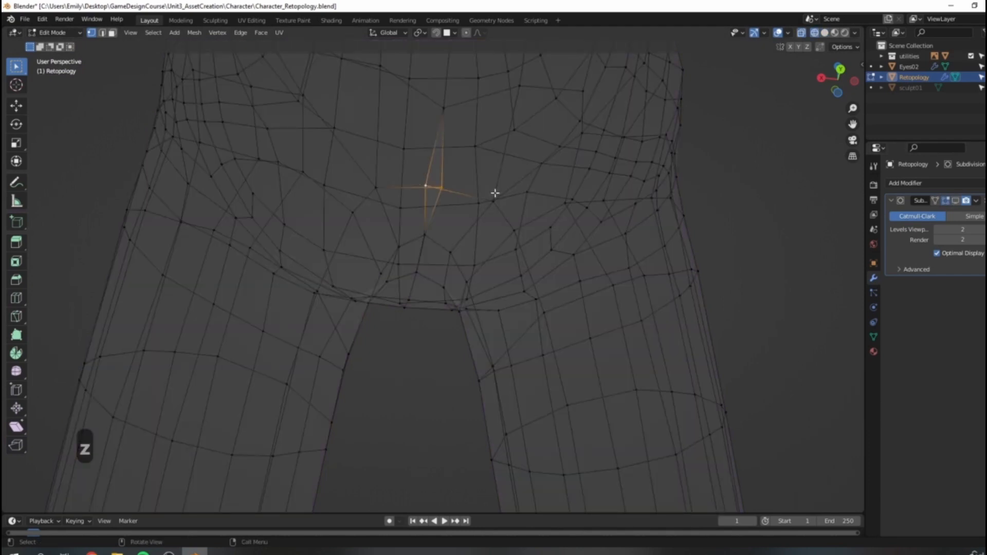
pyautogui.moveTo(451, 185); pyautogui.dragTo(608, 244, button='middle')
pyautogui.press('m')
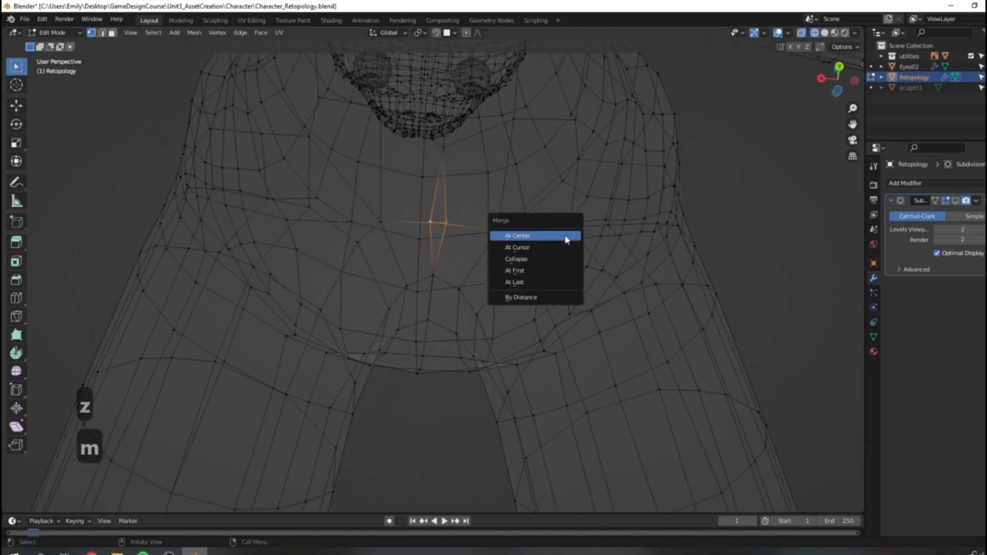
pyautogui.click(567, 240)
# Step: Frame the doubled centre-line vertices just above the crotch at the back and merge them
pyautogui.moveTo(458, 293); pyautogui.dragTo(434, 264, button='middle')
pyautogui.scroll(4, 436, 273)
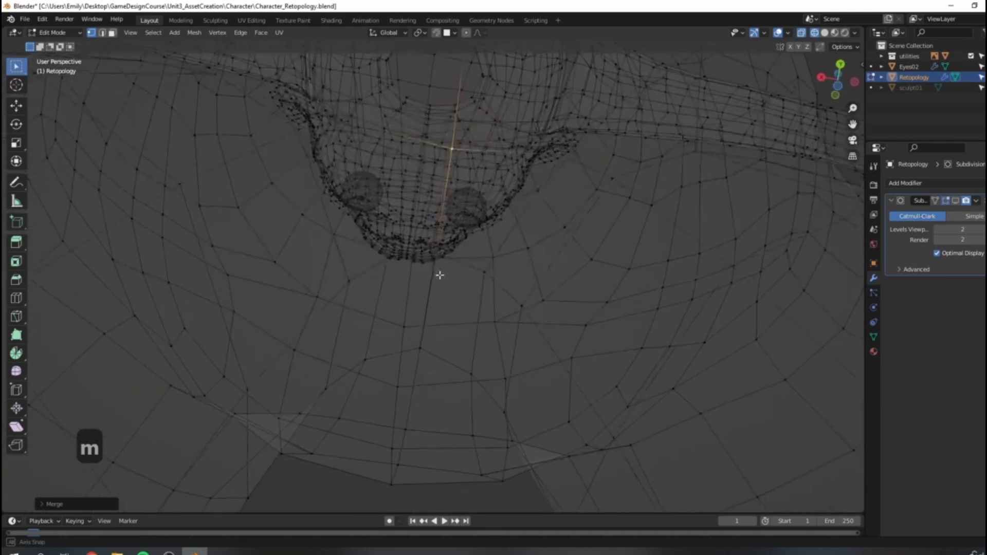
pyautogui.press('KP_Decimal')
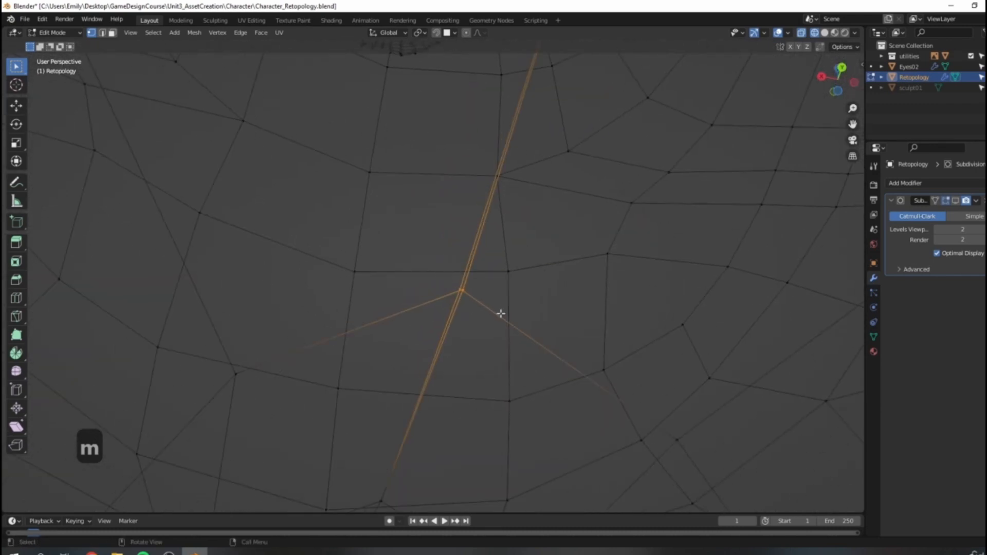
pyautogui.press('m')
pyautogui.click(502, 315)
pyautogui.moveTo(499, 326); pyautogui.dragTo(488, 278, button='middle')
pyautogui.scroll(-6, 488, 279)
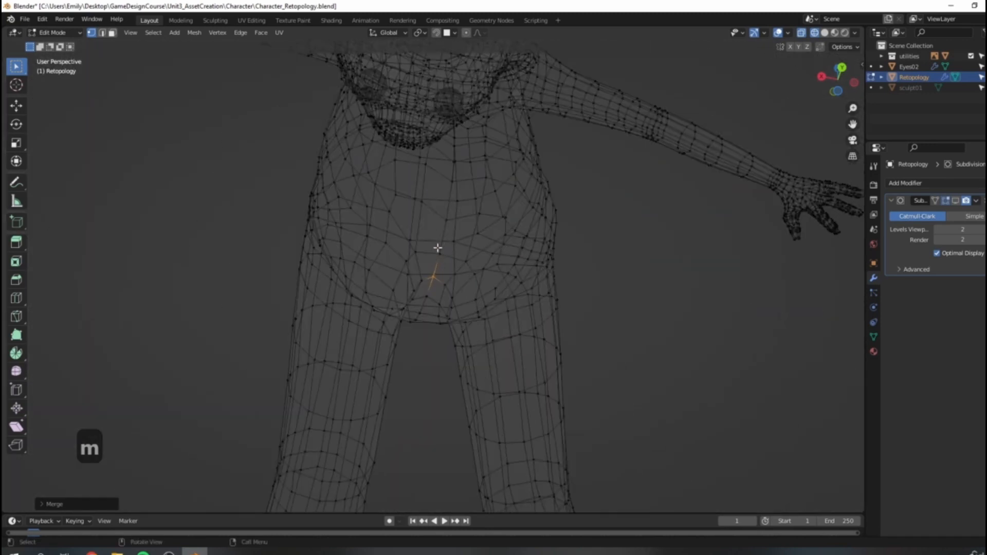
# Step: Return to solid shading and examine the backside's centre seam for remaining split vertices
pyautogui.click(769, 264)
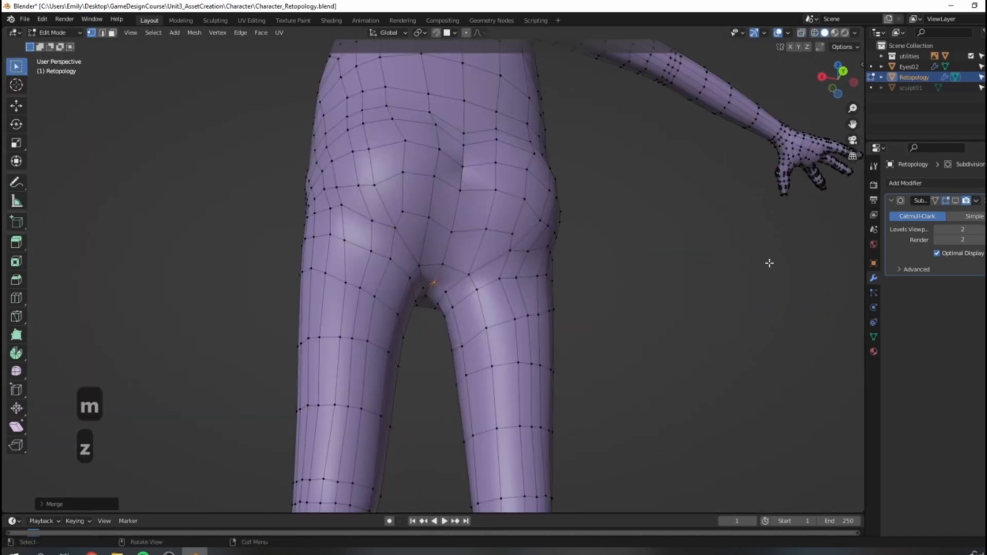
pyautogui.keyDown('shift'); pyautogui.moveTo(769, 264); pyautogui.dragTo(694, 335, button='middle'); pyautogui.keyUp('shift')
pyautogui.scroll(6, 472, 310)
pyautogui.scroll(6, 472, 310)
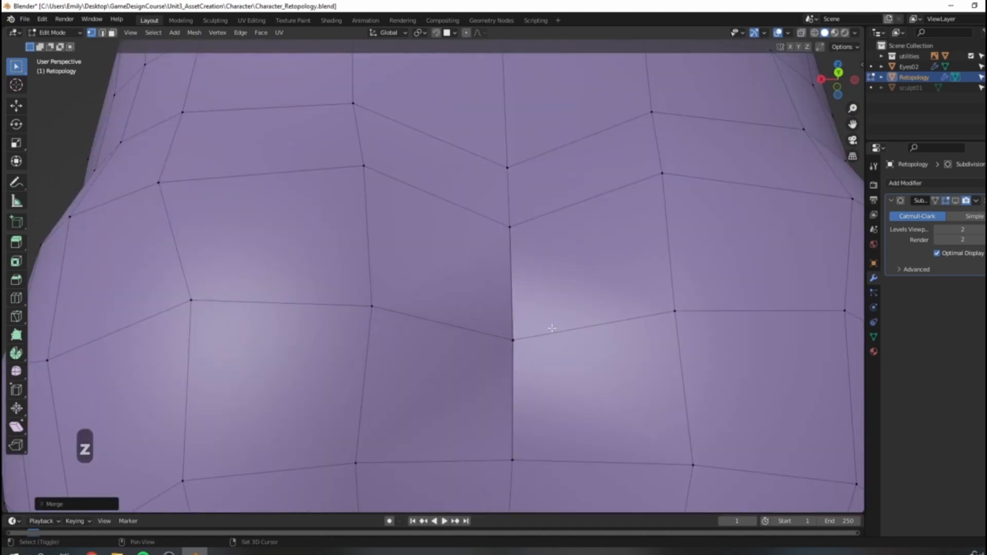
pyautogui.moveTo(502, 276)
pyautogui.mouseDown(button='middle')
pyautogui.moveTo(450, 275)
pyautogui.moveTo(549, 275)
pyautogui.moveTo(540, 275)
pyautogui.moveTo(582, 286)
pyautogui.moveTo(567, 265)
pyautogui.mouseUp(button='middle')
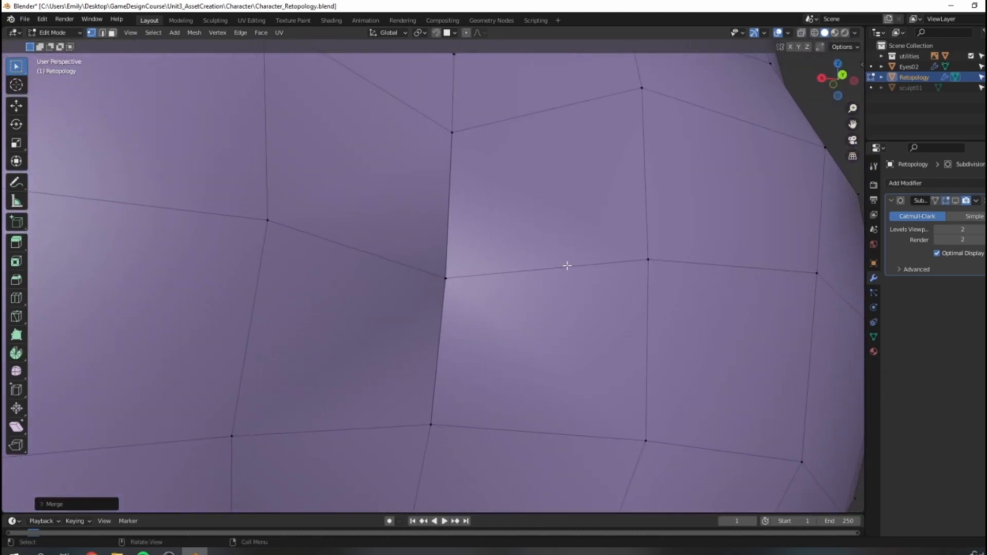
pyautogui.scroll(-7, 607, 247)
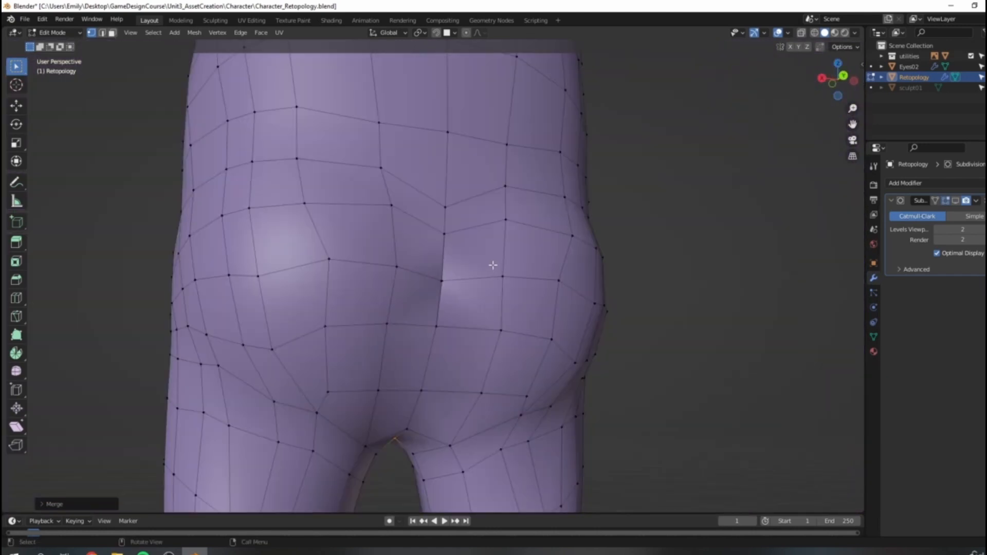
pyautogui.scroll(-4, 507, 271)
pyautogui.moveTo(507, 271); pyautogui.dragTo(511, 276, button='middle')
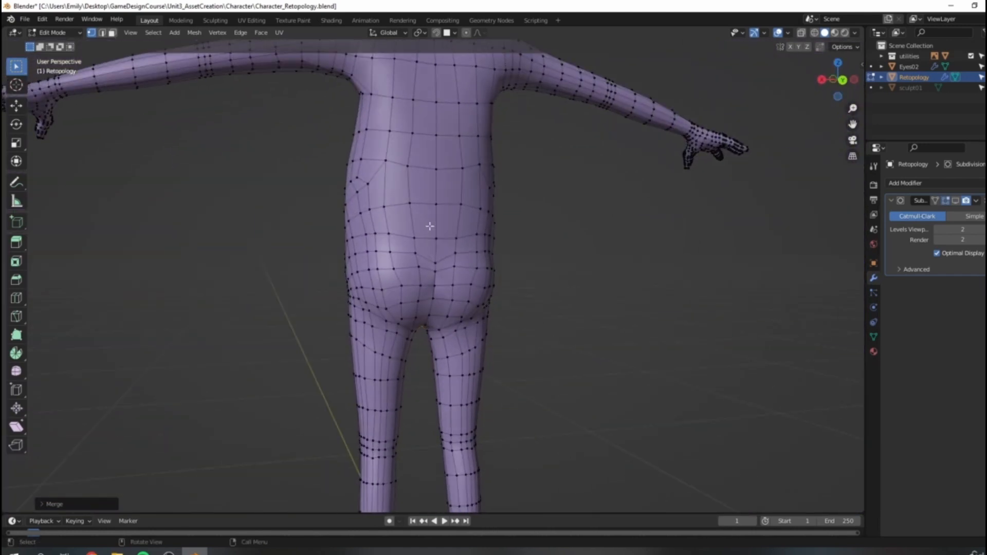
# Step: In wireframe shading, merge the split vertices on the backside's centre line at center and return to solid shading
pyautogui.scroll(2, 455, 239)
pyautogui.moveTo(383, 209); pyautogui.dragTo(410, 221, button='middle')
pyautogui.scroll(5, 411, 270)
pyautogui.moveTo(411, 269)
pyautogui.mouseDown(button='middle')
pyautogui.moveTo(452, 249)
pyautogui.moveTo(439, 221)
pyautogui.moveTo(448, 246)
pyautogui.mouseUp(button='middle')
pyautogui.press('z')
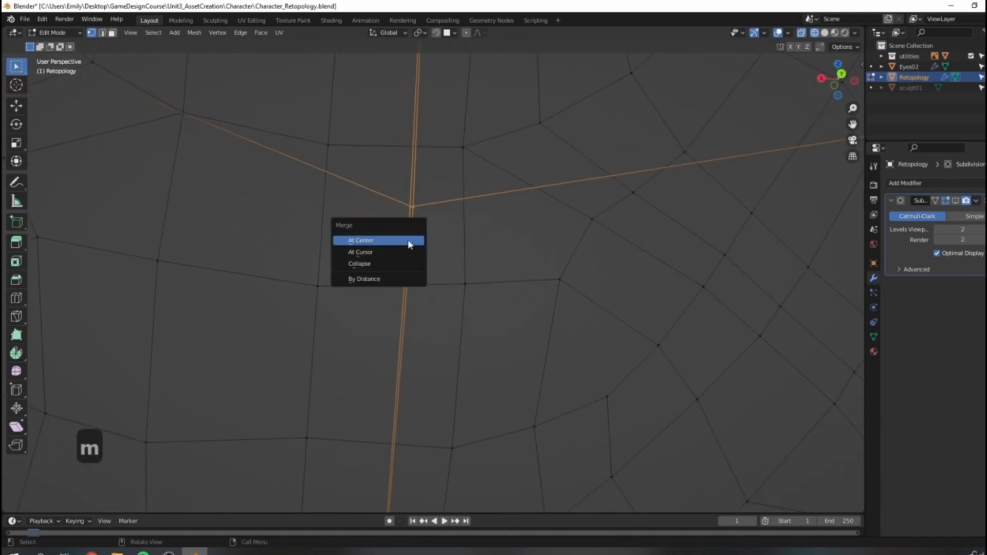
pyautogui.scroll(-5, 437, 251)
pyautogui.press('z')
pyautogui.moveTo(460, 287)
pyautogui.mouseDown(button='middle')
pyautogui.moveTo(447, 254)
pyautogui.moveTo(417, 266)
pyautogui.moveTo(457, 259)
pyautogui.moveTo(447, 303)
pyautogui.mouseUp(button='middle')
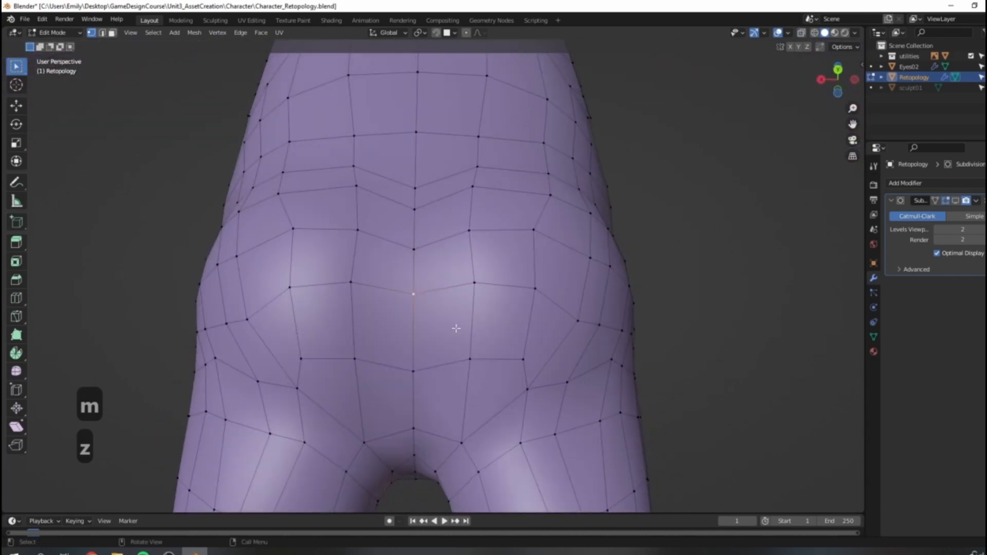
# Step: Find the creased point on the muzzle's centre line between nose and mouth and merge its split vertices
pyautogui.press('g')
pyautogui.scroll(-4, 417, 208)
pyautogui.moveTo(416, 208); pyautogui.dragTo(441, 289, button='middle')
pyautogui.scroll(4, 441, 289)
pyautogui.keyDown('shift'); pyautogui.moveTo(433, 227); pyautogui.dragTo(449, 364, button='middle'); pyautogui.keyUp('shift')
pyautogui.moveTo(268, 222); pyautogui.dragTo(401, 215, button='middle')
pyautogui.scroll(6, 401, 215)
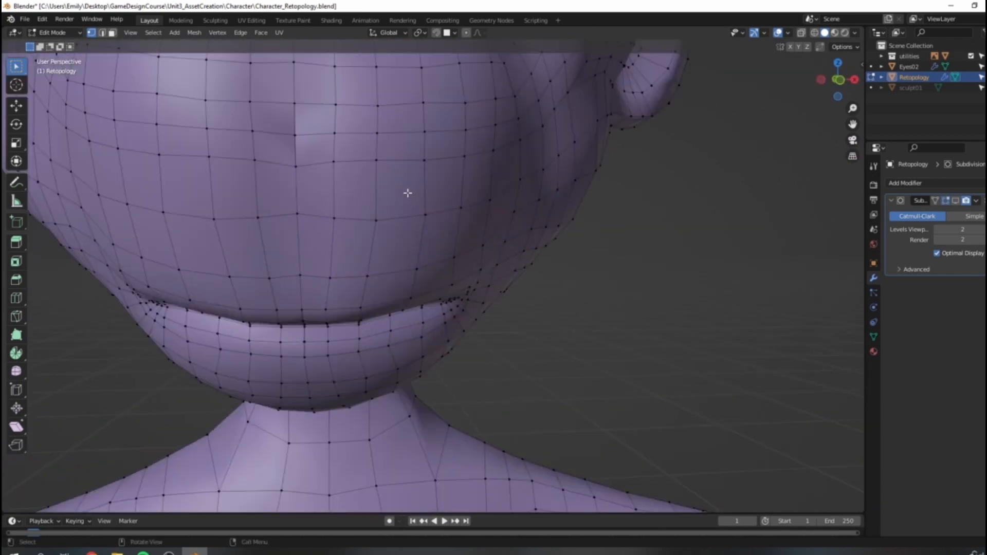
pyautogui.scroll(-3, 331, 240)
pyautogui.scroll(3, 326, 227)
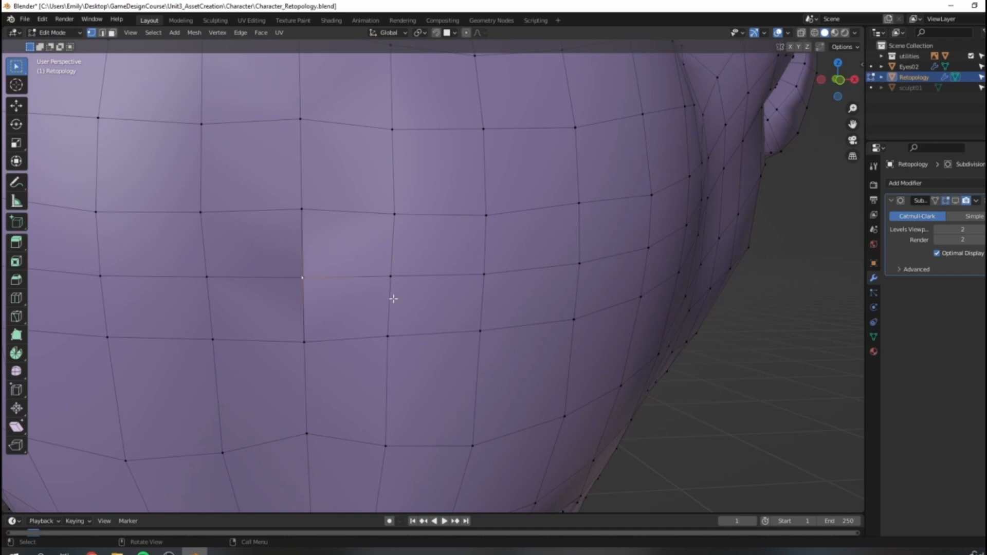
pyautogui.press('g')
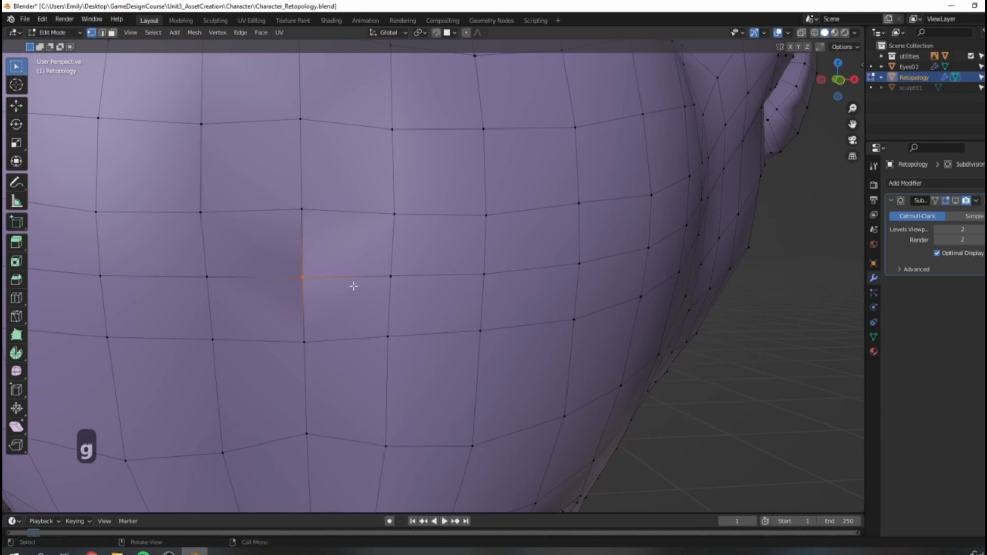
pyautogui.keyDown('shift'); pyautogui.moveTo(354, 286); pyautogui.dragTo(418, 303, button='middle'); pyautogui.keyUp('shift')
pyautogui.scroll(-3, 418, 303)
pyautogui.keyDown('shift'); pyautogui.scroll(-3, 386, 230); pyautogui.keyUp('shift')
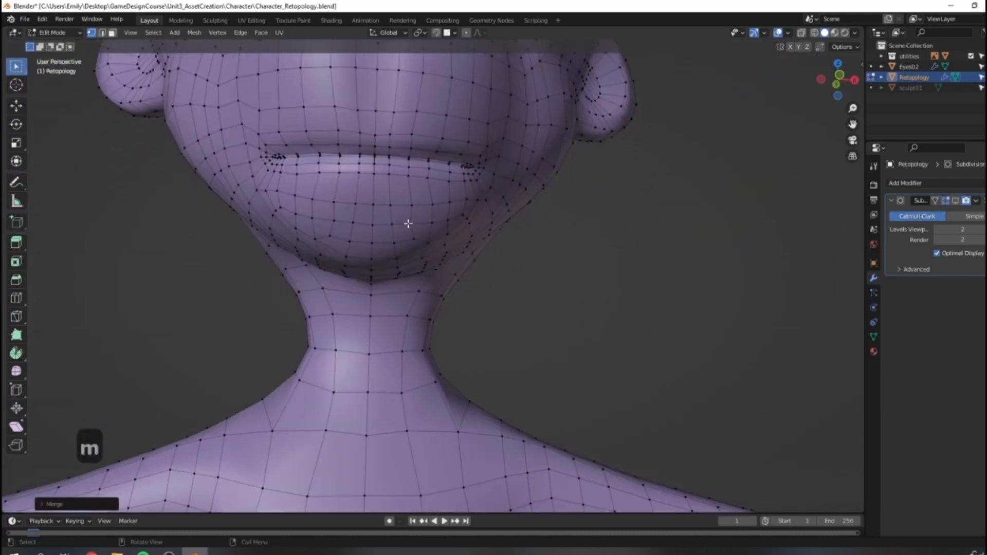
# Step: Locate the open gap on the lower lip's centre line and merge its doubled vertices
pyautogui.keyDown('shift'); pyautogui.scroll(3, 410, 221); pyautogui.keyUp('shift')
pyautogui.press('z')
pyautogui.click(410, 278)
pyautogui.scroll(6, 471, 236)
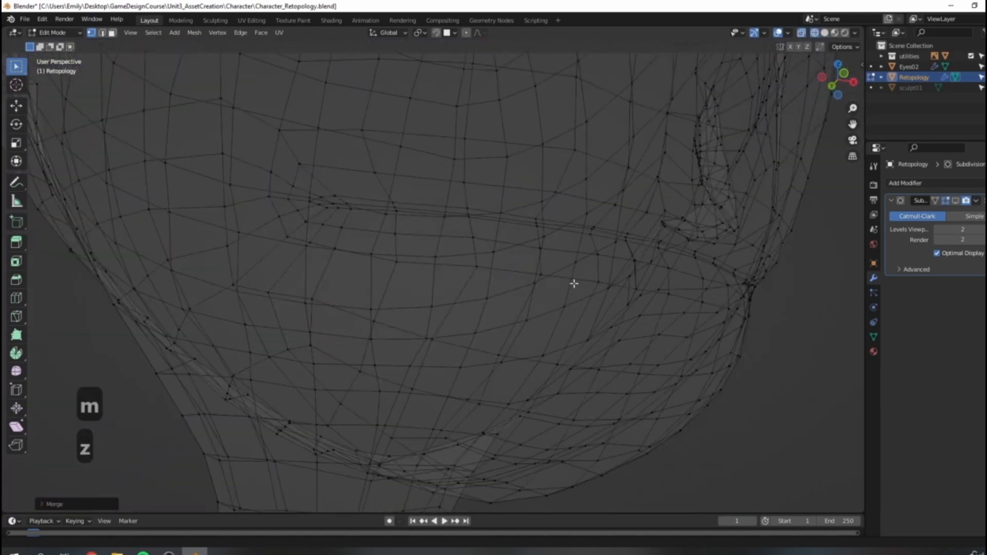
pyautogui.press('z')
pyautogui.click(657, 308)
pyautogui.keyDown('shift'); pyautogui.moveTo(311, 238); pyautogui.dragTo(409, 259, button='middle'); pyautogui.keyUp('shift')
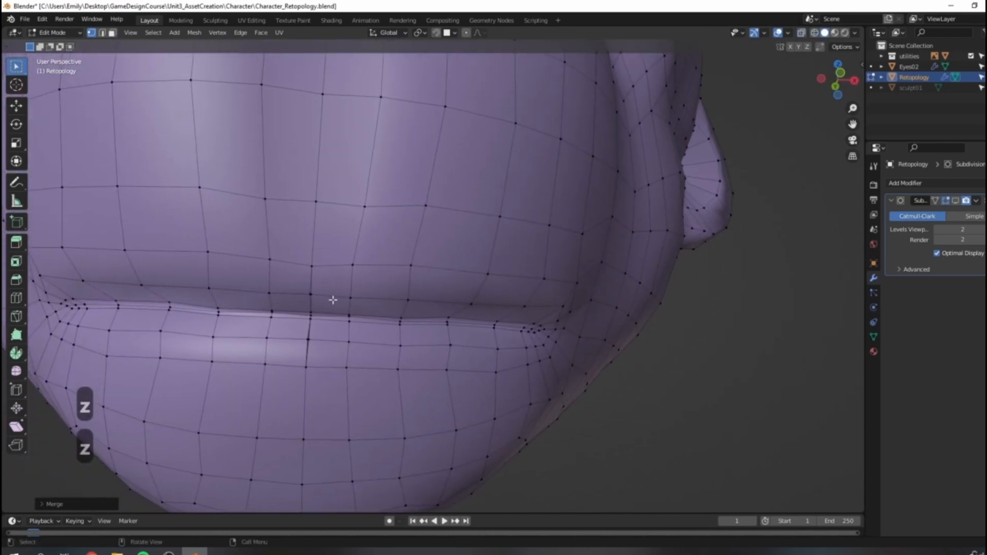
pyautogui.scroll(5, 333, 312)
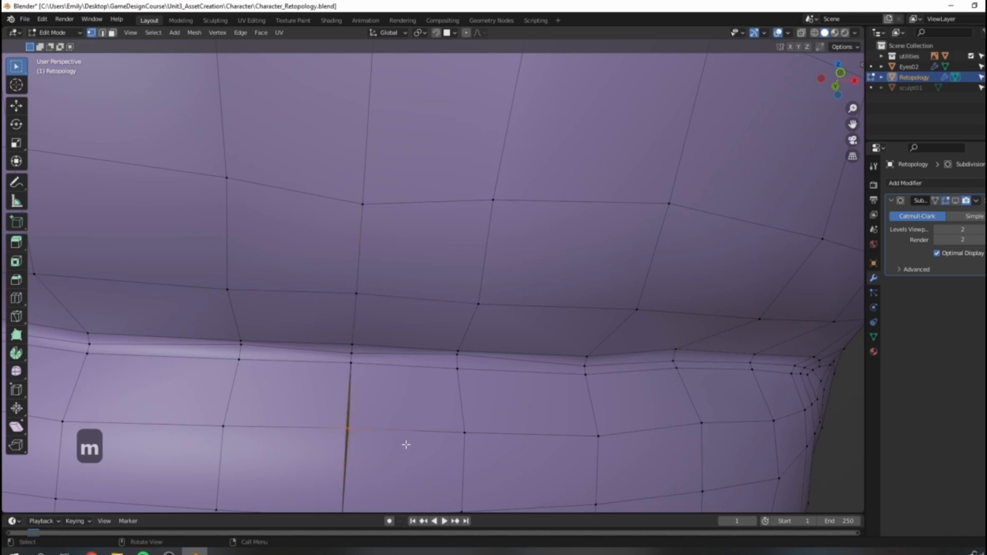
# Step: Select the edge loop along the character's centre seam and examine it around the head and body for further splits
pyautogui.keyDown('alt'); pyautogui.click(361, 275); pyautogui.keyUp('alt')
pyautogui.scroll(-10, 361, 274)
pyautogui.moveTo(433, 228); pyautogui.dragTo(477, 175, button='middle')
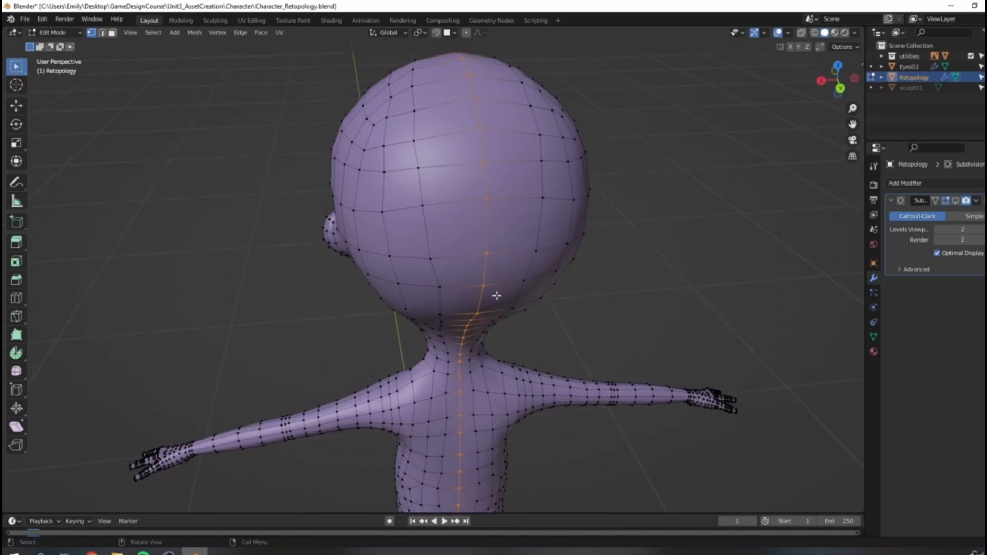
pyautogui.scroll(-5, 484, 288)
pyautogui.moveTo(483, 293); pyautogui.dragTo(478, 180, button='middle')
pyautogui.scroll(4, 461, 336)
pyautogui.moveTo(472, 264)
pyautogui.mouseDown(button='middle')
pyautogui.moveTo(476, 232)
pyautogui.moveTo(478, 249)
pyautogui.moveTo(441, 271)
pyautogui.moveTo(412, 197)
pyautogui.moveTo(524, 282)
pyautogui.moveTo(562, 225)
pyautogui.moveTo(524, 264)
pyautogui.moveTo(469, 214)
pyautogui.moveTo(674, 232)
pyautogui.moveTo(668, 165)
pyautogui.moveTo(520, 216)
pyautogui.moveTo(526, 174)
pyautogui.moveTo(518, 320)
pyautogui.moveTo(503, 220)
pyautogui.moveTo(468, 290)
pyautogui.moveTo(497, 321)
pyautogui.moveTo(502, 221)
pyautogui.mouseUp(button='middle')
pyautogui.scroll(-3, 412, 197)
pyautogui.scroll(3, 562, 225)
pyautogui.press('z')
pyautogui.click(435, 192)
# Step: Compare the torso and the back of the head and neck in Object Mode and Edit Mode
pyautogui.press('Tab')
pyautogui.press('Tab')
pyautogui.press('Tab')
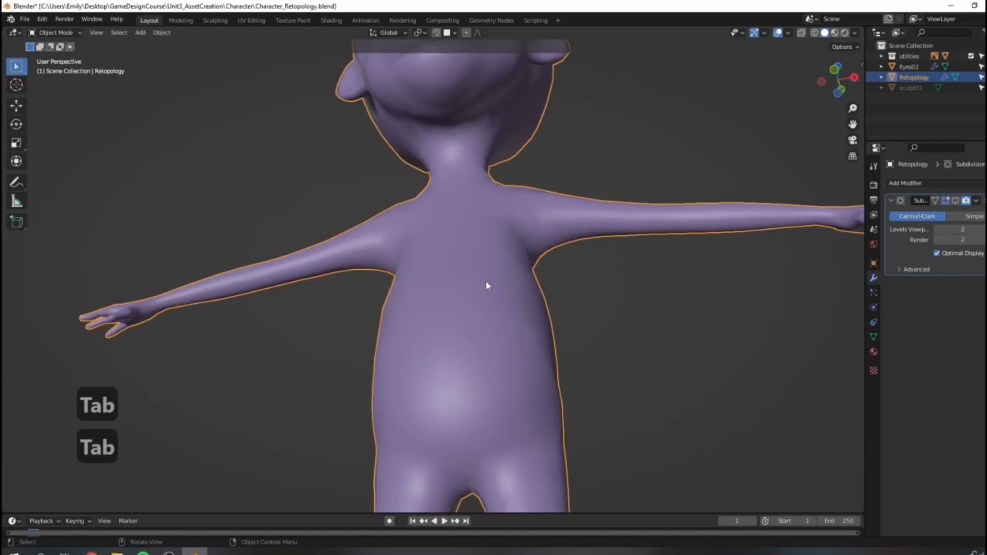
pyautogui.press('Tab')
pyautogui.moveTo(440, 302); pyautogui.dragTo(424, 331, button='middle')
pyautogui.press('Tab')
pyautogui.press('Tab')
pyautogui.press('Tab')
pyautogui.press('Tab')
pyautogui.keyDown('shift'); pyautogui.moveTo(420, 193); pyautogui.dragTo(430, 368, button='middle'); pyautogui.keyUp('shift')
pyautogui.moveTo(445, 226); pyautogui.dragTo(436, 260, button='middle')
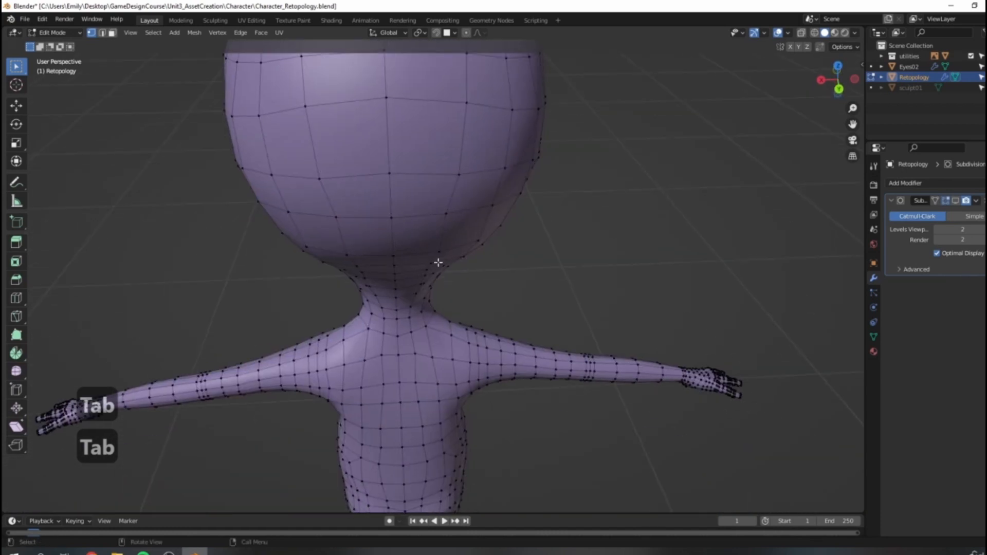
# Step: Compare the character's overall smooth shading with its edge flow from the front
pyautogui.scroll(-3, 436, 260)
pyautogui.moveTo(430, 221); pyautogui.dragTo(519, 268, button='middle')
pyautogui.press('Tab')
pyautogui.press('Tab')
pyautogui.scroll(2, 490, 301)
pyautogui.press('Tab')
pyautogui.scroll(-4, 605, 227)
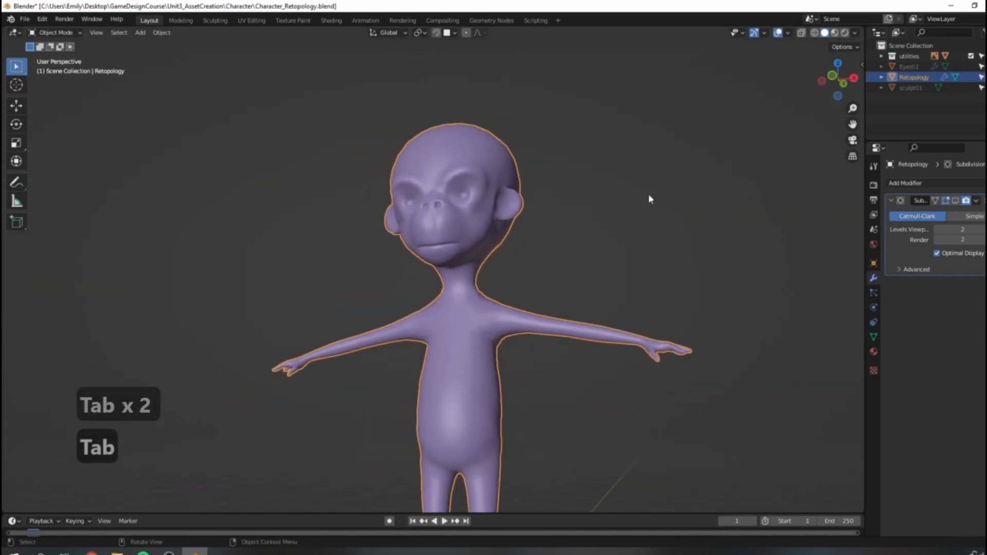
# Step: Examine the face topology in Edit Mode and the shading around the eye and ear in Object Mode
pyautogui.press('Tab')
pyautogui.scroll(6, 471, 159)
pyautogui.moveTo(470, 159); pyautogui.dragTo(463, 275, button='middle')
pyautogui.moveTo(649, 283); pyautogui.dragTo(600, 226, button='middle')
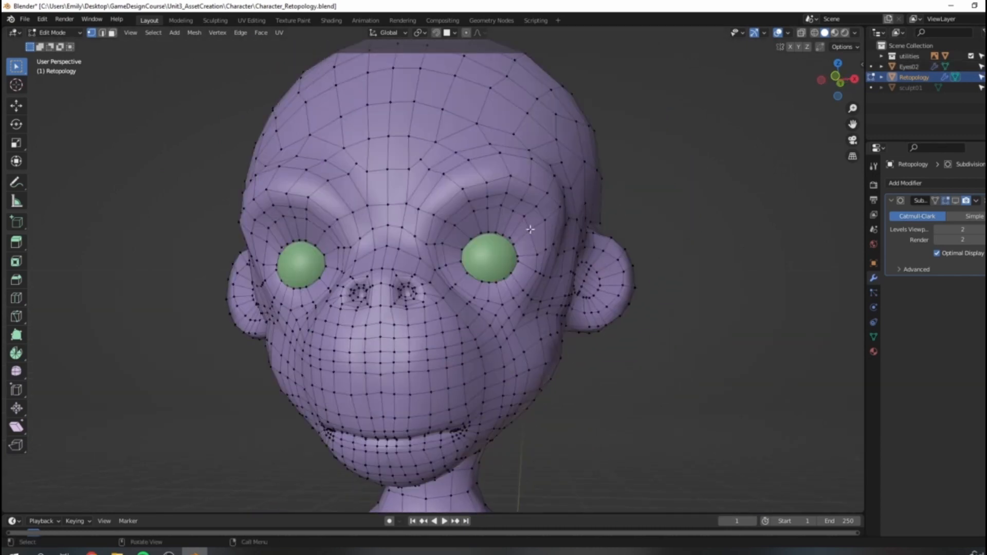
pyautogui.press('Tab')
pyautogui.moveTo(506, 217); pyautogui.dragTo(498, 282, button='middle')
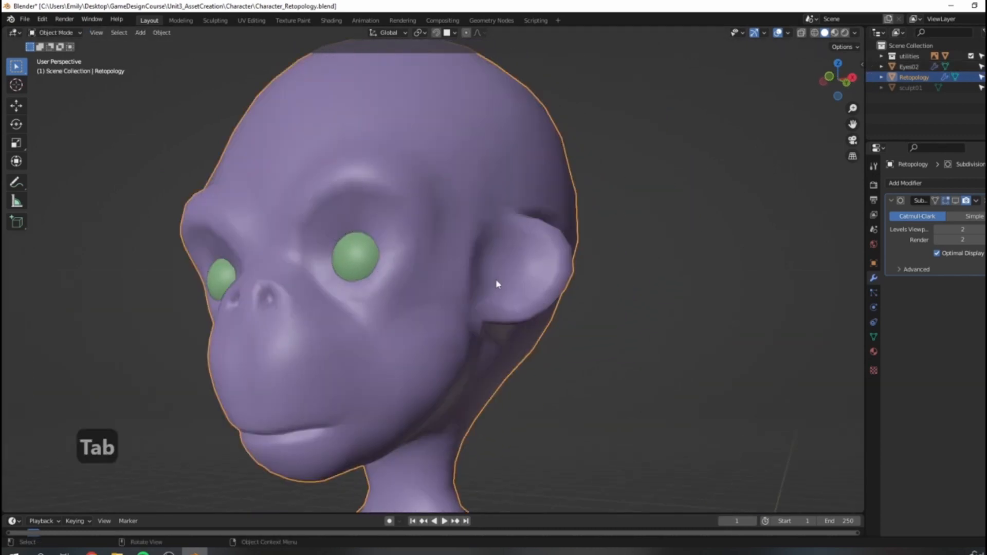
pyautogui.scroll(5, 320, 184)
pyautogui.keyDown('shift'); pyautogui.moveTo(287, 223); pyautogui.dragTo(396, 235, button='middle'); pyautogui.keyUp('shift')
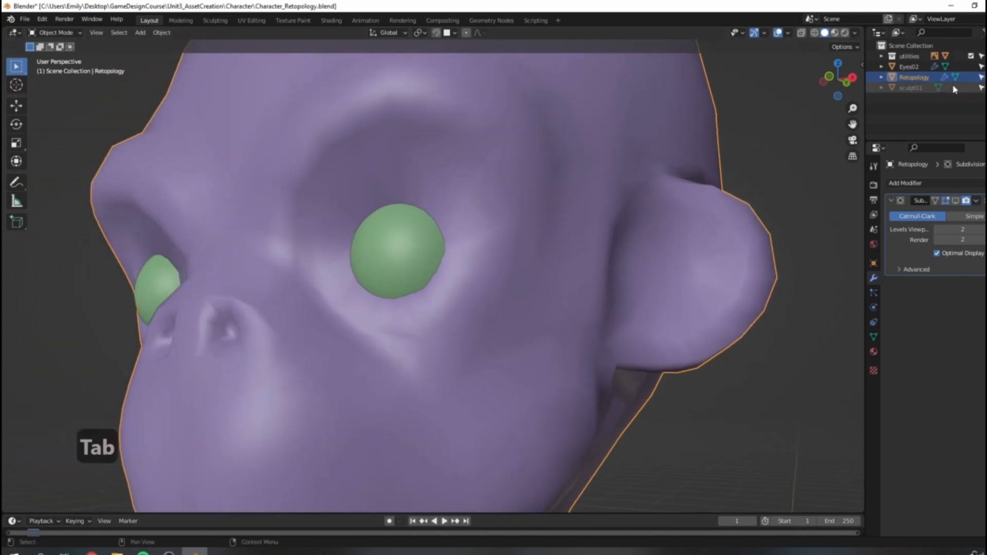
# Step: Hide the Eyes02 object and examine the smoothed eye sockets, face and body from several angles
pyautogui.click(983, 66)
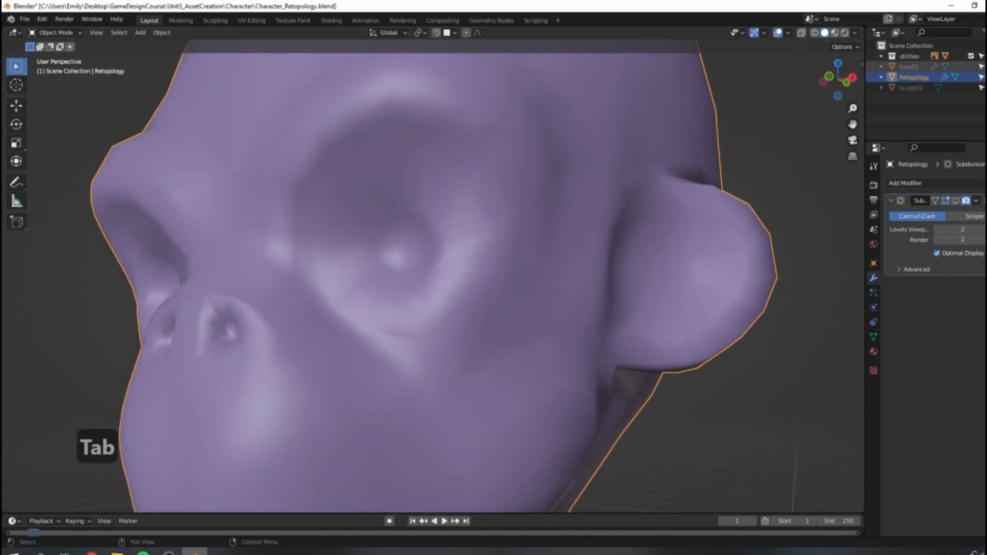
pyautogui.moveTo(398, 237); pyautogui.dragTo(659, 248, button='middle')
pyautogui.scroll(-6, 604, 264)
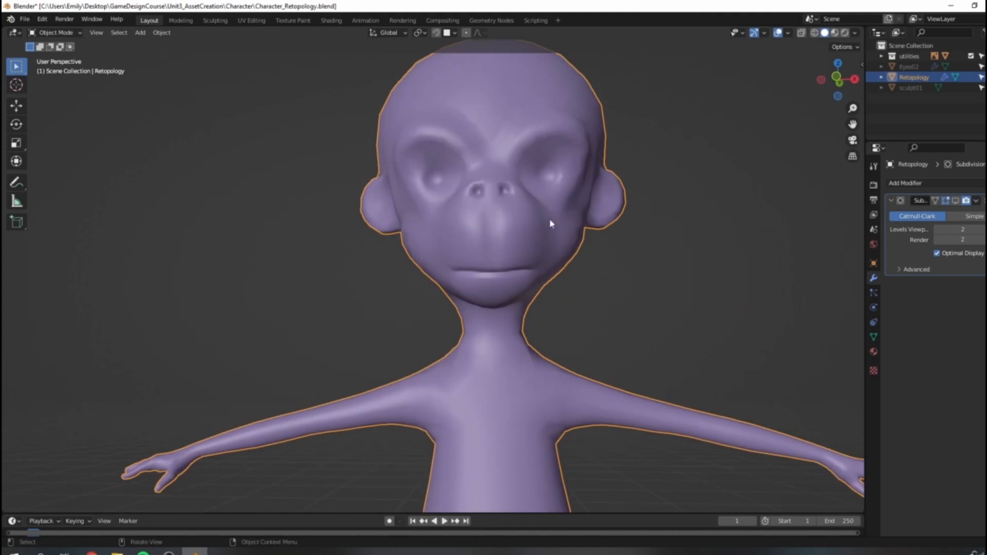
pyautogui.moveTo(548, 211); pyautogui.dragTo(514, 266, button='middle')
pyautogui.scroll(-4, 535, 248)
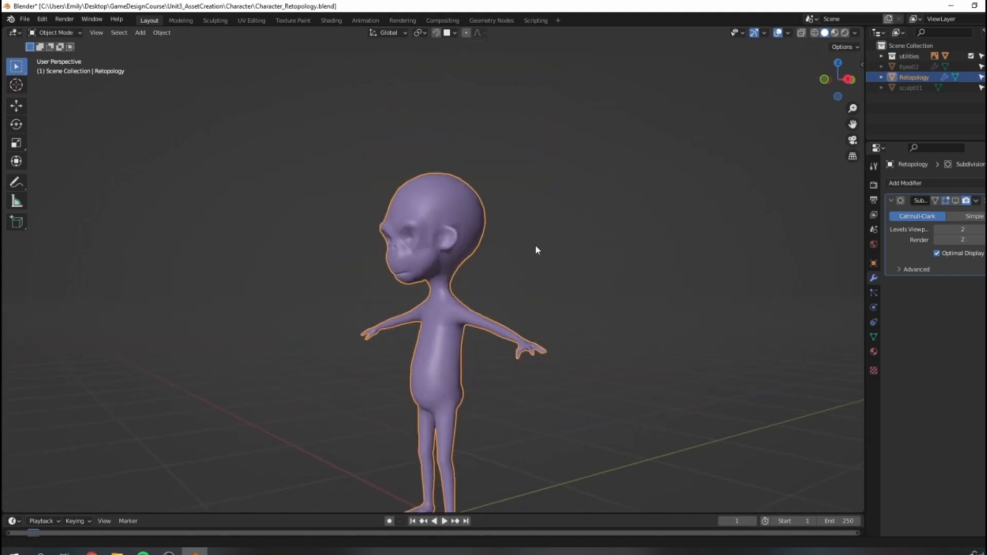
pyautogui.moveTo(465, 216); pyautogui.dragTo(456, 350, button='middle')
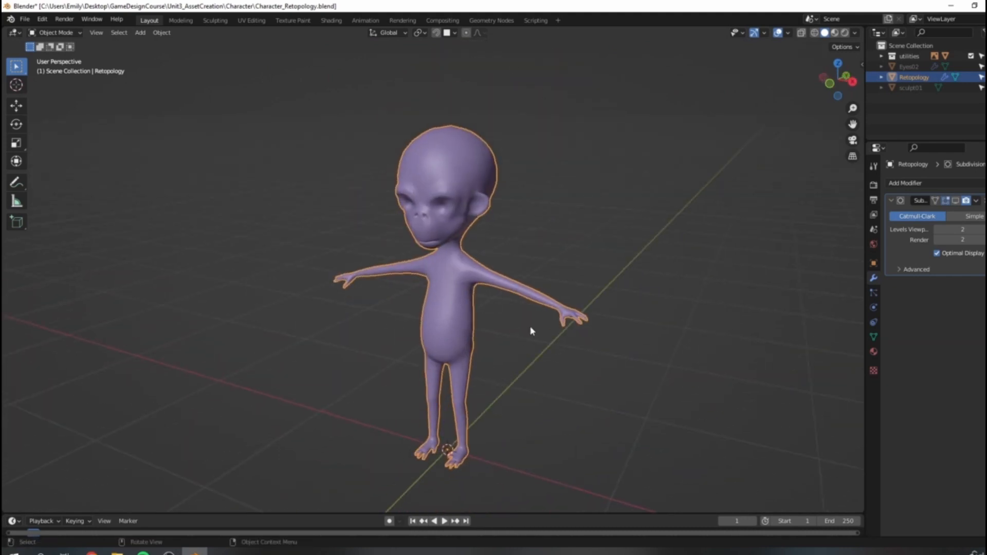
pyautogui.scroll(5, 468, 183)
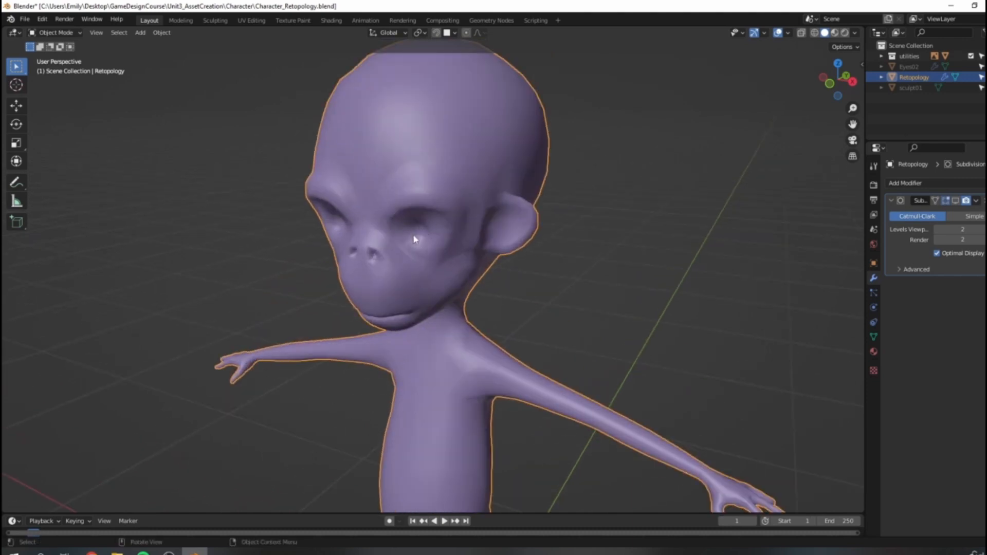
pyautogui.moveTo(432, 248); pyautogui.dragTo(539, 229, button='middle')
pyautogui.moveTo(385, 160); pyautogui.dragTo(505, 193, button='middle')
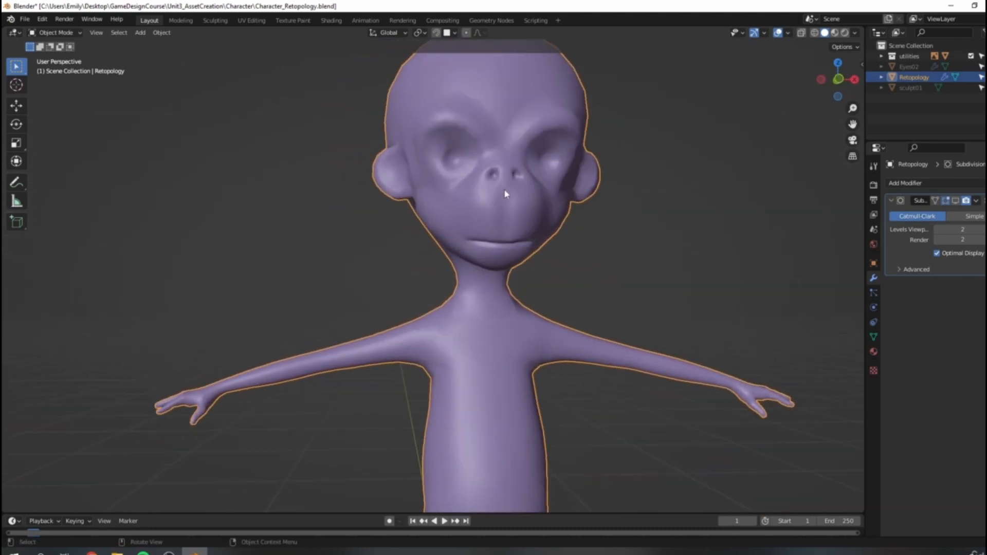
pyautogui.moveTo(441, 294); pyautogui.dragTo(474, 364, button='middle')
# Step: Examine the hand's finger topology in Edit Mode and compare the character's mesh with its Object Mode shading
pyautogui.press('Tab')
pyautogui.moveTo(359, 396); pyautogui.dragTo(434, 265, button='middle')
pyautogui.scroll(6, 540, 341)
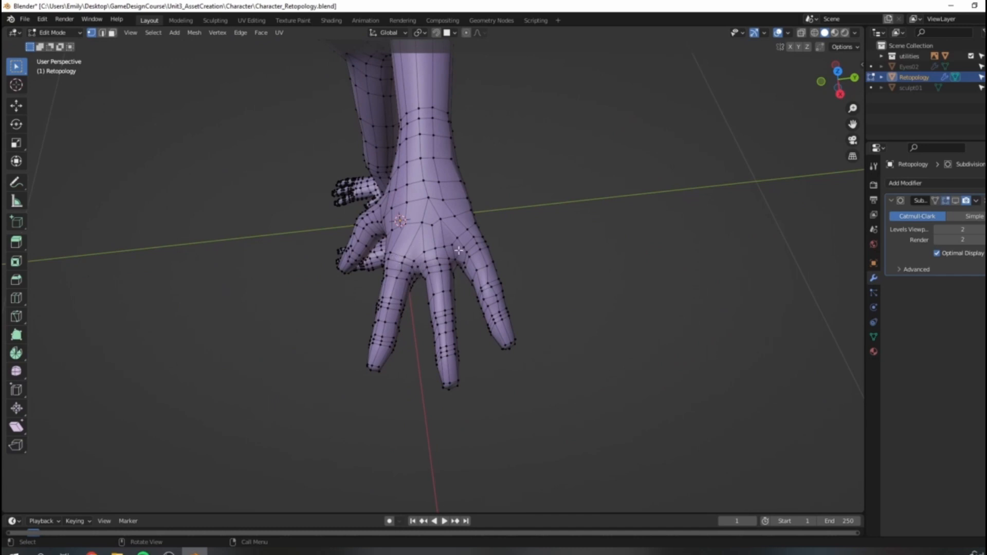
pyautogui.moveTo(519, 268); pyautogui.dragTo(411, 233, button='middle')
pyautogui.press('Tab')
pyautogui.scroll(2, 433, 297)
pyautogui.moveTo(421, 340); pyautogui.dragTo(406, 322, button='middle')
pyautogui.press('Tab')
pyautogui.scroll(5, 461, 343)
pyautogui.scroll(-5, 461, 343)
pyautogui.moveTo(461, 342); pyautogui.dragTo(473, 319, button='middle')
pyautogui.press('Tab')
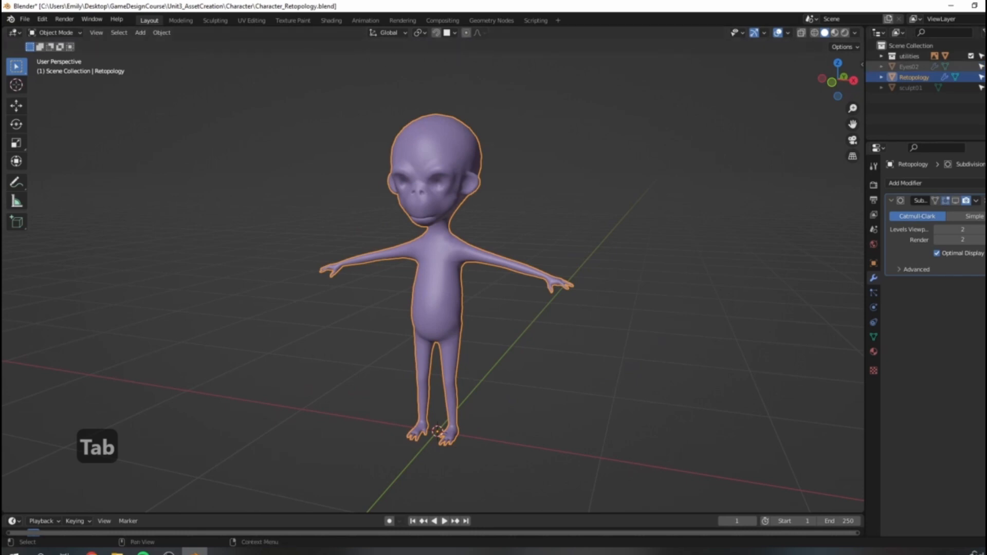
# Step: Show the Eyes02 object again and clear the Subdivision modifier from the Retopology mesh's modifier stack
pyautogui.click(985, 200)
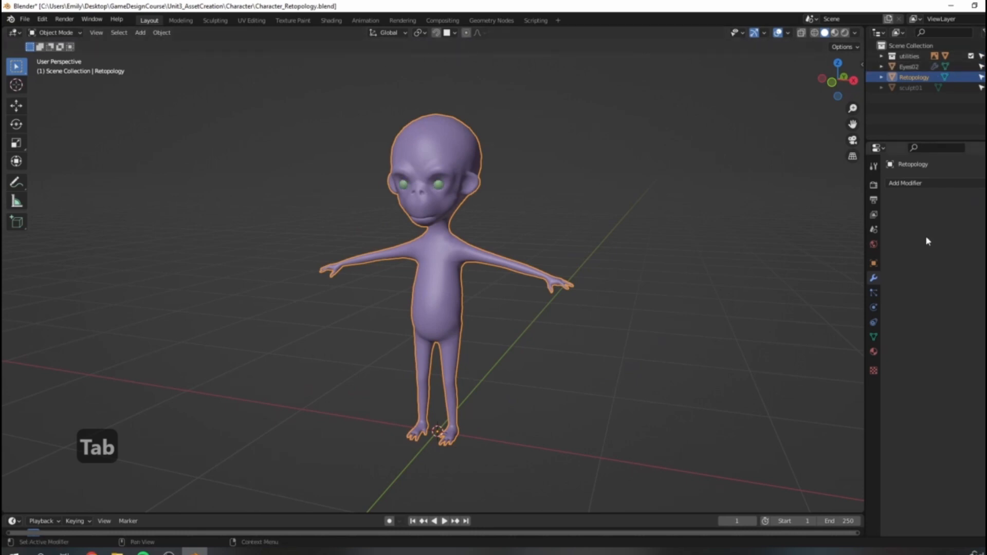
pyautogui.scroll(2, 401, 210)
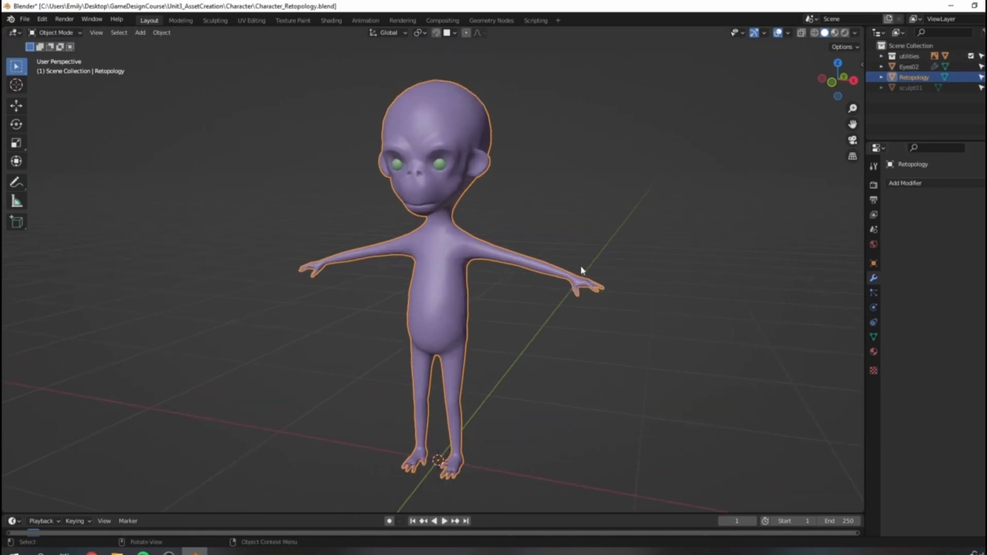
pyautogui.moveTo(371, 243); pyautogui.dragTo(440, 310, button='middle')
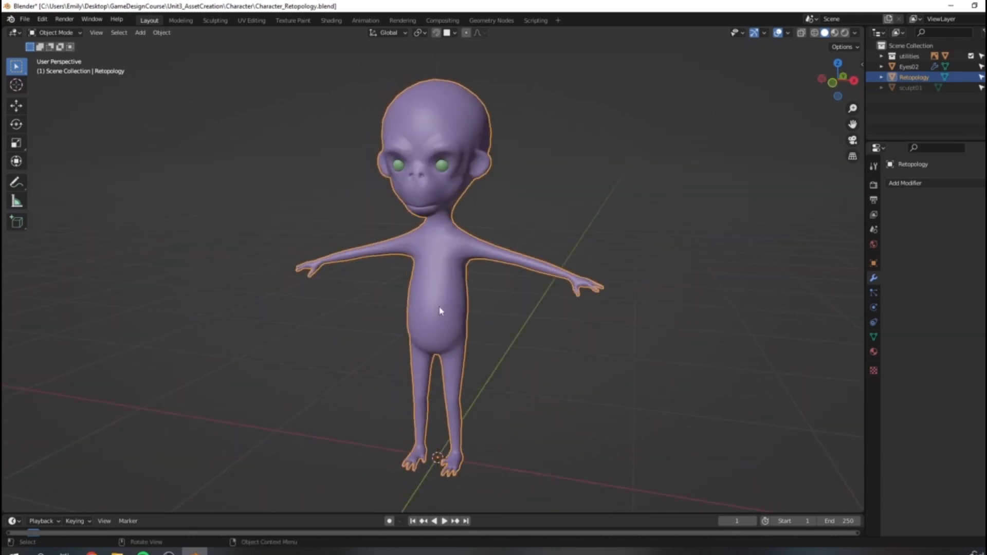
pyautogui.keyDown('shift'); pyautogui.moveTo(474, 241); pyautogui.dragTo(451, 302, button='middle'); pyautogui.keyUp('shift')
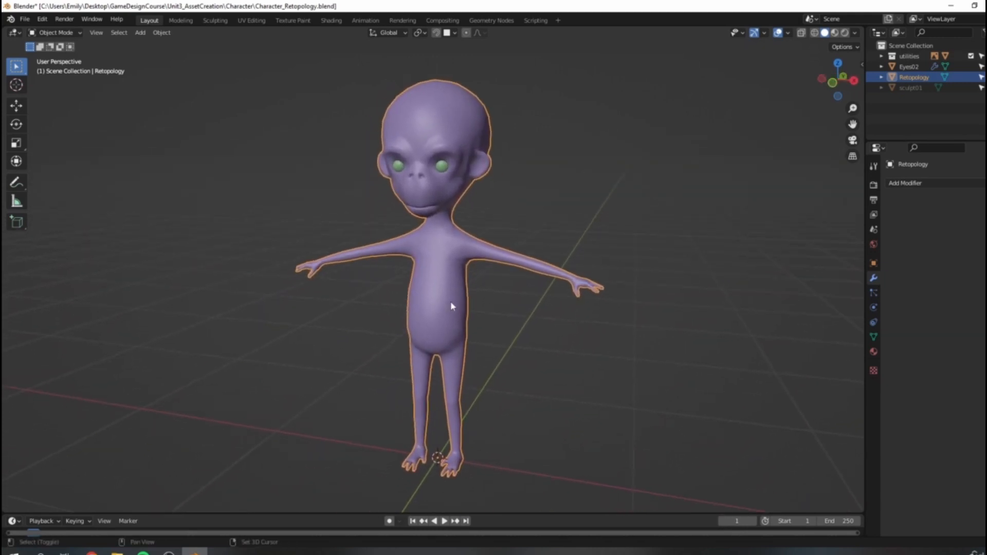